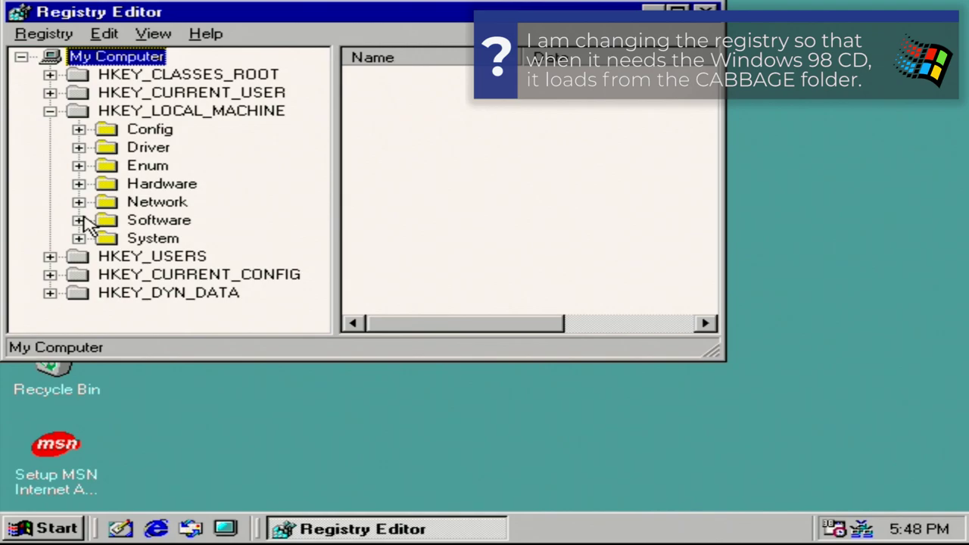
Open the registry key HKEY_LOCAL_MACHINE\Software\Microsoft\Windows\CurrentVersion\Setup.
{"action": "left_click", "coordinate": [79, 220]}
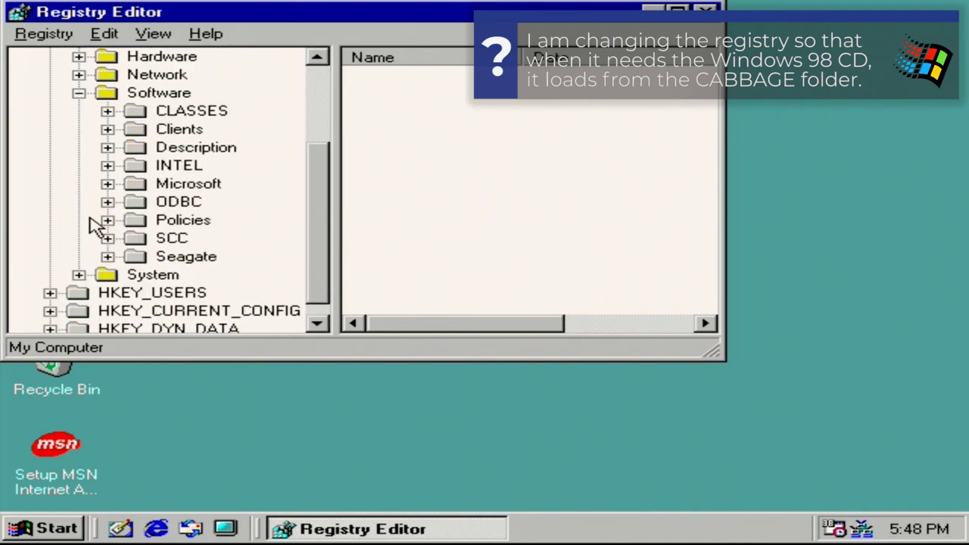
{"action": "left_click", "coordinate": [106, 183]}
{"action": "scroll", "coordinate": [115, 200], "scroll_direction": "down", "scroll_amount": 6}
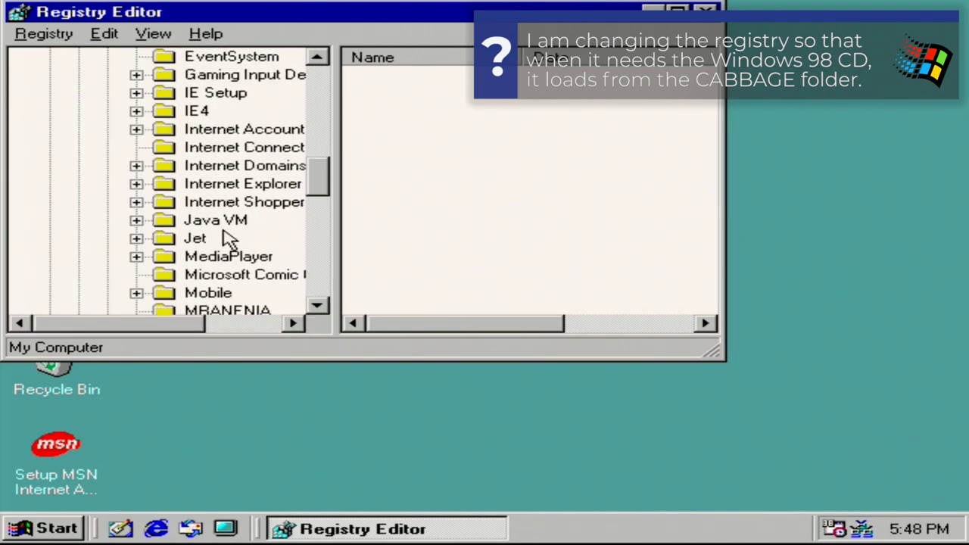
{"action": "scroll", "coordinate": [132, 243], "scroll_direction": "down", "scroll_amount": 9}
{"action": "scroll", "coordinate": [140, 235], "scroll_direction": "down", "scroll_amount": 2}
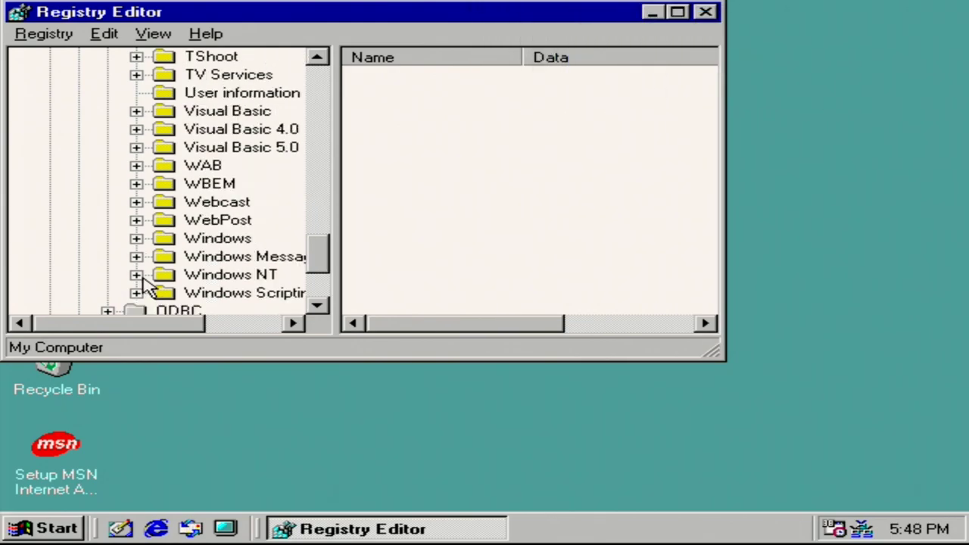
{"action": "left_click", "coordinate": [136, 238]}
{"action": "left_click", "coordinate": [166, 256]}
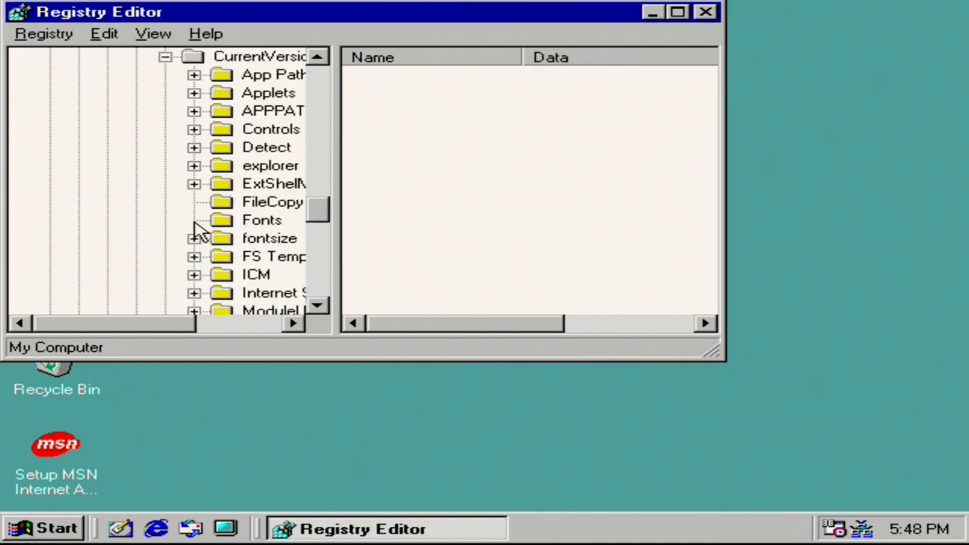
{"action": "scroll", "coordinate": [228, 219], "scroll_direction": "down", "scroll_amount": 10}
{"action": "scroll", "coordinate": [250, 214], "scroll_direction": "up", "scroll_amount": 1}
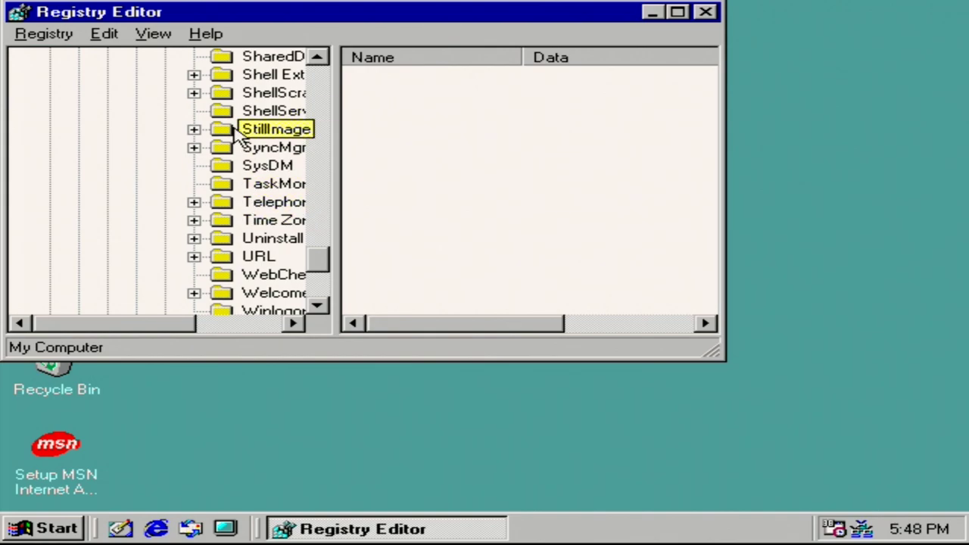
{"action": "scroll", "coordinate": [241, 155], "scroll_direction": "up", "scroll_amount": 1}
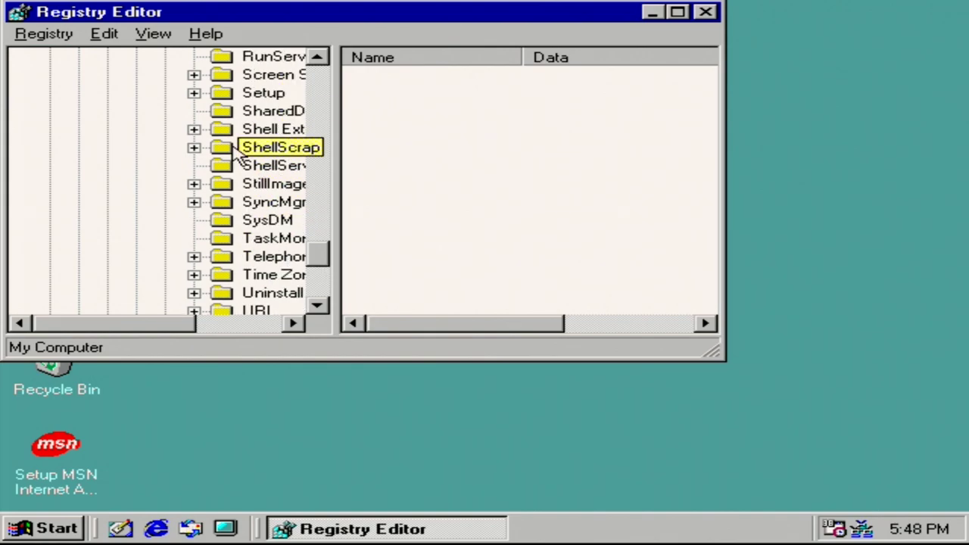
{"action": "left_click", "coordinate": [249, 93]}
Set the Setup key's SourcePath value to C:\WINDOWS\CABBAGE and close the Registry Editor.
{"action": "scroll", "coordinate": [509, 216], "scroll_direction": "down", "scroll_amount": 6}
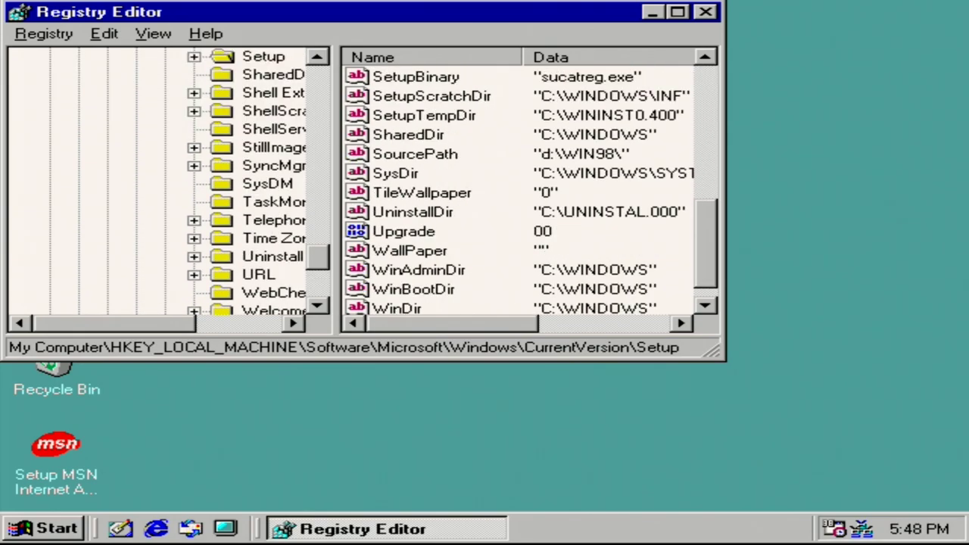
{"action": "scroll", "coordinate": [462, 246], "scroll_direction": "down", "scroll_amount": 1}
{"action": "scroll", "coordinate": [458, 249], "scroll_direction": "up", "scroll_amount": 4}
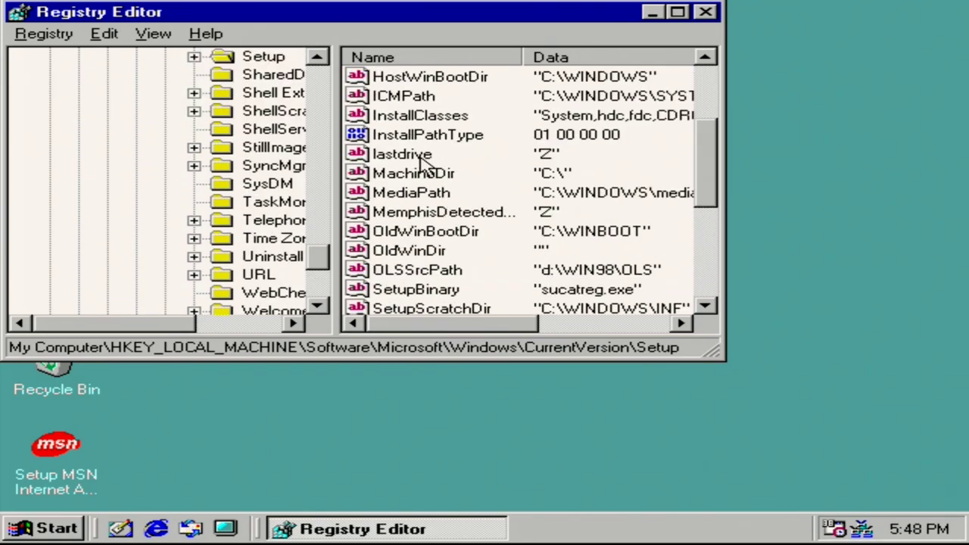
{"action": "scroll", "coordinate": [413, 140], "scroll_direction": "up", "scroll_amount": 3}
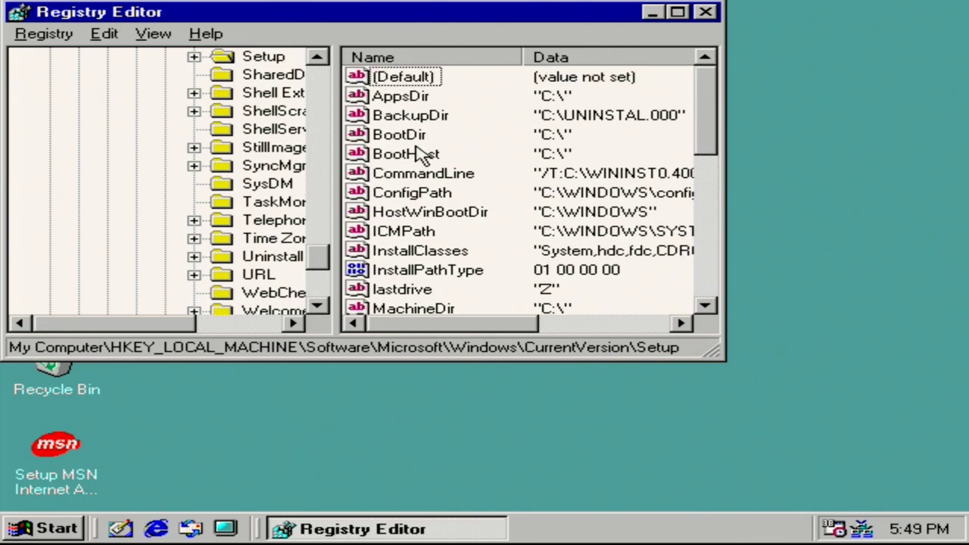
{"action": "scroll", "coordinate": [421, 163], "scroll_direction": "down", "scroll_amount": 3}
{"action": "scroll", "coordinate": [504, 256], "scroll_direction": "down", "scroll_amount": 1}
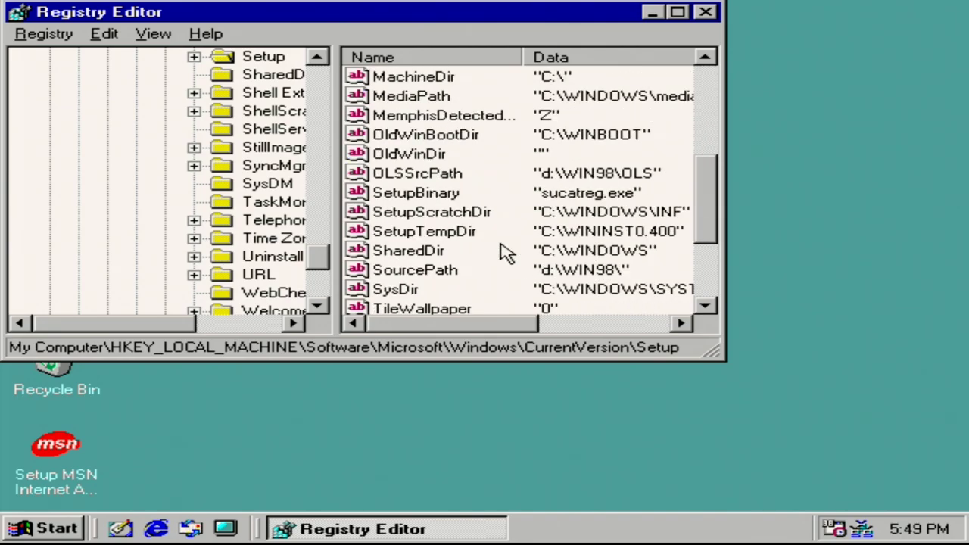
{"action": "scroll", "coordinate": [484, 254], "scroll_direction": "down", "scroll_amount": 1}
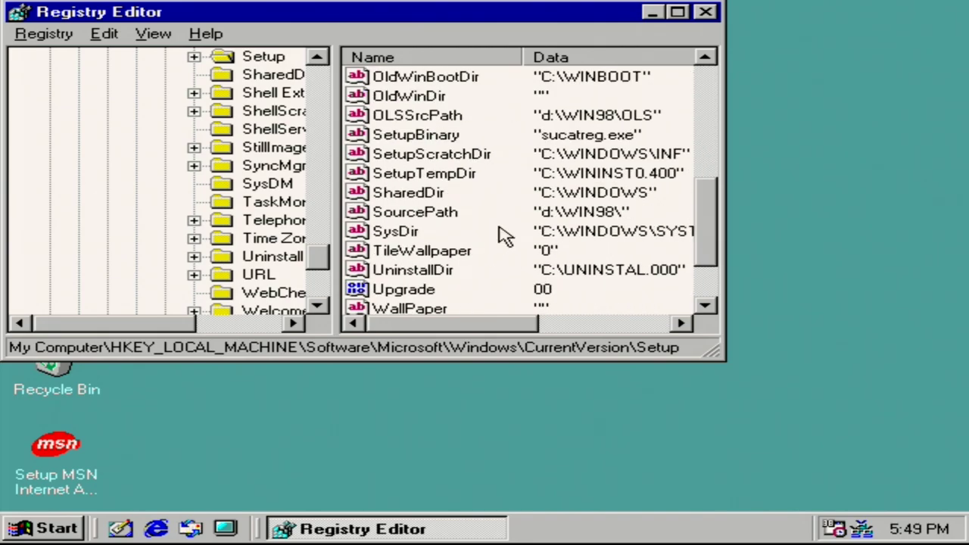
{"action": "double_click", "coordinate": [397, 212]}
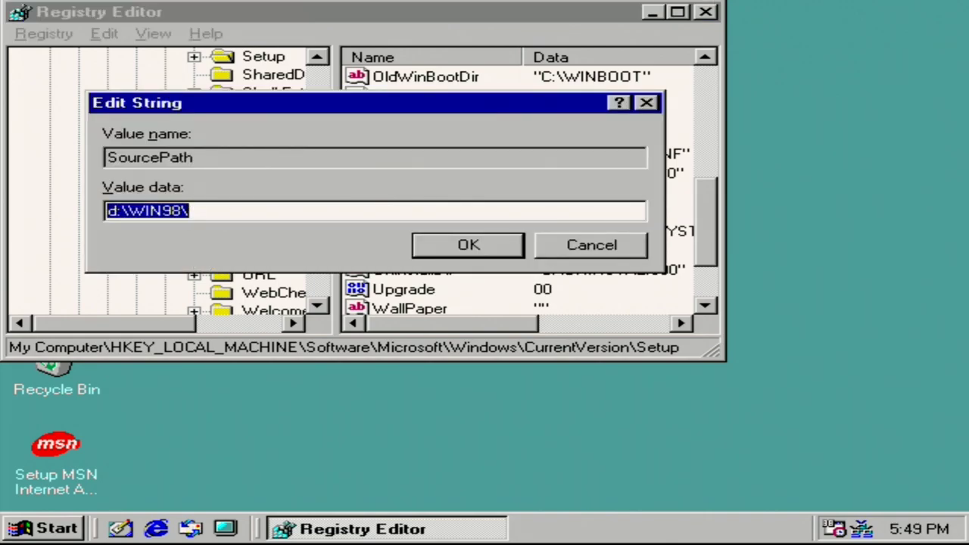
{"action": "type", "text": "C:\\WINDOW"}
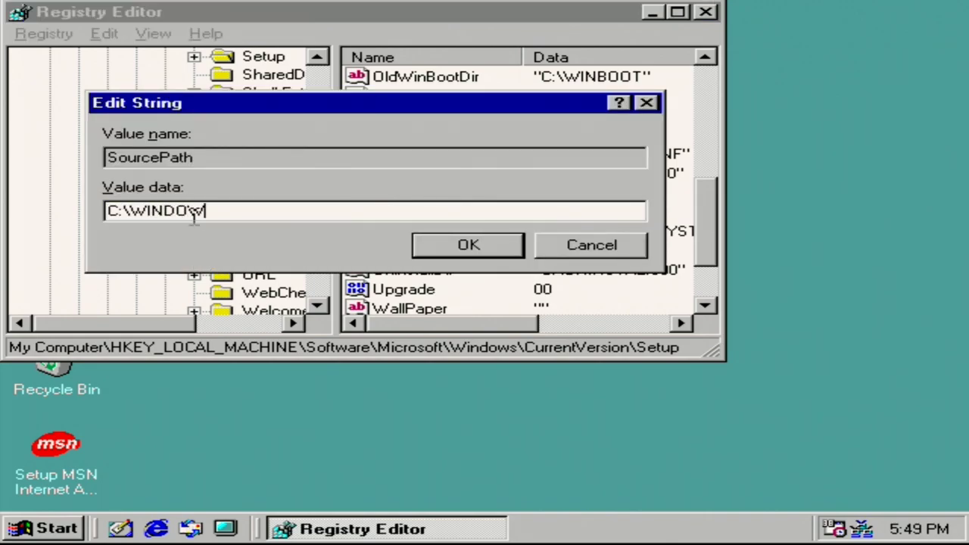
{"action": "type", "text": "S\\CABBAGE"}
{"action": "key", "text": "Return"}
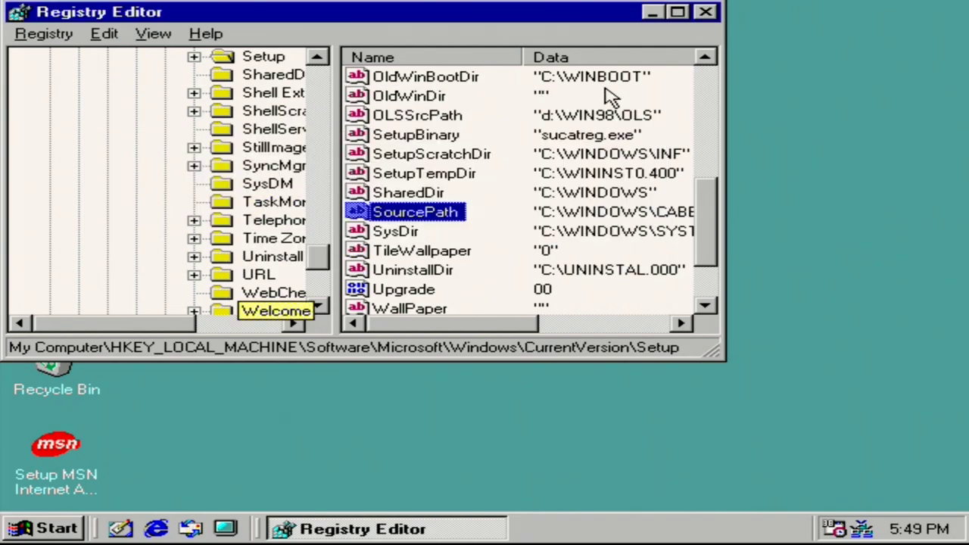
{"action": "left_click", "coordinate": [705, 13]}
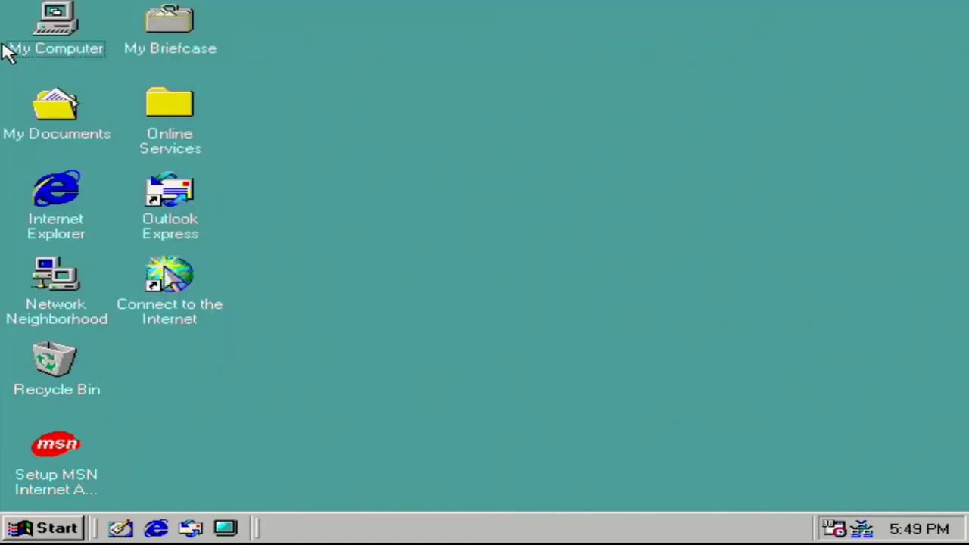
Browse from My Computer to C:\WINDOWS\CABBAGE, showing the Windows folder's hidden contents, examine the cabinet files and go back out.
{"action": "double_click", "coordinate": [27, 24]}
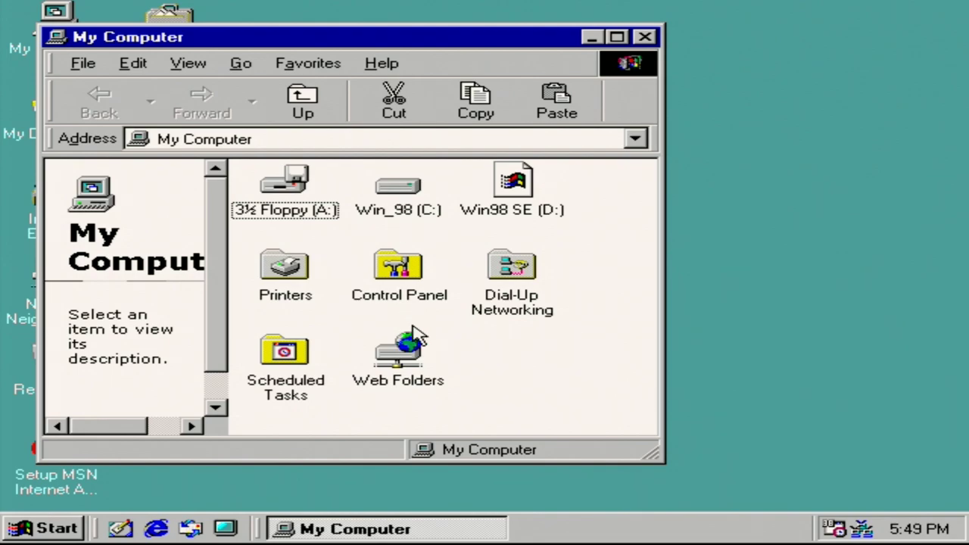
{"action": "double_click", "coordinate": [524, 200]}
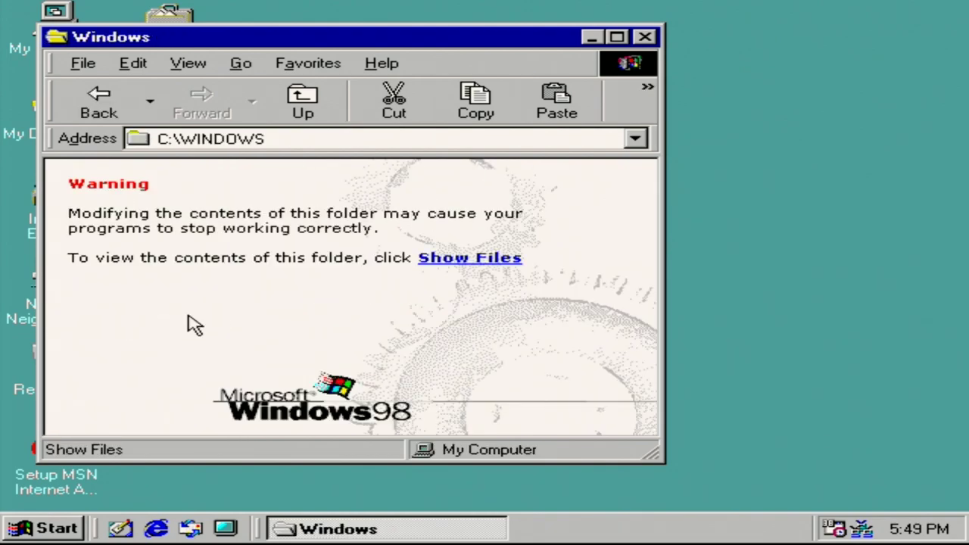
{"action": "left_click", "coordinate": [427, 258]}
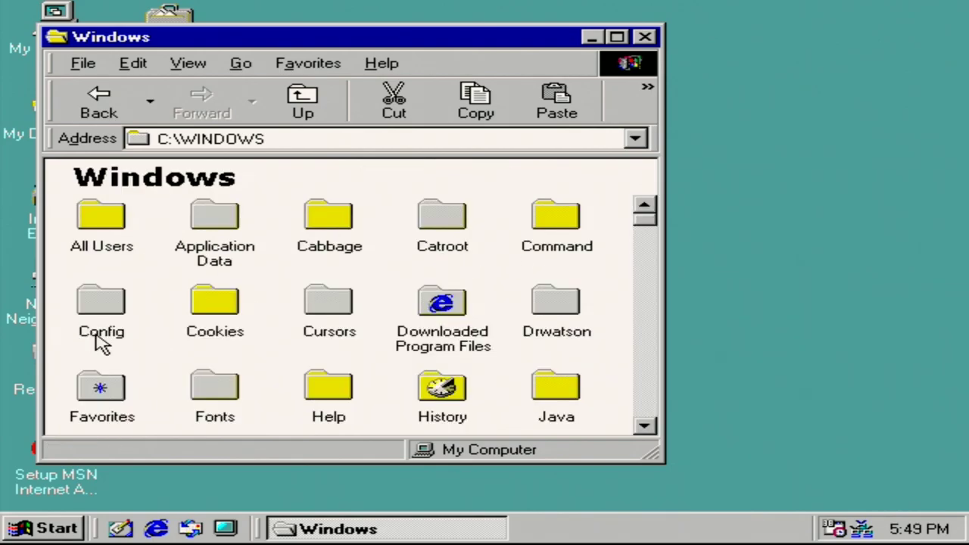
{"action": "double_click", "coordinate": [330, 220]}
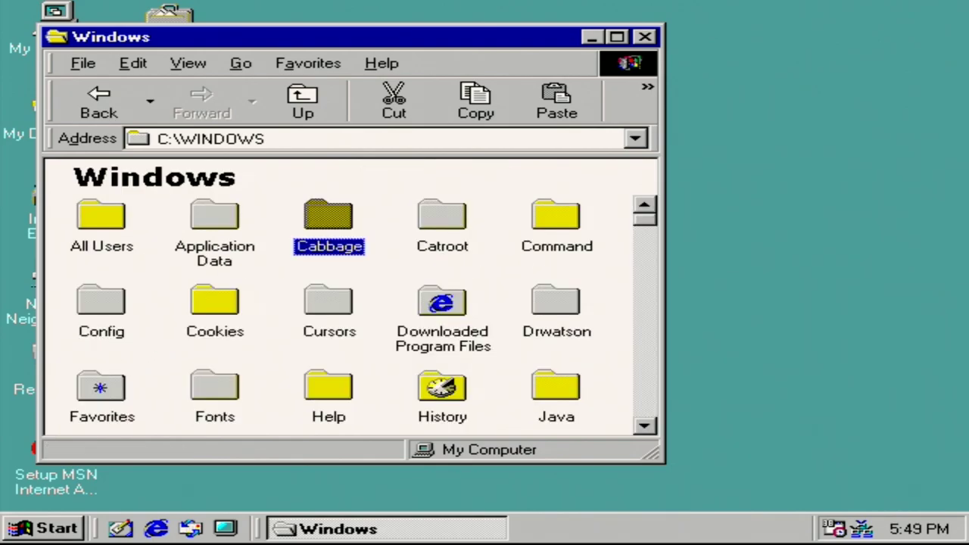
{"action": "scroll", "coordinate": [331, 222], "scroll_direction": "down", "scroll_amount": 10}
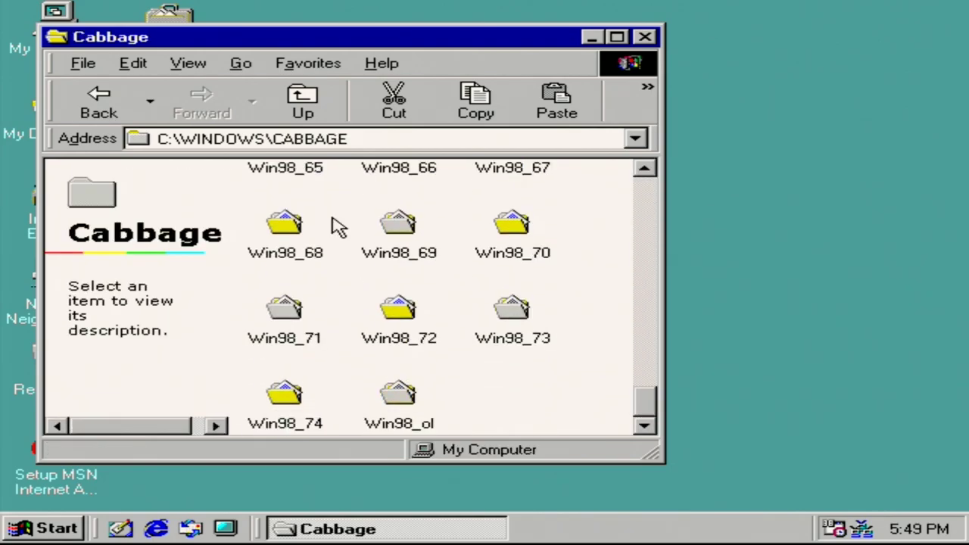
{"action": "left_click", "coordinate": [99, 103]}
{"action": "left_click", "coordinate": [99, 102]}
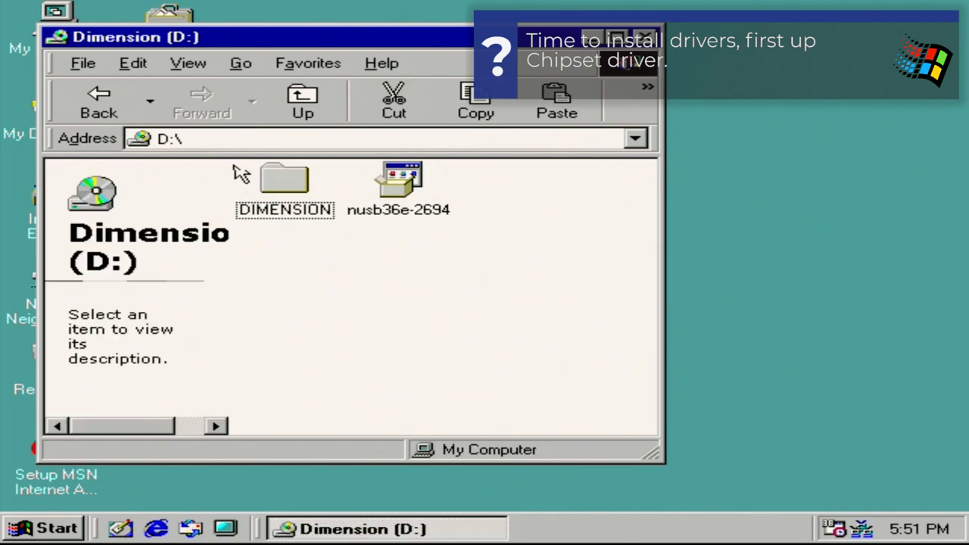
Launch the R58201_ZPE chipset driver package from the DIMENSION folder on drive D: and continue past its description.
{"action": "double_click", "coordinate": [290, 191]}
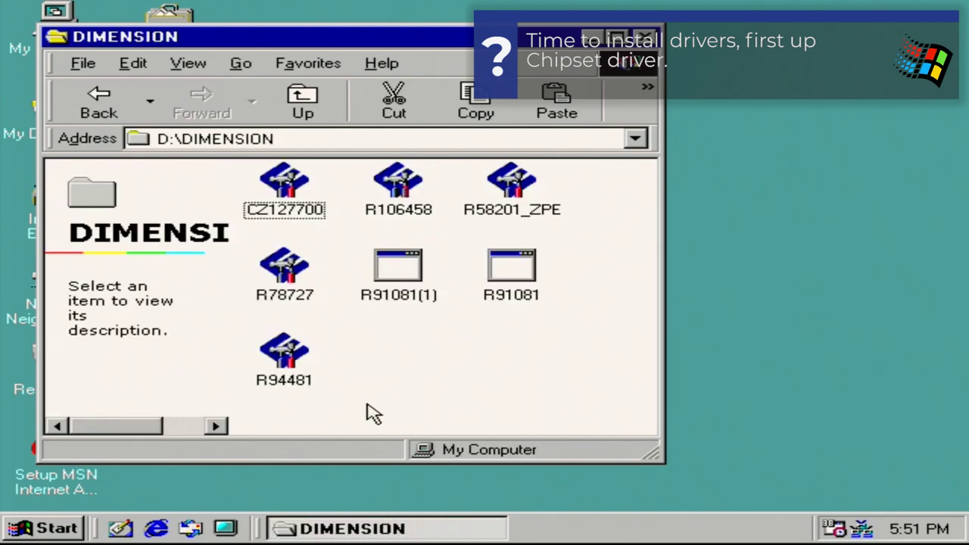
{"action": "double_click", "coordinate": [515, 201]}
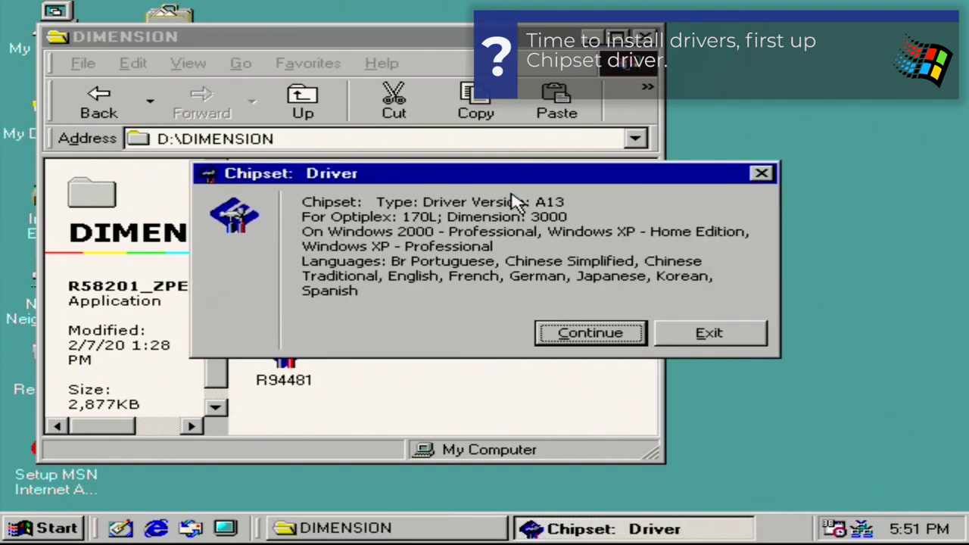
{"action": "left_click", "coordinate": [619, 333]}
Unzip the chipset driver files to C:\Dell\Drivers\CHIPS, agreeing to create that folder.
{"action": "left_click", "coordinate": [444, 255]}
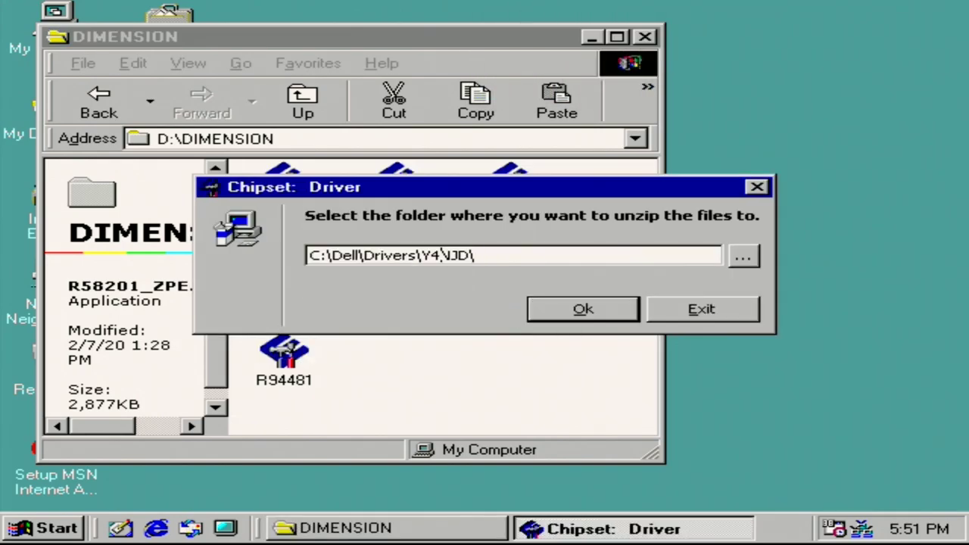
{"action": "left_click_drag", "start_coordinate": [424, 255], "coordinate": [469, 257]}
{"action": "type", "text": "CHIPSE"}
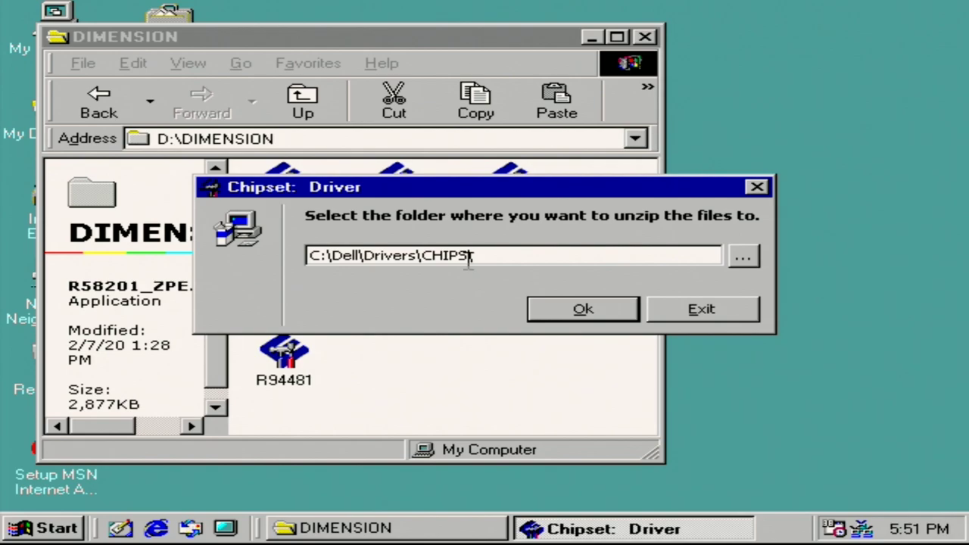
{"action": "key", "text": "Return"}
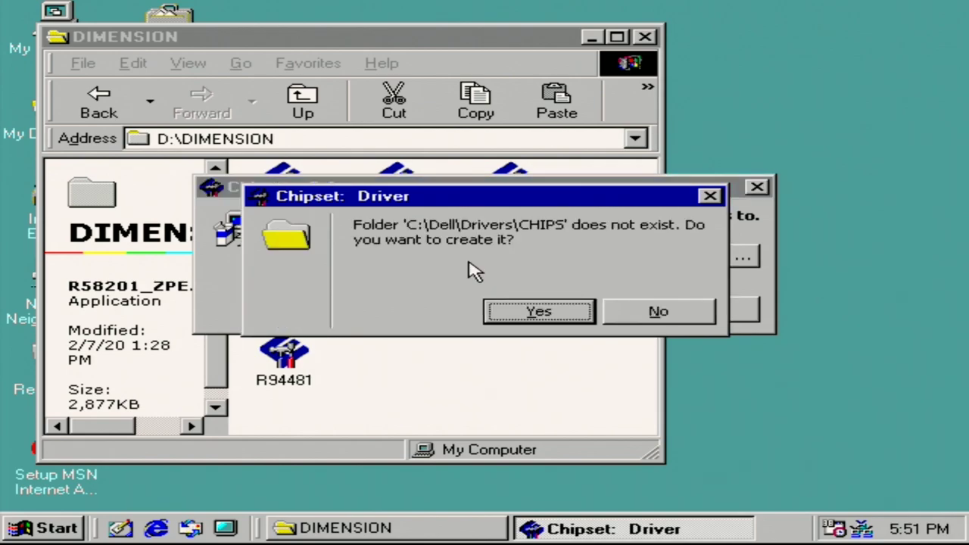
{"action": "key", "text": "Return"}
{"action": "key", "text": "Return"}
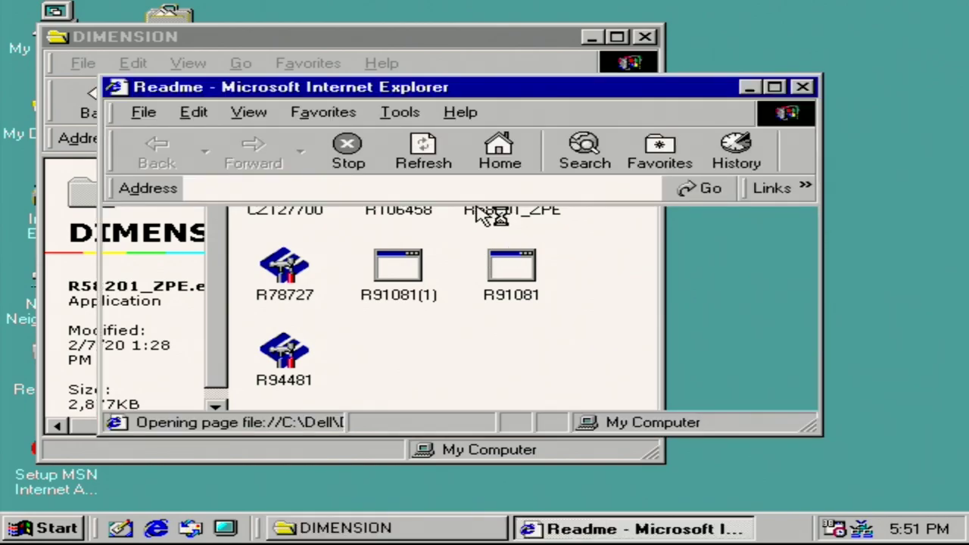
Start the chipset Setup.exe from the readme page, running it from its current location, and close the DIMENSION folder window.
{"action": "scroll", "coordinate": [440, 359], "scroll_direction": "down", "scroll_amount": 5}
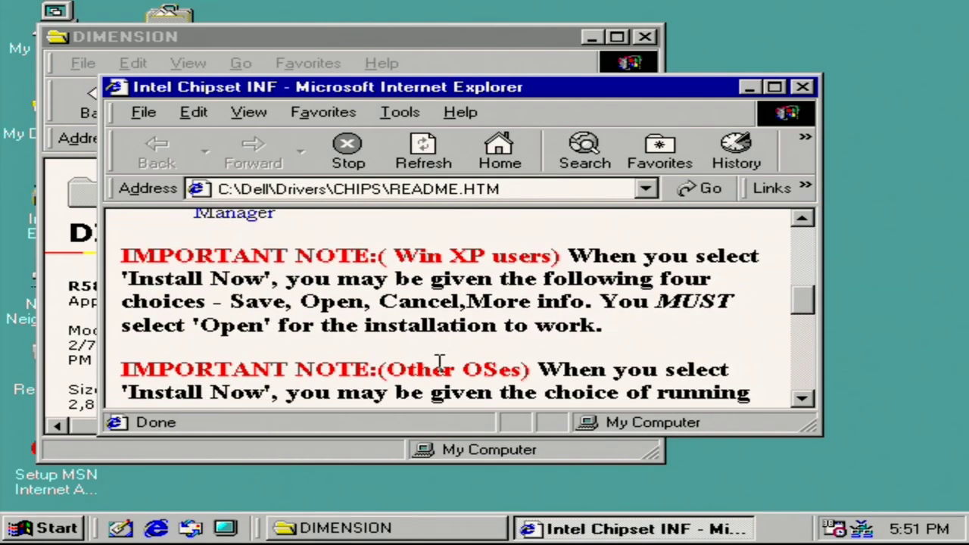
{"action": "left_click", "coordinate": [448, 389]}
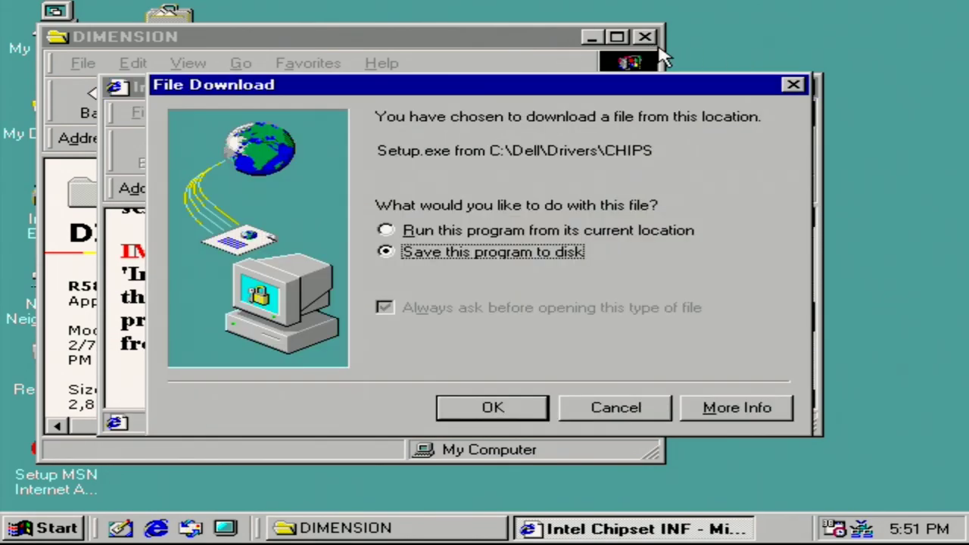
{"action": "left_click", "coordinate": [645, 36]}
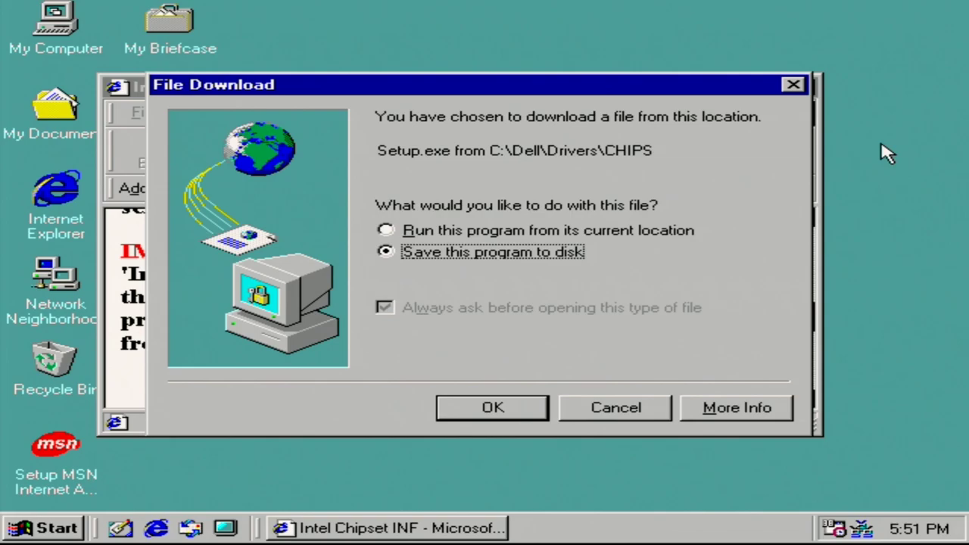
{"action": "left_click", "coordinate": [452, 234]}
{"action": "key", "text": "Tab"}
{"action": "left_click", "coordinate": [498, 415]}
{"action": "left_click", "coordinate": [497, 415]}
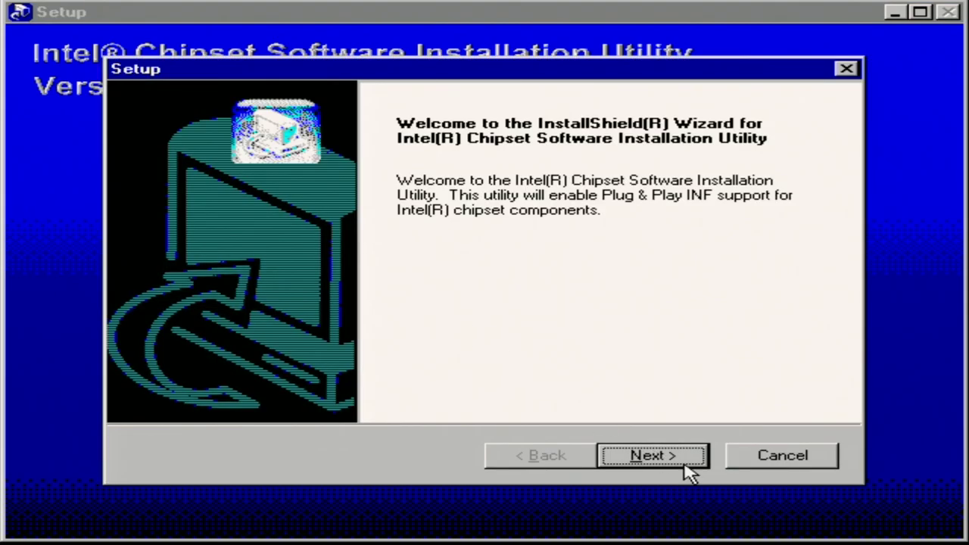
Install the Intel Chipset Software Installation Utility, accepting the license agreement and closing the Chips folder window that covers the installer.
{"action": "left_click", "coordinate": [653, 456]}
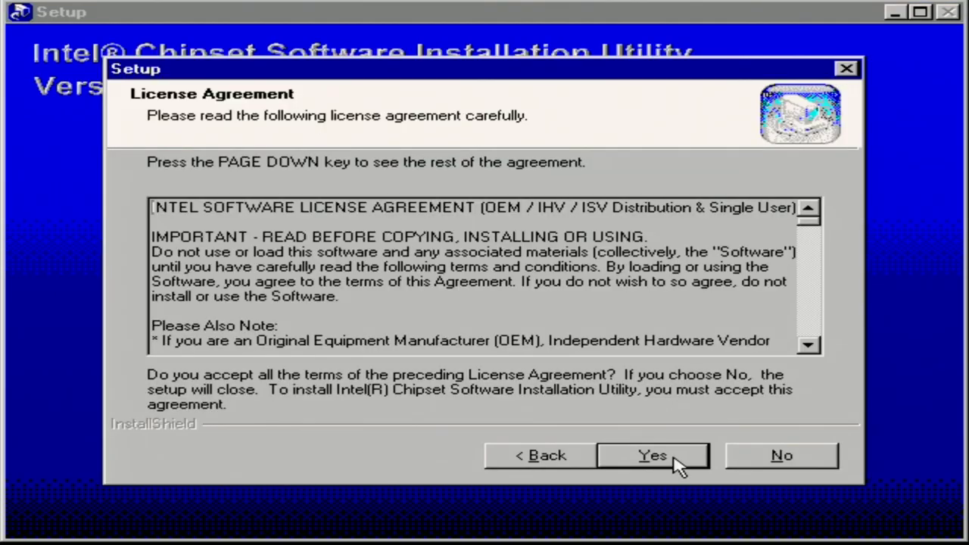
{"action": "left_click", "coordinate": [673, 457]}
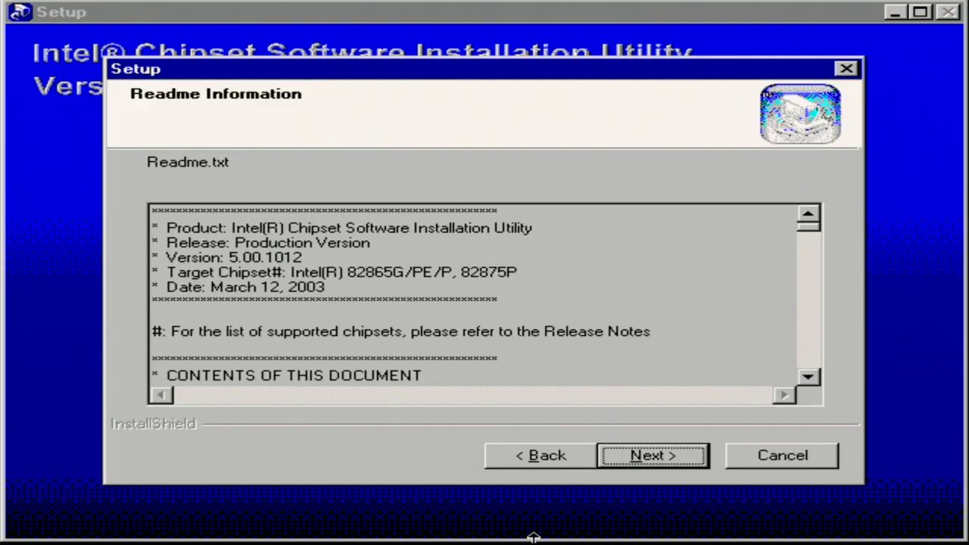
{"action": "left_click", "coordinate": [635, 457]}
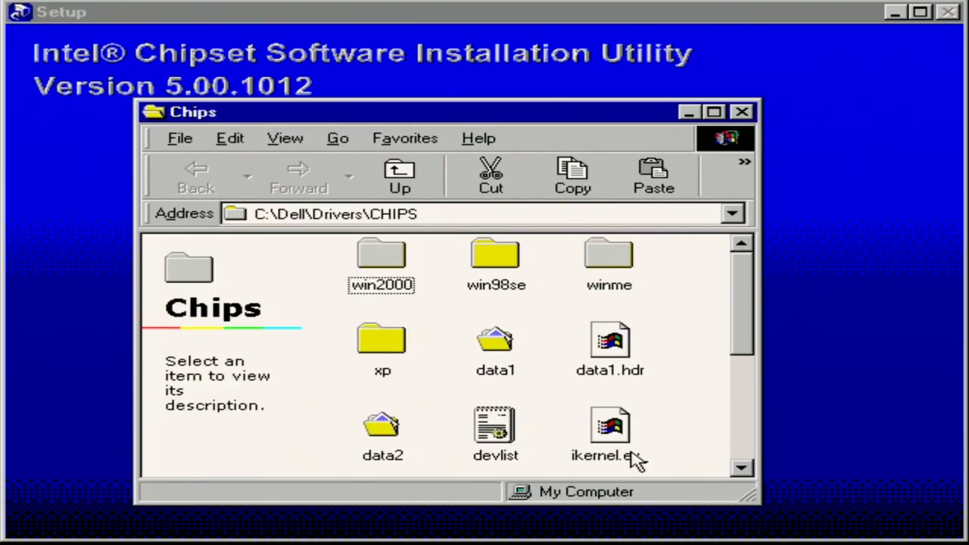
{"action": "left_click", "coordinate": [743, 113]}
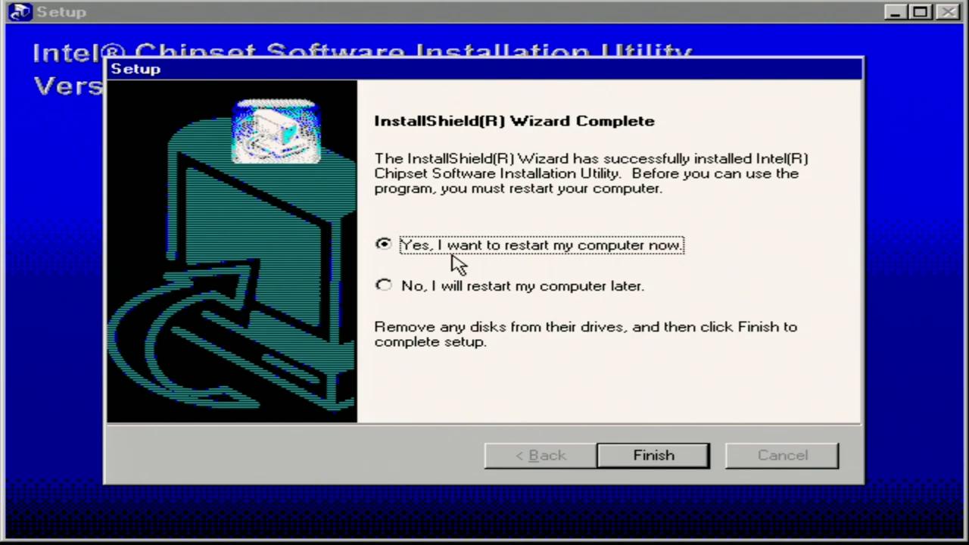
Finish the Intel chipset setup with the option to restart later and close the Chips folder window.
{"action": "left_click", "coordinate": [445, 288]}
{"action": "left_click", "coordinate": [652, 455]}
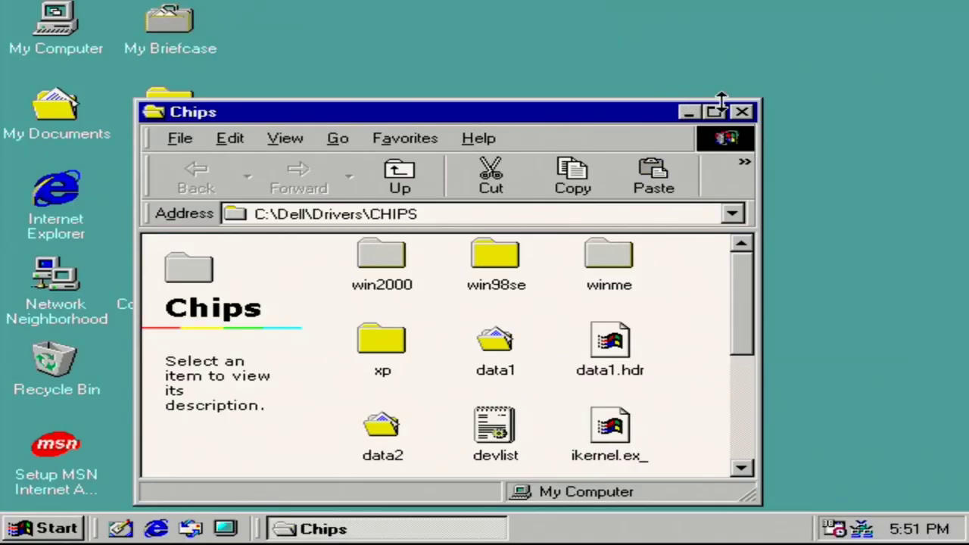
{"action": "left_click", "coordinate": [743, 110]}
Restart the computer through the Windows shutdown options.
{"action": "left_click", "coordinate": [22, 530]}
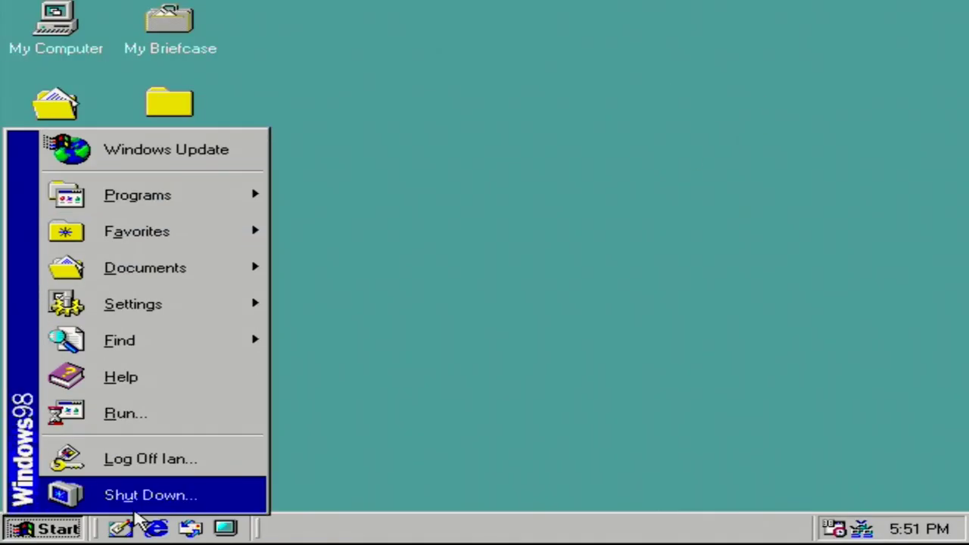
{"action": "left_click", "coordinate": [114, 493]}
{"action": "left_click", "coordinate": [355, 218]}
{"action": "left_click", "coordinate": [369, 286]}
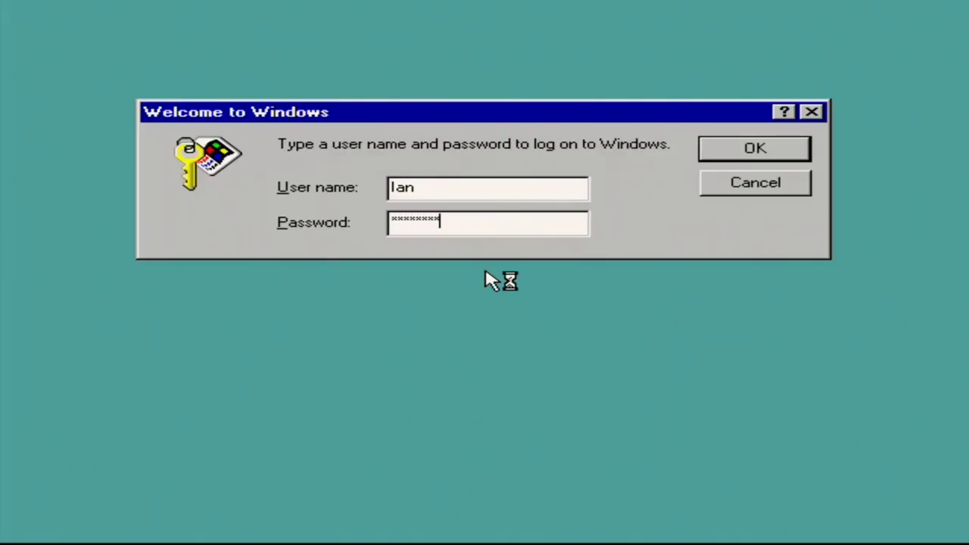
Log on to Windows, accept the restart for the new hardware, and enter the account password again.
{"action": "key", "text": "Return"}
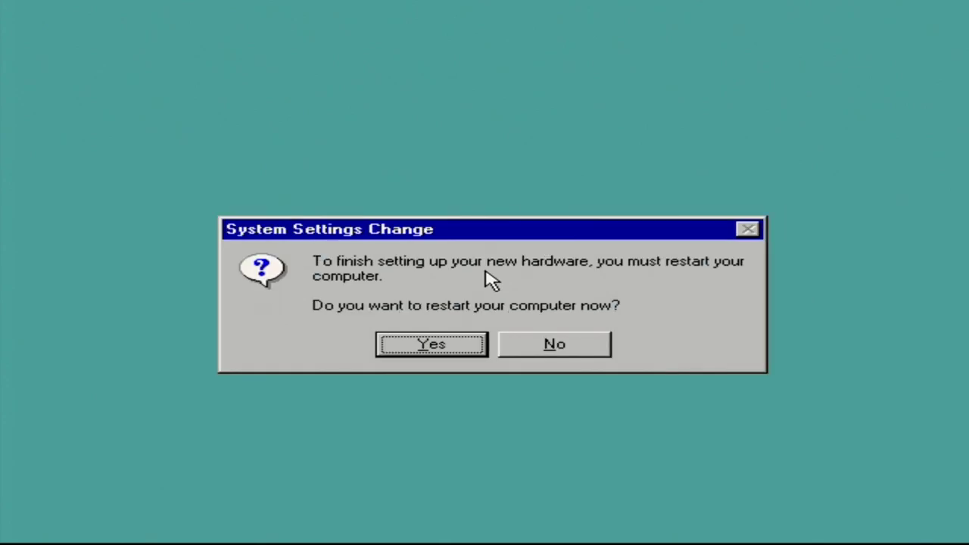
{"action": "key", "text": "Return"}
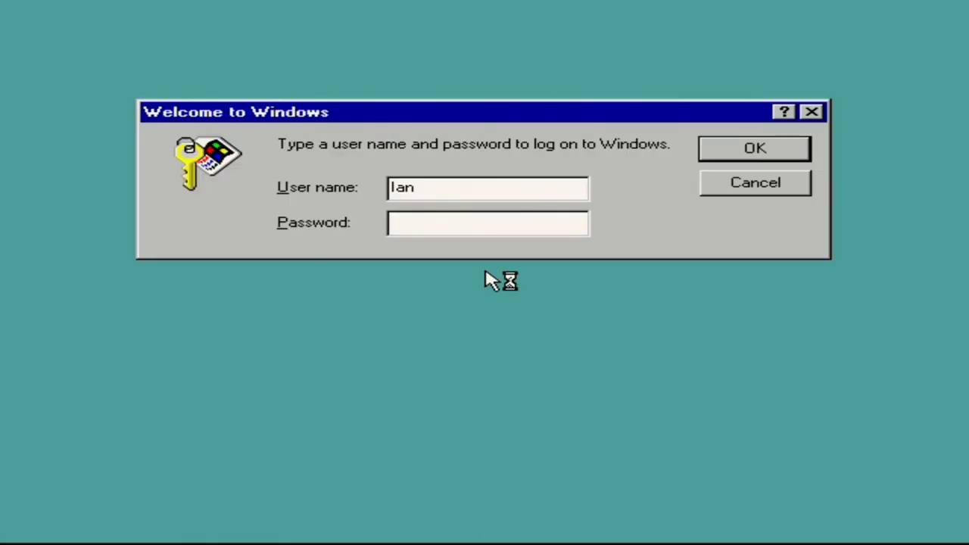
{"action": "type", "text": "****"}
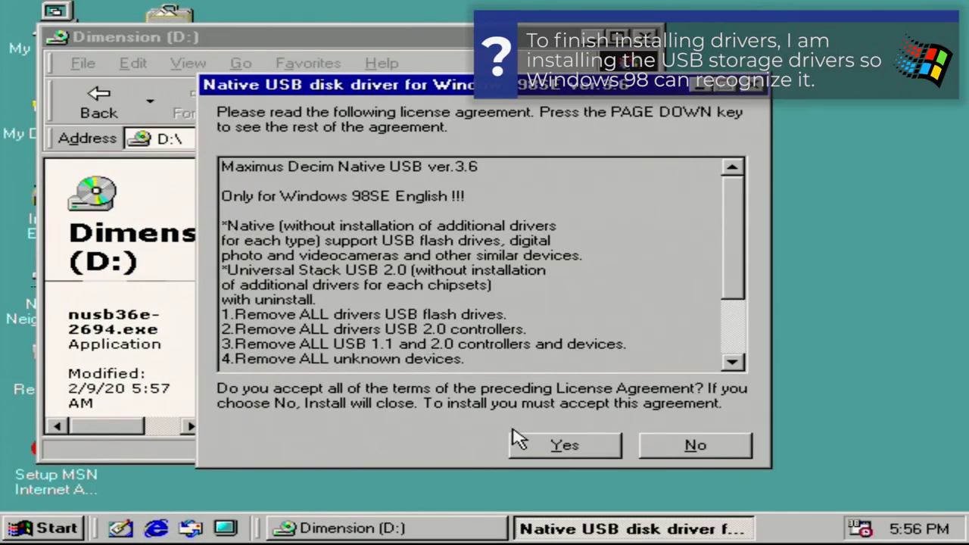
Accept the Native USB disk driver license, close the Dimension (D:) window, and agree to restart the computer.
{"action": "left_click", "coordinate": [519, 443]}
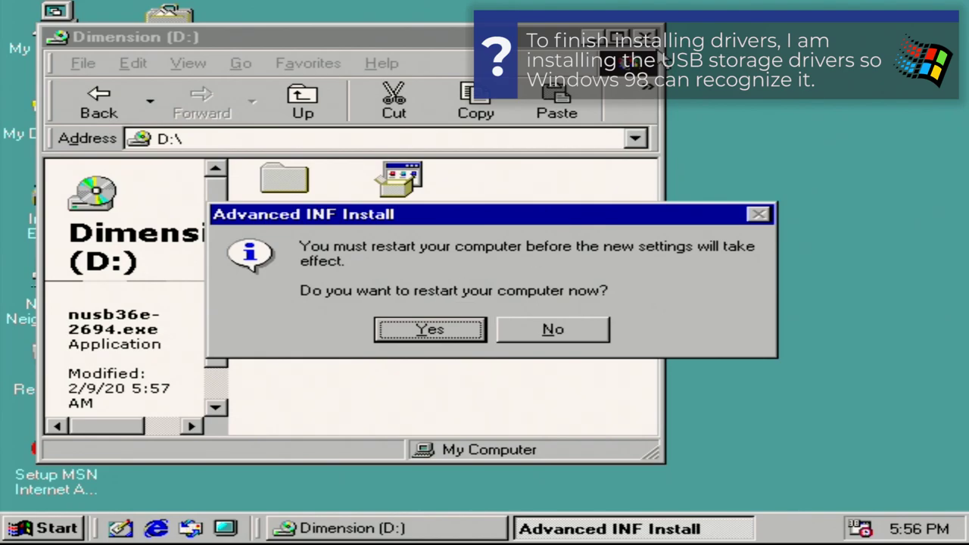
{"action": "left_click", "coordinate": [652, 37]}
{"action": "left_click", "coordinate": [447, 333]}
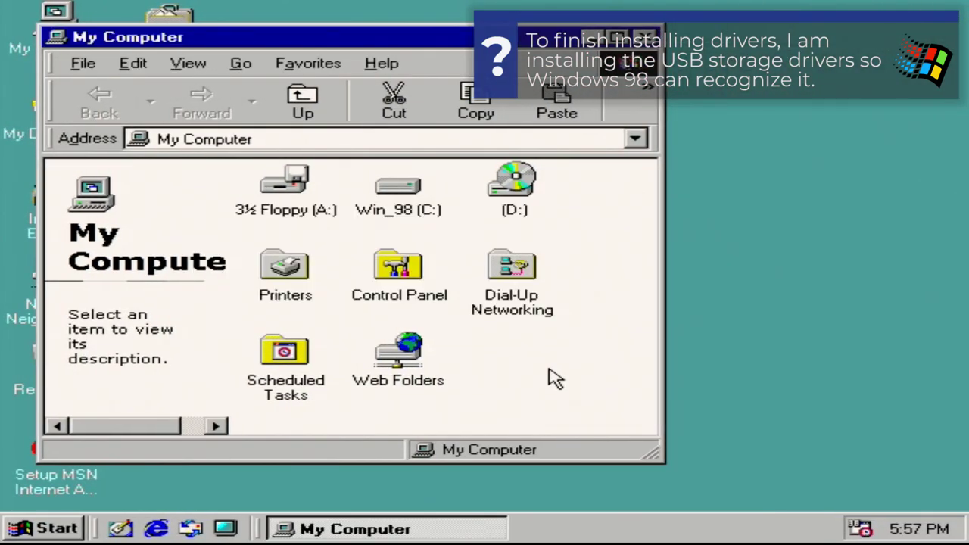
Open the Drivers folder on Removable Disk (E:) and check the R106456 video package's description, exiting it without installing.
{"action": "double_click", "coordinate": [524, 363]}
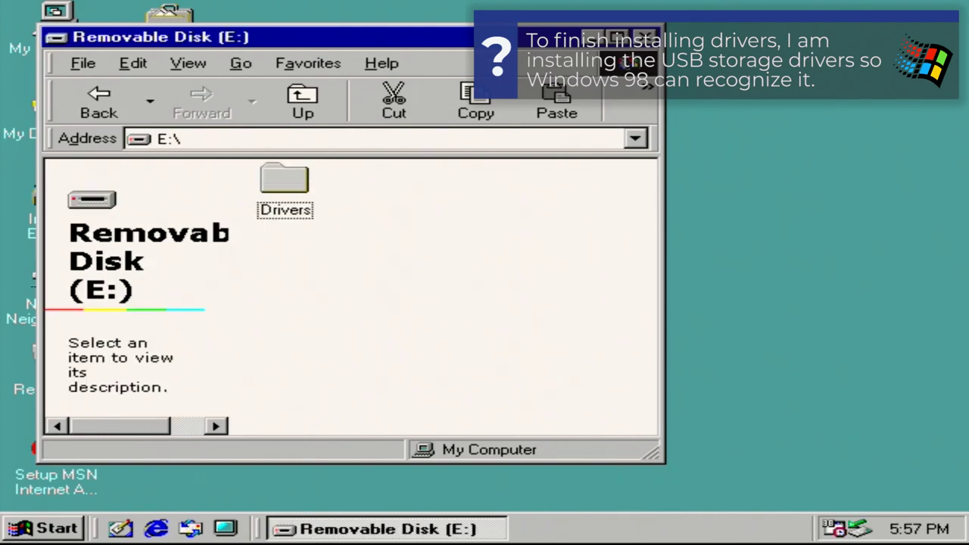
{"action": "double_click", "coordinate": [285, 193]}
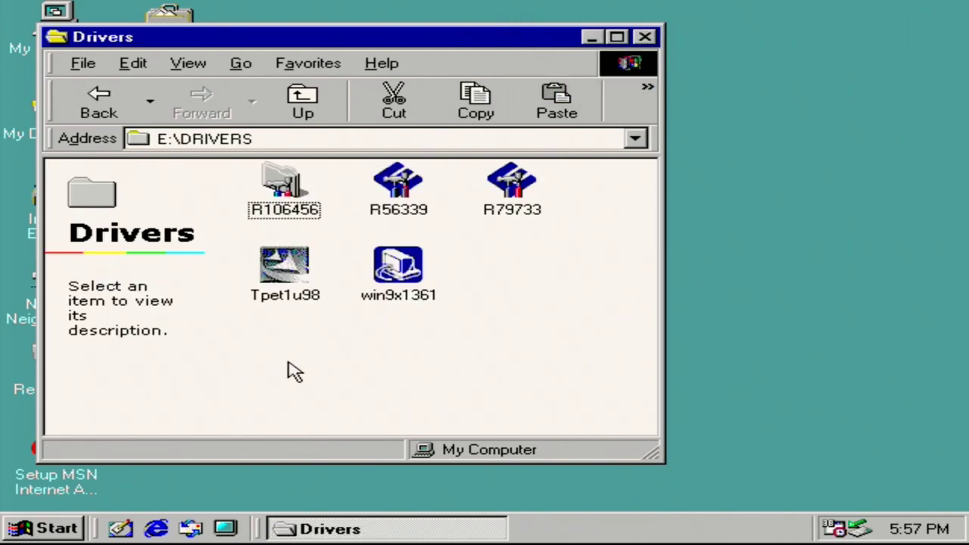
{"action": "double_click", "coordinate": [287, 187]}
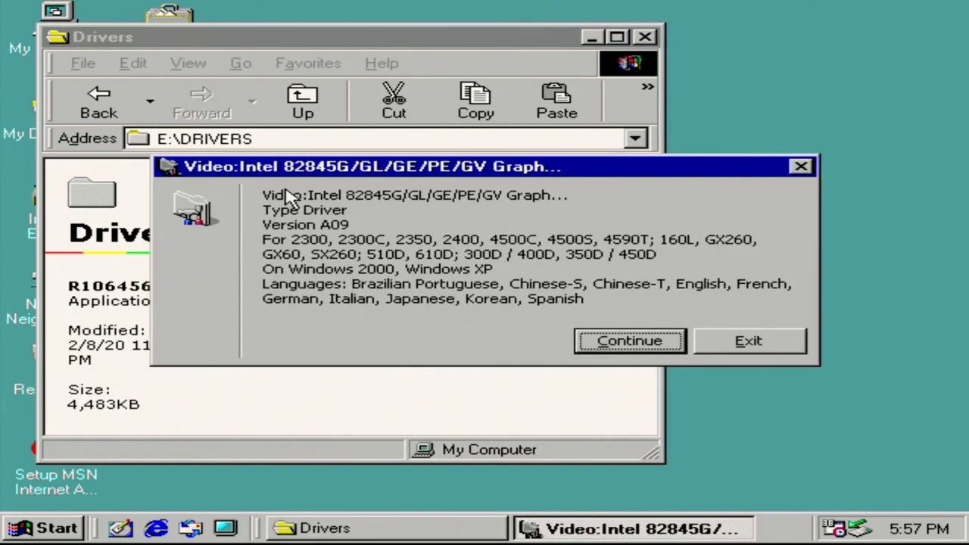
{"action": "left_click", "coordinate": [757, 342]}
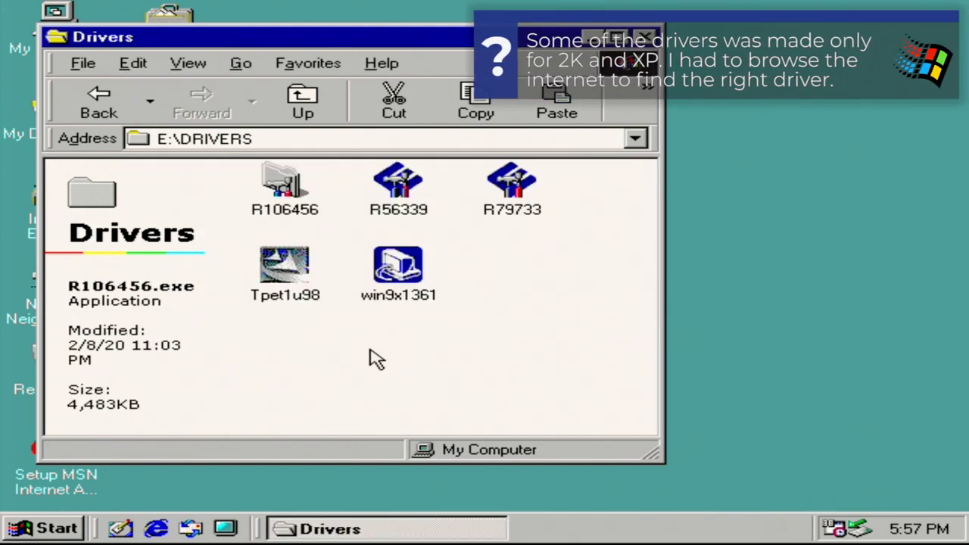
Start the win9x1361 Intel Extreme graphics driver package and continue past its release notes.
{"action": "double_click", "coordinate": [398, 266]}
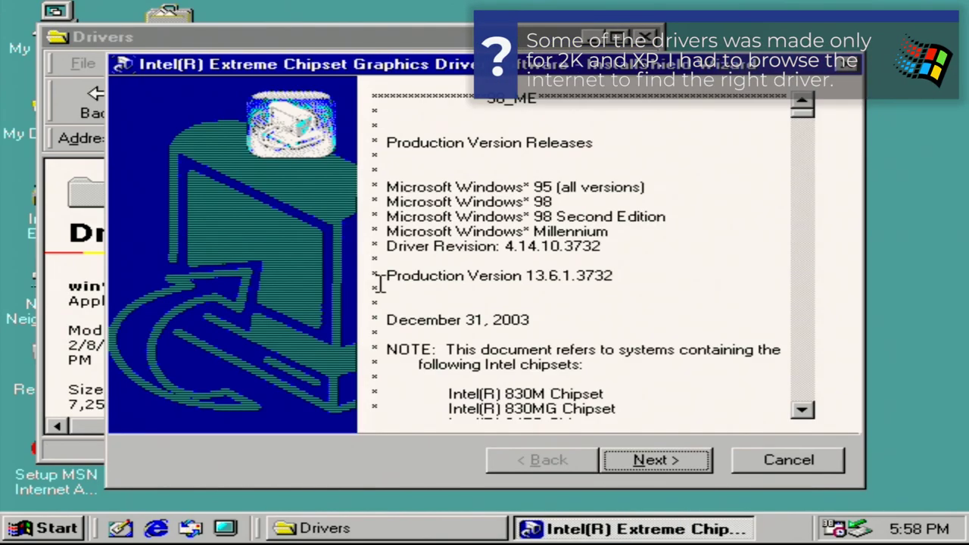
{"action": "left_click", "coordinate": [652, 460]}
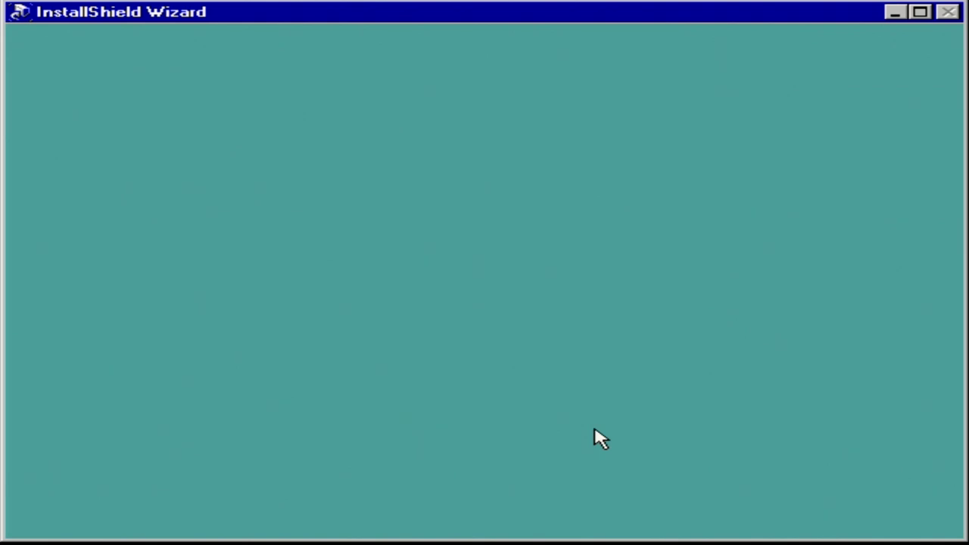
Open the Windows temporary folder with %temp% while the graphics installer waits on its welcome page.
{"action": "key", "text": "super+r"}
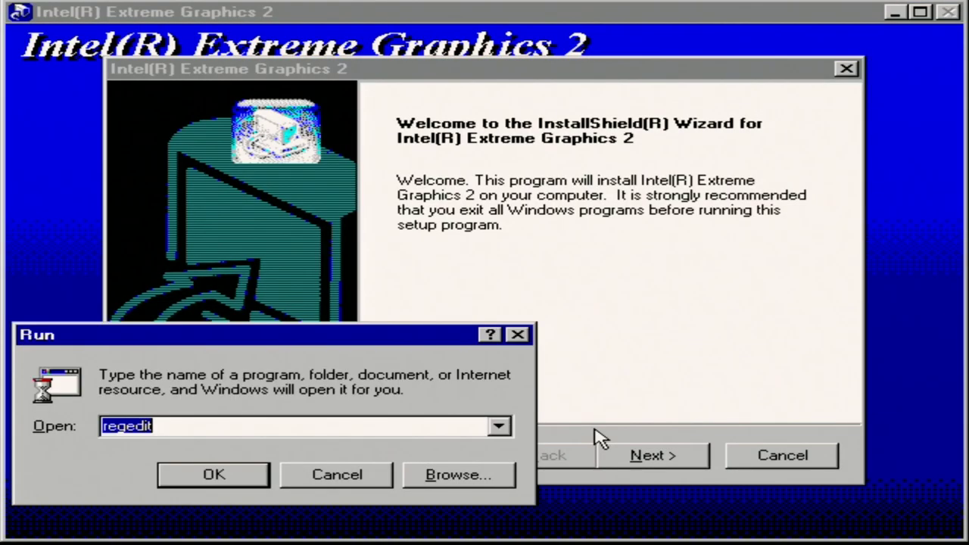
{"action": "type", "text": "%temp%"}
{"action": "key", "text": "Return"}
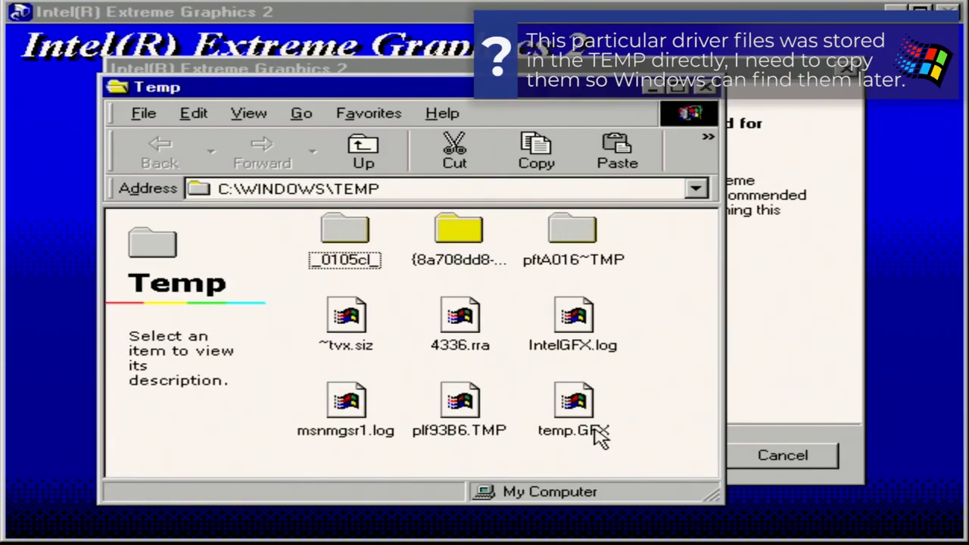
Examine the contents of the pftA016~TMP and {8a708dd8-...} folders inside TEMP for the extracted driver files.
{"action": "double_click", "coordinate": [561, 257]}
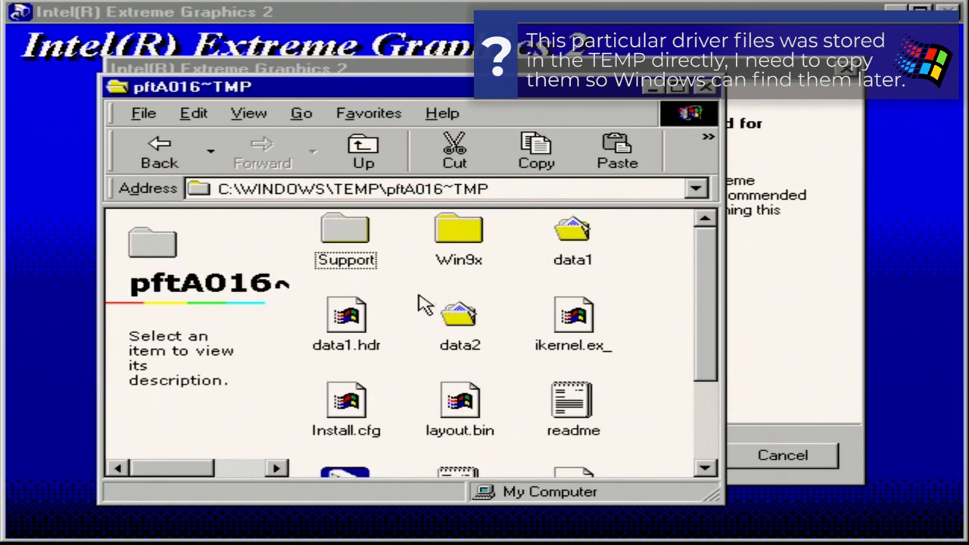
{"action": "scroll", "coordinate": [394, 325], "scroll_direction": "down", "scroll_amount": 3}
{"action": "scroll", "coordinate": [367, 318], "scroll_direction": "up", "scroll_amount": 3}
{"action": "left_click", "coordinate": [155, 155]}
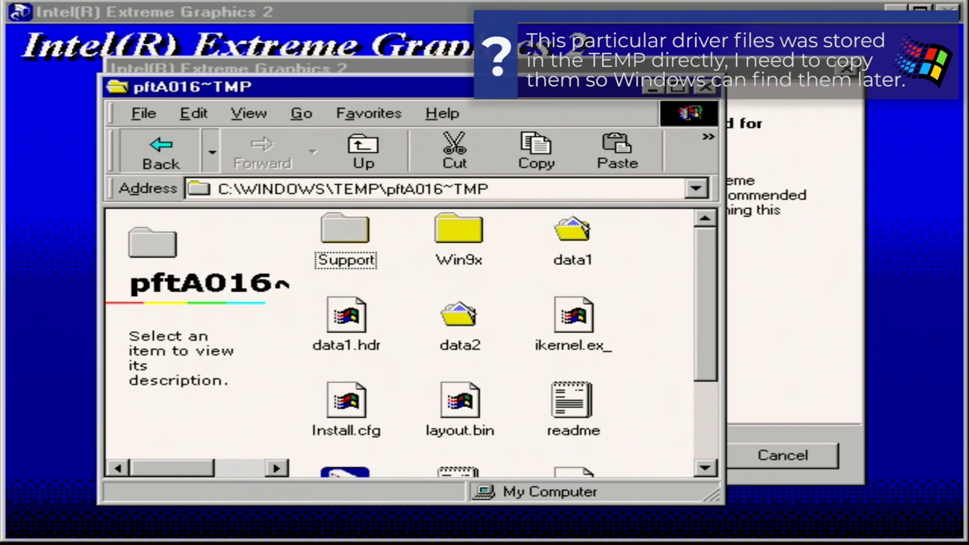
{"action": "double_click", "coordinate": [454, 233]}
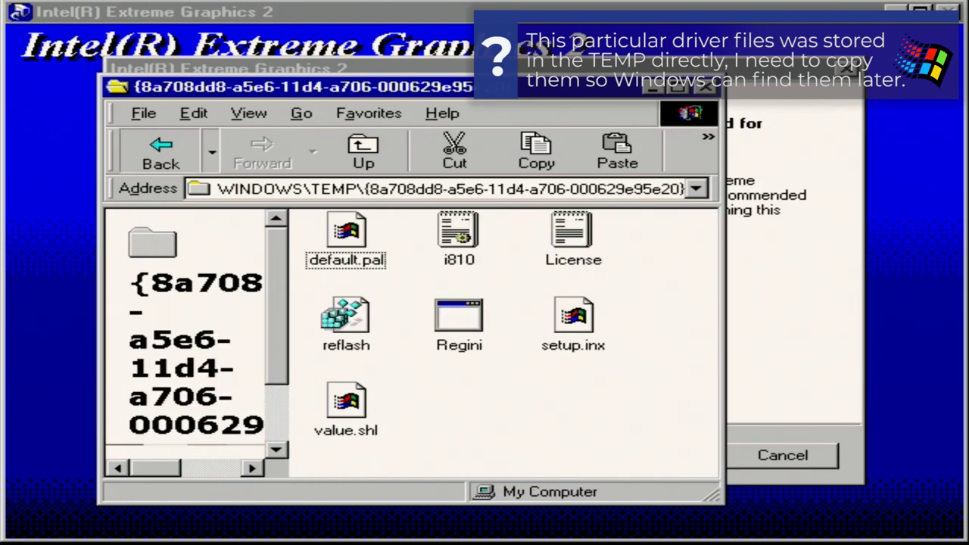
{"action": "left_click", "coordinate": [159, 151]}
{"action": "left_click", "coordinate": [159, 152]}
{"action": "left_click", "coordinate": [159, 152]}
Copy the three folders in TEMP and create a folder named display in C:\Dell\Drivers.
{"action": "left_click_drag", "start_coordinate": [640, 274], "coordinate": [326, 250]}
{"action": "key", "text": "super+e"}
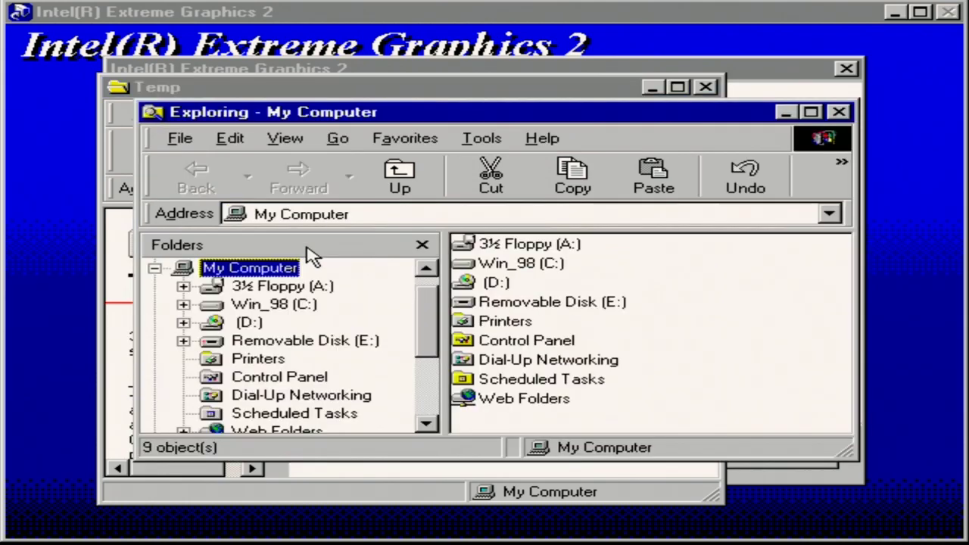
{"action": "double_click", "coordinate": [493, 263]}
{"action": "double_click", "coordinate": [477, 250]}
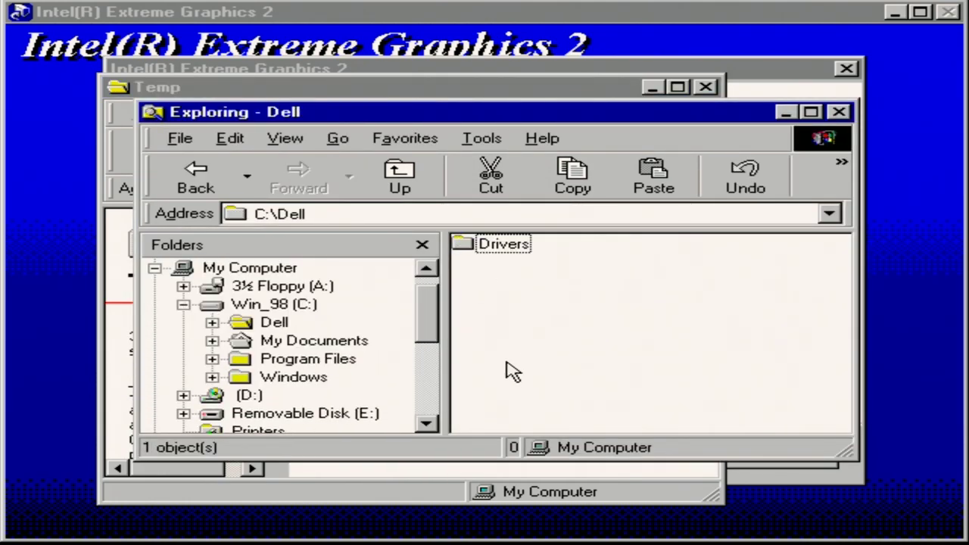
{"action": "double_click", "coordinate": [502, 243]}
{"action": "right_click", "coordinate": [490, 322]}
{"action": "mouse_move", "coordinate": [645, 280]}
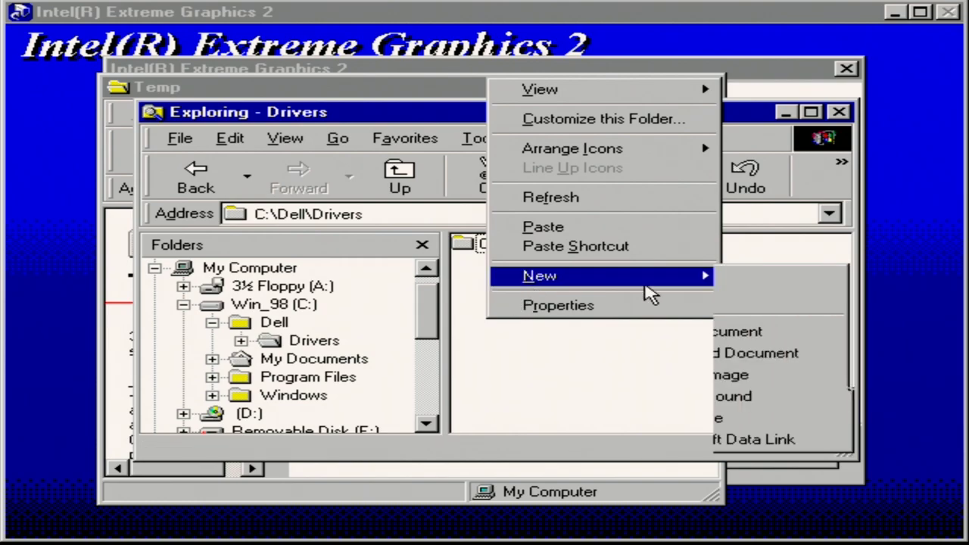
{"action": "left_click", "coordinate": [750, 275]}
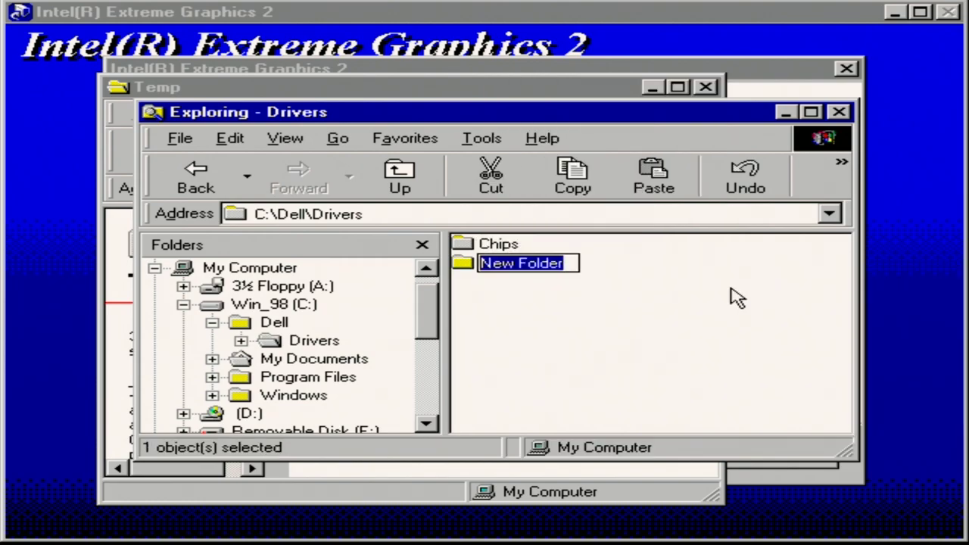
{"action": "type", "text": "d"}
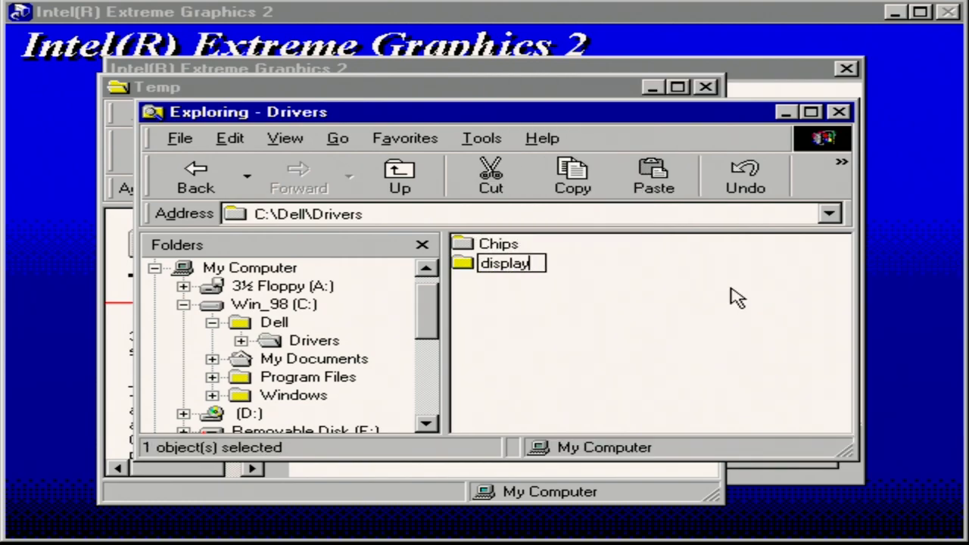
{"action": "type", "text": "isplay"}
{"action": "key", "text": "Return"}
Paste the copied driver folders into the display folder and close the Temp and Explorer windows.
{"action": "key", "text": "Return"}
{"action": "key", "text": "ctrl+v"}
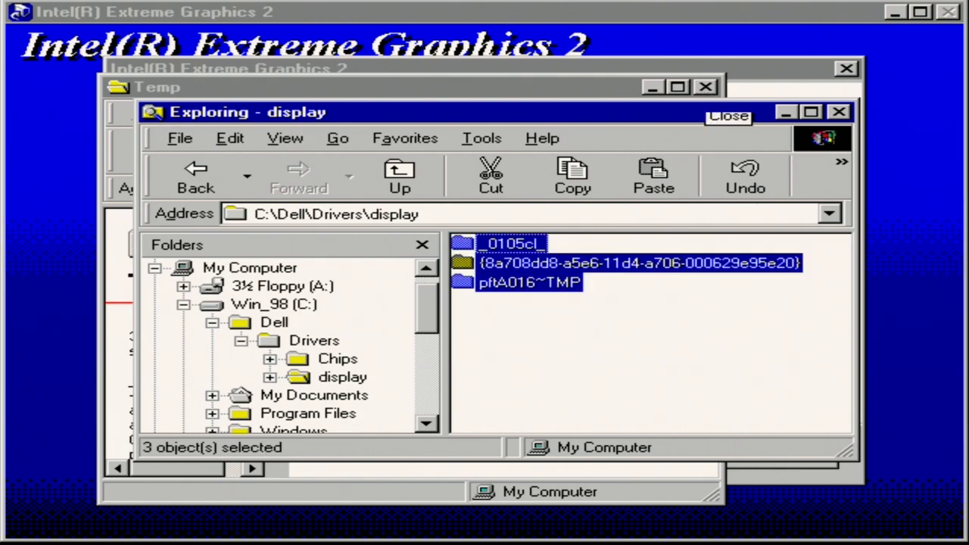
{"action": "left_click", "coordinate": [705, 87]}
{"action": "left_click", "coordinate": [839, 114]}
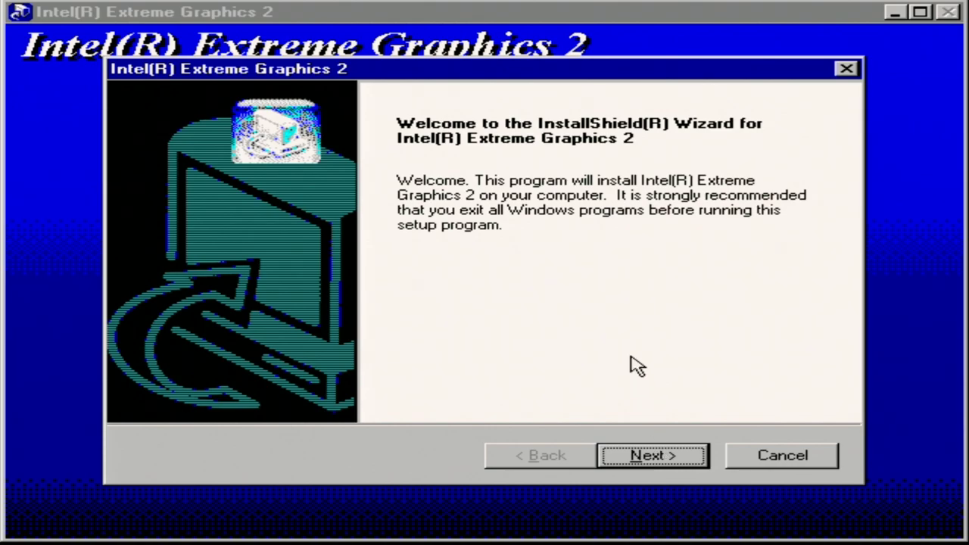
Install Intel Extreme Graphics 2, accepting the license agreement and choosing to restart the computer later.
{"action": "left_click", "coordinate": [643, 462]}
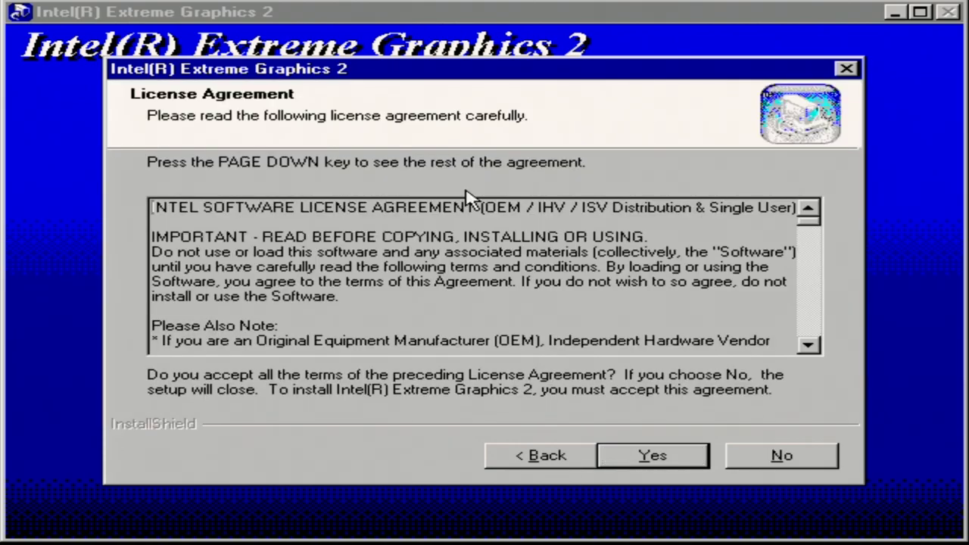
{"action": "left_click", "coordinate": [658, 458]}
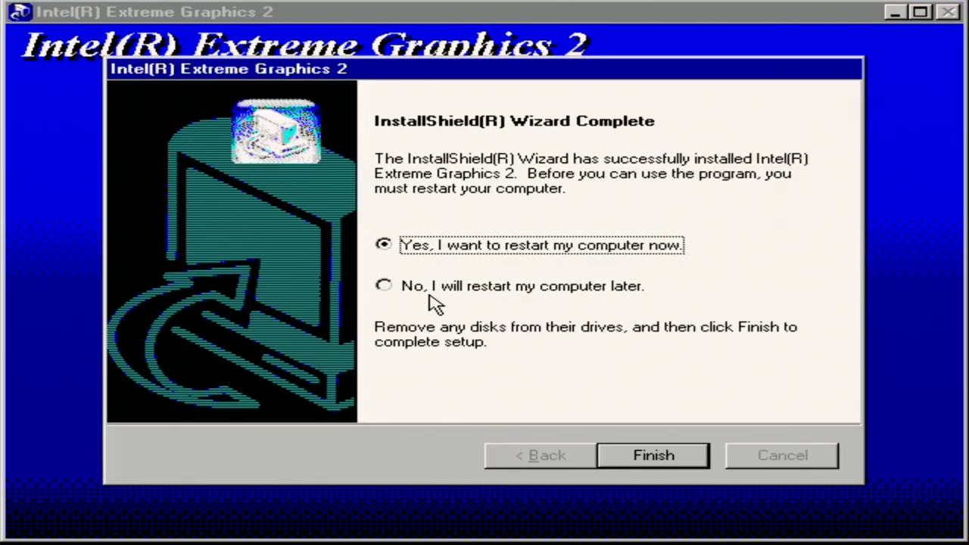
{"action": "left_click", "coordinate": [431, 294]}
{"action": "left_click", "coordinate": [610, 459]}
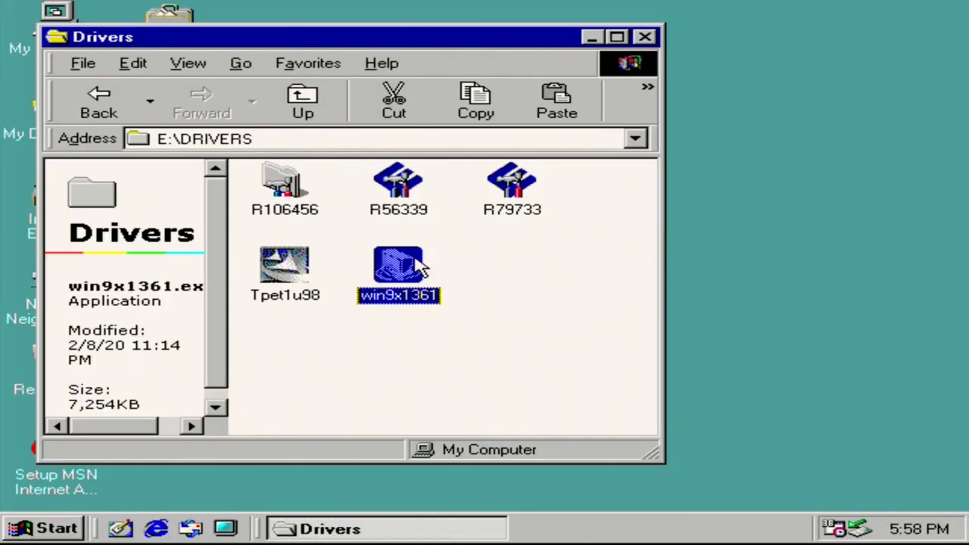
Start the Tpet1u98 LAN adapter package from the Drivers folder and accept its license agreement.
{"action": "left_click", "coordinate": [385, 374]}
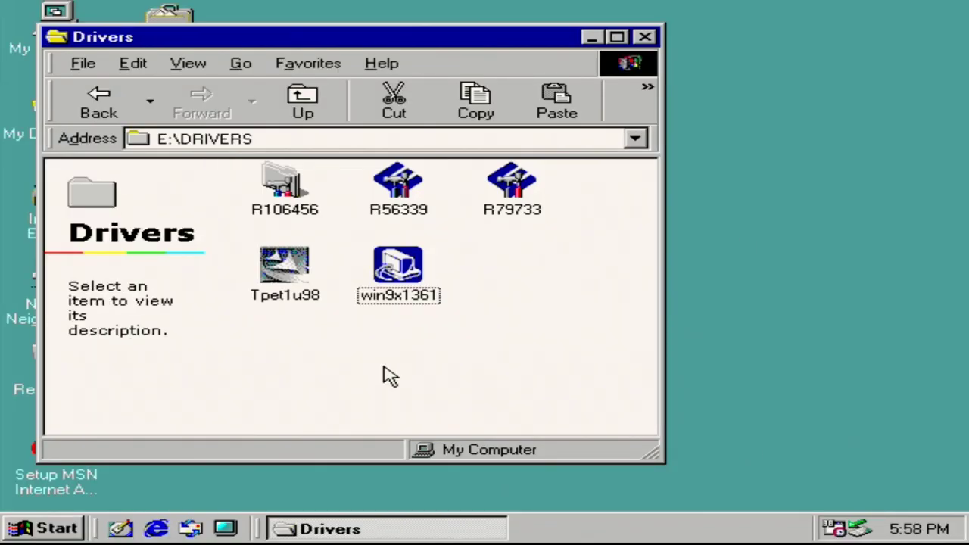
{"action": "double_click", "coordinate": [285, 269]}
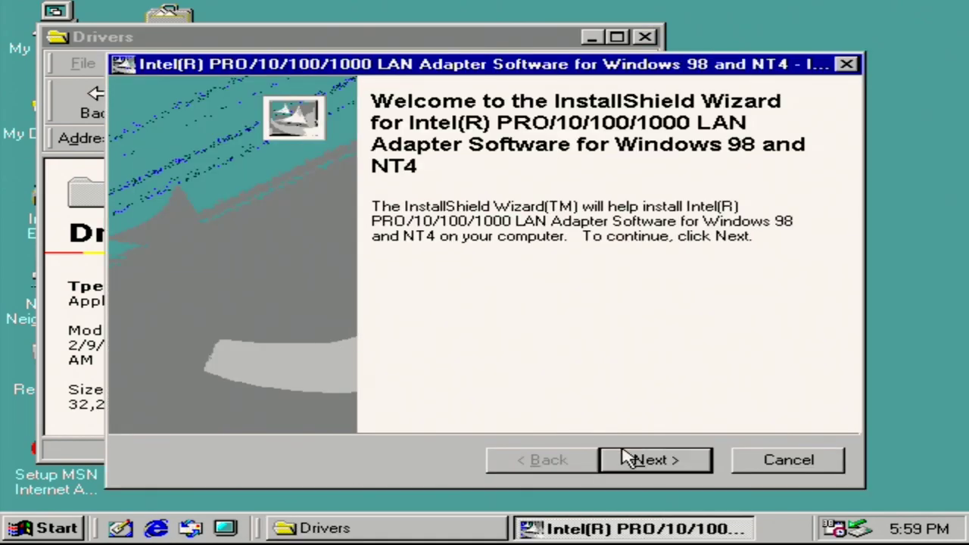
{"action": "left_click", "coordinate": [628, 462]}
{"action": "left_click", "coordinate": [402, 387]}
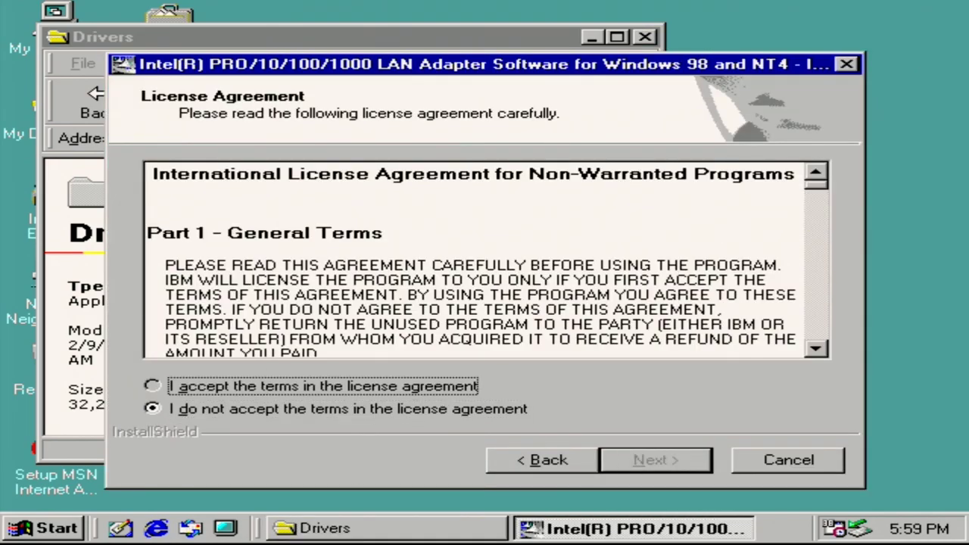
{"action": "left_click", "coordinate": [629, 460]}
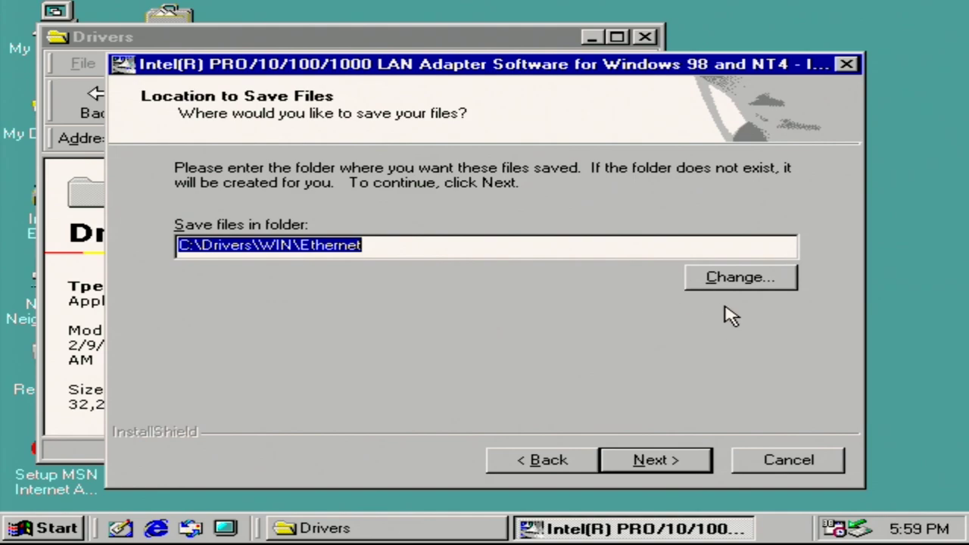
Set the LAN adapter software's save folder to C:\Dell\Drivers\ethernet and continue the setup.
{"action": "left_click", "coordinate": [724, 277]}
{"action": "left_click", "coordinate": [312, 255]}
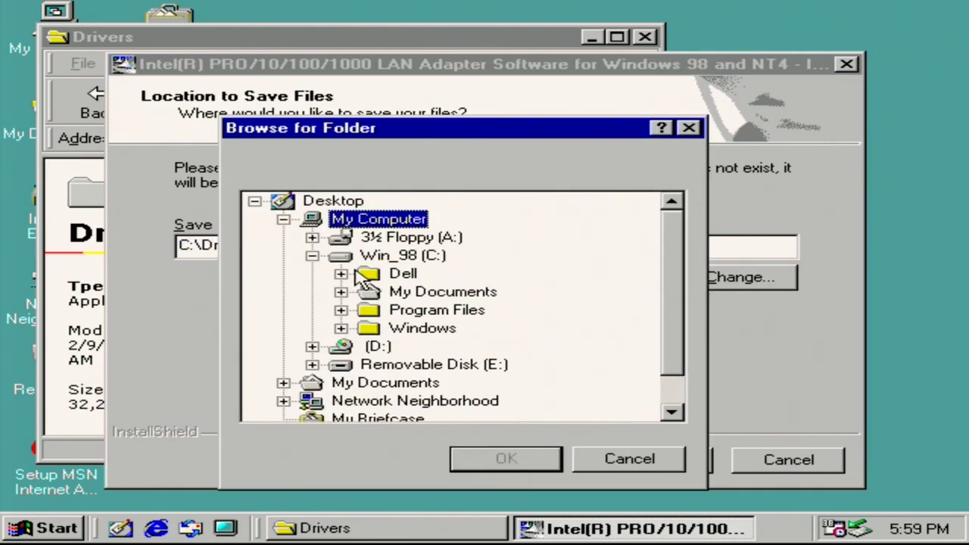
{"action": "left_click", "coordinate": [399, 274]}
{"action": "left_click", "coordinate": [342, 274]}
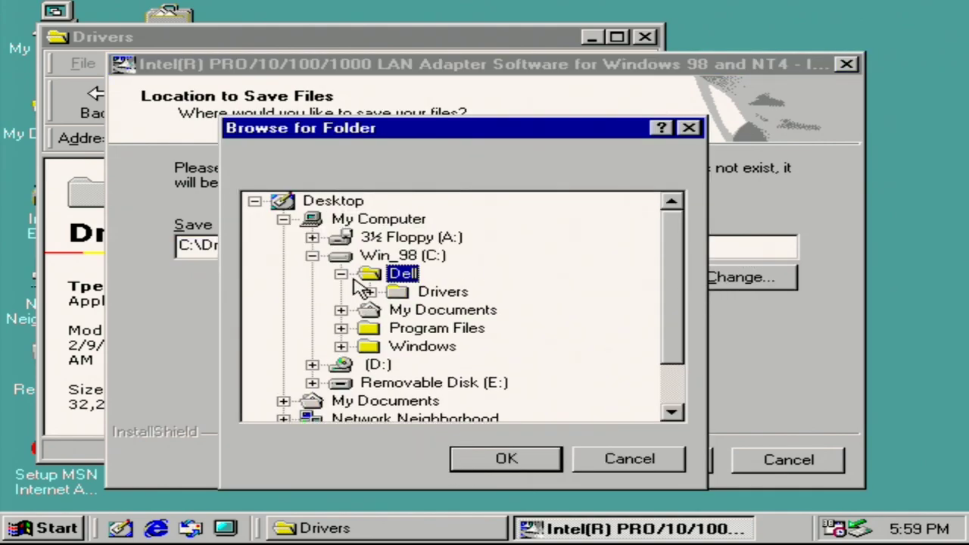
{"action": "left_click", "coordinate": [415, 291]}
{"action": "left_click", "coordinate": [470, 462]}
{"action": "left_click", "coordinate": [358, 246]}
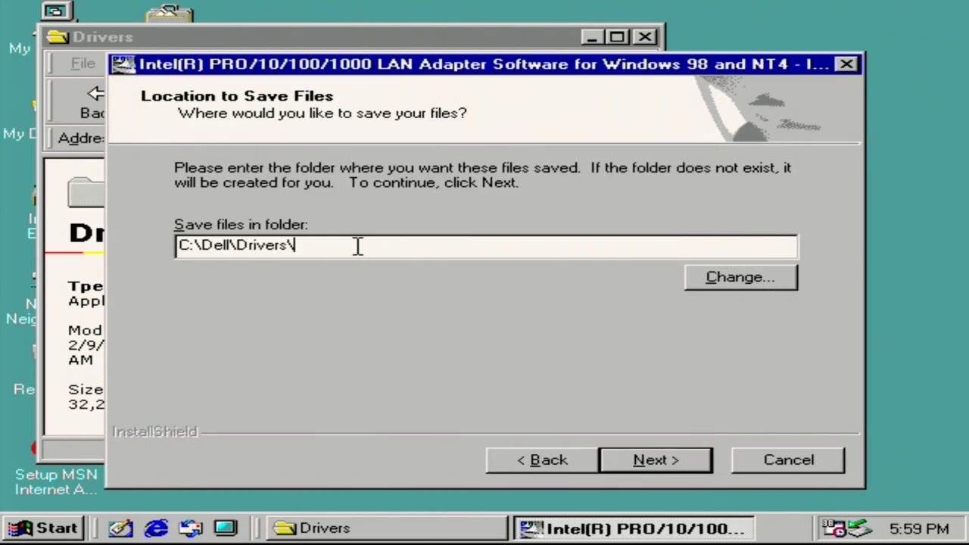
{"action": "type", "text": "\\ethernet"}
{"action": "key", "text": "Return"}
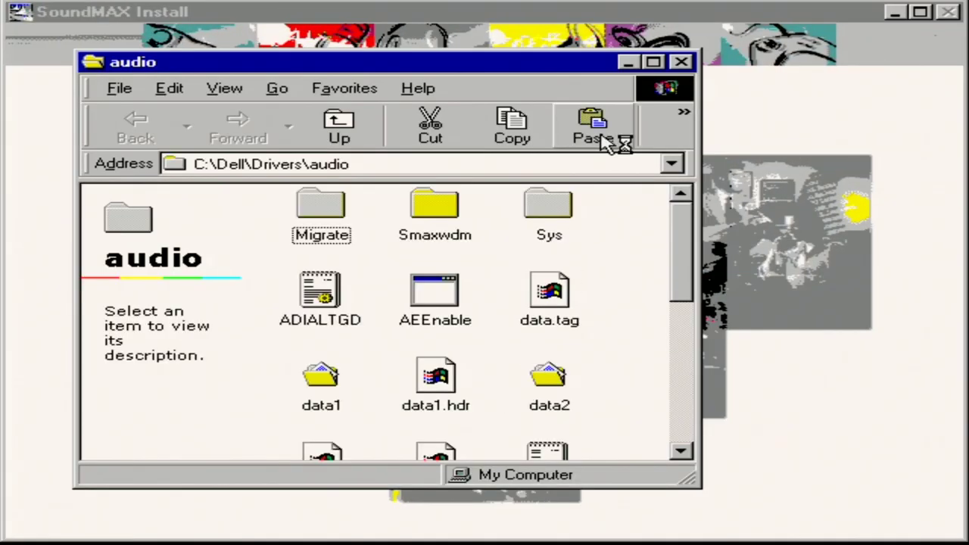
Close the audio folder window and finish the SoundMAX installation, choosing to restart the computer later.
{"action": "left_click", "coordinate": [682, 62]}
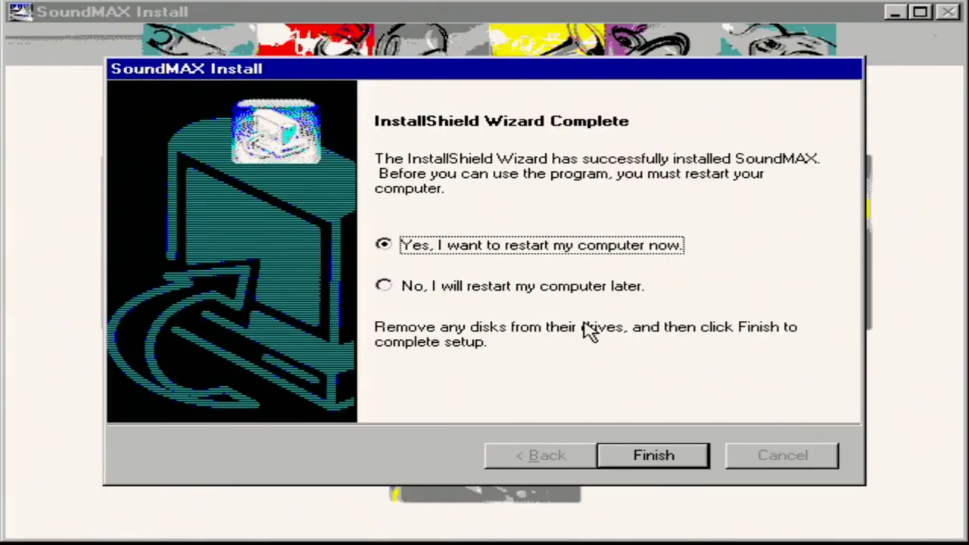
{"action": "left_click", "coordinate": [559, 292]}
{"action": "left_click", "coordinate": [641, 454]}
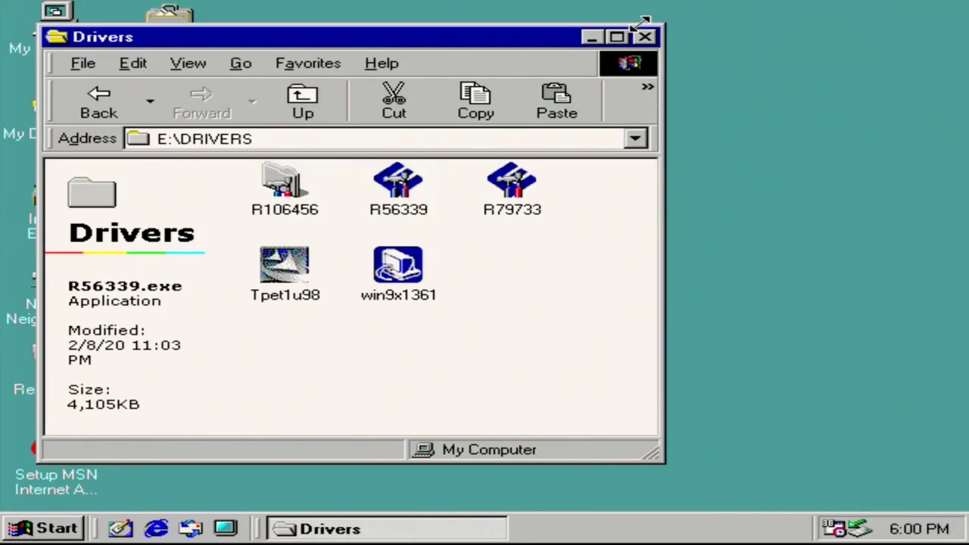
Close the Drivers window, stop the USB Disk device for safe removal and close the eject hardware dialog.
{"action": "left_click", "coordinate": [646, 38]}
{"action": "left_click", "coordinate": [861, 526]}
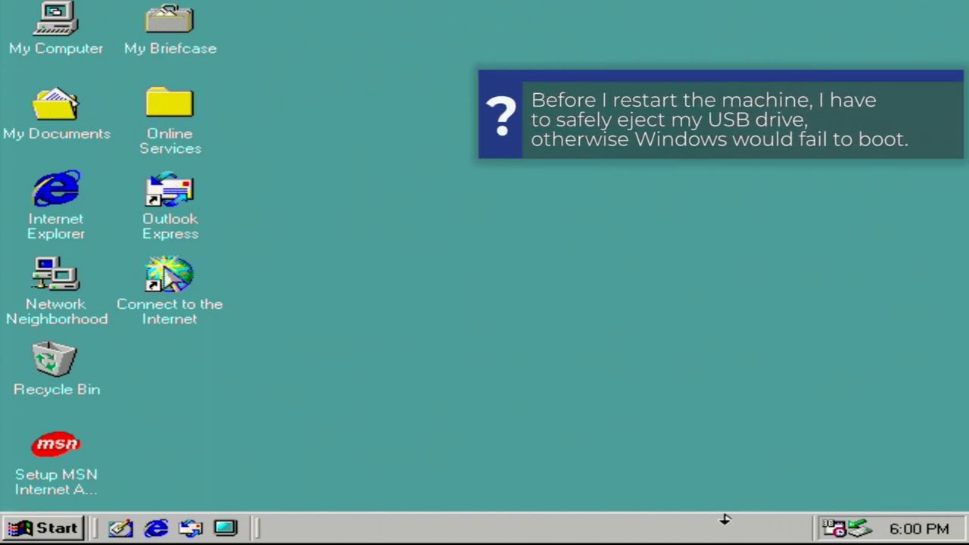
{"action": "double_click", "coordinate": [863, 530]}
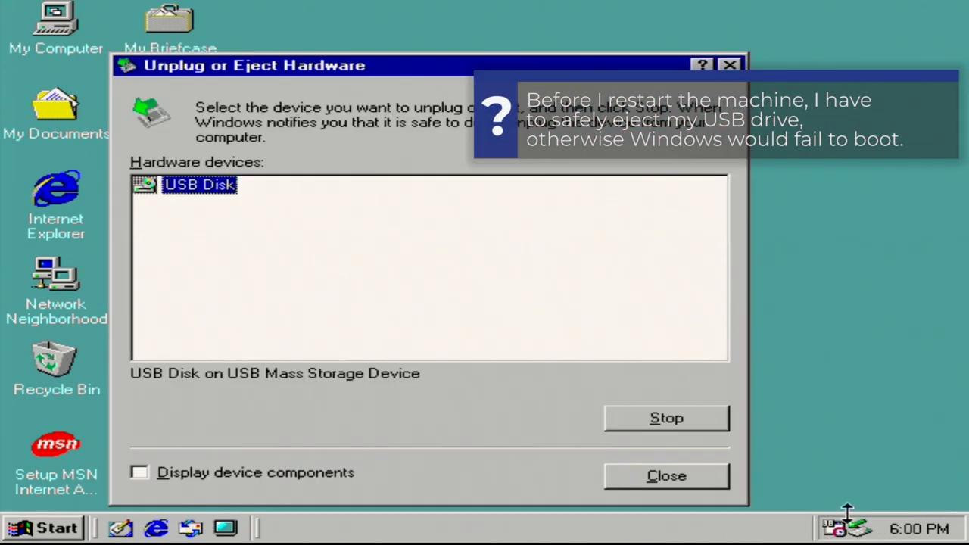
{"action": "left_click", "coordinate": [667, 418]}
{"action": "left_click", "coordinate": [562, 369]}
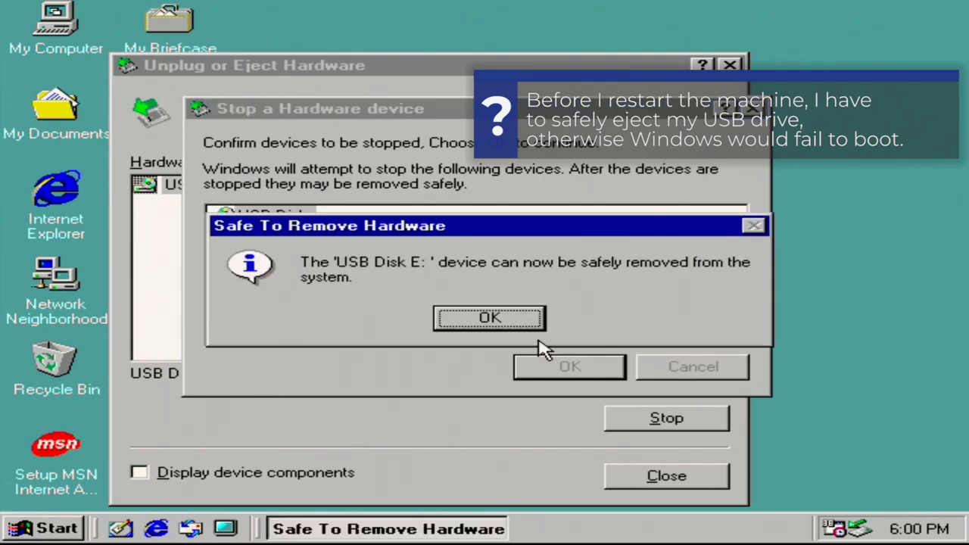
{"action": "left_click", "coordinate": [530, 324]}
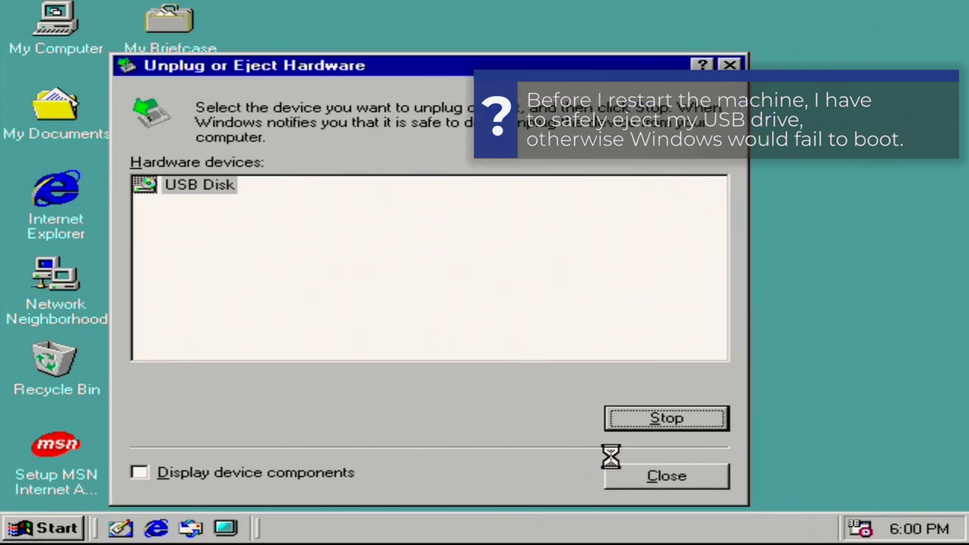
{"action": "left_click", "coordinate": [677, 478]}
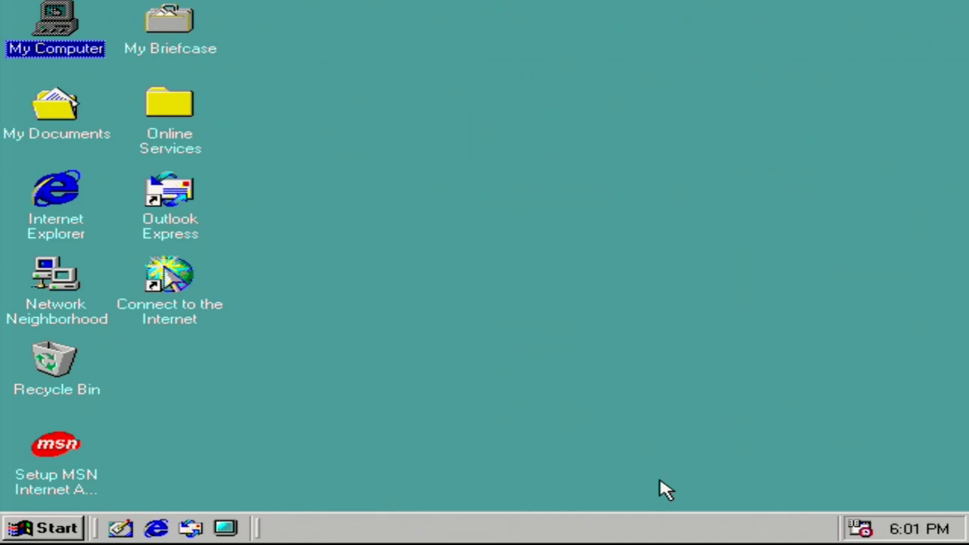
Restart the computer and log on to Windows with the account password.
{"action": "left_click", "coordinate": [44, 530]}
{"action": "left_click", "coordinate": [45, 493]}
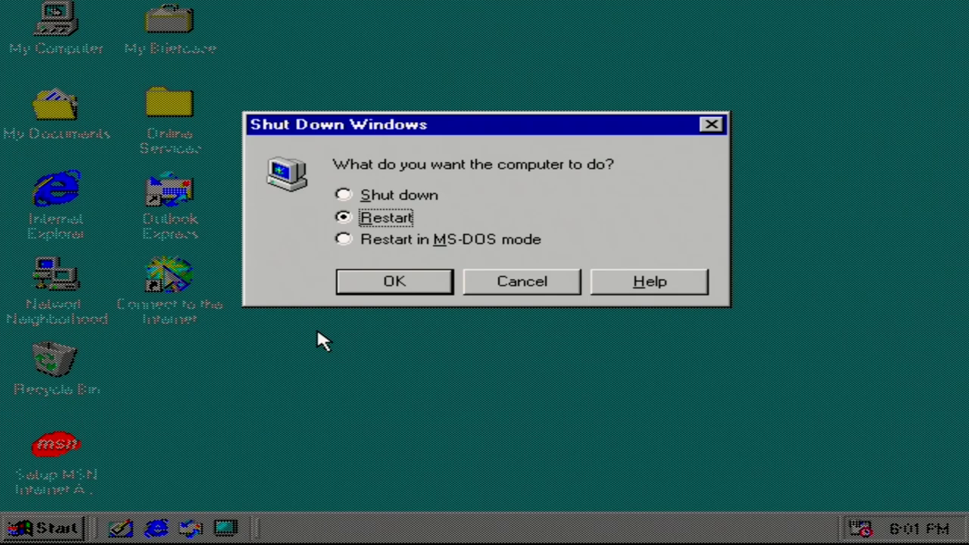
{"action": "key", "text": "Return"}
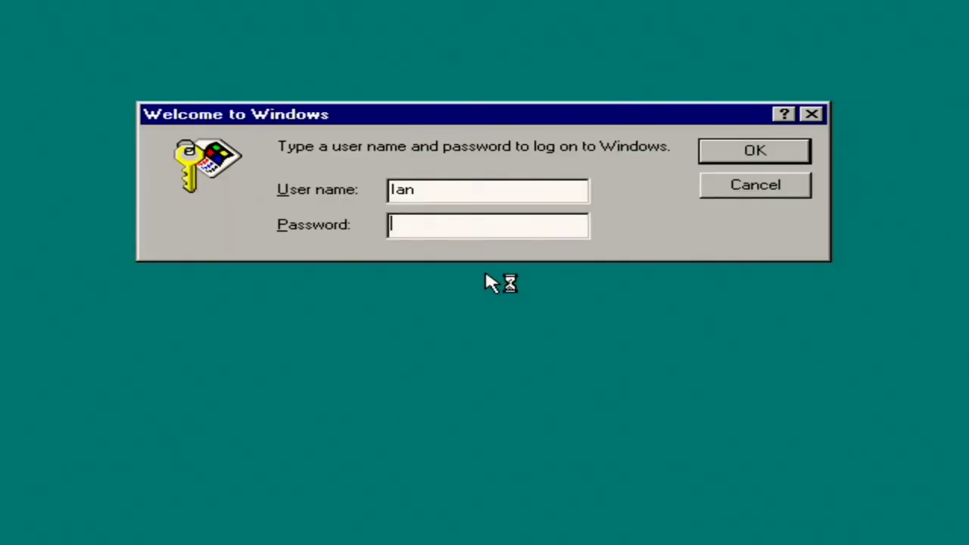
{"action": "type", "text": "********"}
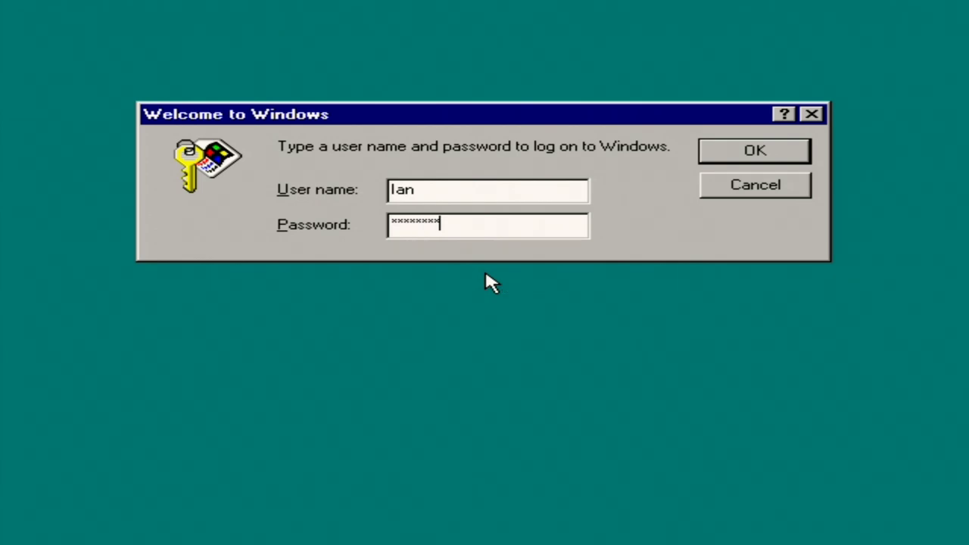
{"action": "key", "text": "Return"}
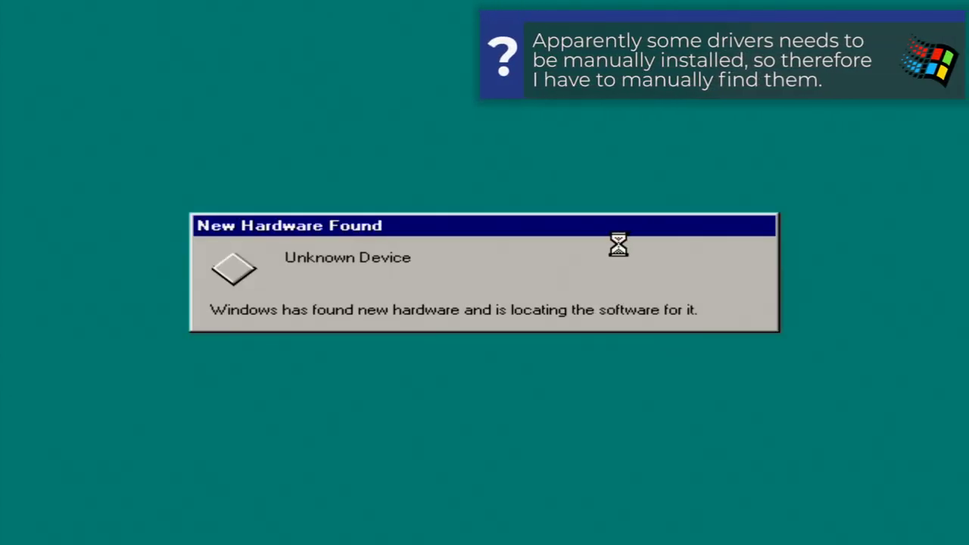
Browse for the missing ikch8xx.cat file, starting in the C:\Dell\Drivers folder.
{"action": "left_click", "coordinate": [489, 338]}
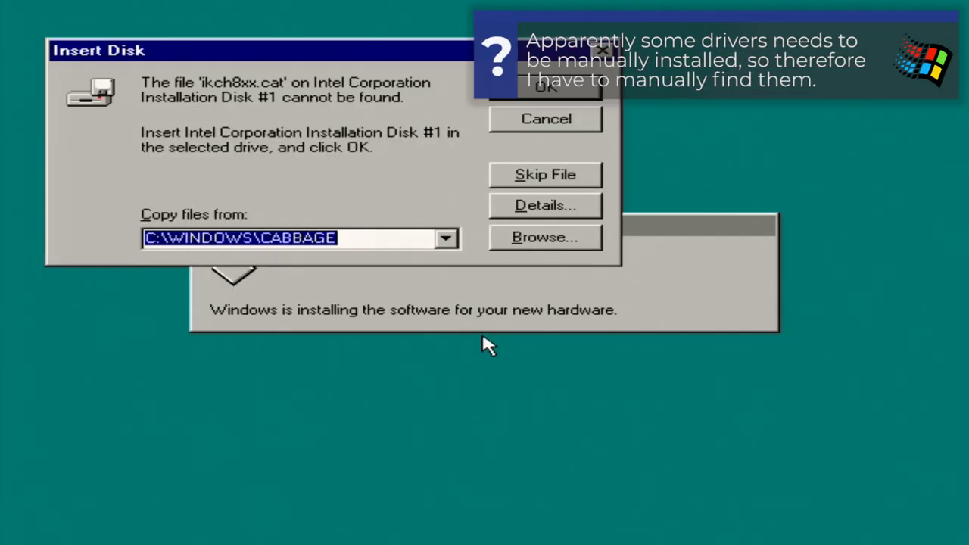
{"action": "left_click", "coordinate": [521, 243]}
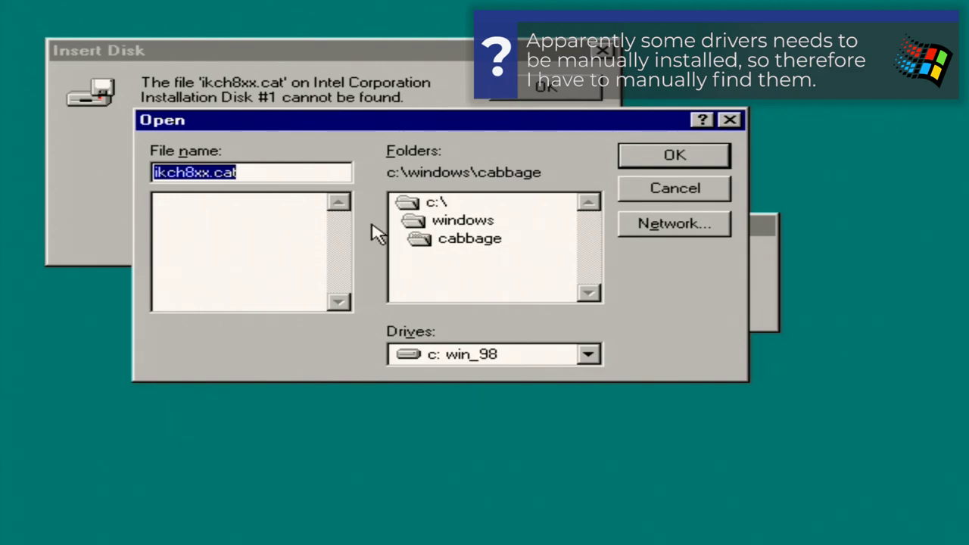
{"action": "double_click", "coordinate": [424, 205]}
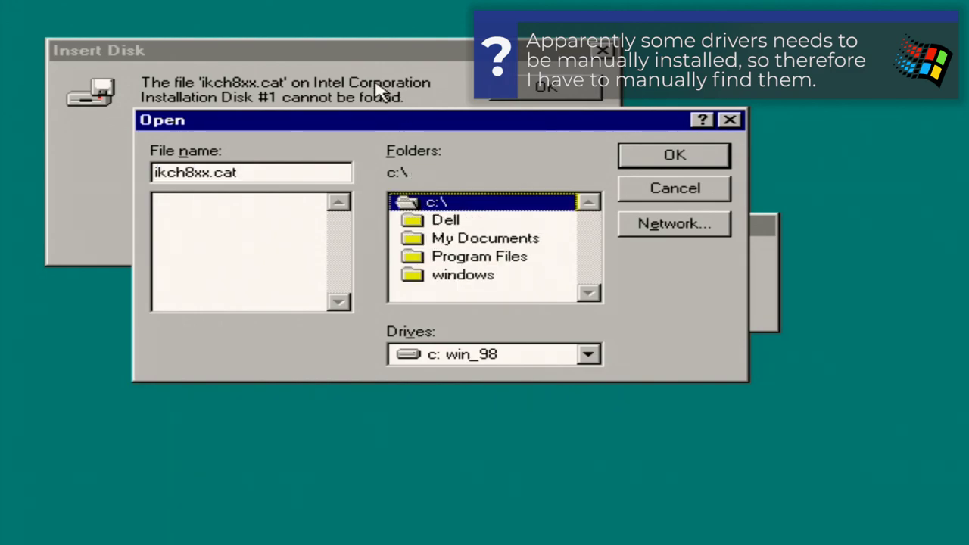
{"action": "left_click_drag", "start_coordinate": [368, 120], "coordinate": [336, 129]}
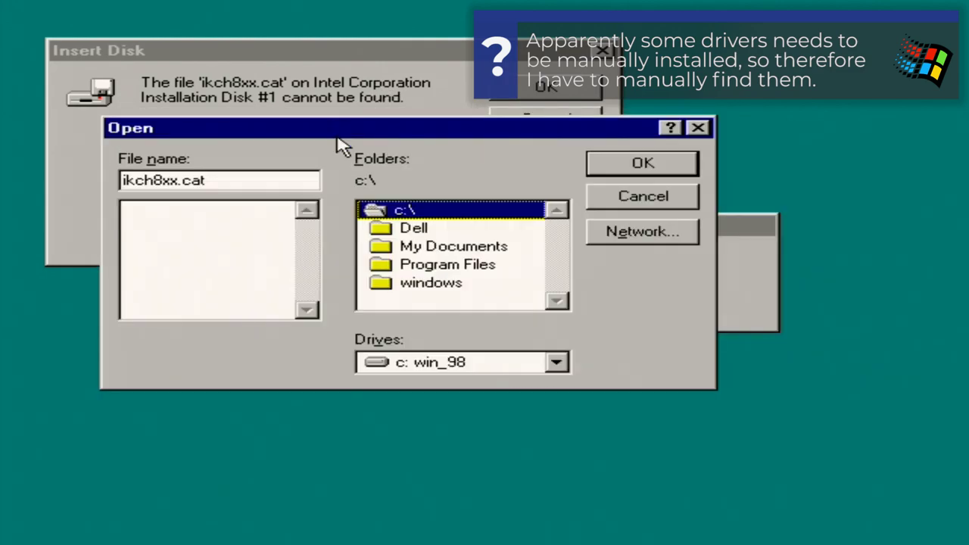
{"action": "double_click", "coordinate": [412, 227]}
{"action": "double_click", "coordinate": [404, 247]}
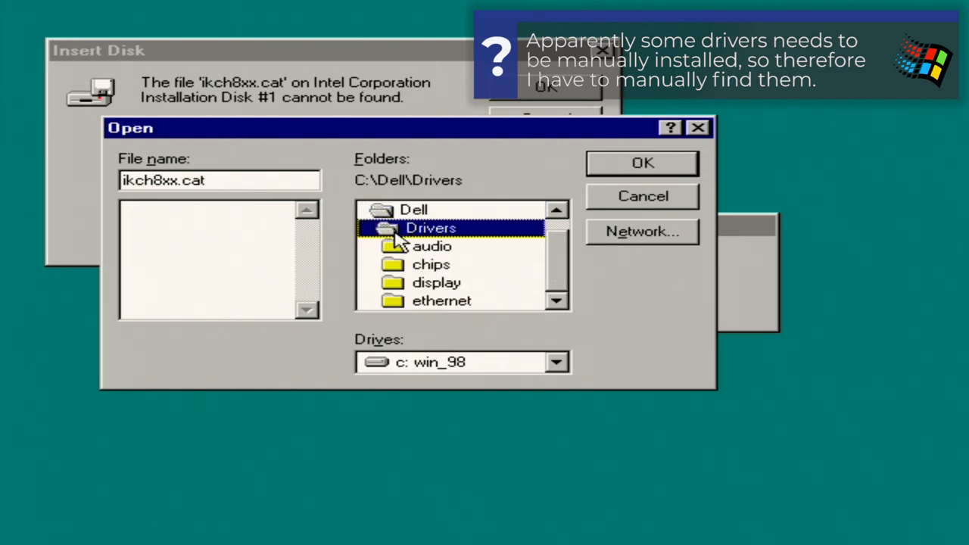
Select the Win9x folder under display\pftA016~TMP as the source for the Intel driver files and continue the installation.
{"action": "double_click", "coordinate": [424, 283]}
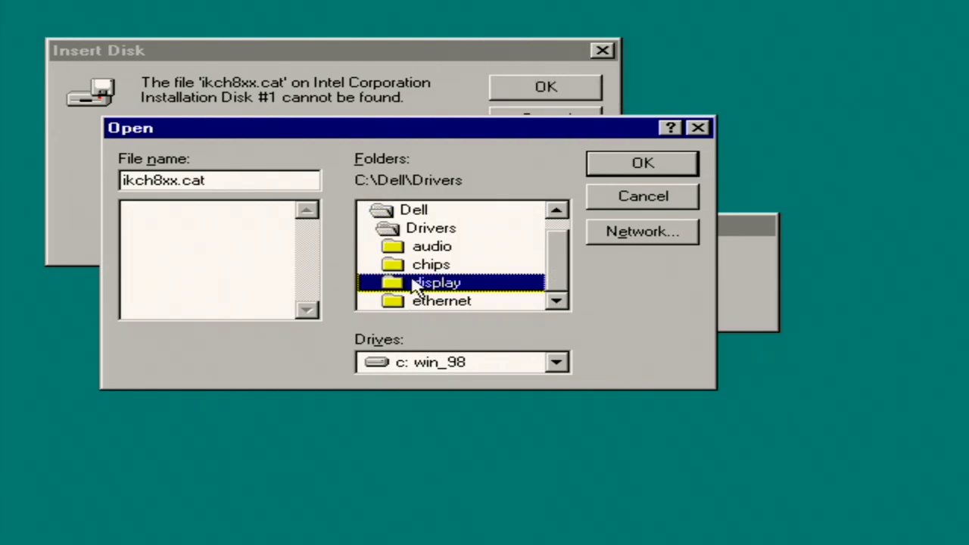
{"action": "double_click", "coordinate": [422, 266]}
{"action": "double_click", "coordinate": [432, 269]}
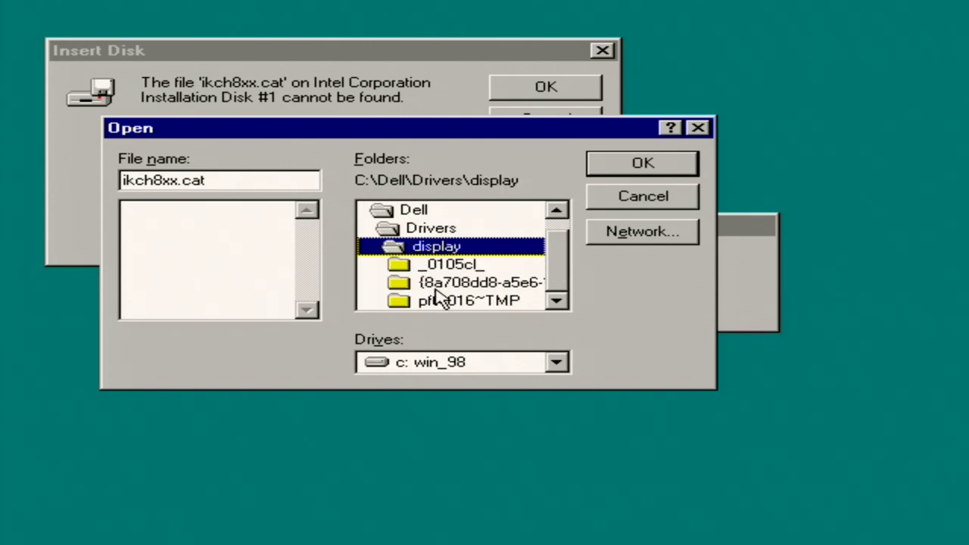
{"action": "double_click", "coordinate": [436, 283]}
{"action": "double_click", "coordinate": [424, 265]}
{"action": "double_click", "coordinate": [429, 299]}
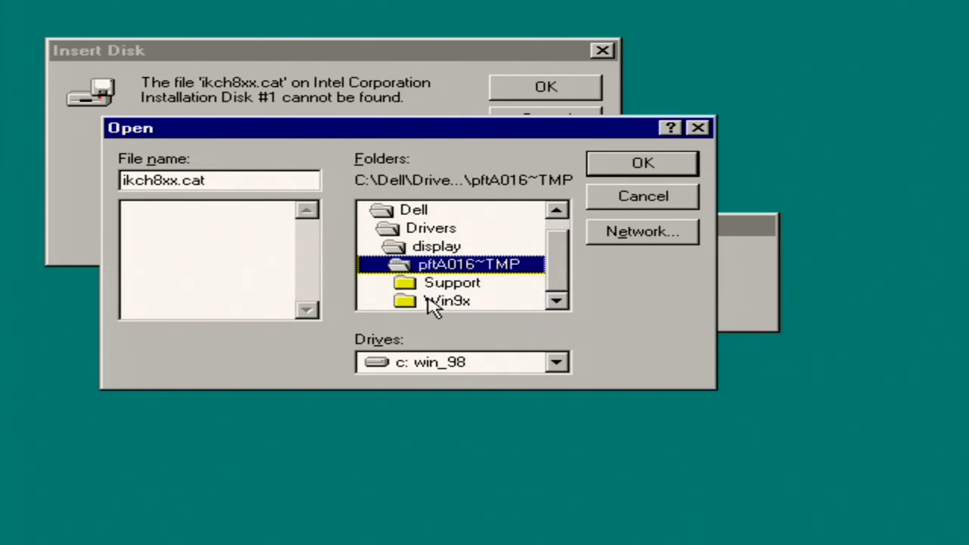
{"action": "double_click", "coordinate": [446, 303]}
{"action": "left_click", "coordinate": [636, 164]}
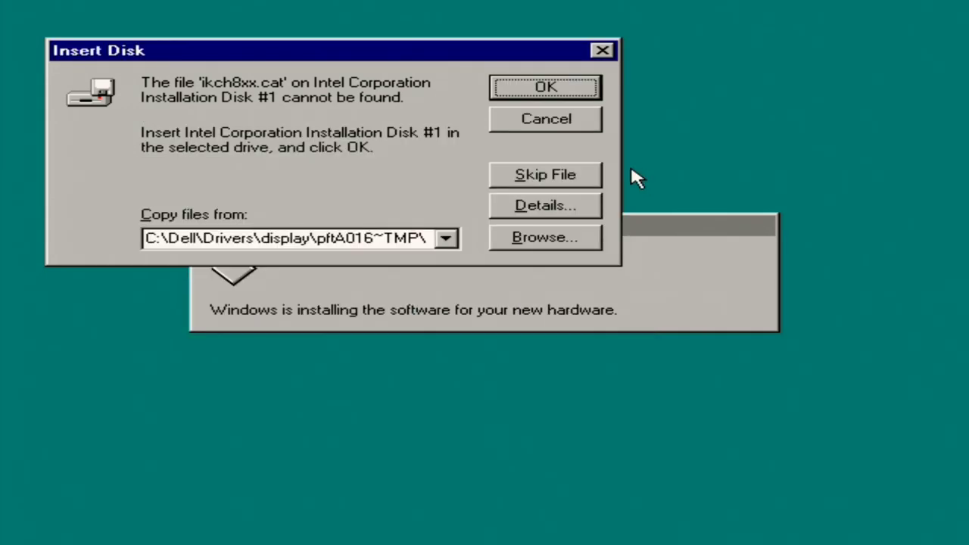
{"action": "left_click", "coordinate": [491, 85]}
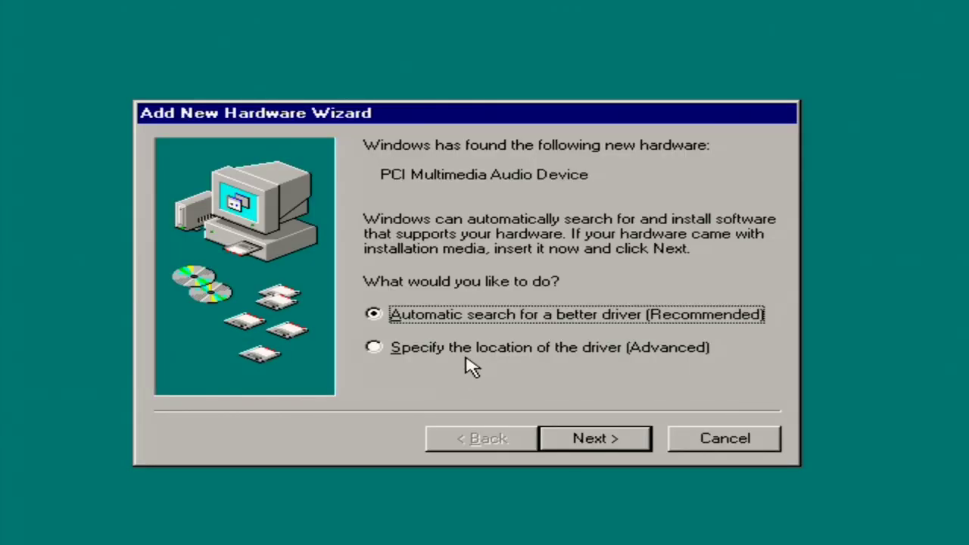
For the PCI Multimedia Audio Device, choose to specify the driver location, display a list of drivers and select the sound device type.
{"action": "left_click", "coordinate": [544, 352]}
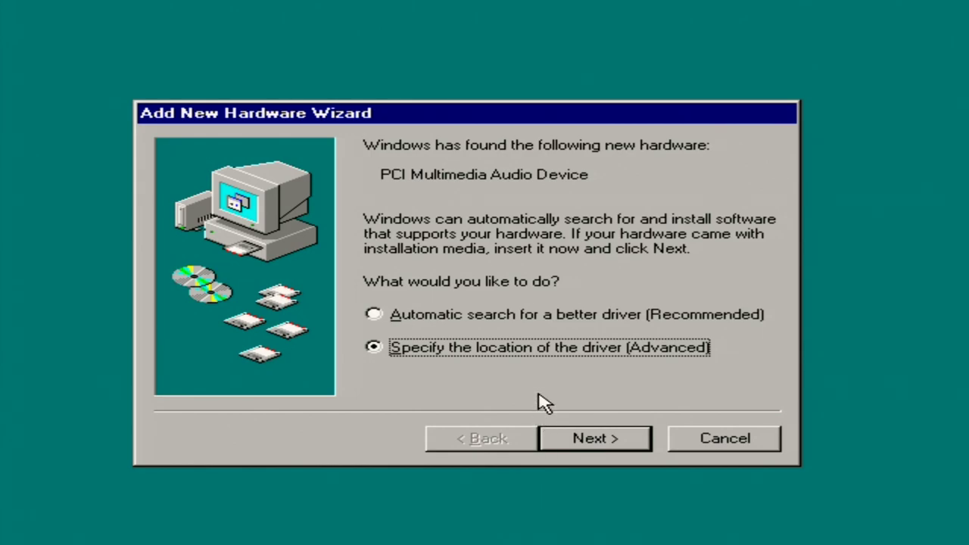
{"action": "left_click", "coordinate": [565, 438]}
{"action": "left_click", "coordinate": [430, 337]}
{"action": "left_click", "coordinate": [559, 443]}
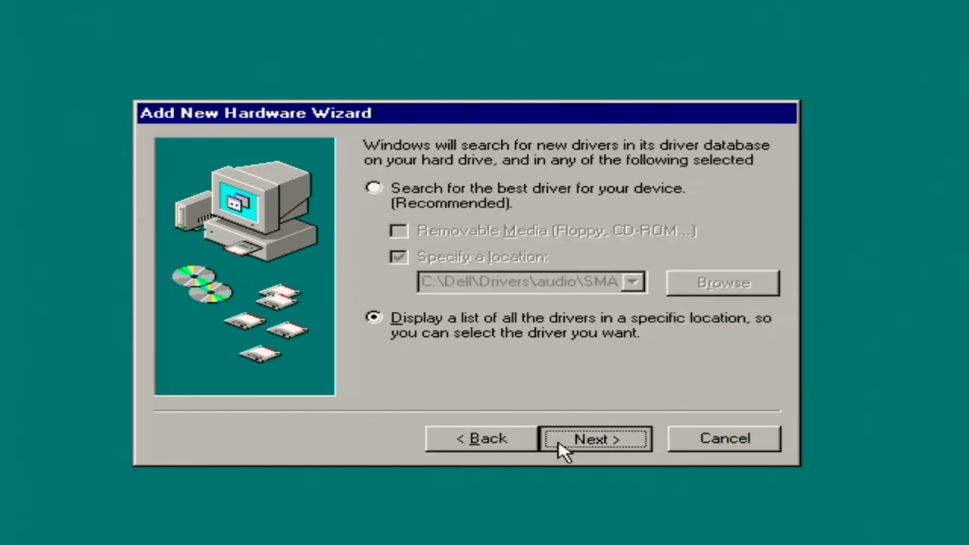
{"action": "key", "text": "s"}
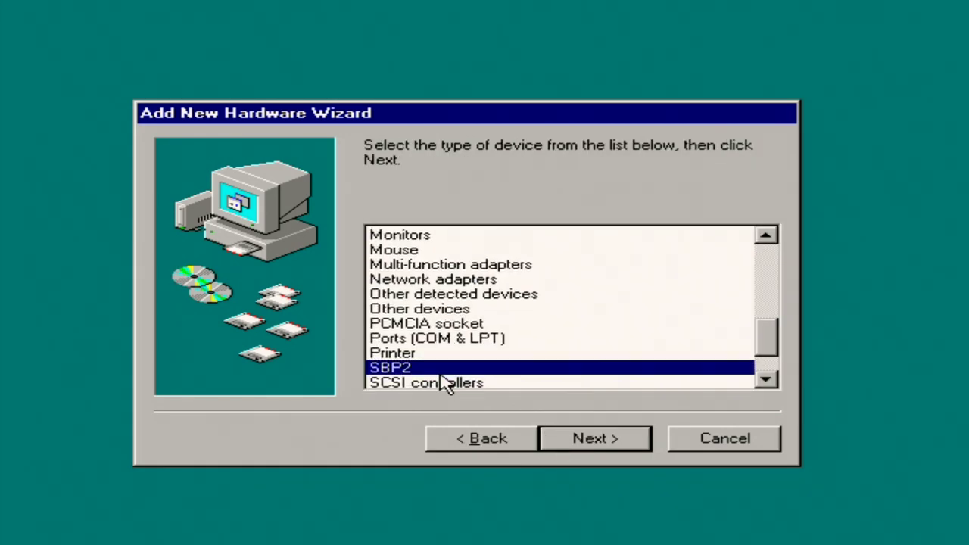
{"action": "scroll", "coordinate": [448, 378], "scroll_direction": "down", "scroll_amount": 1}
{"action": "left_click", "coordinate": [507, 371]}
{"action": "left_click", "coordinate": [594, 436]}
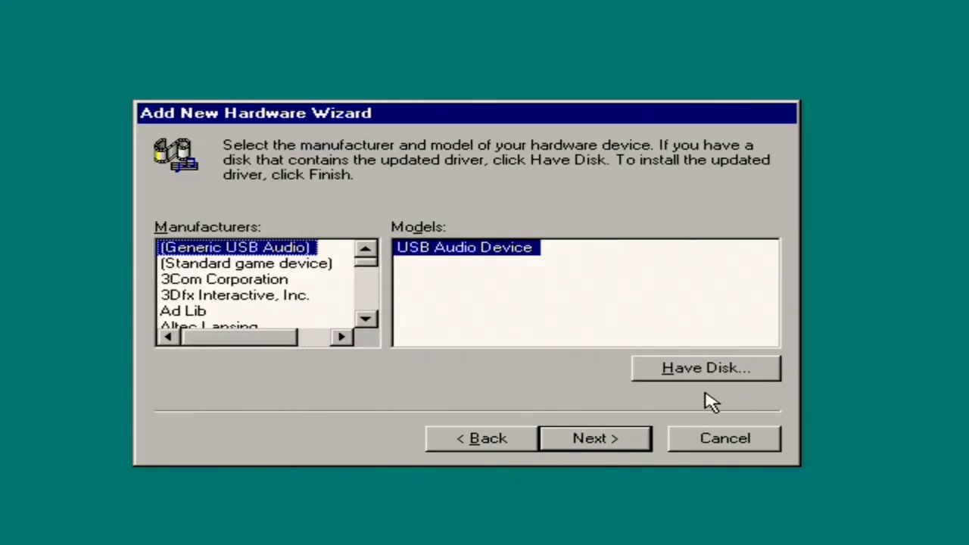
Choose to install the audio driver from disk, using the SE folder under C:\Dell\Drivers\audio\SMAXWDM as the source.
{"action": "left_click", "coordinate": [709, 368]}
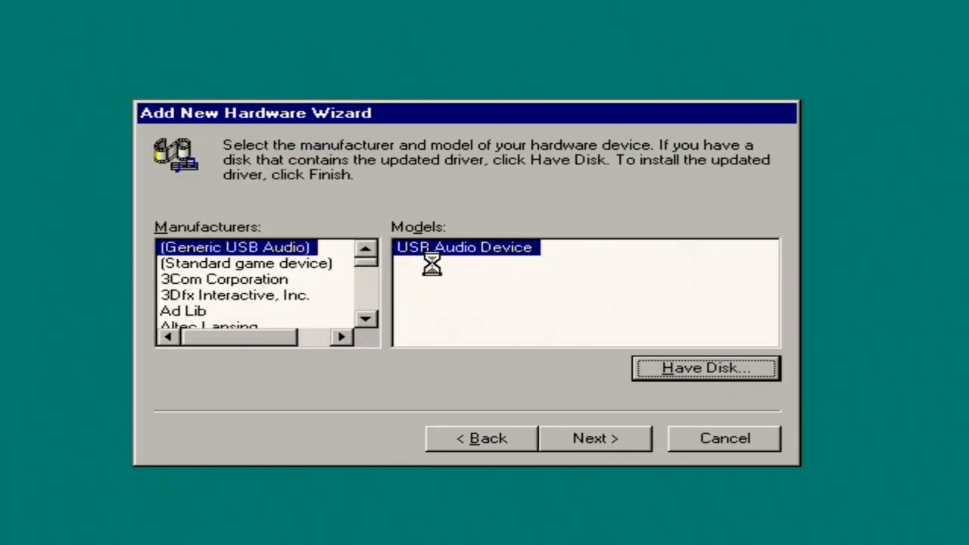
{"action": "left_click", "coordinate": [657, 318]}
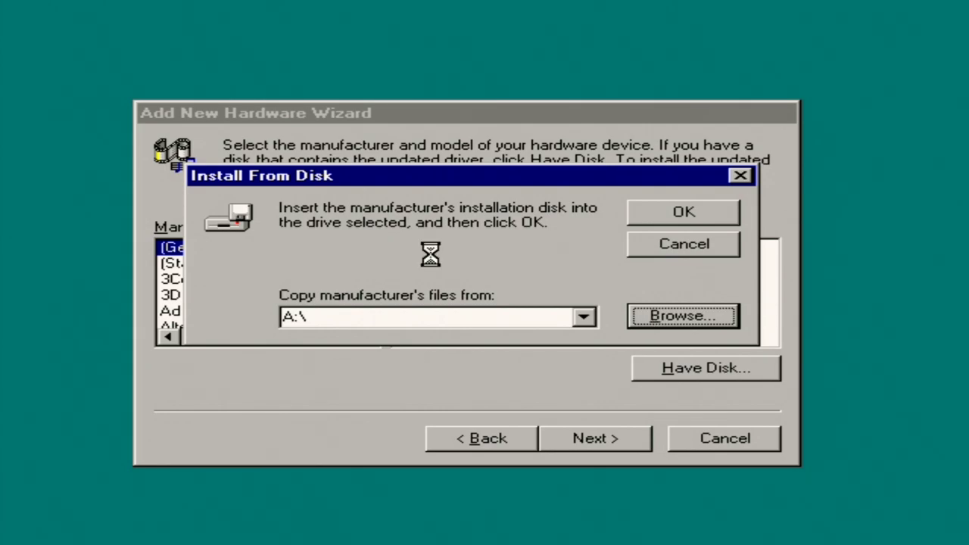
{"action": "double_click", "coordinate": [559, 328]}
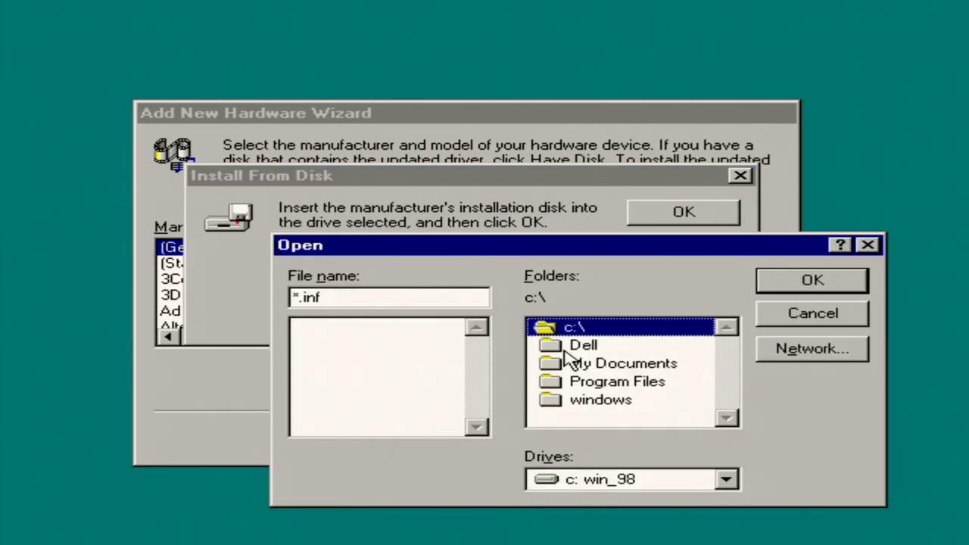
{"action": "double_click", "coordinate": [577, 346]}
{"action": "double_click", "coordinate": [577, 364]}
{"action": "double_click", "coordinate": [579, 365]}
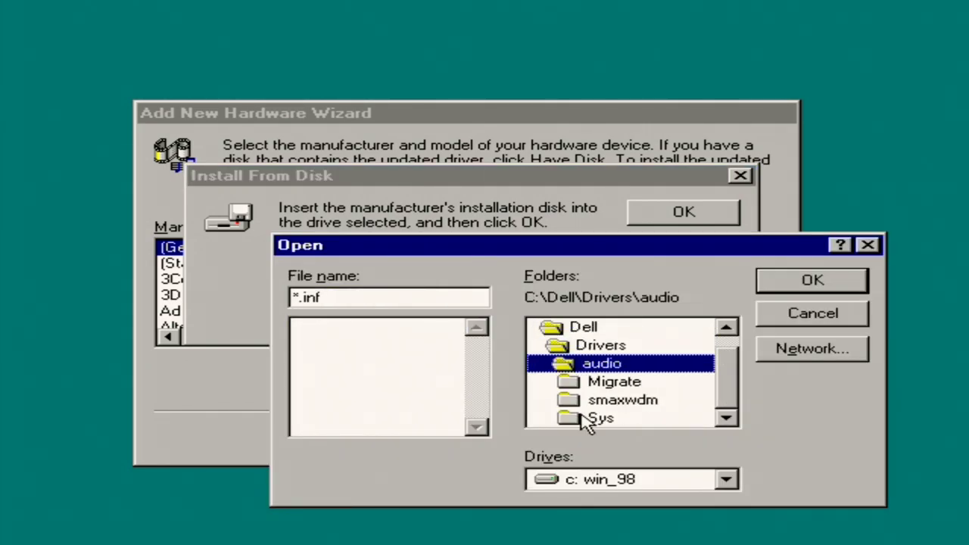
{"action": "double_click", "coordinate": [593, 419]}
{"action": "double_click", "coordinate": [588, 381]}
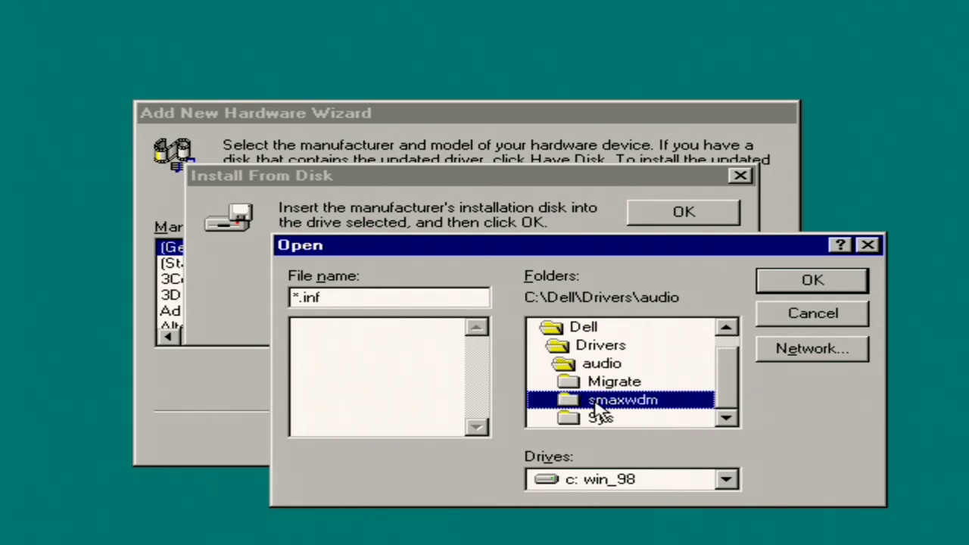
{"action": "double_click", "coordinate": [598, 400]}
{"action": "left_click", "coordinate": [784, 286]}
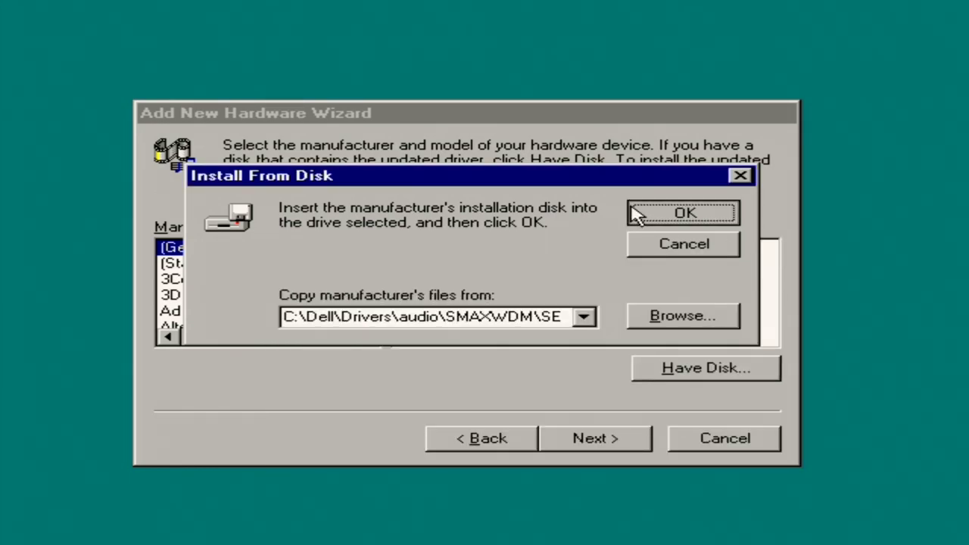
Install the SoundMAX Integrated Digital Audio driver from the selected SE folder and finish the hardware wizard.
{"action": "left_click", "coordinate": [633, 212]}
{"action": "left_click", "coordinate": [638, 501]}
{"action": "left_click", "coordinate": [456, 340]}
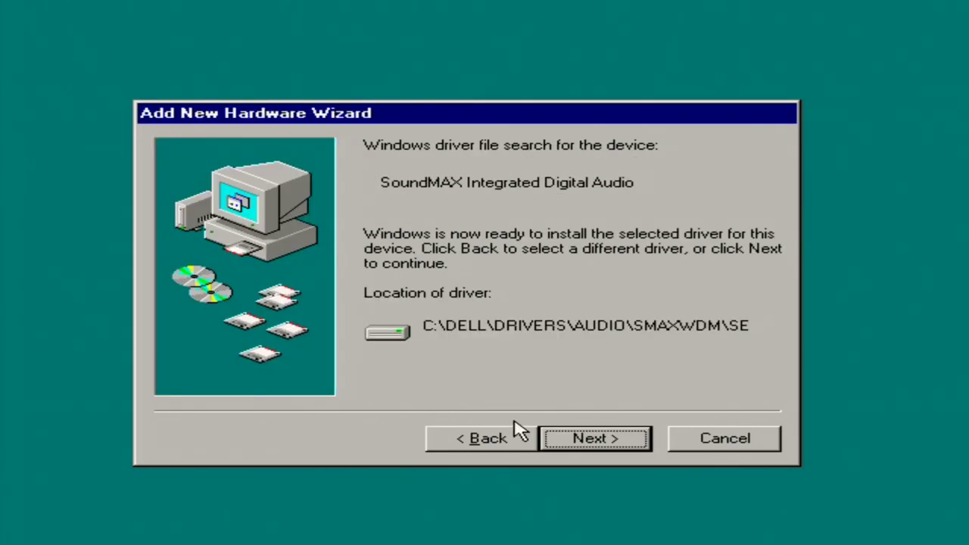
{"action": "left_click", "coordinate": [569, 448]}
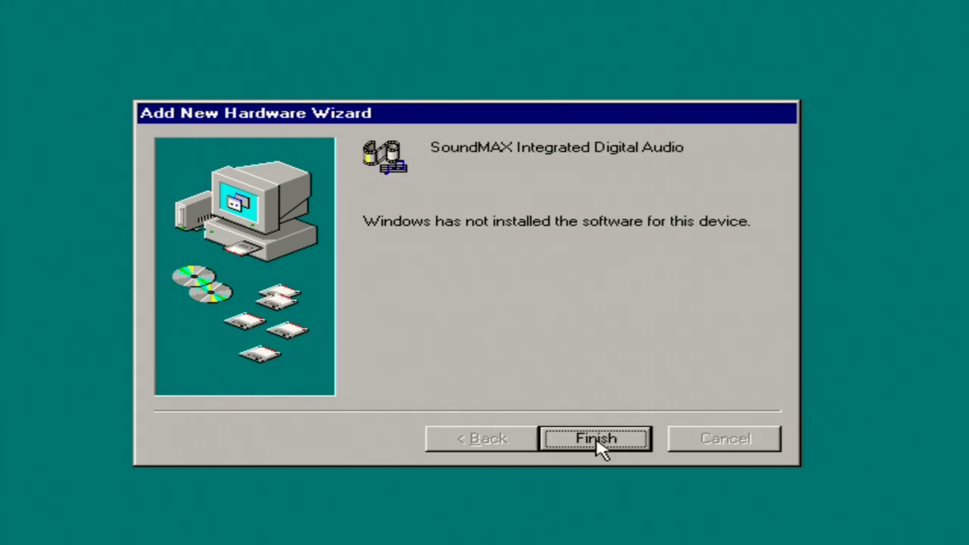
{"action": "left_click", "coordinate": [595, 439]}
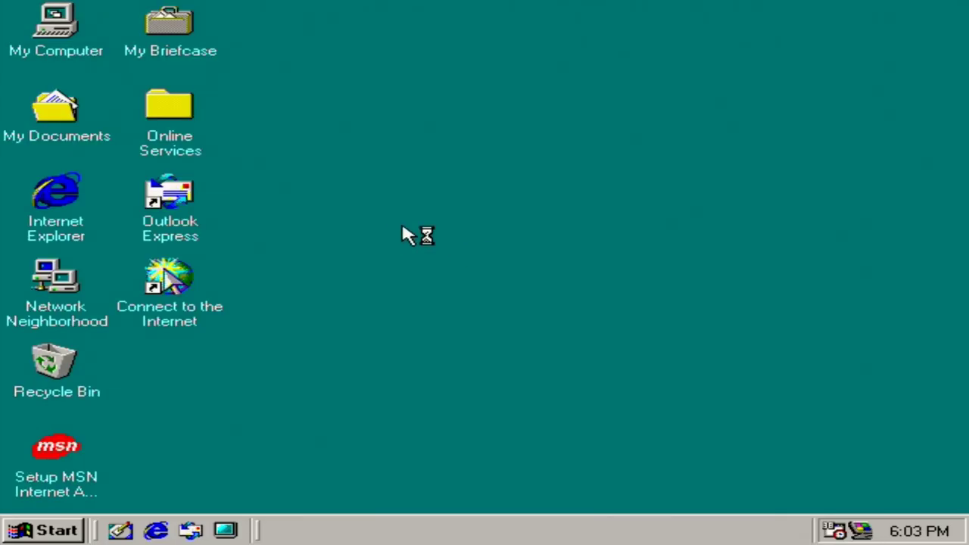
Set the display's screen area to 1280 by 720 pixels and keep the new desktop size.
{"action": "right_click", "coordinate": [388, 281]}
{"action": "left_click", "coordinate": [432, 493]}
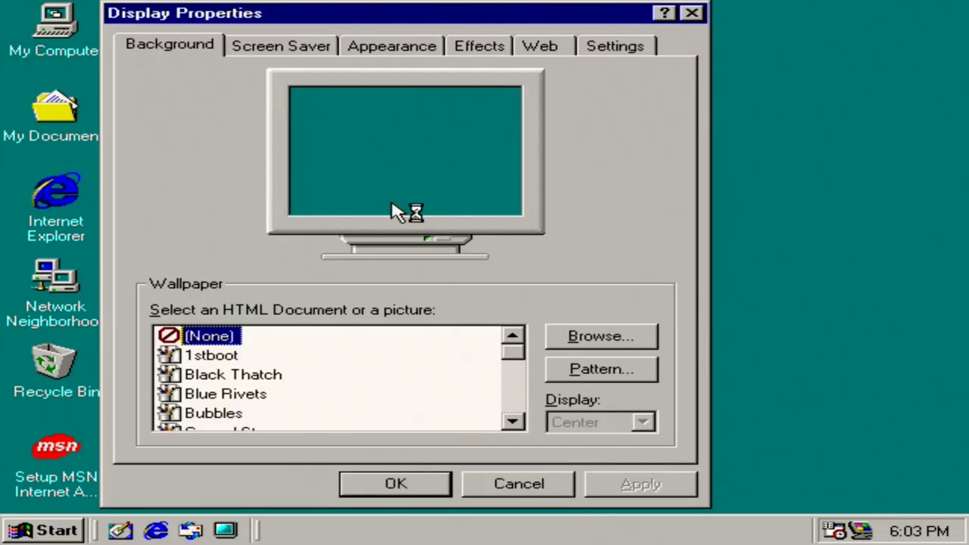
{"action": "left_click", "coordinate": [597, 44]}
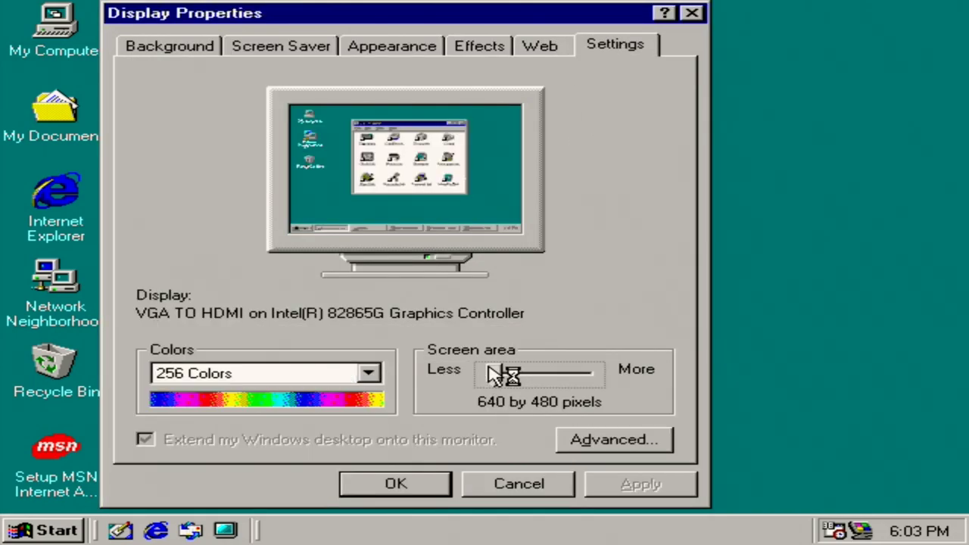
{"action": "left_click_drag", "start_coordinate": [490, 374], "coordinate": [539, 383]}
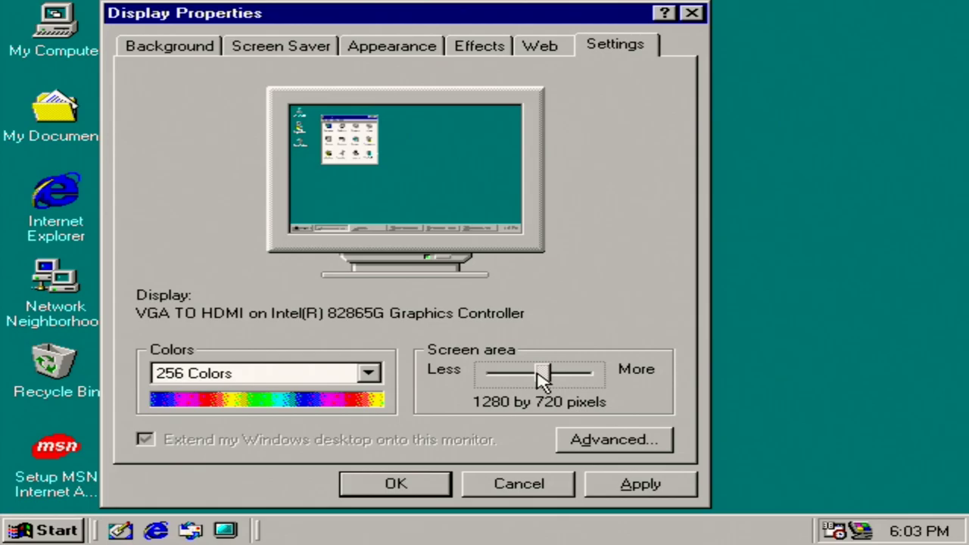
{"action": "left_click", "coordinate": [390, 485]}
{"action": "left_click", "coordinate": [390, 333]}
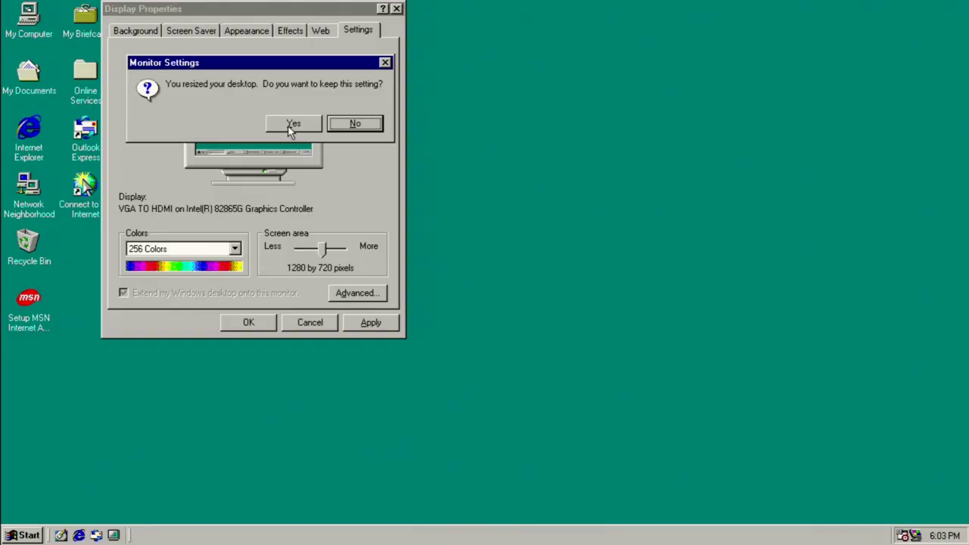
{"action": "left_click", "coordinate": [290, 124]}
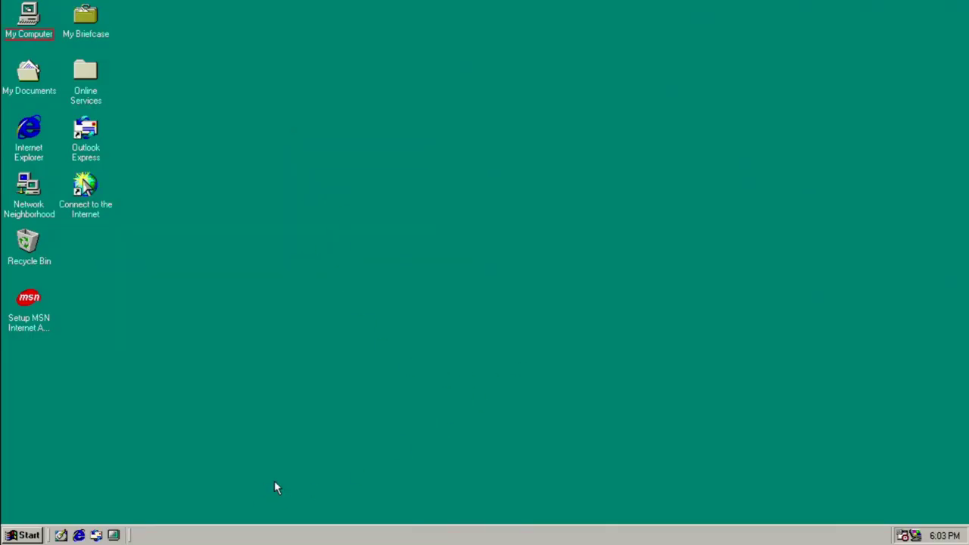
Check the preferred playback and recording devices in the Multimedia settings, as well as the taskbar volume control.
{"action": "left_click", "coordinate": [29, 534]}
{"action": "mouse_move", "coordinate": [123, 384]}
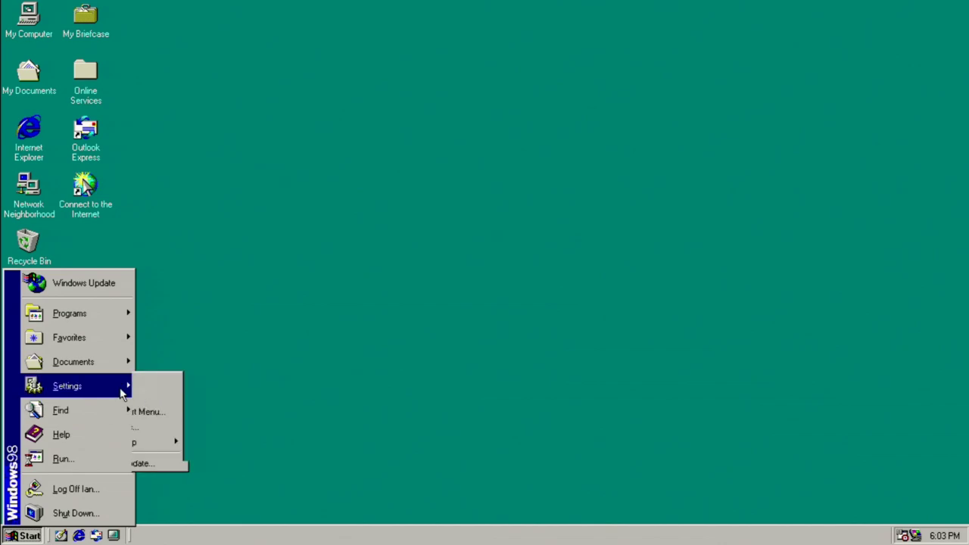
{"action": "left_click", "coordinate": [216, 380]}
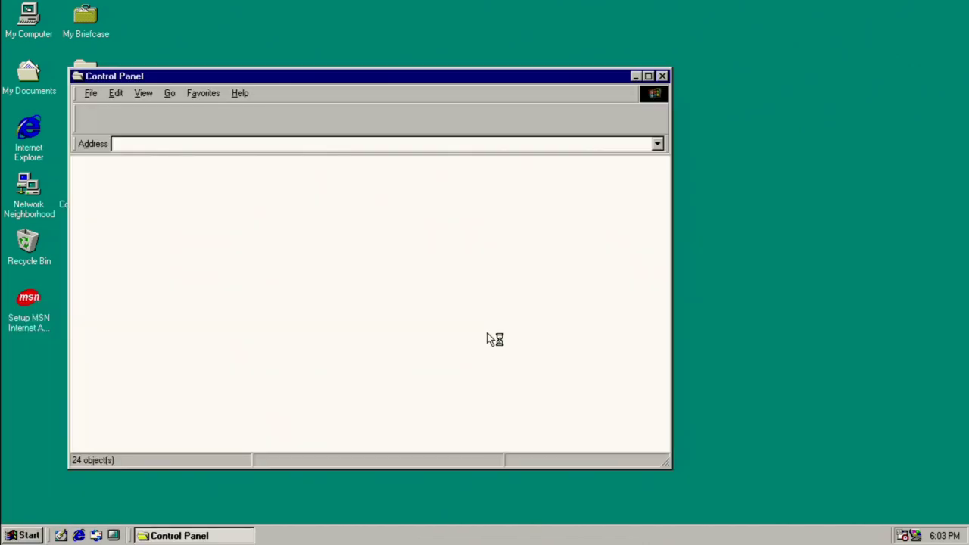
{"action": "double_click", "coordinate": [613, 241]}
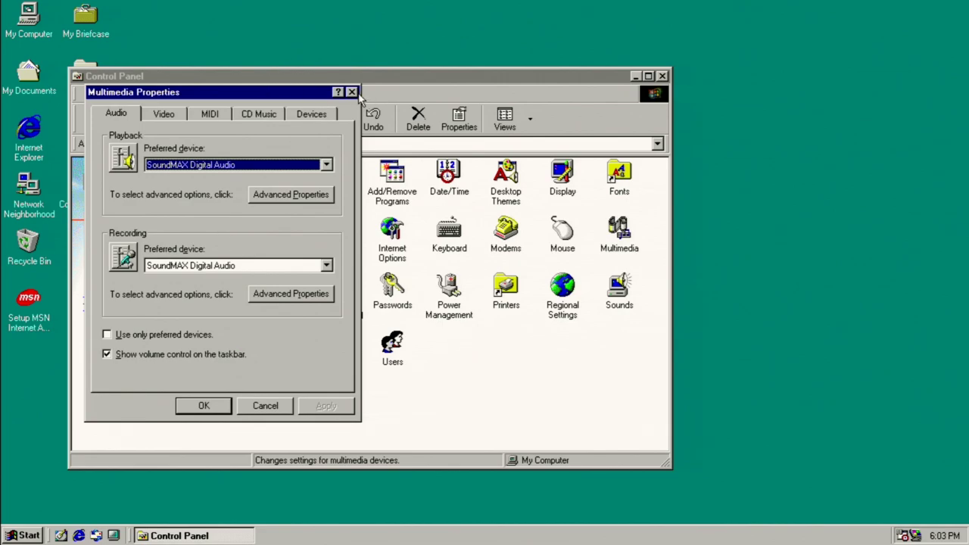
{"action": "left_click", "coordinate": [202, 406]}
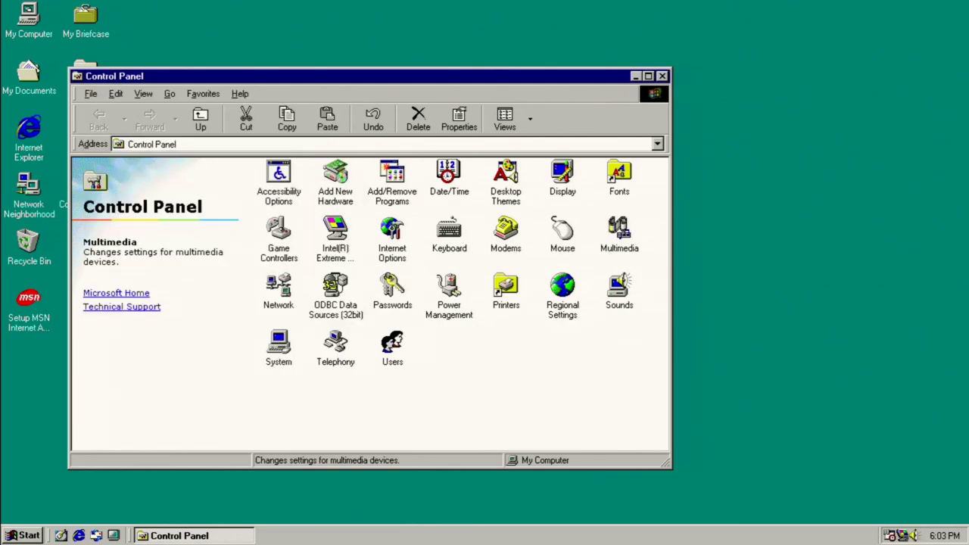
{"action": "left_click", "coordinate": [915, 536]}
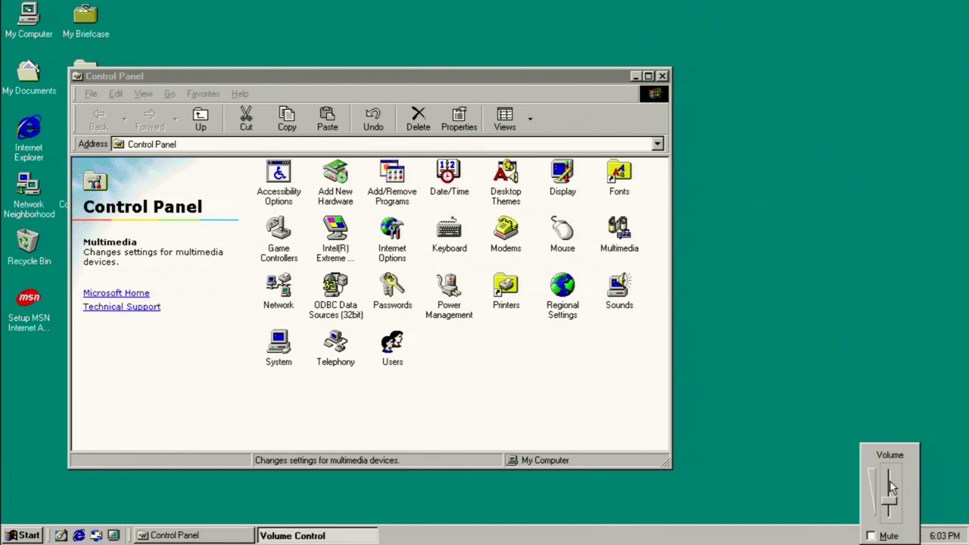
{"action": "left_click", "coordinate": [575, 356]}
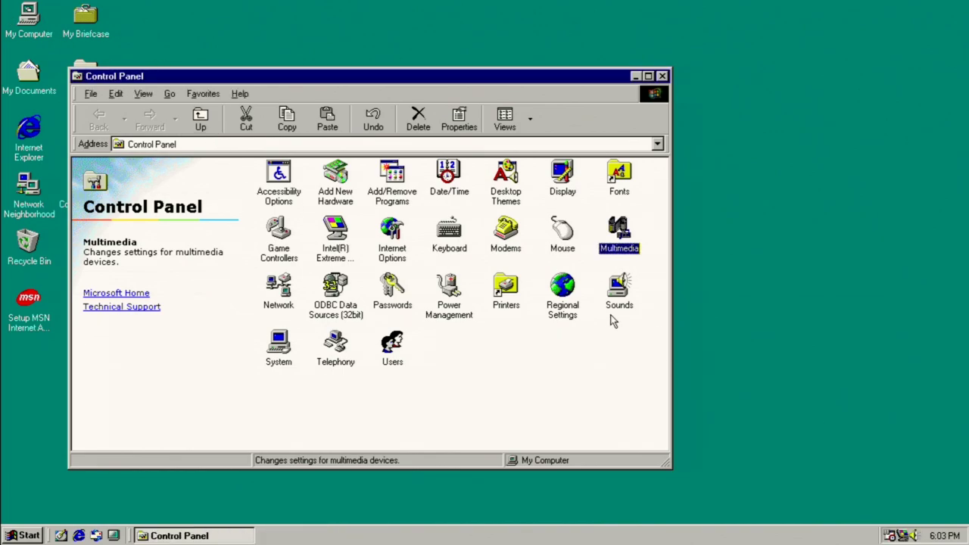
Preview the Exclamation and Start Windows event sounds, then close the Sounds properties and the Control Panel.
{"action": "double_click", "coordinate": [618, 290]}
{"action": "left_click", "coordinate": [172, 227]}
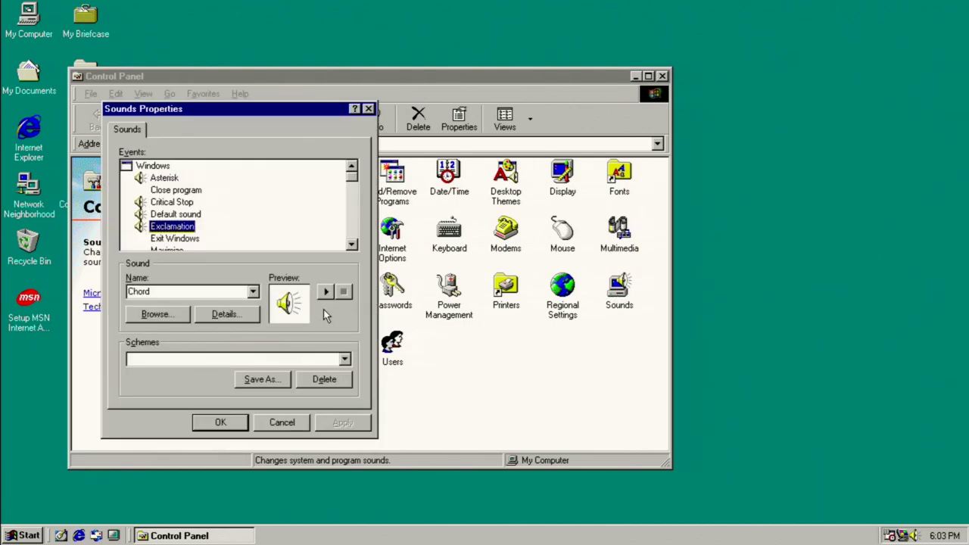
{"action": "left_click", "coordinate": [325, 290]}
{"action": "scroll", "coordinate": [316, 237], "scroll_direction": "down", "scroll_amount": 4}
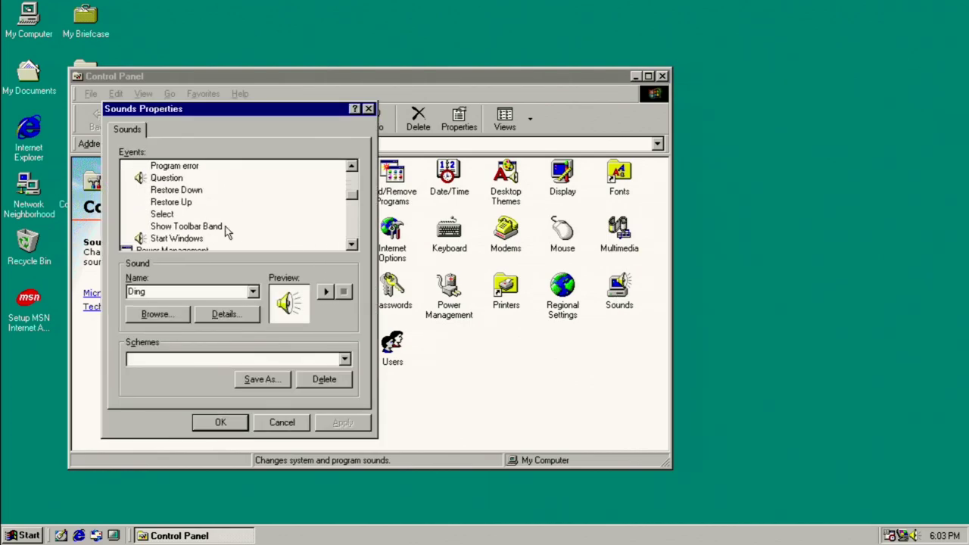
{"action": "left_click", "coordinate": [177, 238]}
{"action": "left_click", "coordinate": [326, 291]}
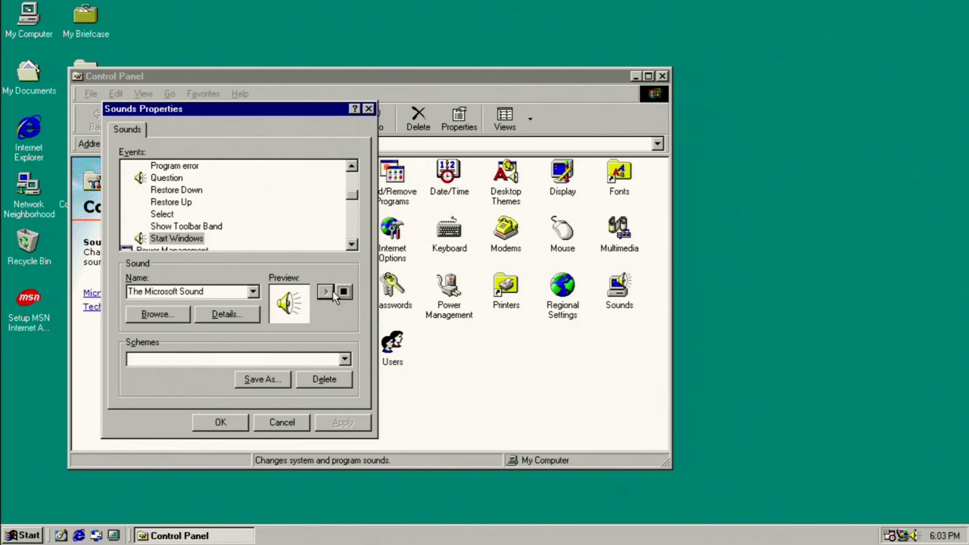
{"action": "left_click", "coordinate": [343, 291]}
{"action": "left_click", "coordinate": [218, 425]}
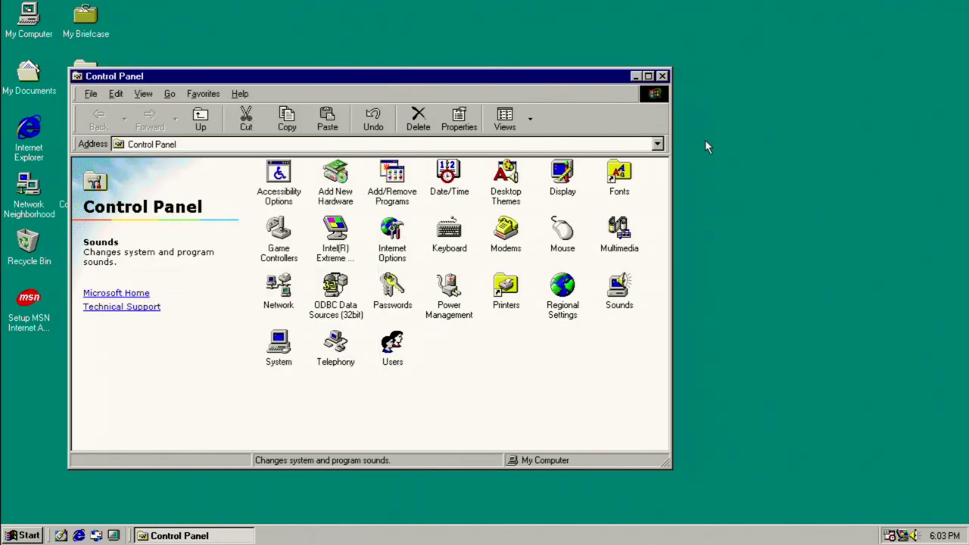
{"action": "left_click", "coordinate": [662, 76]}
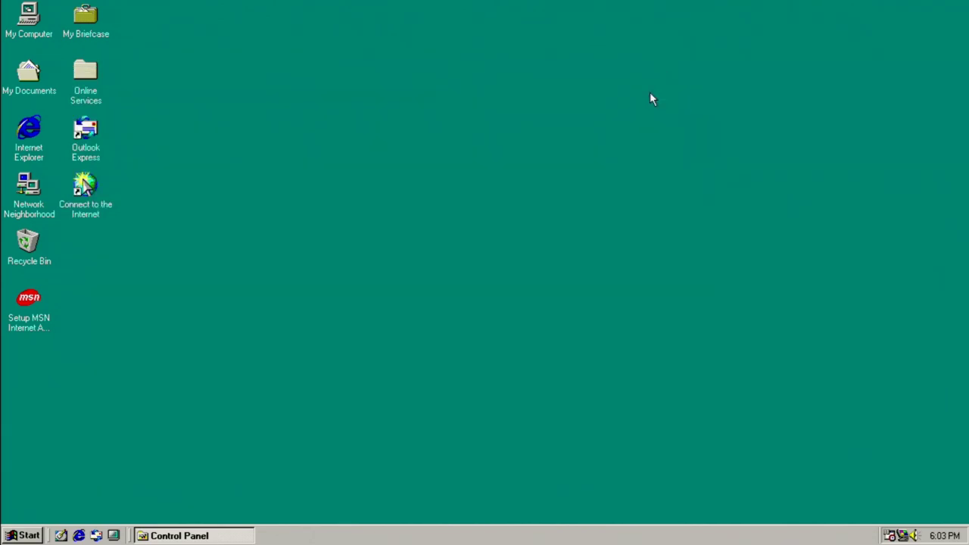
Restart Windows and log on by entering the account password.
{"action": "left_click", "coordinate": [29, 536]}
{"action": "left_click", "coordinate": [75, 513]}
{"action": "left_click", "coordinate": [419, 283]}
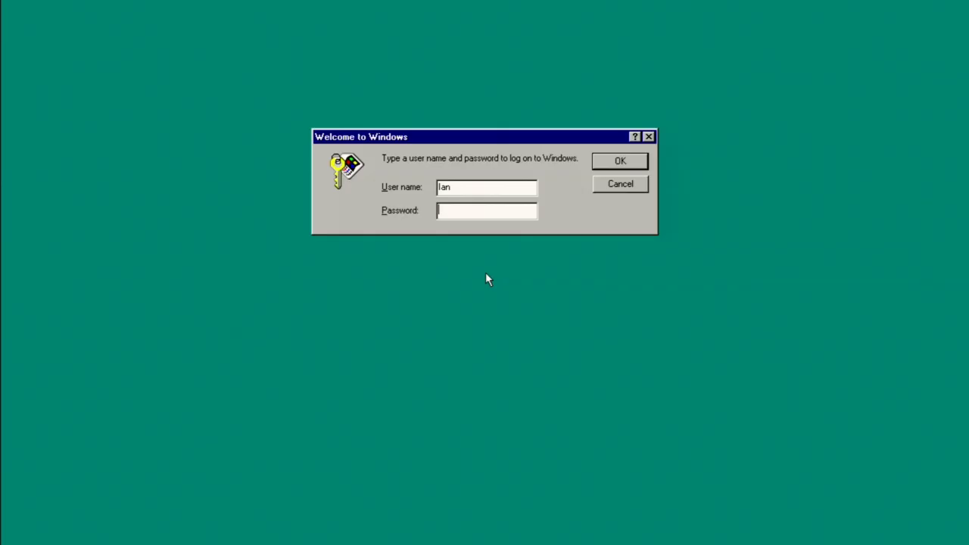
{"action": "type", "text": "********"}
{"action": "key", "text": "Return"}
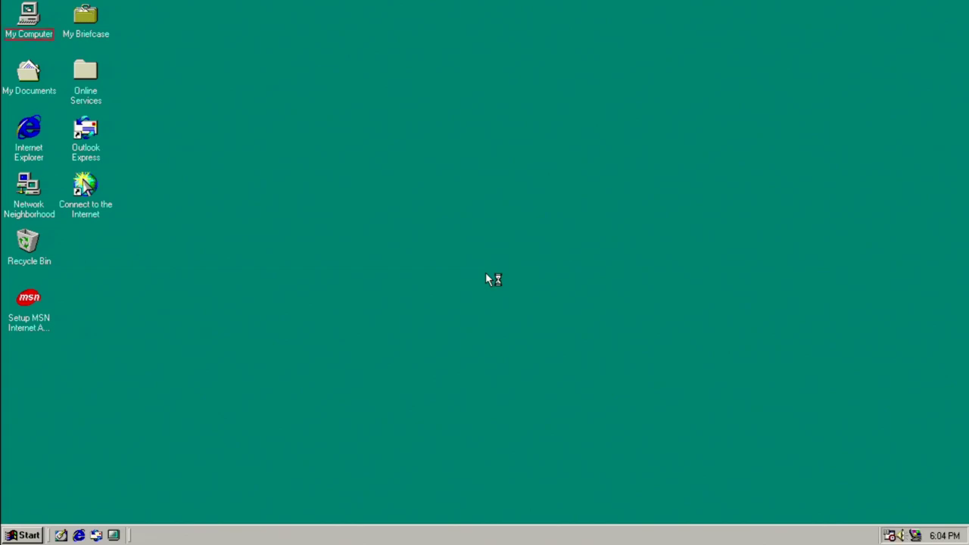
Review the System Properties, including the device list, hardware profiles and performance information, and close them.
{"action": "key", "text": "alt+Return"}
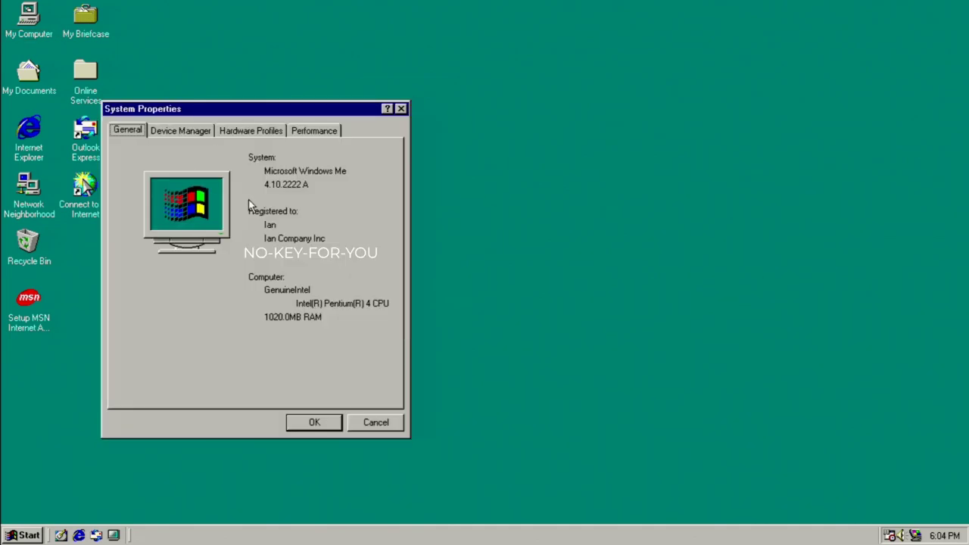
{"action": "left_click", "coordinate": [195, 135]}
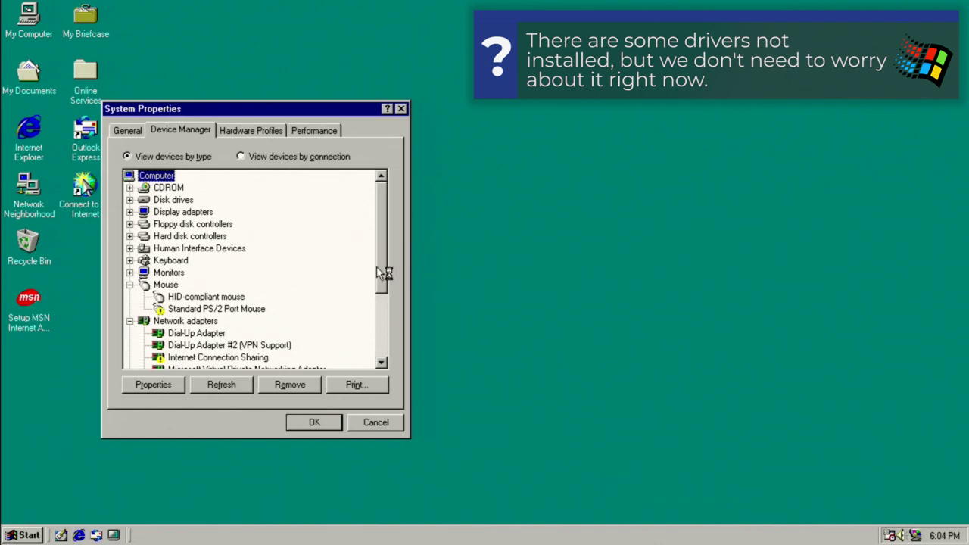
{"action": "left_click_drag", "start_coordinate": [384, 275], "coordinate": [394, 191]}
{"action": "left_click", "coordinate": [267, 131]}
{"action": "left_click", "coordinate": [333, 131]}
{"action": "left_click", "coordinate": [400, 108]}
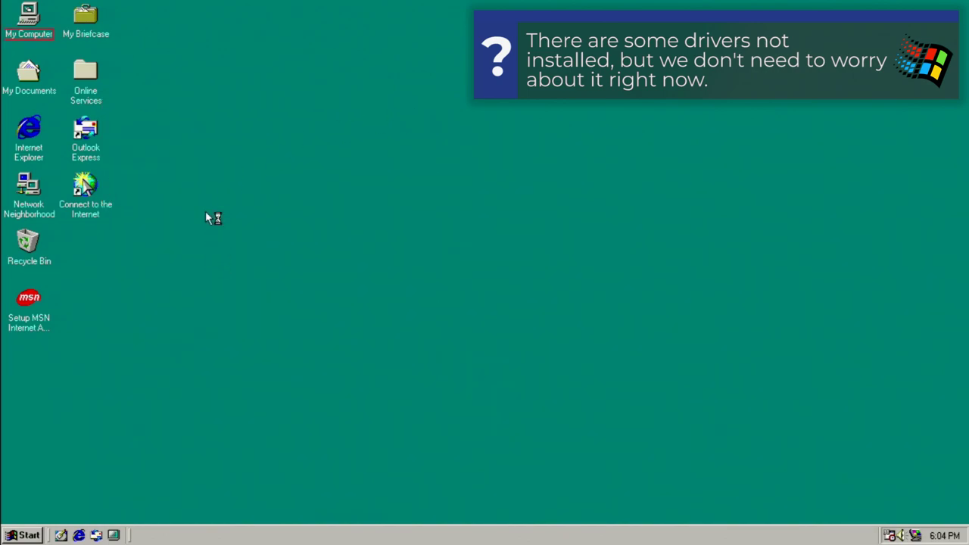
Open My Computer, enlarge its window and close it.
{"action": "double_click", "coordinate": [44, 23]}
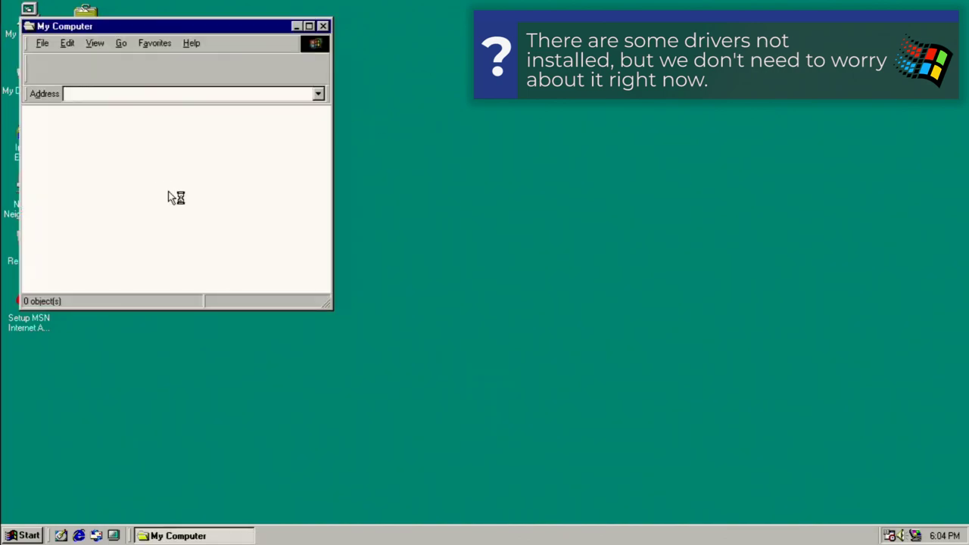
{"action": "left_click_drag", "start_coordinate": [326, 302], "coordinate": [387, 367]}
{"action": "key", "text": "alt+F4"}
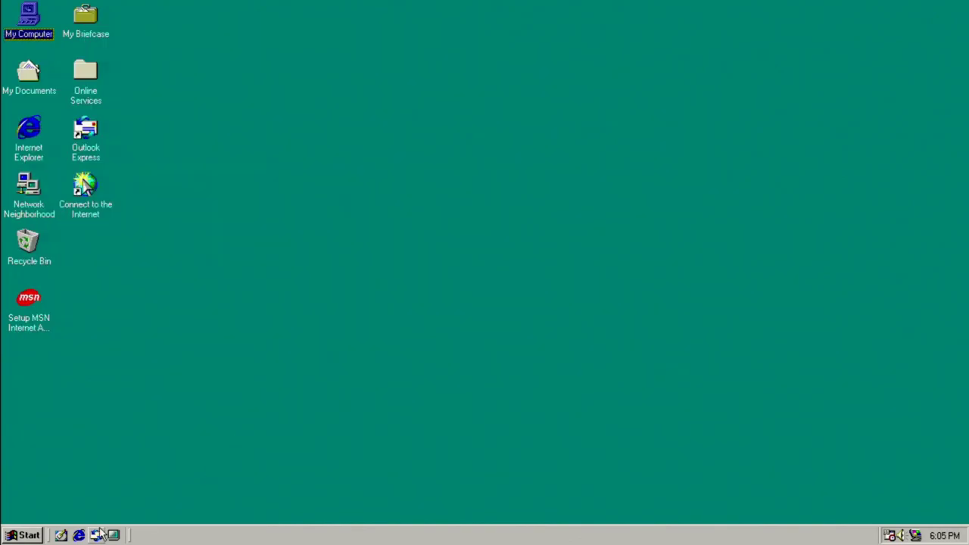
{"action": "left_click", "coordinate": [29, 535]}
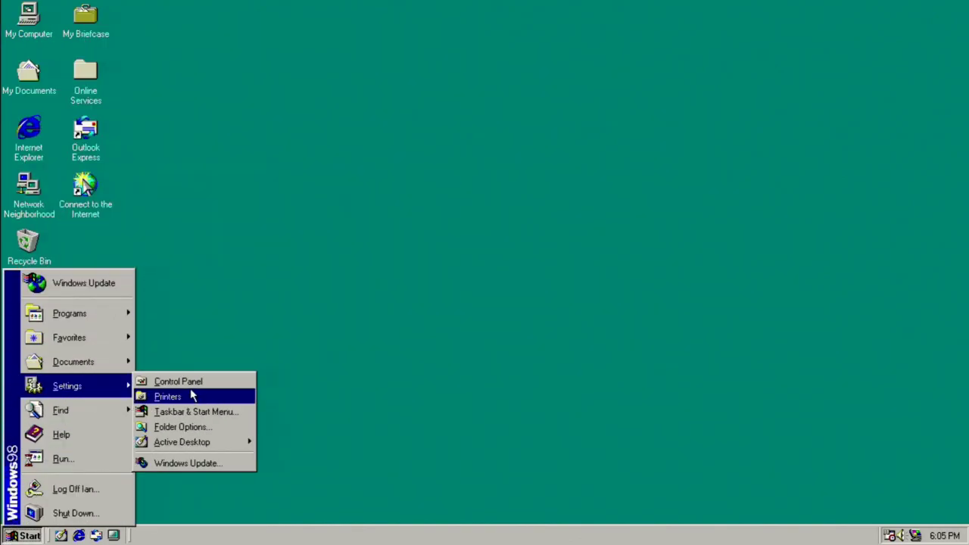
{"action": "left_click", "coordinate": [293, 170]}
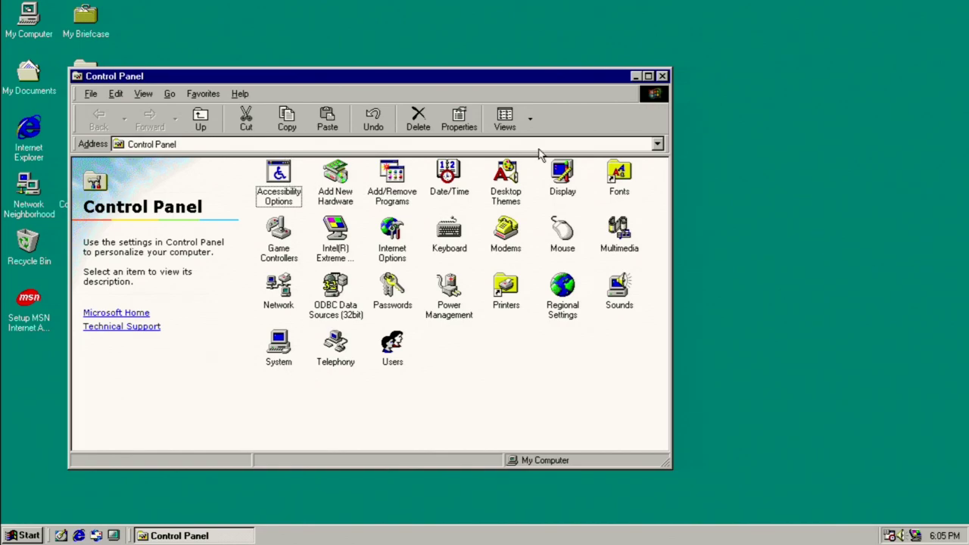
{"action": "left_click", "coordinate": [662, 76]}
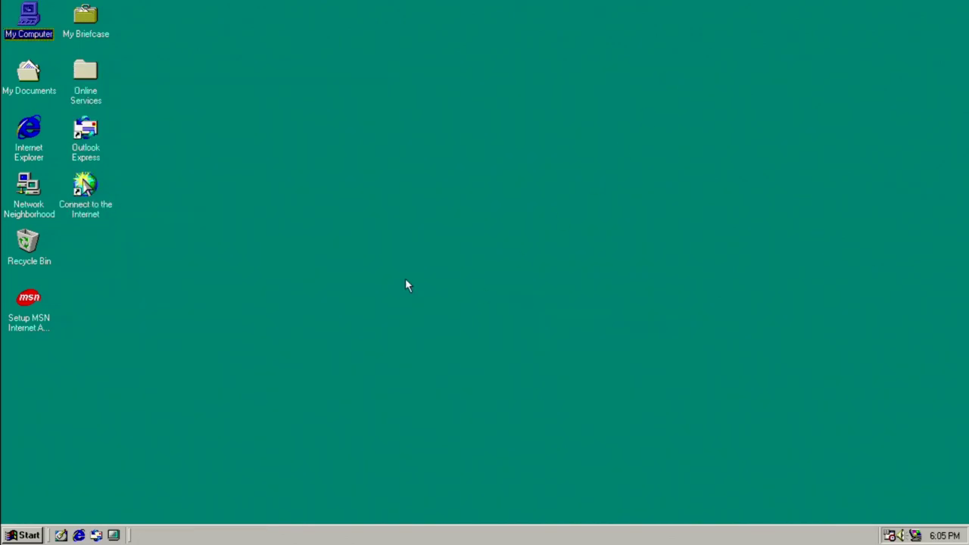
Open the Windows folder on drive C, show its contents and look through its subfolders.
{"action": "double_click", "coordinate": [29, 32]}
{"action": "double_click", "coordinate": [371, 184]}
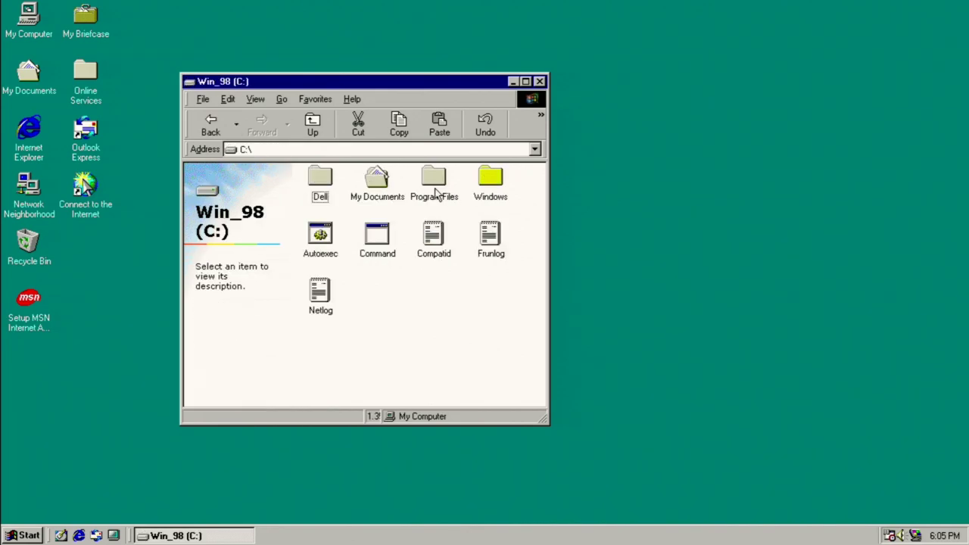
{"action": "left_click", "coordinate": [492, 189]}
{"action": "double_click", "coordinate": [493, 189]}
{"action": "left_click", "coordinate": [241, 375]}
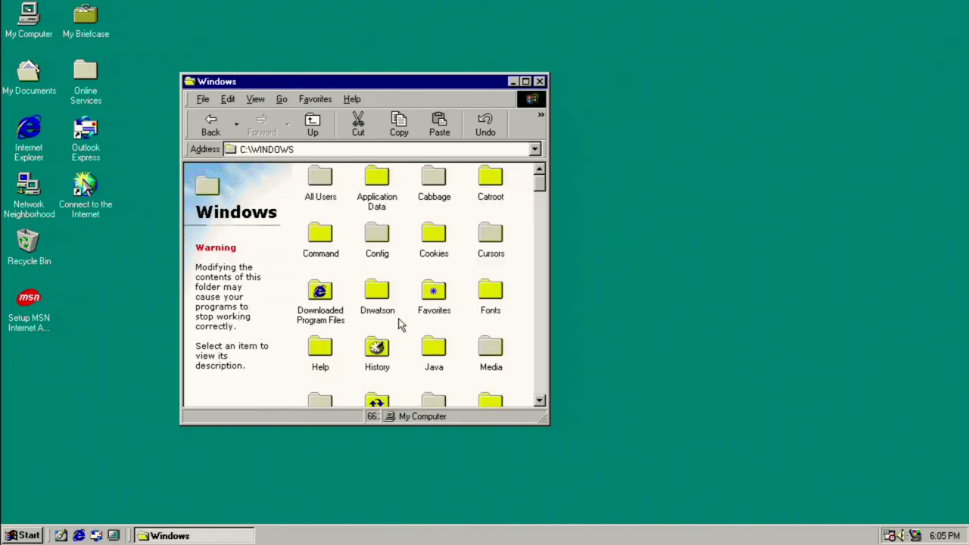
{"action": "scroll", "coordinate": [409, 321], "scroll_direction": "down", "scroll_amount": 3}
{"action": "scroll", "coordinate": [415, 318], "scroll_direction": "up", "scroll_amount": 3}
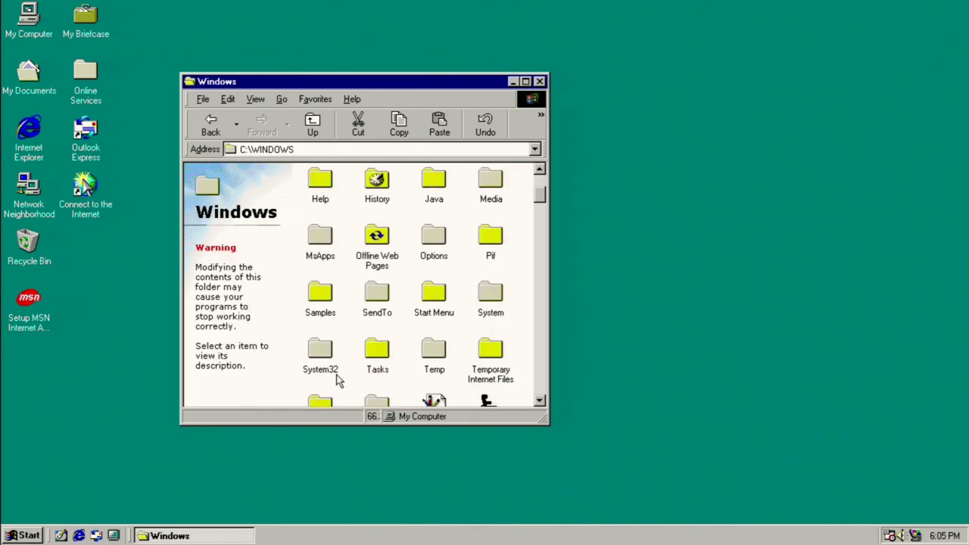
{"action": "scroll", "coordinate": [425, 242], "scroll_direction": "up", "scroll_amount": 3}
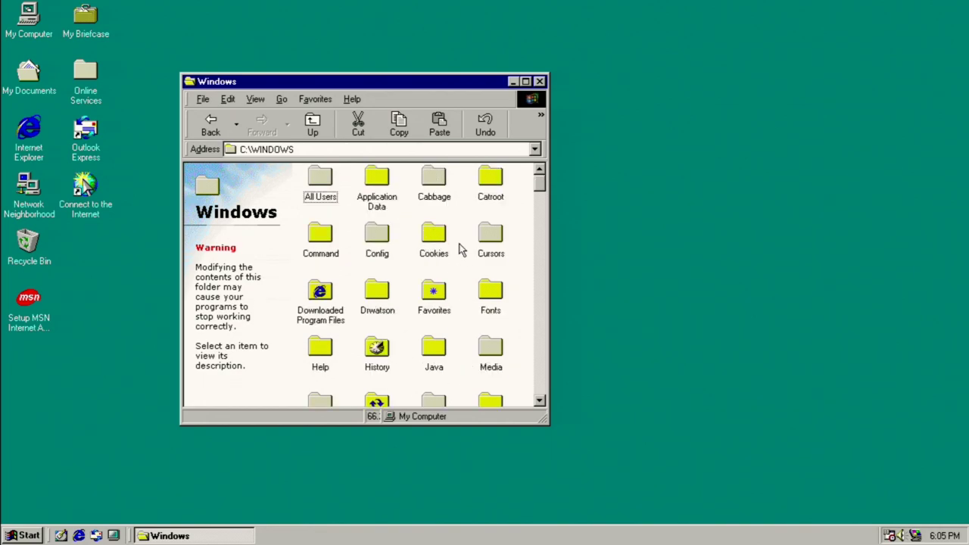
Open the Media folder and play the MIDI file Passport.mid.
{"action": "left_click", "coordinate": [480, 366]}
{"action": "double_click", "coordinate": [480, 367]}
{"action": "scroll", "coordinate": [432, 341], "scroll_direction": "down", "scroll_amount": 6}
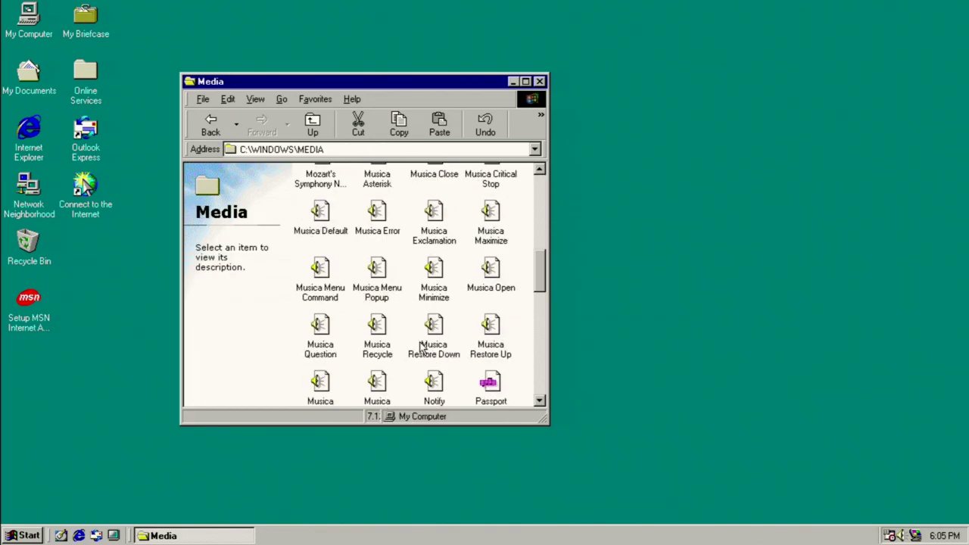
{"action": "left_click", "coordinate": [491, 303]}
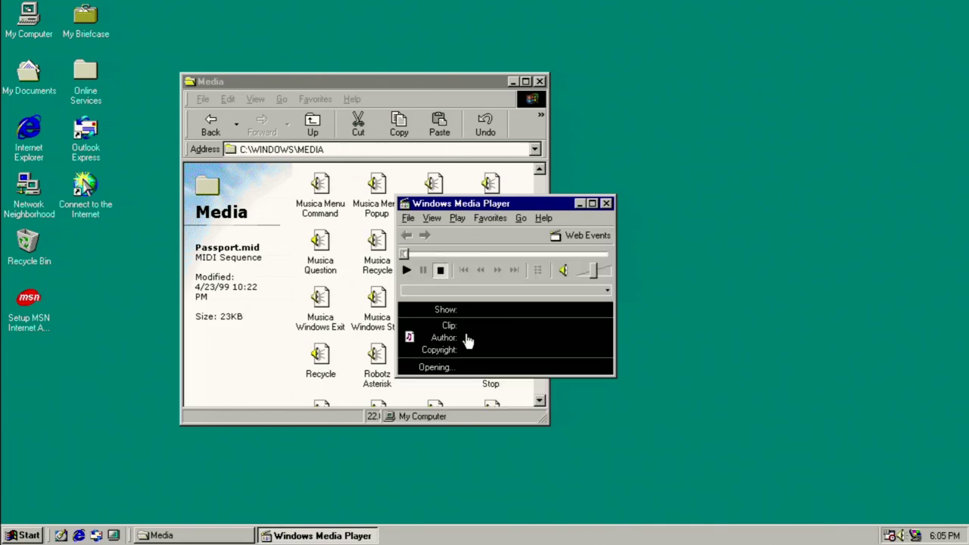
Look through the Media folder's first files while Passport.mid plays, skip the track ahead to about 00:47, and close the player.
{"action": "left_click", "coordinate": [515, 195]}
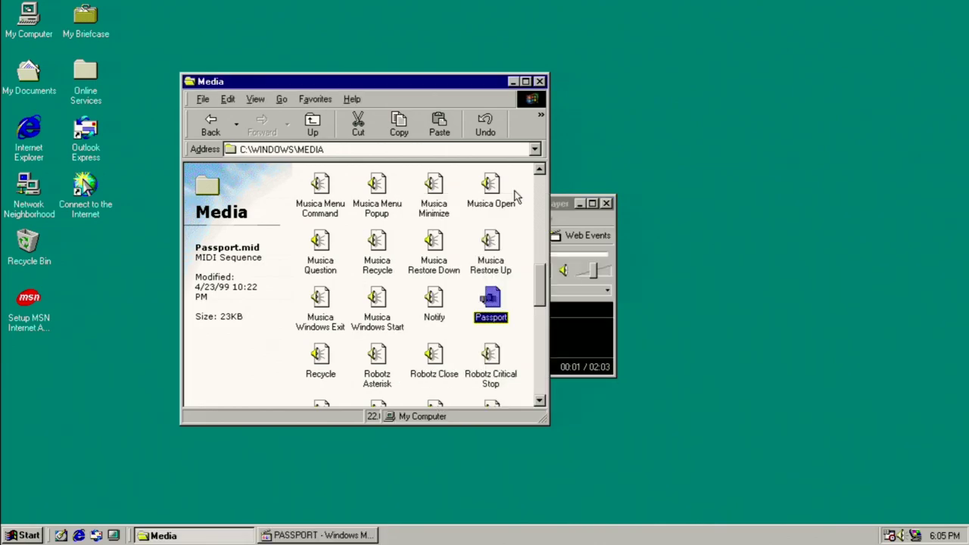
{"action": "scroll", "coordinate": [515, 196], "scroll_direction": "up", "scroll_amount": 6}
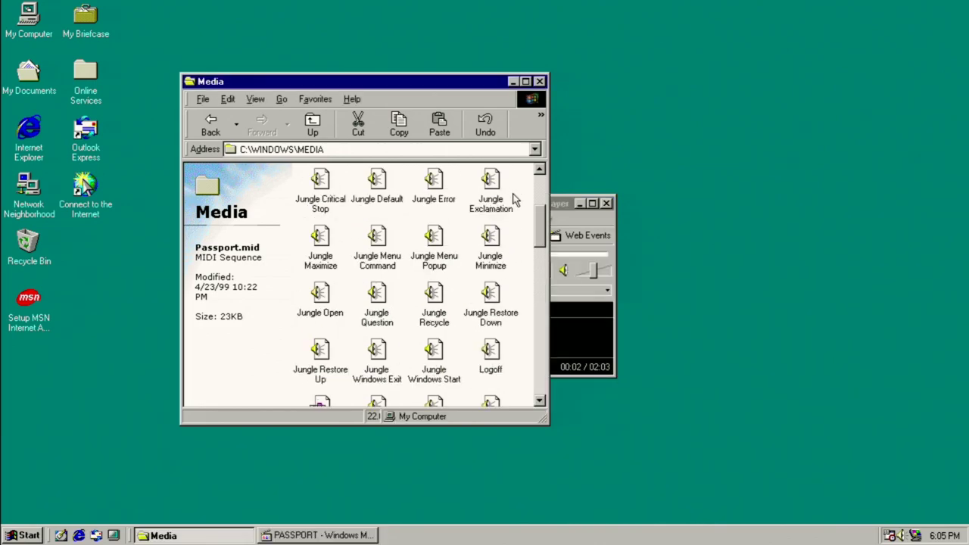
{"action": "left_click", "coordinate": [558, 208]}
{"action": "left_click", "coordinate": [481, 255]}
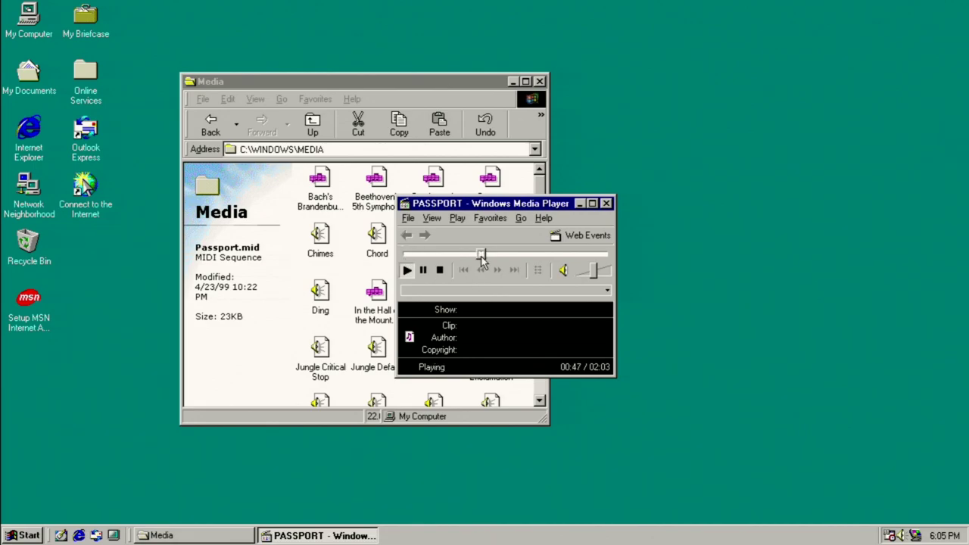
{"action": "left_click", "coordinate": [606, 204]}
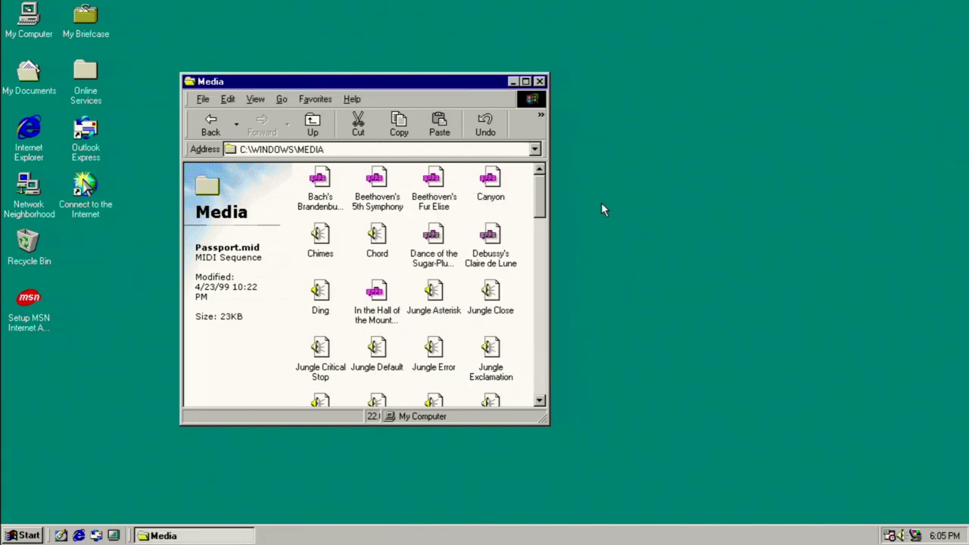
Play In the Hall of the Mountain King.rmi and Canyon.mid briefly, and close the player and the Media folder.
{"action": "double_click", "coordinate": [376, 299]}
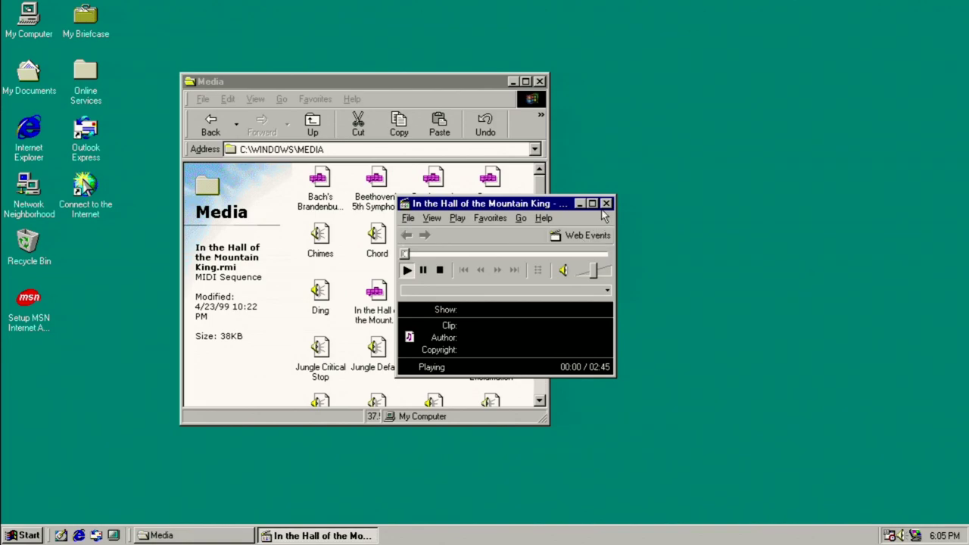
{"action": "left_click", "coordinate": [607, 204]}
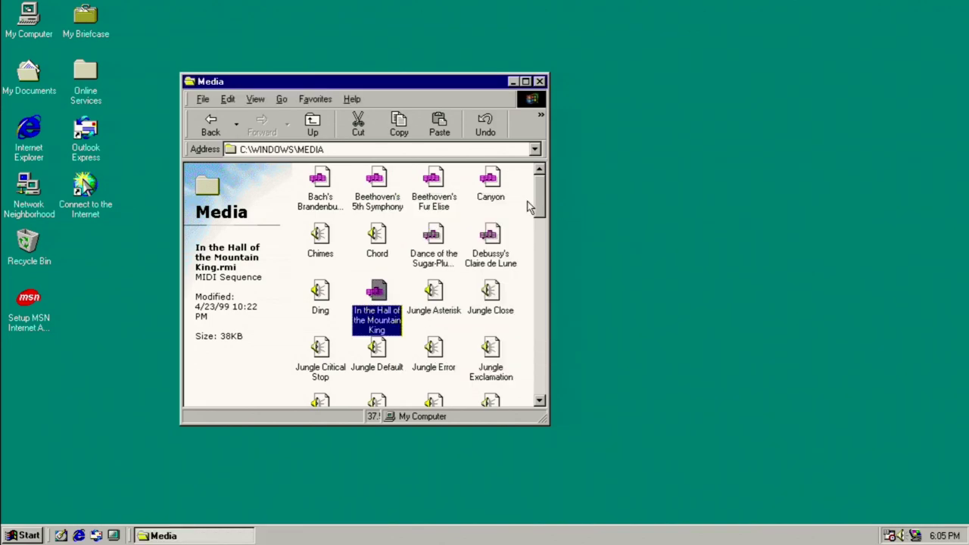
{"action": "double_click", "coordinate": [490, 185]}
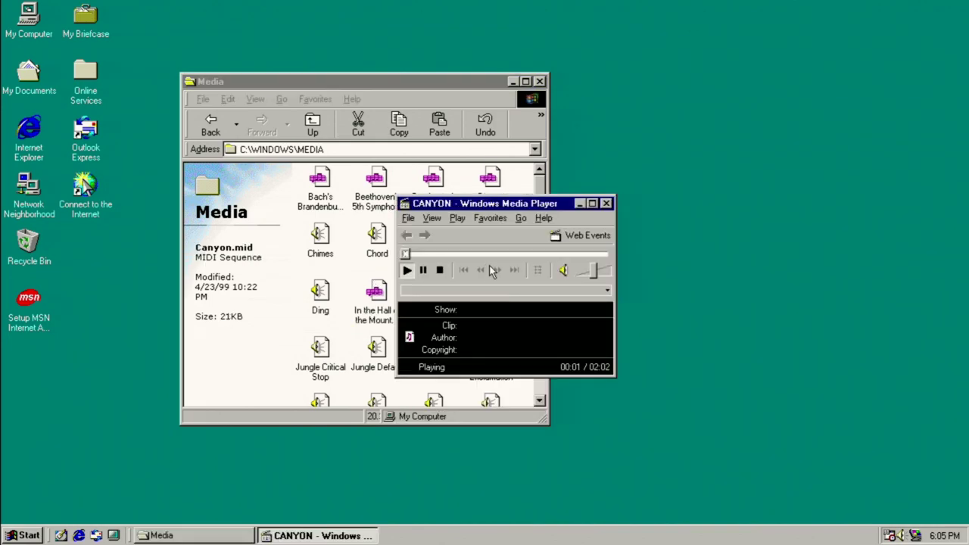
{"action": "left_click_drag", "start_coordinate": [500, 255], "coordinate": [590, 256]}
{"action": "left_click", "coordinate": [607, 204]}
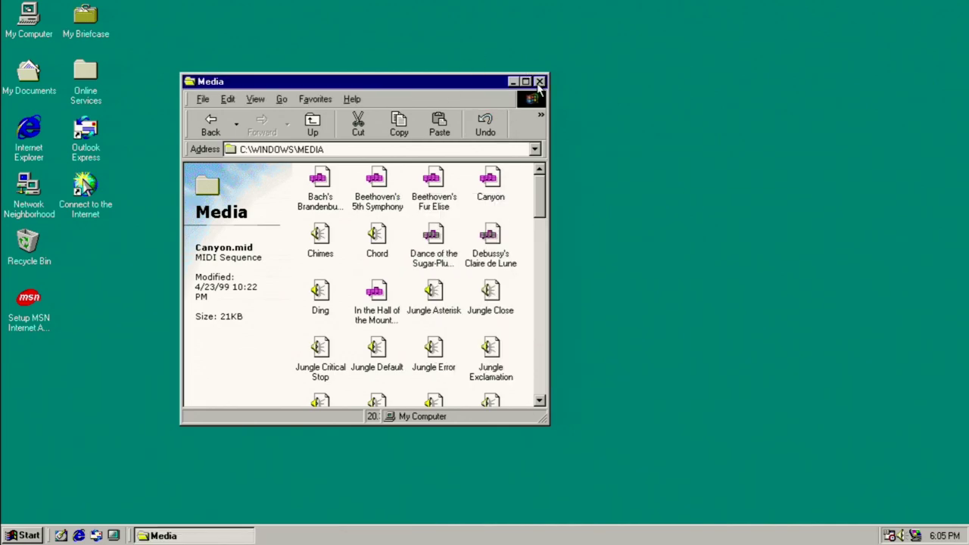
{"action": "left_click", "coordinate": [539, 81]}
Open the Sounds settings from the Control Panel.
{"action": "left_click", "coordinate": [11, 536]}
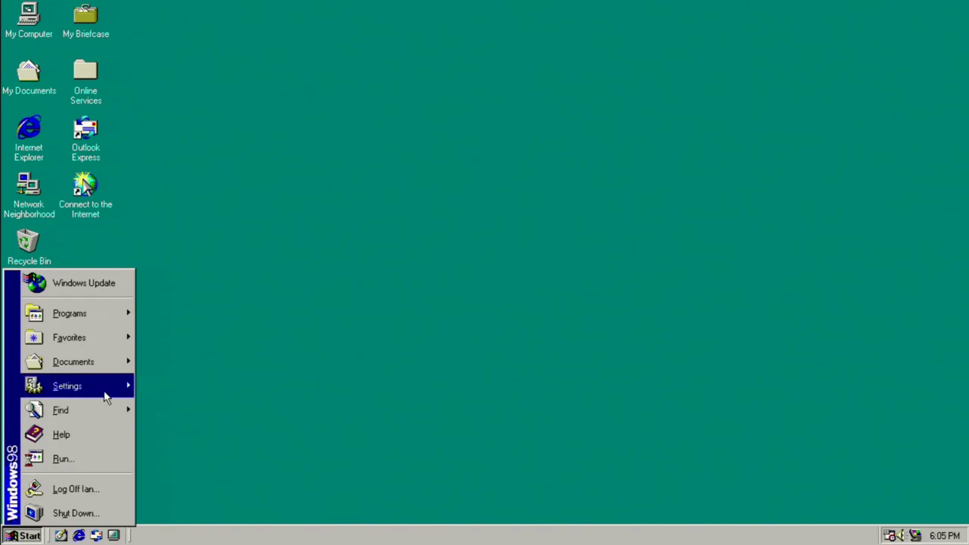
{"action": "mouse_move", "coordinate": [106, 384]}
{"action": "left_click", "coordinate": [159, 381]}
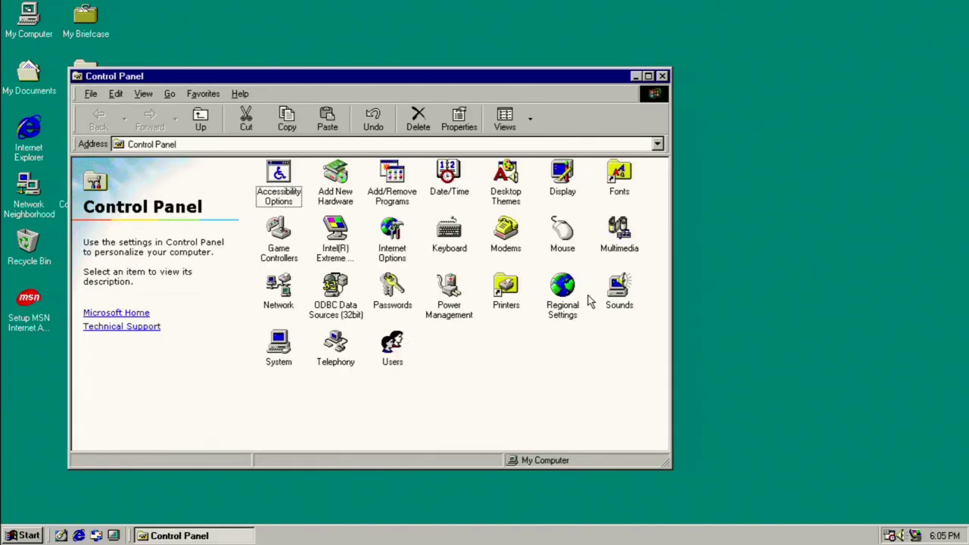
{"action": "double_click", "coordinate": [613, 294]}
Assign the sound whose name starts with "ta" to the Exit Windows event, save it and close the Control Panel.
{"action": "left_click", "coordinate": [108, 172]}
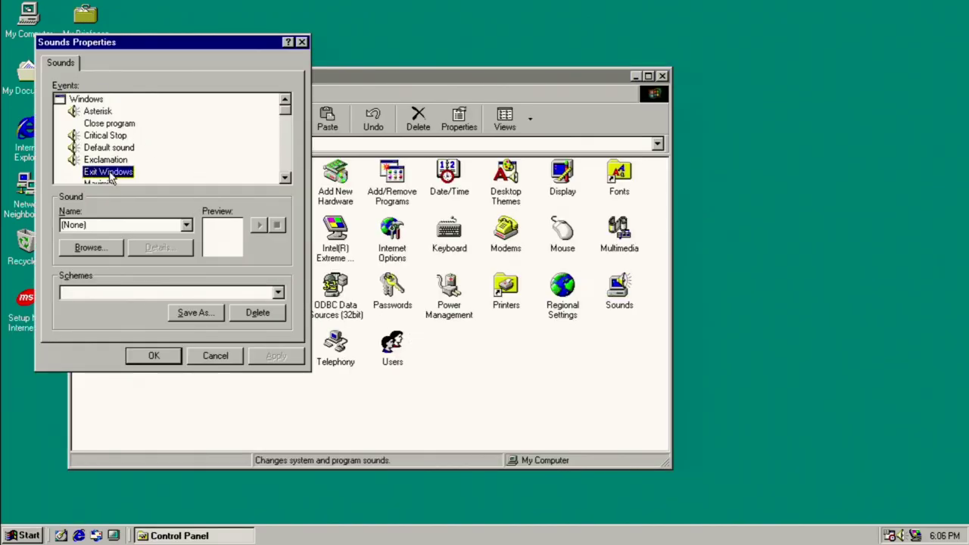
{"action": "left_click", "coordinate": [164, 225]}
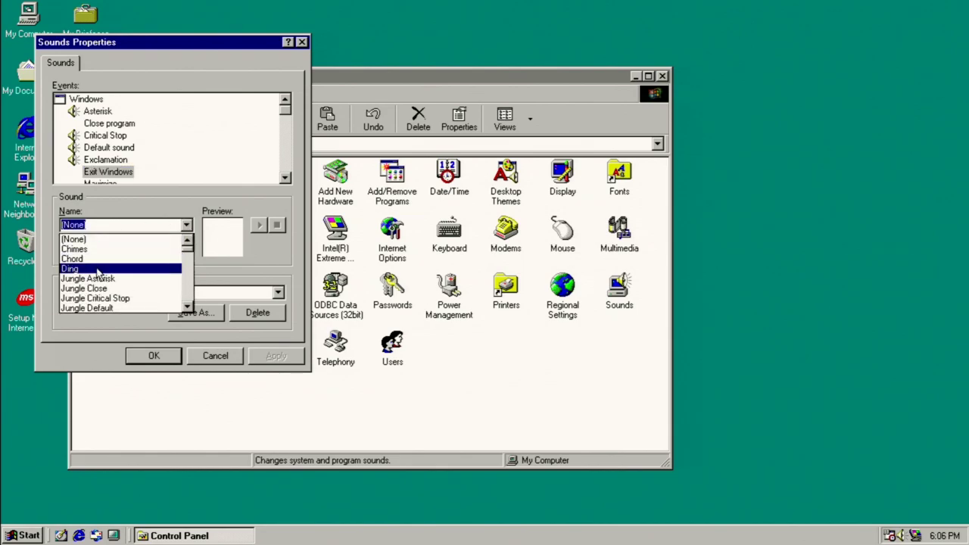
{"action": "scroll", "coordinate": [99, 276], "scroll_direction": "down", "scroll_amount": 5}
{"action": "scroll", "coordinate": [113, 294], "scroll_direction": "down", "scroll_amount": 4}
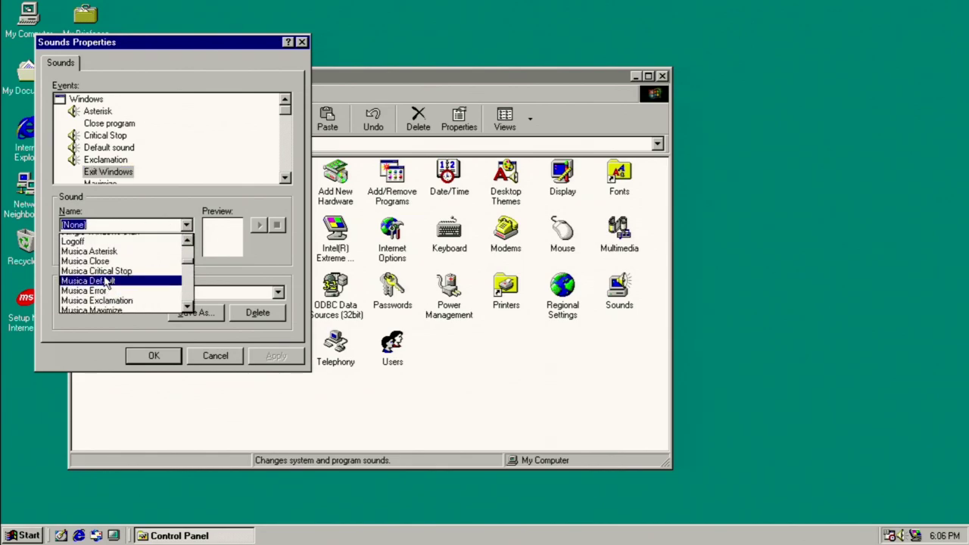
{"action": "scroll", "coordinate": [103, 286], "scroll_direction": "down", "scroll_amount": 3}
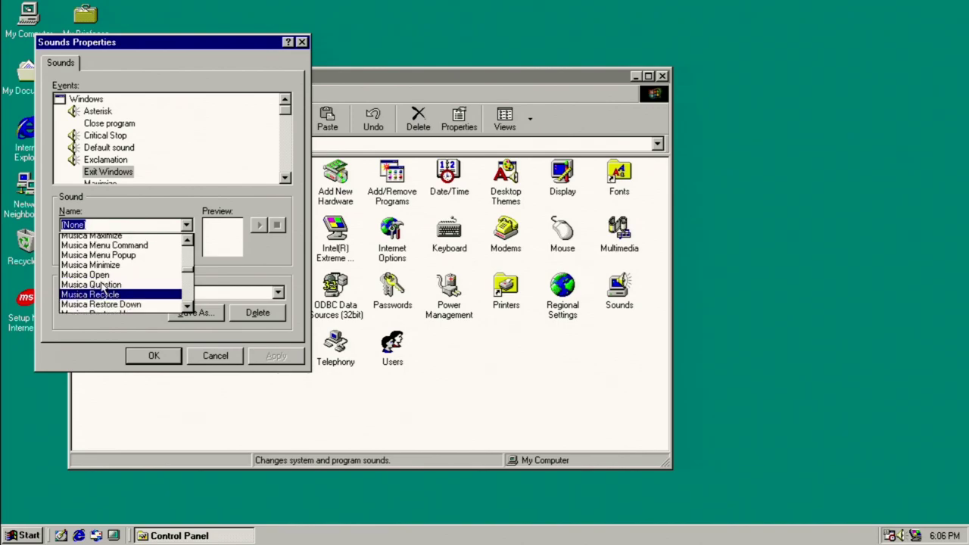
{"action": "scroll", "coordinate": [102, 284], "scroll_direction": "down", "scroll_amount": 2}
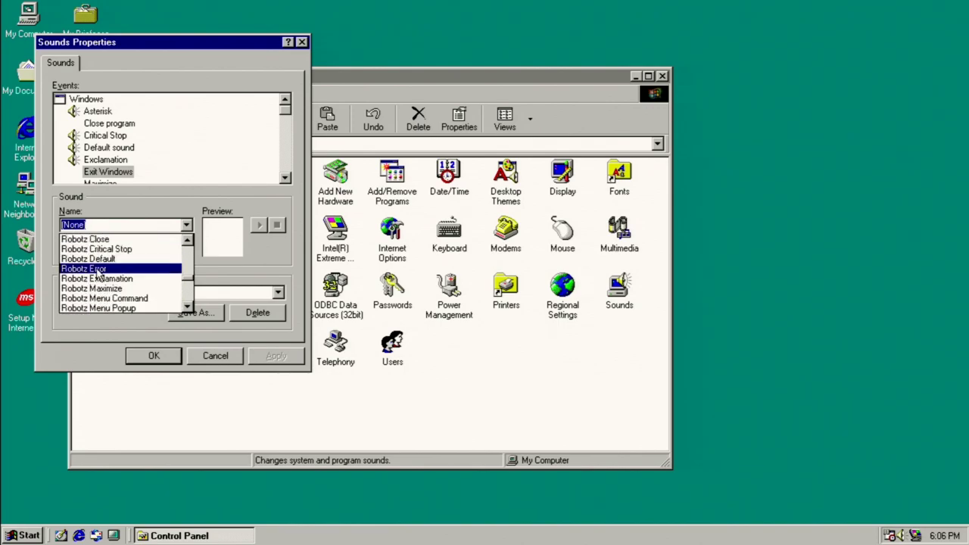
{"action": "type", "text": "ta"}
{"action": "key", "text": "Return"}
{"action": "left_click", "coordinate": [148, 359]}
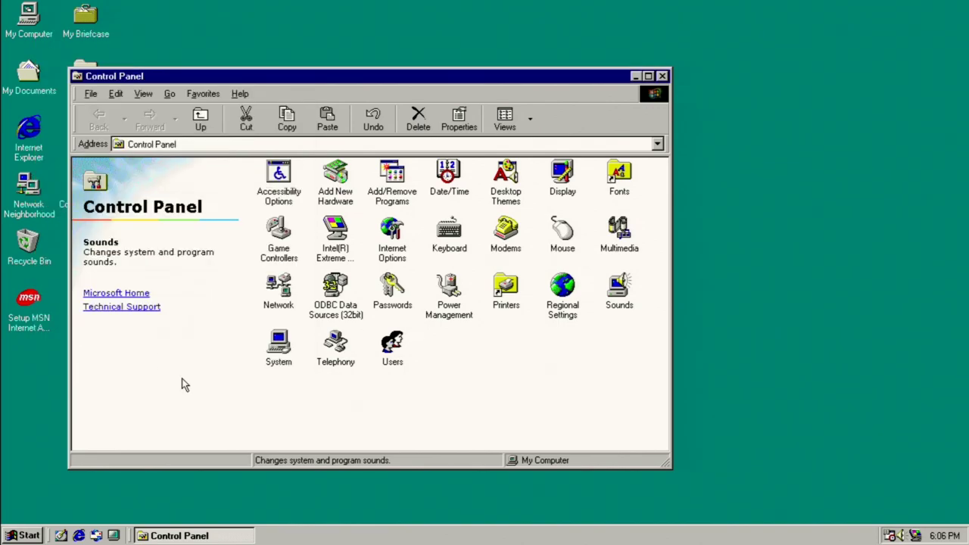
{"action": "left_click", "coordinate": [662, 76]}
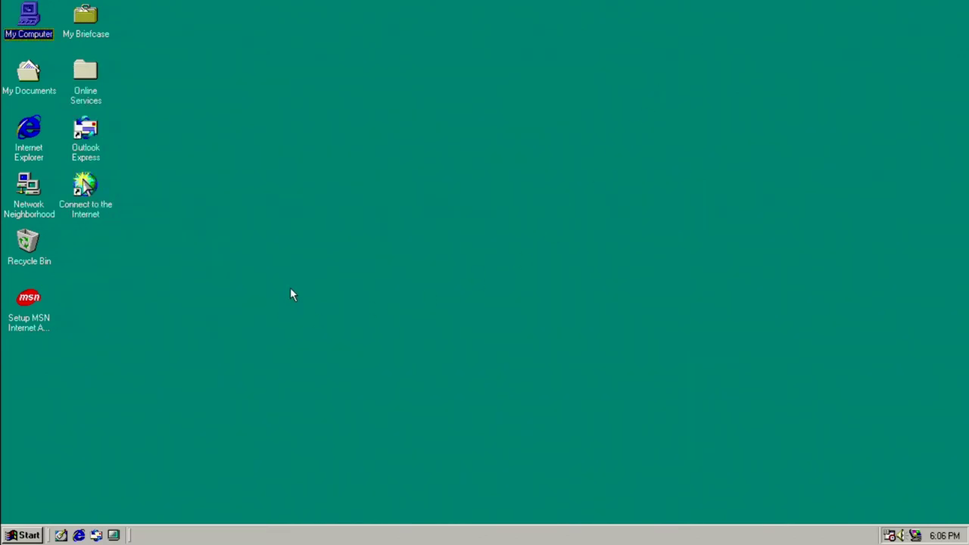
Shut down the computer using the Shut down option.
{"action": "left_click", "coordinate": [21, 536]}
{"action": "left_click", "coordinate": [72, 513]}
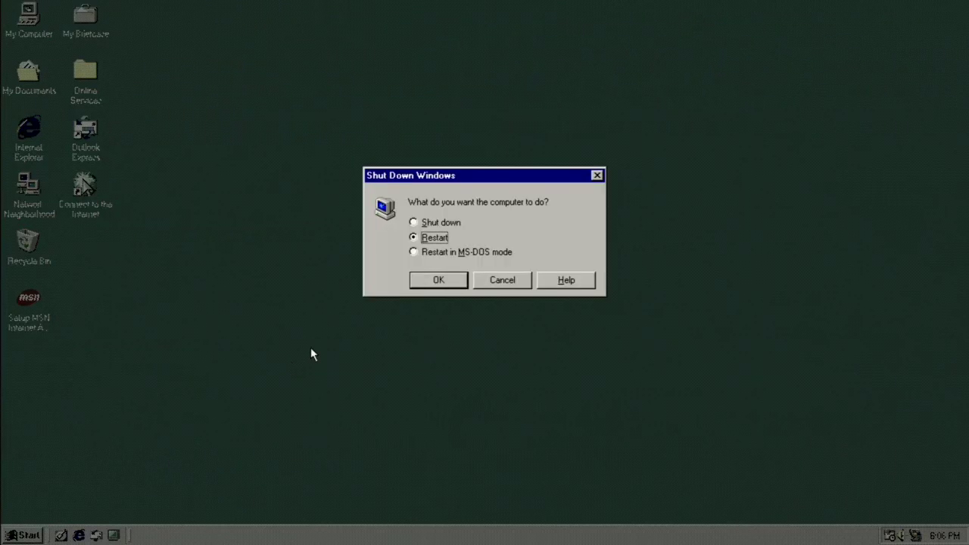
{"action": "left_click", "coordinate": [439, 223]}
{"action": "left_click", "coordinate": [439, 285]}
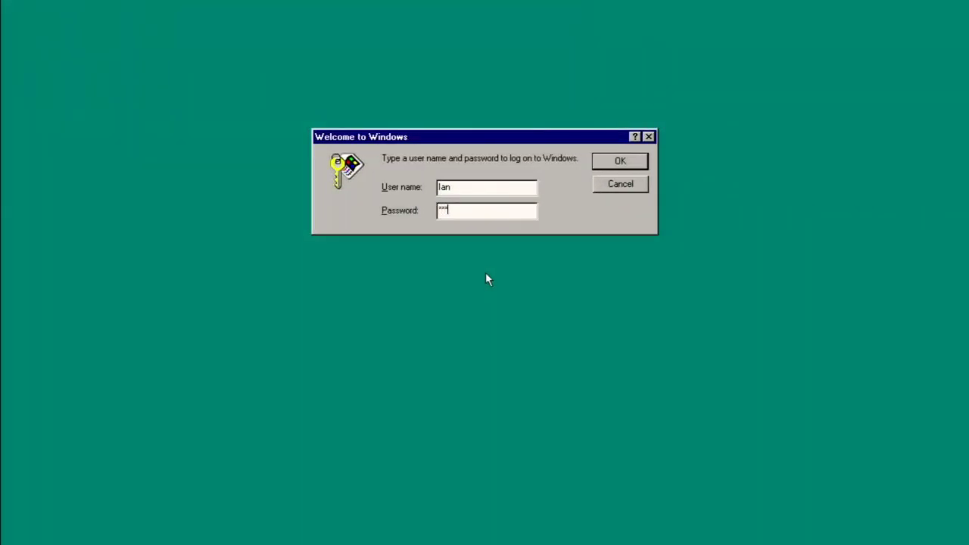
Log on to Windows with the account password.
{"action": "type", "text": "**"}
{"action": "key", "text": "Return"}
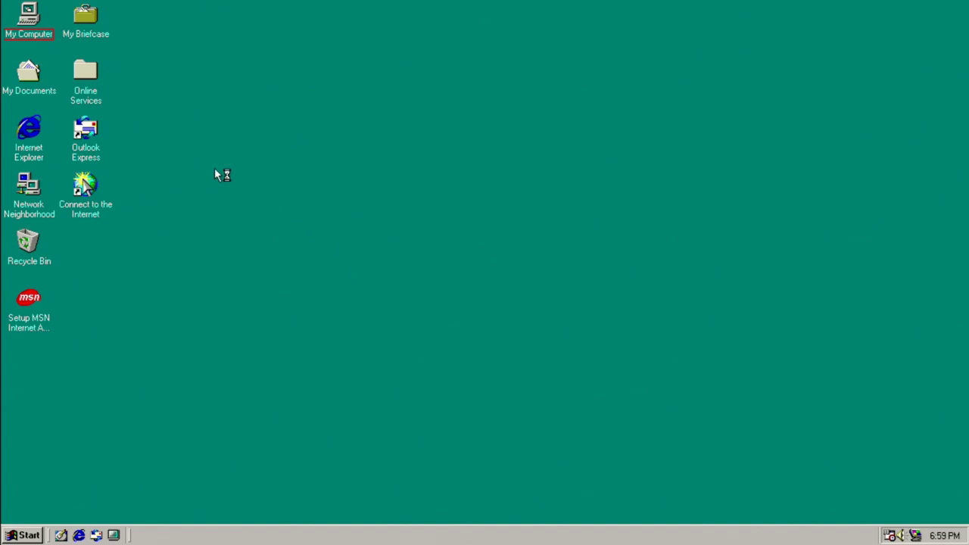
Open the Device Manager from My Computer's properties and go down the list to the devices under Other devices.
{"action": "left_click", "coordinate": [7, 32]}
{"action": "key", "text": "alt+Return"}
{"action": "left_click", "coordinate": [187, 131]}
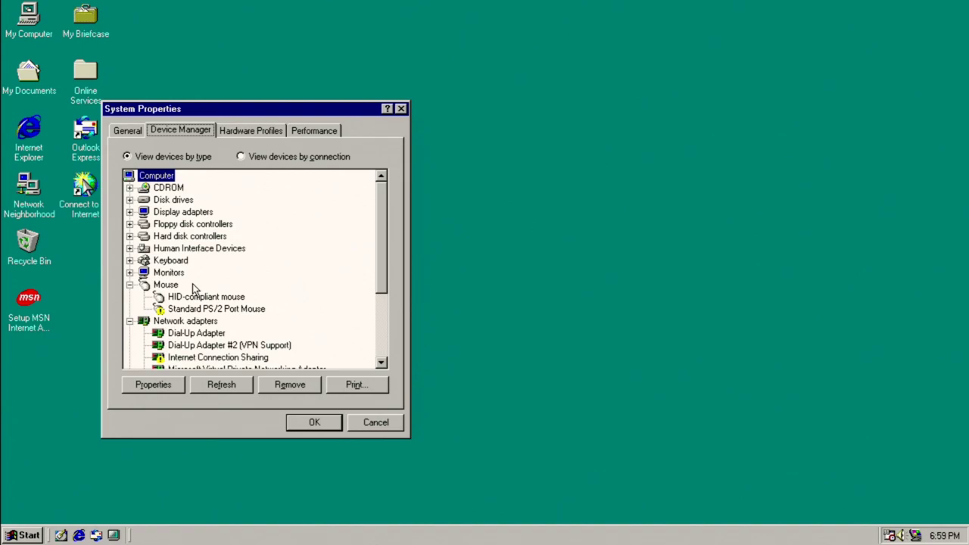
{"action": "left_click", "coordinate": [205, 297]}
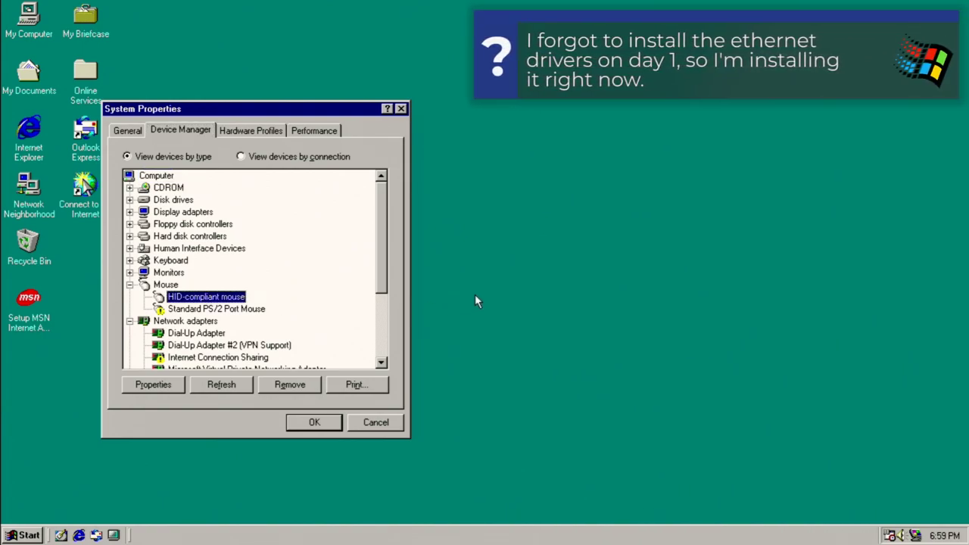
{"action": "left_click_drag", "start_coordinate": [382, 290], "coordinate": [381, 362]}
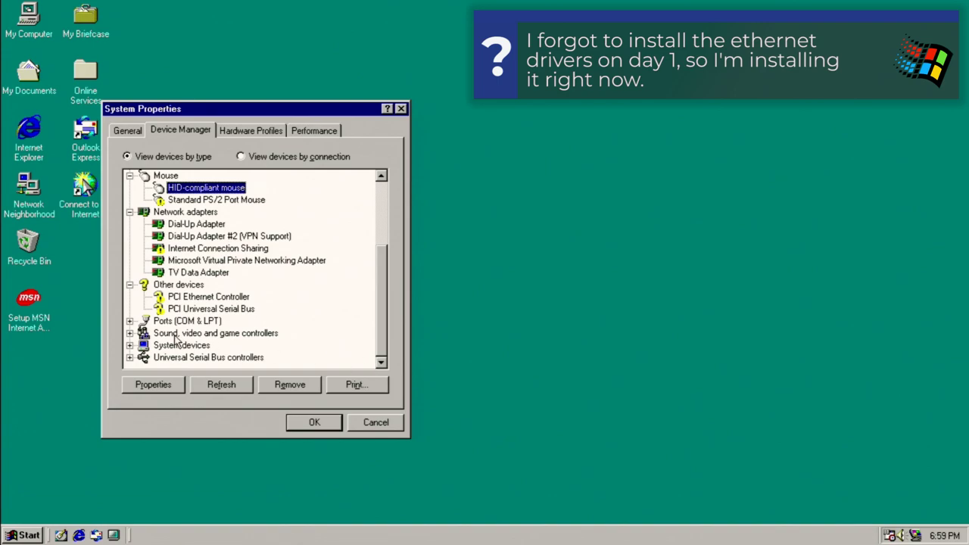
Start a driver update for the PCI Ethernet Controller, choosing to pick from a driver list for the Network adapters device type.
{"action": "double_click", "coordinate": [214, 296]}
{"action": "left_click", "coordinate": [311, 370]}
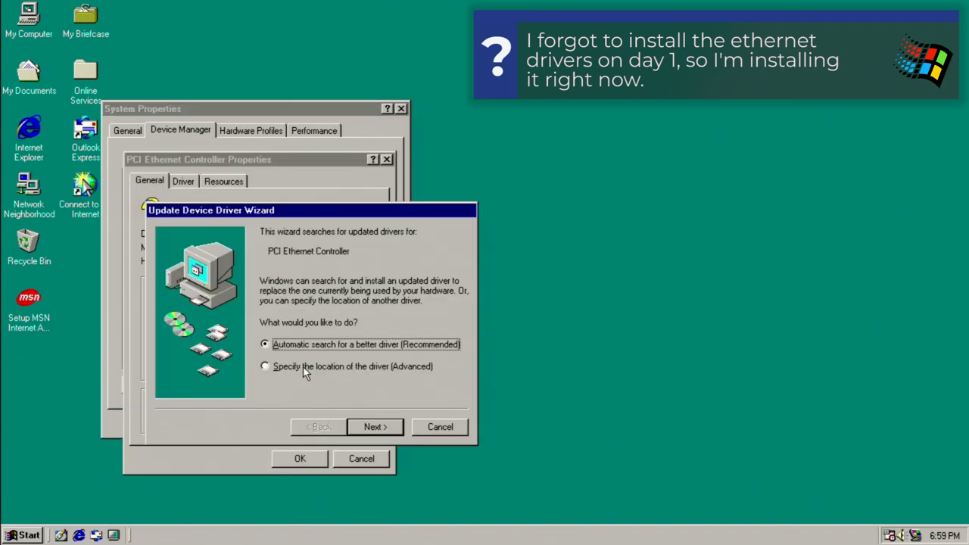
{"action": "left_click", "coordinate": [304, 368]}
{"action": "left_click", "coordinate": [371, 429]}
{"action": "left_click", "coordinate": [303, 350]}
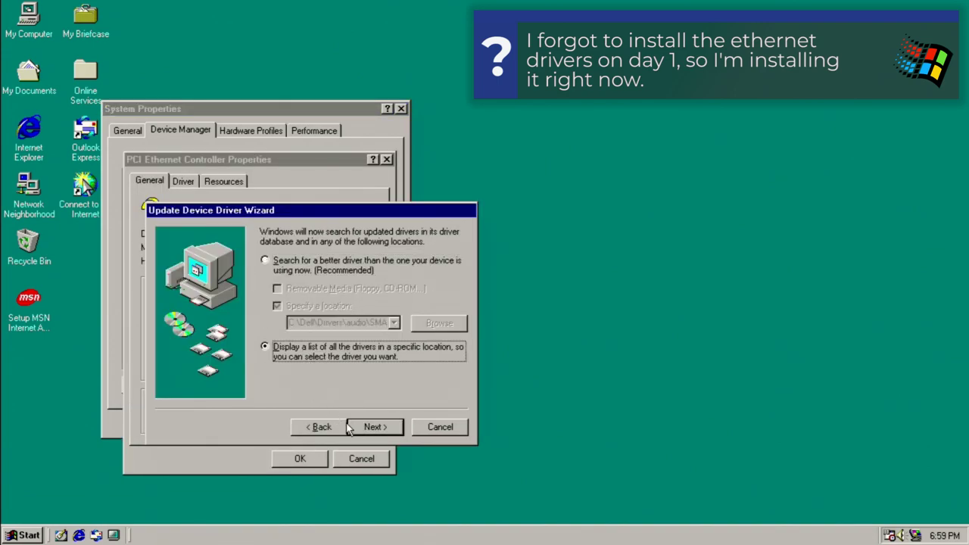
{"action": "left_click", "coordinate": [350, 427]}
{"action": "left_click", "coordinate": [297, 321]}
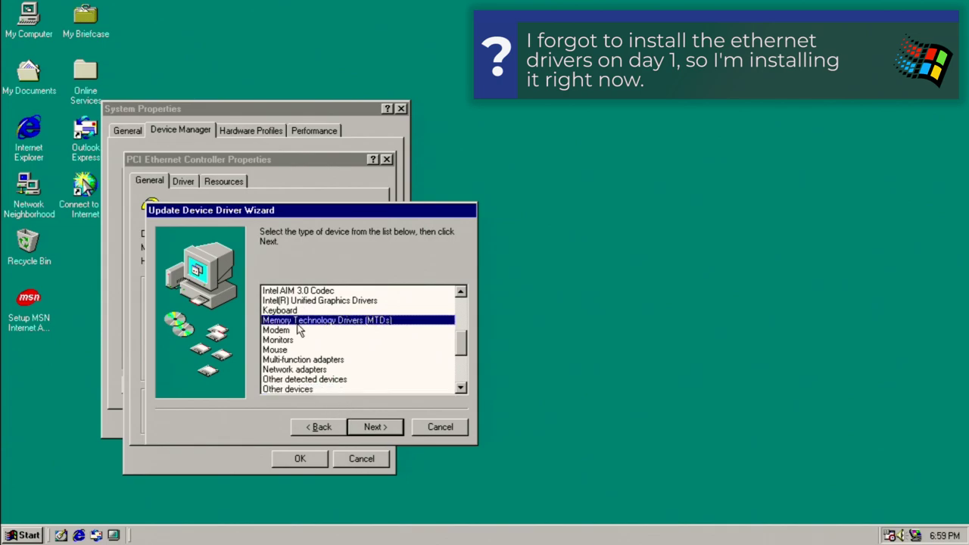
{"action": "key", "text": "n"}
{"action": "left_click", "coordinate": [373, 428]}
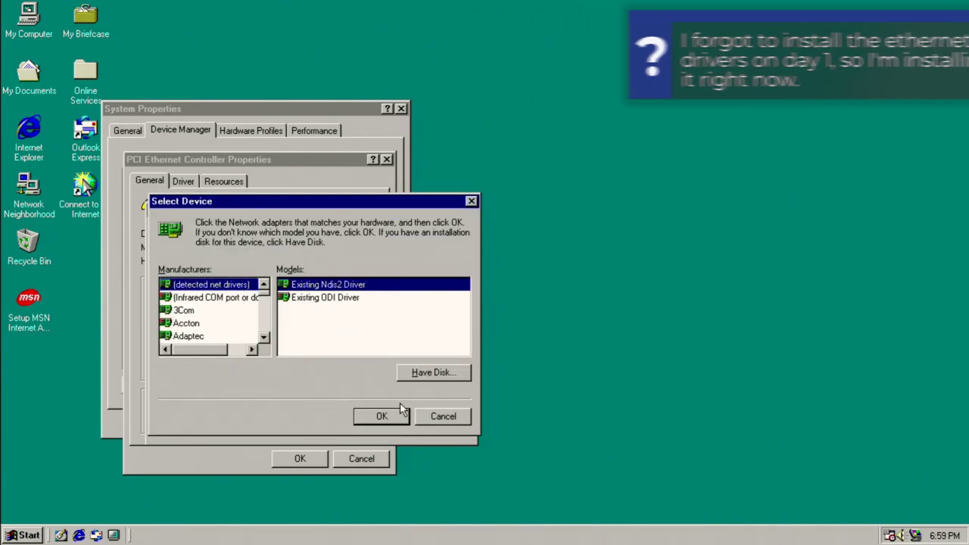
Specify the win_98me folder in C:\Dell\Drivers\ethernet\PRO100 as the source of the manufacturer's driver files.
{"action": "left_click", "coordinate": [415, 373]}
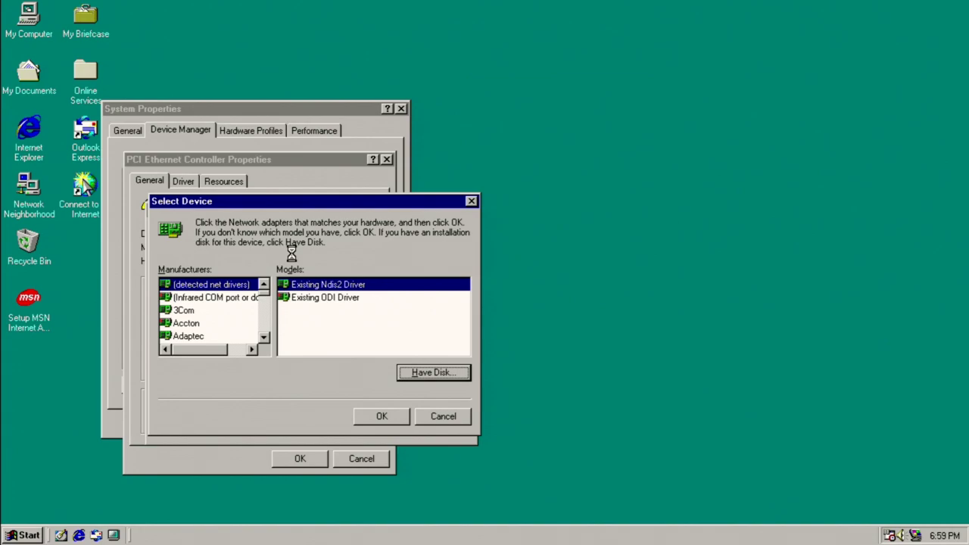
{"action": "left_click", "coordinate": [405, 337]}
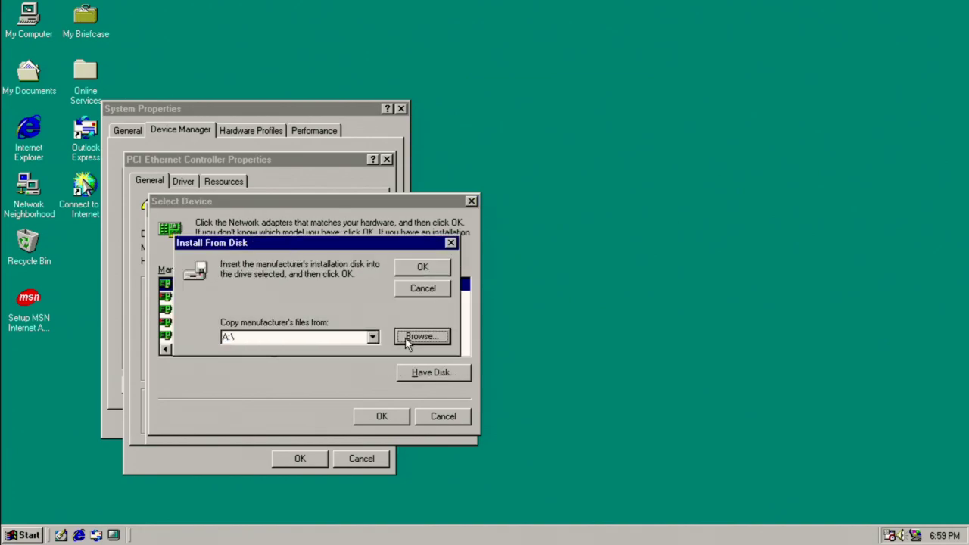
{"action": "double_click", "coordinate": [372, 356]}
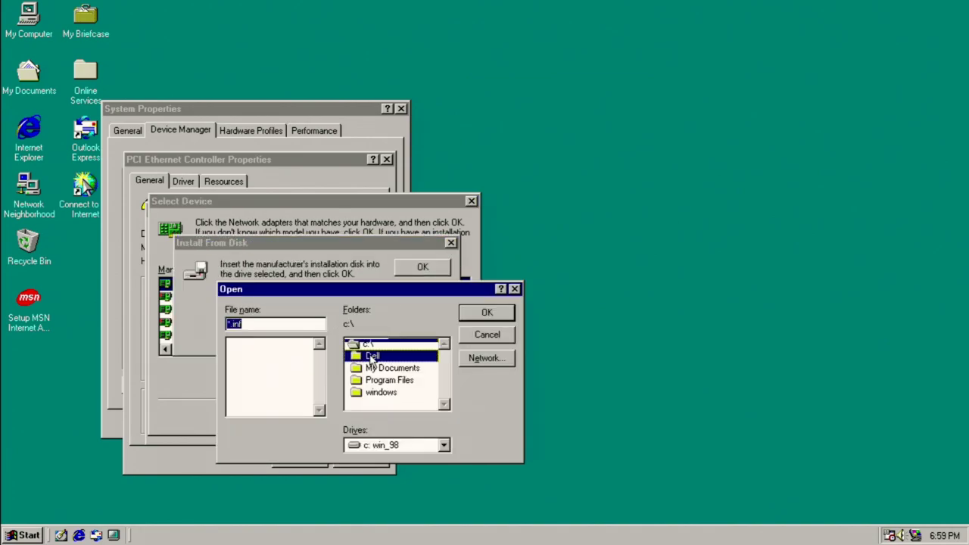
{"action": "double_click", "coordinate": [372, 368]}
{"action": "double_click", "coordinate": [385, 404]}
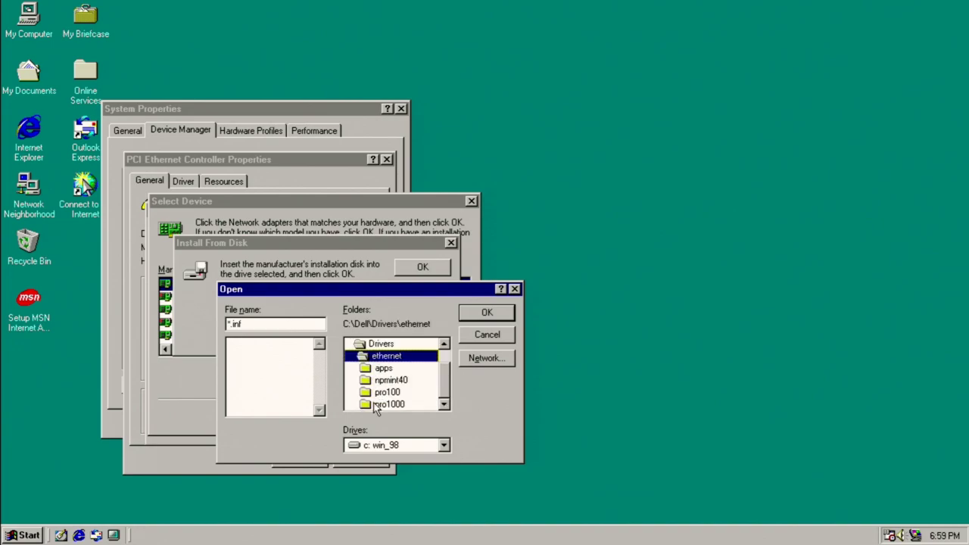
{"action": "double_click", "coordinate": [385, 393]}
{"action": "double_click", "coordinate": [383, 393]}
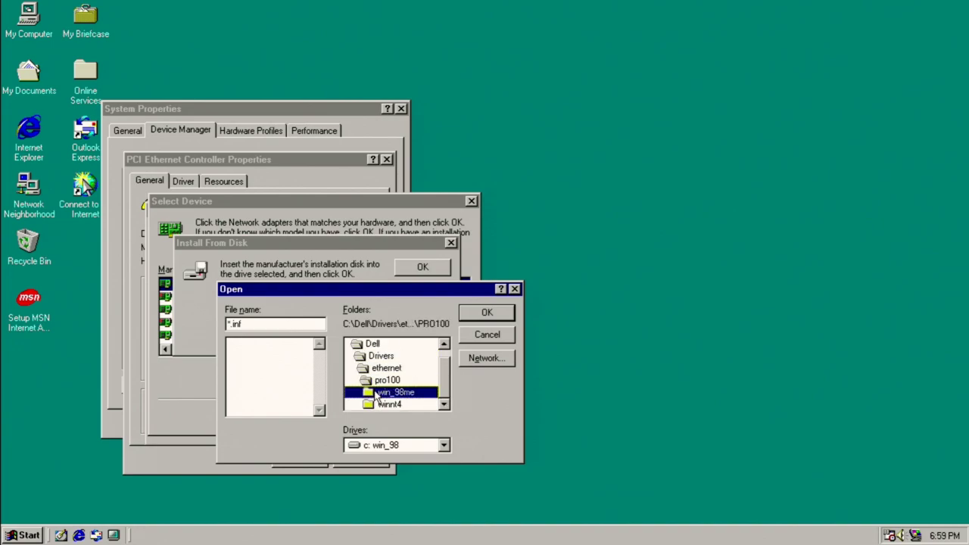
{"action": "left_click", "coordinate": [288, 345]}
{"action": "left_click", "coordinate": [472, 318]}
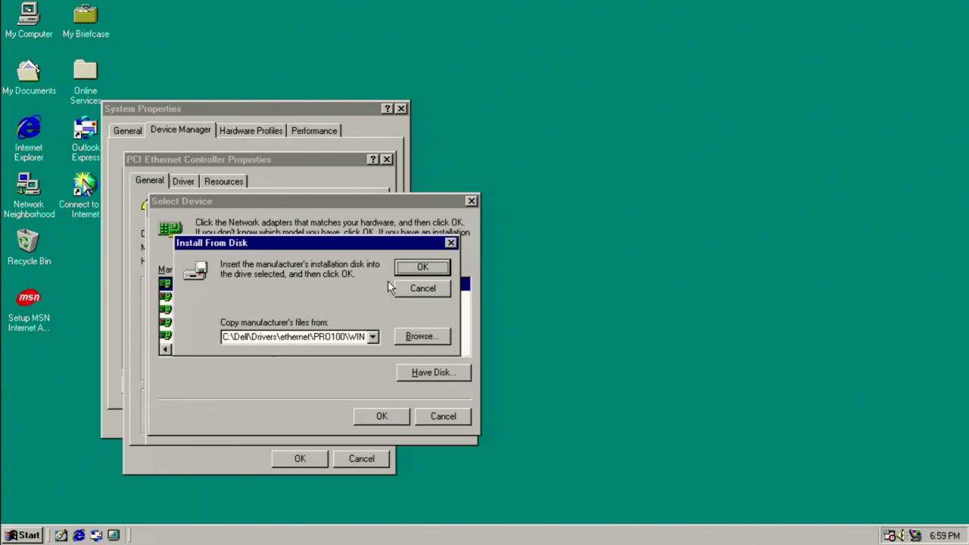
Install the Intel(R) PRO/100 VE Network Connection driver from the specified folder.
{"action": "left_click", "coordinate": [416, 269]}
{"action": "left_click", "coordinate": [406, 458]}
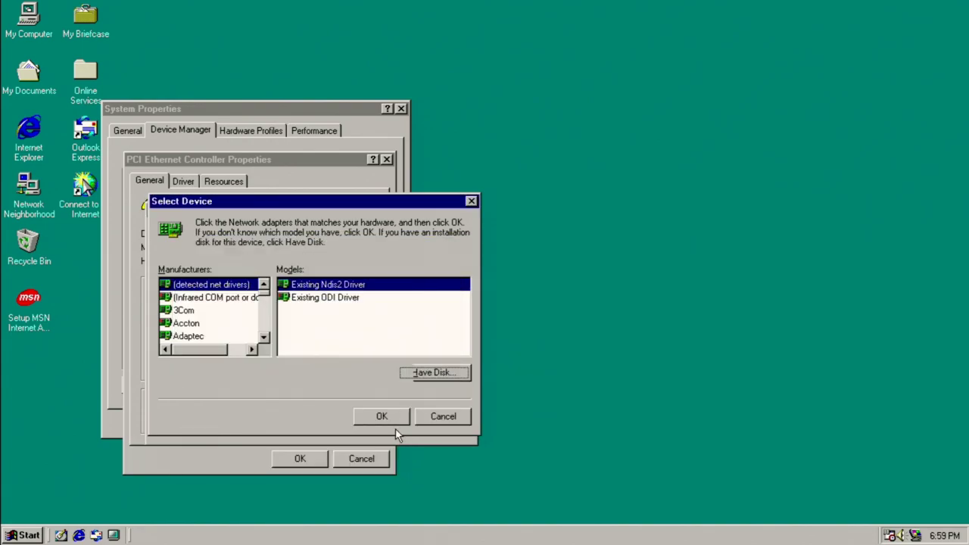
{"action": "left_click", "coordinate": [395, 424]}
{"action": "left_click", "coordinate": [395, 429]}
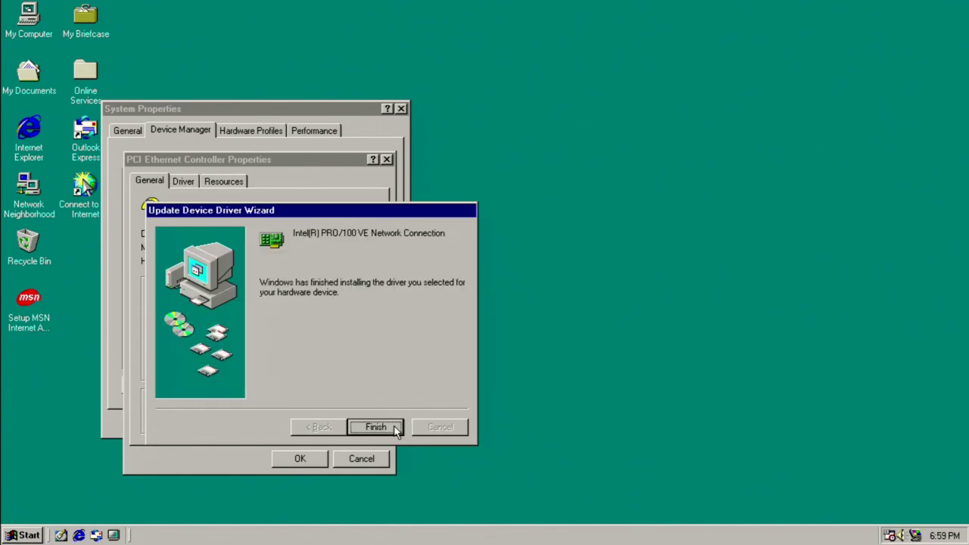
Finish the network driver wizard, restart the computer, and log on to Microsoft Networking with the network password.
{"action": "left_click", "coordinate": [376, 427]}
{"action": "left_click", "coordinate": [456, 305]}
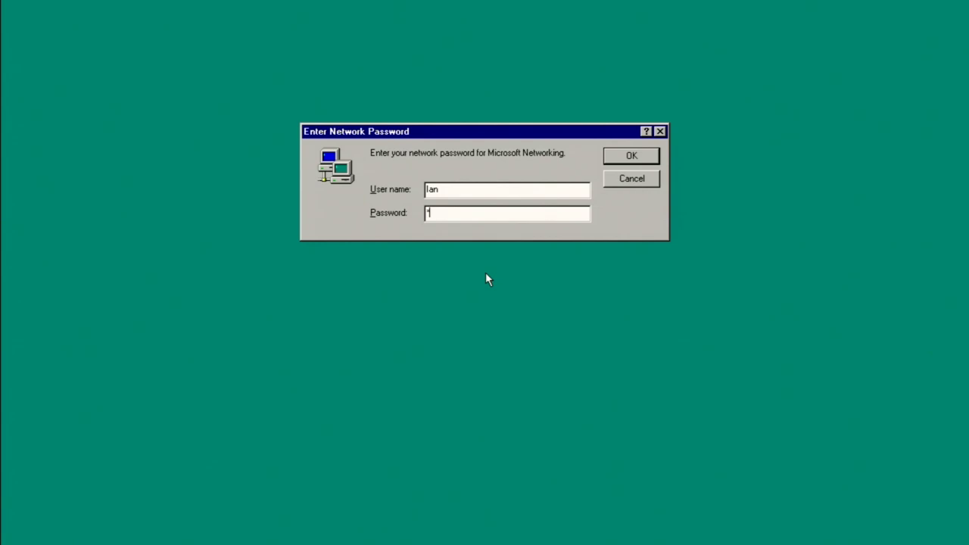
{"action": "type", "text": "*****"}
{"action": "key", "text": "Return"}
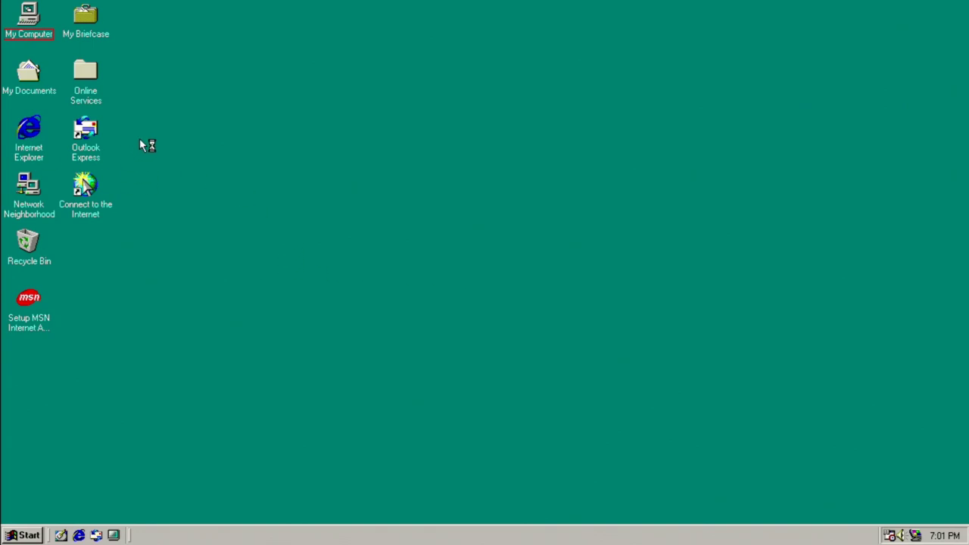
Map drive E: to the network share \\IANNT\SHARE from My Computer, without reconnecting at logon.
{"action": "right_click", "coordinate": [34, 17]}
{"action": "left_click", "coordinate": [74, 70]}
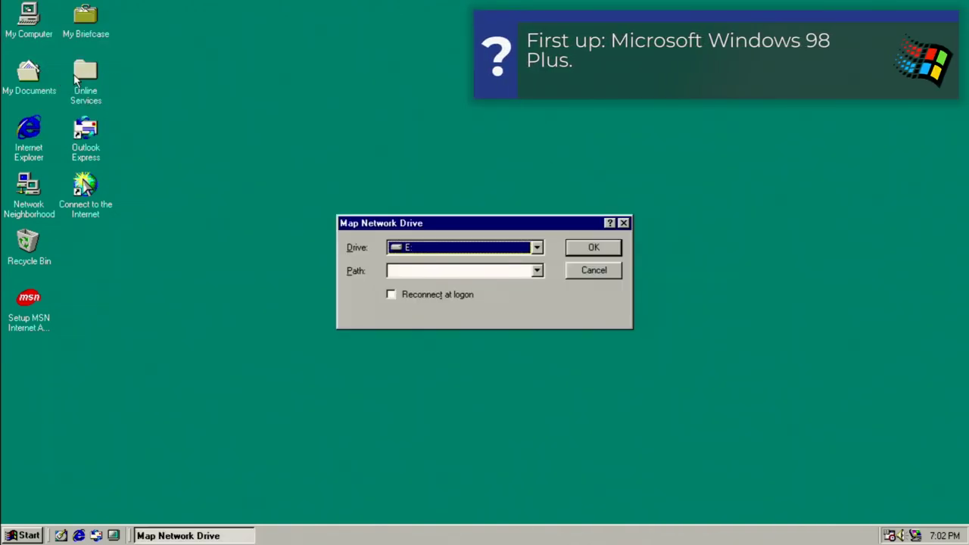
{"action": "left_click", "coordinate": [416, 271]}
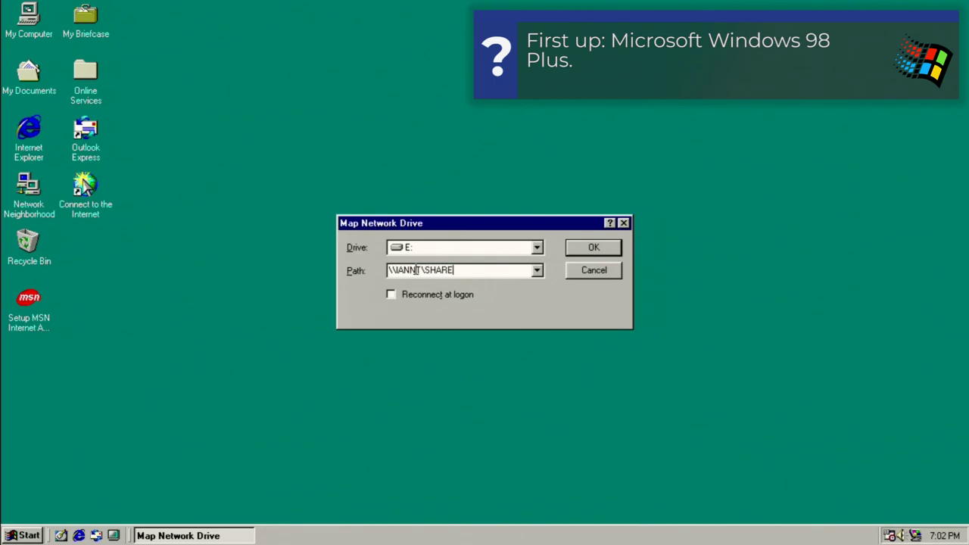
{"action": "type", "text": "\\IANNT\\SHARE"}
{"action": "key", "text": "Return"}
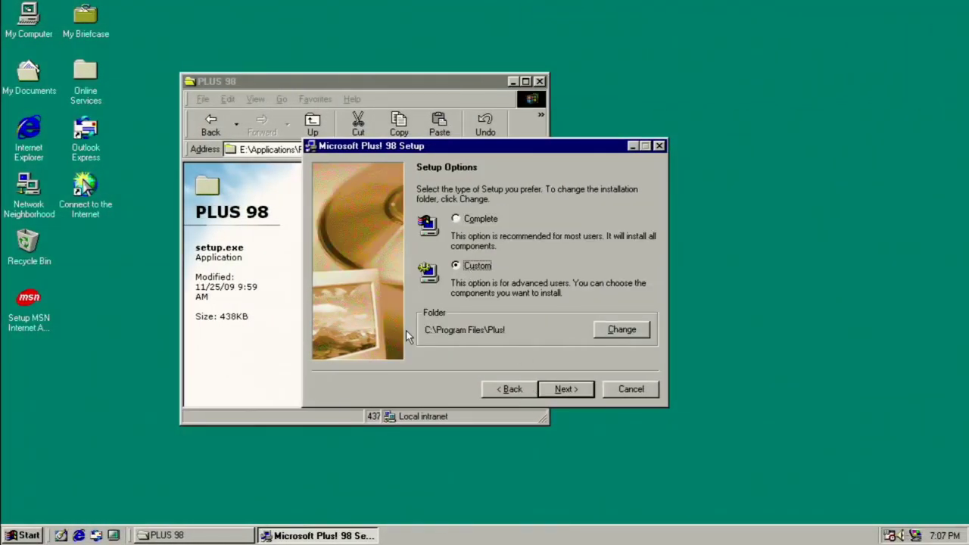
Run a custom Microsoft Plus! 98 installation without VirusScan and finish it with the desktop theme option on and the Maintenance wizard off.
{"action": "left_click", "coordinate": [576, 391]}
{"action": "left_click", "coordinate": [480, 327]}
{"action": "left_click", "coordinate": [439, 327]}
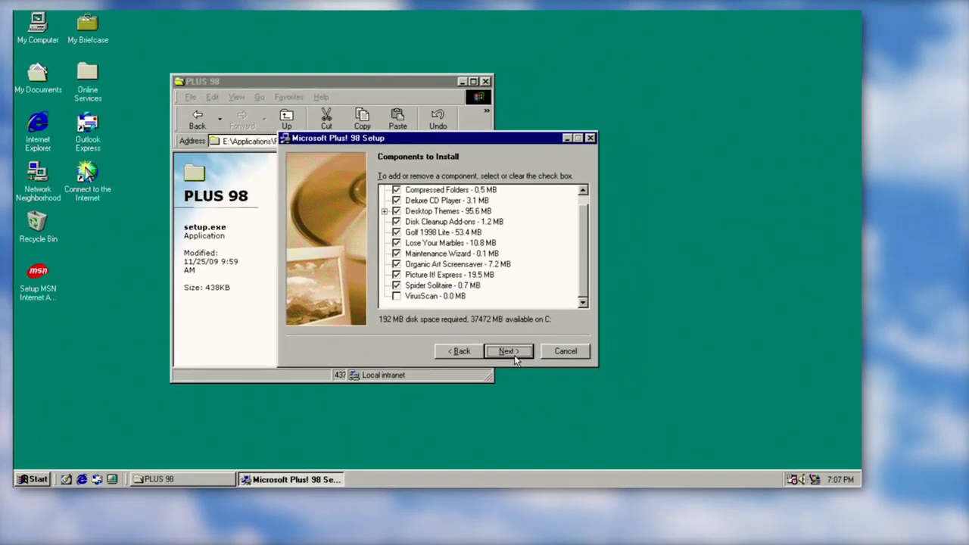
{"action": "left_click", "coordinate": [556, 393]}
{"action": "left_click", "coordinate": [491, 339]}
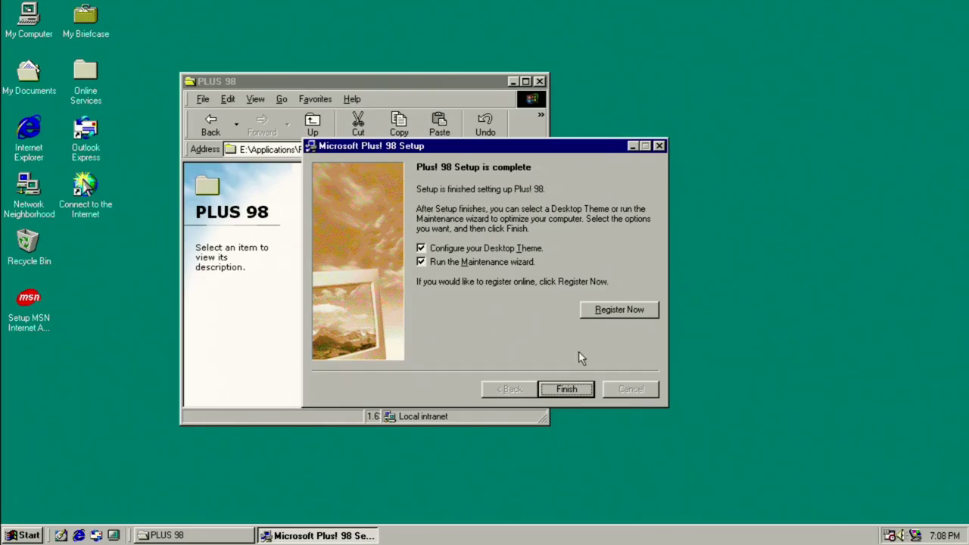
{"action": "left_click", "coordinate": [495, 264]}
{"action": "left_click", "coordinate": [567, 391]}
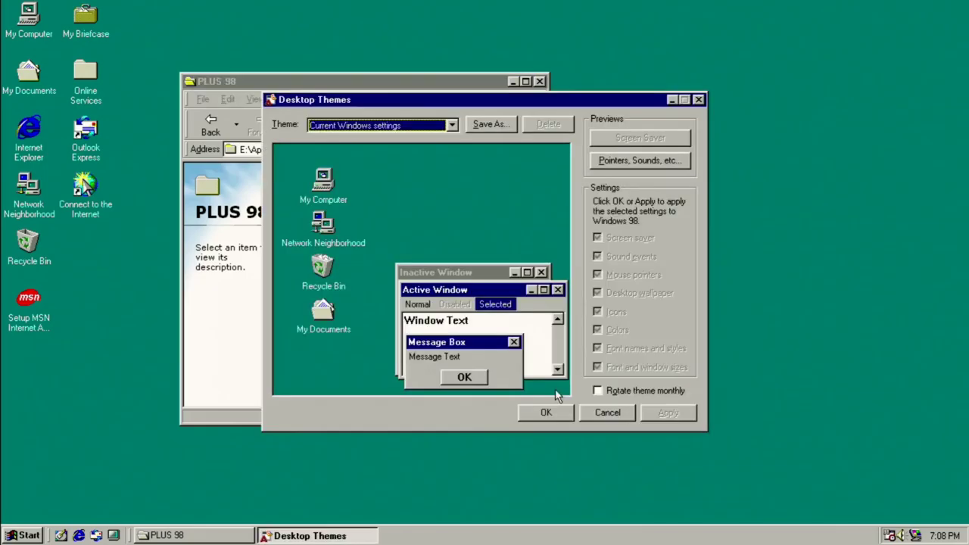
Apply the Windows 98 (high color) desktop theme and close the Plus! 98 setup message.
{"action": "left_click", "coordinate": [371, 127]}
{"action": "scroll", "coordinate": [378, 212], "scroll_direction": "down", "scroll_amount": 5}
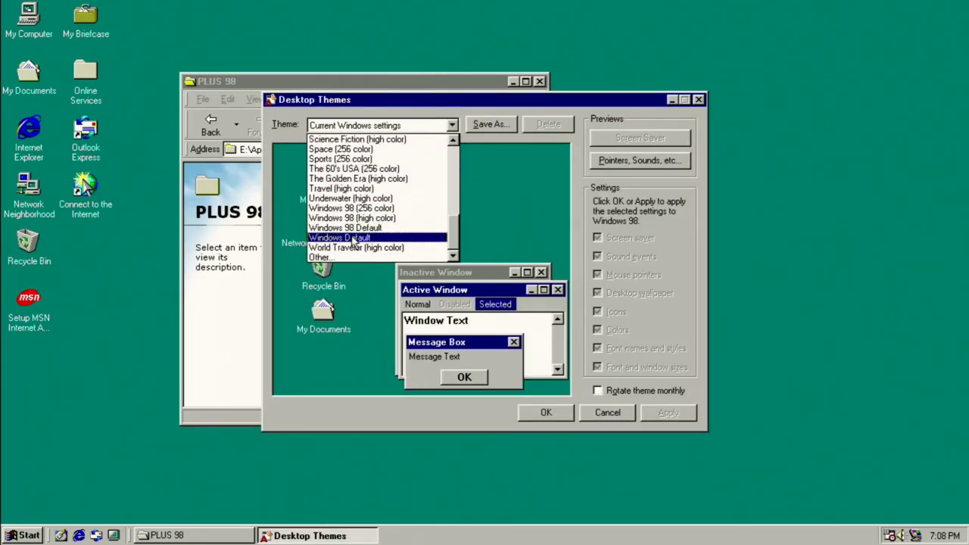
{"action": "left_click", "coordinate": [386, 227]}
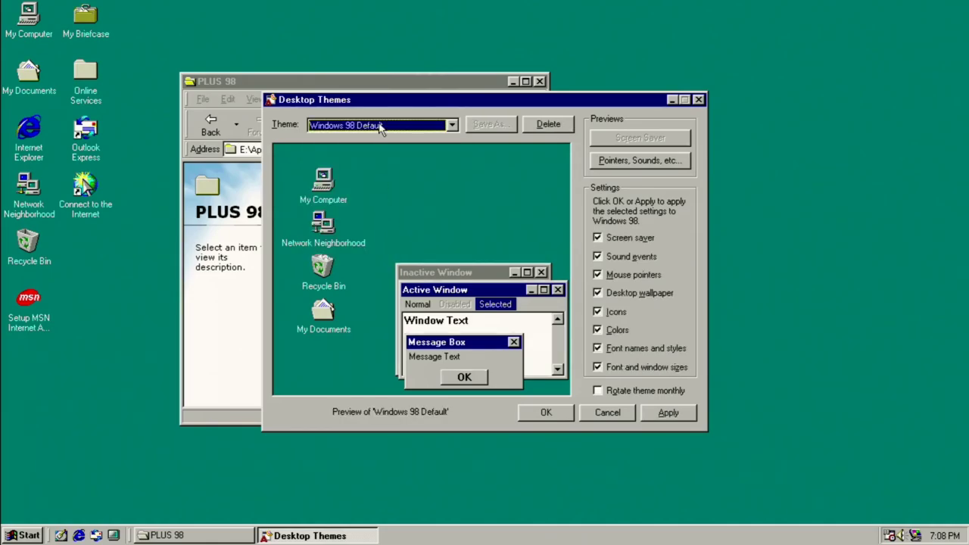
{"action": "left_click", "coordinate": [379, 127]}
{"action": "left_click", "coordinate": [374, 216]}
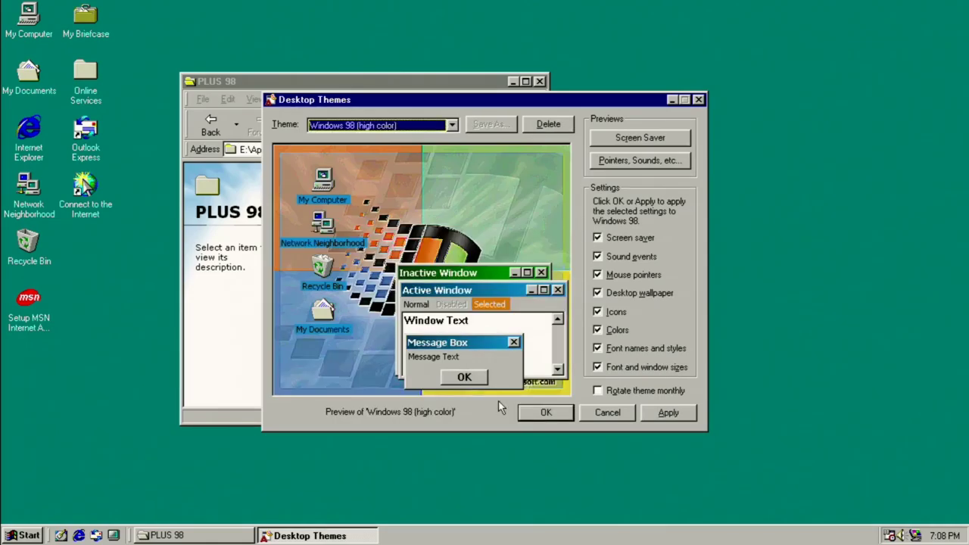
{"action": "left_click", "coordinate": [530, 418]}
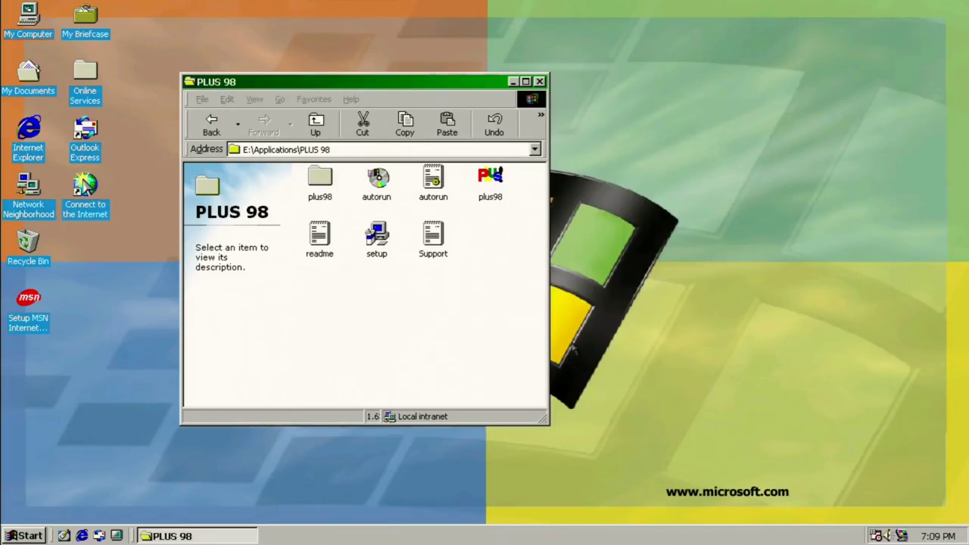
{"action": "right_click", "coordinate": [645, 186]}
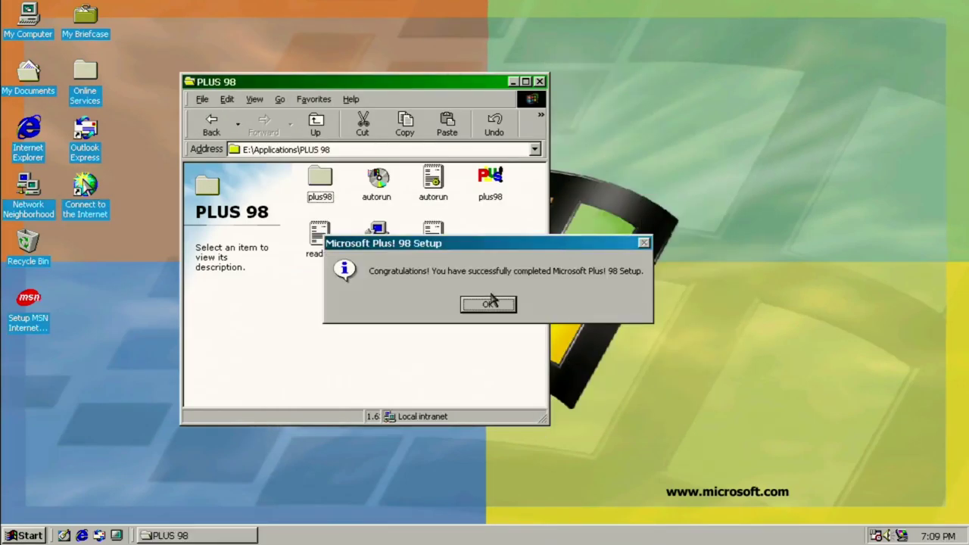
{"action": "left_click", "coordinate": [488, 304]}
Return to E:\Applications, open the After Dark folder and start its setup program.
{"action": "left_click", "coordinate": [226, 133]}
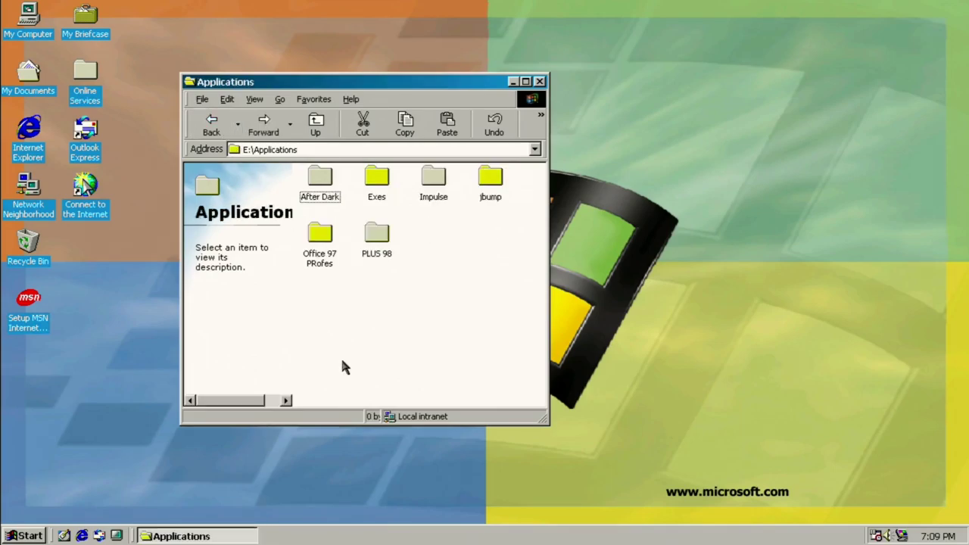
{"action": "double_click", "coordinate": [321, 193]}
{"action": "double_click", "coordinate": [374, 262]}
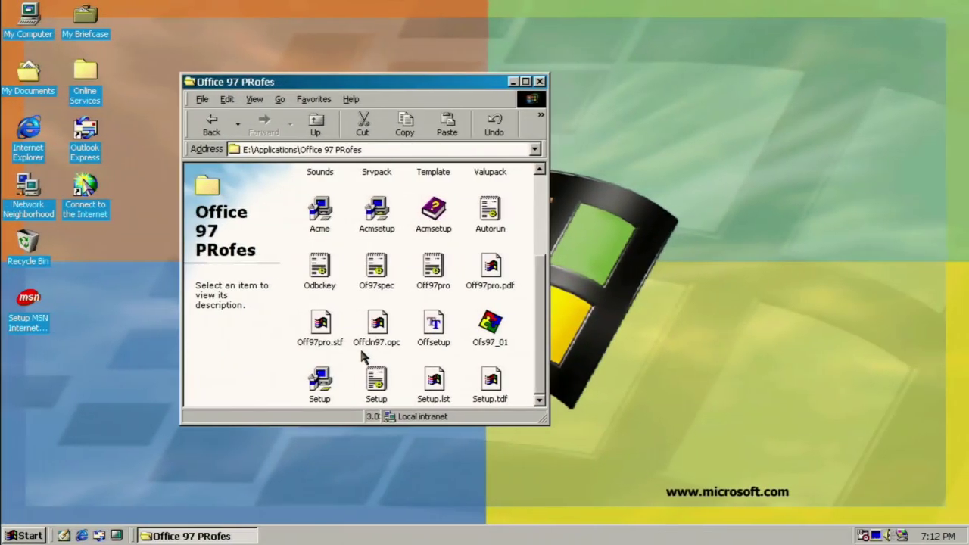
Run Setup from the Office 97 PRofes folder and install Microsoft Office 97 Professional with the prefilled name and organization.
{"action": "double_click", "coordinate": [318, 379]}
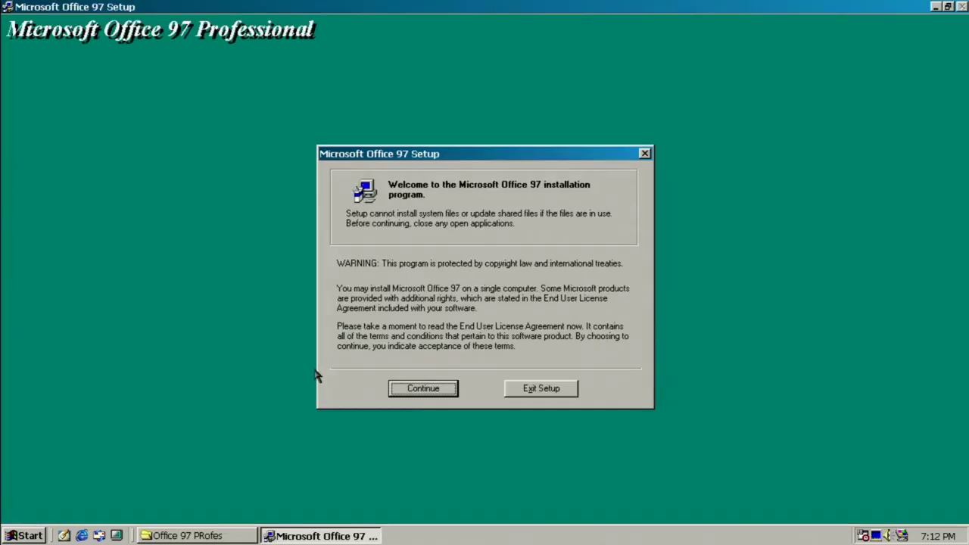
{"action": "left_click", "coordinate": [443, 391]}
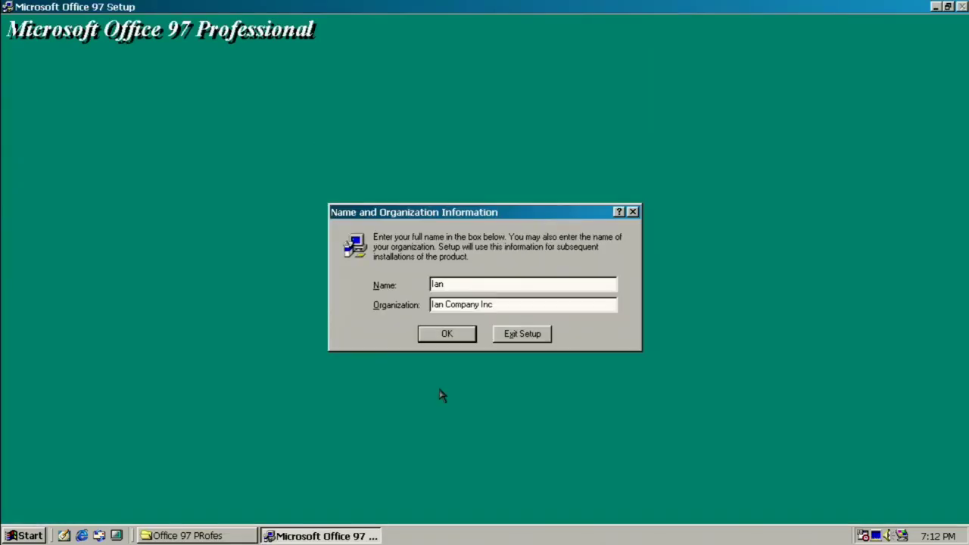
{"action": "left_click", "coordinate": [447, 337]}
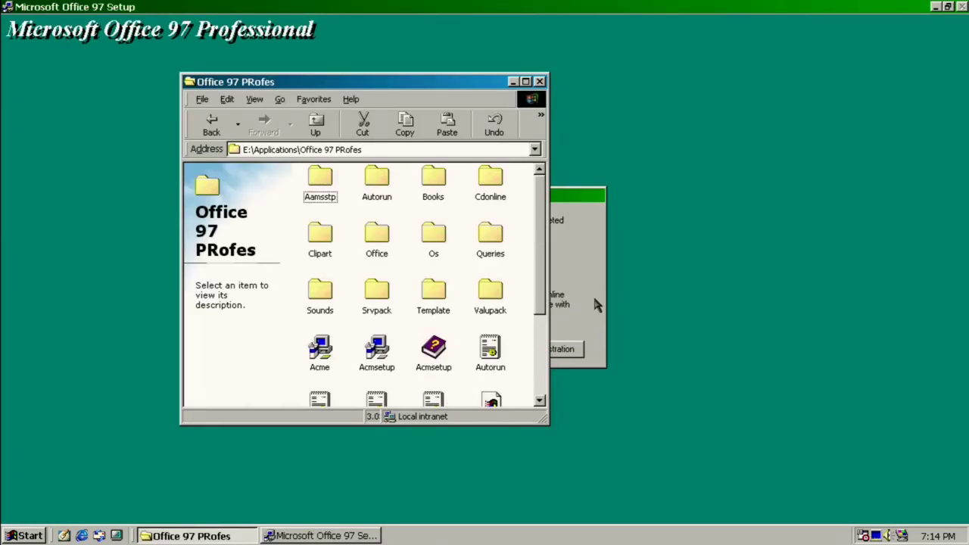
{"action": "left_click", "coordinate": [596, 303]}
{"action": "left_click", "coordinate": [452, 353]}
Minimize the Office 97 folder window, look through the installed programs, and start Microsoft Word, choosing to start using it at the Assistant's welcome.
{"action": "left_click", "coordinate": [513, 81]}
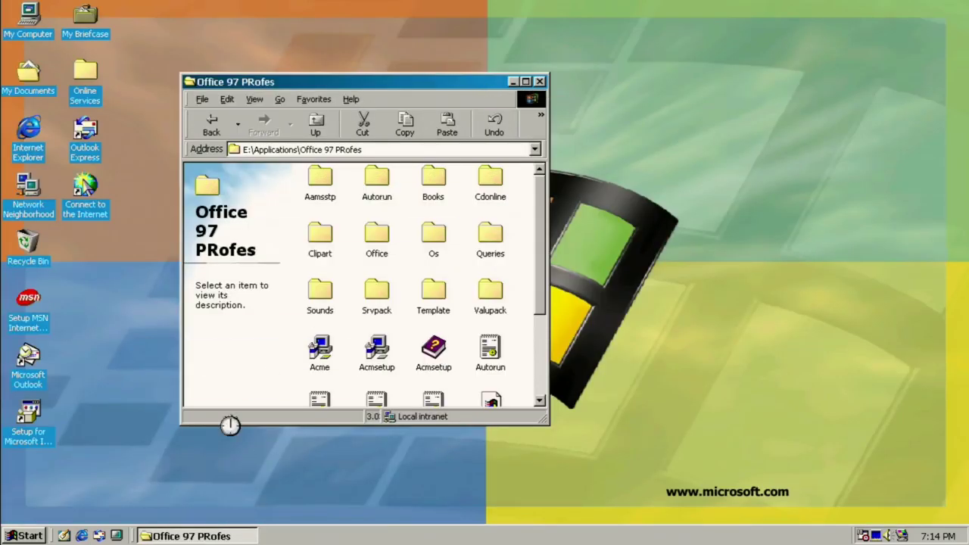
{"action": "left_click", "coordinate": [24, 536]}
{"action": "mouse_move", "coordinate": [60, 321]}
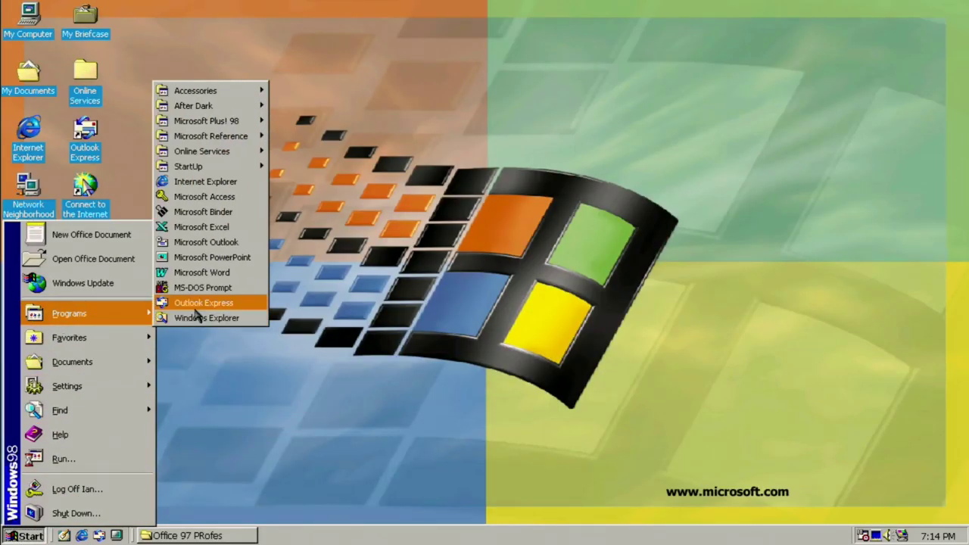
{"action": "mouse_move", "coordinate": [212, 125]}
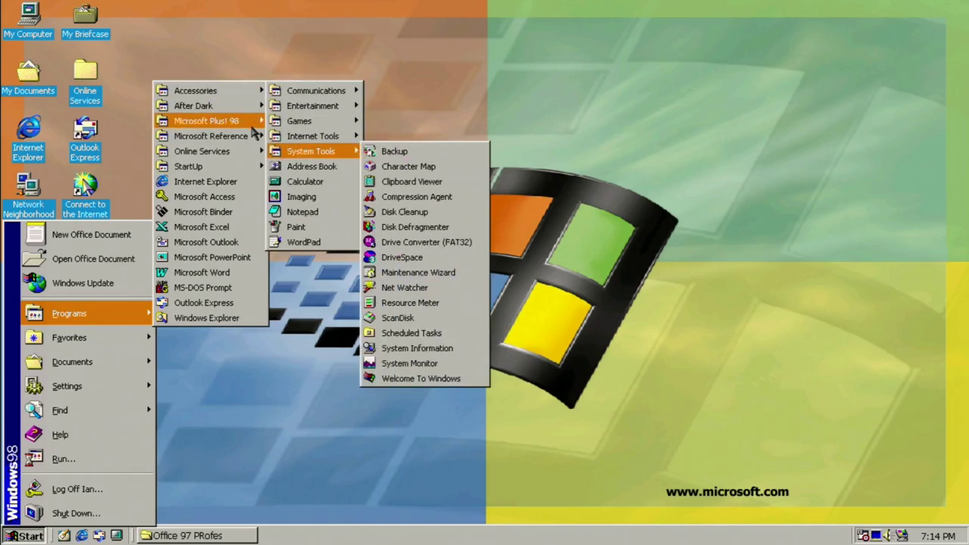
{"action": "mouse_move", "coordinate": [231, 91]}
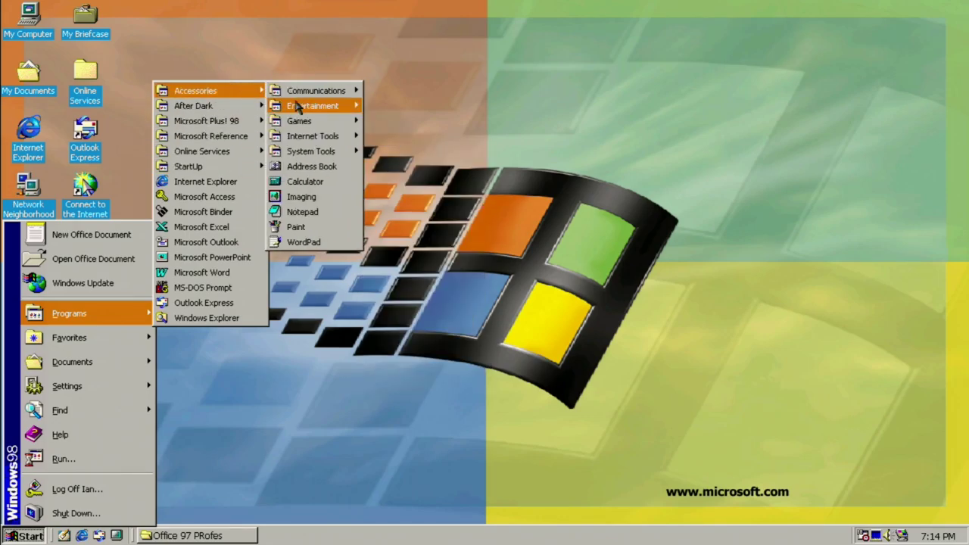
{"action": "left_click", "coordinate": [212, 276]}
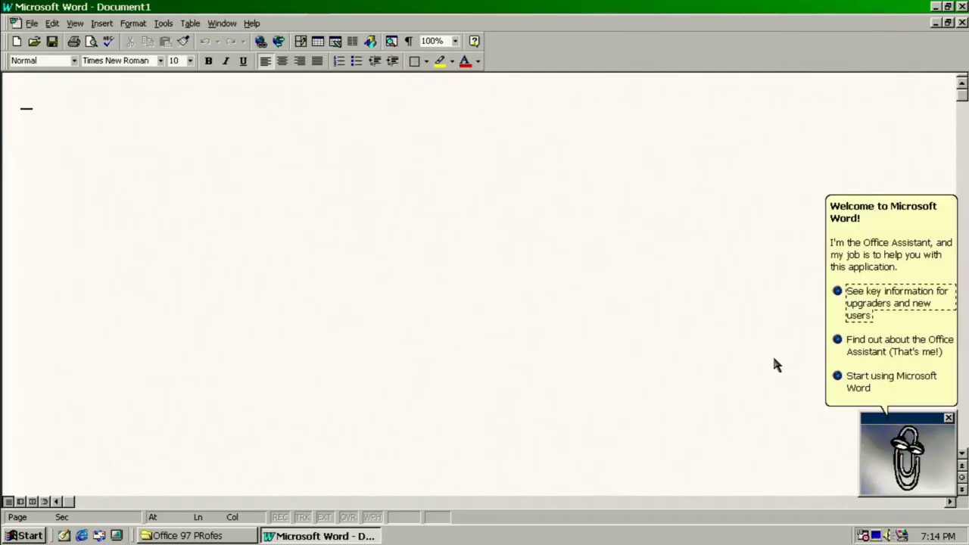
{"action": "left_click", "coordinate": [870, 384]}
{"action": "left_click", "coordinate": [506, 307]}
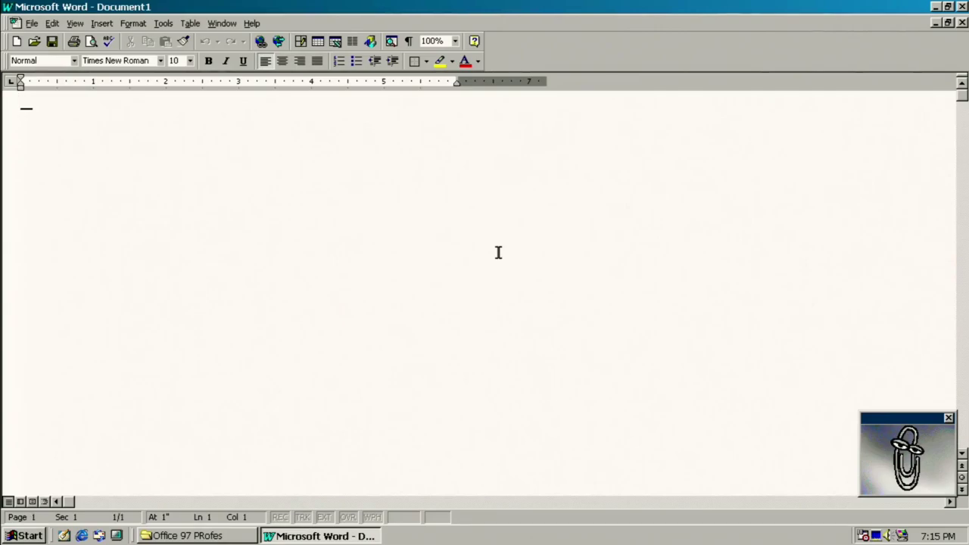
Set the font size to 24 and enter the line "Yay, Microsoft Word." in the blank document.
{"action": "left_click", "coordinate": [190, 60]}
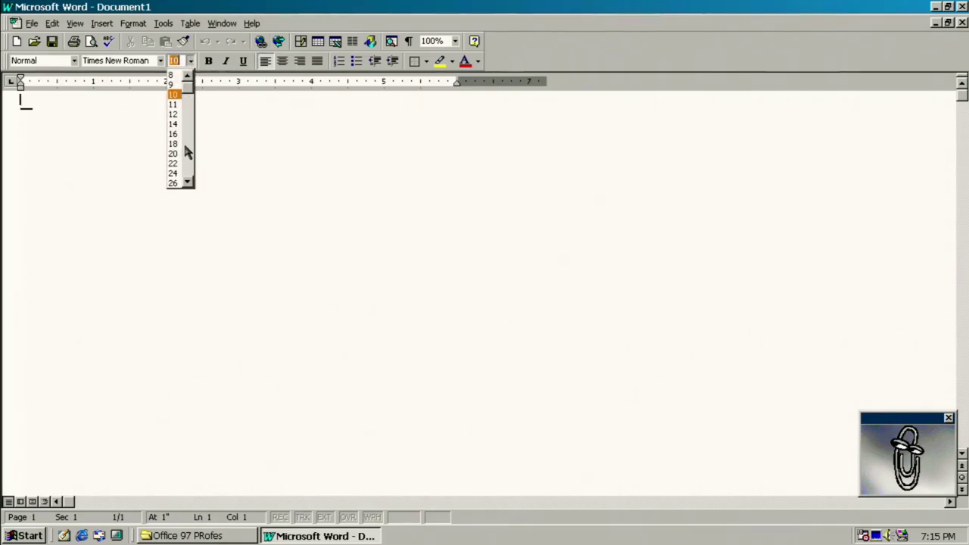
{"action": "left_click", "coordinate": [180, 178]}
{"action": "type", "text": "Yay, "}
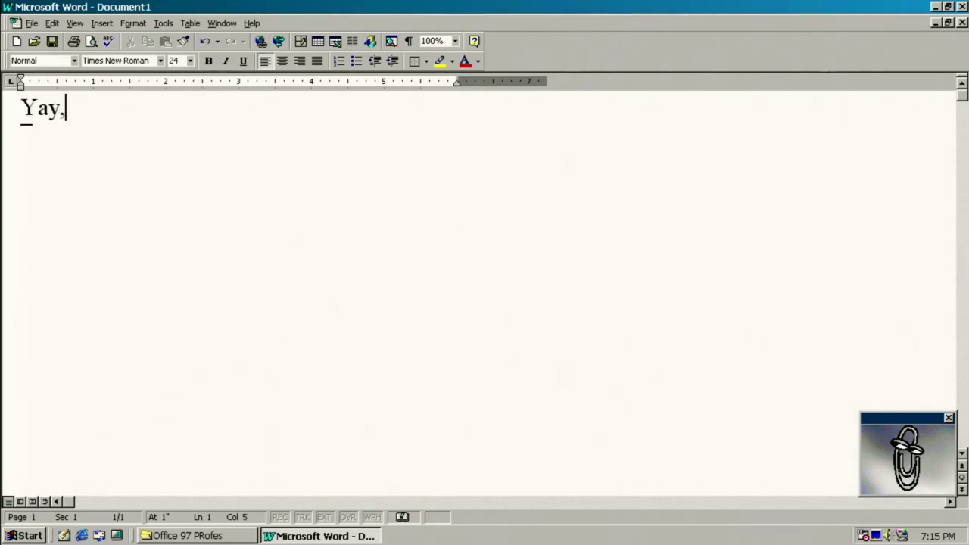
{"action": "type", "text": "Microsoft WOrd"}
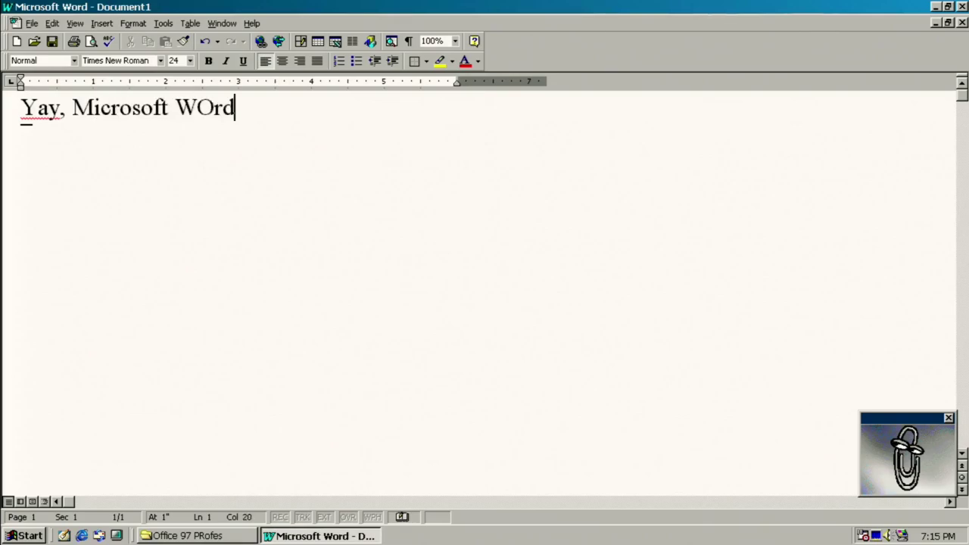
{"action": "key", "text": "BackSpace"}
{"action": "key", "text": "BackSpace"}
{"action": "key", "text": "BackSpace"}
{"action": "type", "text": "ord."}
Replace the document text with a bold "Dear" salutation using the recipient's first name and a comma, followed by a new line.
{"action": "key", "text": "ctrl+a"}
{"action": "key", "text": "Delete"}
{"action": "key", "text": "ctrl+b"}
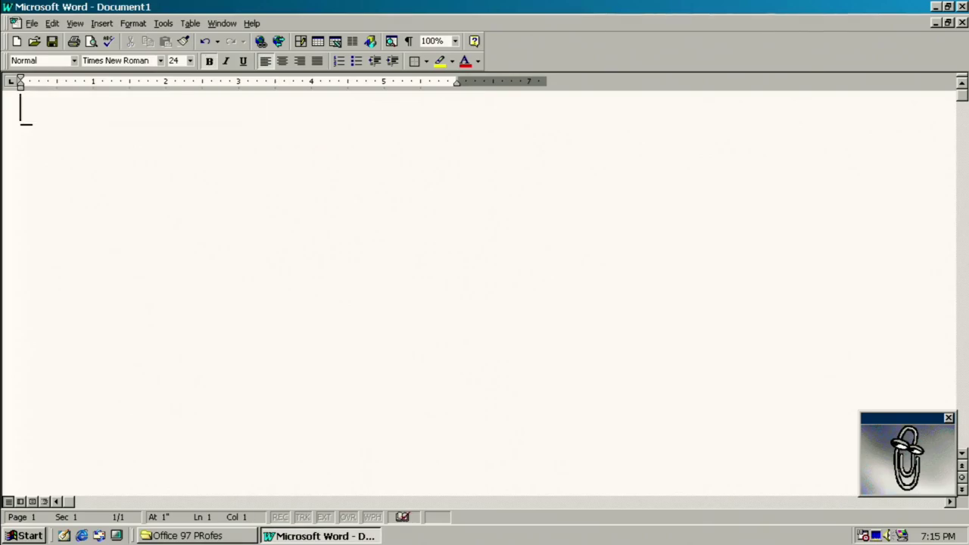
{"action": "type", "text": "Dear Ian."}
{"action": "key", "text": "BackSpace"}
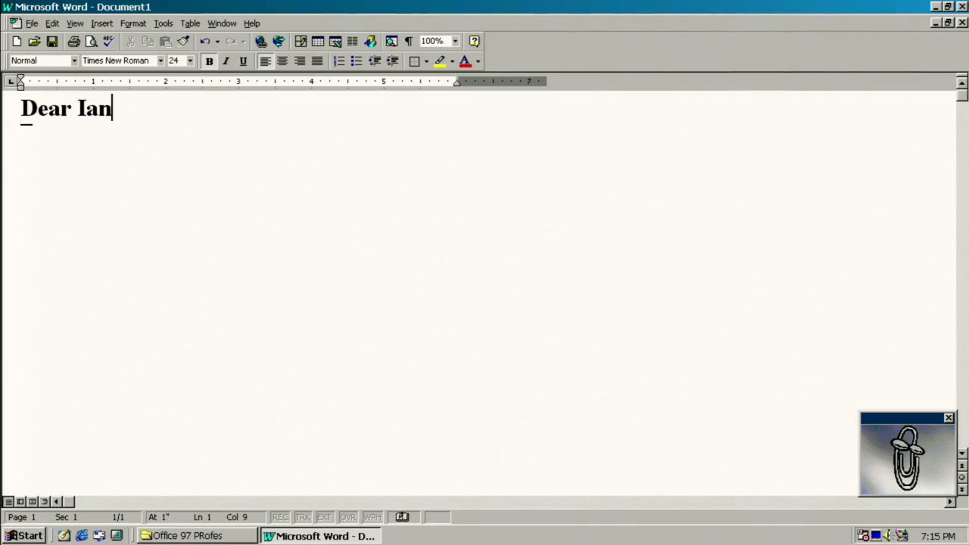
{"action": "type", "text": ","}
{"action": "key", "text": "Return"}
Close Microsoft Word and dismiss the Office Assistant's prompts.
{"action": "left_click", "coordinate": [908, 389]}
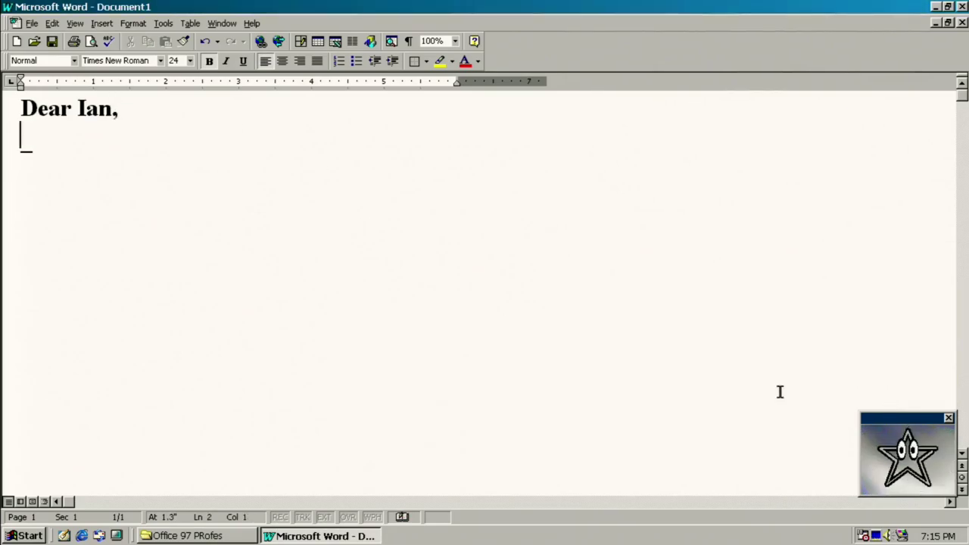
{"action": "left_click", "coordinate": [960, 8]}
{"action": "left_click", "coordinate": [864, 396]}
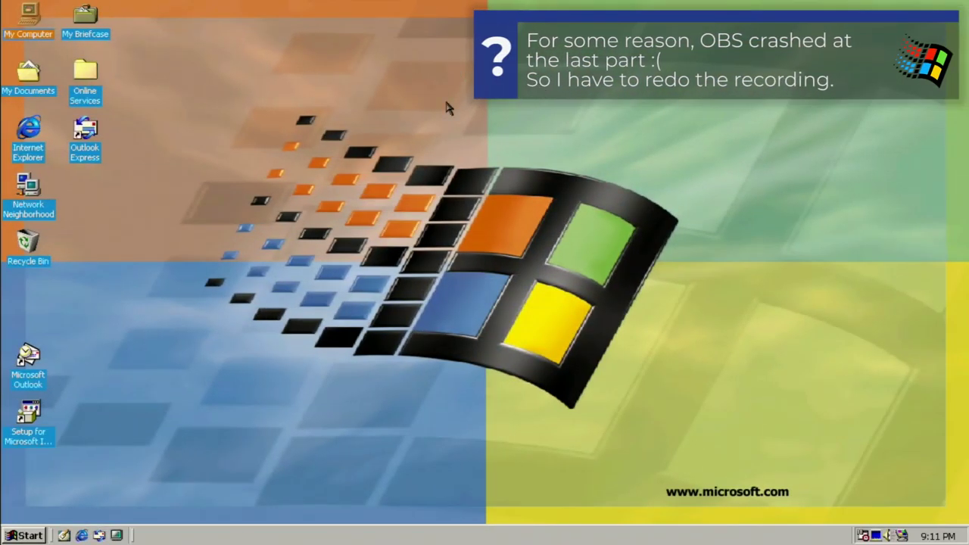
Open the it214v5 folder in Applications\Impulse on the mapped E: drive and launch the tracker program from it.
{"action": "double_click", "coordinate": [28, 15]}
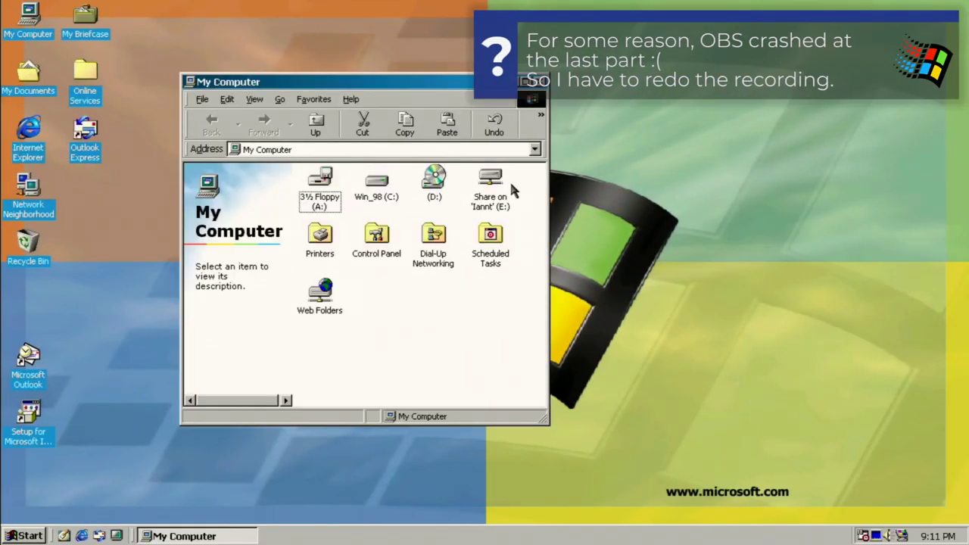
{"action": "double_click", "coordinate": [488, 182]}
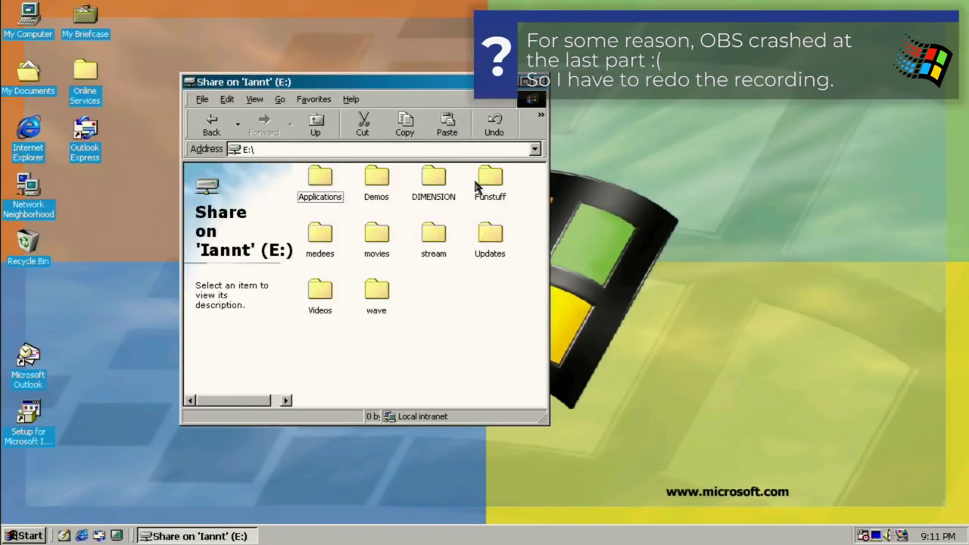
{"action": "double_click", "coordinate": [322, 182]}
{"action": "double_click", "coordinate": [433, 182]}
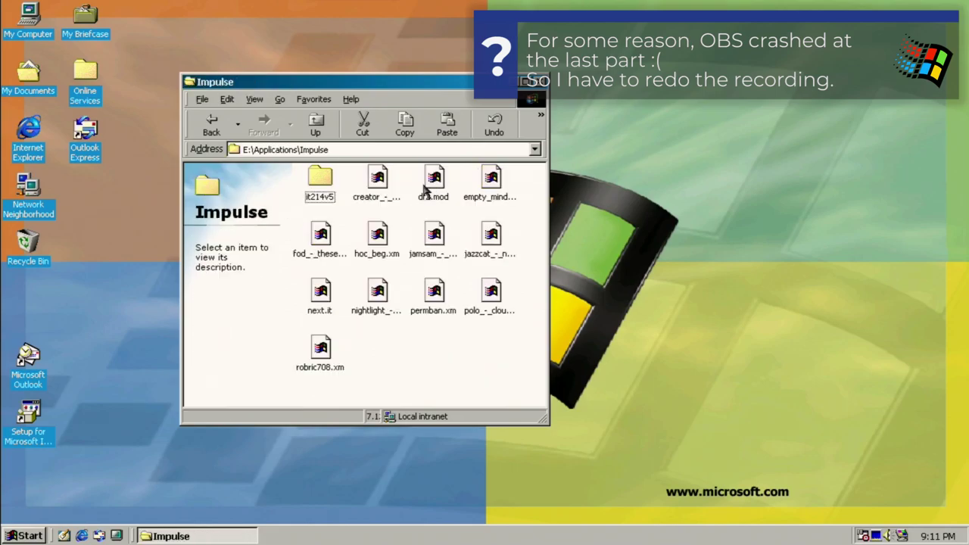
{"action": "double_click", "coordinate": [320, 186]}
{"action": "double_click", "coordinate": [428, 303]}
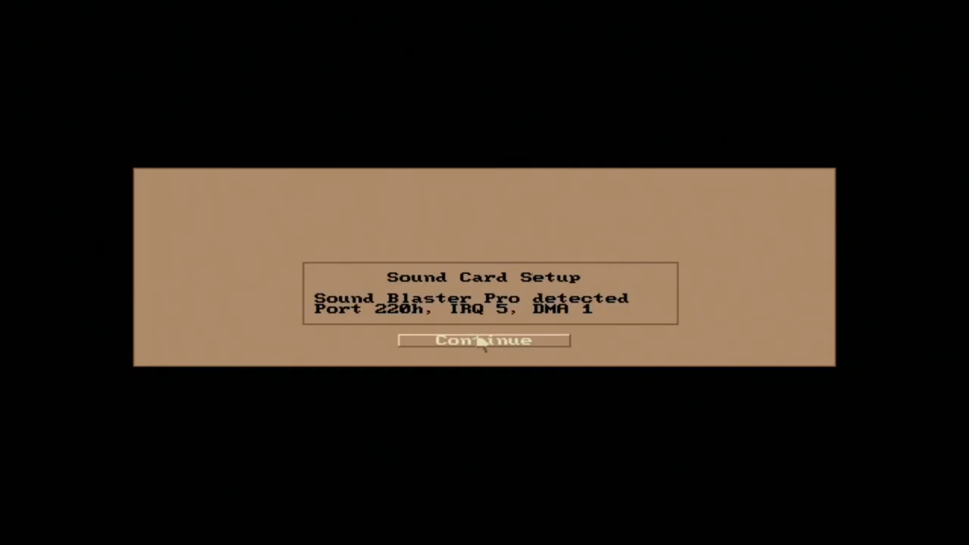
Accept the detected Sound Blaster Pro setup, then load the module "saturn" (JAMSAM~1.MOD) from the parent Impulse folder and play it.
{"action": "left_click", "coordinate": [482, 342]}
{"action": "double_click", "coordinate": [581, 216]}
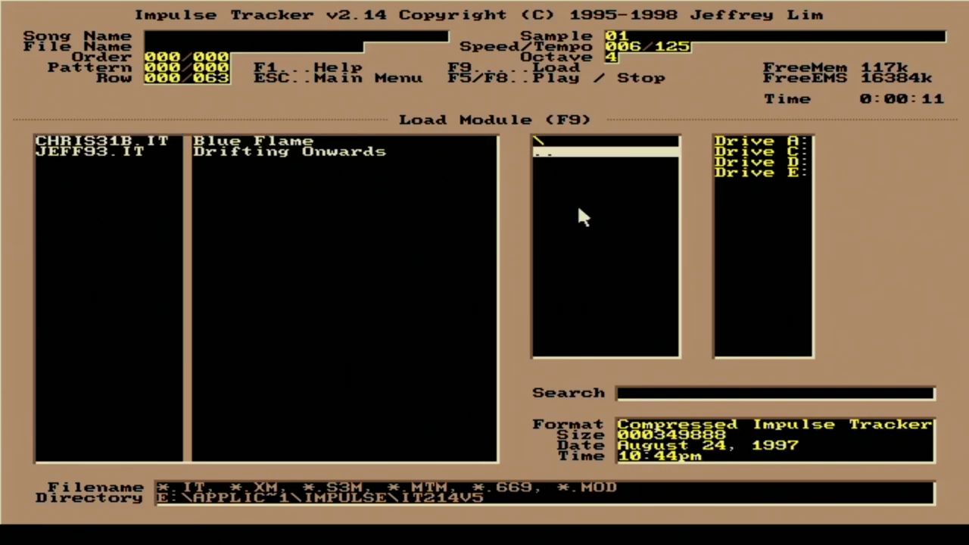
{"action": "key", "text": "Down"}
{"action": "key", "text": "Down"}
{"action": "key", "text": "Down"}
{"action": "key", "text": "Down"}
{"action": "key", "text": "Down"}
{"action": "key", "text": "Return"}
{"action": "key", "text": "F5"}
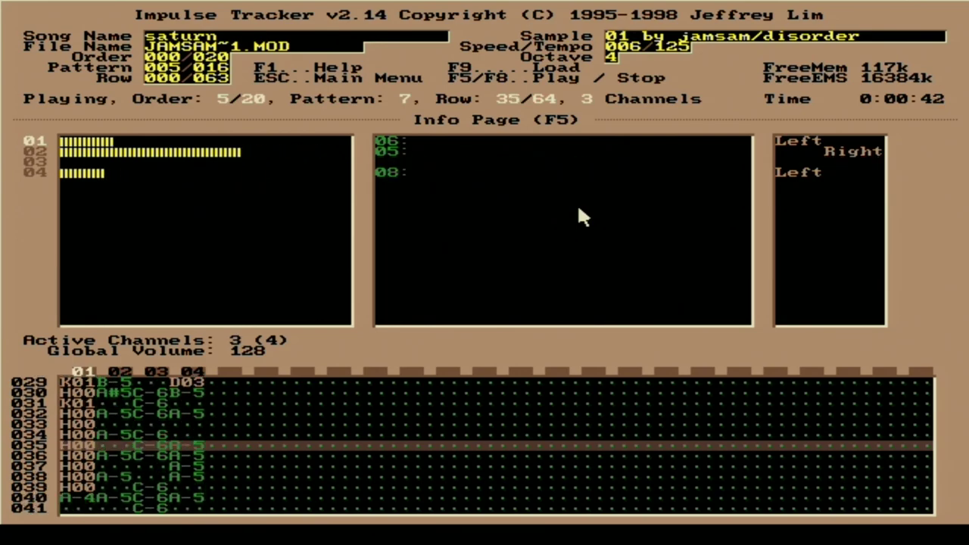
Load the module "No Chemtrails Today" (JAZZCA~1.XM) and start playing it.
{"action": "key", "text": "F9"}
{"action": "key", "text": "Down"}
{"action": "key", "text": "Return"}
{"action": "key", "text": "F5"}
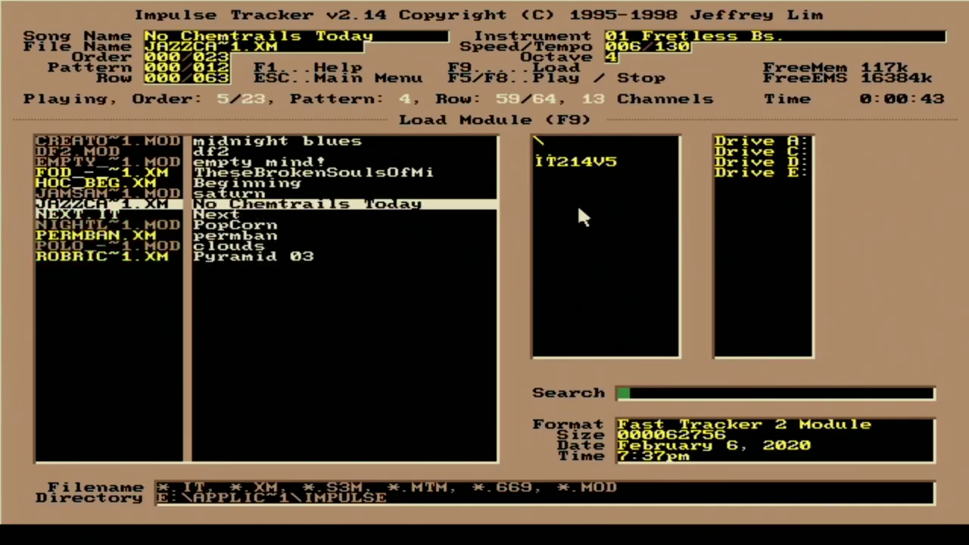
Load the Fast Tracker 2 module "TheseBrokenSoulsOfMi" from the Impulse folder and start playing it.
{"action": "key", "text": "Up"}
{"action": "key", "text": "Up"}
{"action": "key", "text": "Up"}
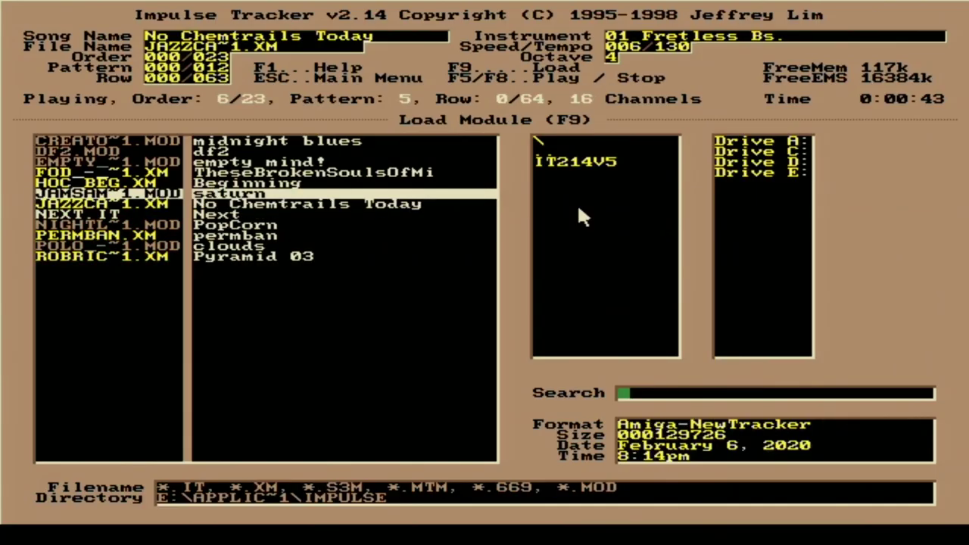
{"action": "key", "text": "Return"}
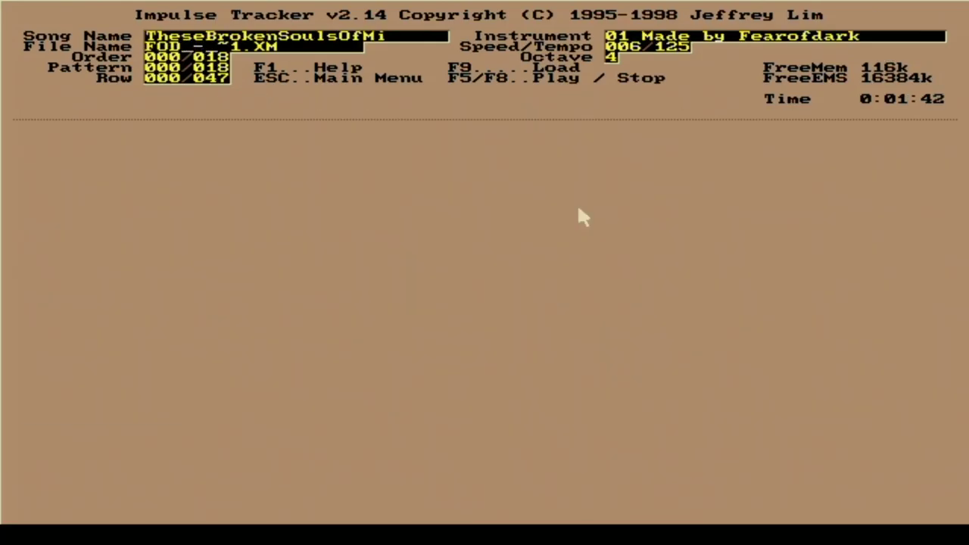
{"action": "key", "text": "F5"}
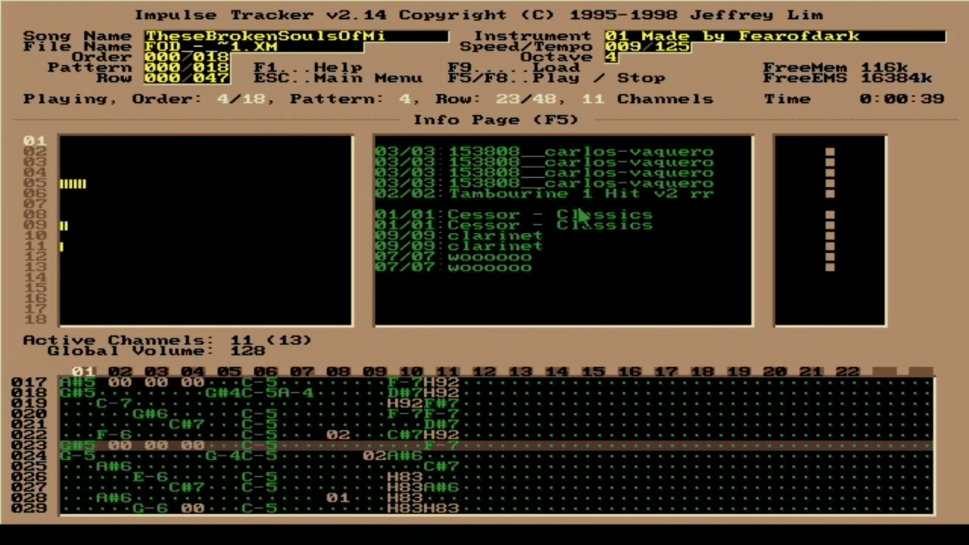
Load the module "PopCorn" (NIGHTL~1.MOD) from the module list and start playing it.
{"action": "key", "text": "F9"}
{"action": "key", "text": "Down"}
{"action": "key", "text": "Down"}
{"action": "key", "text": "Down"}
{"action": "key", "text": "Down"}
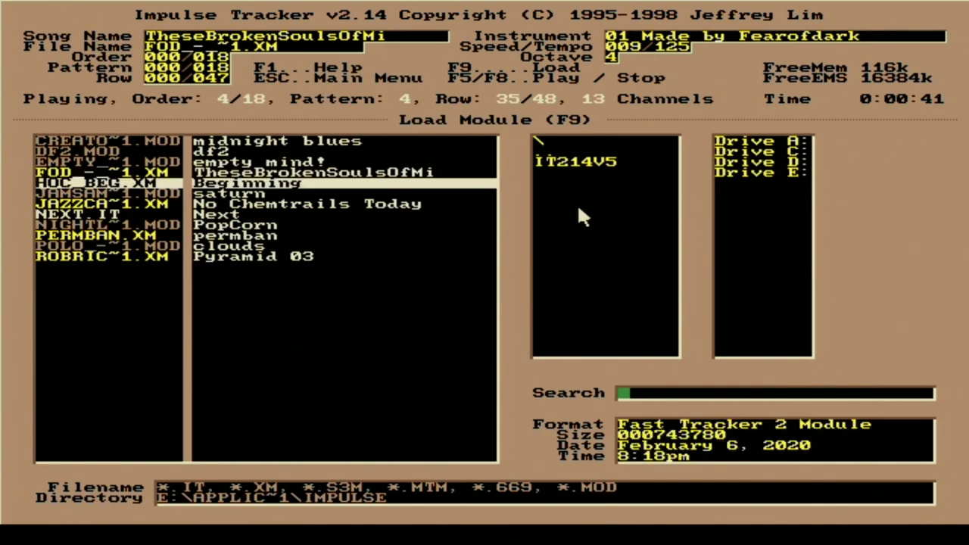
{"action": "key", "text": "Down"}
{"action": "key", "text": "Down"}
{"action": "key", "text": "Up"}
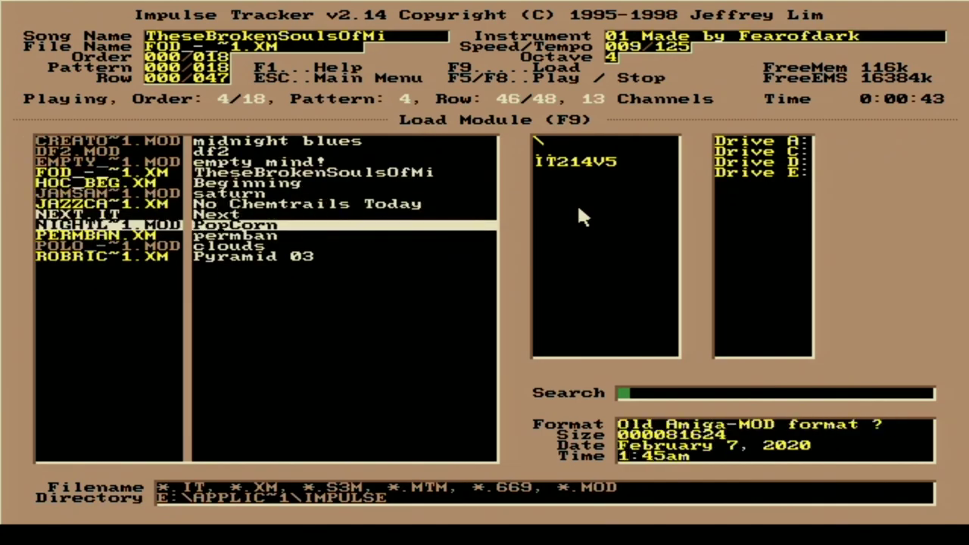
{"action": "key", "text": "Return"}
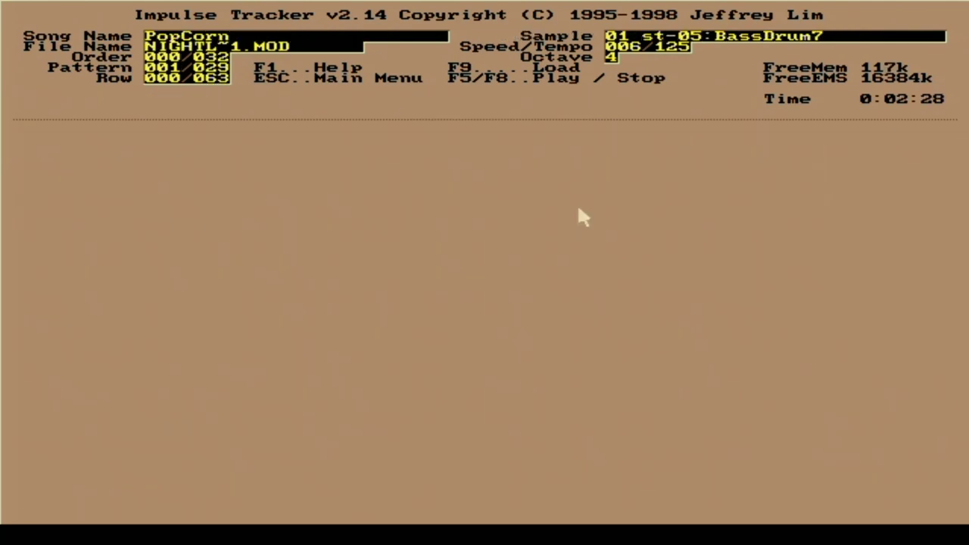
{"action": "key", "text": "F5"}
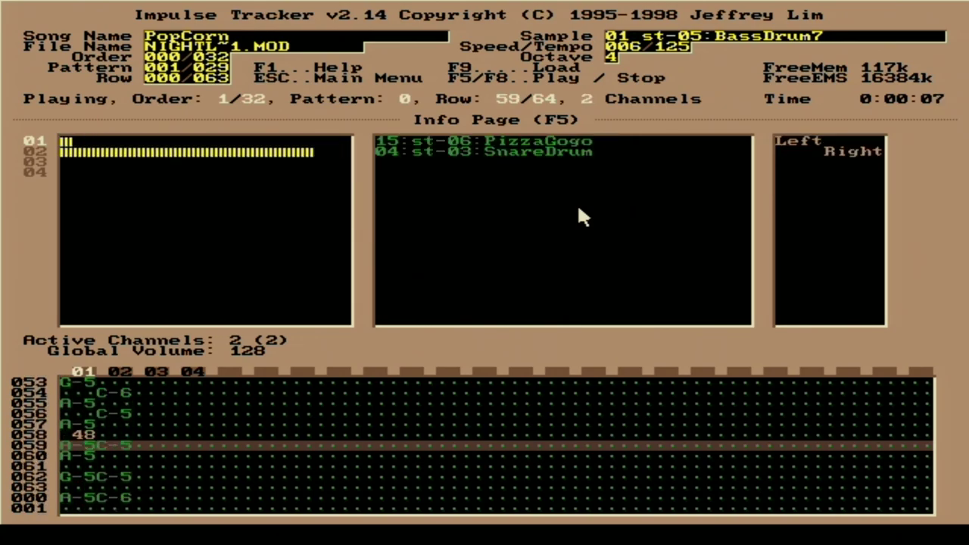
Load the module "empty mind!" (EMPTY_~1.MOD) from the module list and play it.
{"action": "key", "text": "F9"}
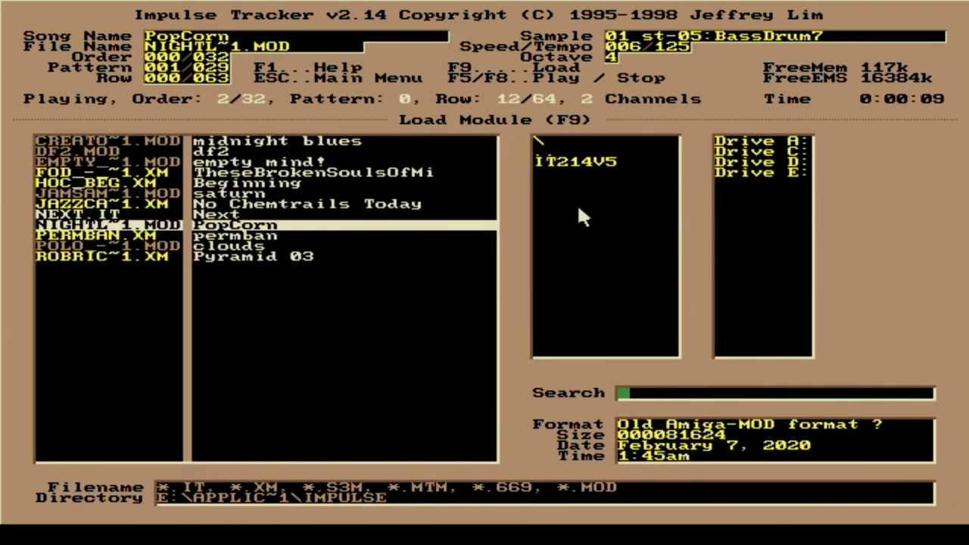
{"action": "key", "text": "Up"}
{"action": "key", "text": "Up"}
{"action": "key", "text": "Up"}
{"action": "key", "text": "Up"}
{"action": "key", "text": "Up"}
{"action": "key", "text": "Up"}
{"action": "key", "text": "Up"}
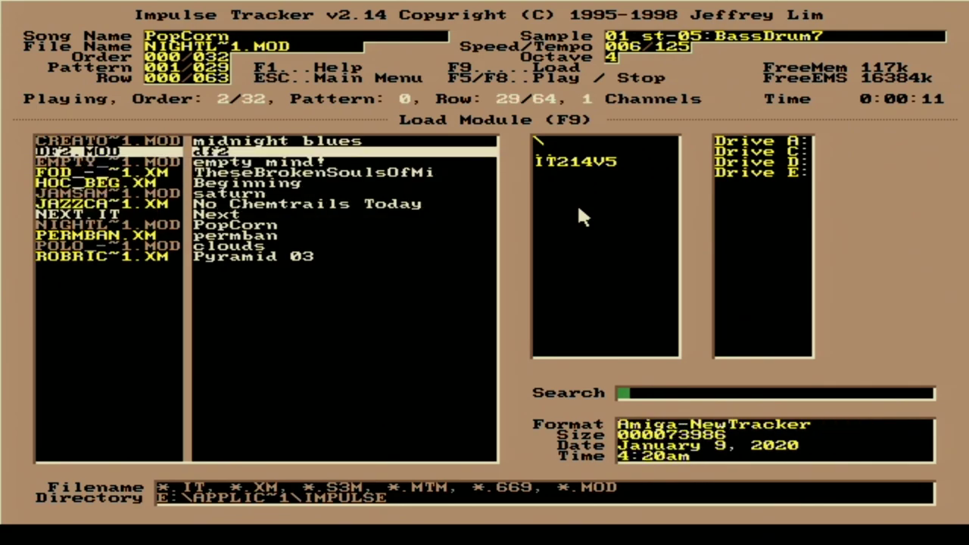
{"action": "key", "text": "Down"}
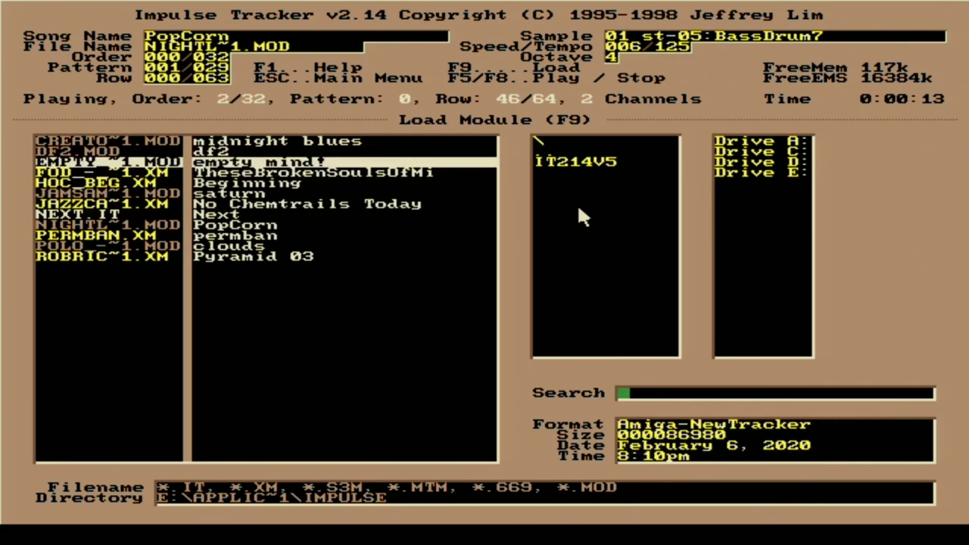
{"action": "key", "text": "Return"}
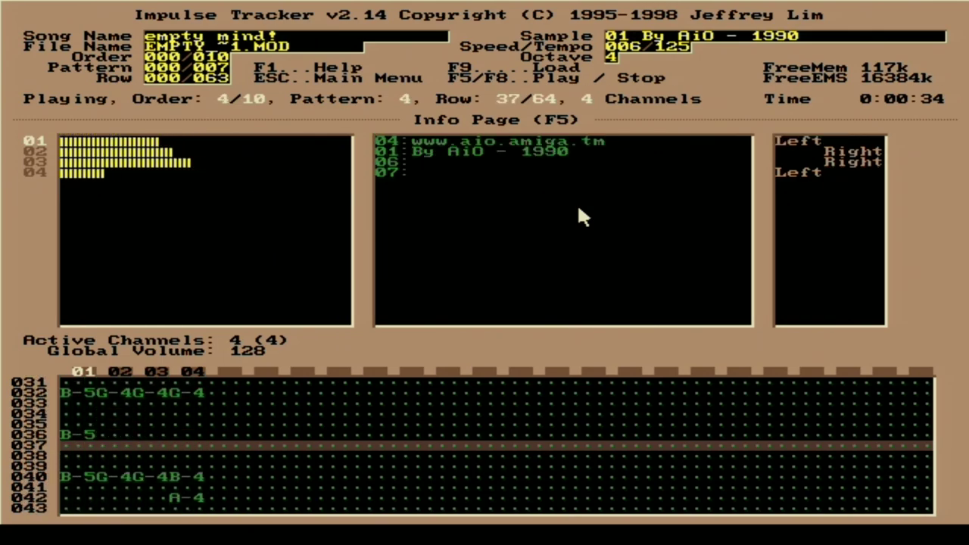
Load the module "clouds" from the Impulse folder's module list and start playing it.
{"action": "key", "text": "F9"}
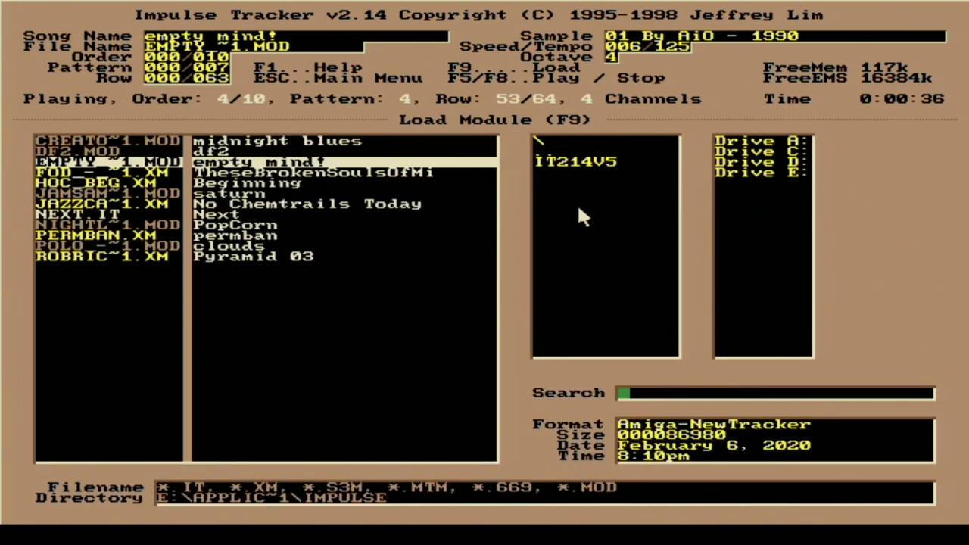
{"action": "key", "text": "Down"}
{"action": "key", "text": "Down"}
{"action": "key", "text": "Down"}
{"action": "key", "text": "Down"}
{"action": "key", "text": "Up"}
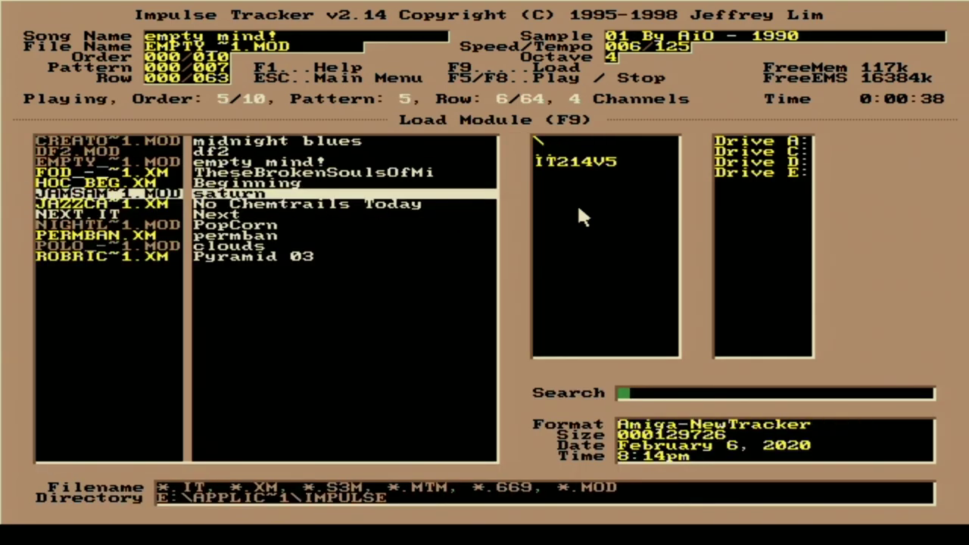
{"action": "key", "text": "Down"}
{"action": "key", "text": "Down"}
{"action": "key", "text": "Down"}
{"action": "key", "text": "Down"}
{"action": "key", "text": "Down"}
{"action": "key", "text": "Return"}
{"action": "key", "text": "F5"}
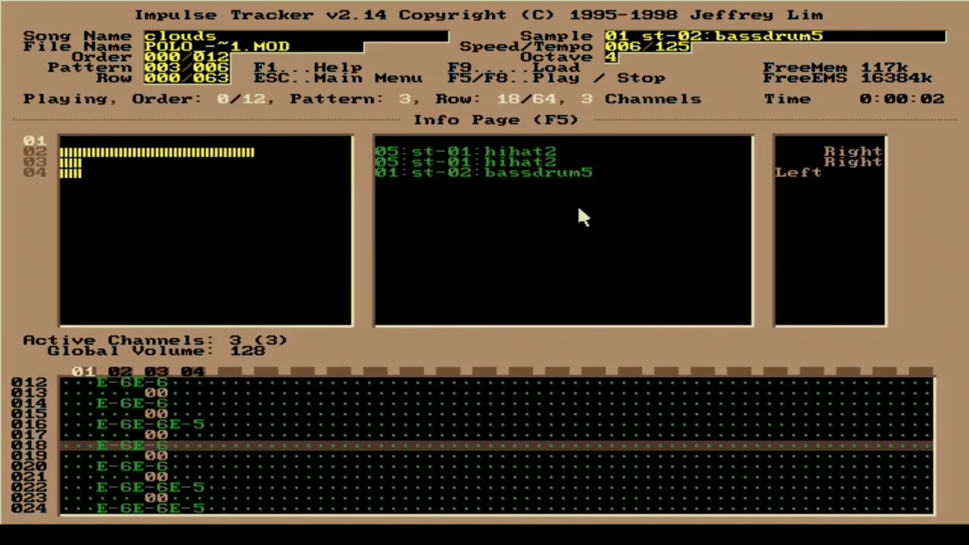
Load the module "Beginning" (HOC_BEG.XM) from the module list and start playing it.
{"action": "key", "text": "F9"}
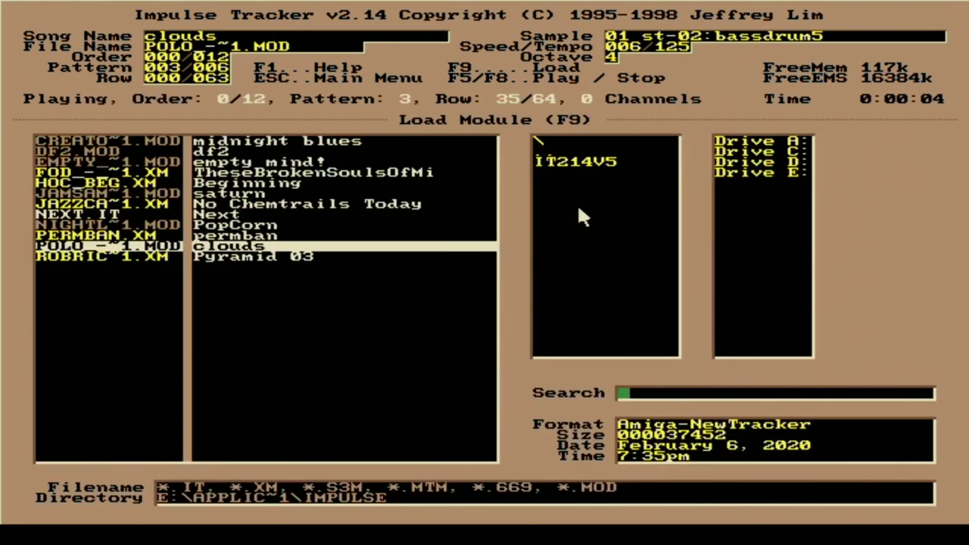
{"action": "key", "text": "Up"}
{"action": "key", "text": "Up"}
{"action": "key", "text": "Up"}
{"action": "key", "text": "Up"}
{"action": "key", "text": "Up"}
{"action": "key", "text": "Up"}
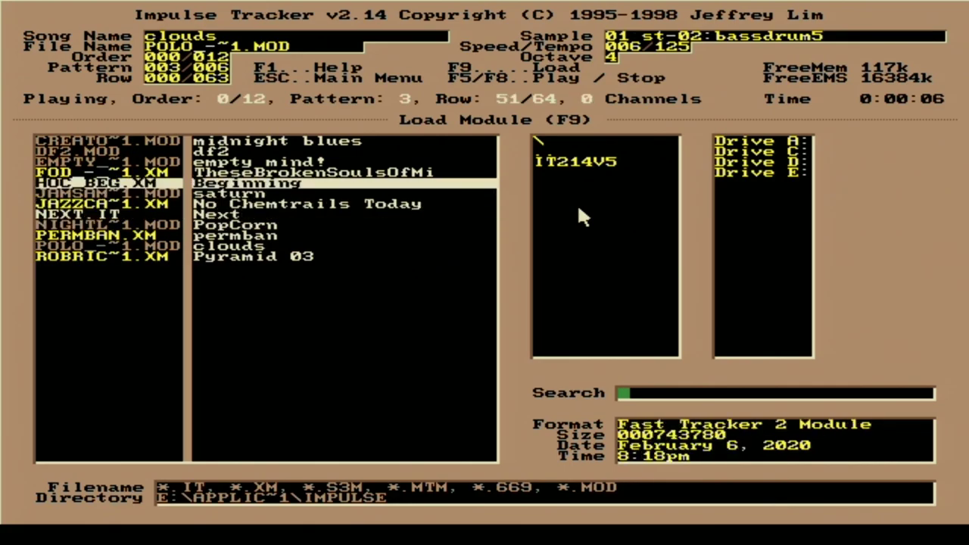
{"action": "key", "text": "F5"}
{"action": "key", "text": "F9"}
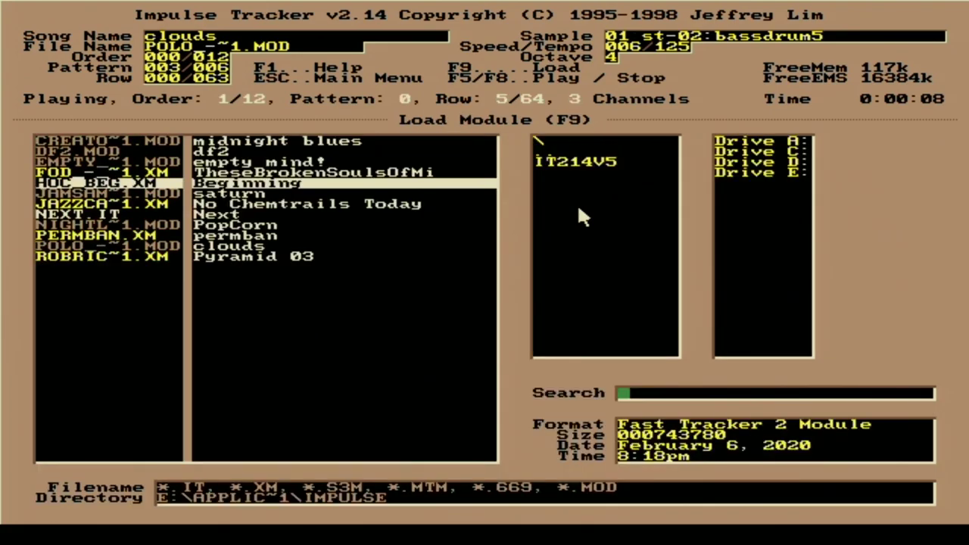
{"action": "key", "text": "Return"}
{"action": "key", "text": "F5"}
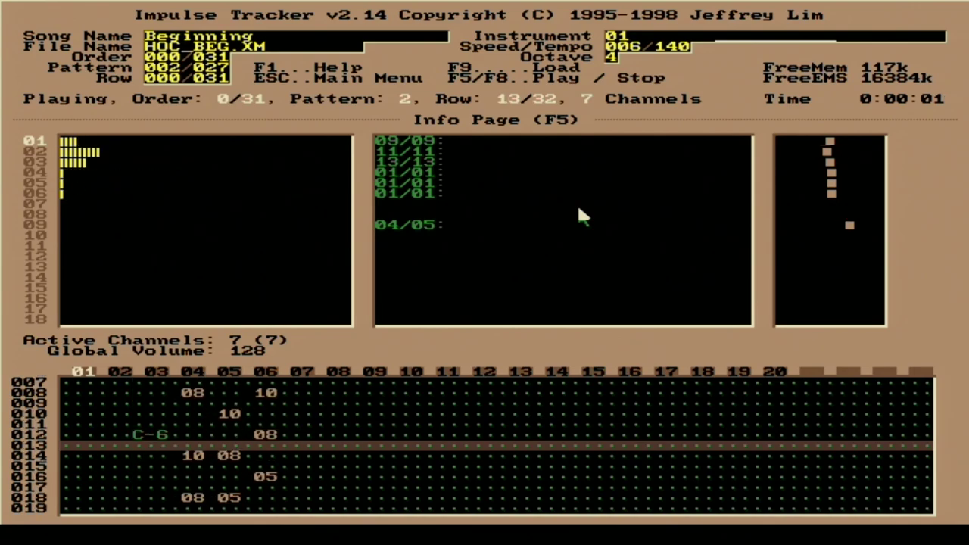
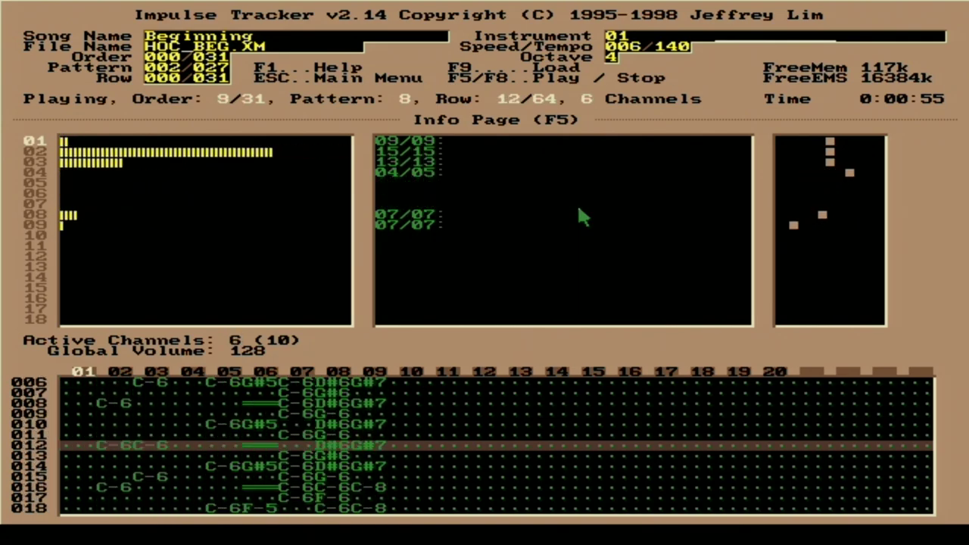
Return to the Info Page without loading another module and step through the first channels of the playing song.
{"action": "key", "text": "F9"}
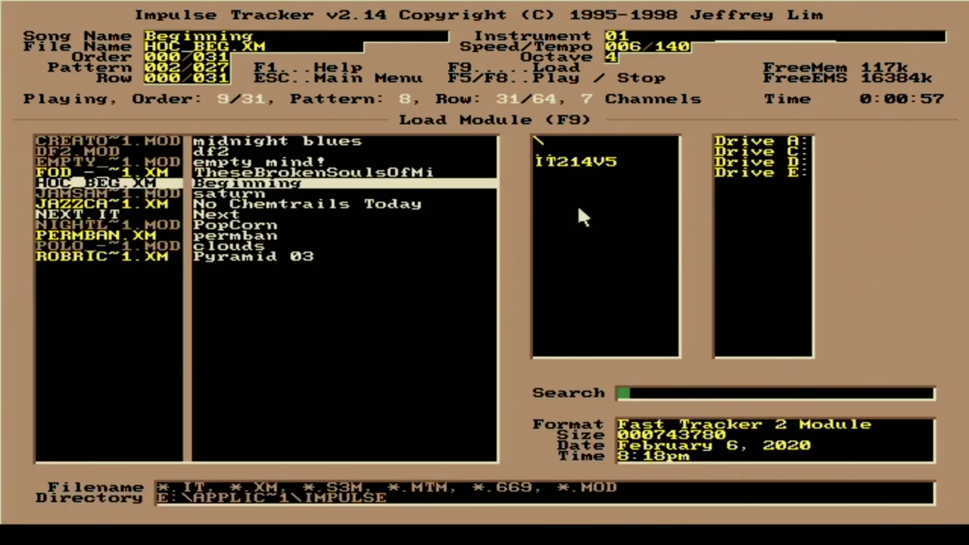
{"action": "key", "text": "Escape"}
{"action": "key", "text": "Escape"}
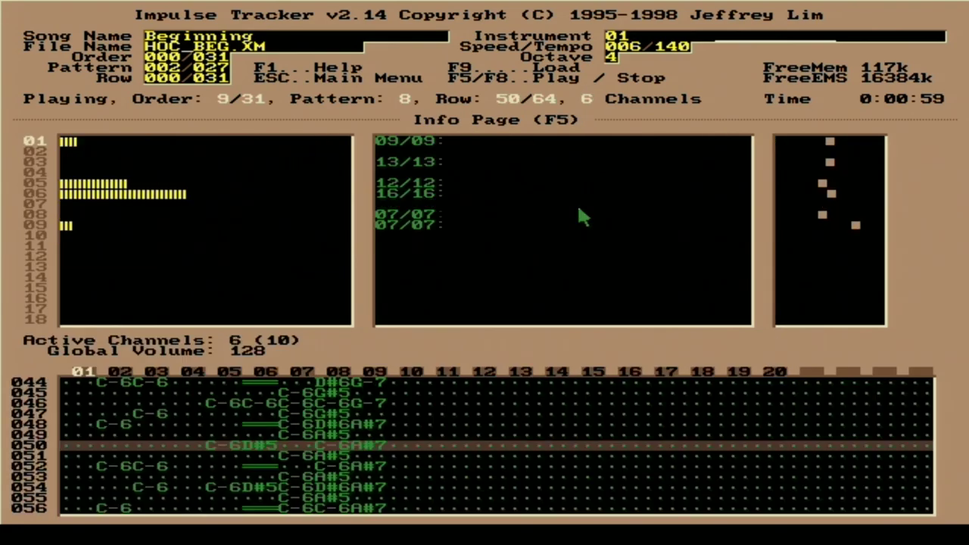
{"action": "key", "text": "F5"}
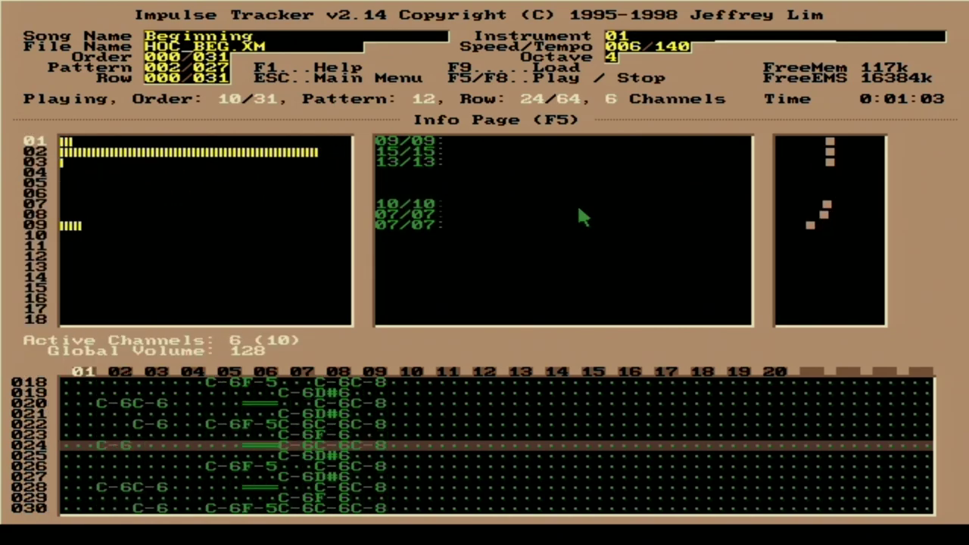
{"action": "key", "text": "Down"}
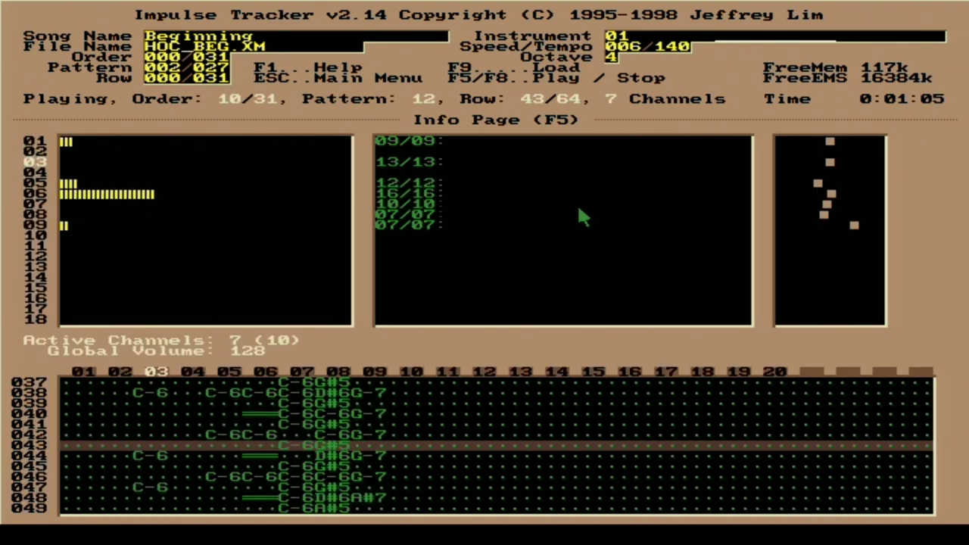
{"action": "key", "text": "Down"}
{"action": "key", "text": "Down"}
{"action": "key", "text": "s"}
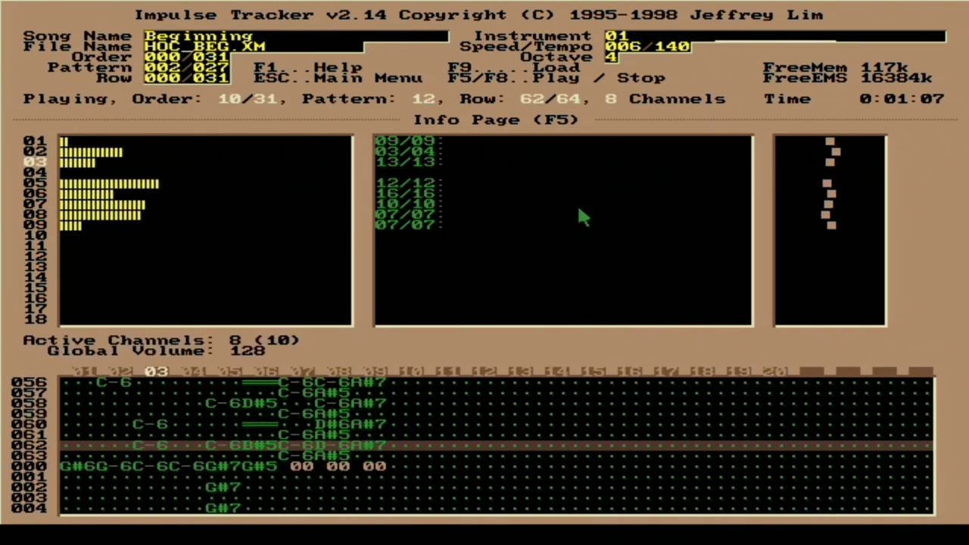
{"action": "key", "text": "s"}
{"action": "key", "text": "Up"}
{"action": "key", "text": "Up"}
{"action": "key", "text": "Up"}
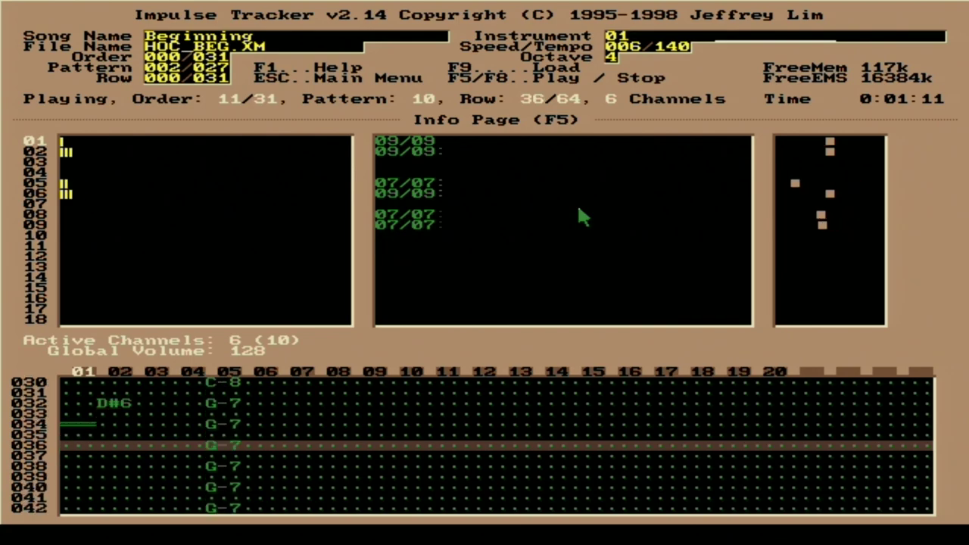
With channel 02 selected, step the song's playback position back and lower the octave to 3.
{"action": "key", "text": "Down"}
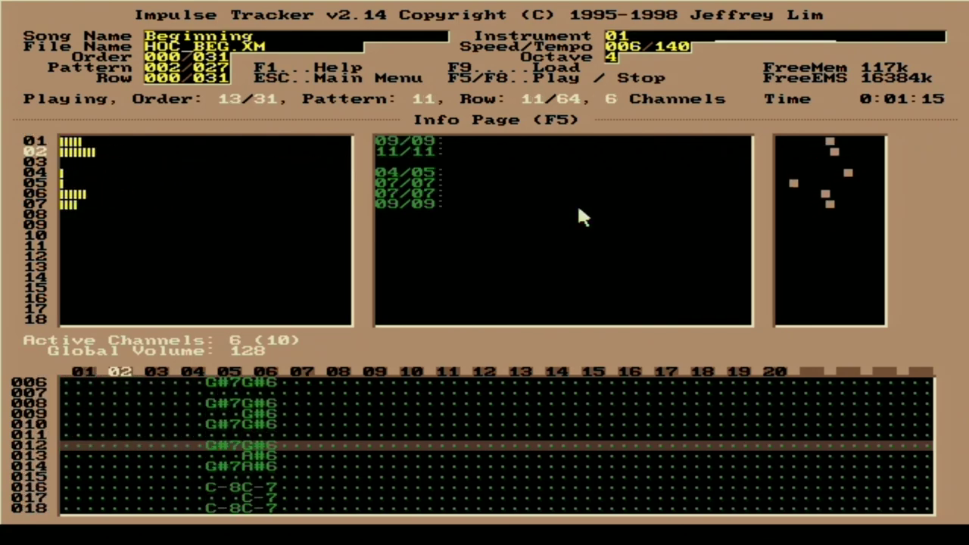
{"action": "key", "text": "KP_Subtract"}
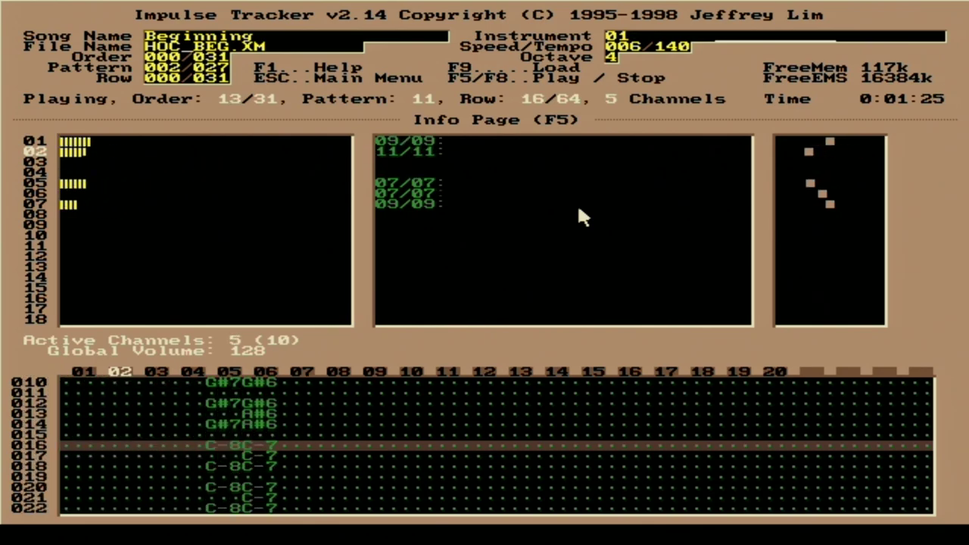
{"action": "key", "text": "KP_Divide"}
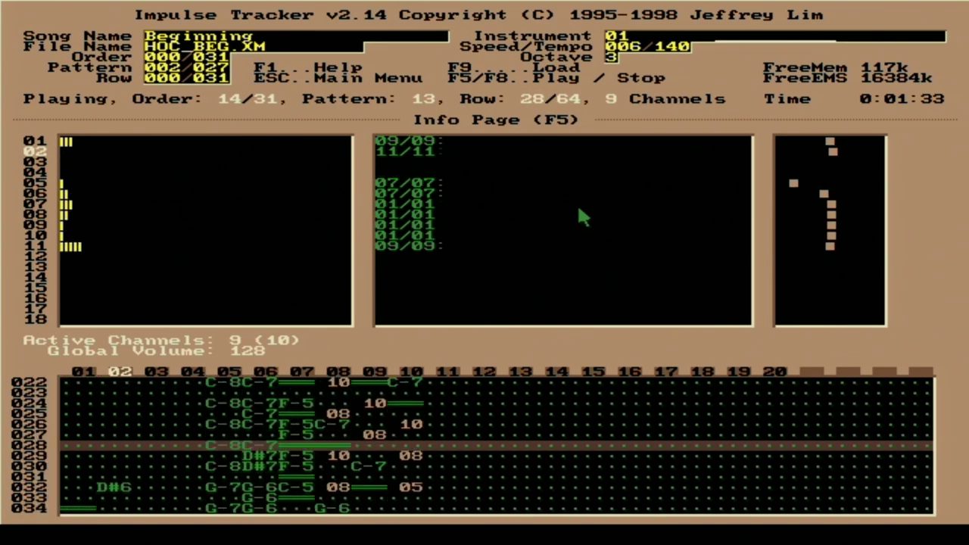
Exit Impulse Tracker and go back from the it214v5 folder to the E:\Applications folder.
{"action": "key", "text": "ctrl+q"}
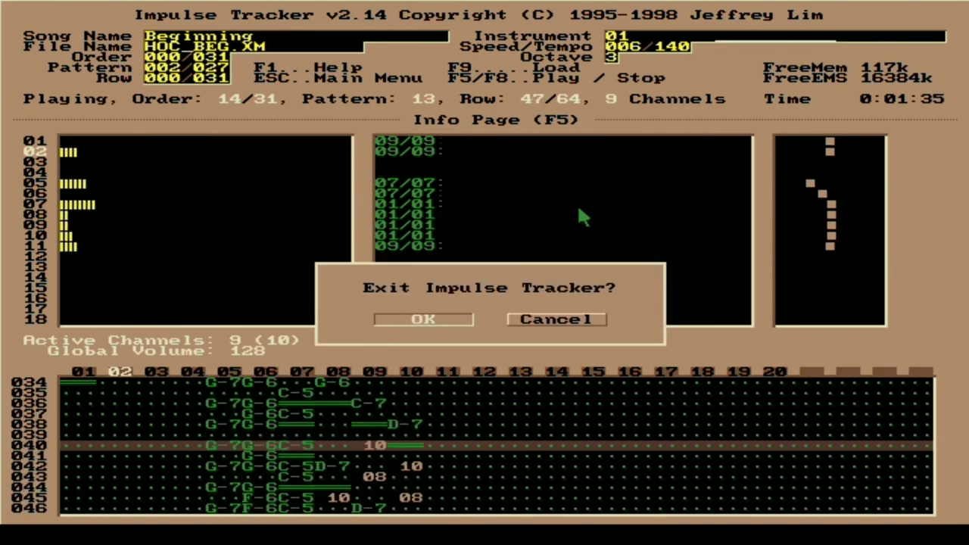
{"action": "key", "text": "Return"}
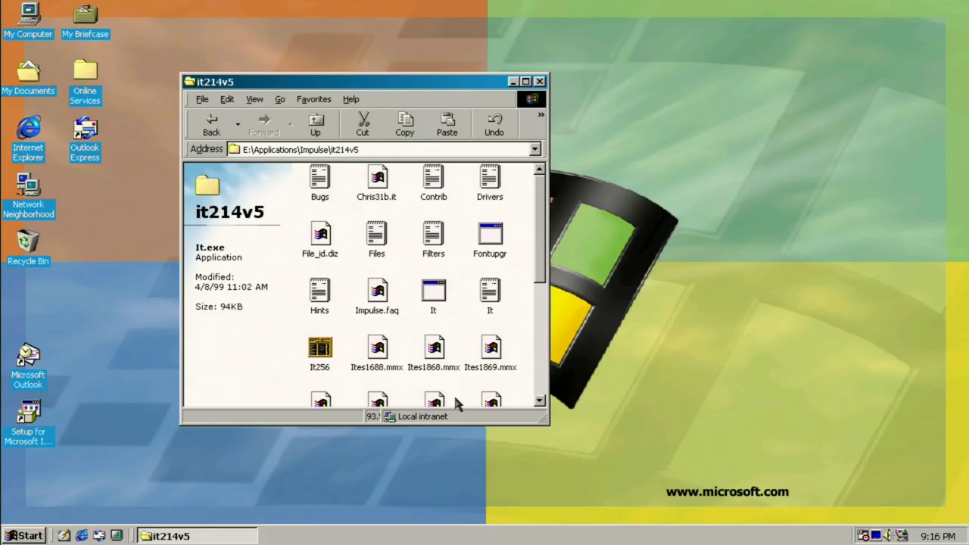
{"action": "left_click", "coordinate": [216, 130]}
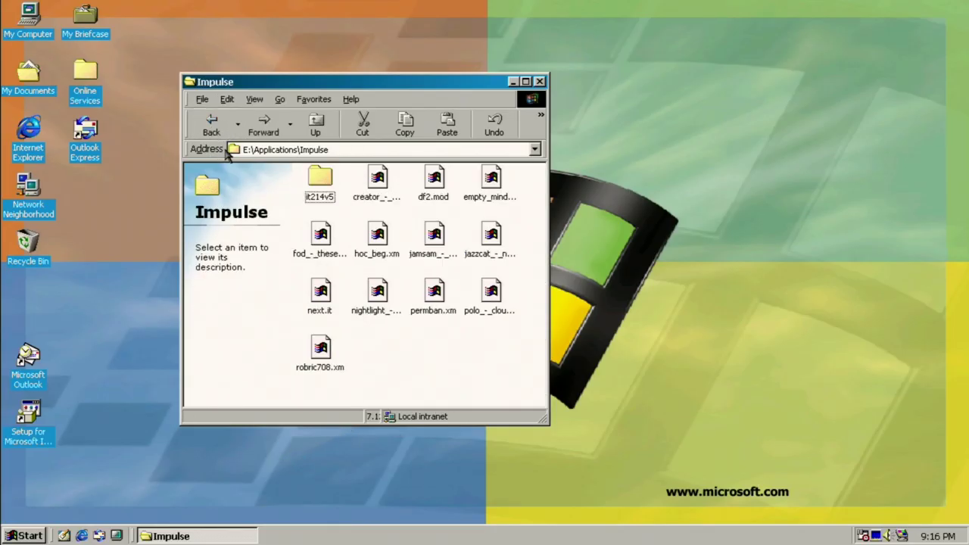
{"action": "left_click", "coordinate": [215, 130]}
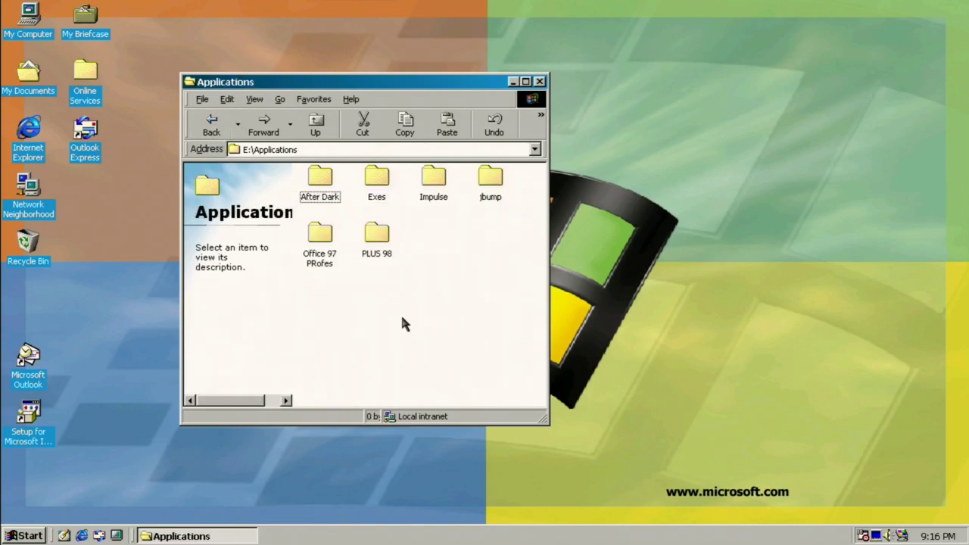
Run the jumpbump game from the jbump folder, try it out and quit it.
{"action": "double_click", "coordinate": [489, 189]}
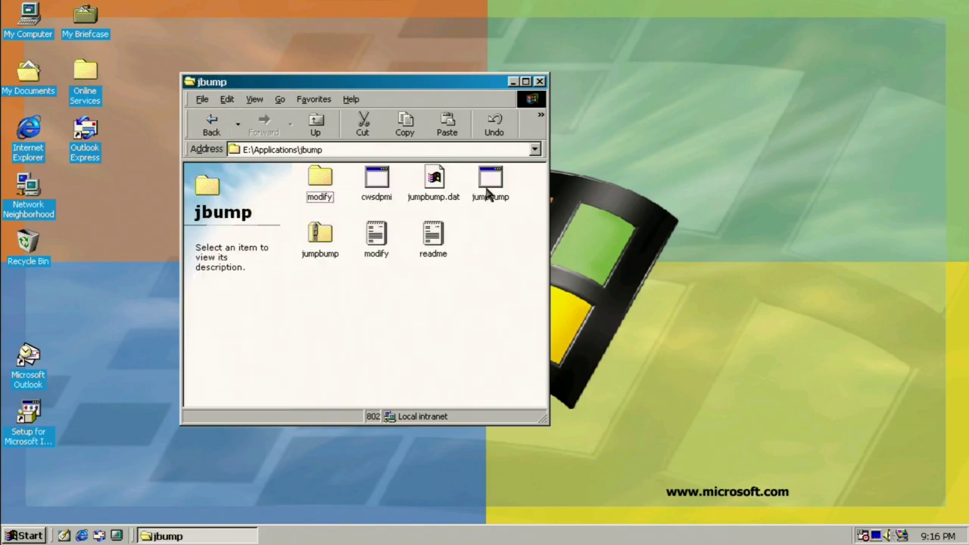
{"action": "double_click", "coordinate": [488, 189]}
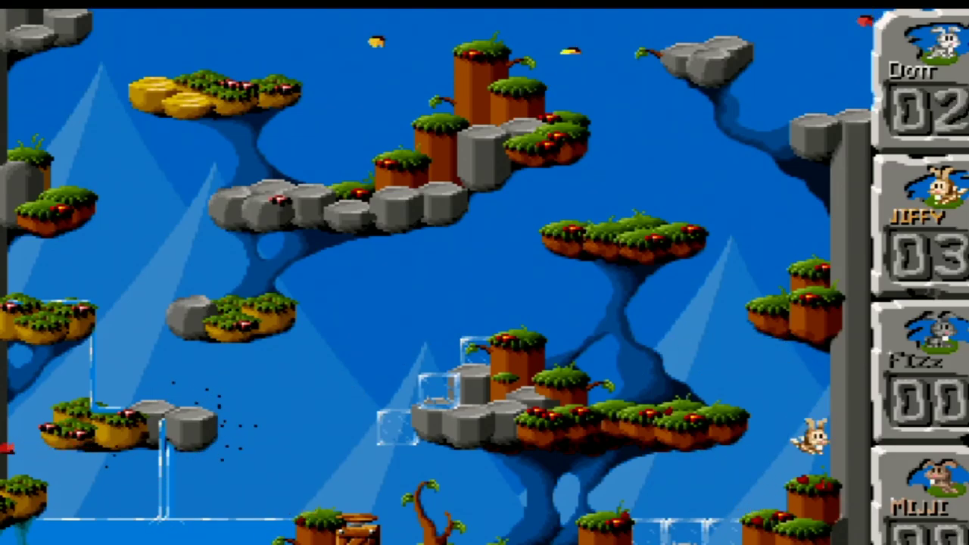
{"action": "key", "text": "Escape"}
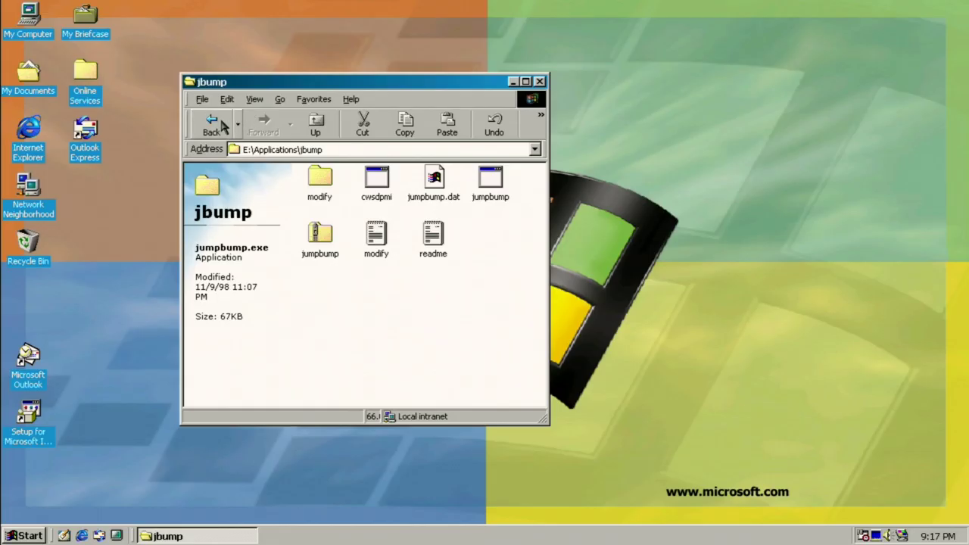
Go back to the root of E:\ and launch Hover! from Funstuff\Hover, accepting the 256-color video driver notice.
{"action": "left_click", "coordinate": [212, 125]}
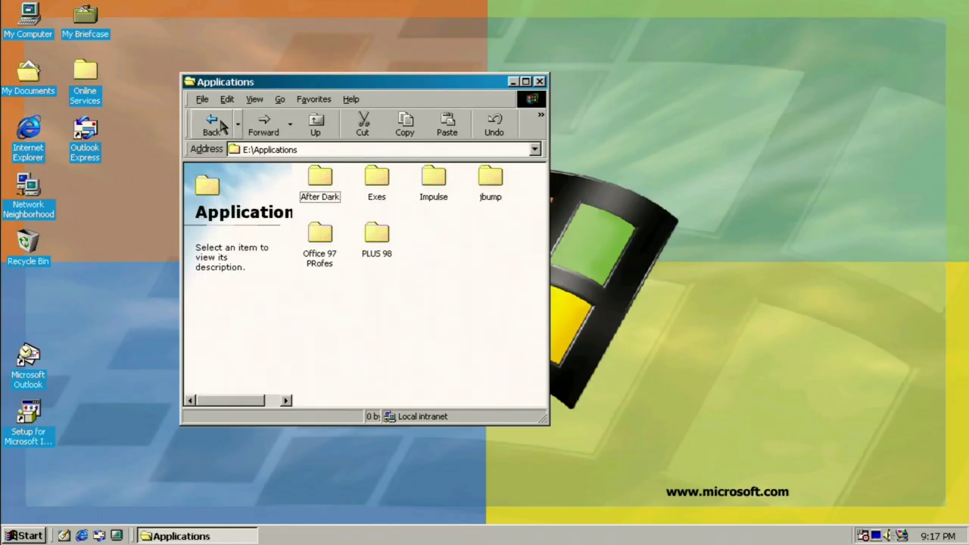
{"action": "left_click", "coordinate": [214, 125]}
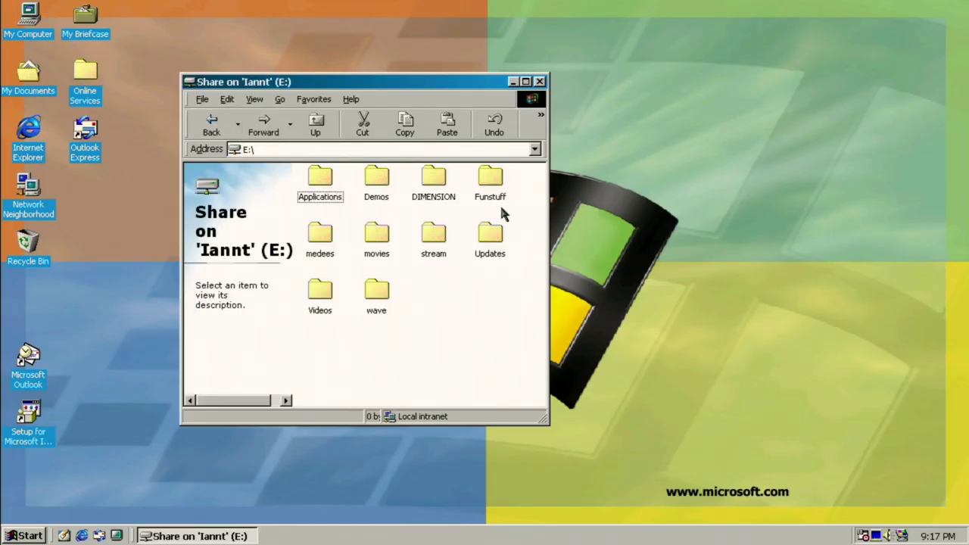
{"action": "double_click", "coordinate": [490, 179]}
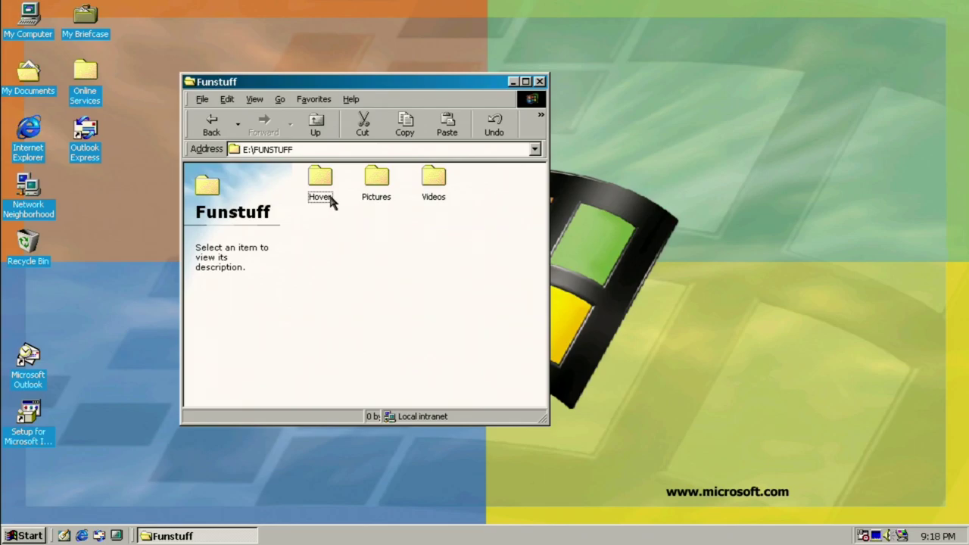
{"action": "double_click", "coordinate": [321, 181]}
{"action": "double_click", "coordinate": [490, 182]}
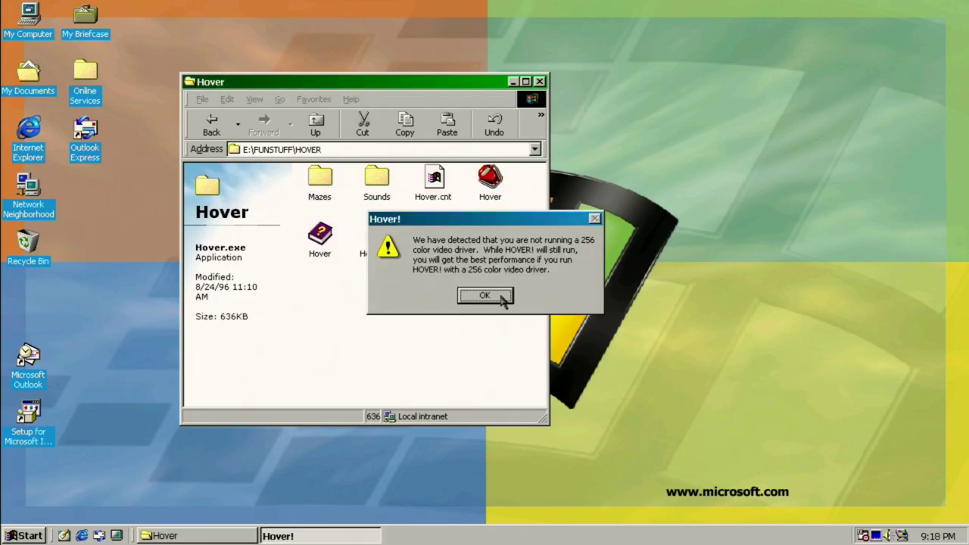
{"action": "left_click", "coordinate": [484, 296]}
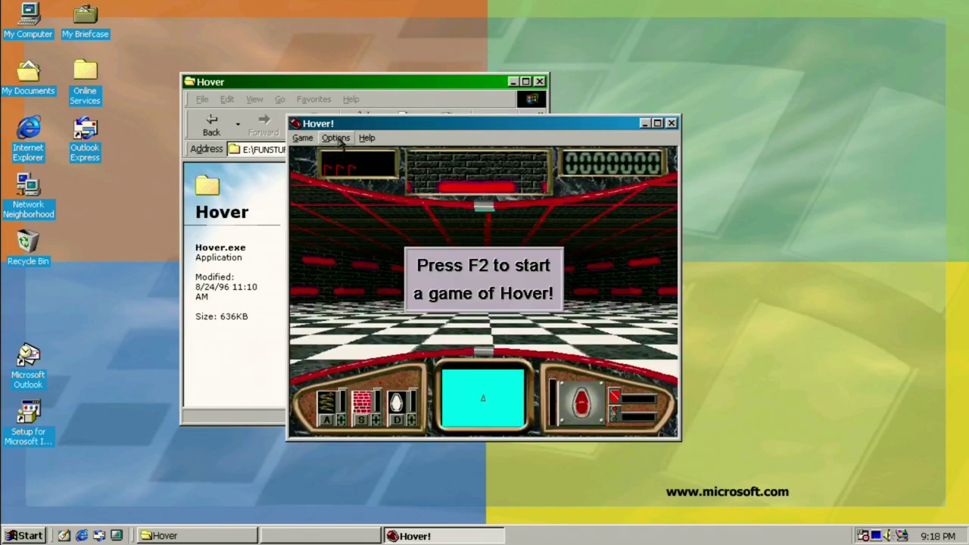
Check the music, game sound and engine settings in Hover!'s Sound Options and close them.
{"action": "left_click", "coordinate": [338, 139]}
{"action": "left_click", "coordinate": [352, 156]}
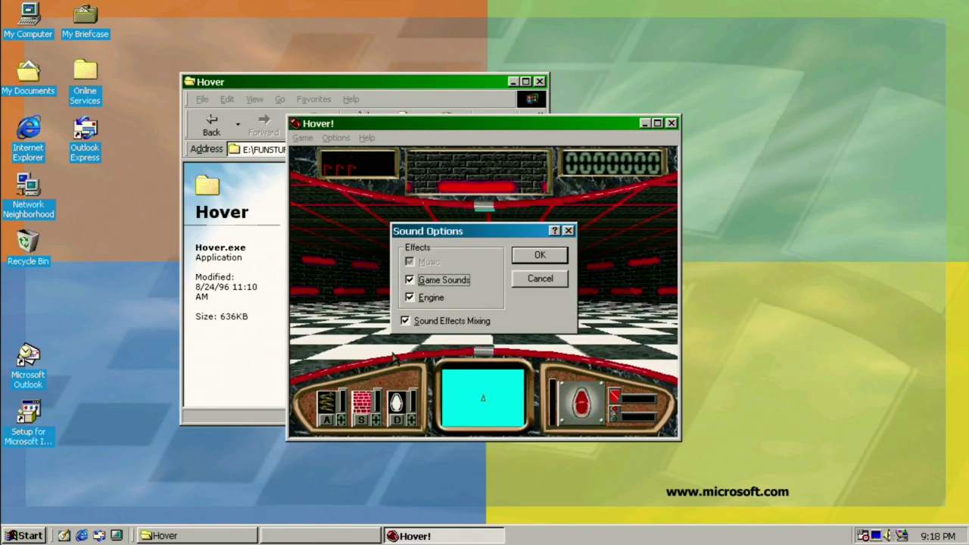
{"action": "key", "text": "Return"}
{"action": "left_click", "coordinate": [587, 231]}
{"action": "left_click", "coordinate": [531, 258]}
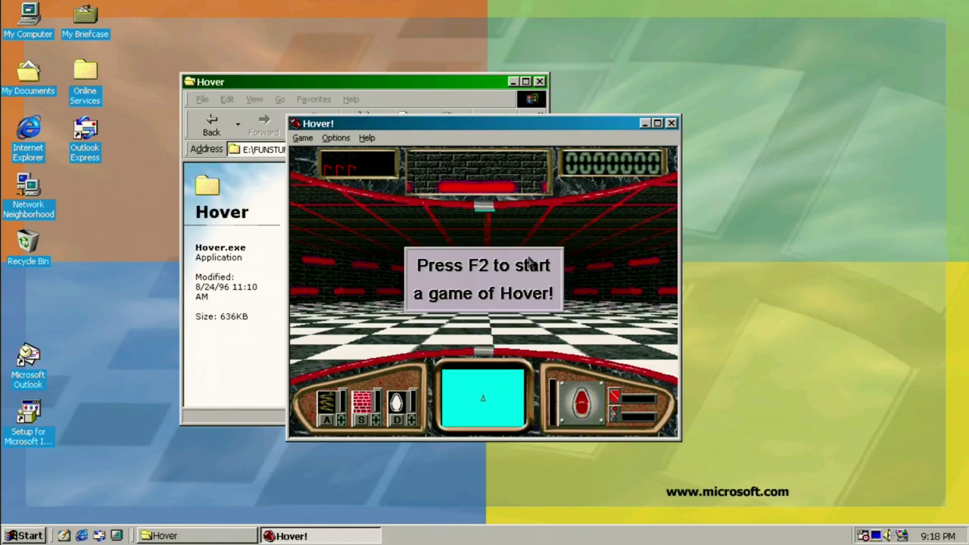
Review Hover!'s Customize Game settings for speed, vehicle controls, maze type and map, and accept them.
{"action": "left_click", "coordinate": [337, 137]}
{"action": "left_click", "coordinate": [356, 178]}
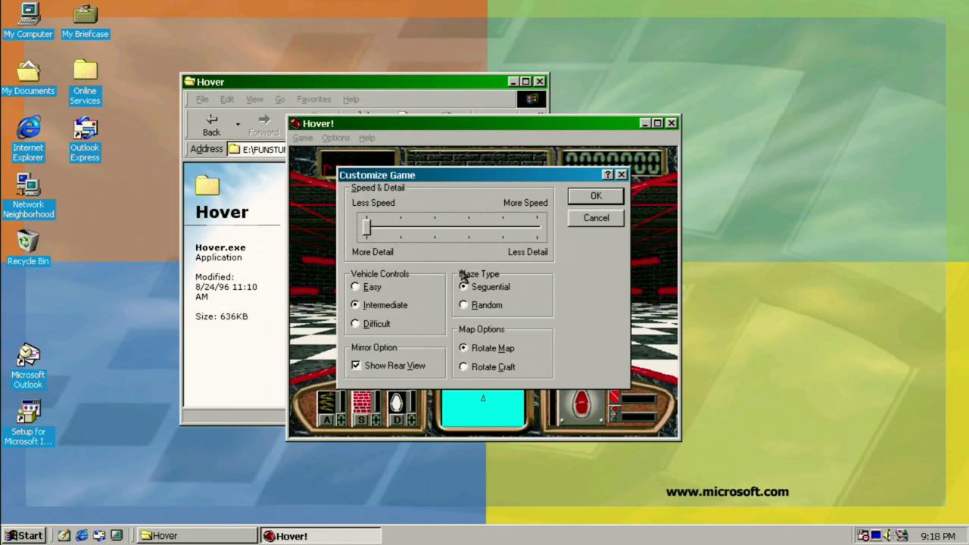
{"action": "left_click", "coordinate": [594, 198]}
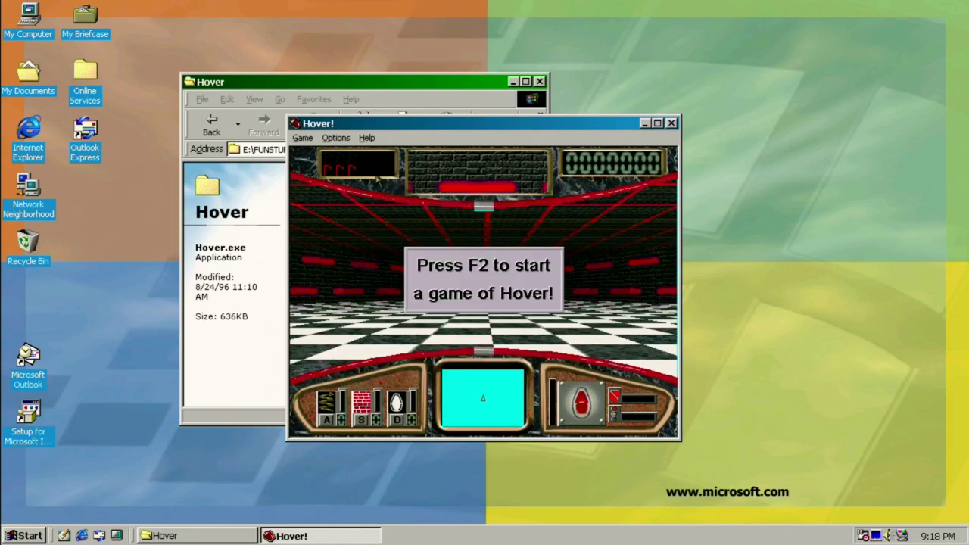
Switch Hover! to full screen.
{"action": "left_click", "coordinate": [303, 138]}
{"action": "mouse_move", "coordinate": [354, 142]}
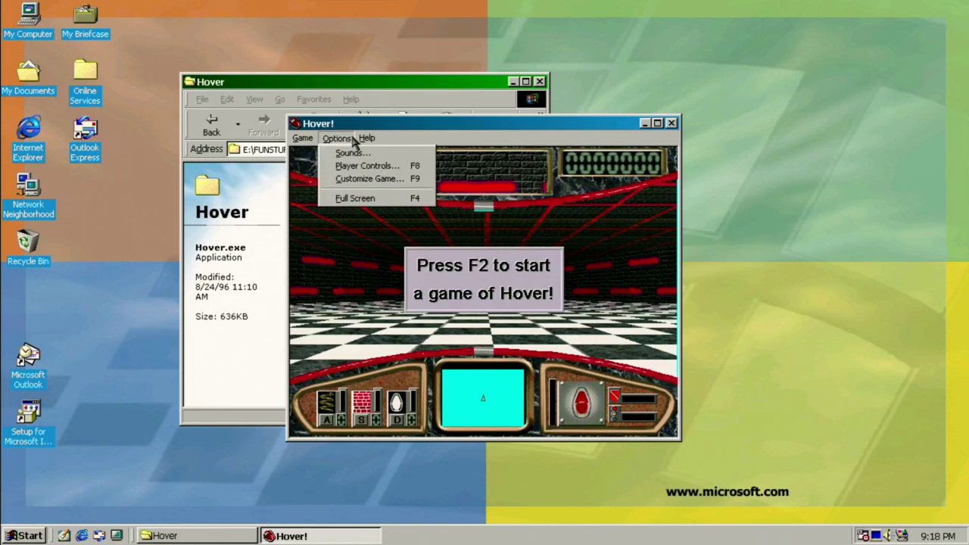
{"action": "left_click", "coordinate": [359, 199]}
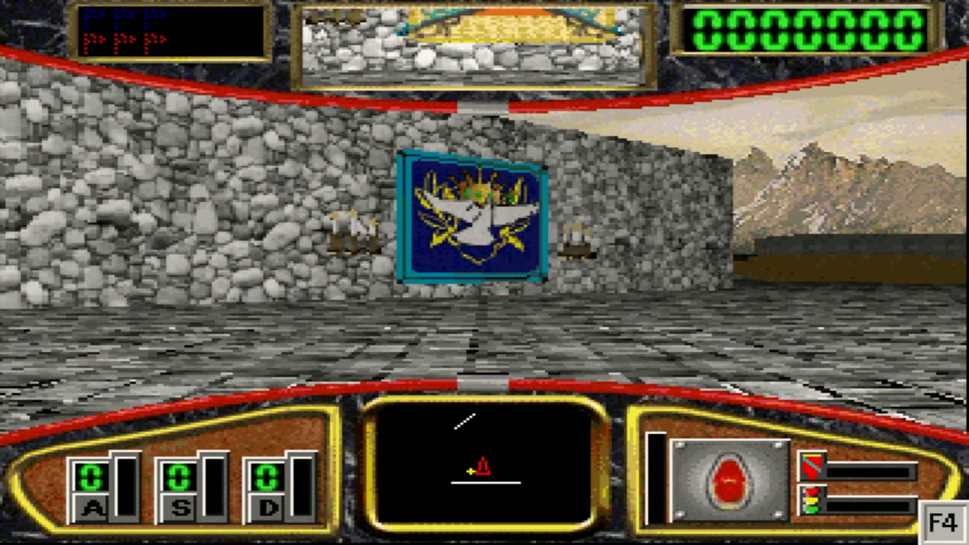
Drive the hovercraft through the castle maze and collect the green pod beside the crossed-swords banner.
{"action": "key", "text": "Up"}
{"action": "key", "text": "Right"}
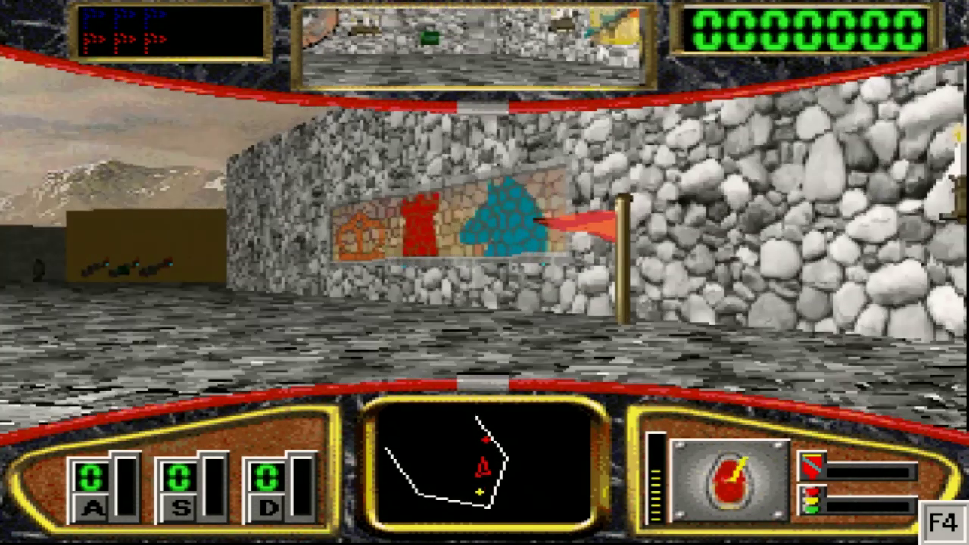
{"action": "key", "text": "Left"}
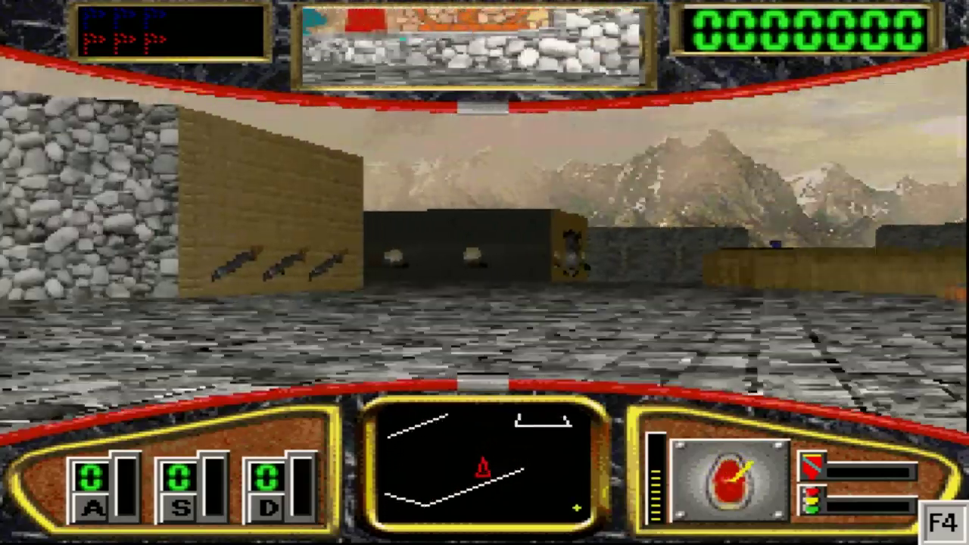
{"action": "key", "text": "Left"}
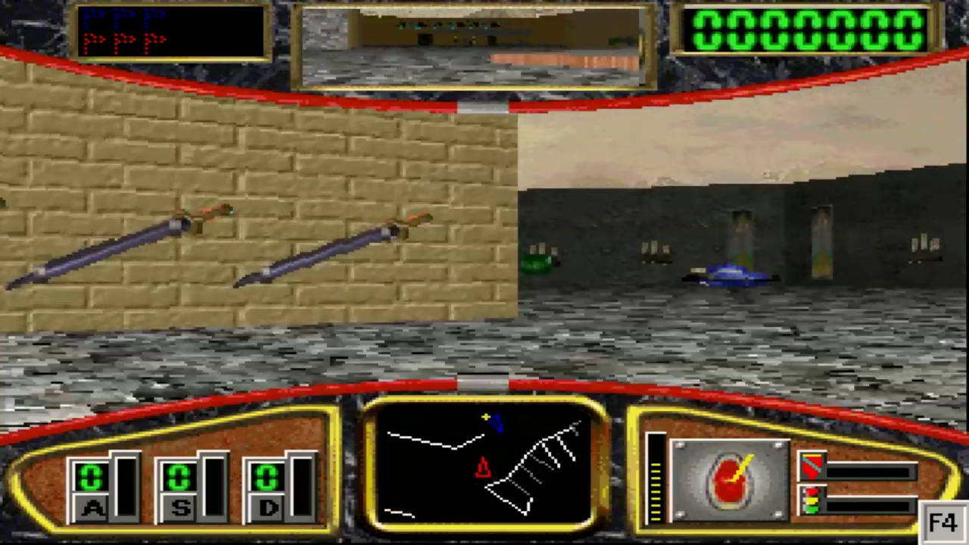
{"action": "key", "text": "Left"}
{"action": "key", "text": "Up"}
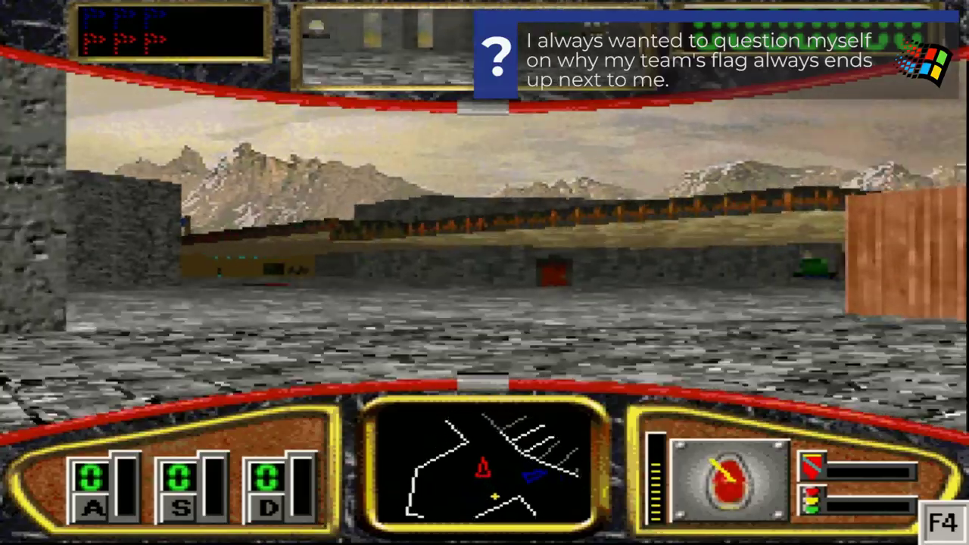
{"action": "key", "text": "Left"}
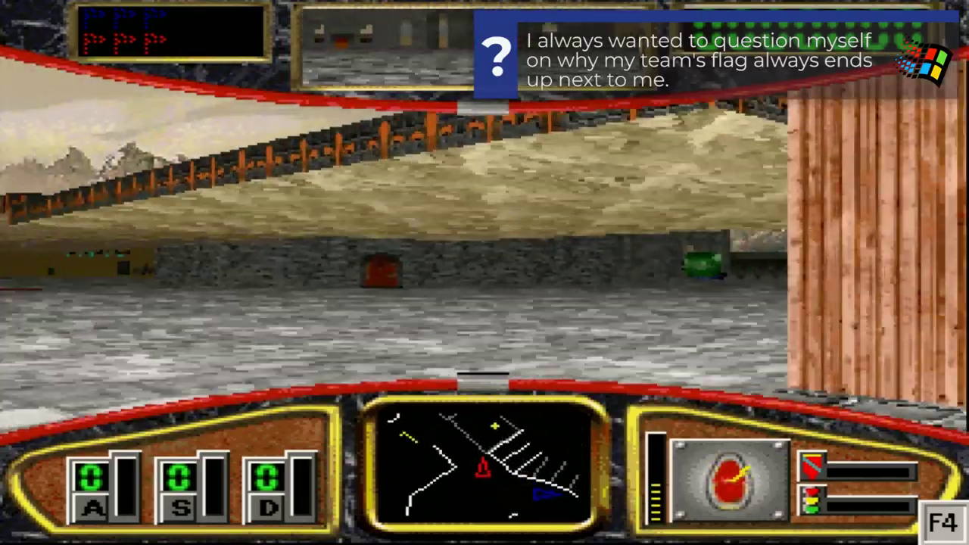
{"action": "key", "text": "Right"}
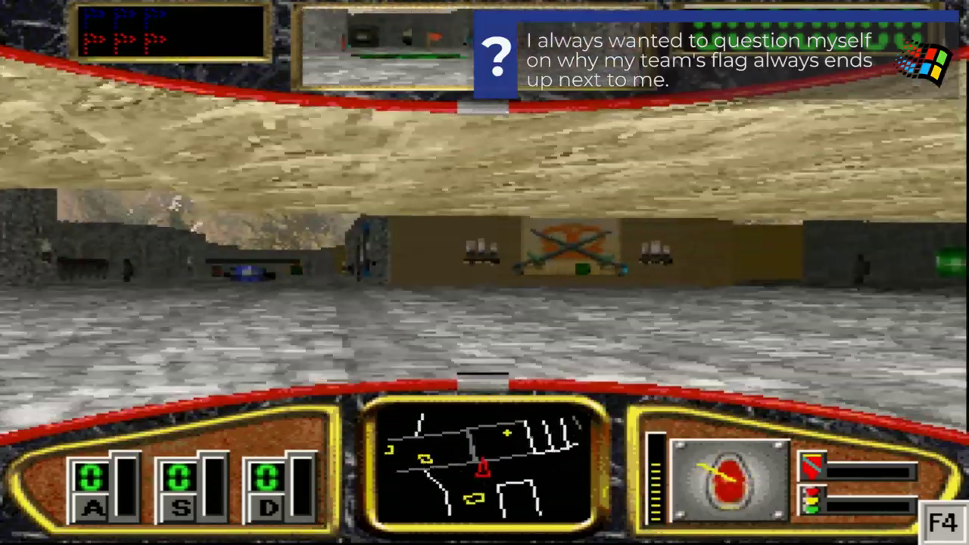
{"action": "key", "text": "Right"}
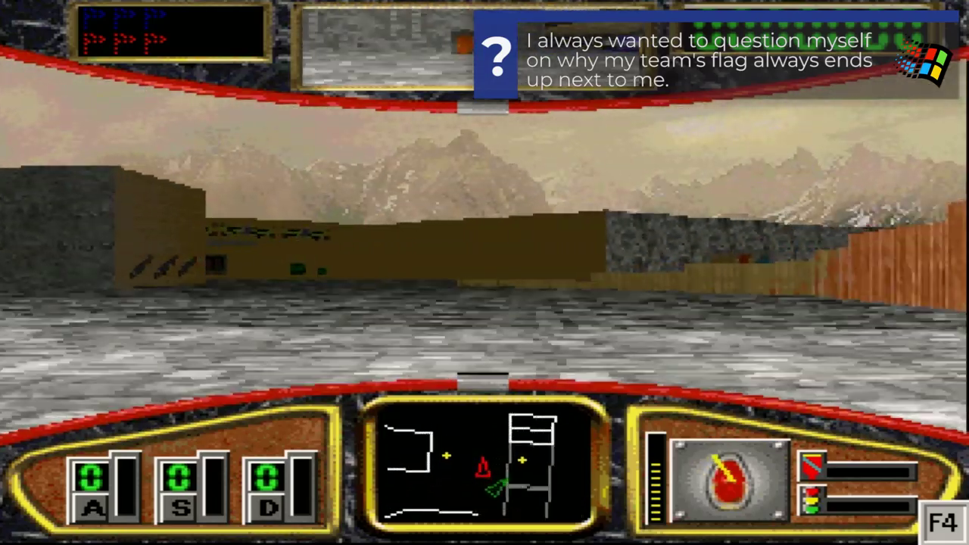
{"action": "key", "text": "Left"}
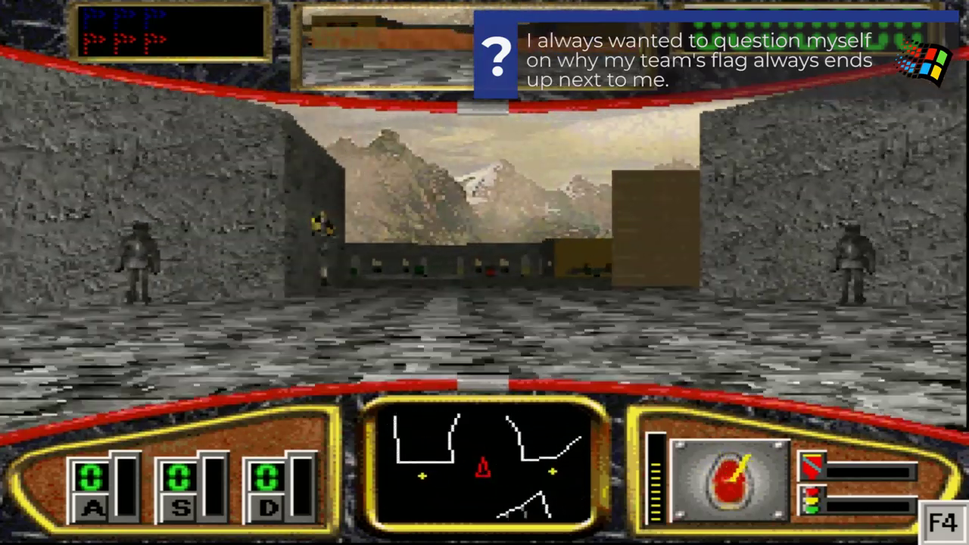
{"action": "key", "text": "Left"}
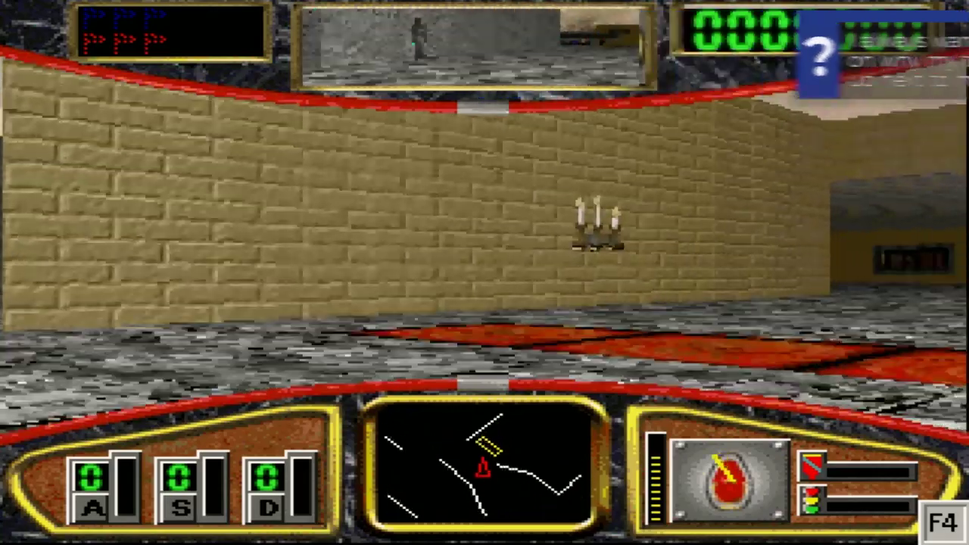
{"action": "key", "text": "Right"}
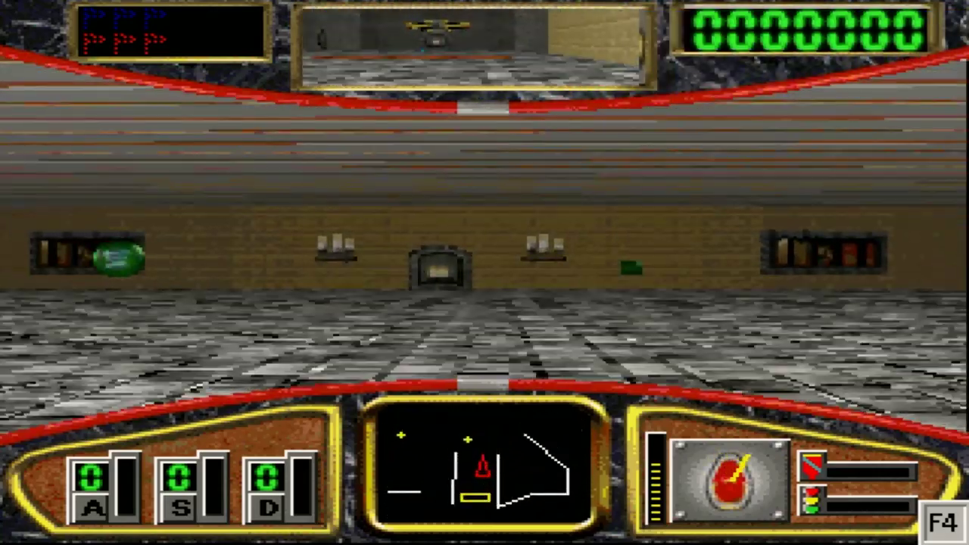
{"action": "key", "text": "Right"}
{"action": "key", "text": "Right"}
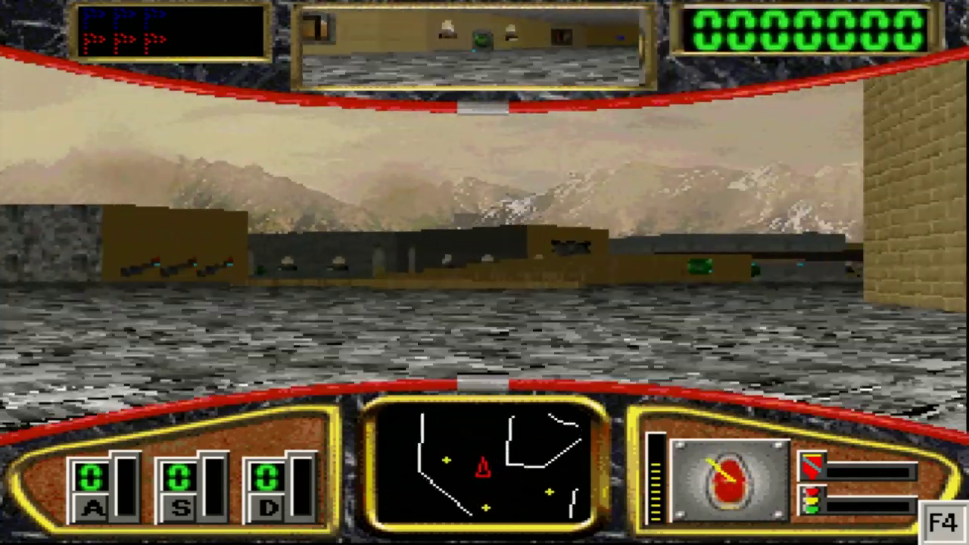
{"action": "key", "text": "Right"}
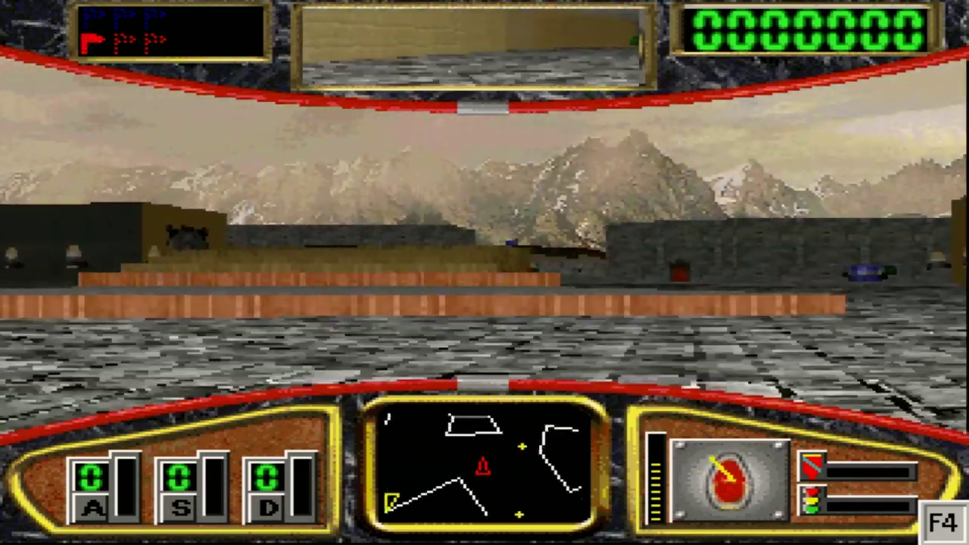
{"action": "key", "text": "Left"}
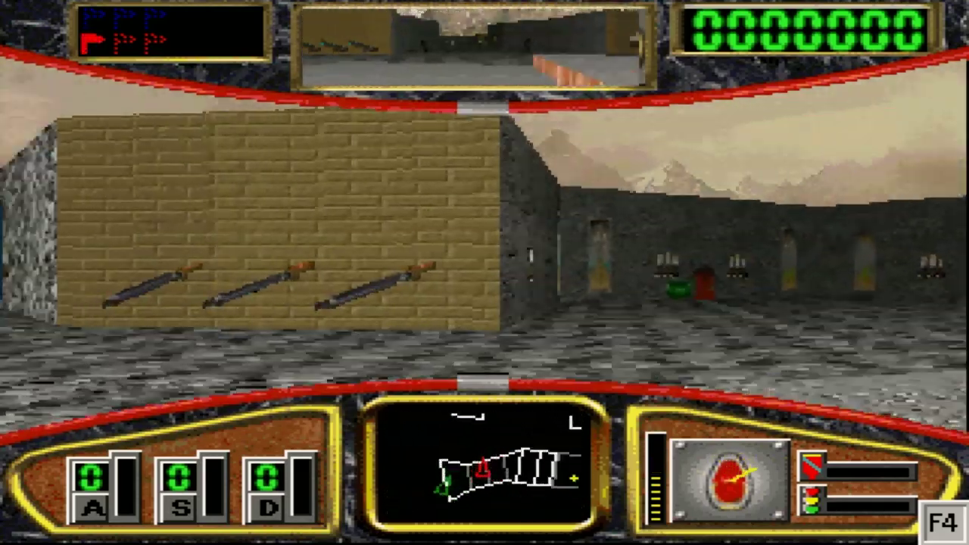
{"action": "key", "text": "Left"}
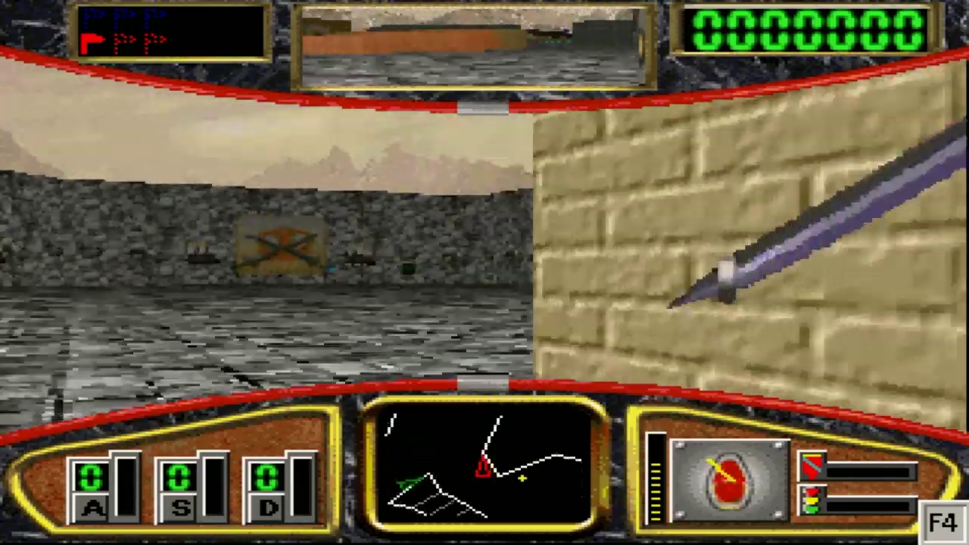
{"action": "key", "text": "Up"}
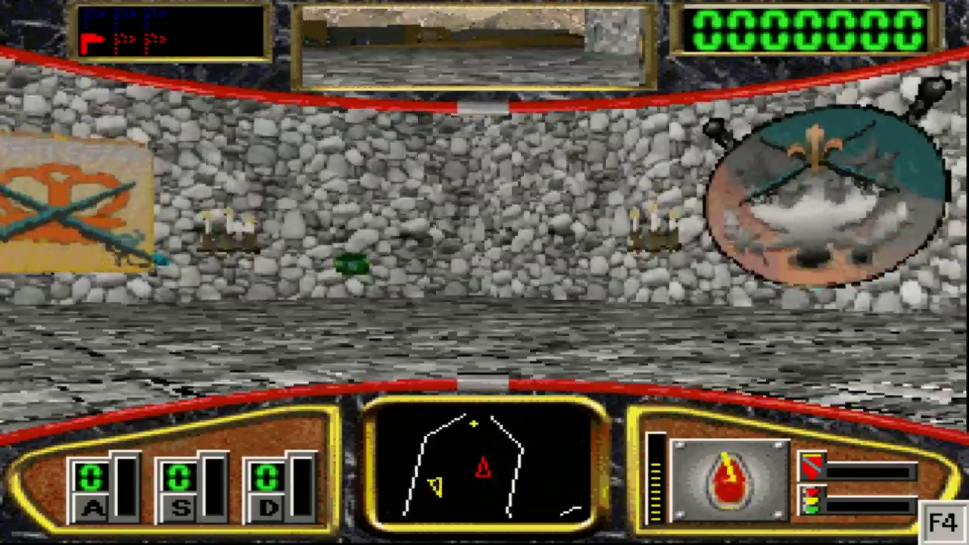
Capture the first blue flag in the stone-walled maze area and steer out into the open courtyard.
{"action": "key", "text": "Left"}
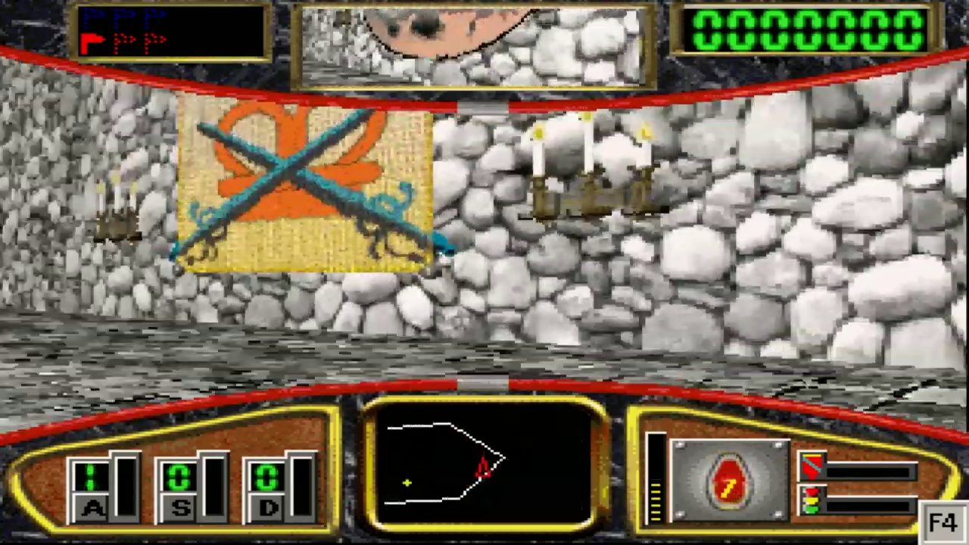
{"action": "key", "text": "Right"}
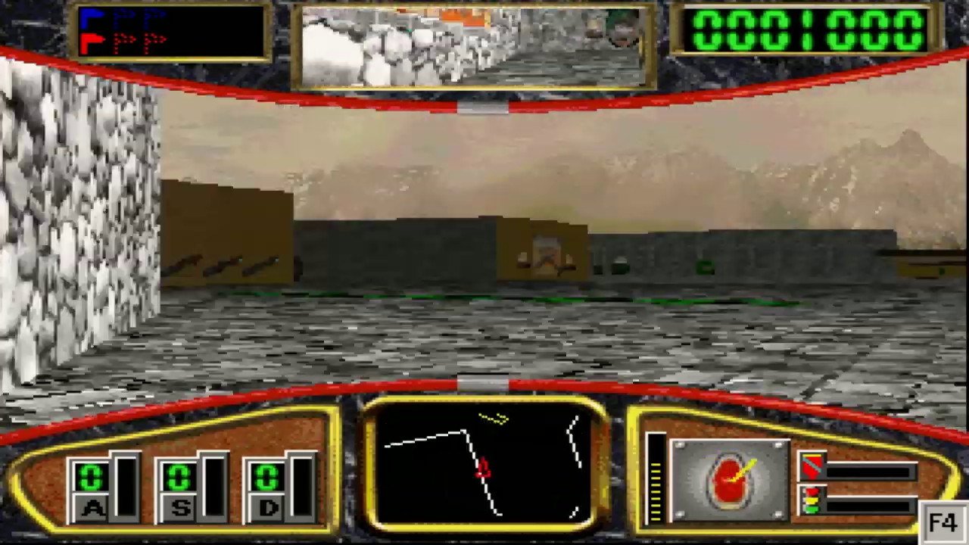
{"action": "key", "text": "Right"}
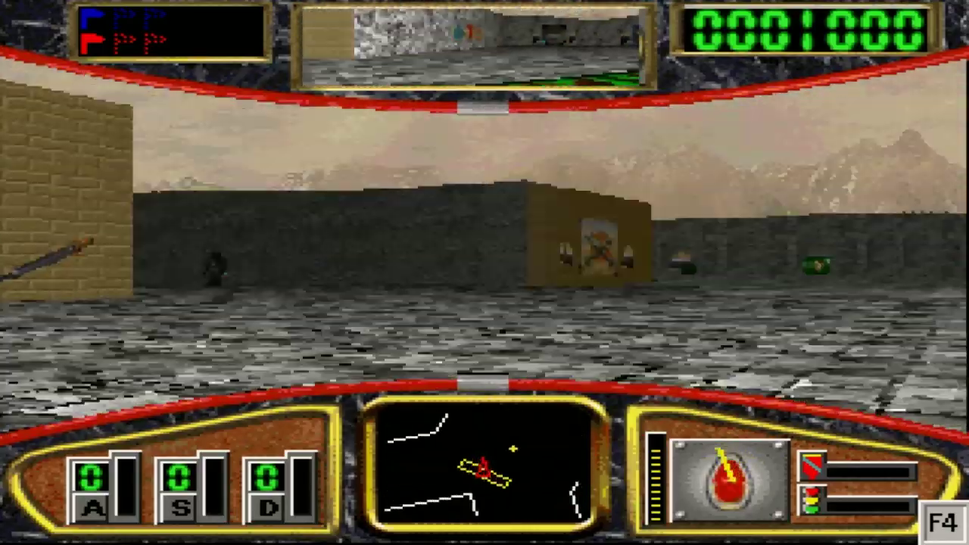
Drive past the brick wall with the crossed-swords banner, through the dark stone passages and under the overhead bridge.
{"action": "key", "text": "Up"}
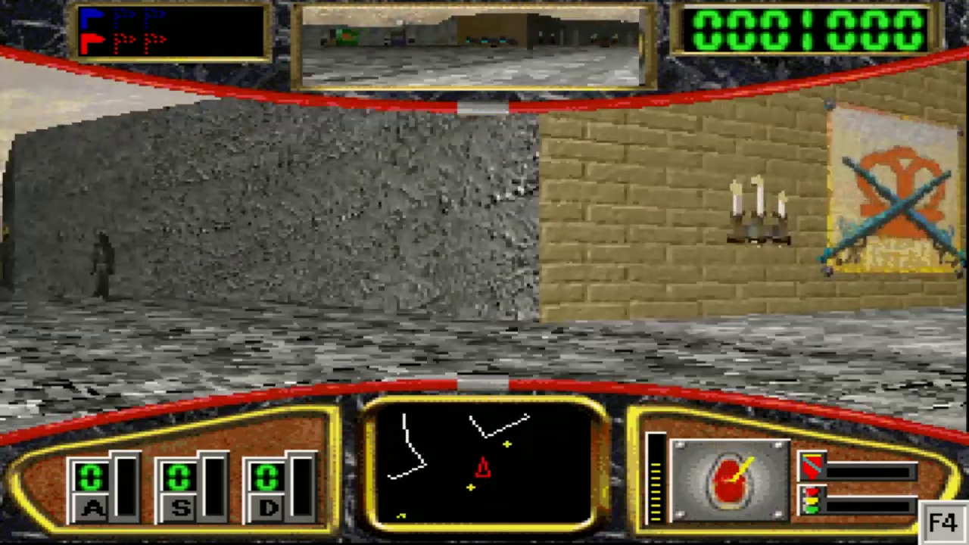
{"action": "key", "text": "Left"}
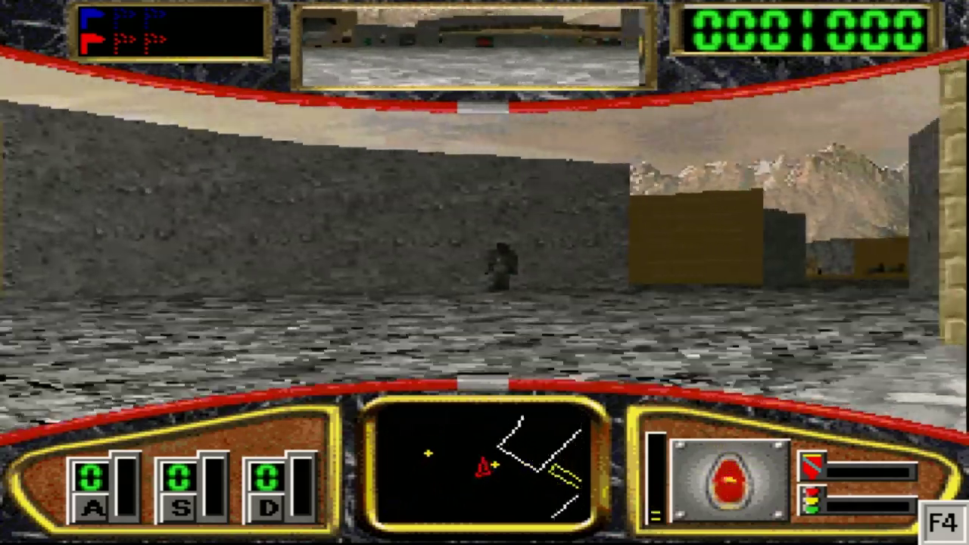
{"action": "key", "text": "Right"}
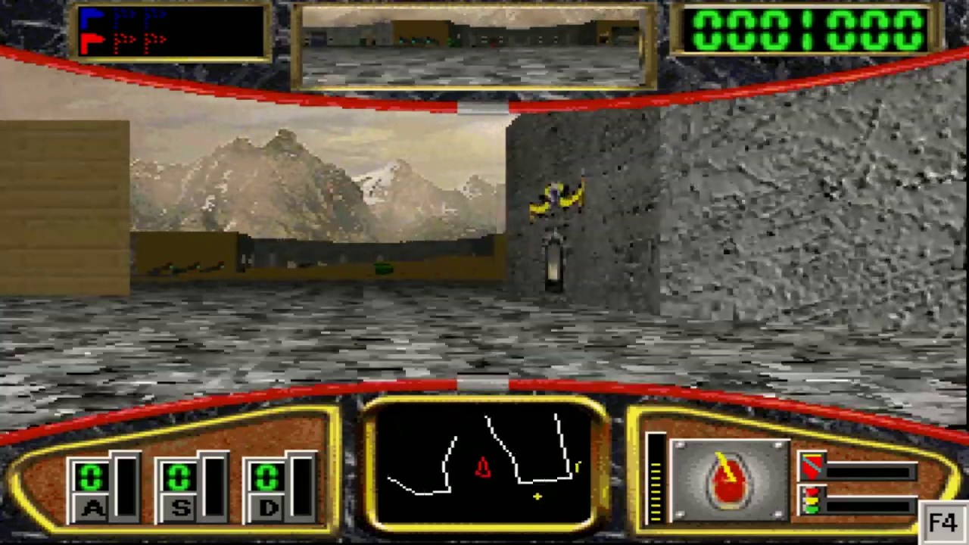
{"action": "key", "text": "Left"}
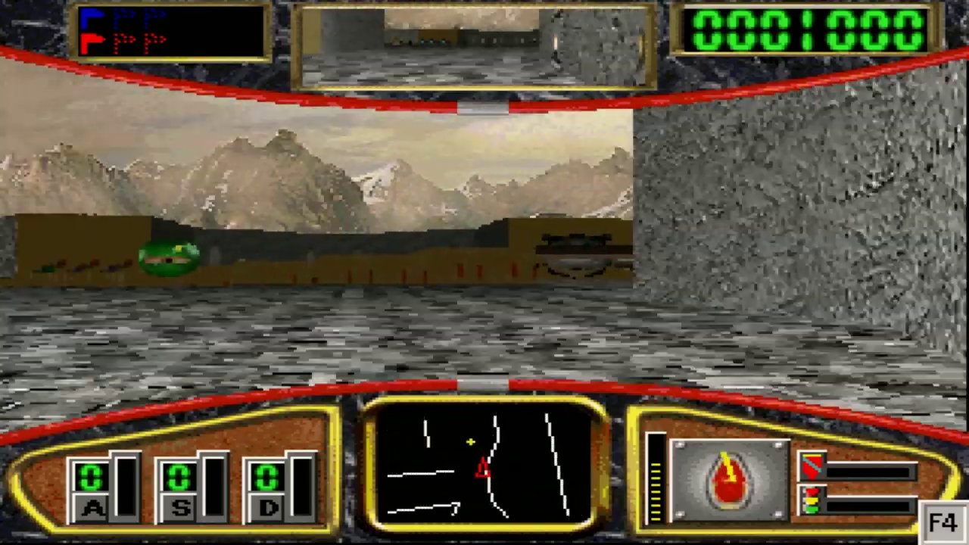
{"action": "key", "text": "Left"}
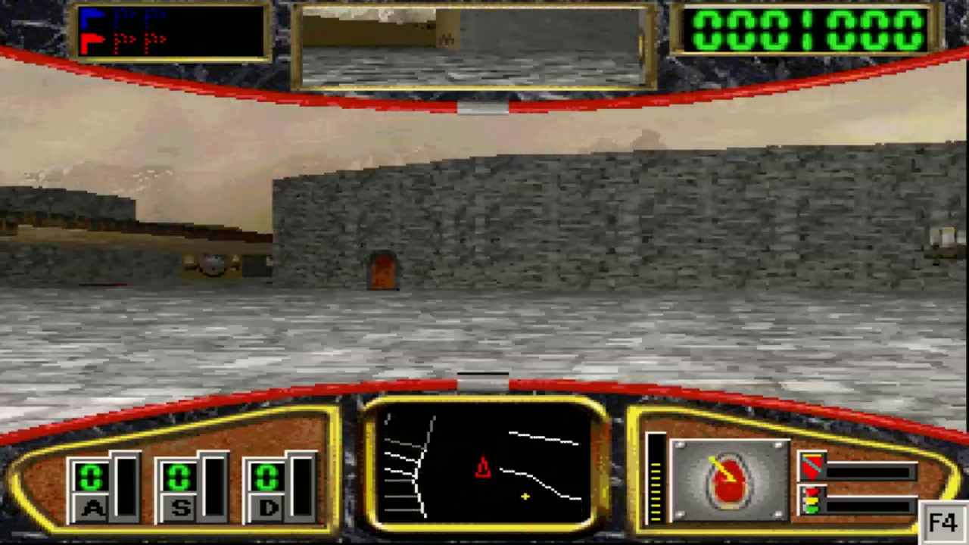
{"action": "key", "text": "Left"}
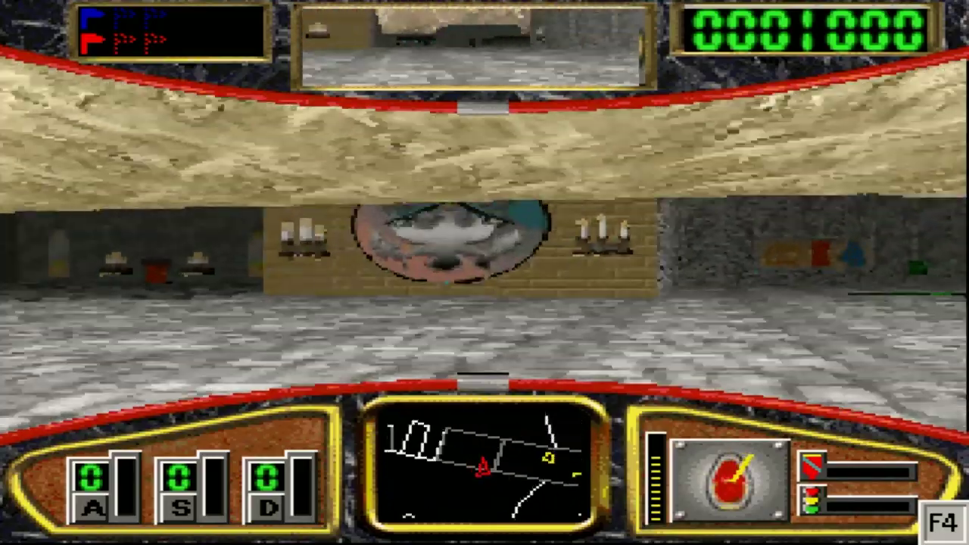
{"action": "key", "text": "Left"}
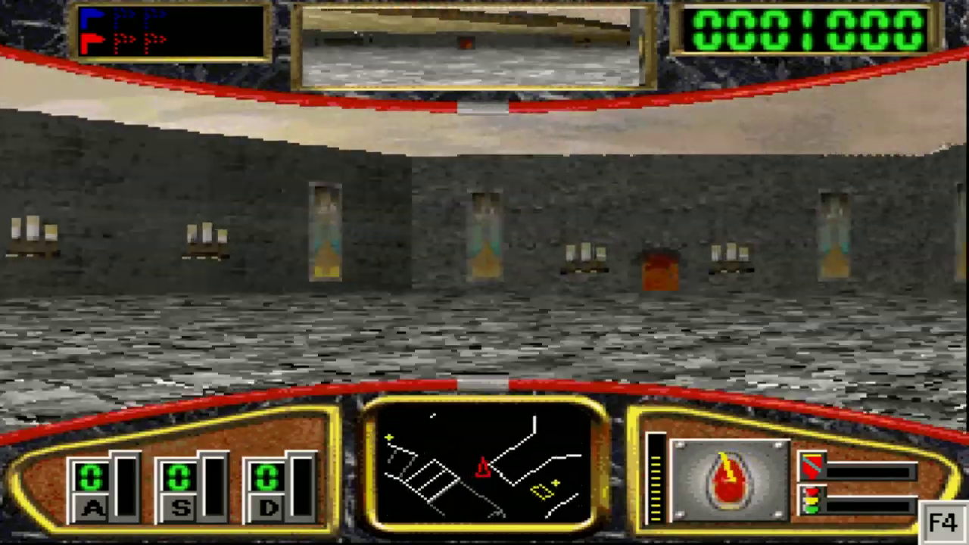
Turn away from the axe-banner walls and capture the second blue flag beside the round shield.
{"action": "key", "text": "Right"}
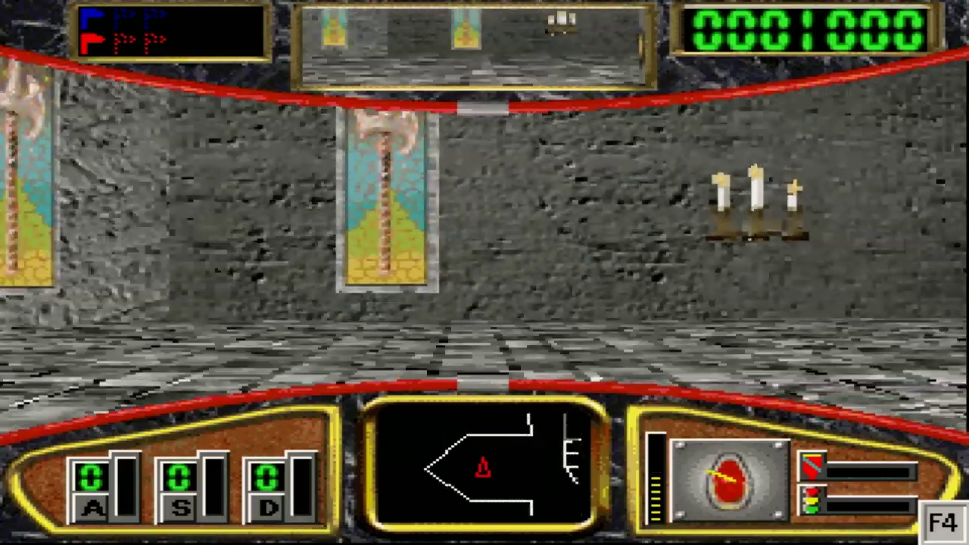
{"action": "key", "text": "Right"}
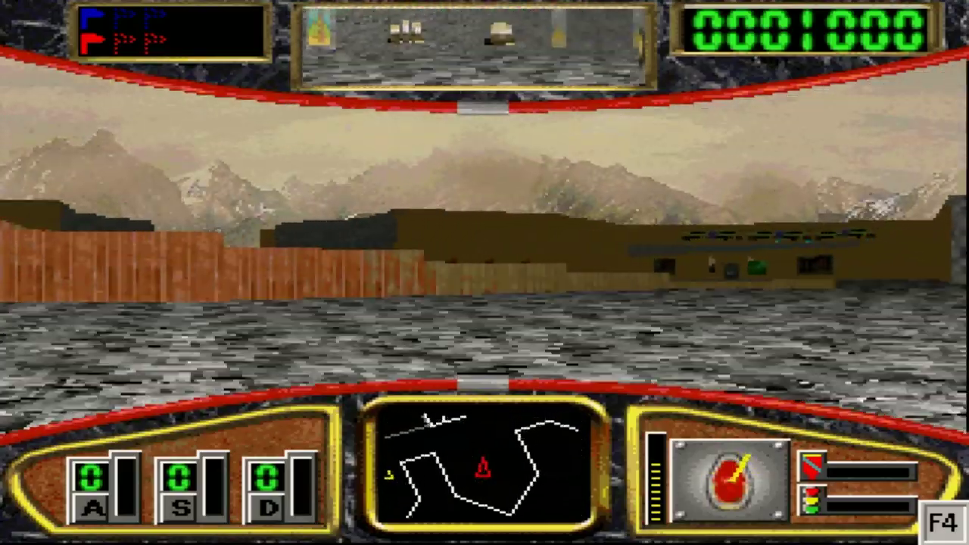
{"action": "key", "text": "Right"}
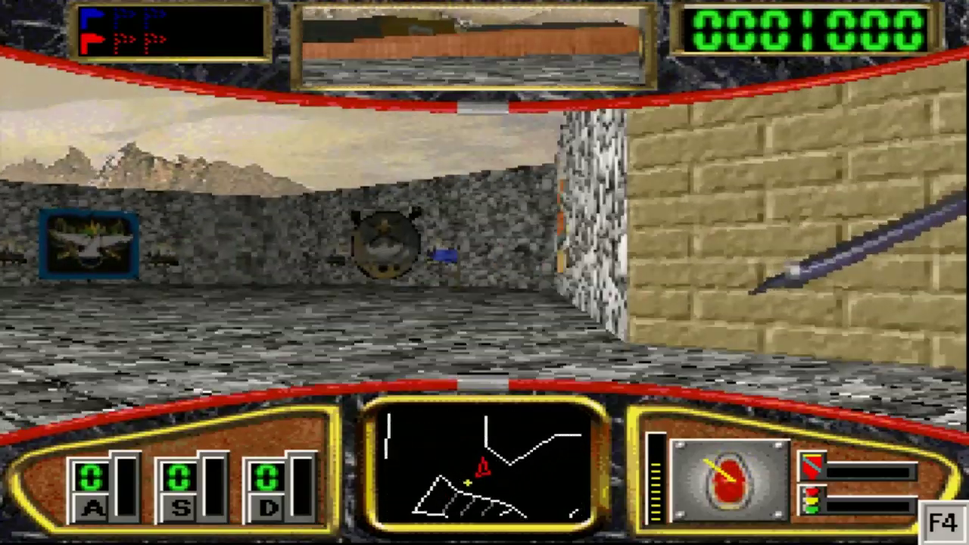
{"action": "key", "text": "Up"}
{"action": "key", "text": "Left"}
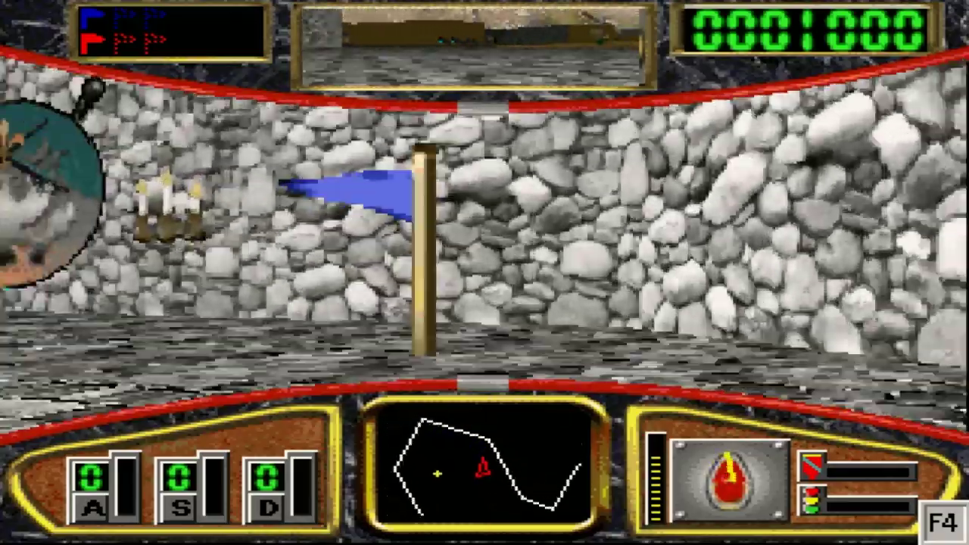
{"action": "key", "text": "Left"}
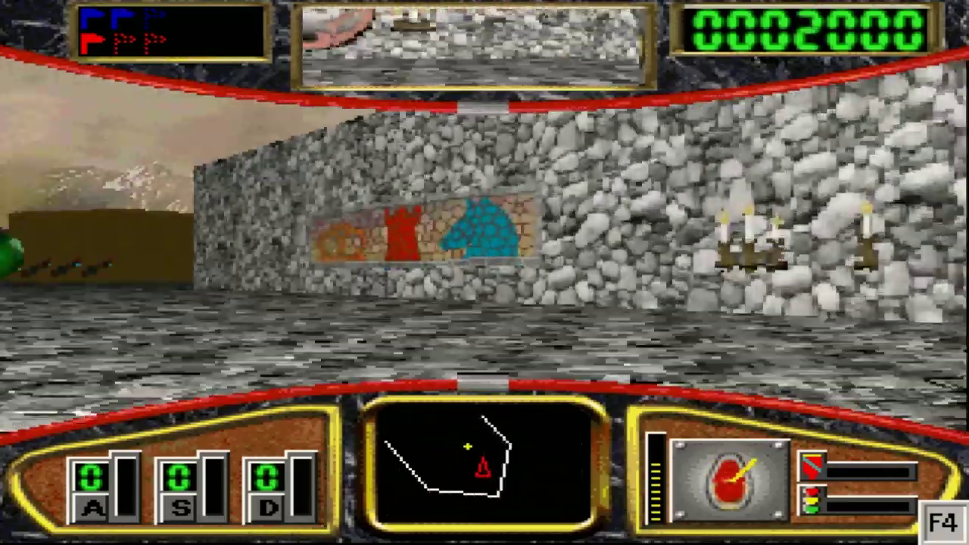
Steer out past the rifle-decorated wall, loop through the castle grounds and return to the stone-walled room with the round shield.
{"action": "key", "text": "Right"}
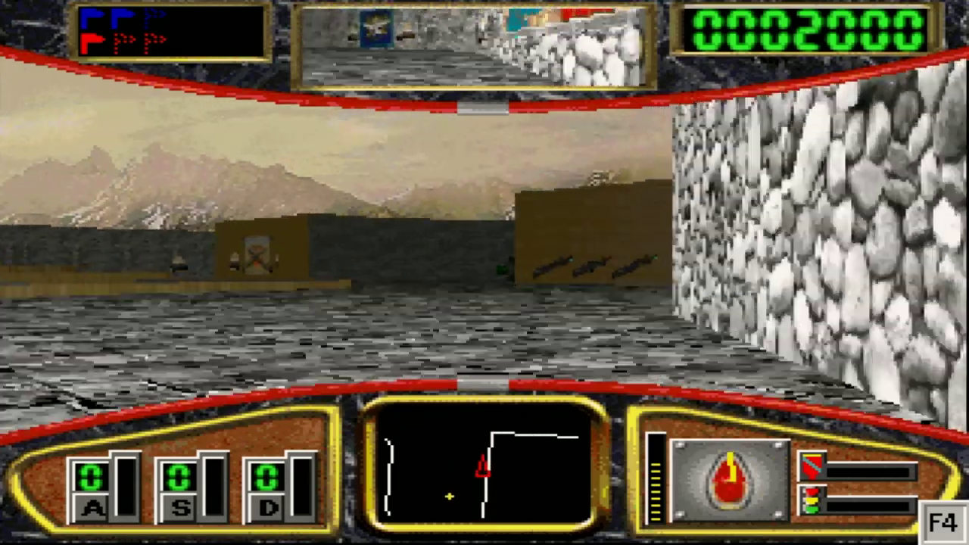
{"action": "key", "text": "Right"}
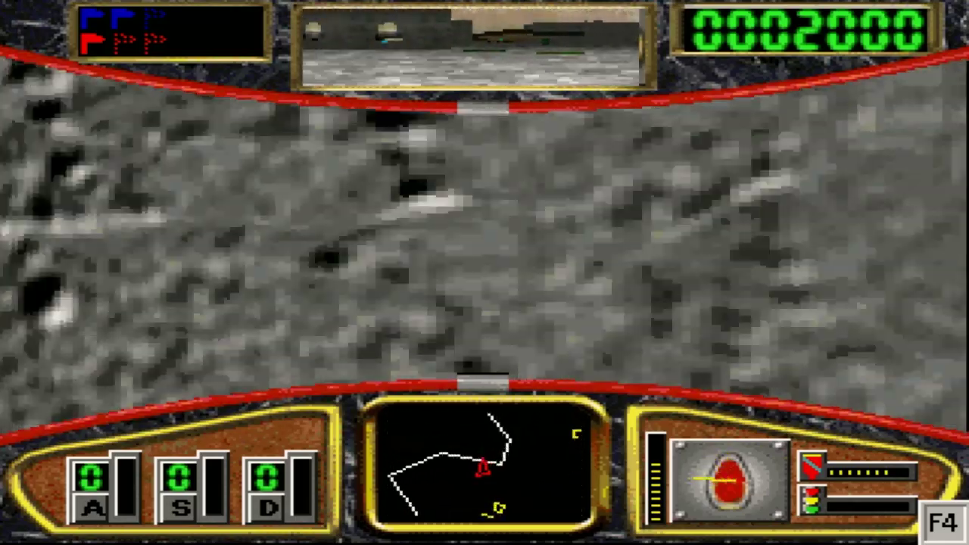
{"action": "key", "text": "Right"}
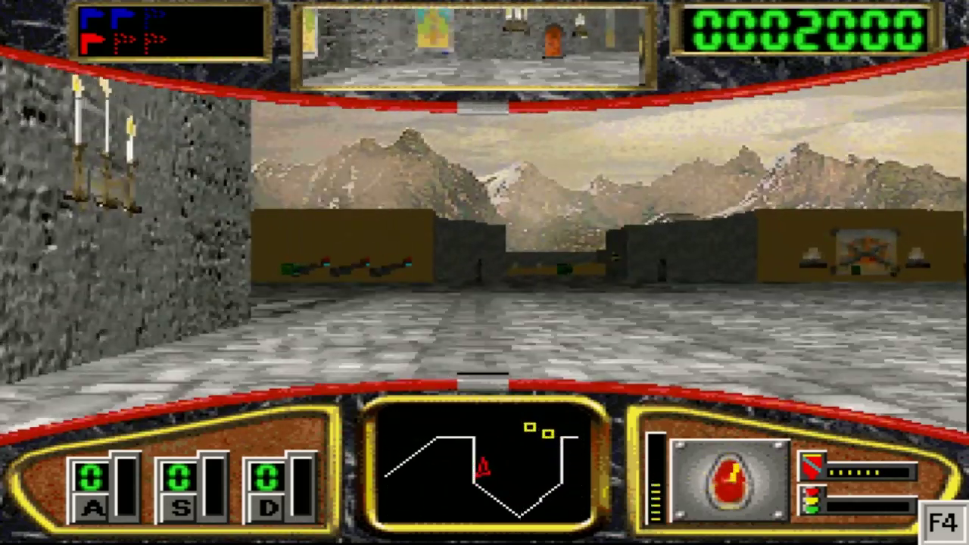
{"action": "key", "text": "Left"}
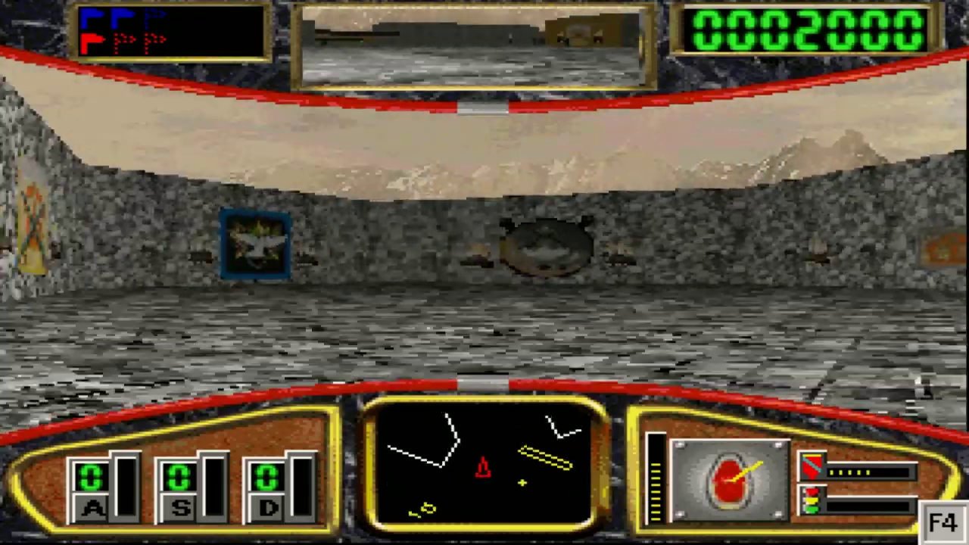
Search the brick hall with the beamed ceiling and circle back to the stone room with the chess-piece mural.
{"action": "key", "text": "Right"}
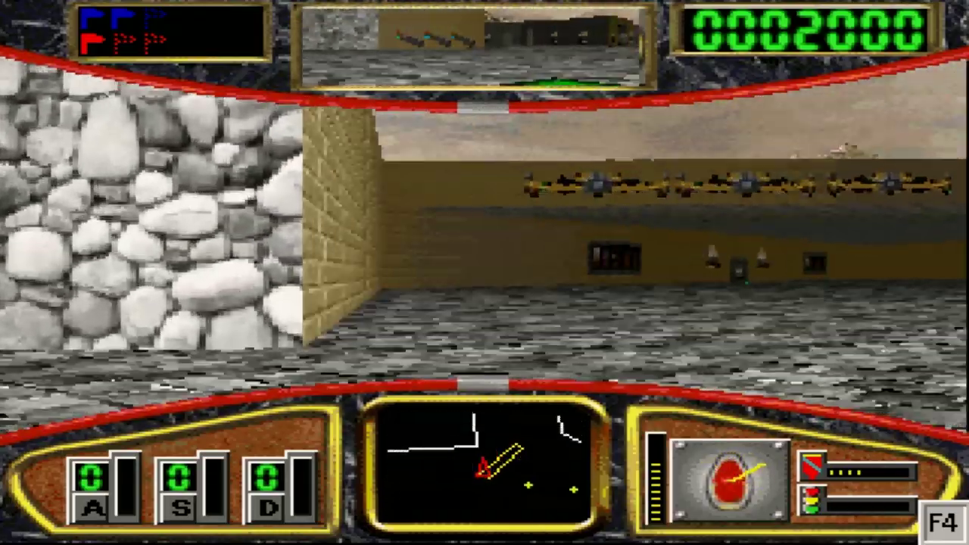
{"action": "key", "text": "Up"}
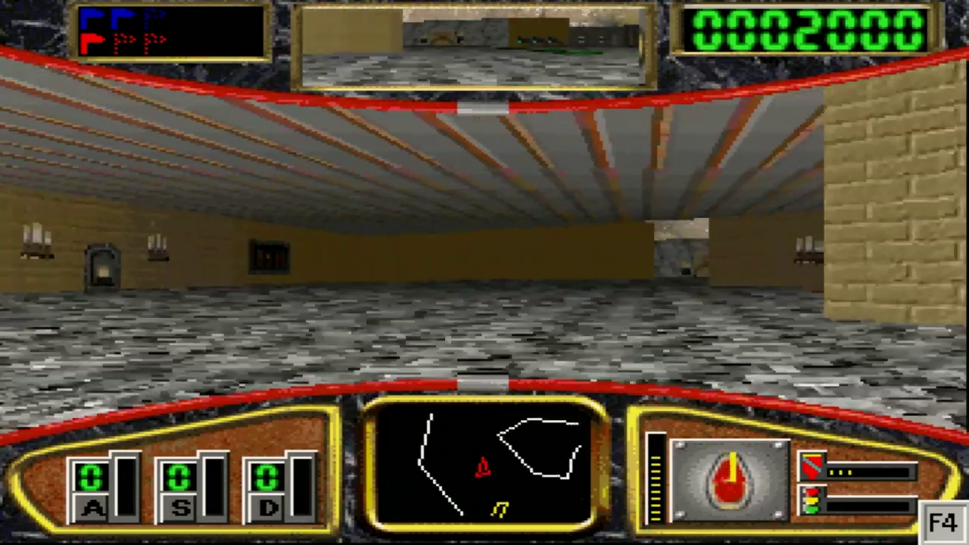
{"action": "key", "text": "Up"}
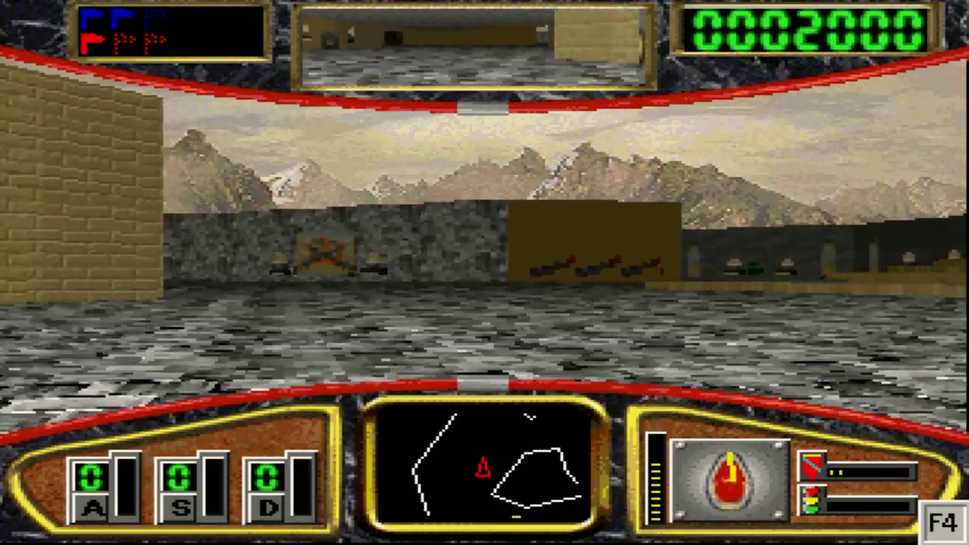
{"action": "key", "text": "Left"}
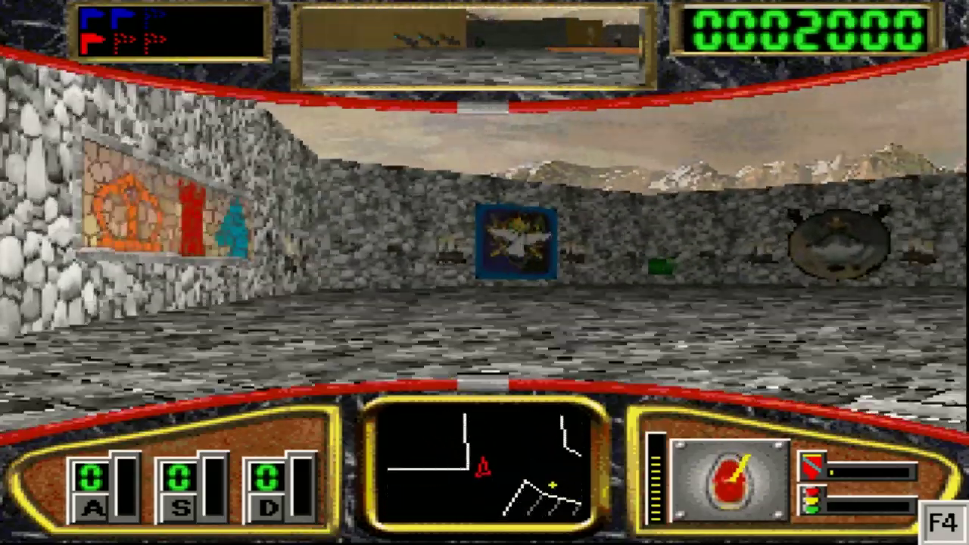
Leave the stone room and cross the raised walkway with wooden sides to the lower courtyard.
{"action": "key", "text": "Right"}
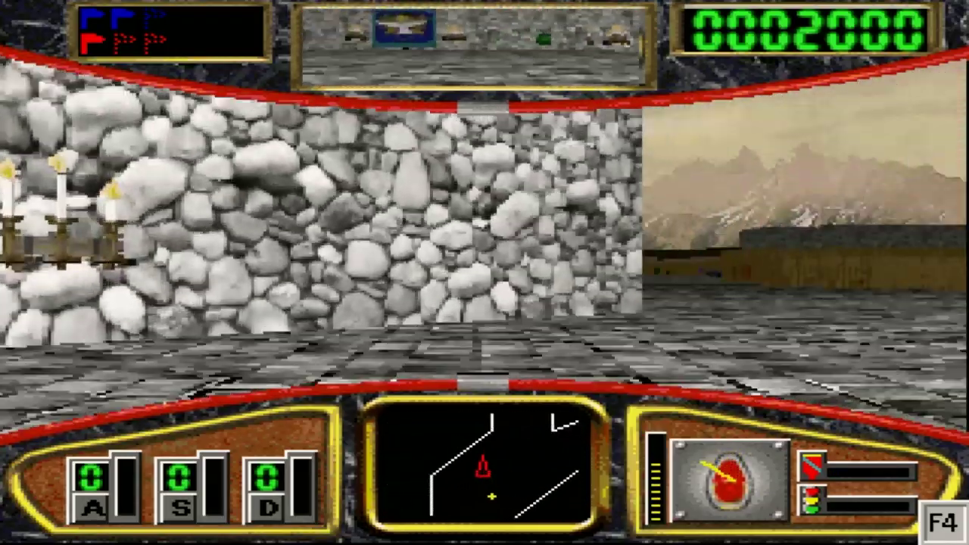
{"action": "key", "text": "Right"}
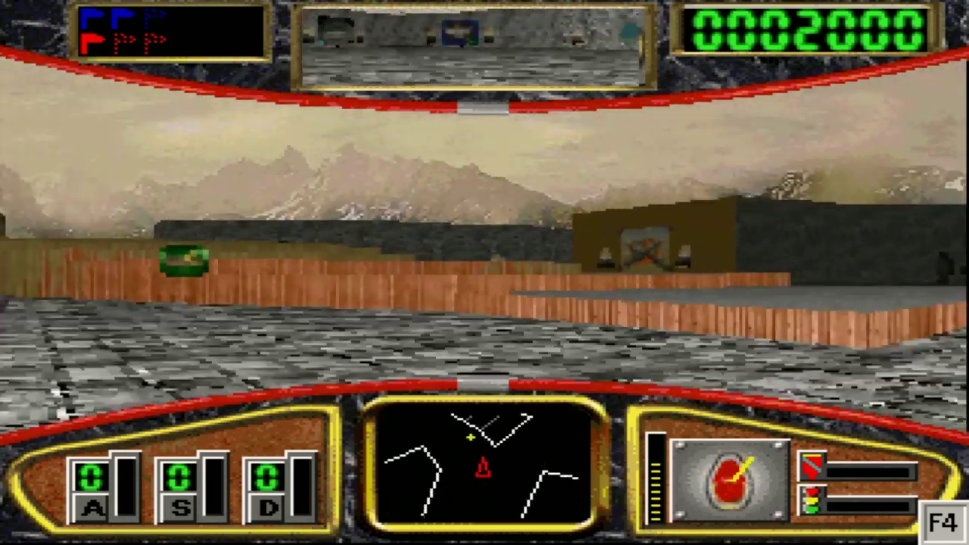
{"action": "key", "text": "Right"}
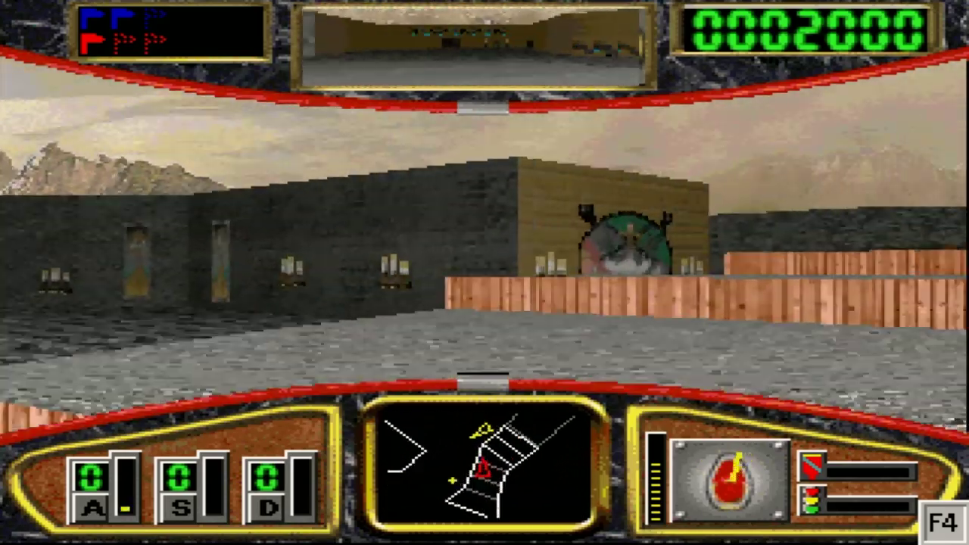
{"action": "key", "text": "Right"}
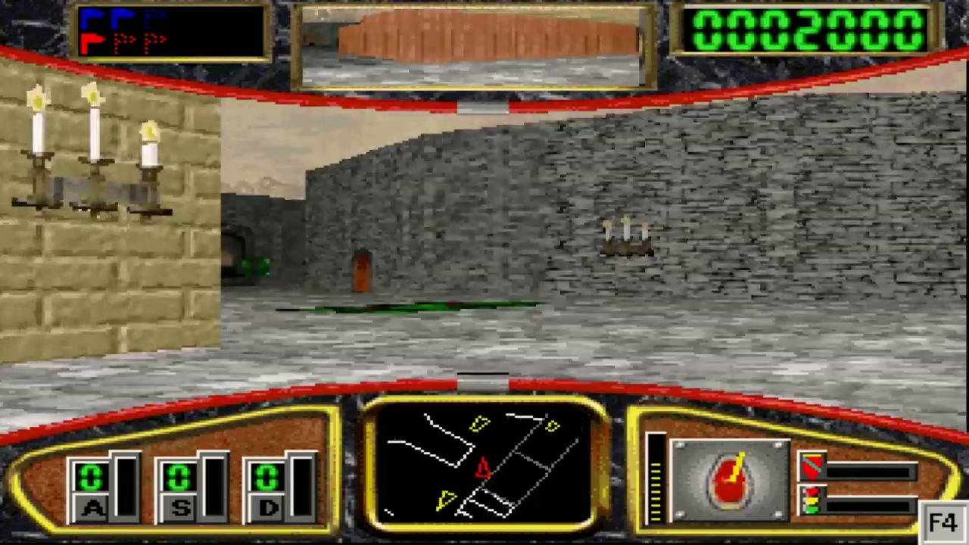
Drive around the grey stone walls and explore the area beneath the overhead bridge.
{"action": "key", "text": "Right"}
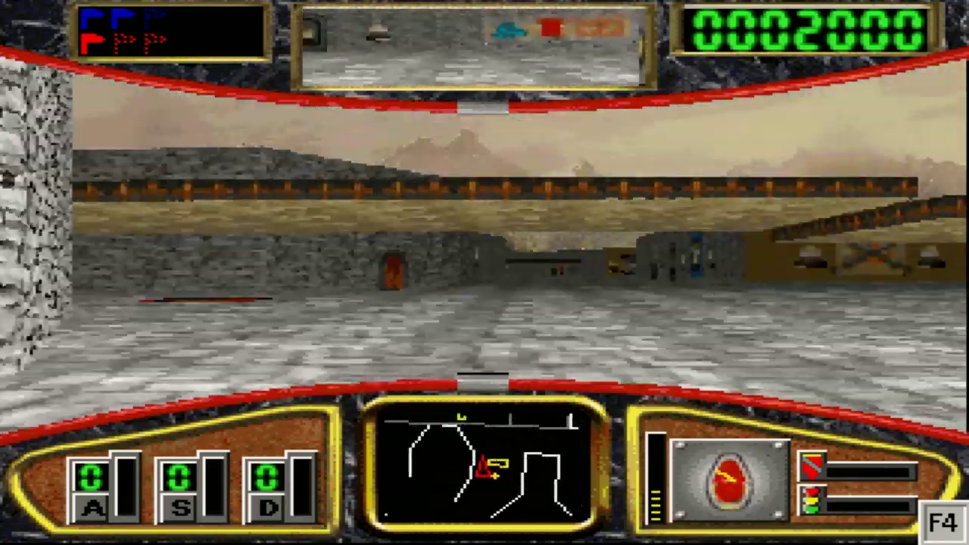
{"action": "key", "text": "Right"}
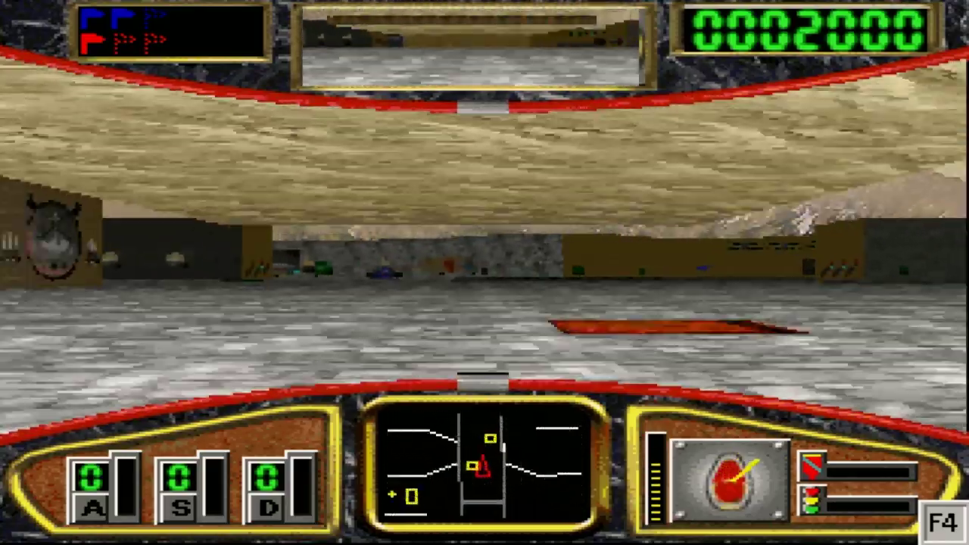
{"action": "key", "text": "Left"}
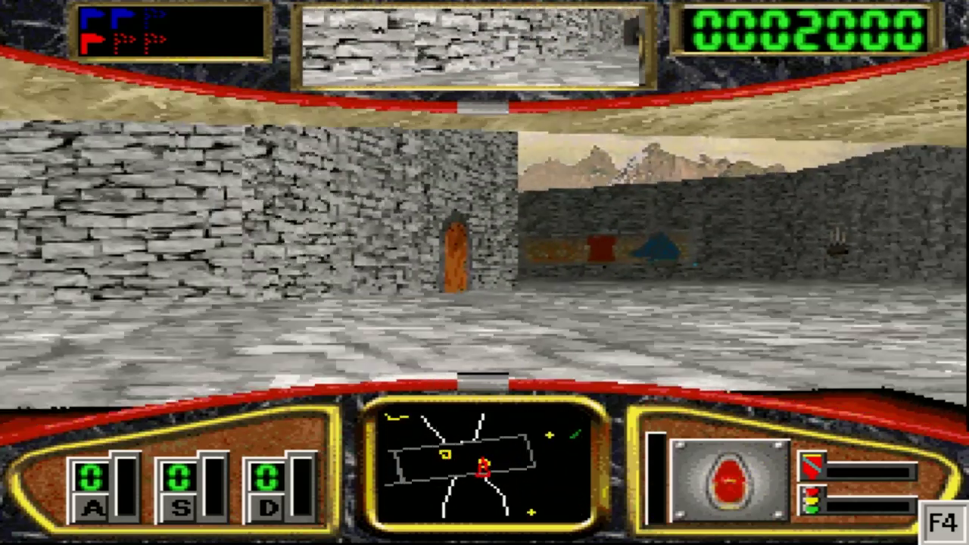
{"action": "key", "text": "Right"}
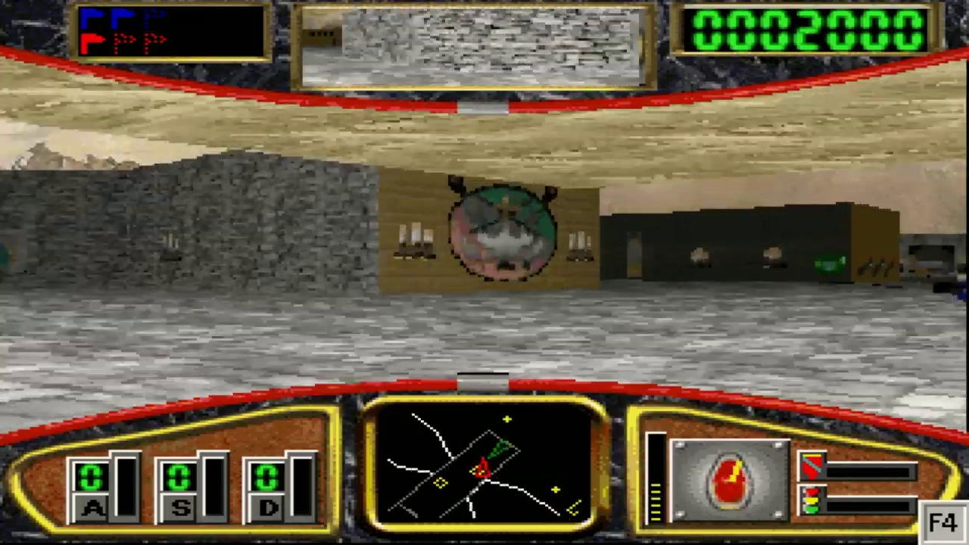
Circle the stone-brick wall near the fireplace and chess-piece mural and head back towards the bridge.
{"action": "key", "text": "Left"}
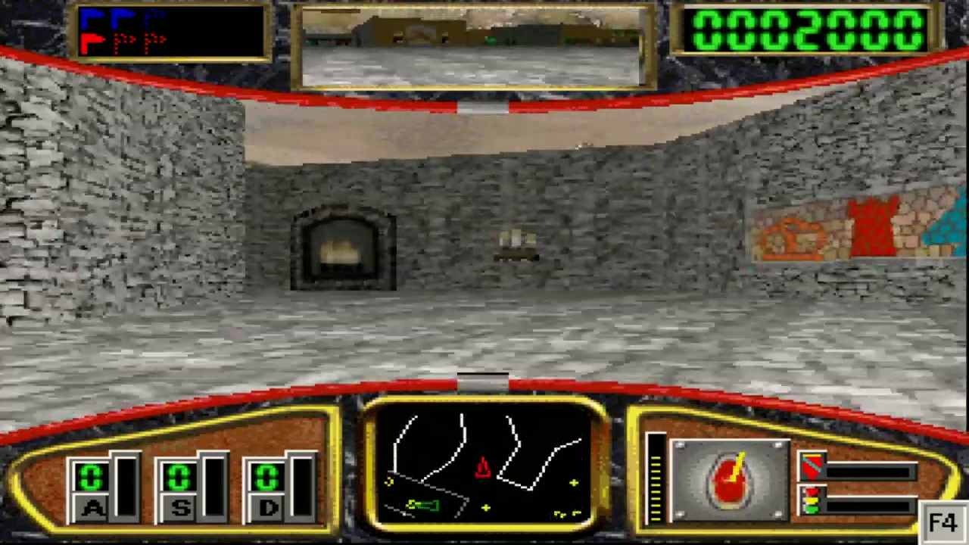
{"action": "key", "text": "Left"}
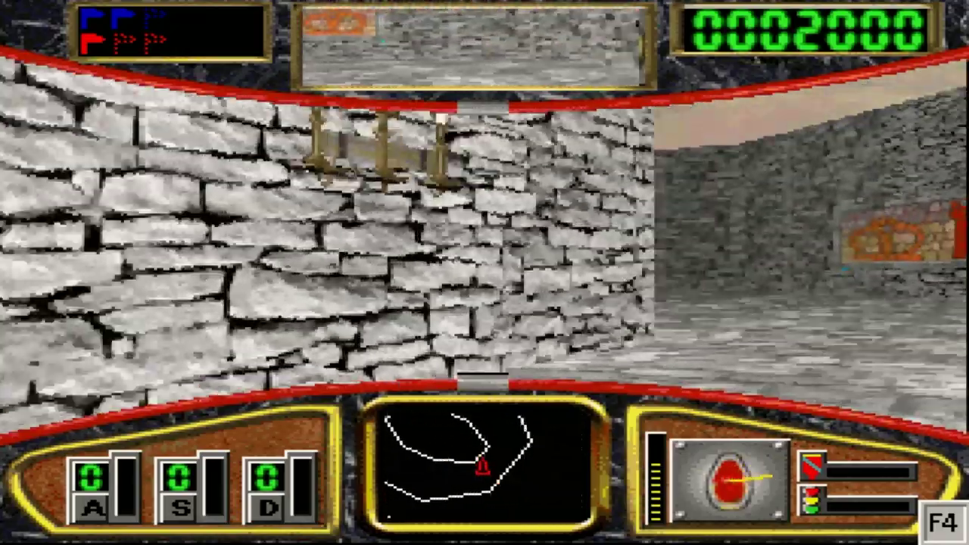
{"action": "key", "text": "Left"}
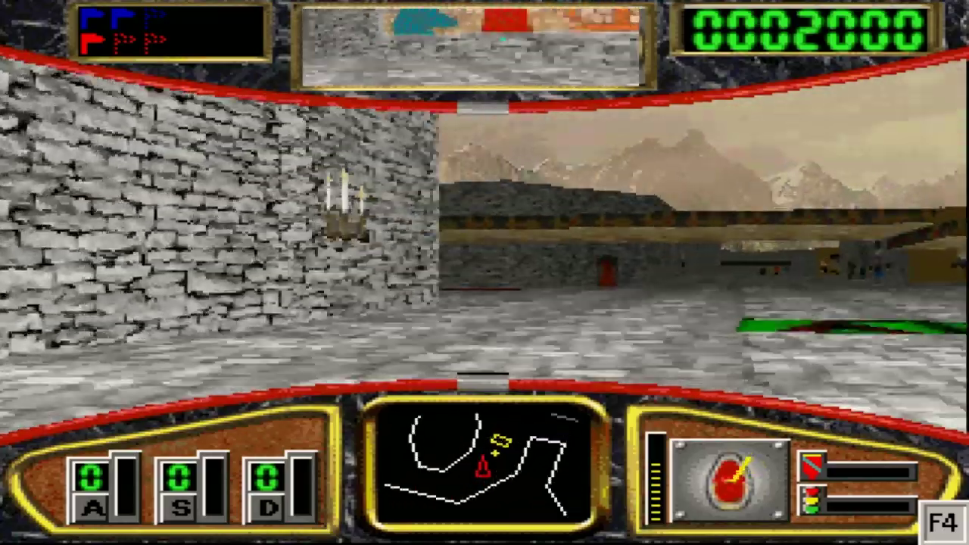
{"action": "key", "text": "Right"}
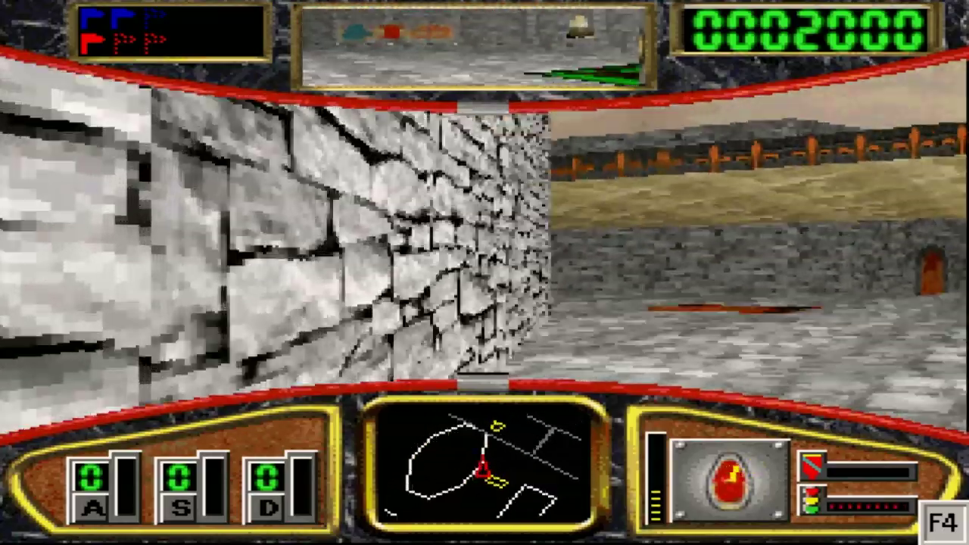
Switch from the Hover! game to its file window and open the Videos folder inside Funstuff on drive E:.
{"action": "key", "text": "Right"}
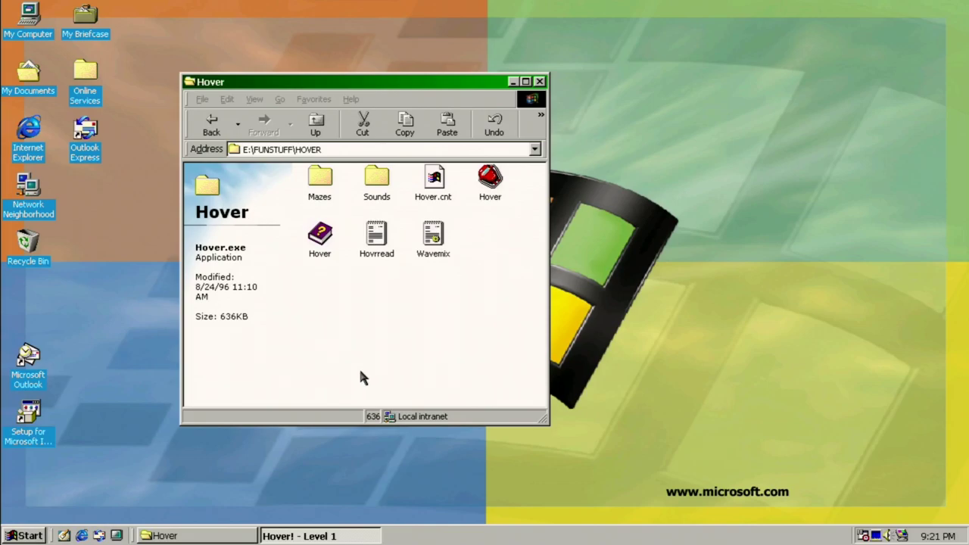
{"action": "key", "text": "alt+Tab"}
{"action": "left_click", "coordinate": [212, 125]}
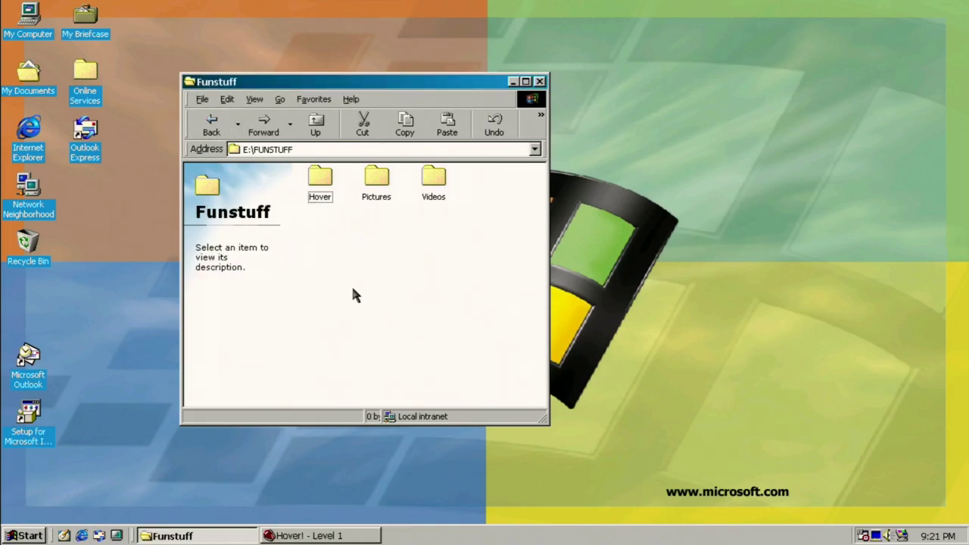
{"action": "left_click", "coordinate": [212, 125]}
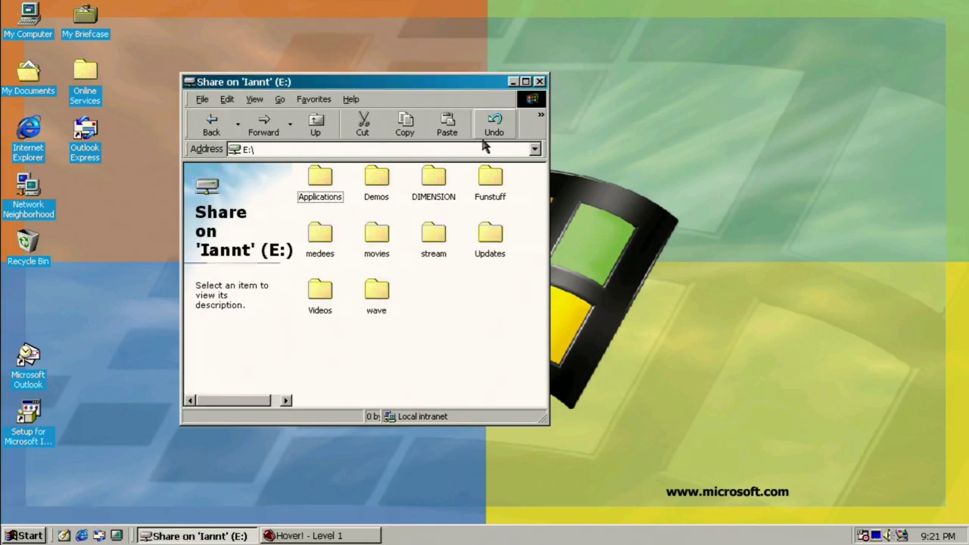
{"action": "double_click", "coordinate": [490, 186]}
{"action": "double_click", "coordinate": [433, 185]}
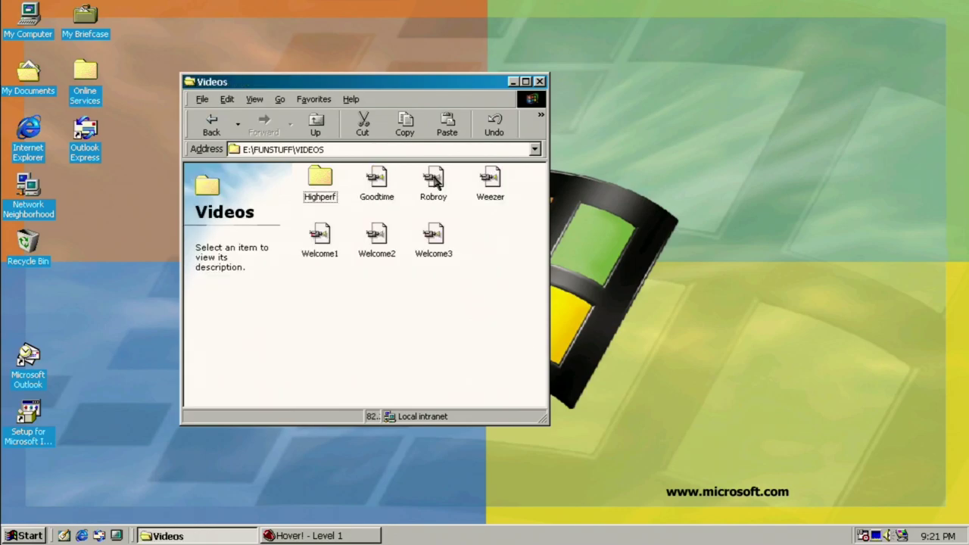
Play the Goodtime video clip from the Videos folder, skip ahead through it and close the player.
{"action": "double_click", "coordinate": [391, 186]}
{"action": "left_click_drag", "start_coordinate": [432, 168], "coordinate": [432, 104]}
{"action": "left_click_drag", "start_coordinate": [398, 336], "coordinate": [584, 337]}
{"action": "left_click", "coordinate": [633, 100]}
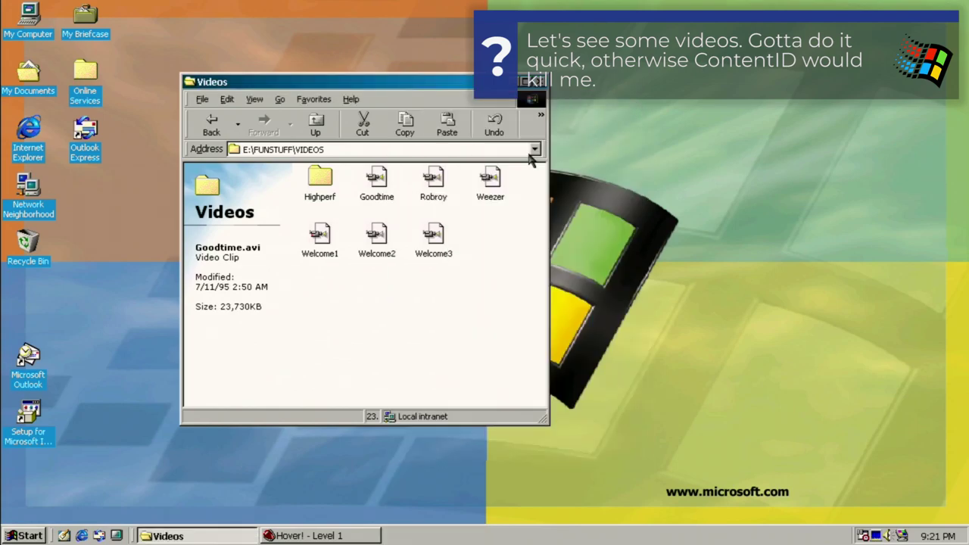
Play the Robroy video clip, jump through the middle to near its end, and close the player.
{"action": "double_click", "coordinate": [434, 182]}
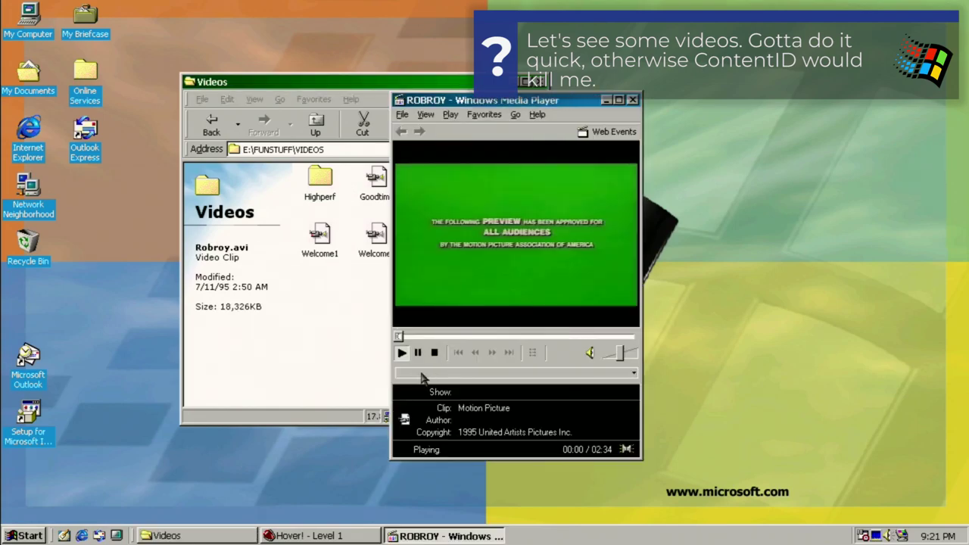
{"action": "left_click", "coordinate": [500, 337]}
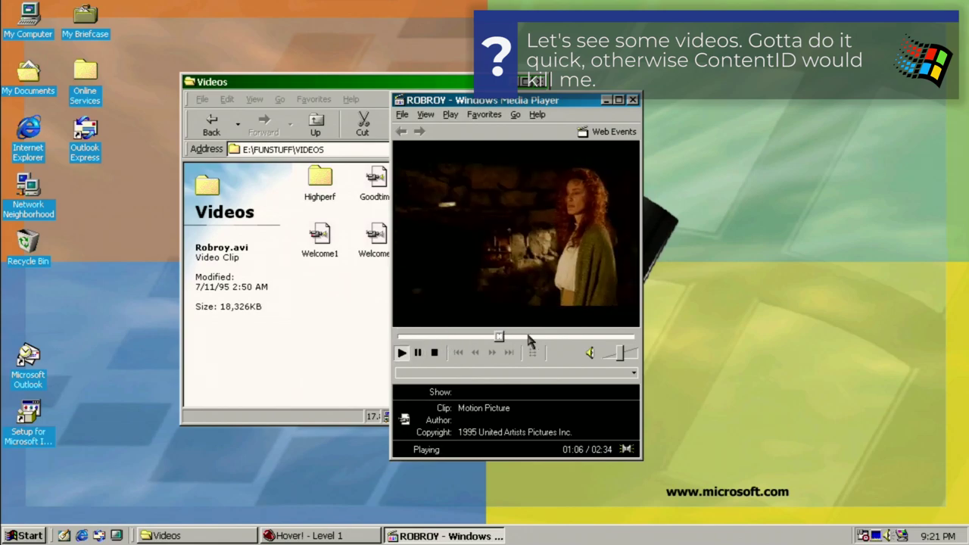
{"action": "left_click", "coordinate": [580, 337]}
{"action": "left_click", "coordinate": [615, 337]}
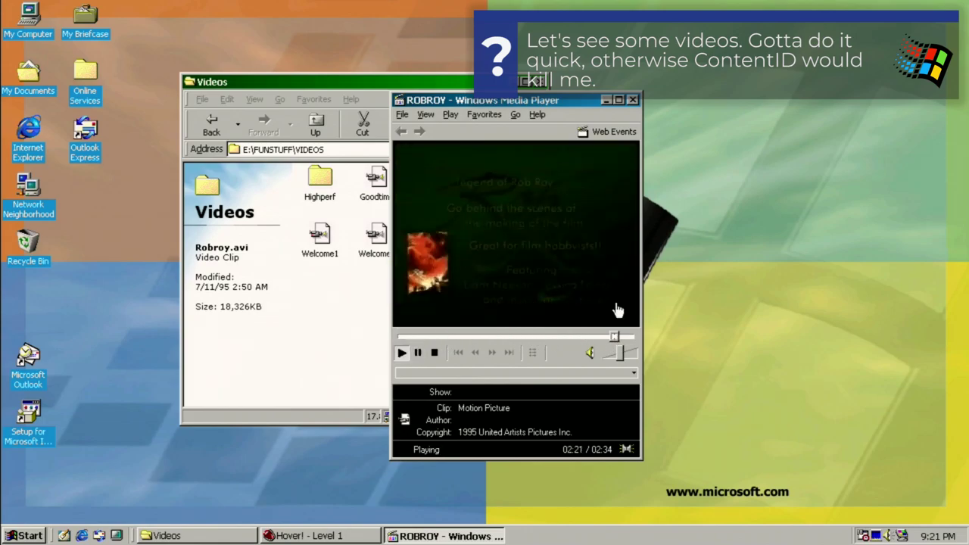
{"action": "left_click", "coordinate": [631, 100]}
Play the Weezer video clip, skip to about three-quarters of the way through, and close the player.
{"action": "double_click", "coordinate": [490, 180]}
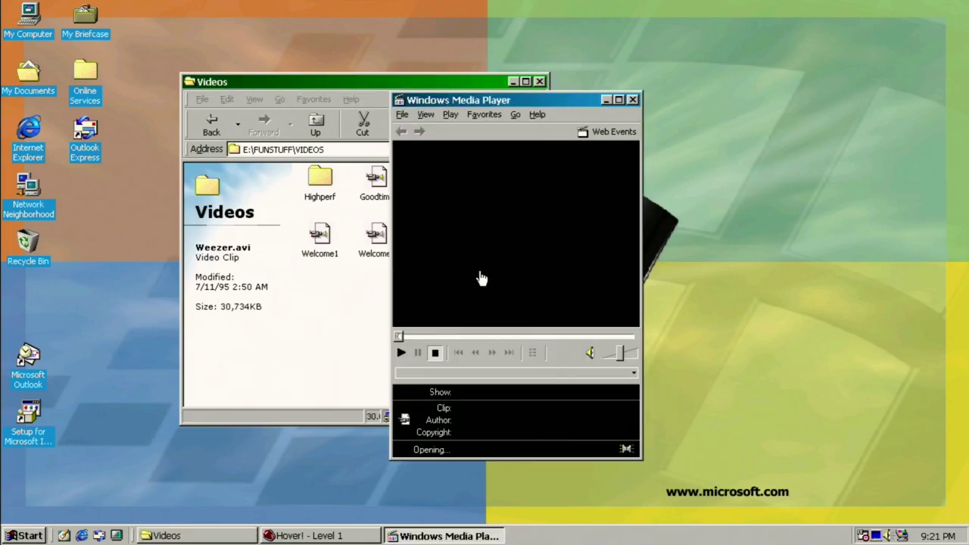
{"action": "left_click_drag", "start_coordinate": [437, 340], "coordinate": [572, 337]}
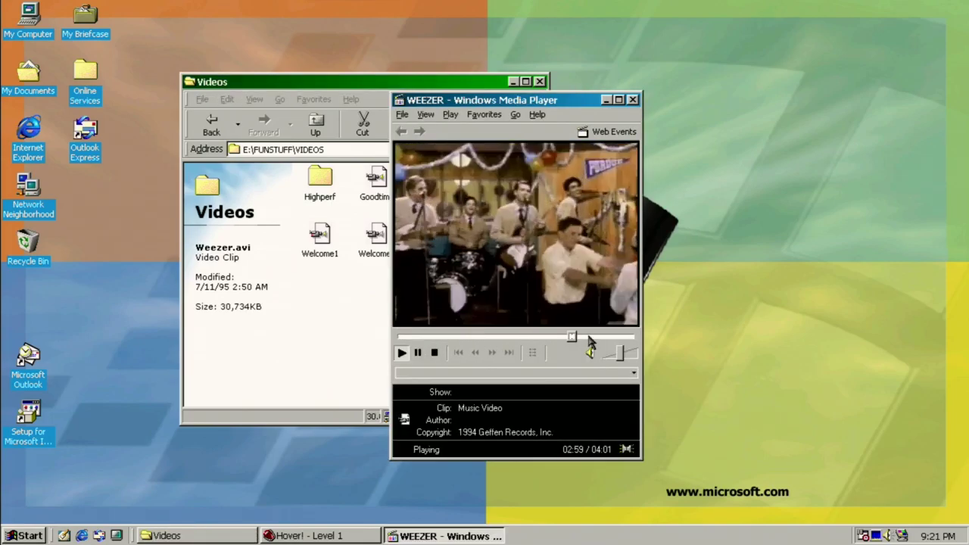
{"action": "left_click", "coordinate": [633, 100]}
Play the Welcome1 animation, skip forward past its middle and close the player.
{"action": "double_click", "coordinate": [333, 234]}
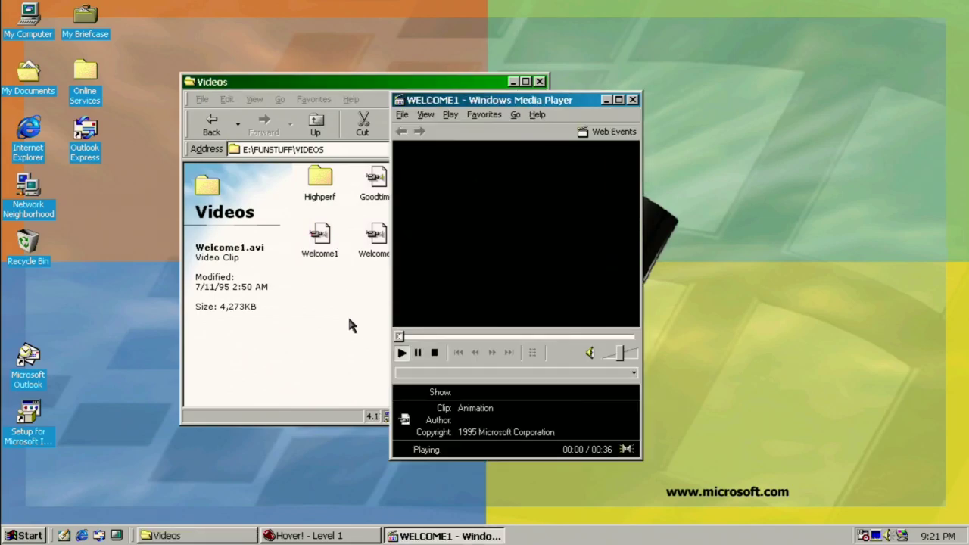
{"action": "left_click", "coordinate": [436, 338]}
{"action": "left_click_drag", "start_coordinate": [436, 339], "coordinate": [562, 341]}
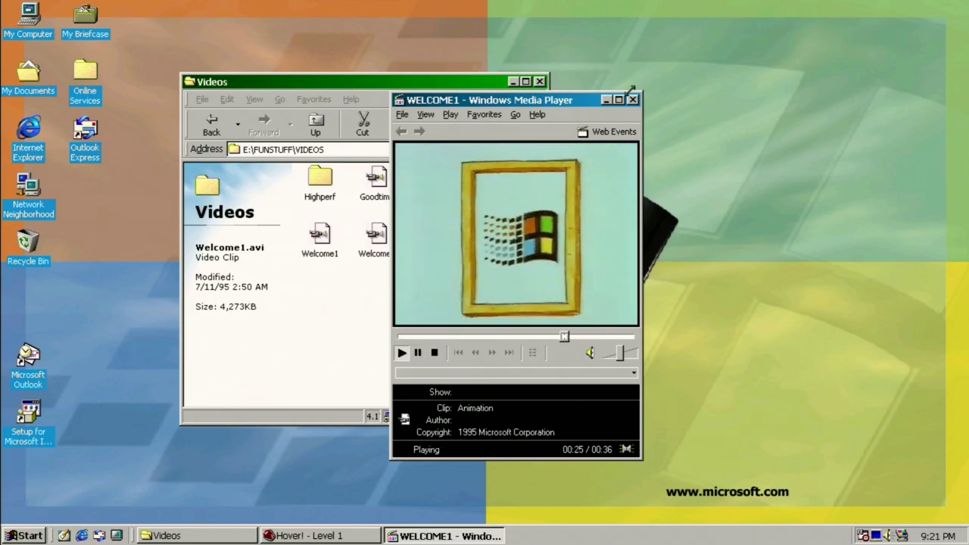
{"action": "left_click", "coordinate": [633, 100]}
Play the Welcome2 animation, skip forward through it in several jumps and close the player.
{"action": "double_click", "coordinate": [374, 235]}
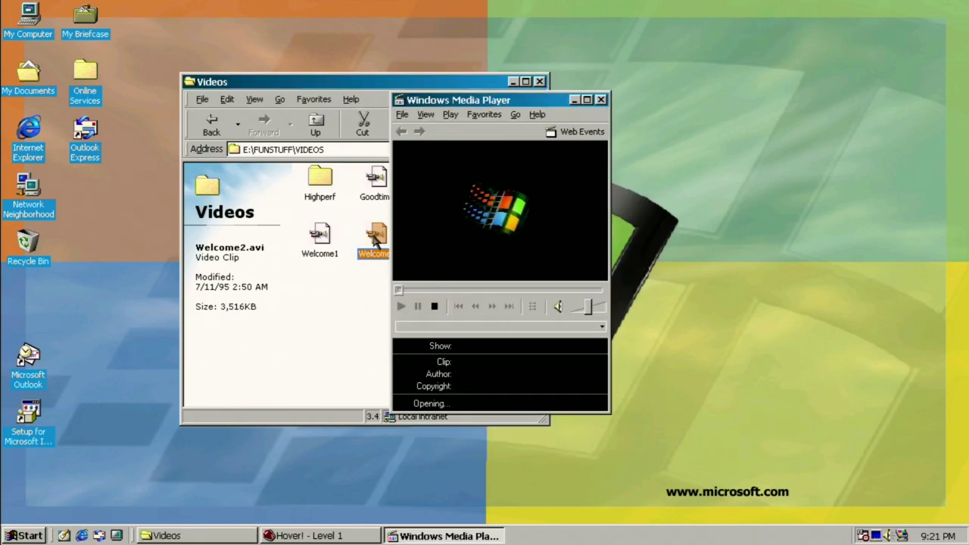
{"action": "left_click", "coordinate": [478, 337]}
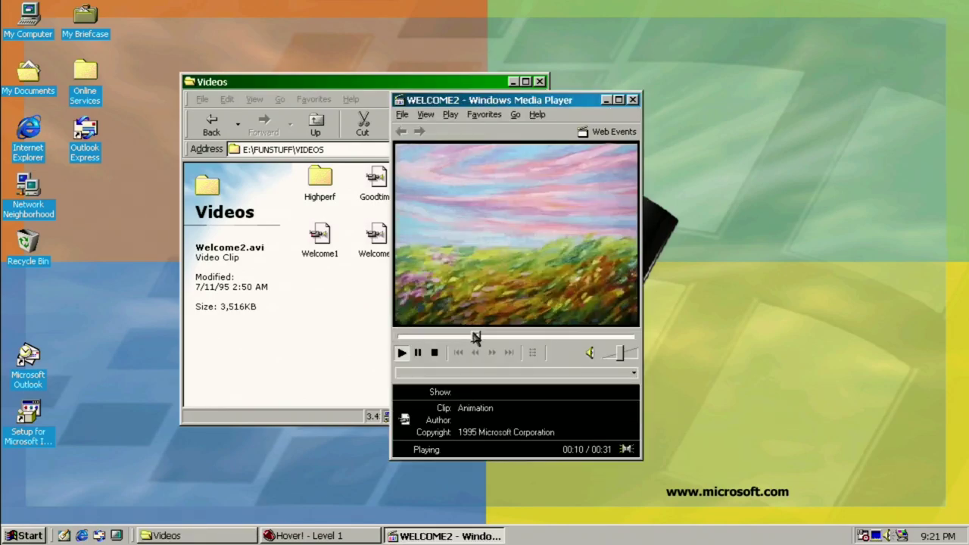
{"action": "left_click_drag", "start_coordinate": [479, 336], "coordinate": [541, 339]}
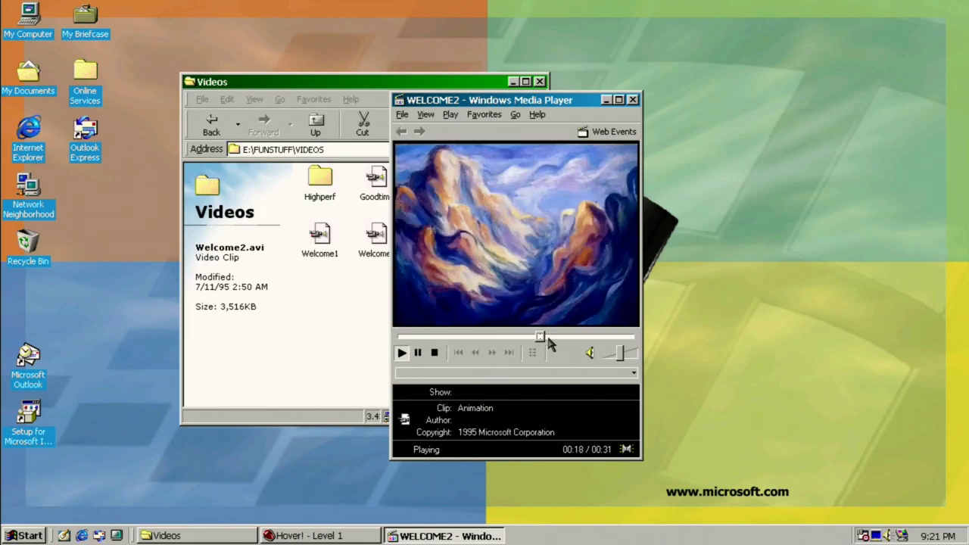
{"action": "left_click", "coordinate": [589, 337]}
{"action": "left_click", "coordinate": [633, 100]}
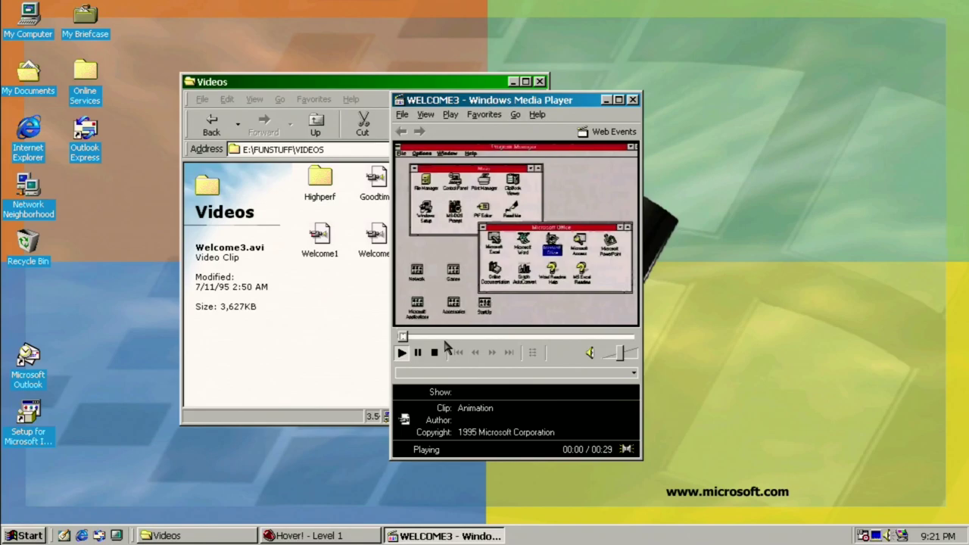
Skip forward through the Welcome3 animation and close the player.
{"action": "left_click", "coordinate": [493, 337]}
{"action": "left_click_drag", "start_coordinate": [493, 338], "coordinate": [543, 337]}
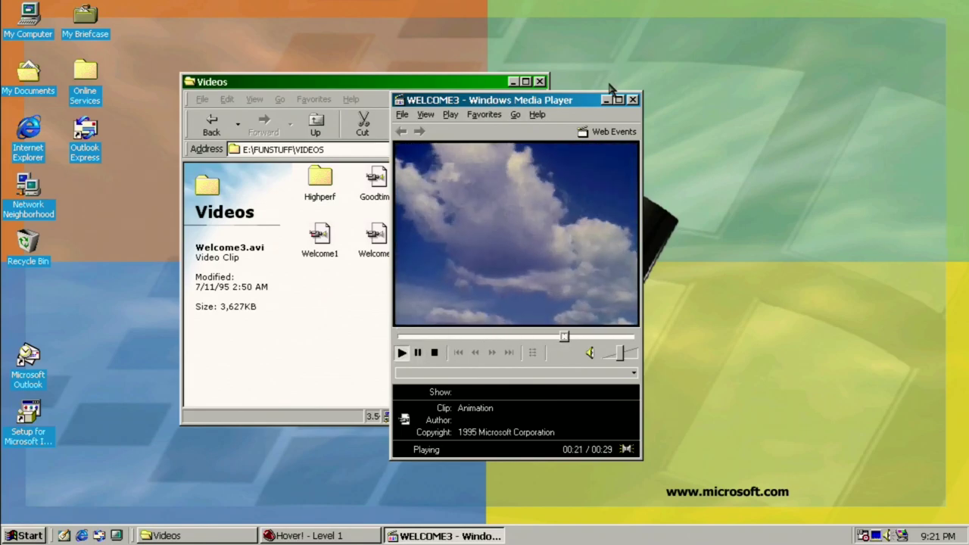
{"action": "left_click", "coordinate": [633, 100]}
Open the Highperf folder, play its Goodtime clip and skip ahead past the middle.
{"action": "double_click", "coordinate": [333, 191]}
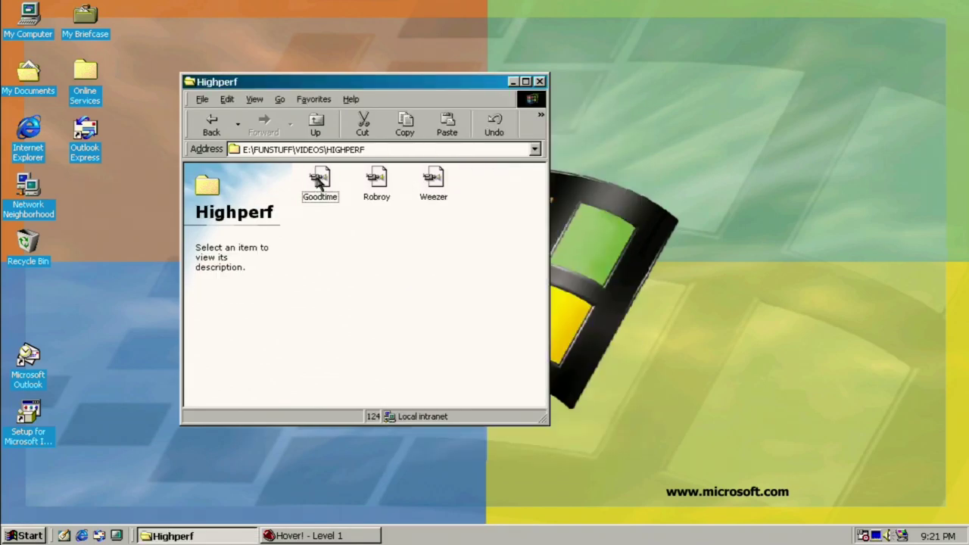
{"action": "key", "text": "Return"}
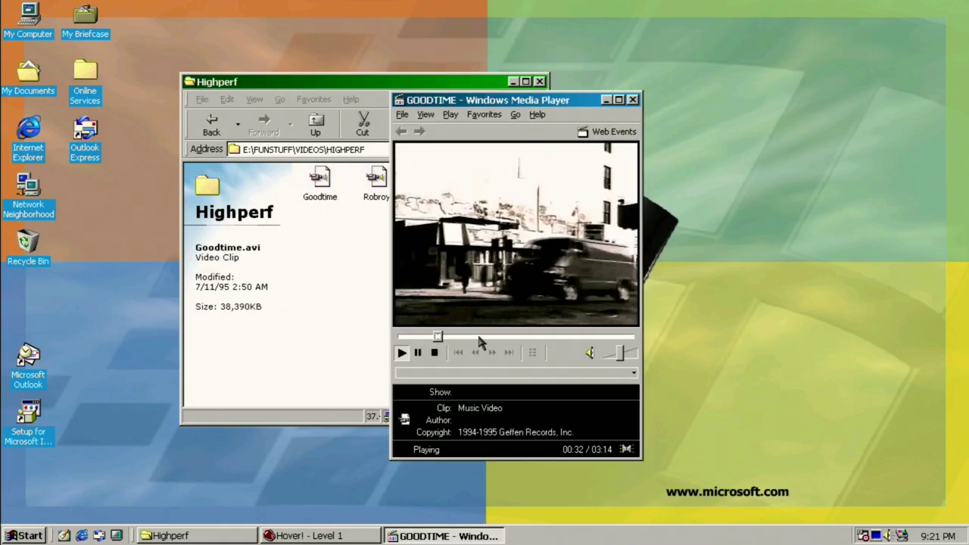
{"action": "left_click_drag", "start_coordinate": [444, 336], "coordinate": [536, 340]}
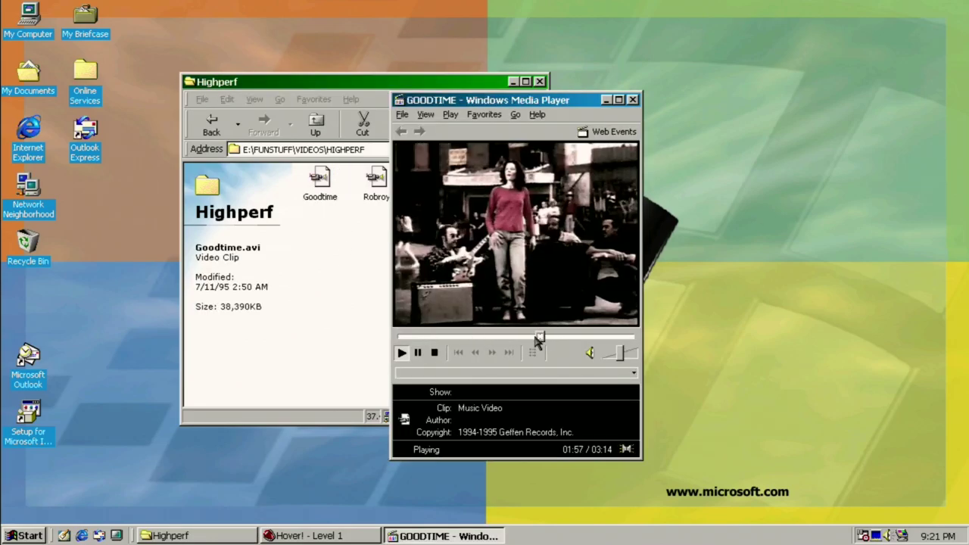
Play the Robroy clip from the Highperf folder, skip forward through it and close the player.
{"action": "double_click", "coordinate": [369, 184]}
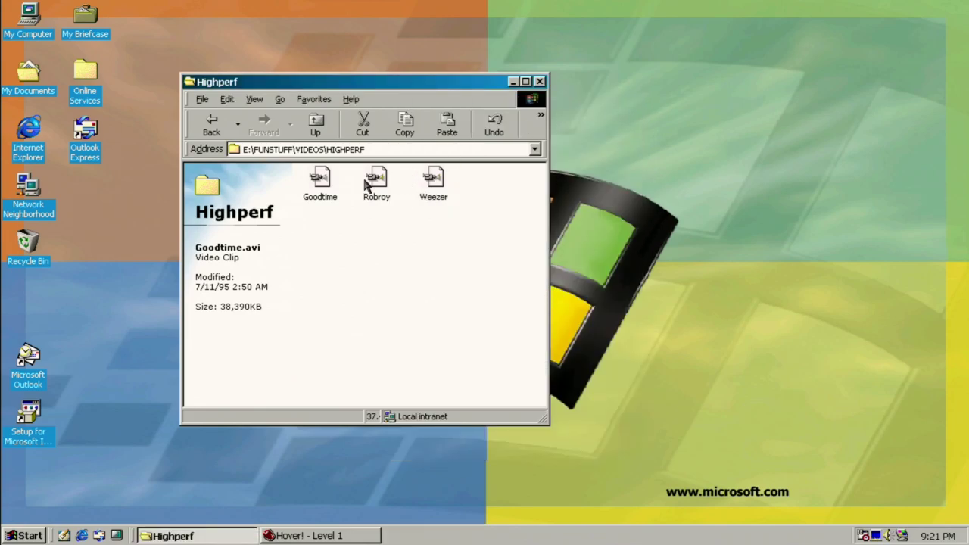
{"action": "left_click", "coordinate": [432, 337]}
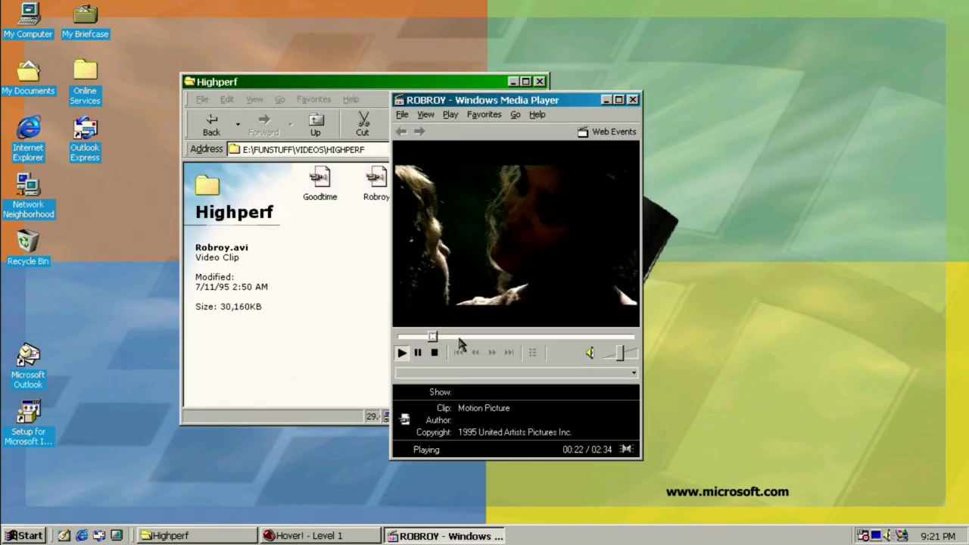
{"action": "left_click_drag", "start_coordinate": [459, 345], "coordinate": [616, 346]}
{"action": "left_click", "coordinate": [633, 99]}
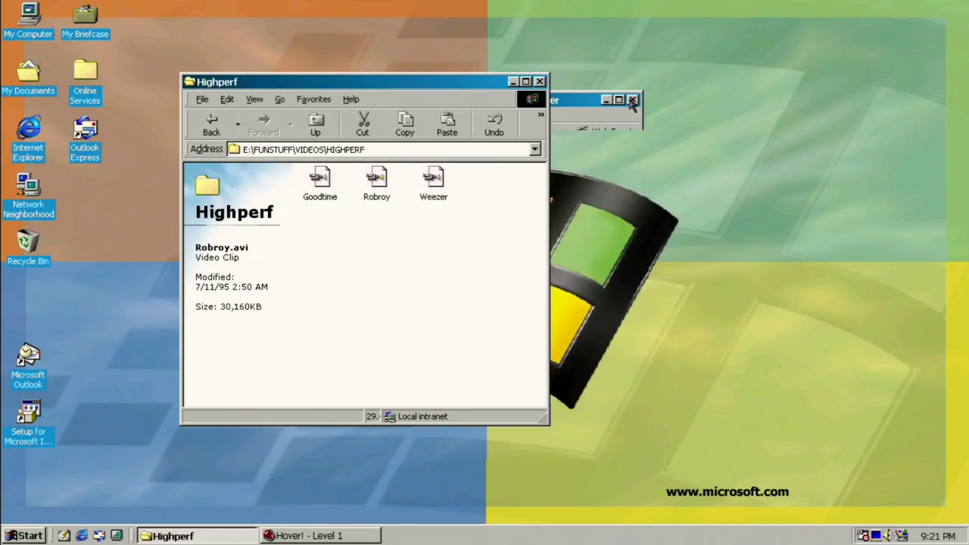
Try to play the Weezer clip from the Highperf folder, then dismiss the error dialog and close the player.
{"action": "double_click", "coordinate": [433, 177]}
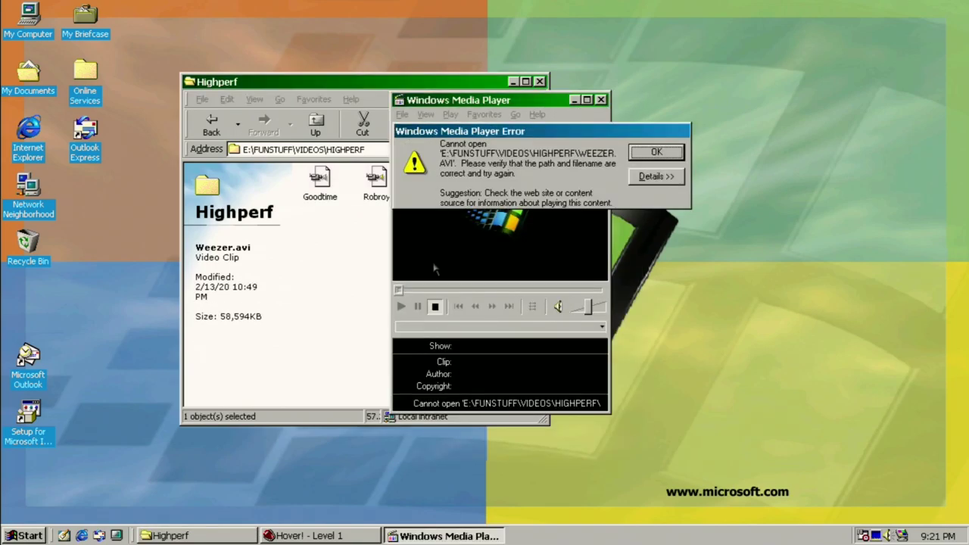
{"action": "left_click_drag", "start_coordinate": [614, 165], "coordinate": [596, 219]}
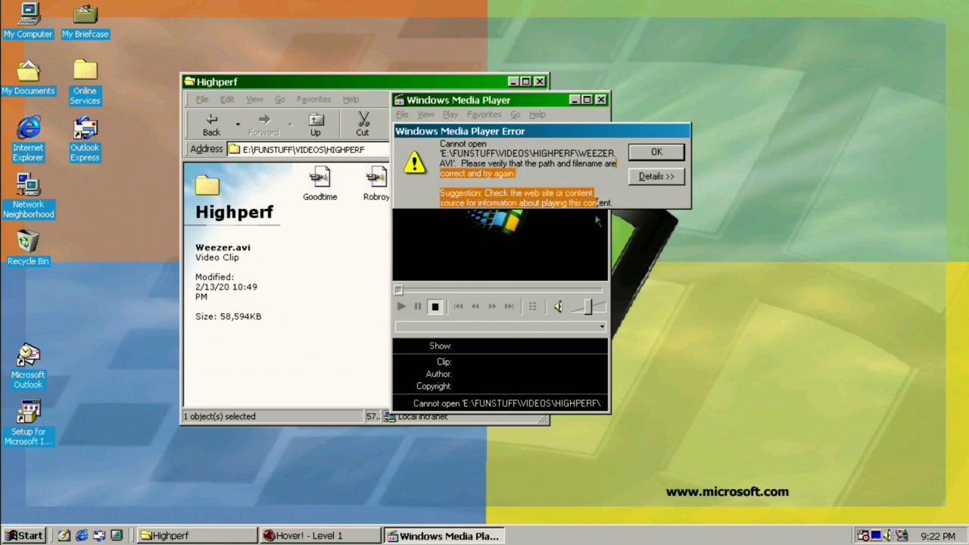
{"action": "left_click", "coordinate": [587, 171]}
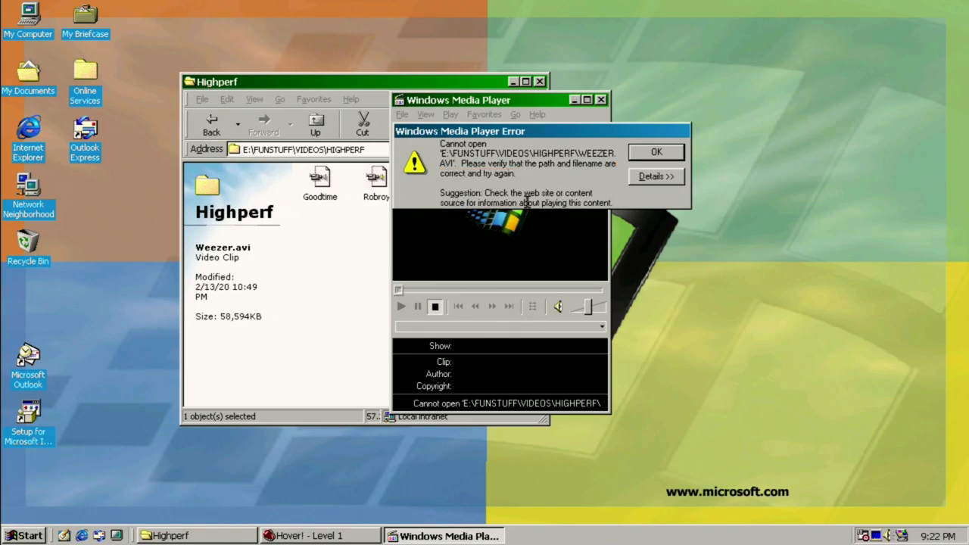
{"action": "left_click", "coordinate": [653, 179]}
{"action": "left_click", "coordinate": [656, 153]}
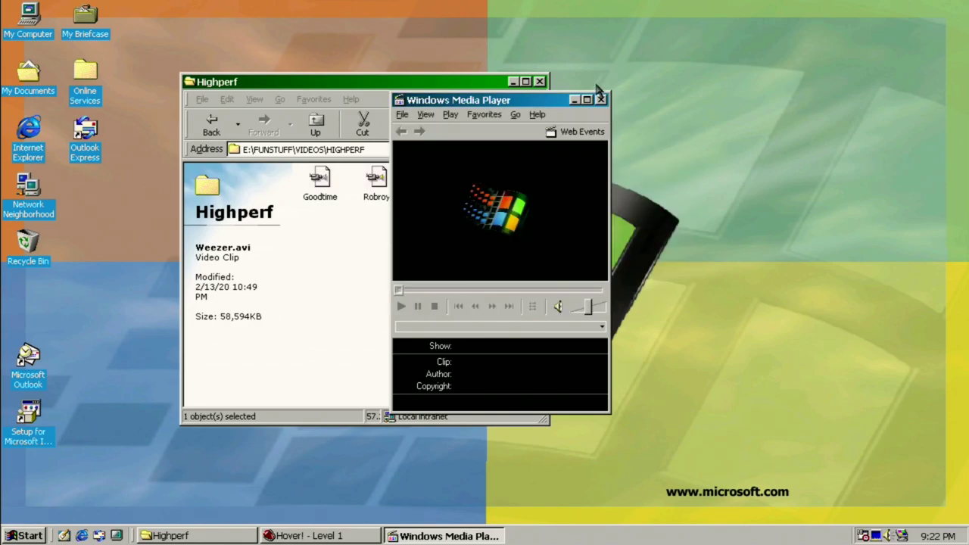
{"action": "left_click", "coordinate": [600, 99]}
Return from the Highperf folder to the root of drive E: and open the wave folder.
{"action": "left_click", "coordinate": [211, 123]}
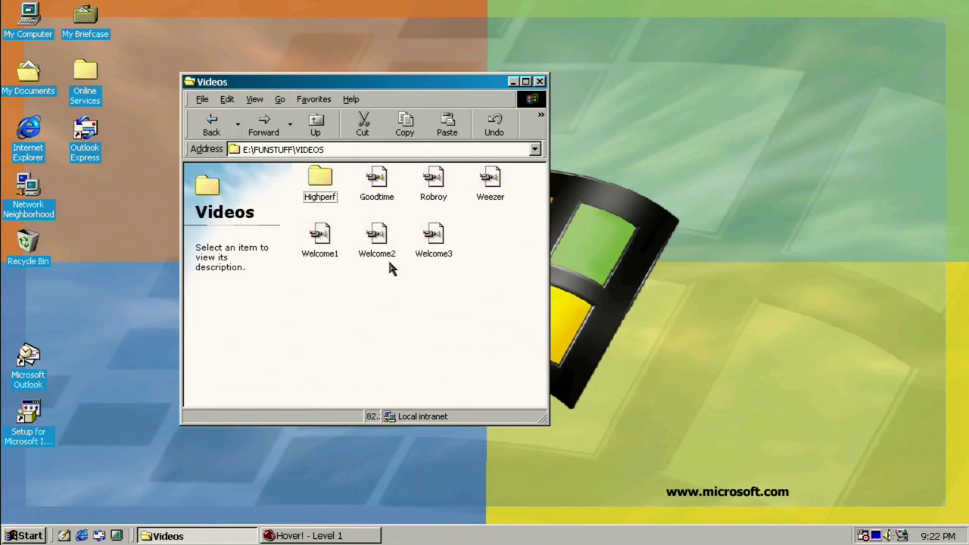
{"action": "left_click", "coordinate": [229, 131]}
{"action": "left_click", "coordinate": [229, 131]}
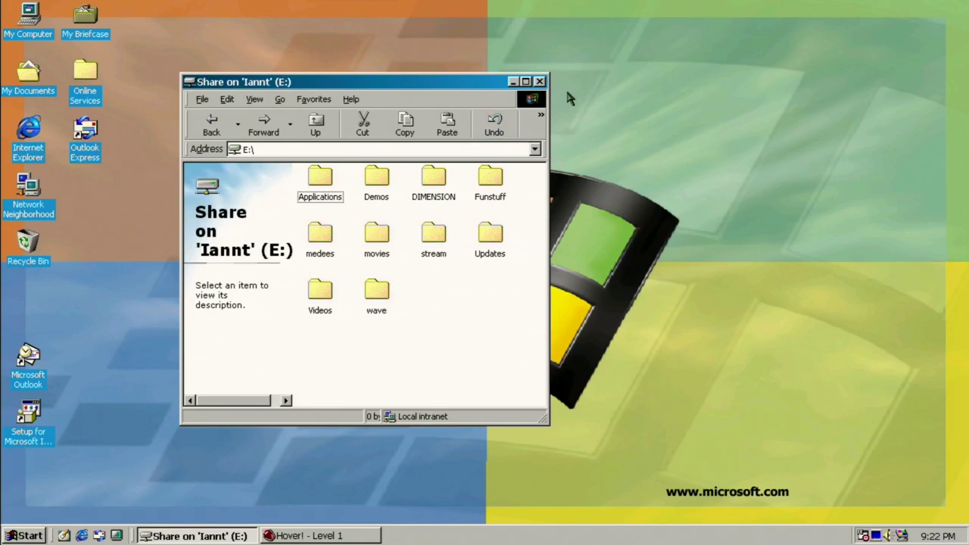
{"action": "double_click", "coordinate": [362, 304]}
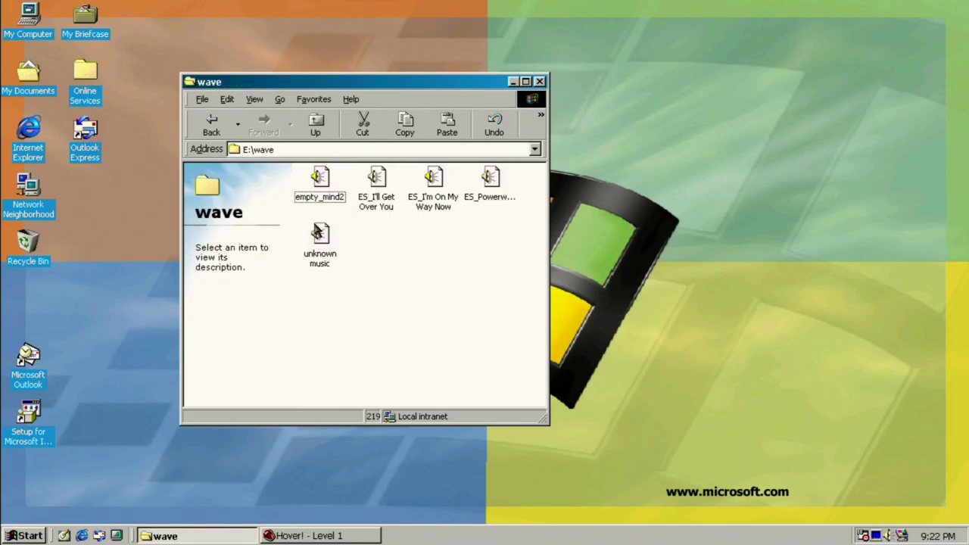
Play the ES_I'll Get Over You, ES_I'm On My Way Now and ES_Powerwalkin' wave files one by one, closing the player after each.
{"action": "double_click", "coordinate": [379, 182]}
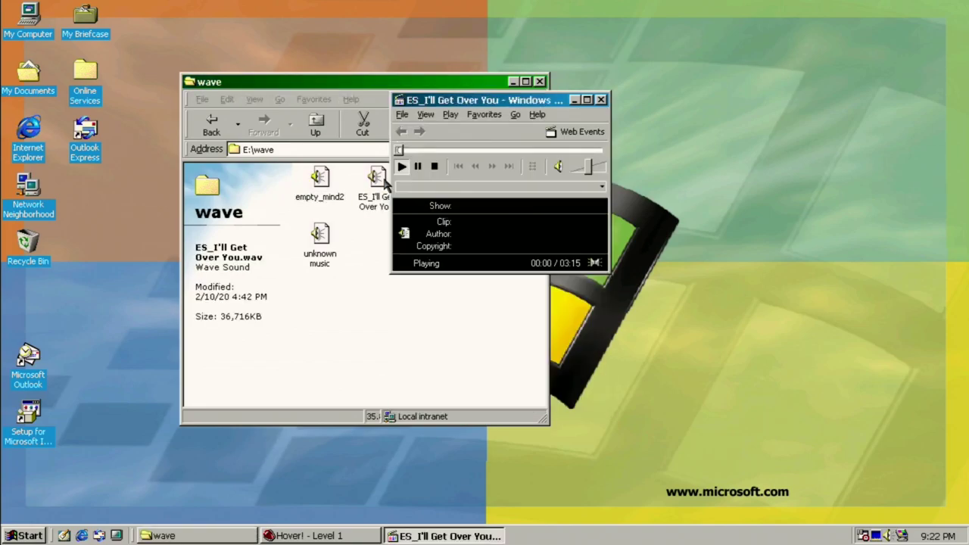
{"action": "left_click", "coordinate": [603, 100]}
{"action": "double_click", "coordinate": [435, 179]}
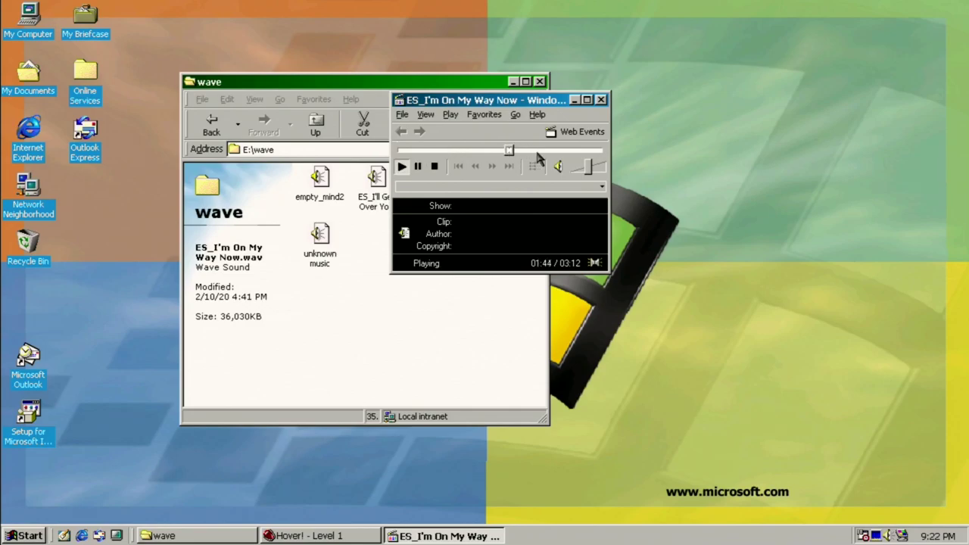
{"action": "left_click", "coordinate": [600, 100]}
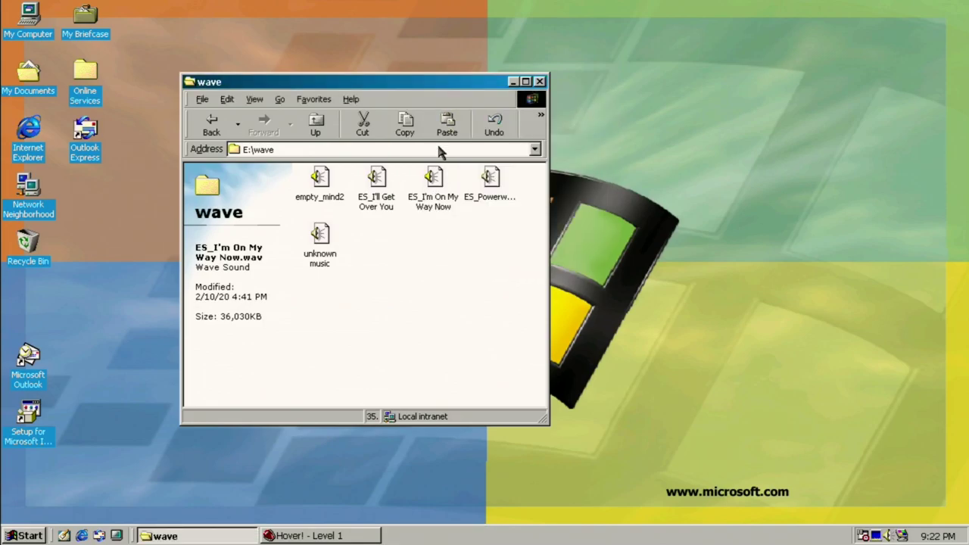
{"action": "double_click", "coordinate": [491, 180]}
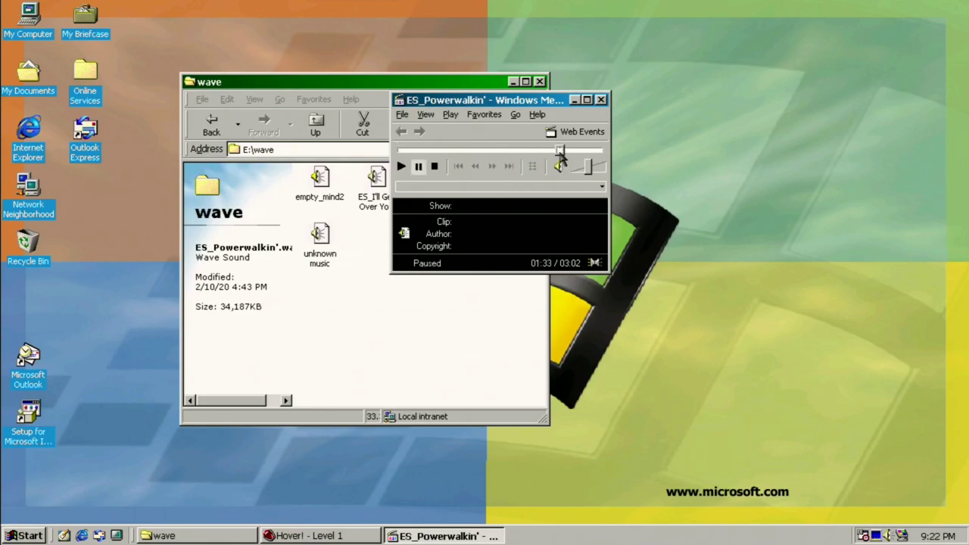
{"action": "left_click", "coordinate": [601, 100]}
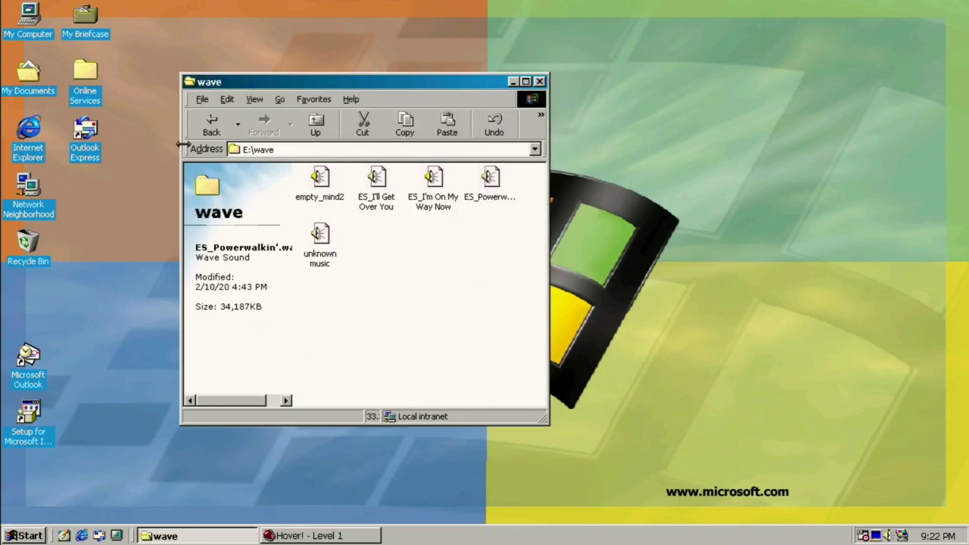
Play the empty_mind2 wave file, then close the player and the folder window.
{"action": "double_click", "coordinate": [317, 178]}
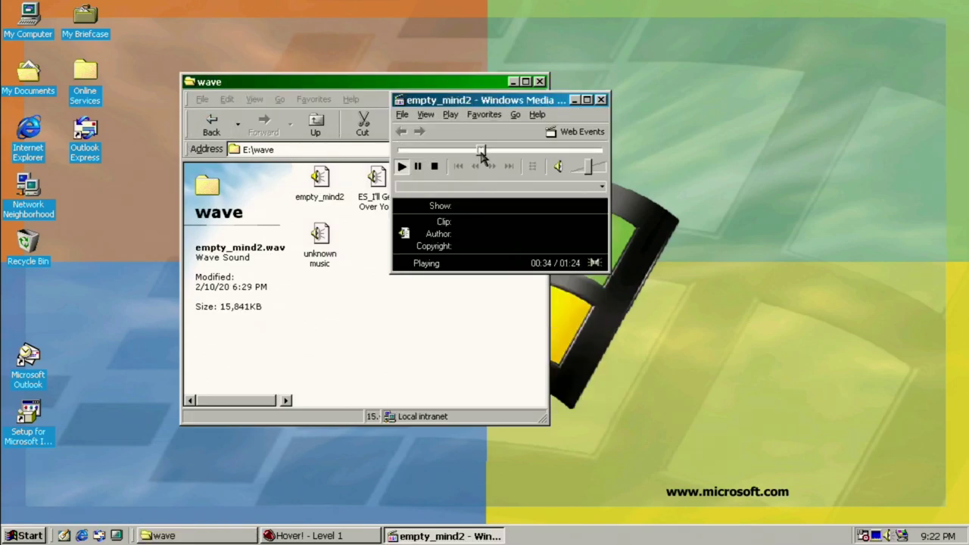
{"action": "left_click", "coordinate": [601, 100]}
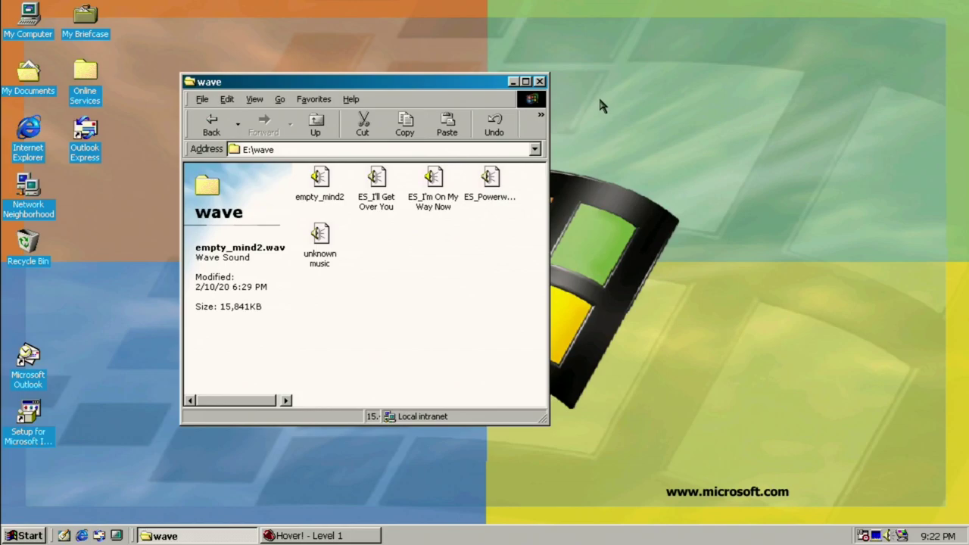
{"action": "left_click", "coordinate": [212, 126]}
{"action": "left_click", "coordinate": [212, 126]}
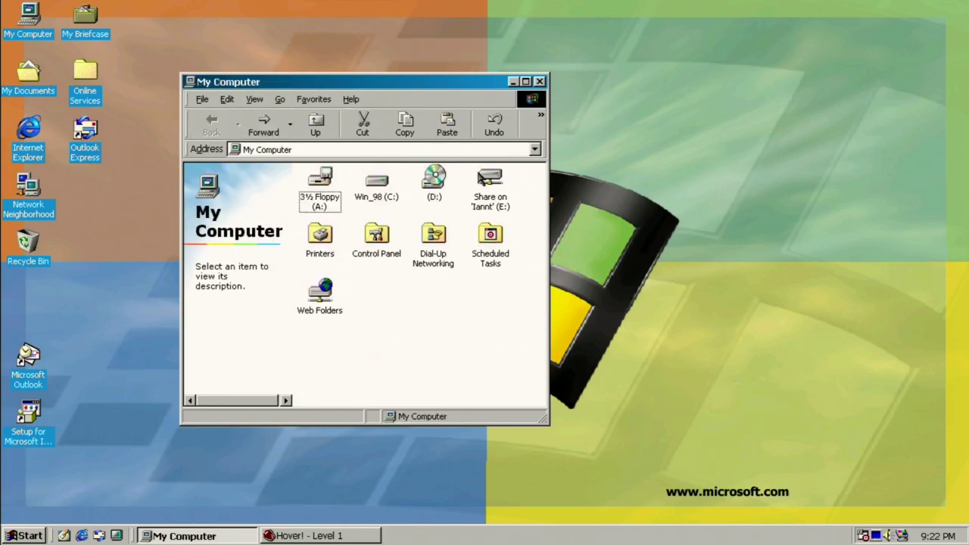
{"action": "left_click", "coordinate": [539, 82]}
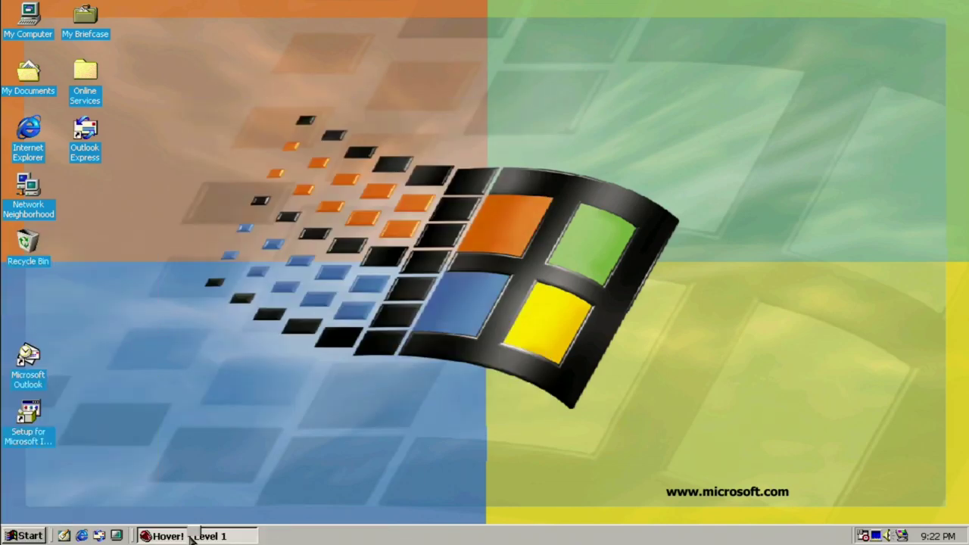
Close the minimised Hover! game, leaving the high-score name empty and dismissing the High Scores list.
{"action": "right_click", "coordinate": [201, 535]}
{"action": "left_click", "coordinate": [204, 527]}
{"action": "left_click", "coordinate": [453, 303]}
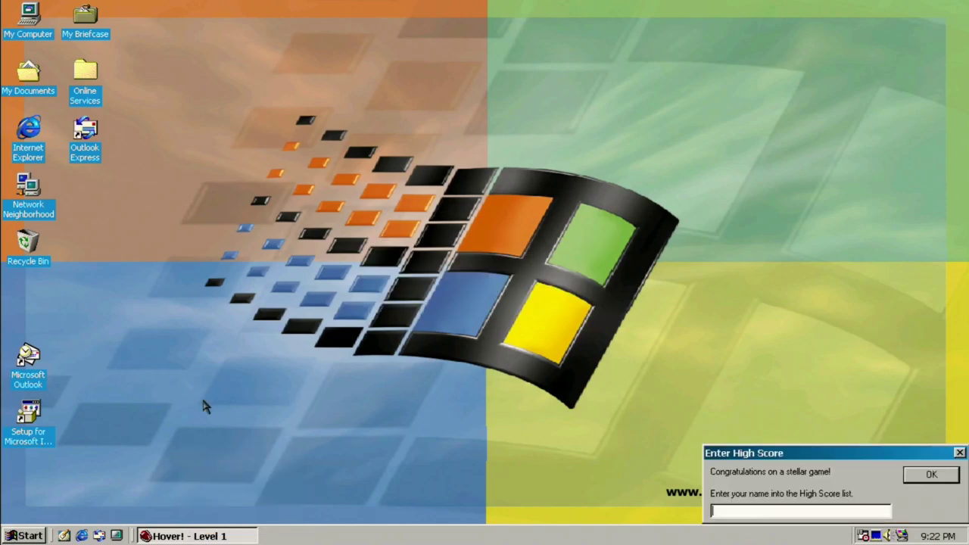
{"action": "left_click", "coordinate": [931, 473]}
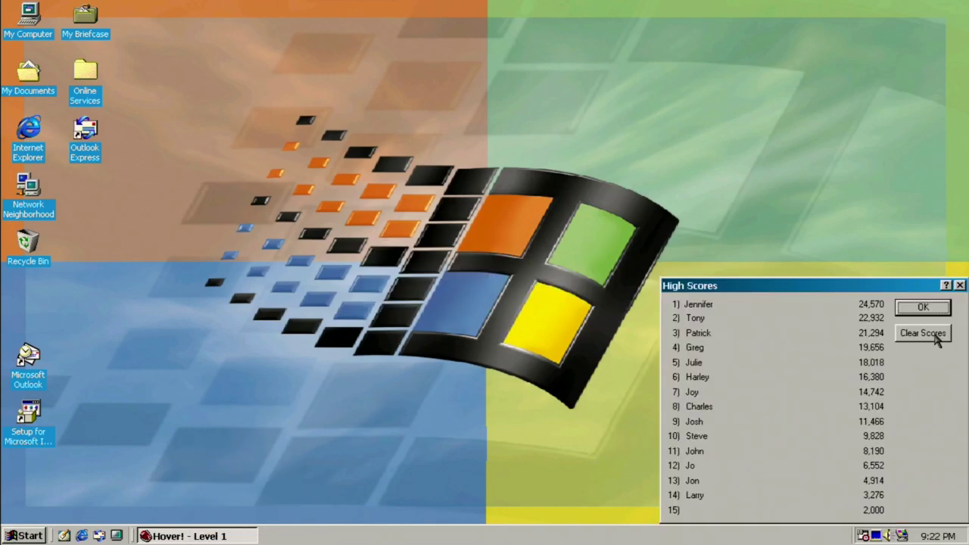
{"action": "left_click", "coordinate": [938, 339]}
{"action": "left_click", "coordinate": [785, 426]}
{"action": "key", "text": "Return"}
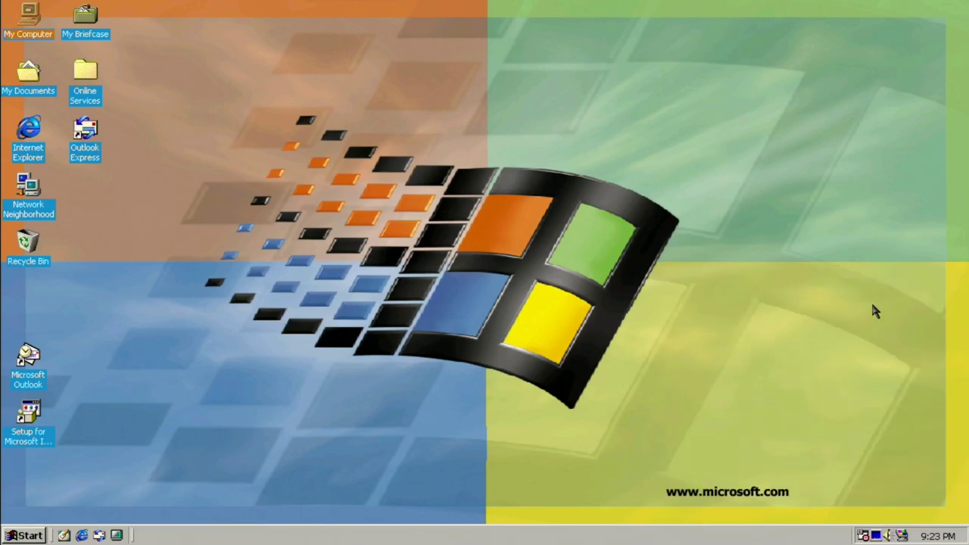
Launch the marbles game from the Microsoft Plus! 98 programs and start a match at skill level 1.
{"action": "left_click", "coordinate": [25, 535]}
{"action": "mouse_move", "coordinate": [113, 314]}
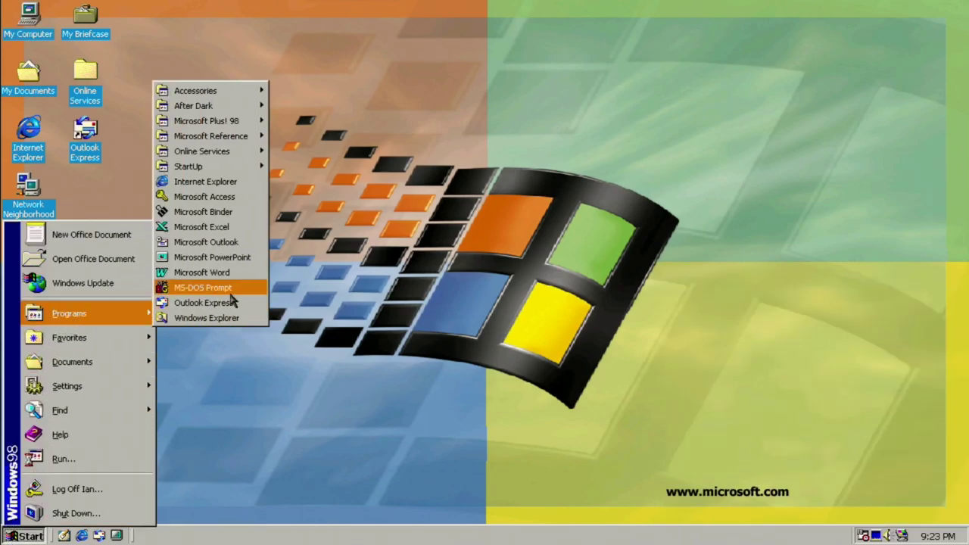
{"action": "mouse_move", "coordinate": [228, 122]}
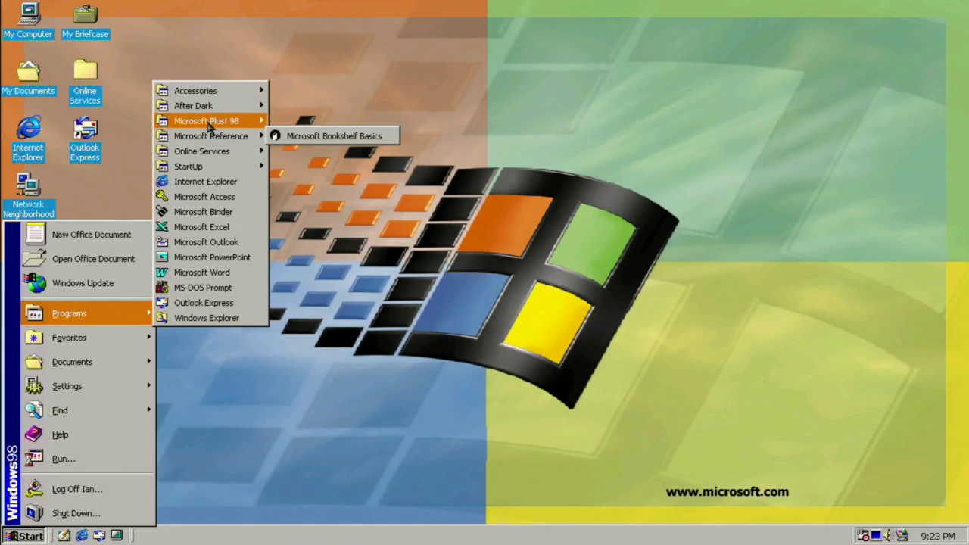
{"action": "mouse_move", "coordinate": [290, 124]}
{"action": "left_click", "coordinate": [424, 142]}
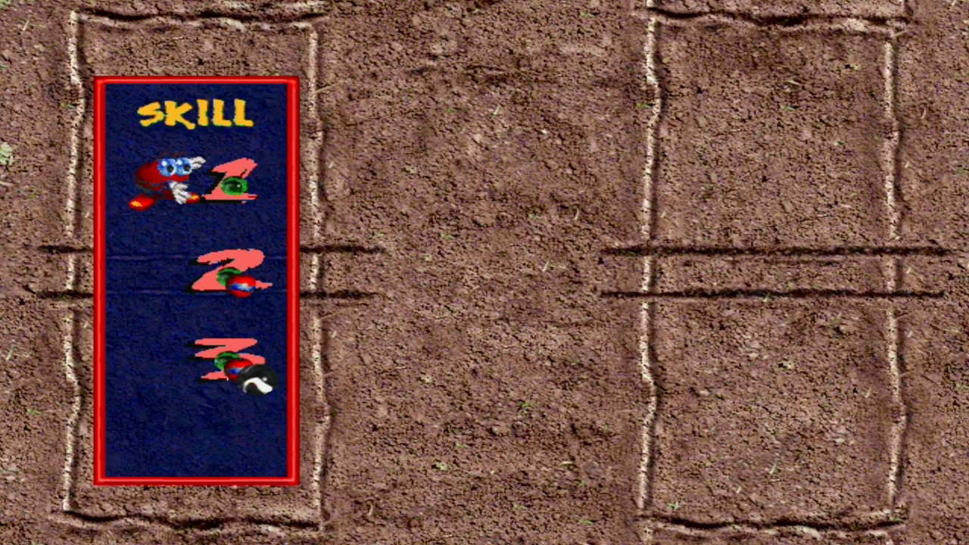
{"action": "key", "text": "Return"}
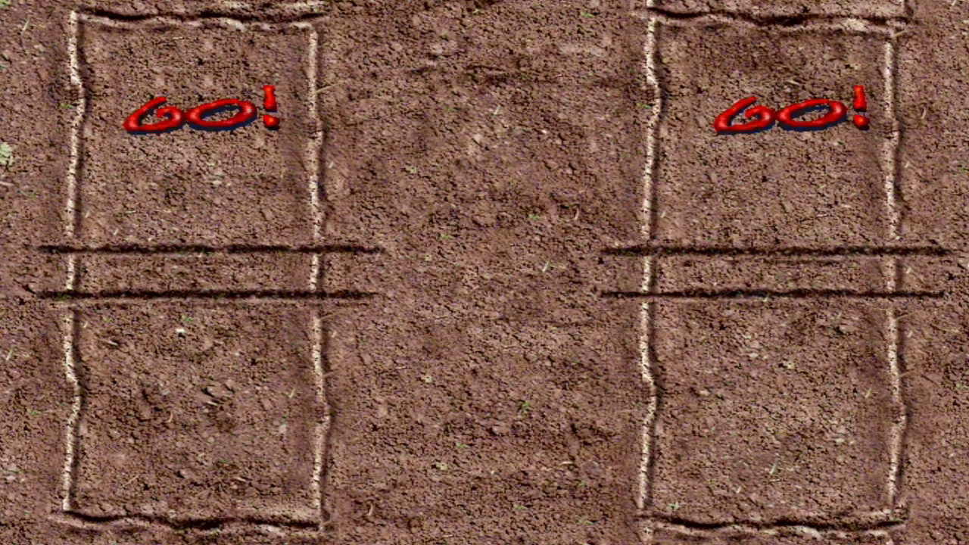
Play the marbles match by shifting the middle row and the columns to line up same-coloured marbles.
{"action": "key", "text": "Right"}
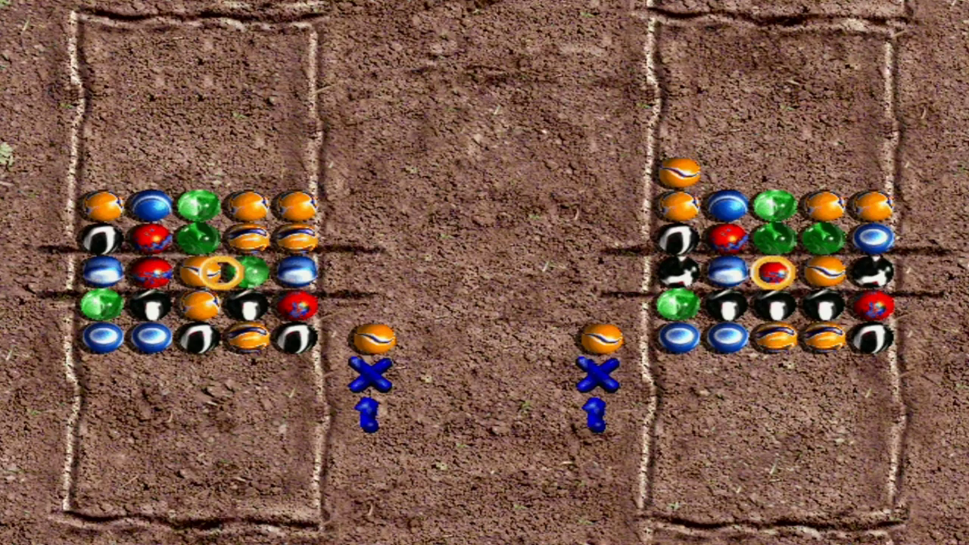
{"action": "key", "text": "Right"}
{"action": "key", "text": "Right"}
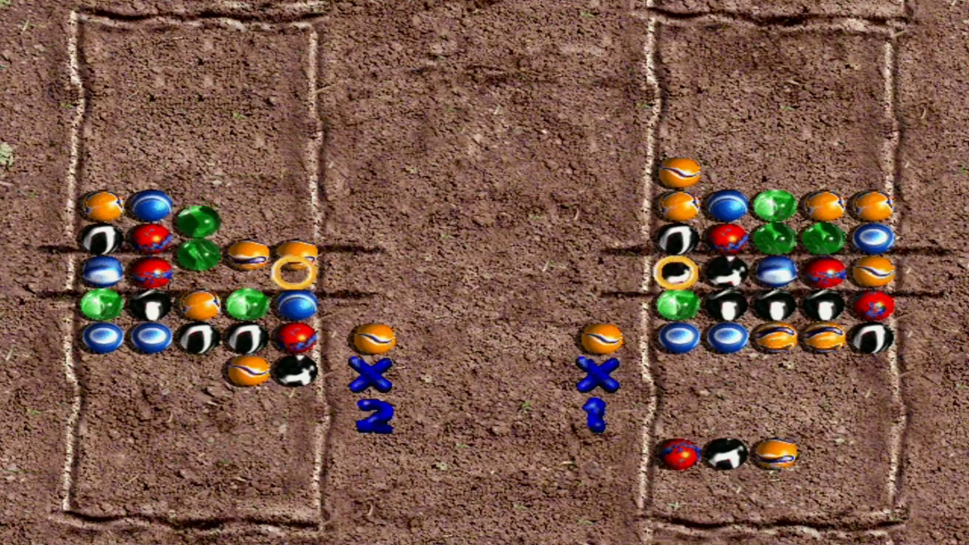
{"action": "key", "text": "Left"}
{"action": "key", "text": "Left"}
{"action": "key", "text": "Right"}
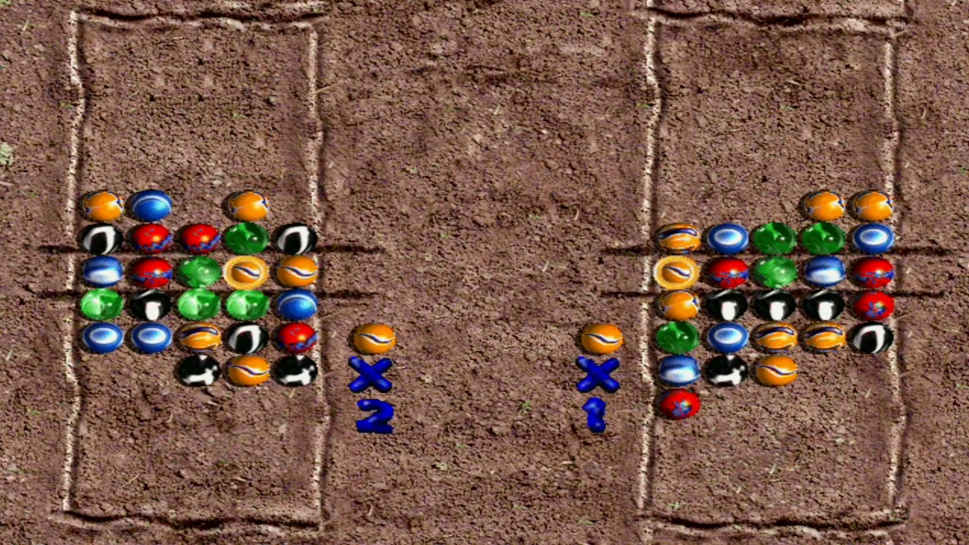
{"action": "key", "text": "Left"}
{"action": "key", "text": "Right"}
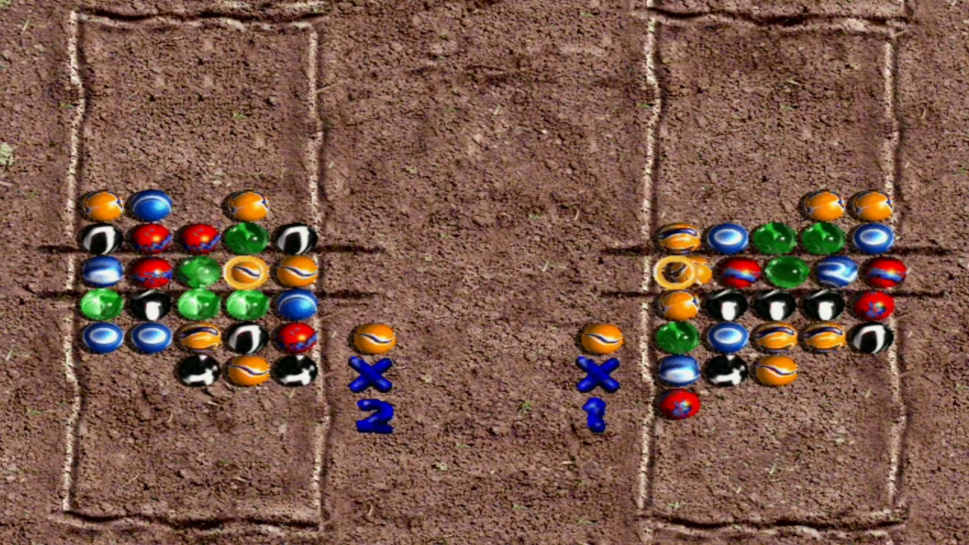
{"action": "key", "text": "Left"}
{"action": "key", "text": "Left"}
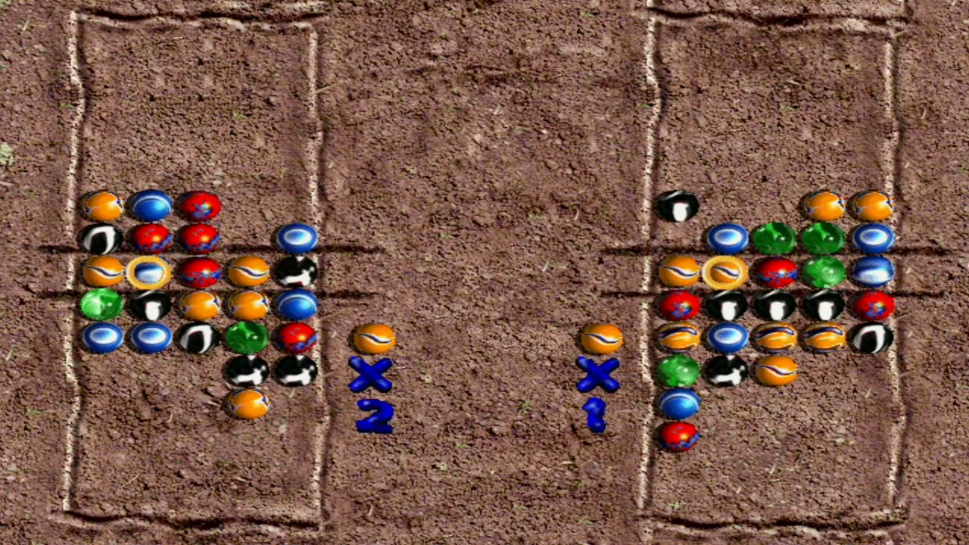
{"action": "key", "text": "Right"}
{"action": "key", "text": "Left"}
{"action": "key", "text": "Right"}
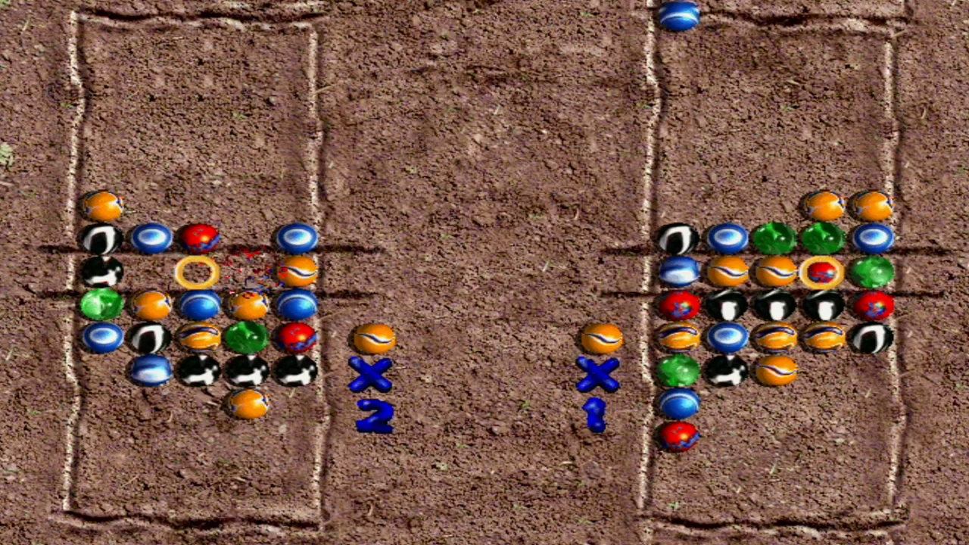
{"action": "key", "text": "Left"}
{"action": "key", "text": "Left"}
{"action": "key", "text": "Right"}
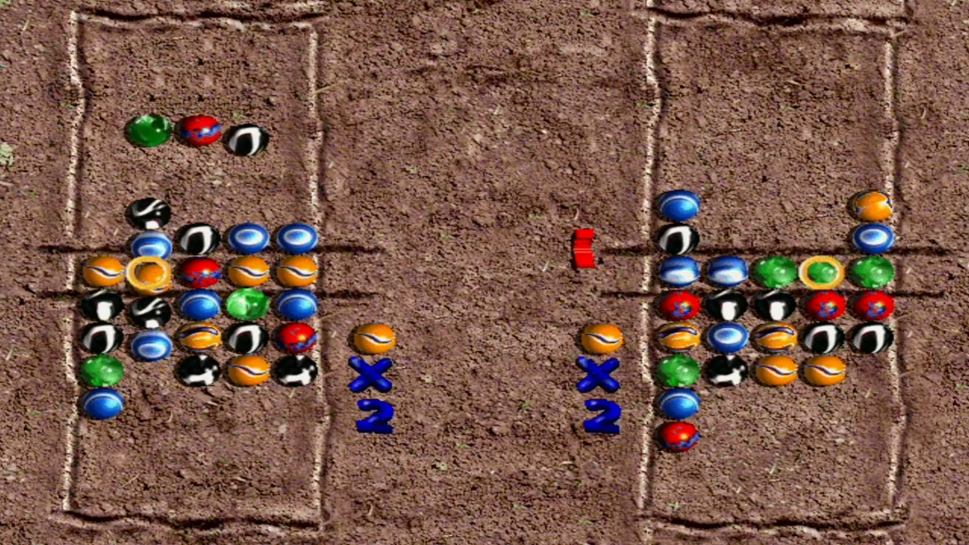
{"action": "key", "text": "Right"}
{"action": "key", "text": "Left"}
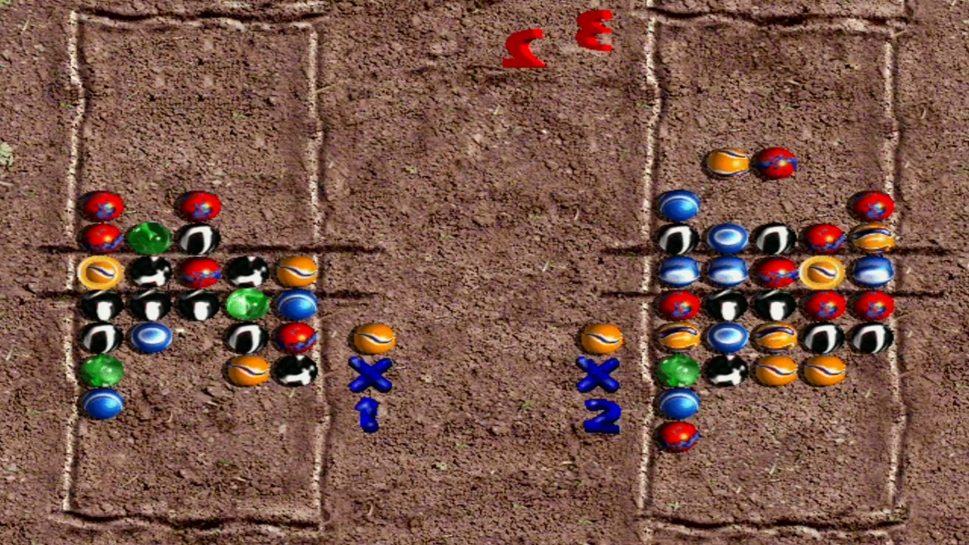
{"action": "key", "text": "Right"}
{"action": "key", "text": "Left"}
{"action": "key", "text": "Left"}
{"action": "key", "text": "Right"}
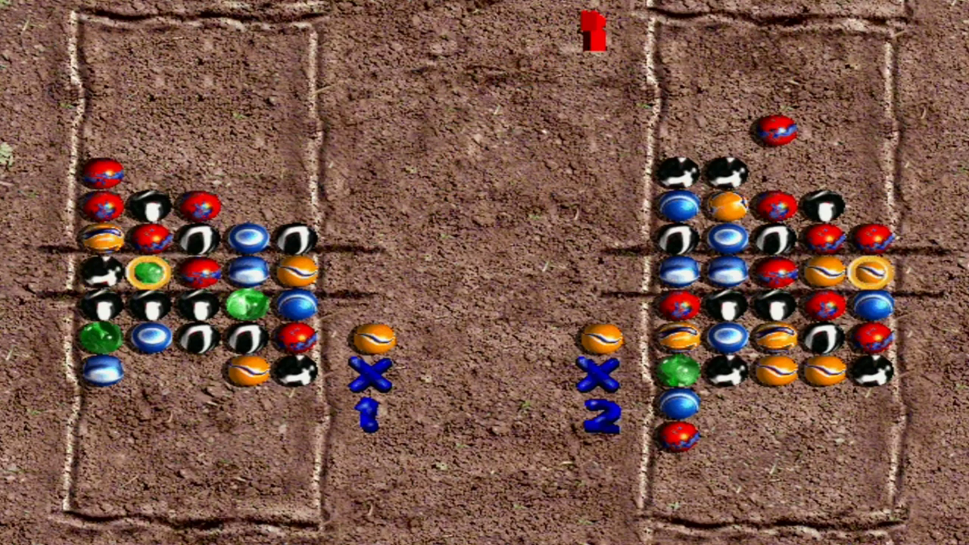
{"action": "key", "text": "Right"}
{"action": "key", "text": "Left"}
{"action": "key", "text": "Right"}
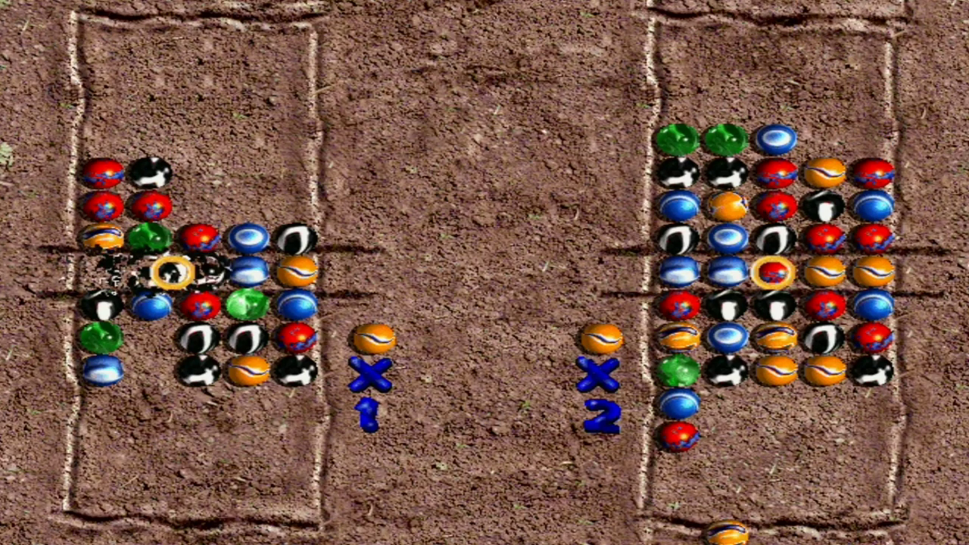
{"action": "key", "text": "Left"}
{"action": "key", "text": "Left"}
{"action": "key", "text": "Right"}
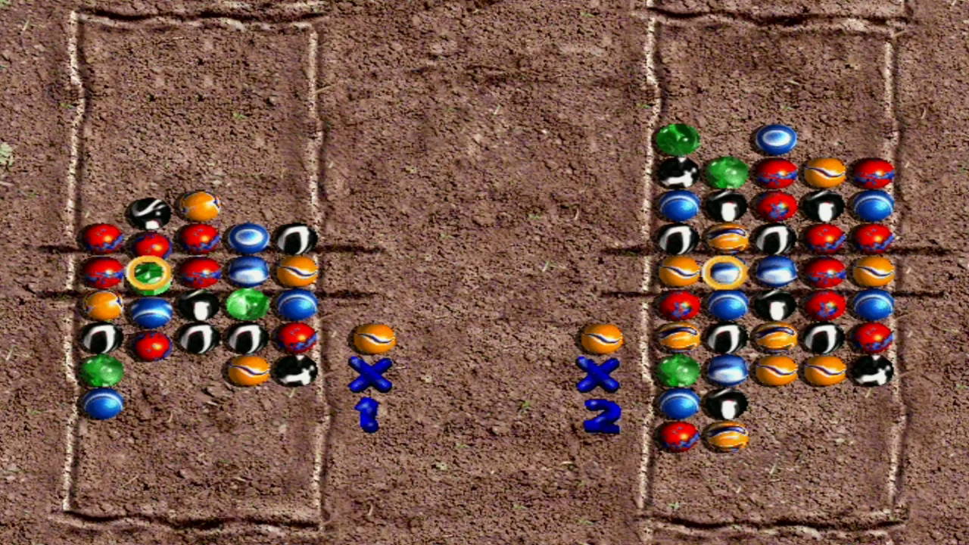
{"action": "key", "text": "Right"}
{"action": "key", "text": "Right"}
{"action": "key", "text": "Right"}
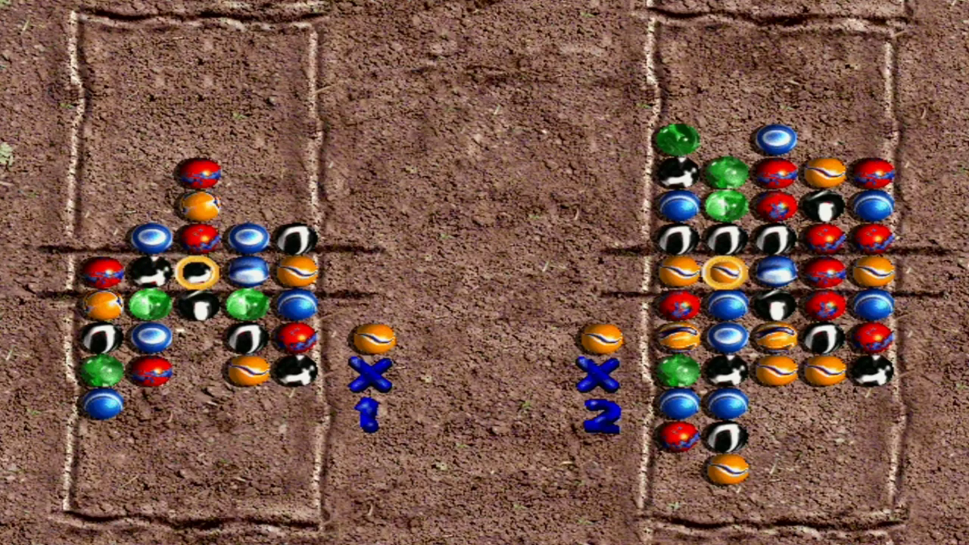
{"action": "key", "text": "Right"}
{"action": "key", "text": "Right"}
{"action": "key", "text": "Right"}
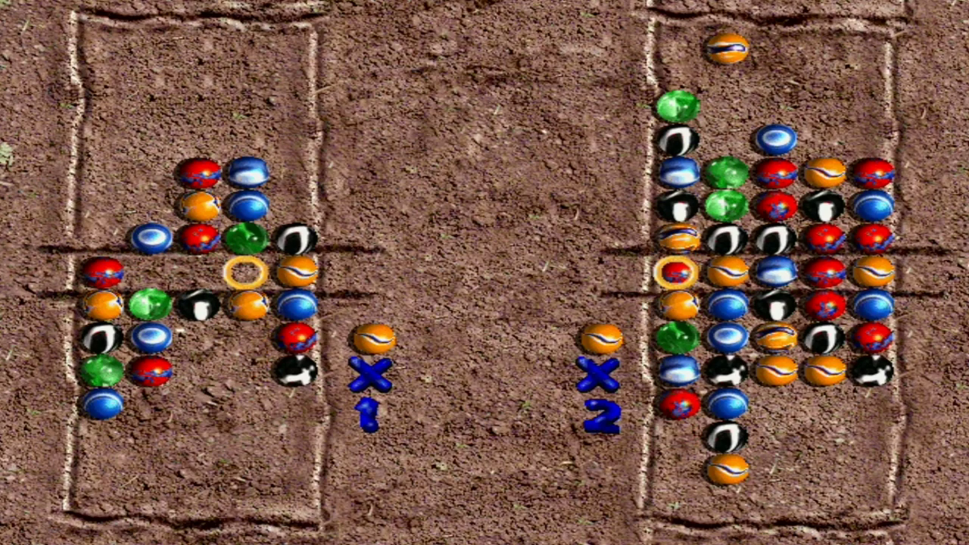
{"action": "key", "text": "Right"}
{"action": "key", "text": "Left"}
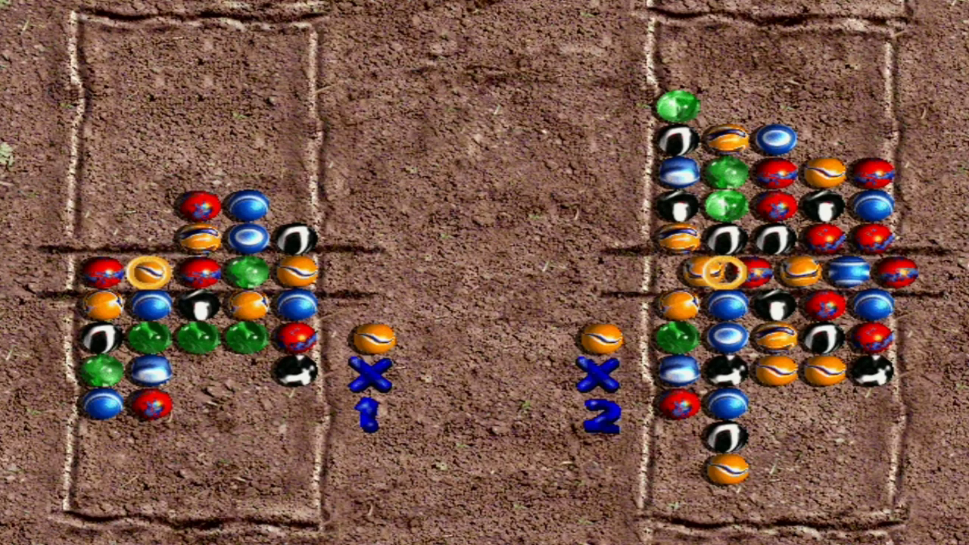
{"action": "key", "text": "Right"}
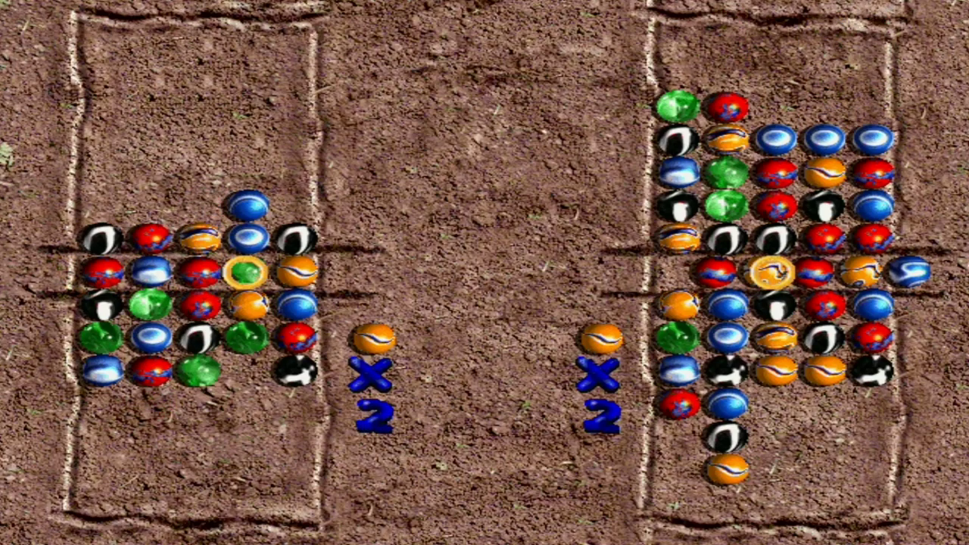
{"action": "key", "text": "Left"}
{"action": "key", "text": "Left"}
{"action": "key", "text": "Right"}
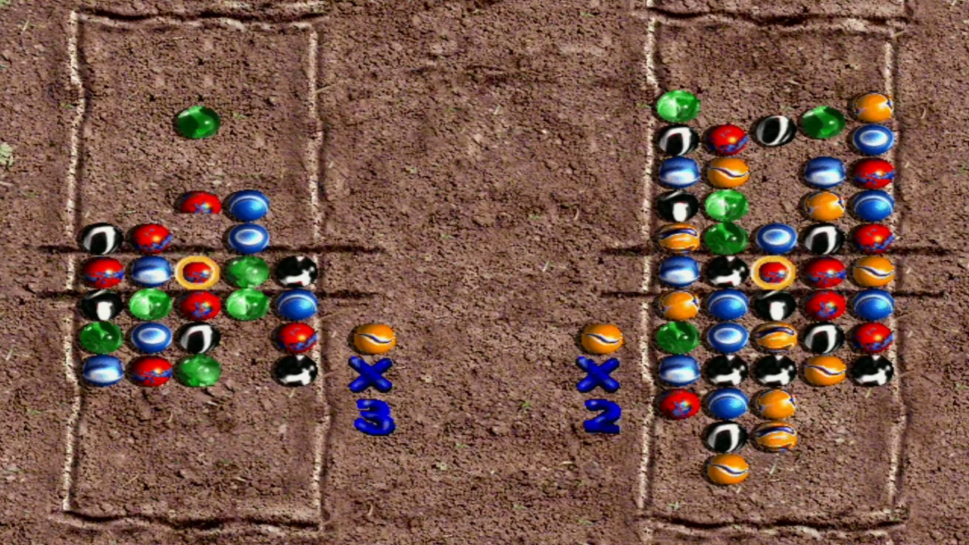
{"action": "key", "text": "Left"}
{"action": "key", "text": "Right"}
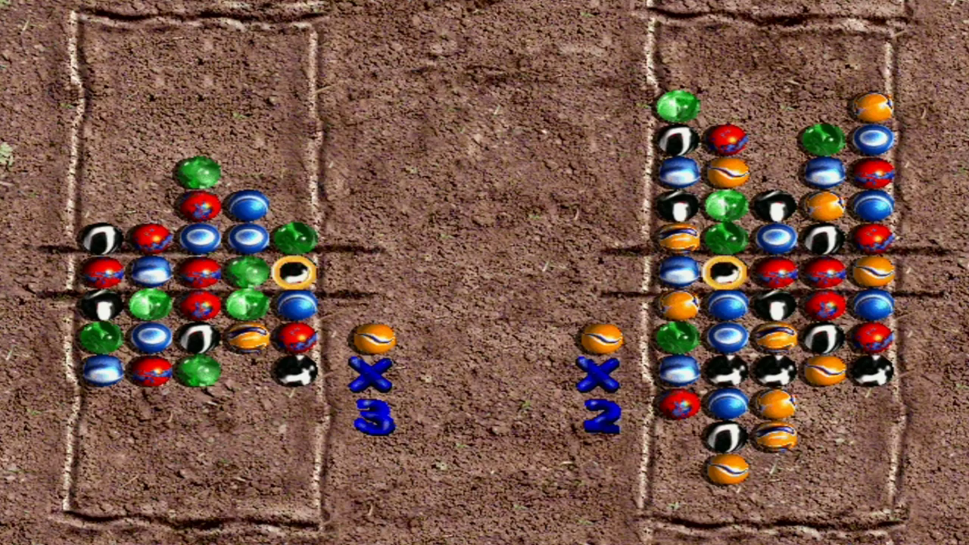
{"action": "key", "text": "Right"}
{"action": "key", "text": "Down"}
{"action": "key", "text": "Left"}
{"action": "key", "text": "Left"}
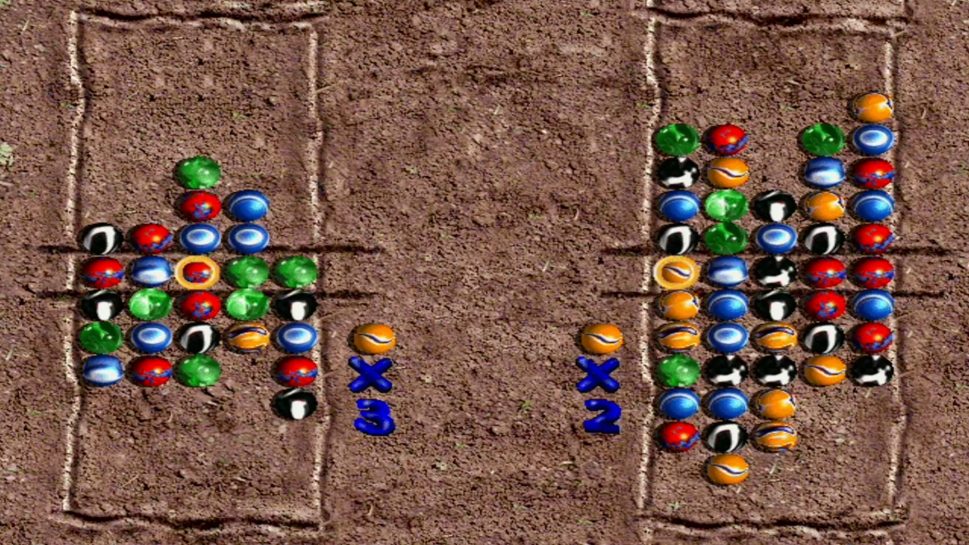
{"action": "key", "text": "Up"}
{"action": "key", "text": "Left"}
{"action": "key", "text": "Right"}
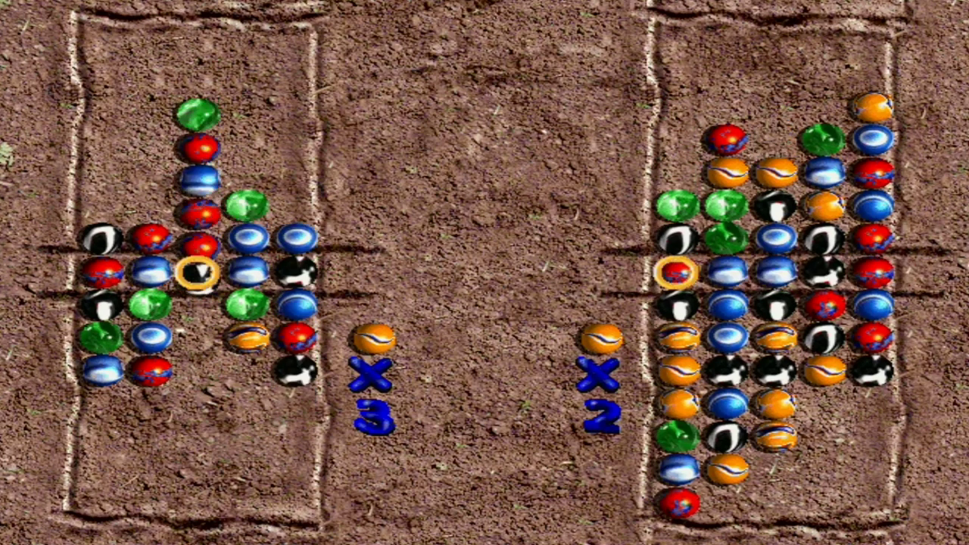
{"action": "key", "text": "Down"}
{"action": "key", "text": "Right"}
{"action": "key", "text": "Down"}
{"action": "key", "text": "Right"}
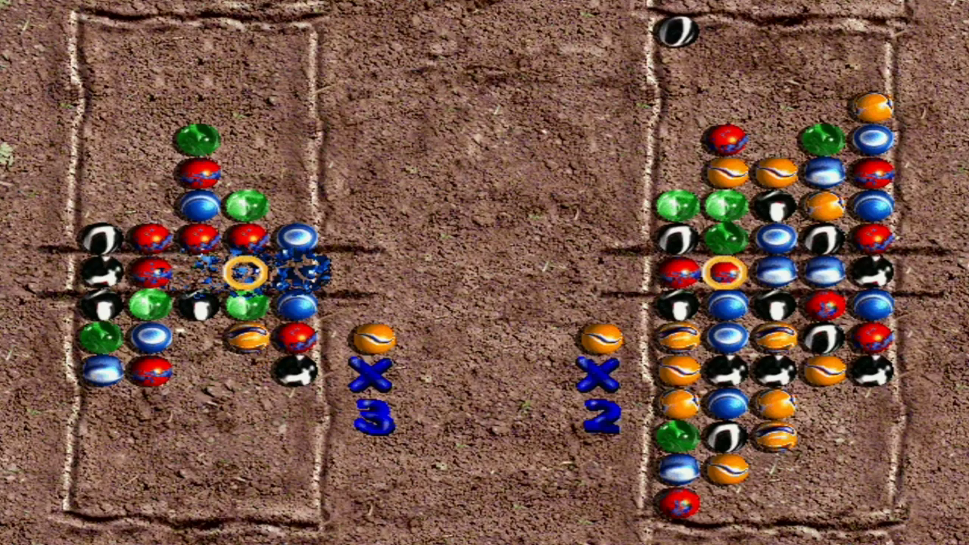
{"action": "key", "text": "Left"}
{"action": "key", "text": "Left"}
{"action": "key", "text": "Up"}
{"action": "key", "text": "Right"}
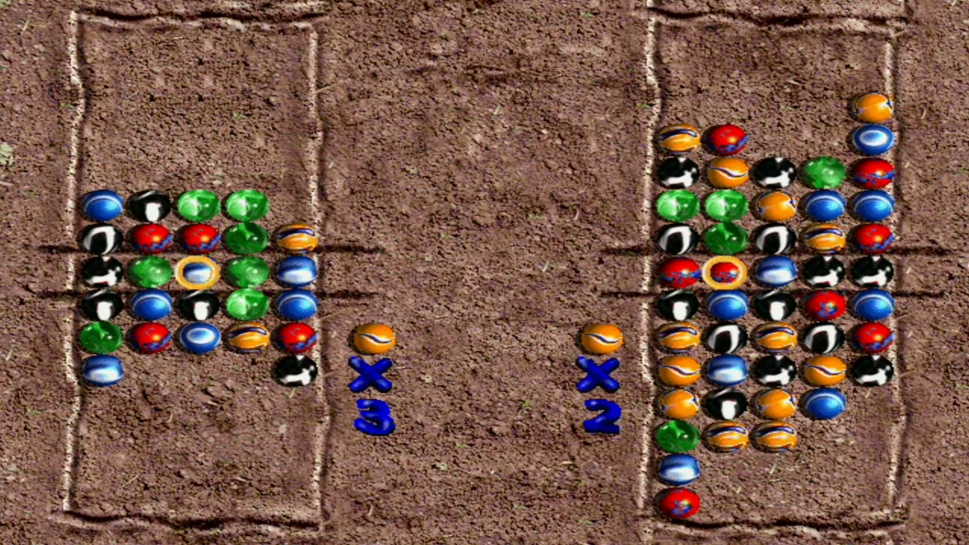
{"action": "key", "text": "Down"}
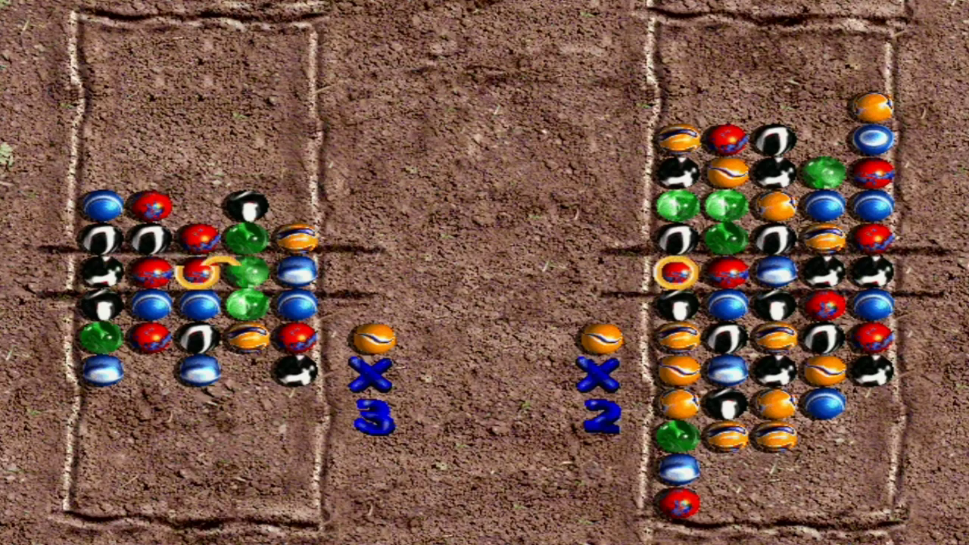
{"action": "key", "text": "Right"}
{"action": "key", "text": "Up"}
{"action": "key", "text": "Right"}
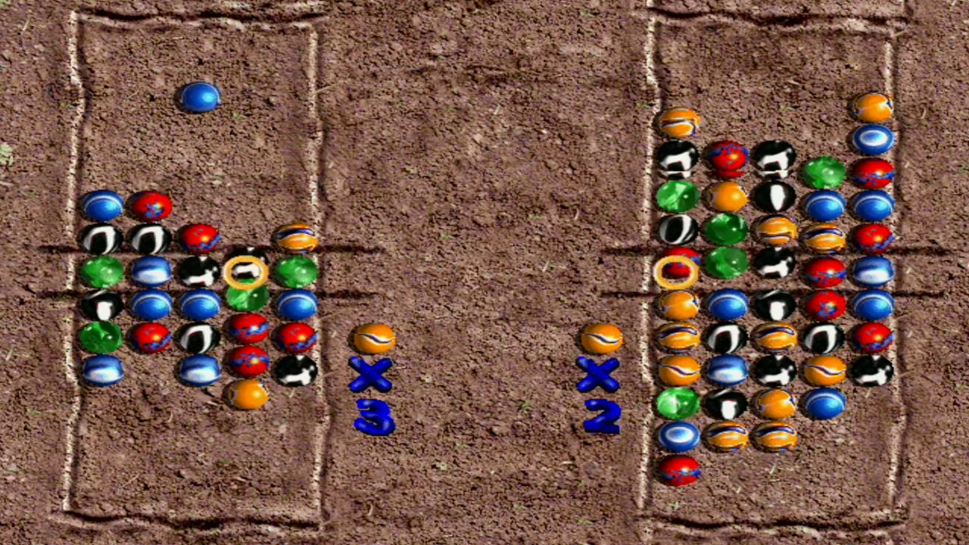
{"action": "key", "text": "Left"}
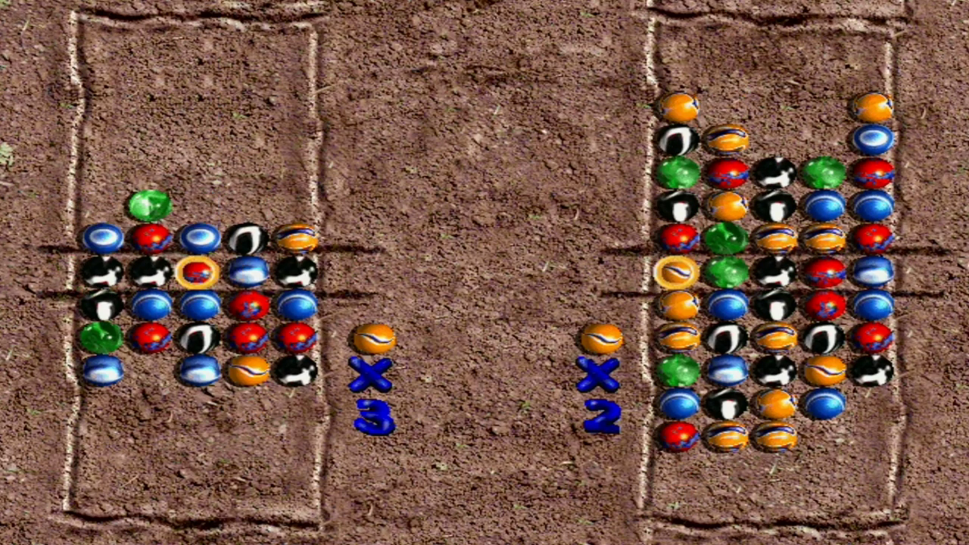
{"action": "key", "text": "Left"}
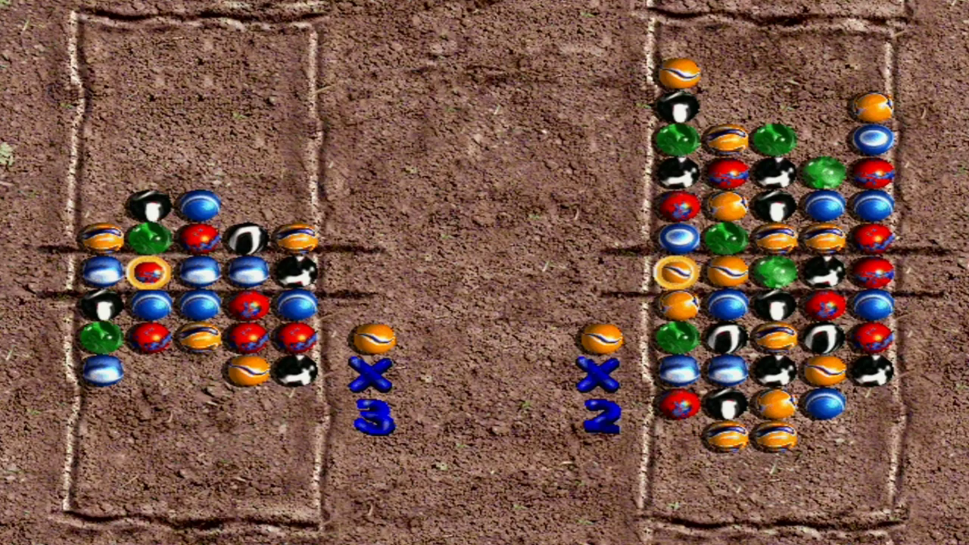
{"action": "key", "text": "Down"}
{"action": "key", "text": "Down"}
{"action": "key", "text": "Left"}
{"action": "key", "text": "Up"}
{"action": "key", "text": "Up"}
{"action": "key", "text": "Up"}
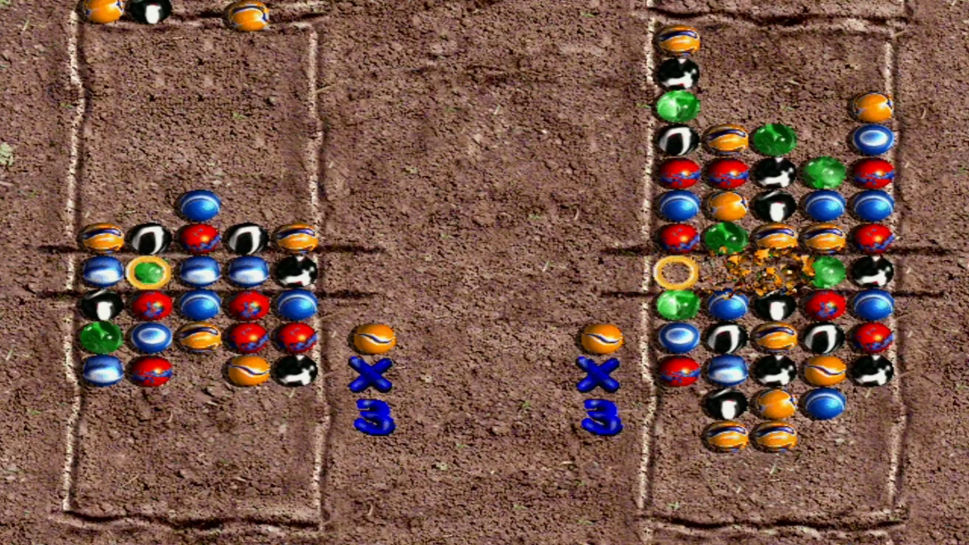
{"action": "key", "text": "Right"}
{"action": "key", "text": "Left"}
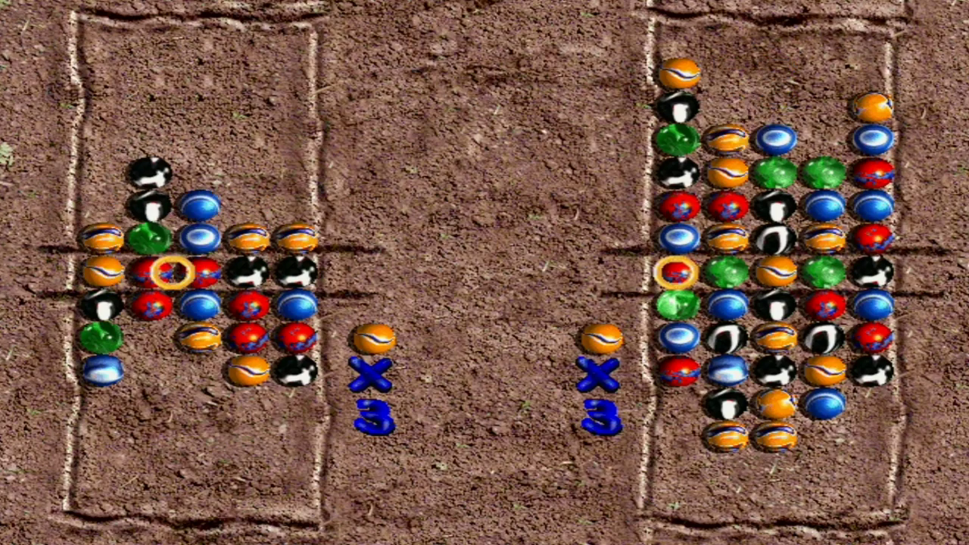
{"action": "key", "text": "Left"}
{"action": "key", "text": "Up"}
{"action": "key", "text": "Right"}
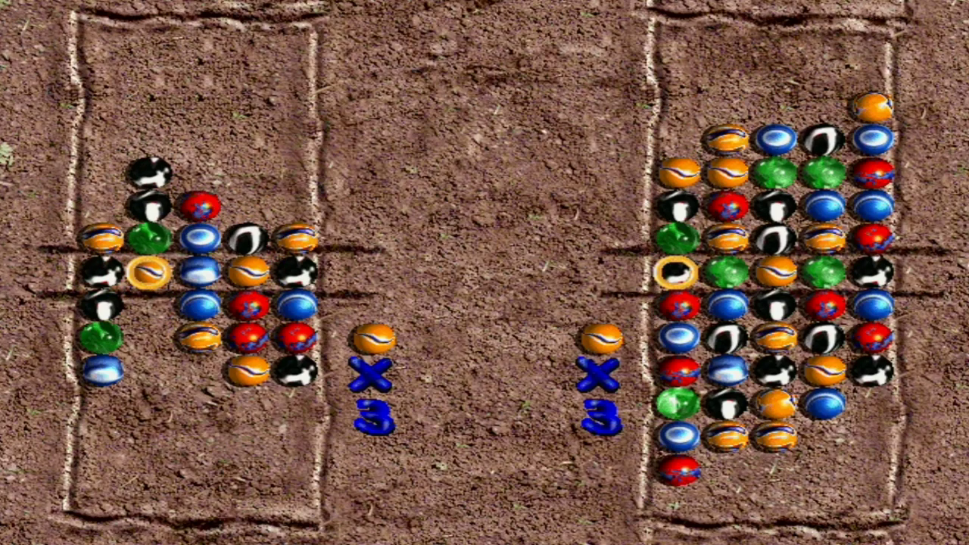
{"action": "key", "text": "Left"}
{"action": "key", "text": "Down"}
{"action": "key", "text": "Right"}
{"action": "key", "text": "Right"}
{"action": "key", "text": "Right"}
{"action": "key", "text": "Down"}
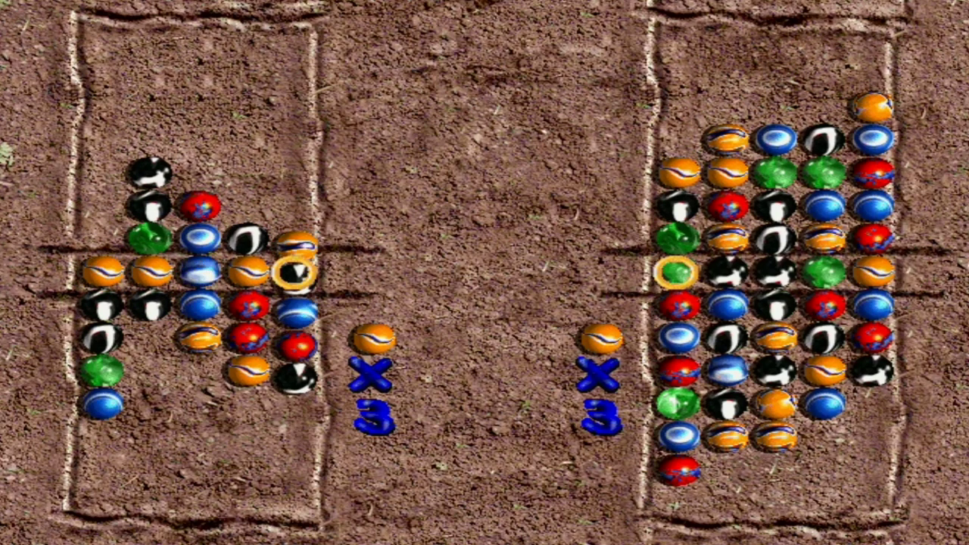
{"action": "key", "text": "Left"}
{"action": "key", "text": "Left"}
{"action": "key", "text": "Up"}
{"action": "key", "text": "Left"}
{"action": "key", "text": "Down"}
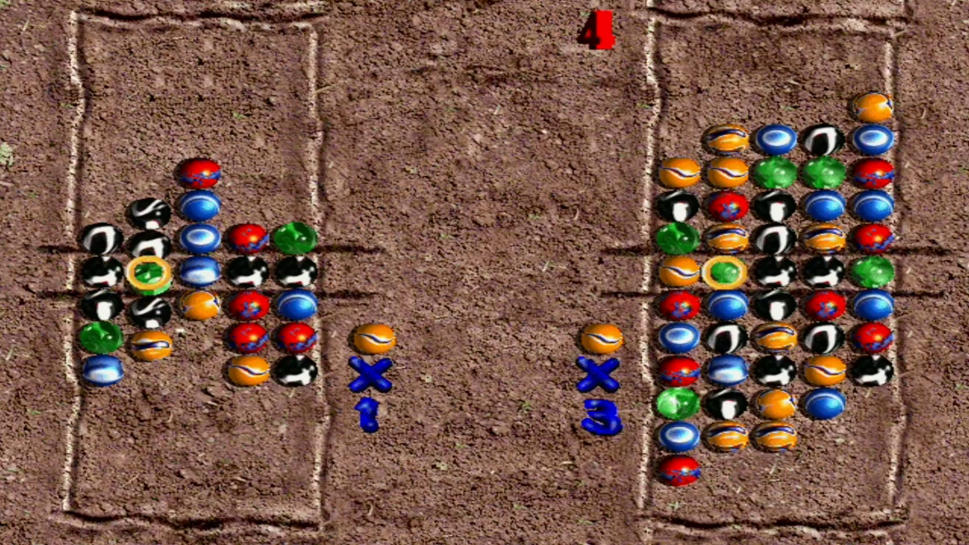
{"action": "key", "text": "Right"}
{"action": "key", "text": "Left"}
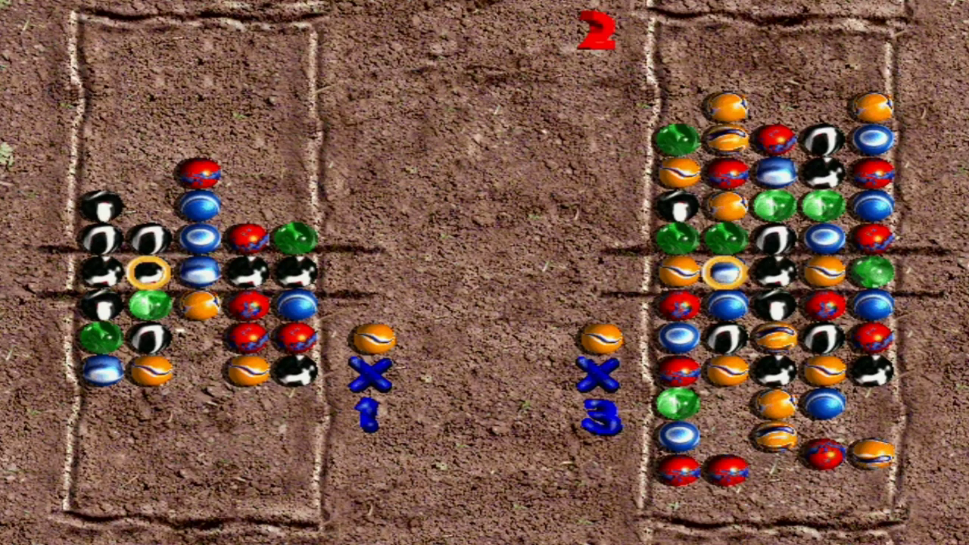
{"action": "key", "text": "Up"}
{"action": "key", "text": "Up"}
{"action": "key", "text": "Right"}
{"action": "key", "text": "Left"}
{"action": "key", "text": "Down"}
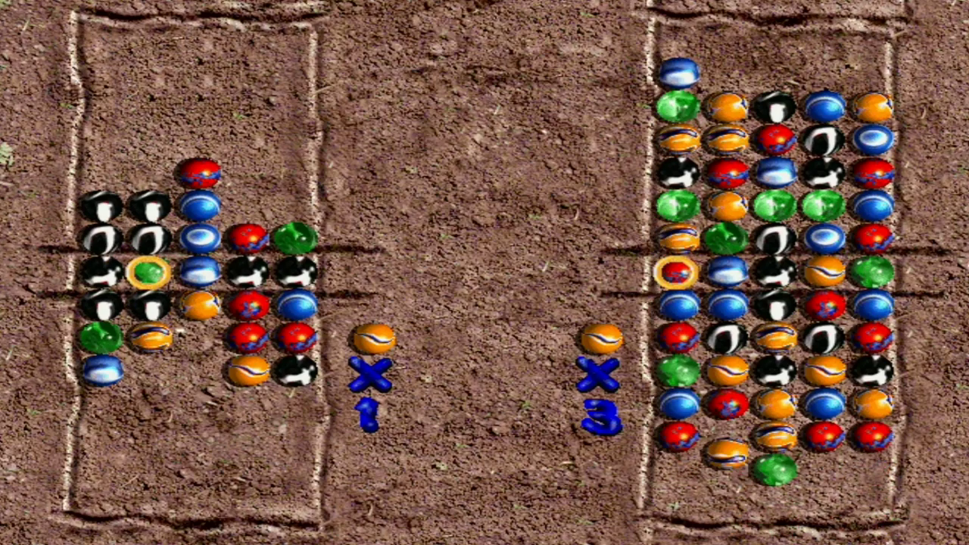
{"action": "key", "text": "Right"}
{"action": "key", "text": "Down"}
{"action": "key", "text": "Left"}
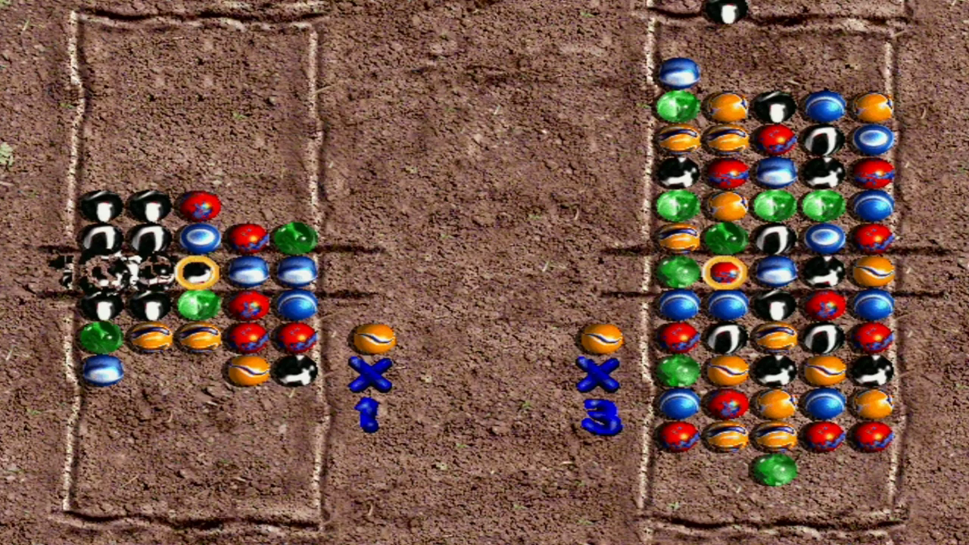
{"action": "key", "text": "Down"}
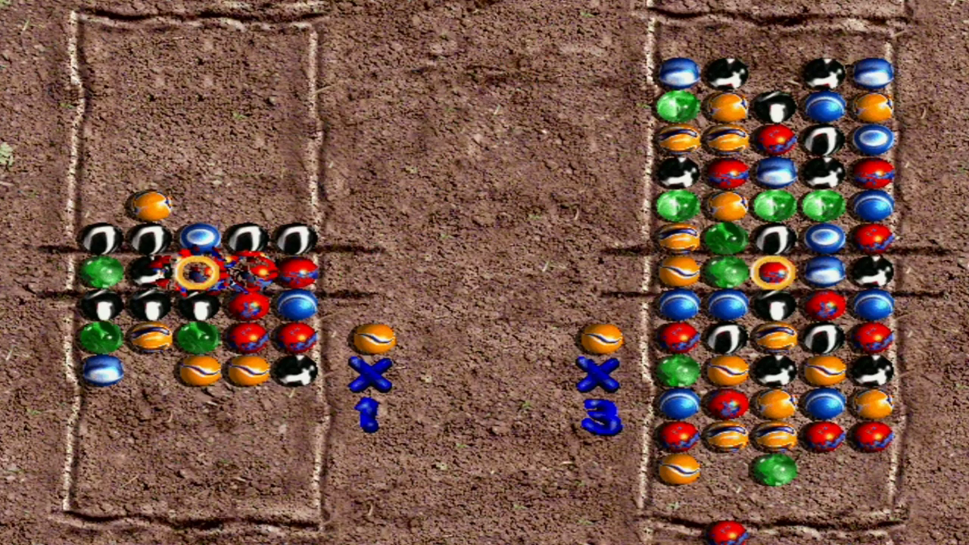
{"action": "key", "text": "Left"}
{"action": "key", "text": "Left"}
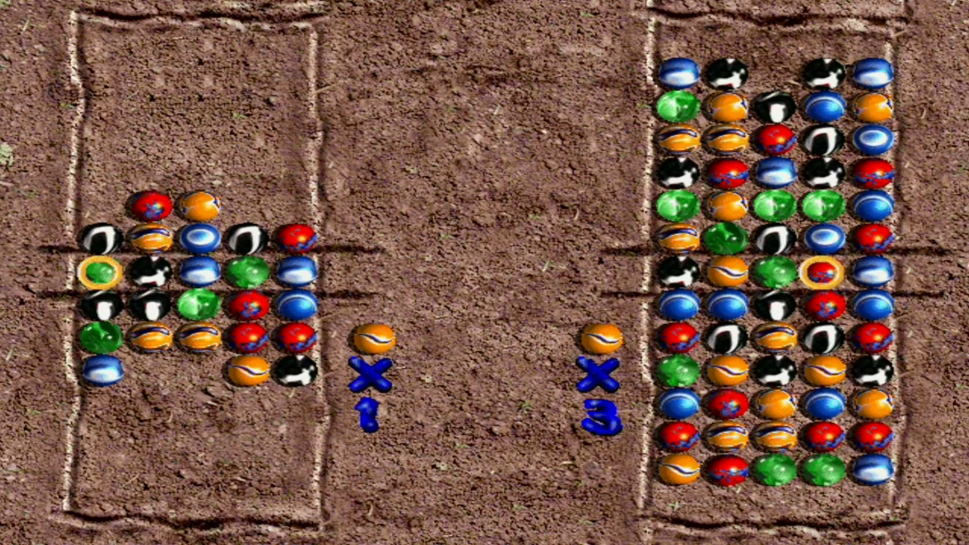
{"action": "key", "text": "Down"}
{"action": "key", "text": "Right"}
{"action": "key", "text": "Right"}
{"action": "key", "text": "Right"}
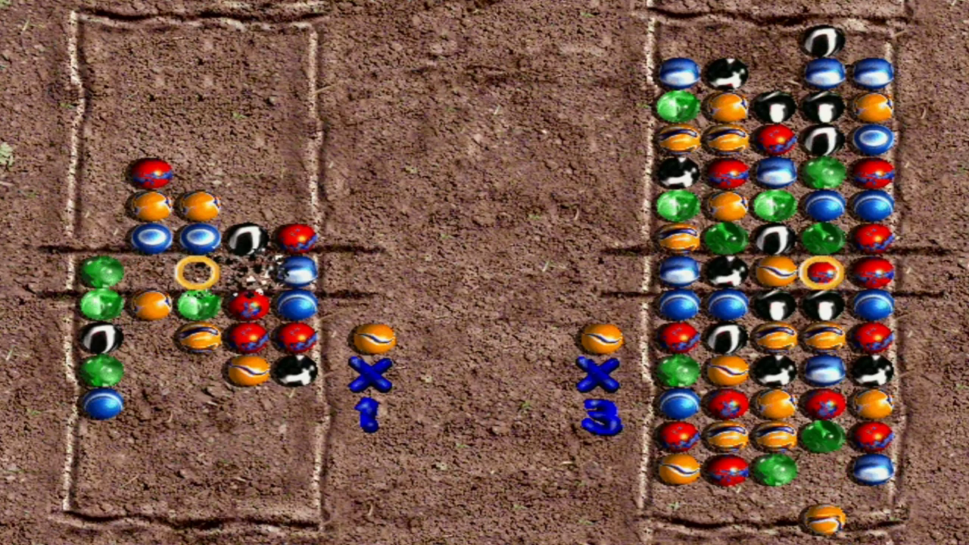
{"action": "key", "text": "Right"}
{"action": "key", "text": "Down"}
{"action": "key", "text": "Left"}
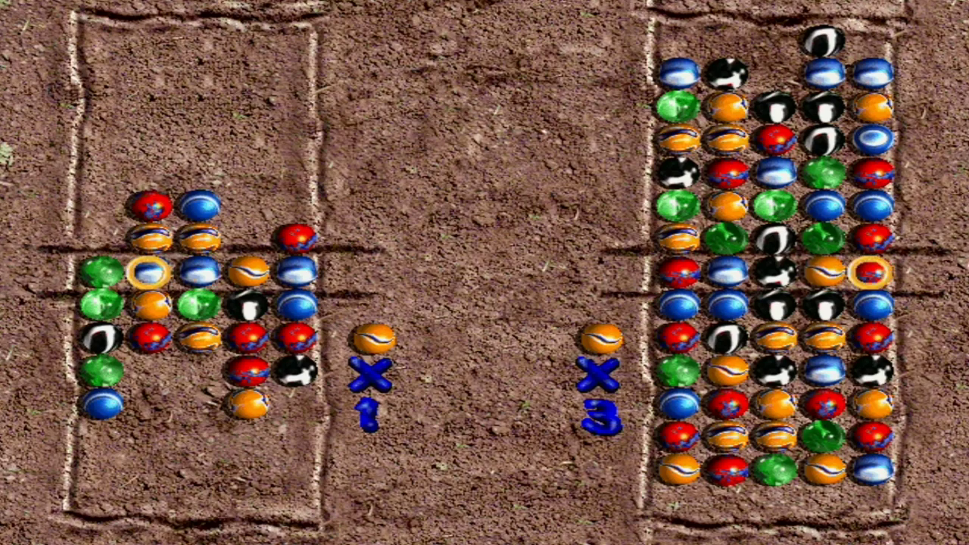
{"action": "key", "text": "Down"}
{"action": "key", "text": "Right"}
{"action": "key", "text": "Down"}
{"action": "key", "text": "Right"}
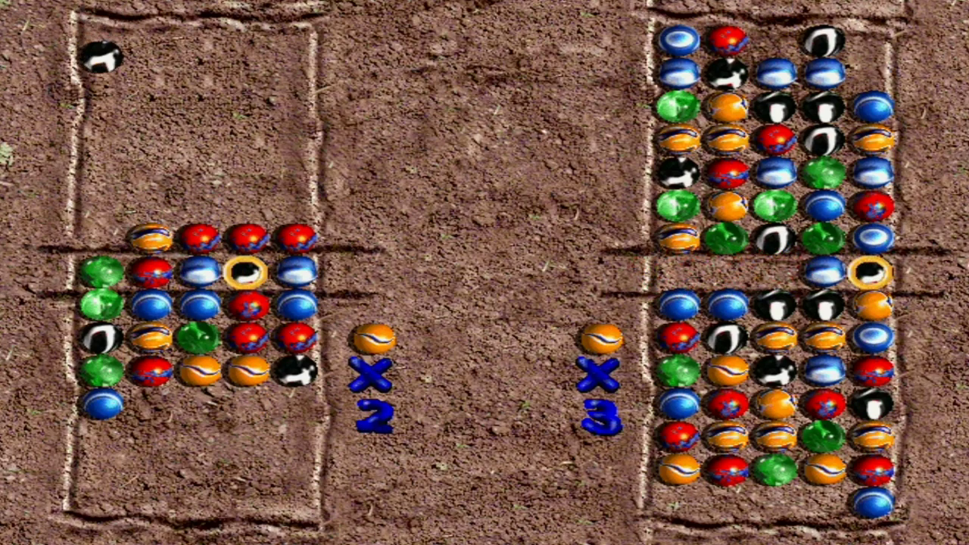
{"action": "key", "text": "Right"}
{"action": "key", "text": "Down"}
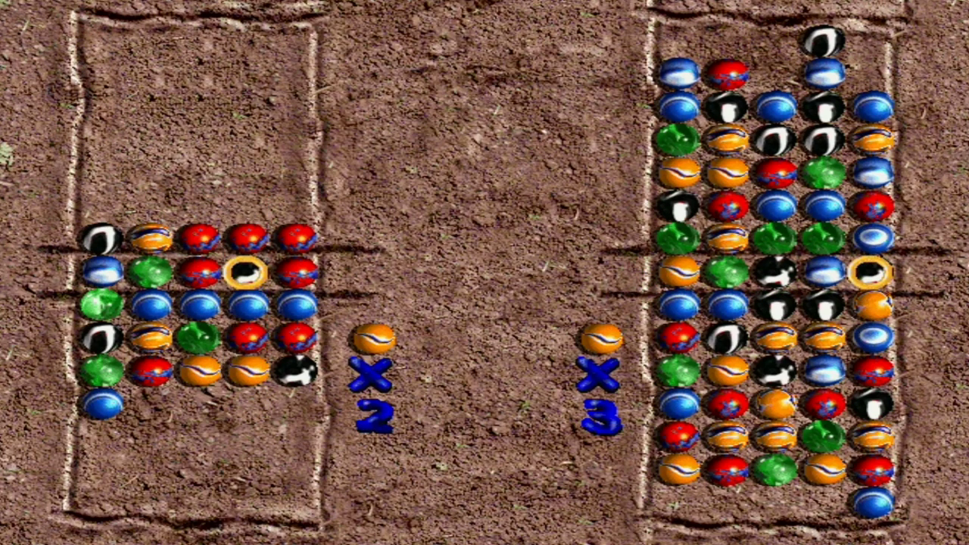
{"action": "key", "text": "Left"}
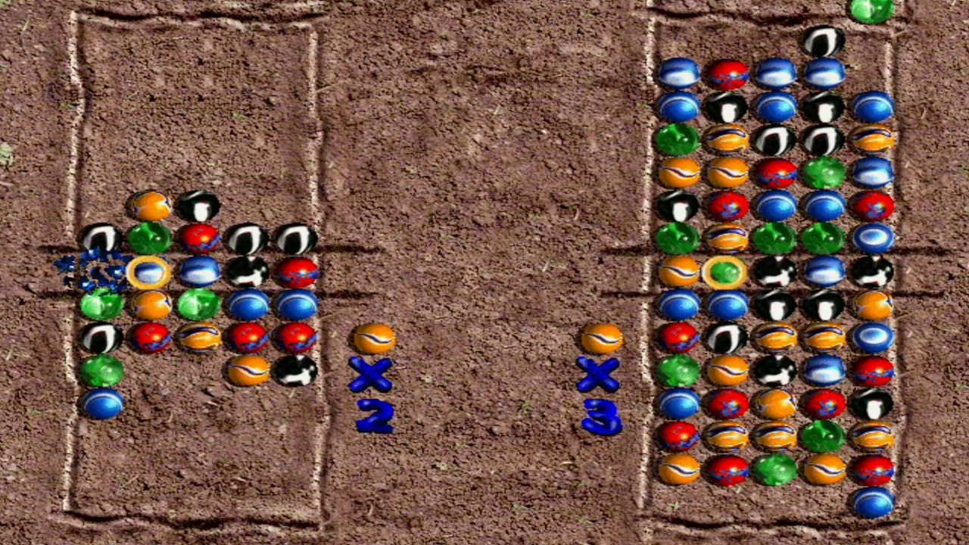
{"action": "key", "text": "Right"}
{"action": "key", "text": "Right"}
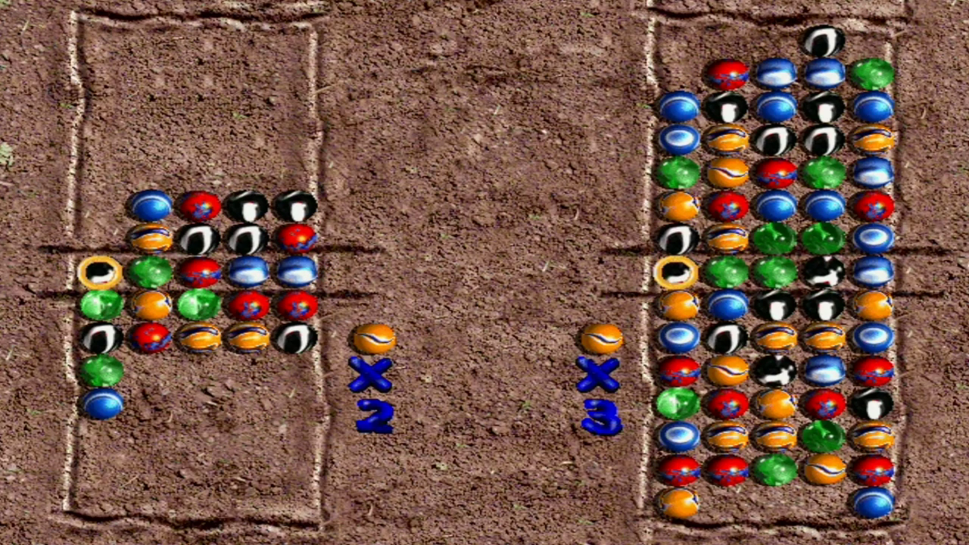
{"action": "key", "text": "Right"}
{"action": "key", "text": "Down"}
{"action": "key", "text": "Up"}
{"action": "key", "text": "Left"}
{"action": "key", "text": "Up"}
{"action": "key", "text": "Right"}
{"action": "key", "text": "Right"}
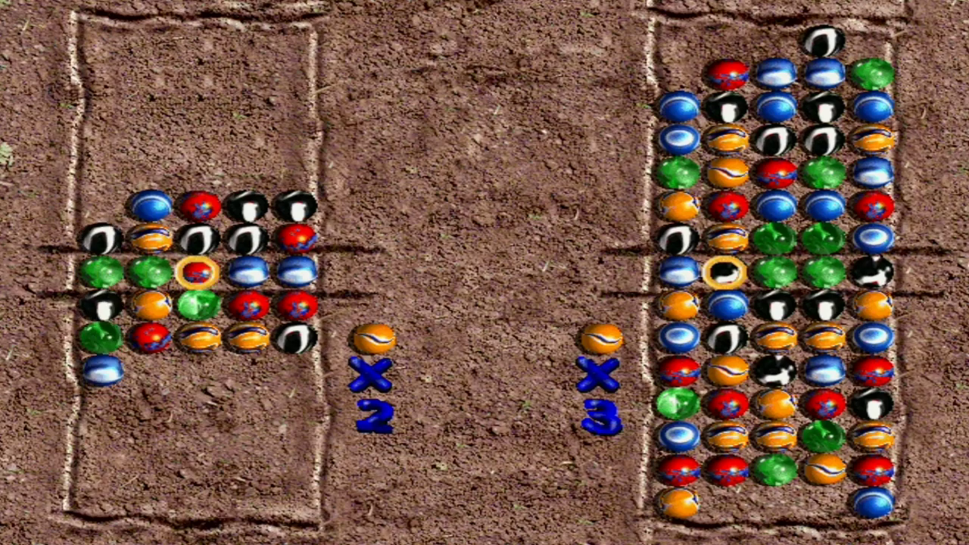
{"action": "key", "text": "Up"}
{"action": "key", "text": "Right"}
{"action": "key", "text": "Left"}
{"action": "key", "text": "Down"}
{"action": "key", "text": "Right"}
{"action": "key", "text": "Down"}
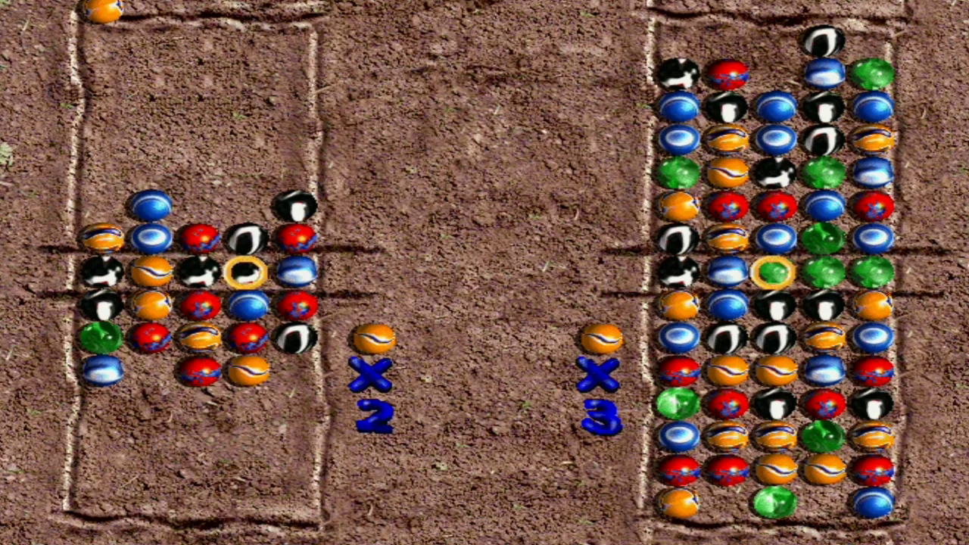
{"action": "key", "text": "Right"}
{"action": "key", "text": "Down"}
{"action": "key", "text": "Left"}
{"action": "key", "text": "Left"}
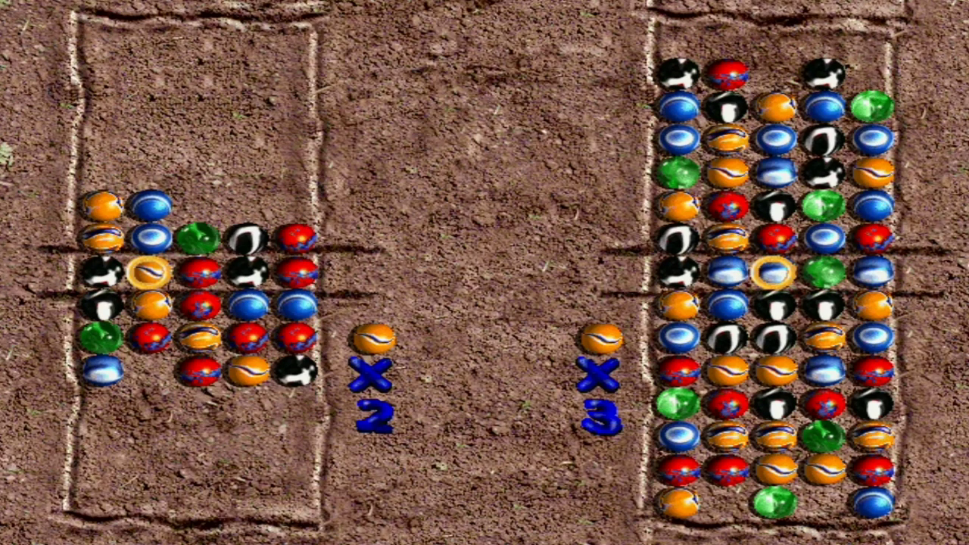
{"action": "key", "text": "Left"}
{"action": "key", "text": "Up"}
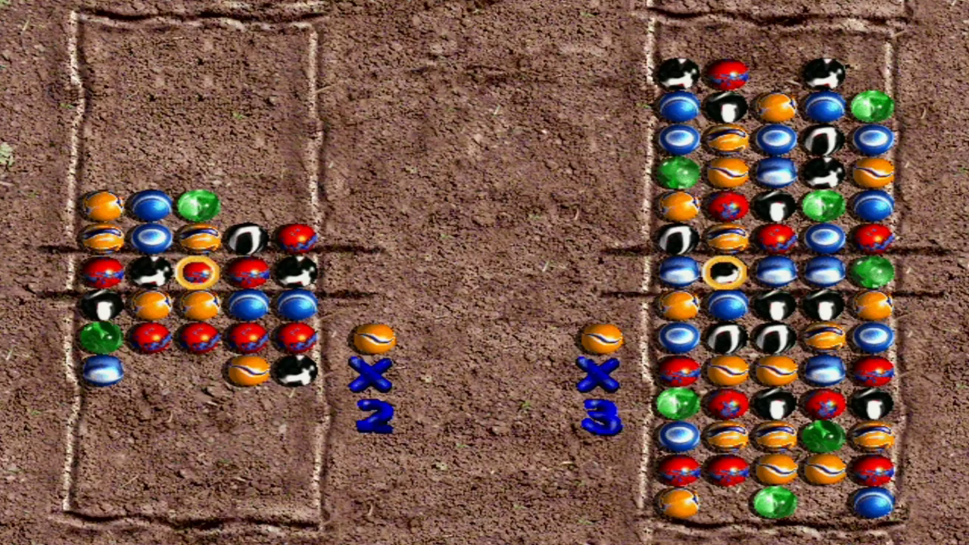
{"action": "key", "text": "Left"}
{"action": "key", "text": "Up"}
{"action": "key", "text": "Right"}
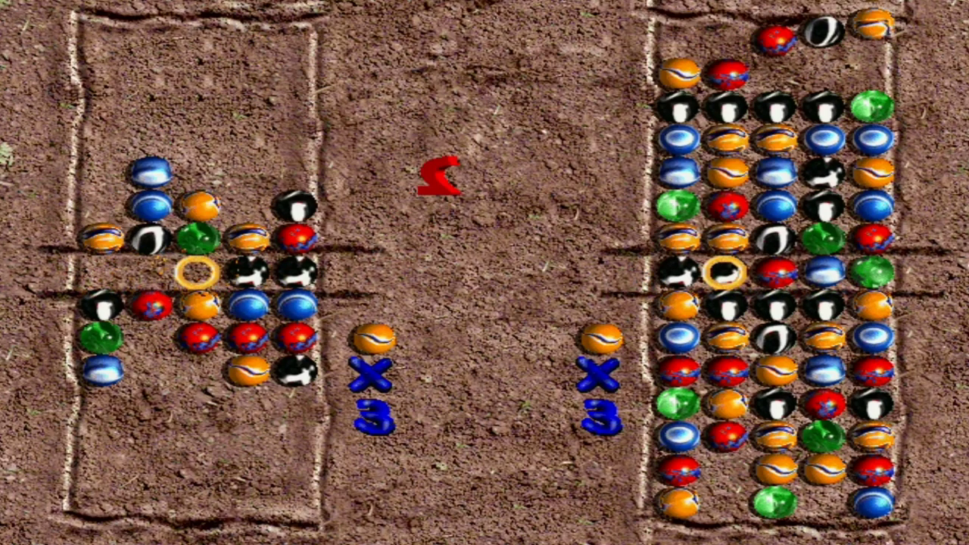
{"action": "key", "text": "Up"}
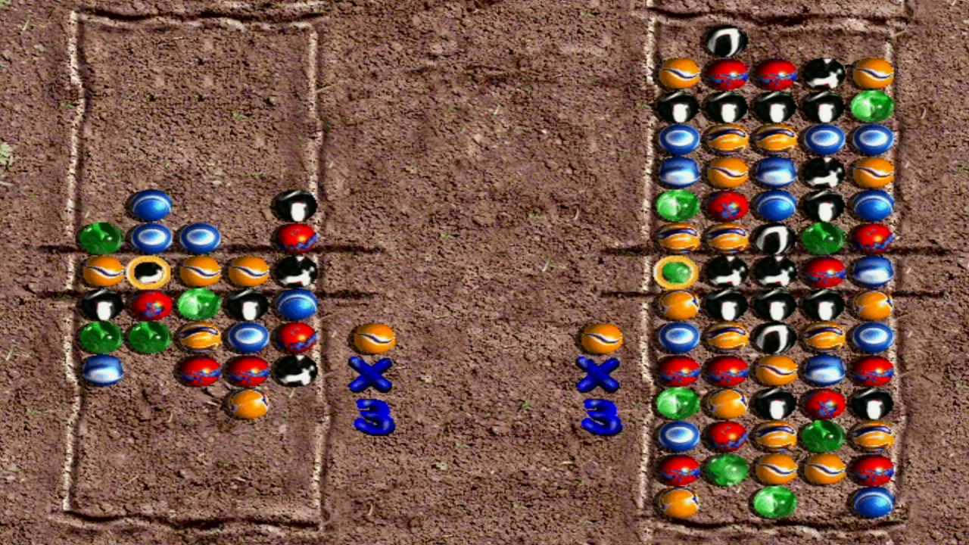
{"action": "key", "text": "Right"}
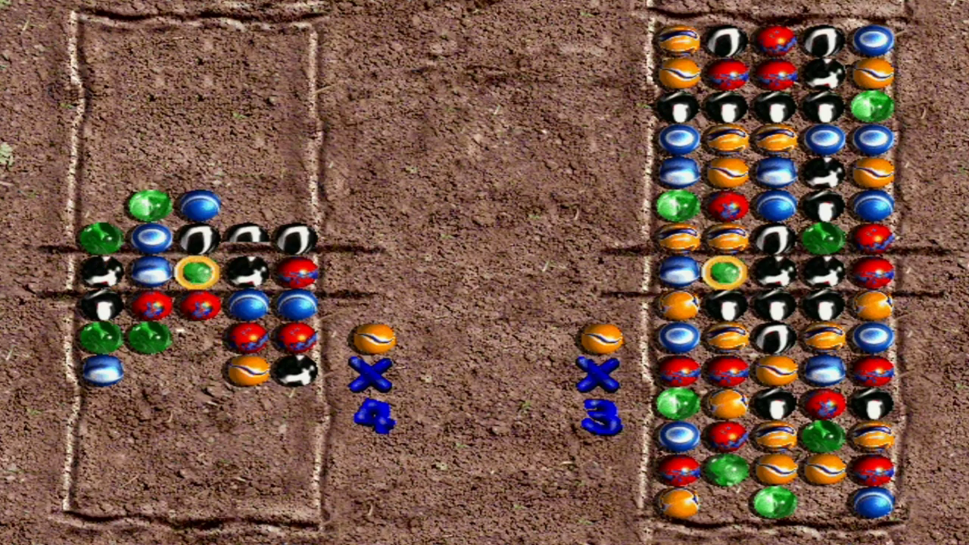
{"action": "key", "text": "Left"}
{"action": "key", "text": "Up"}
{"action": "key", "text": "Right"}
{"action": "key", "text": "Up"}
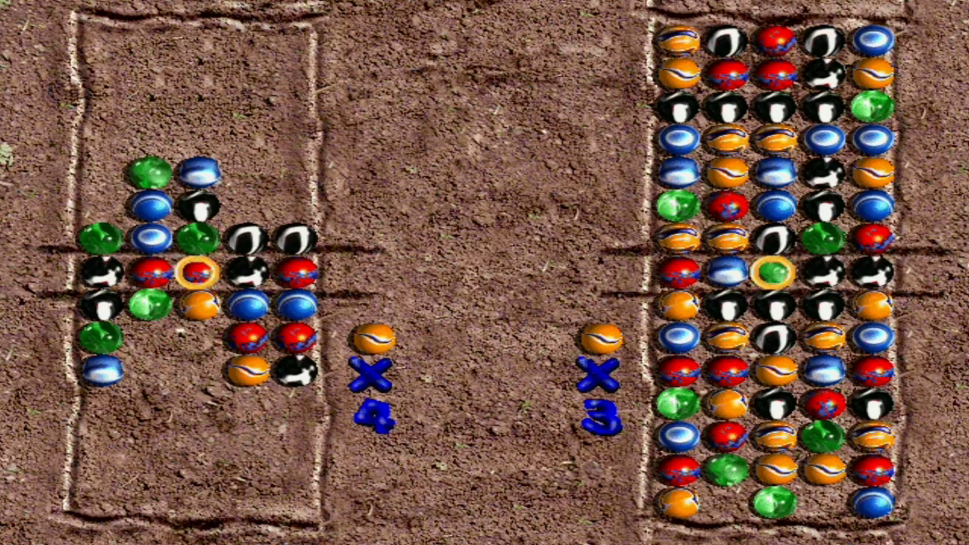
Line up black marbles in the last three columns of the left board's centre row to clear them.
{"action": "key", "text": "Down"}
{"action": "key", "text": "Left"}
{"action": "key", "text": "Down"}
{"action": "key", "text": "Down"}
{"action": "key", "text": "Down"}
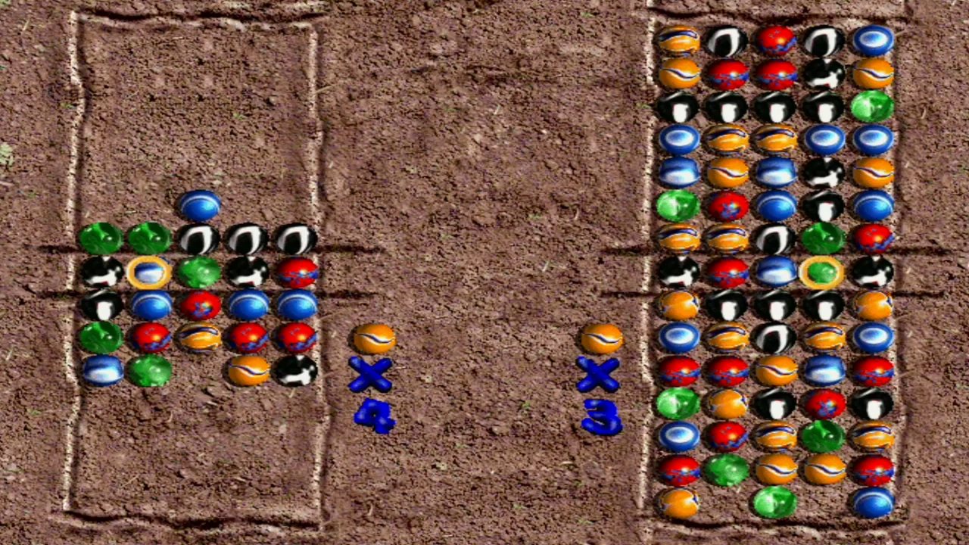
{"action": "key", "text": "Right"}
{"action": "key", "text": "Right"}
{"action": "key", "text": "Right"}
{"action": "key", "text": "Right"}
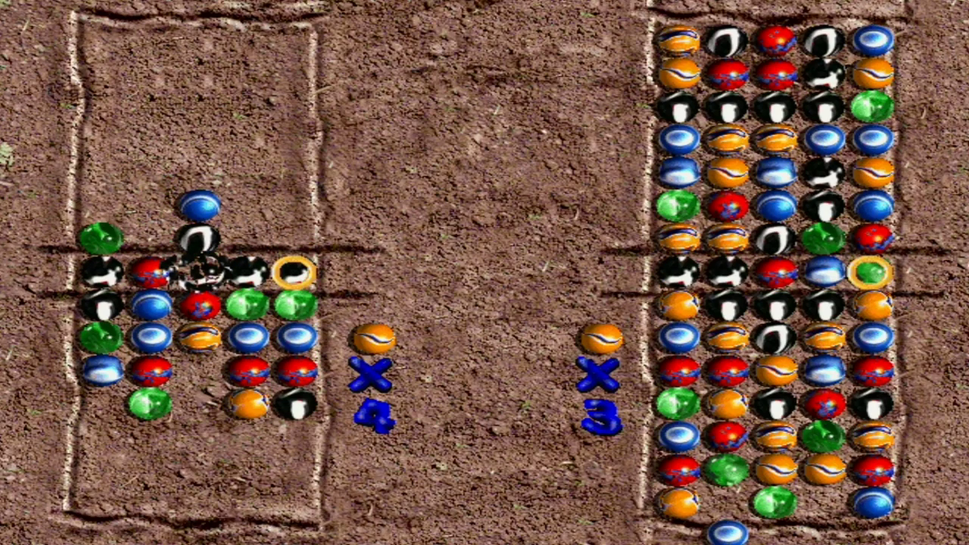
Rearrange the left board's columns and centre row to gather green marbles until the match ends, and dismiss the result.
{"action": "key", "text": "Left"}
{"action": "key", "text": "Left"}
{"action": "key", "text": "Left"}
{"action": "key", "text": "Up"}
{"action": "key", "text": "Left"}
{"action": "key", "text": "Up"}
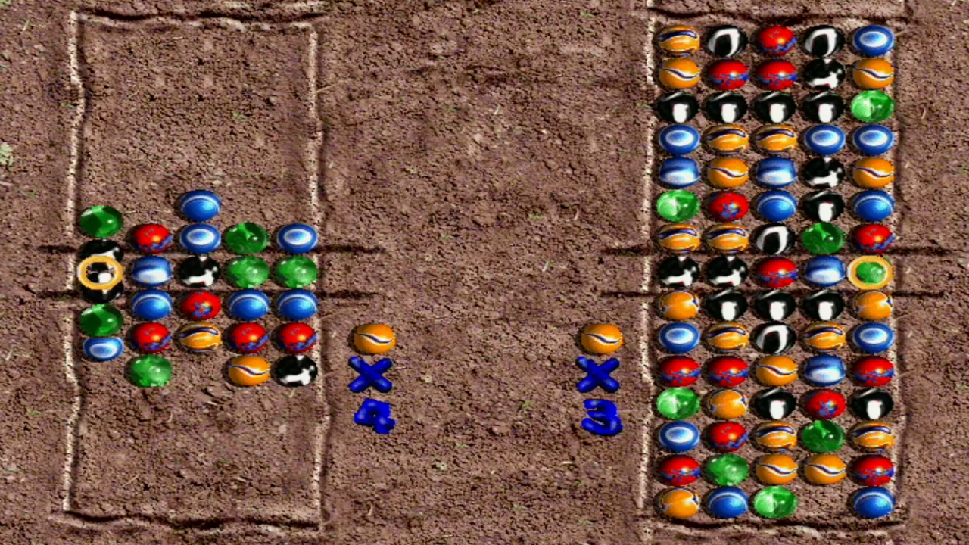
{"action": "key", "text": "Right"}
{"action": "key", "text": "Right"}
{"action": "key", "text": "Down"}
{"action": "key", "text": "Down"}
{"action": "key", "text": "Right"}
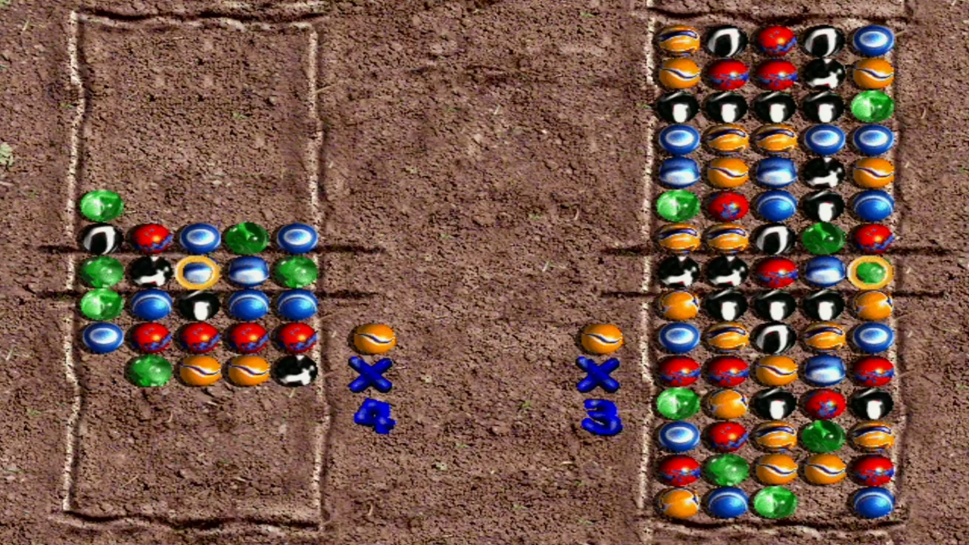
{"action": "key", "text": "Down"}
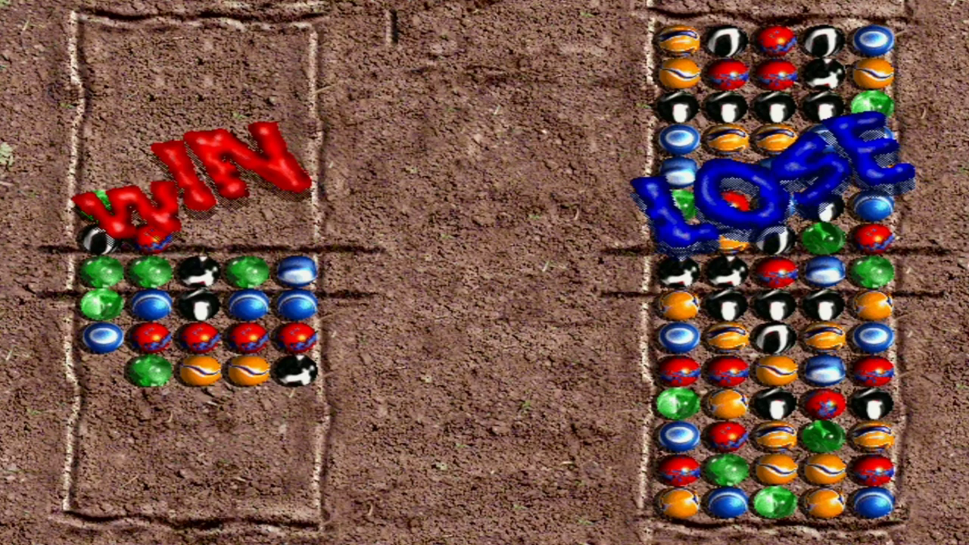
{"action": "key", "text": "Return"}
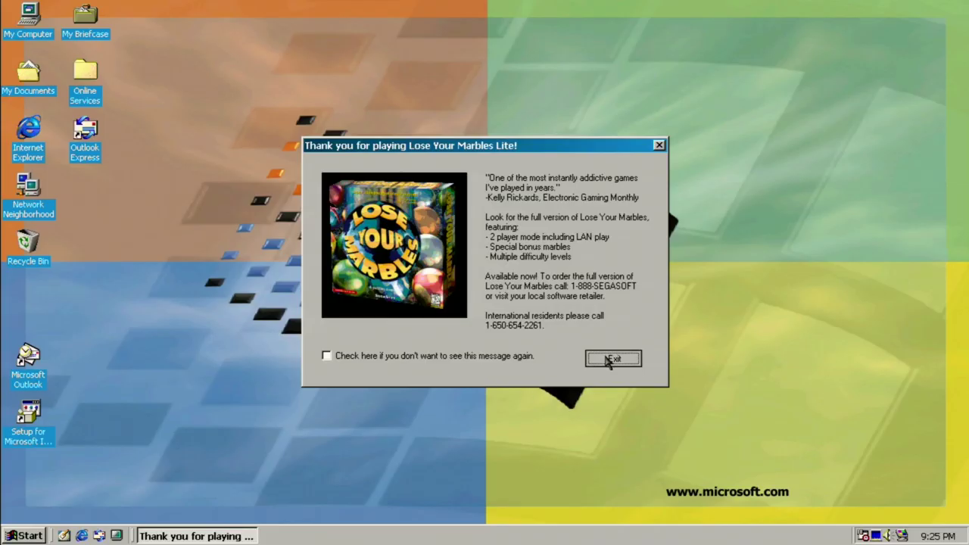
Exit the Lose Your Marbles Lite thank-you message and launch Spider from the Microsoft Plus! 98 games.
{"action": "left_click", "coordinate": [611, 359]}
{"action": "left_click", "coordinate": [29, 535]}
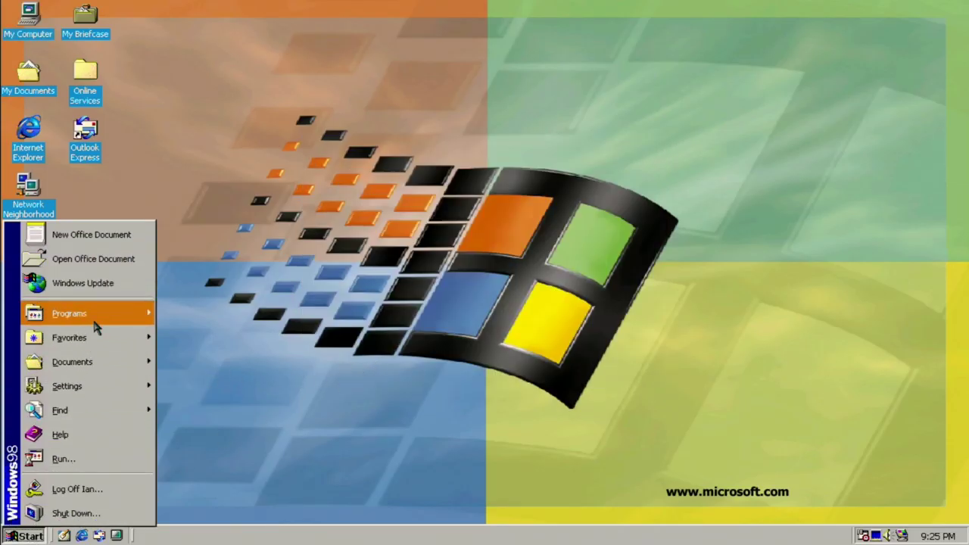
{"action": "mouse_move", "coordinate": [95, 318]}
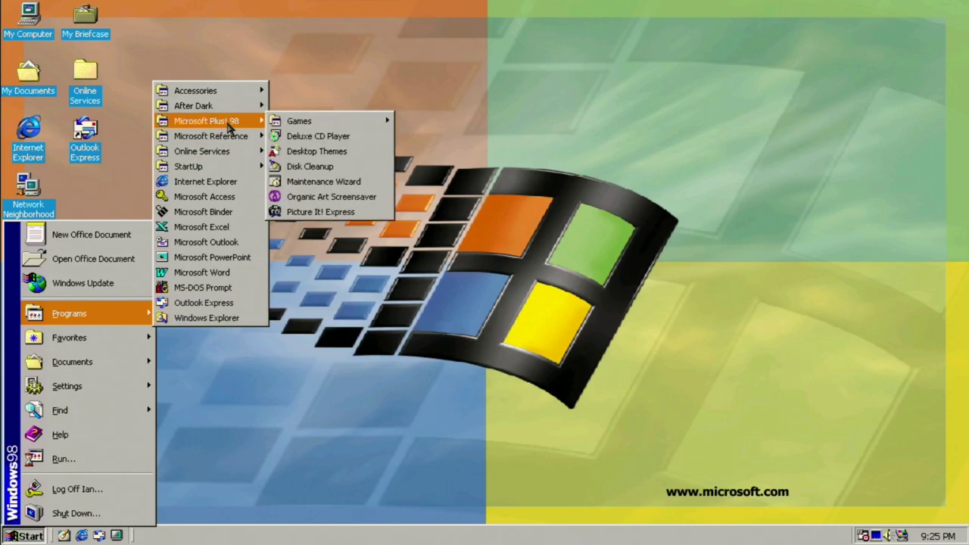
{"action": "mouse_move", "coordinate": [242, 125]}
{"action": "mouse_move", "coordinate": [328, 127]}
{"action": "left_click", "coordinate": [444, 152]}
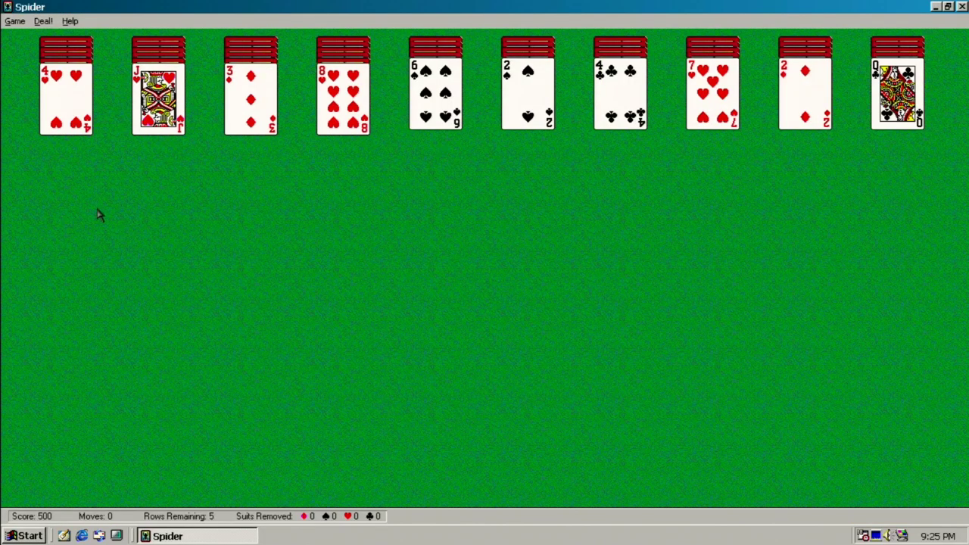
Move the 3 of diamonds onto the 4 of hearts, the 2 of spades onto the 3 of spades, and the 7 of hearts and 6 of diamonds onto the 8.
{"action": "left_click_drag", "start_coordinate": [251, 99], "coordinate": [64, 110]}
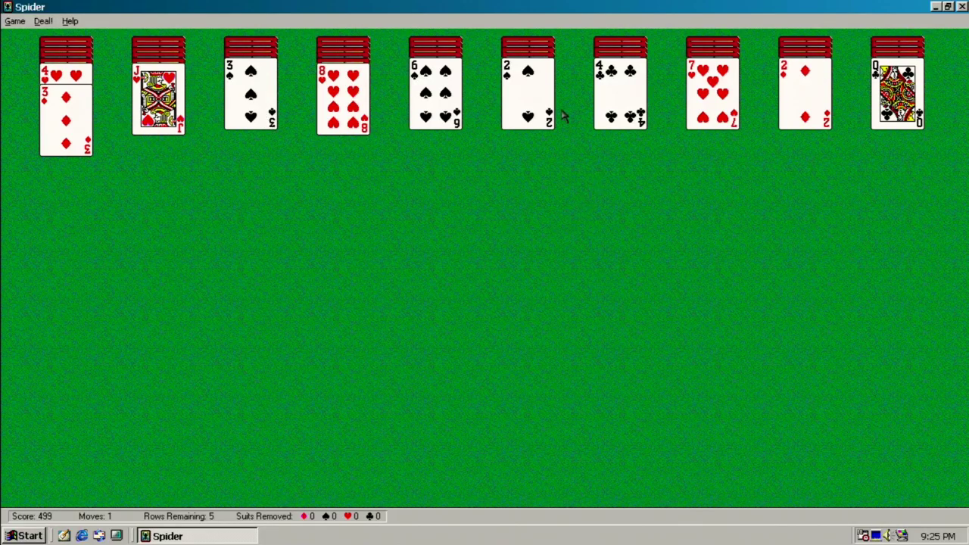
{"action": "left_click_drag", "start_coordinate": [544, 102], "coordinate": [271, 118]}
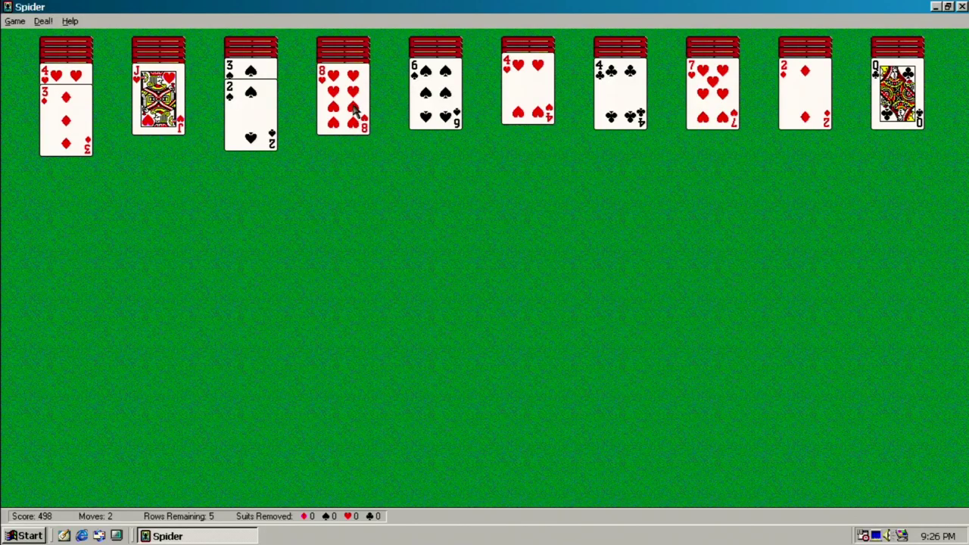
{"action": "left_click_drag", "start_coordinate": [732, 110], "coordinate": [389, 121]}
{"action": "left_click_drag", "start_coordinate": [733, 106], "coordinate": [362, 151]}
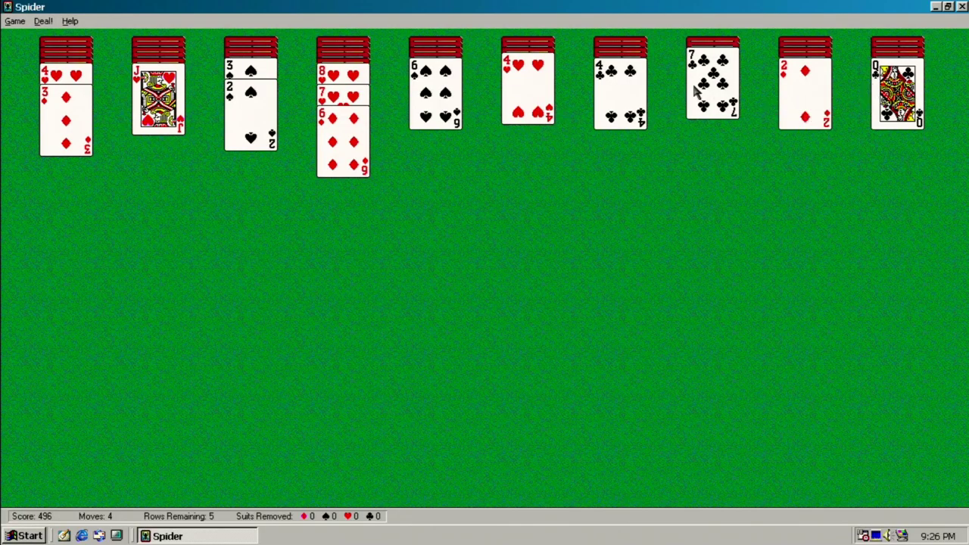
Move the 6 of spades onto the 7 of clubs and close the Spider game.
{"action": "left_click_drag", "start_coordinate": [429, 96], "coordinate": [705, 97]}
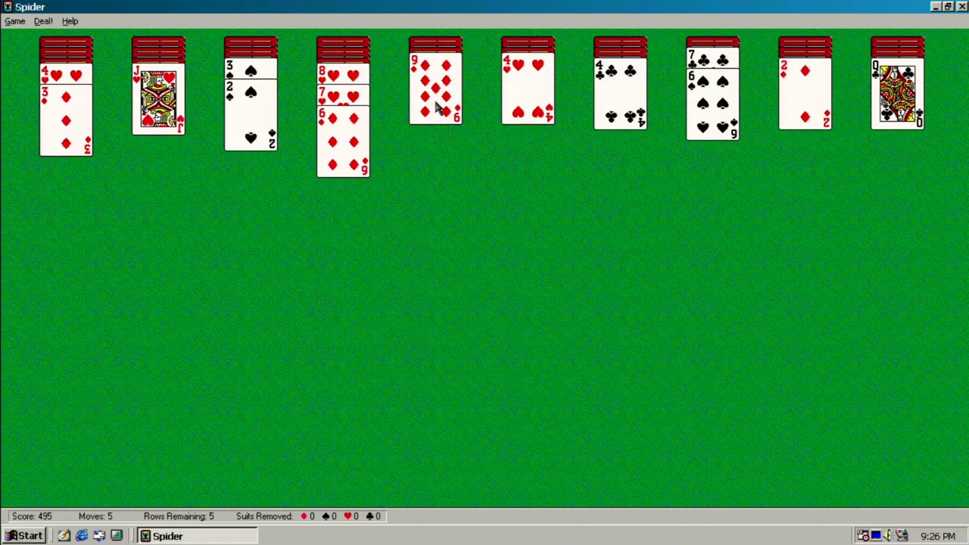
{"action": "left_click_drag", "start_coordinate": [437, 94], "coordinate": [535, 104]}
{"action": "left_click", "coordinate": [962, 6]}
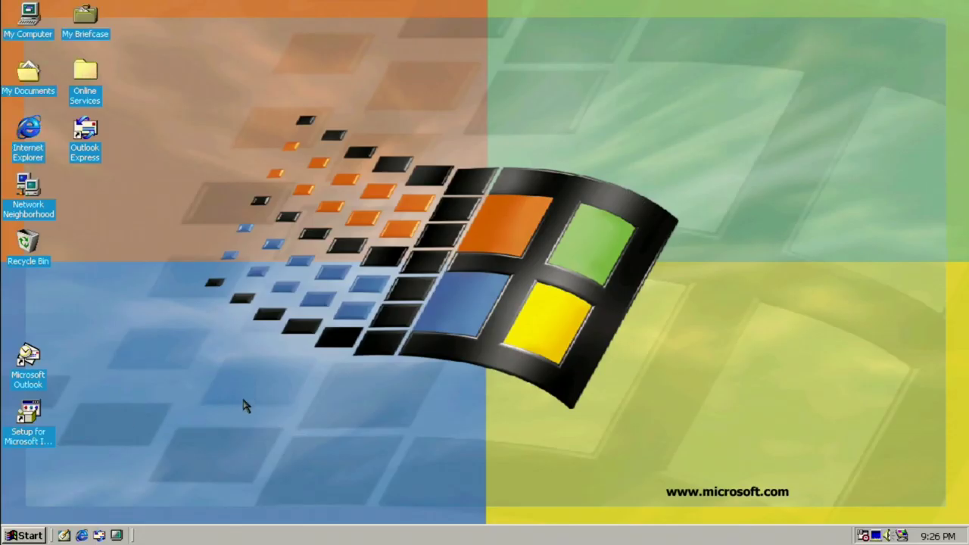
Shut down Windows 98.
{"action": "left_click", "coordinate": [22, 535]}
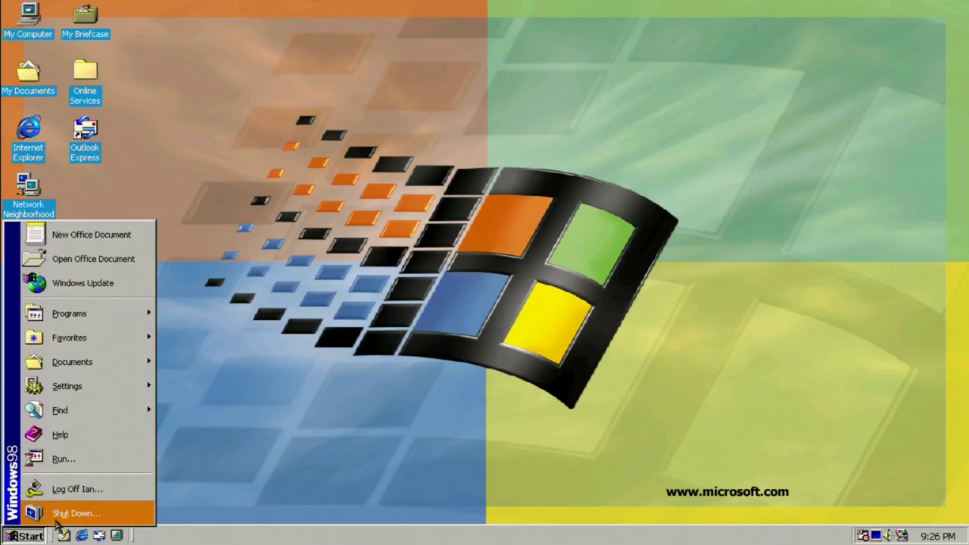
{"action": "left_click", "coordinate": [61, 514]}
{"action": "key", "text": "Return"}
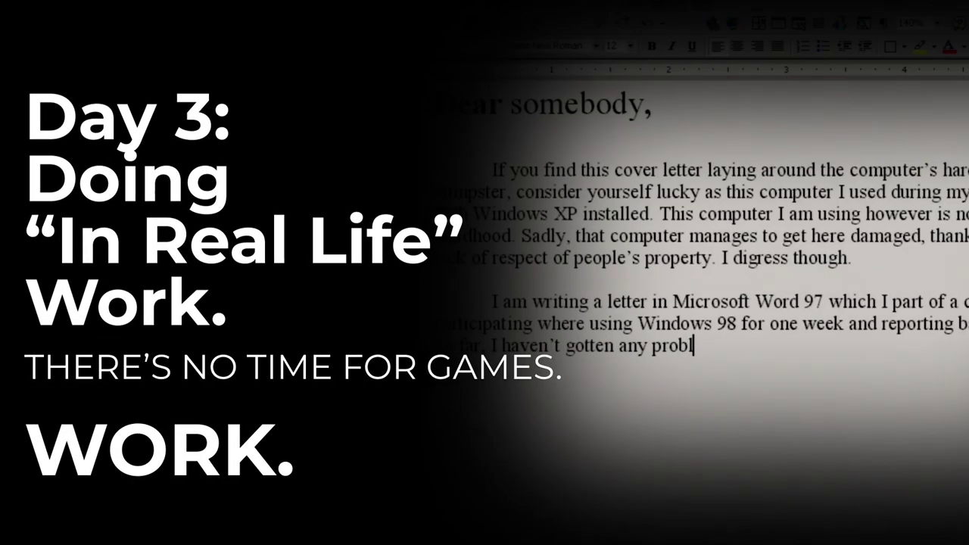
{"action": "type", "text": "ems yet. I also heard that Microsoft with the KBwhatevernumberhere and the othe"}
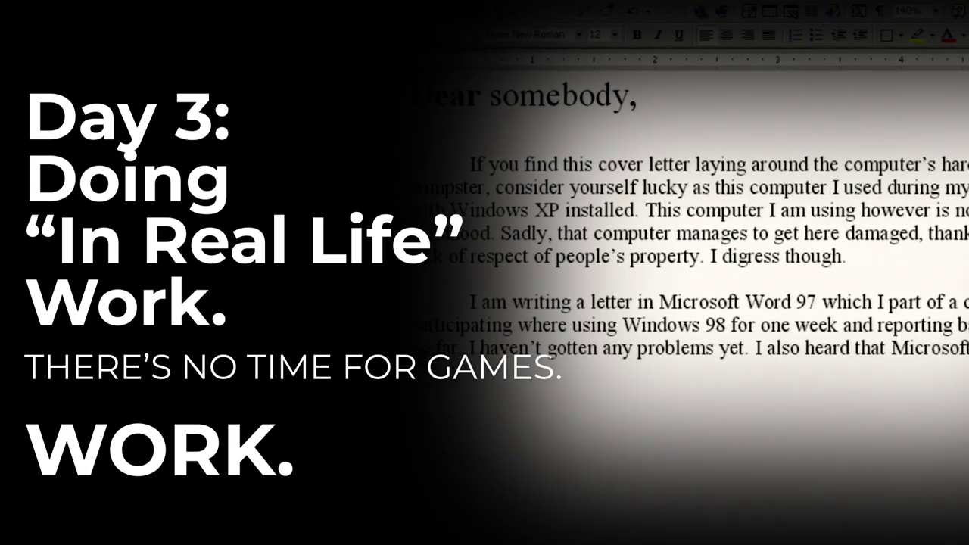
{"action": "type", "text": "r Kbnumberhere called Windows 10. It was all over the"}
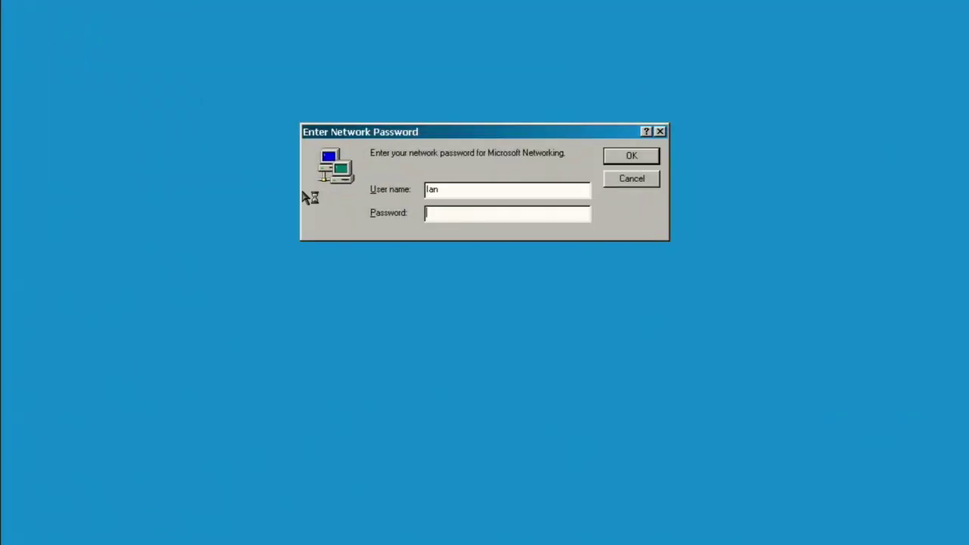
Log on to Windows by entering the network password.
{"action": "type", "text": "*****"}
{"action": "key", "text": "Return"}
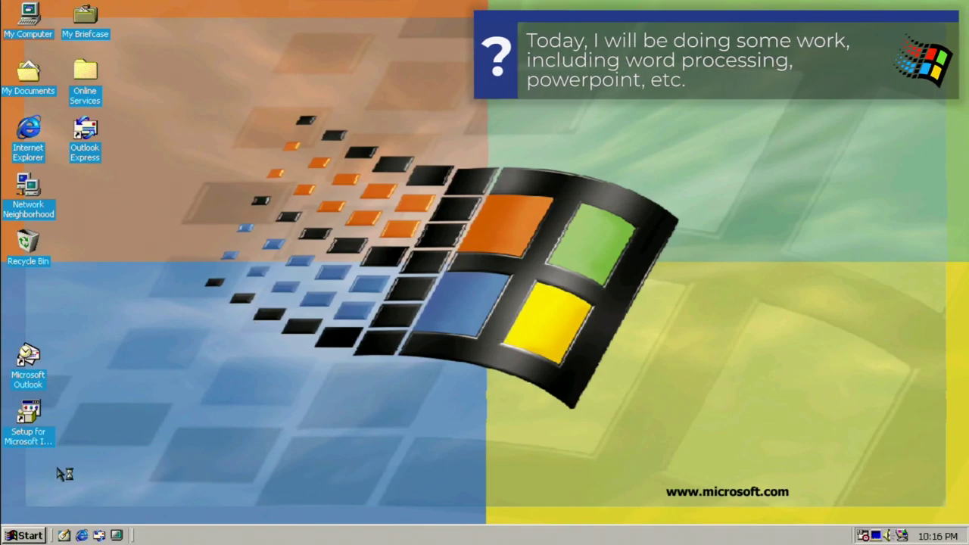
Launch Microsoft Word from the installed programs.
{"action": "left_click", "coordinate": [44, 535]}
{"action": "mouse_move", "coordinate": [94, 322]}
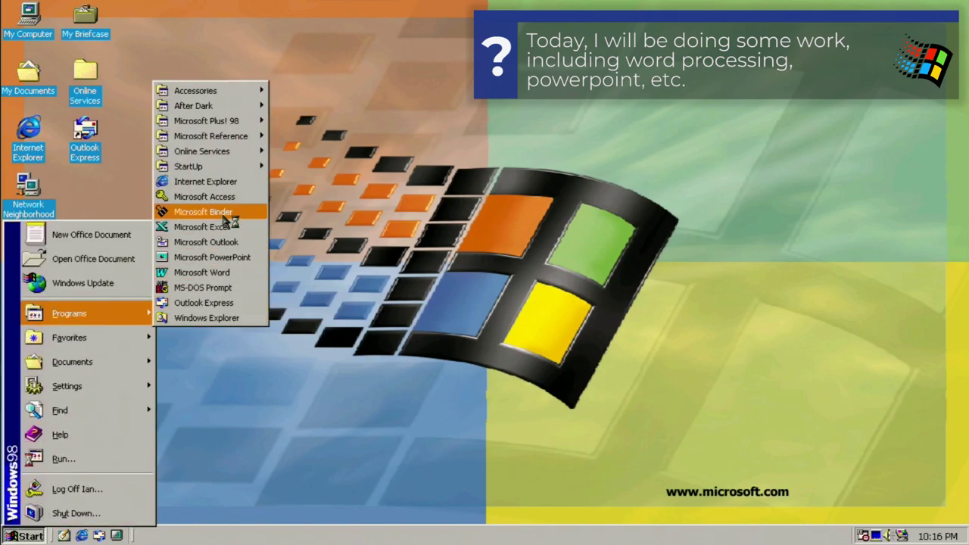
{"action": "left_click", "coordinate": [221, 277]}
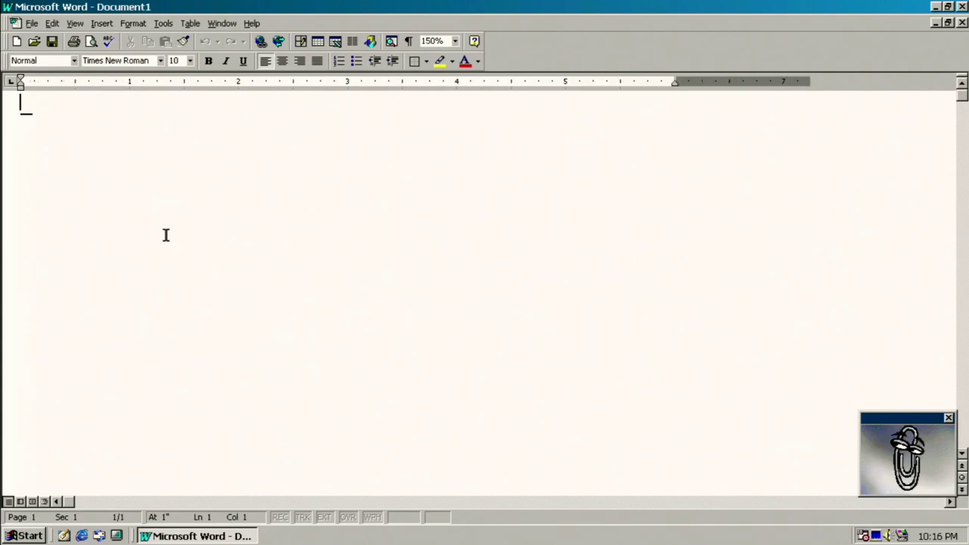
Set the blank document's text to font size 20 and bold.
{"action": "left_click", "coordinate": [190, 61]}
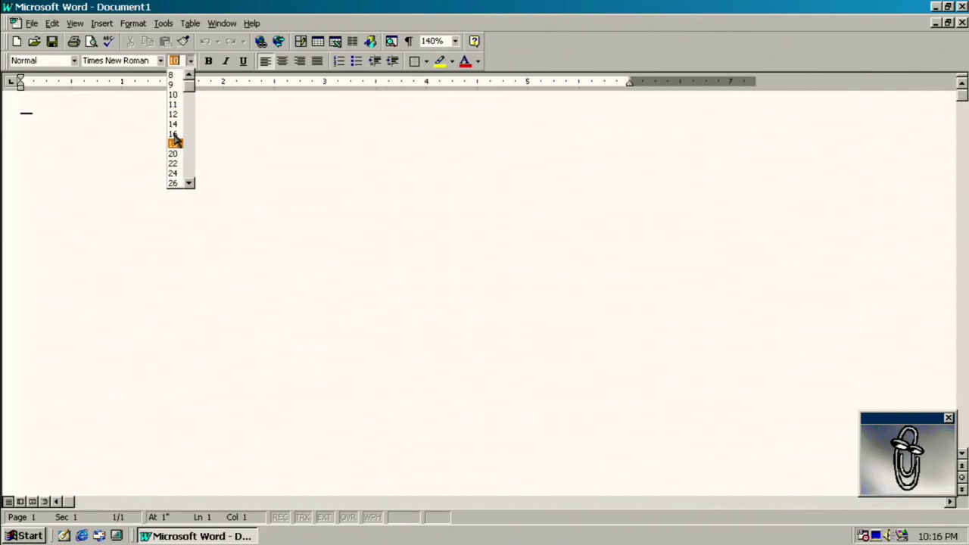
{"action": "left_click", "coordinate": [174, 156]}
{"action": "key", "text": "ctrl+b"}
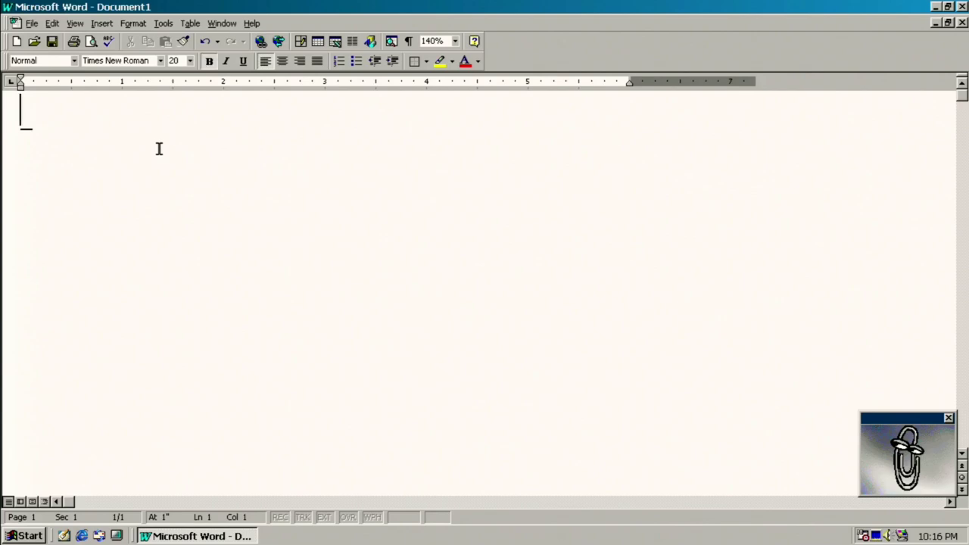
Write a "Dear" salutation with the recipient's name and generate a letter with the Letter Wizard, filling in only the recipient's name.
{"action": "type", "text": "Dear ian,"}
{"action": "key", "text": "Return"}
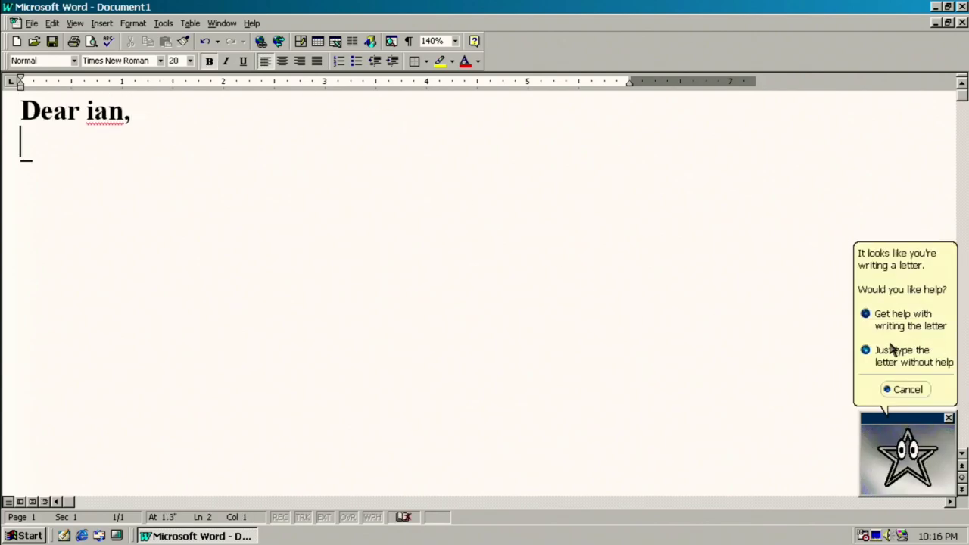
{"action": "left_click", "coordinate": [894, 321]}
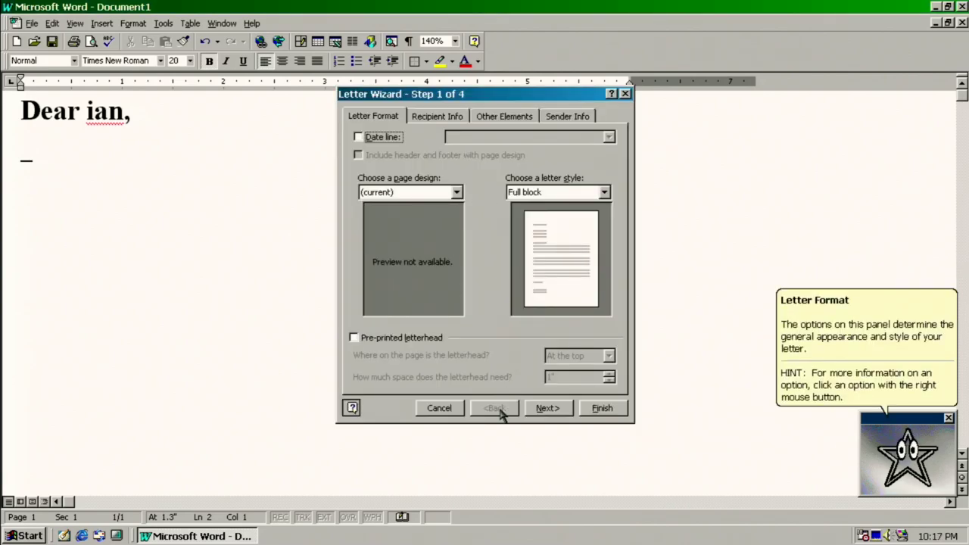
{"action": "left_click", "coordinate": [548, 408]}
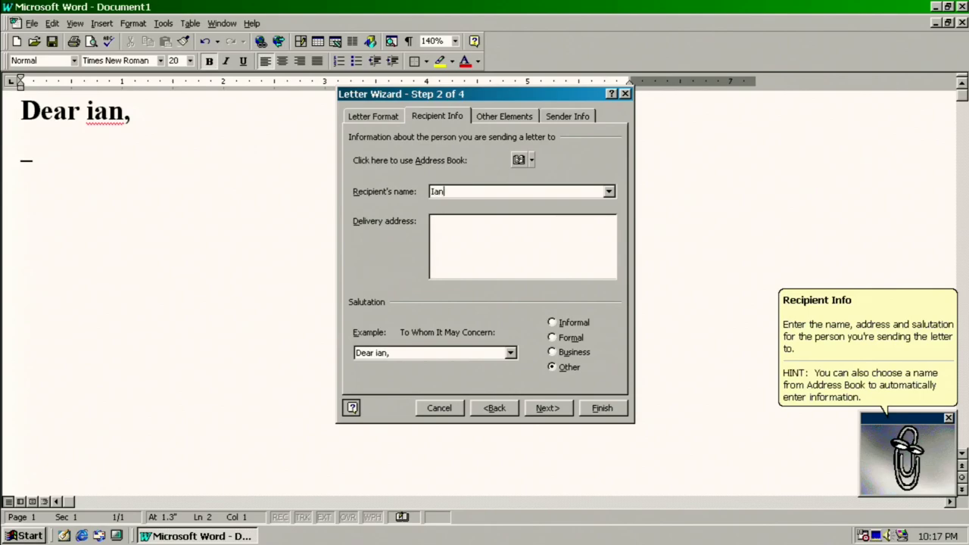
{"action": "left_click", "coordinate": [549, 409]}
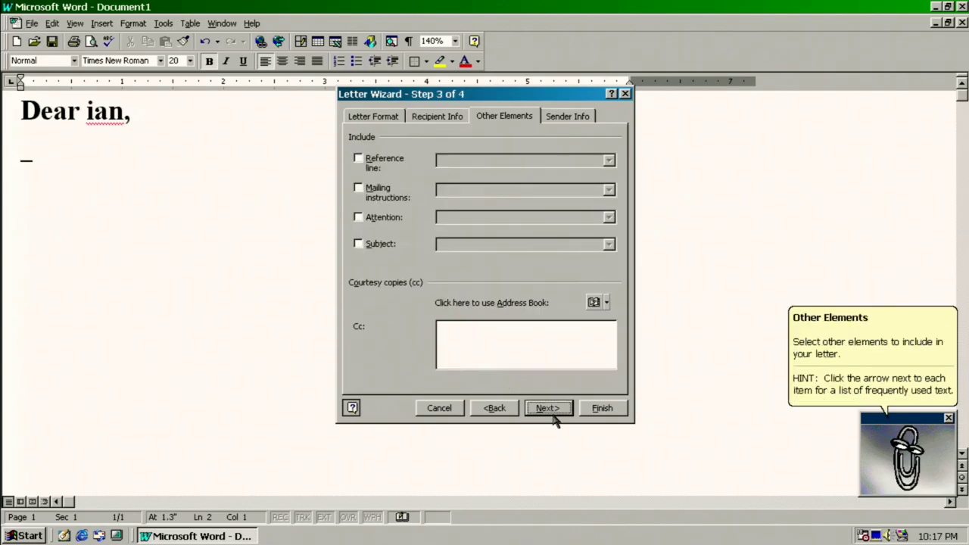
{"action": "left_click", "coordinate": [548, 409]}
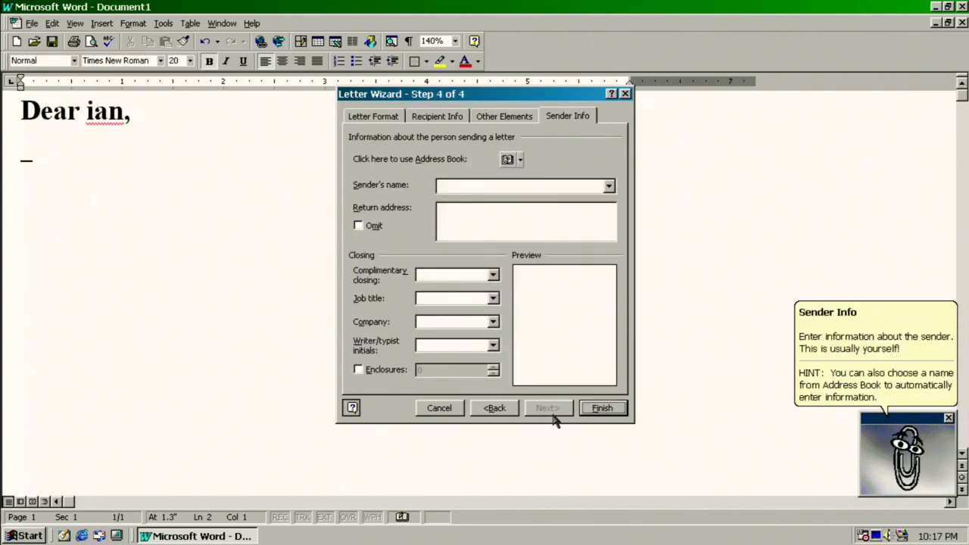
{"action": "left_click", "coordinate": [603, 408]}
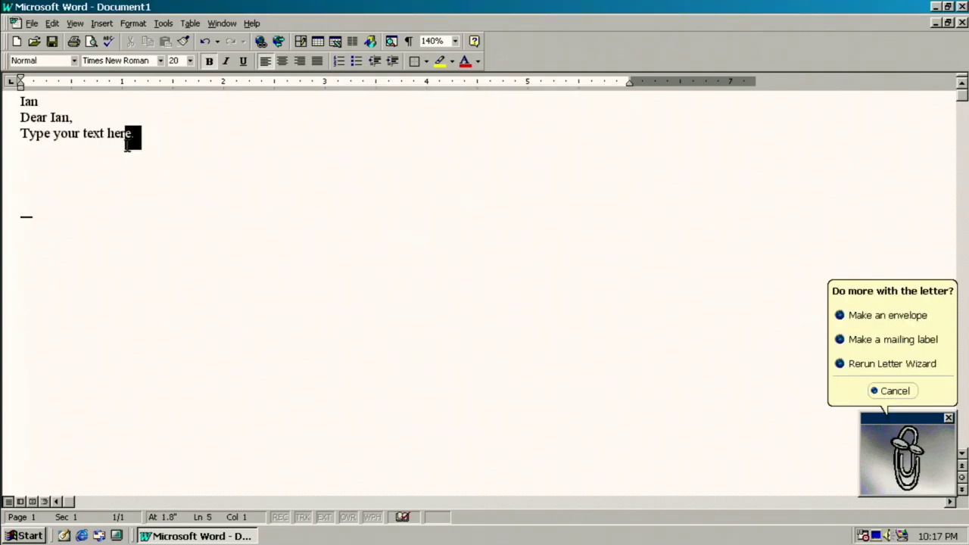
Dismiss the assistant's further letter suggestions and delete the entire generated letter.
{"action": "left_click_drag", "start_coordinate": [130, 138], "coordinate": [21, 101]}
{"action": "left_click", "coordinate": [257, 225]}
{"action": "left_click", "coordinate": [895, 391]}
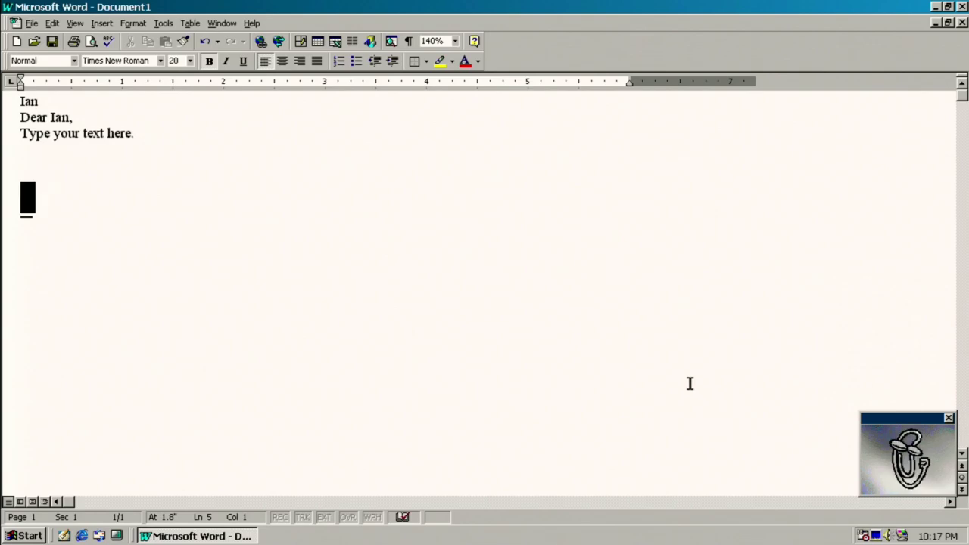
{"action": "key", "text": "ctrl+a"}
{"action": "key", "text": "Delete"}
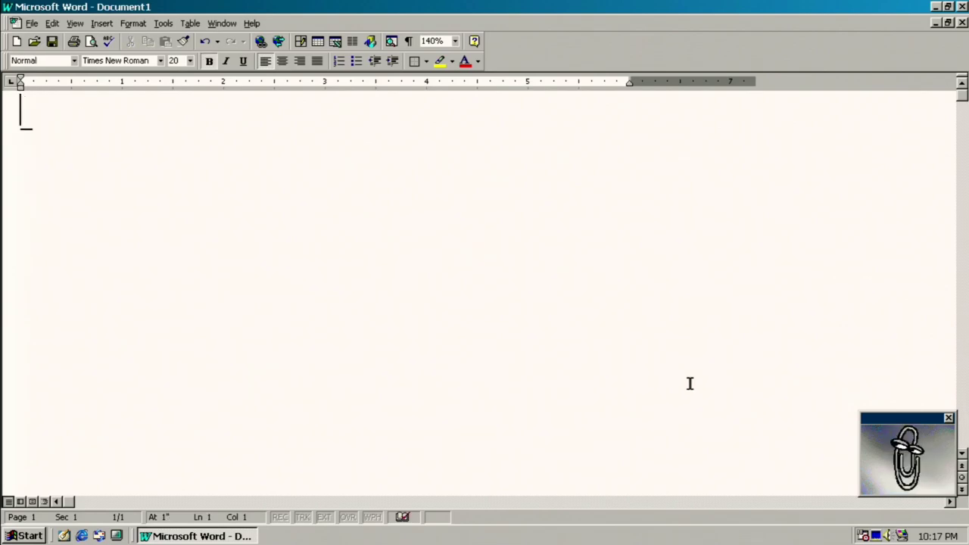
Close the Office Assistant.
{"action": "left_click", "coordinate": [951, 421]}
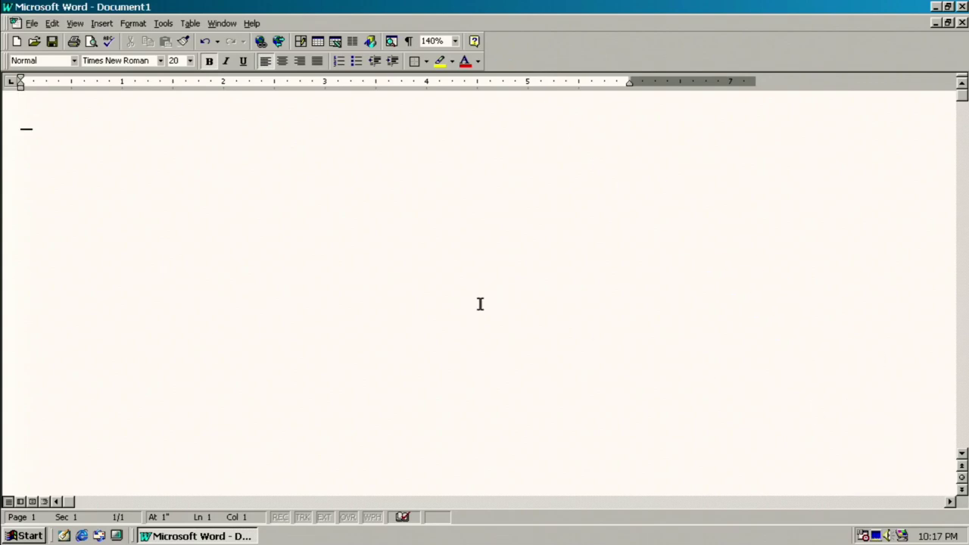
Write the line "Why does clippy have to be annoying?" and delete it again, leaving the document empty.
{"action": "type", "text": "Wh"}
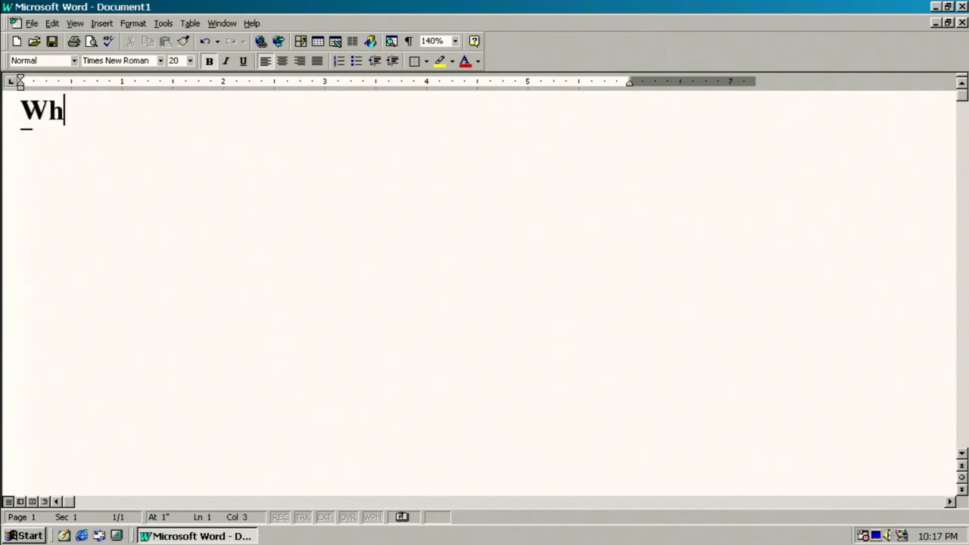
{"action": "type", "text": "y does clippy ha"}
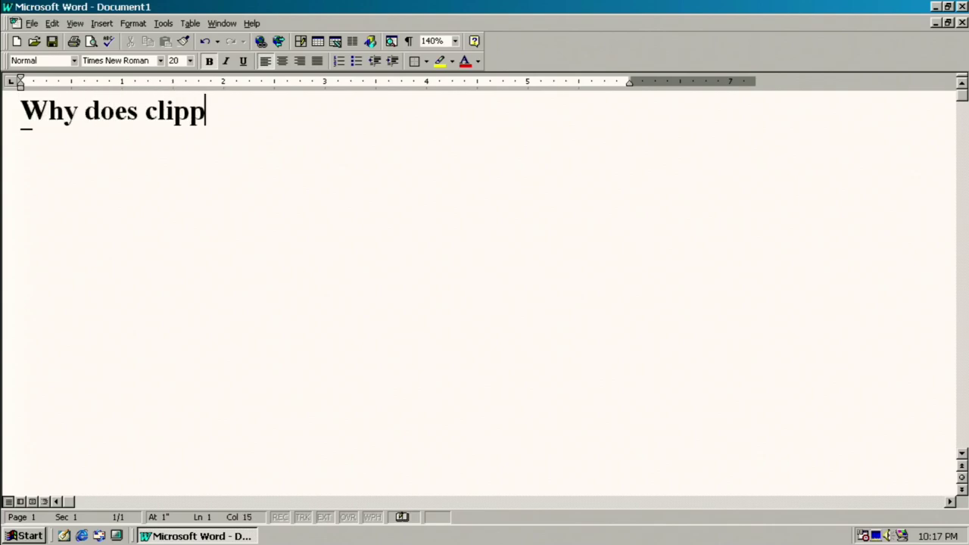
{"action": "key", "text": "BackSpace"}
{"action": "type", "text": "have to "}
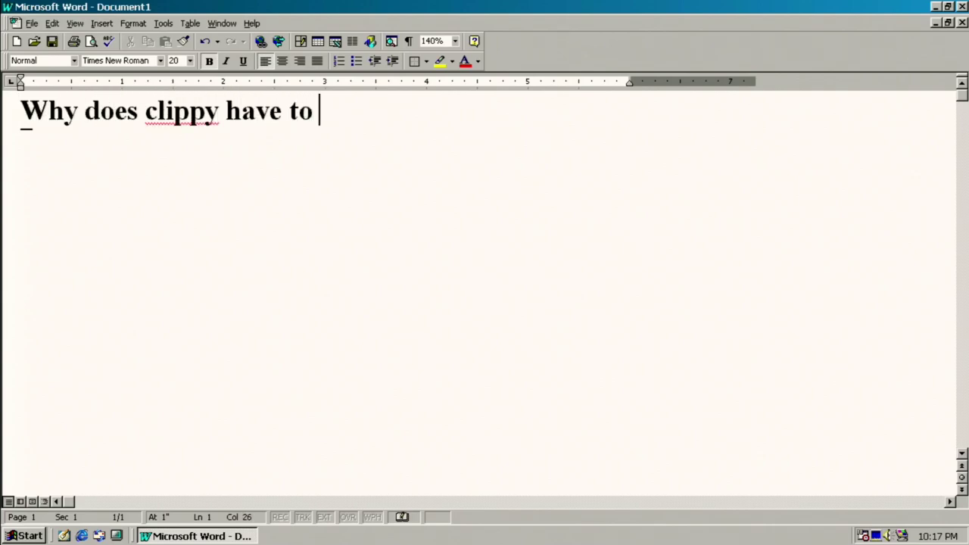
{"action": "type", "text": "be annoying?"}
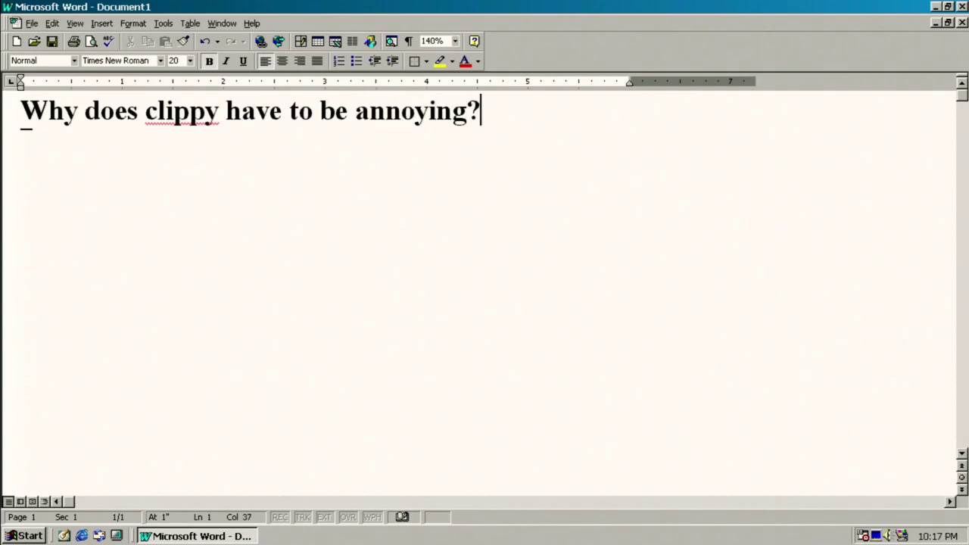
{"action": "key", "text": "Return"}
{"action": "key", "text": "Return"}
{"action": "key", "text": "ctrl+a"}
{"action": "key", "text": "Delete"}
Write the salutation "Dear somebody," with only "somebody" in regular weight, and leave a blank line below it.
{"action": "type", "text": "Dear Ia"}
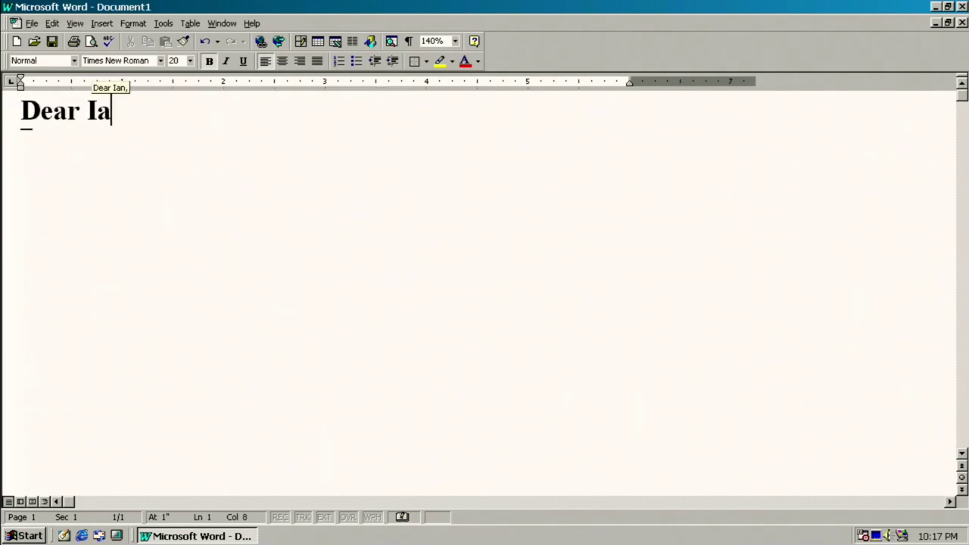
{"action": "type", "text": "n,"}
{"action": "key", "text": "Return"}
{"action": "key", "text": "Return"}
{"action": "double_click", "coordinate": [107, 112]}
{"action": "key", "text": "ctrl+b"}
{"action": "type", "text": "somebody,"}
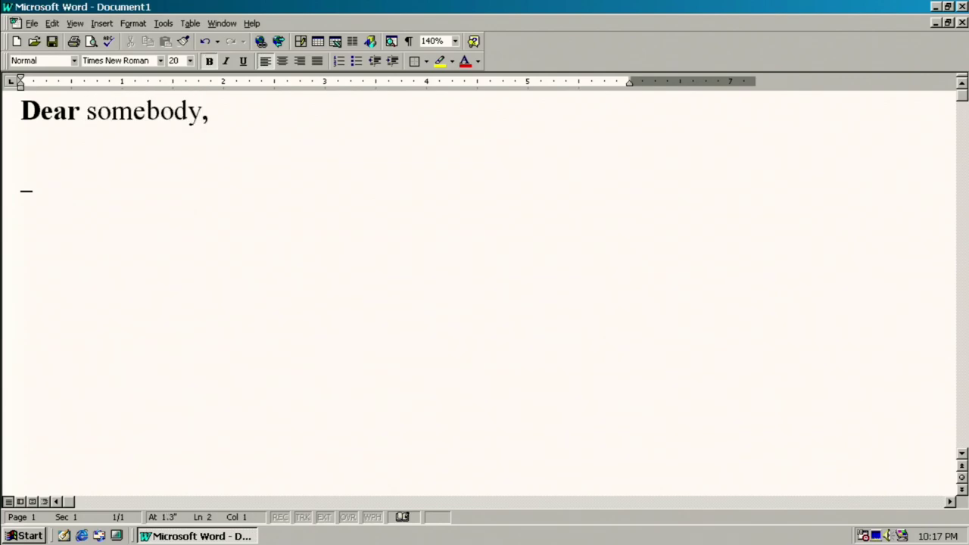
Below the salutation, start an indented paragraph in default formatting telling whoever finds this cover letter on the dumpster's hard drive to consider themselves lucky.
{"action": "key", "text": "Down"}
{"action": "key", "text": "Down"}
{"action": "key", "text": "ctrl+space"}
{"action": "key", "text": "Tab"}
{"action": "type", "text": "If you find this cover letter laying around the computer's hard drive in the dumpster, consider yours"}
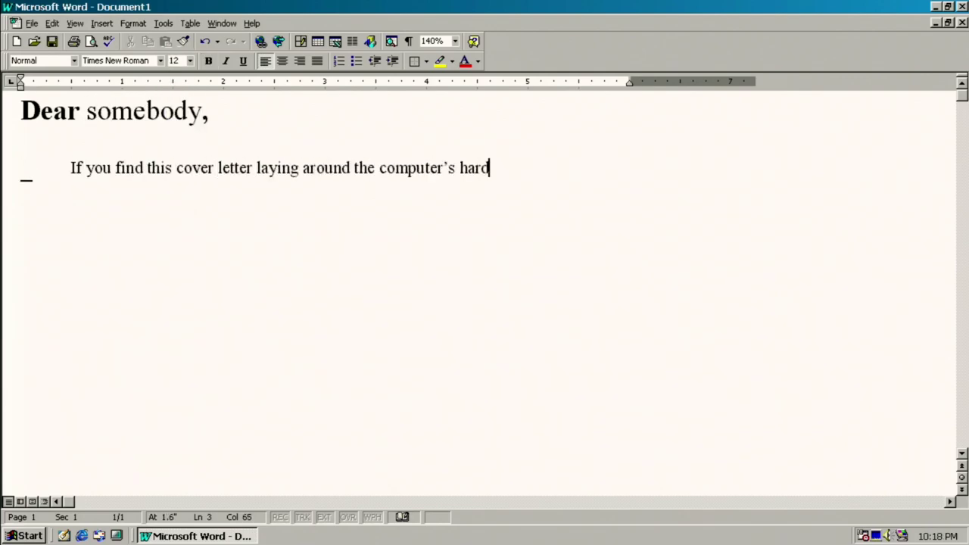
{"action": "type", "text": "elf lucky as this computer I used was "}
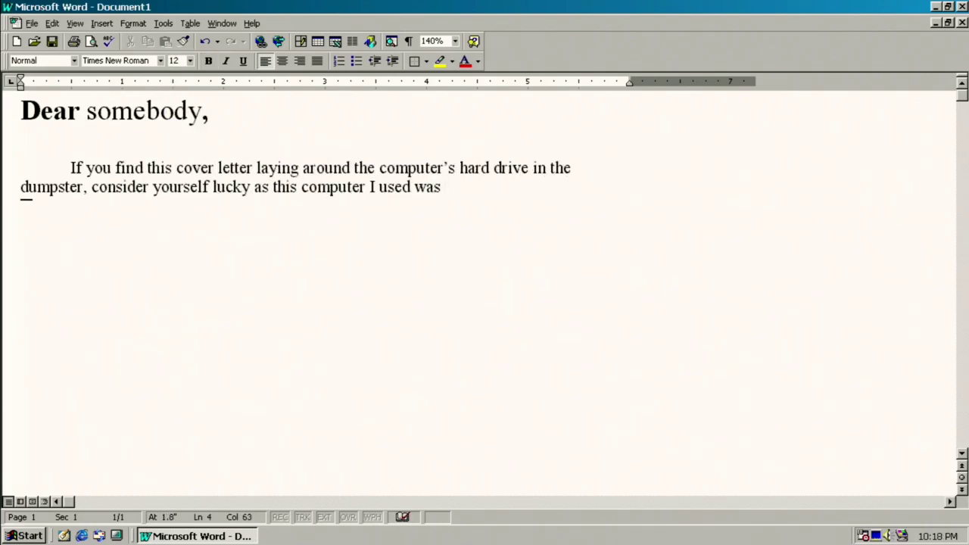
Continue that the childhood computer came with Windows XP installed and that the computer in use "however is not the one from my childhood.".
{"action": "type", "text": "during my childhood came with Windows XP installed. This computer I am usinghow"}
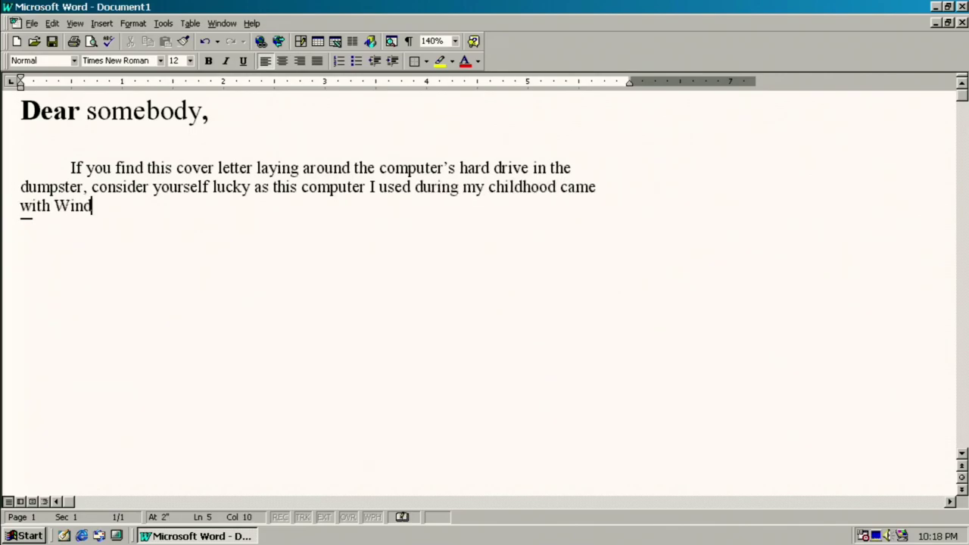
{"action": "key", "text": "BackSpace"}
{"action": "key", "text": "BackSpace"}
{"action": "key", "text": "BackSpace"}
{"action": "type", "text": "however is not the one from my childhood. T"}
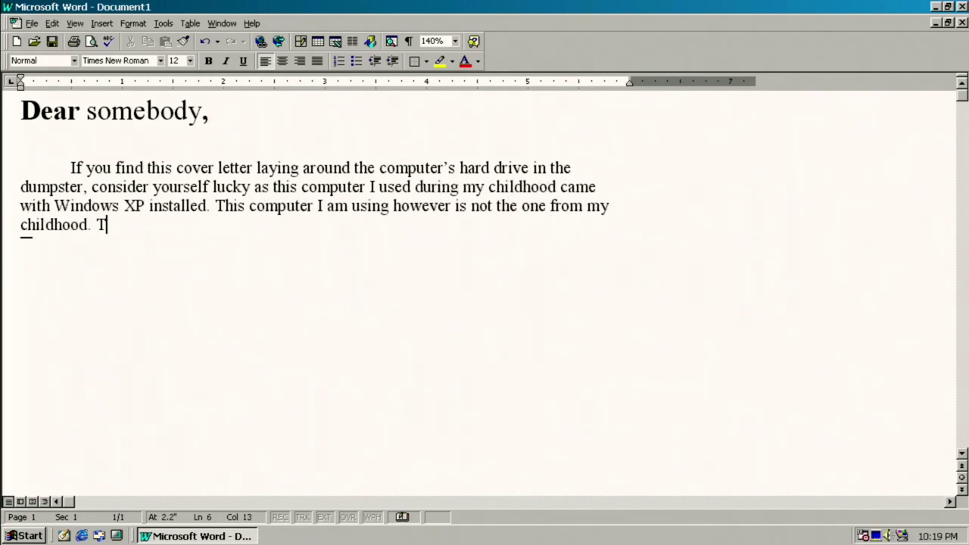
Add that USPS staff damaged the childhood computer, write "I digress though", and correct "manage" to "manages" in the damage sentence.
{"action": "key", "text": "BackSpace"}
{"action": "key", "text": "BackSpace"}
{"action": "type", "text": "Sadly, that computer manage to get here damaged, thanks to USPS st"}
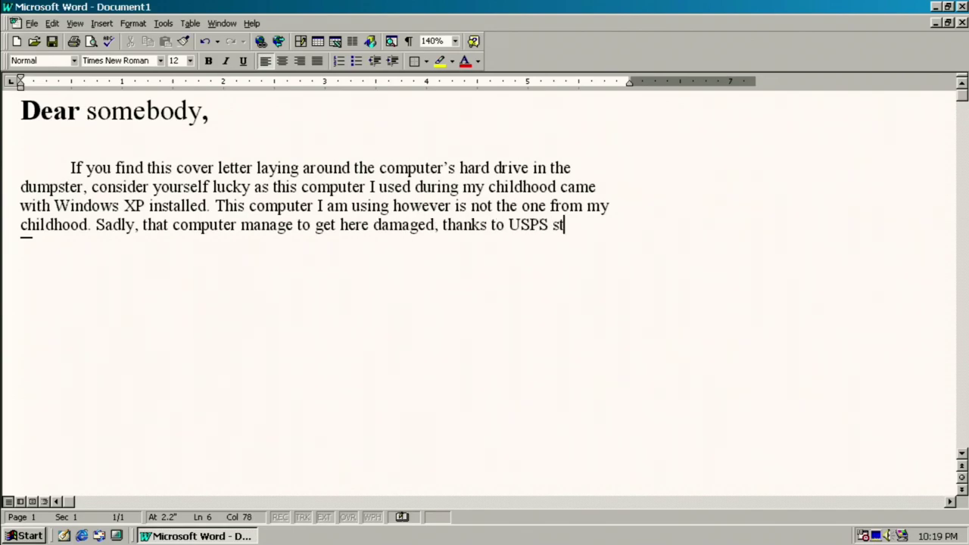
{"action": "type", "text": "aff with lack of respect of people's property. I digress though,"}
{"action": "right_click", "coordinate": [235, 224]}
{"action": "left_click", "coordinate": [272, 261]}
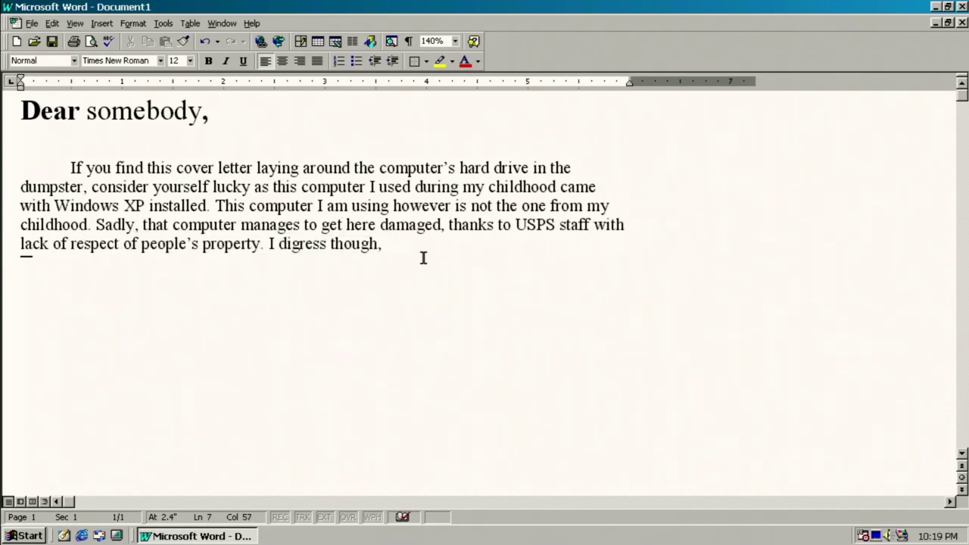
Write a second indented paragraph about the one-week Windows 98 challenge without problems yet, ending with "I also heard that Microsoft did an oopsie".
{"action": "type", "text": "I am writing a letter in Microsoft Word 97 which I part of a c"}
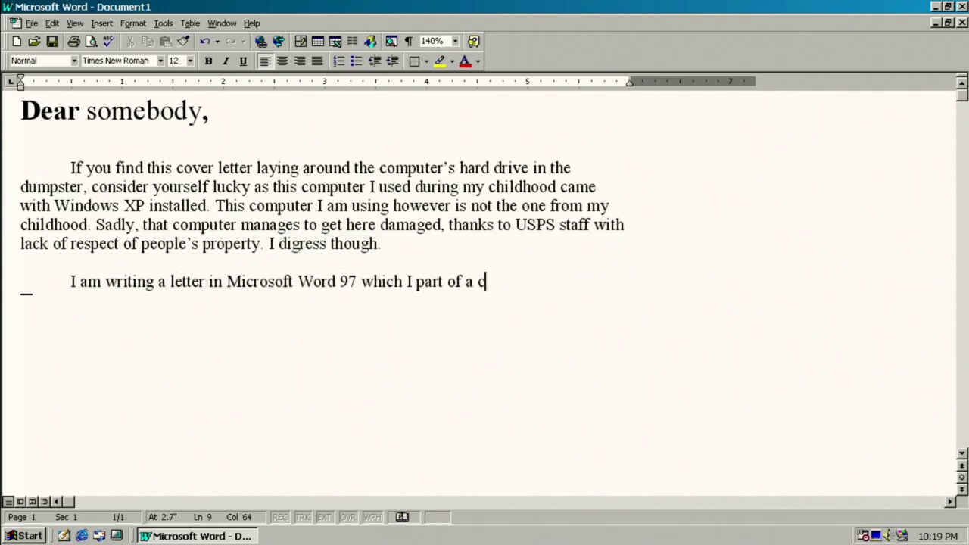
{"action": "type", "text": "hallenge that I am participating where using Windows 98 for one week and reporting back on how it went. So far, I haven't gotten any problems so"}
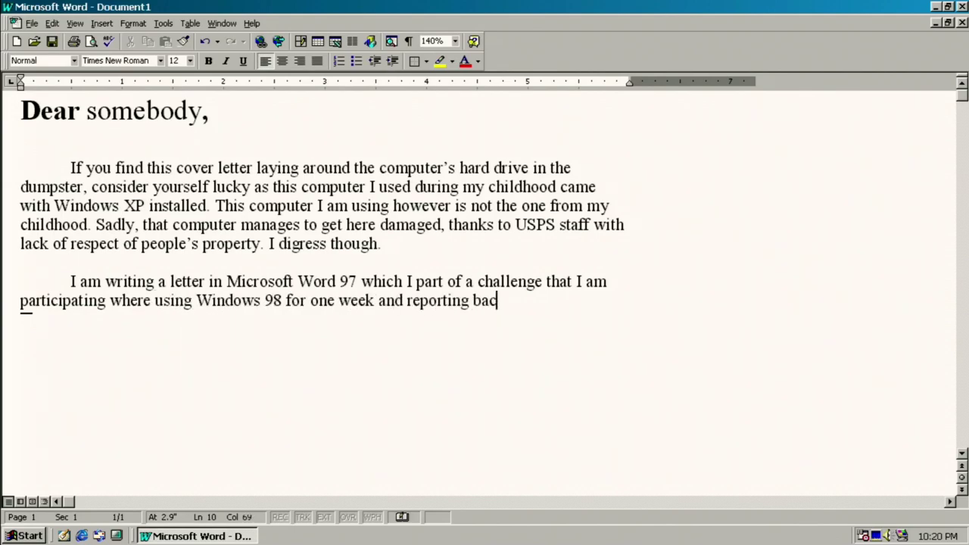
{"action": "key", "text": "BackSpace"}
{"action": "key", "text": "BackSpace"}
{"action": "key", "text": "BackSpace"}
{"action": "type", "text": "yet. I also heard that Microsoft did an oopsie"}
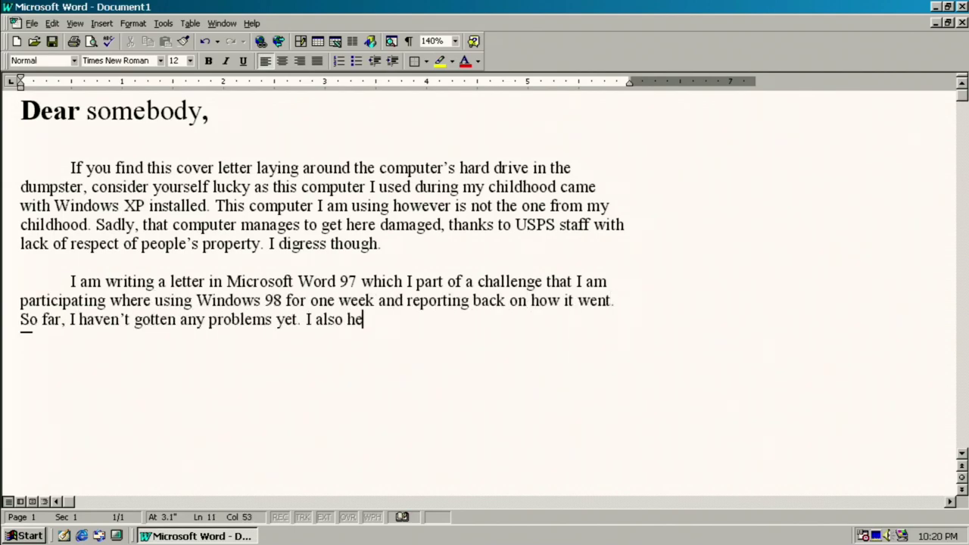
Add "TWICE" in bold with a period after it, and begin the following sentence in regular weight with "One with the KB".
{"action": "key", "text": "ctrl+b"}
{"action": "type", "text": "TWICE"}
{"action": "key", "text": "BackSpace"}
{"action": "type", "text": "."}
{"action": "key", "text": "ctrl+b"}
{"action": "type", "text": "One with the KB"}
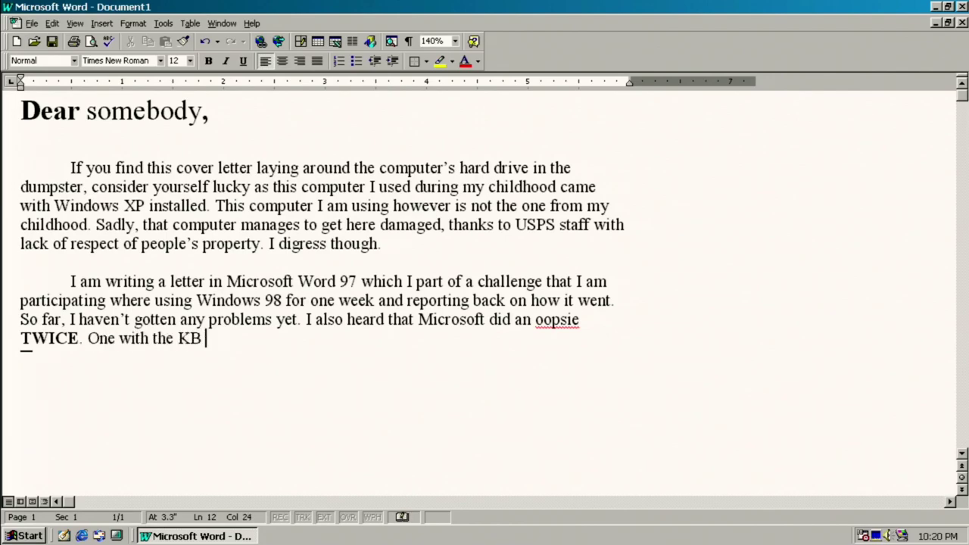
Continue that the two KB updates manage to break Windows 10, adding "It was all over the news which I wanted to question, does M".
{"action": "type", "text": "whatevernumberhere and the other KBnumber which manage to break WIndows 10. It was all over the news which wanted"}
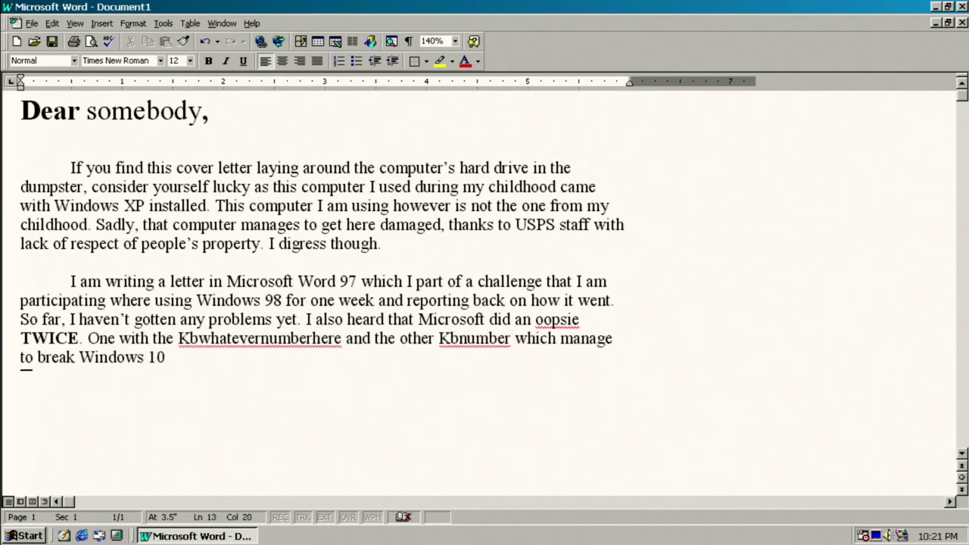
{"action": "key", "text": "ctrl+Left"}
{"action": "type", "text": "I"}
{"action": "key", "text": "End"}
{"action": "type", "text": "to question, does M"}
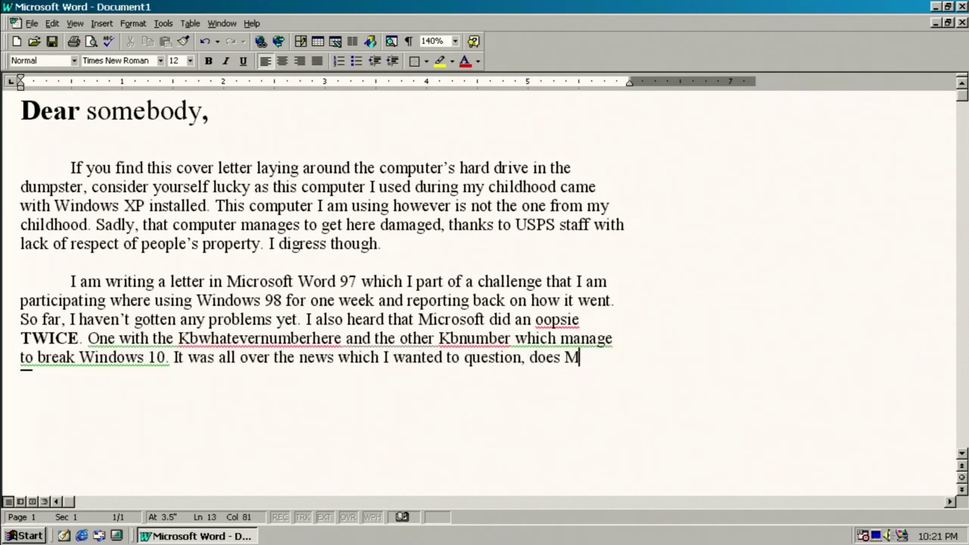
Finish the paragraph asking whether Microsoft cares for its users and should replace the 20-year-old NT architecture, and start a new indented paragraph.
{"action": "type", "text": "icrosoft even care for their users? Honestly considering that modern versions of Windows still heavily relie"}
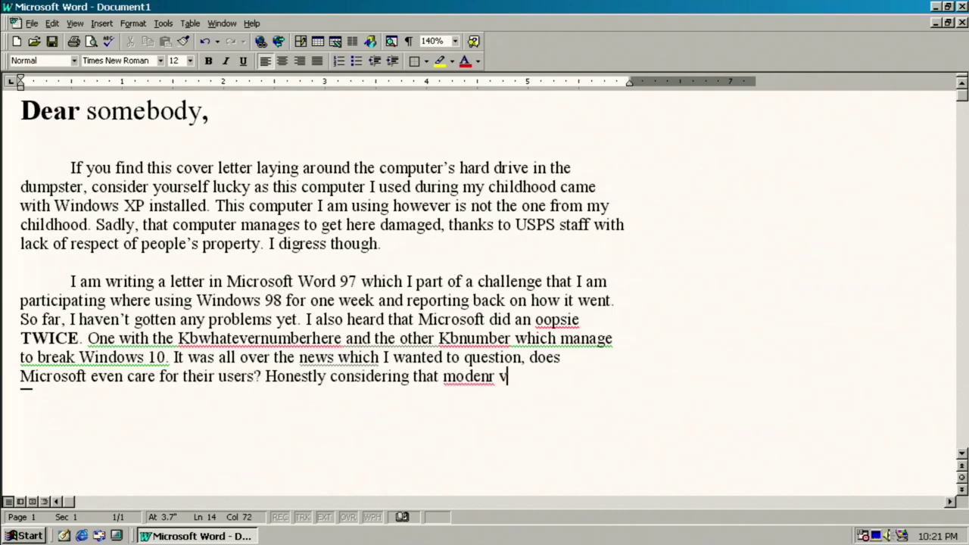
{"action": "type", "text": "s on the Windows NT architecture; sho"}
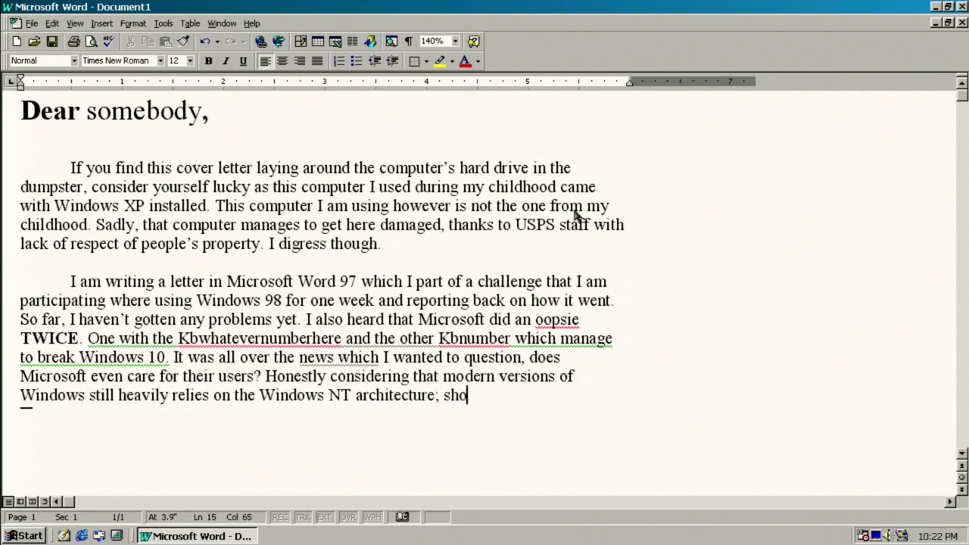
{"action": "type", "text": "uldn't Microsoft be dumping NT and replace it with a new and modern architecture that's not 20 years old?"}
{"action": "key", "text": "Return"}
{"action": "key", "text": "Return"}
{"action": "key", "text": "Tab"}
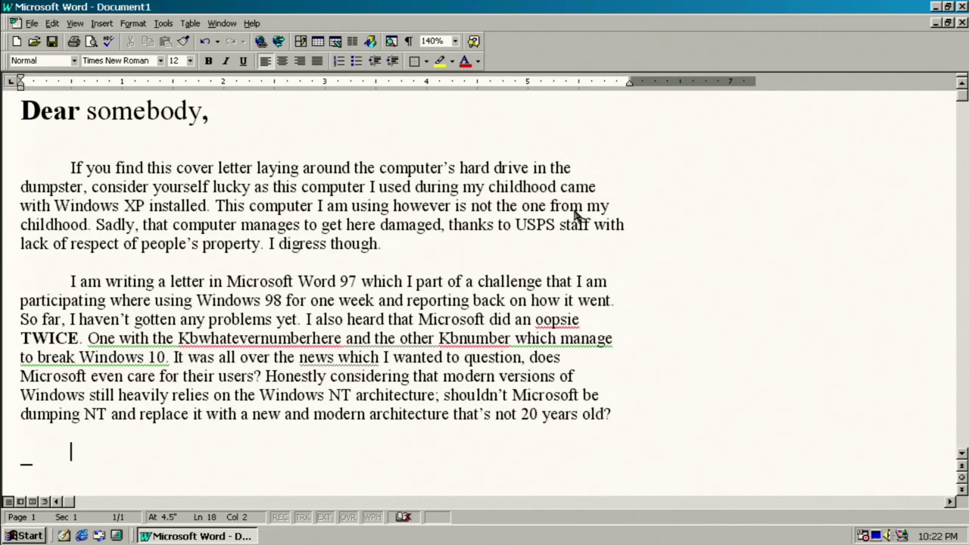
Write the concluding paragraph about using Windows 98 and Word 97 for future generations to find out, and sign off with "Thanks," and "Tech.".
{"action": "type", "text": "In conclusion, I am using Windows 98 for one week as I continue to write out this letter in Microsof"}
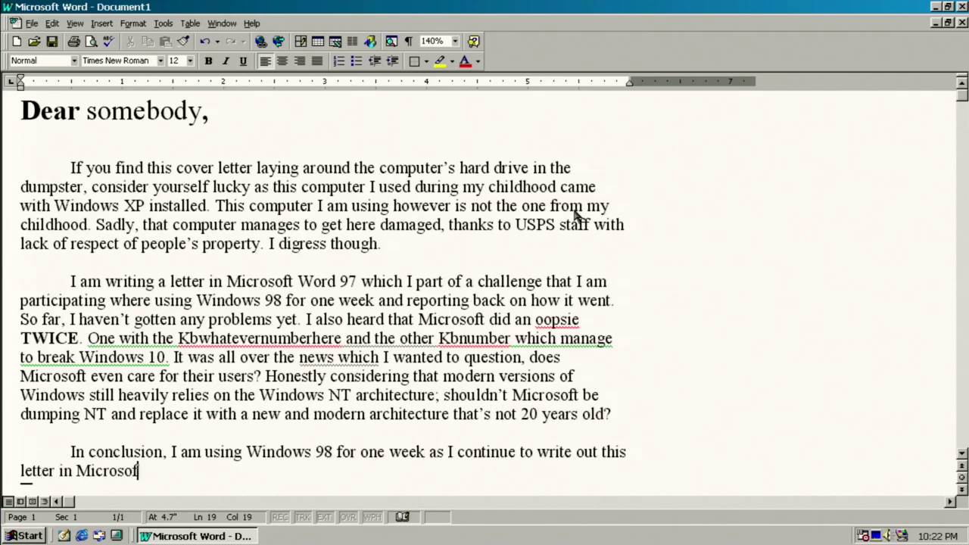
{"action": "type", "text": "t Word 97 which hopefully my future generations can find out."}
{"action": "key", "text": "Return"}
{"action": "key", "text": "Return"}
{"action": "key", "text": "Return"}
{"action": "type", "text": "Thanks,"}
{"action": "key", "text": "Return"}
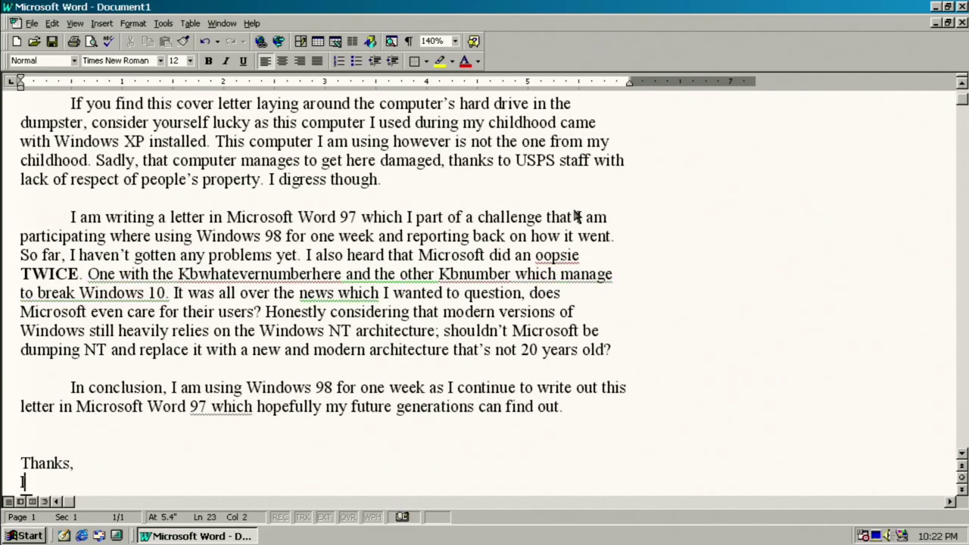
{"action": "type", "text": "Tech."}
Save the letter as the Word document "Dear somebody" on the shared network drive E:.
{"action": "key", "text": "ctrl+s"}
{"action": "left_click", "coordinate": [395, 147]}
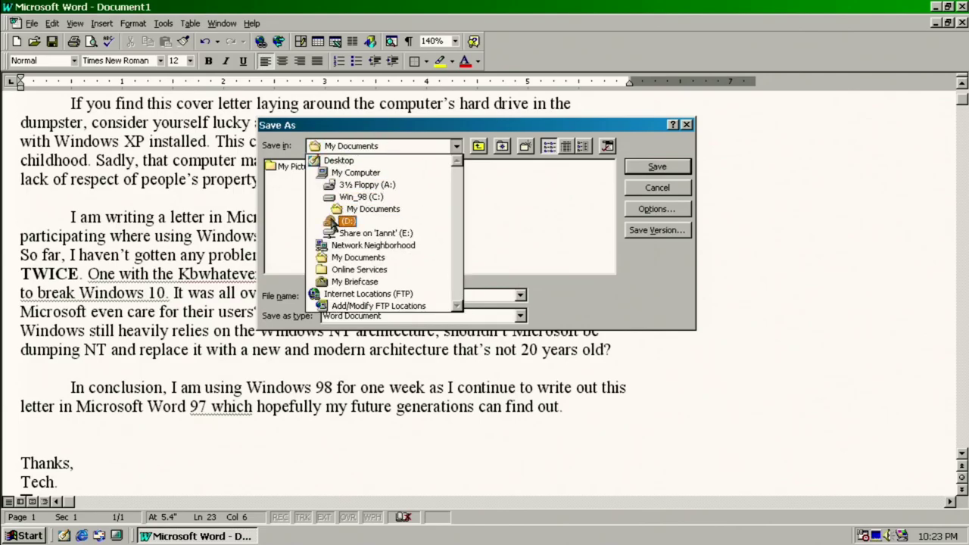
{"action": "left_click", "coordinate": [338, 235]}
{"action": "left_click", "coordinate": [338, 236]}
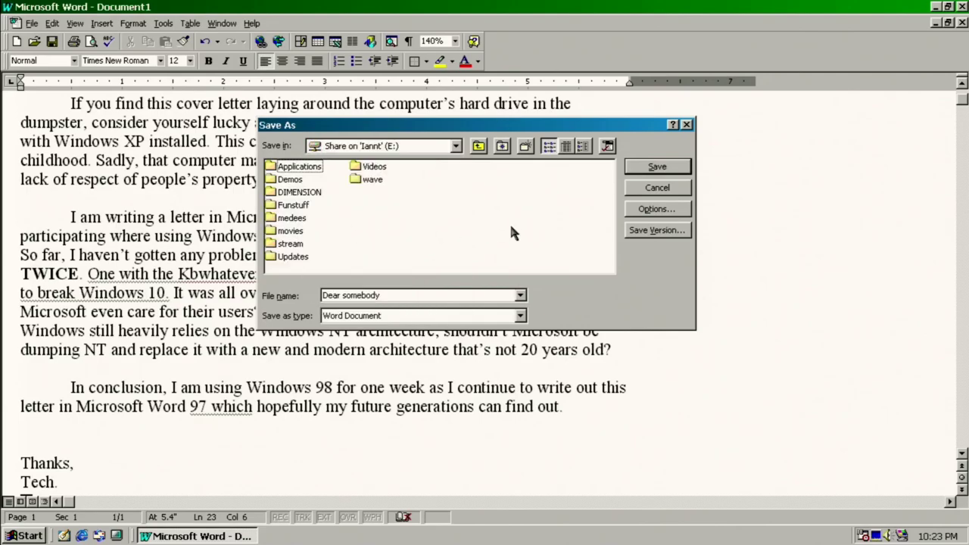
{"action": "left_click", "coordinate": [404, 297]}
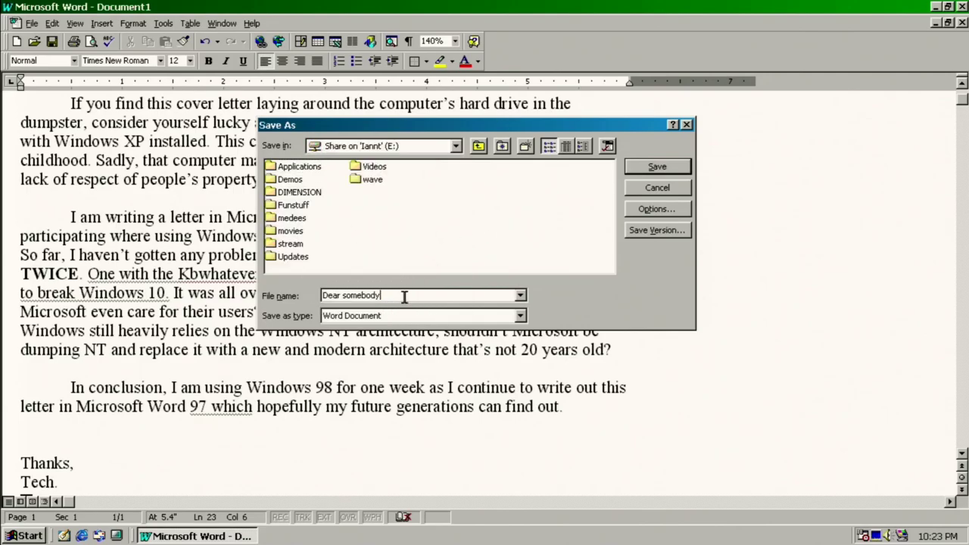
{"action": "left_click", "coordinate": [677, 170]}
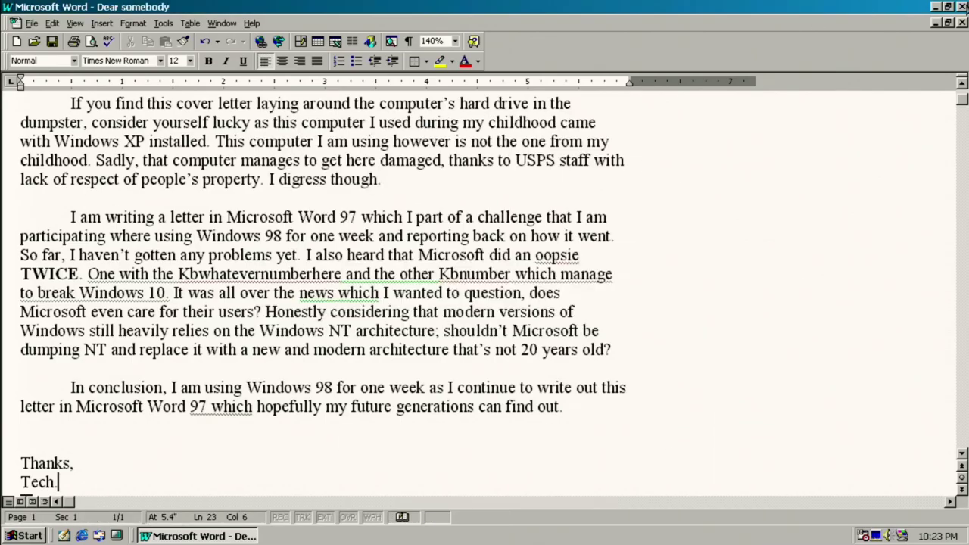
Close Word and launch Microsoft PowerPoint from the installed programs.
{"action": "left_click", "coordinate": [963, 7]}
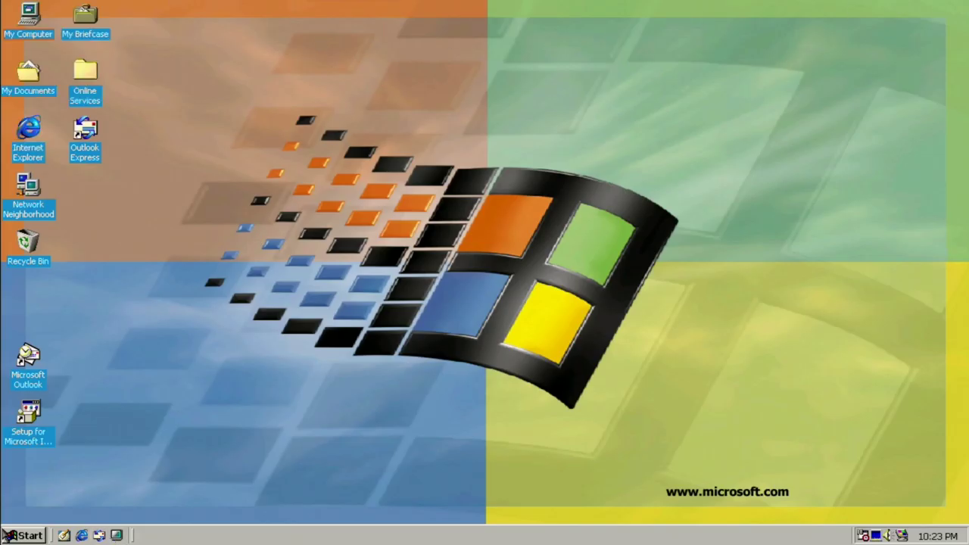
{"action": "left_click", "coordinate": [12, 536]}
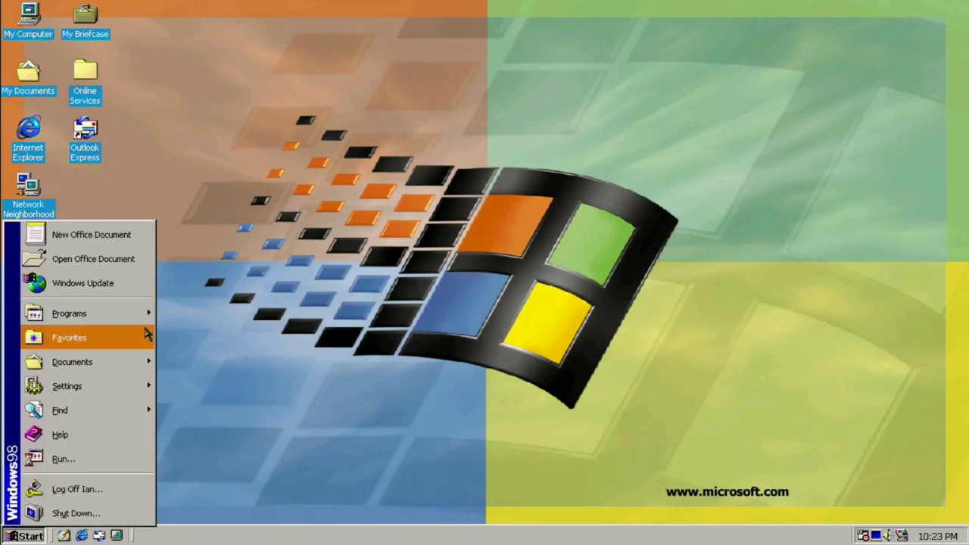
{"action": "mouse_move", "coordinate": [138, 323]}
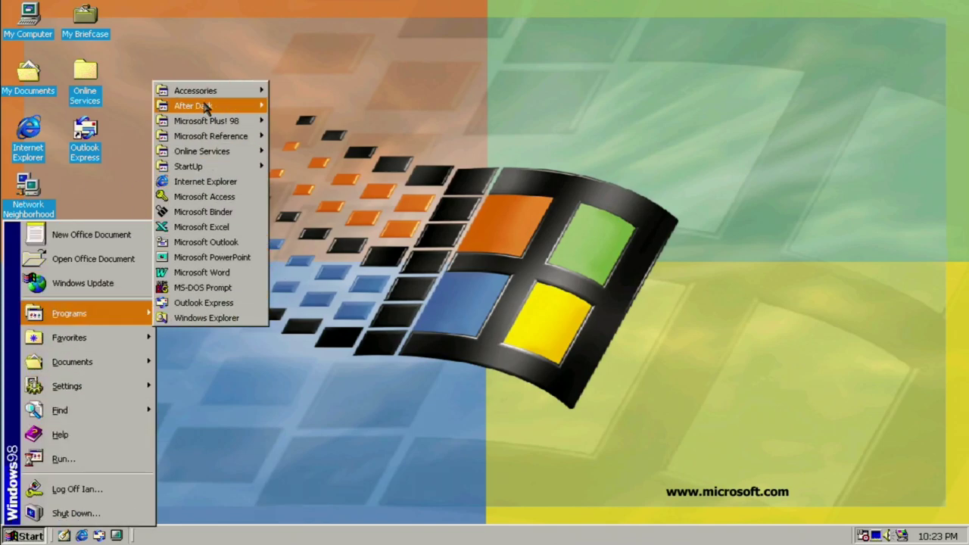
{"action": "mouse_move", "coordinate": [200, 121]}
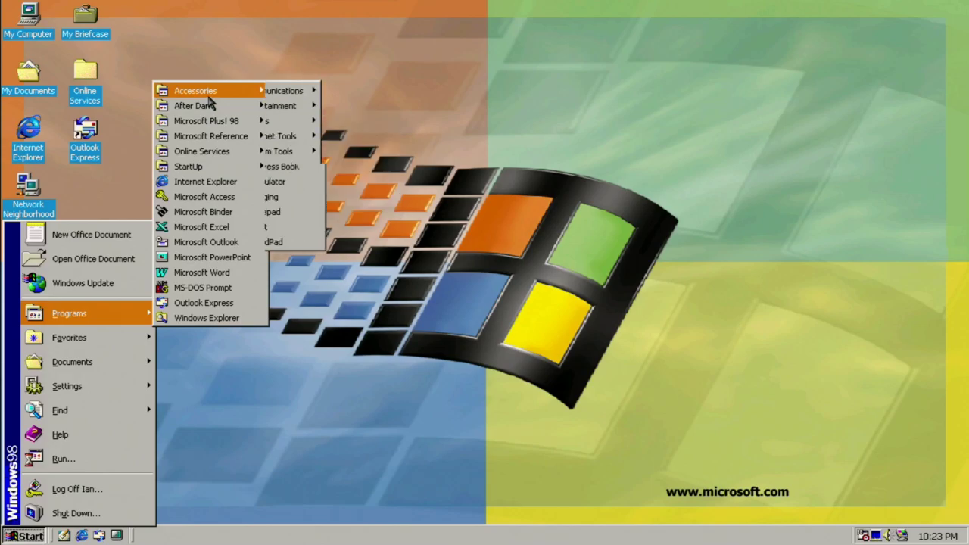
{"action": "left_click", "coordinate": [222, 271]}
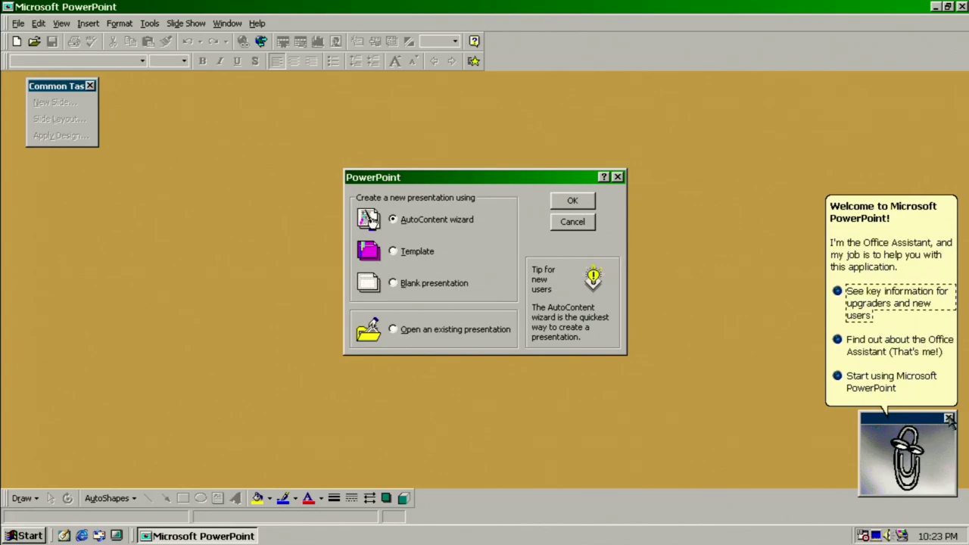
Start a new presentation with the AutoContent wizard and dismiss the Office Assistant.
{"action": "left_click", "coordinate": [888, 372]}
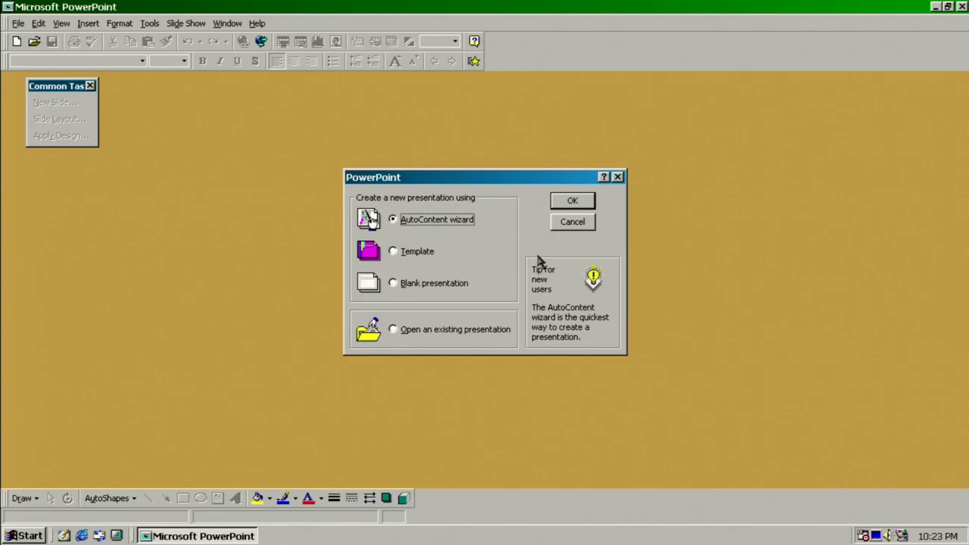
{"action": "left_click", "coordinate": [572, 201]}
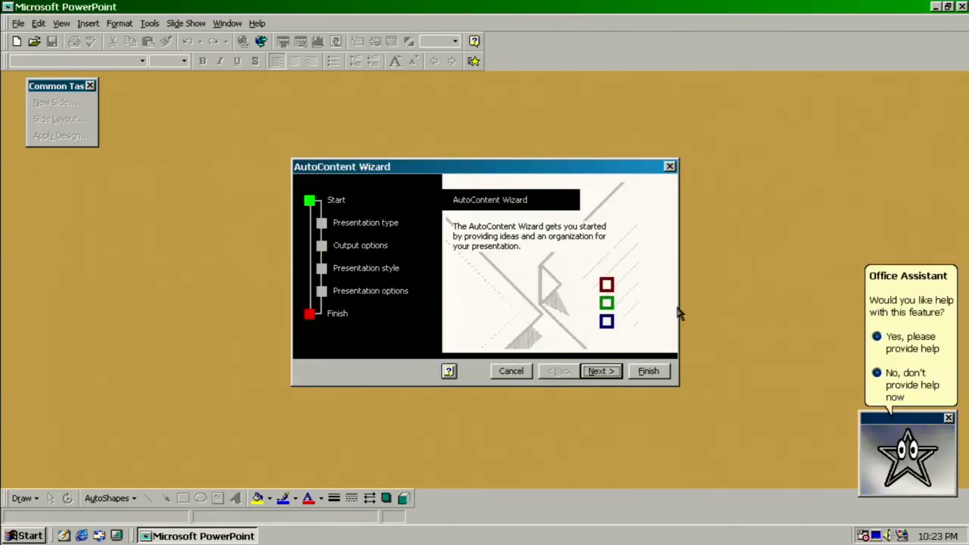
{"action": "left_click", "coordinate": [949, 418]}
Complete the wizard with the default presentation type, output and style, and the presentation title "My invention".
{"action": "left_click", "coordinate": [601, 371]}
{"action": "left_click", "coordinate": [602, 372]}
{"action": "left_click", "coordinate": [601, 371]}
{"action": "left_click", "coordinate": [601, 371]}
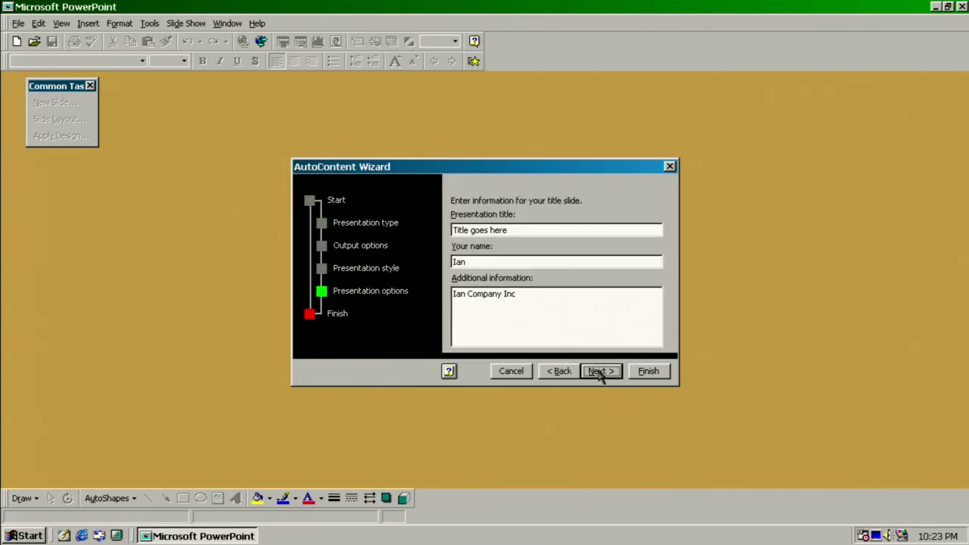
{"action": "type", "text": "My invenstion"}
{"action": "left_click", "coordinate": [602, 371]}
{"action": "left_click", "coordinate": [648, 371]}
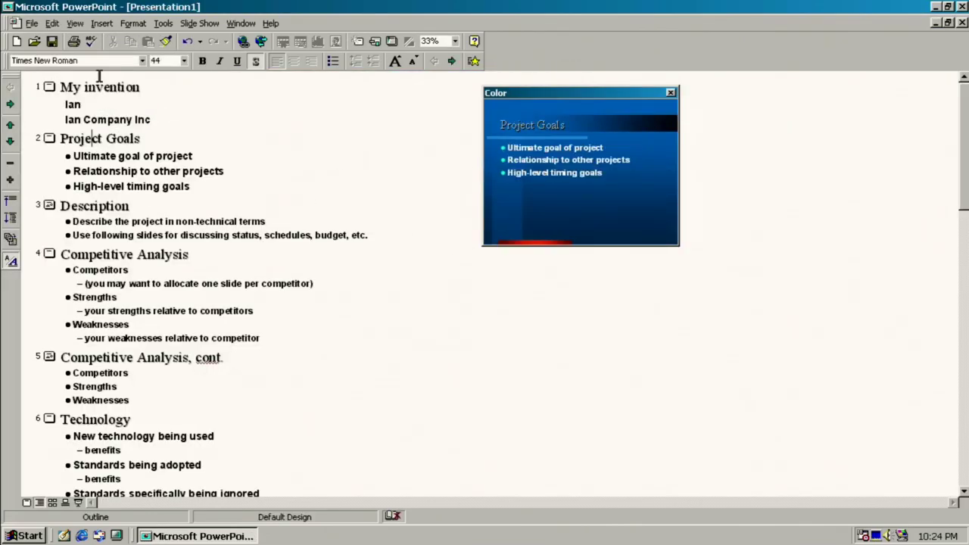
Replace the Project Goals bullets with "Get from point A to point B easily.", "Talk with other people about it." and "Get people to use it.".
{"action": "triple_click", "coordinate": [136, 156]}
{"action": "type", "text": "Get from point A to point B easily."}
{"action": "triple_click", "coordinate": [148, 171]}
{"action": "type", "text": "Talk with other people about it."}
{"action": "triple_click", "coordinate": [131, 187]}
{"action": "type", "text": "Get people to use it."}
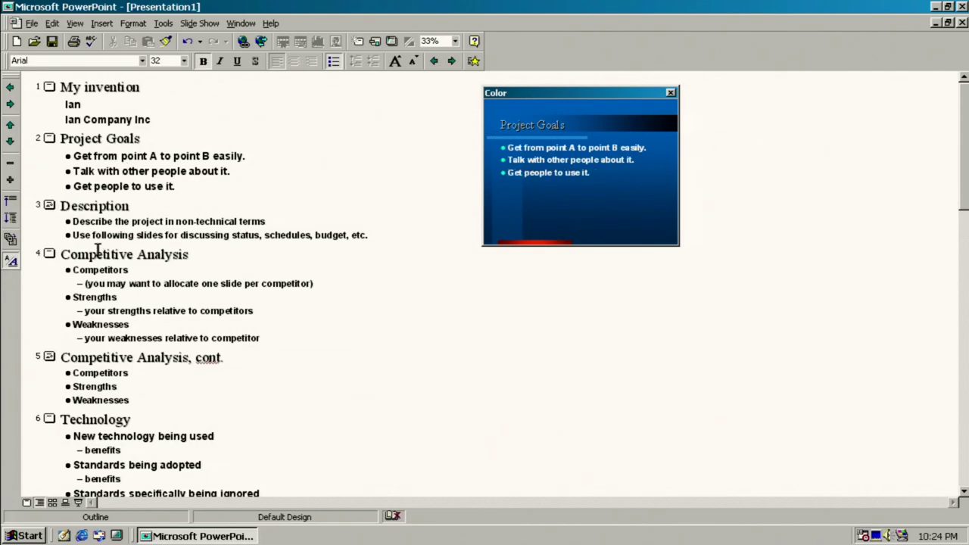
Append "- idk" to the presentation title and rewrite the first Description bullet as "The idk product is used for idk things which does idk actions you".
{"action": "left_click", "coordinate": [139, 87]}
{"action": "type", "text": "- idk"}
{"action": "triple_click", "coordinate": [167, 221]}
{"action": "type", "text": "The idk product is used for idk things which does idk actions you"}
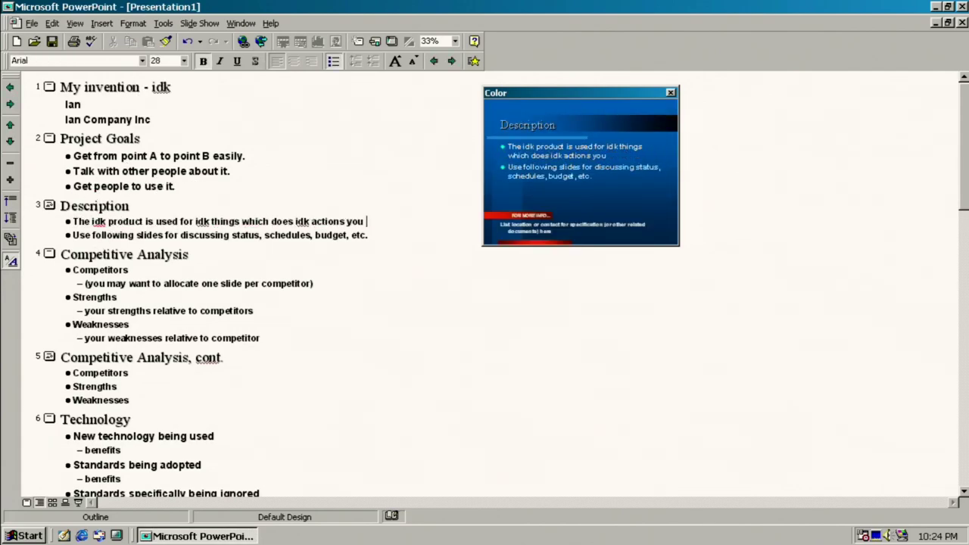
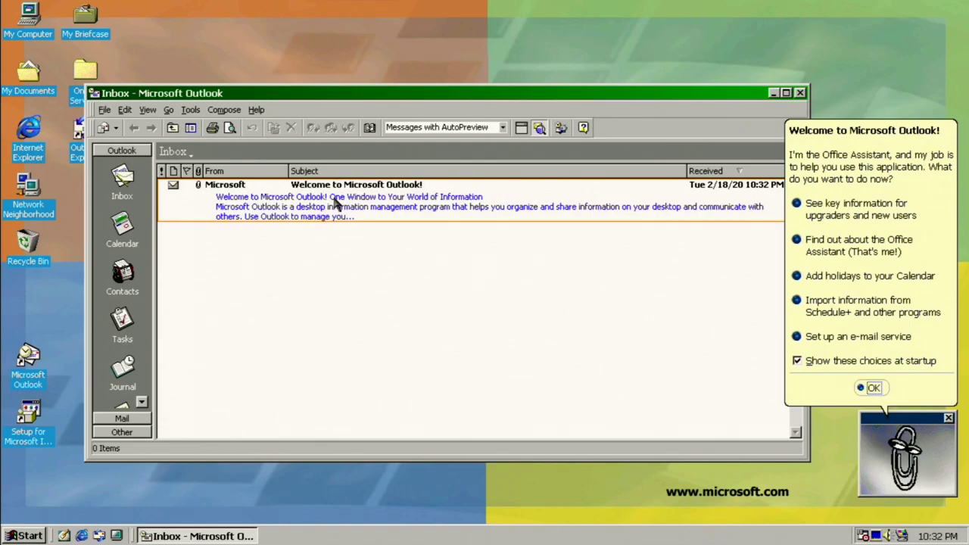
In Microsoft Outlook, decline Word as the e-mail editor and read through the "Welcome to Microsoft Outlook!" message.
{"action": "left_click", "coordinate": [872, 389]}
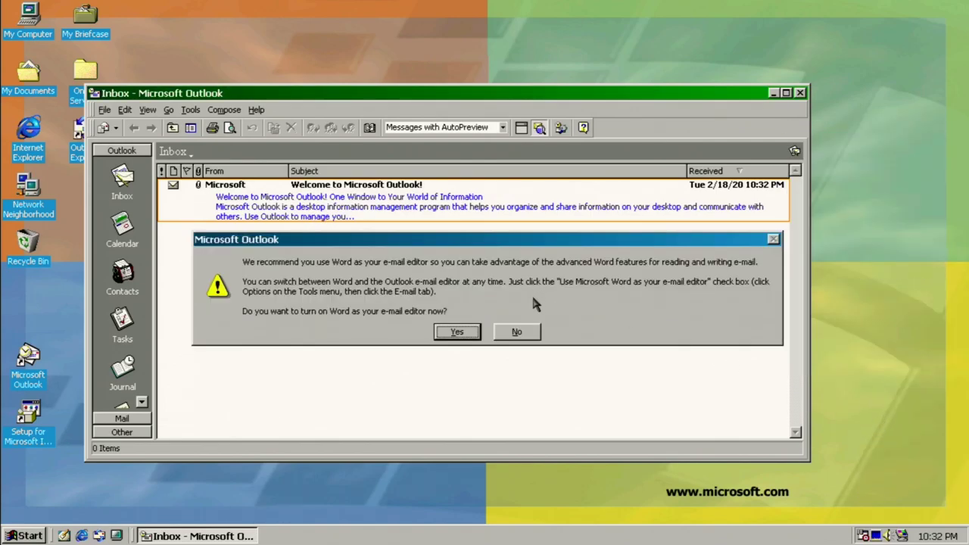
{"action": "left_click", "coordinate": [518, 338]}
{"action": "double_click", "coordinate": [324, 210]}
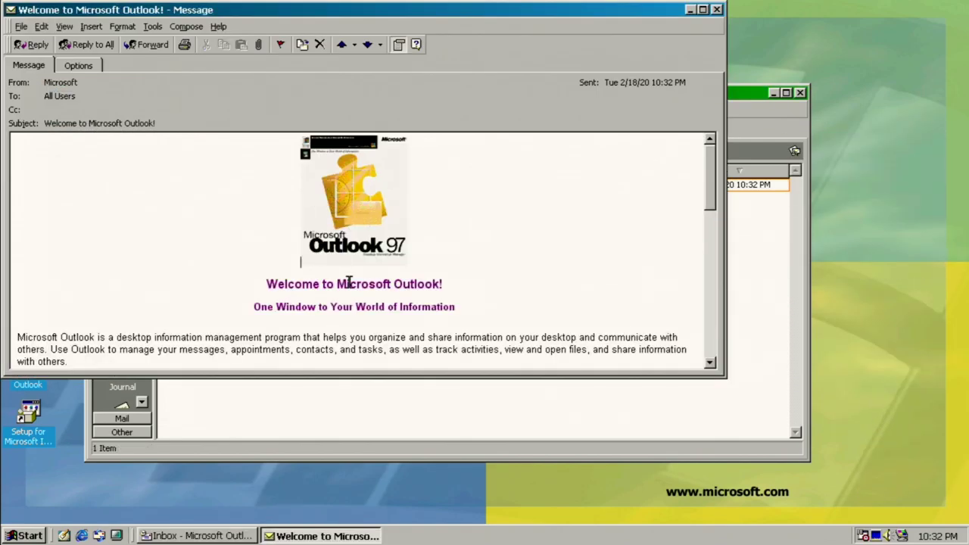
{"action": "scroll", "coordinate": [345, 274], "scroll_direction": "down", "scroll_amount": 10}
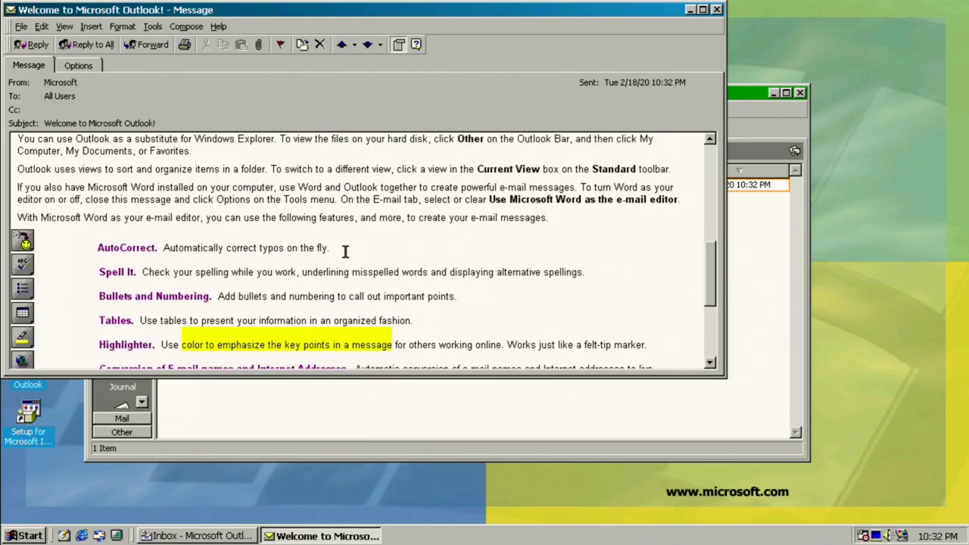
{"action": "scroll", "coordinate": [345, 252], "scroll_direction": "down", "scroll_amount": 10}
{"action": "scroll", "coordinate": [341, 251], "scroll_direction": "up", "scroll_amount": 8}
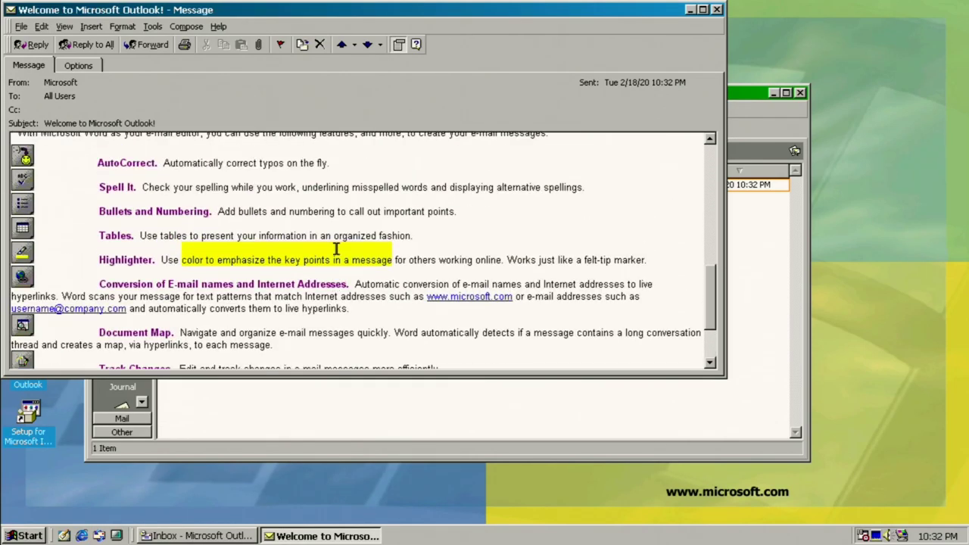
{"action": "scroll", "coordinate": [336, 250], "scroll_direction": "up", "scroll_amount": 7}
Reply to the welcome message with "now fuck off." and send it.
{"action": "left_click", "coordinate": [32, 44]}
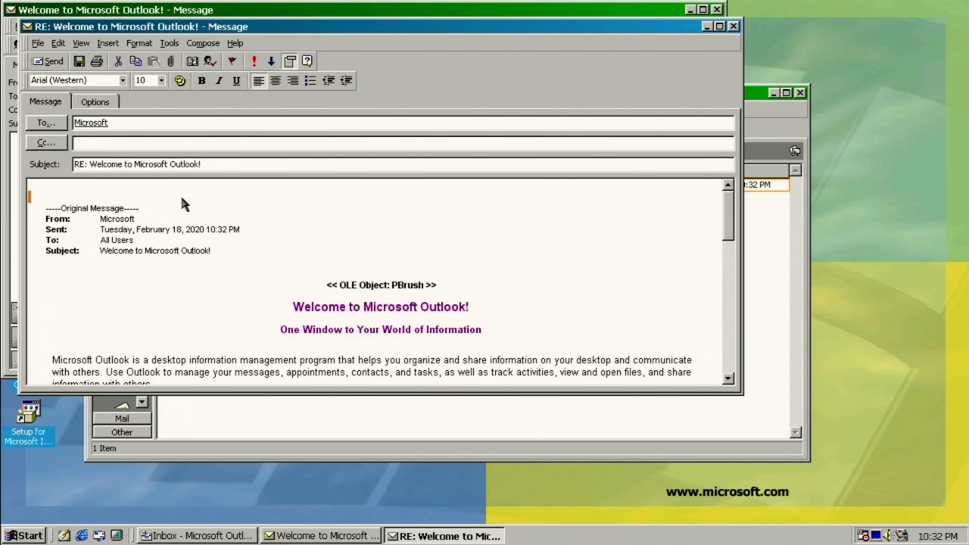
{"action": "left_click", "coordinate": [183, 185]}
{"action": "type", "text": "now fuck off."}
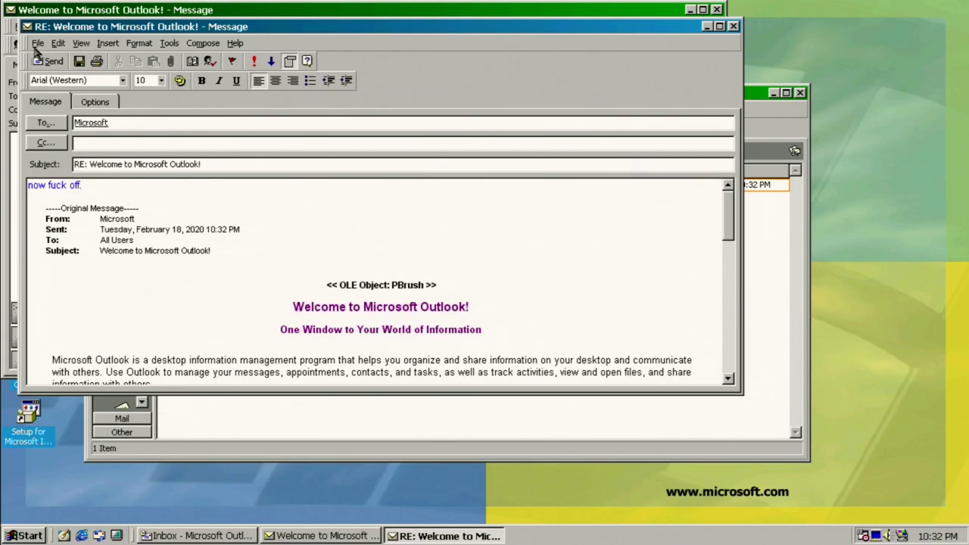
{"action": "left_click", "coordinate": [45, 61]}
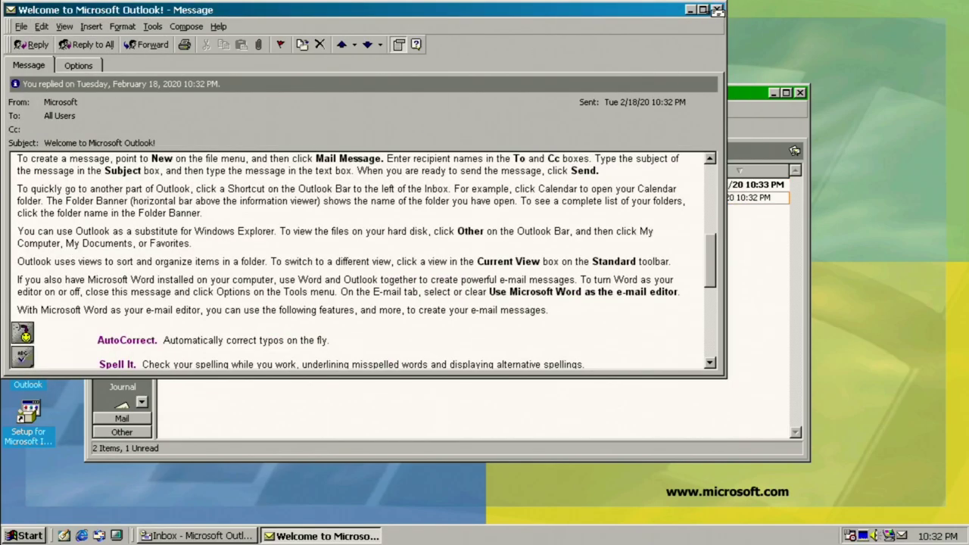
Close the welcome message, then view and close the undeliverable report in the inbox.
{"action": "key", "text": "Escape"}
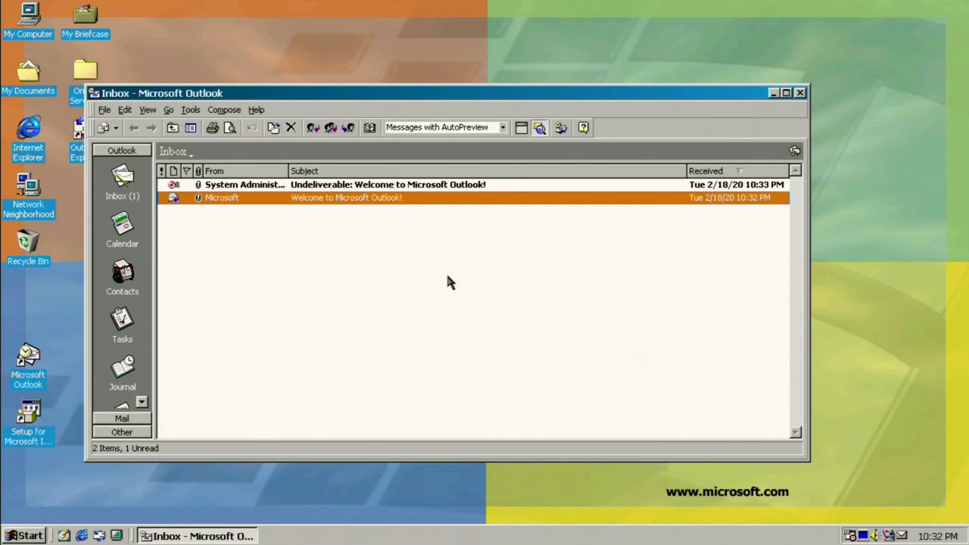
{"action": "double_click", "coordinate": [383, 184]}
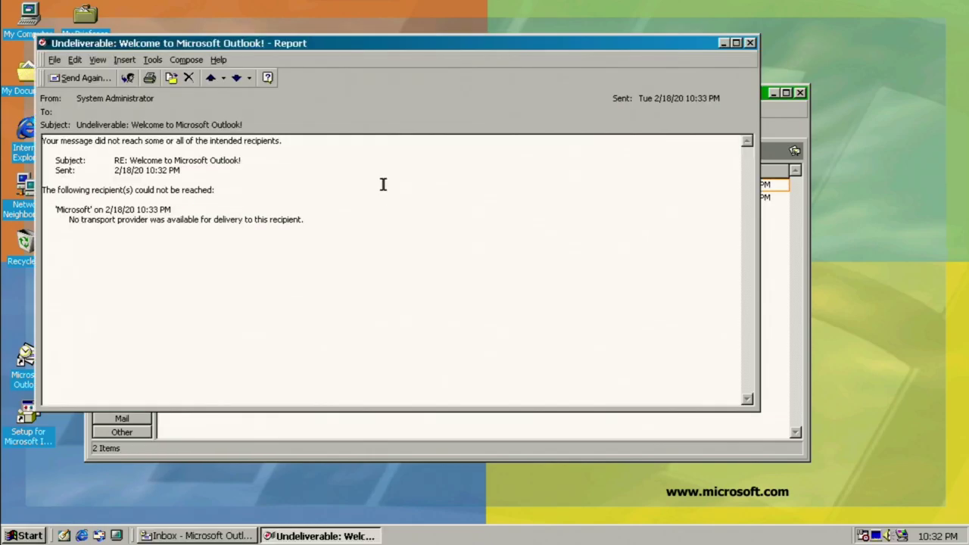
{"action": "left_click", "coordinate": [751, 43]}
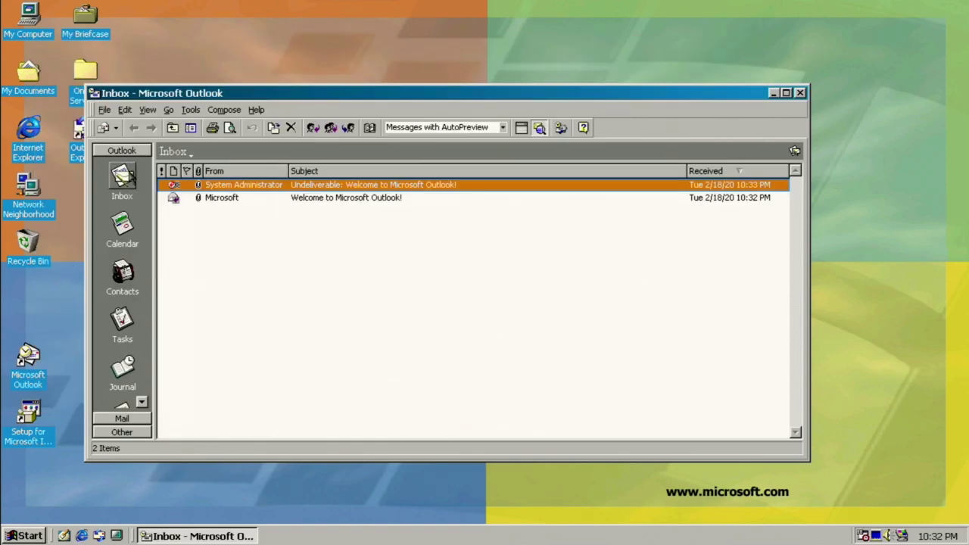
Create an Outlook note reading "Note to self: do not hld down CTRL Z" and move it over the inbox list.
{"action": "left_click", "coordinate": [103, 111]}
{"action": "mouse_move", "coordinate": [121, 127]}
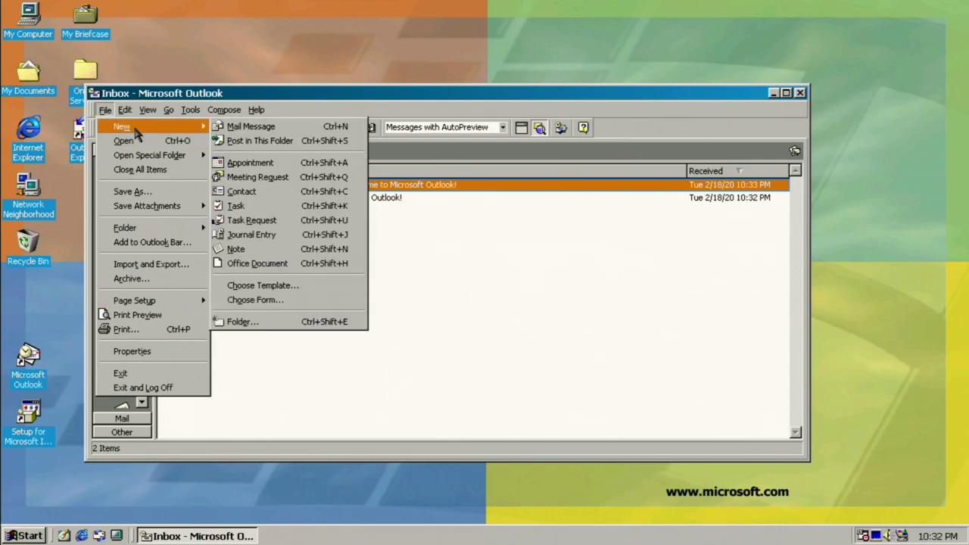
{"action": "left_click", "coordinate": [289, 249]}
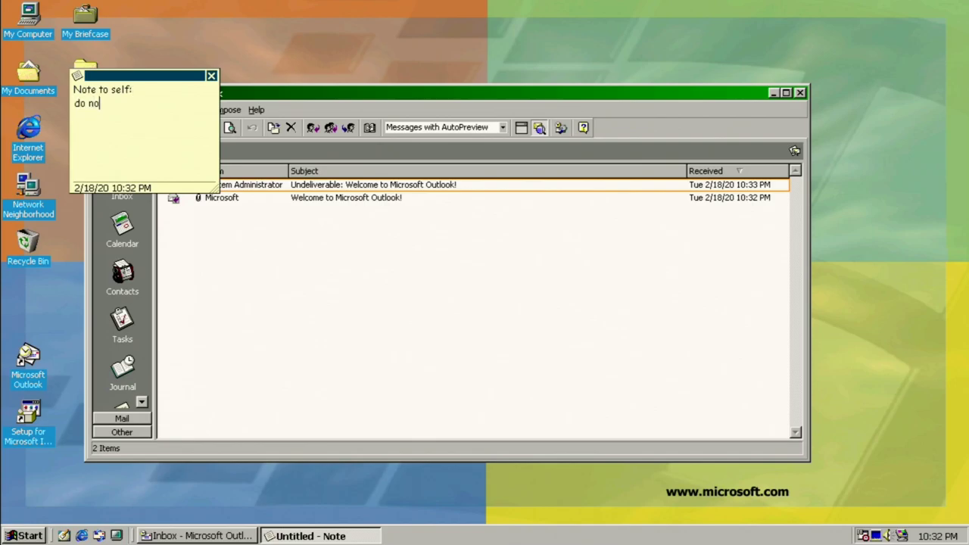
{"action": "type", "text": "ld down CTRL Z"}
{"action": "left_click_drag", "start_coordinate": [110, 79], "coordinate": [469, 291]}
{"action": "left_click_drag", "start_coordinate": [533, 288], "coordinate": [738, 197]}
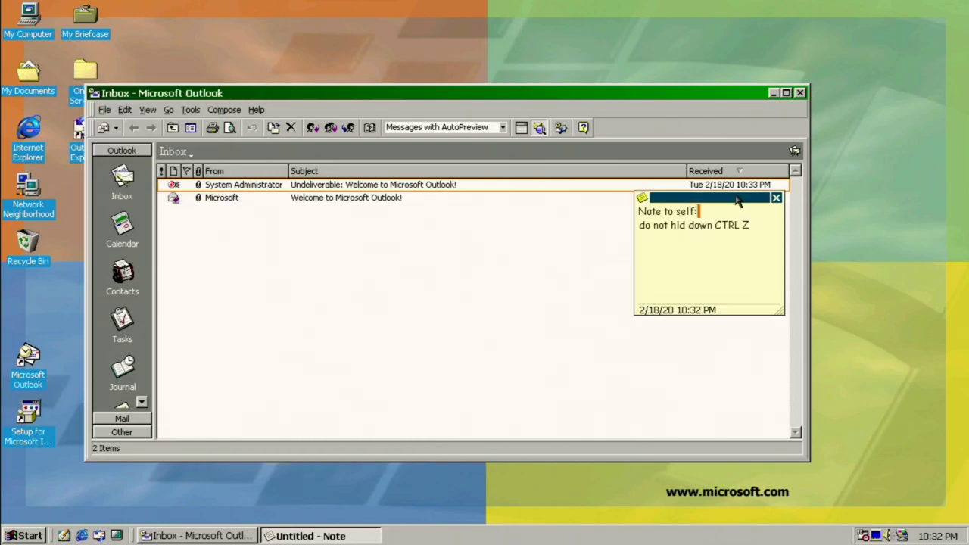
Turn on the desktop display effect that shows window contents while dragging, and test it by moving the note.
{"action": "right_click", "coordinate": [505, 43]}
{"action": "left_click", "coordinate": [541, 221]}
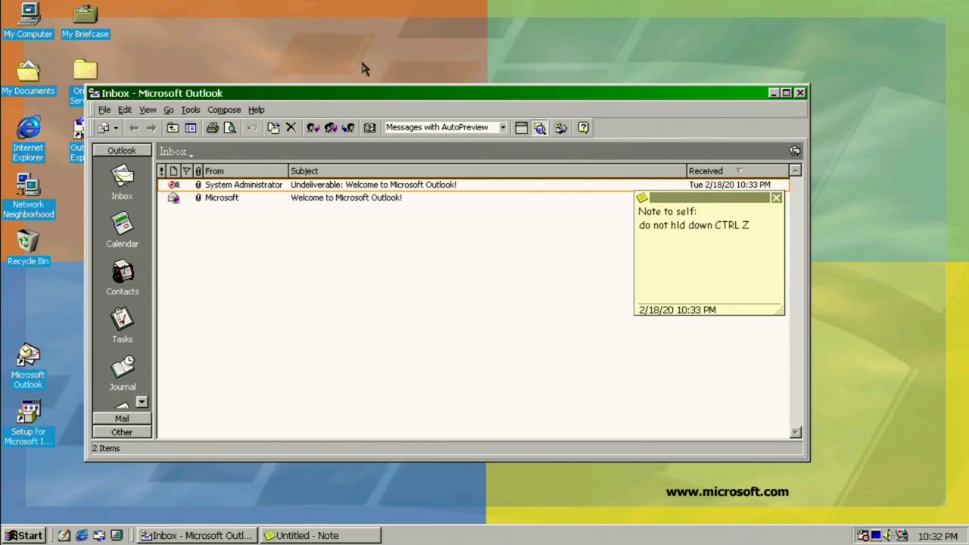
{"action": "left_click", "coordinate": [335, 113]}
{"action": "left_click", "coordinate": [151, 355]}
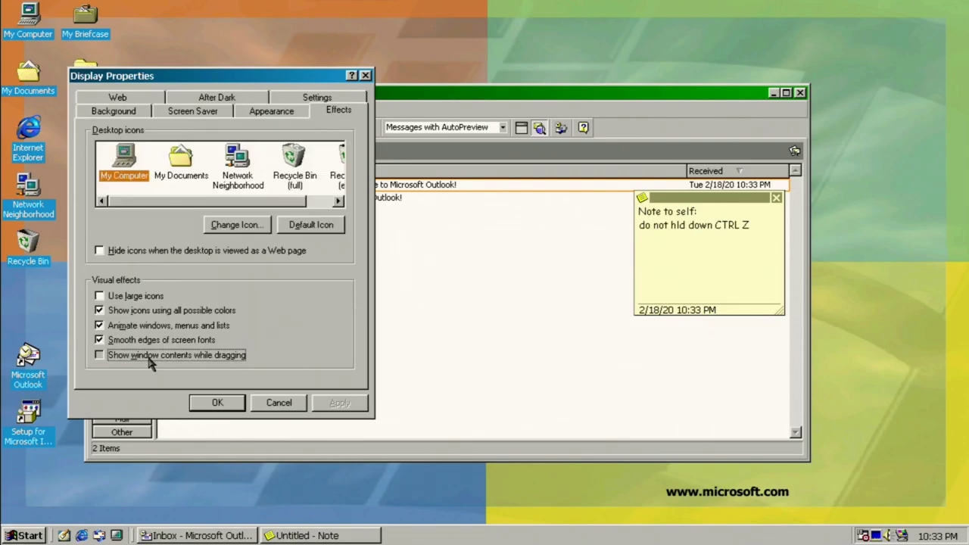
{"action": "left_click", "coordinate": [217, 402]}
{"action": "left_click_drag", "start_coordinate": [683, 197], "coordinate": [347, 325]}
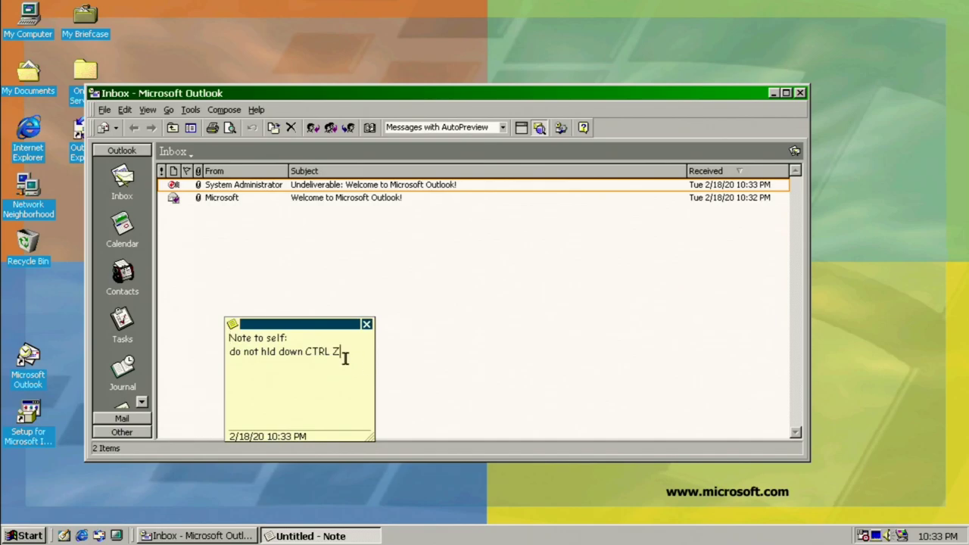
Replace the note's text with "i think it's only for office 2000 idk" and close the note.
{"action": "key", "text": "ctrl+a"}
{"action": "type", "text": "i th"}
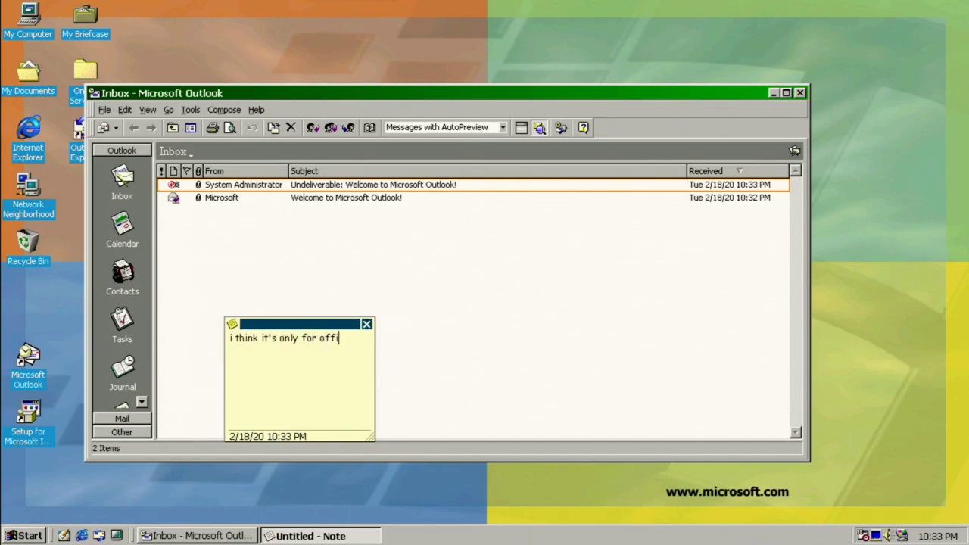
{"action": "type", "text": "ink it's only for office 2000 idk"}
{"action": "left_click_drag", "start_coordinate": [310, 336], "coordinate": [421, 173]}
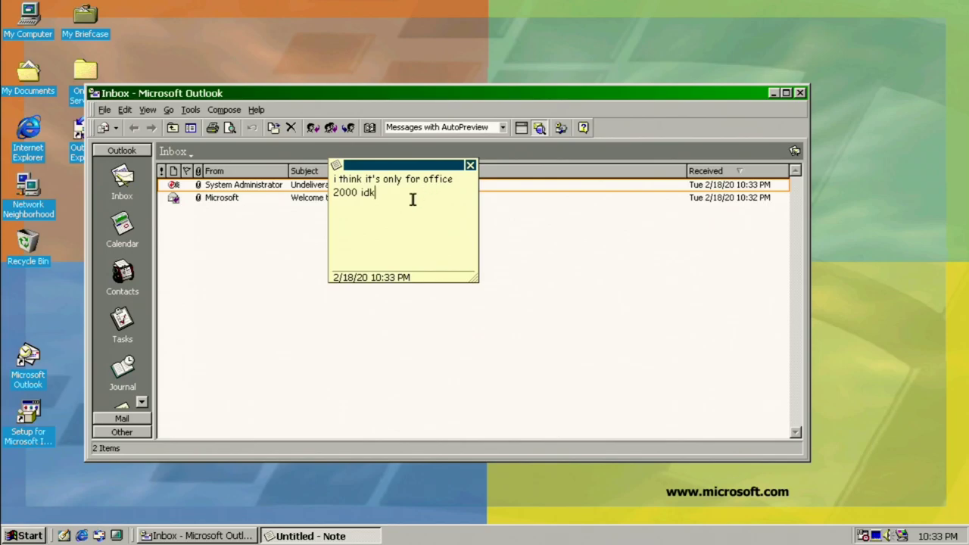
{"action": "left_click", "coordinate": [469, 166]}
Create another note reading "abc" and close the Outlook inbox window, keeping the note open on the desktop.
{"action": "left_click", "coordinate": [105, 110]}
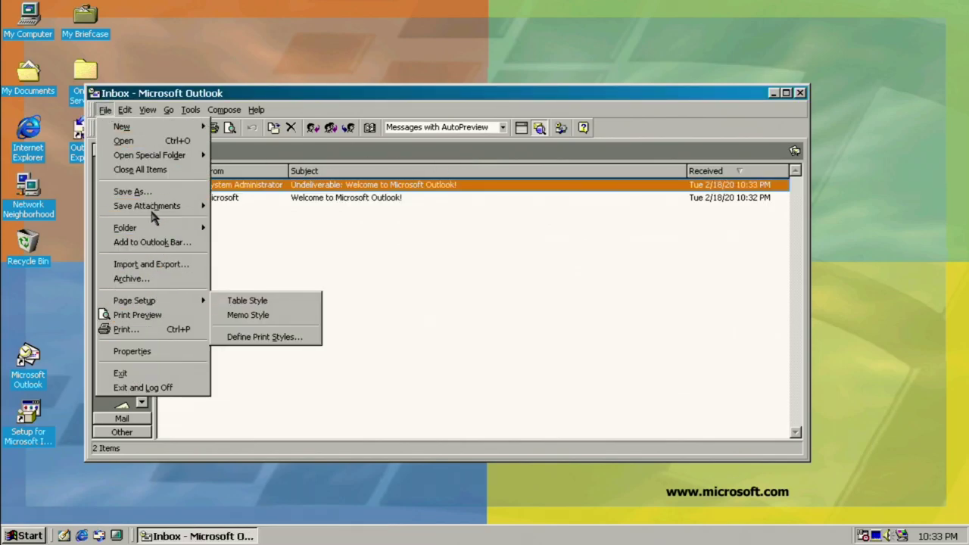
{"action": "mouse_move", "coordinate": [169, 132]}
{"action": "left_click", "coordinate": [250, 249]}
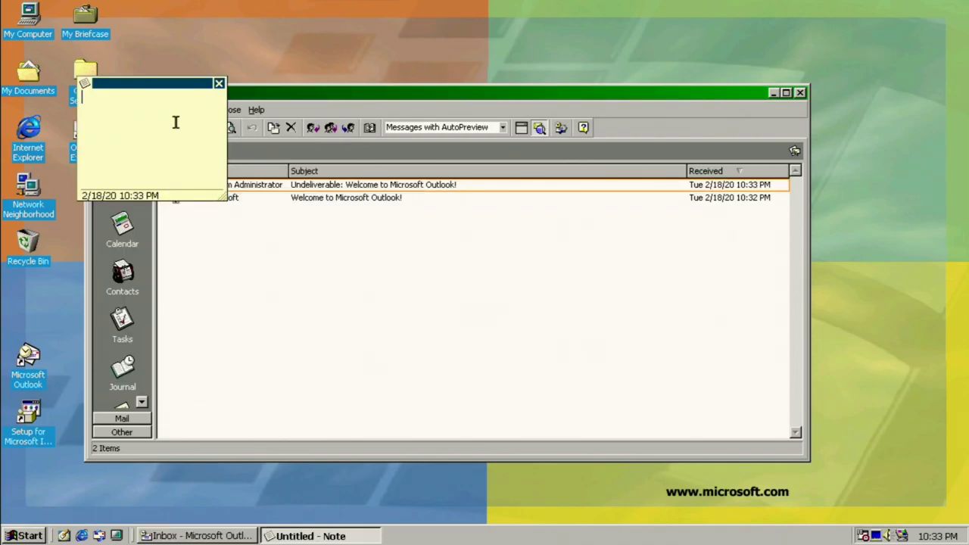
{"action": "type", "text": "abc"}
{"action": "left_click_drag", "start_coordinate": [146, 83], "coordinate": [703, 102]}
{"action": "double_click", "coordinate": [837, 109]}
{"action": "double_click", "coordinate": [339, 6]}
{"action": "left_click", "coordinate": [668, 94]}
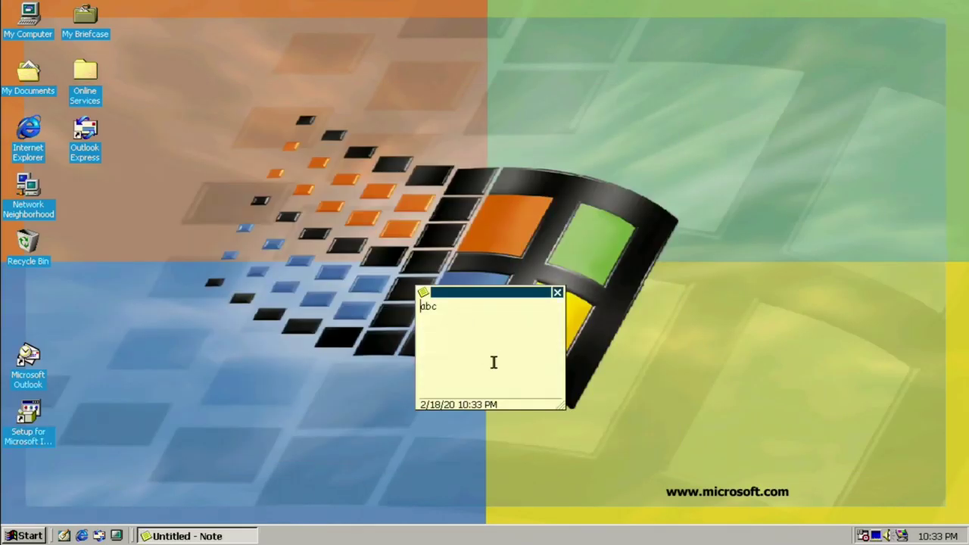
Replace the "abc" note's text with "NEVER MIND." and close the note.
{"action": "key", "text": "ctrl+a"}
{"action": "type", "text": "NEV"}
{"action": "left_click_drag", "start_coordinate": [492, 295], "coordinate": [210, 107]}
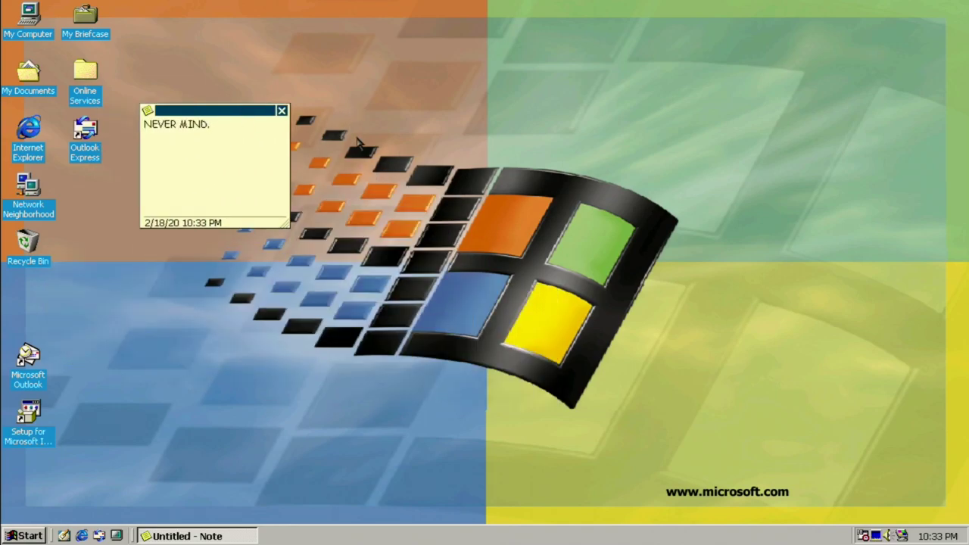
{"action": "left_click", "coordinate": [281, 108]}
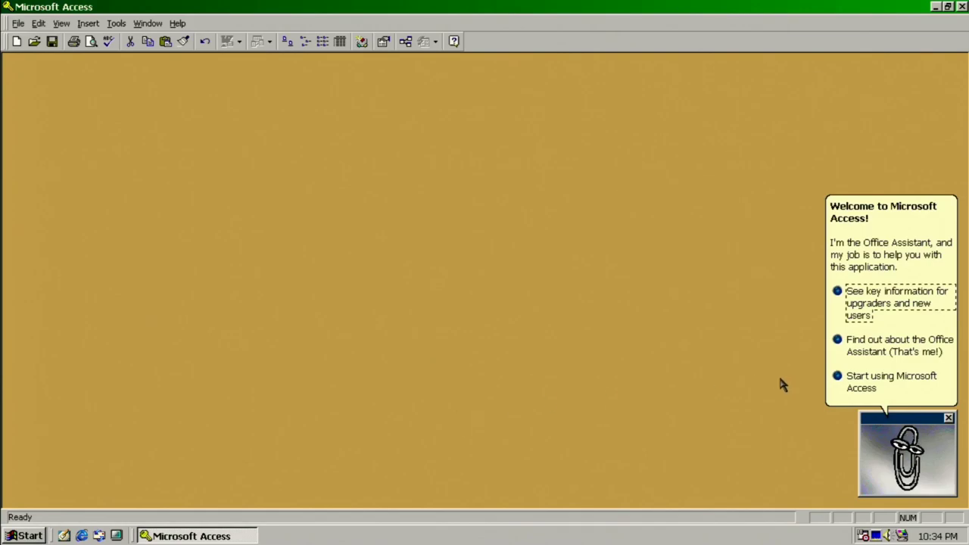
In Microsoft Access, dismiss the welcome help and start a new database with the Database Wizard.
{"action": "left_click", "coordinate": [894, 377]}
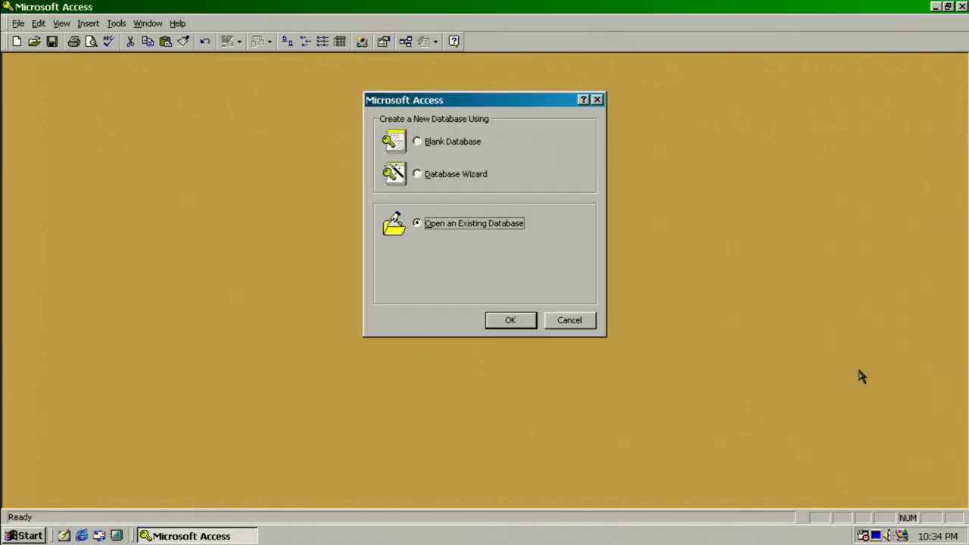
{"action": "left_click", "coordinate": [459, 176]}
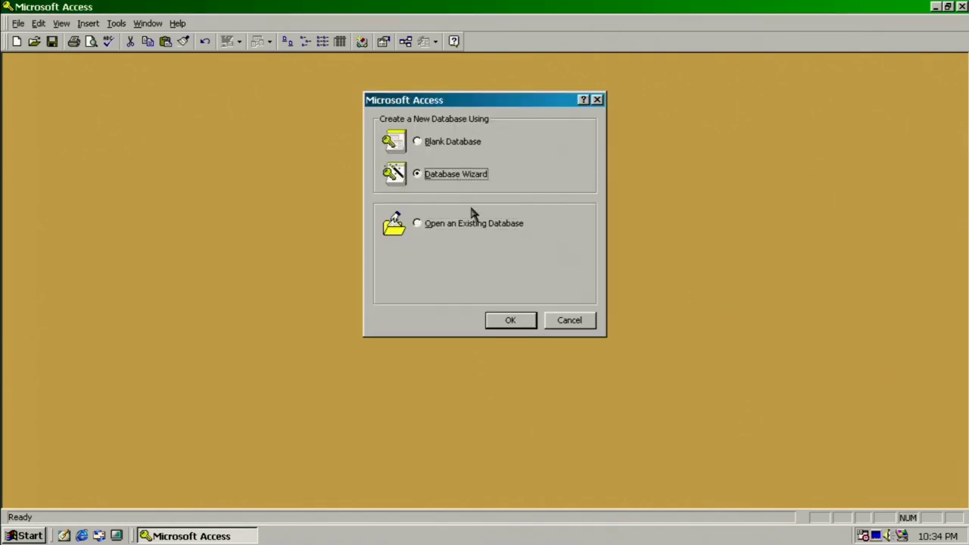
{"action": "left_click", "coordinate": [508, 325]}
{"action": "left_click", "coordinate": [597, 380]}
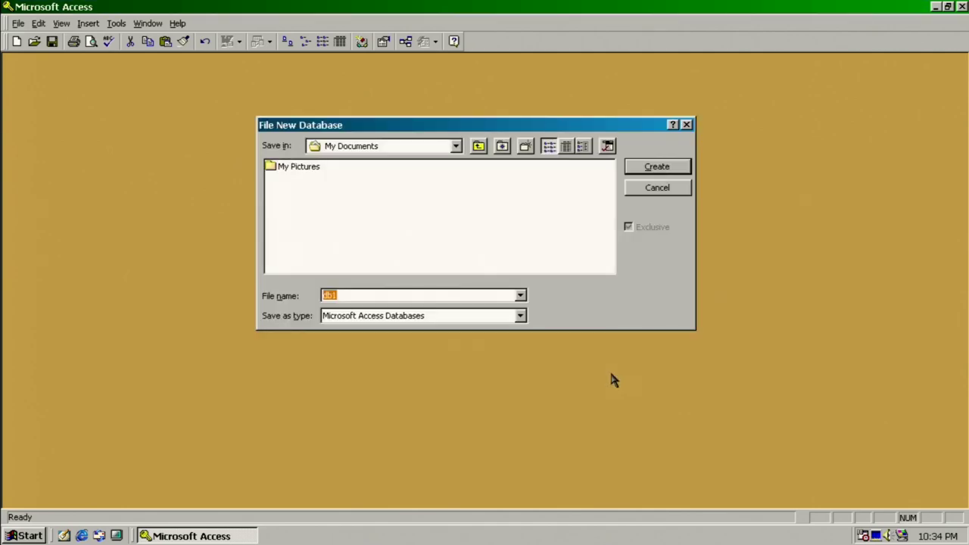
Create the new database on the shared E: drive with the file name idk.
{"action": "left_click", "coordinate": [362, 146]}
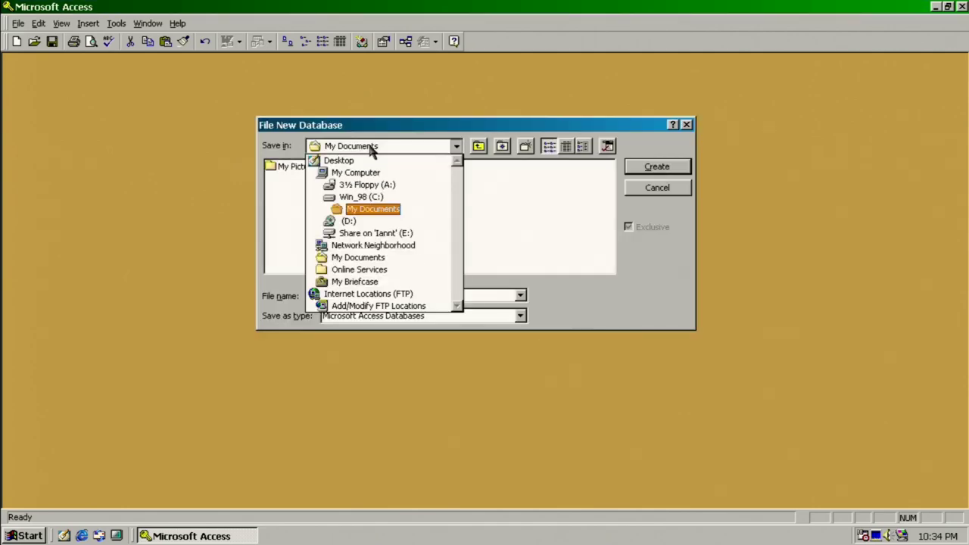
{"action": "left_click", "coordinate": [361, 231]}
{"action": "left_click", "coordinate": [357, 294]}
{"action": "type", "text": "idk"}
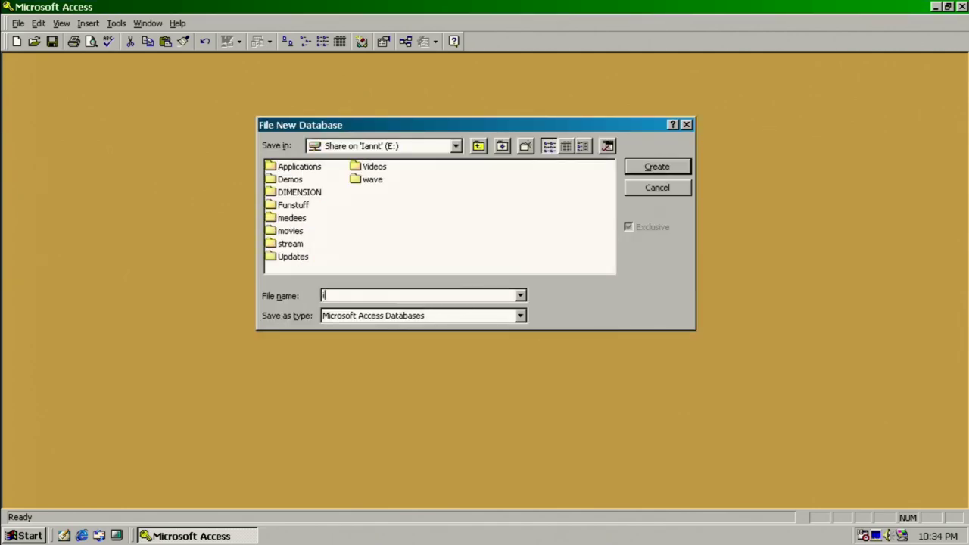
{"action": "key", "text": "Return"}
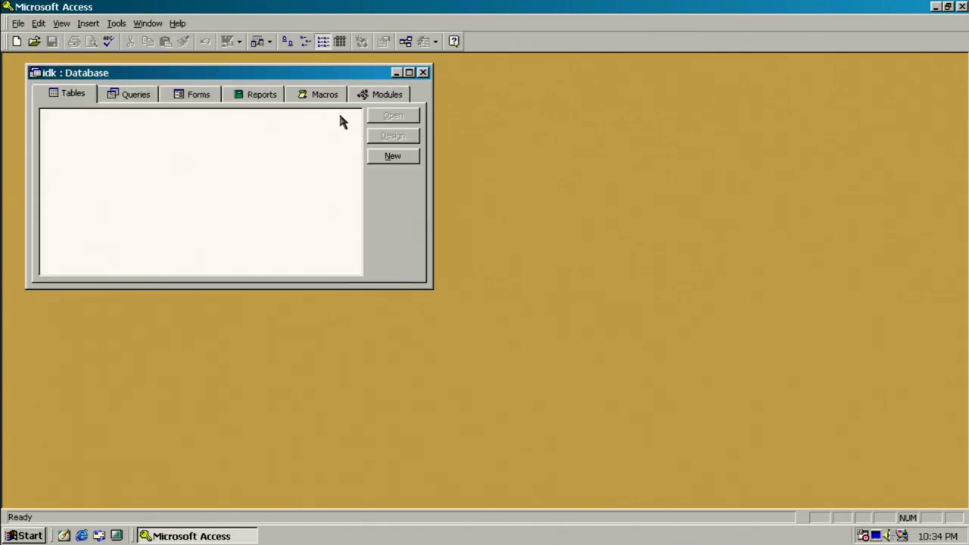
Create a new table in Datasheet View and fill Field1 to Field7 of the first record with filler text, starting with "abc" and "def".
{"action": "left_click", "coordinate": [392, 156]}
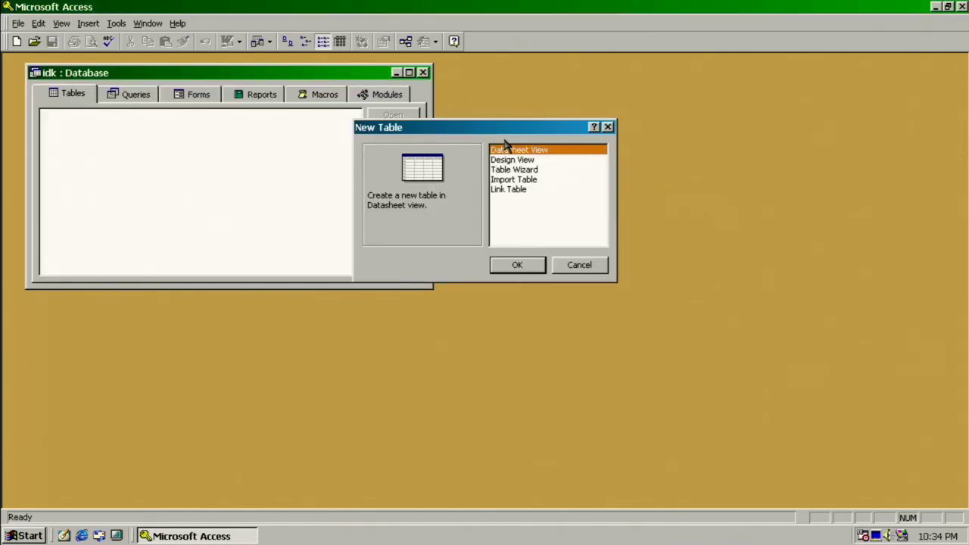
{"action": "left_click", "coordinate": [517, 265]}
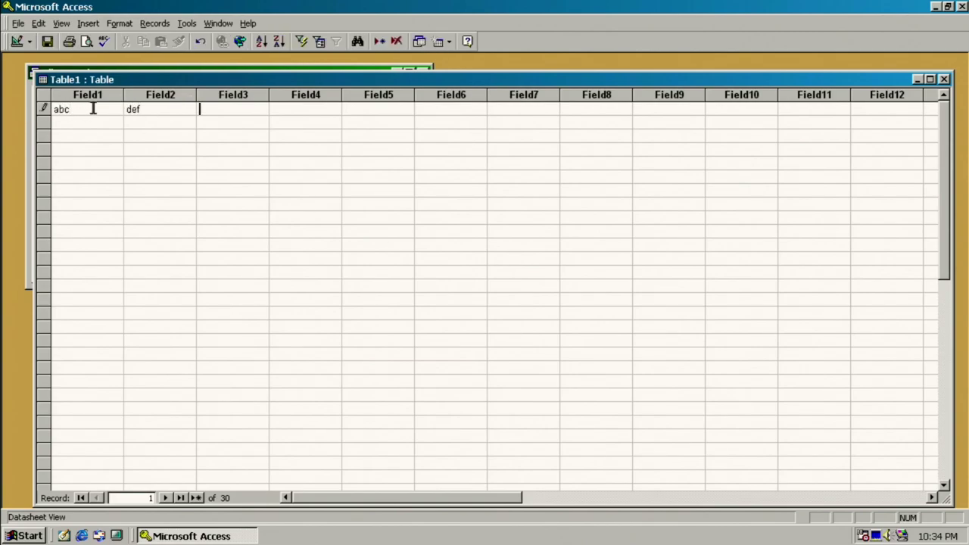
{"action": "type", "text": "sghb"}
{"action": "type", "text": "g"}
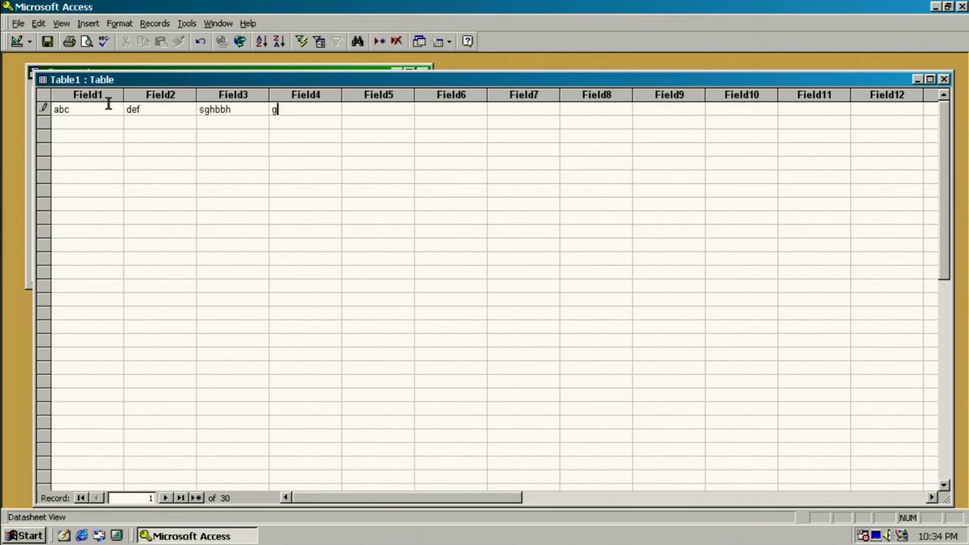
{"action": "type", "text": "kjjfrj"}
{"action": "type", "text": "gfdjtjtgnfgmdgn"}
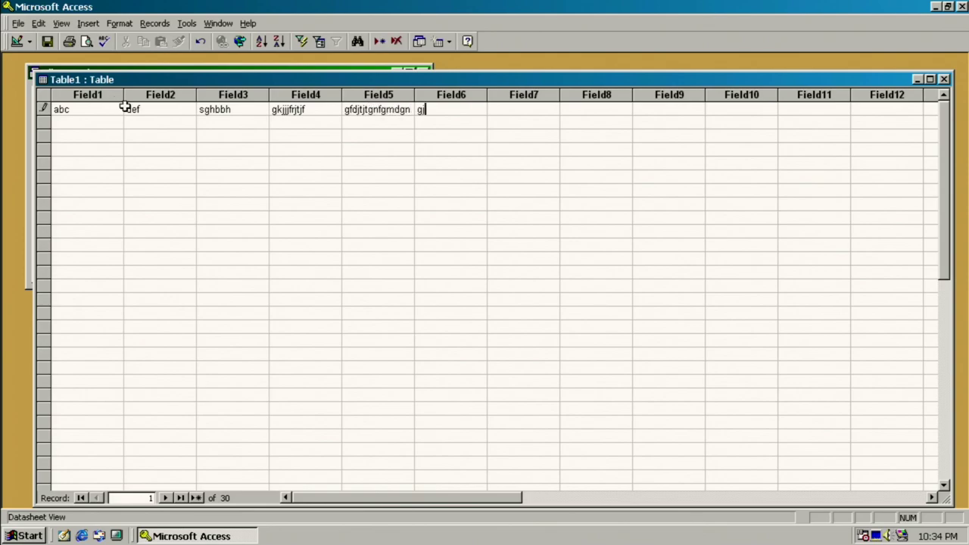
{"action": "type", "text": "mtdehtbffqe"}
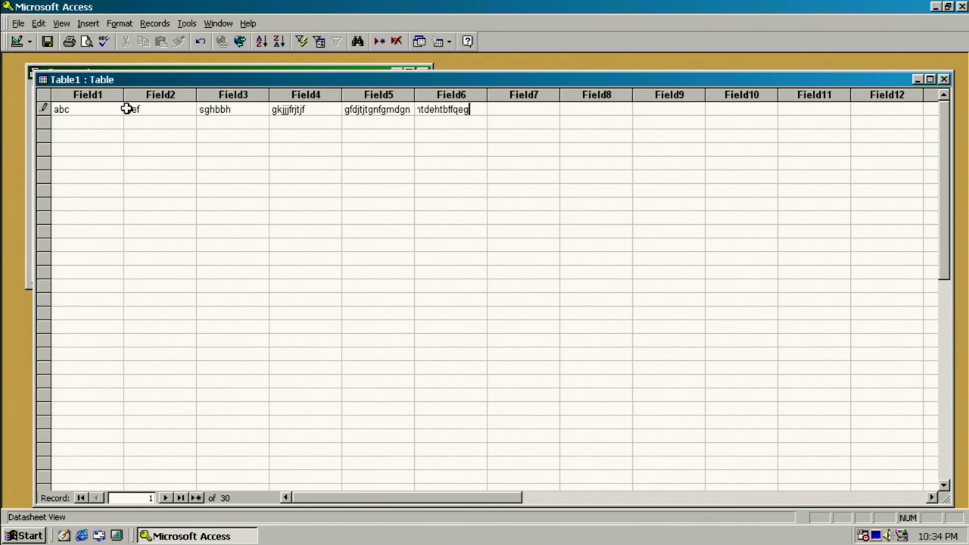
{"action": "key", "text": "Tab"}
{"action": "type", "text": "ghbfrjdemt"}
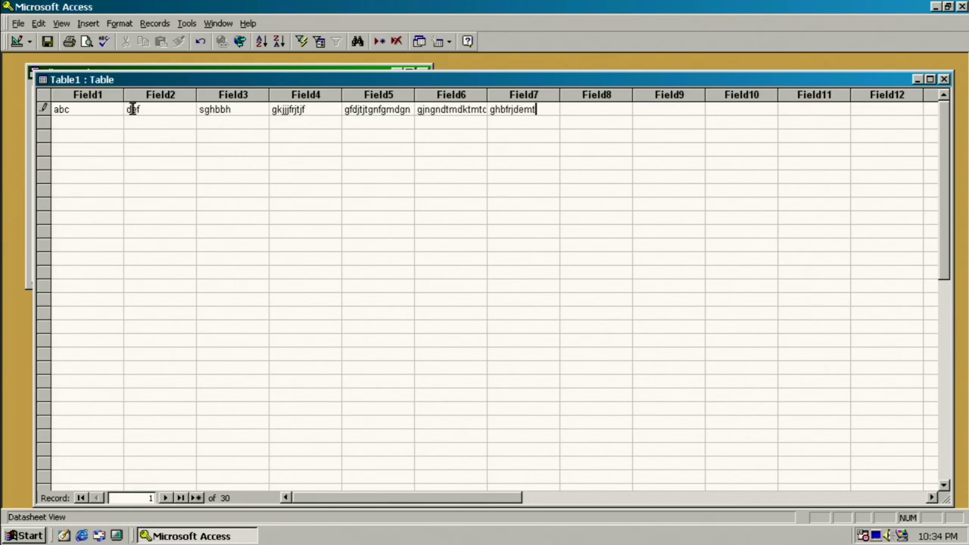
{"action": "type", "text": "dtykmgt"}
Save the table under its default name and have a primary key created.
{"action": "key", "text": "ctrl+s"}
{"action": "key", "text": "Return"}
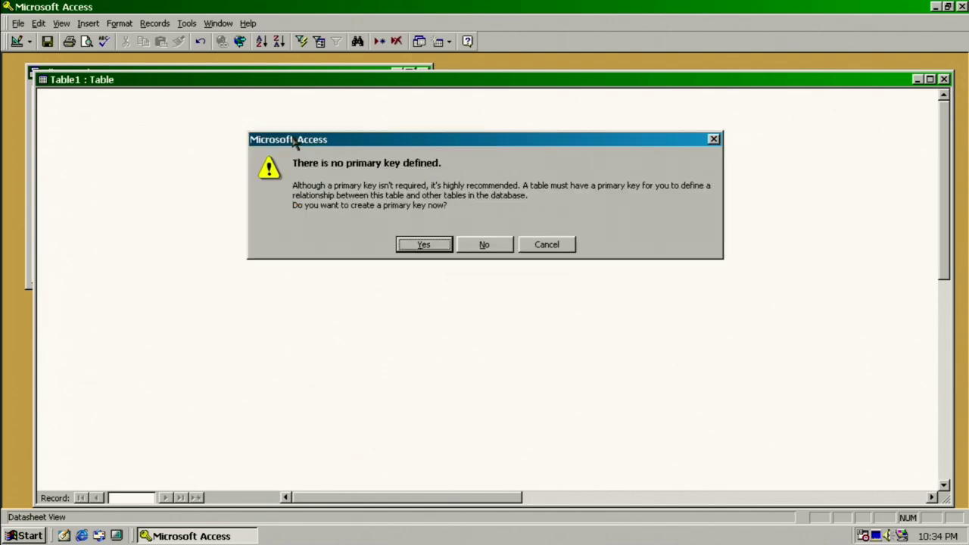
{"action": "left_click", "coordinate": [413, 243]}
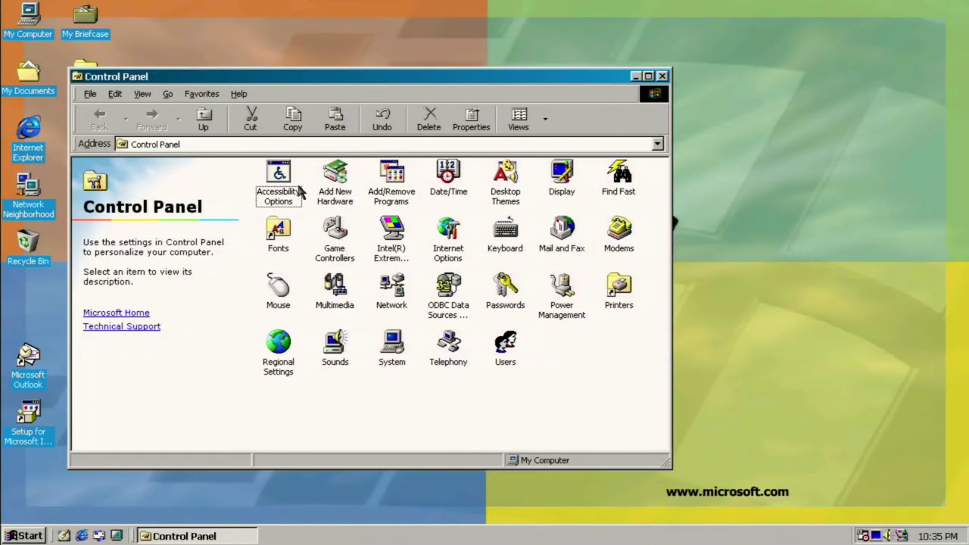
Open the Windows Setup components in Add/Remove Programs and check which Communications components are selected.
{"action": "double_click", "coordinate": [391, 180]}
{"action": "left_click", "coordinate": [123, 46]}
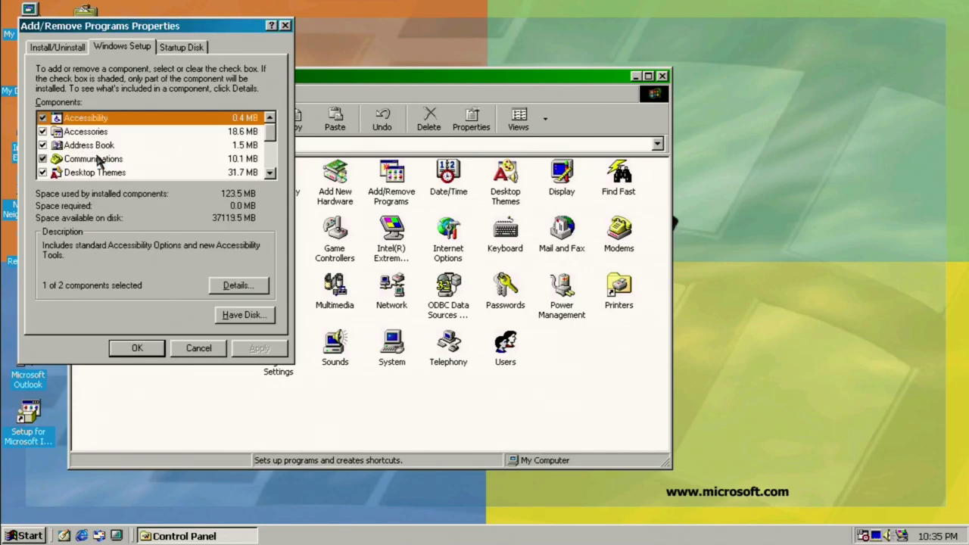
{"action": "double_click", "coordinate": [97, 159]}
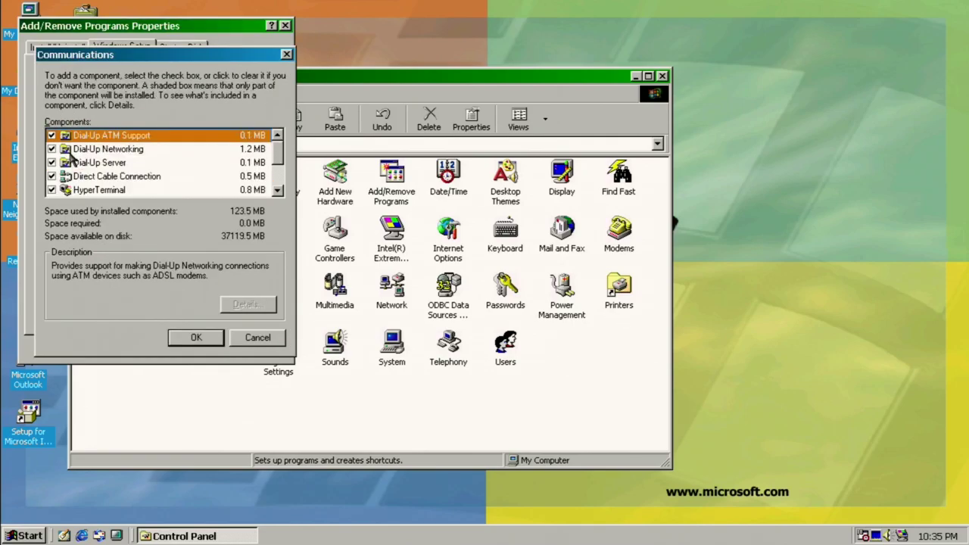
{"action": "scroll", "coordinate": [277, 173], "scroll_direction": "down", "scroll_amount": 1}
{"action": "scroll", "coordinate": [277, 173], "scroll_direction": "down", "scroll_amount": 1}
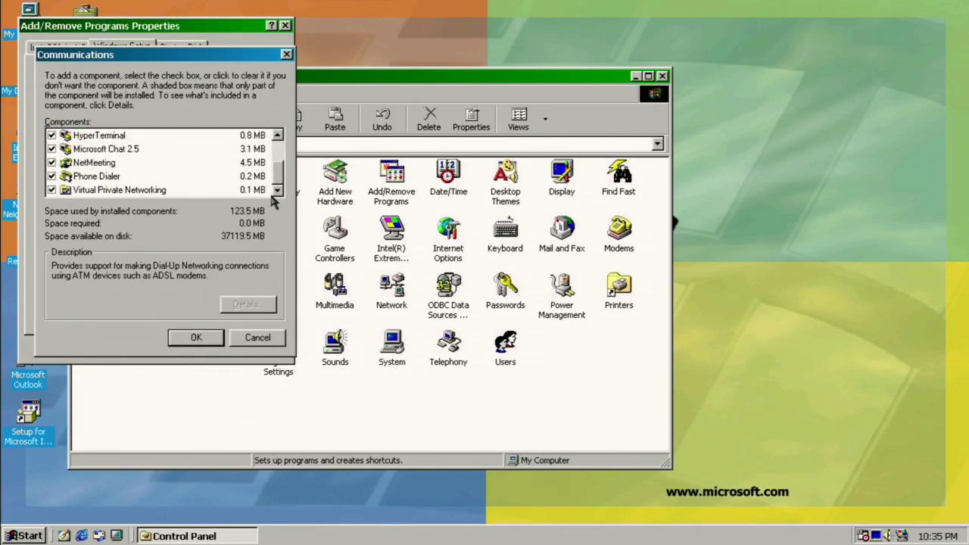
{"action": "left_click", "coordinate": [191, 339]}
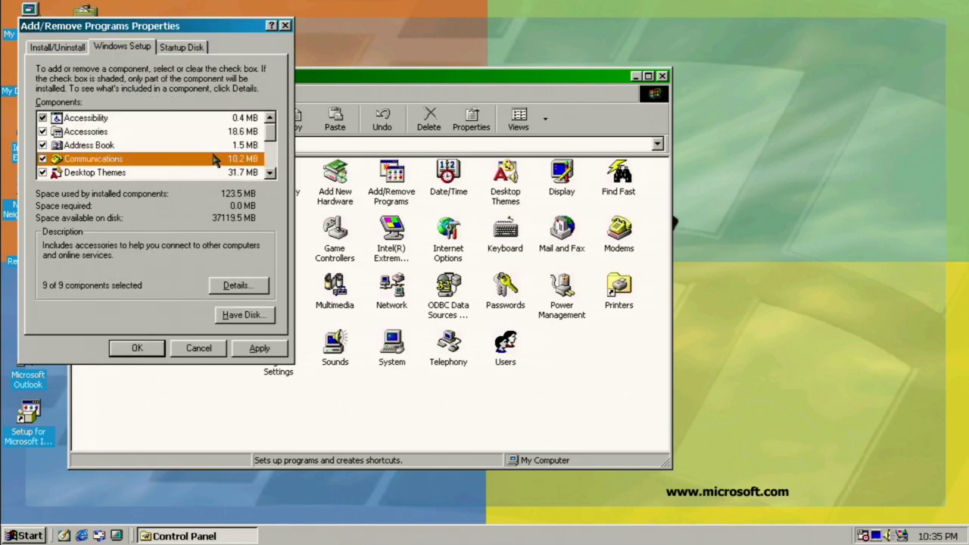
Install the WaveTop Data Broadcasting component of Web TV for Windows and restart the computer.
{"action": "left_click_drag", "start_coordinate": [270, 133], "coordinate": [267, 168]}
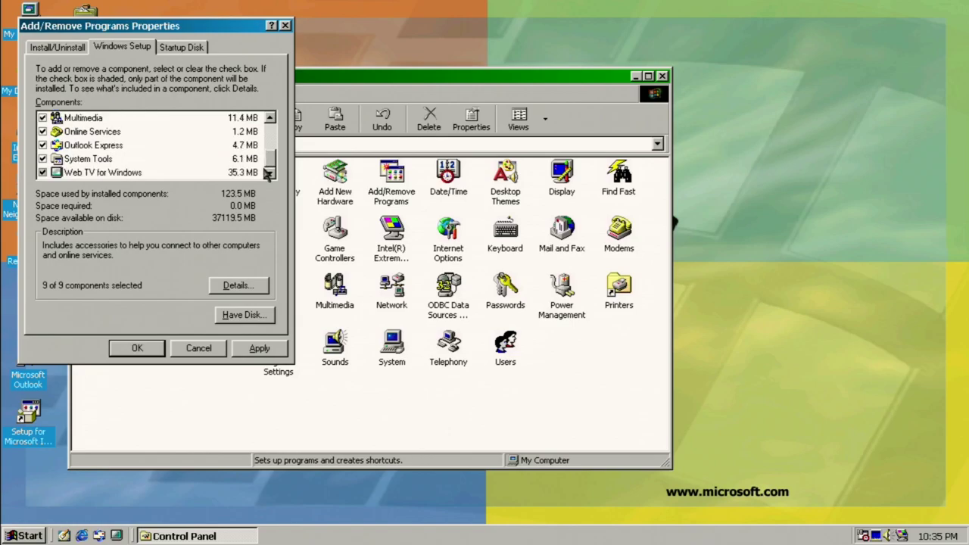
{"action": "double_click", "coordinate": [121, 176]}
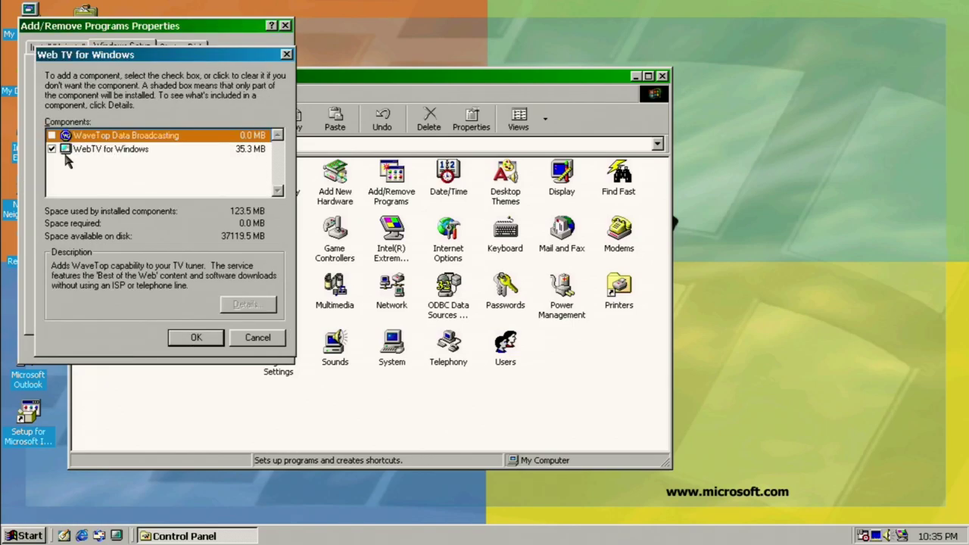
{"action": "left_click", "coordinate": [52, 136]}
{"action": "left_click", "coordinate": [194, 341]}
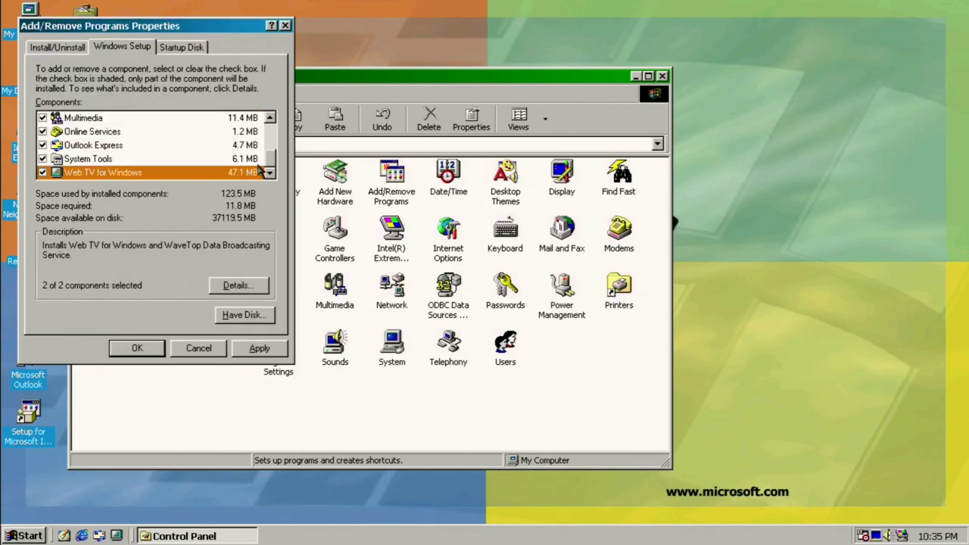
{"action": "left_click_drag", "start_coordinate": [269, 161], "coordinate": [270, 135]}
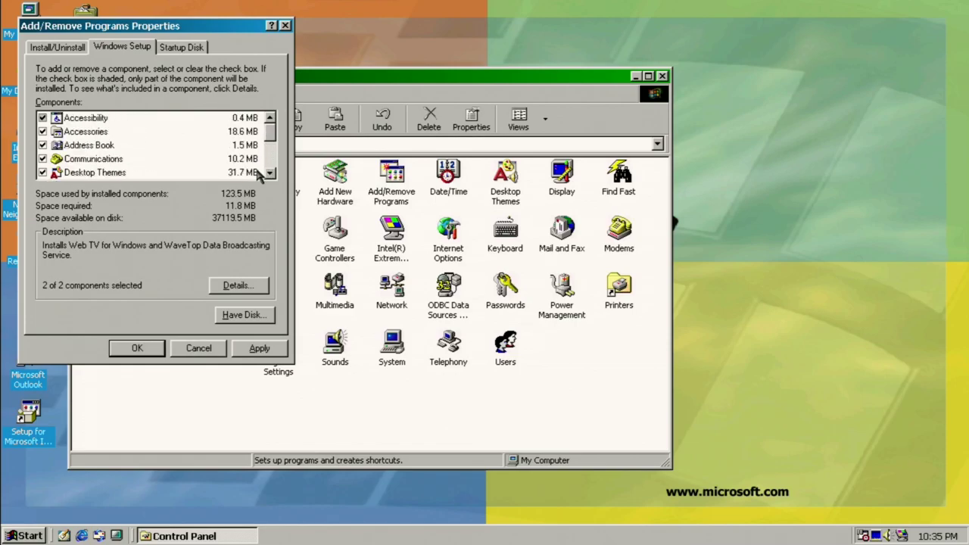
{"action": "left_click", "coordinate": [135, 353]}
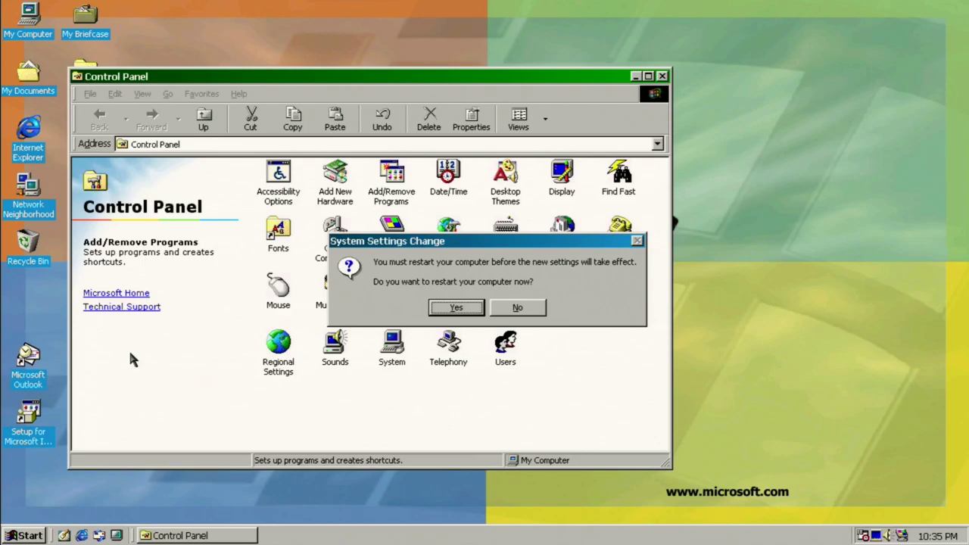
{"action": "key", "text": "Return"}
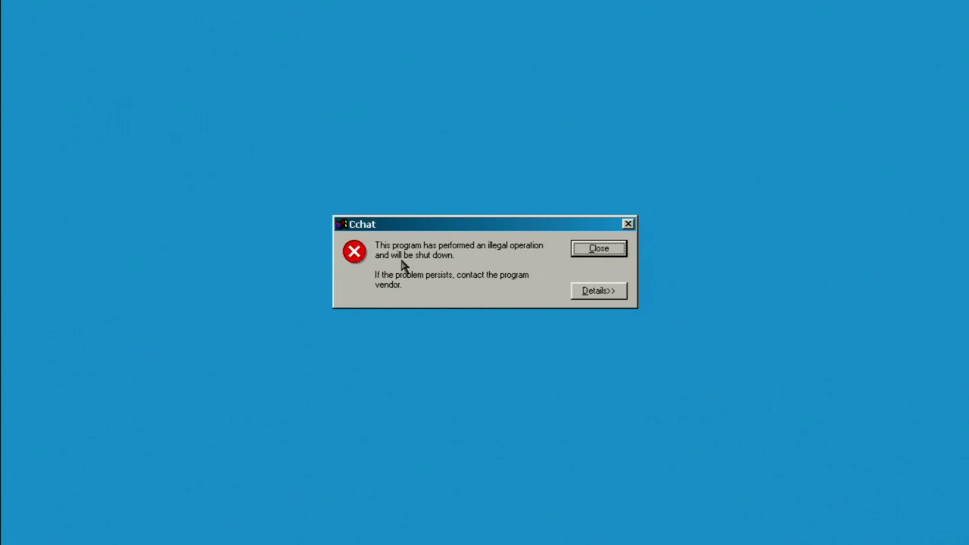
Dismiss the Cchat error and run the WaveTop Connection Wizard through its TV tuner check to the end.
{"action": "left_click", "coordinate": [599, 249]}
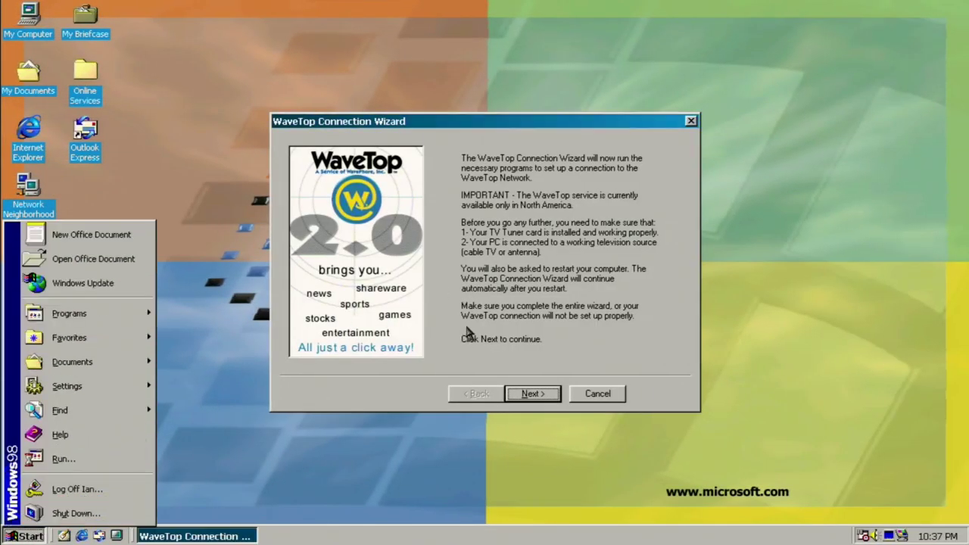
{"action": "left_click", "coordinate": [528, 395]}
{"action": "left_click", "coordinate": [663, 76]}
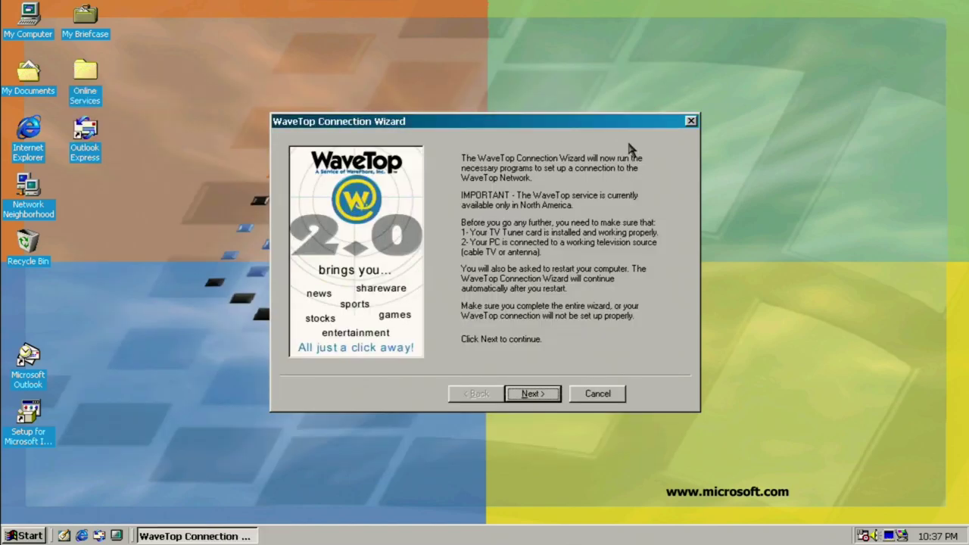
{"action": "left_click", "coordinate": [547, 396]}
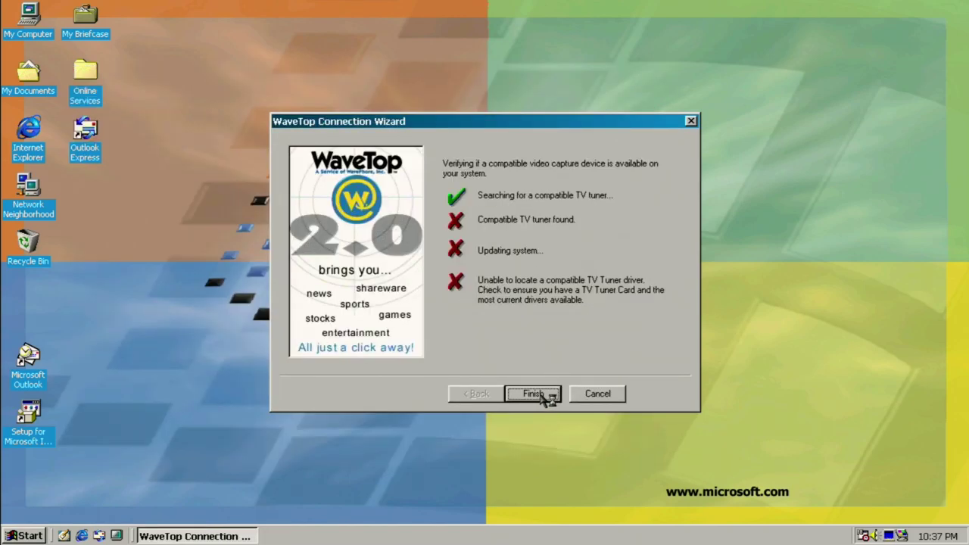
{"action": "left_click", "coordinate": [546, 394]}
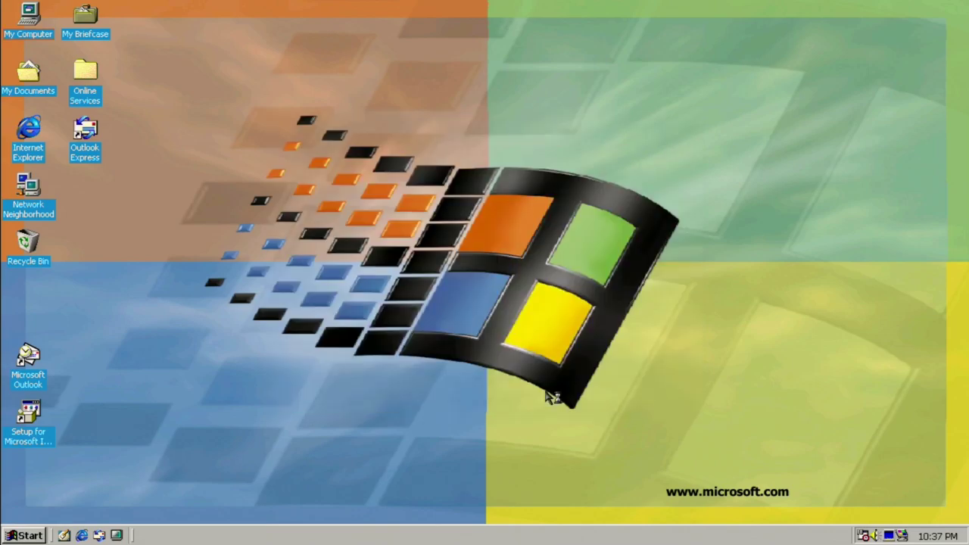
Go to google.com in Internet Explorer.
{"action": "left_click", "coordinate": [202, 161]}
{"action": "type", "text": "google."}
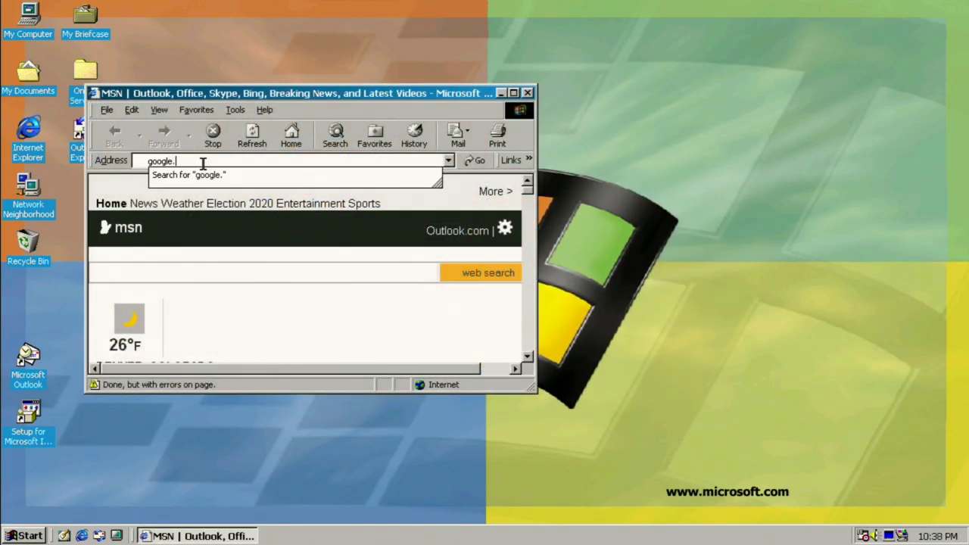
{"action": "type", "text": "com"}
{"action": "key", "text": "Return"}
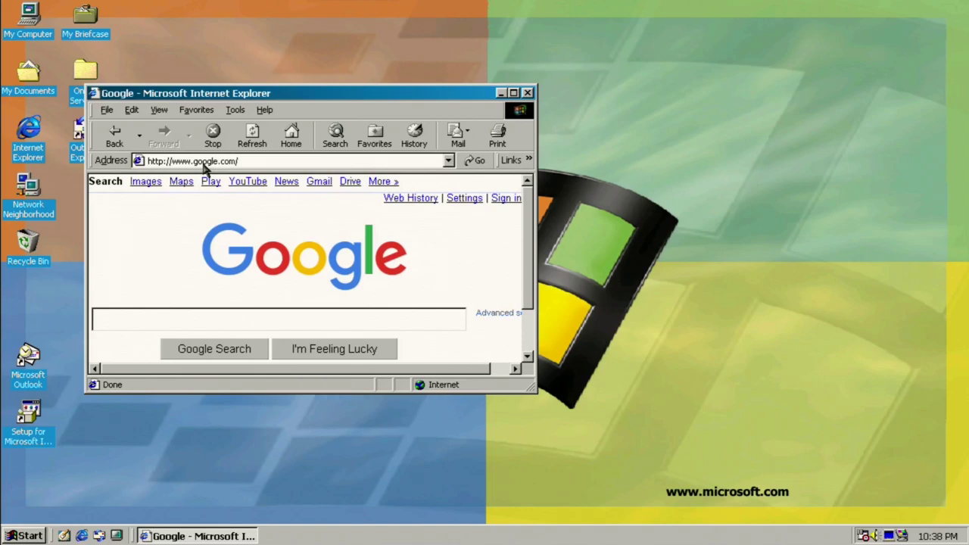
Search Google for "ie", decline turning on AutoComplete, and look through the search results.
{"action": "left_click", "coordinate": [149, 317]}
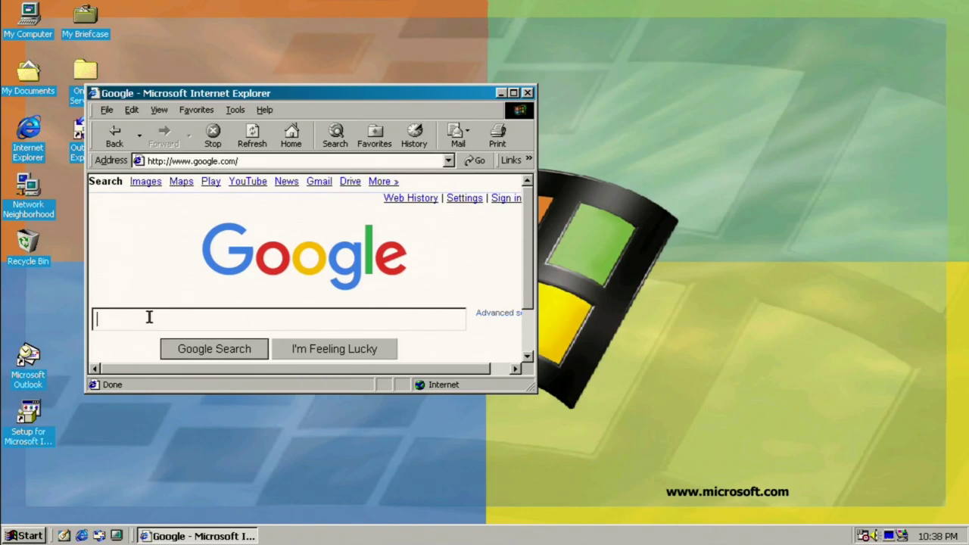
{"action": "type", "text": "ie"}
{"action": "key", "text": "Return"}
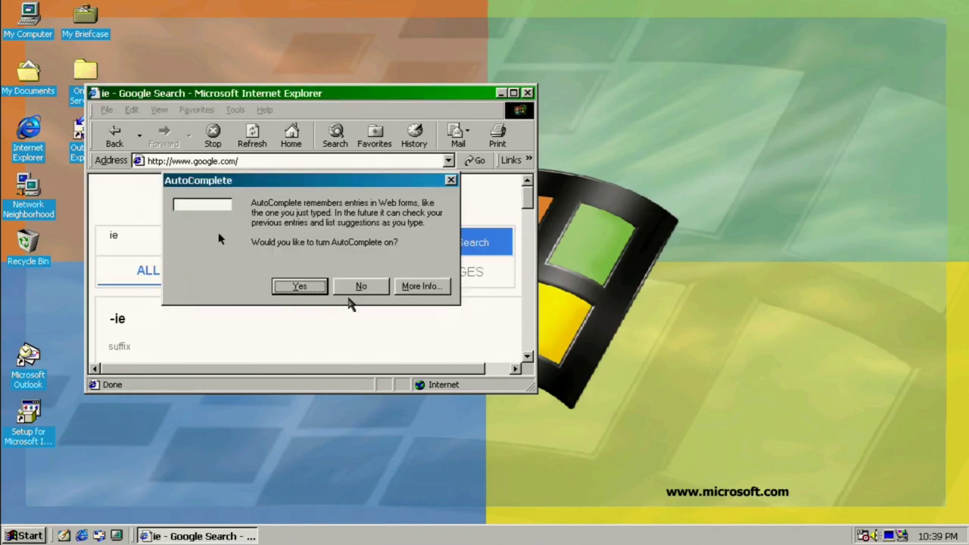
{"action": "left_click", "coordinate": [357, 286]}
{"action": "scroll", "coordinate": [330, 322], "scroll_direction": "down", "scroll_amount": 10}
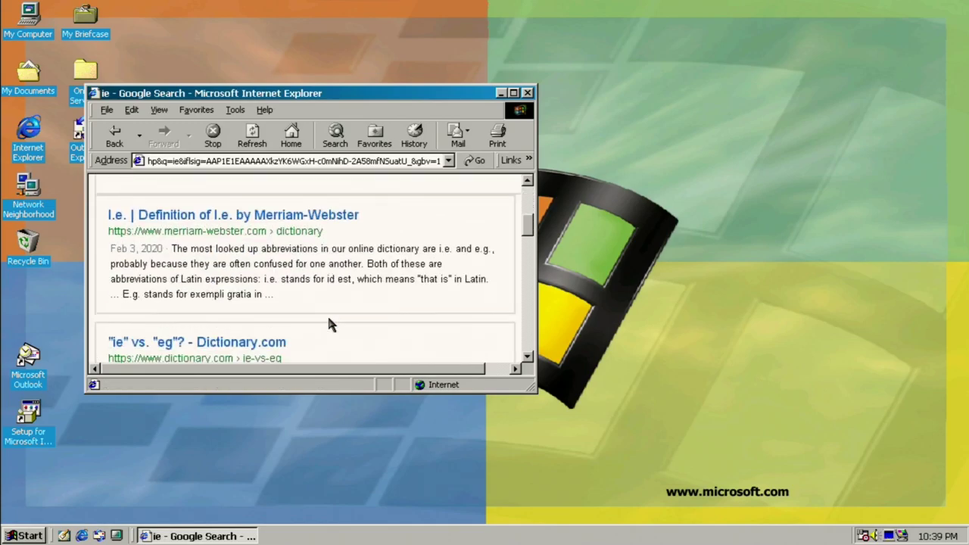
{"action": "scroll", "coordinate": [328, 326], "scroll_direction": "down", "scroll_amount": 6}
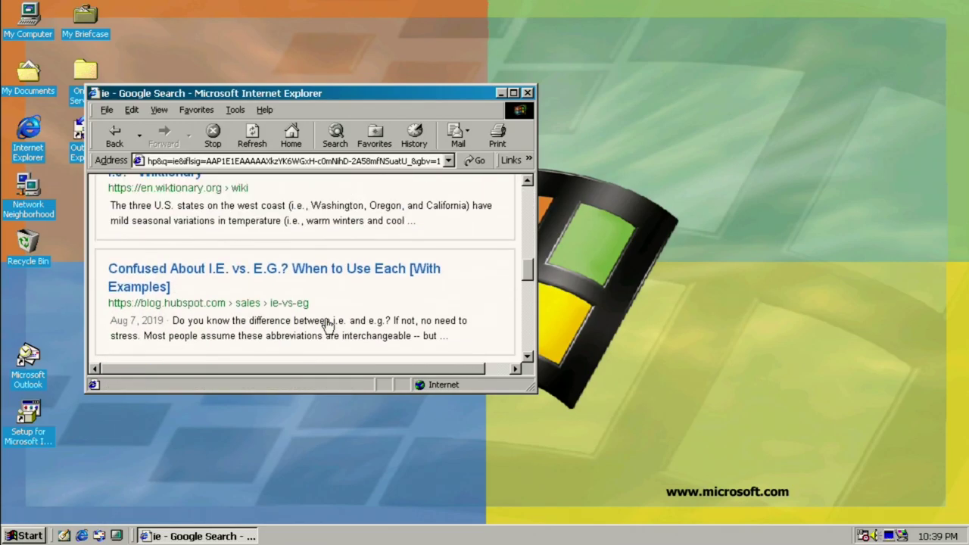
{"action": "scroll", "coordinate": [328, 325], "scroll_direction": "up", "scroll_amount": 12}
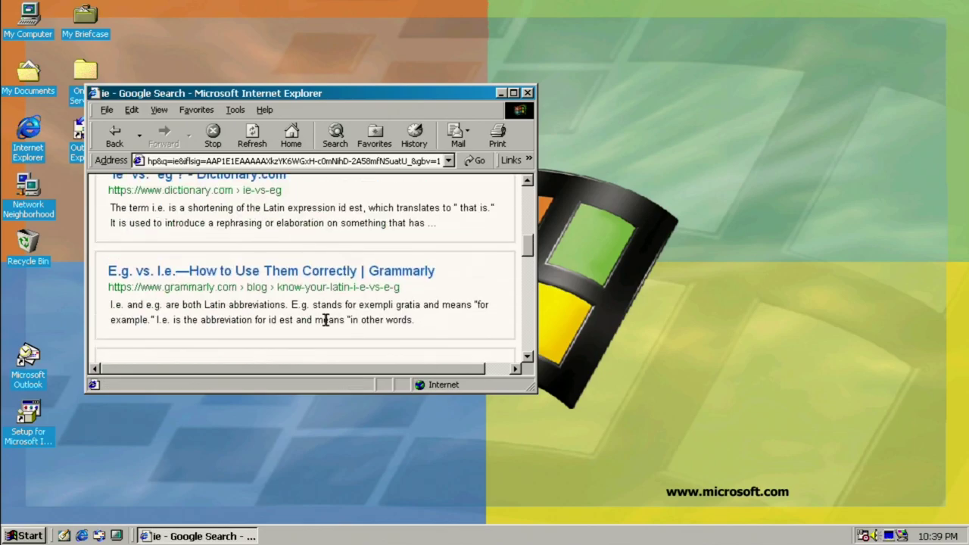
{"action": "scroll", "coordinate": [317, 330], "scroll_direction": "up", "scroll_amount": 1}
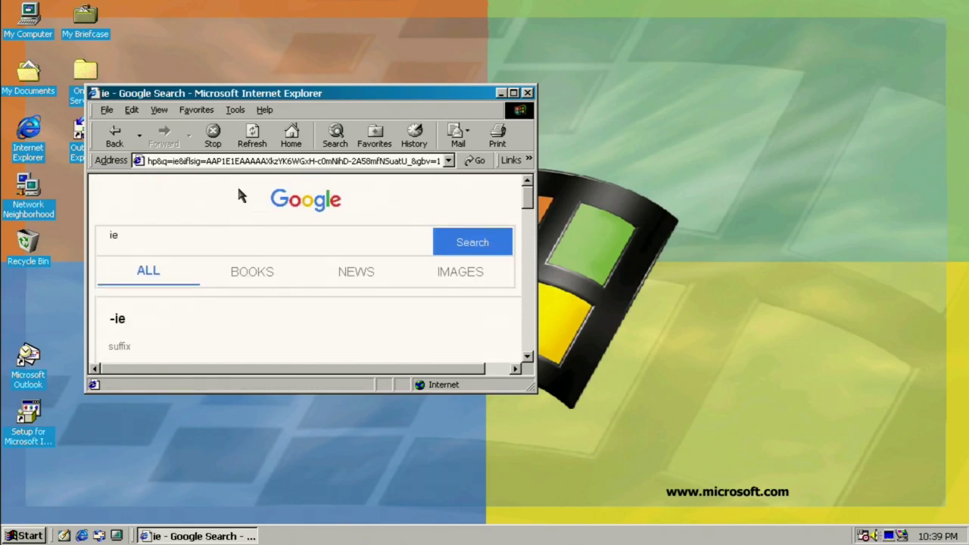
Open the network address 192.167.0.7 in Internet Explorer.
{"action": "left_click", "coordinate": [251, 161]}
{"action": "type", "text": "192.167"}
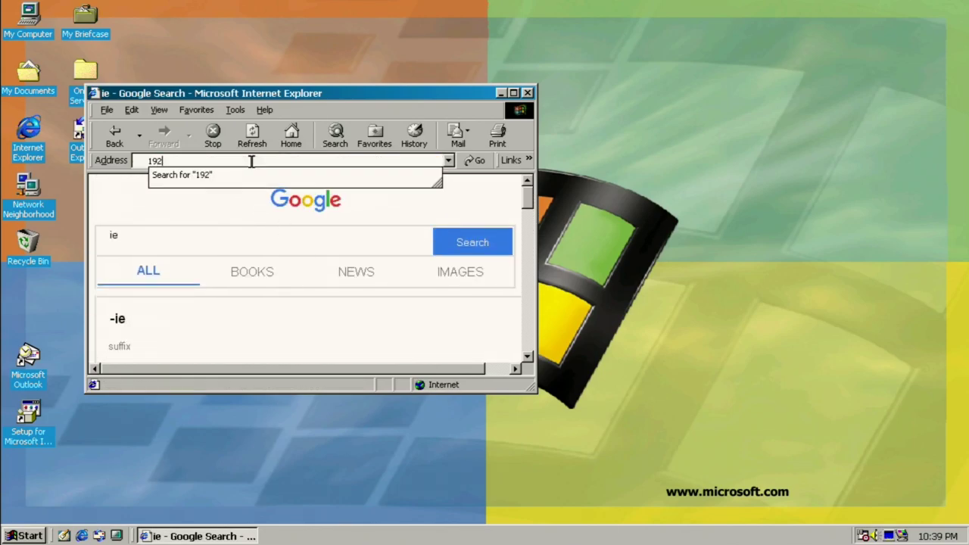
{"action": "type", "text": ".0.7"}
{"action": "key", "text": "Return"}
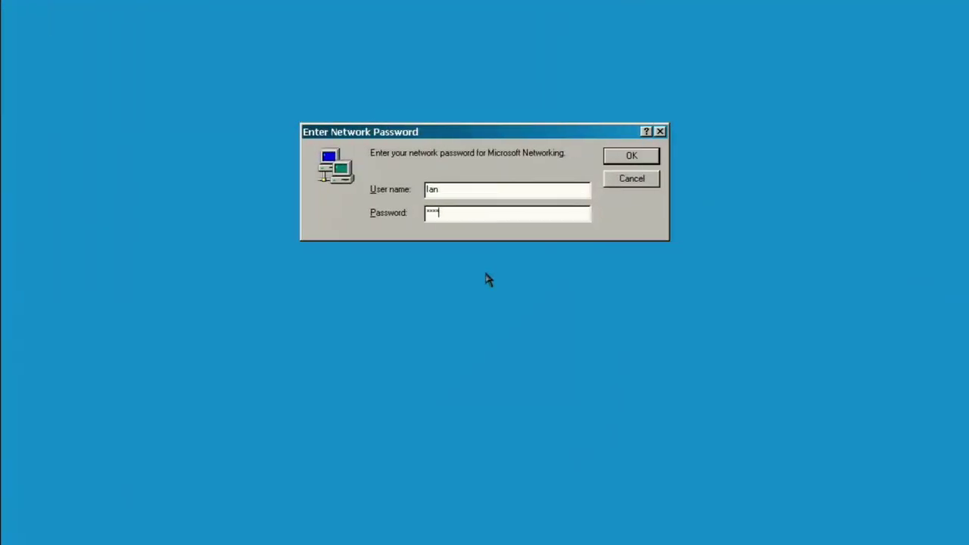
Confirm the network logon and cancel the WaveTop Connection Wizard.
{"action": "key", "text": "Return"}
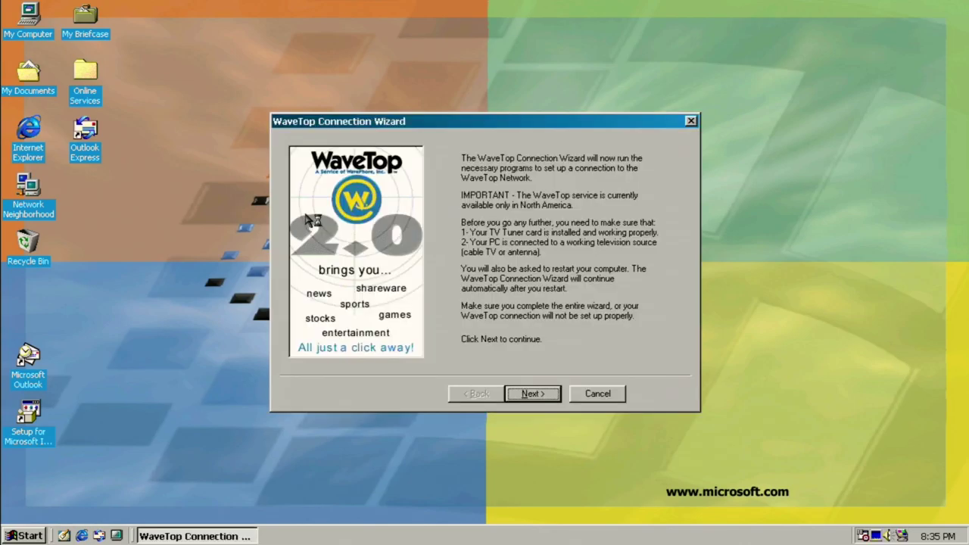
{"action": "left_click", "coordinate": [611, 395]}
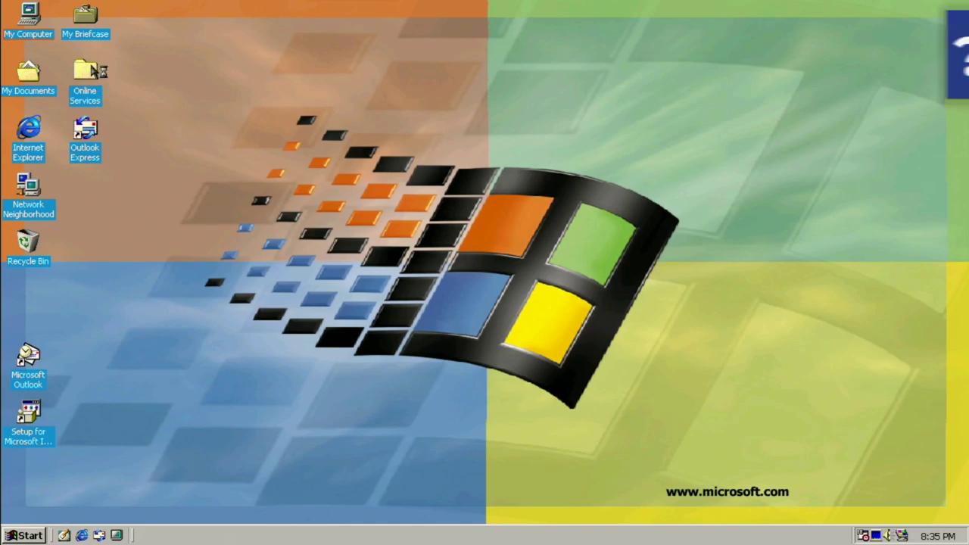
Open the Exes folder under Applications on the shared E: drive and look through its setup programs.
{"action": "double_click", "coordinate": [29, 15]}
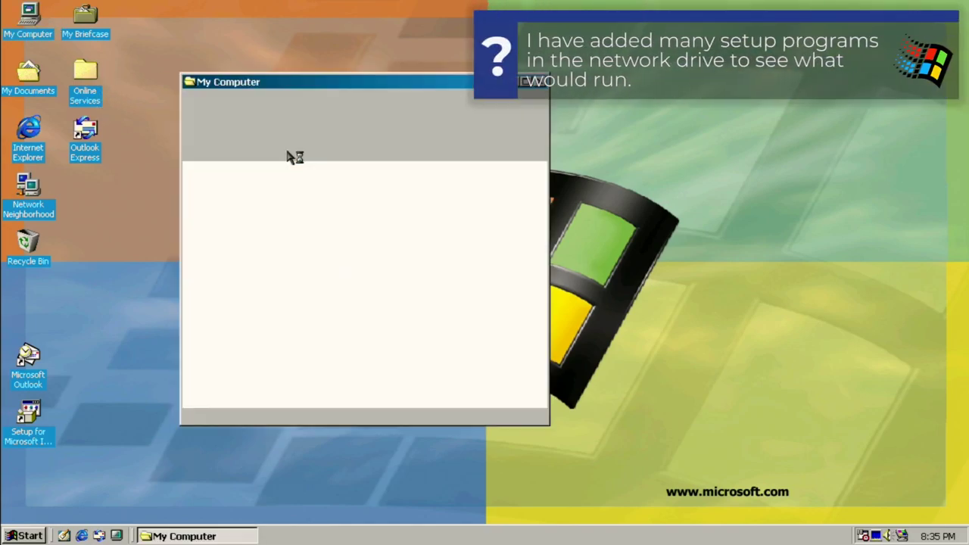
{"action": "double_click", "coordinate": [484, 193]}
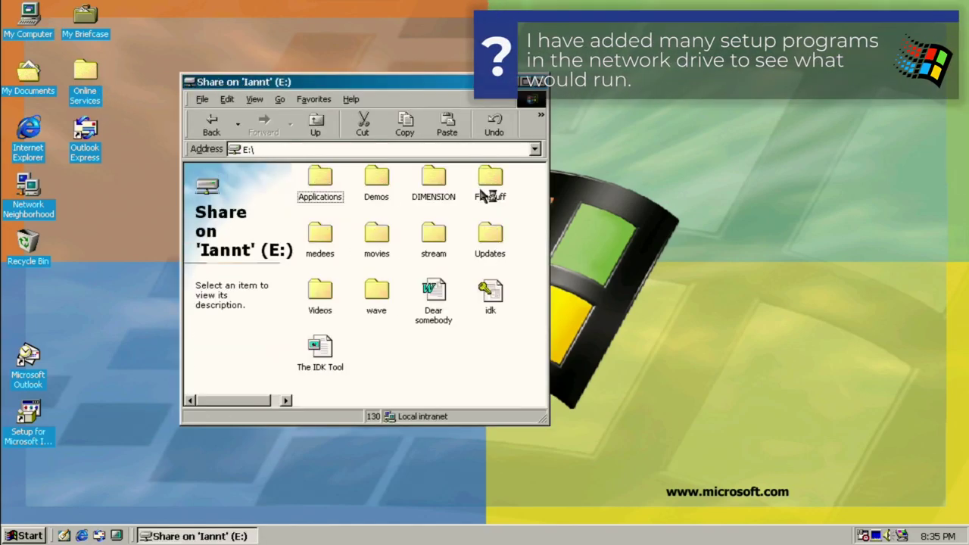
{"action": "double_click", "coordinate": [324, 187]}
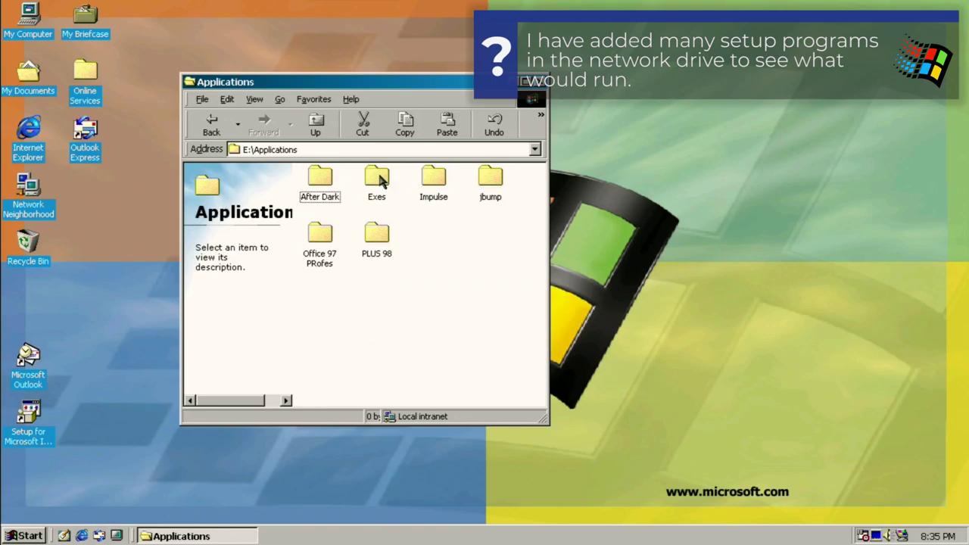
{"action": "double_click", "coordinate": [379, 179]}
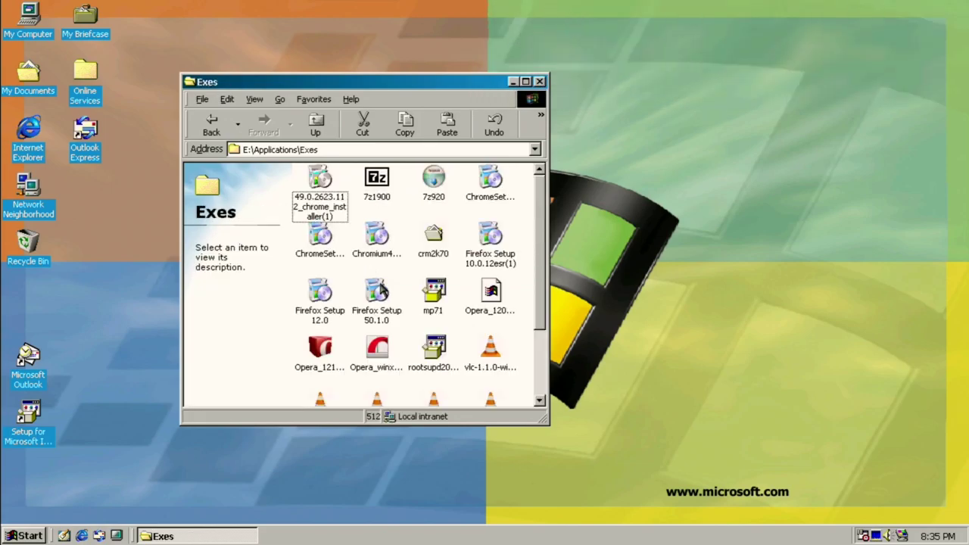
{"action": "scroll", "coordinate": [382, 290], "scroll_direction": "down", "scroll_amount": 3}
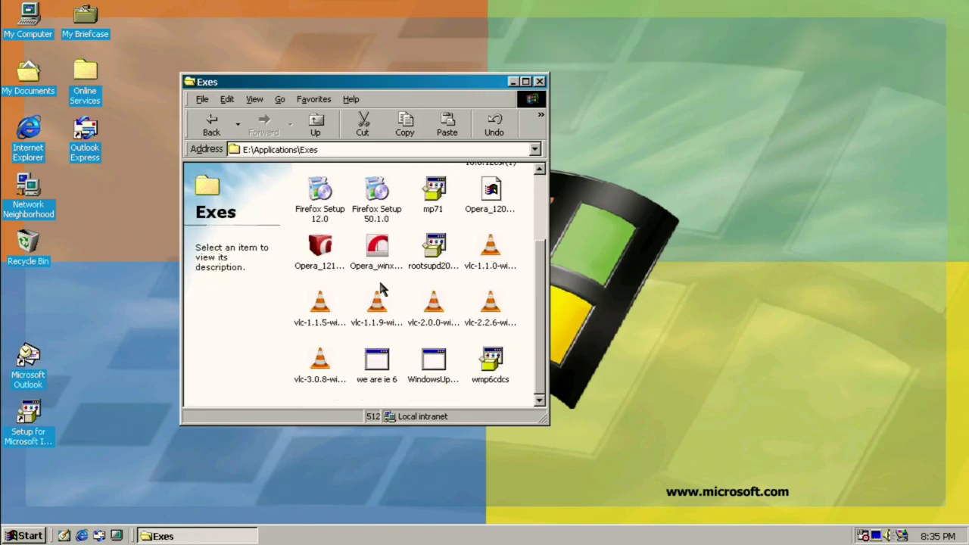
{"action": "scroll", "coordinate": [383, 290], "scroll_direction": "up", "scroll_amount": 3}
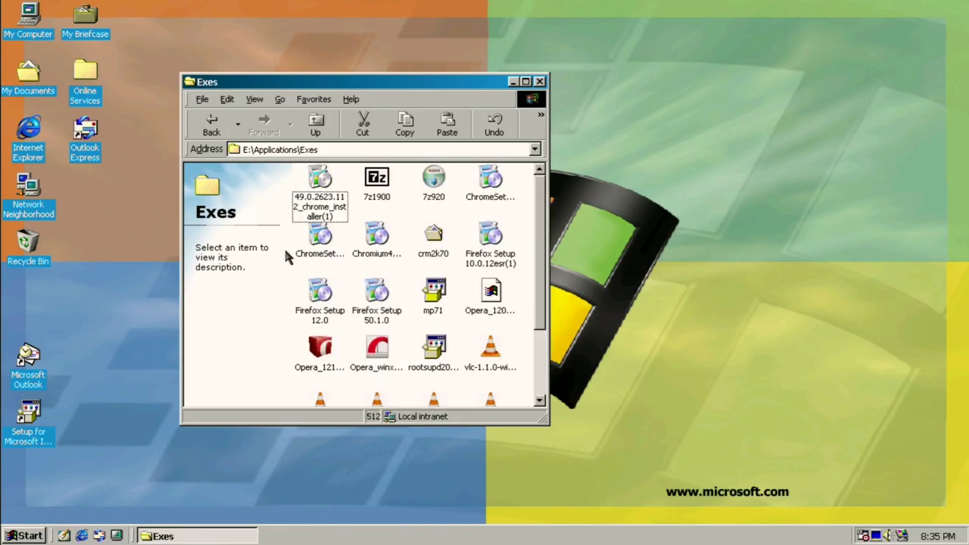
{"action": "scroll", "coordinate": [378, 340], "scroll_direction": "down", "scroll_amount": 3}
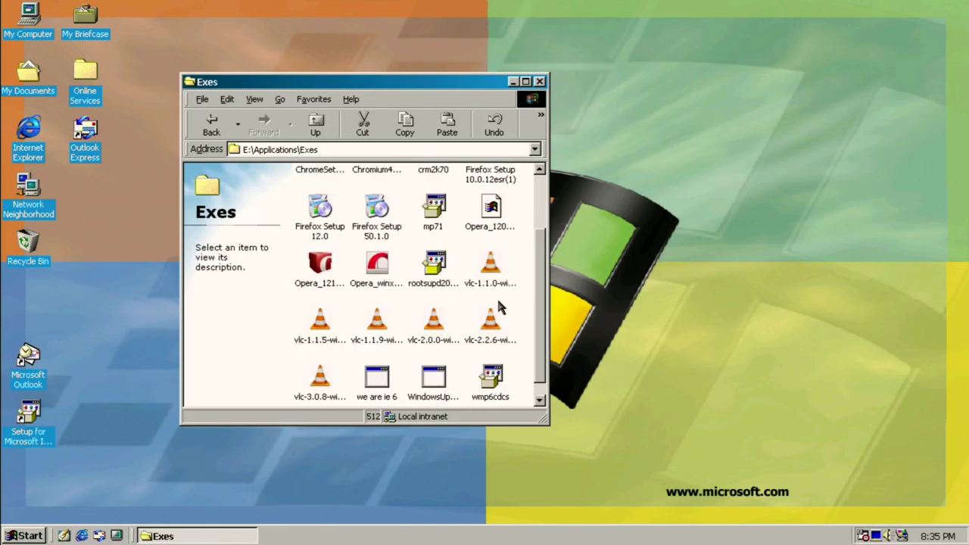
Try to run the Opera_1218 setup program and dismiss the resulting dialog.
{"action": "left_click", "coordinate": [327, 264]}
{"action": "double_click", "coordinate": [327, 263]}
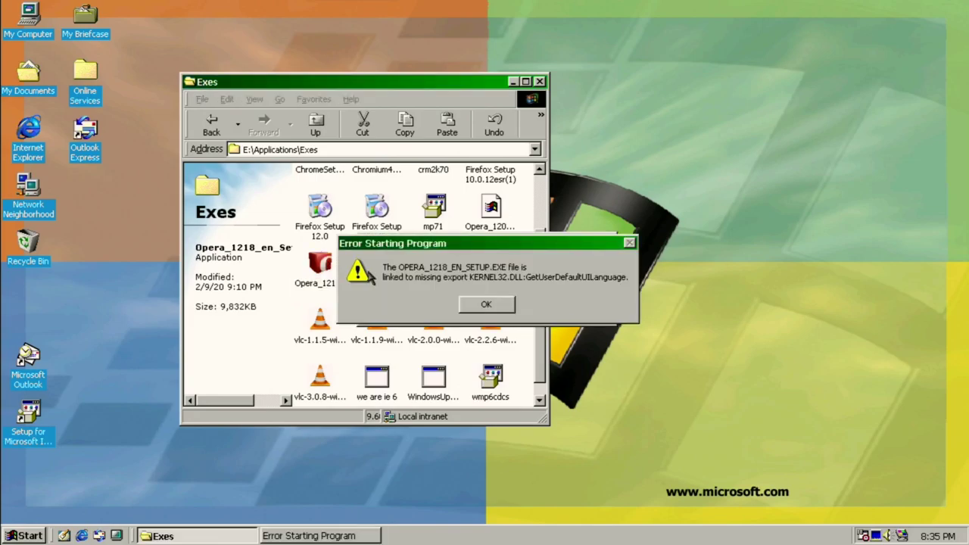
{"action": "left_click", "coordinate": [493, 306]}
{"action": "left_click", "coordinate": [488, 313]}
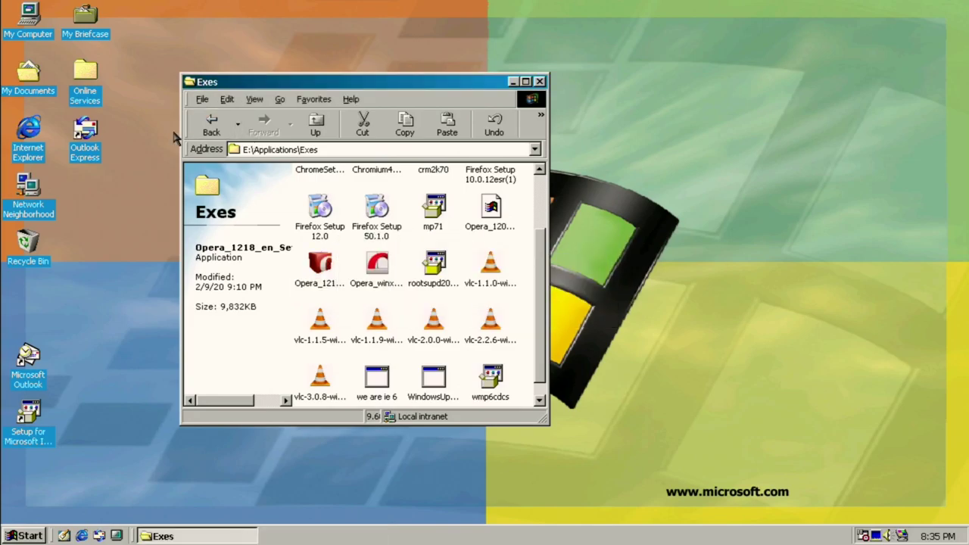
Go to the Updates folder on the E: drive and start the KernelEx-4.5.2 installer.
{"action": "left_click", "coordinate": [211, 123]}
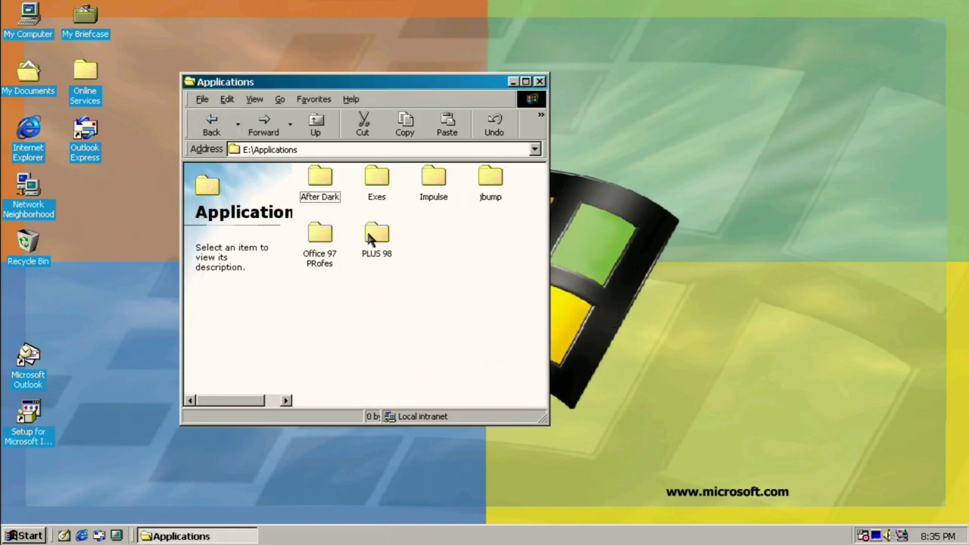
{"action": "left_click", "coordinate": [210, 130]}
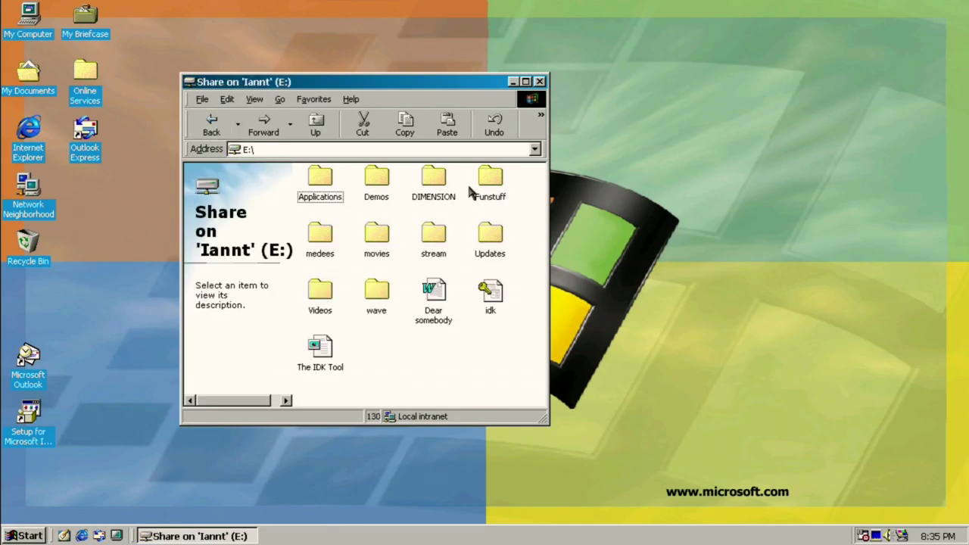
{"action": "double_click", "coordinate": [485, 233]}
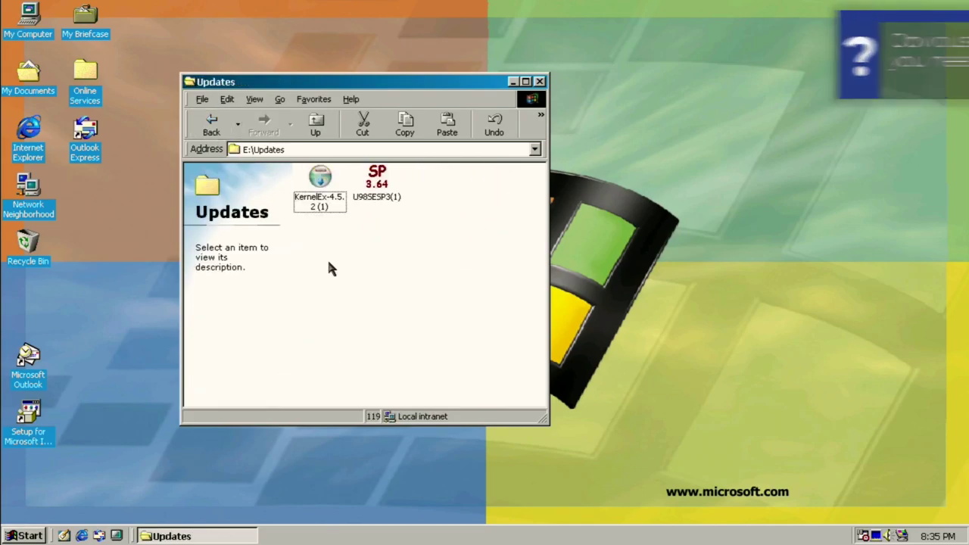
{"action": "left_click", "coordinate": [319, 186]}
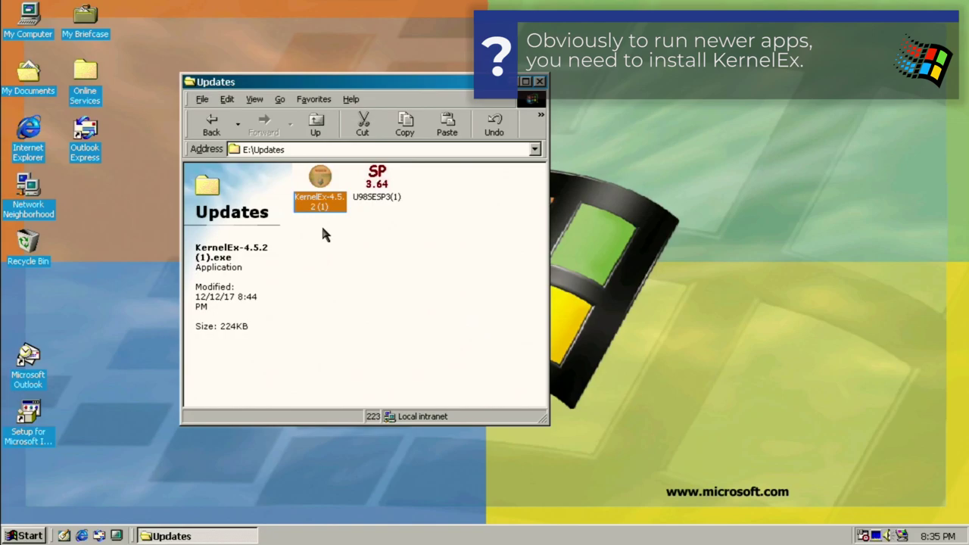
{"action": "double_click", "coordinate": [321, 179]}
Install KernelEx with the default Start Menu folder, agreeing to continue and accepting the Microsoft Layer for Unicode license.
{"action": "left_click", "coordinate": [577, 394]}
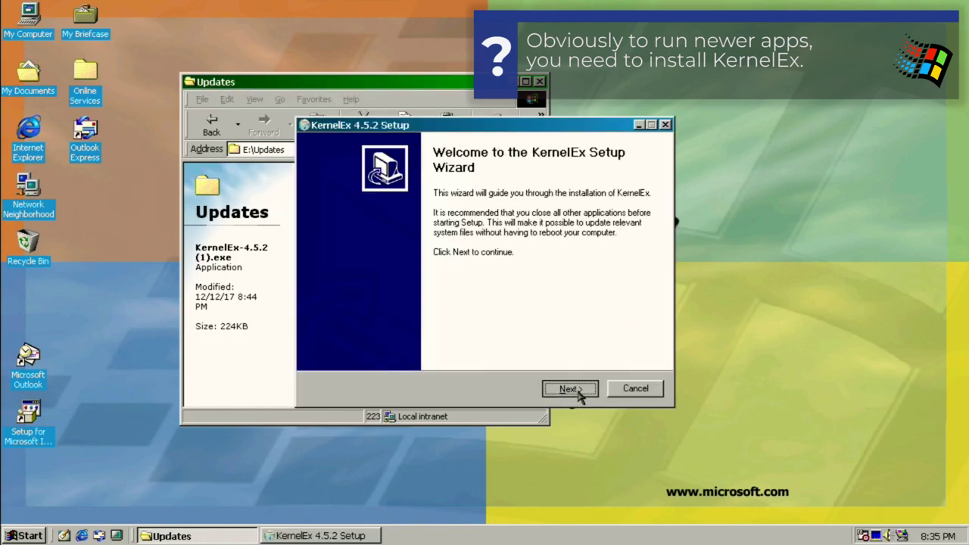
{"action": "left_click", "coordinate": [577, 390]}
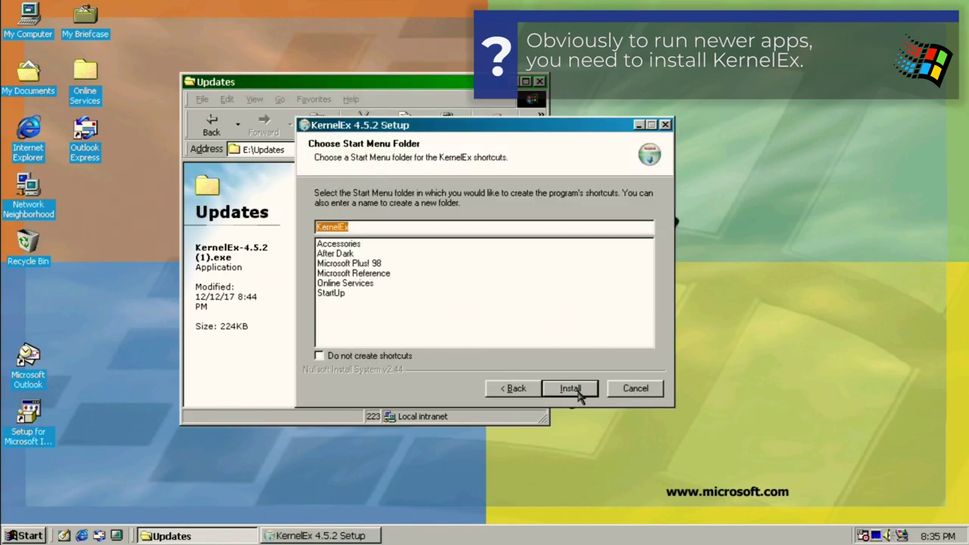
{"action": "left_click", "coordinate": [570, 390]}
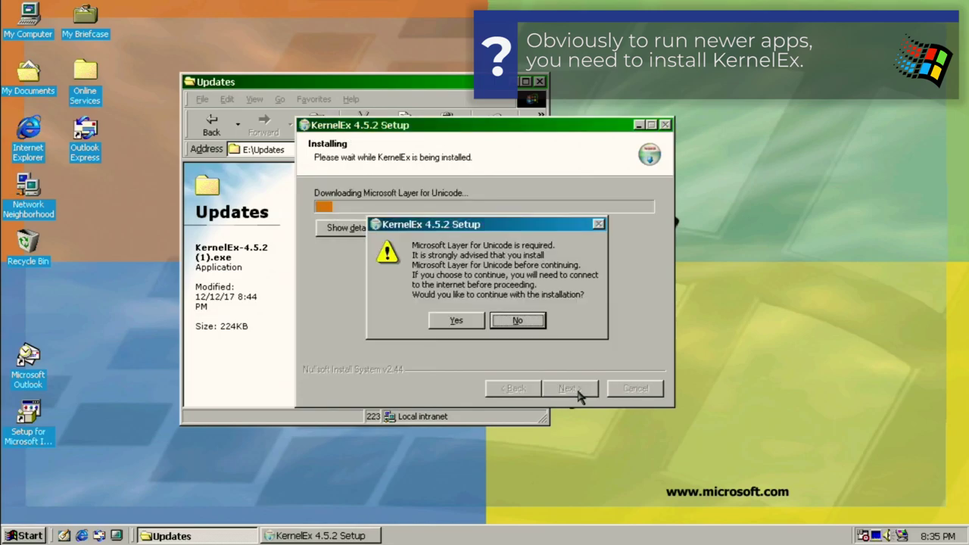
{"action": "left_click", "coordinate": [470, 321]}
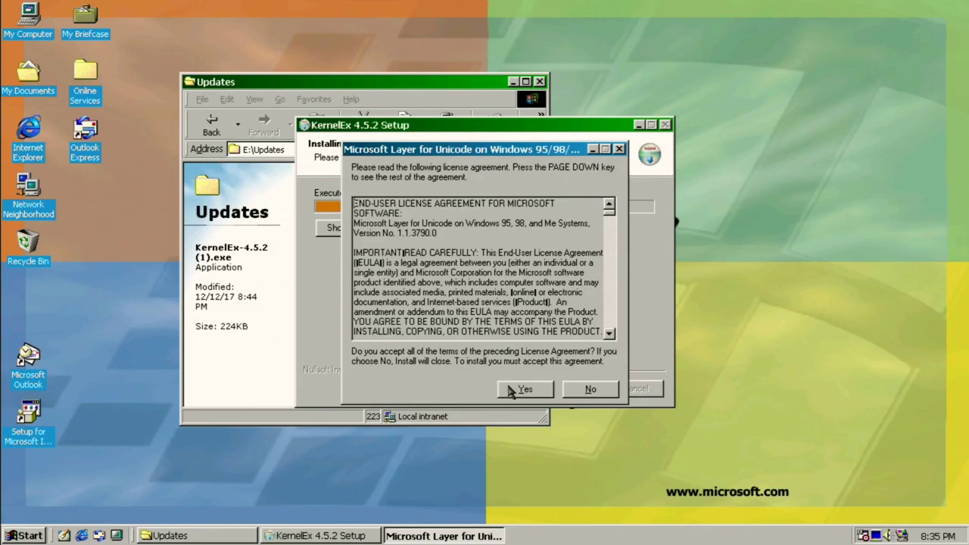
{"action": "left_click", "coordinate": [508, 389]}
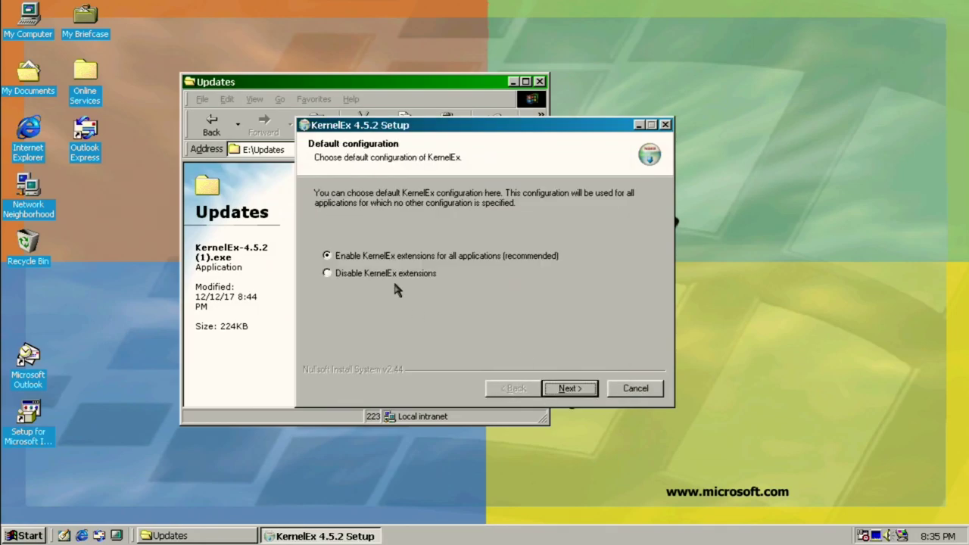
Keep KernelEx extensions enabled for all applications and finish its setup with the manual reboot option.
{"action": "left_click", "coordinate": [568, 389]}
{"action": "left_click", "coordinate": [454, 282]}
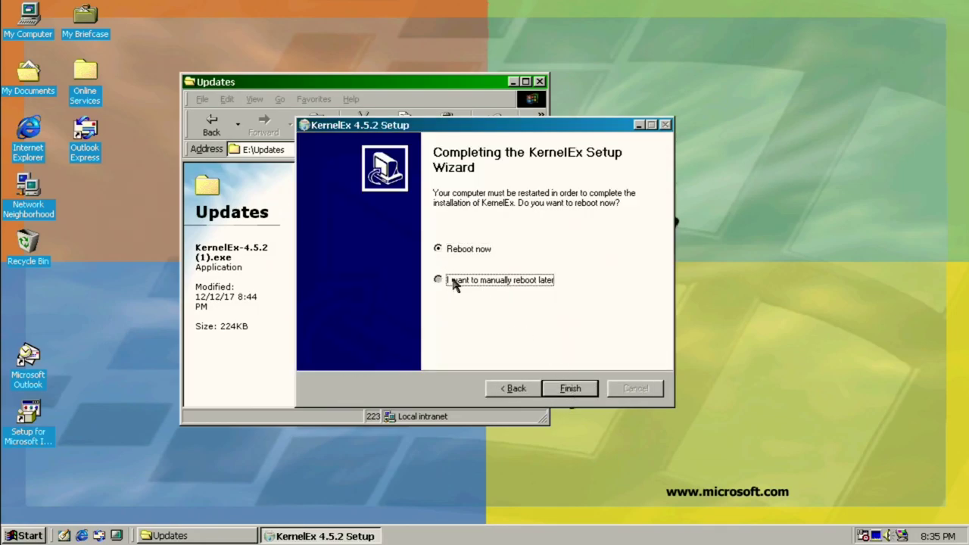
{"action": "left_click", "coordinate": [552, 389]}
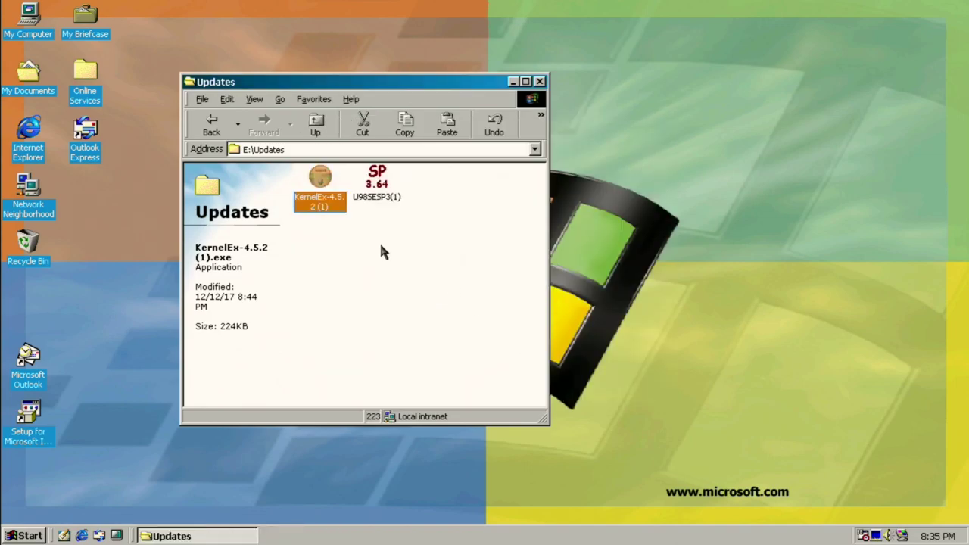
Copy the "we are ie 6" program from E:\Applications\Exes to the desktop and place its icon below Outlook Express.
{"action": "left_click", "coordinate": [212, 123]}
{"action": "left_click", "coordinate": [315, 178]}
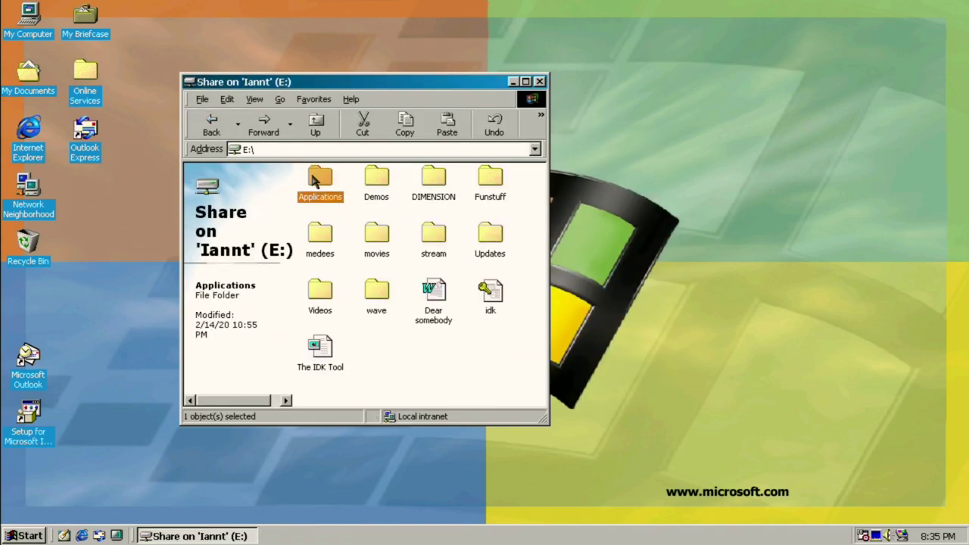
{"action": "double_click", "coordinate": [314, 178]}
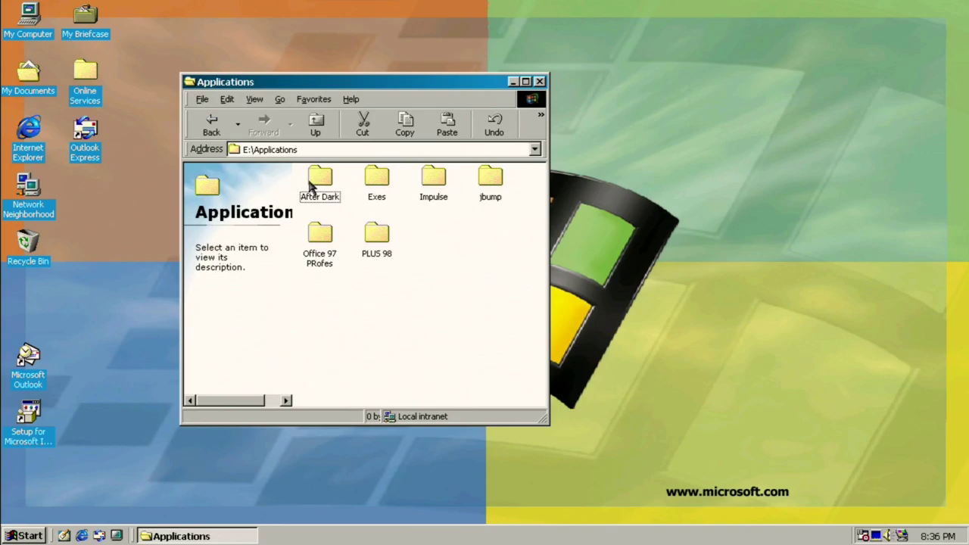
{"action": "double_click", "coordinate": [385, 177]}
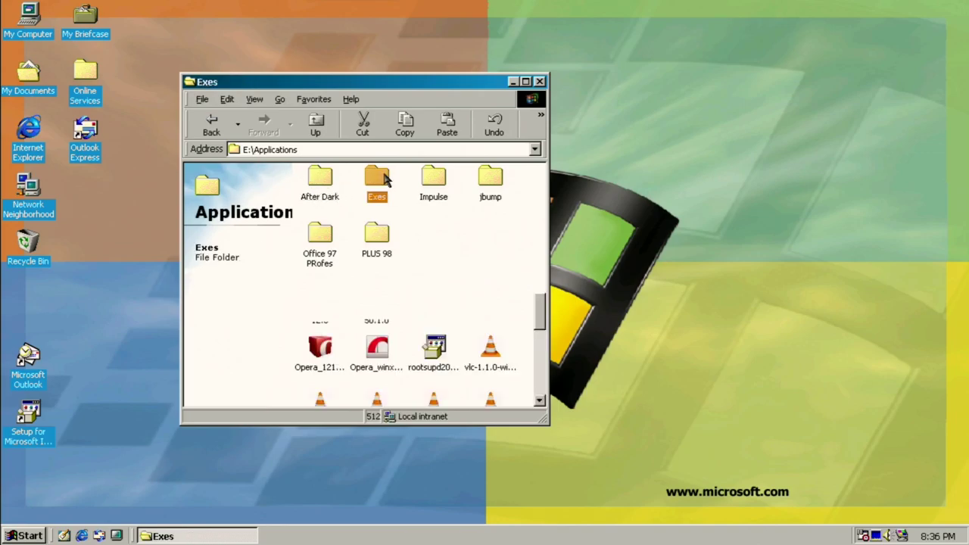
{"action": "mouse_move", "coordinate": [370, 366]}
{"action": "left_mouse_down"}
{"action": "mouse_move", "coordinate": [141, 215]}
{"action": "mouse_move", "coordinate": [94, 199]}
{"action": "left_mouse_up"}
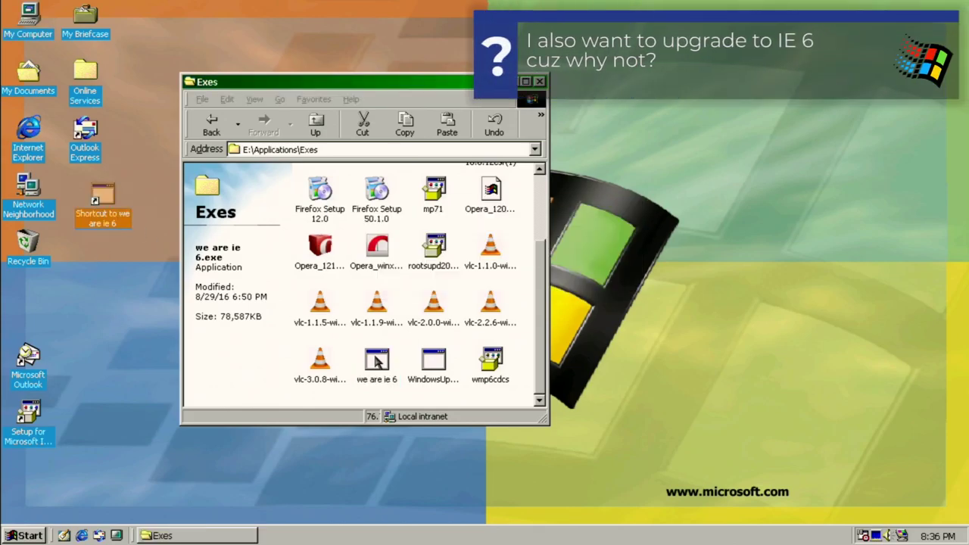
{"action": "left_click_drag", "start_coordinate": [103, 199], "coordinate": [90, 211]}
{"action": "left_click", "coordinate": [99, 227]}
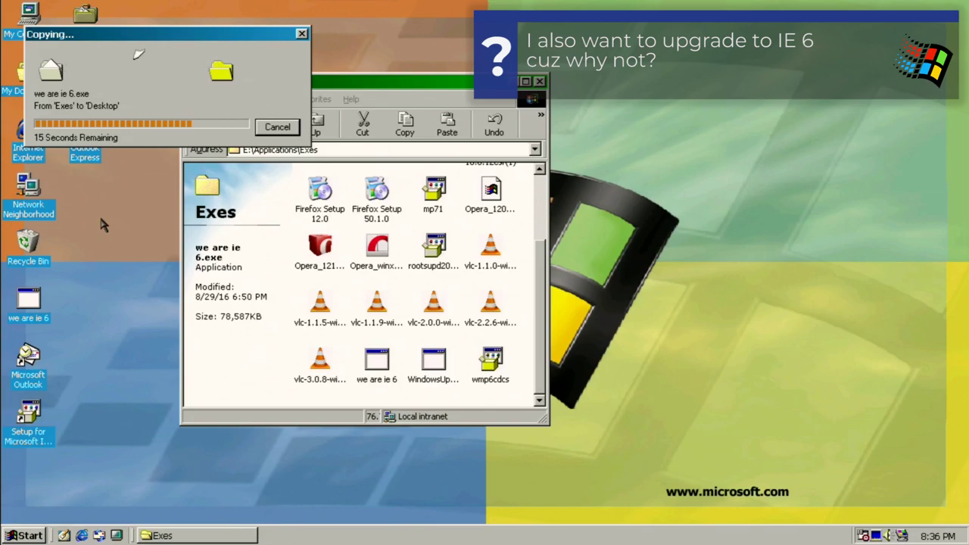
{"action": "left_click_drag", "start_coordinate": [28, 300], "coordinate": [117, 215]}
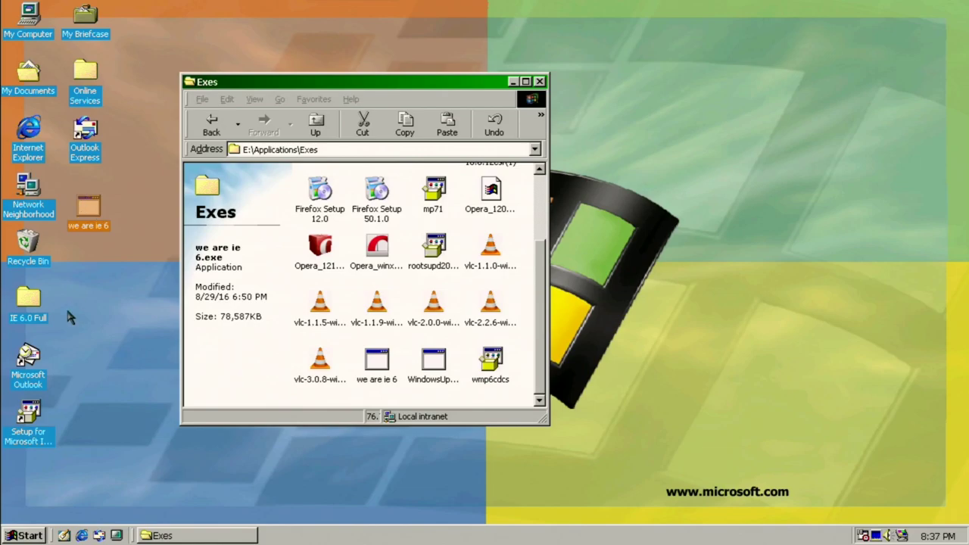
Run Ie6setup from the desktop's IE 6.0 Full folder, accept its license agreement, and close the open folder windows.
{"action": "double_click", "coordinate": [29, 301]}
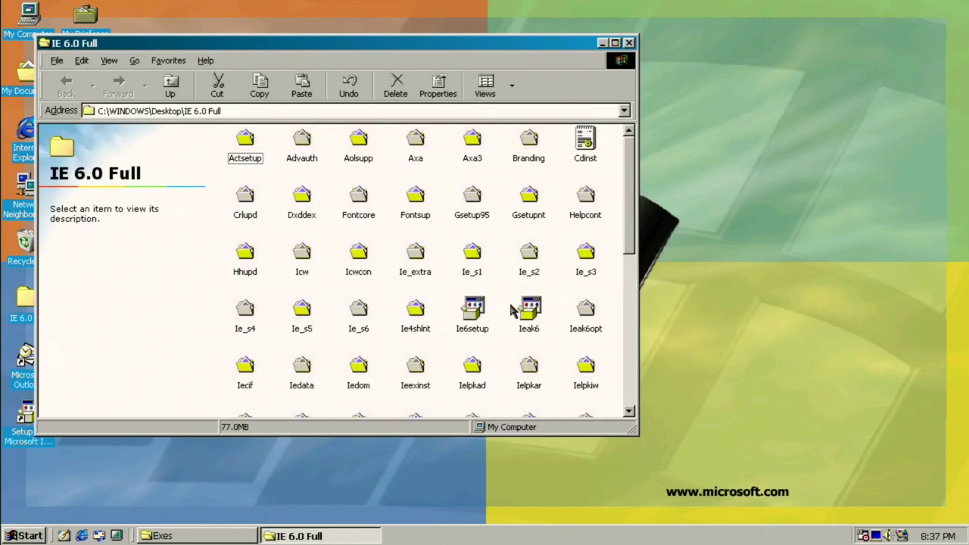
{"action": "double_click", "coordinate": [474, 311]}
{"action": "left_click", "coordinate": [440, 333]}
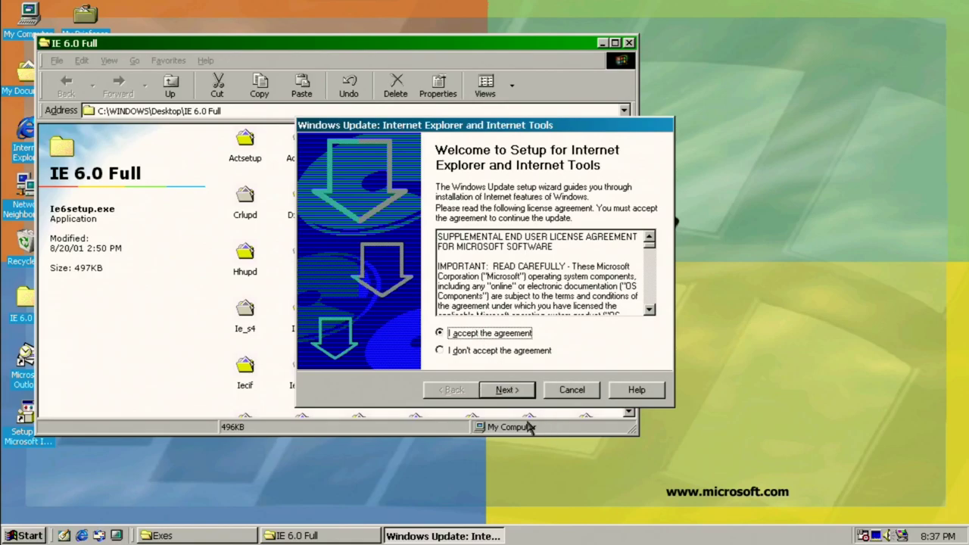
{"action": "left_click", "coordinate": [506, 389]}
{"action": "left_click", "coordinate": [630, 43]}
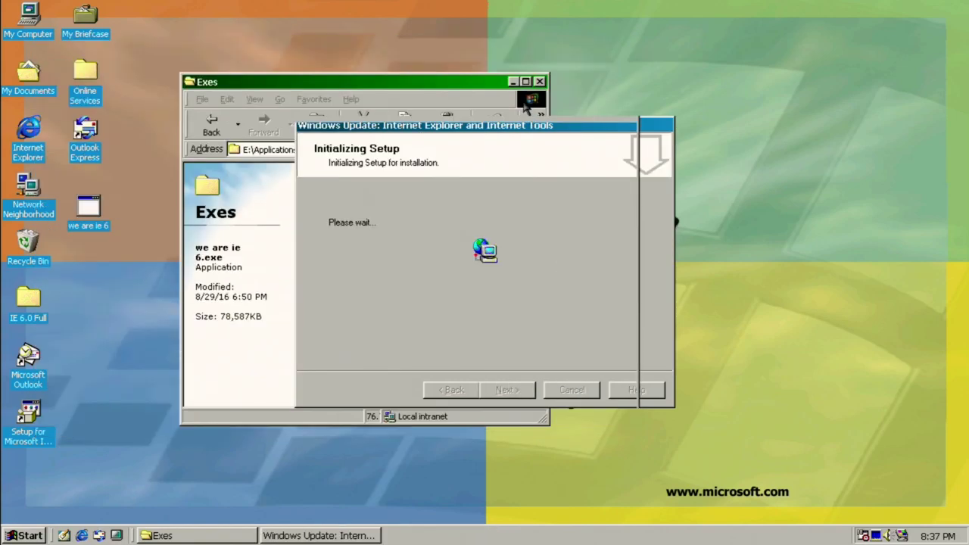
{"action": "left_click", "coordinate": [542, 85]}
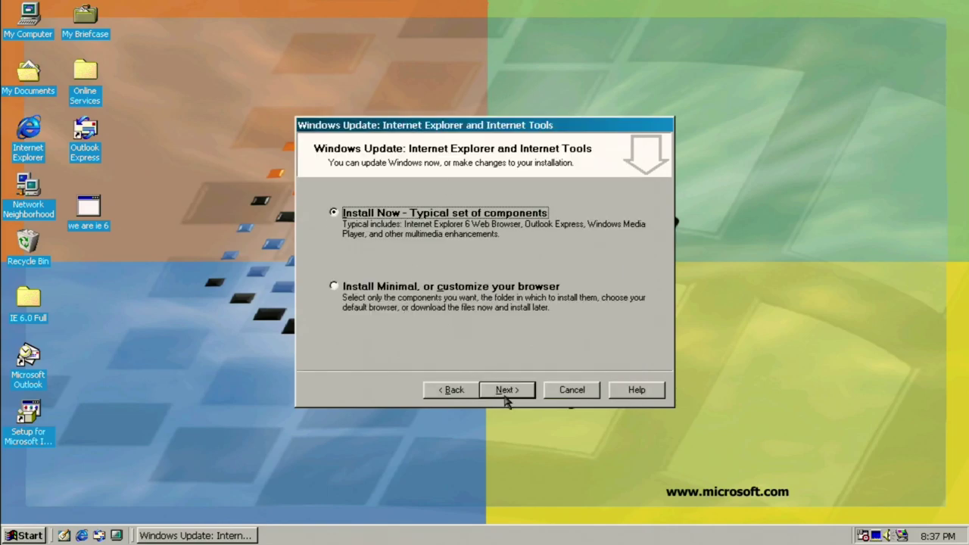
Install the typical set of Internet Explorer 6 components, complete the setup, and dismiss the KernelEx notice.
{"action": "left_click", "coordinate": [517, 394]}
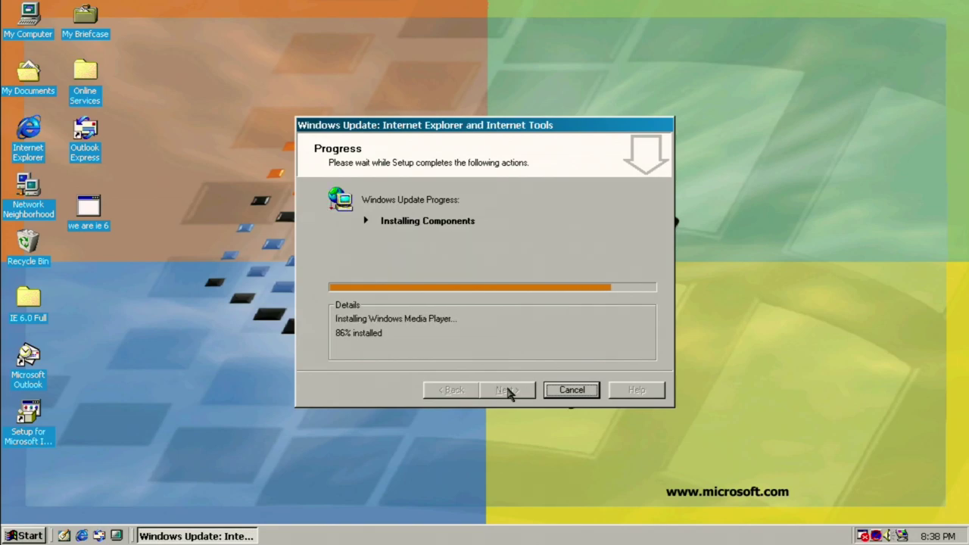
{"action": "left_click", "coordinate": [508, 390]}
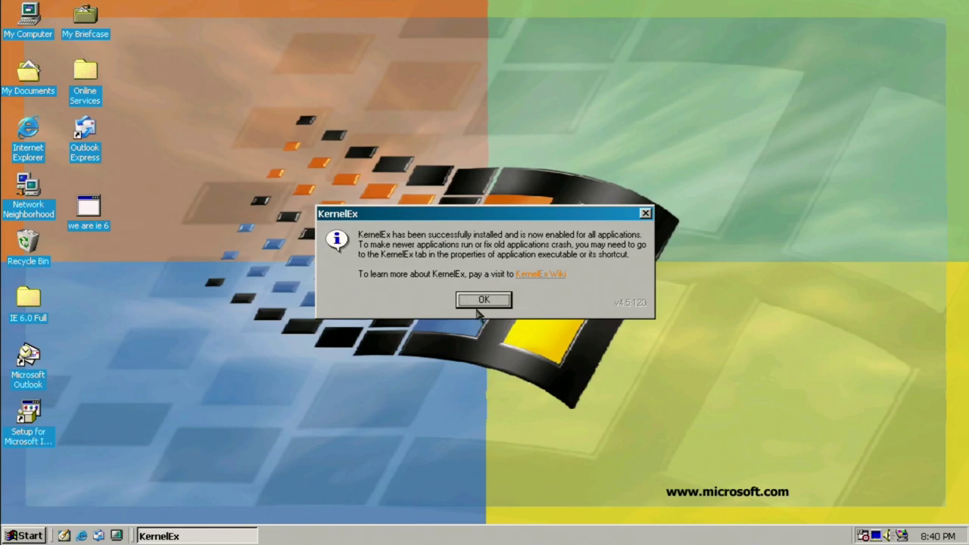
{"action": "left_click", "coordinate": [482, 302]}
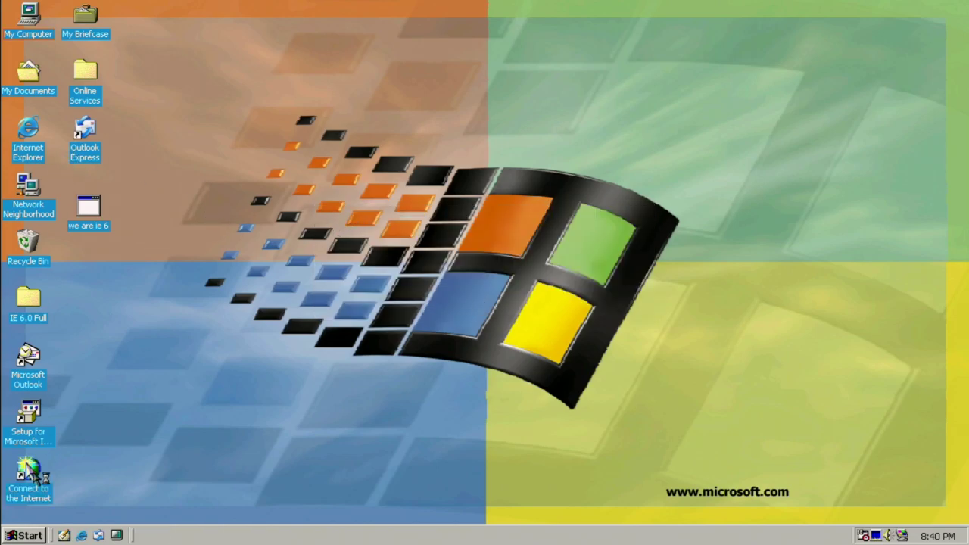
Set up the Internet connection manually over a local area network with automatic proxy discovery and no mail account, finishing the wizard with immediate connection.
{"action": "double_click", "coordinate": [34, 476]}
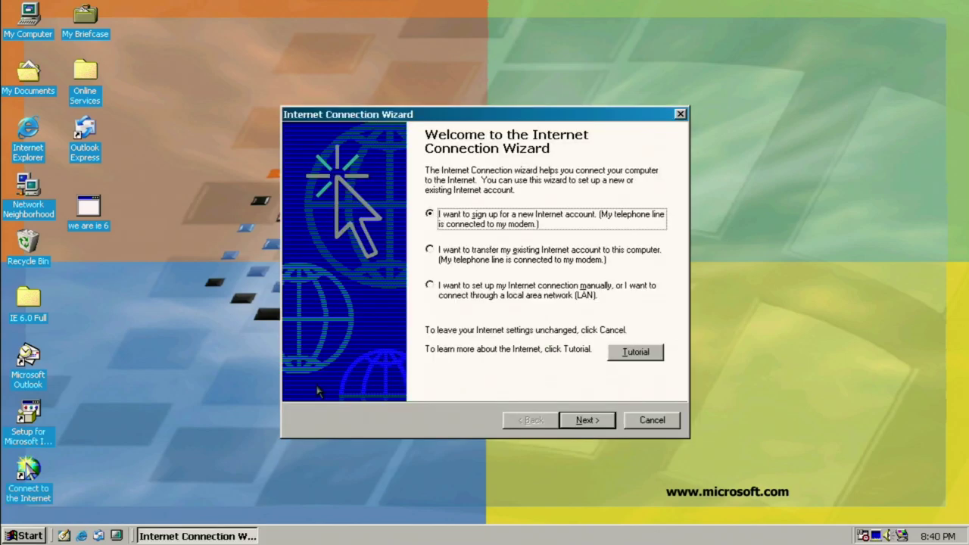
{"action": "left_click", "coordinate": [521, 294]}
{"action": "left_click", "coordinate": [597, 421]}
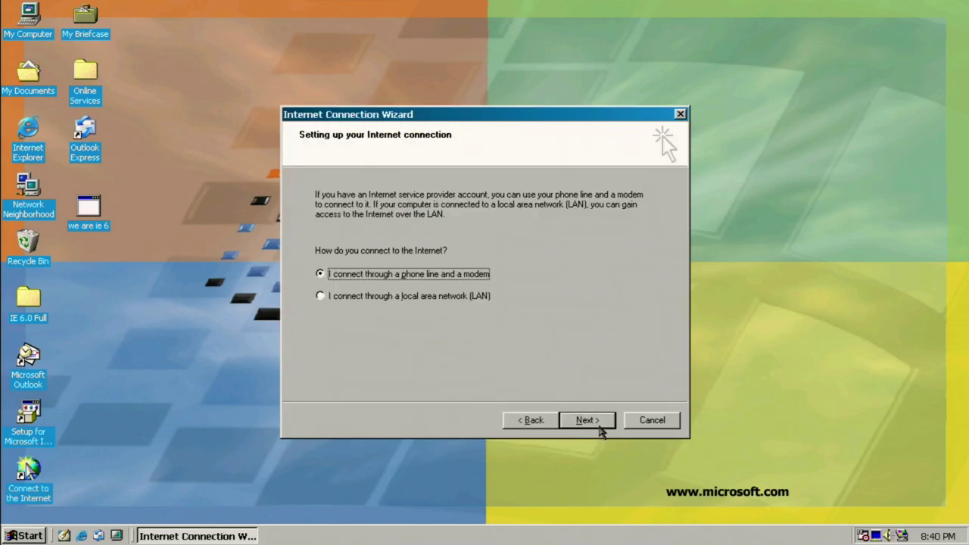
{"action": "left_click", "coordinate": [437, 296]}
{"action": "left_click", "coordinate": [599, 420]}
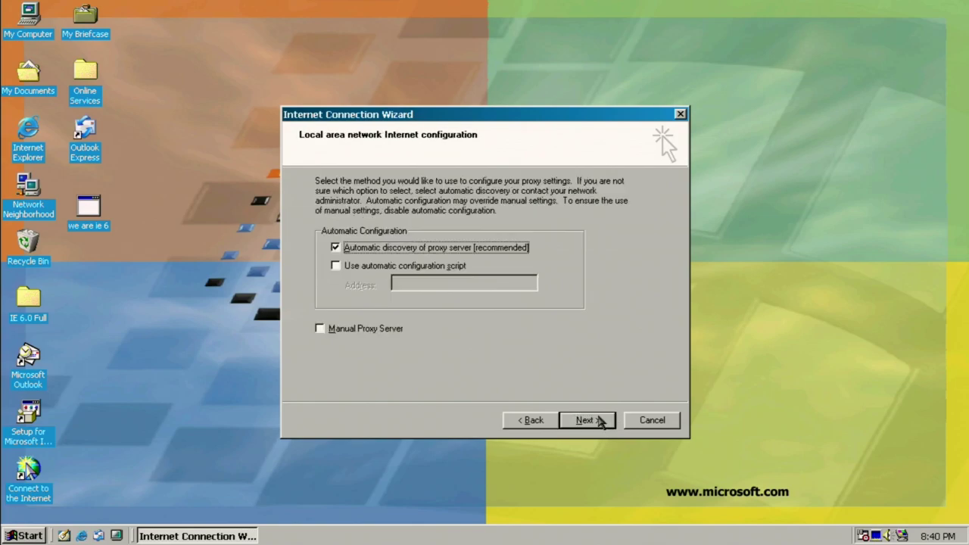
{"action": "left_click", "coordinate": [576, 420]}
{"action": "left_click", "coordinate": [578, 422]}
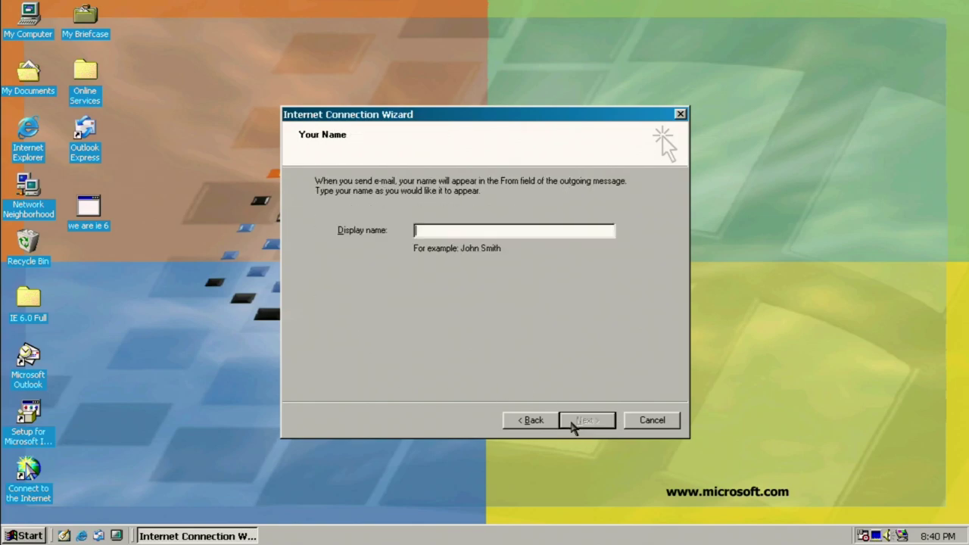
{"action": "left_click", "coordinate": [527, 422]}
{"action": "left_click", "coordinate": [332, 295]}
{"action": "left_click", "coordinate": [605, 422]}
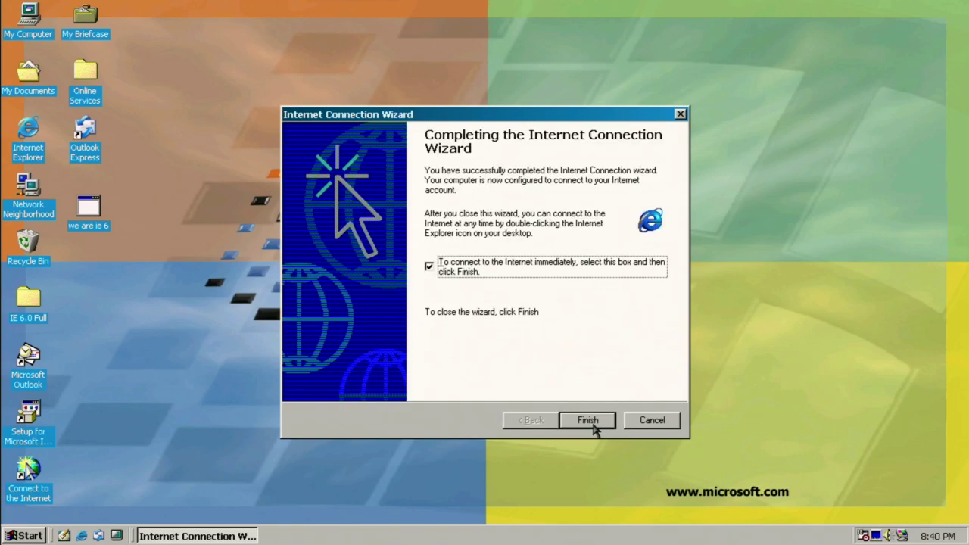
{"action": "left_click", "coordinate": [592, 424]}
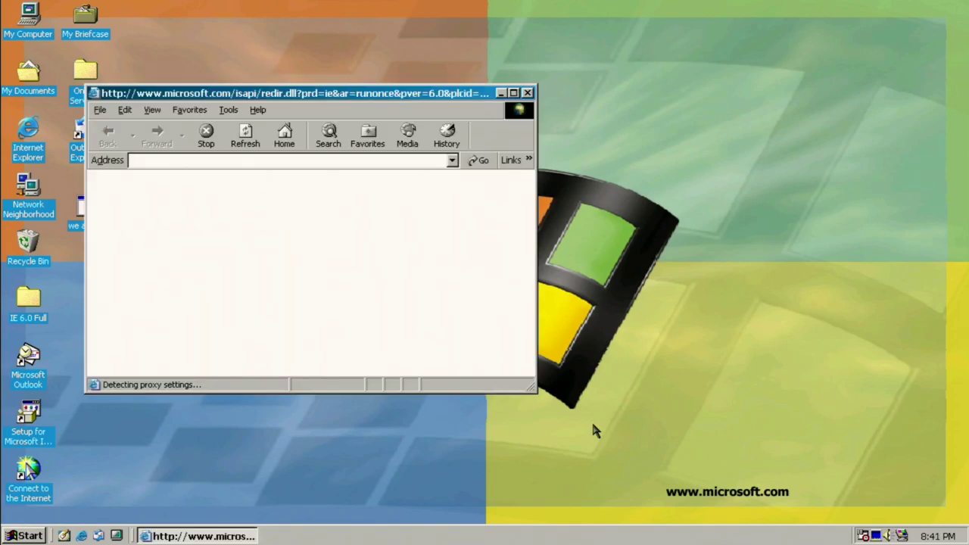
Load google.com in Internet Explorer.
{"action": "left_click", "coordinate": [164, 160]}
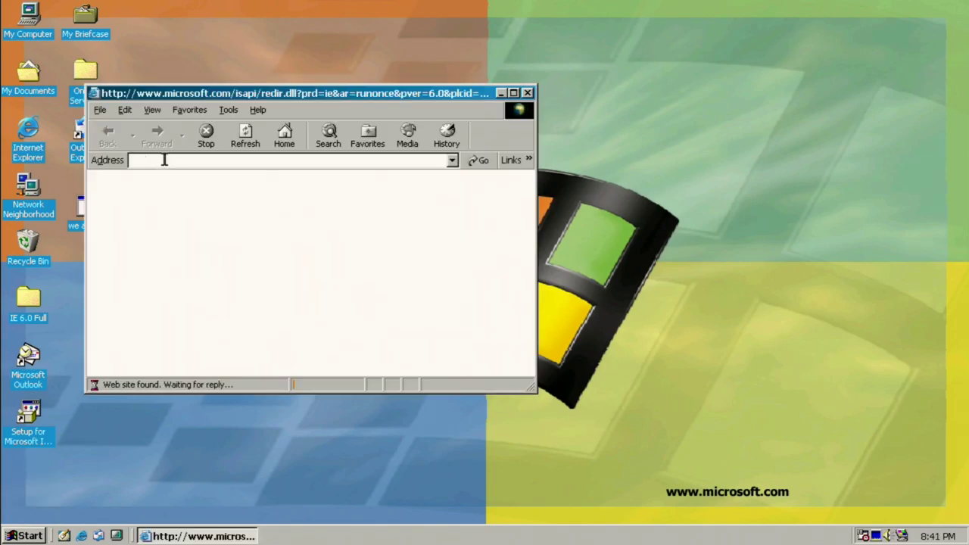
{"action": "type", "text": "google.com"}
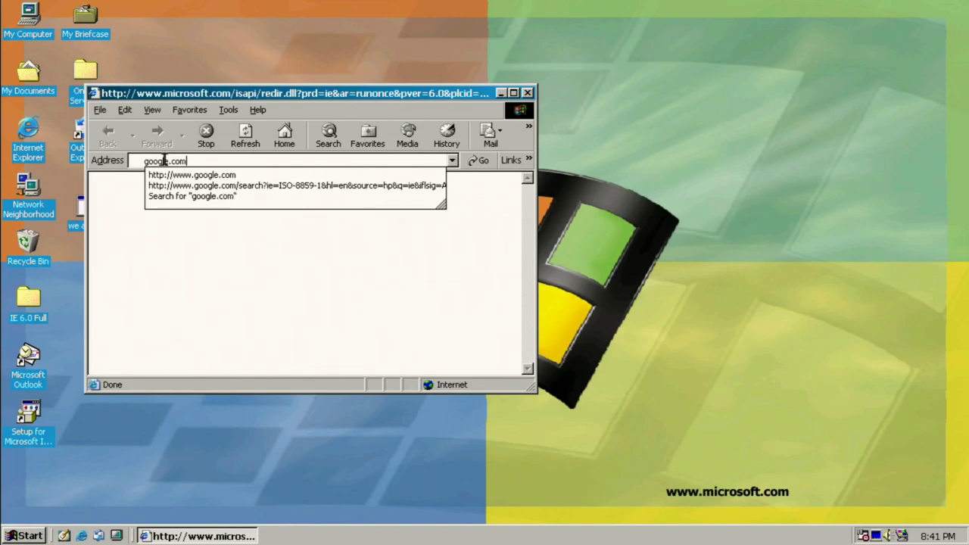
{"action": "key", "text": "Return"}
{"action": "left_click", "coordinate": [184, 159]}
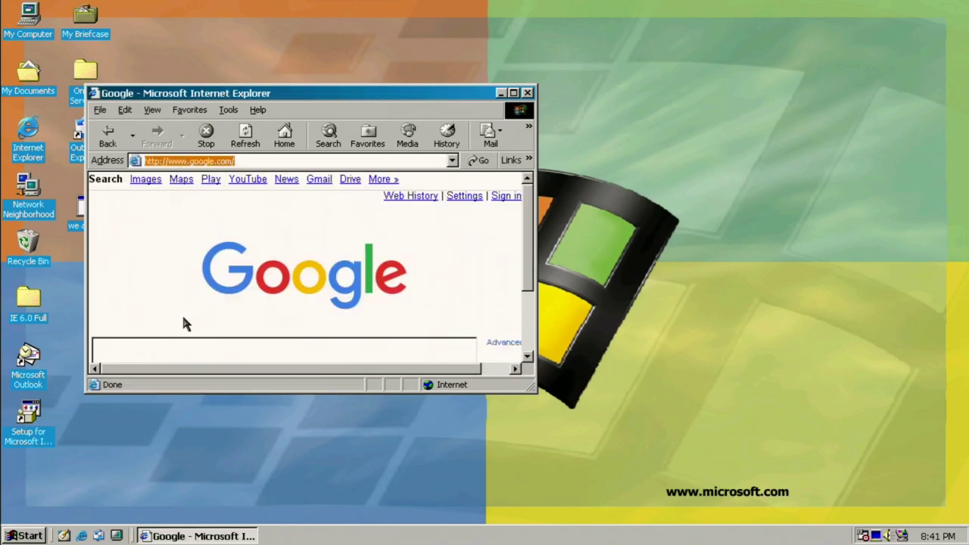
{"action": "scroll", "coordinate": [144, 280], "scroll_direction": "up", "scroll_amount": 3}
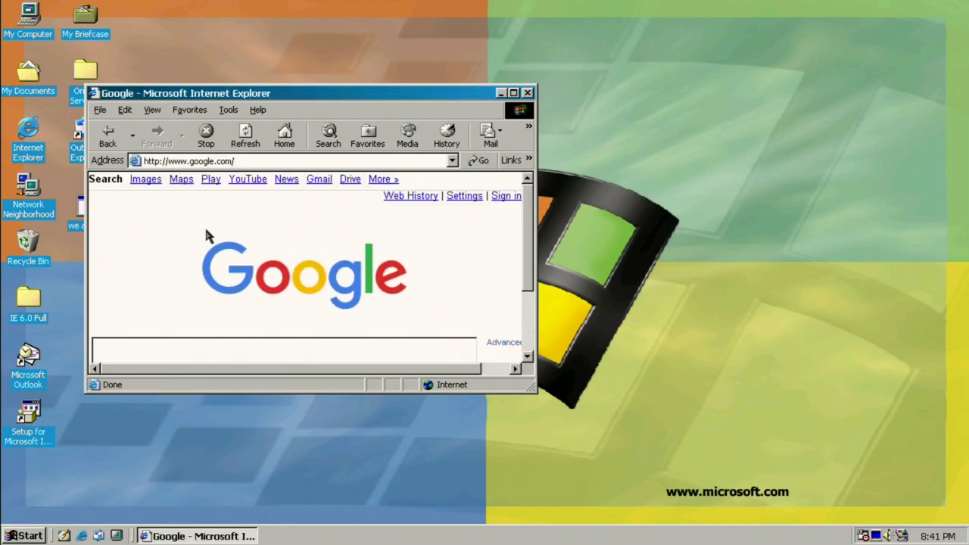
Try to open the Play link on the Google page and go back.
{"action": "left_click", "coordinate": [212, 182]}
{"action": "left_click", "coordinate": [503, 308]}
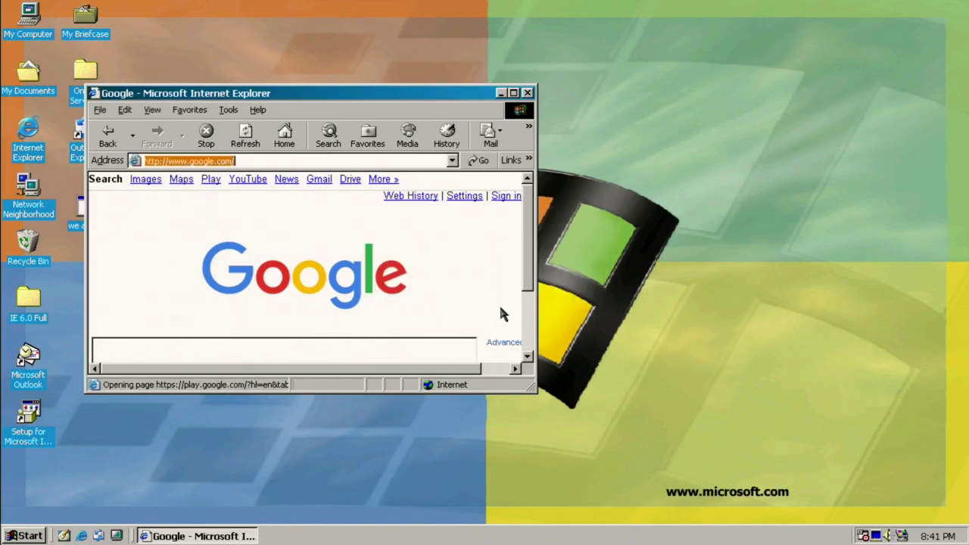
{"action": "left_click", "coordinate": [108, 137]}
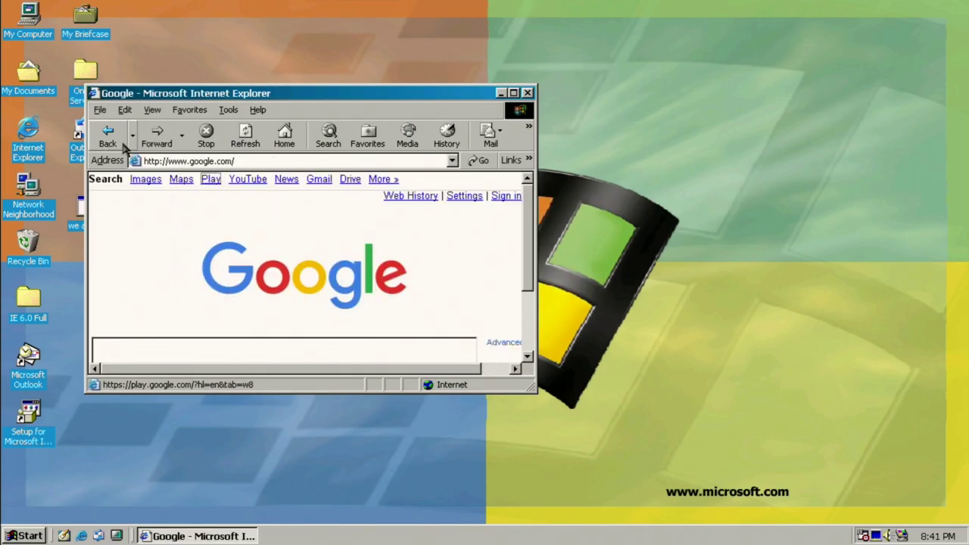
Load acid3.acidtests.org and read through the Acid3 test page down to its scripting note.
{"action": "left_click", "coordinate": [194, 162]}
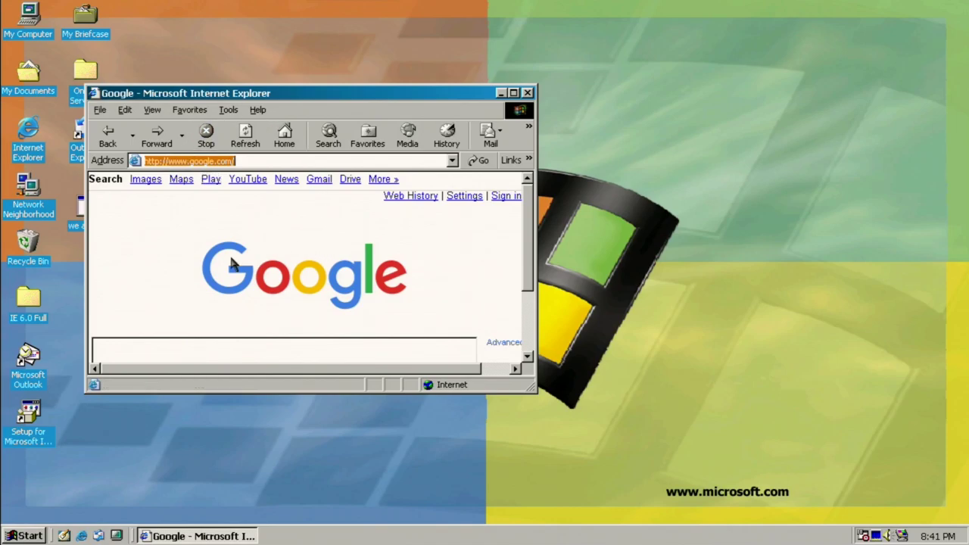
{"action": "type", "text": "acid3.ac"}
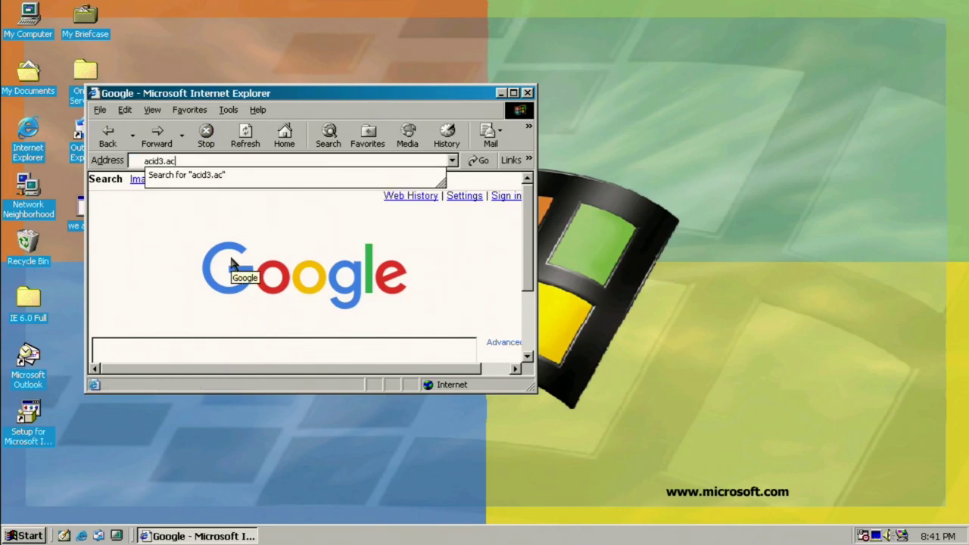
{"action": "type", "text": "idtests.org"}
{"action": "key", "text": "Return"}
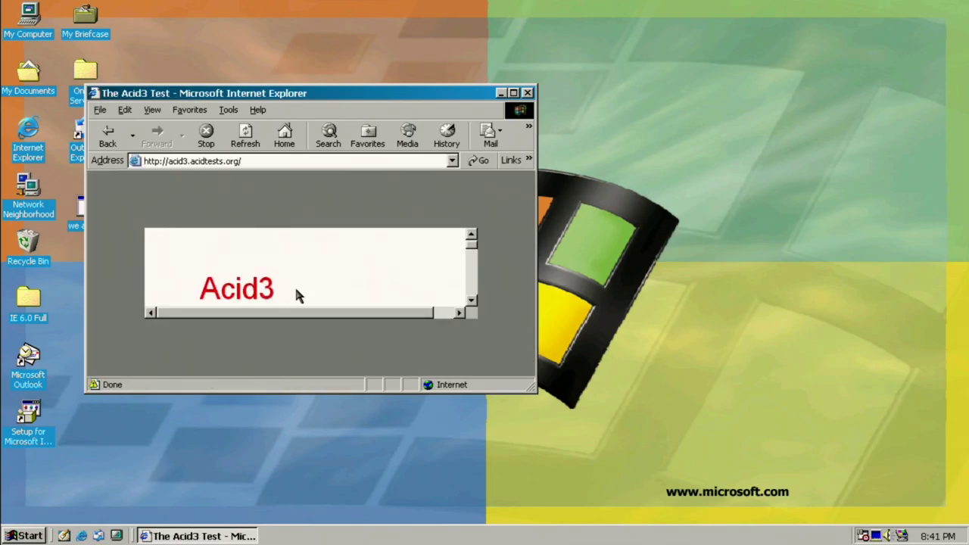
{"action": "scroll", "coordinate": [293, 295], "scroll_direction": "down", "scroll_amount": 3}
{"action": "scroll", "coordinate": [264, 288], "scroll_direction": "up", "scroll_amount": 1}
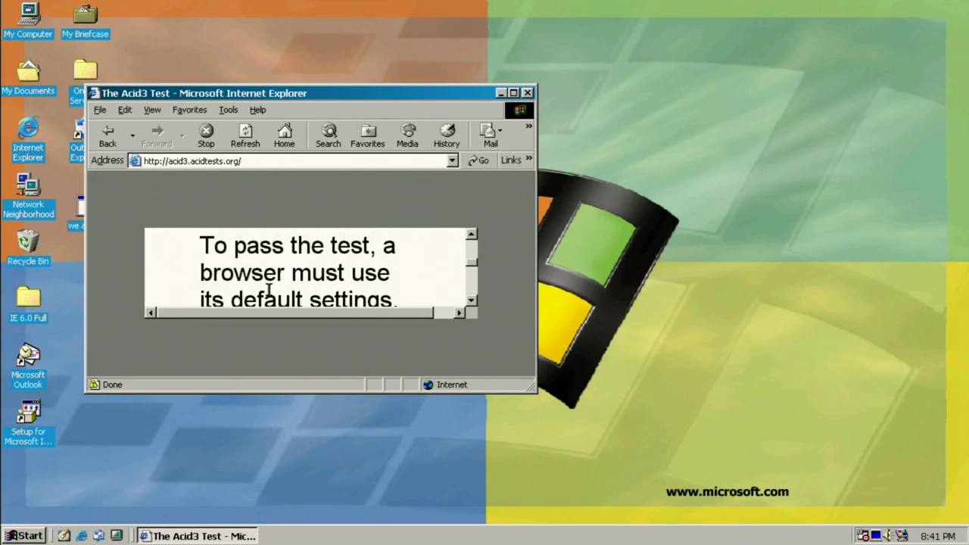
{"action": "scroll", "coordinate": [262, 296], "scroll_direction": "down", "scroll_amount": 4}
{"action": "scroll", "coordinate": [254, 260], "scroll_direction": "down", "scroll_amount": 2}
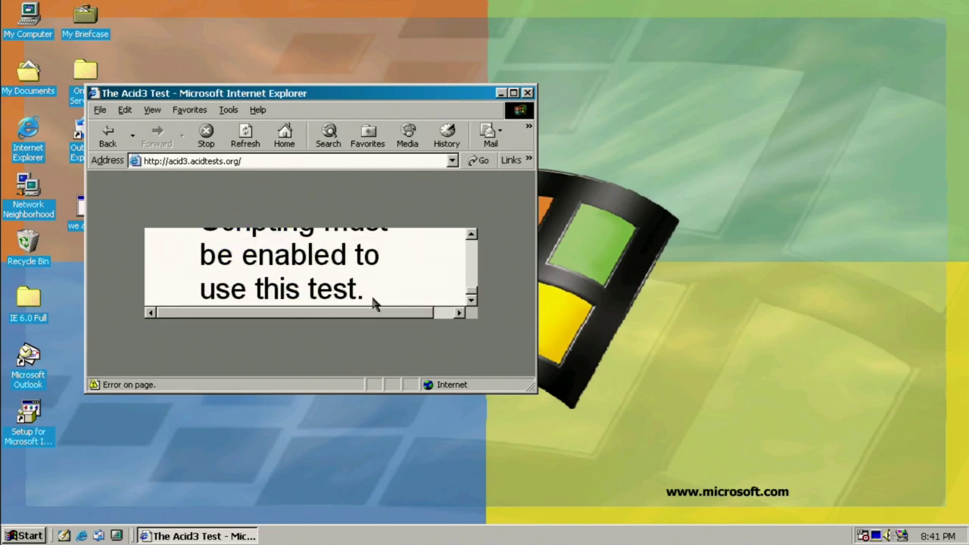
{"action": "left_click_drag", "start_coordinate": [372, 300], "coordinate": [237, 159]}
Change the address to acid2.acidtests.org and take the Acid2 Test.
{"action": "left_click", "coordinate": [198, 163]}
{"action": "left_click", "coordinate": [183, 161]}
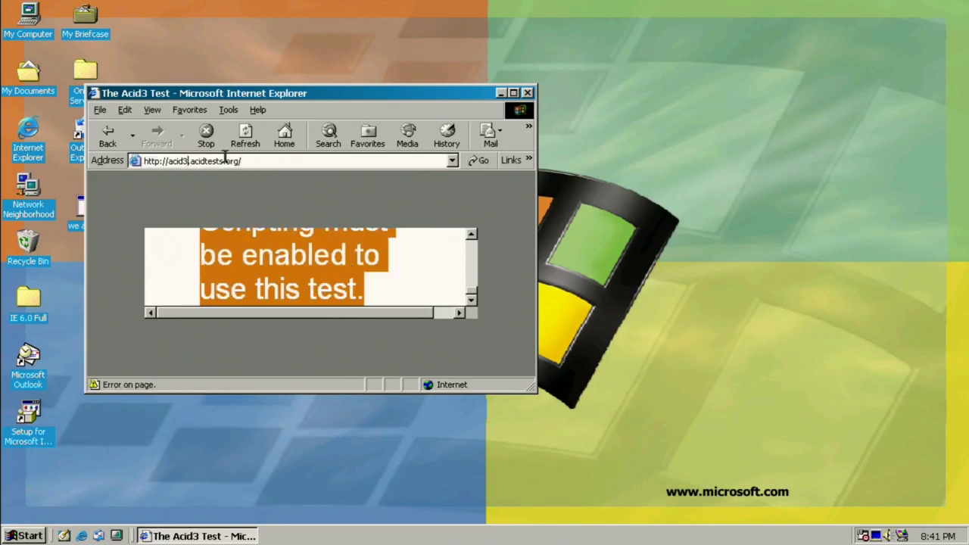
{"action": "key", "text": "BackSpace"}
{"action": "type", "text": "2"}
{"action": "key", "text": "Return"}
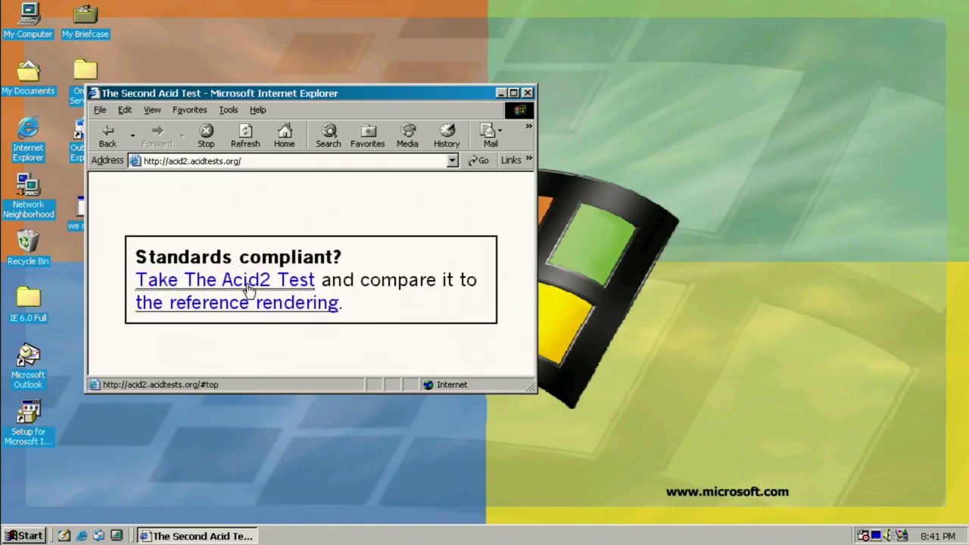
{"action": "left_click", "coordinate": [248, 288]}
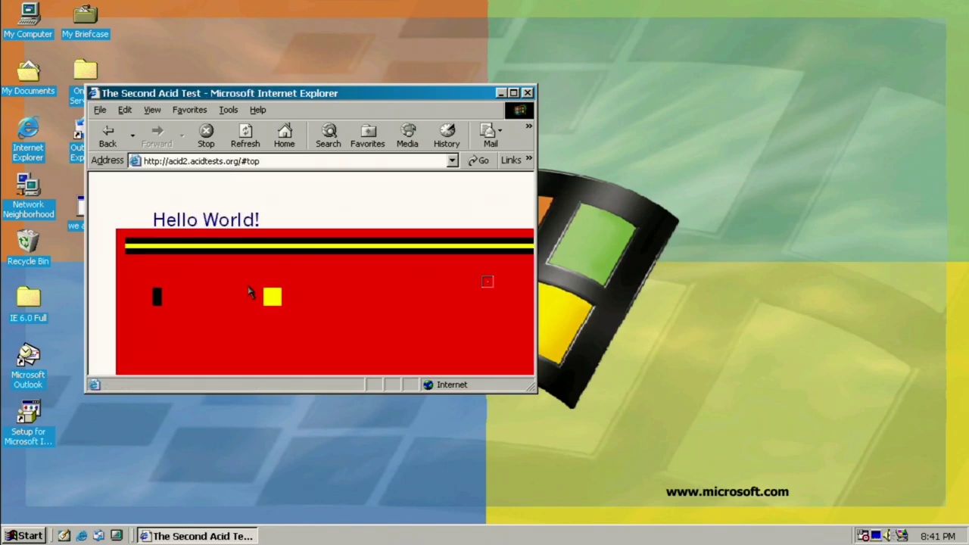
View the W3C CSS1 test page test5526c.htm in a maximized browser window and close the browser.
{"action": "double_click", "coordinate": [181, 94]}
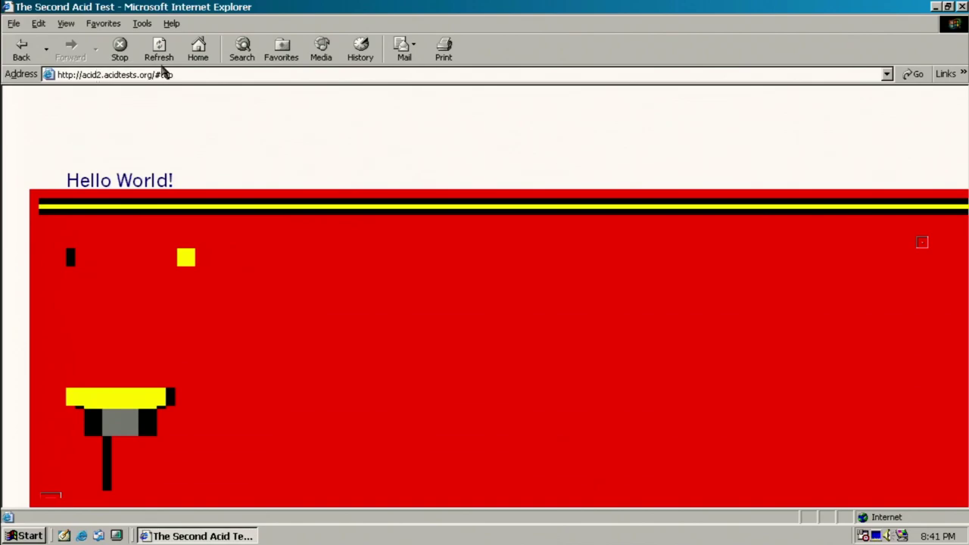
{"action": "key", "text": "BackSpace"}
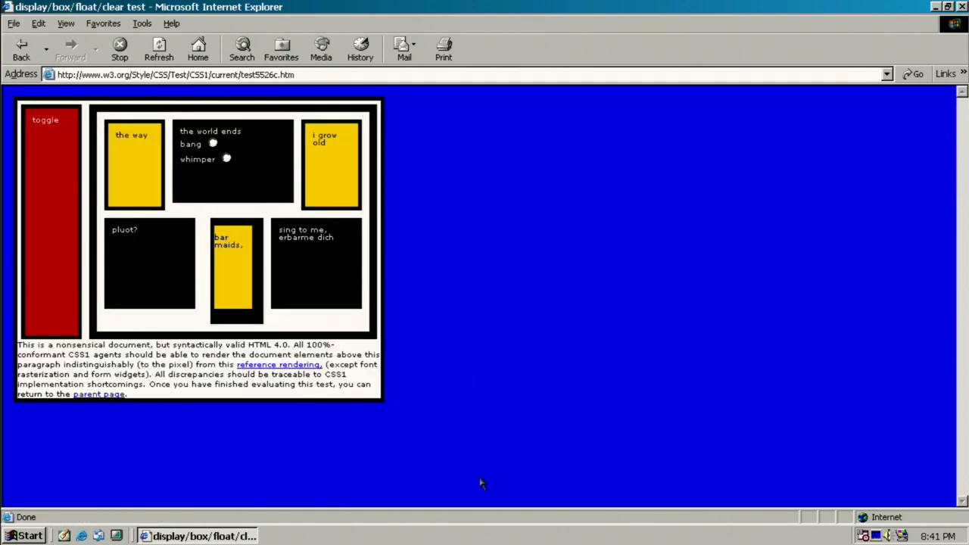
{"action": "left_click", "coordinate": [963, 7]}
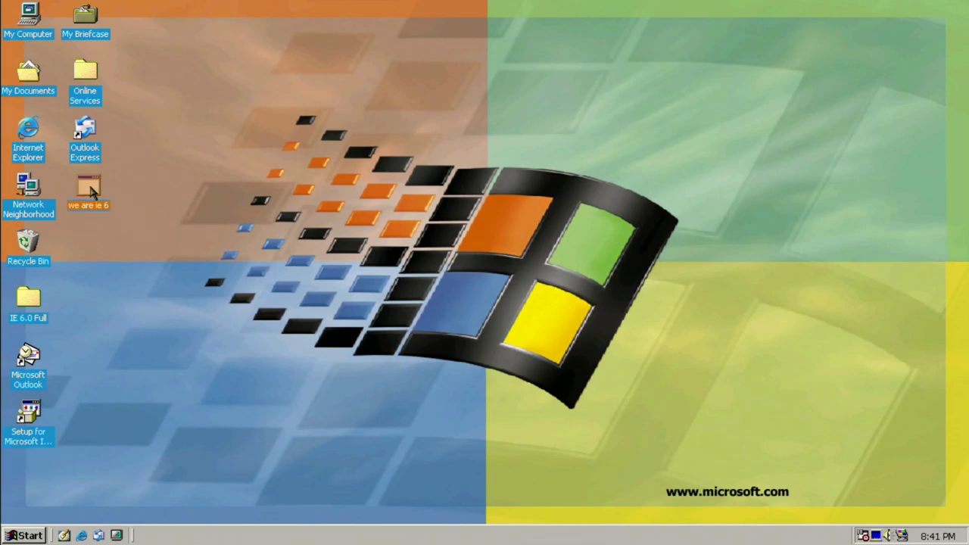
Run Firefox Setup 50.1.0 from the E:\Applications\Exes folder.
{"action": "double_click", "coordinate": [47, 27]}
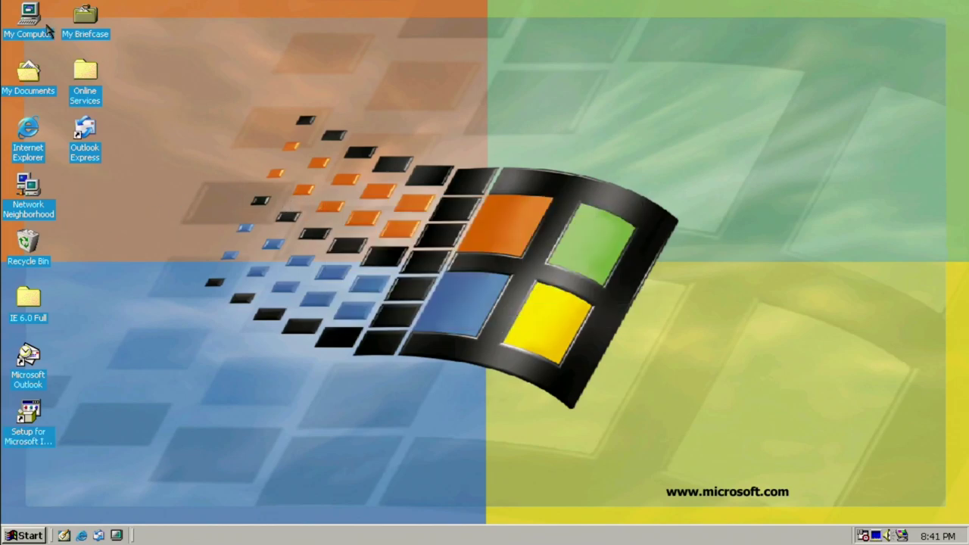
{"action": "double_click", "coordinate": [490, 179]}
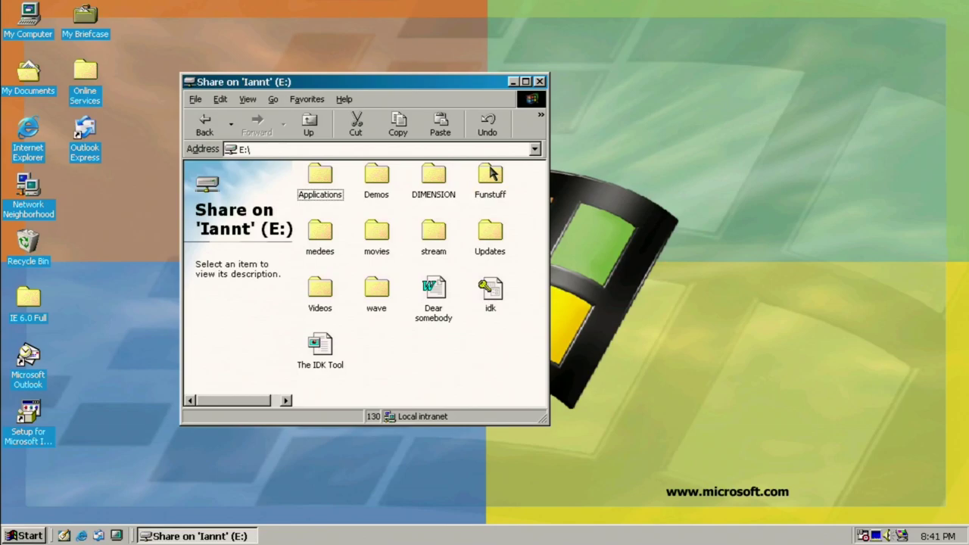
{"action": "double_click", "coordinate": [307, 179]}
{"action": "double_click", "coordinate": [383, 176]}
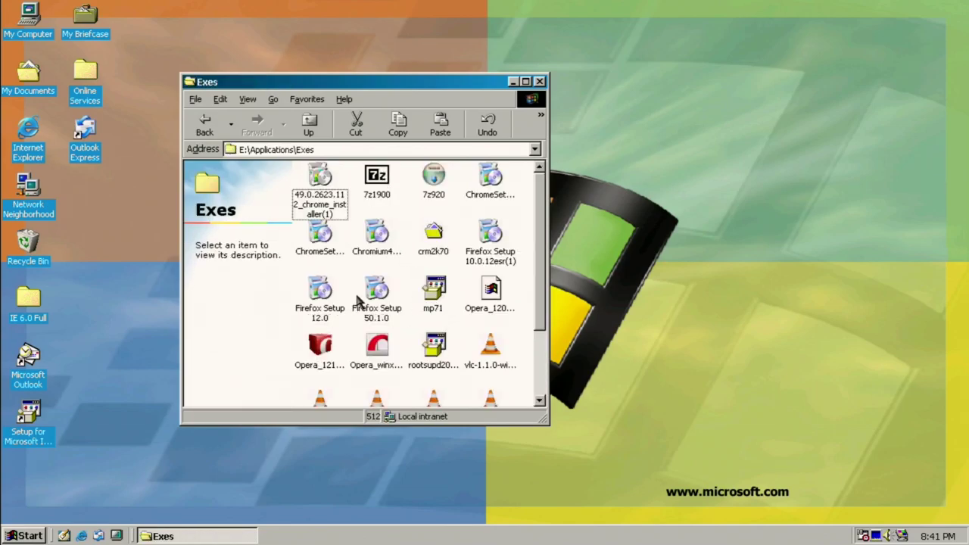
{"action": "double_click", "coordinate": [383, 296]}
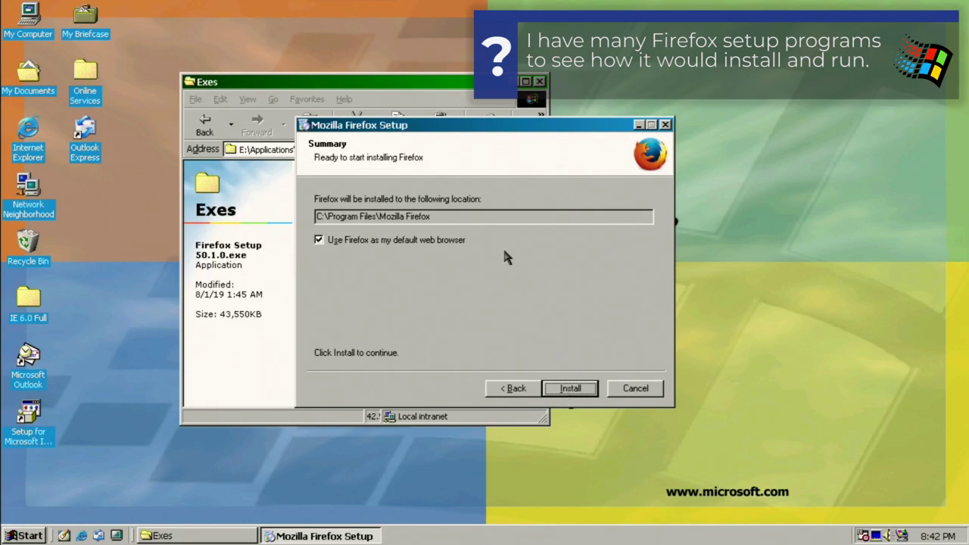
Start installing Firefox to C:\Program Files\Mozilla Firefox without making it the default browser, and move the setup window aside.
{"action": "left_click", "coordinate": [342, 239]}
{"action": "left_click", "coordinate": [573, 392]}
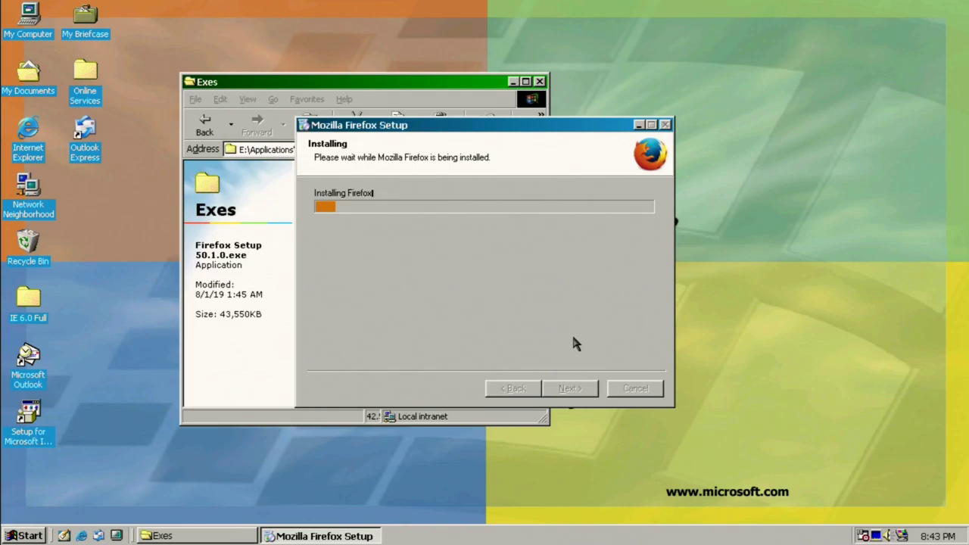
{"action": "left_click_drag", "start_coordinate": [386, 125], "coordinate": [582, 50]}
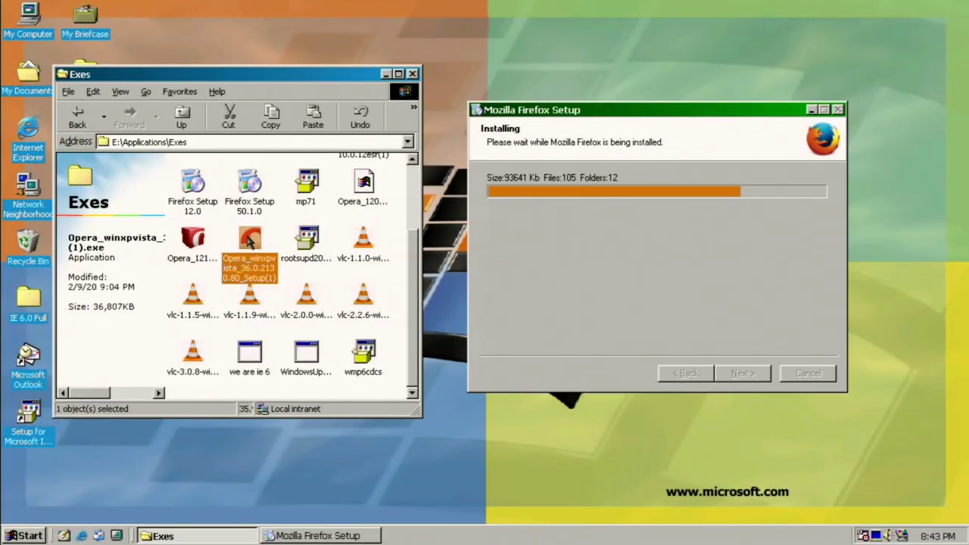
Try to run the Opera_winxpvista_36 installer and the Opera_1218_en_Setup installer from the Exes folder.
{"action": "double_click", "coordinate": [249, 241]}
{"action": "key", "text": "Return"}
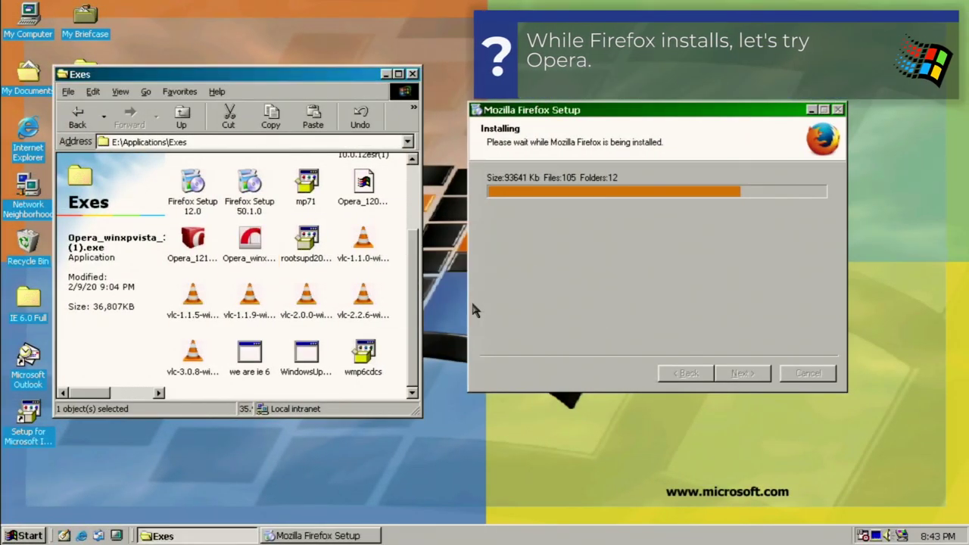
{"action": "double_click", "coordinate": [195, 241]}
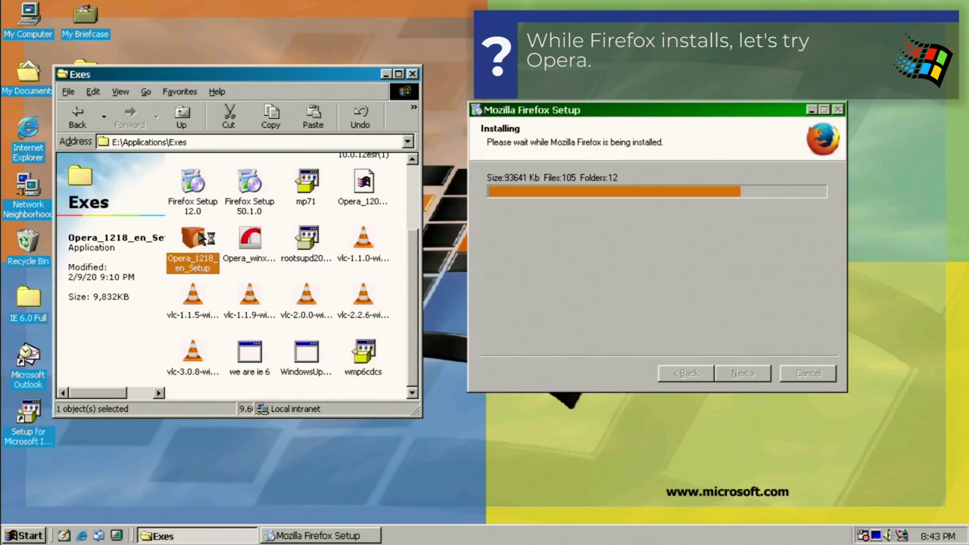
{"action": "left_click", "coordinate": [501, 302]}
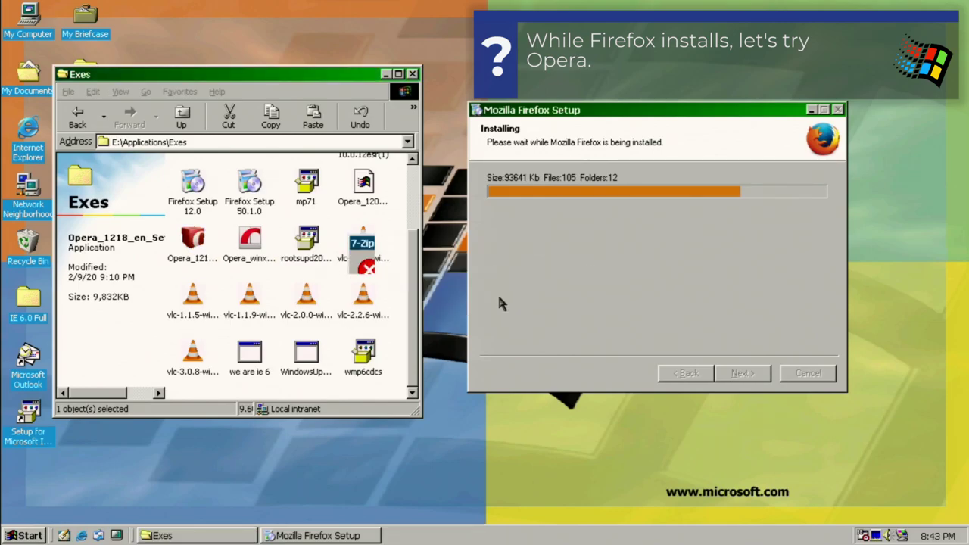
Set the Opera_1218_en_Setup installer to run in the specific KernelEx compatibility mode Windows XP SP2.
{"action": "right_click", "coordinate": [203, 241]}
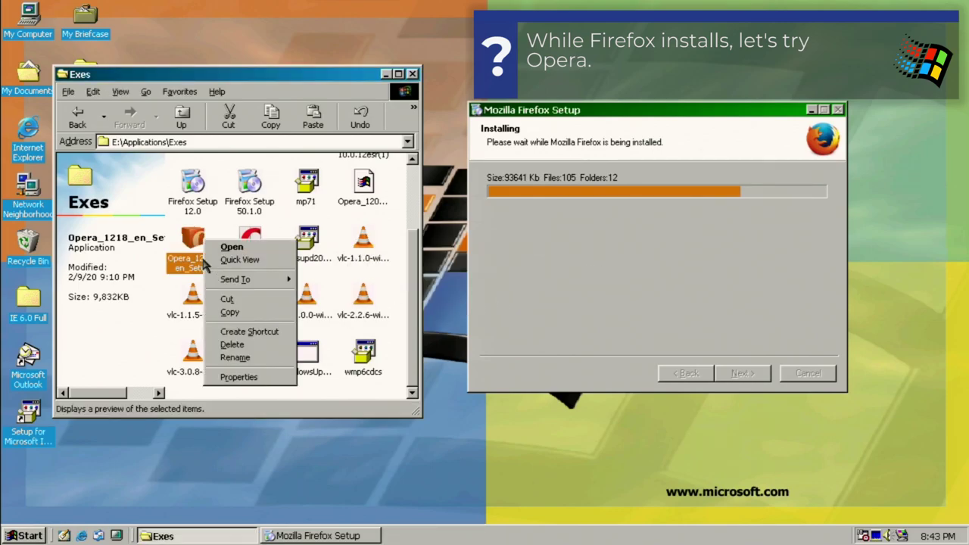
{"action": "left_click", "coordinate": [219, 379]}
{"action": "left_click", "coordinate": [356, 193]}
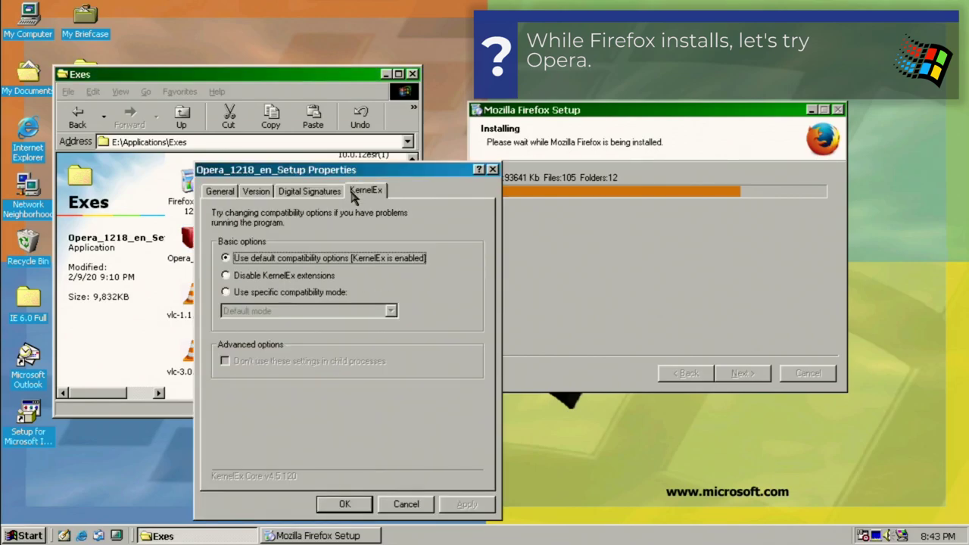
{"action": "left_click", "coordinate": [315, 296]}
{"action": "left_click", "coordinate": [314, 311]}
{"action": "scroll", "coordinate": [302, 344], "scroll_direction": "down", "scroll_amount": 3}
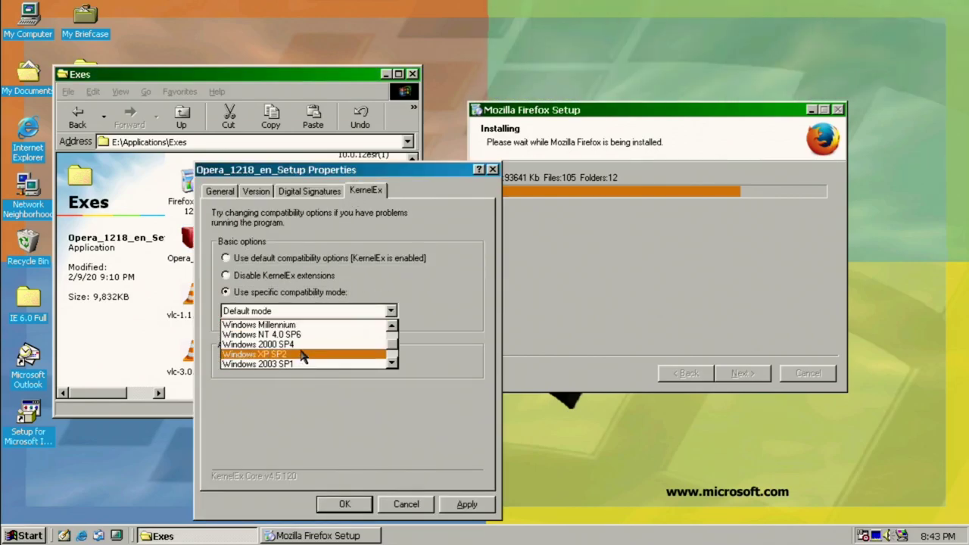
{"action": "left_click", "coordinate": [300, 344]}
{"action": "left_click", "coordinate": [344, 504]}
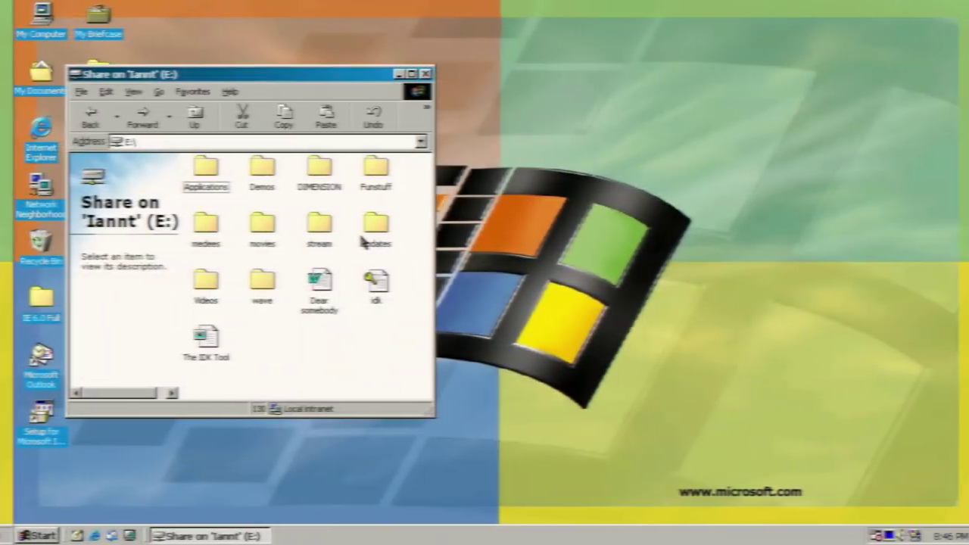
Try to run the InstMsi installer from the E:\Updates folder and dismiss its messages.
{"action": "double_click", "coordinate": [363, 243]}
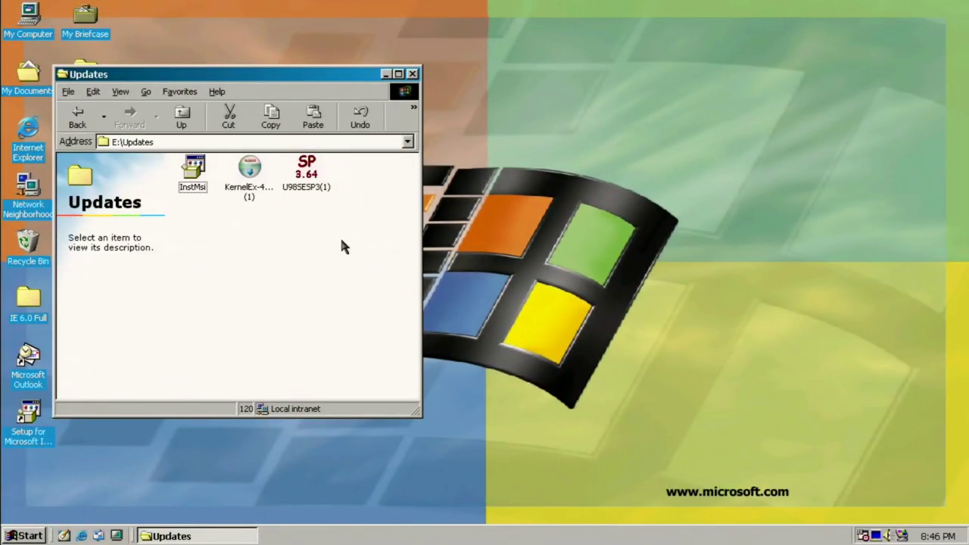
{"action": "left_click", "coordinate": [195, 171]}
{"action": "double_click", "coordinate": [195, 172]}
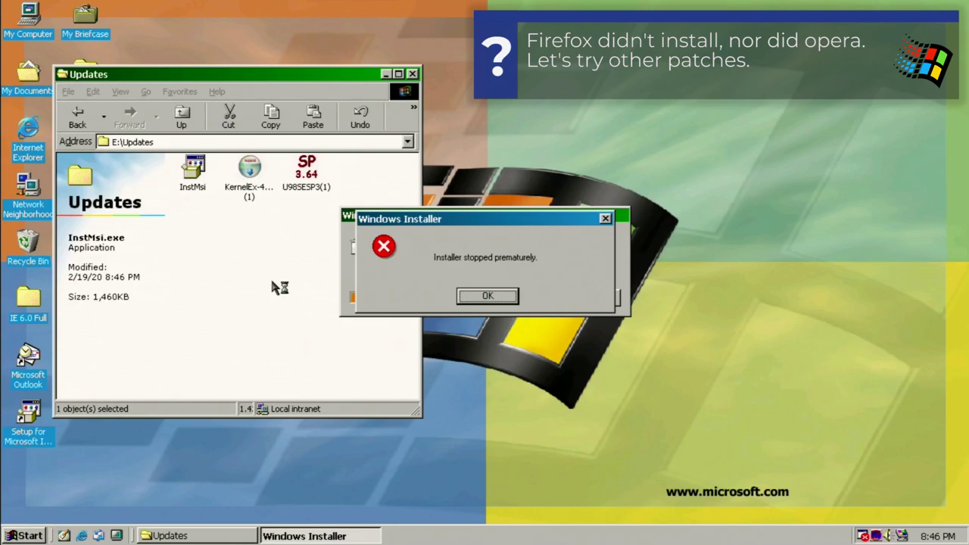
{"action": "left_click_drag", "start_coordinate": [459, 221], "coordinate": [435, 335]}
{"action": "left_click", "coordinate": [502, 328]}
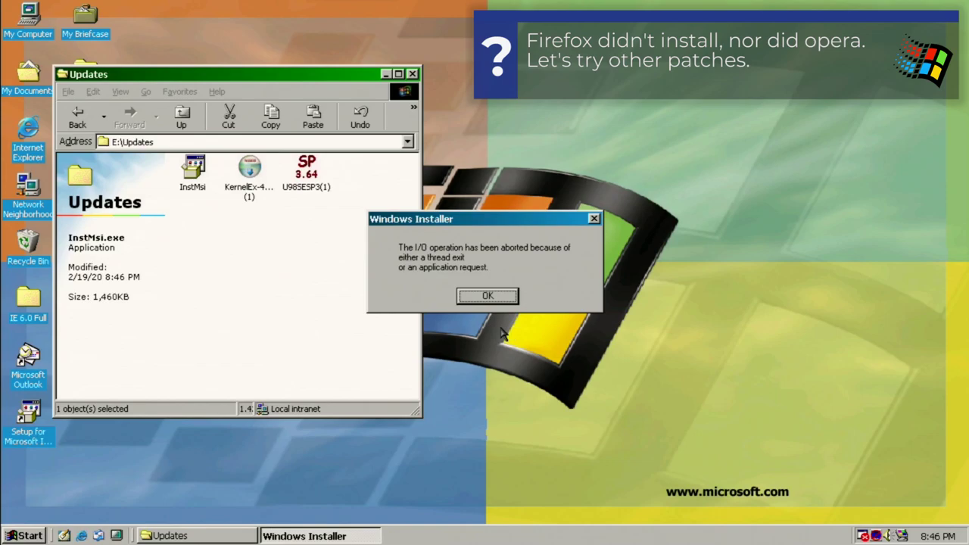
{"action": "left_click", "coordinate": [490, 296]}
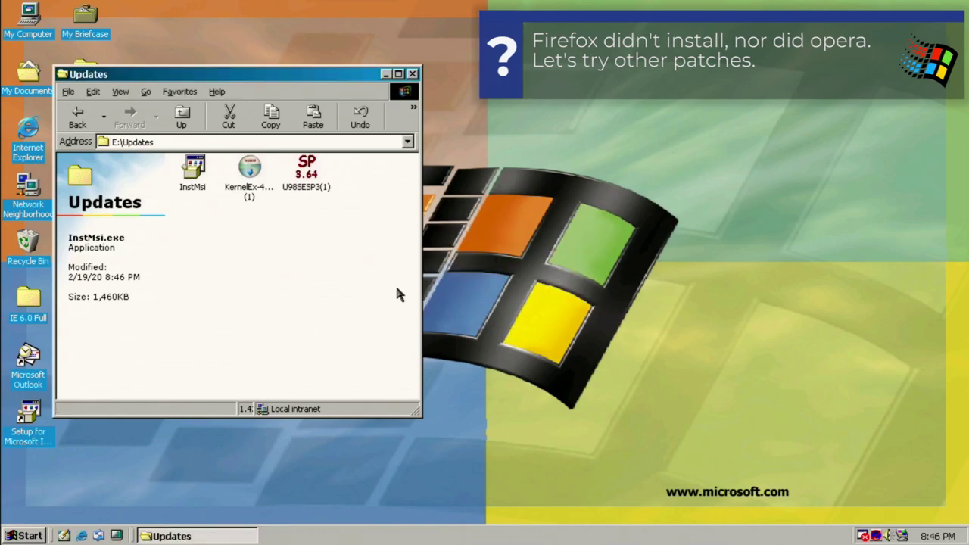
Open the E:\Applications\Exes folder and look through the available installers.
{"action": "left_click", "coordinate": [76, 120]}
{"action": "double_click", "coordinate": [193, 171]}
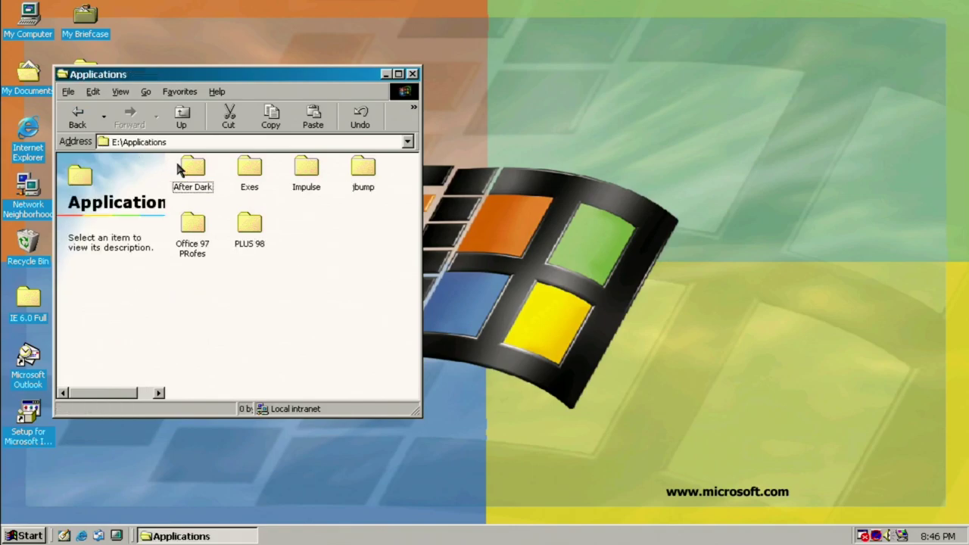
{"action": "double_click", "coordinate": [249, 176]}
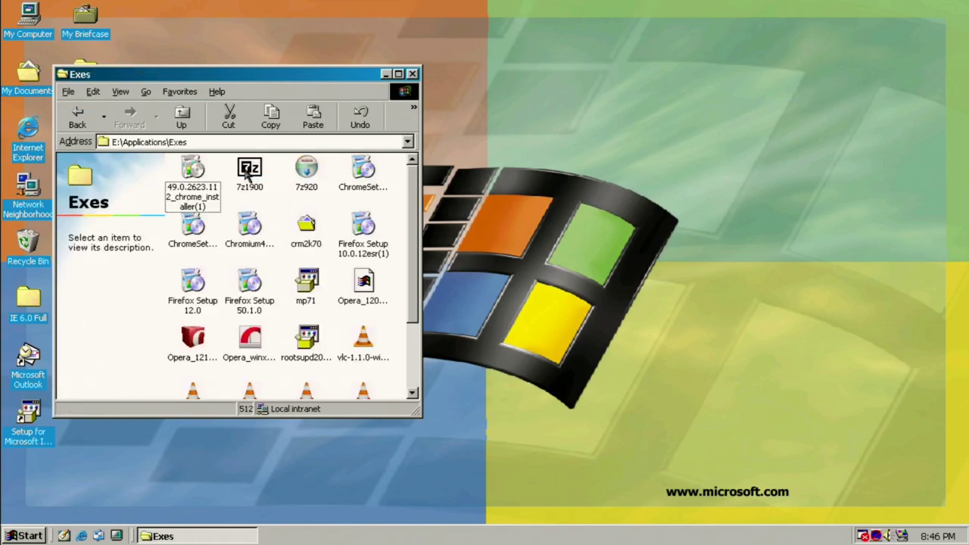
{"action": "scroll", "coordinate": [264, 322], "scroll_direction": "down", "scroll_amount": 3}
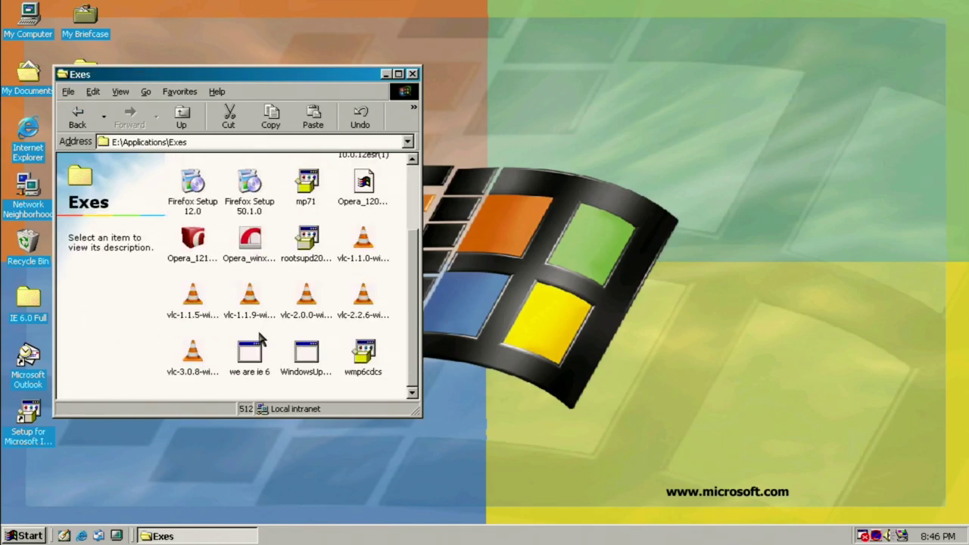
{"action": "scroll", "coordinate": [260, 338], "scroll_direction": "up", "scroll_amount": 3}
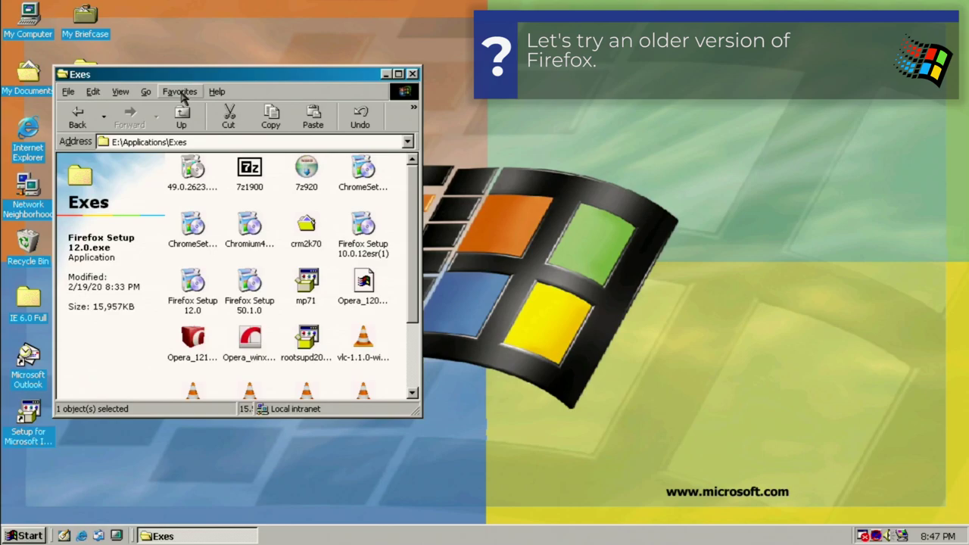
Put the Exes window away and launch Mozilla Firefox, importing Internet Explorer data without making Firefox the default browser.
{"action": "left_click_drag", "start_coordinate": [182, 74], "coordinate": [302, 77]}
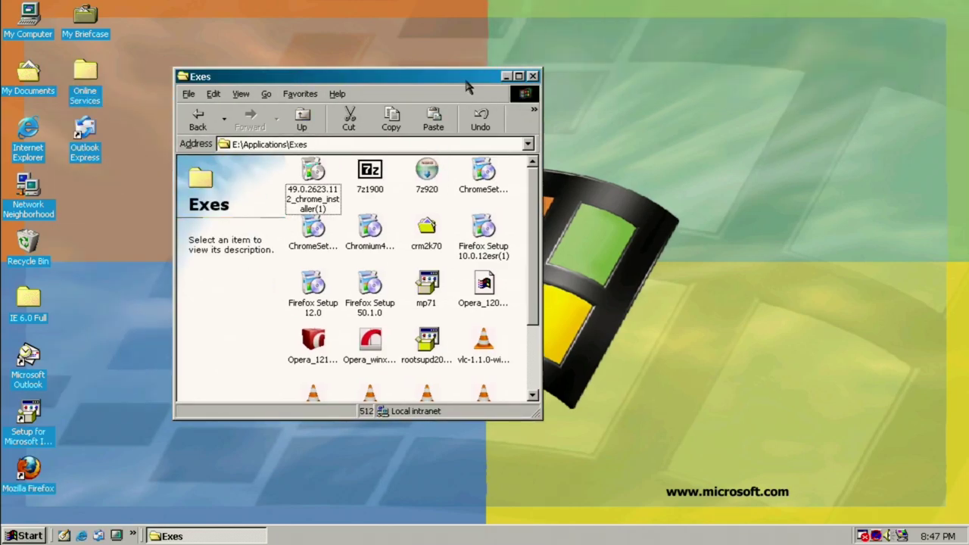
{"action": "left_click", "coordinate": [507, 76]}
{"action": "left_click", "coordinate": [24, 481]}
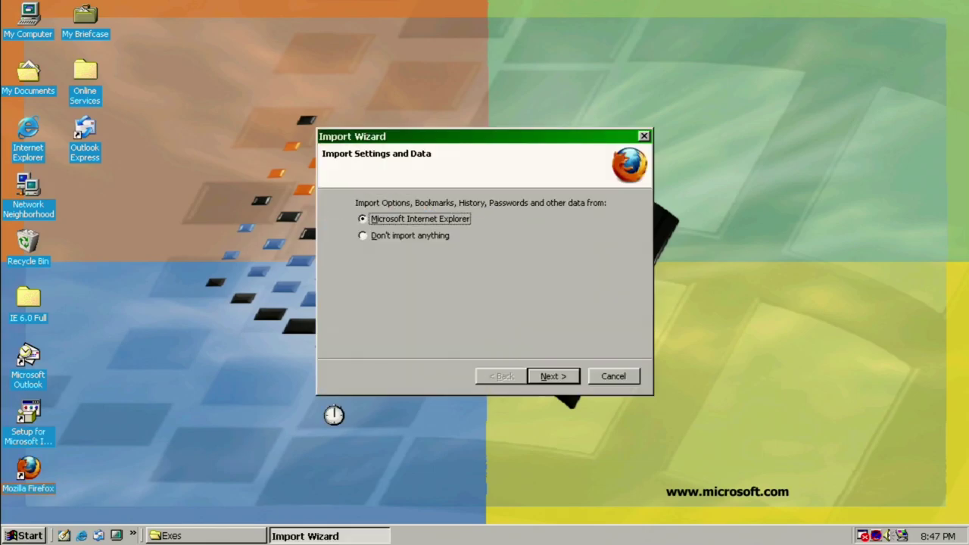
{"action": "left_click", "coordinate": [557, 376]}
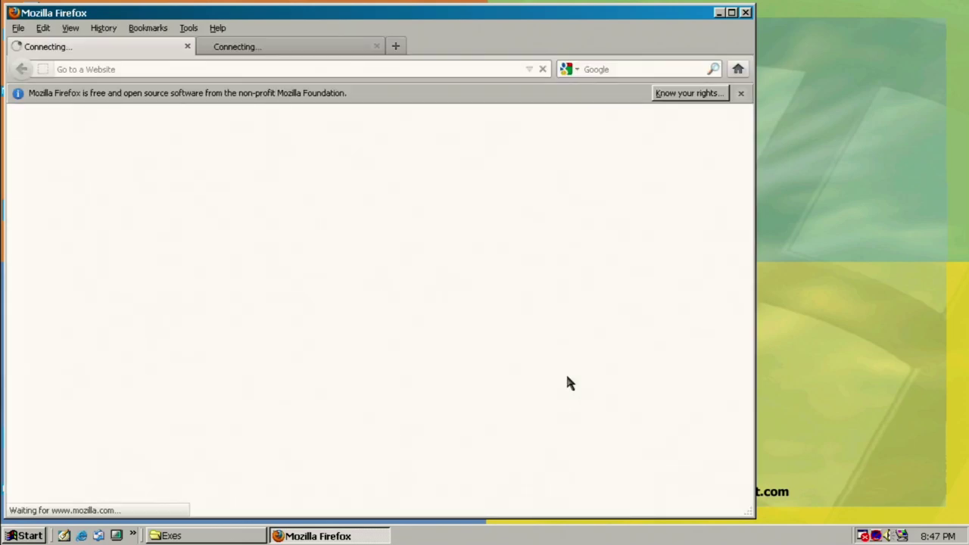
{"action": "left_click", "coordinate": [408, 291]}
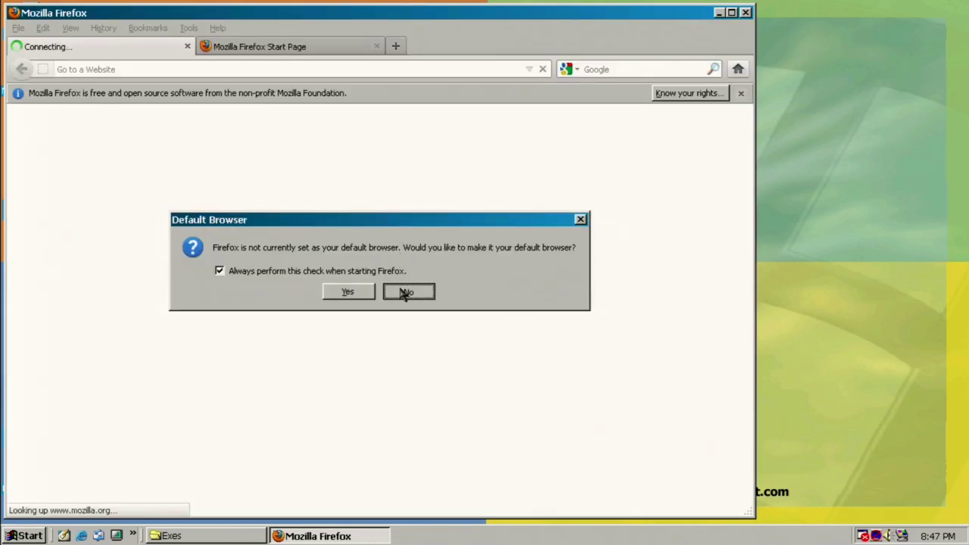
{"action": "left_click_drag", "start_coordinate": [314, 18], "coordinate": [402, 17]}
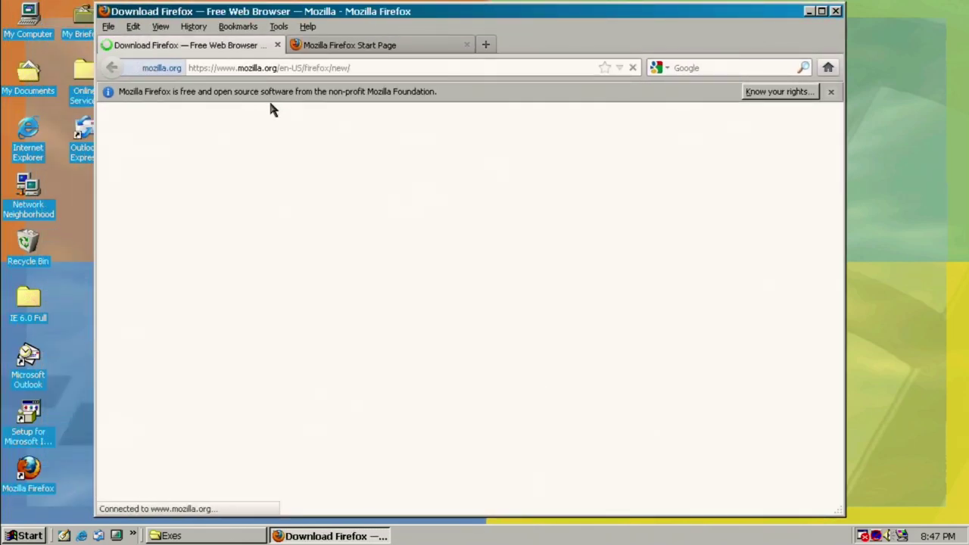
{"action": "left_click", "coordinate": [322, 47]}
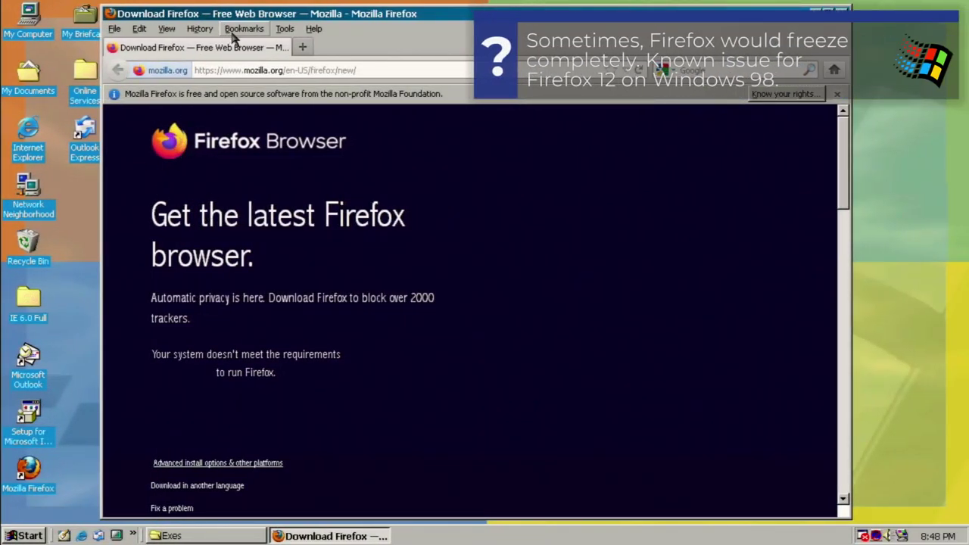
{"action": "left_click_drag", "start_coordinate": [283, 70], "coordinate": [405, 72]}
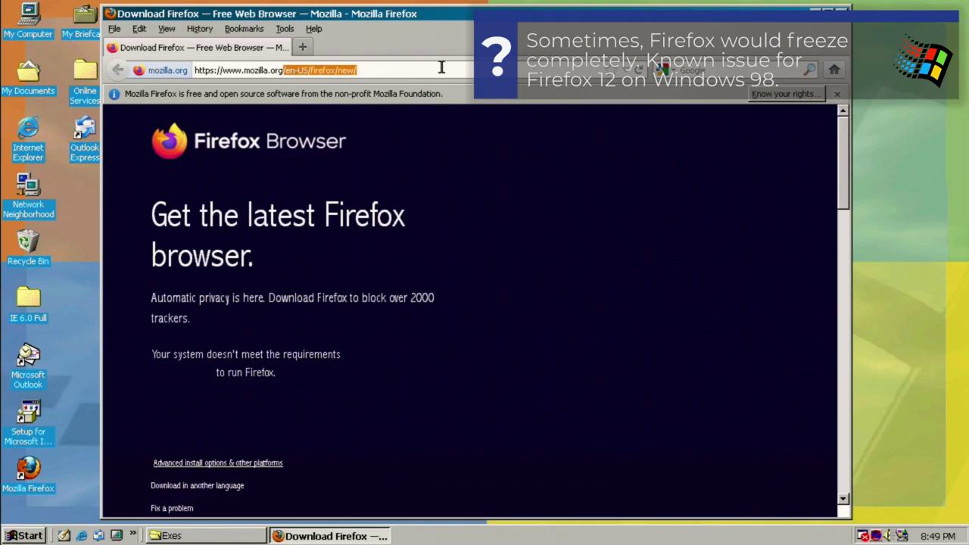
{"action": "key", "text": "BackSpace"}
{"action": "key", "text": "Return"}
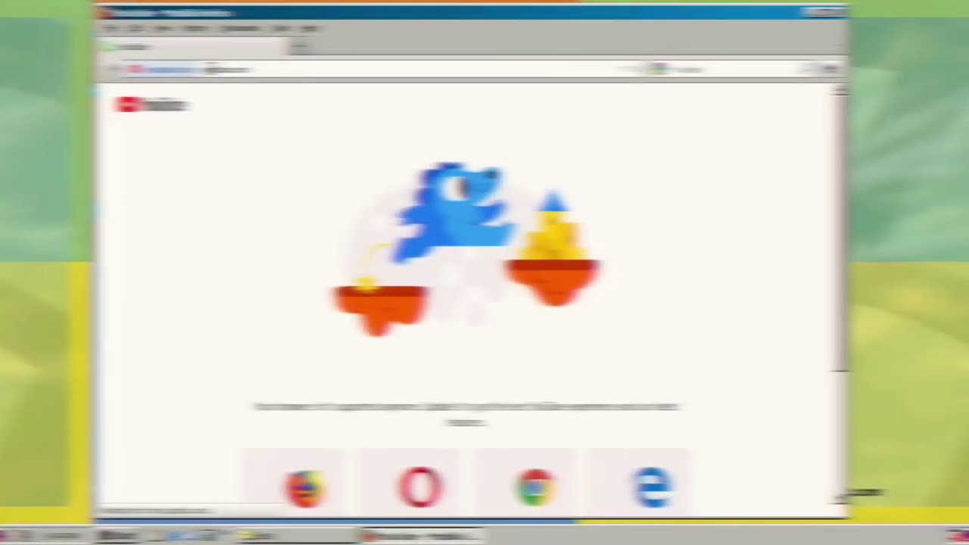
Postpone YouTube's browser update reminder and maximize the Firefox window.
{"action": "scroll", "coordinate": [205, 244], "scroll_direction": "down", "scroll_amount": 4}
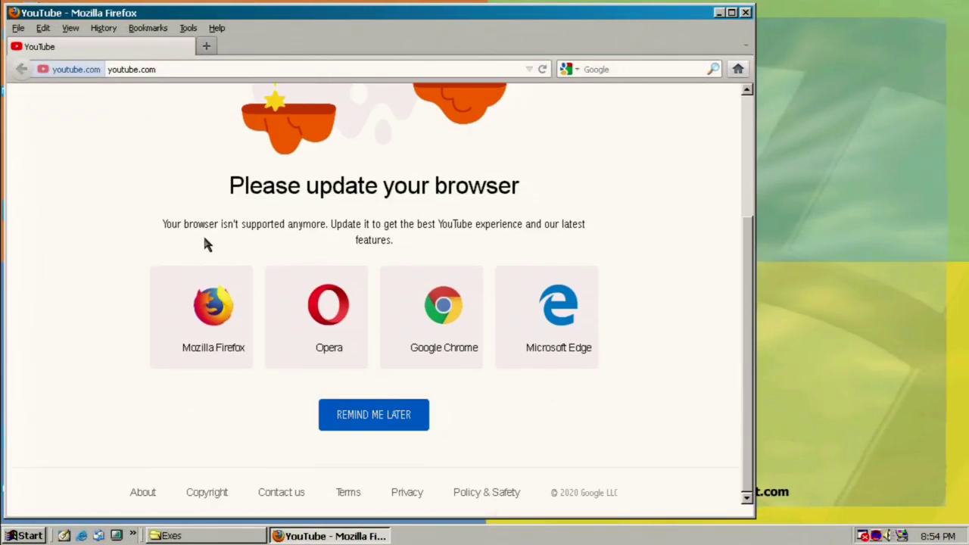
{"action": "left_click", "coordinate": [353, 411]}
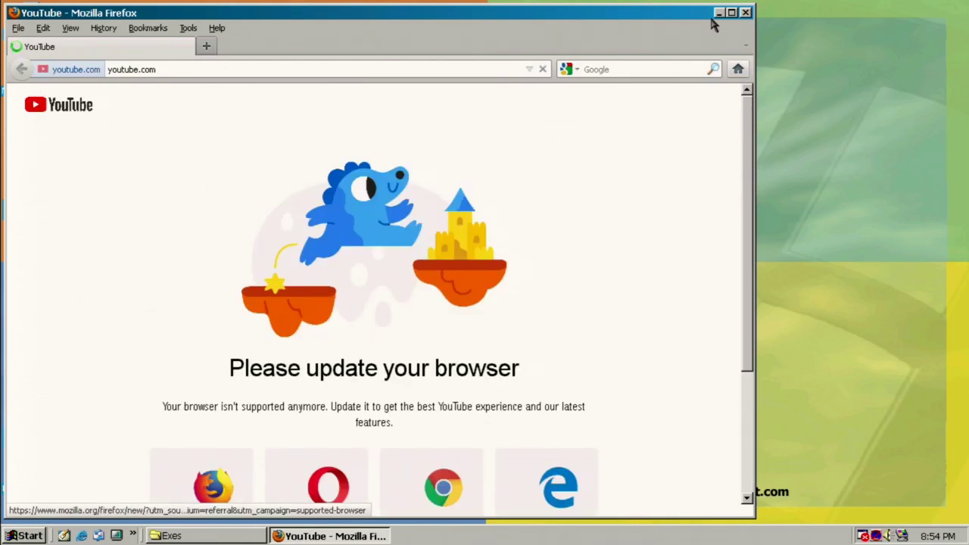
{"action": "left_click", "coordinate": [731, 12]}
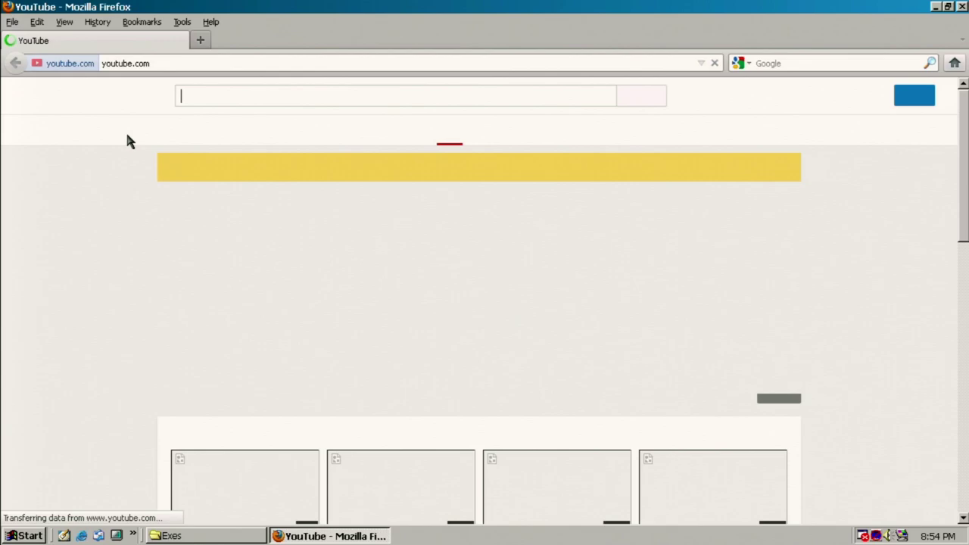
Examine how the YouTube home page and its recommended videos display in Firefox.
{"action": "scroll", "coordinate": [152, 243], "scroll_direction": "down", "scroll_amount": 5}
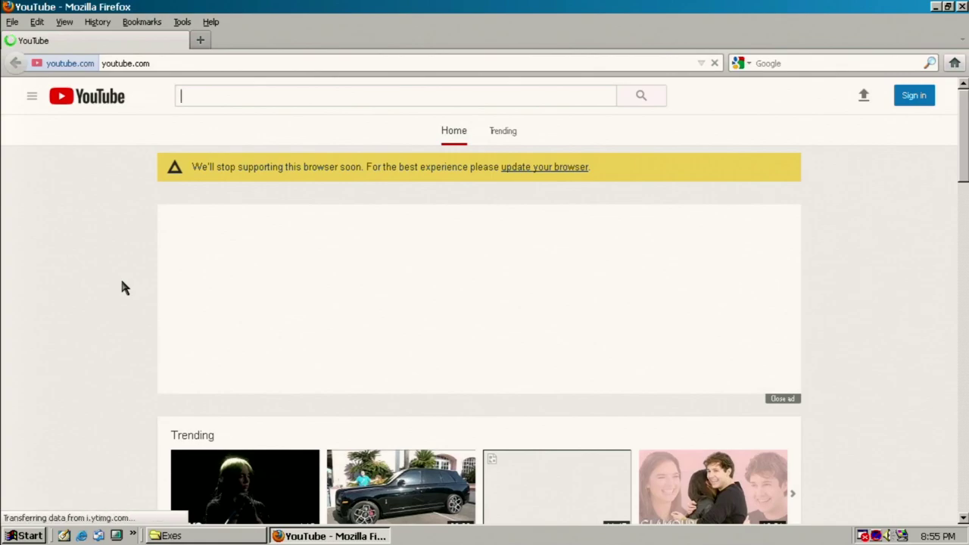
{"action": "scroll", "coordinate": [120, 276], "scroll_direction": "down", "scroll_amount": 2}
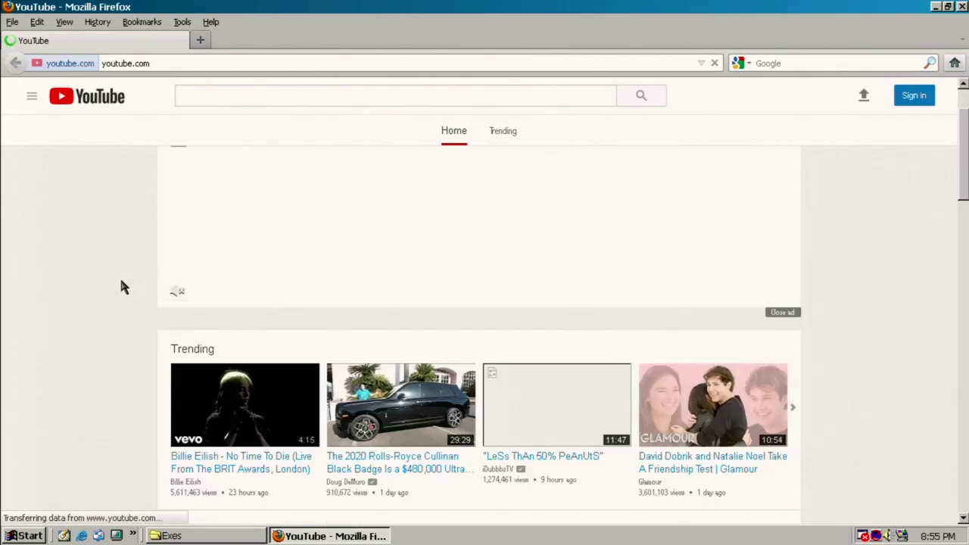
{"action": "scroll", "coordinate": [125, 288], "scroll_direction": "down", "scroll_amount": 4}
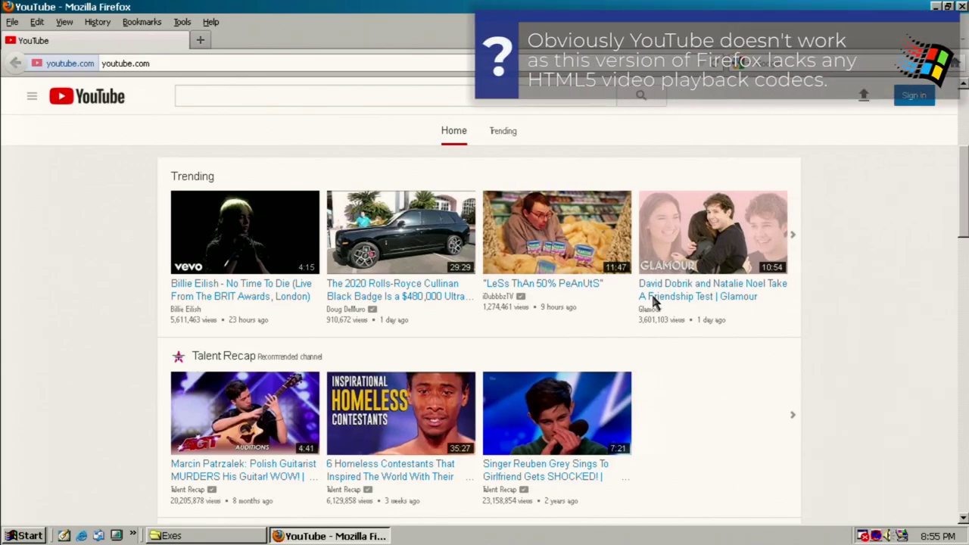
{"action": "scroll", "coordinate": [871, 280], "scroll_direction": "down", "scroll_amount": 2}
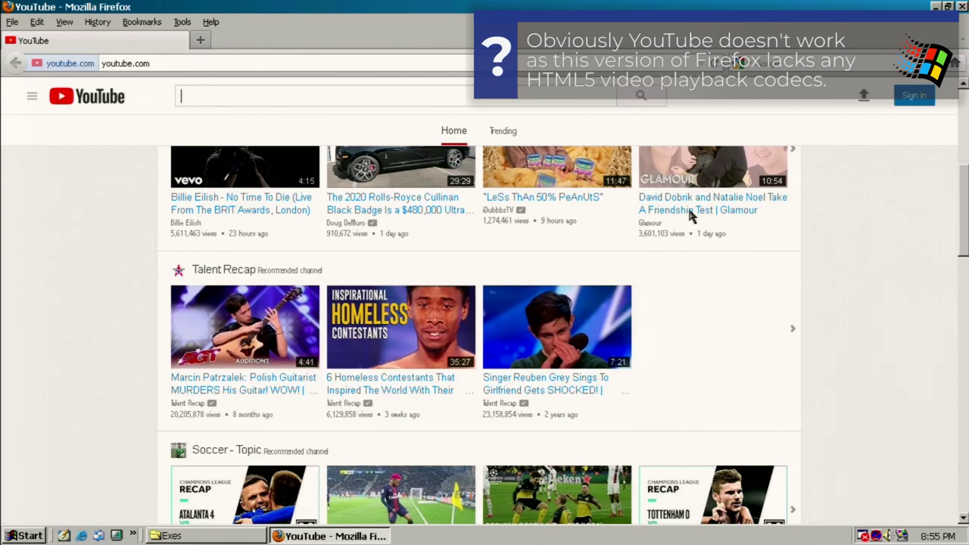
{"action": "scroll", "coordinate": [689, 216], "scroll_direction": "up", "scroll_amount": 8}
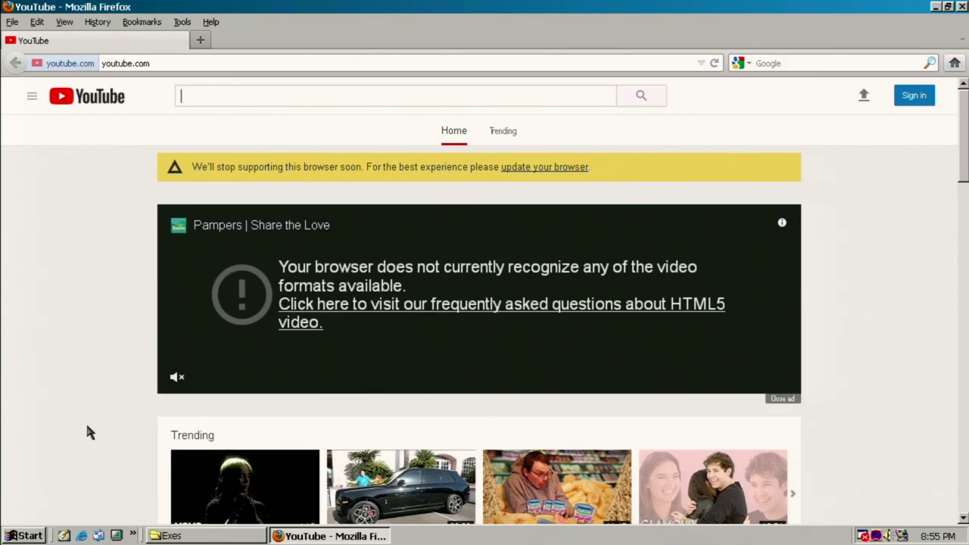
{"action": "scroll", "coordinate": [86, 429], "scroll_direction": "down", "scroll_amount": 5}
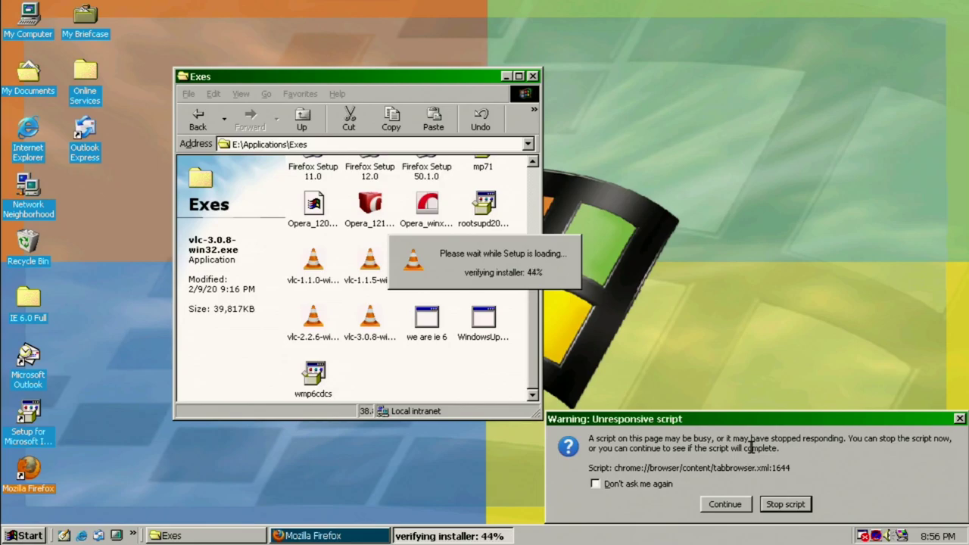
Stop the unresponsive Firefox script and minimize the browser window.
{"action": "left_click", "coordinate": [751, 446]}
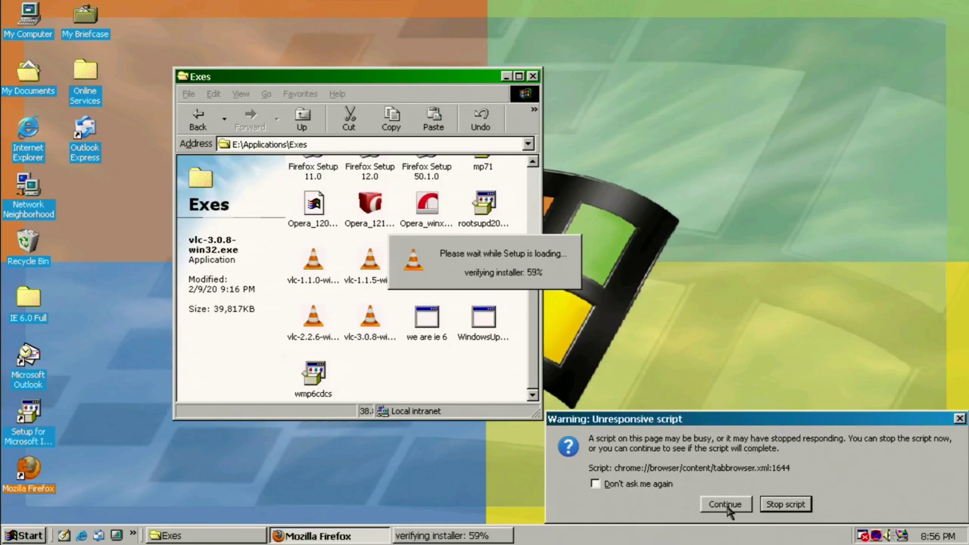
{"action": "left_click", "coordinate": [788, 506]}
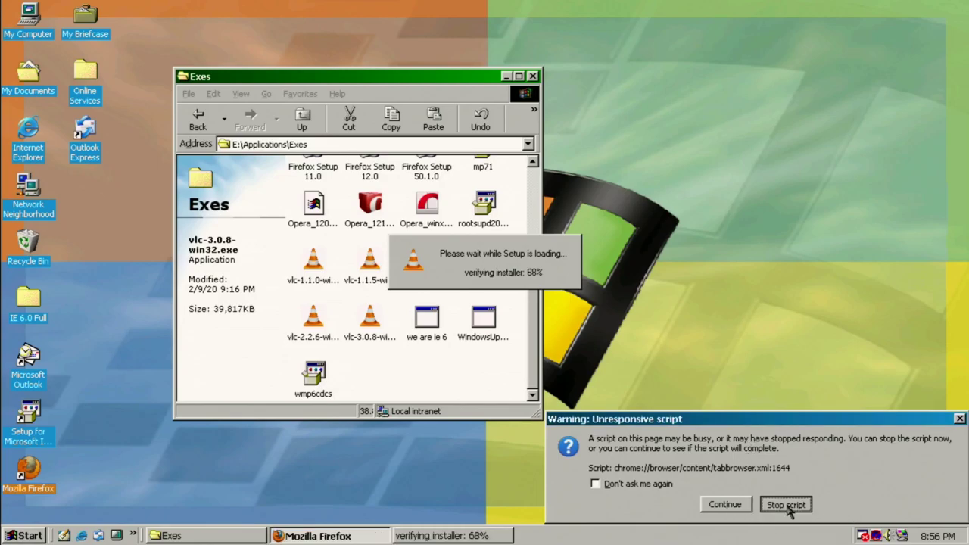
{"action": "left_click", "coordinate": [309, 536]}
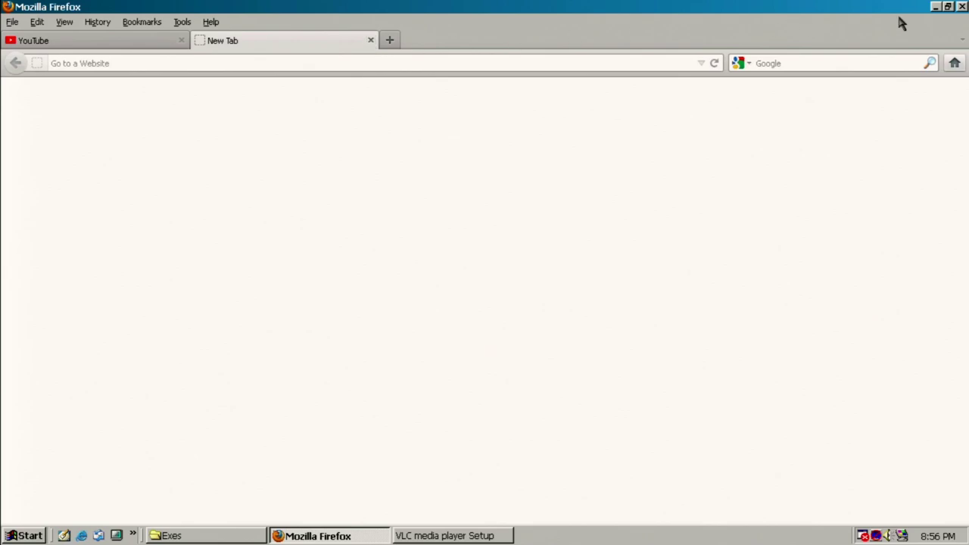
{"action": "left_click", "coordinate": [936, 6]}
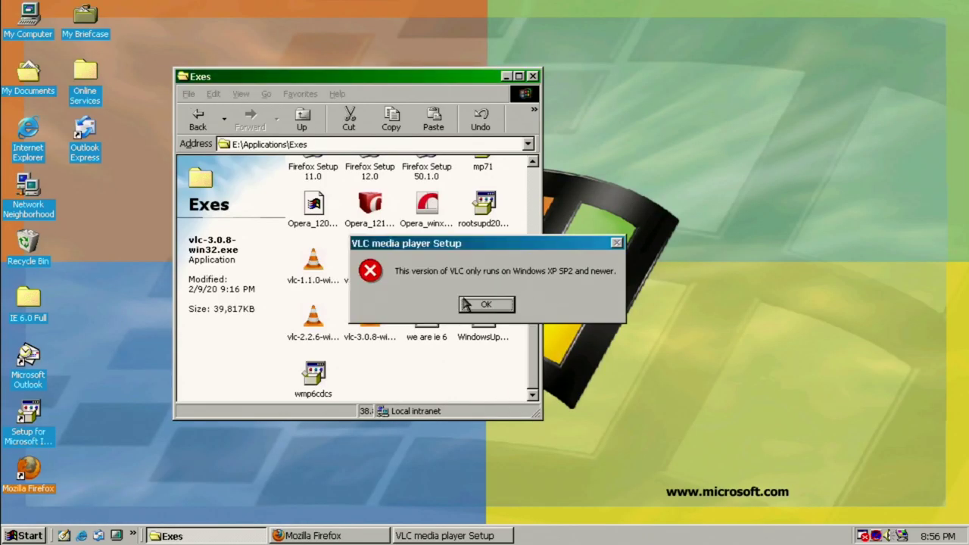
Dismiss the VLC setup error, set the vlc-3.0.8-win32 installer's KernelEx compatibility mode to Windows XP SP2, and run it.
{"action": "left_click", "coordinate": [476, 305]}
{"action": "left_click_drag", "start_coordinate": [368, 323], "coordinate": [356, 327]}
{"action": "right_click", "coordinate": [356, 326]}
{"action": "left_click", "coordinate": [393, 459]}
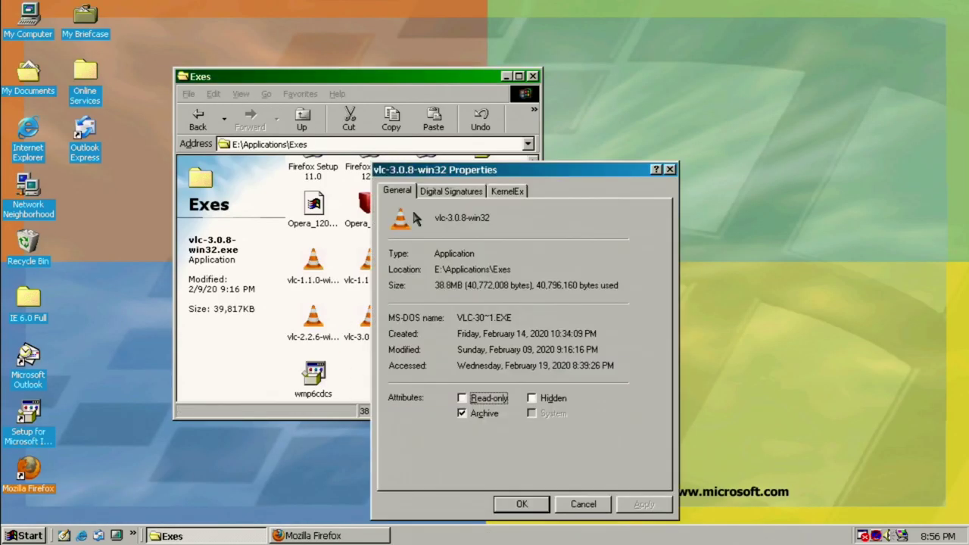
{"action": "left_click", "coordinate": [496, 193]}
{"action": "left_click", "coordinate": [458, 293]}
{"action": "left_click", "coordinate": [454, 311]}
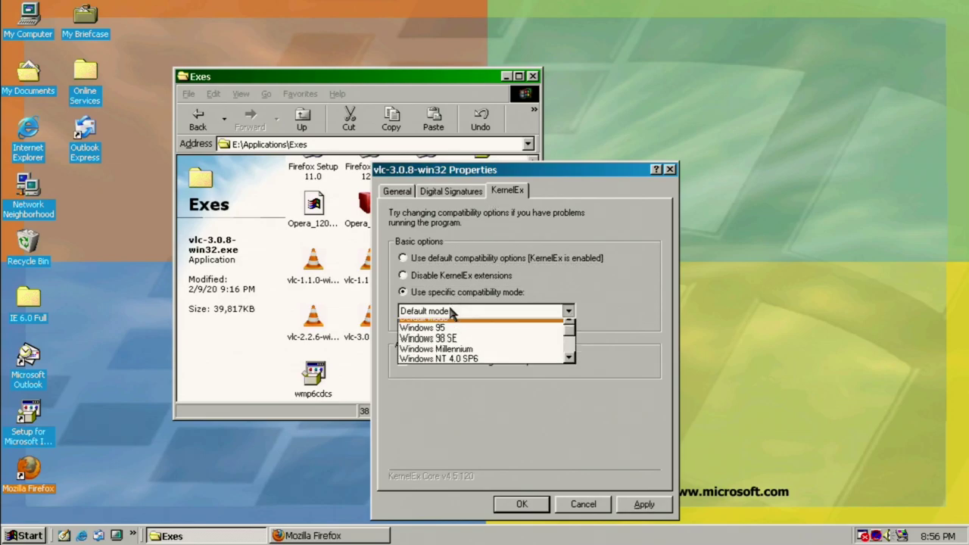
{"action": "scroll", "coordinate": [473, 356], "scroll_direction": "down", "scroll_amount": 1}
{"action": "left_click", "coordinate": [473, 356]}
{"action": "left_click", "coordinate": [521, 504]}
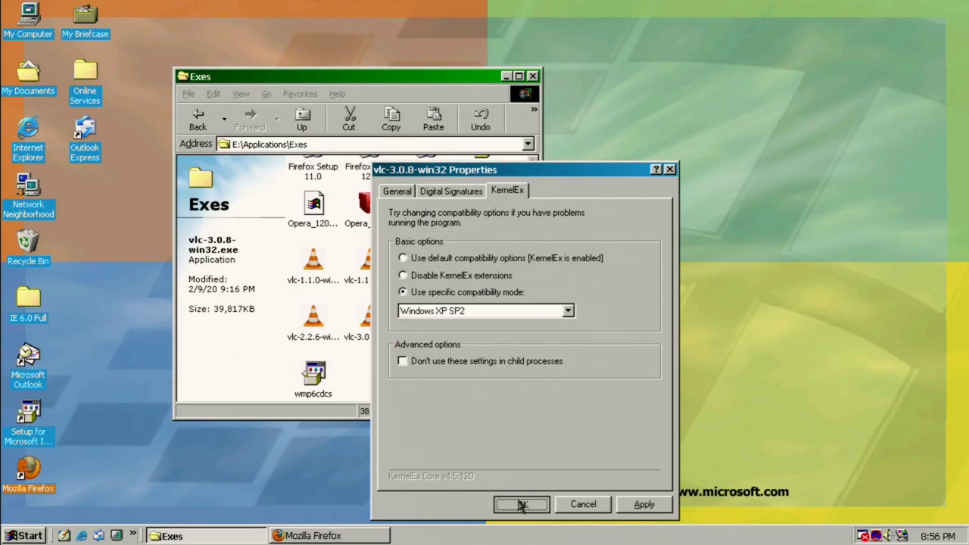
{"action": "left_click", "coordinate": [368, 337]}
{"action": "double_click", "coordinate": [366, 337]}
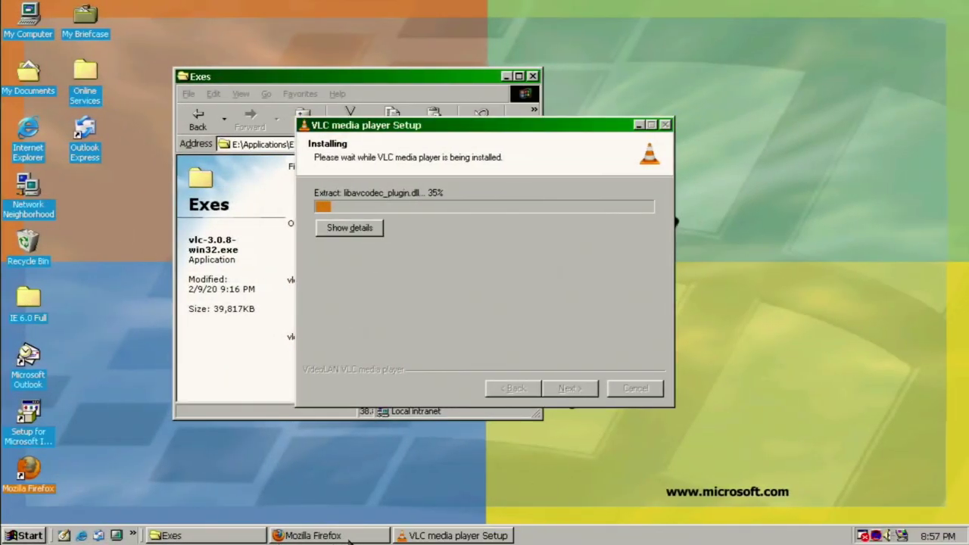
Close Firefox with all its open tabs and dismiss the Close Firefox warning.
{"action": "left_click", "coordinate": [342, 536]}
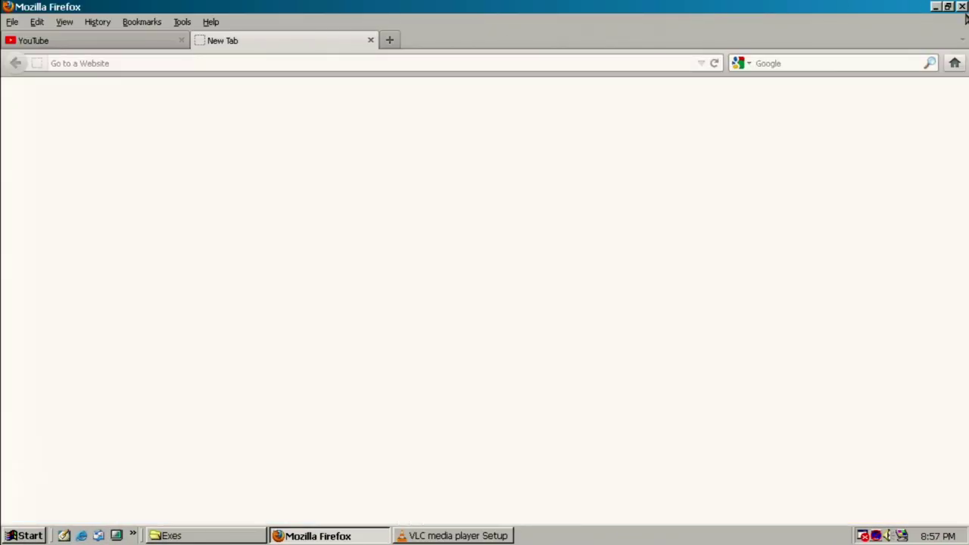
{"action": "left_click", "coordinate": [963, 7]}
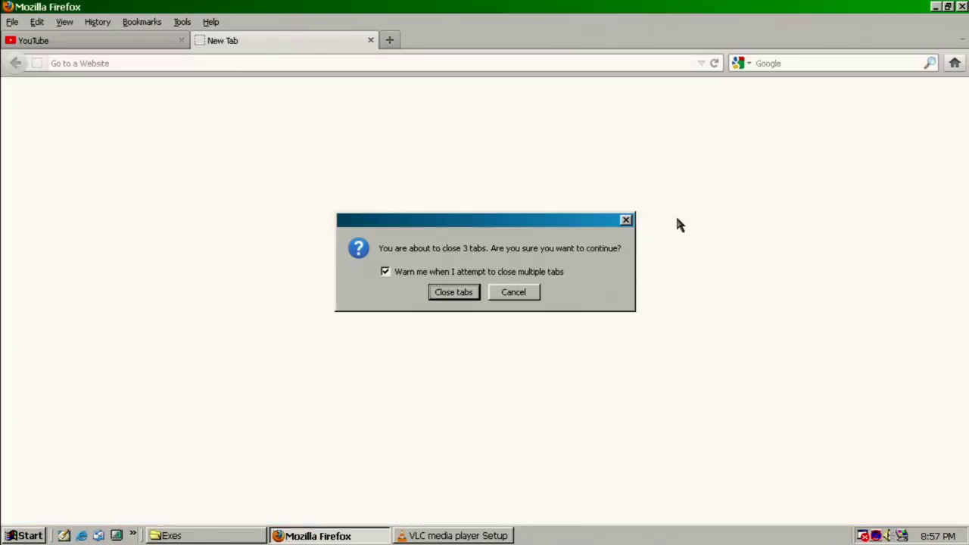
{"action": "left_click", "coordinate": [444, 273]}
{"action": "left_click", "coordinate": [451, 292]}
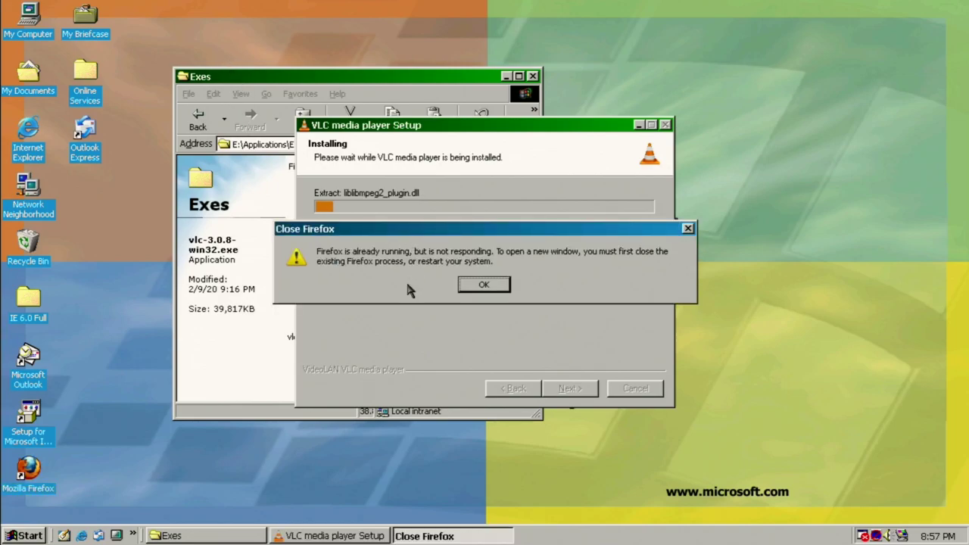
{"action": "left_click", "coordinate": [465, 286]}
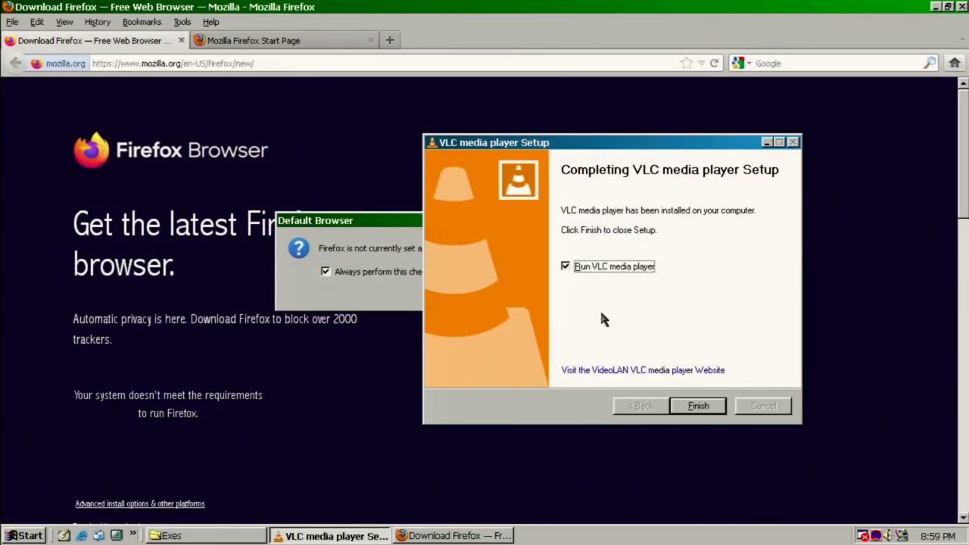
Finish the VLC setup with Run VLC media player enabled and move the startup error dialog aside.
{"action": "left_click", "coordinate": [684, 406]}
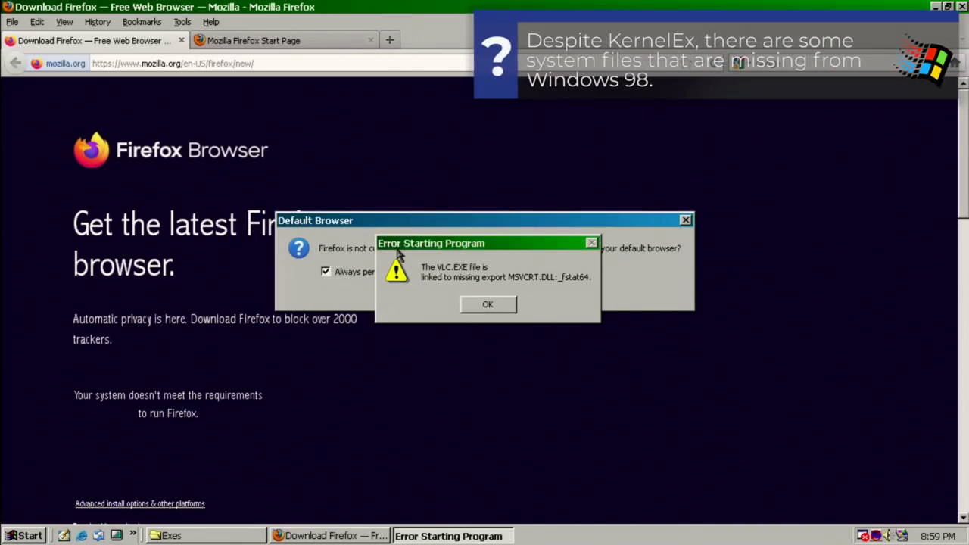
{"action": "left_click_drag", "start_coordinate": [414, 246], "coordinate": [208, 274]}
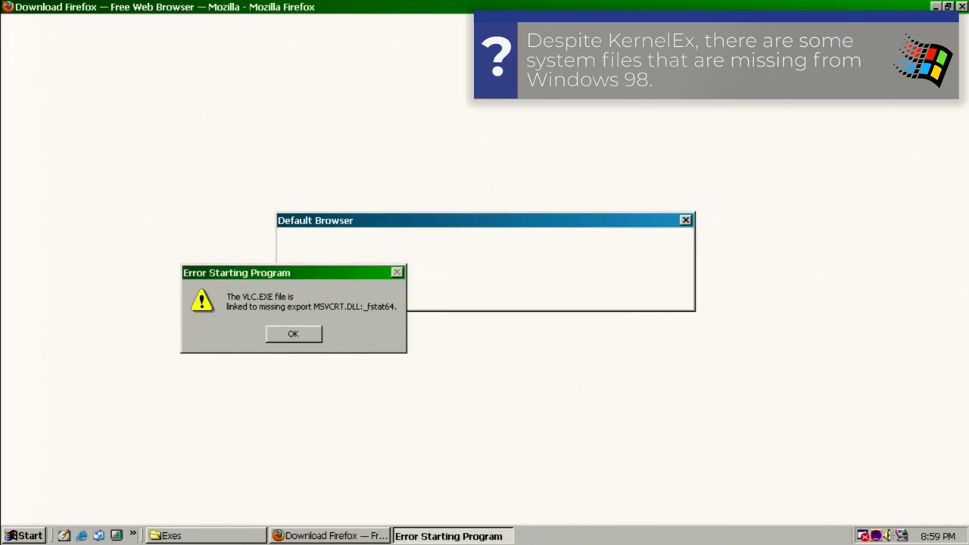
End the unresponsive Firefox task and dismiss the VLC.EXE startup error.
{"action": "key", "text": "ctrl+alt+Delete"}
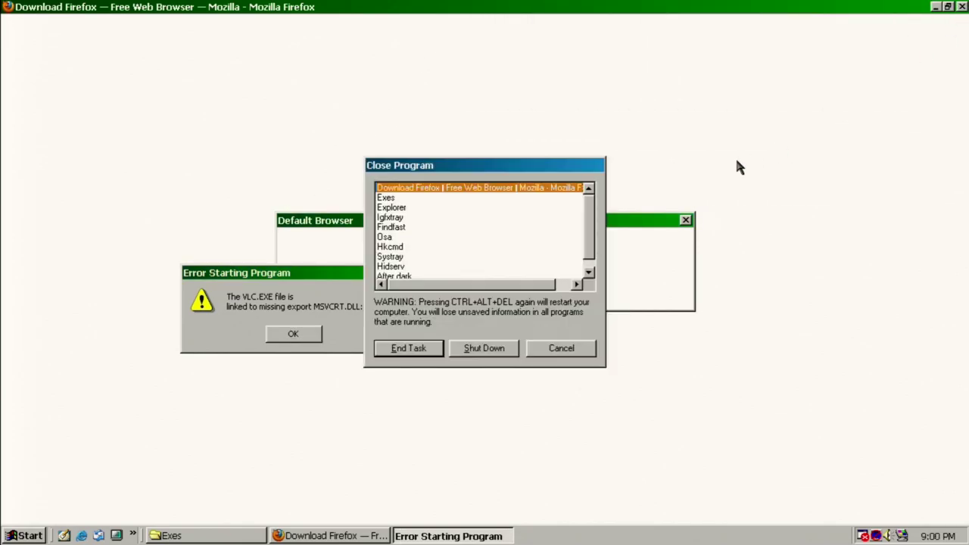
{"action": "left_click", "coordinate": [424, 348]}
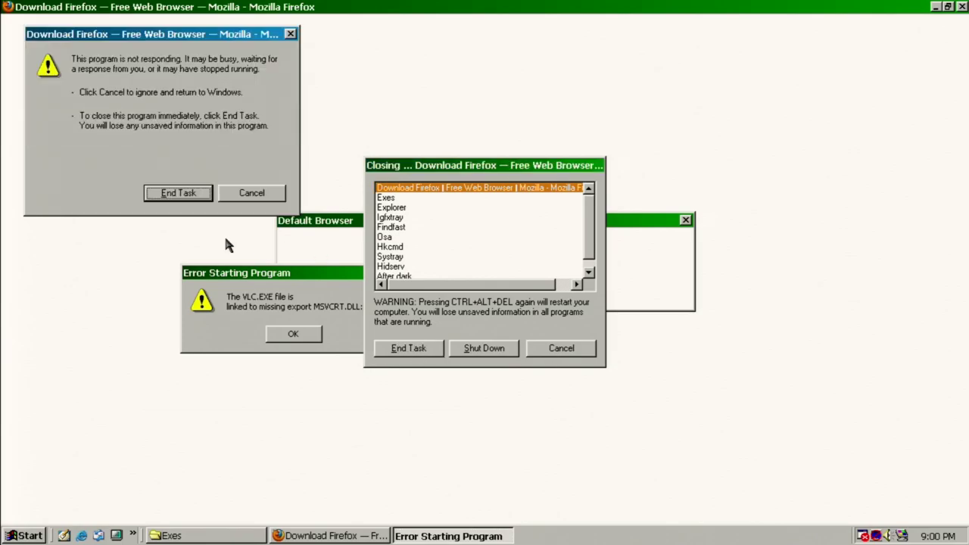
{"action": "left_click", "coordinate": [203, 194]}
{"action": "left_click_drag", "start_coordinate": [254, 270], "coordinate": [687, 296]}
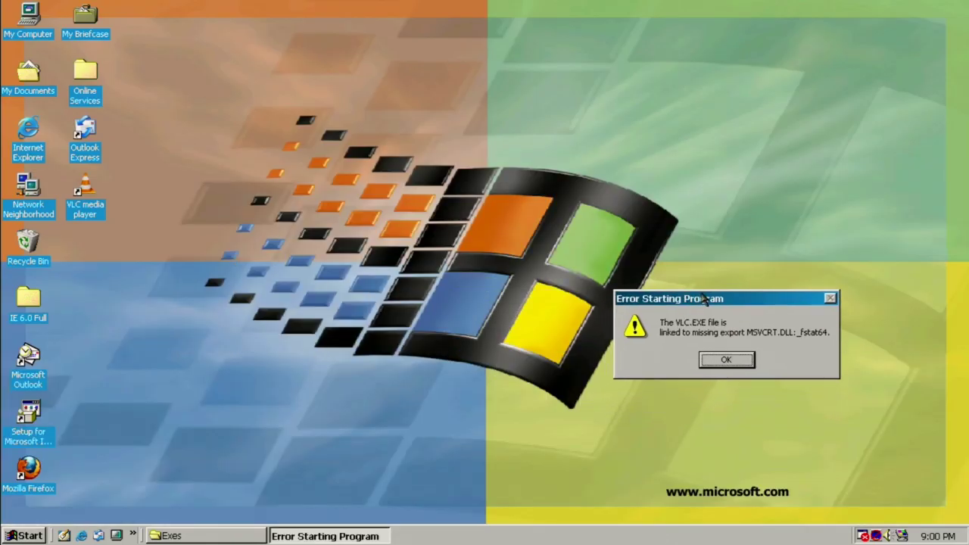
{"action": "left_click", "coordinate": [740, 362]}
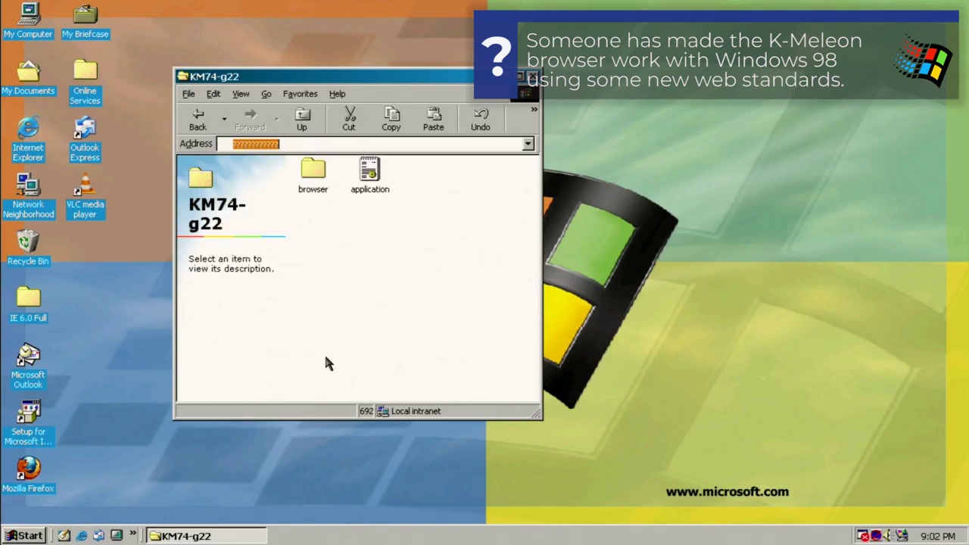
Look through the browser and chrome folders inside KM74-g22, return to KM74-g22 and try to run k-meleon.exe.
{"action": "left_click", "coordinate": [318, 190]}
{"action": "double_click", "coordinate": [314, 175]}
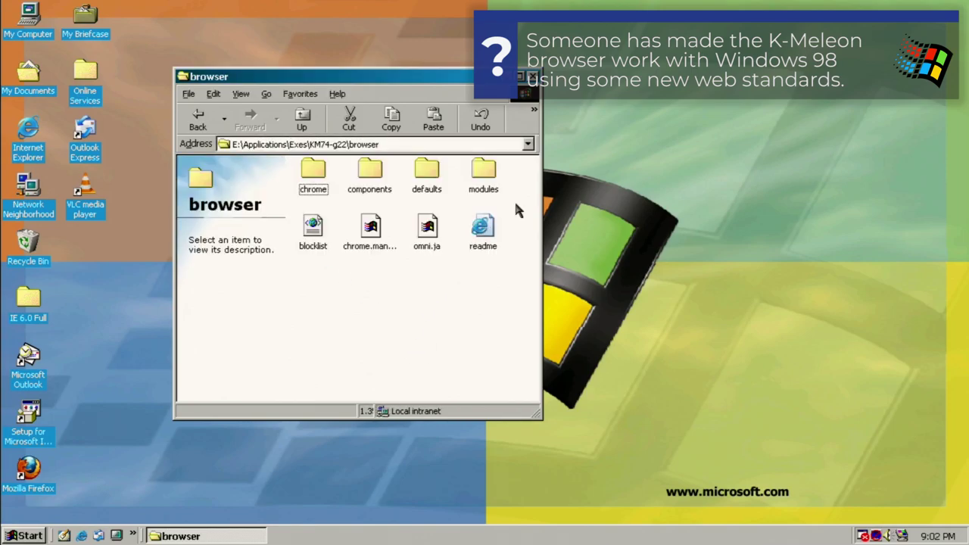
{"action": "double_click", "coordinate": [313, 173]}
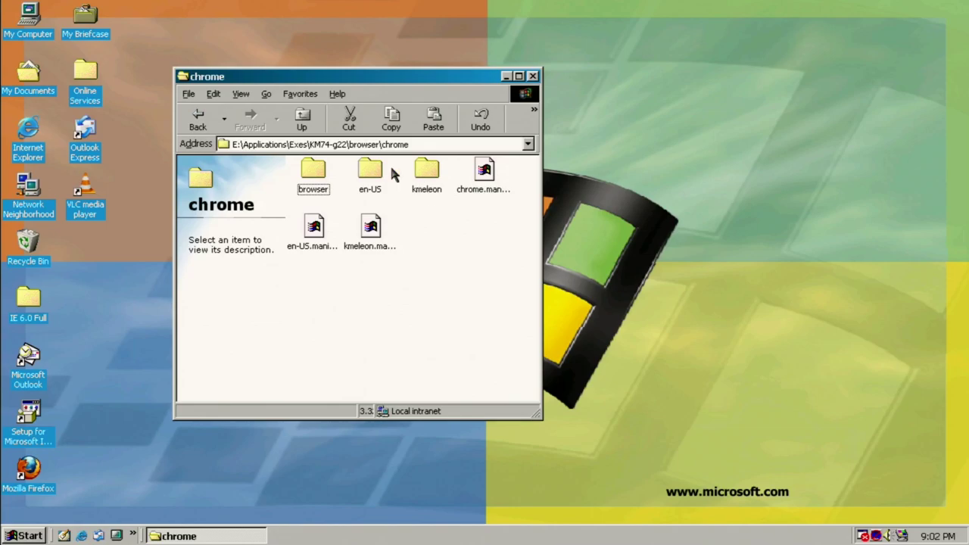
{"action": "left_click", "coordinate": [201, 123]}
{"action": "left_click", "coordinate": [202, 126]}
{"action": "left_click", "coordinate": [203, 126]}
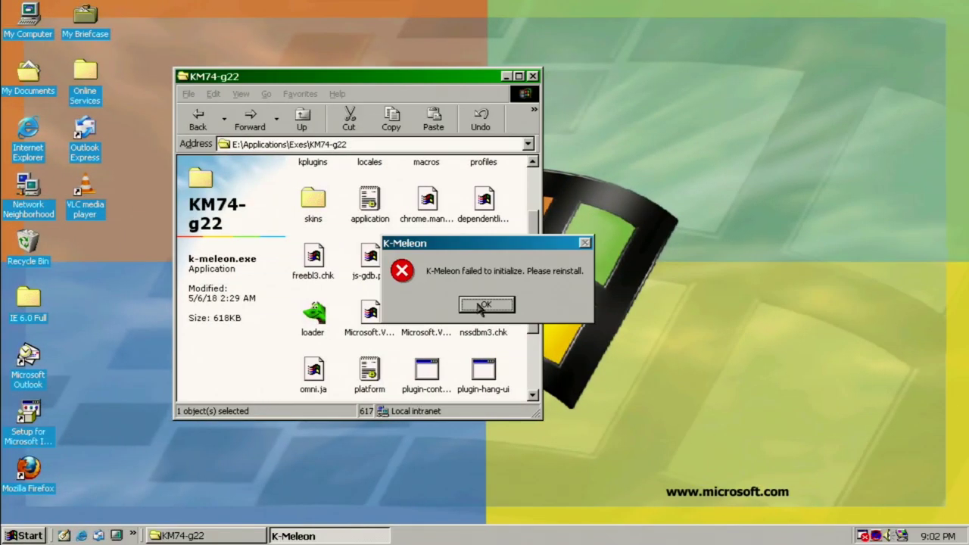
{"action": "left_click", "coordinate": [484, 305]}
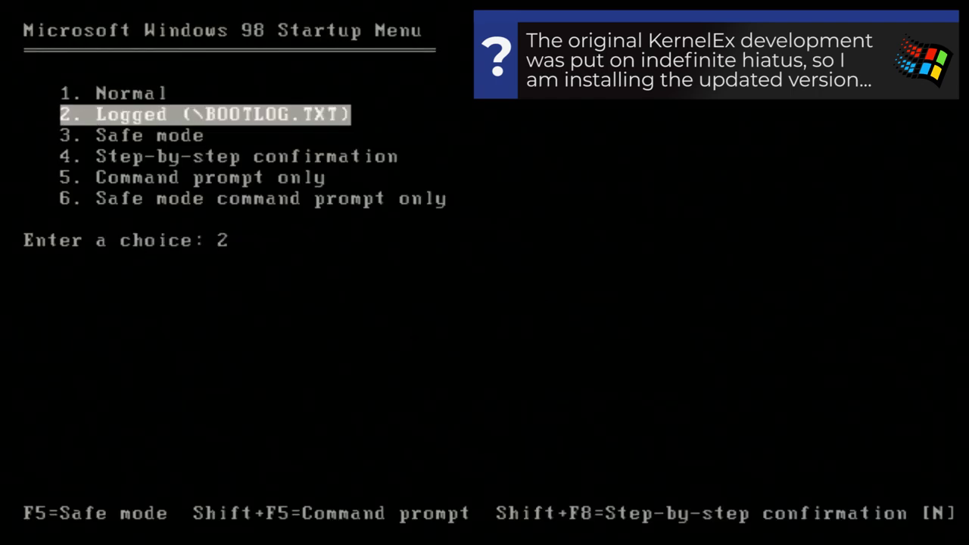
Boot Windows 98 with the Command prompt only option.
{"action": "key", "text": "Down"}
{"action": "key", "text": "Down"}
{"action": "key", "text": "Down"}
{"action": "key", "text": "Return"}
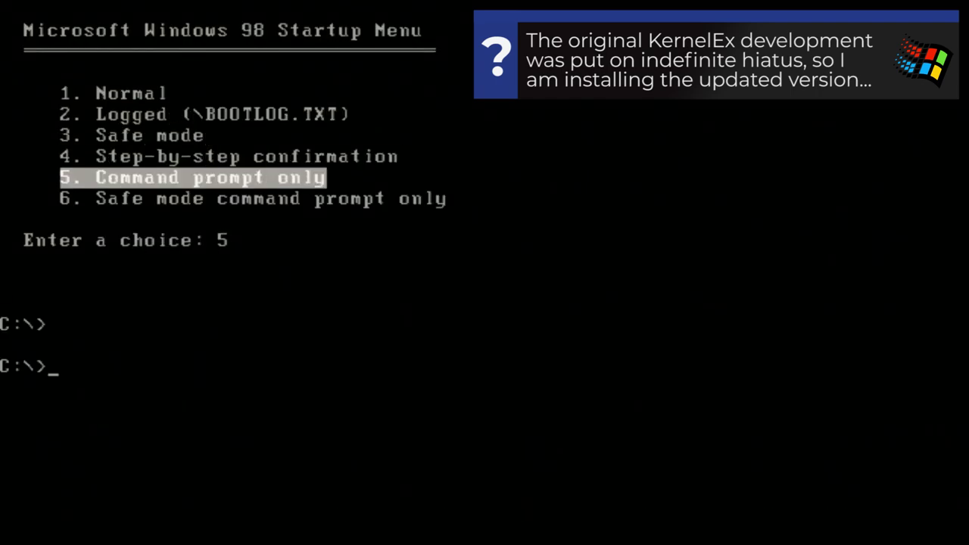
Go to C:\WINDOWS\DESKTOP, list its contents and change into the LD directory.
{"action": "type", "text": "cd windows"}
{"action": "key", "text": "Return"}
{"action": "type", "text": "cd"}
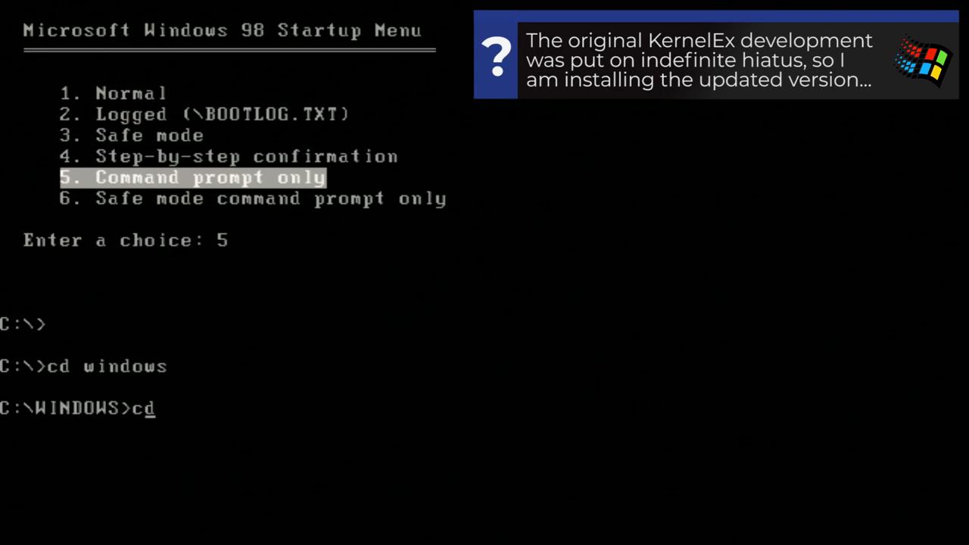
{"action": "type", "text": " desktop"}
{"action": "key", "text": "Return"}
{"action": "type", "text": "dir"}
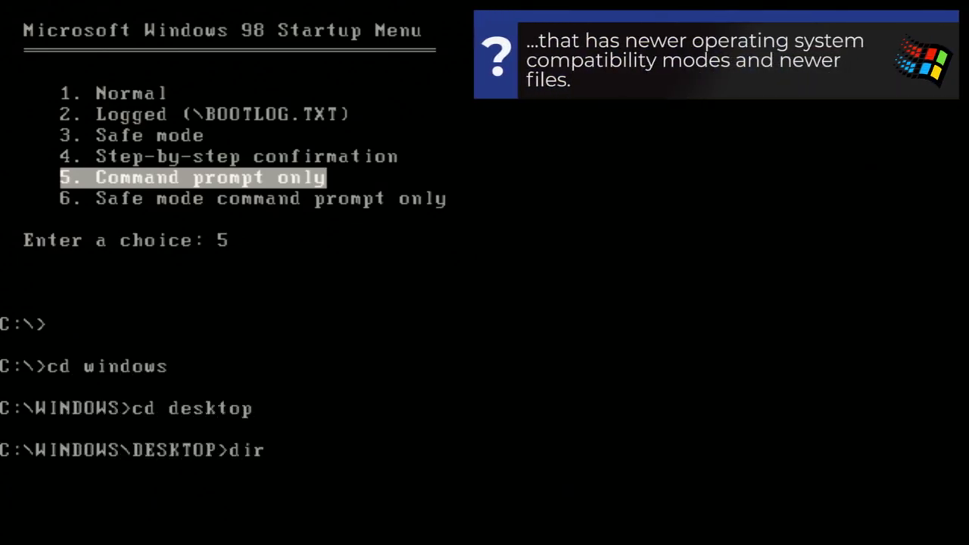
{"action": "key", "text": "Return"}
{"action": "type", "text": "cd ld"}
{"action": "key", "text": "Return"}
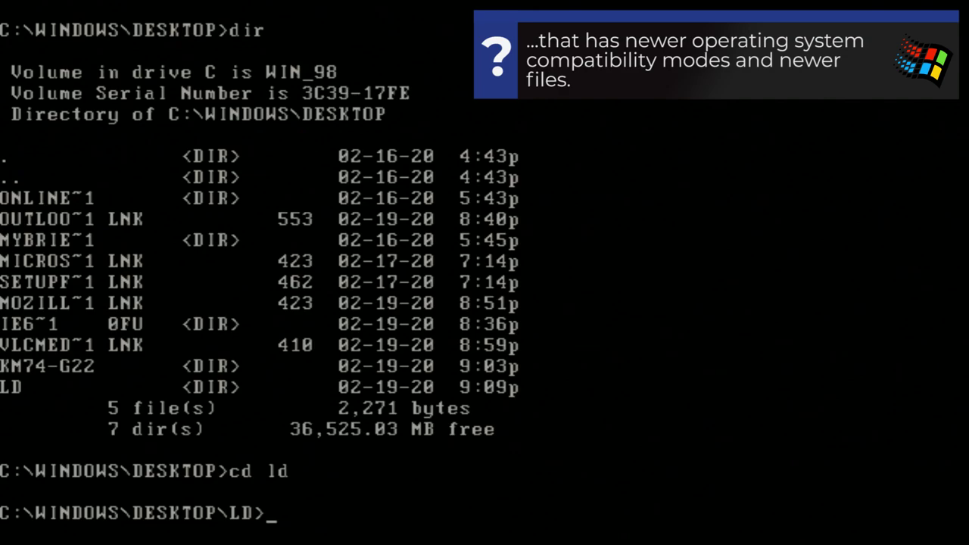
Copy all files from the LD directory to C:\WINDOWS\KERNELEX, overwriting all existing files.
{"action": "type", "text": "copy *"}
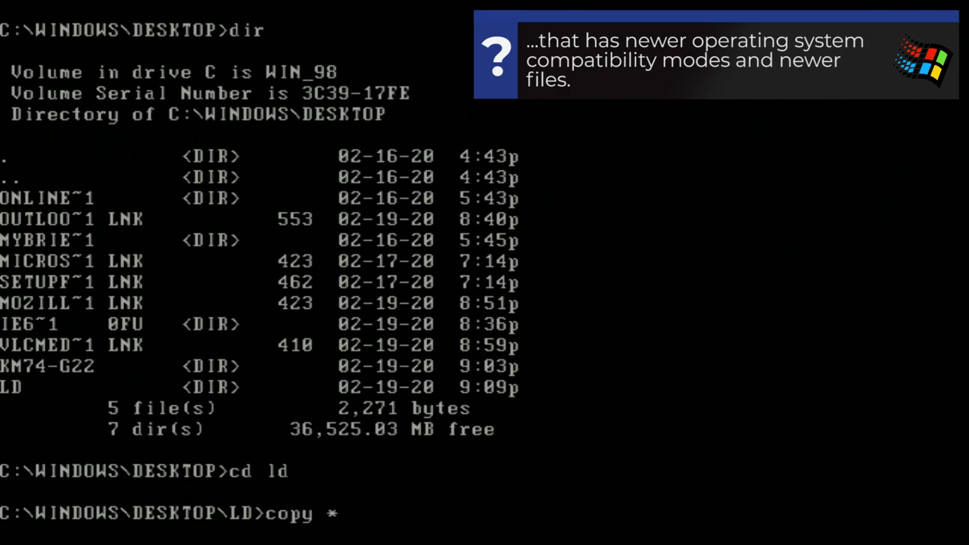
{"action": "type", "text": ".* C:\\WINDOWS\\LE"}
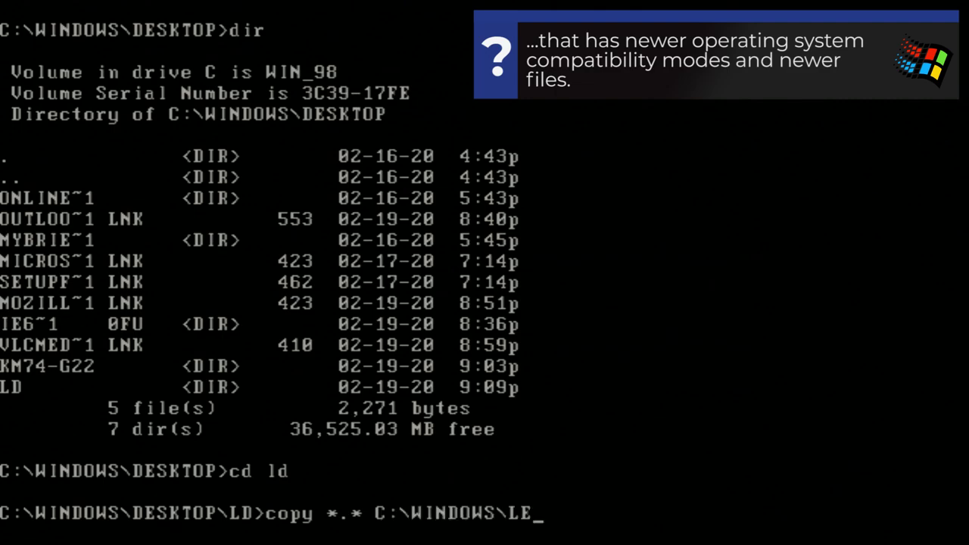
{"action": "key", "text": "BackSpace"}
{"action": "key", "text": "BackSpace"}
{"action": "type", "text": "KERNELEX"}
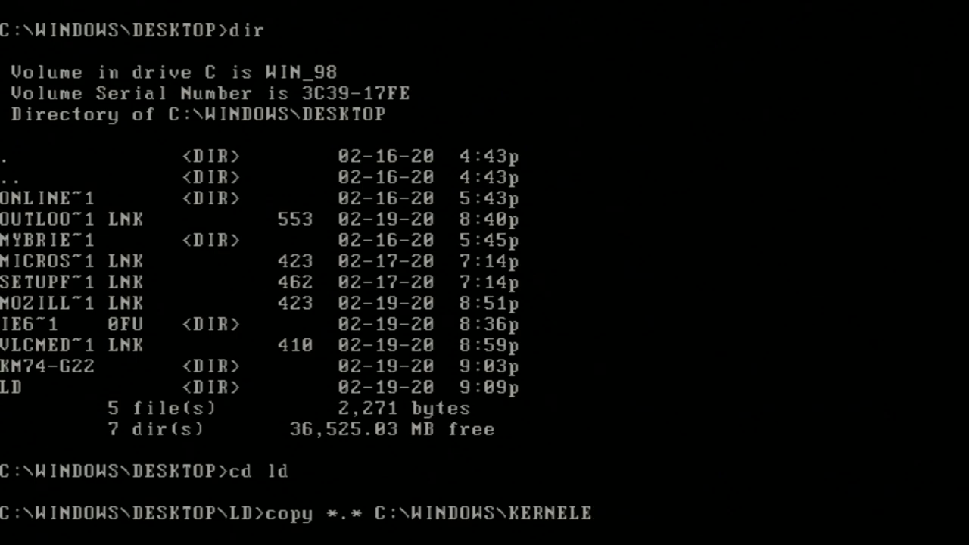
{"action": "key", "text": "Return"}
{"action": "type", "text": "a"}
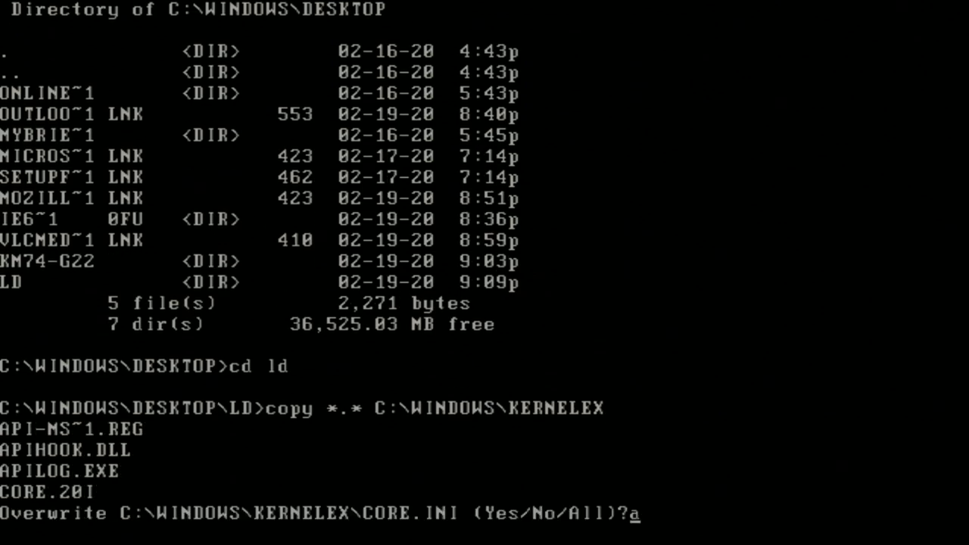
{"action": "key", "text": "Return"}
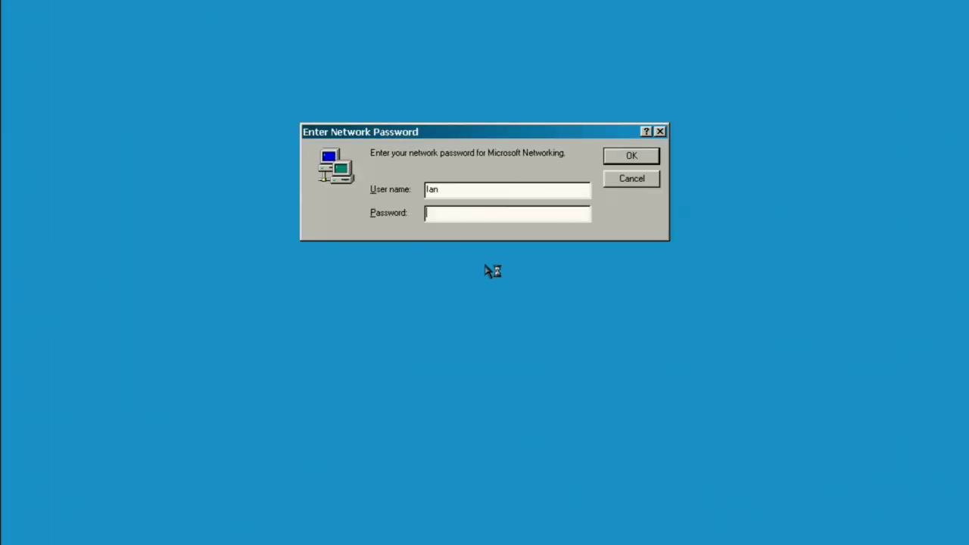
Log on to Microsoft Networking by entering the network password.
{"action": "type", "text": "****"}
{"action": "key", "text": "Return"}
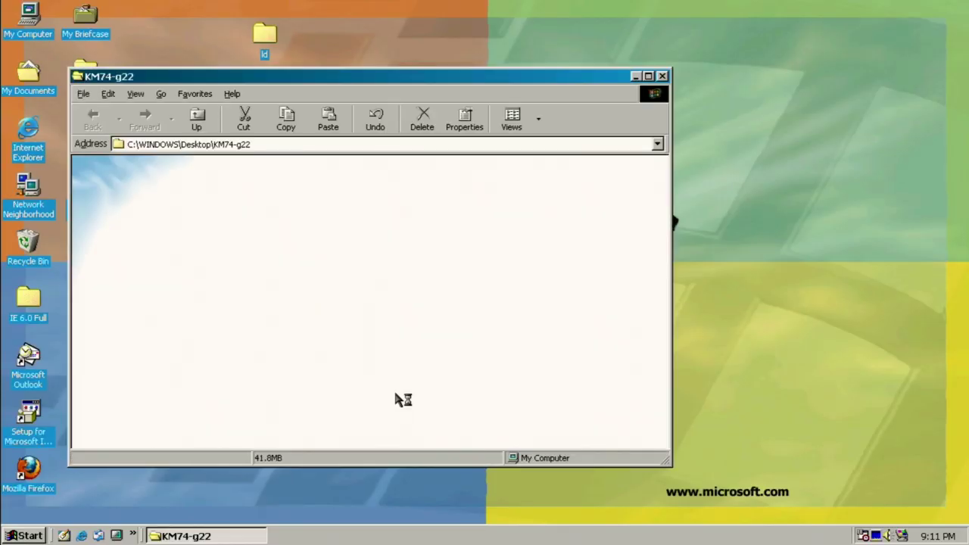
Set the KernelEx compatibility mode of k-meleon in the KM74-g22 folder to Windows 2000 SP4 and launch K-Meleon.
{"action": "left_click", "coordinate": [278, 286]}
{"action": "right_click", "coordinate": [278, 286]}
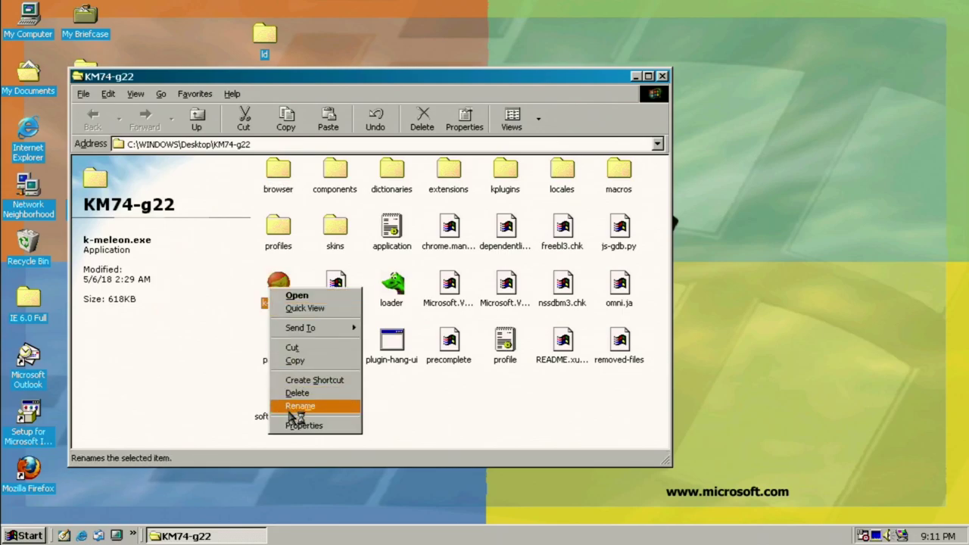
{"action": "left_click", "coordinate": [299, 422]}
{"action": "left_click", "coordinate": [380, 228]}
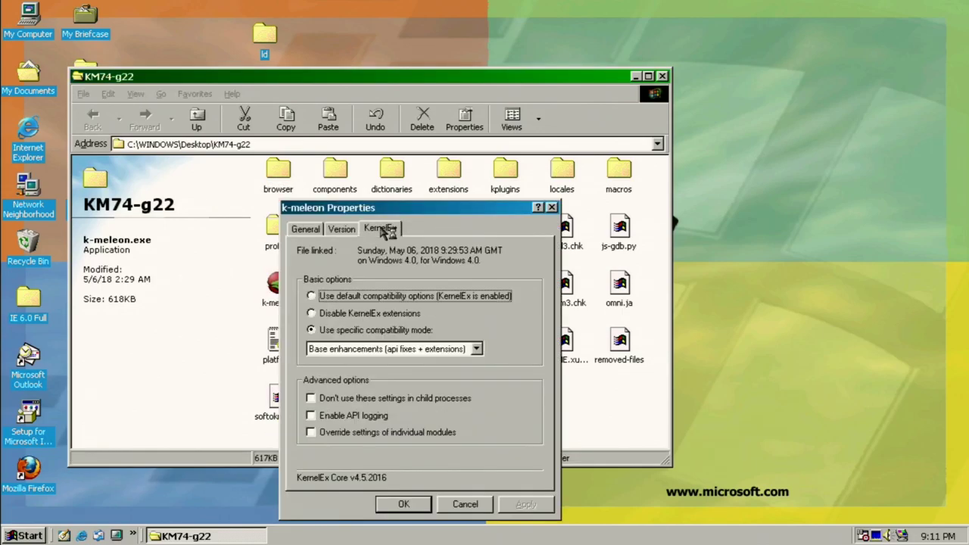
{"action": "left_click", "coordinate": [448, 348]}
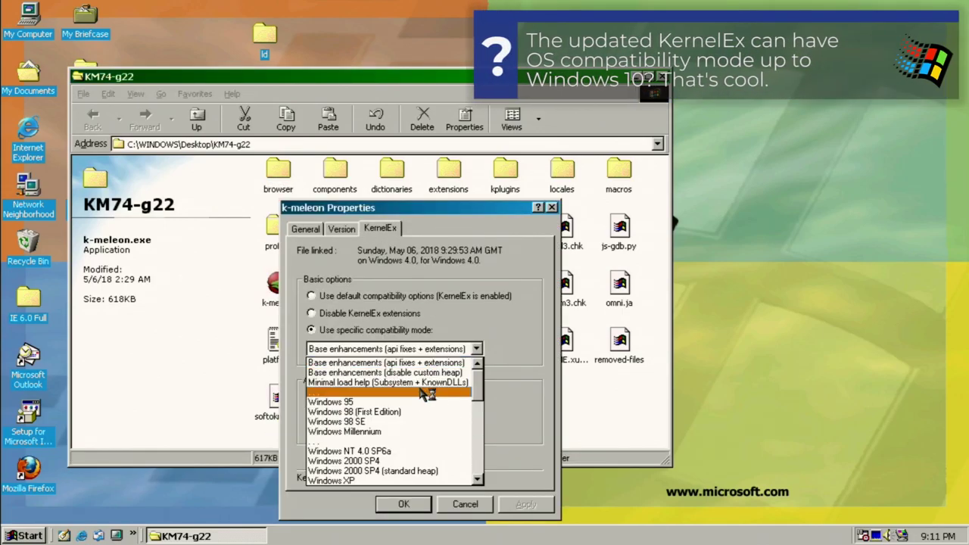
{"action": "scroll", "coordinate": [424, 393], "scroll_direction": "down", "scroll_amount": 2}
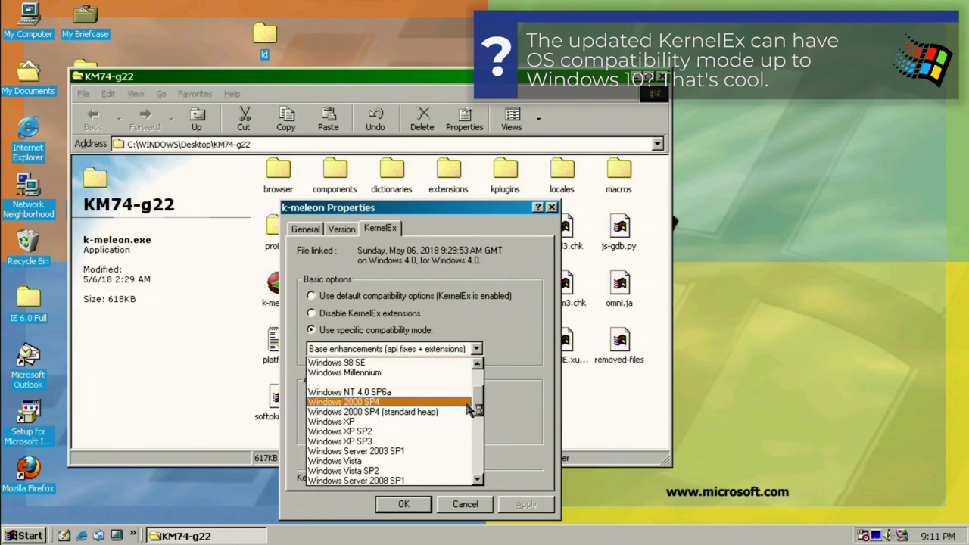
{"action": "left_click", "coordinate": [452, 403]}
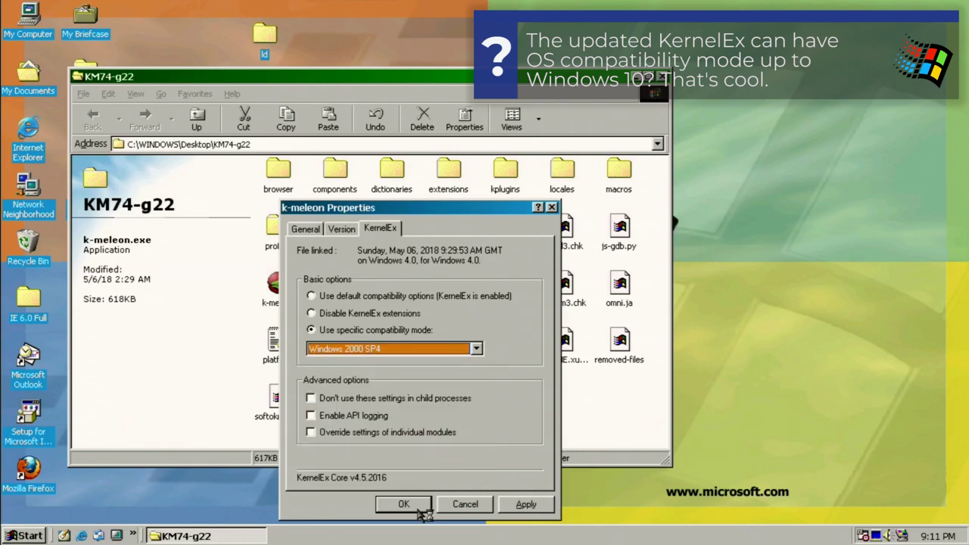
{"action": "left_click", "coordinate": [416, 508]}
{"action": "double_click", "coordinate": [282, 299]}
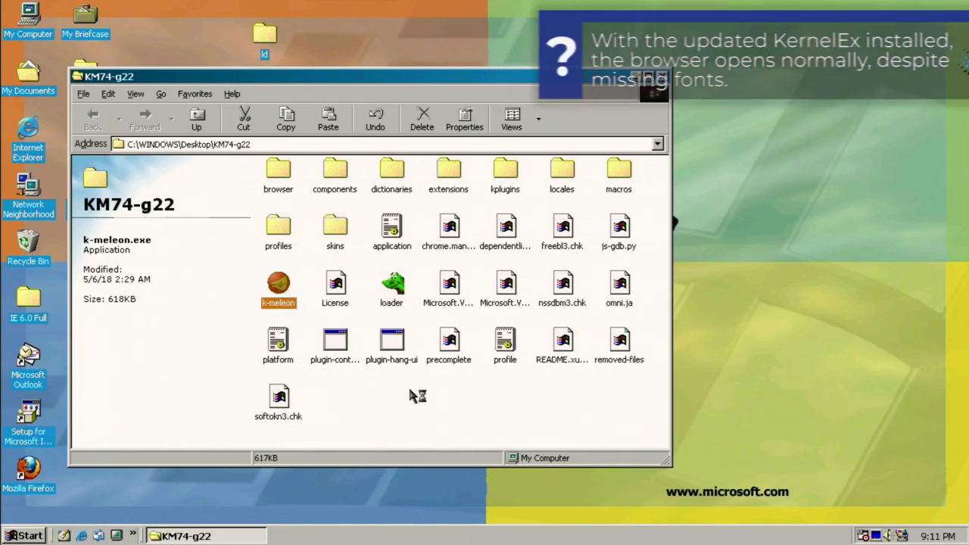
{"action": "left_click", "coordinate": [339, 410]}
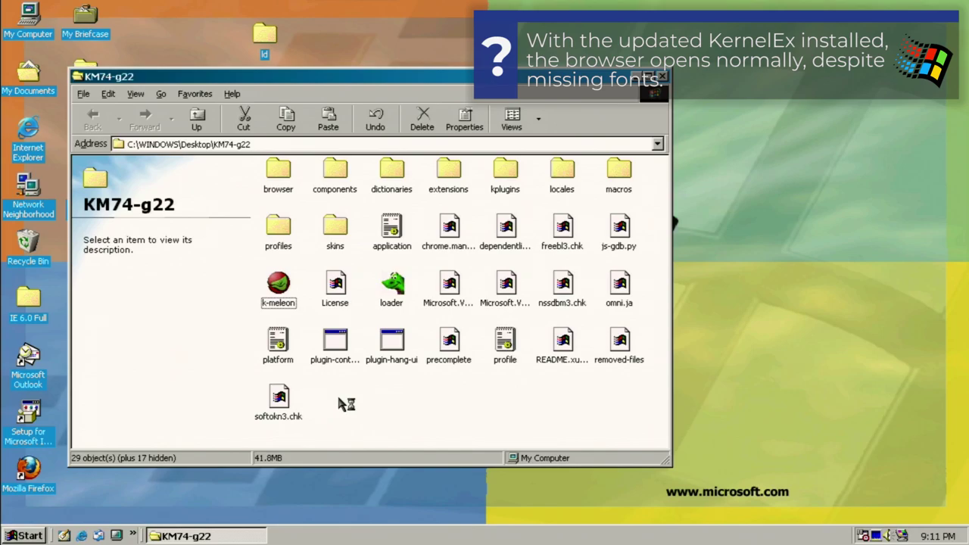
Move the KM74-g22 folder window aside and check the list of running programs for K-Meleon.
{"action": "left_click_drag", "start_coordinate": [169, 84], "coordinate": [380, 97]}
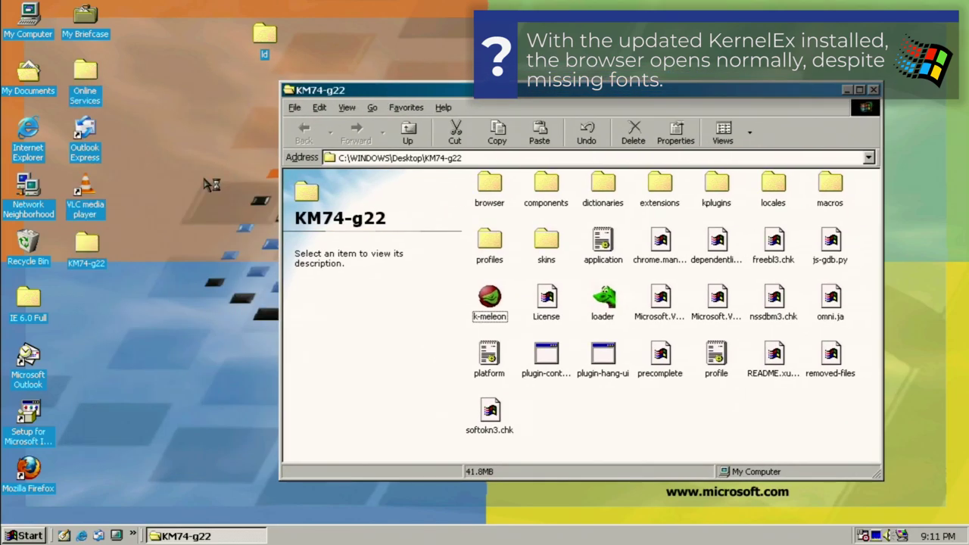
{"action": "key", "text": "ctrl+alt+Delete"}
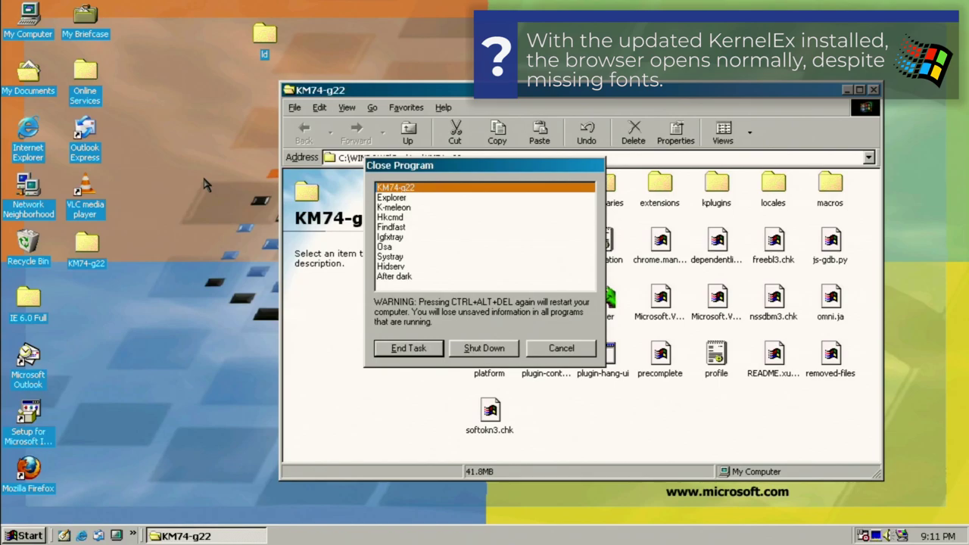
{"action": "key", "text": "Escape"}
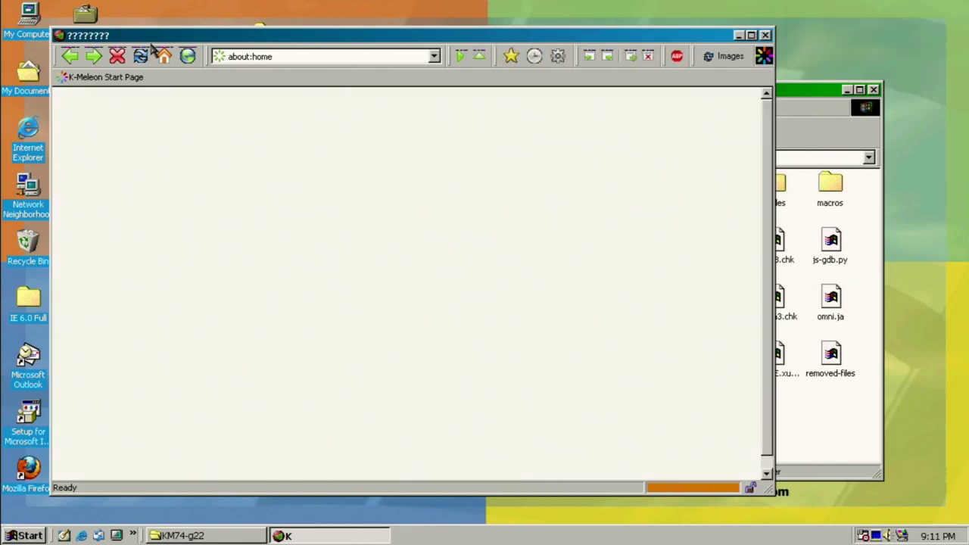
Reposition the K-Meleon window on the desktop and load the Acid3 test at acid3.acidtests.org.
{"action": "left_click_drag", "start_coordinate": [106, 35], "coordinate": [138, 43]}
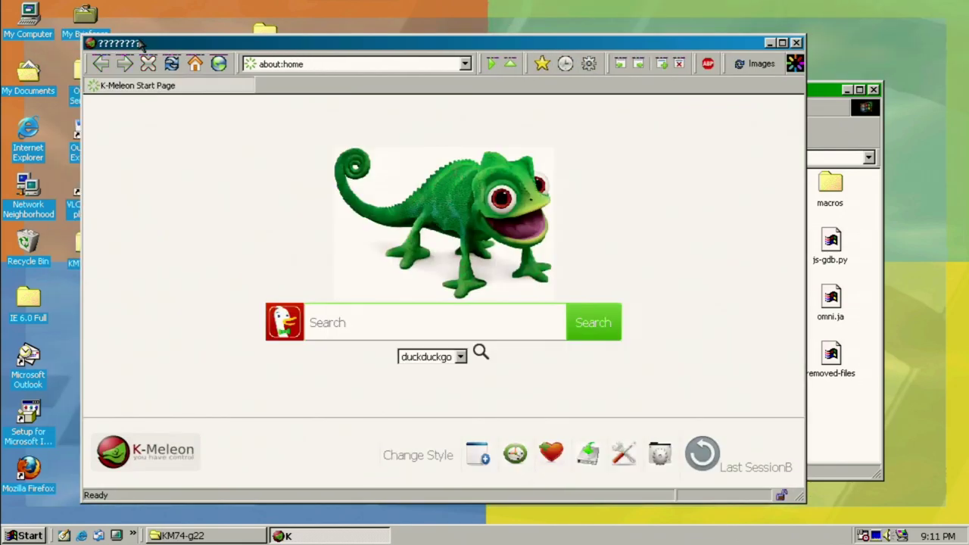
{"action": "left_click", "coordinate": [307, 64]}
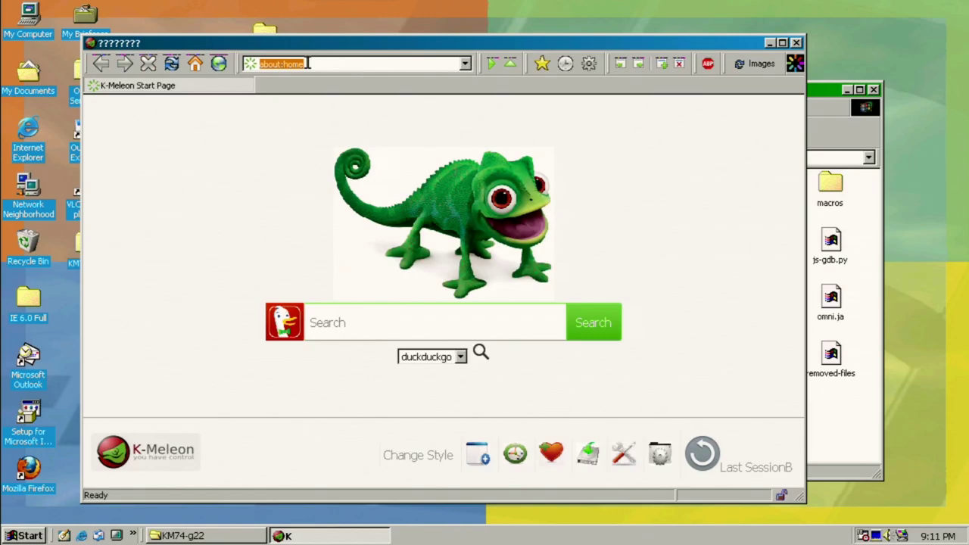
{"action": "type", "text": "acid3.acidtests.org"}
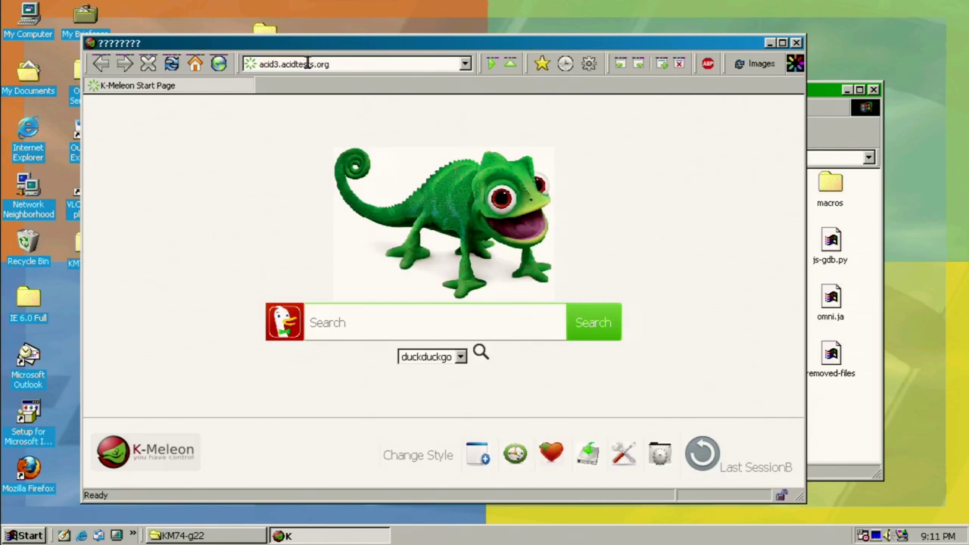
{"action": "key", "text": "Return"}
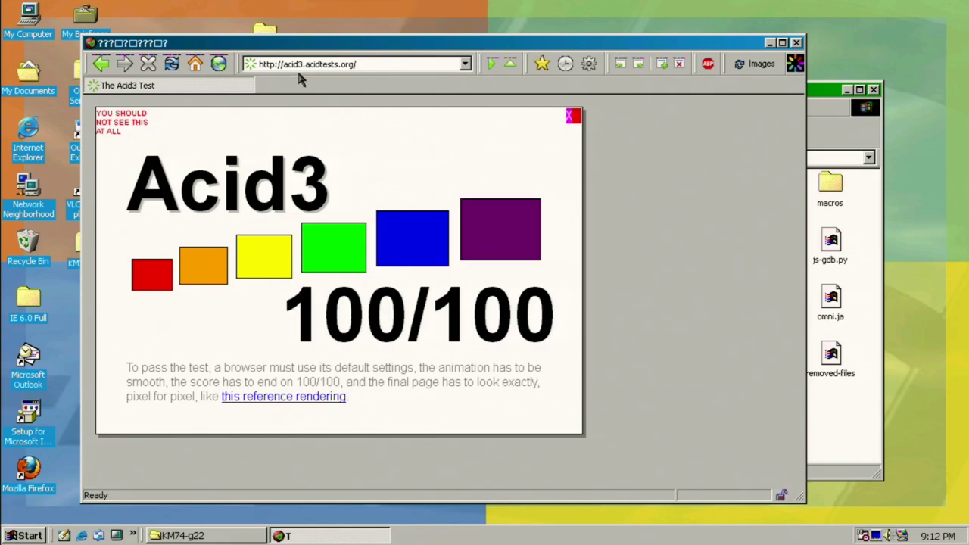
Change the address to acid2.acidtests.org and take the Acid2 test.
{"action": "left_click", "coordinate": [301, 64]}
{"action": "left_click", "coordinate": [301, 64]}
{"action": "key", "text": "BackSpace"}
{"action": "type", "text": "2"}
{"action": "key", "text": "Return"}
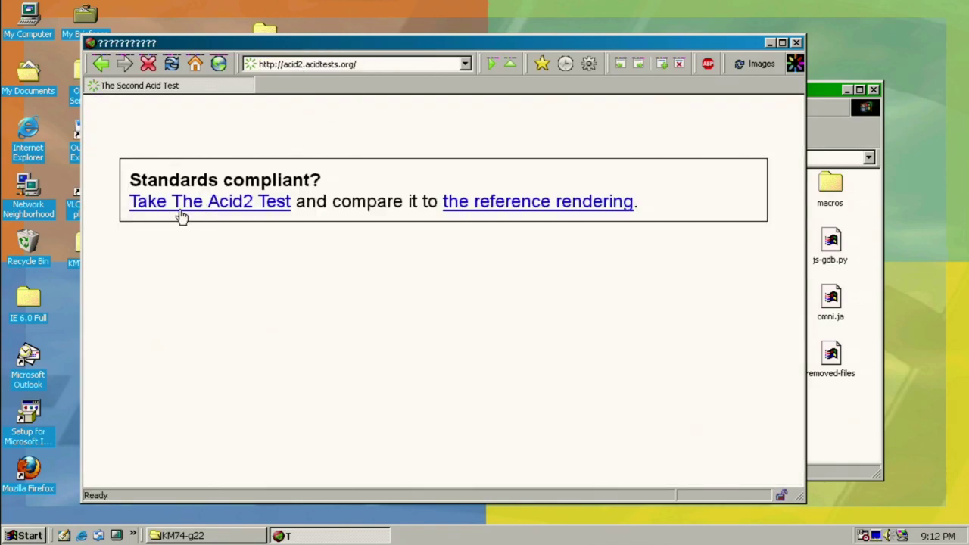
{"action": "left_click", "coordinate": [182, 218]}
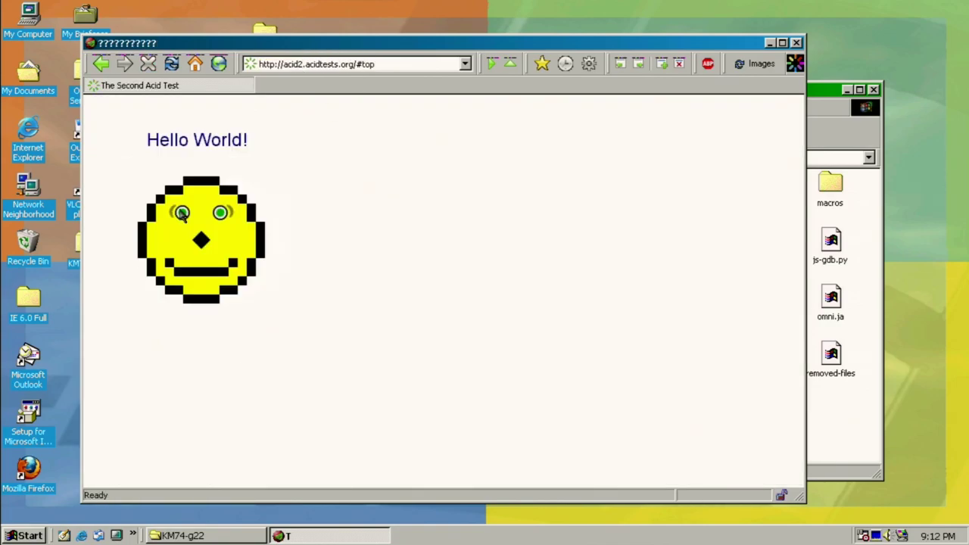
Load the Acid1 test by changing the address to acid1.acidtests.org without the #top suffix.
{"action": "left_click", "coordinate": [302, 64]}
{"action": "key", "text": "BackSpace"}
{"action": "type", "text": "1"}
{"action": "left_click_drag", "start_coordinate": [355, 64], "coordinate": [368, 65]}
{"action": "key", "text": "BackSpace"}
{"action": "key", "text": "Delete"}
{"action": "key", "text": "Return"}
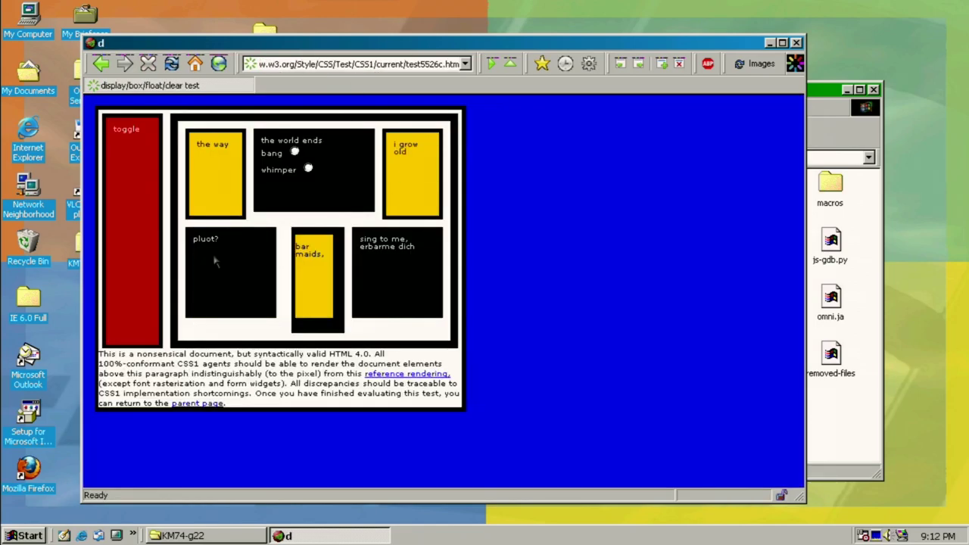
Go to google.com in K-Meleon and search for "abc".
{"action": "left_click", "coordinate": [319, 64]}
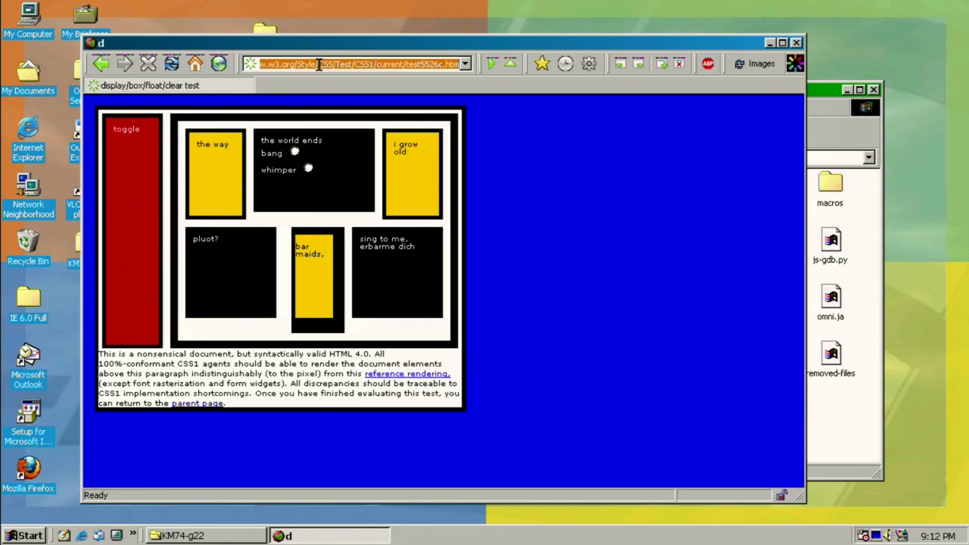
{"action": "type", "text": "google.c"}
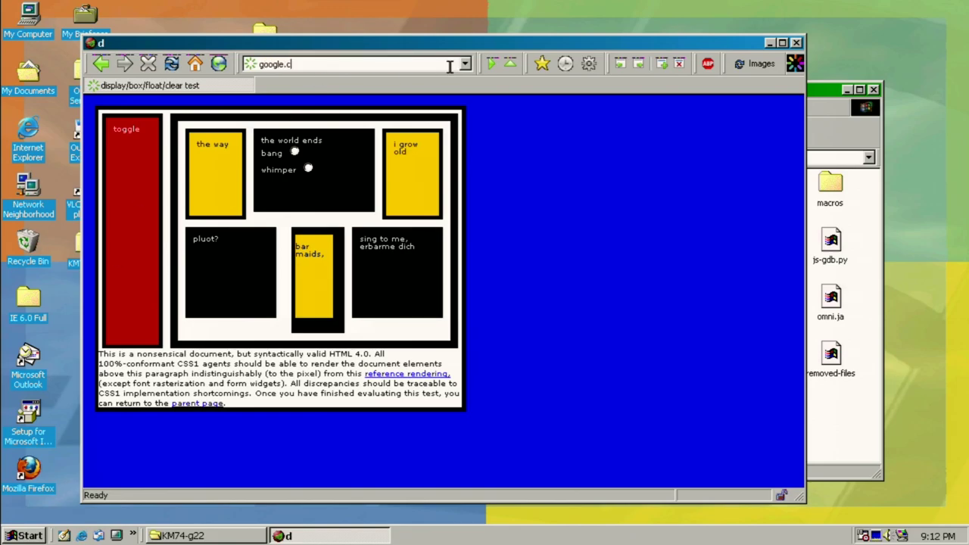
{"action": "type", "text": "om"}
{"action": "key", "text": "Return"}
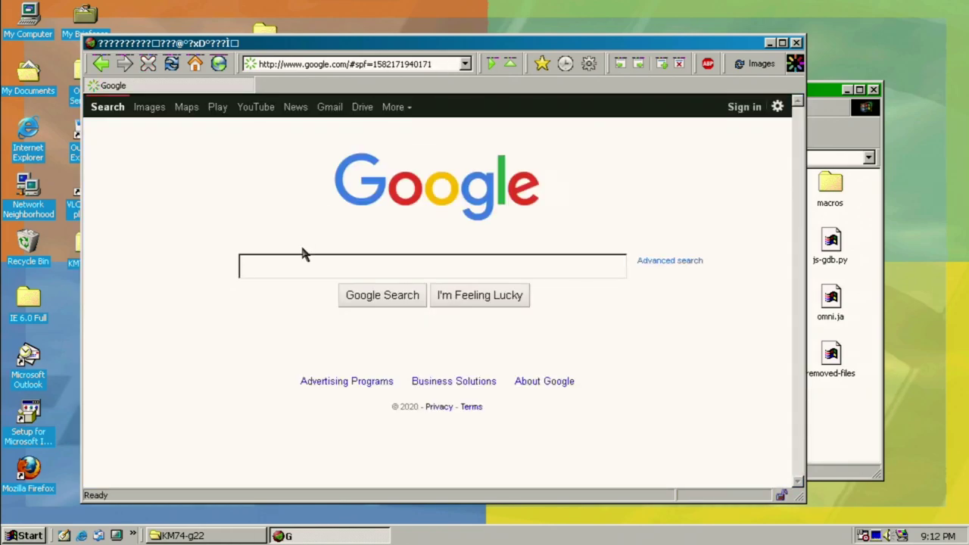
{"action": "type", "text": "abc"}
{"action": "key", "text": "Return"}
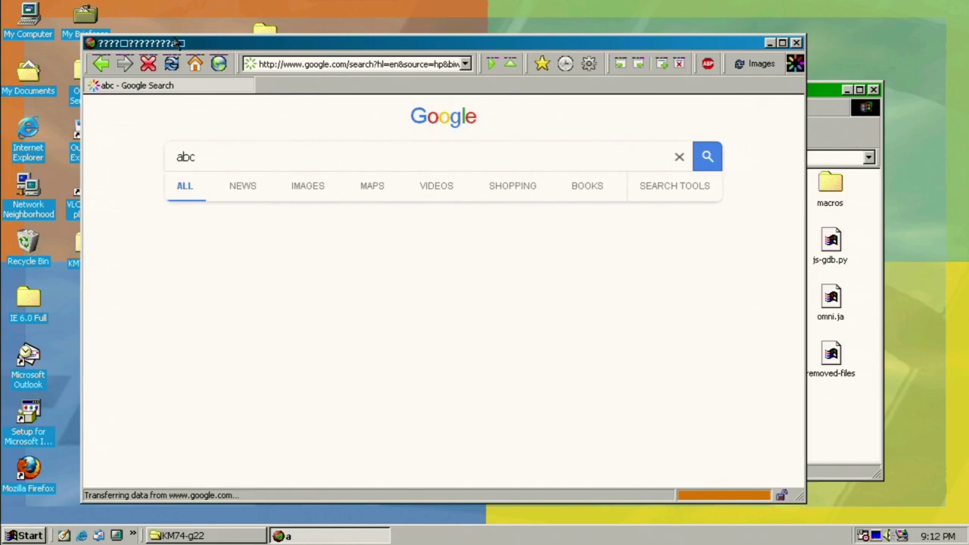
Move the K-Meleon window closer to the desktop's upper edge and go to modarchive.org.
{"action": "left_click_drag", "start_coordinate": [212, 43], "coordinate": [157, 31]}
{"action": "left_click", "coordinate": [226, 51]}
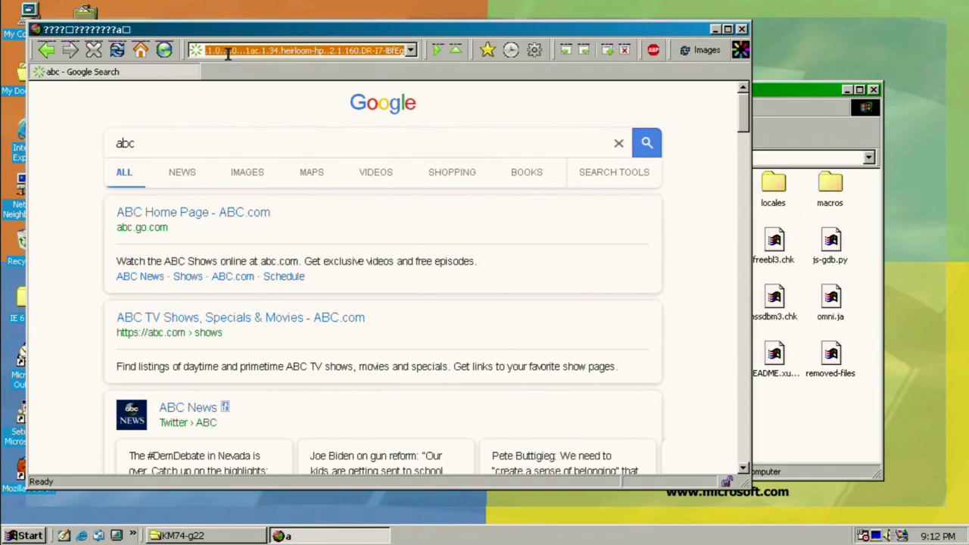
{"action": "type", "text": "th"}
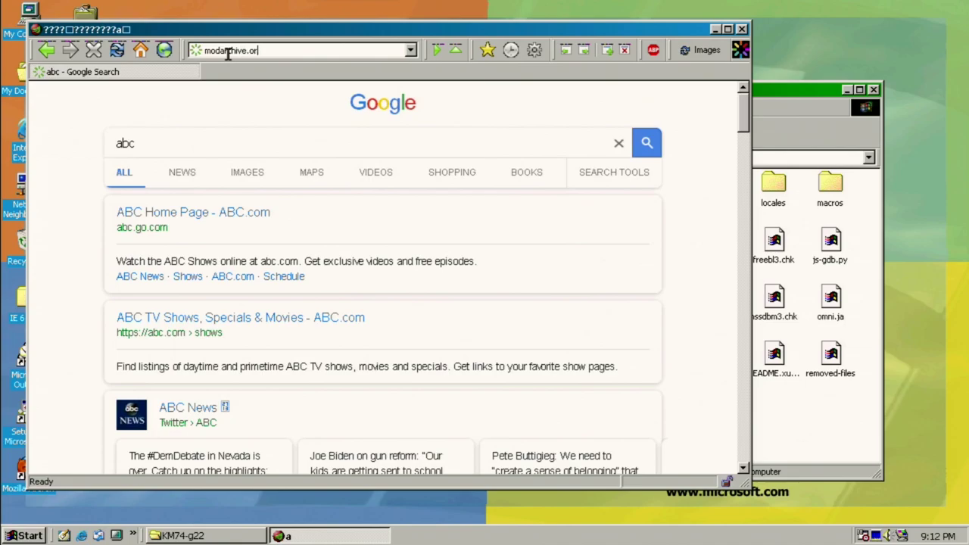
{"action": "type", "text": "g"}
{"action": "key", "text": "Return"}
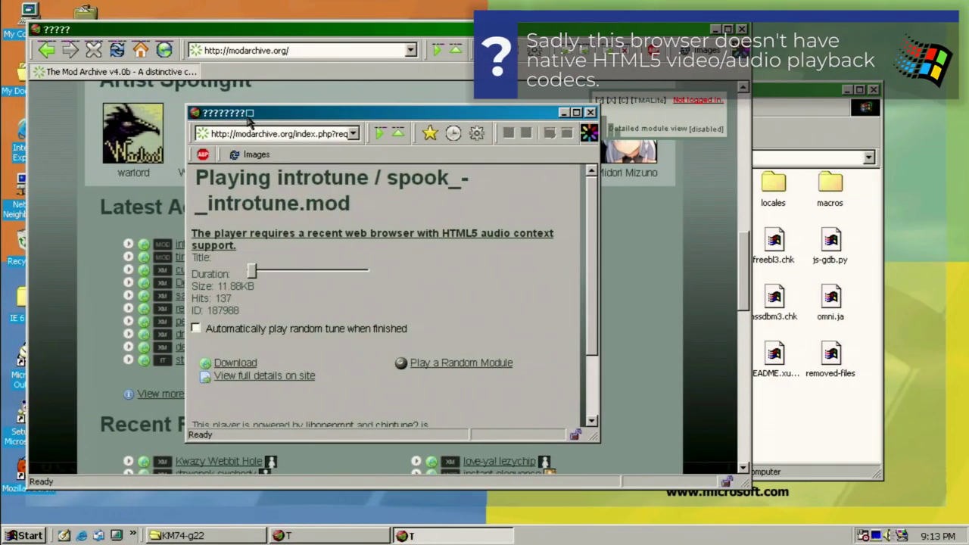
Look through the player page for spook_-_introtune.mod and close its pop-up window.
{"action": "scroll", "coordinate": [496, 307], "scroll_direction": "down", "scroll_amount": 2}
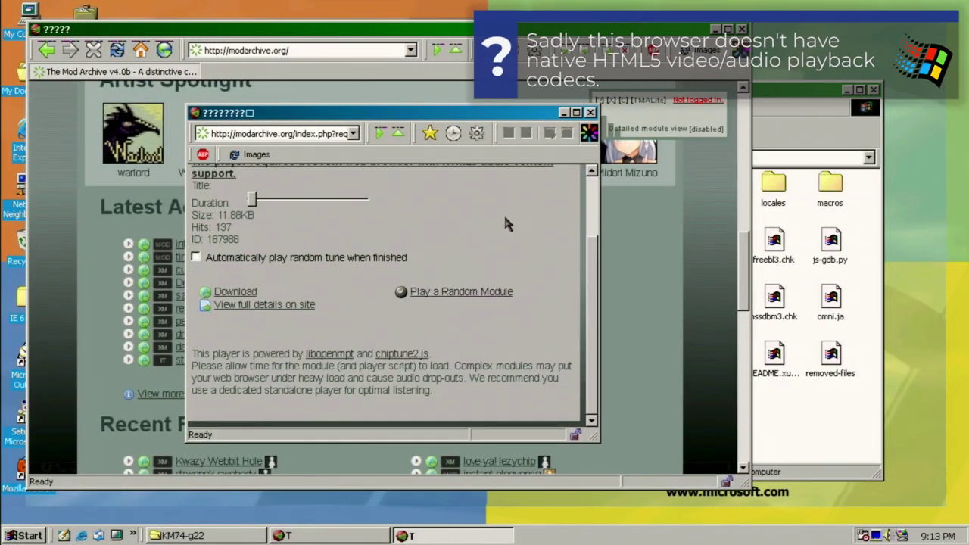
{"action": "scroll", "coordinate": [507, 224], "scroll_direction": "up", "scroll_amount": 2}
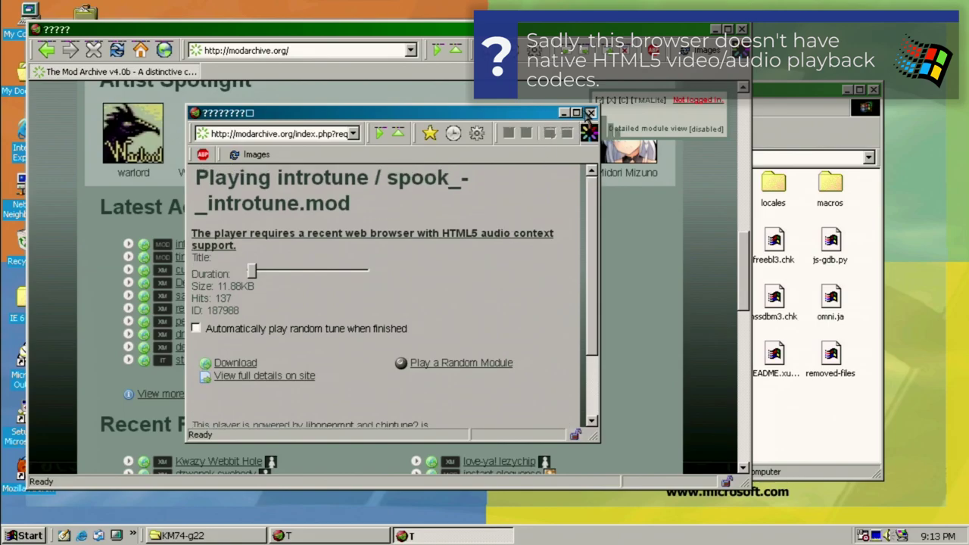
{"action": "left_click", "coordinate": [590, 113]}
Go to youtube.com in the main K-Meleon window.
{"action": "left_click", "coordinate": [349, 50]}
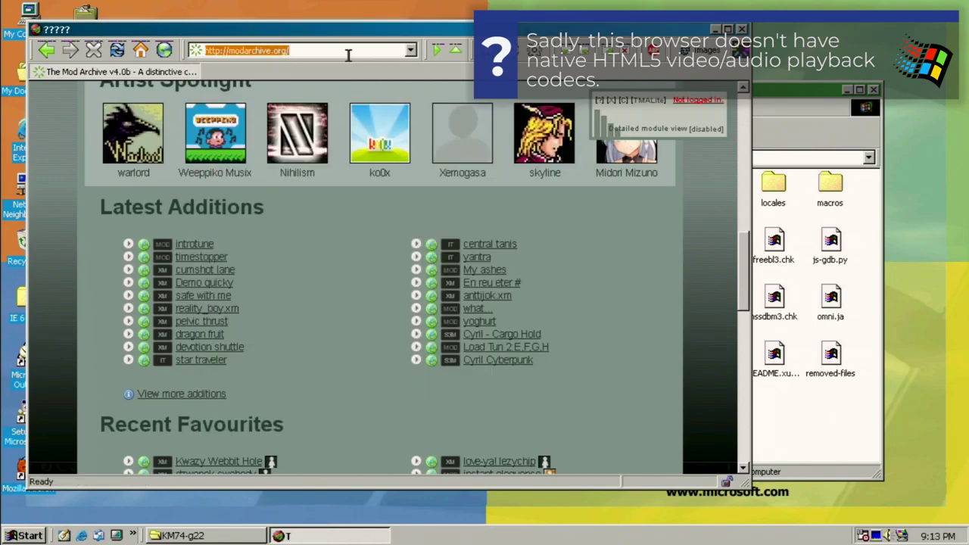
{"action": "type", "text": "youtube.com"}
{"action": "key", "text": "Return"}
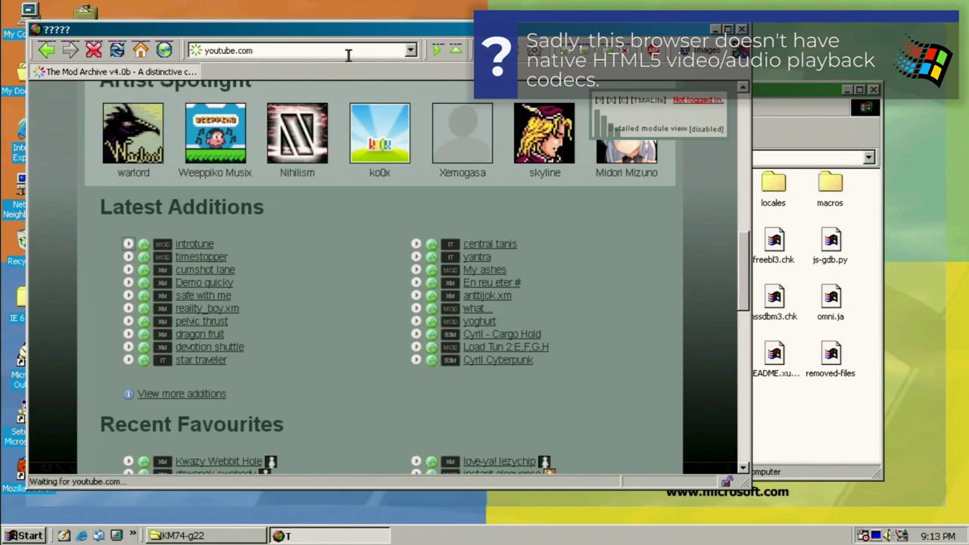
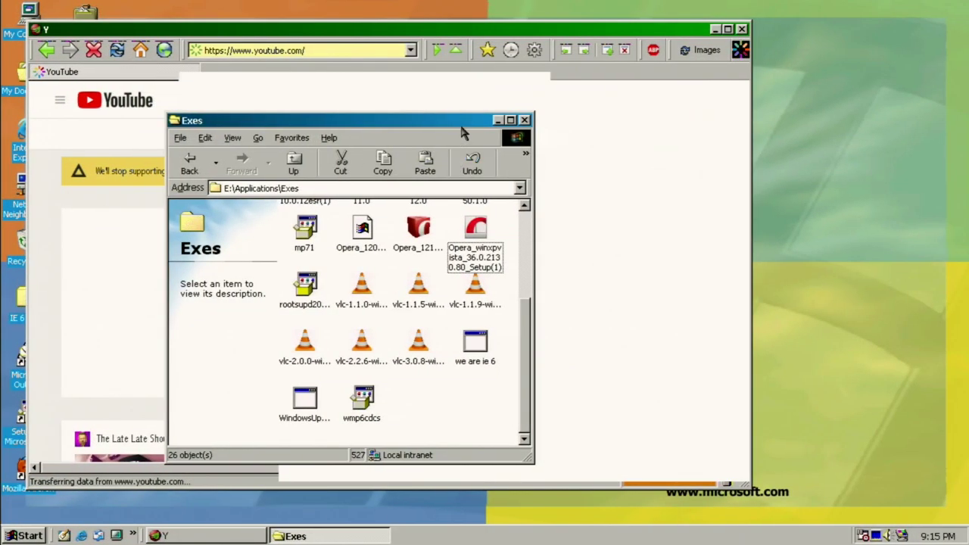
Move the Exes folder window over the browser and look through the installers in E:\Applications\Exes.
{"action": "left_click_drag", "start_coordinate": [462, 122], "coordinate": [456, 105]}
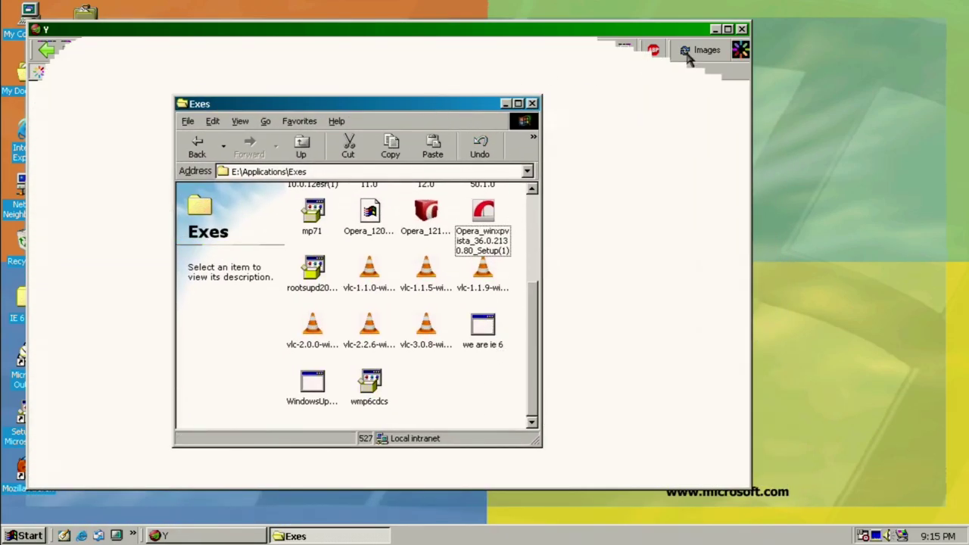
{"action": "left_click_drag", "start_coordinate": [390, 103], "coordinate": [426, 89]}
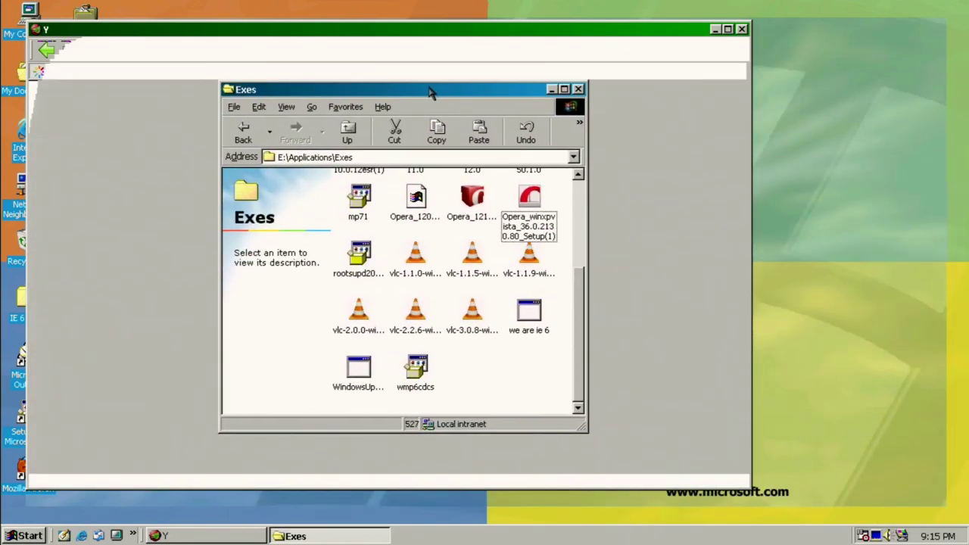
{"action": "scroll", "coordinate": [487, 403], "scroll_direction": "up", "scroll_amount": 3}
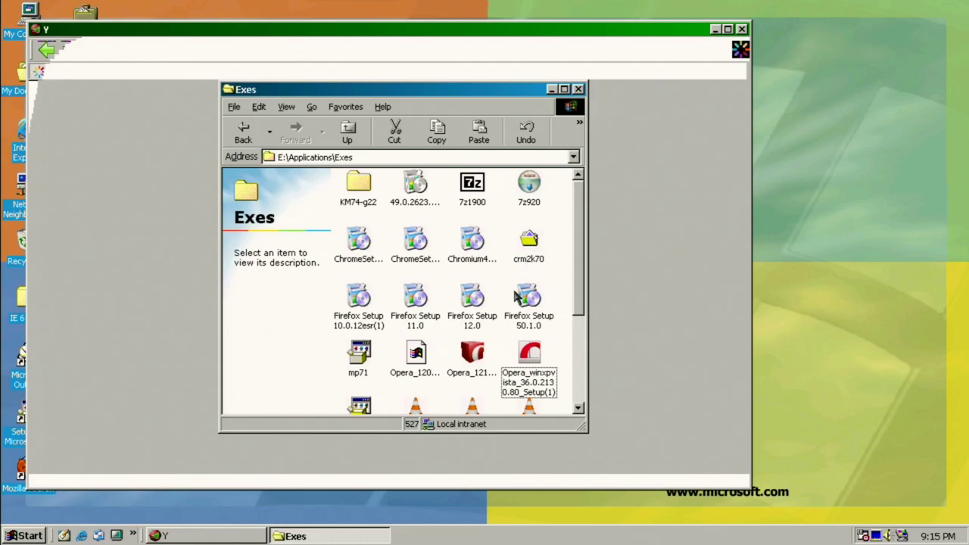
{"action": "scroll", "coordinate": [515, 296], "scroll_direction": "down", "scroll_amount": 1}
{"action": "scroll", "coordinate": [515, 297], "scroll_direction": "down", "scroll_amount": 1}
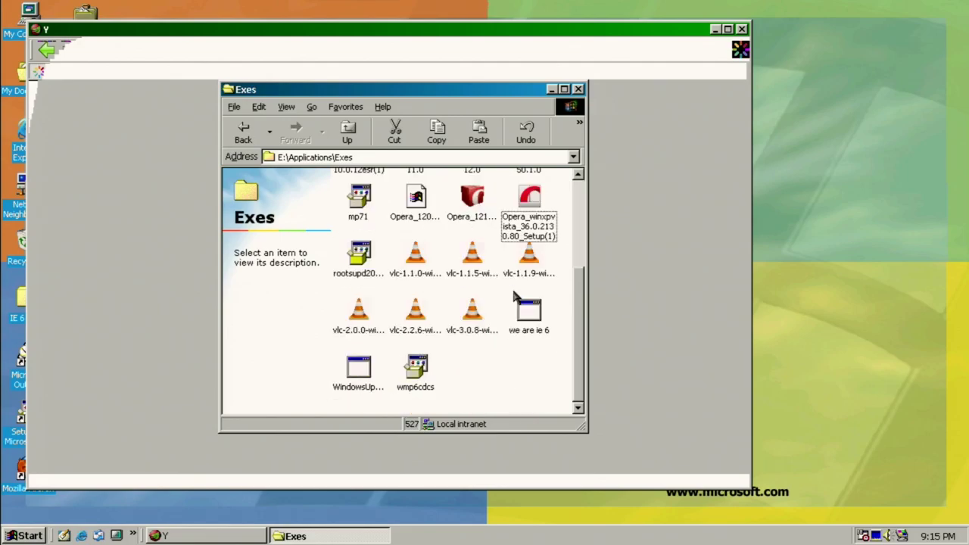
{"action": "scroll", "coordinate": [515, 297], "scroll_direction": "up", "scroll_amount": 3}
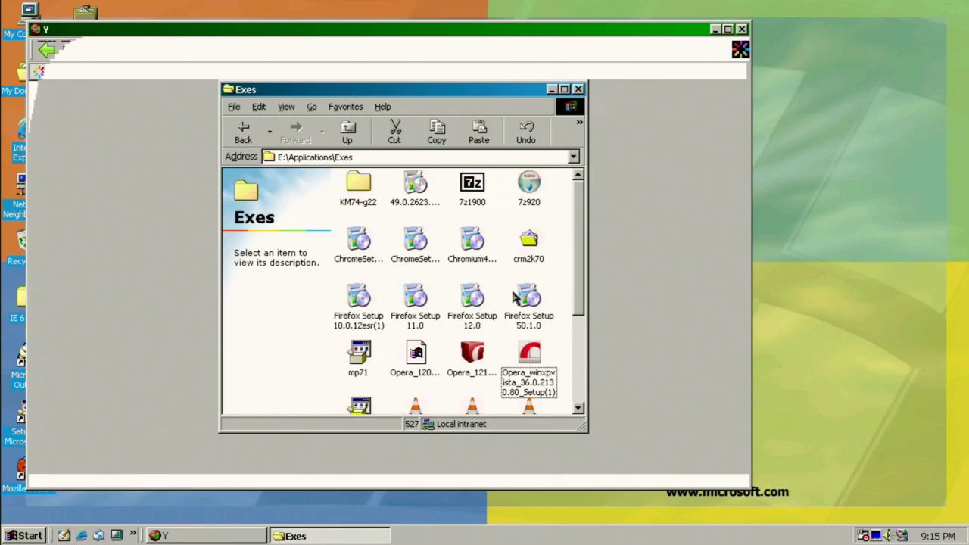
Select the 49.0.2623.112 Chrome installer, deselect it, and open the properties of ChromeSetup (2).exe.
{"action": "left_click", "coordinate": [403, 181]}
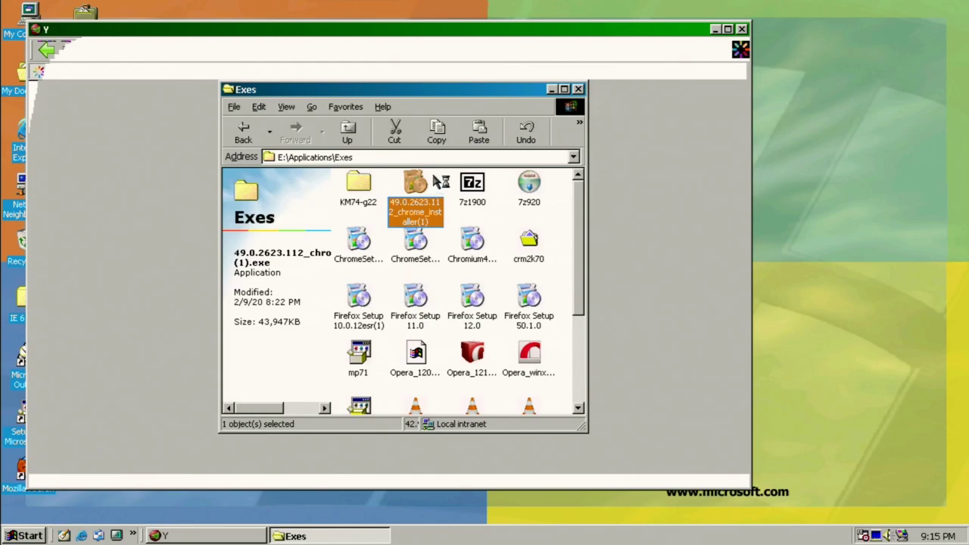
{"action": "left_click", "coordinate": [465, 218]}
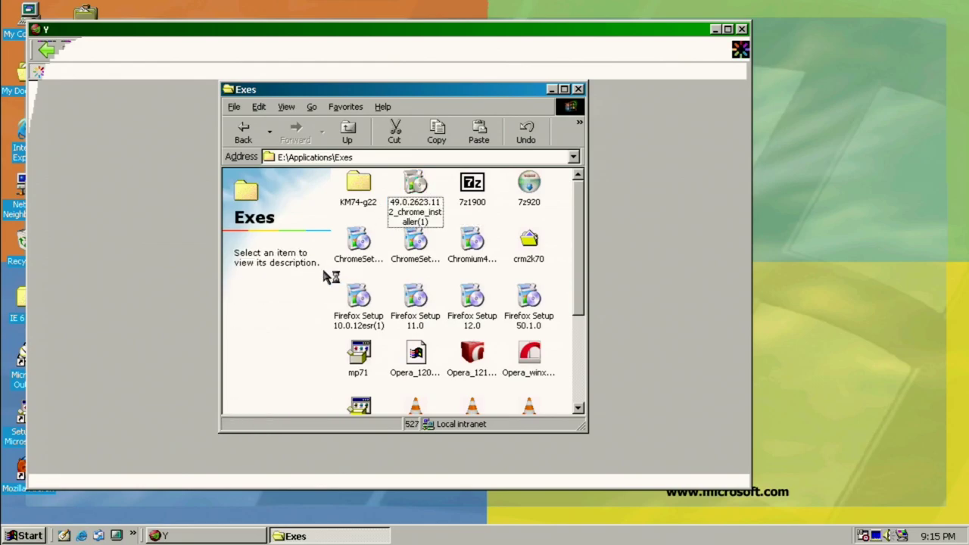
{"action": "right_click", "coordinate": [353, 236]}
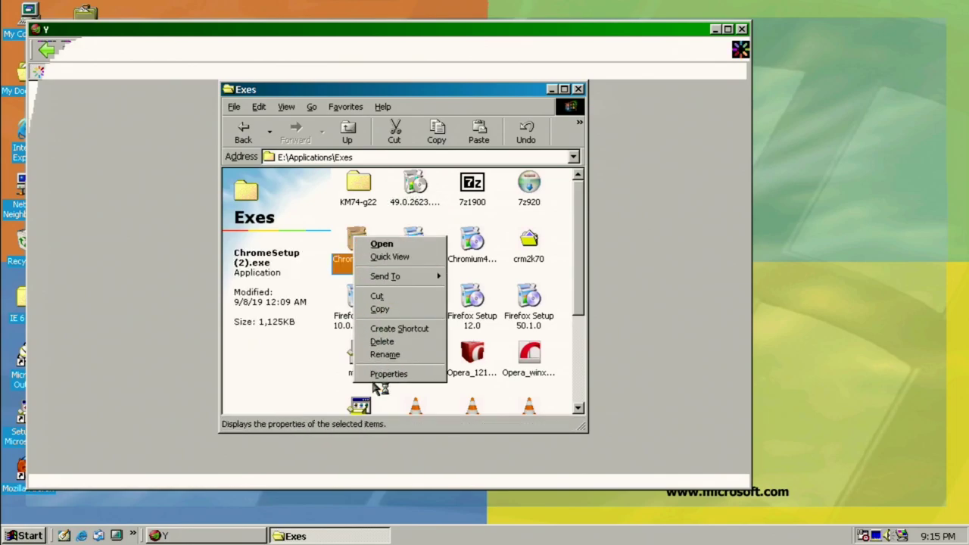
{"action": "left_click", "coordinate": [403, 381]}
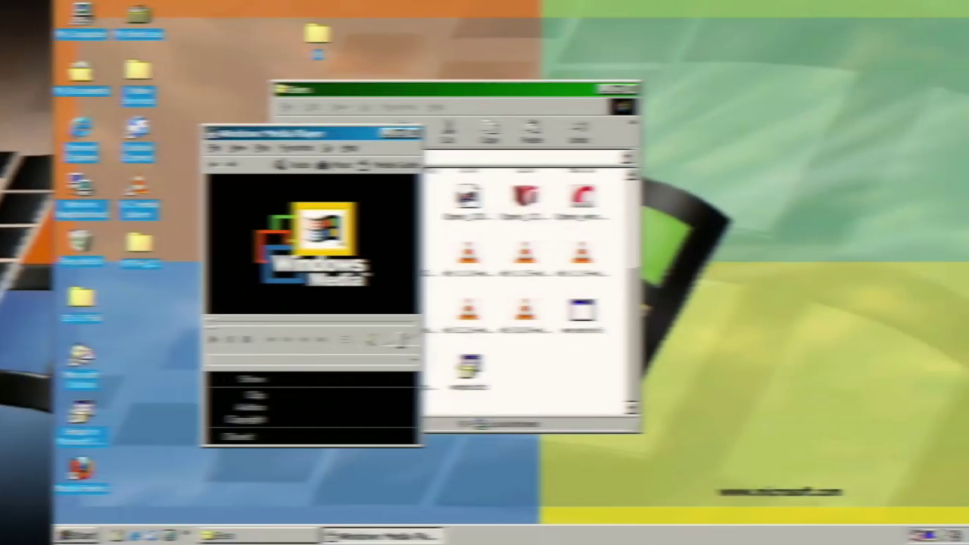
{"action": "left_click", "coordinate": [161, 148]}
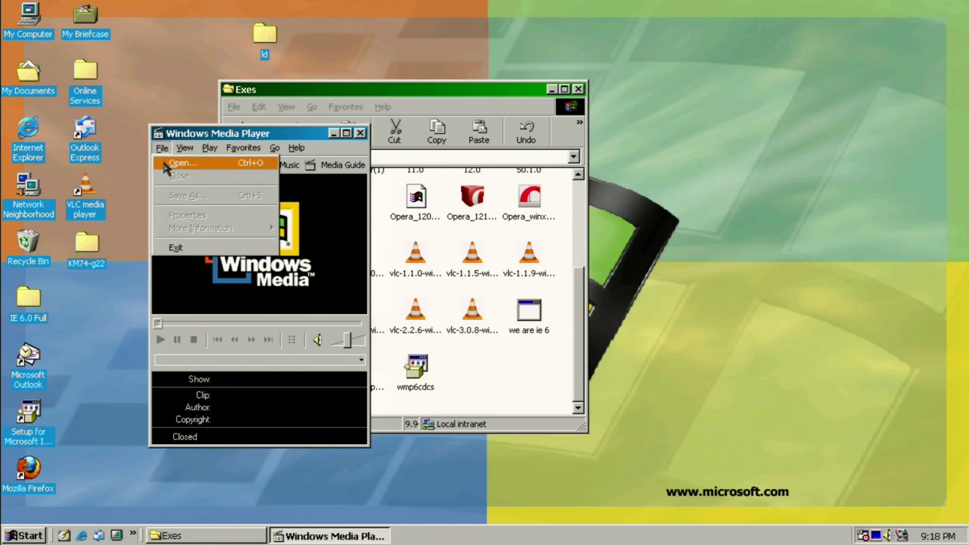
{"action": "left_click", "coordinate": [180, 163]}
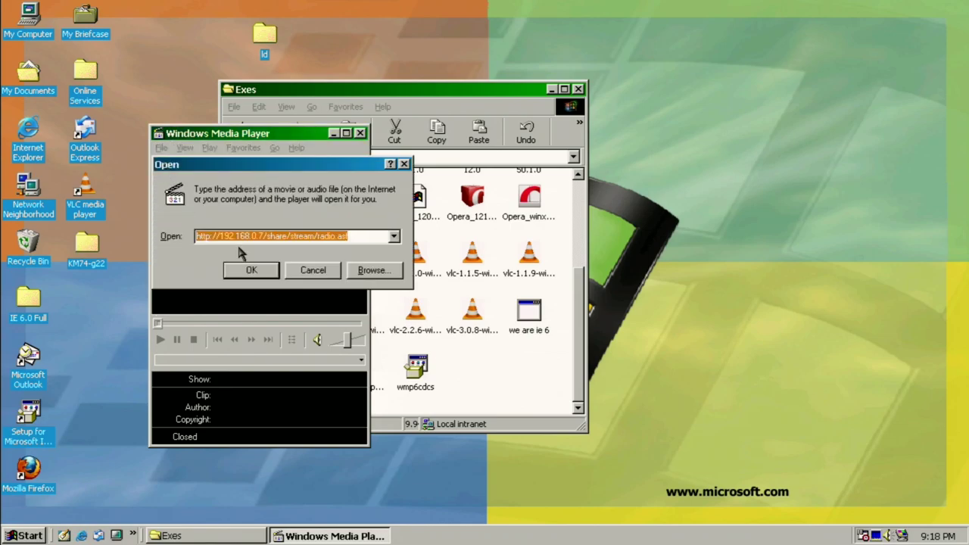
{"action": "left_click", "coordinate": [250, 276]}
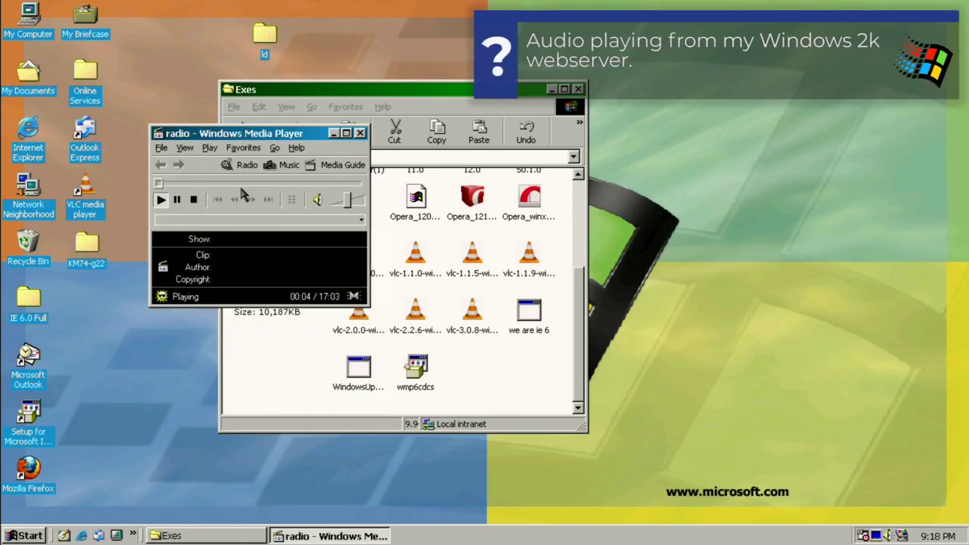
{"action": "left_click", "coordinate": [280, 373]}
{"action": "left_click_drag", "start_coordinate": [277, 96], "coordinate": [469, 92]}
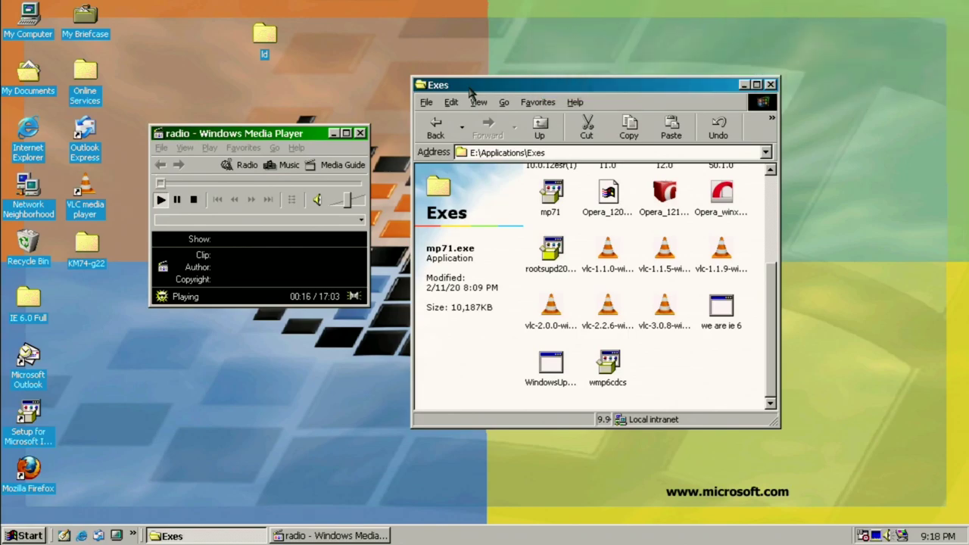
{"action": "left_click", "coordinate": [162, 296]}
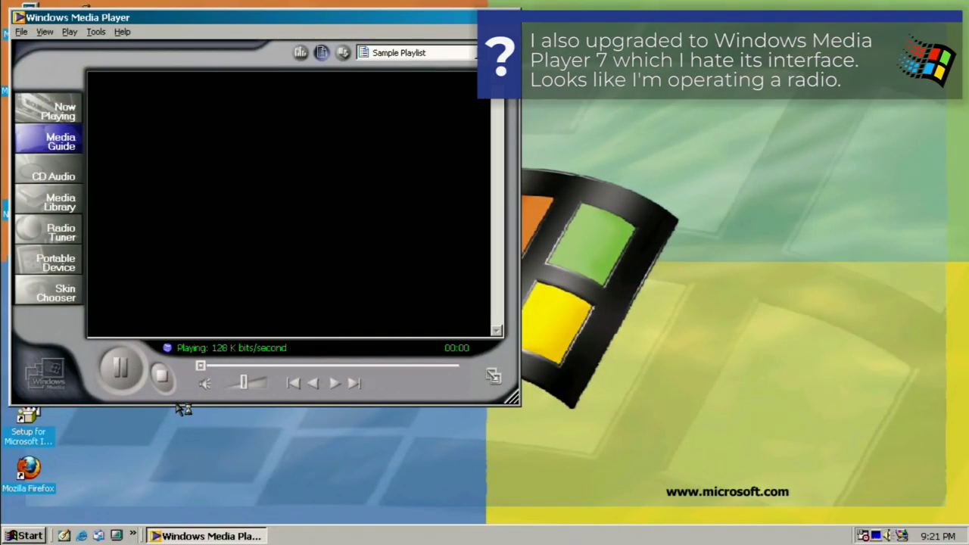
{"action": "left_click", "coordinate": [516, 307]}
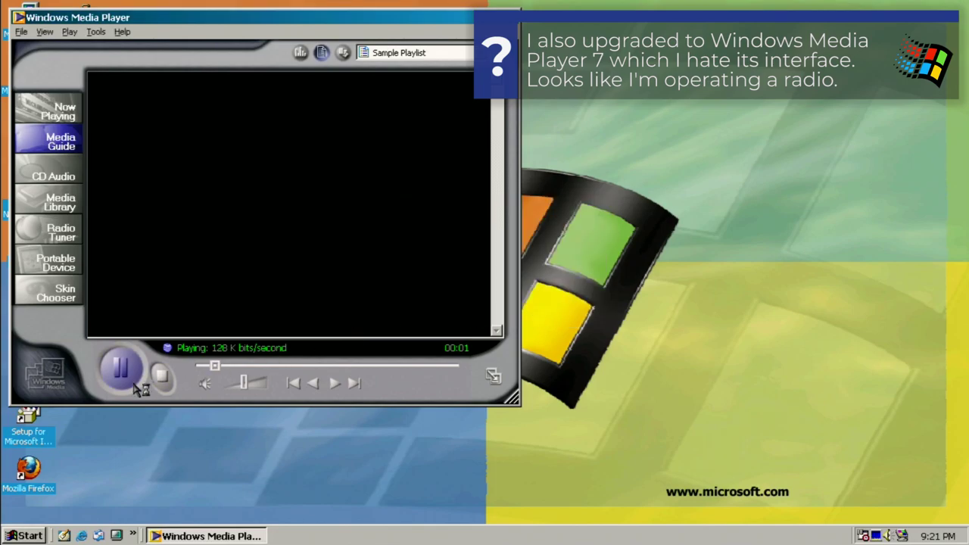
{"action": "left_click", "coordinate": [21, 32]}
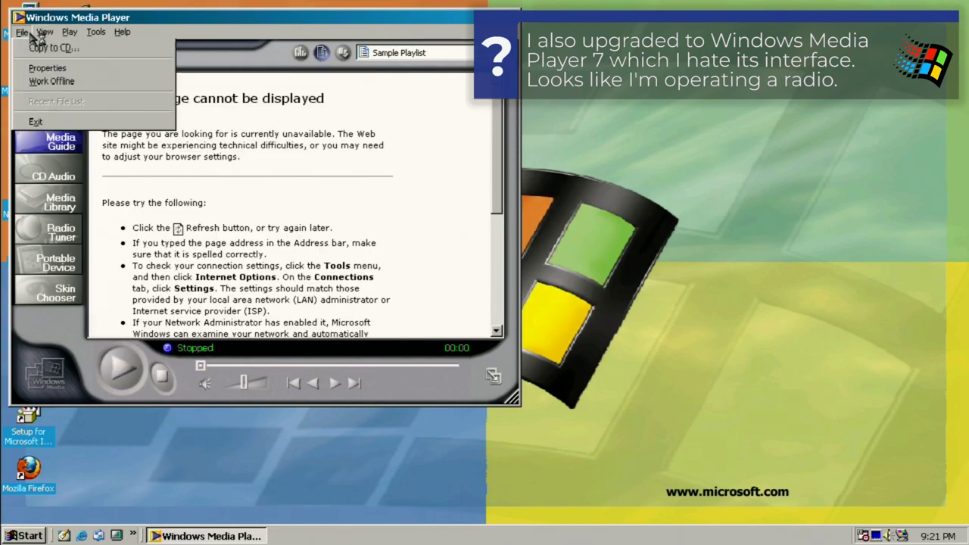
{"action": "left_click", "coordinate": [47, 60]}
{"action": "left_click", "coordinate": [231, 256]}
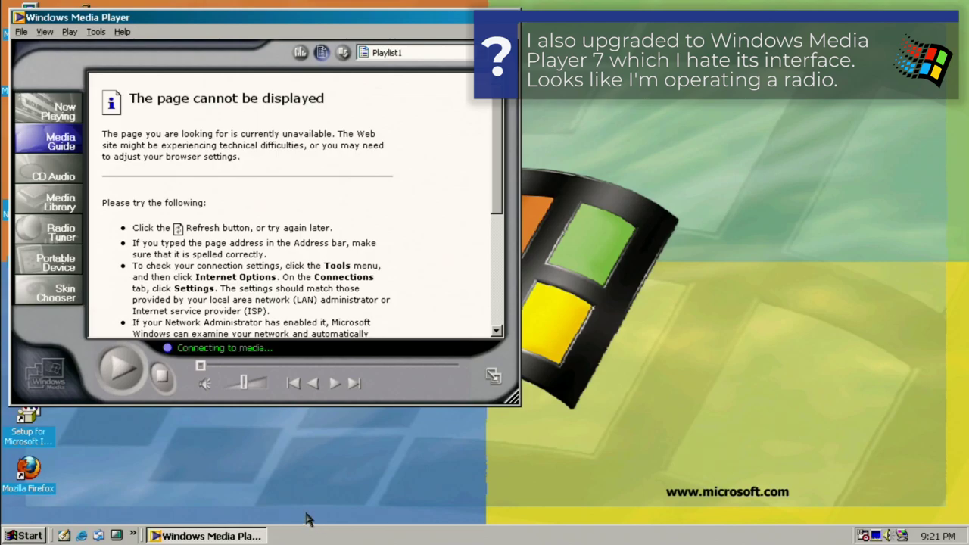
{"action": "left_click", "coordinate": [238, 367]}
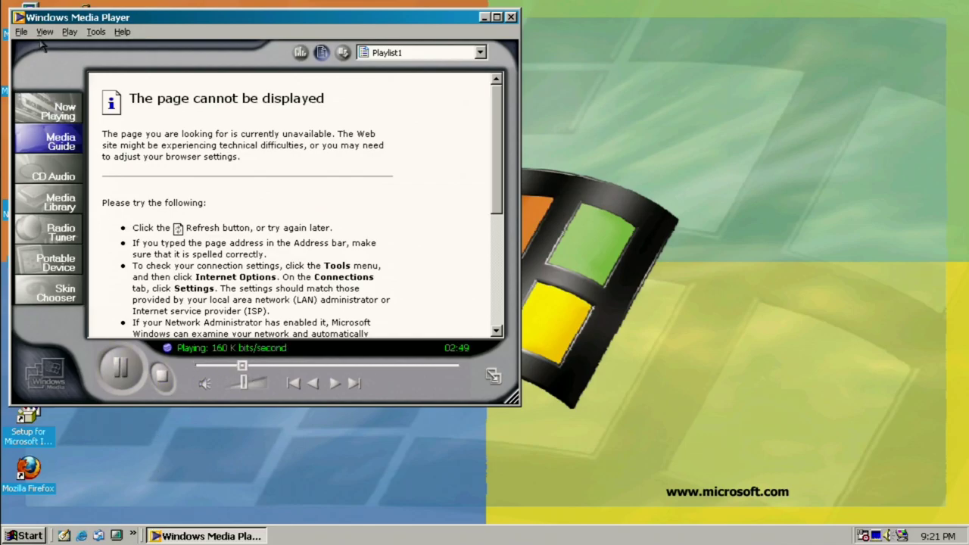
Switch the media player from its full window to compact skin mode.
{"action": "left_click", "coordinate": [26, 33]}
{"action": "left_click", "coordinate": [491, 379]}
{"action": "left_click", "coordinate": [491, 379]}
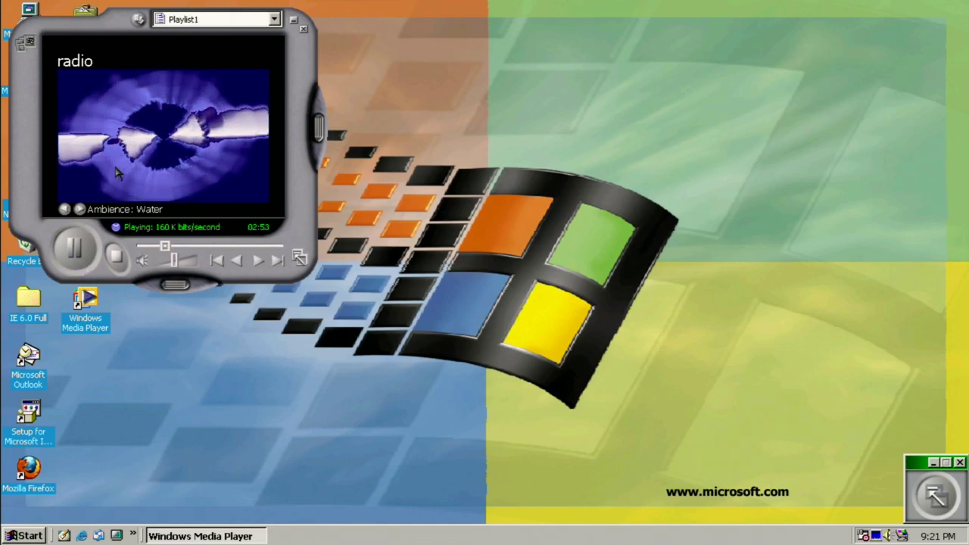
Apply the Classic skin to the media player and stretch its window taller to fit the video area.
{"action": "left_click", "coordinate": [933, 493]}
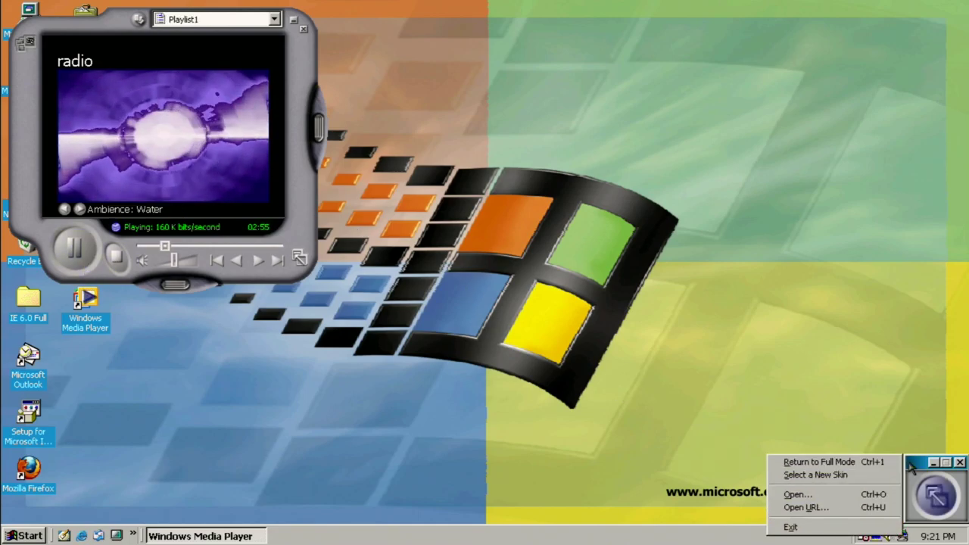
{"action": "left_click", "coordinate": [823, 491]}
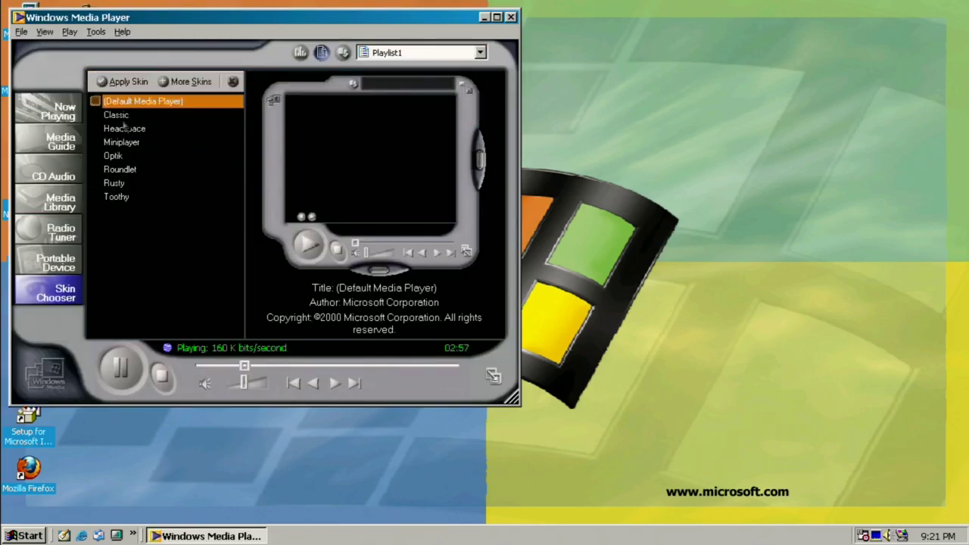
{"action": "left_click", "coordinate": [119, 117]}
{"action": "double_click", "coordinate": [162, 118]}
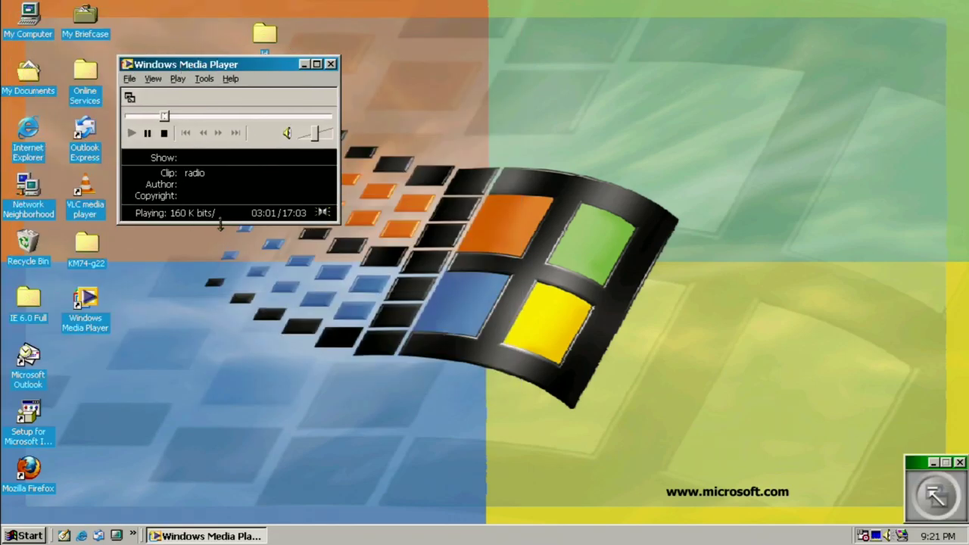
{"action": "left_click_drag", "start_coordinate": [228, 191], "coordinate": [212, 381]}
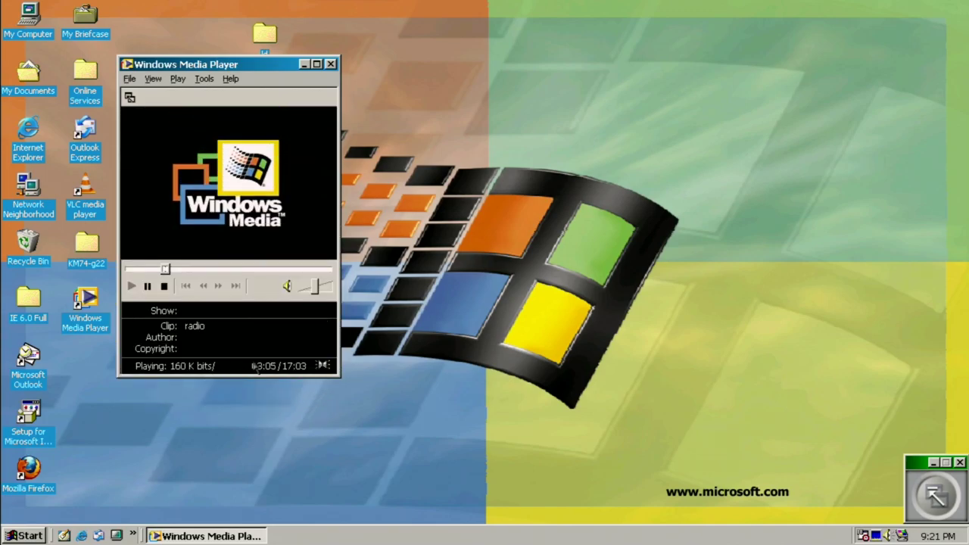
Seek through the radio clip to about 12:06, further towards the end, and back to about 05:00.
{"action": "left_click", "coordinate": [227, 270]}
{"action": "left_click_drag", "start_coordinate": [228, 270], "coordinate": [271, 270]}
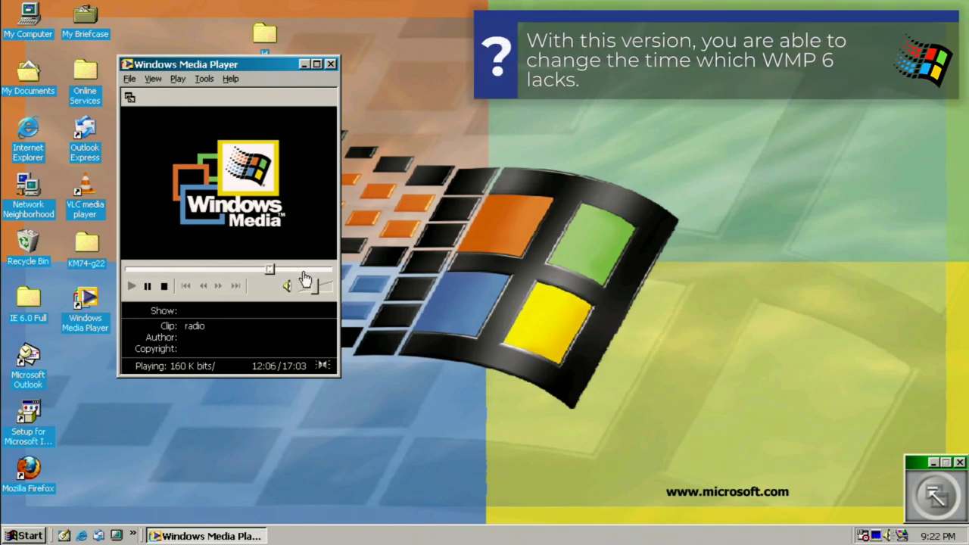
{"action": "left_click", "coordinate": [305, 271]}
{"action": "left_click", "coordinate": [188, 269]}
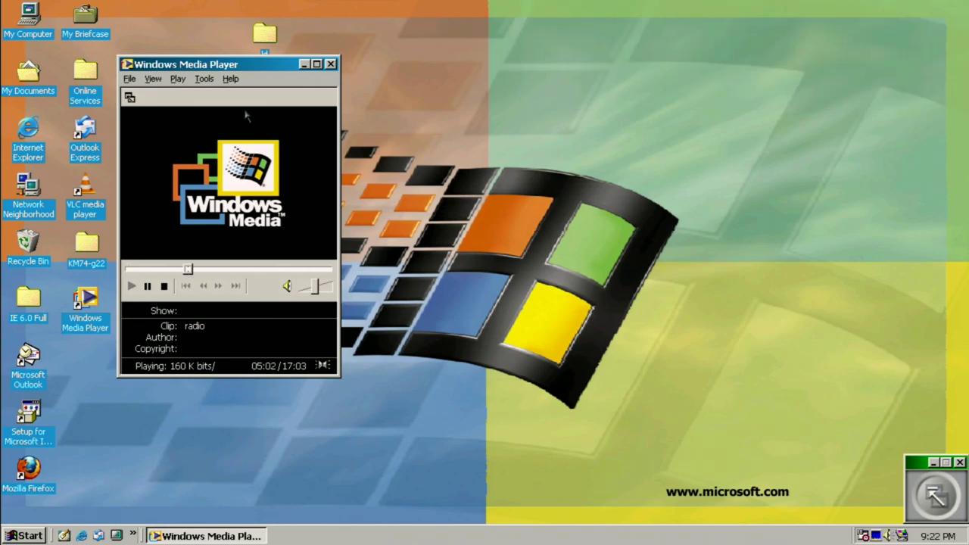
{"action": "left_click", "coordinate": [129, 79]}
{"action": "left_click", "coordinate": [144, 107]}
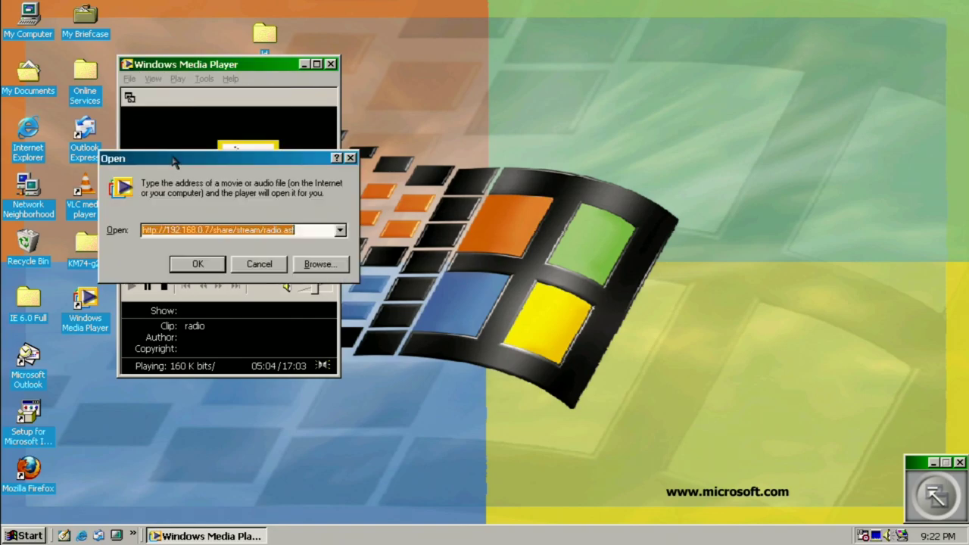
{"action": "left_click_drag", "start_coordinate": [284, 230], "coordinate": [290, 230]}
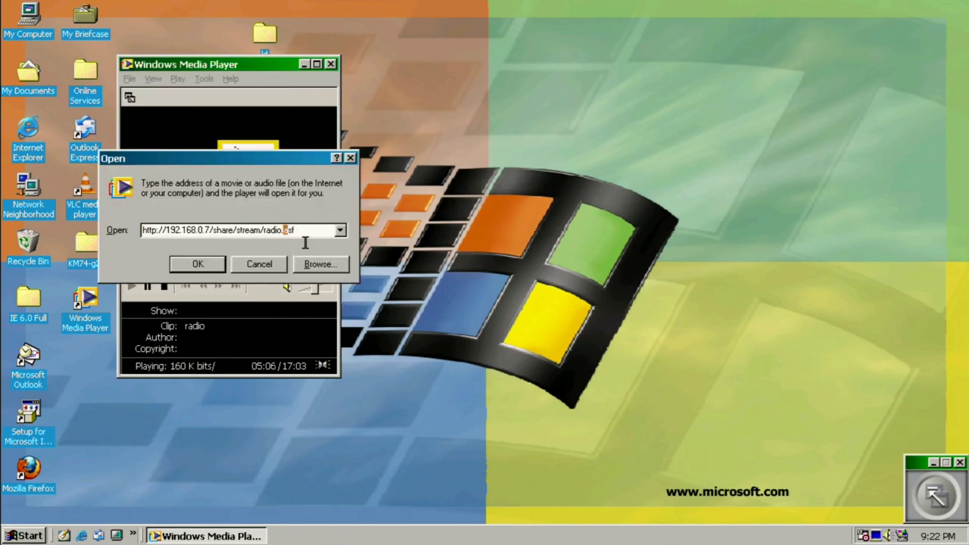
{"action": "left_click", "coordinate": [303, 230]}
{"action": "key", "text": "BackSpace"}
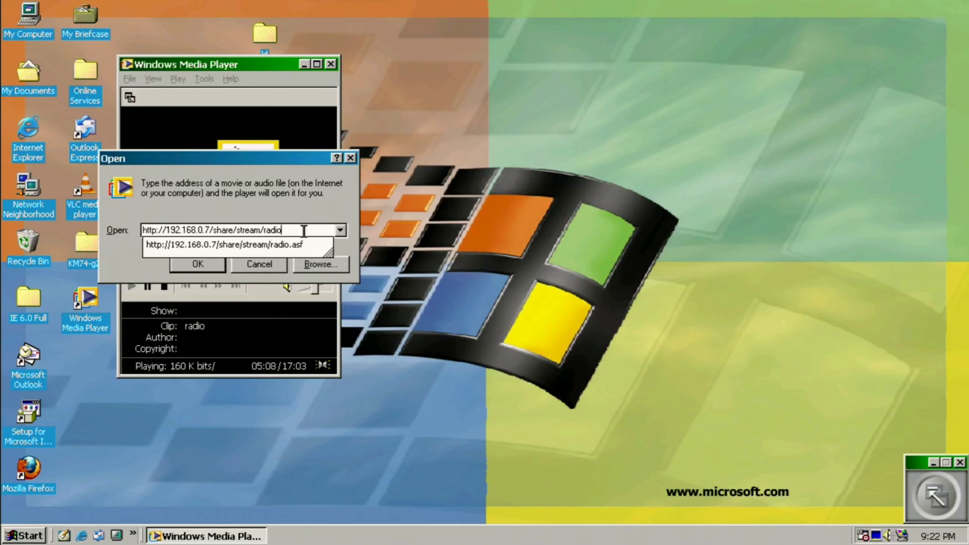
{"action": "key", "text": "Return"}
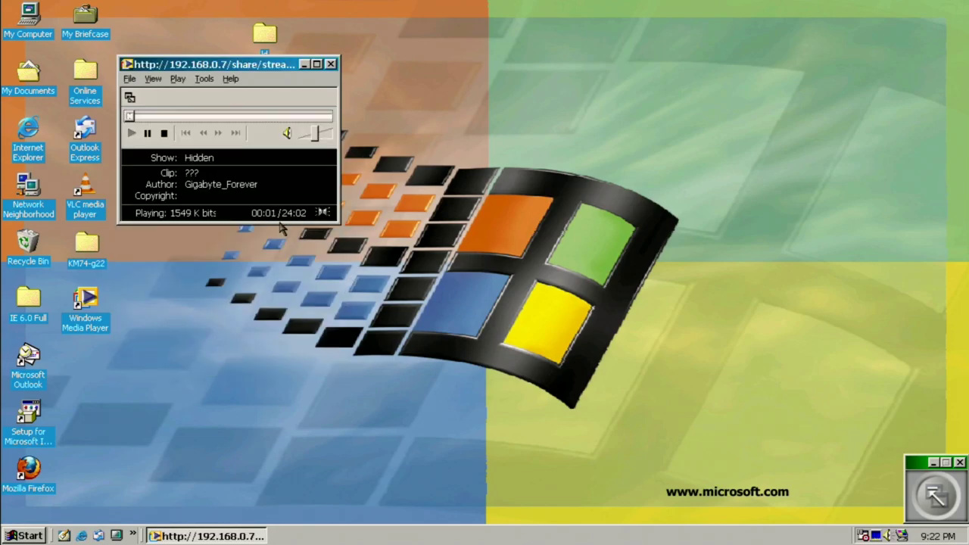
Move the player window lower on the desktop, skip ahead in the clip, and restart its playback.
{"action": "left_click_drag", "start_coordinate": [164, 66], "coordinate": [173, 178]}
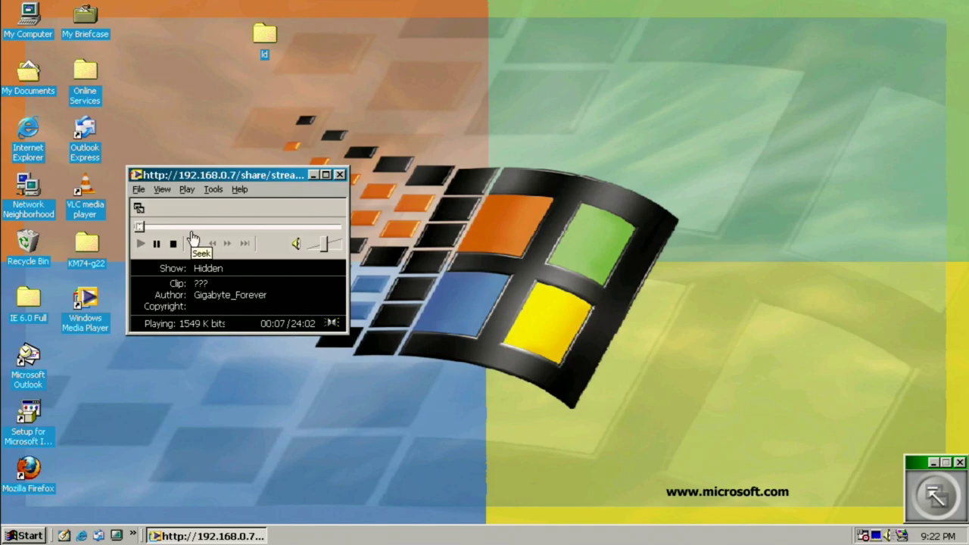
{"action": "left_click", "coordinate": [215, 229]}
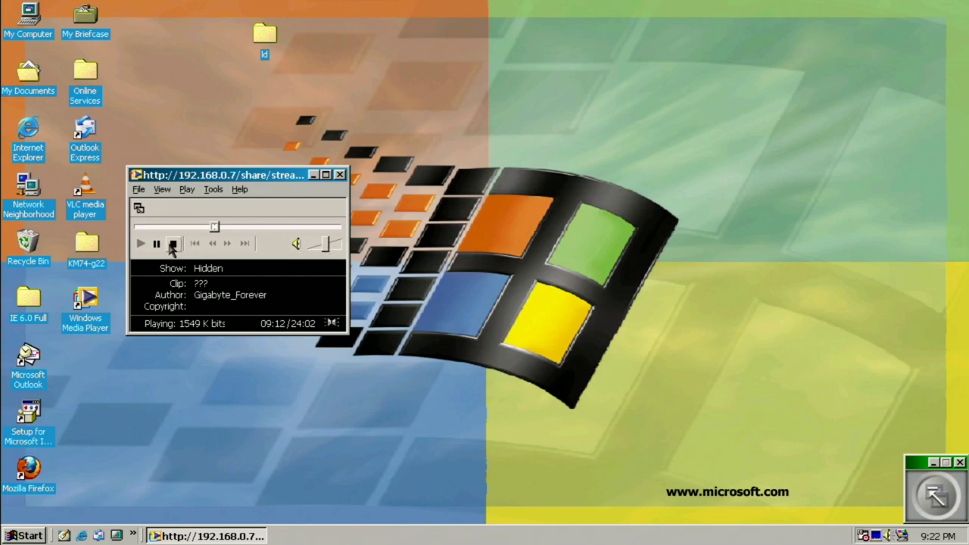
{"action": "left_click_drag", "start_coordinate": [215, 227], "coordinate": [249, 228]}
{"action": "left_click", "coordinate": [173, 243]}
{"action": "left_click", "coordinate": [141, 244]}
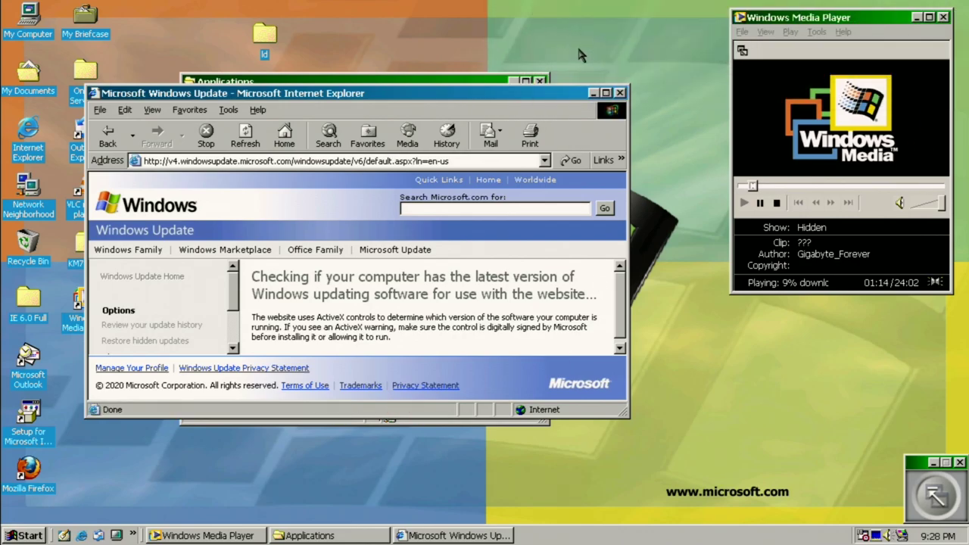
Close the Windows Update window and start the Opera_1200_int_Setup installer, ticking the checkbox on its first page.
{"action": "left_click", "coordinate": [620, 92]}
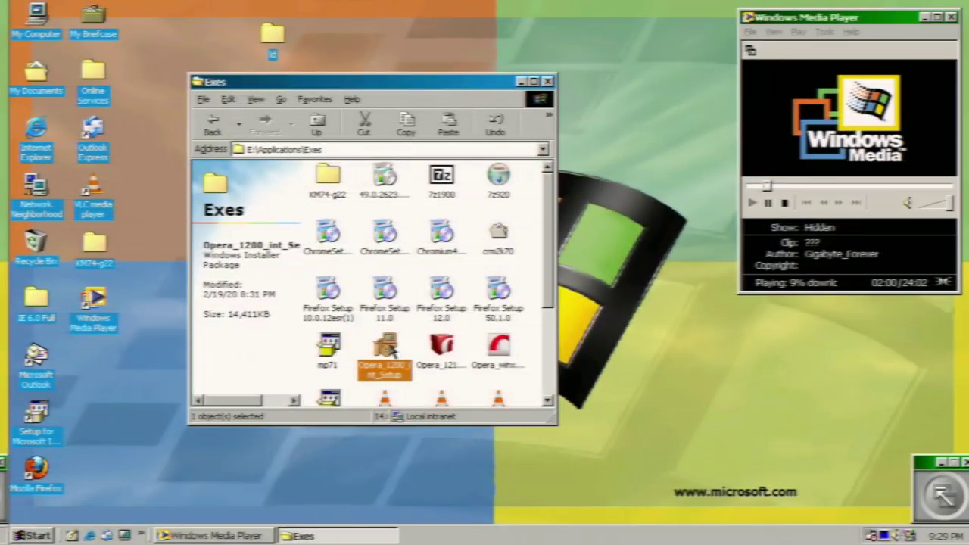
{"action": "double_click", "coordinate": [386, 347]}
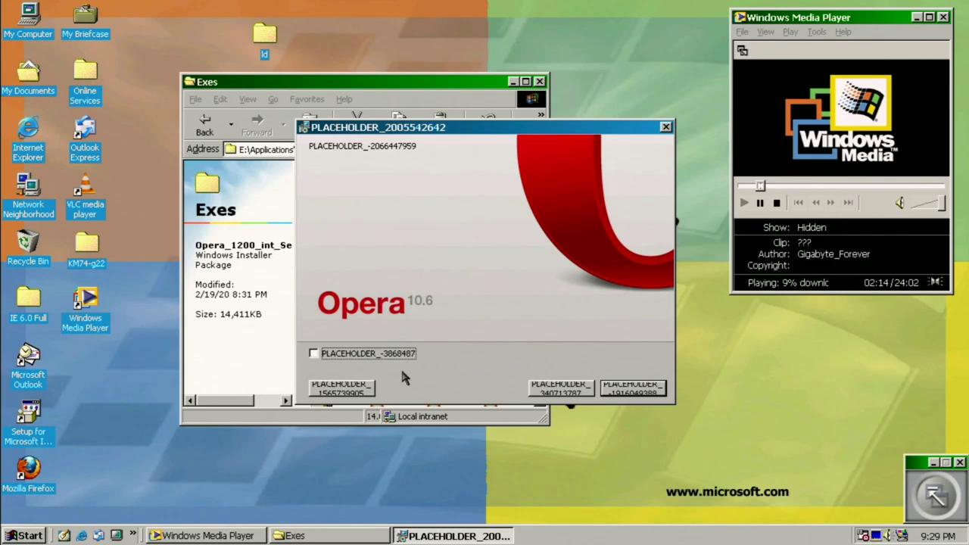
{"action": "left_click", "coordinate": [349, 356]}
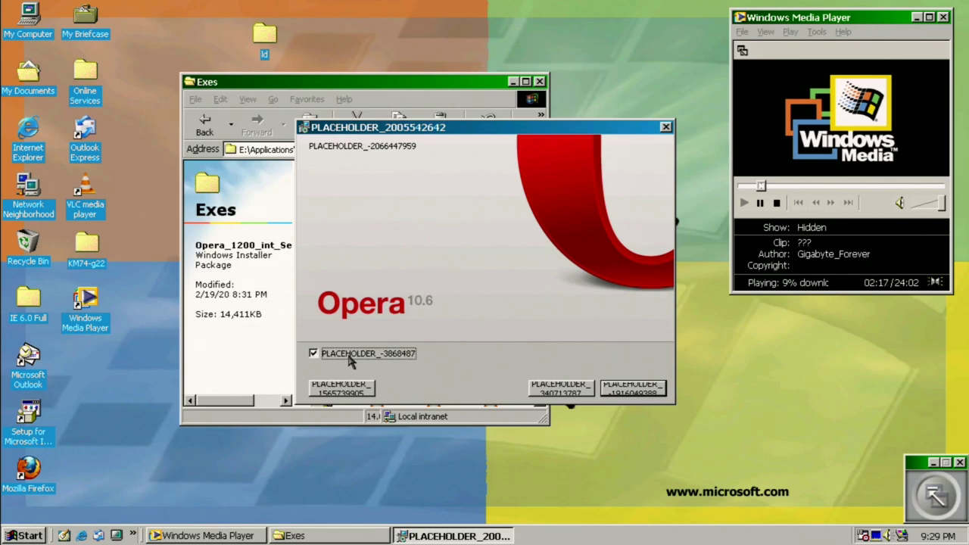
{"action": "left_click", "coordinate": [650, 393]}
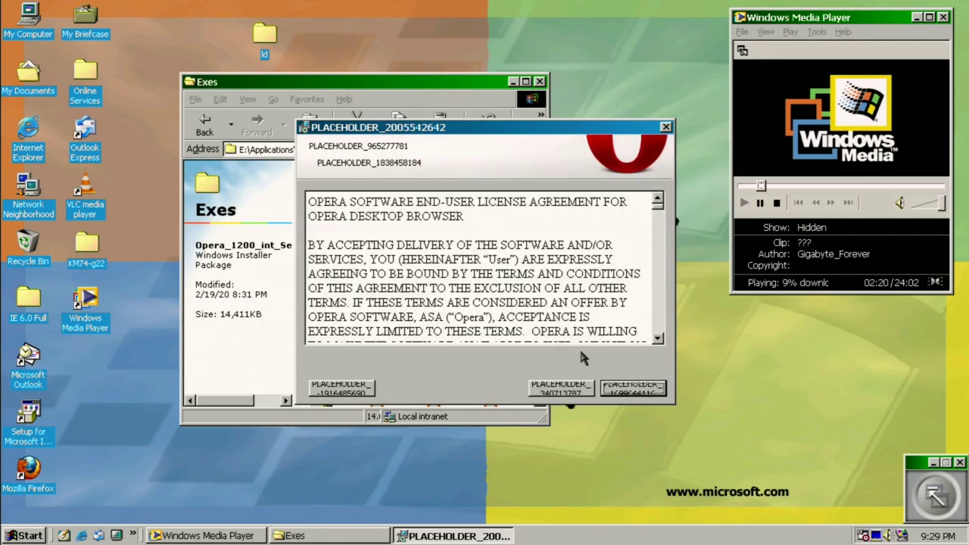
Scroll through the Opera end-user license agreement and accept it to continue the installation.
{"action": "left_click", "coordinate": [407, 279]}
{"action": "scroll", "coordinate": [407, 279], "scroll_direction": "down", "scroll_amount": 5}
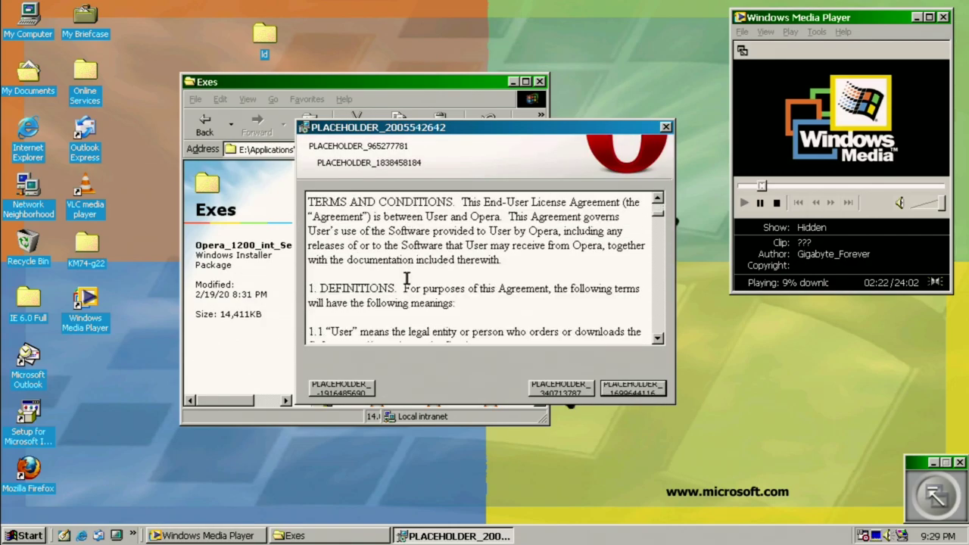
{"action": "left_click", "coordinate": [622, 388]}
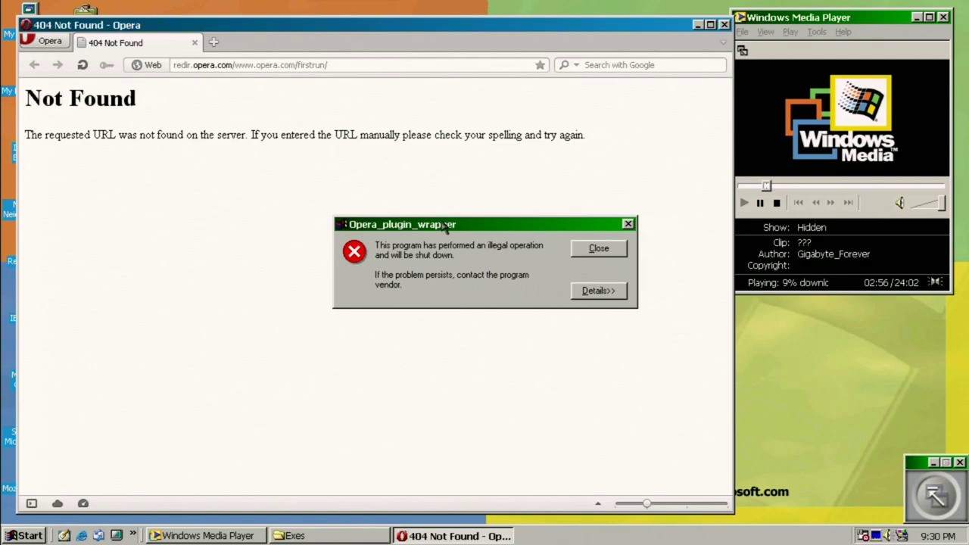
Dismiss the Opera_plugin_wrapper error and the blank Wrong certificate name dialog.
{"action": "left_click_drag", "start_coordinate": [445, 227], "coordinate": [416, 280]}
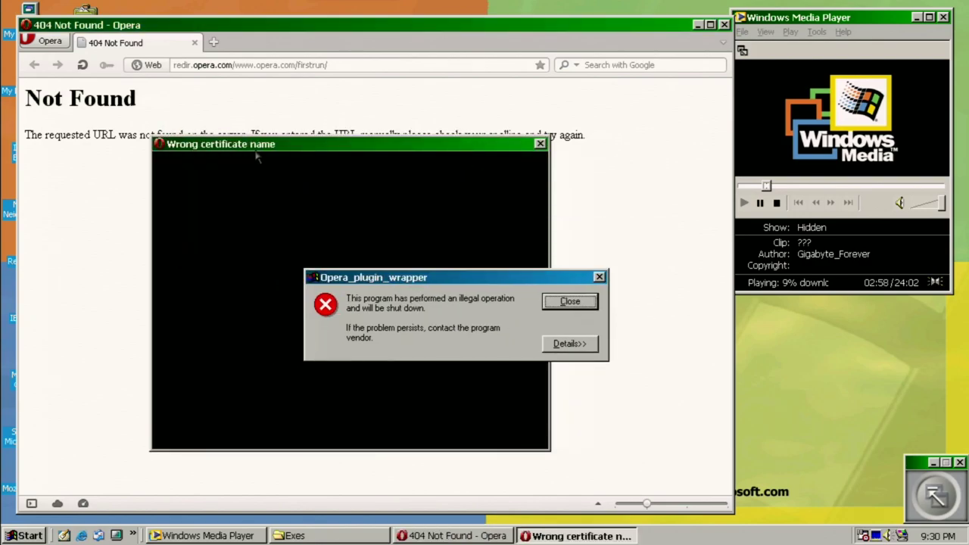
{"action": "left_click", "coordinate": [302, 156]}
{"action": "left_click", "coordinate": [582, 302]}
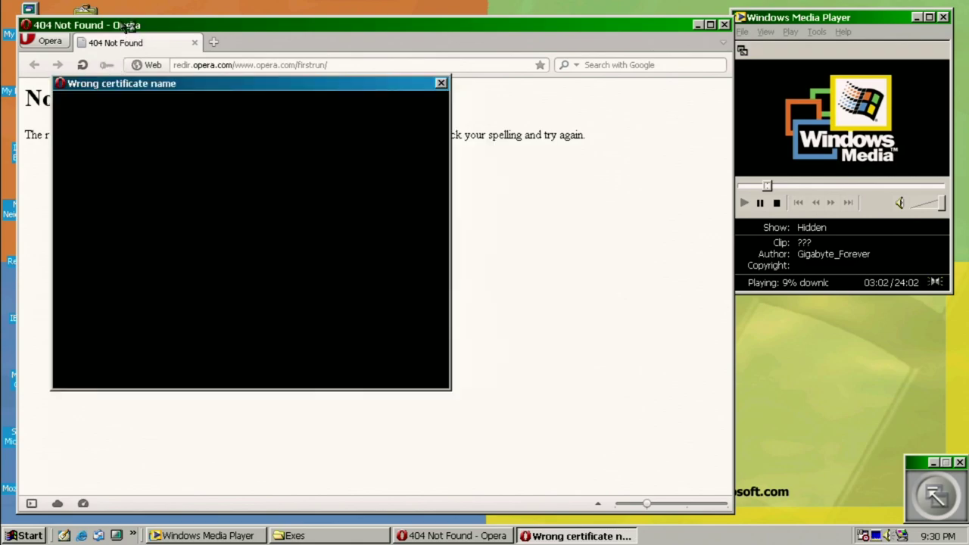
{"action": "left_click", "coordinate": [442, 84]}
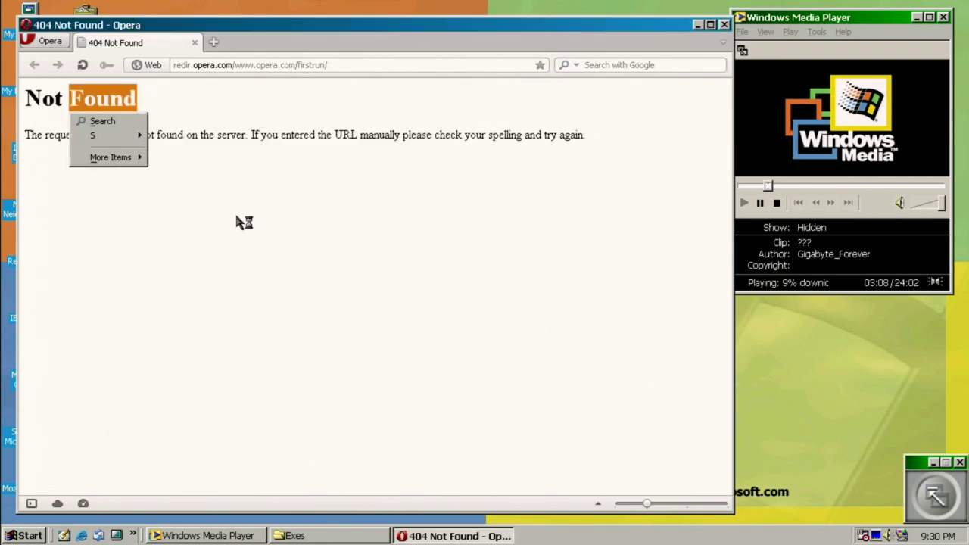
Replace the first-run page address in Opera with opera.com.
{"action": "left_click", "coordinate": [284, 67]}
{"action": "left_click", "coordinate": [284, 66]}
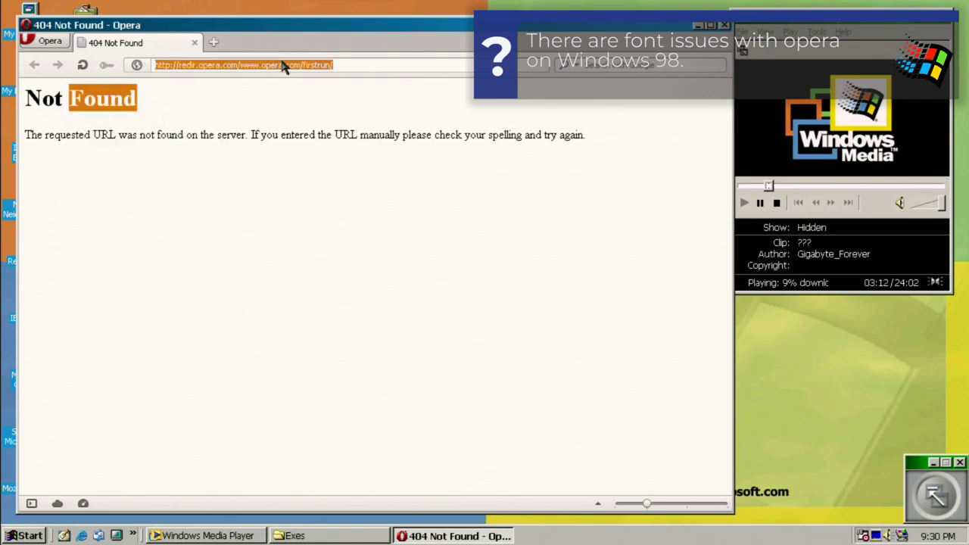
{"action": "type", "text": "opera.com"}
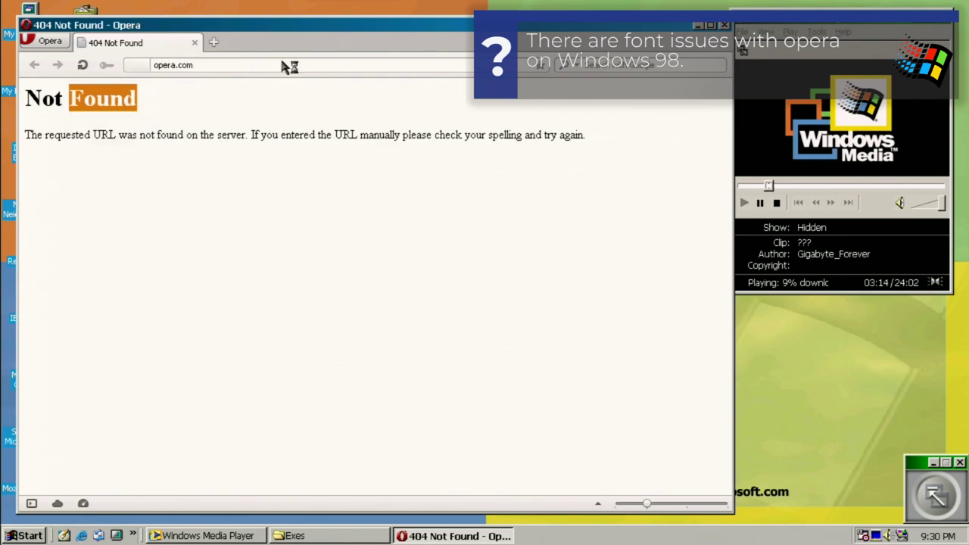
Load opera.com, accept the site's cookies and look over the homepage.
{"action": "key", "text": "Return"}
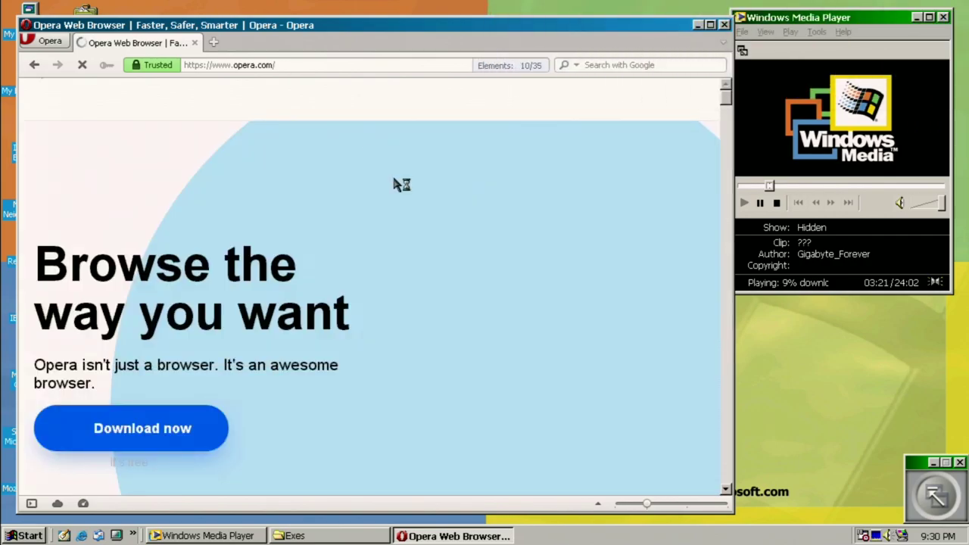
{"action": "scroll", "coordinate": [462, 360], "scroll_direction": "down", "scroll_amount": 5}
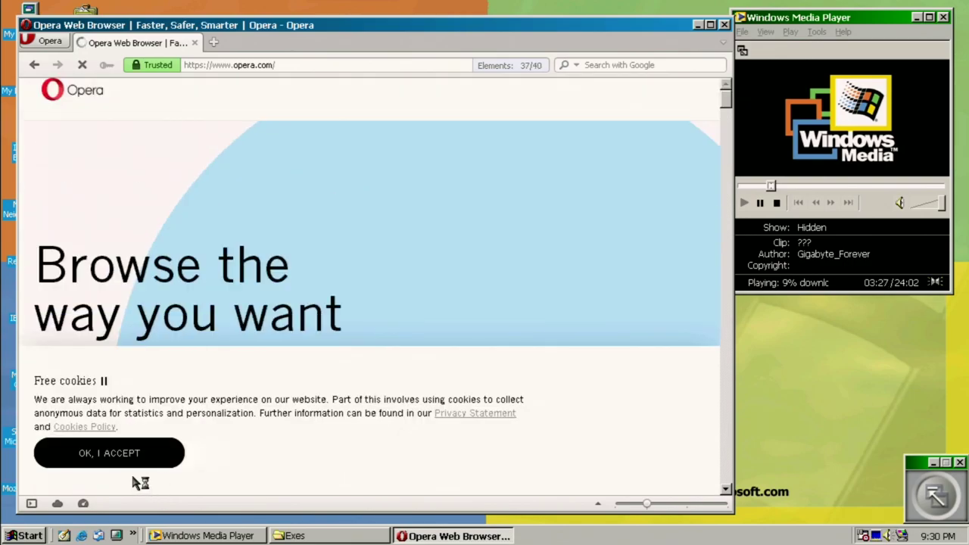
{"action": "left_click", "coordinate": [154, 459]}
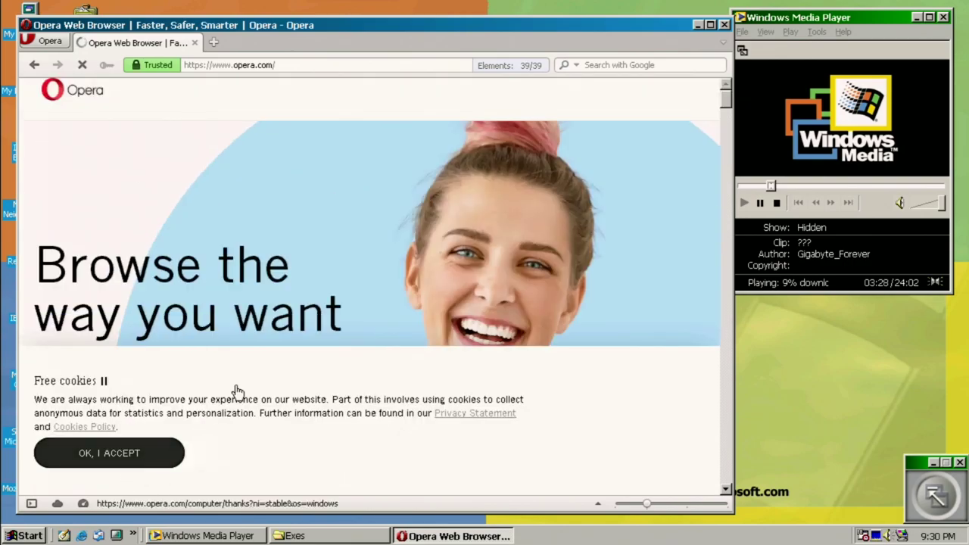
{"action": "scroll", "coordinate": [243, 329], "scroll_direction": "down", "scroll_amount": 5}
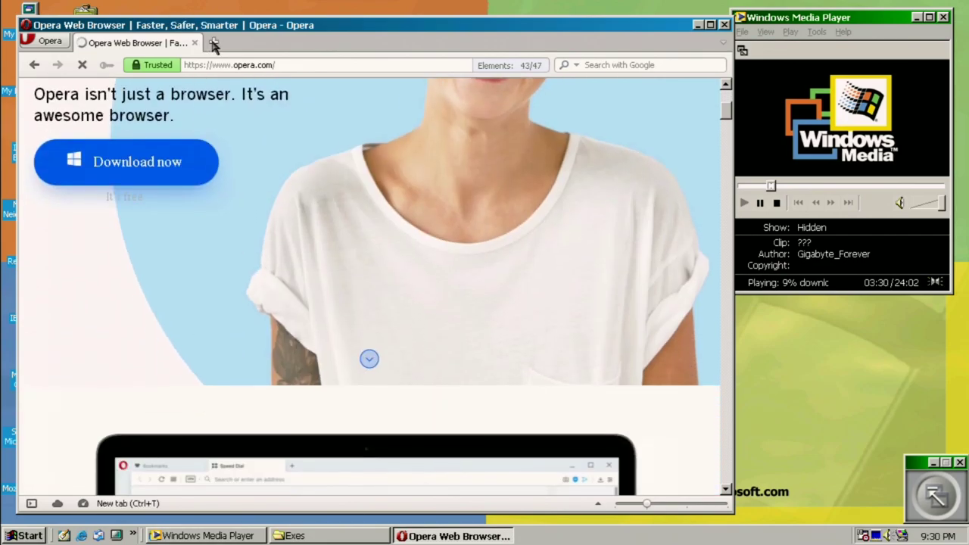
Open a new browser tab and declutter the desktop by shrinking the browser, closing the Exes folder and minimizing Windows Media Player.
{"action": "left_click", "coordinate": [213, 43]}
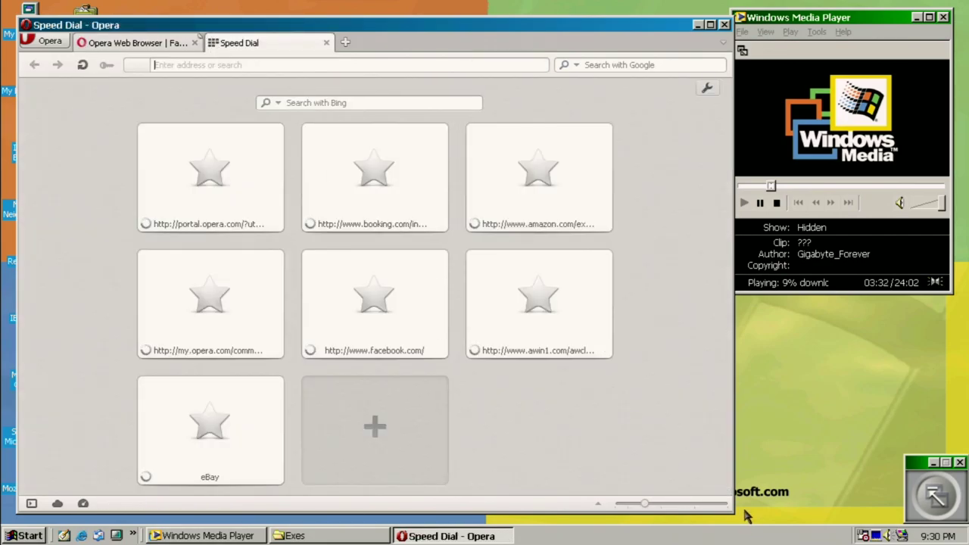
{"action": "left_click_drag", "start_coordinate": [732, 514], "coordinate": [468, 309]}
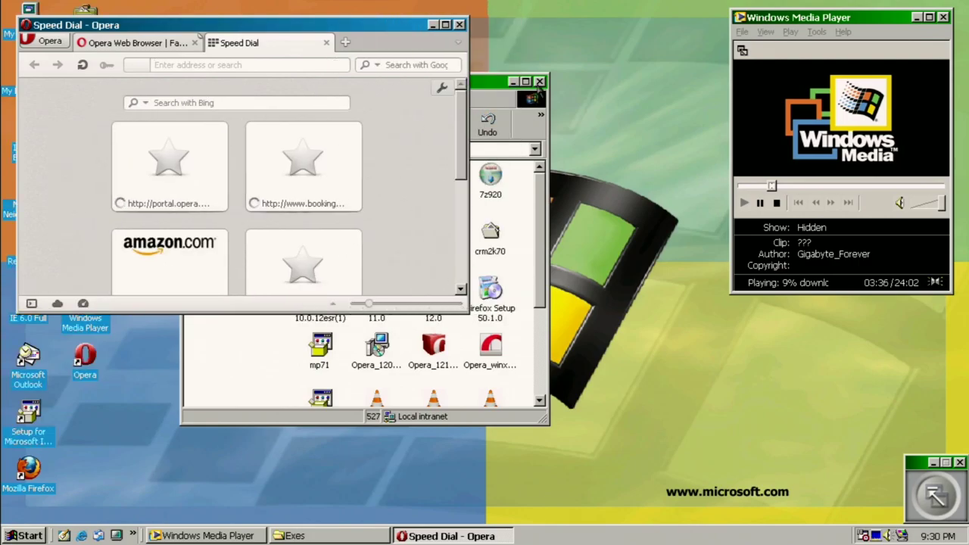
{"action": "left_click", "coordinate": [539, 82]}
{"action": "left_click", "coordinate": [915, 17]}
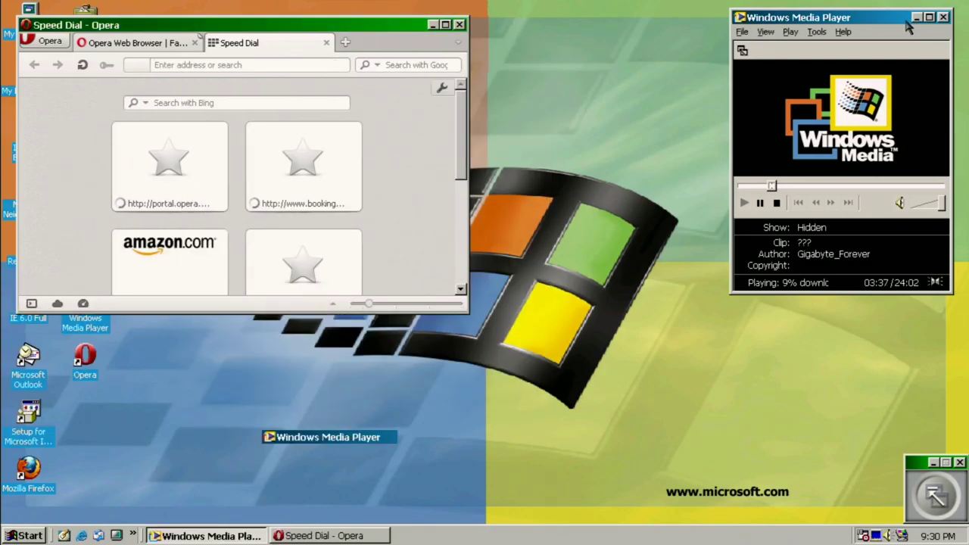
{"action": "left_click_drag", "start_coordinate": [183, 28], "coordinate": [207, 33]}
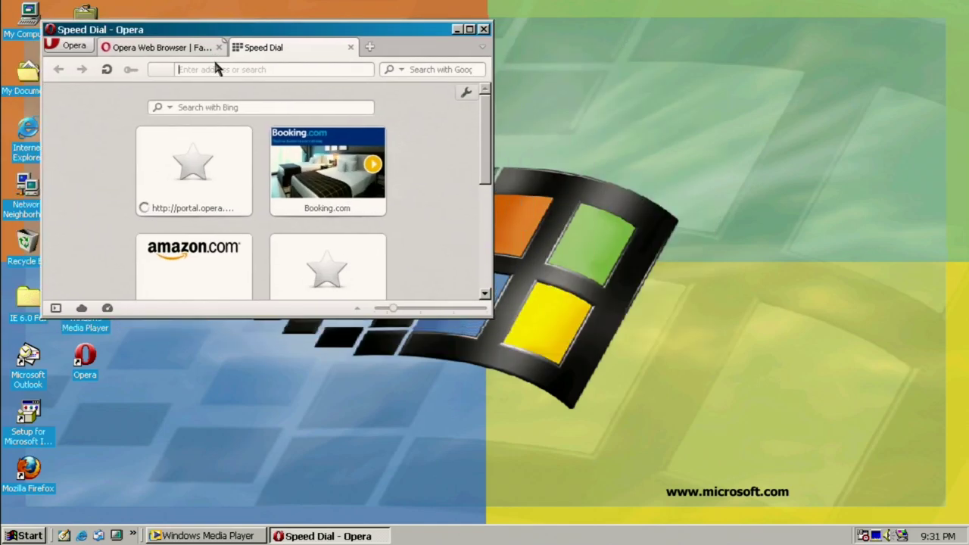
Try to load acid3.aciddtests.org in the new tab.
{"action": "type", "text": "acid3.a"}
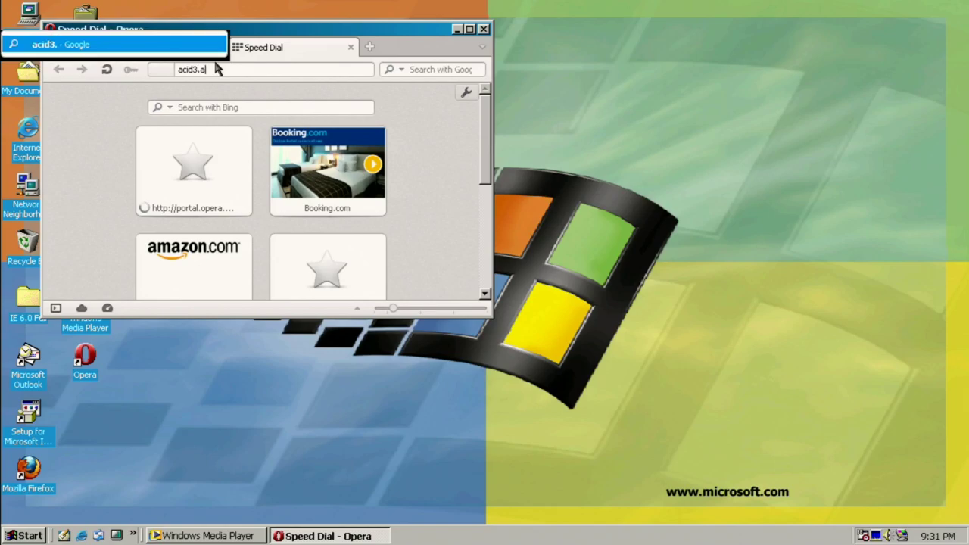
{"action": "type", "text": "ciddtests.o"}
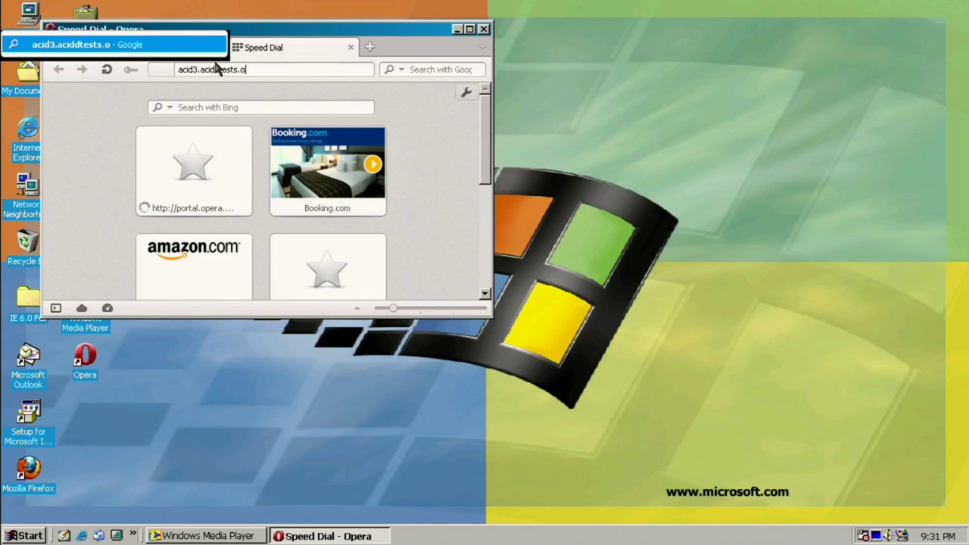
{"action": "type", "text": "rg"}
{"action": "key", "text": "Return"}
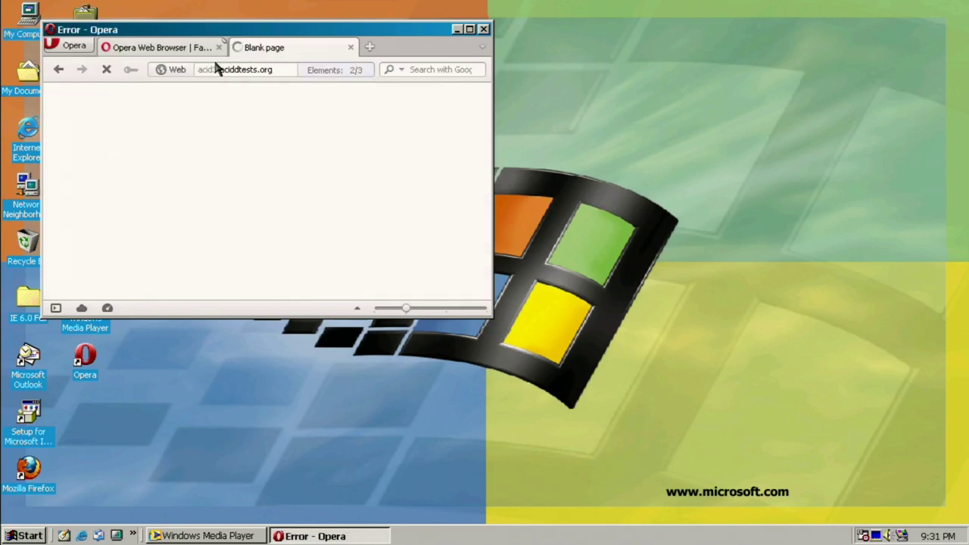
Close the Opera homepage tab and load the Acid3 test from acid3.acidtests.org at a reduced page zoom.
{"action": "left_click", "coordinate": [218, 48]}
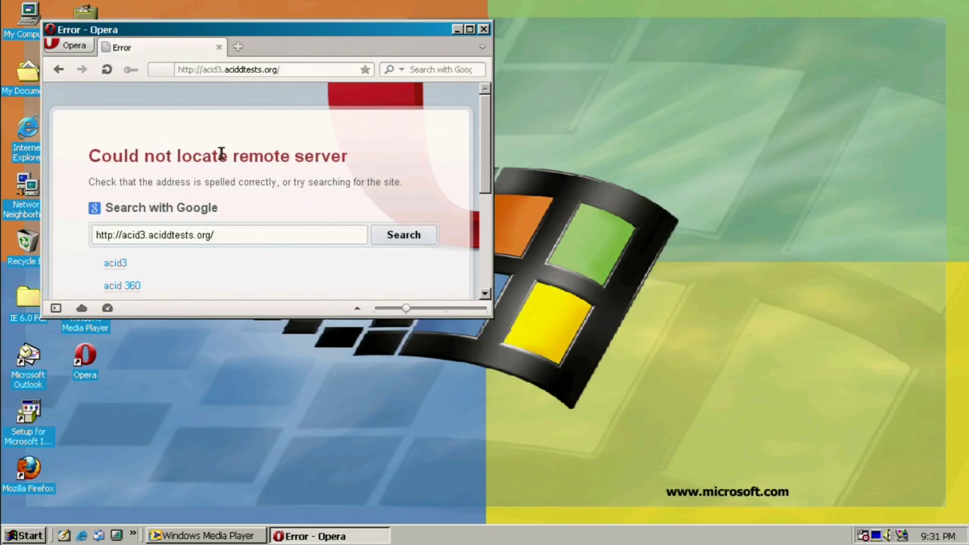
{"action": "left_click", "coordinate": [254, 72]}
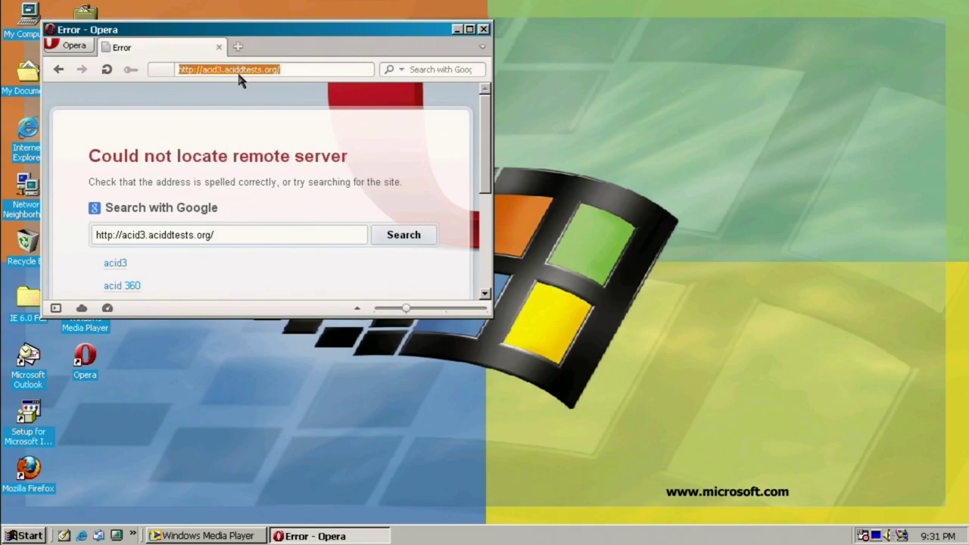
{"action": "left_click", "coordinate": [241, 73]}
{"action": "key", "text": "BackSpace"}
{"action": "key", "text": "Return"}
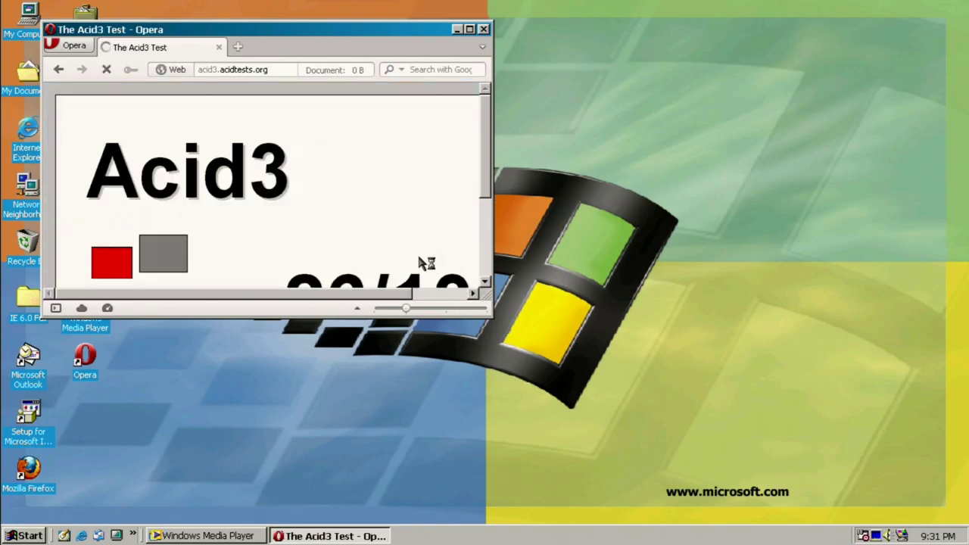
{"action": "left_click_drag", "start_coordinate": [406, 308], "coordinate": [390, 308]}
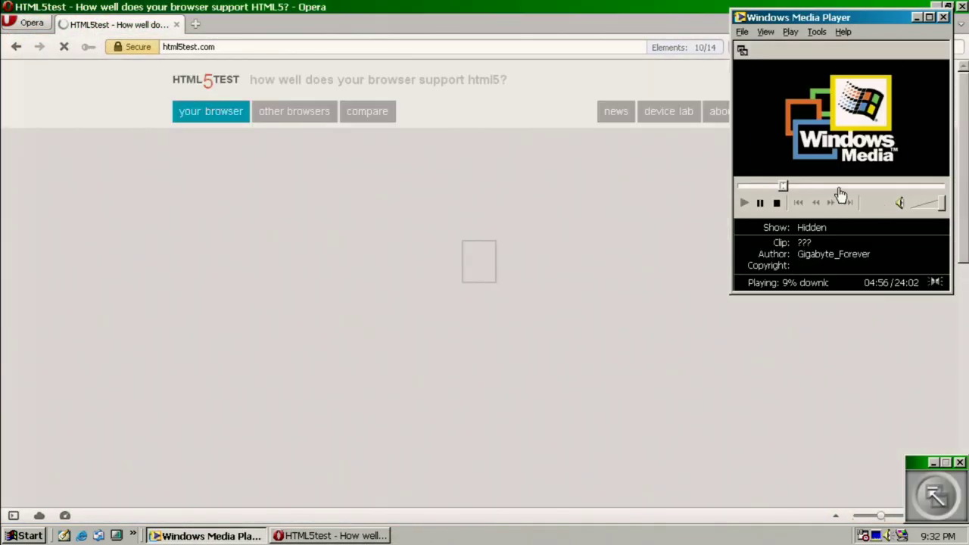
Skip the playing media clip ahead to about its midpoint and review the browser's results on html5test.com.
{"action": "left_click_drag", "start_coordinate": [782, 186], "coordinate": [839, 186]}
{"action": "left_click", "coordinate": [111, 214]}
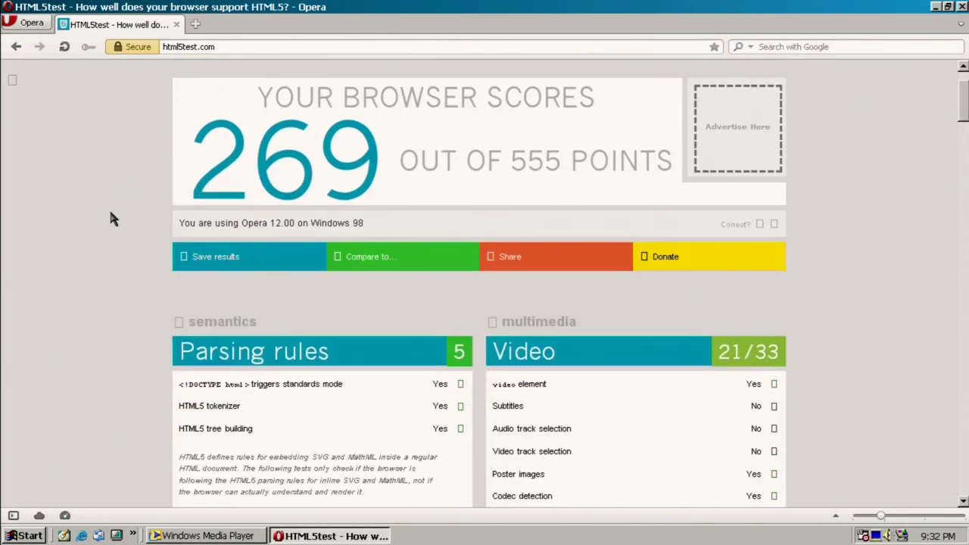
{"action": "scroll", "coordinate": [110, 213], "scroll_direction": "down", "scroll_amount": 5}
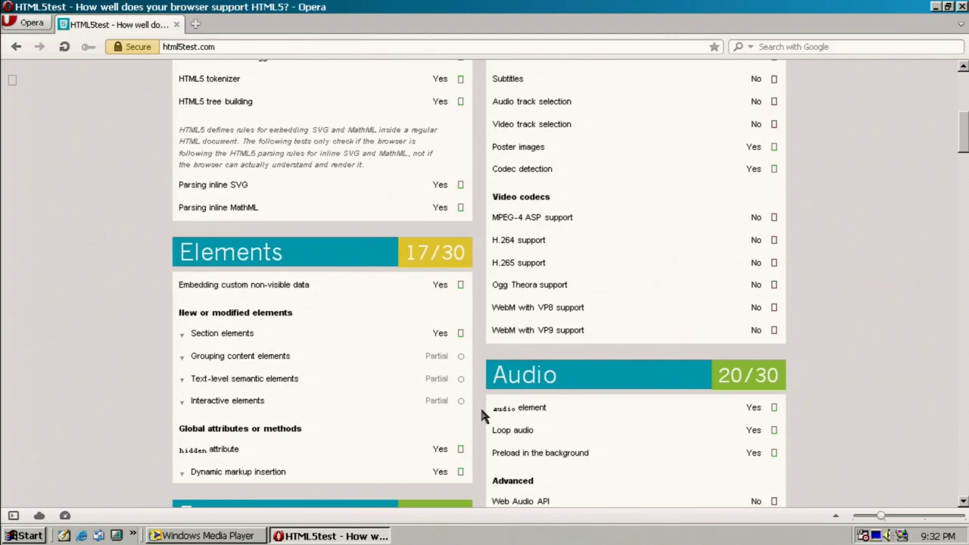
{"action": "scroll", "coordinate": [480, 406], "scroll_direction": "up", "scroll_amount": 1}
Bring Windows Media Player back up and close it.
{"action": "left_click", "coordinate": [253, 537]}
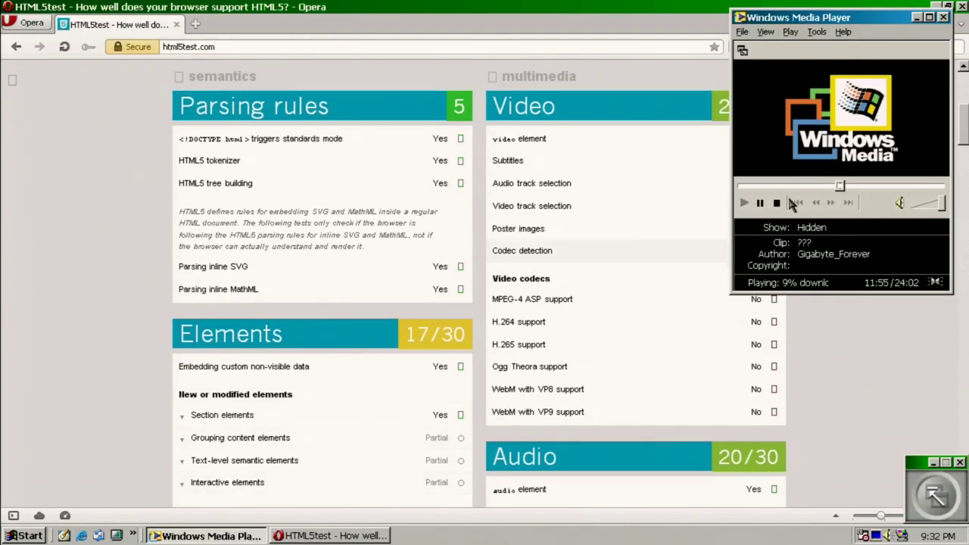
{"action": "left_click", "coordinate": [943, 16]}
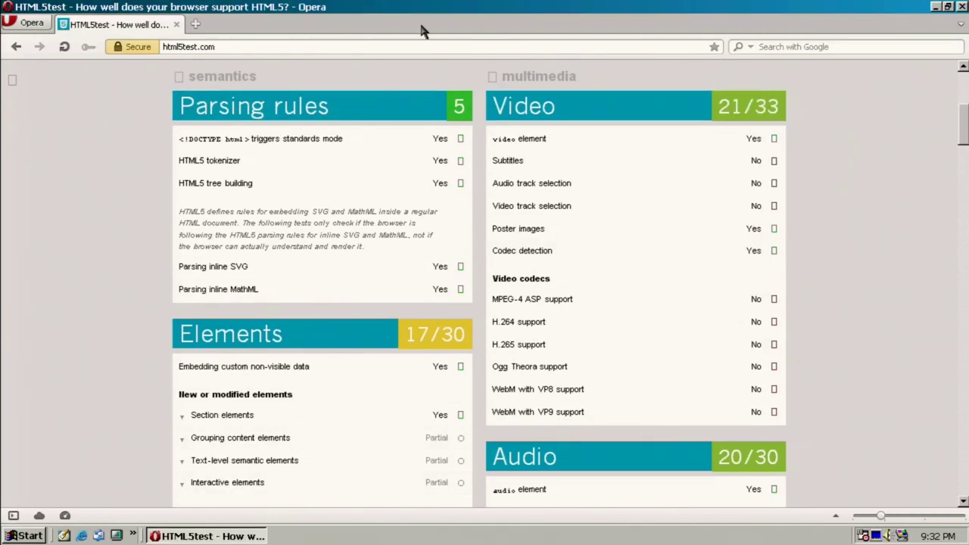
Examine the nested submenus of the browser's main menu down to the help and About Opera entries.
{"action": "key", "text": "alt"}
{"action": "mouse_move", "coordinate": [46, 62]}
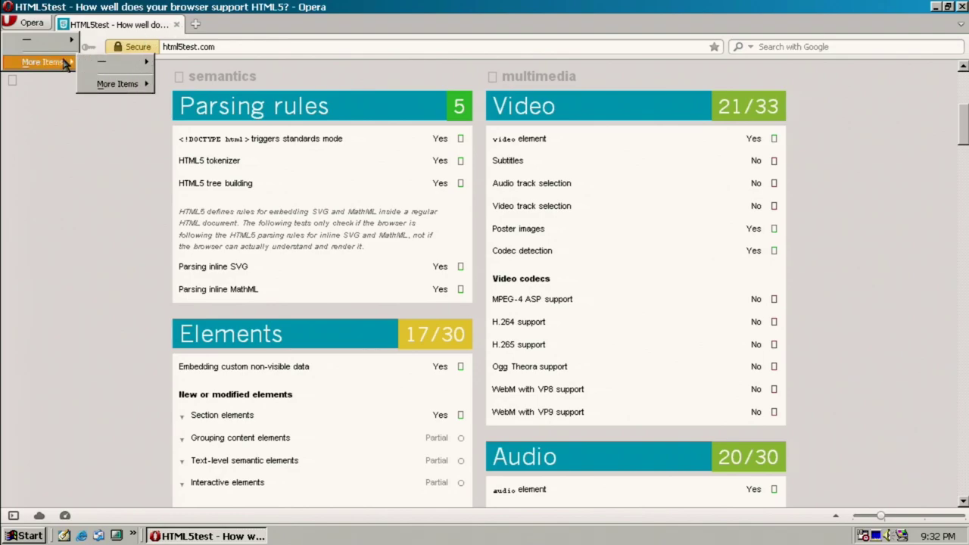
{"action": "mouse_move", "coordinate": [122, 84]}
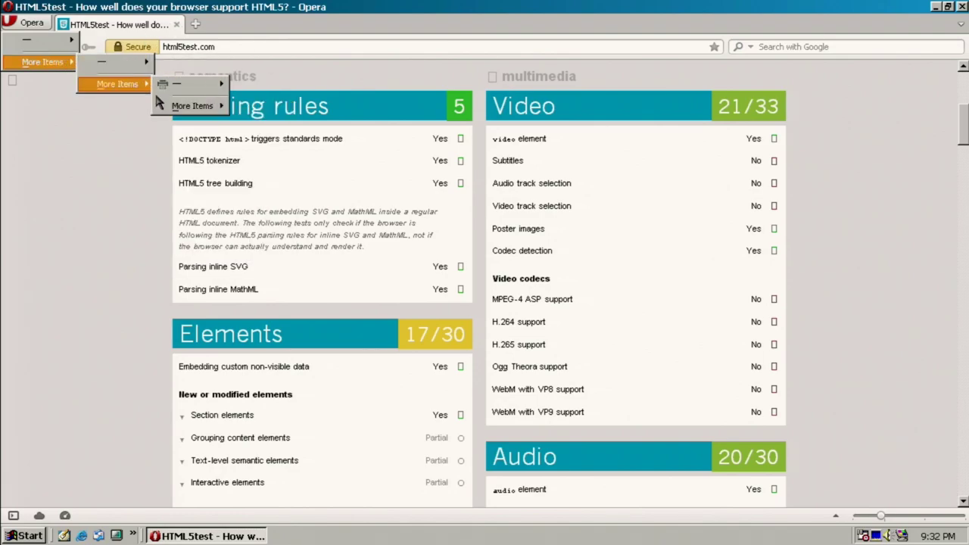
{"action": "mouse_move", "coordinate": [190, 106]}
{"action": "mouse_move", "coordinate": [269, 127]}
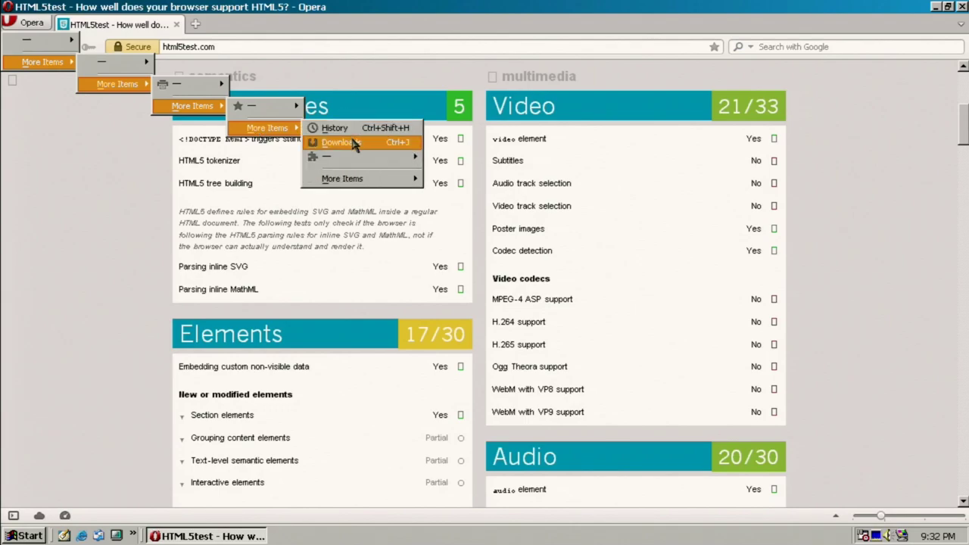
{"action": "mouse_move", "coordinate": [344, 178]}
{"action": "mouse_move", "coordinate": [459, 203]}
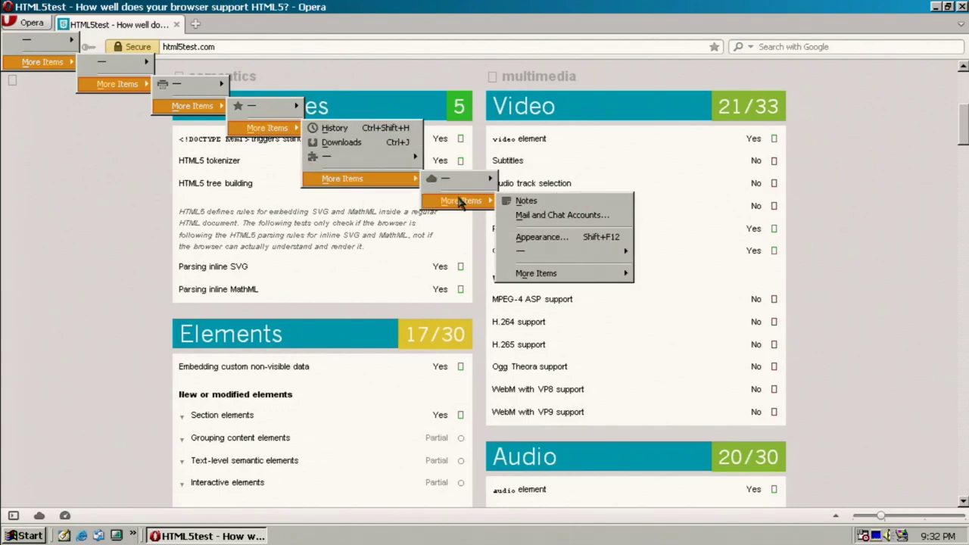
{"action": "mouse_move", "coordinate": [536, 273]}
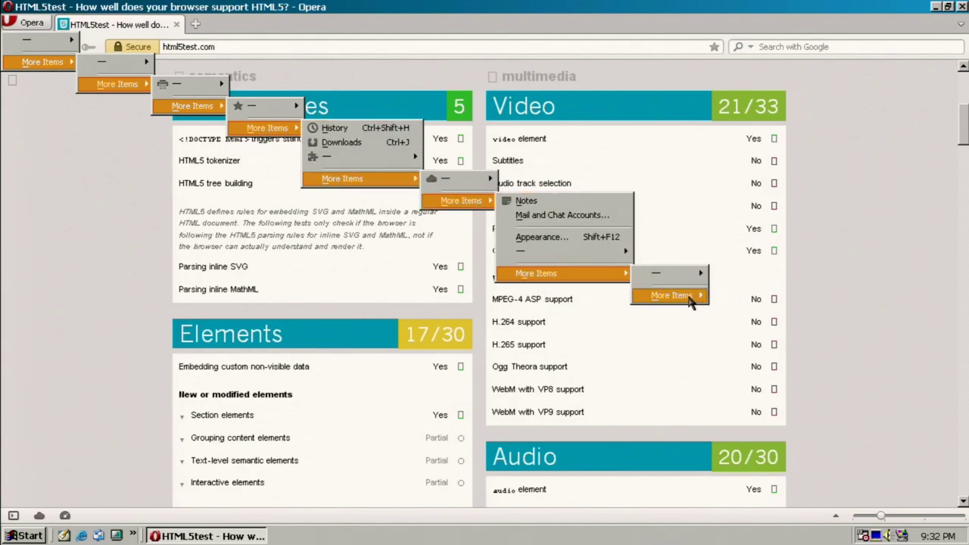
{"action": "mouse_move", "coordinate": [691, 300]}
{"action": "mouse_move", "coordinate": [734, 318]}
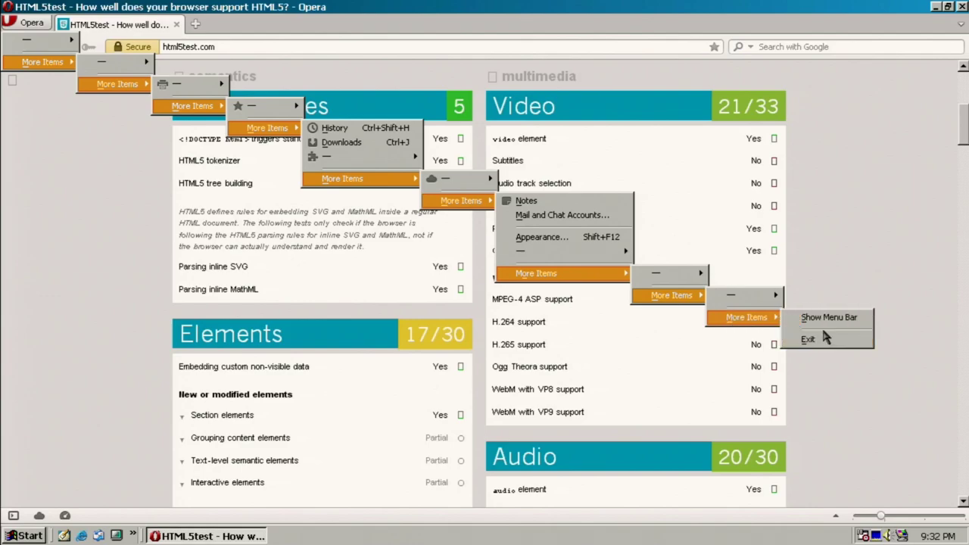
{"action": "mouse_move", "coordinate": [762, 299]}
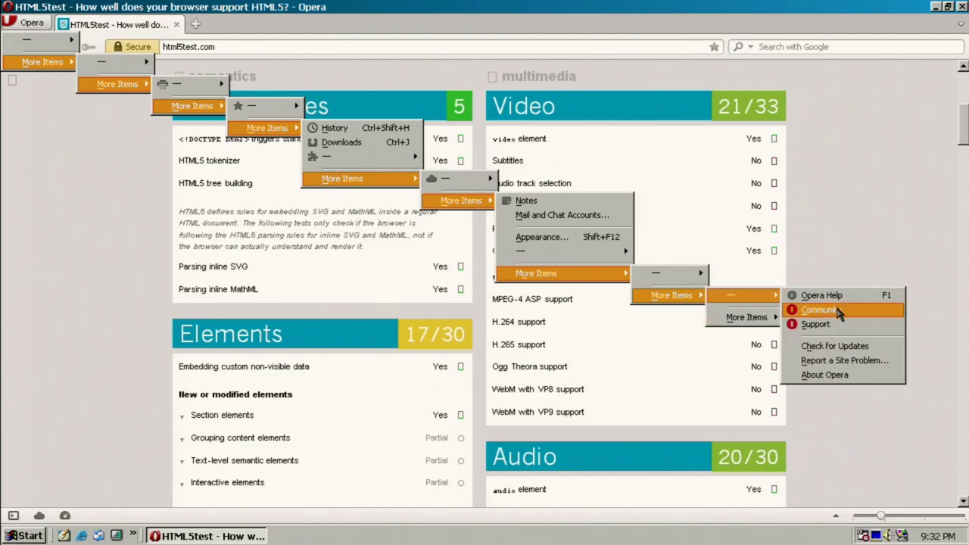
{"action": "left_click", "coordinate": [849, 385]}
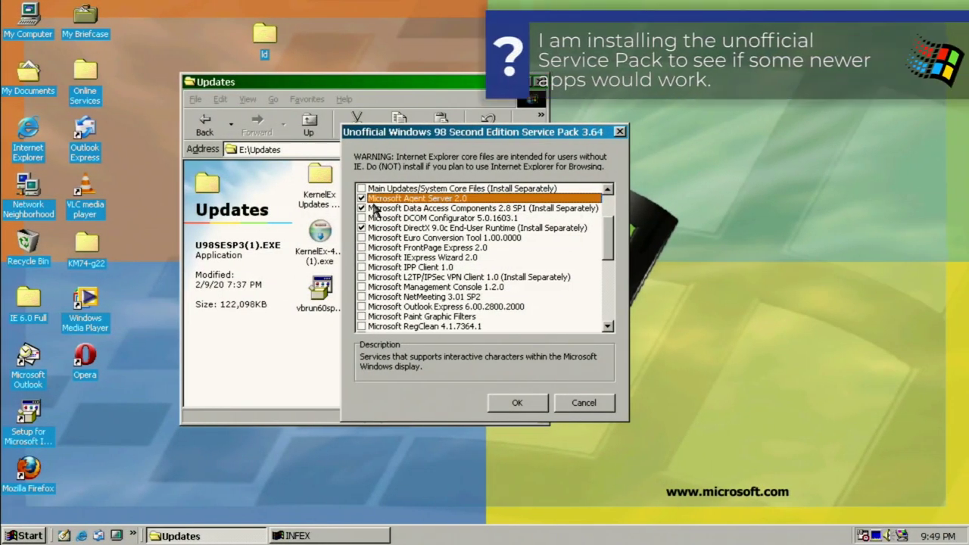
Include Main Updates/System Core Files in the unofficial Windows 98 SE Service Pack 3.64 and confirm the component selection.
{"action": "key", "text": "Up"}
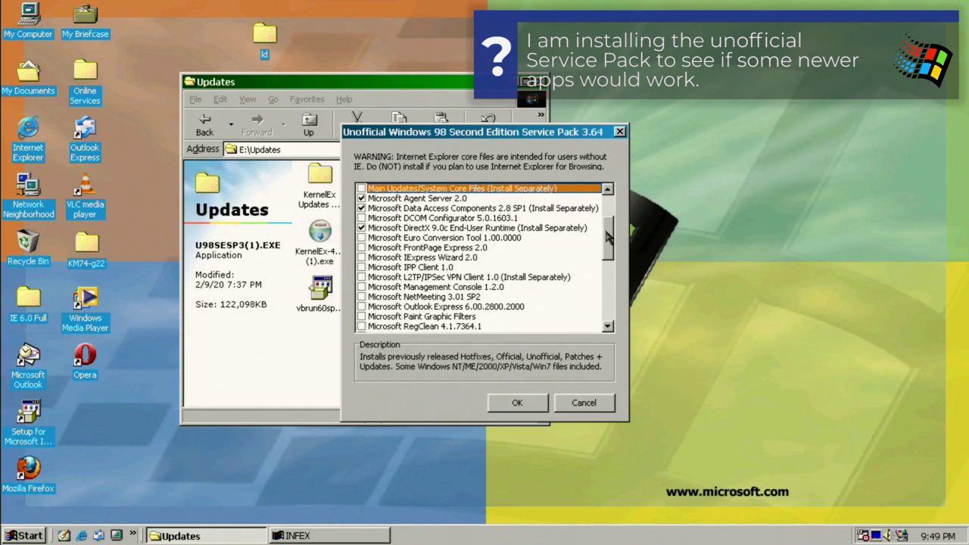
{"action": "left_click_drag", "start_coordinate": [606, 237], "coordinate": [606, 227]}
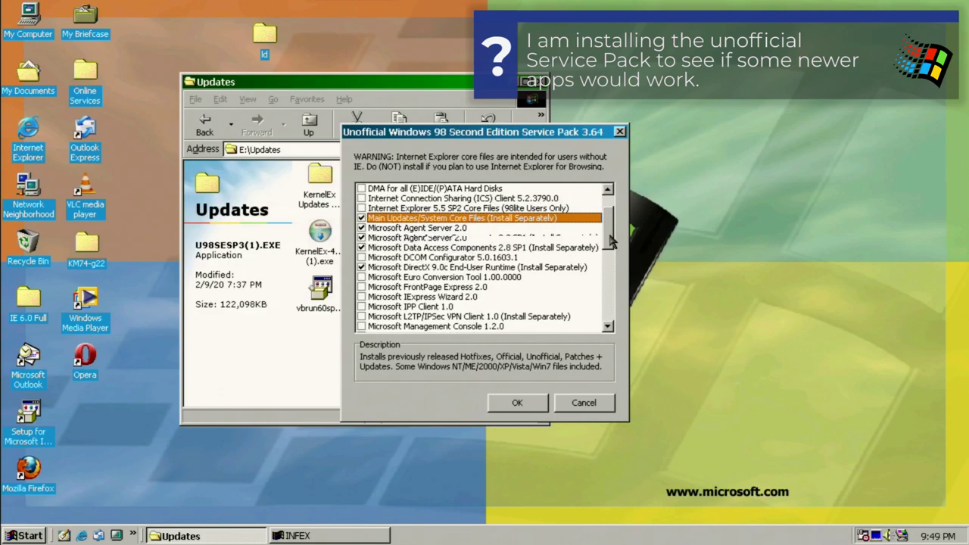
{"action": "left_click_drag", "start_coordinate": [613, 244], "coordinate": [610, 232]}
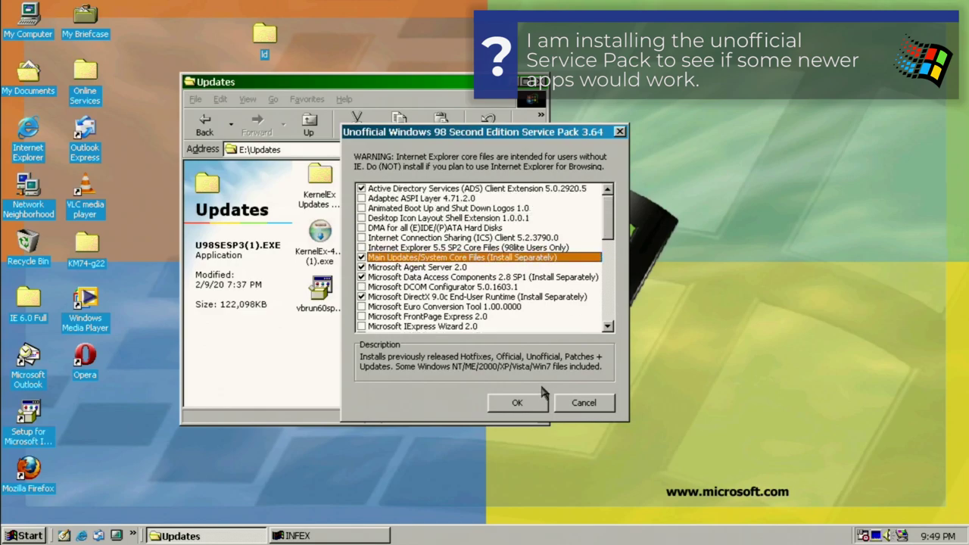
{"action": "left_click", "coordinate": [521, 402]}
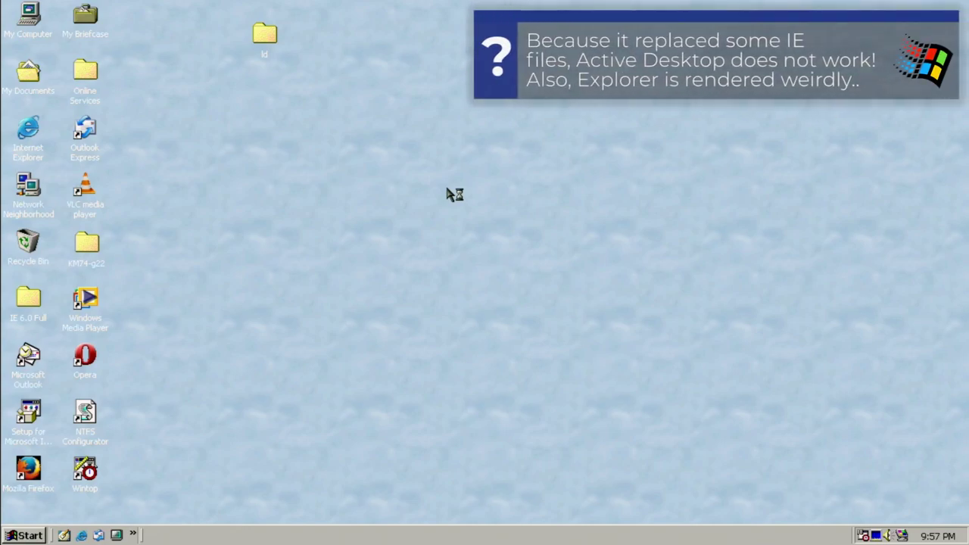
Open the desktop's display properties and select Setup as the wallpaper.
{"action": "right_click", "coordinate": [306, 193]}
{"action": "left_click", "coordinate": [321, 369]}
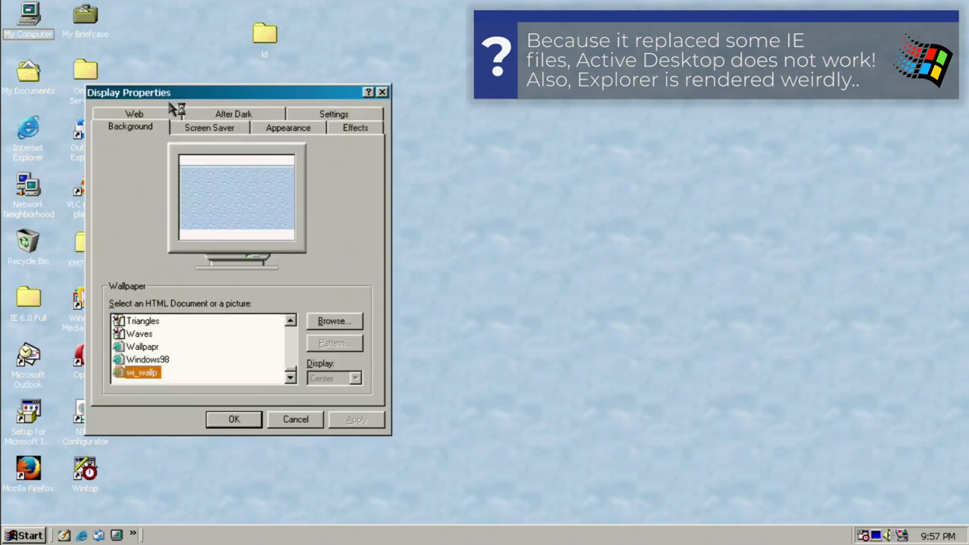
{"action": "scroll", "coordinate": [147, 337], "scroll_direction": "up", "scroll_amount": 10}
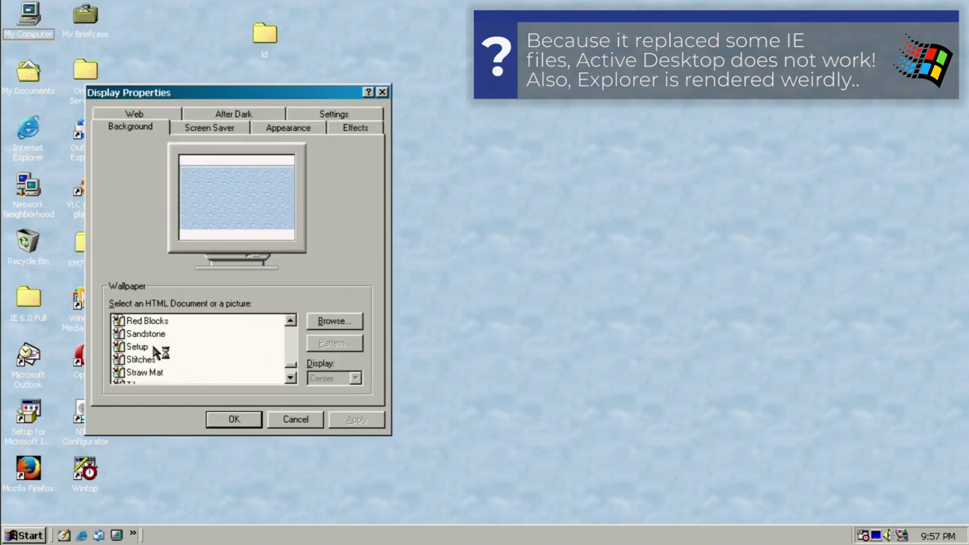
{"action": "left_click", "coordinate": [159, 348]}
Preview the AD40 Out 'n About, AD40 Paper People and AD40 Points of View wallpapers with the display set to Center.
{"action": "scroll", "coordinate": [161, 349], "scroll_direction": "up", "scroll_amount": 1}
{"action": "scroll", "coordinate": [161, 349], "scroll_direction": "up", "scroll_amount": 2}
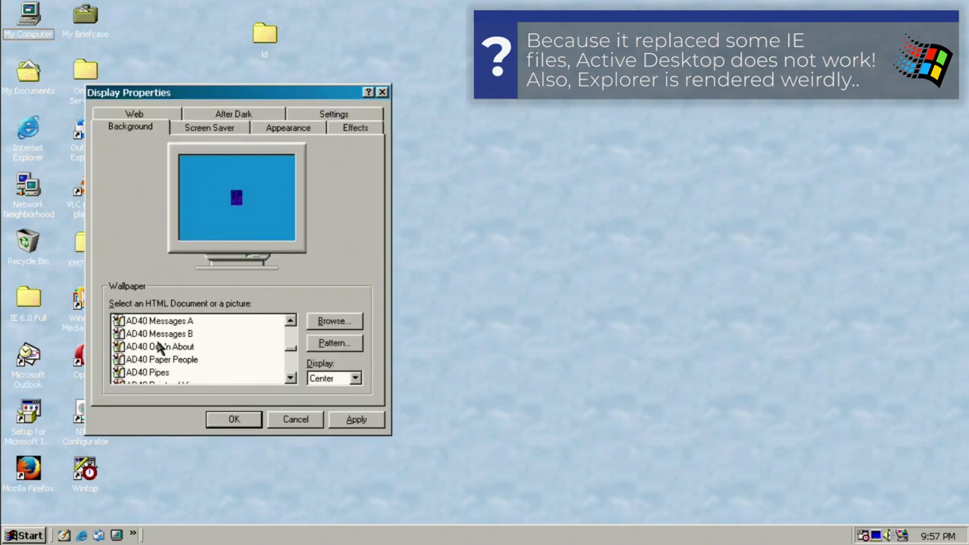
{"action": "left_click", "coordinate": [159, 347]}
{"action": "left_click", "coordinate": [155, 360]}
{"action": "scroll", "coordinate": [165, 375], "scroll_direction": "down", "scroll_amount": 1}
{"action": "left_click", "coordinate": [356, 378]}
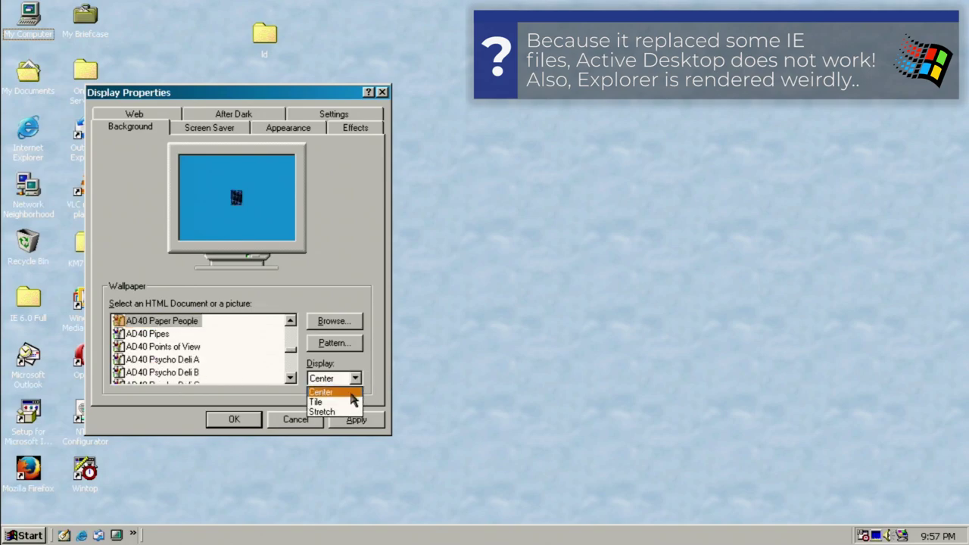
{"action": "left_click", "coordinate": [322, 391]}
{"action": "left_click", "coordinate": [174, 347]}
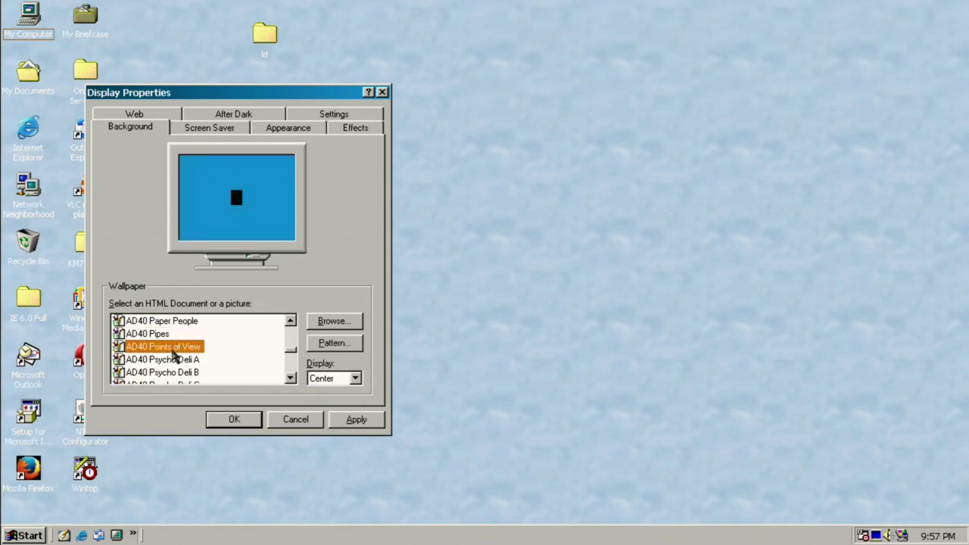
Select AD40 Art Critic A near the start of the wallpaper list and apply it.
{"action": "scroll", "coordinate": [170, 341], "scroll_direction": "up", "scroll_amount": 6}
{"action": "left_click", "coordinate": [168, 334]}
{"action": "scroll", "coordinate": [163, 341], "scroll_direction": "up", "scroll_amount": 5}
{"action": "left_click", "coordinate": [157, 335]}
{"action": "left_click", "coordinate": [157, 347]}
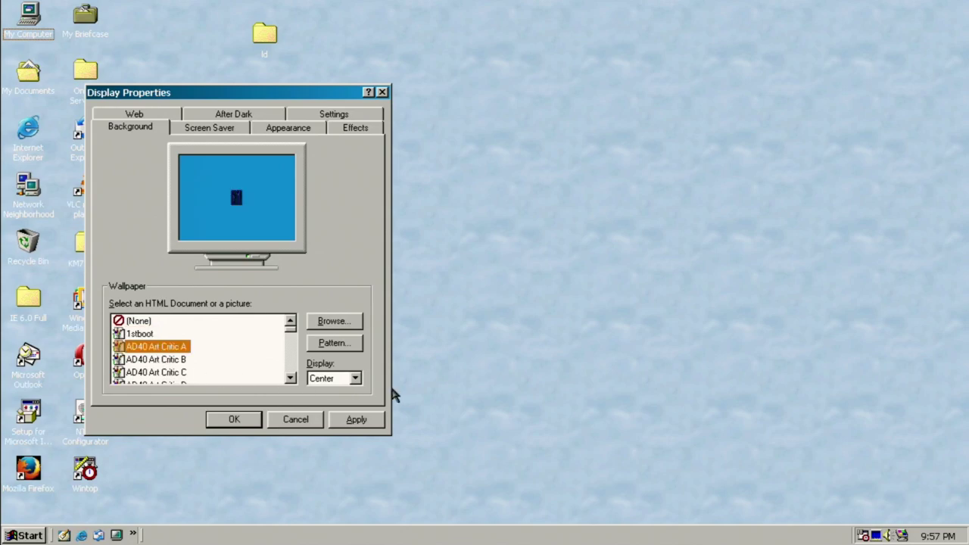
{"action": "left_click", "coordinate": [356, 419]}
Apply the 1stboot wallpaper with its display set to Stretch.
{"action": "left_click", "coordinate": [157, 334]}
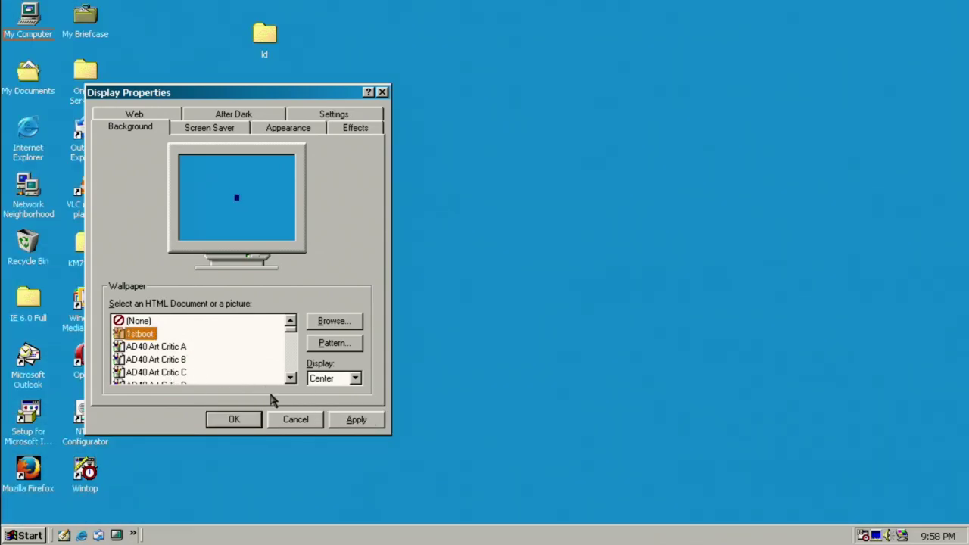
{"action": "left_click", "coordinate": [349, 379]}
{"action": "left_click", "coordinate": [335, 405]}
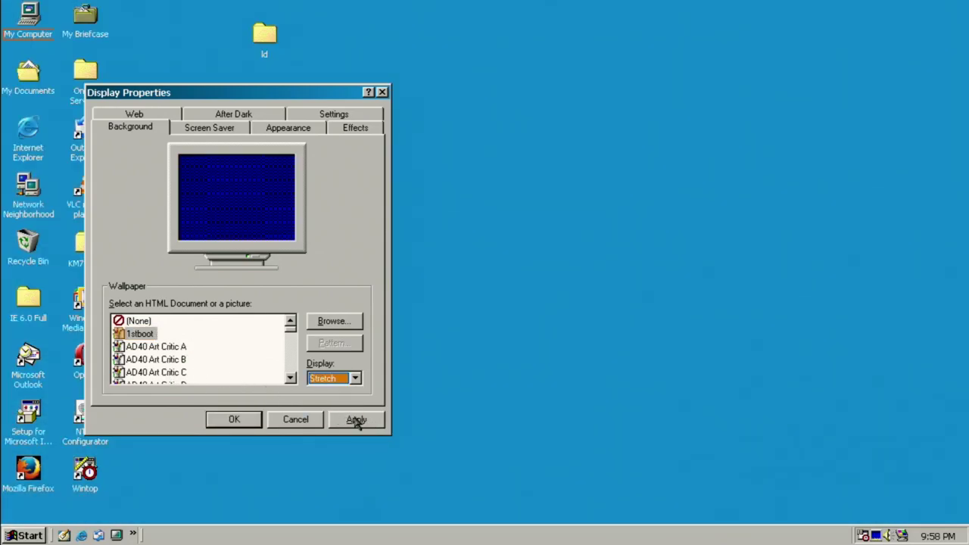
{"action": "left_click", "coordinate": [356, 419]}
Set the wallpaper display to Center and turn off viewing the desktop as a Web page.
{"action": "left_click", "coordinate": [337, 379]}
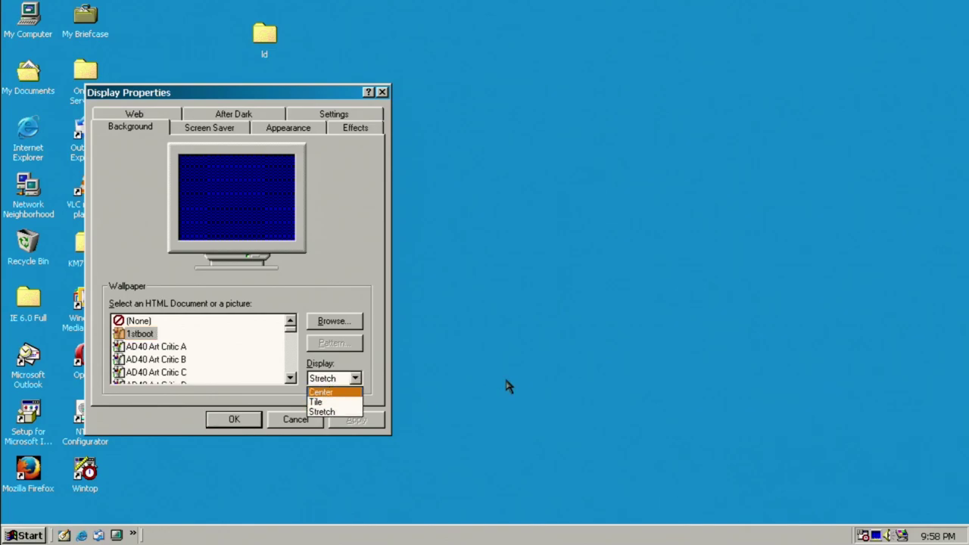
{"action": "right_click", "coordinate": [503, 343]}
{"action": "left_click", "coordinate": [515, 357]}
{"action": "left_click", "coordinate": [554, 279]}
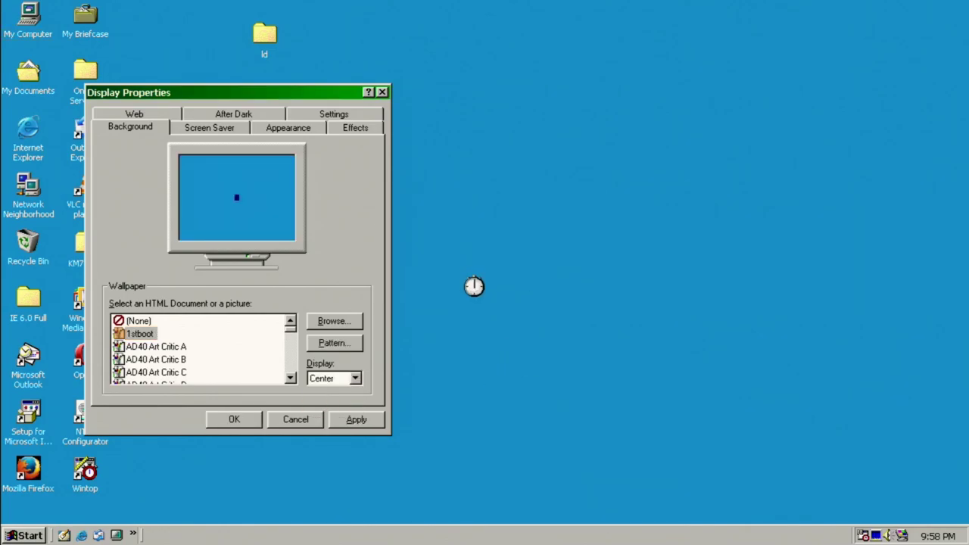
{"action": "right_click", "coordinate": [463, 273]}
{"action": "mouse_move", "coordinate": [529, 325]}
{"action": "left_click", "coordinate": [668, 328]}
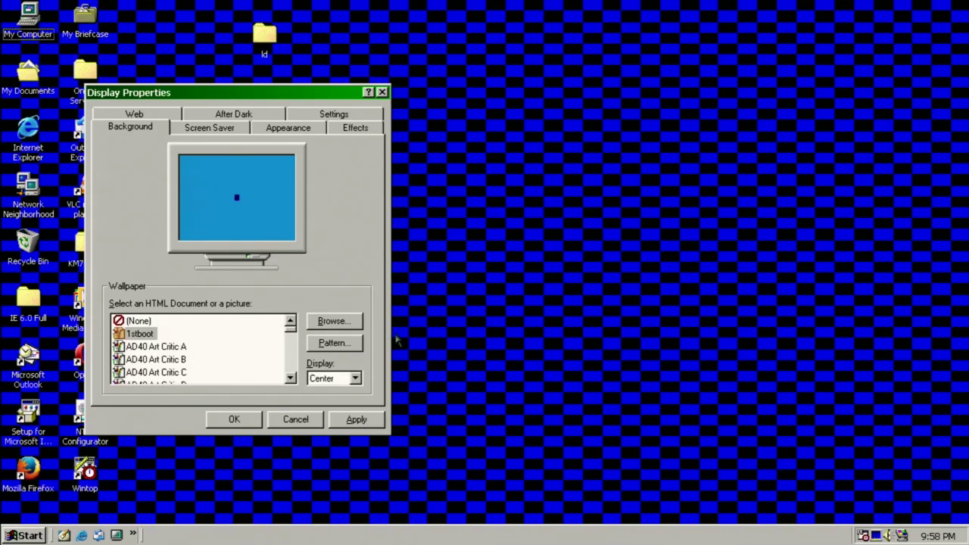
Apply AD40 Art Critic C as the desktop wallpaper.
{"action": "left_click", "coordinate": [169, 371]}
{"action": "left_click", "coordinate": [354, 418]}
Apply AD40 Fish E as the wallpaper and set its display to Stretch.
{"action": "scroll", "coordinate": [189, 357], "scroll_direction": "down", "scroll_amount": 3}
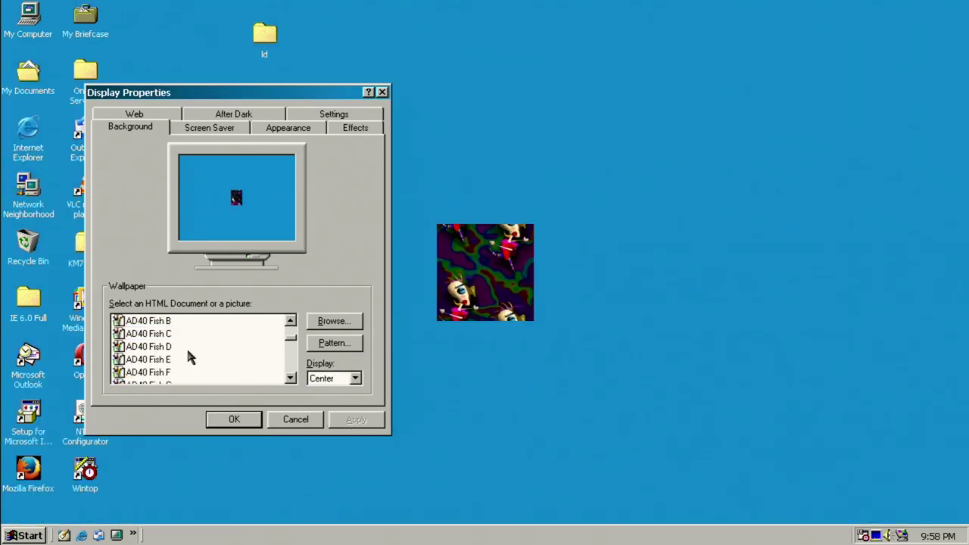
{"action": "left_click", "coordinate": [159, 361]}
{"action": "left_click", "coordinate": [358, 418]}
{"action": "scroll", "coordinate": [194, 363], "scroll_direction": "down", "scroll_amount": 3}
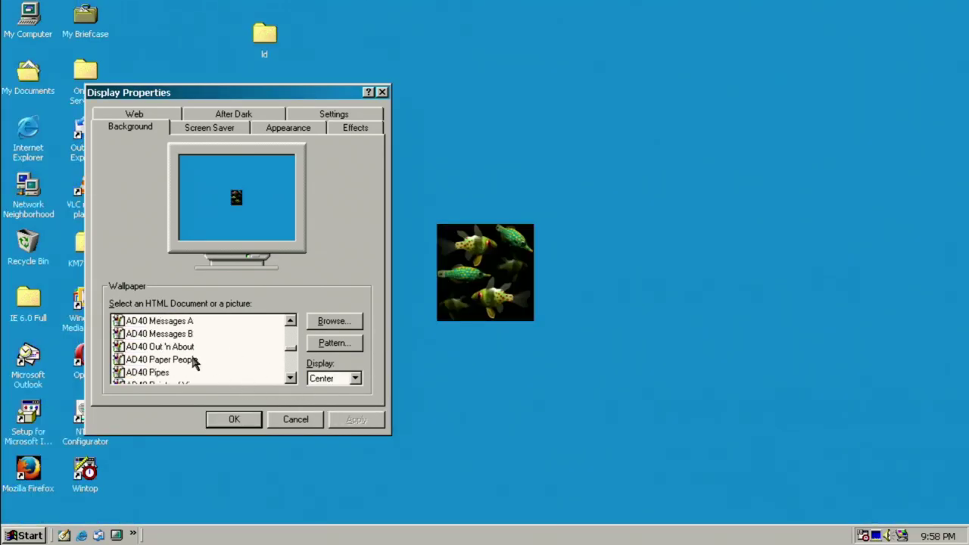
{"action": "left_click", "coordinate": [354, 378]}
{"action": "left_click", "coordinate": [325, 406]}
{"action": "left_click", "coordinate": [377, 423]}
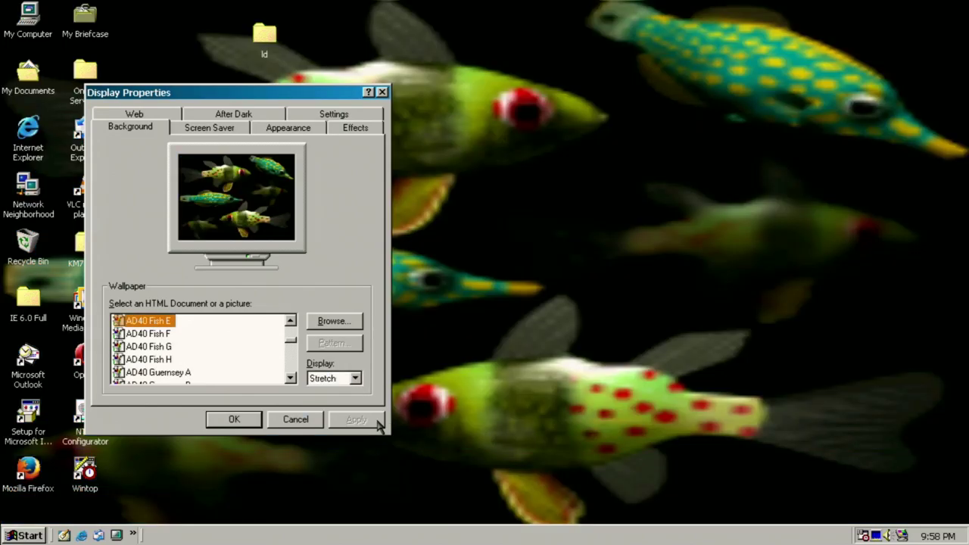
Apply AD40 Fish H as the stretched desktop wallpaper.
{"action": "left_click", "coordinate": [182, 360]}
{"action": "scroll", "coordinate": [181, 362], "scroll_direction": "down", "scroll_amount": 3}
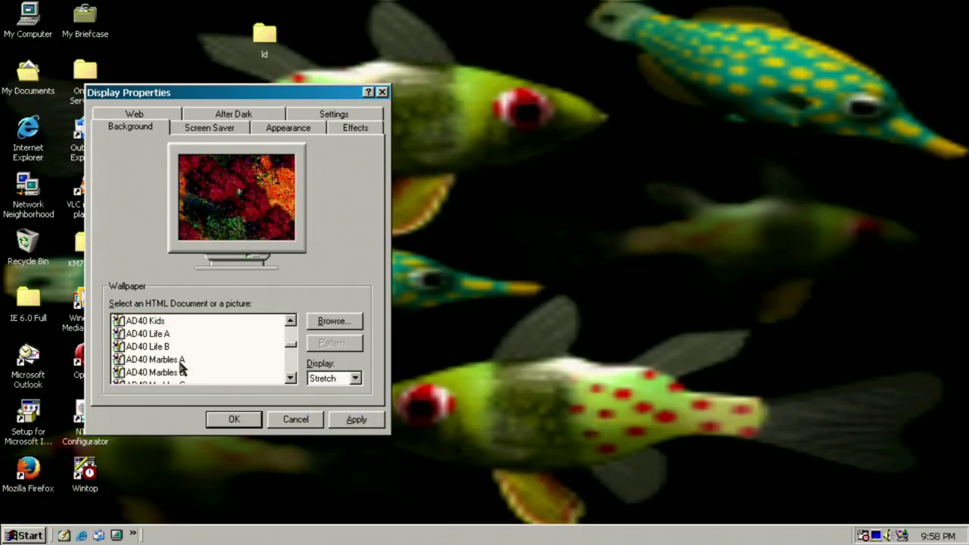
{"action": "left_click", "coordinate": [356, 420]}
Try to apply the Windows98 HTML document as the wallpaper.
{"action": "scroll", "coordinate": [175, 362], "scroll_direction": "down", "scroll_amount": 12}
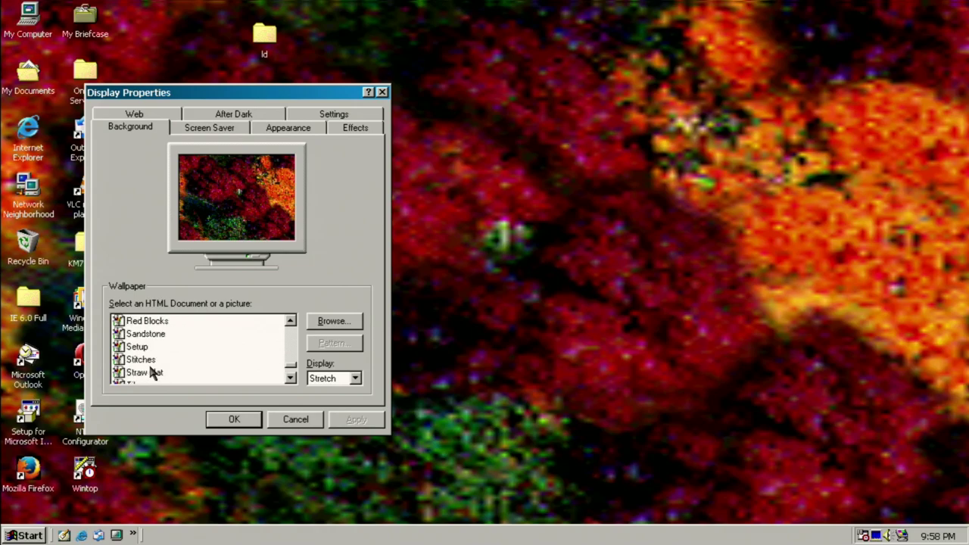
{"action": "left_click", "coordinate": [151, 371]}
{"action": "scroll", "coordinate": [151, 373], "scroll_direction": "down", "scroll_amount": 2}
{"action": "left_click", "coordinate": [149, 361]}
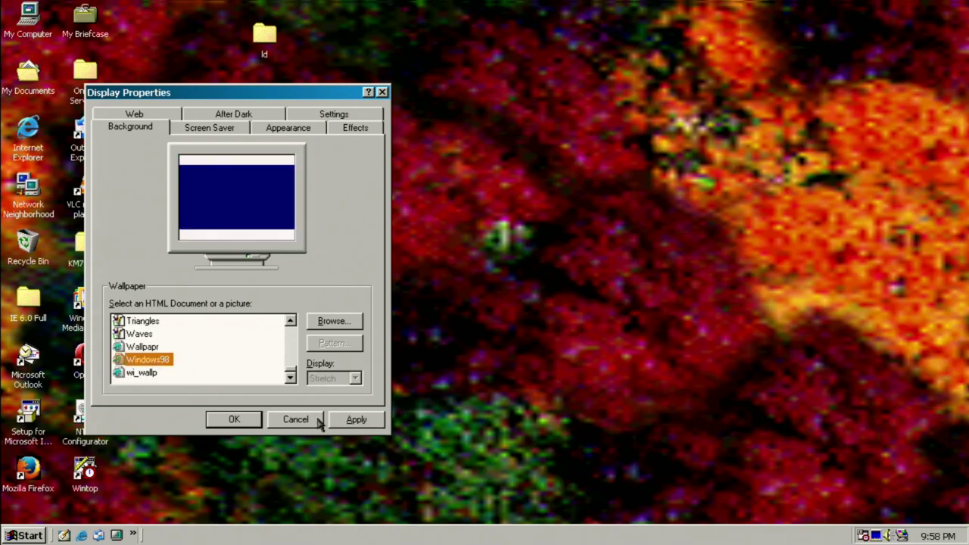
{"action": "left_click", "coordinate": [356, 420]}
Apply the Waves wallpaper and close the display properties.
{"action": "left_click", "coordinate": [154, 334]}
{"action": "left_click", "coordinate": [346, 419]}
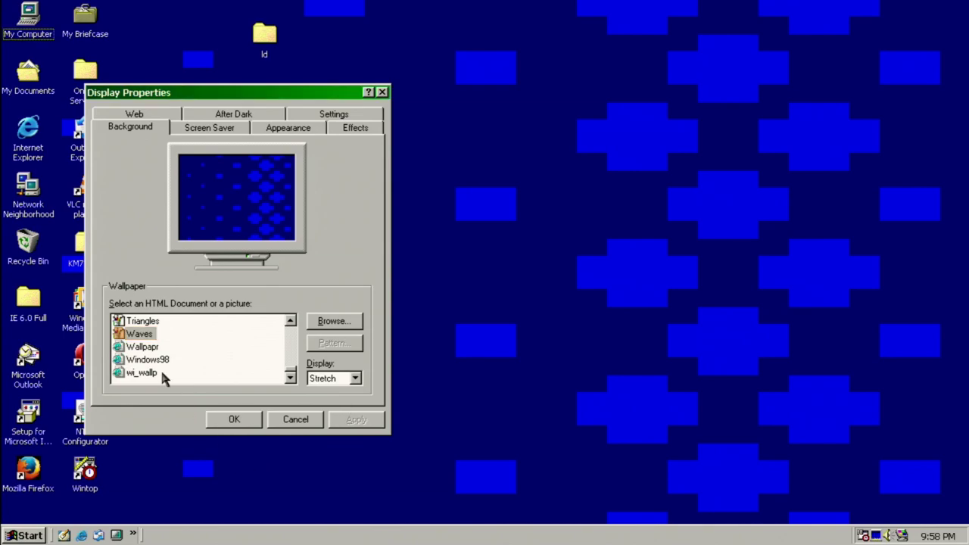
{"action": "left_click", "coordinate": [226, 420]}
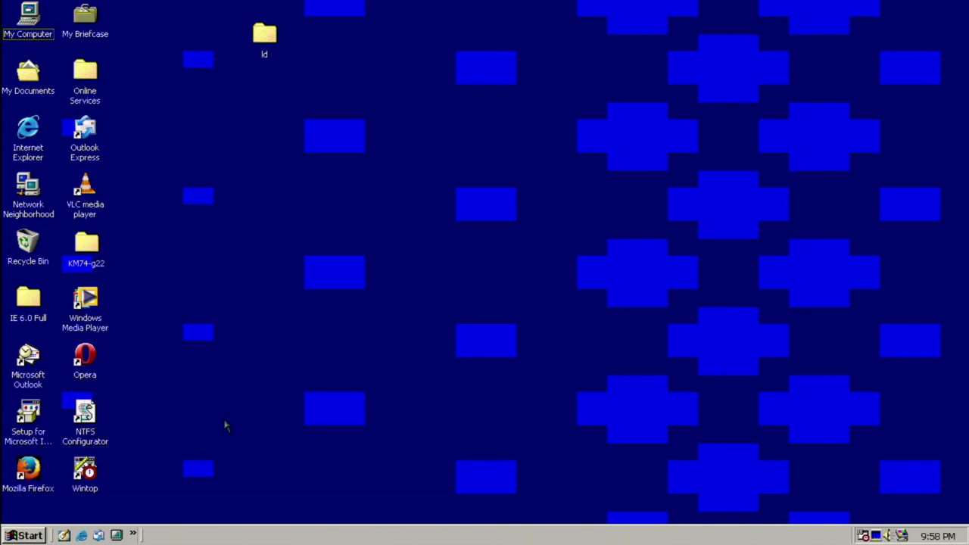
In My Computer's custom folder settings, show Web content only for folders where "as Web Page" is selected, and confirm the folder options.
{"action": "double_click", "coordinate": [27, 25]}
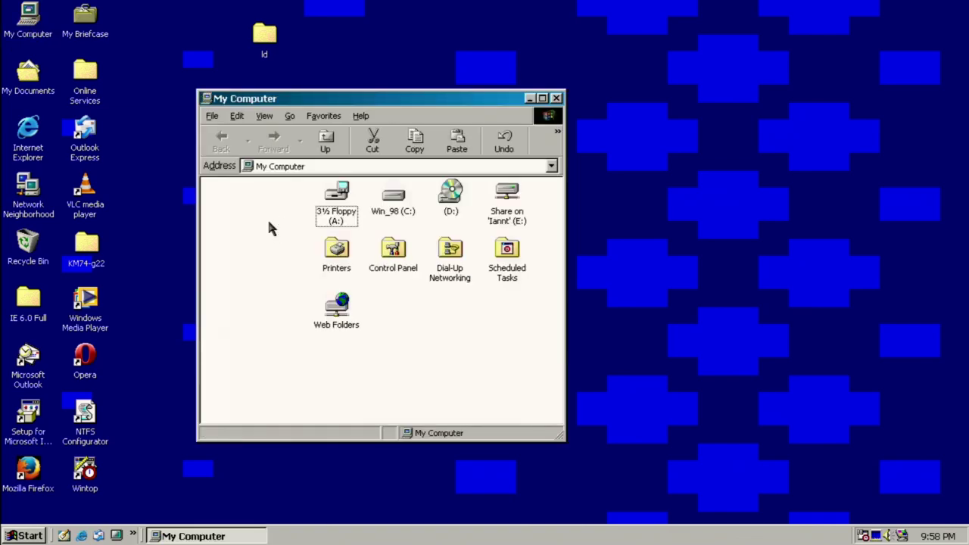
{"action": "right_click", "coordinate": [387, 362]}
{"action": "left_click", "coordinate": [265, 116]}
{"action": "left_click", "coordinate": [264, 116]}
{"action": "left_click", "coordinate": [290, 301]}
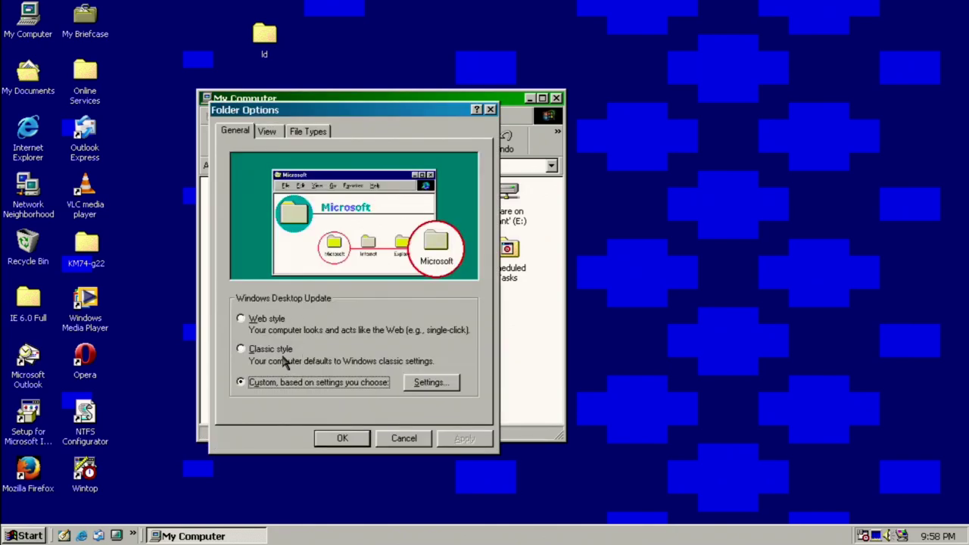
{"action": "left_click", "coordinate": [437, 386]}
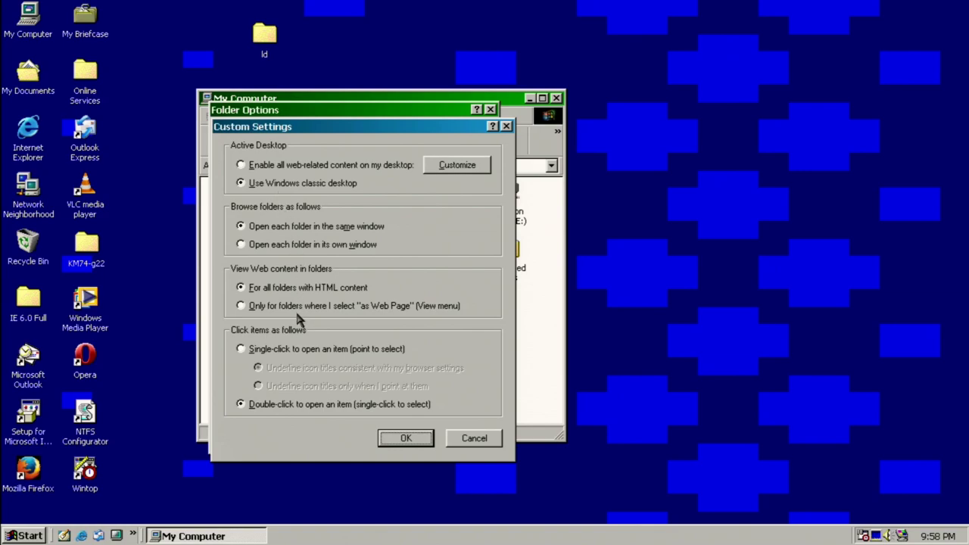
{"action": "left_click", "coordinate": [355, 316]}
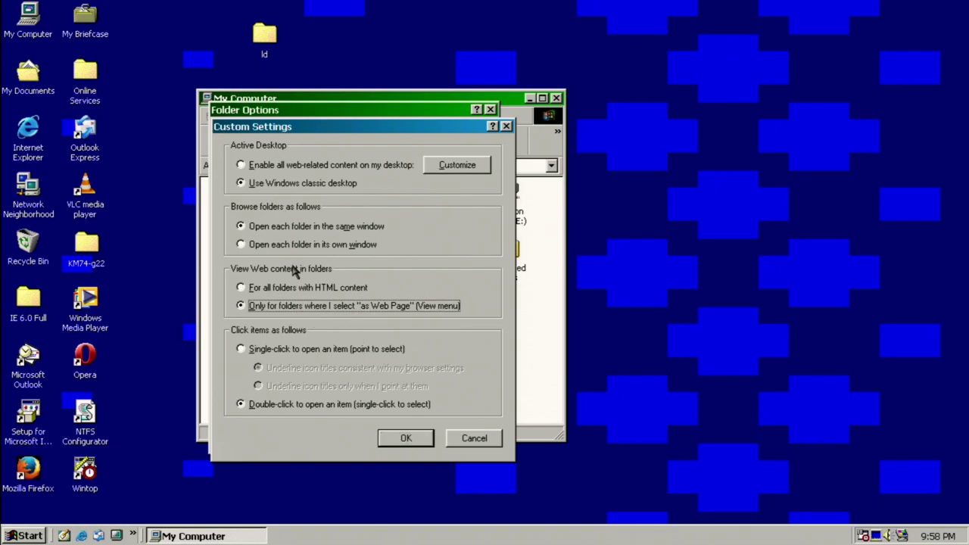
{"action": "left_click", "coordinate": [381, 441]}
{"action": "left_click", "coordinate": [366, 439]}
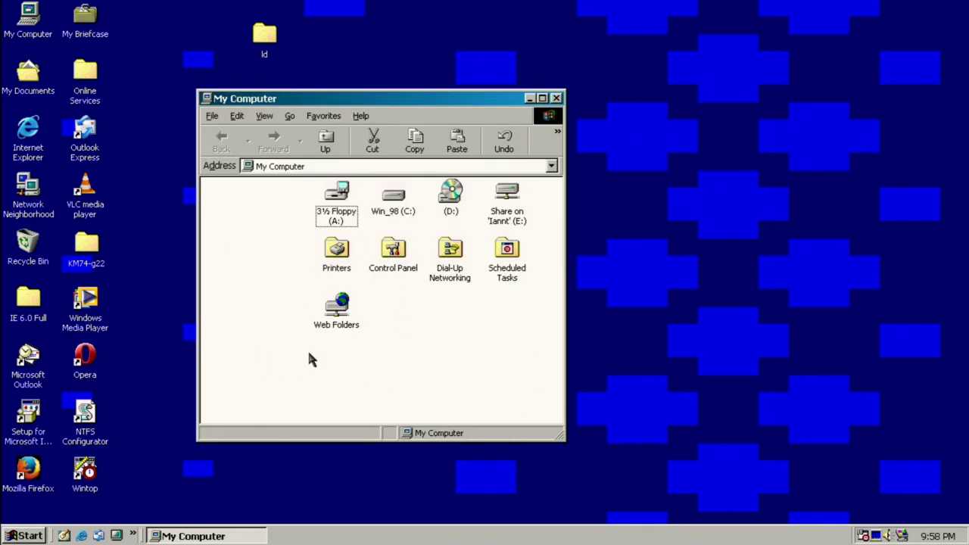
Turn off Web page view in My Computer and open the Applications folder on the shared drive E:.
{"action": "right_click", "coordinate": [358, 350]}
{"action": "mouse_move", "coordinate": [390, 359]}
{"action": "left_click", "coordinate": [494, 362]}
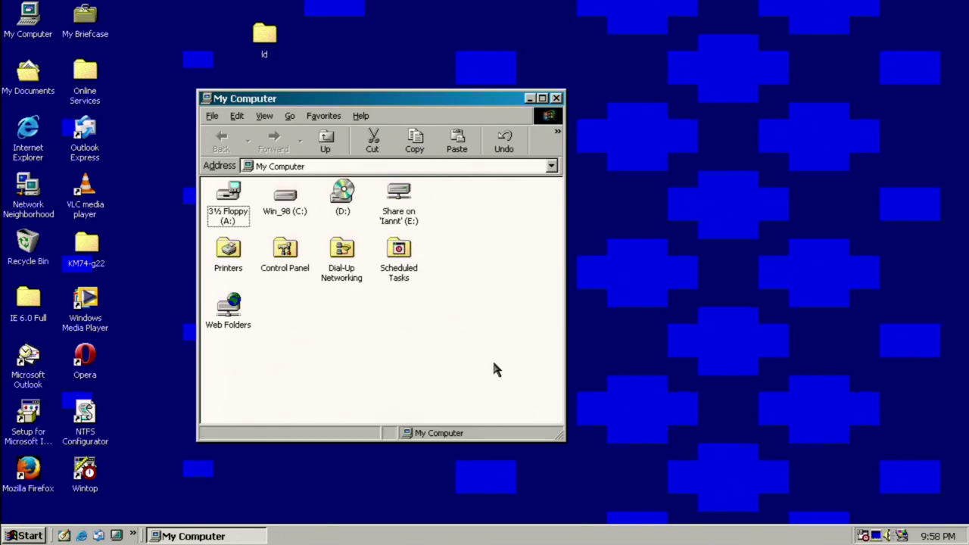
{"action": "double_click", "coordinate": [399, 201]}
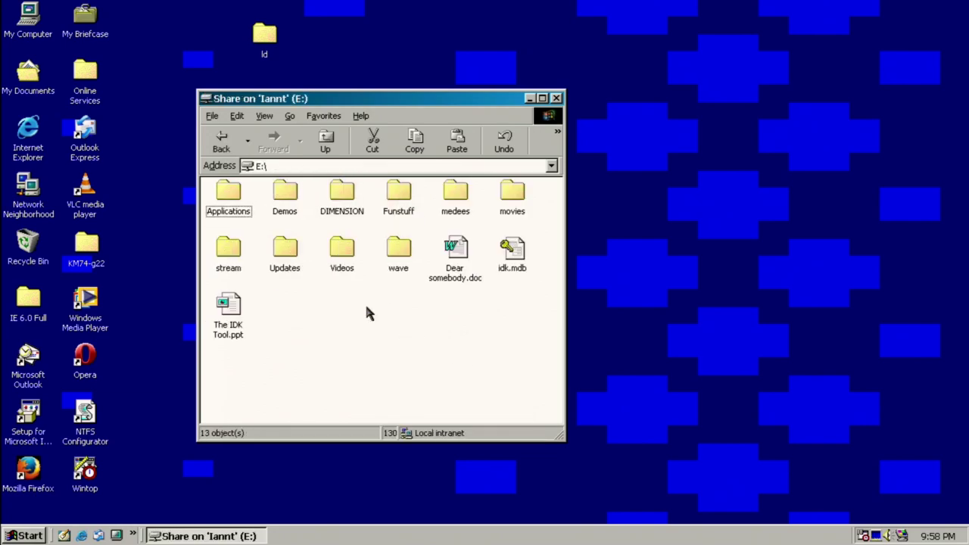
{"action": "double_click", "coordinate": [228, 193]}
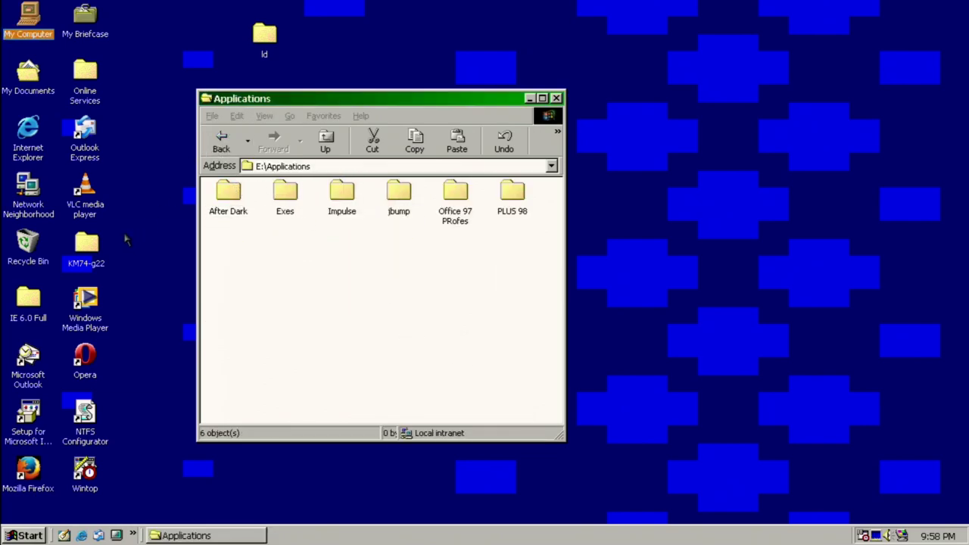
Launch VLC media player from the desktop and minimize the Applications window.
{"action": "left_click", "coordinate": [89, 212]}
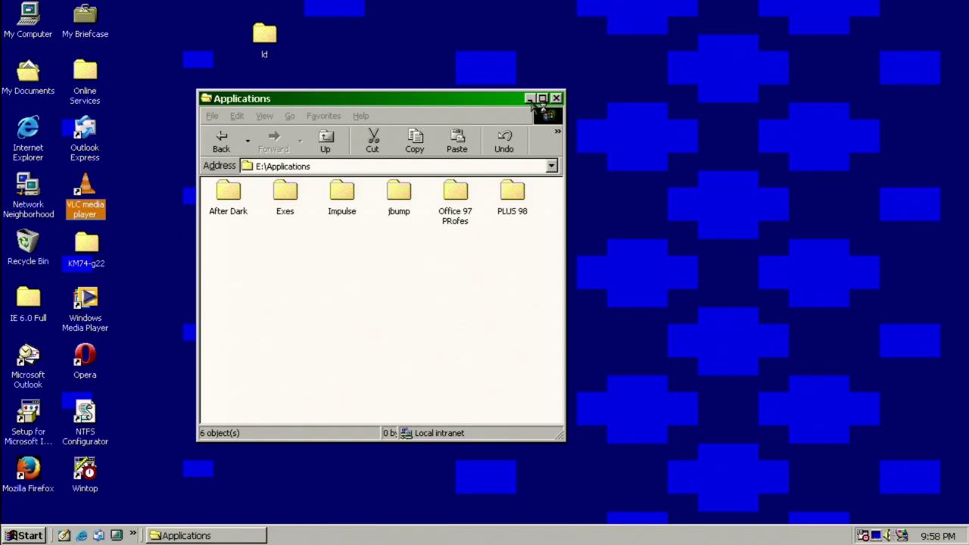
{"action": "left_click", "coordinate": [530, 99]}
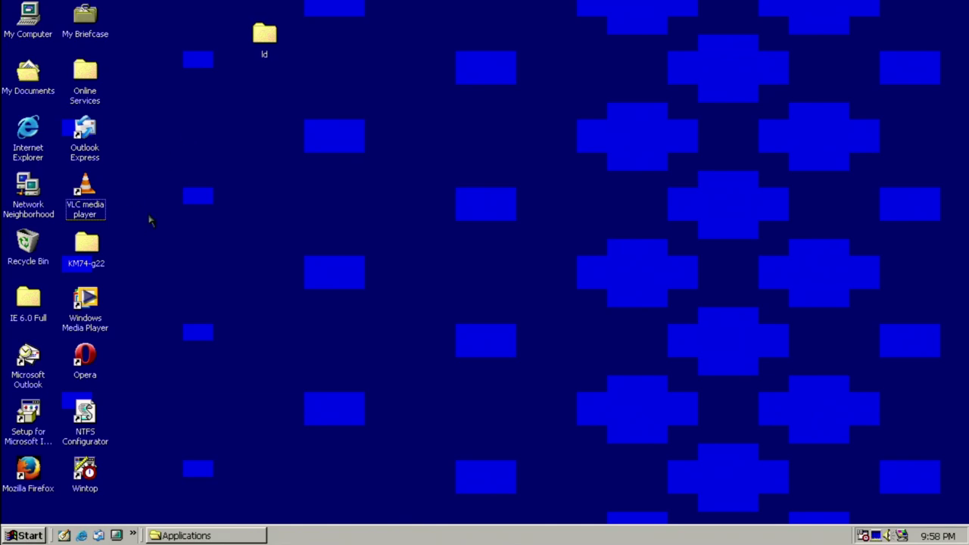
{"action": "right_click", "coordinate": [90, 186]}
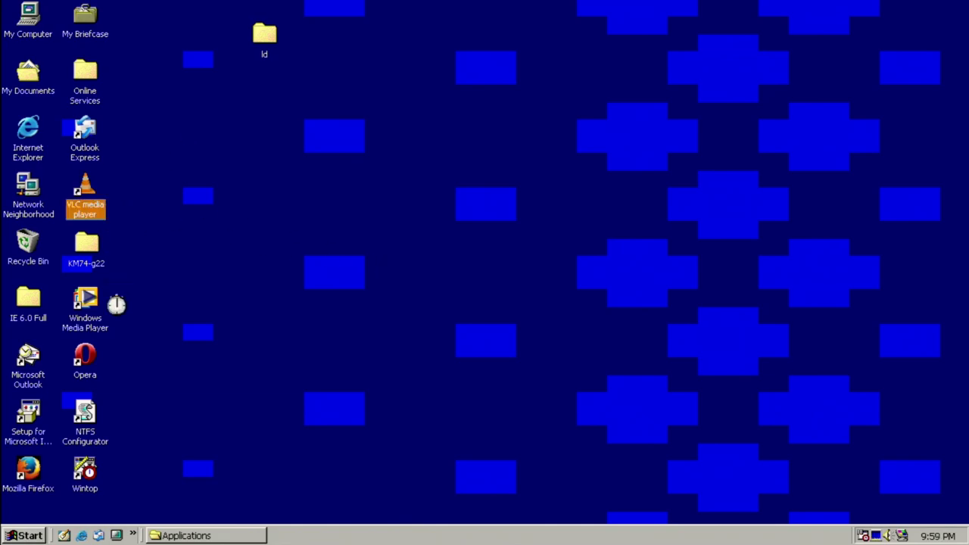
{"action": "left_click", "coordinate": [129, 342]}
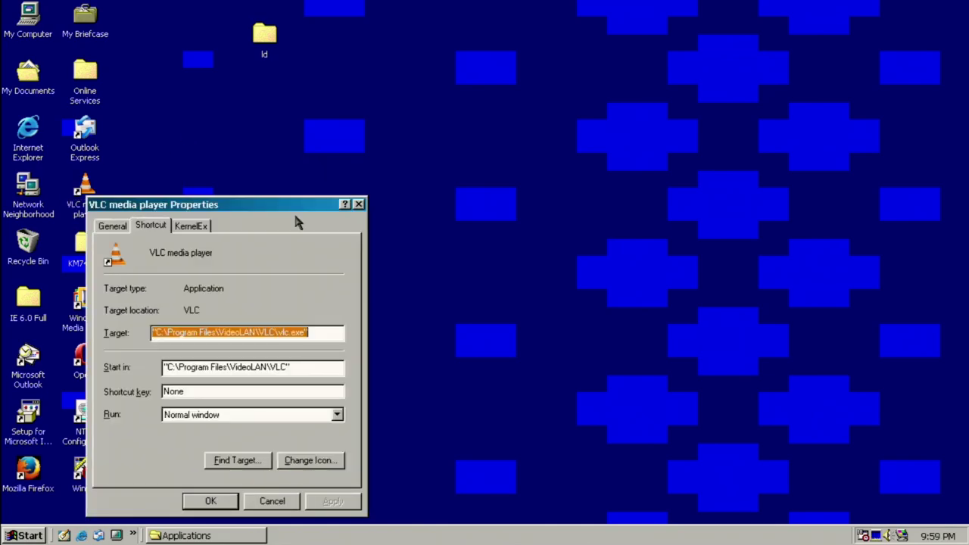
{"action": "left_click", "coordinate": [196, 227]}
{"action": "left_click", "coordinate": [186, 327]}
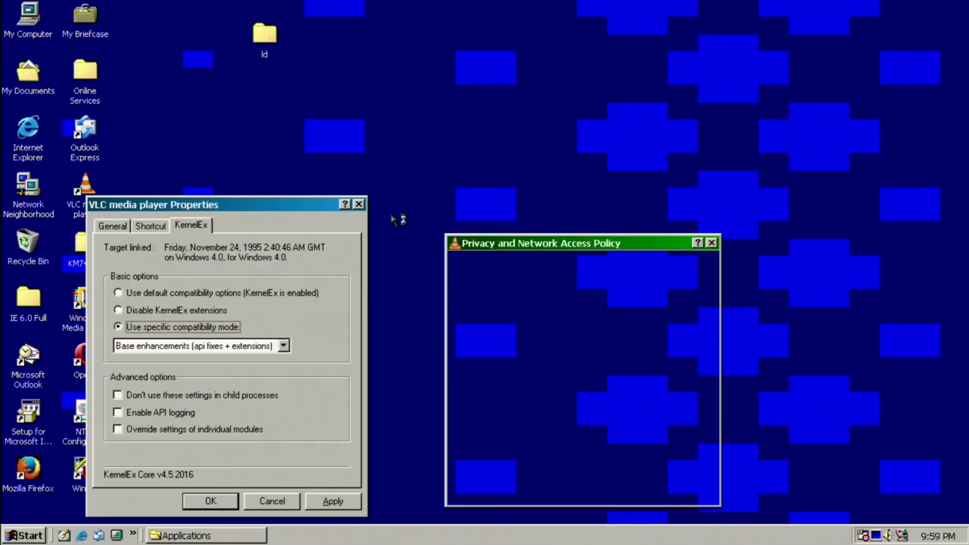
{"action": "left_click", "coordinate": [359, 204]}
Dismiss VLC's Privacy and Network Access Policy dialog and open the player's About information.
{"action": "left_click_drag", "start_coordinate": [531, 248], "coordinate": [261, 152]}
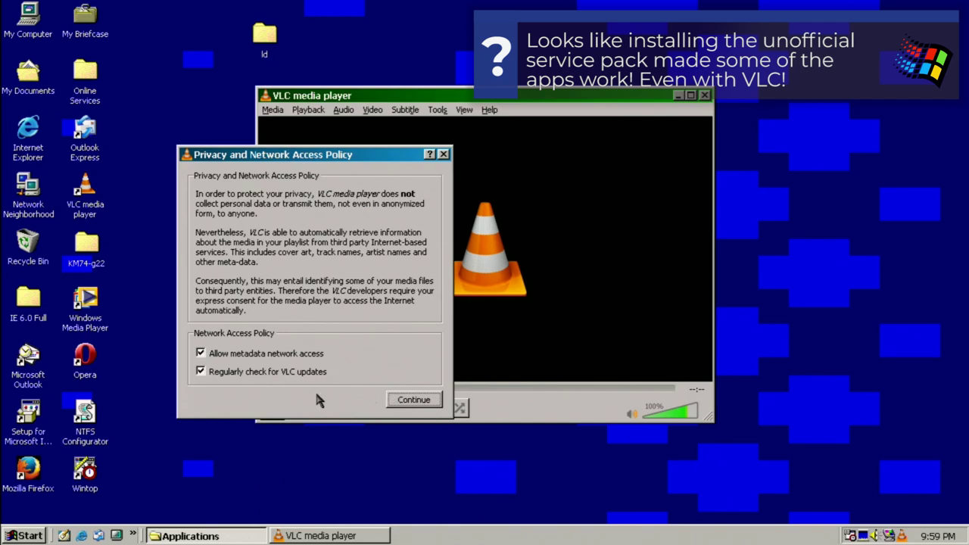
{"action": "left_click", "coordinate": [443, 154]}
{"action": "left_click", "coordinate": [490, 110]}
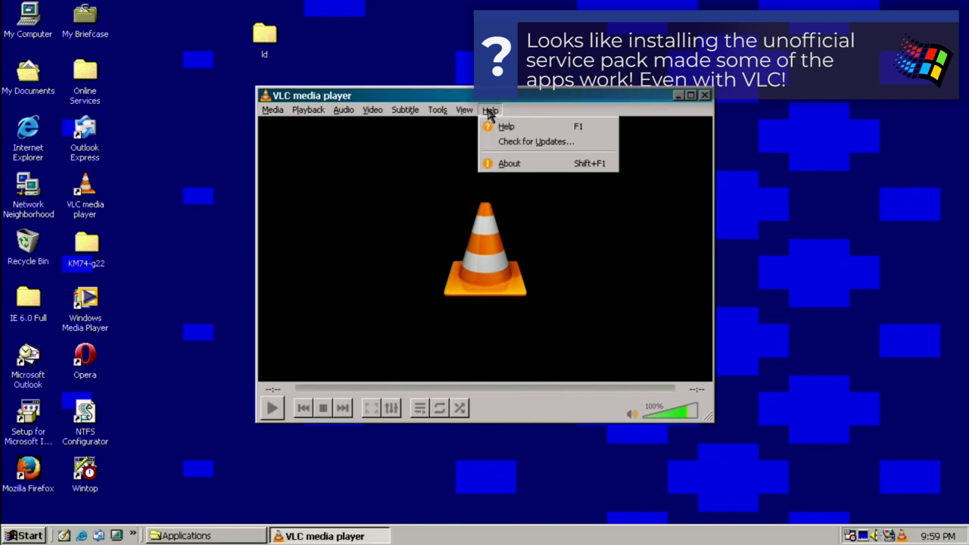
{"action": "left_click", "coordinate": [507, 164]}
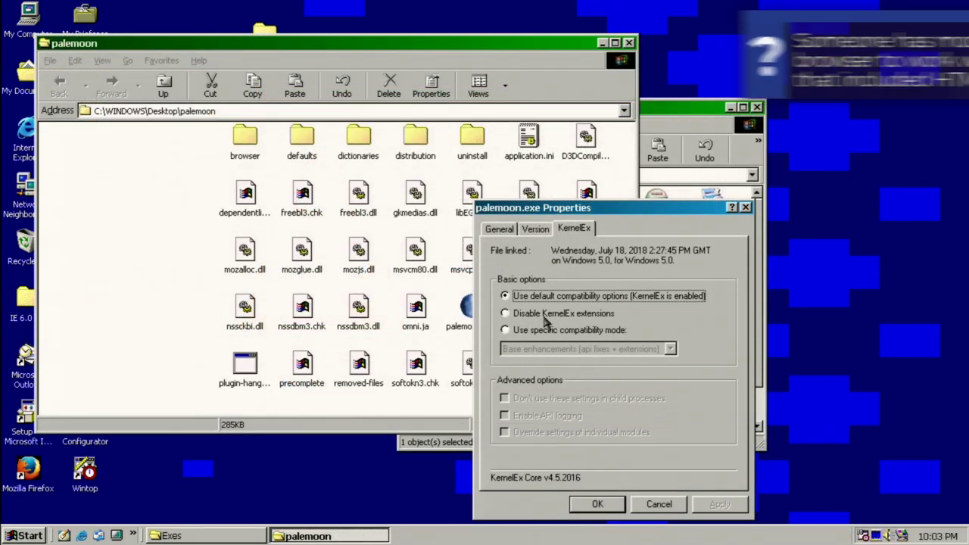
Set palemoon.exe to use the specific KernelEx compatibility mode Windows XP SP3.
{"action": "left_click", "coordinate": [505, 330]}
{"action": "left_click", "coordinate": [670, 349]}
{"action": "scroll", "coordinate": [559, 387], "scroll_direction": "down", "scroll_amount": 2}
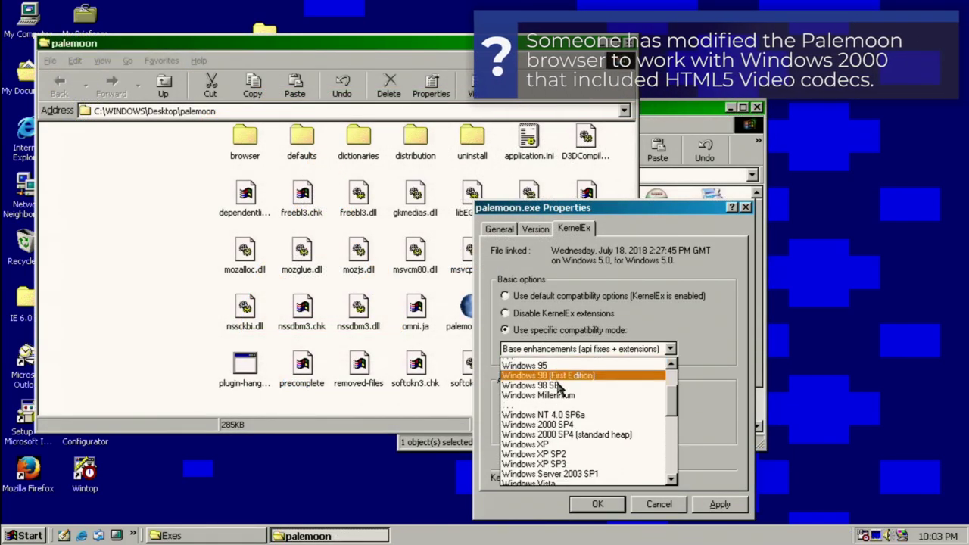
{"action": "scroll", "coordinate": [559, 387], "scroll_direction": "down", "scroll_amount": 1}
{"action": "left_click", "coordinate": [561, 453]}
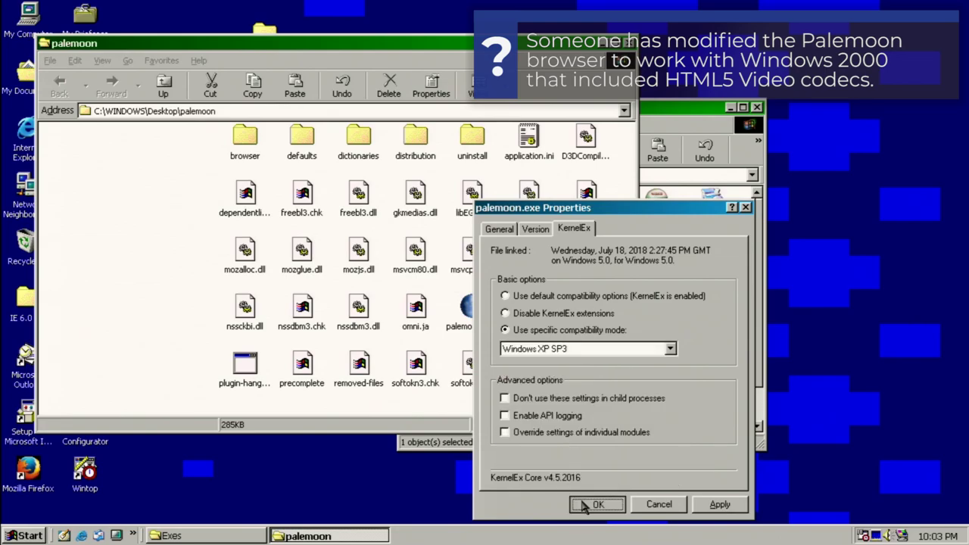
Apply the compatibility setting, launch palemoon.exe, and expand the error details before closing the error dialog.
{"action": "left_click", "coordinate": [597, 505]}
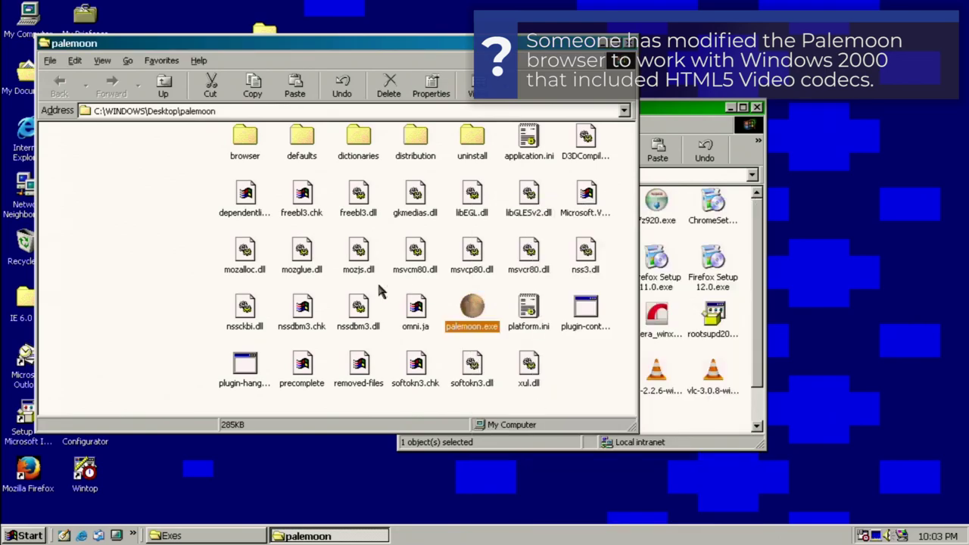
{"action": "key", "text": "Return"}
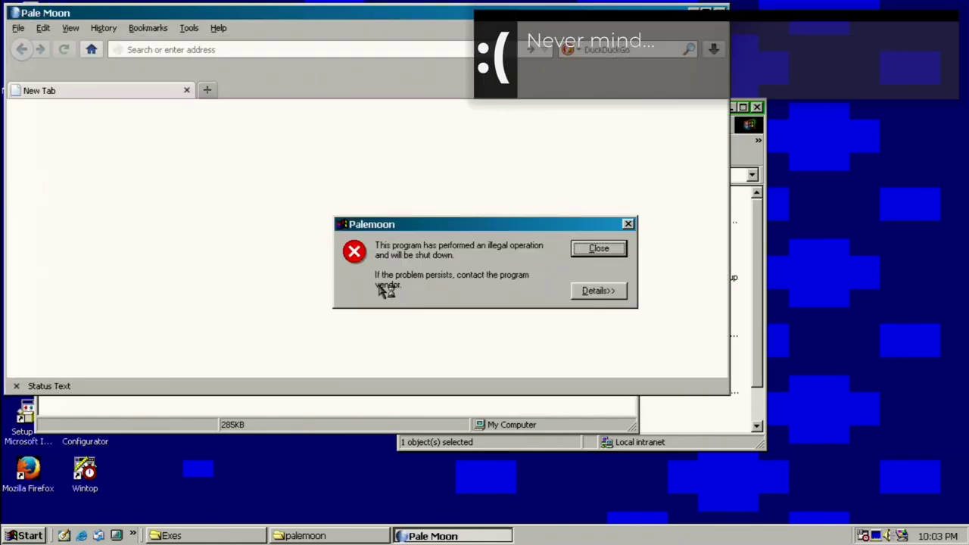
{"action": "left_click", "coordinate": [599, 289]}
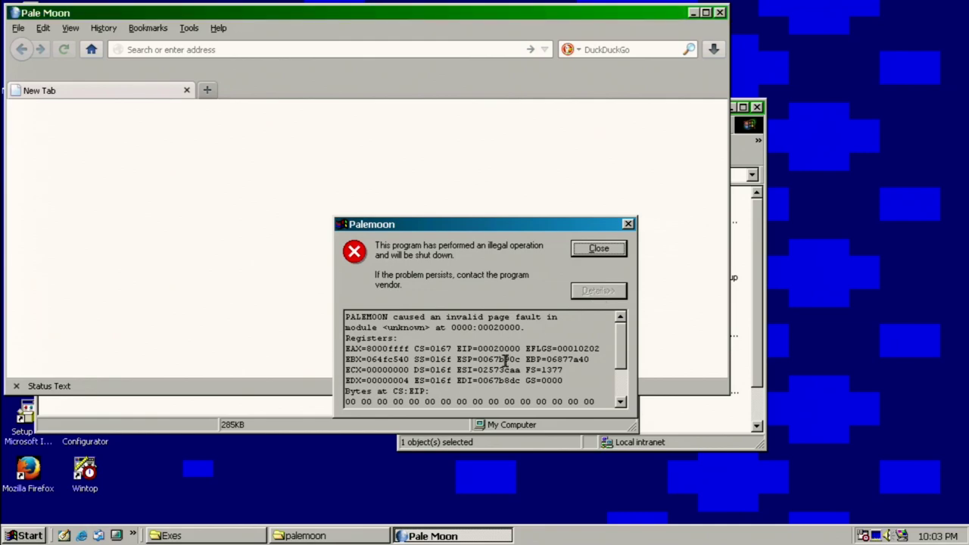
{"action": "left_click_drag", "start_coordinate": [489, 369], "coordinate": [496, 433]}
{"action": "scroll", "coordinate": [433, 338], "scroll_direction": "up", "scroll_amount": 3}
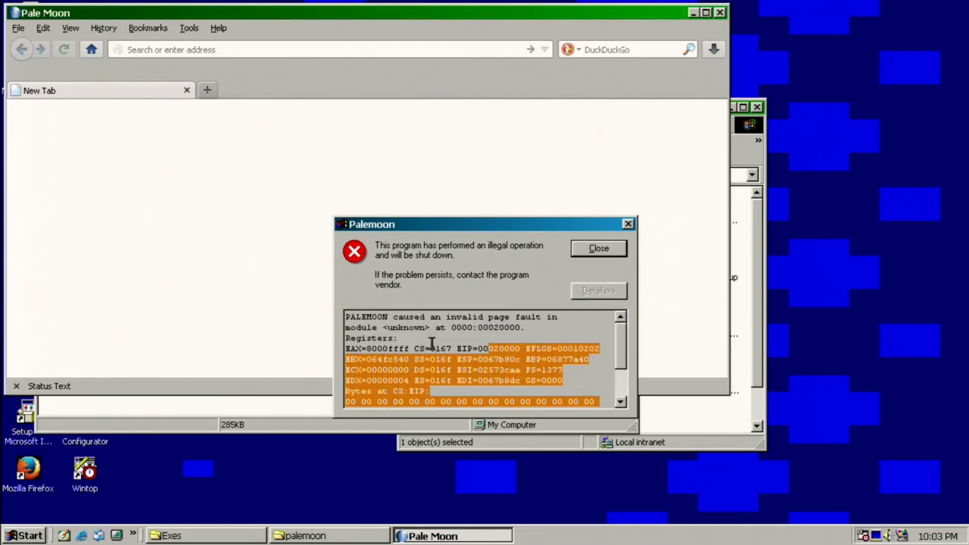
{"action": "left_click", "coordinate": [432, 345]}
{"action": "left_click", "coordinate": [589, 249]}
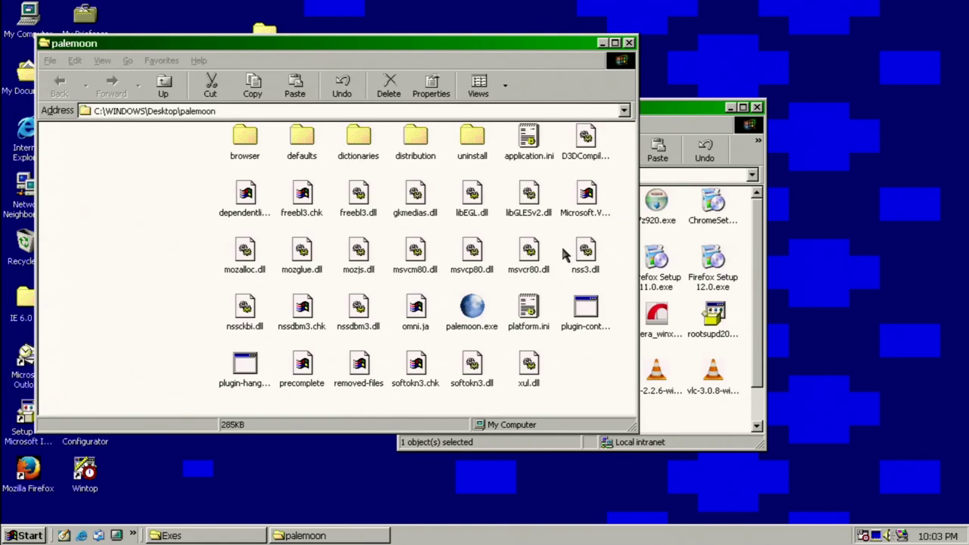
Turn off Web page view in the palemoon folder.
{"action": "right_click", "coordinate": [383, 231]}
{"action": "mouse_move", "coordinate": [442, 239]}
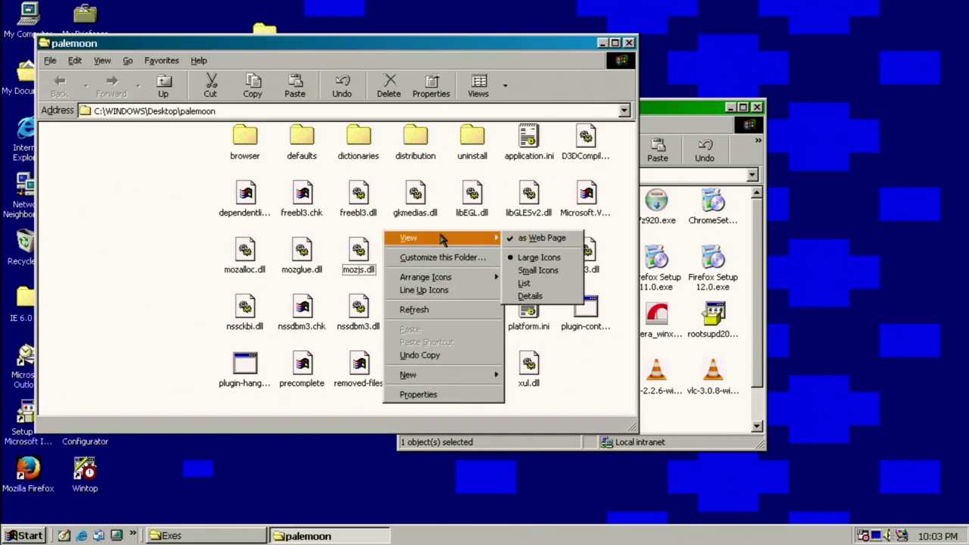
{"action": "left_click", "coordinate": [539, 237]}
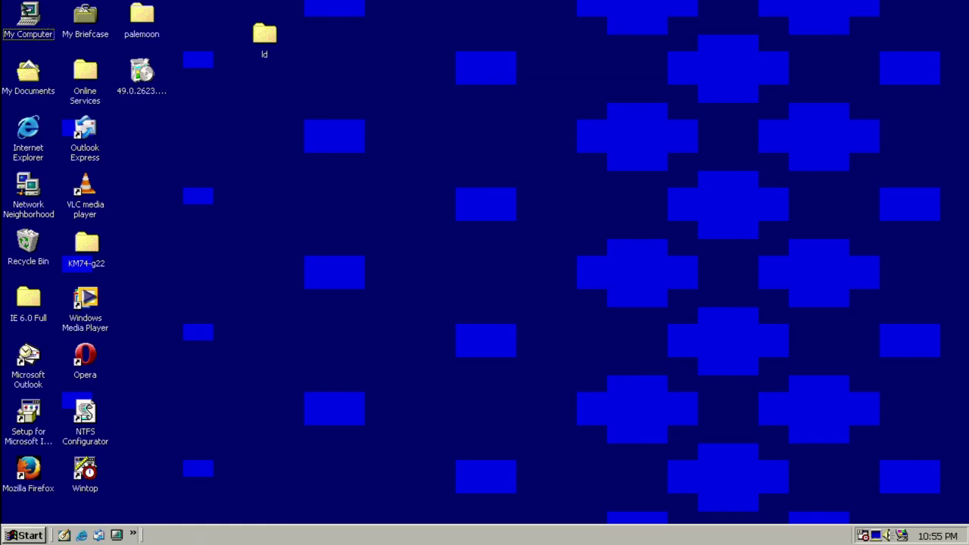
Open the Applications\minceraft folder on the shared drive E: from My Computer.
{"action": "double_click", "coordinate": [30, 23]}
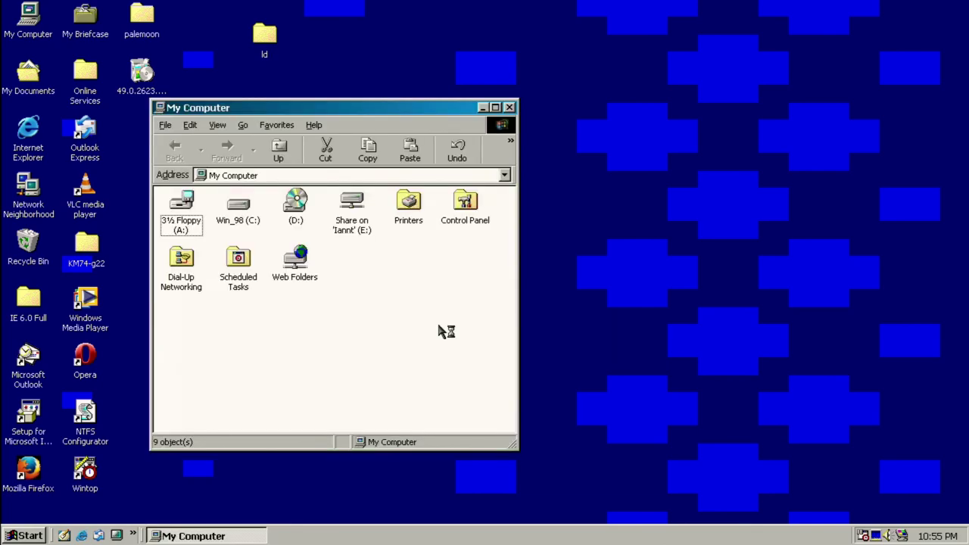
{"action": "double_click", "coordinate": [366, 221]}
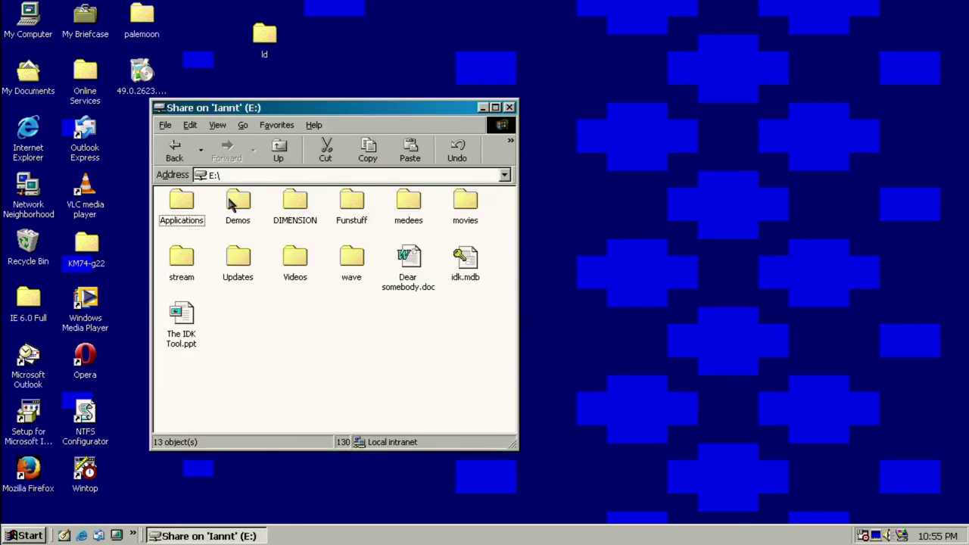
{"action": "double_click", "coordinate": [194, 201]}
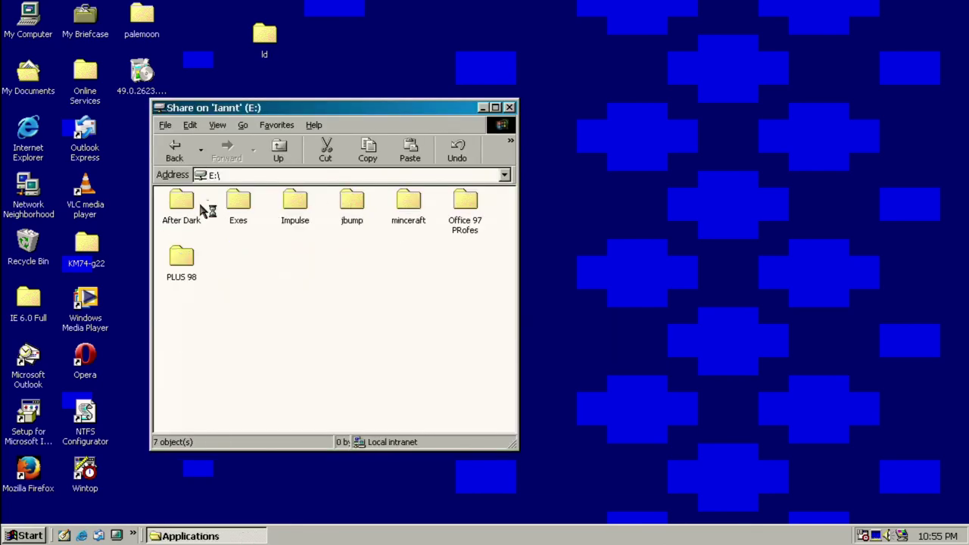
{"action": "double_click", "coordinate": [402, 224]}
Try to run the MinecraftInstaller(1).msi package and dismiss the Windows Installer message.
{"action": "left_click_drag", "start_coordinate": [348, 273], "coordinate": [294, 194]}
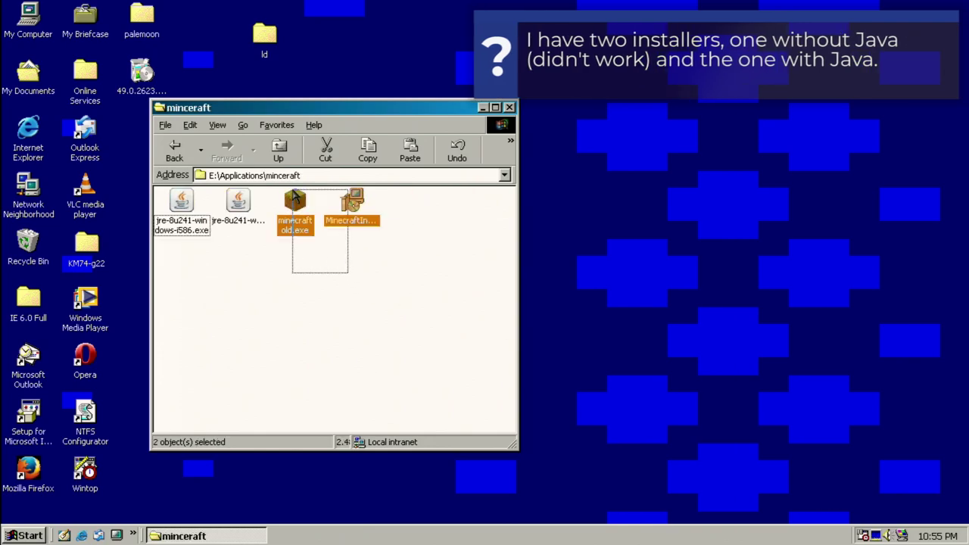
{"action": "double_click", "coordinate": [351, 201]}
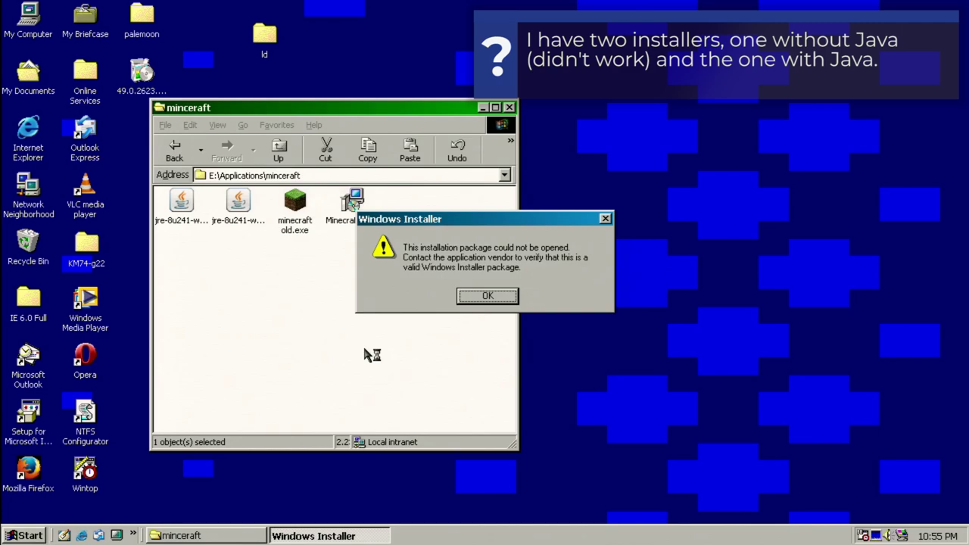
{"action": "left_click", "coordinate": [509, 298]}
Check the file properties of MinecraftInstaller(1).msi and close them.
{"action": "right_click", "coordinate": [366, 208]}
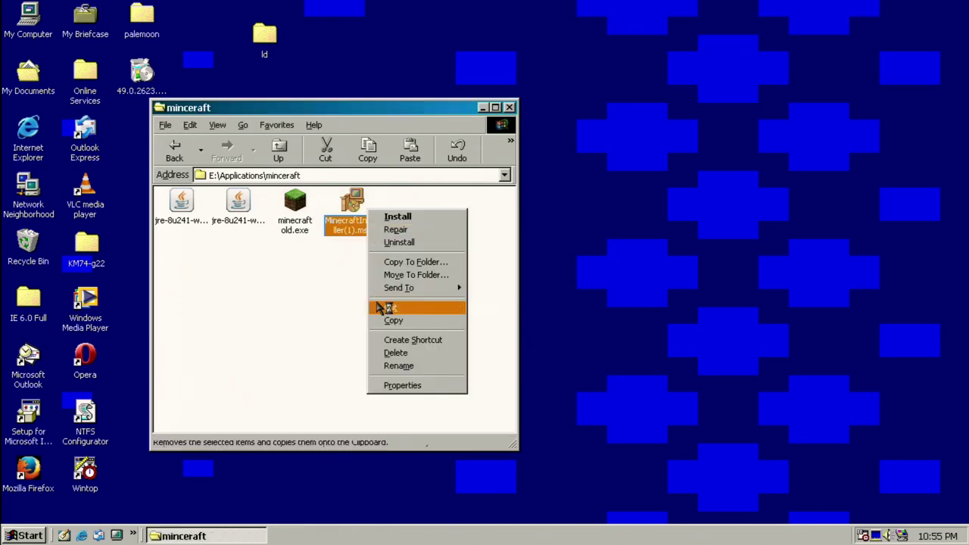
{"action": "left_click", "coordinate": [390, 385]}
{"action": "left_click_drag", "start_coordinate": [397, 206], "coordinate": [293, 203]}
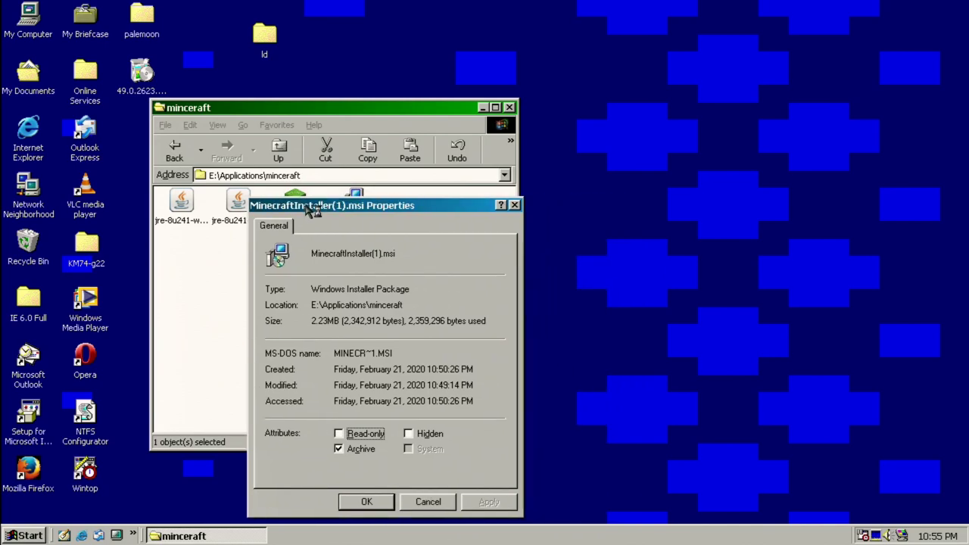
{"action": "left_click", "coordinate": [515, 206]}
Try to run minecraft old.exe from the minceraft folder.
{"action": "double_click", "coordinate": [288, 217]}
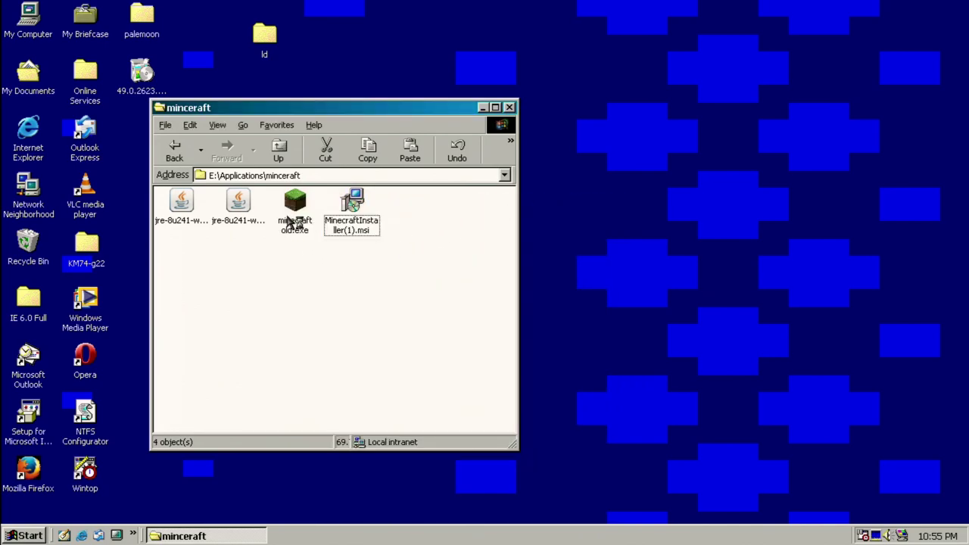
{"action": "left_click", "coordinate": [488, 299]}
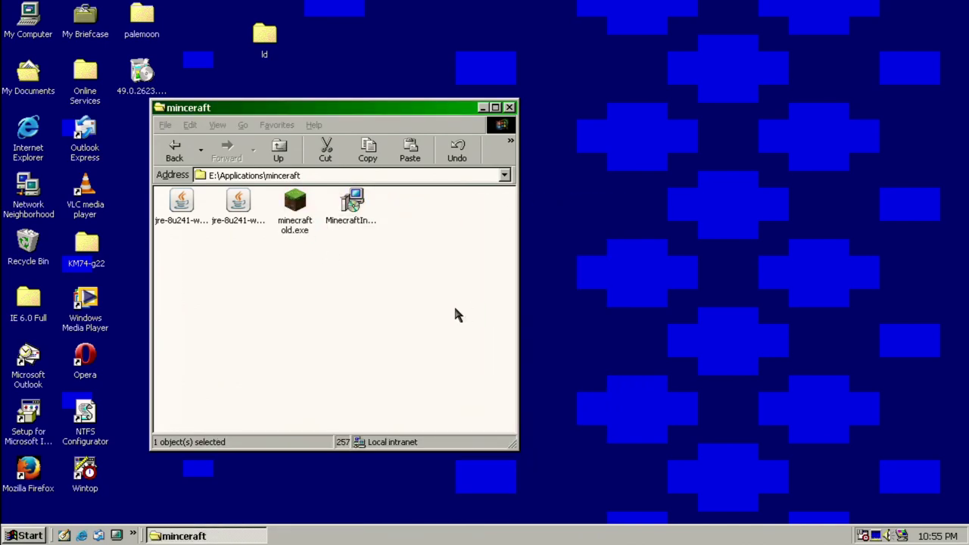
{"action": "left_click", "coordinate": [619, 92]}
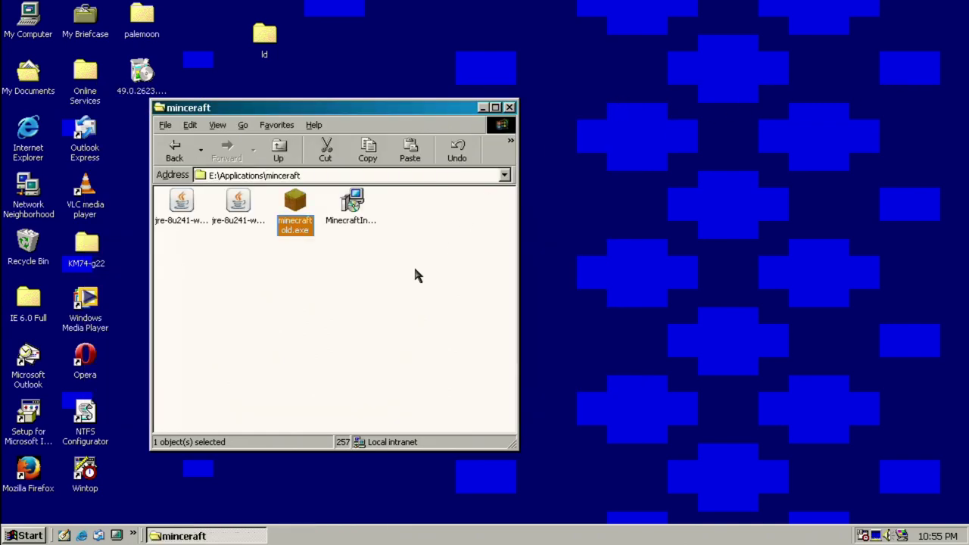
{"action": "left_click", "coordinate": [272, 271]}
{"action": "left_click", "coordinate": [238, 203]}
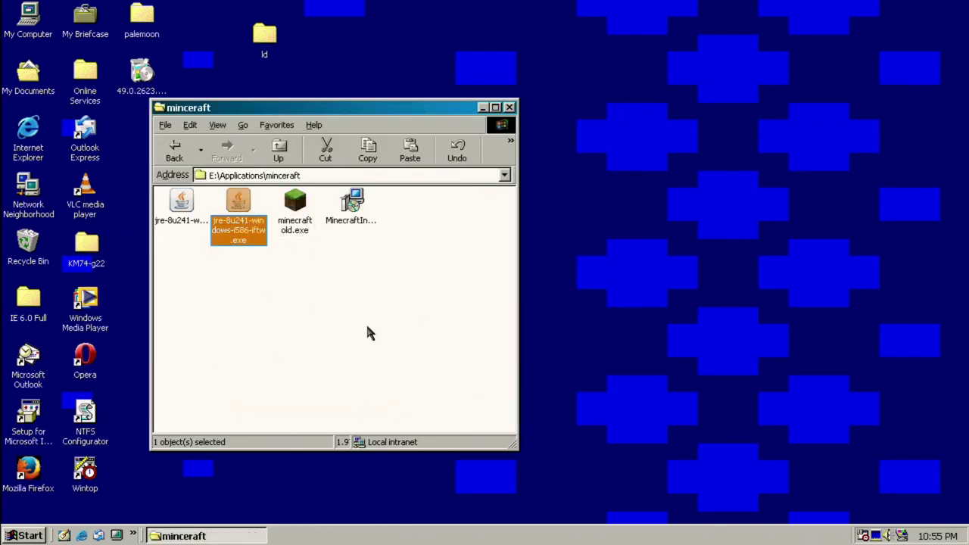
{"action": "left_click", "coordinate": [337, 284]}
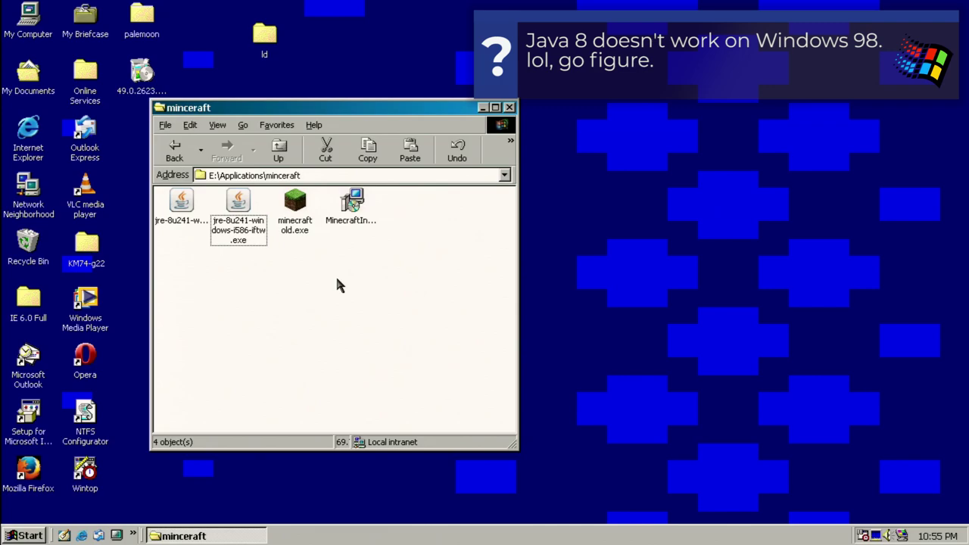
{"action": "left_click", "coordinate": [187, 217]}
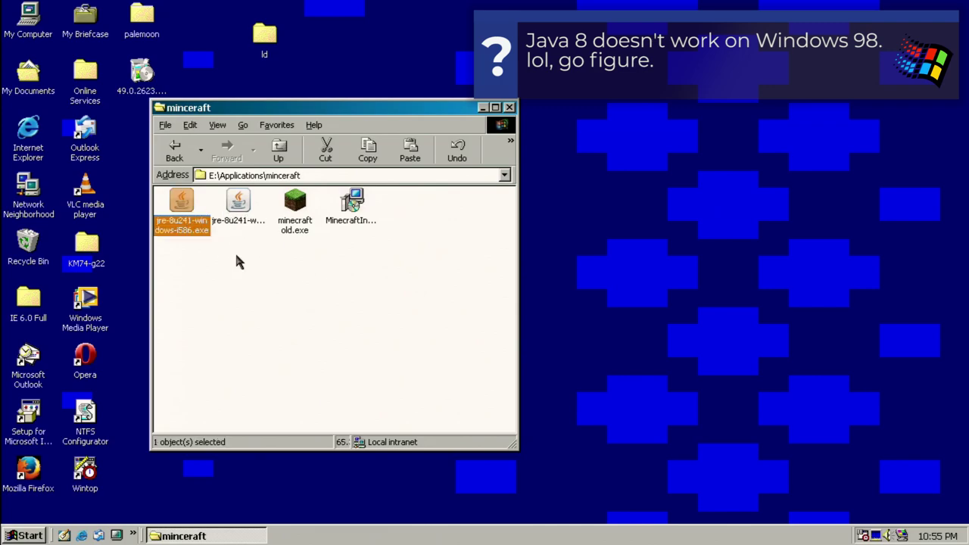
Set jre-8u241-windows-i586-iftw.exe to use the specific KernelEx compatibility mode Windows XP SP3.
{"action": "left_click", "coordinate": [236, 200]}
{"action": "right_click", "coordinate": [234, 196]}
{"action": "left_click", "coordinate": [262, 362]}
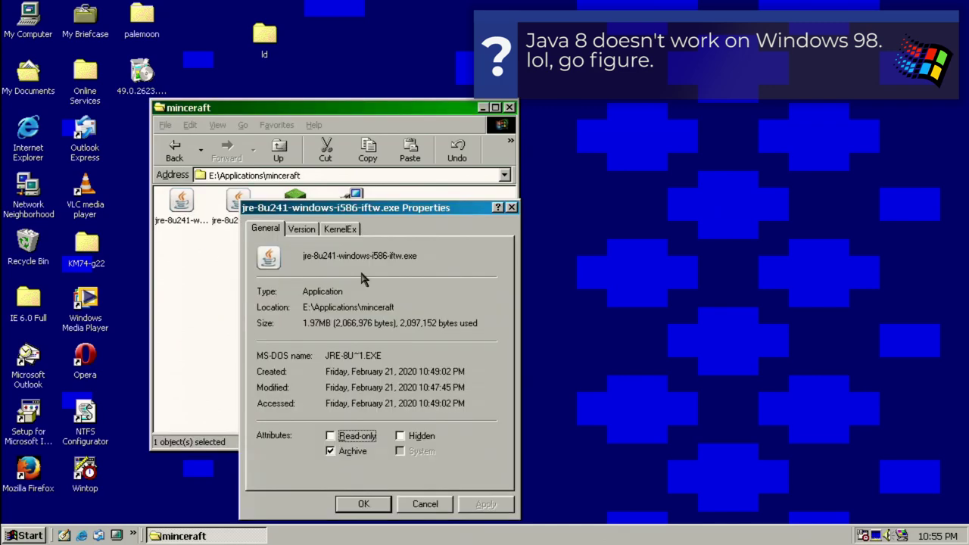
{"action": "left_click", "coordinate": [340, 229]}
{"action": "left_click", "coordinate": [271, 330]}
{"action": "left_click", "coordinate": [313, 350]}
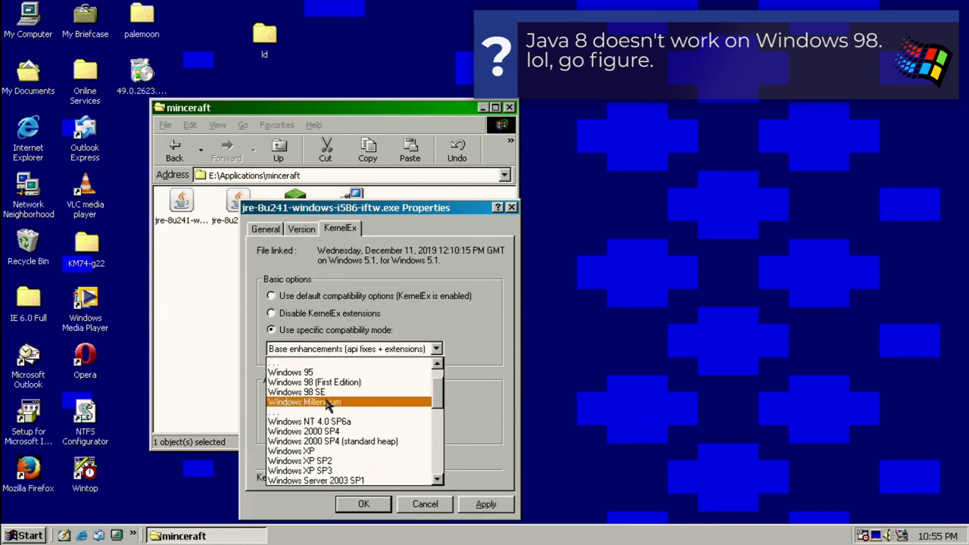
{"action": "left_click", "coordinate": [319, 471]}
{"action": "left_click", "coordinate": [353, 505]}
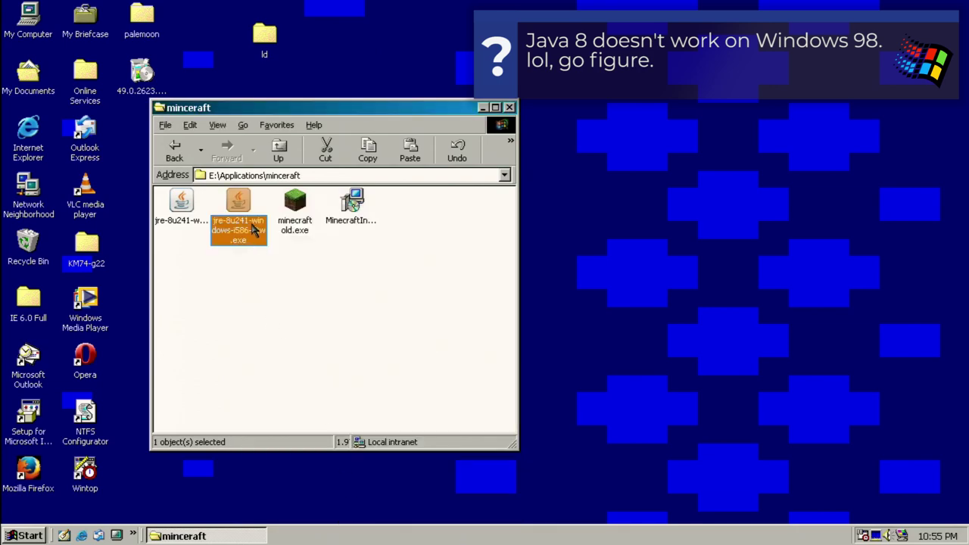
Try to run the full Java 8 installer, jre-8u241-windows-i586.exe.
{"action": "double_click", "coordinate": [179, 203]}
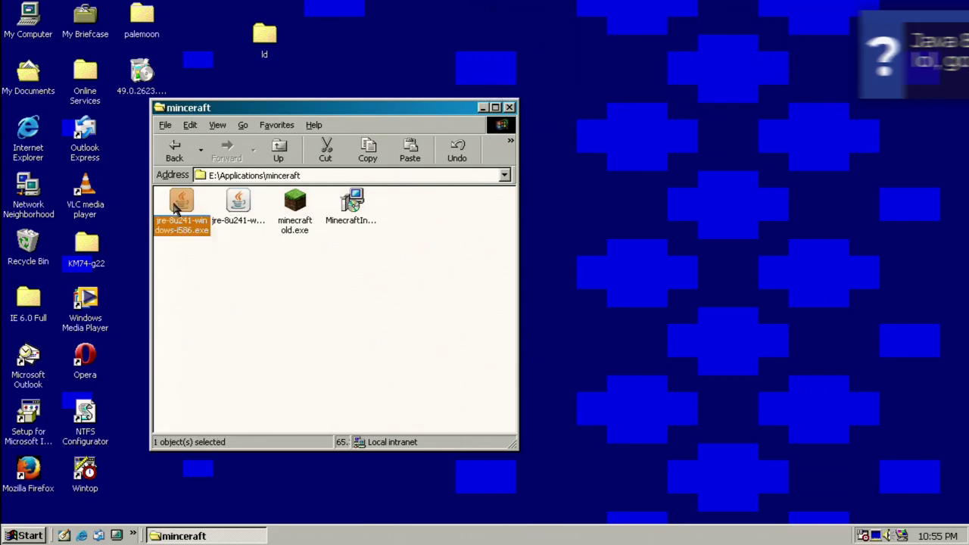
{"action": "right_click", "coordinate": [184, 213]}
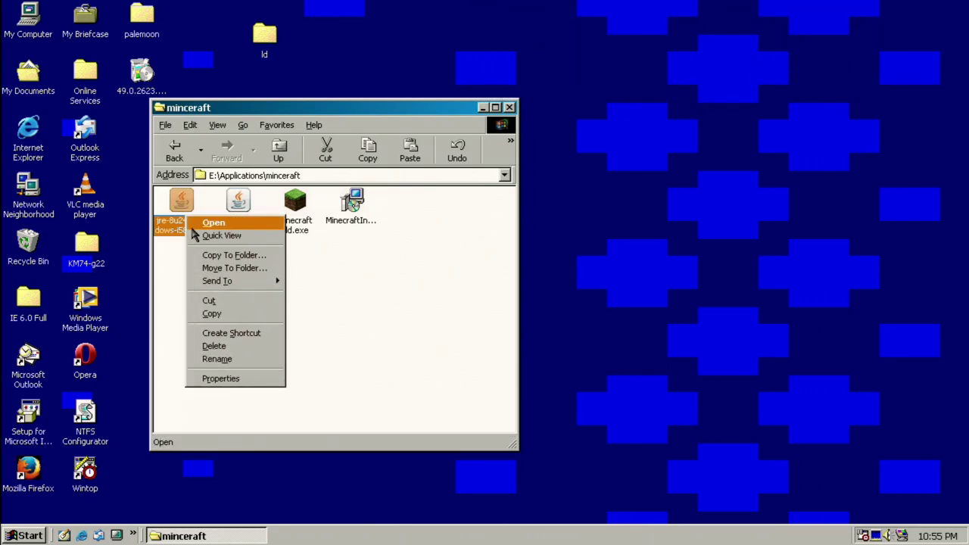
{"action": "left_click", "coordinate": [197, 225]}
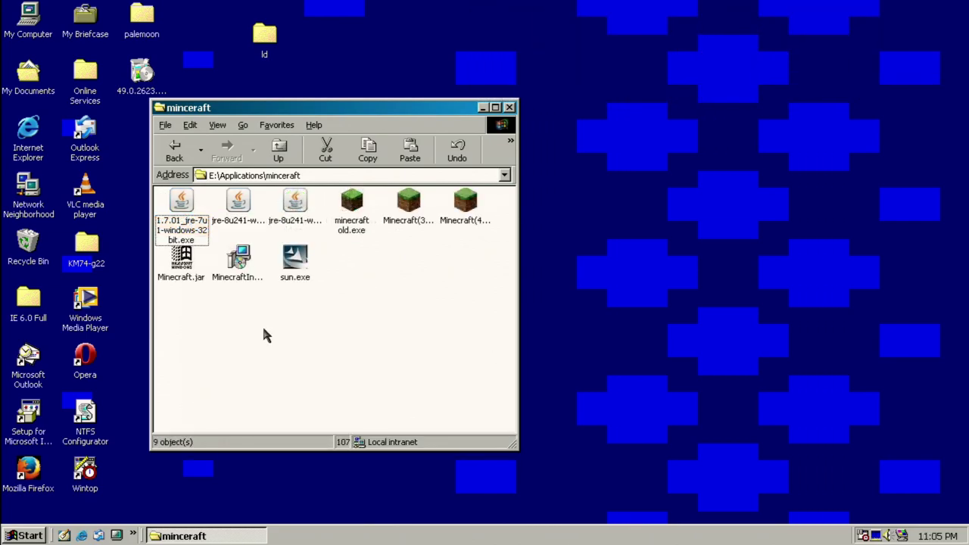
Try to run the older Java installer 1.7.01_jre-7u1-windows-32bit.exe and close its error dialog and setup window.
{"action": "double_click", "coordinate": [184, 214]}
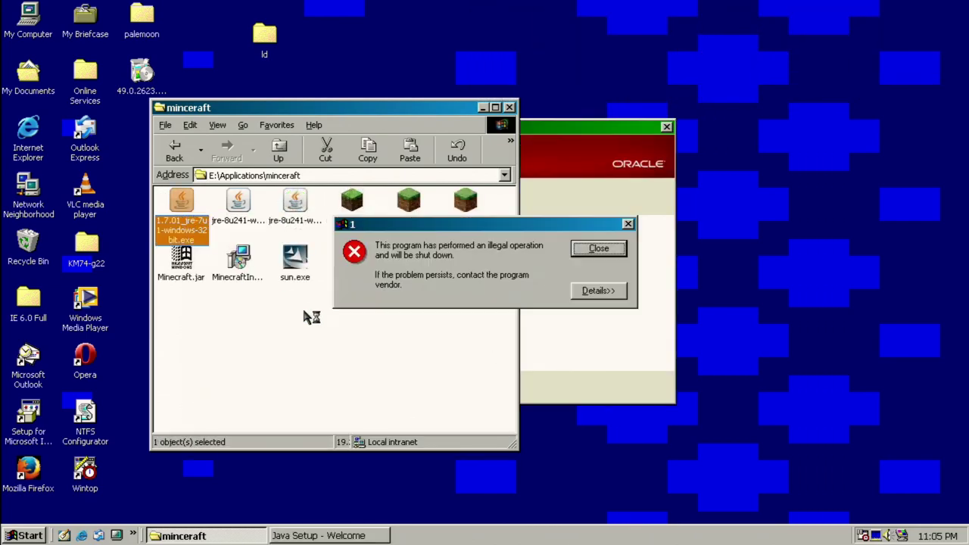
{"action": "left_click", "coordinate": [578, 250]}
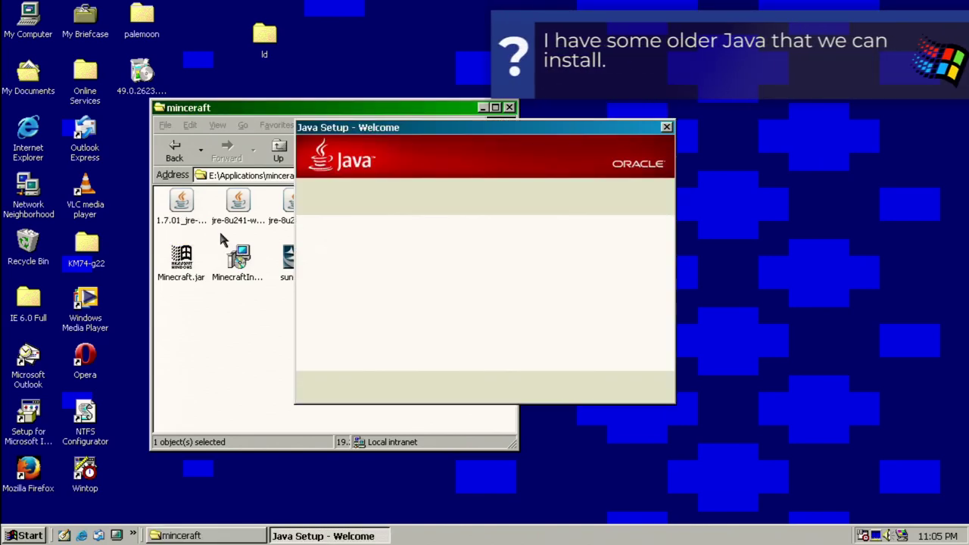
{"action": "left_click", "coordinate": [596, 253]}
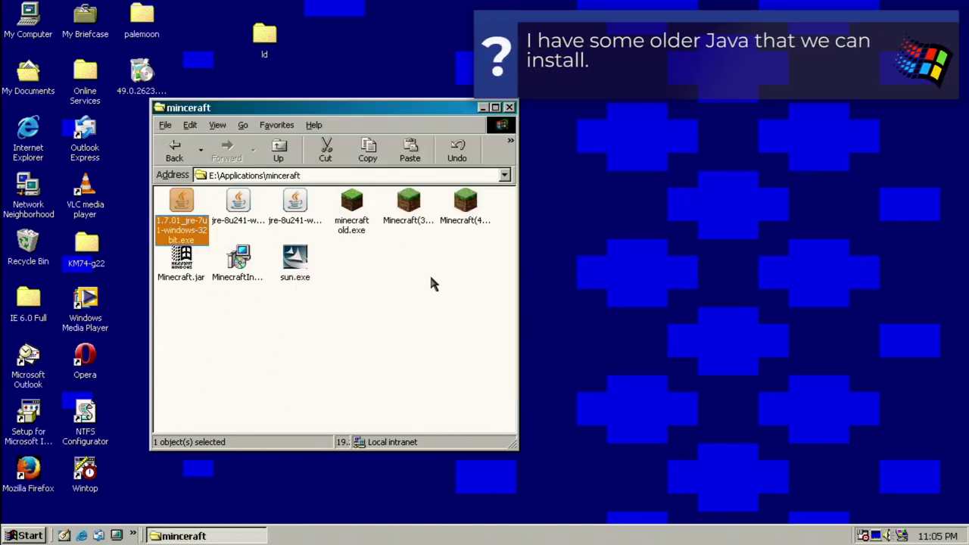
Set 1.7.01_jre-7u1-windows-32bit.exe to the specific KernelEx compatibility mode Windows XP and run the installer again.
{"action": "double_click", "coordinate": [179, 215]}
{"action": "key", "text": "shift+F10"}
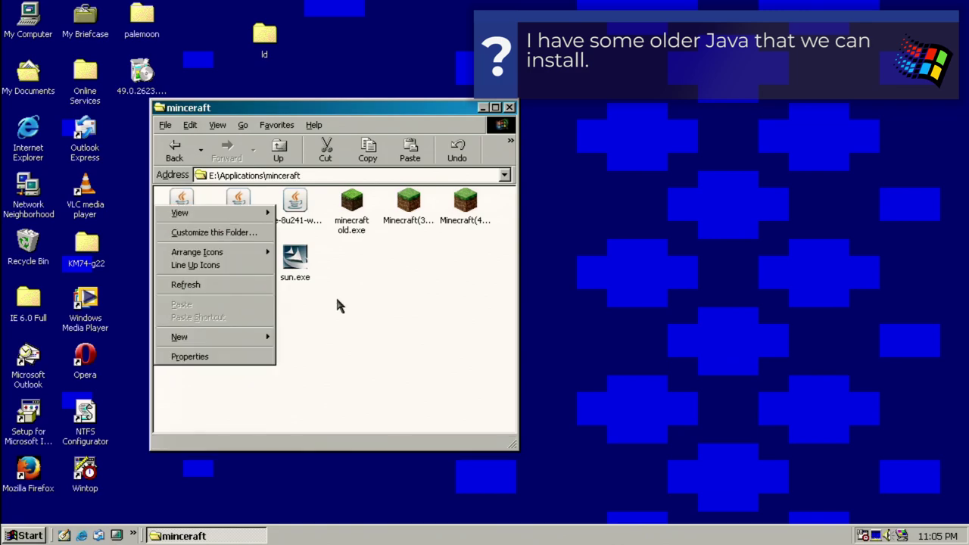
{"action": "right_click", "coordinate": [189, 199]}
{"action": "left_click", "coordinate": [213, 363]}
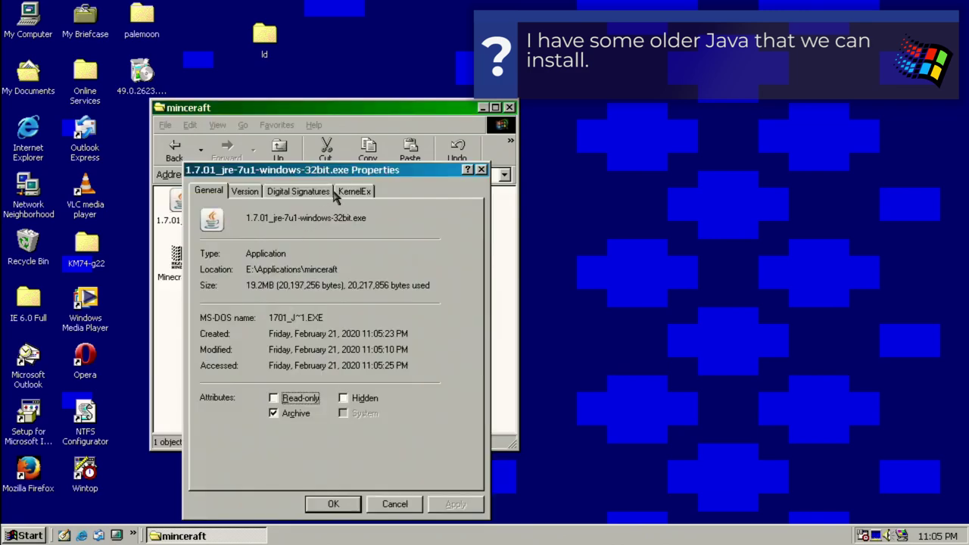
{"action": "left_click", "coordinate": [352, 190]}
{"action": "left_click", "coordinate": [277, 294]}
{"action": "left_click", "coordinate": [279, 311]}
{"action": "scroll", "coordinate": [281, 379], "scroll_direction": "down", "scroll_amount": 2}
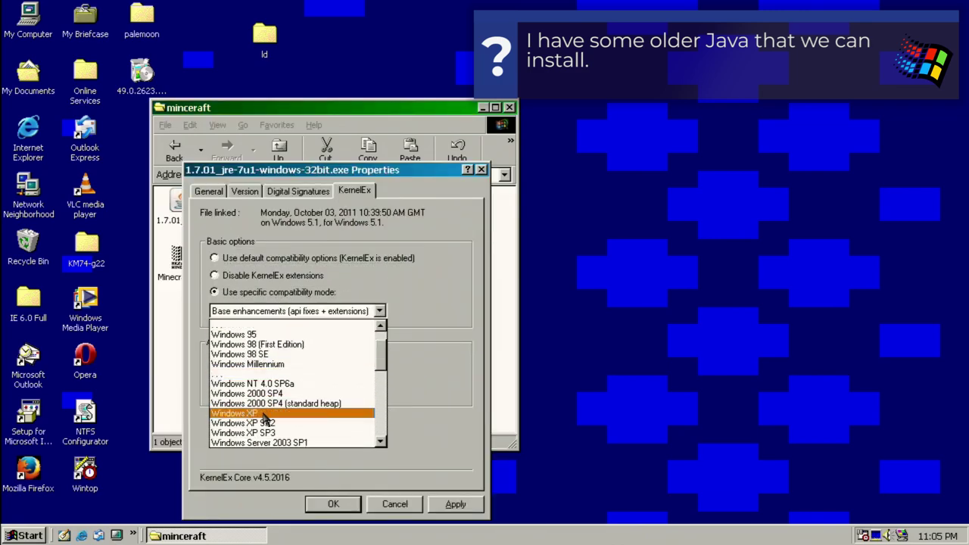
{"action": "left_click", "coordinate": [265, 415]}
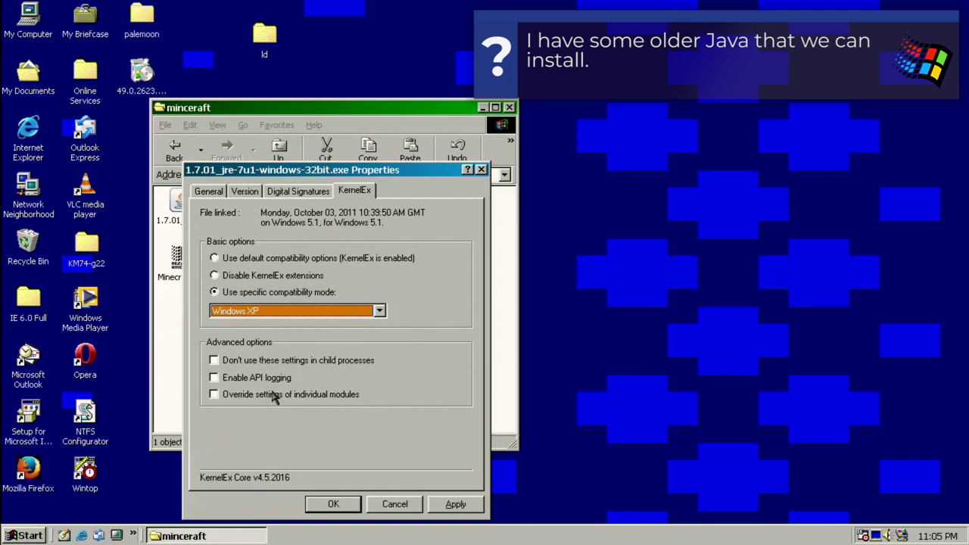
{"action": "left_click", "coordinate": [315, 510]}
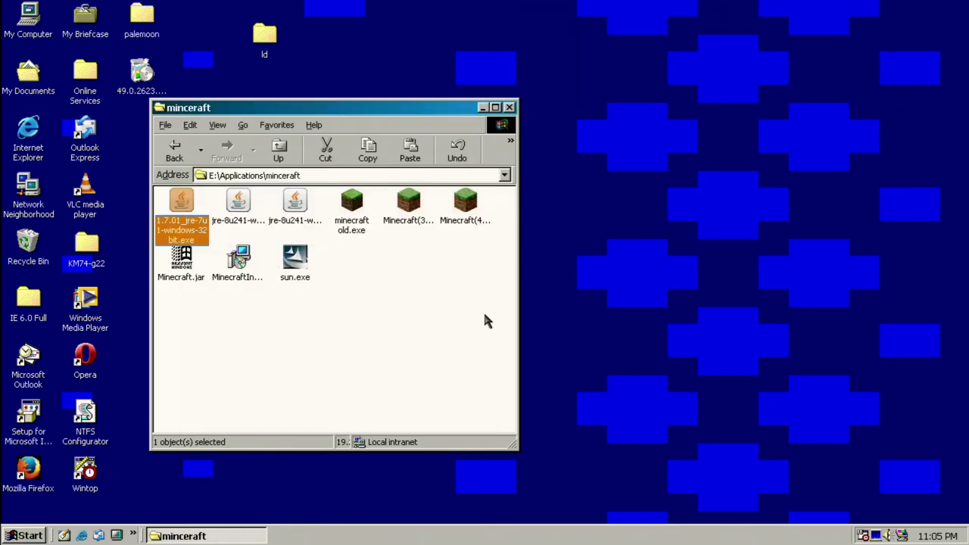
{"action": "key", "text": "Return"}
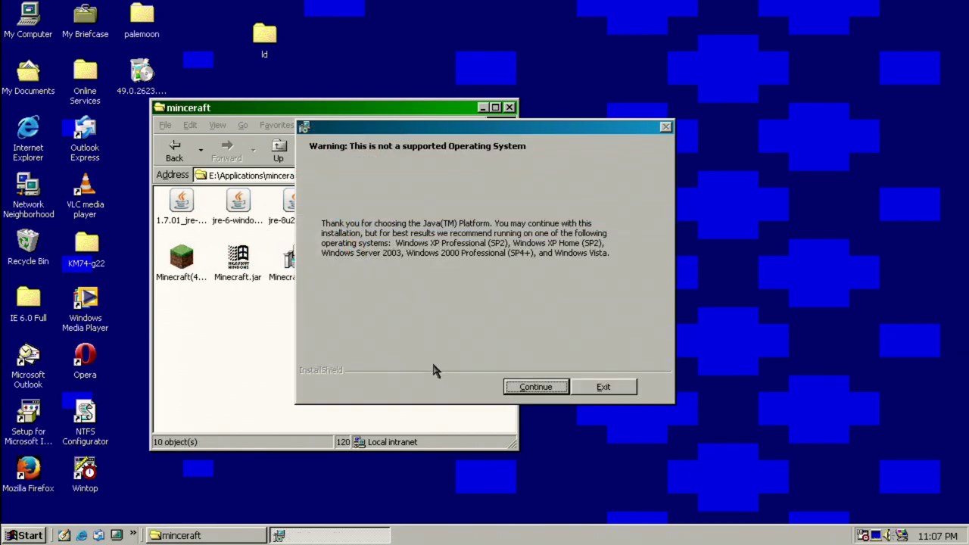
Continue the Java SE Runtime Environment 6 setup past the unsupported system warning and module error, and accept the license with Typical setup.
{"action": "left_click", "coordinate": [557, 386]}
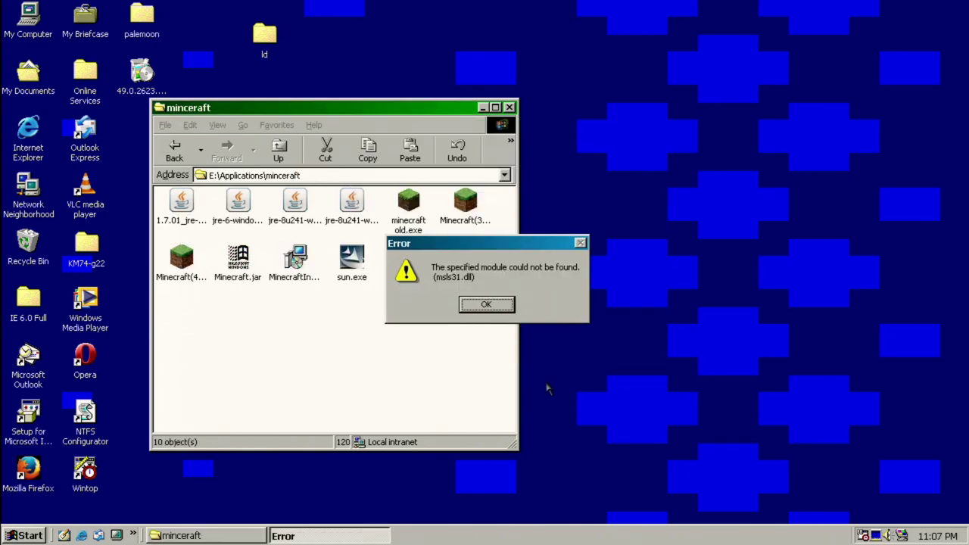
{"action": "left_click", "coordinate": [487, 304]}
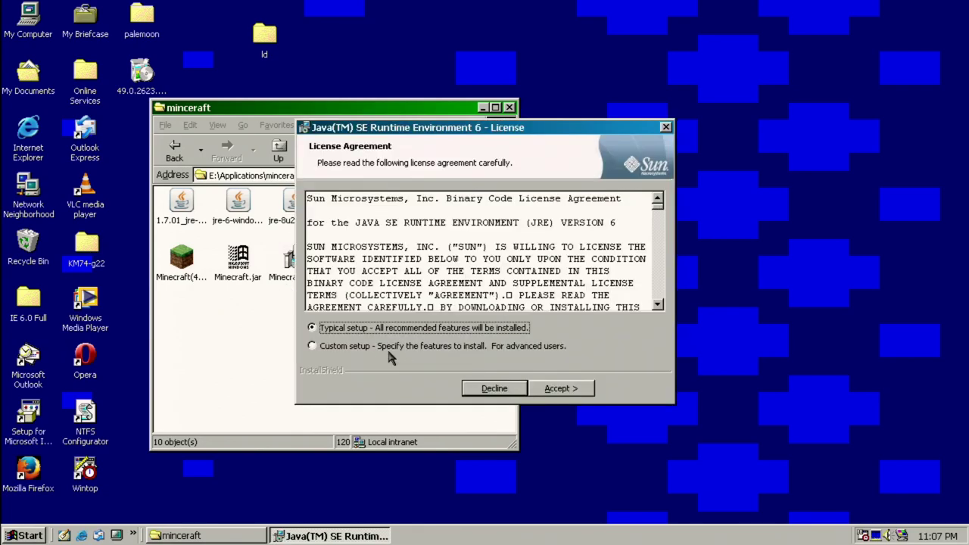
{"action": "left_click", "coordinate": [536, 387]}
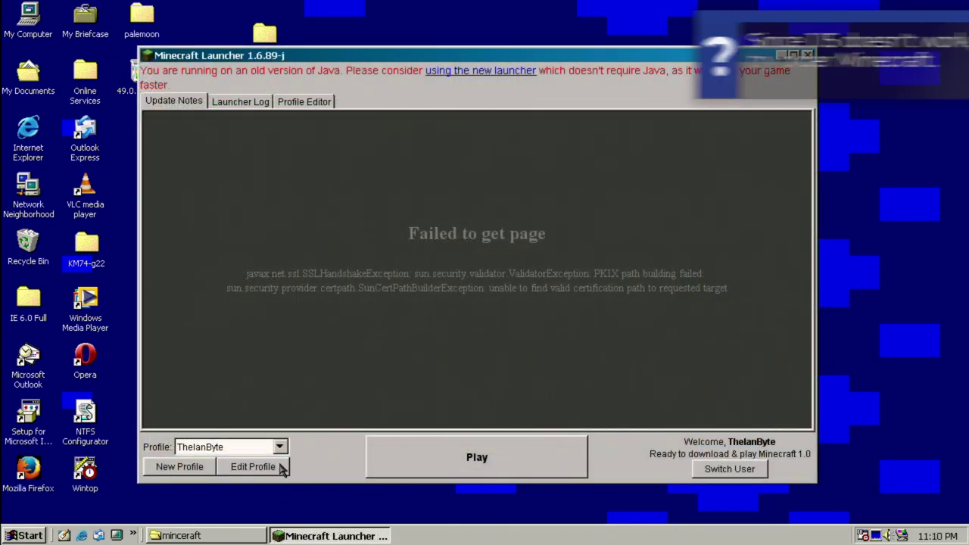
Edit the Minecraft launcher profile: review the version list, try allowing old Beta versions, cancel the warning, and save with release 1.0.
{"action": "left_click", "coordinate": [279, 464]}
{"action": "left_click", "coordinate": [342, 333]}
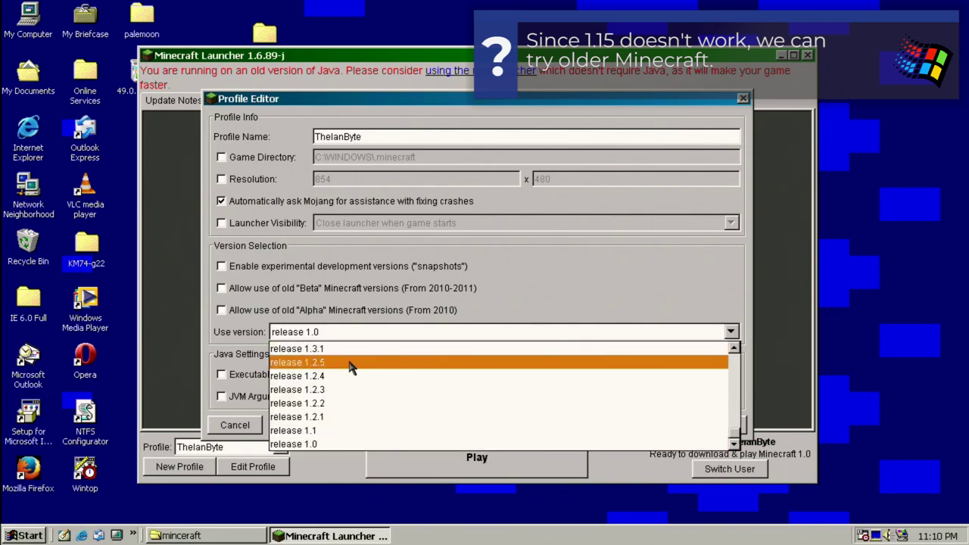
{"action": "scroll", "coordinate": [346, 371], "scroll_direction": "up", "scroll_amount": 10}
{"action": "left_click", "coordinate": [713, 290]}
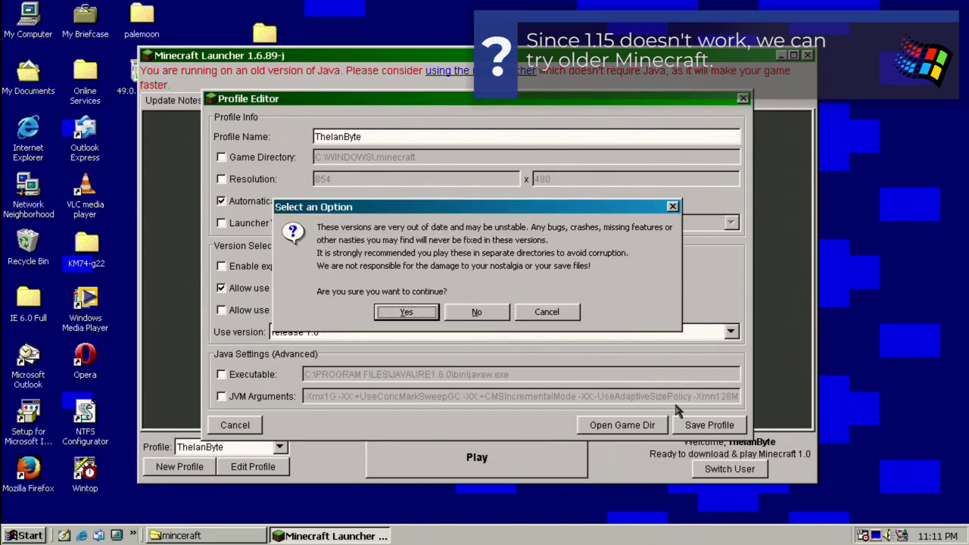
{"action": "left_click", "coordinate": [544, 312]}
{"action": "left_click", "coordinate": [705, 425]}
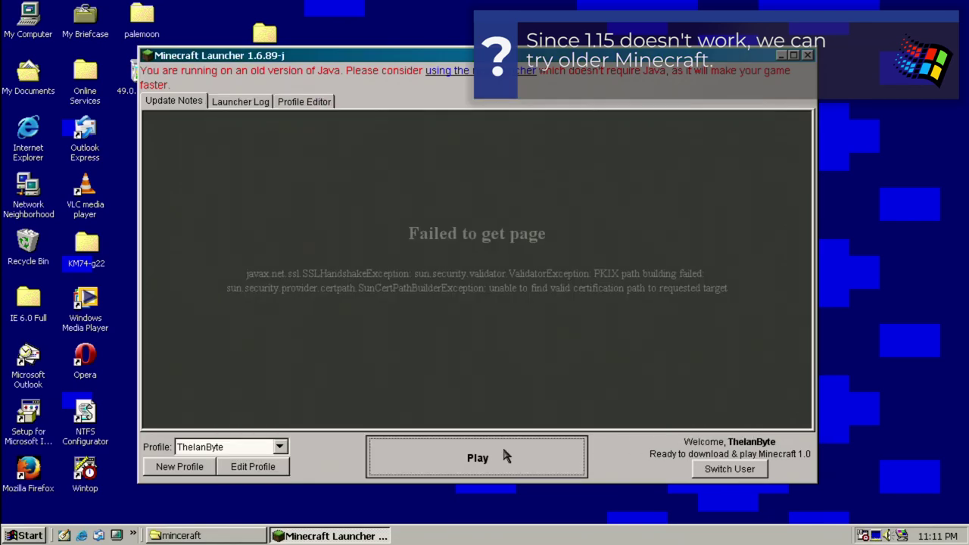
Try to play Minecraft 1.0, close the game window, and reopen the launcher from Minecraft(4).exe.
{"action": "left_click", "coordinate": [502, 451]}
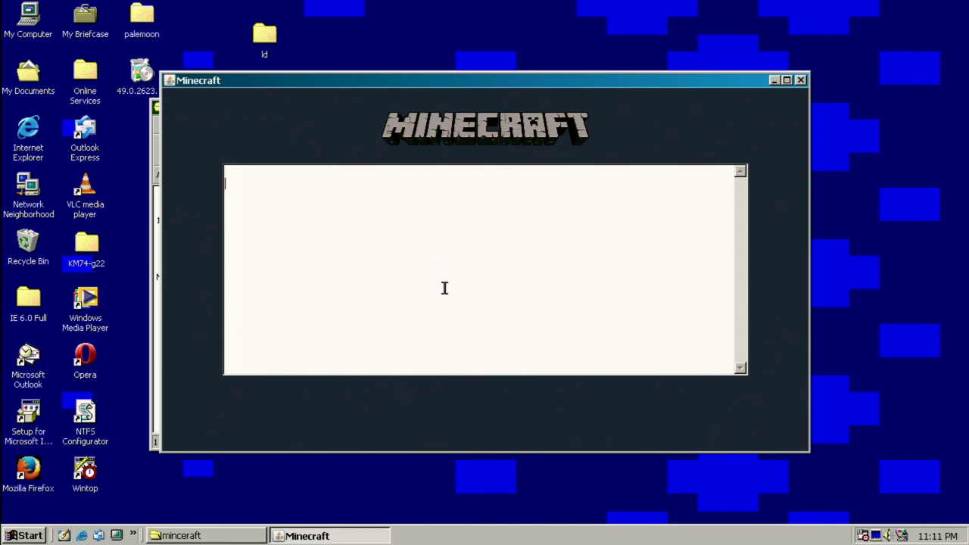
{"action": "right_click", "coordinate": [258, 203]}
{"action": "left_click", "coordinate": [276, 293]}
{"action": "left_click", "coordinate": [799, 80]}
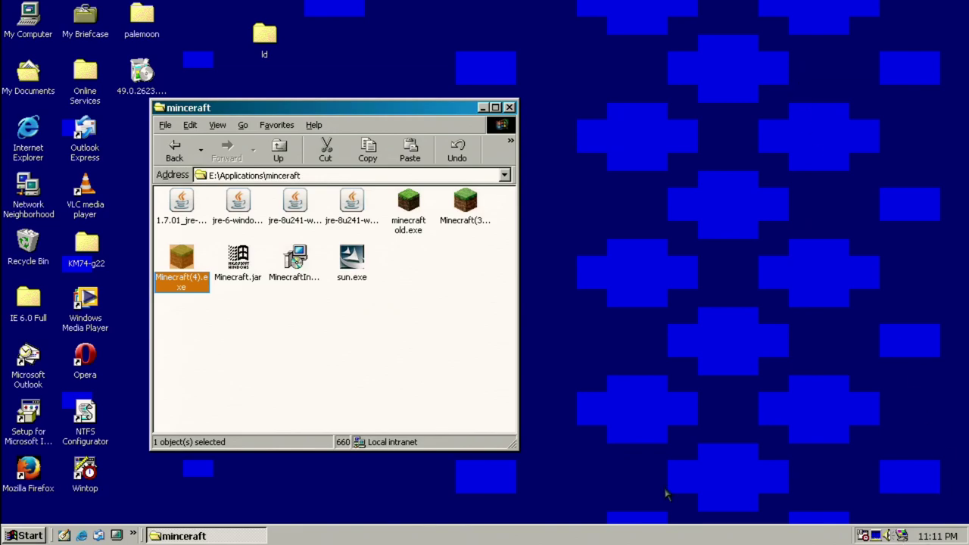
{"action": "left_click", "coordinate": [314, 320]}
{"action": "double_click", "coordinate": [186, 261]}
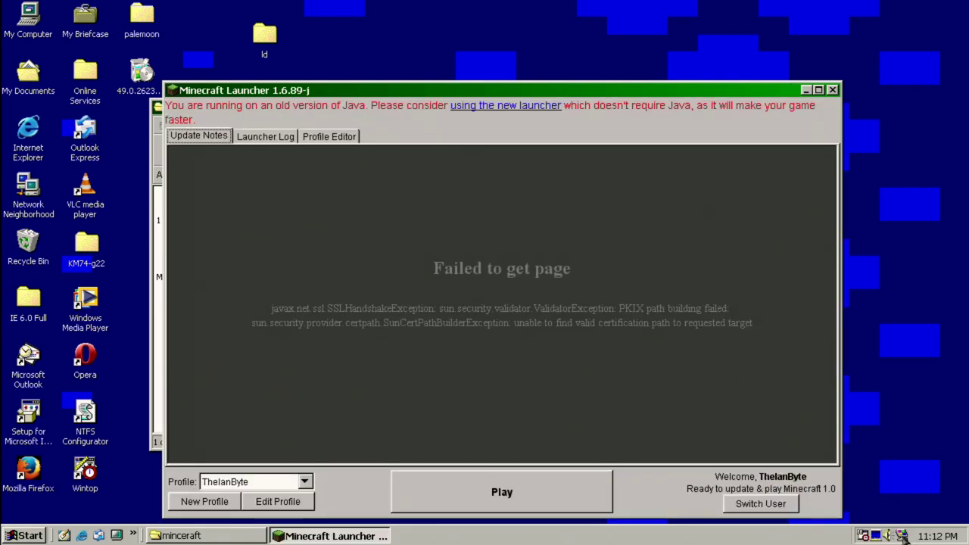
Open the Intel Extreme Graphics 2 properties and examine the Rotation, OpenGL and Information settings without changing anything.
{"action": "right_click", "coordinate": [906, 535]}
{"action": "mouse_move", "coordinate": [791, 456]}
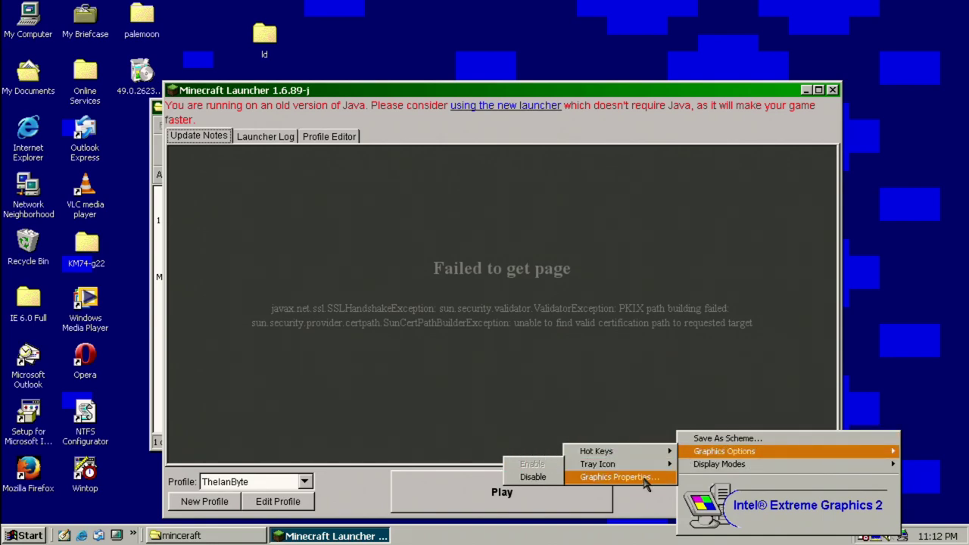
{"action": "left_click", "coordinate": [645, 478]}
{"action": "left_click", "coordinate": [187, 30]}
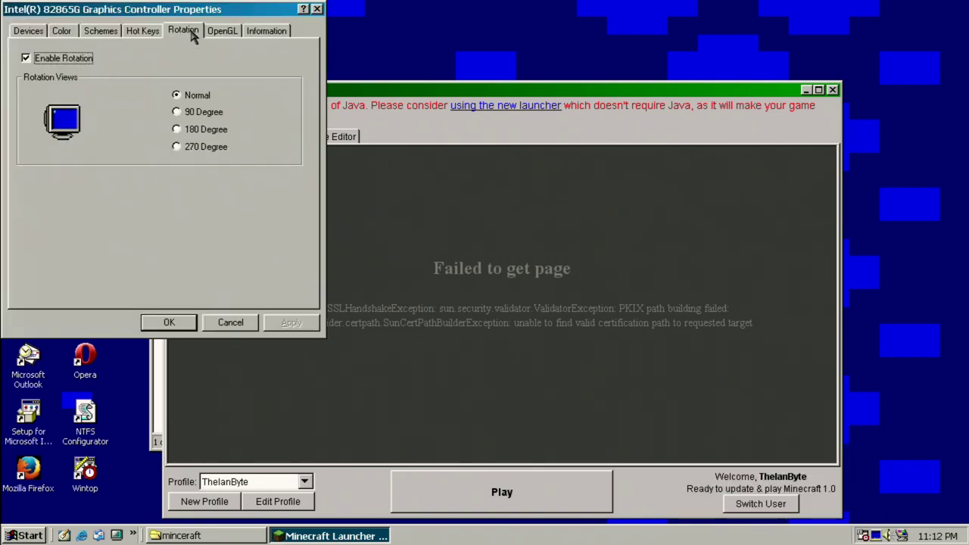
{"action": "left_click", "coordinate": [218, 30]}
{"action": "left_click", "coordinate": [191, 169]}
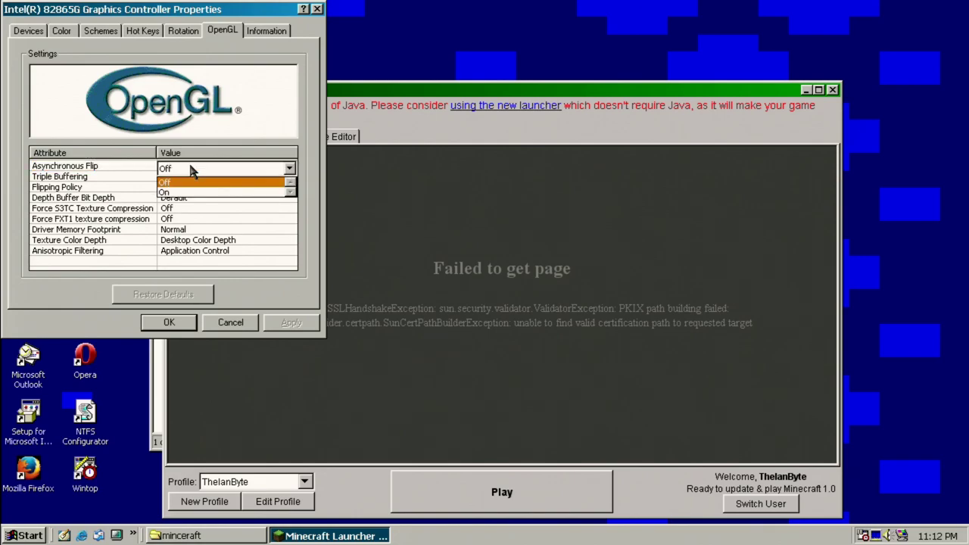
{"action": "left_click", "coordinate": [190, 169]}
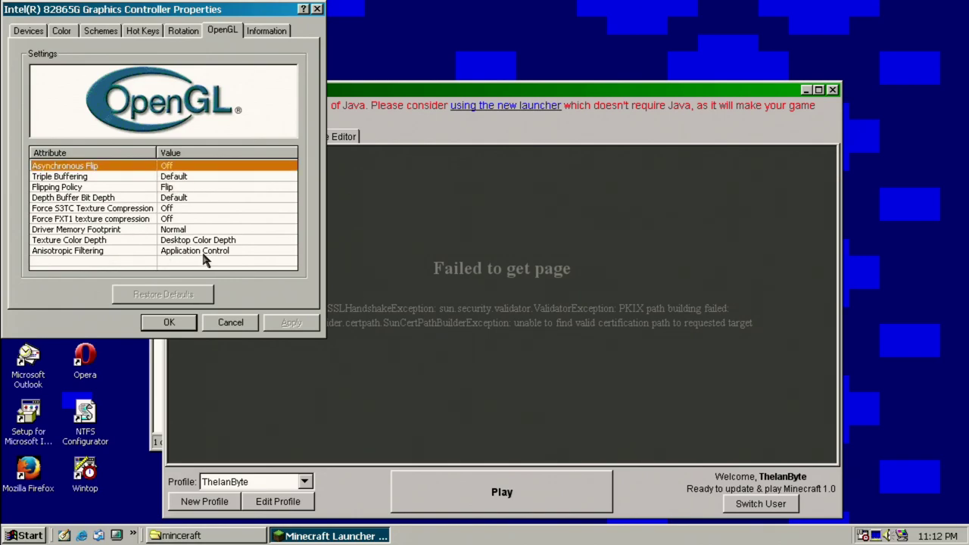
{"action": "left_click", "coordinate": [172, 262]}
{"action": "left_click", "coordinate": [182, 30]}
{"action": "left_click", "coordinate": [267, 30]}
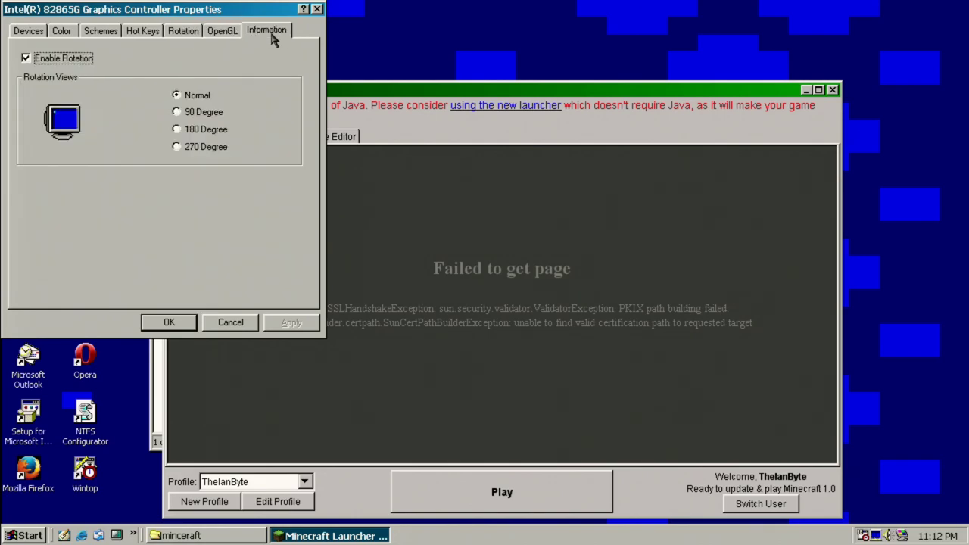
{"action": "left_click", "coordinate": [169, 322]}
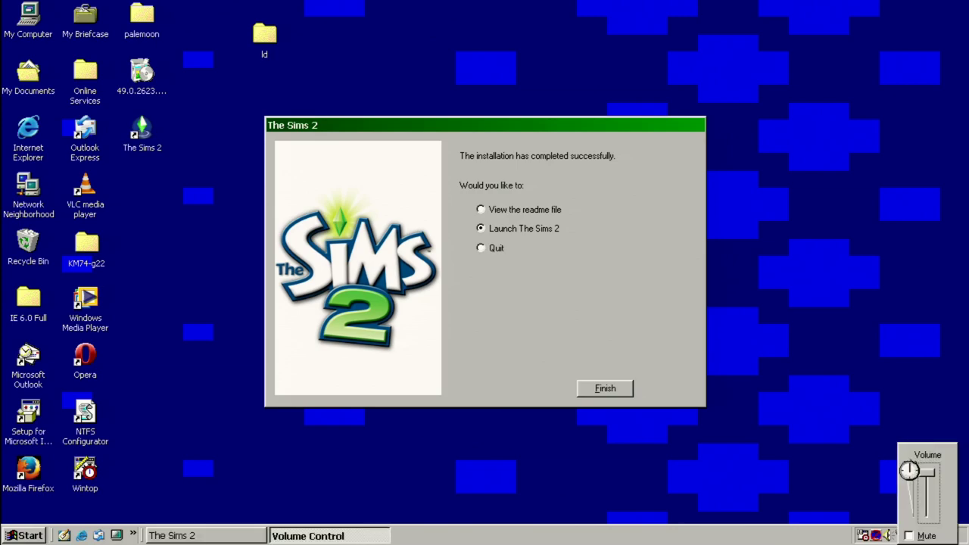
Finish The Sims 2 setup with the Launch The Sims 2 option and dismiss the Pleasantview welcome dialog in the game.
{"action": "left_click", "coordinate": [529, 331]}
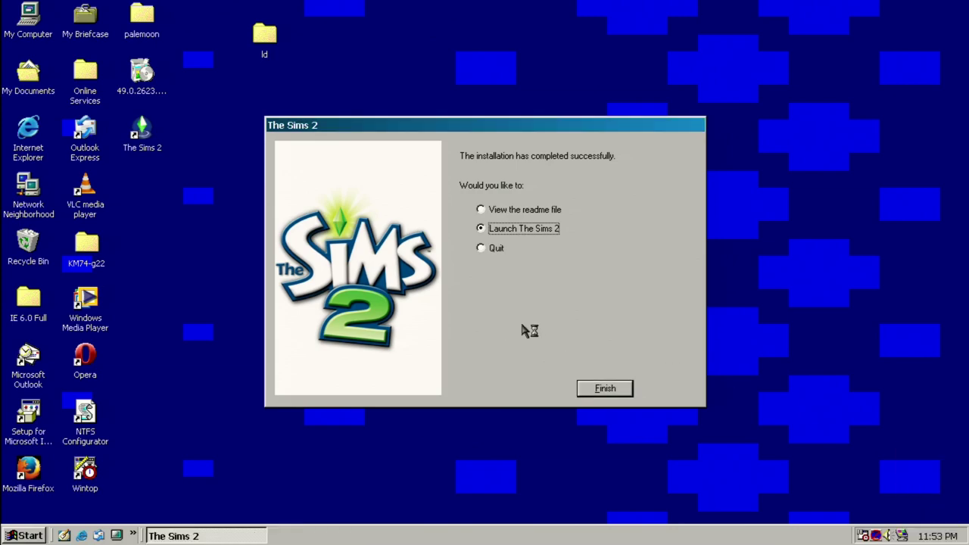
{"action": "left_click", "coordinate": [606, 393]}
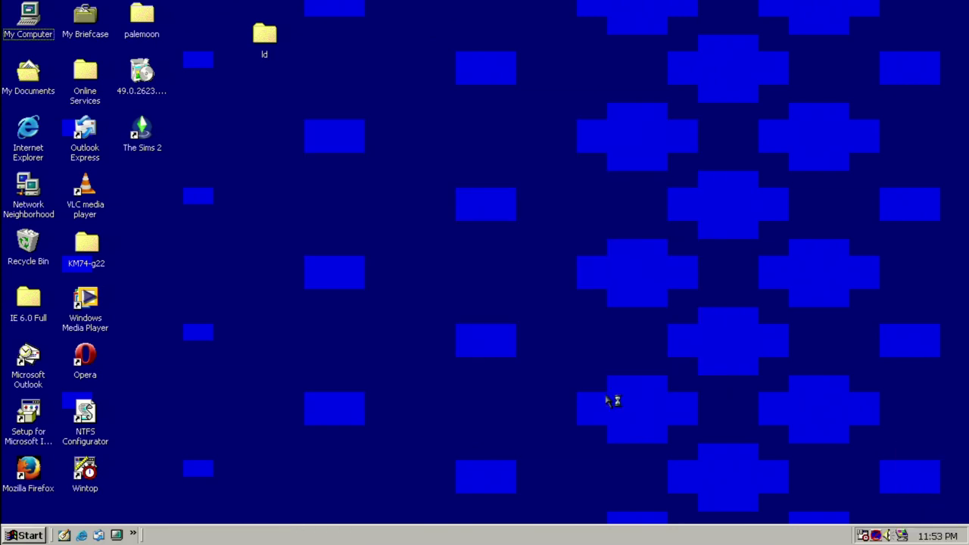
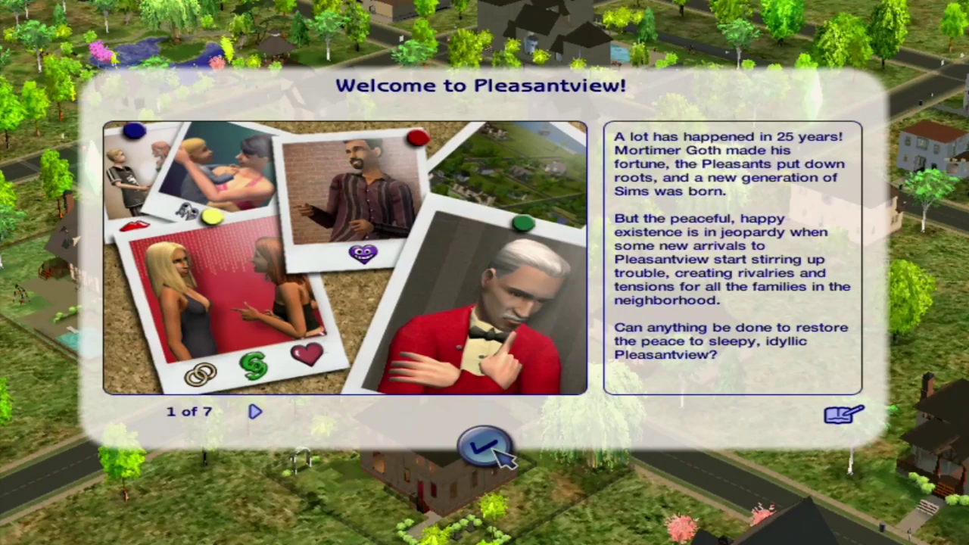
{"action": "left_click", "coordinate": [488, 446]}
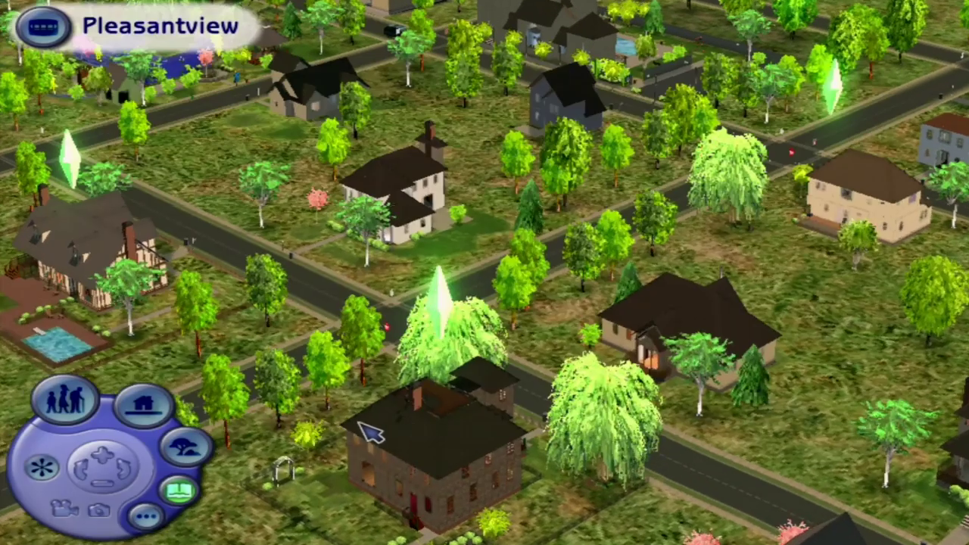
In the graphics/performance options, set Sim/Object Detail, Graphic Effects and Lighting to High and turn UI Transparency off.
{"action": "left_click", "coordinate": [147, 517]}
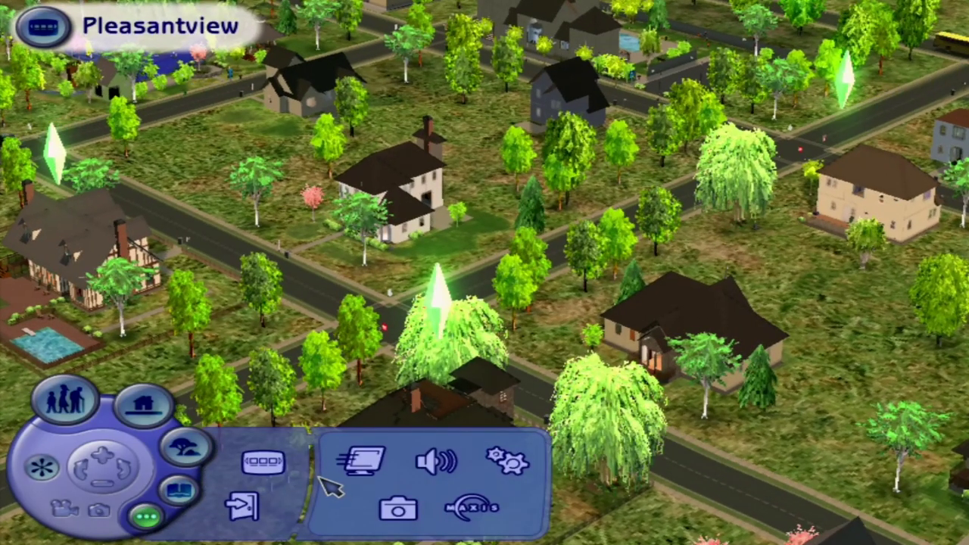
{"action": "left_click", "coordinate": [363, 458]}
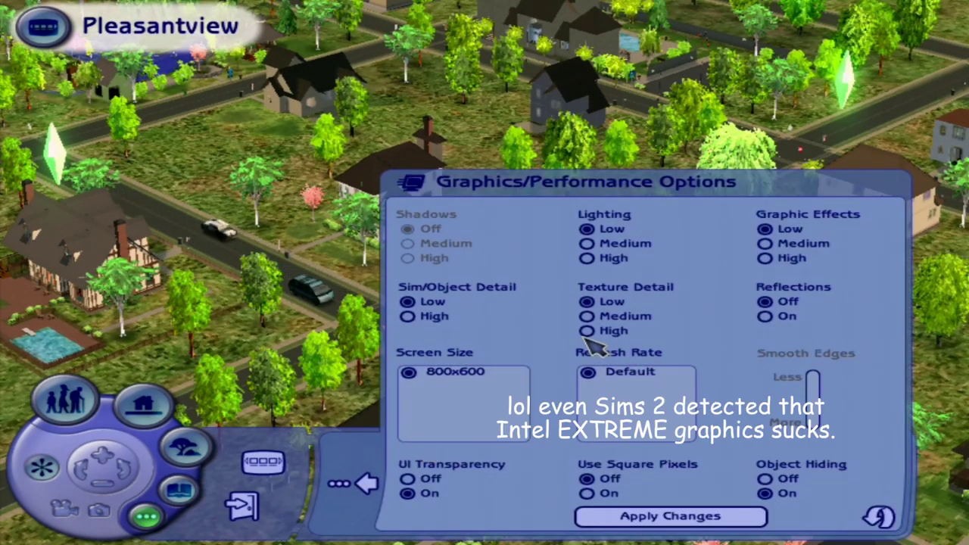
{"action": "left_click", "coordinate": [424, 316]}
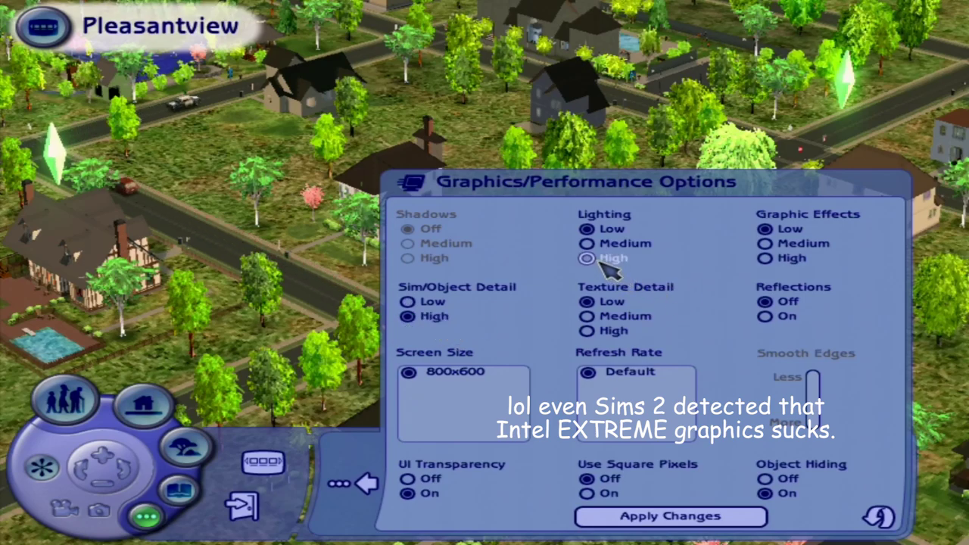
{"action": "left_click", "coordinate": [422, 482]}
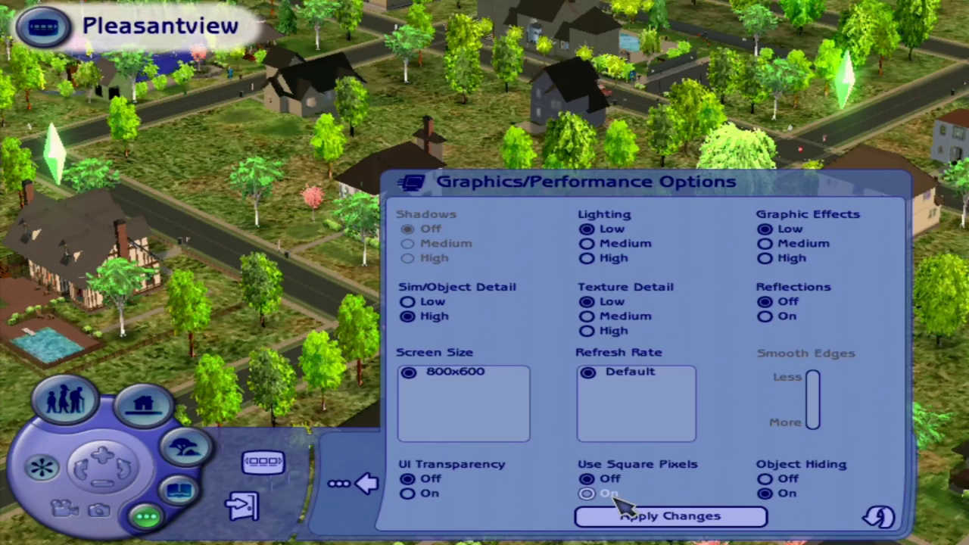
{"action": "left_click", "coordinate": [772, 258]}
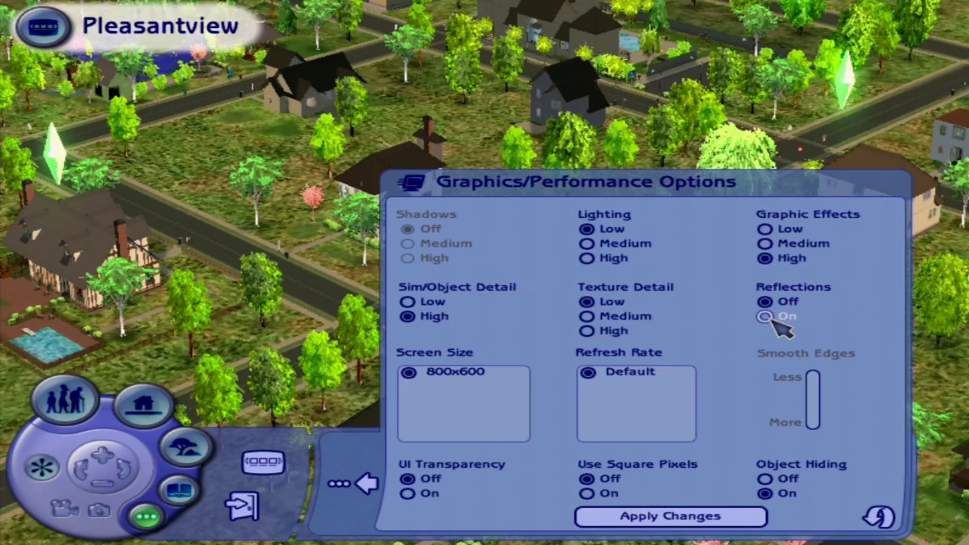
{"action": "left_click", "coordinate": [602, 258]}
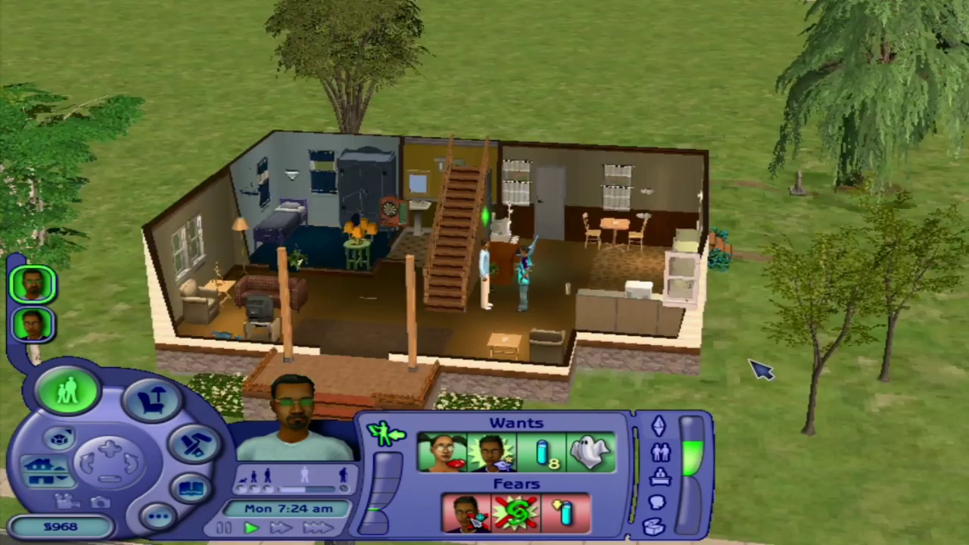
Page through the four-step aspirations tutorial in the Sim household until it closes.
{"action": "scroll", "coordinate": [760, 369], "scroll_direction": "up", "scroll_amount": 1}
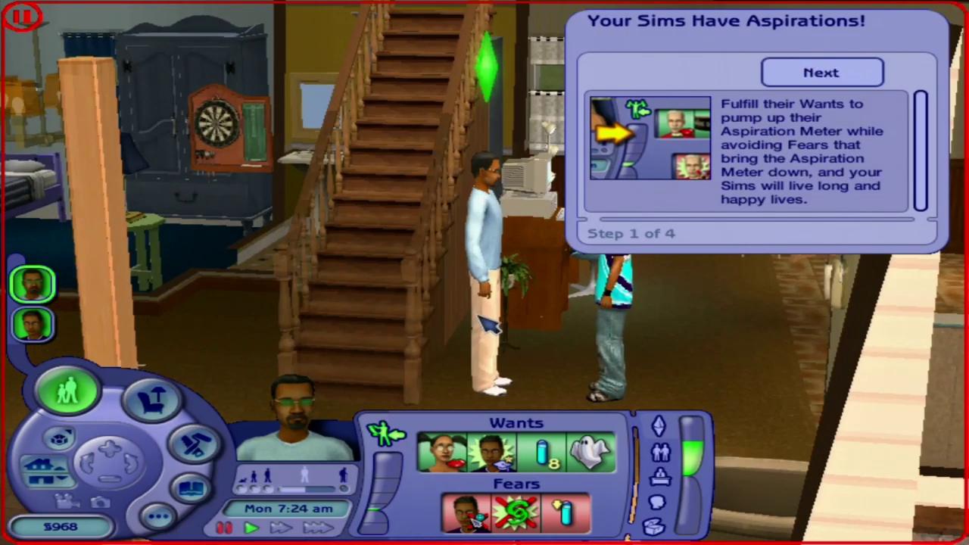
{"action": "key", "text": "Return"}
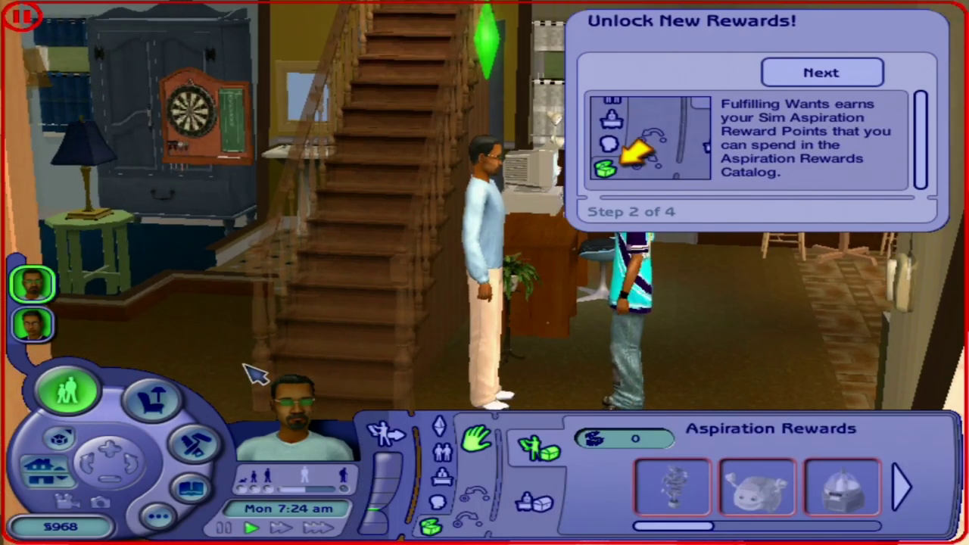
{"action": "left_click", "coordinate": [871, 79]}
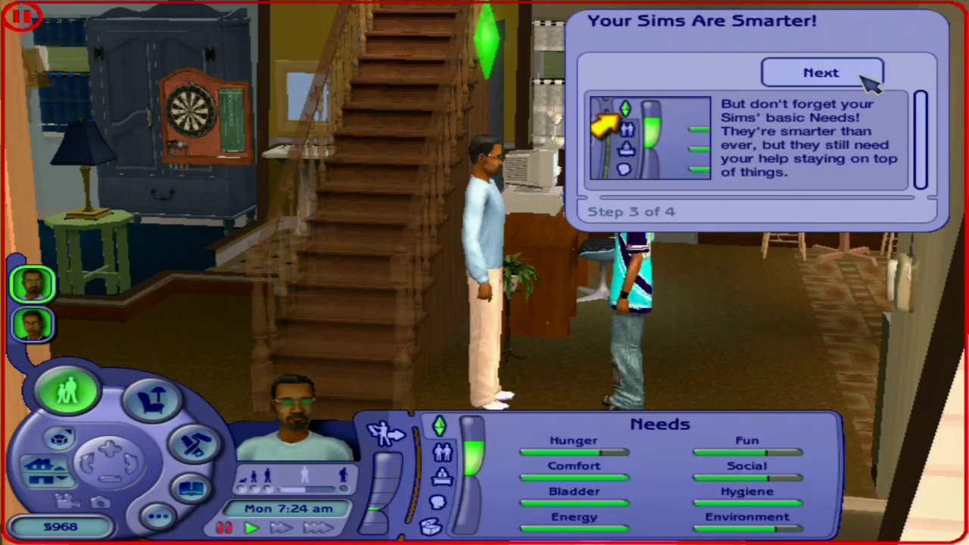
{"action": "left_click", "coordinate": [833, 82]}
{"action": "left_click", "coordinate": [829, 82]}
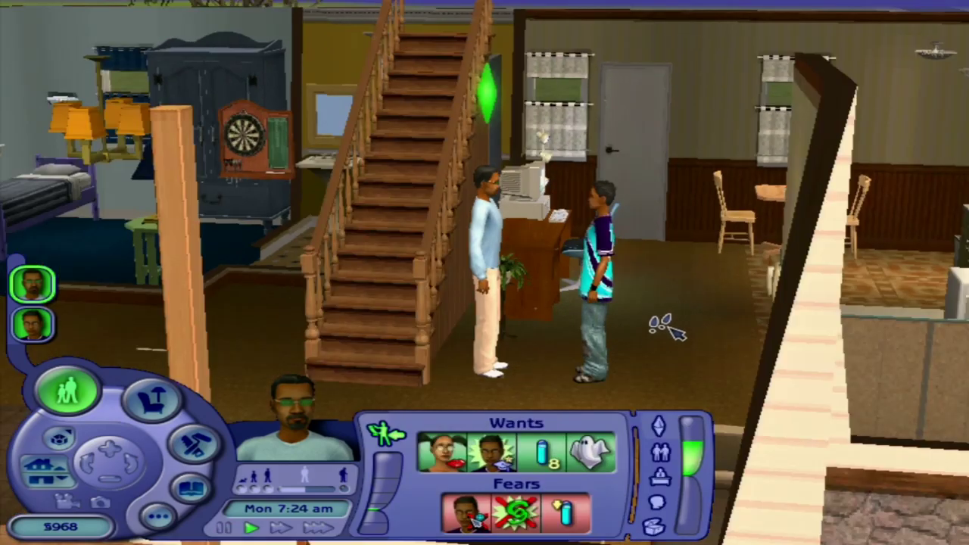
Bring up the movement choices for a spot on the floor, and examine the house lot and the selected Sim's Needs.
{"action": "left_click", "coordinate": [606, 341]}
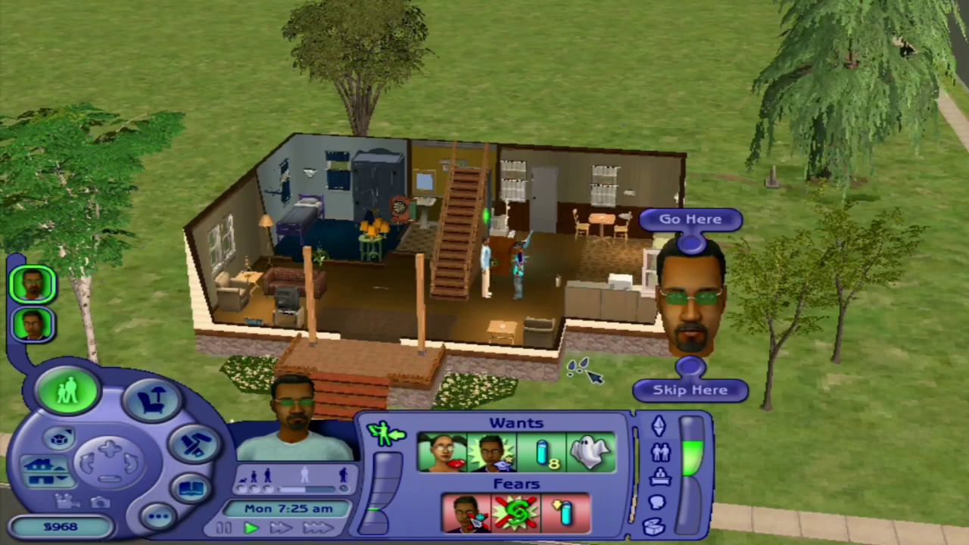
{"action": "scroll", "coordinate": [592, 377], "scroll_direction": "down", "scroll_amount": 2}
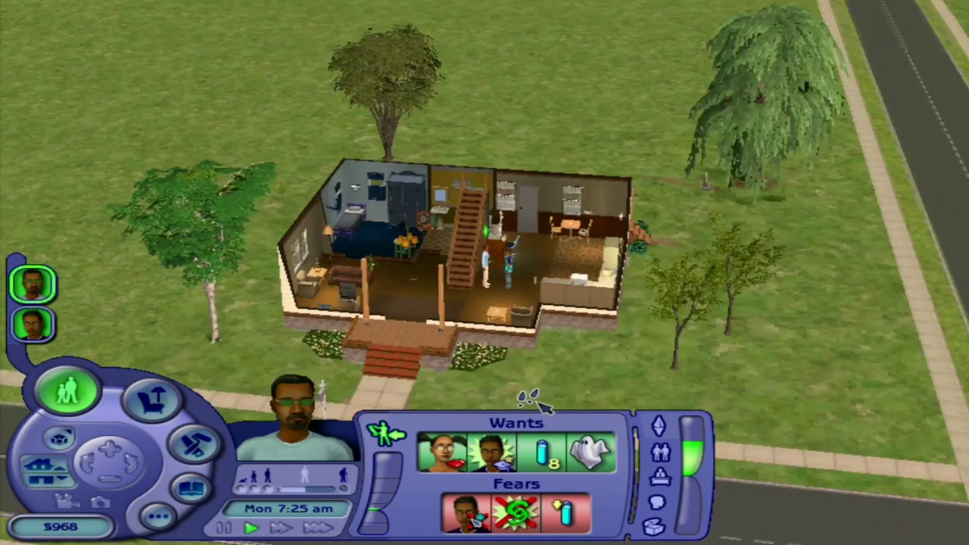
{"action": "scroll", "coordinate": [530, 400], "scroll_direction": "down", "scroll_amount": 2}
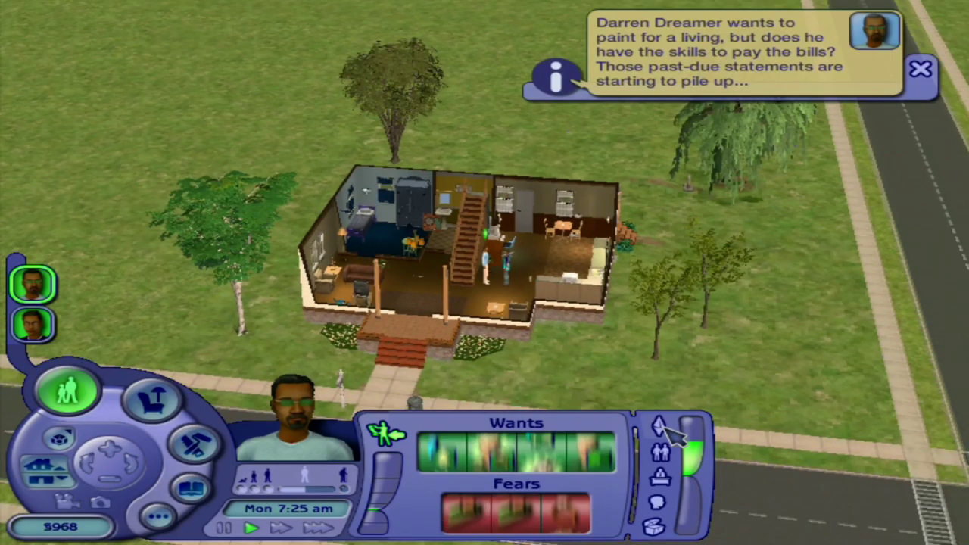
{"action": "left_click", "coordinate": [660, 427]}
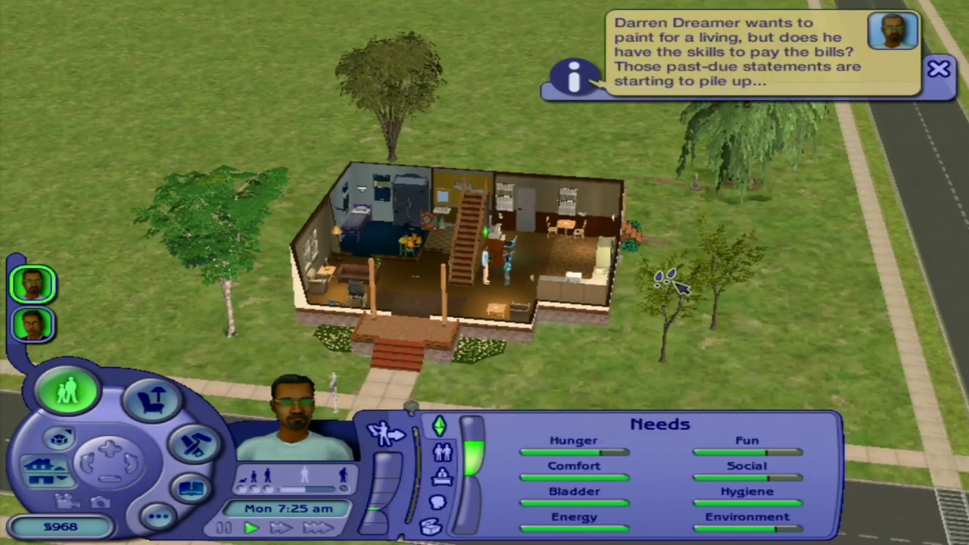
{"action": "scroll", "coordinate": [716, 273], "scroll_direction": "up", "scroll_amount": 2}
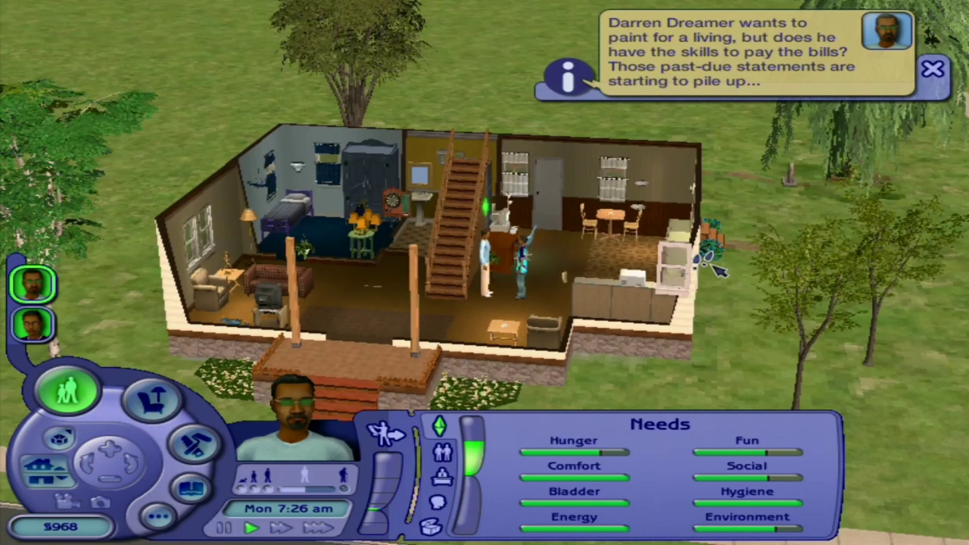
{"action": "scroll", "coordinate": [712, 269], "scroll_direction": "up", "scroll_amount": 3}
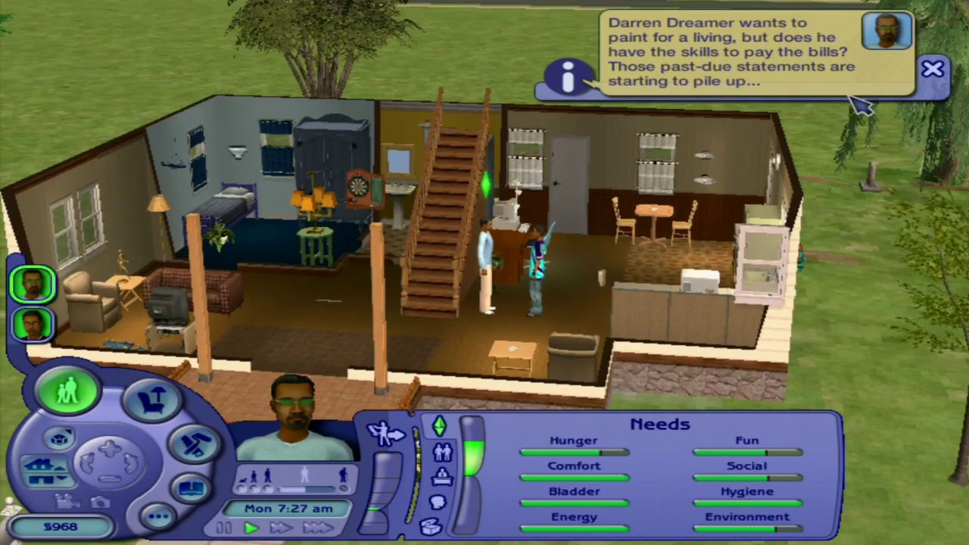
Dismiss the Sim's introductory info message and examine the ground floor of the house from several angles.
{"action": "left_click", "coordinate": [936, 72]}
{"action": "scroll", "coordinate": [532, 356], "scroll_direction": "up", "scroll_amount": 3}
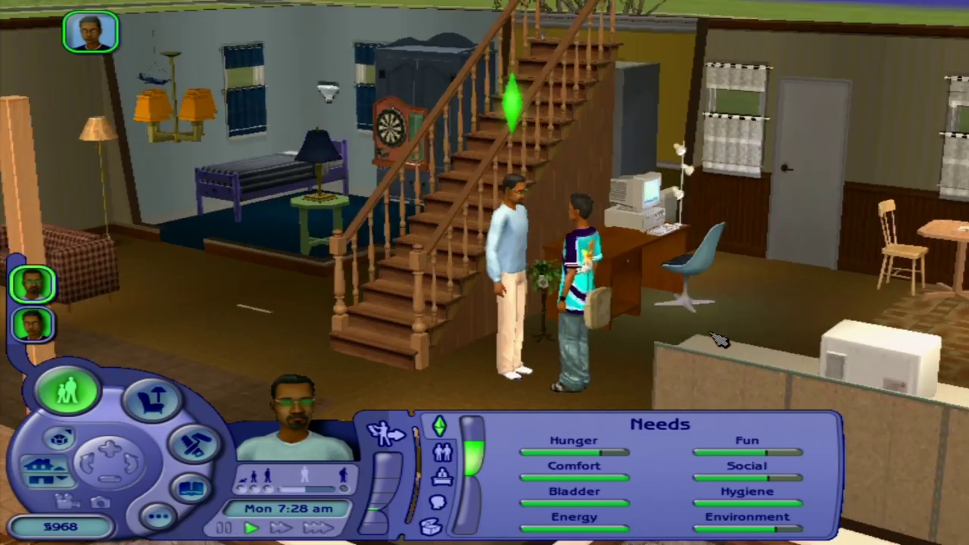
{"action": "scroll", "coordinate": [720, 341], "scroll_direction": "down", "scroll_amount": 3}
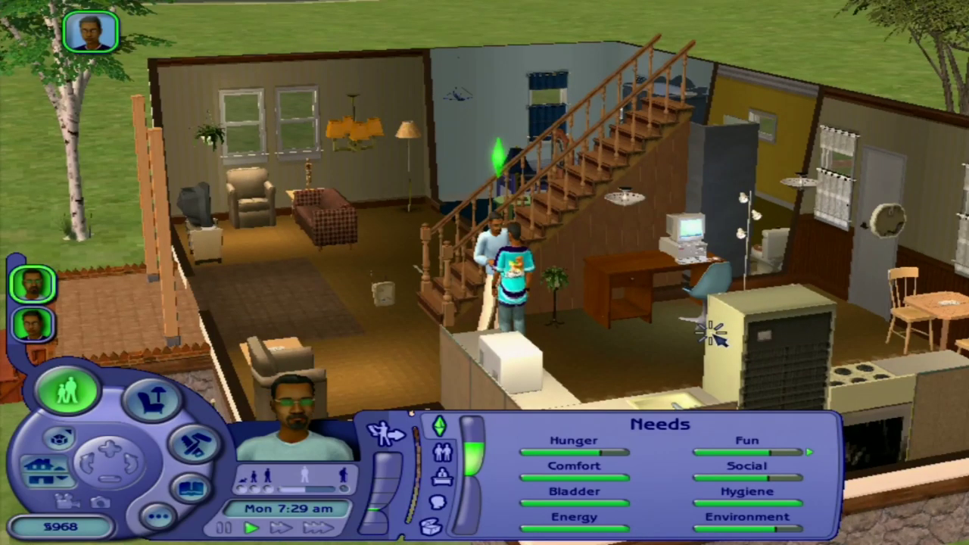
{"action": "key", "text": "comma"}
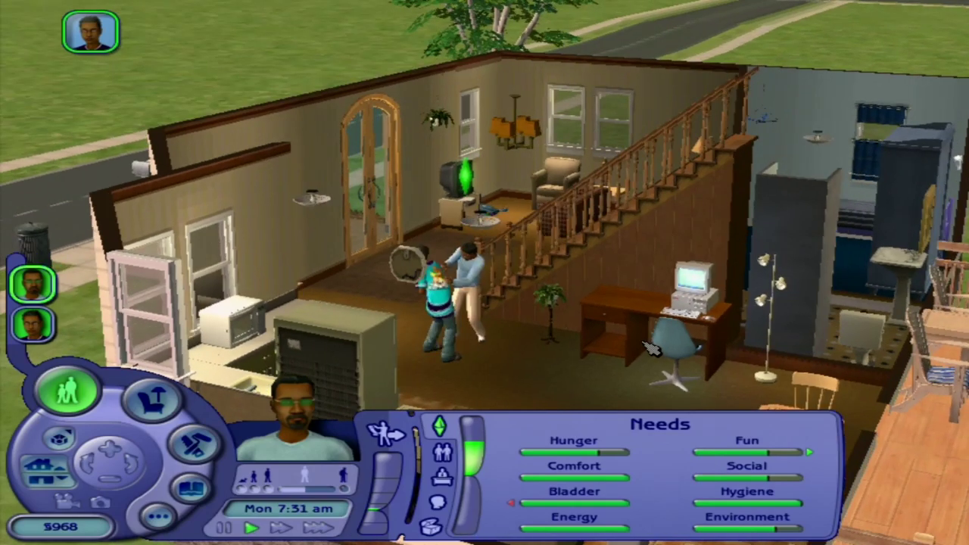
{"action": "scroll", "coordinate": [650, 347], "scroll_direction": "up", "scroll_amount": 1}
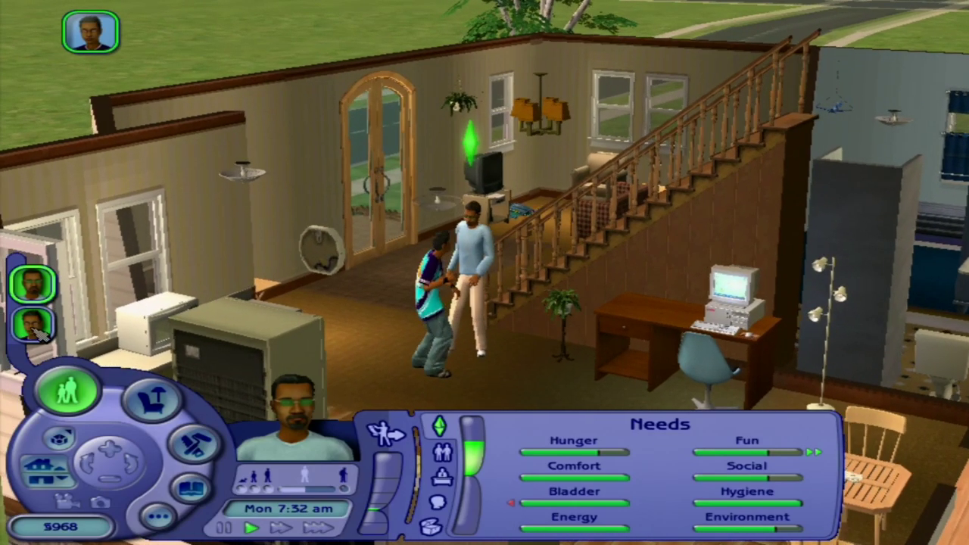
{"action": "key", "text": "Left"}
{"action": "key", "text": "Down"}
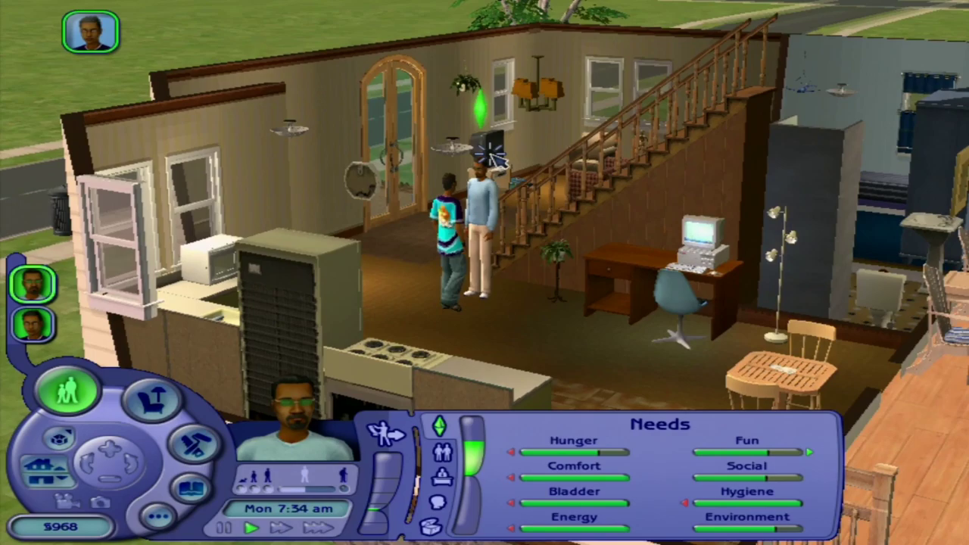
Have the selected Sim talk to the other Sim standing beside him.
{"action": "left_click", "coordinate": [485, 193]}
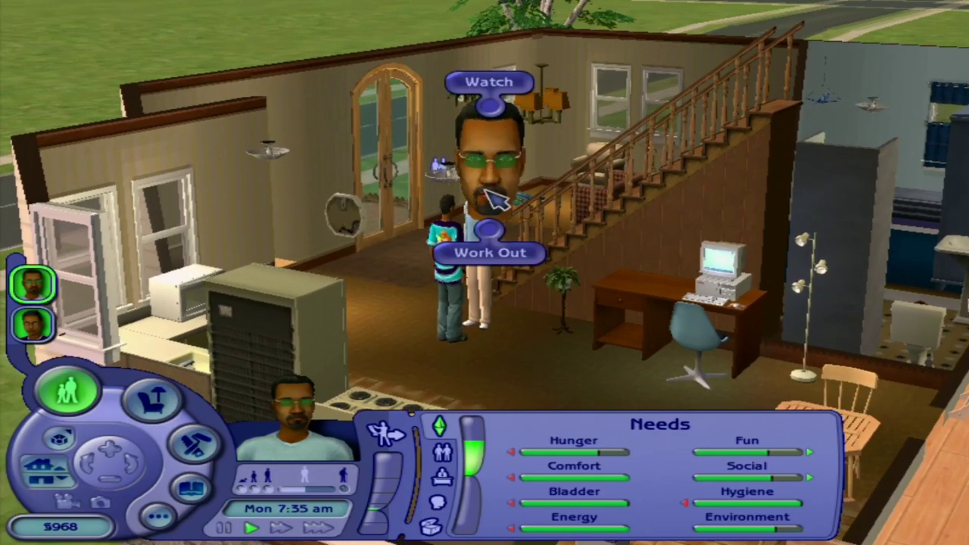
{"action": "key", "text": "Escape"}
{"action": "left_click", "coordinate": [446, 257]}
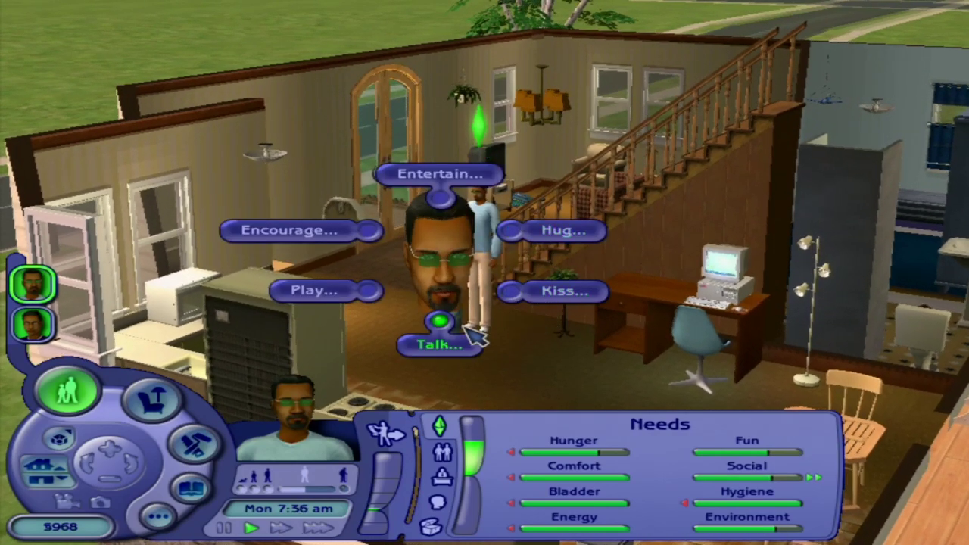
{"action": "left_click", "coordinate": [424, 346]}
{"action": "left_click", "coordinate": [433, 407]}
Turn the view to the kitchen and bring up the selected Sim's snack and breakfast choices at the fridge.
{"action": "scroll", "coordinate": [493, 275], "scroll_direction": "up", "scroll_amount": 2}
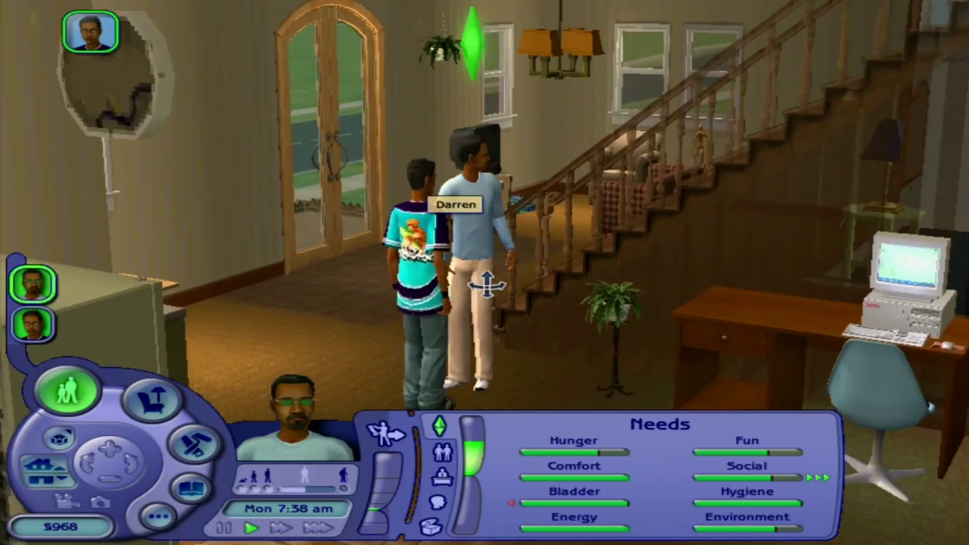
{"action": "key", "text": "period"}
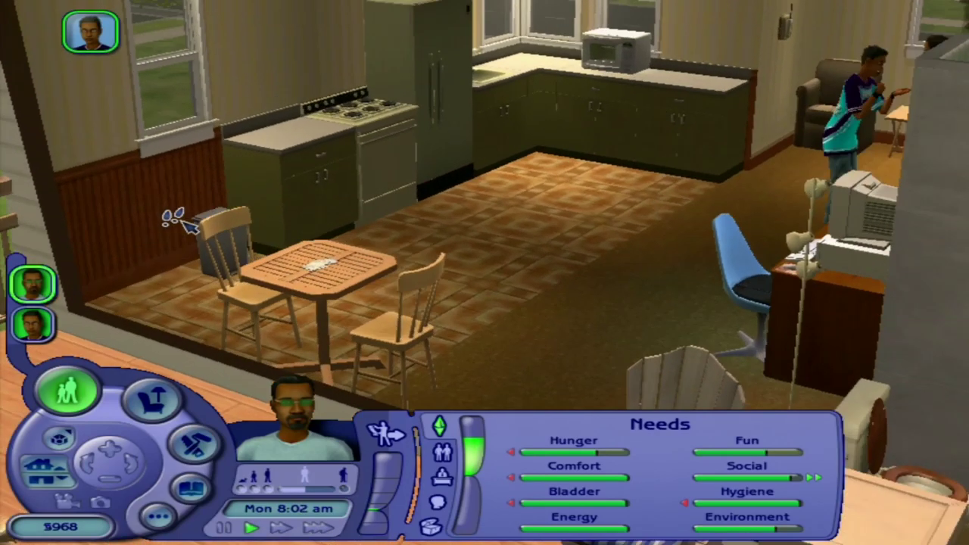
{"action": "left_click", "coordinate": [413, 136]}
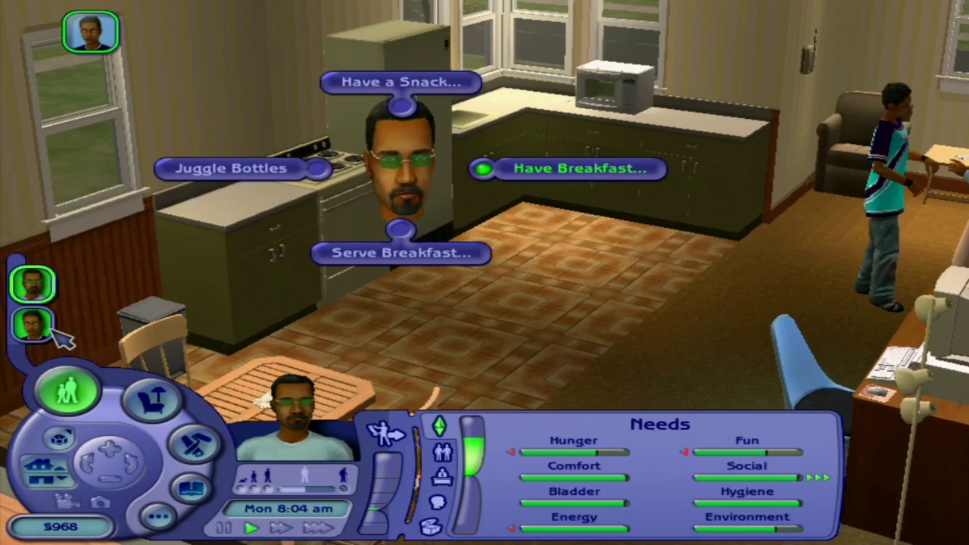
{"action": "left_click", "coordinate": [443, 189]}
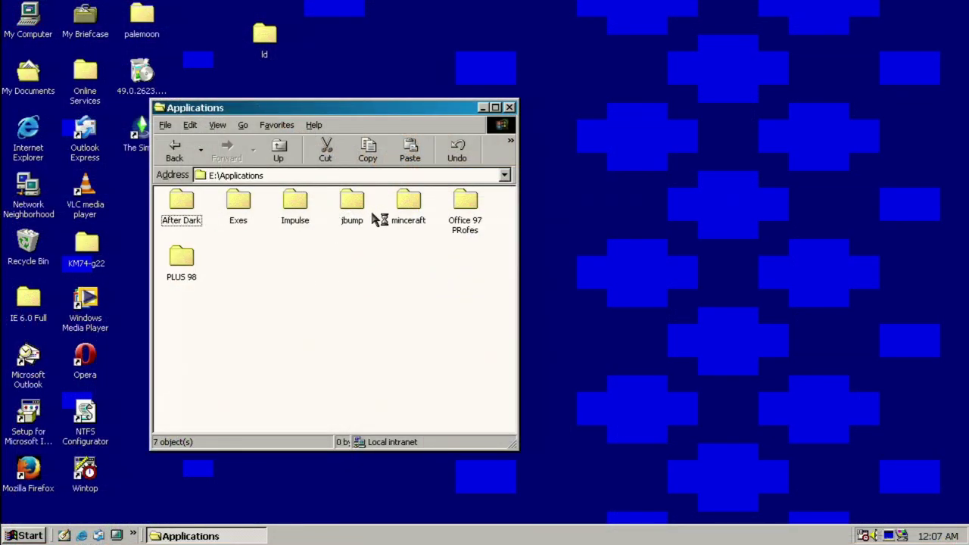
Switch to the Minecraft launcher from the minceraft folder and start the game with version rd-132211.
{"action": "double_click", "coordinate": [409, 201]}
{"action": "left_click", "coordinate": [191, 270]}
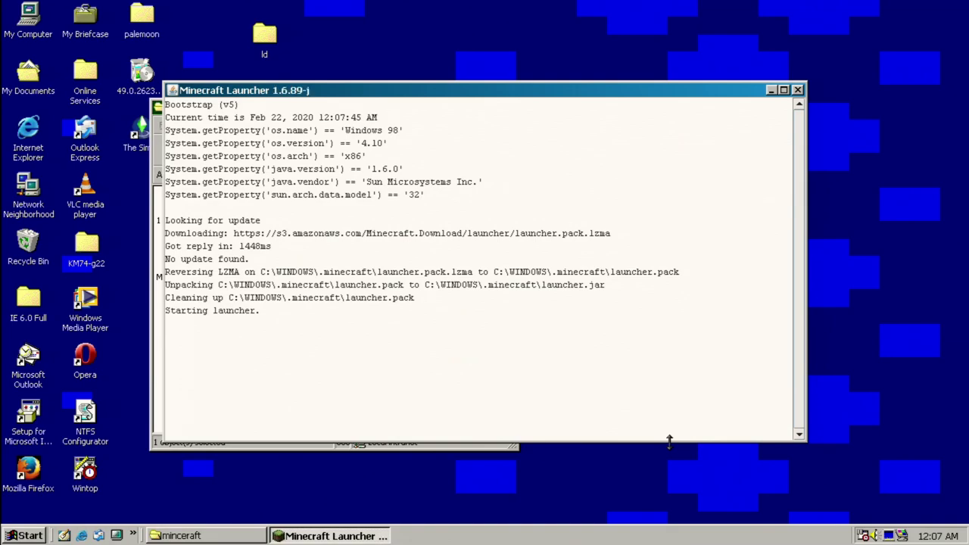
{"action": "left_click_drag", "start_coordinate": [669, 442], "coordinate": [671, 450]}
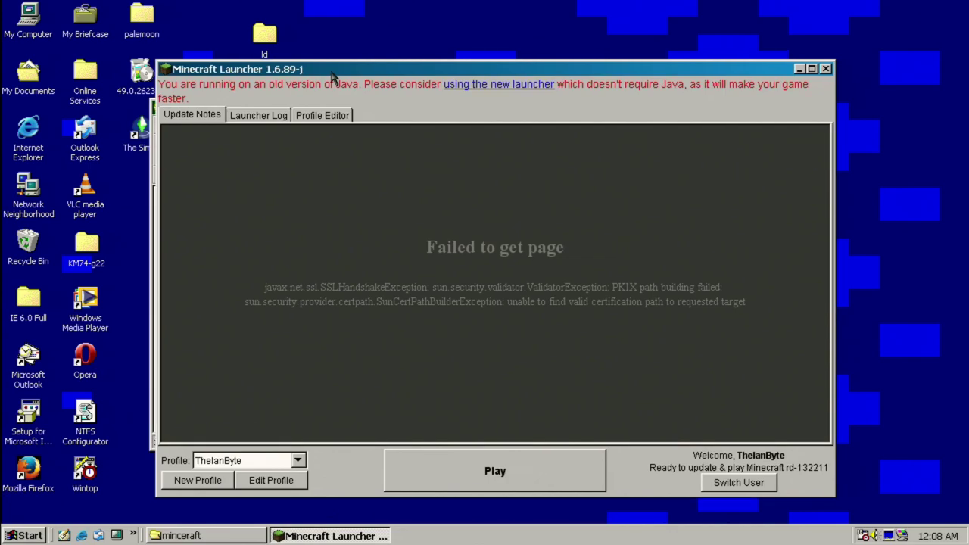
{"action": "left_click", "coordinate": [511, 469]}
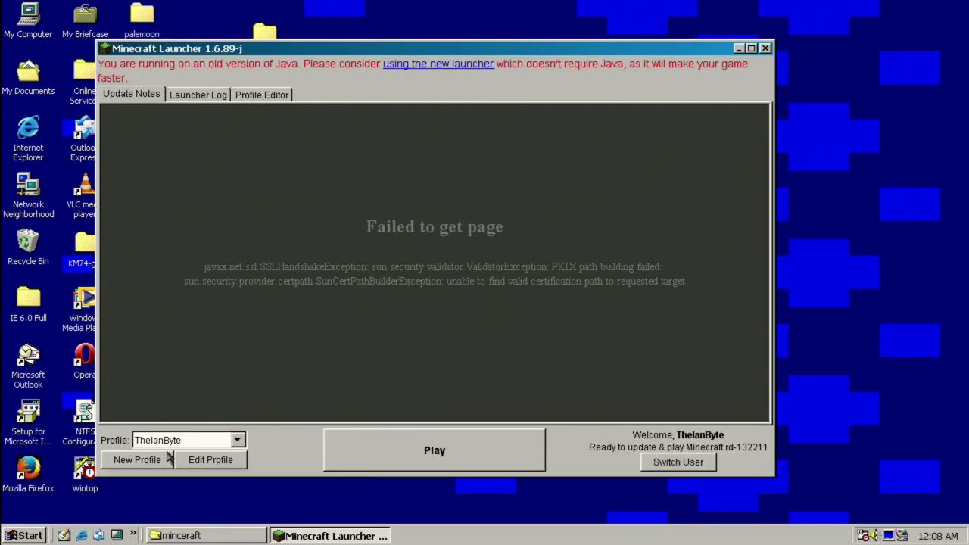
Edit the launcher profile to use version release 1.0, save it and start the game.
{"action": "left_click", "coordinate": [211, 462]}
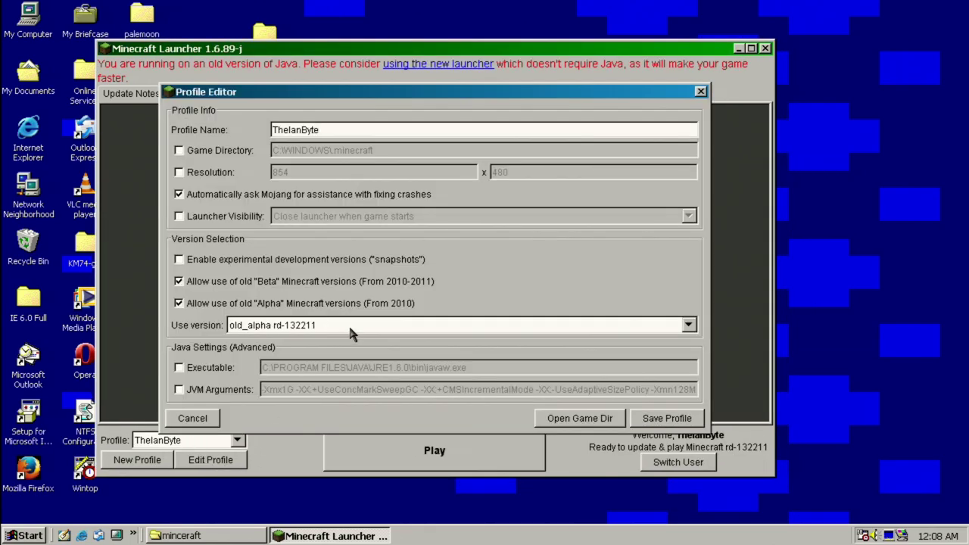
{"action": "left_click", "coordinate": [350, 330]}
{"action": "scroll", "coordinate": [331, 367], "scroll_direction": "down", "scroll_amount": 20}
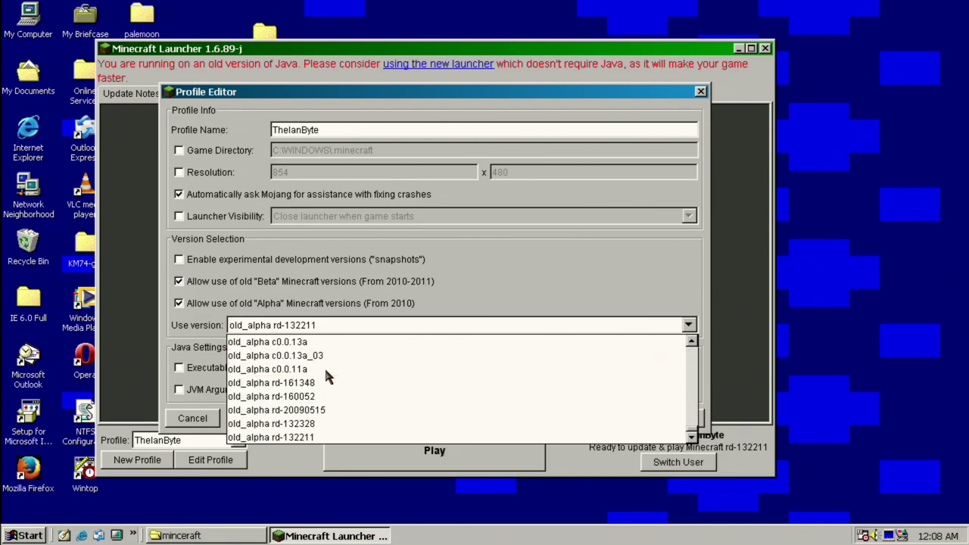
{"action": "left_click_drag", "start_coordinate": [689, 436], "coordinate": [701, 396]}
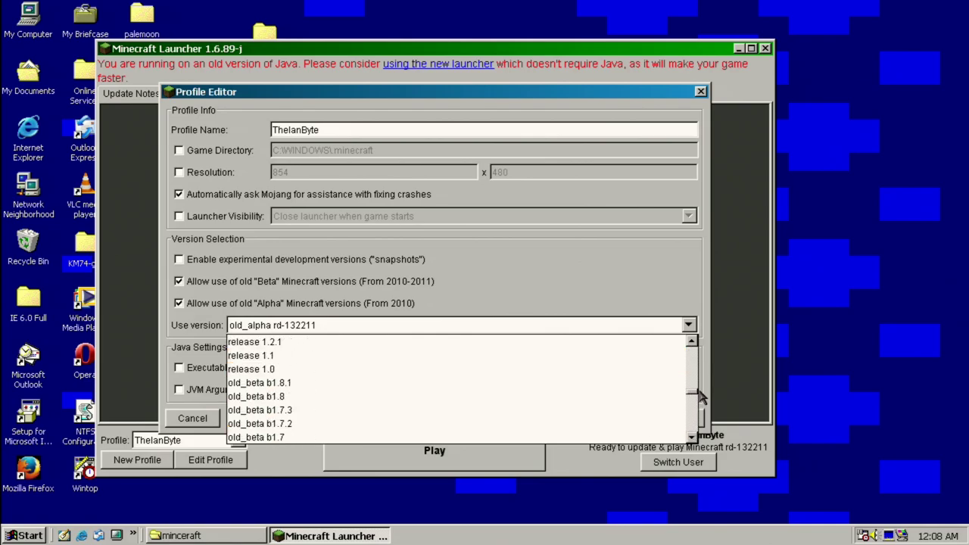
{"action": "left_click", "coordinate": [435, 369]}
{"action": "left_click", "coordinate": [653, 419]}
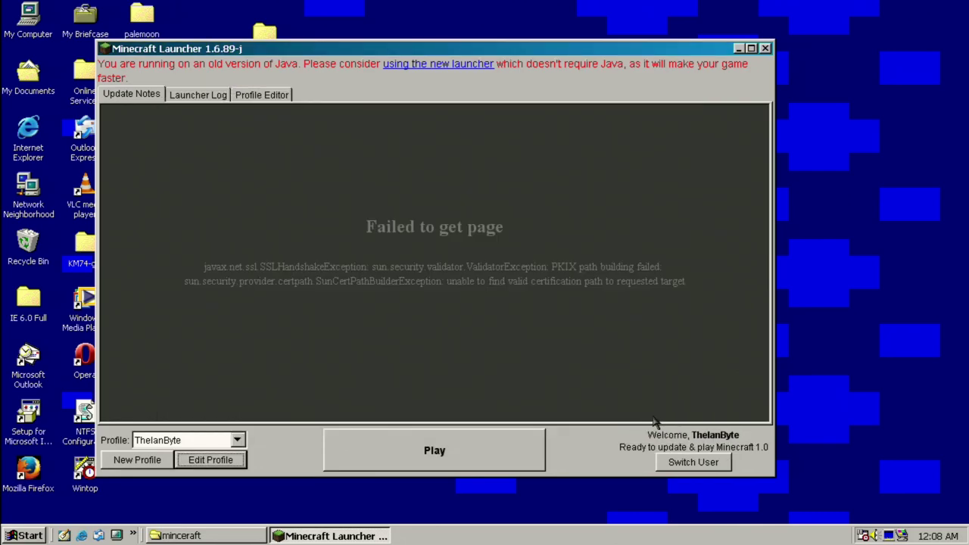
{"action": "left_click", "coordinate": [421, 444]}
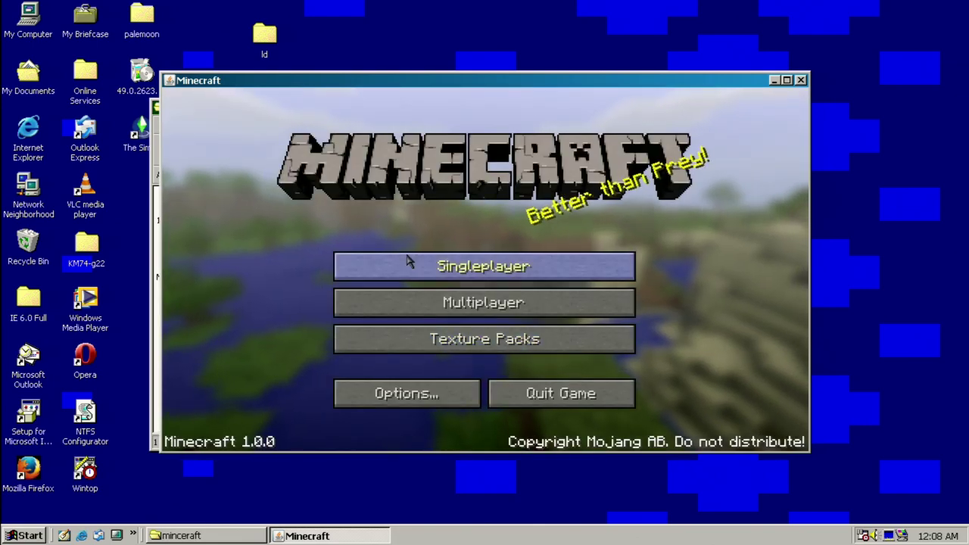
In Minecraft's video settings, set Graphics to Fast, Render Distance to Tiny and Smooth Lighting to OFF.
{"action": "left_click", "coordinate": [394, 393]}
{"action": "left_click", "coordinate": [430, 333]}
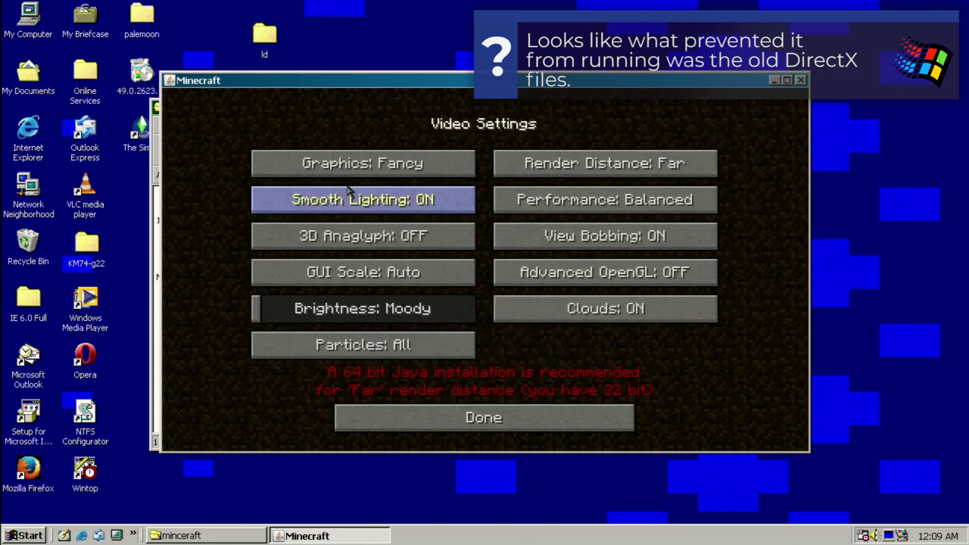
{"action": "left_click", "coordinate": [366, 173]}
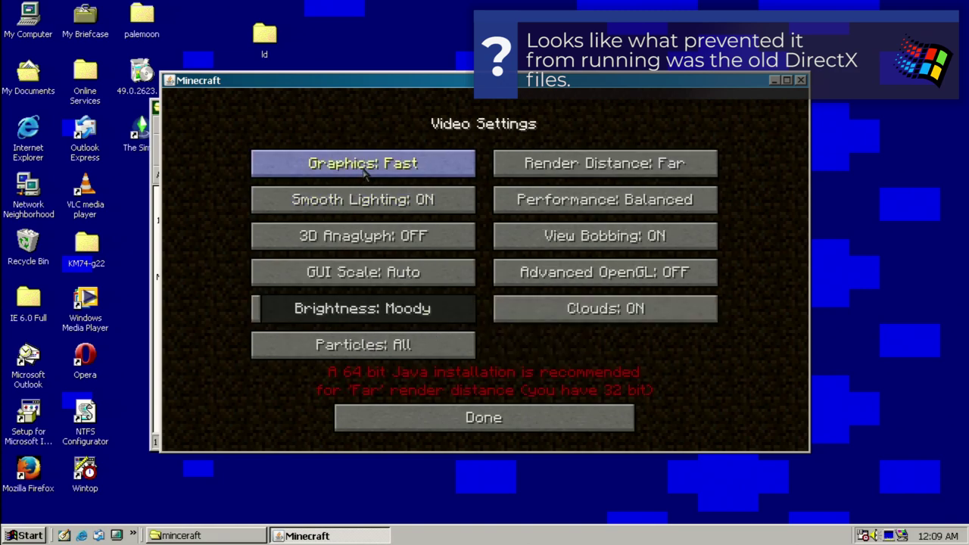
{"action": "left_click", "coordinate": [558, 163]}
{"action": "left_click", "coordinate": [557, 165]}
{"action": "left_click", "coordinate": [558, 165]}
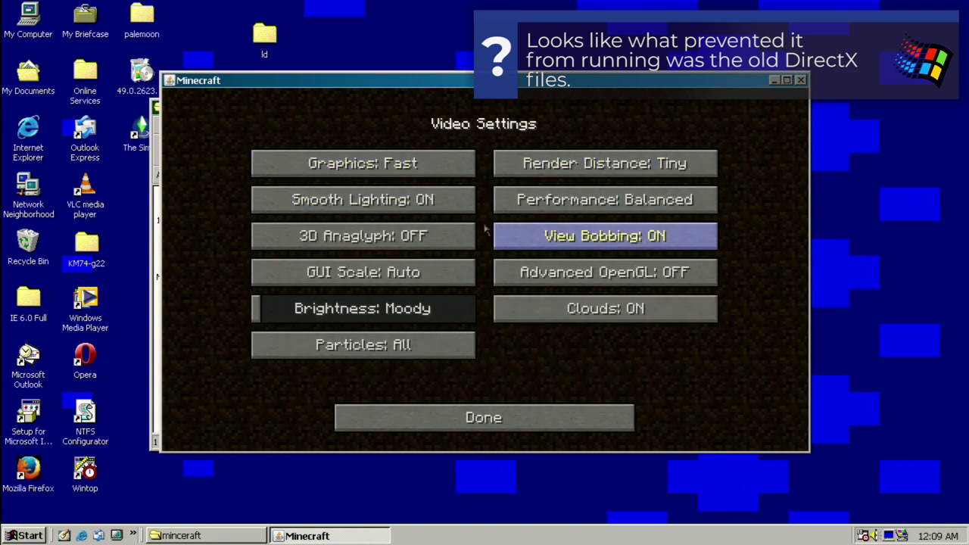
{"action": "left_click", "coordinate": [429, 209]}
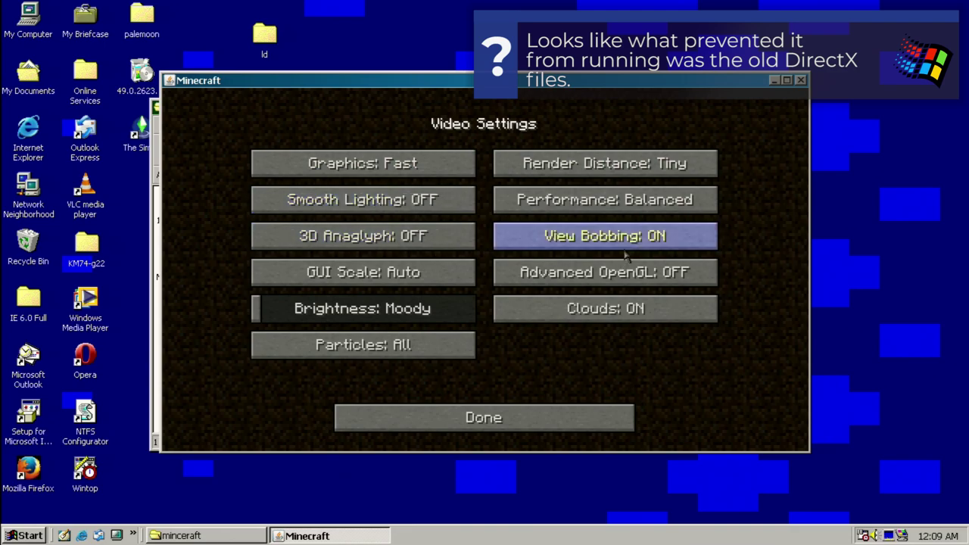
Turn View Bobbing and Clouds OFF, set Particles to Decreased, raise the Brightness and return to the title screen.
{"action": "left_click", "coordinate": [626, 246]}
{"action": "left_click", "coordinate": [625, 269]}
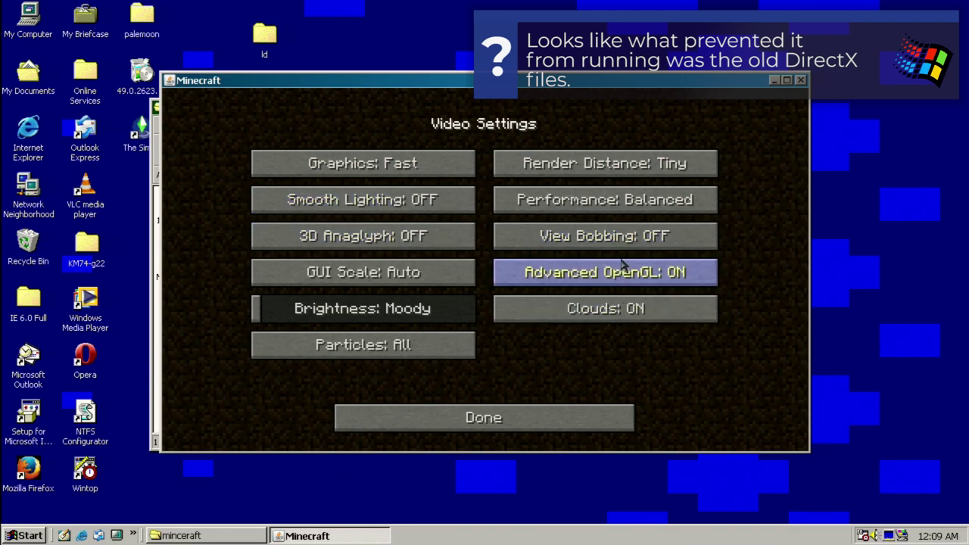
{"action": "left_click", "coordinate": [625, 269]}
{"action": "left_click", "coordinate": [598, 312]}
{"action": "left_click", "coordinate": [403, 354]}
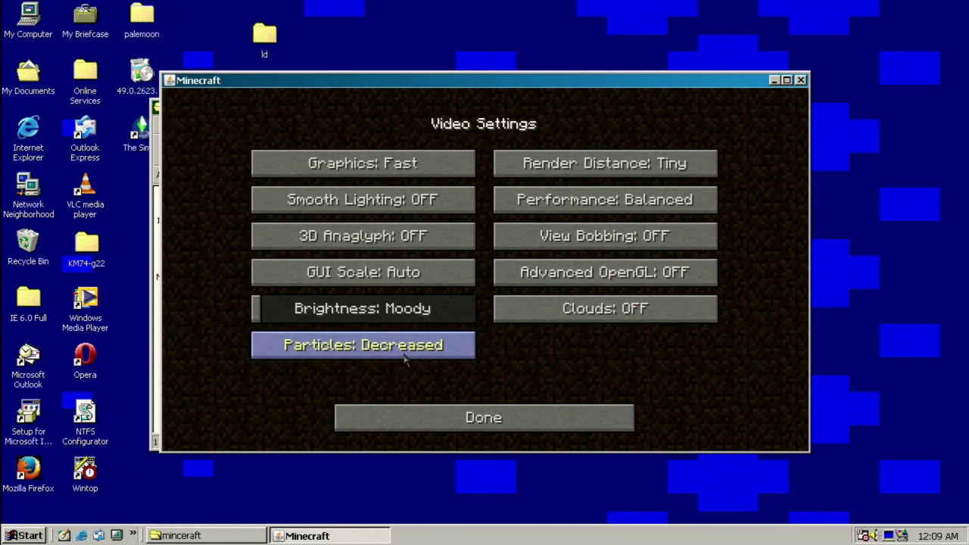
{"action": "left_click_drag", "start_coordinate": [356, 308], "coordinate": [485, 308]}
{"action": "left_click", "coordinate": [483, 417]}
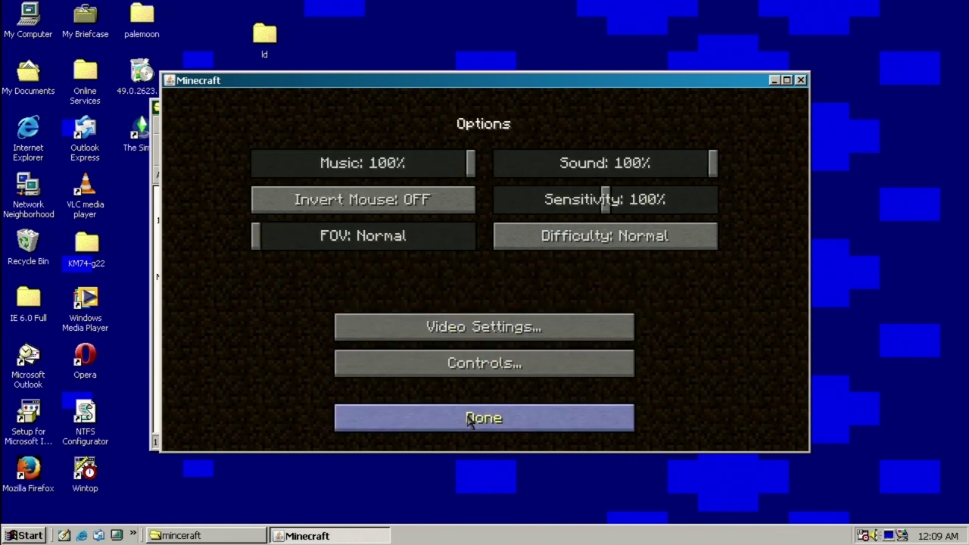
{"action": "left_click", "coordinate": [473, 417]}
Create a new singleplayer world named IanWorld.
{"action": "left_click", "coordinate": [417, 272]}
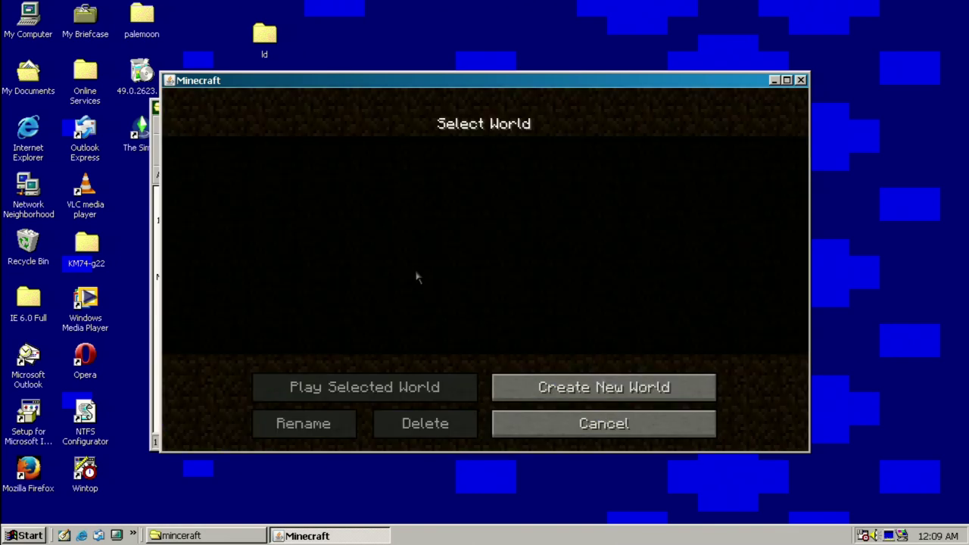
{"action": "left_click", "coordinate": [538, 390]}
{"action": "key", "text": "BackSpace"}
{"action": "key", "text": "BackSpace"}
{"action": "key", "text": "BackSpace"}
{"action": "key", "text": "BackSpace"}
{"action": "key", "text": "BackSpace"}
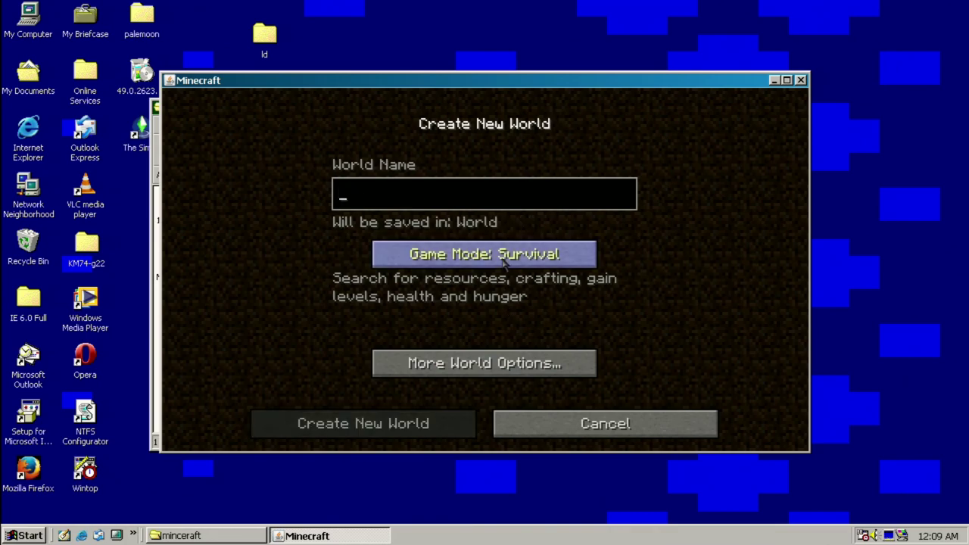
{"action": "type", "text": "IanWorld"}
{"action": "key", "text": "Return"}
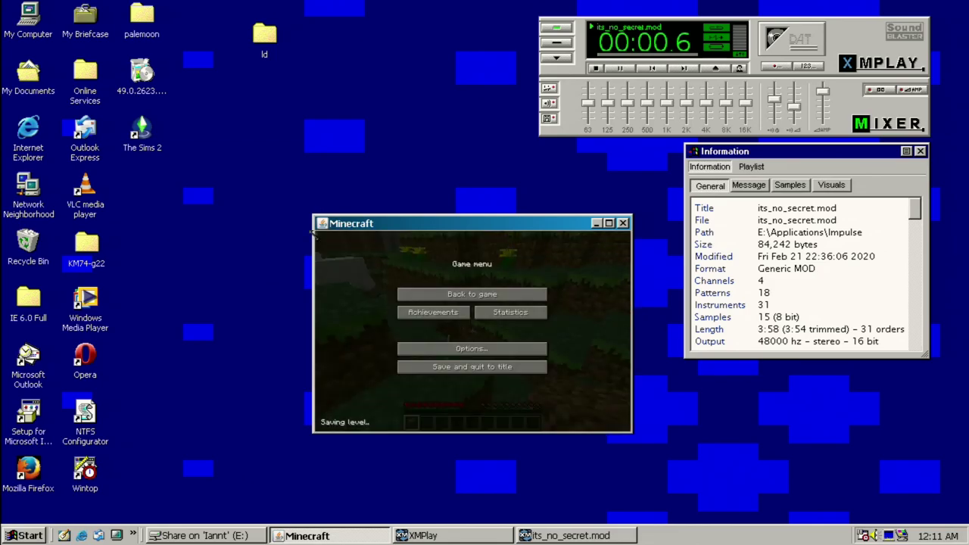
Enlarge the paused Minecraft window on the desktop and resume the game to walk forward through the world.
{"action": "left_click_drag", "start_coordinate": [303, 214], "coordinate": [39, 92]}
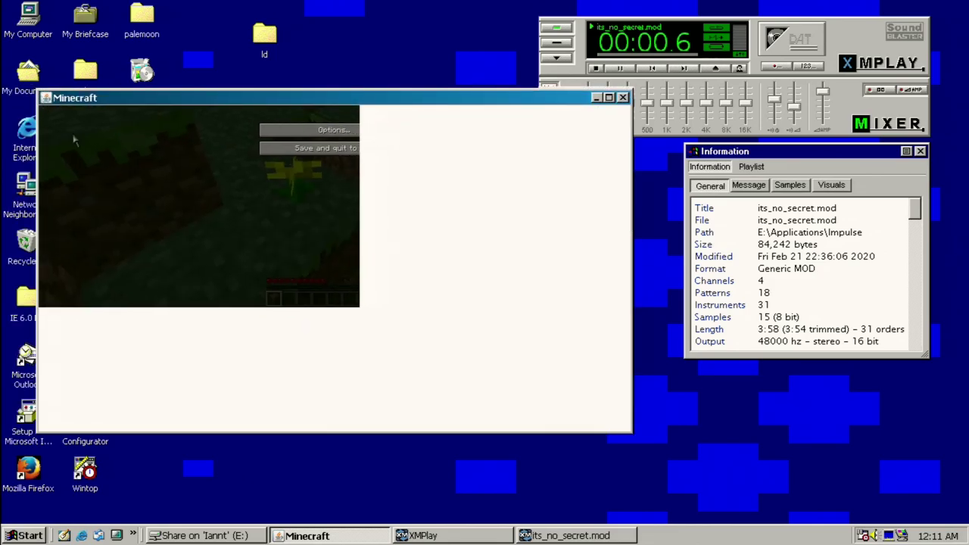
{"action": "key", "text": "Escape"}
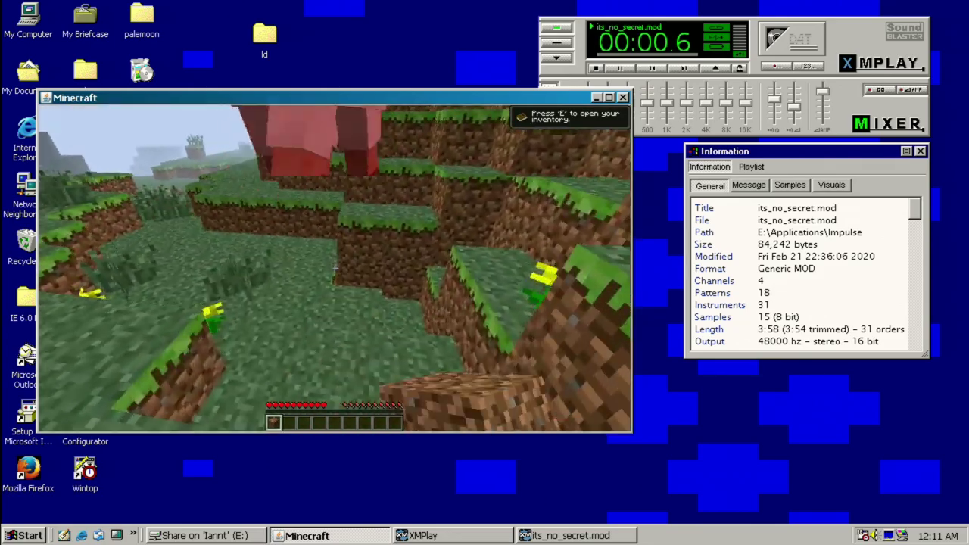
{"action": "key", "text": "w"}
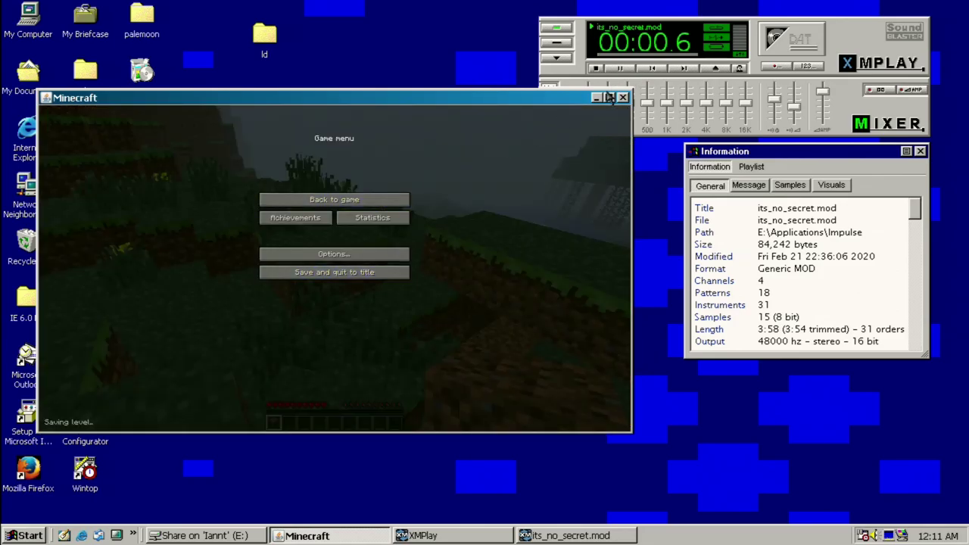
Maximize the Minecraft window and resume the game to walk toward the sheep on the hillside.
{"action": "key", "text": "F11"}
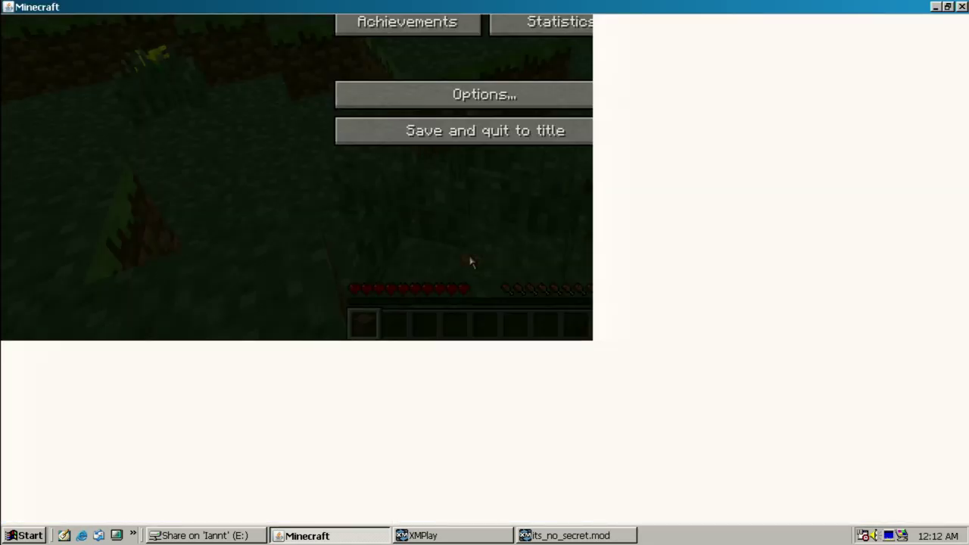
{"action": "key", "text": "Escape"}
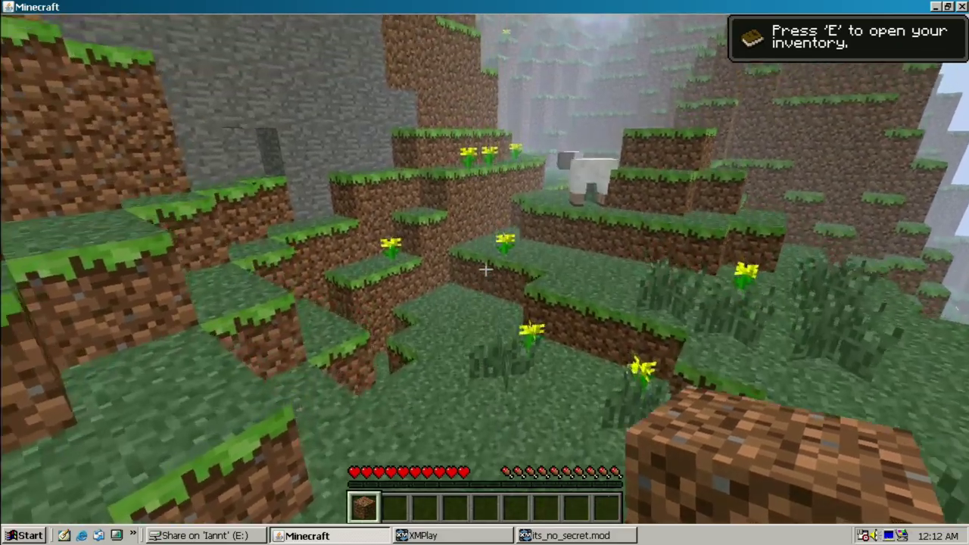
{"action": "key", "text": "w"}
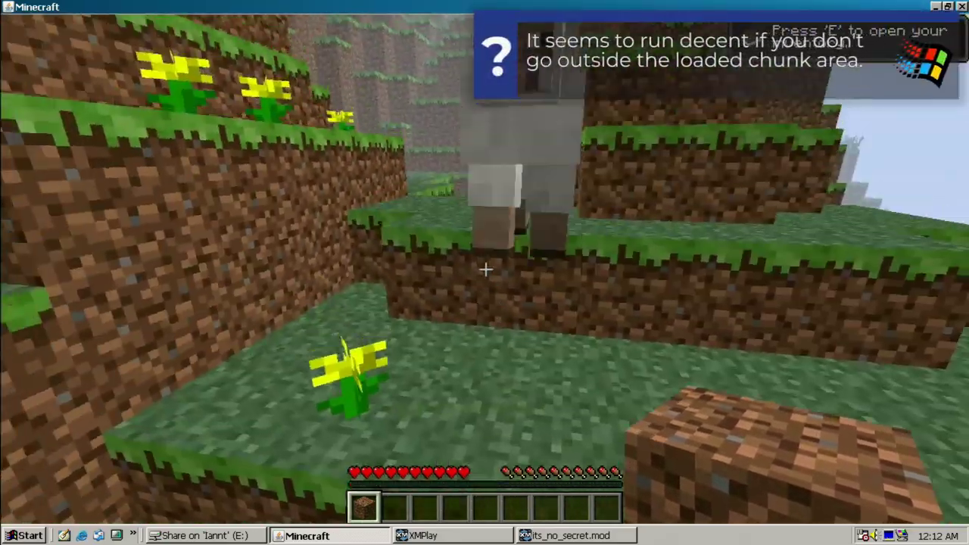
Walk up to the sheep on the ledge, hit it, and continue down across the grassland beside the hill.
{"action": "key", "text": "w"}
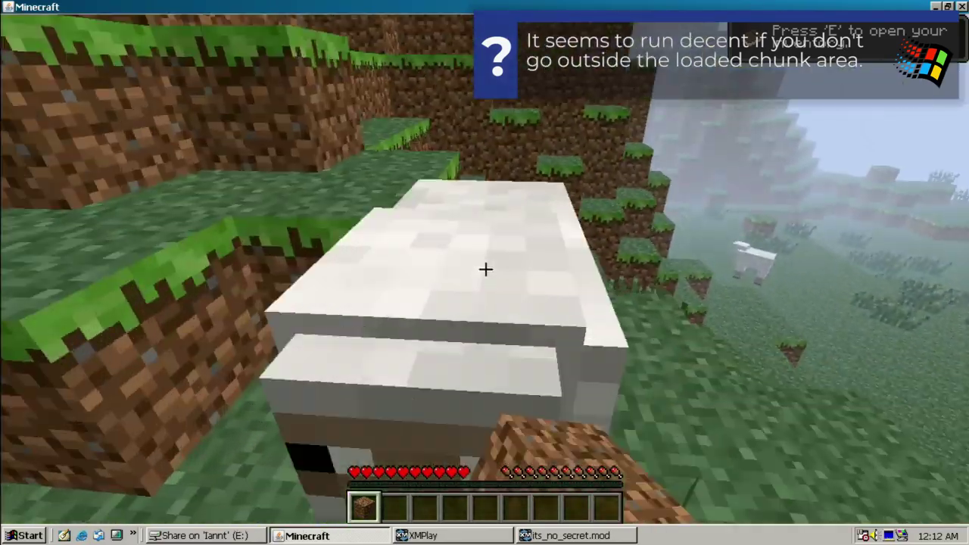
{"action": "left_click", "coordinate": [485, 269]}
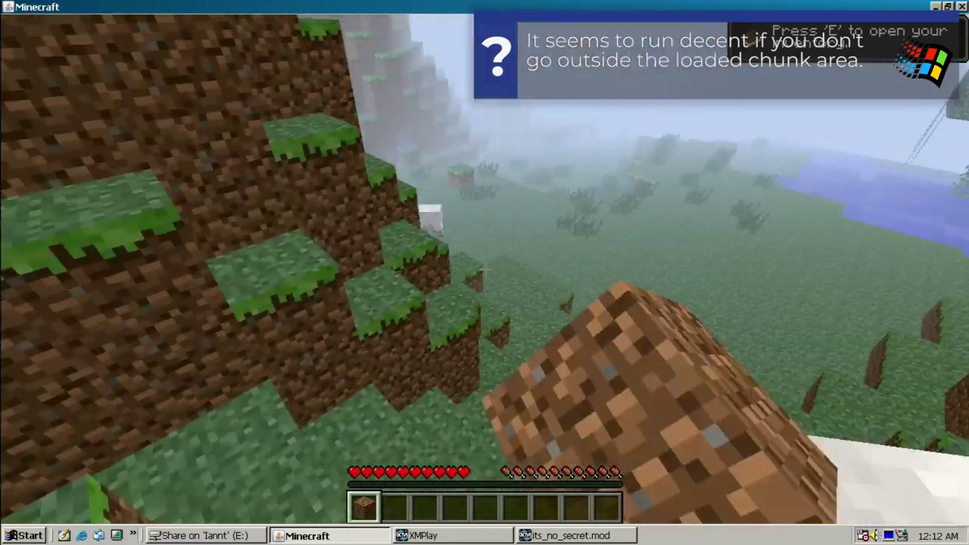
{"action": "key", "text": "w"}
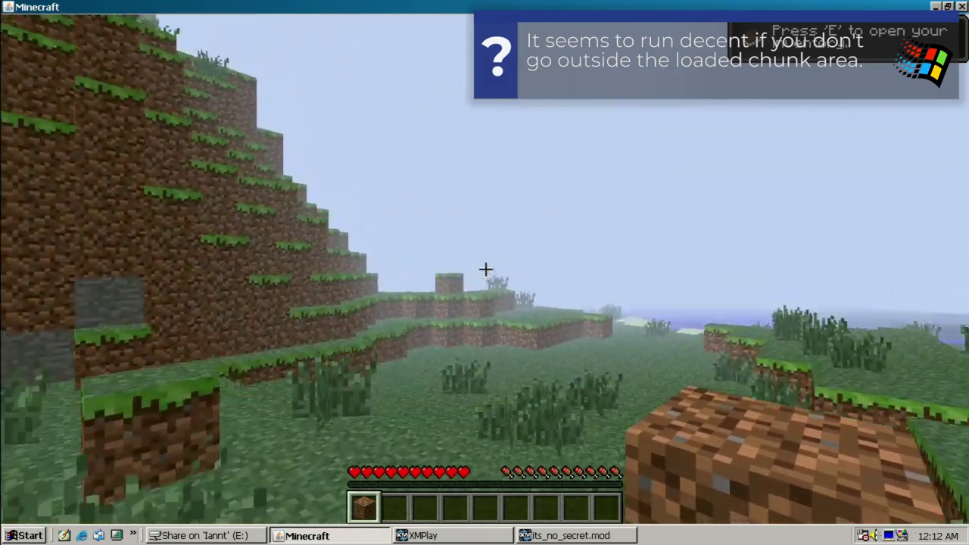
{"action": "key", "text": "w"}
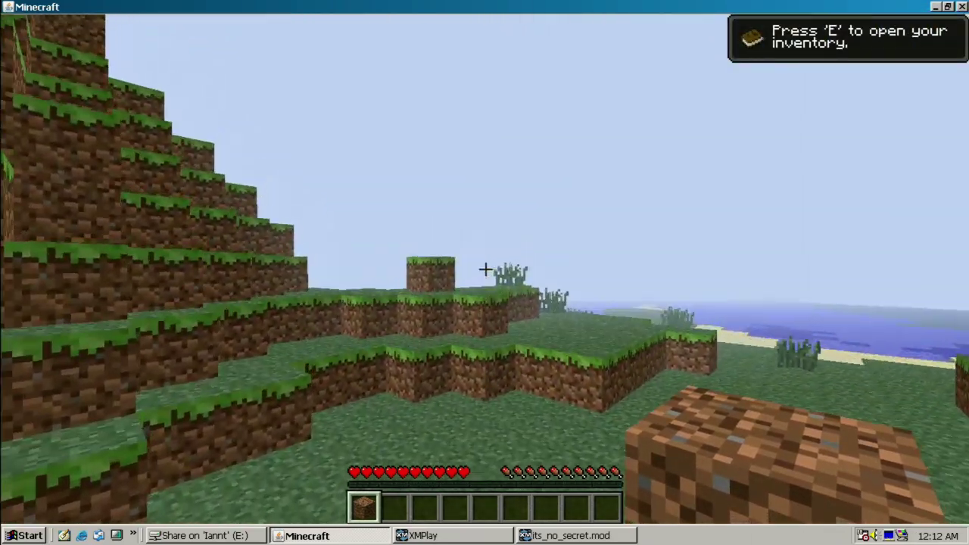
Check the frame rate with the debug overlay and profiler chart while walking to the dirt ledges, and hide the overlay again.
{"action": "key", "text": "F5"}
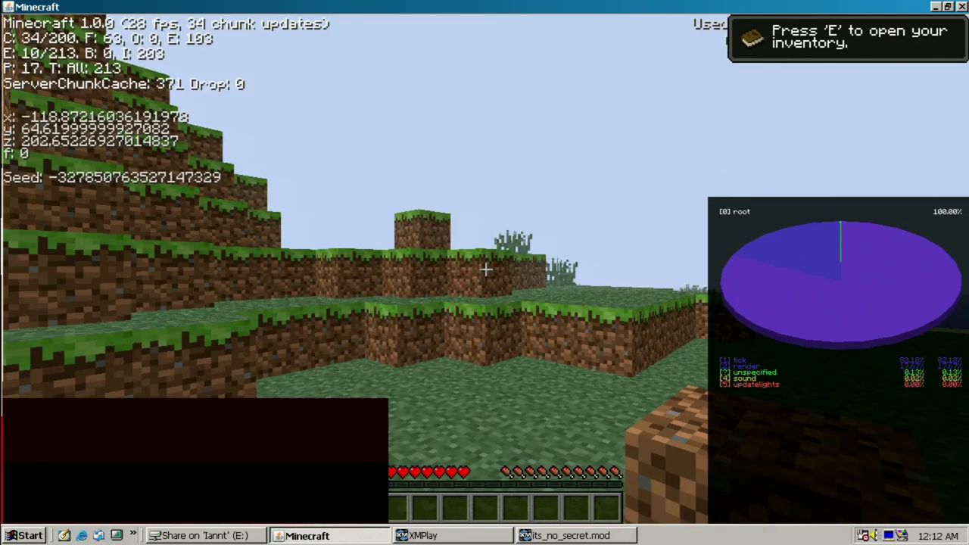
{"action": "key", "text": "w"}
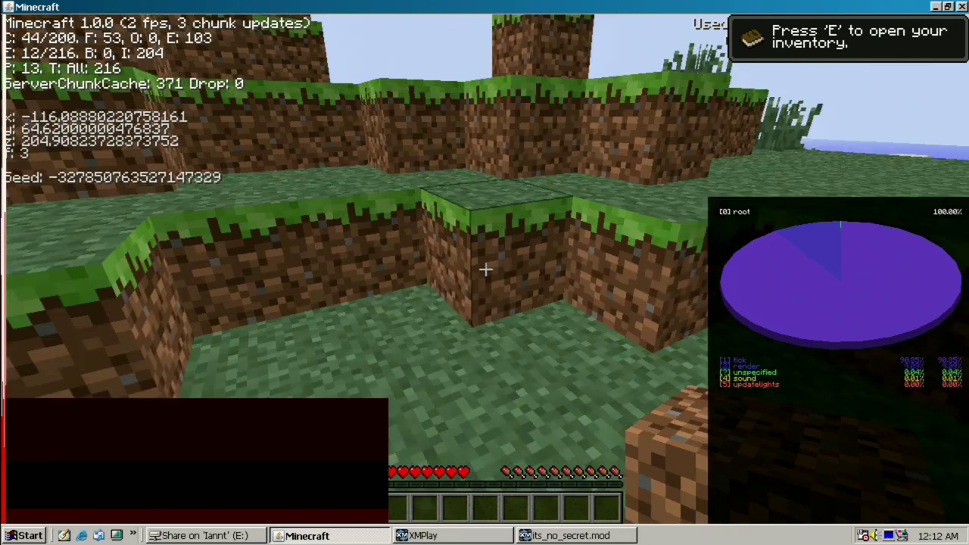
{"action": "key", "text": "w"}
{"action": "key", "text": "F3"}
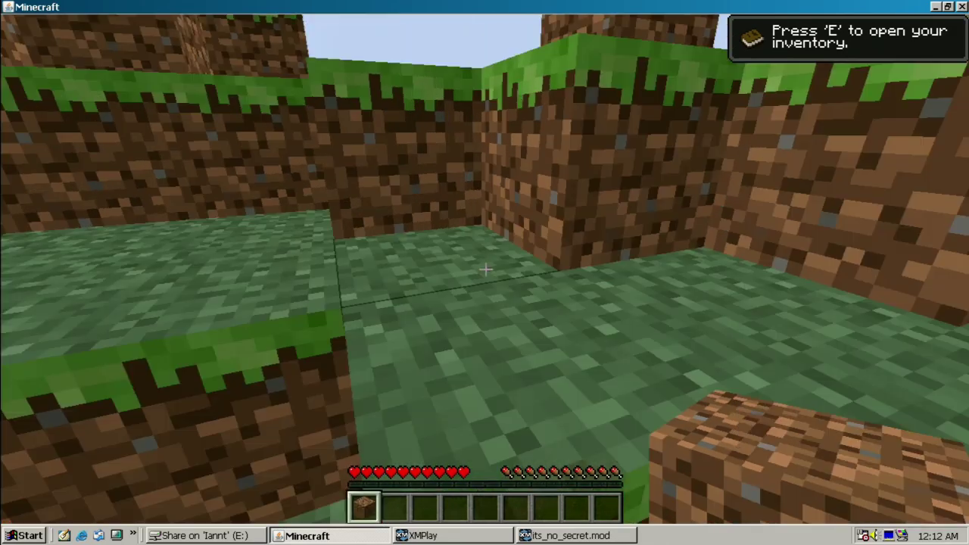
{"action": "key", "text": "shift+F3"}
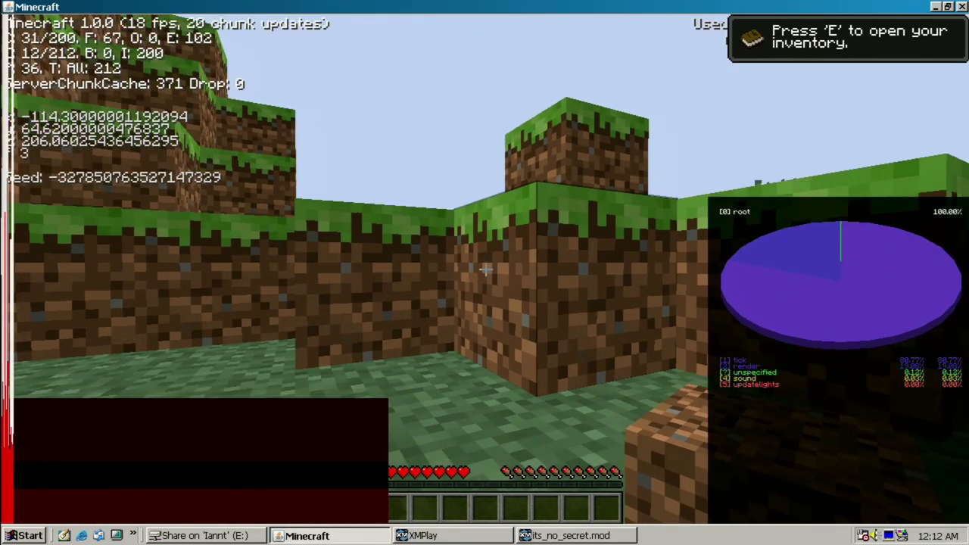
{"action": "key", "text": "s"}
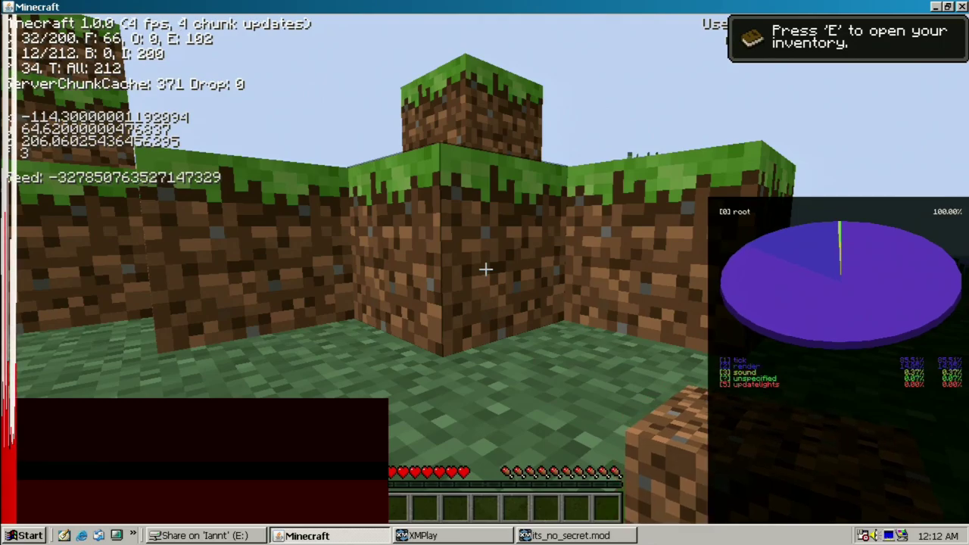
{"action": "key", "text": "F3"}
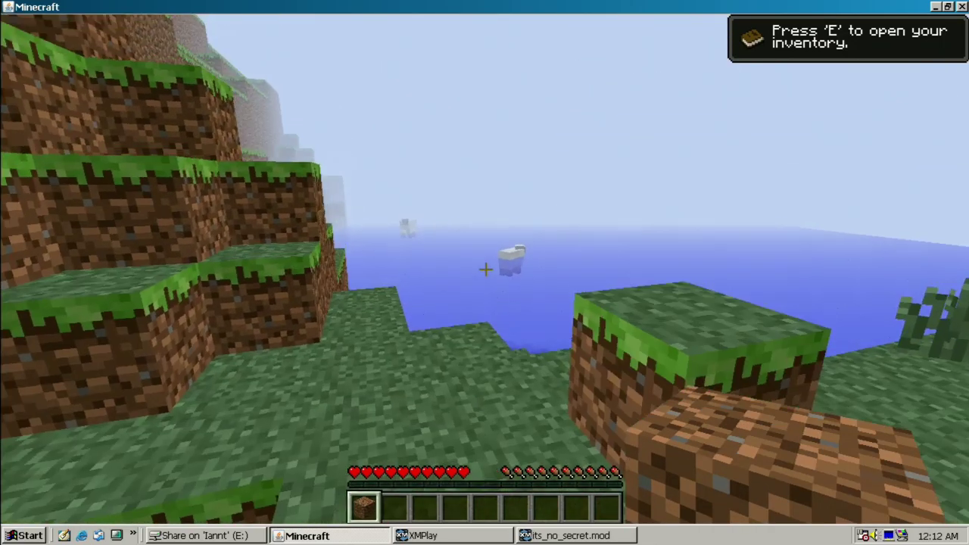
Climb the grassy ledges along the shore and continue through the water beside the dirt cliff.
{"action": "key", "text": "w"}
{"action": "key", "text": "space"}
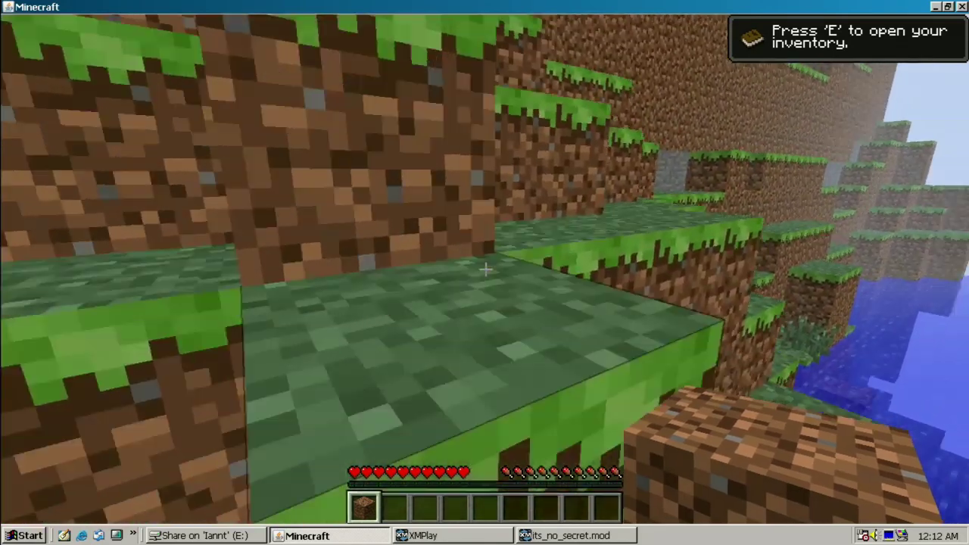
{"action": "key", "text": "w"}
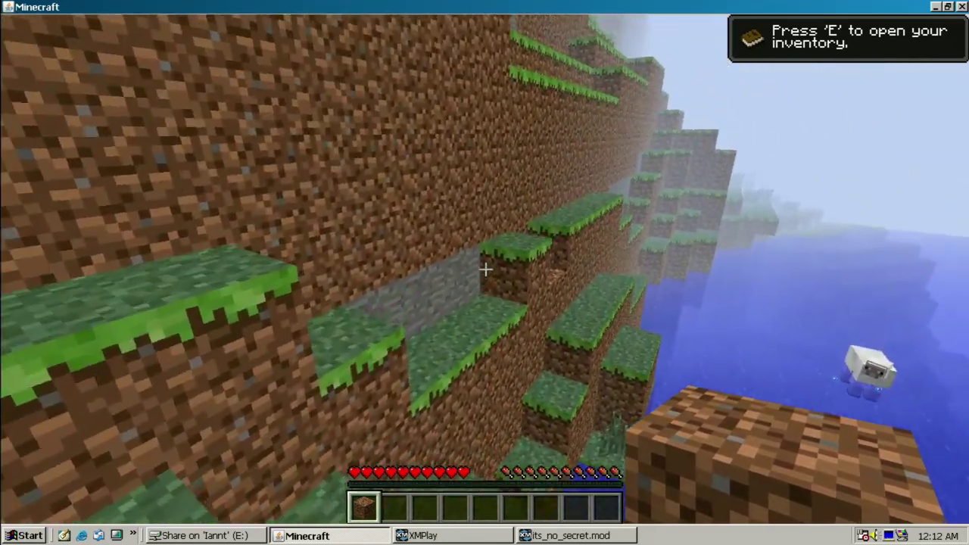
{"action": "key", "text": "w"}
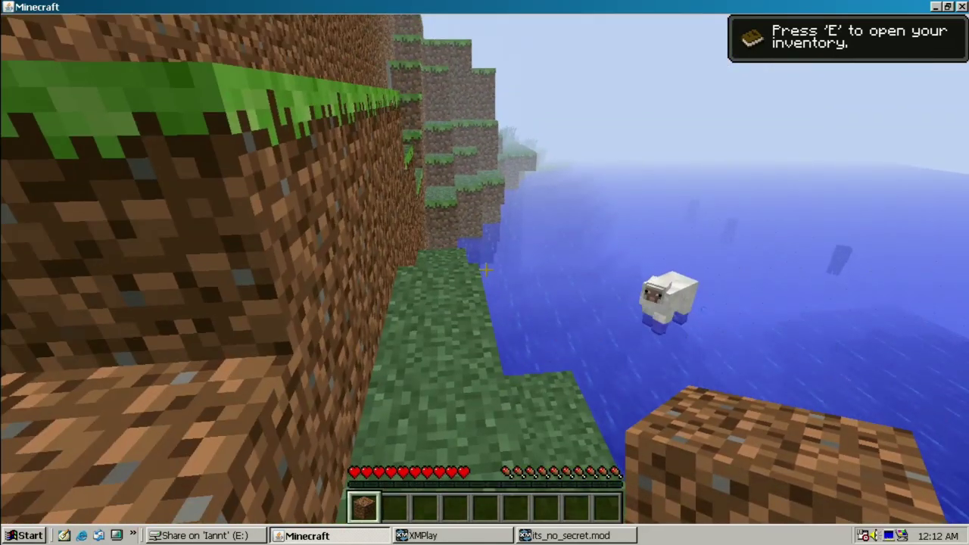
{"action": "key", "text": "w"}
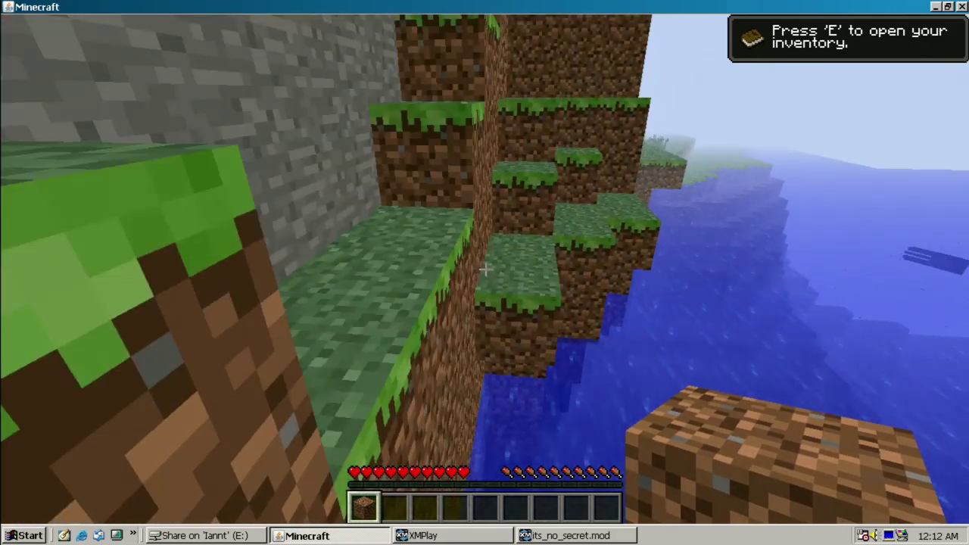
{"action": "key", "text": "w"}
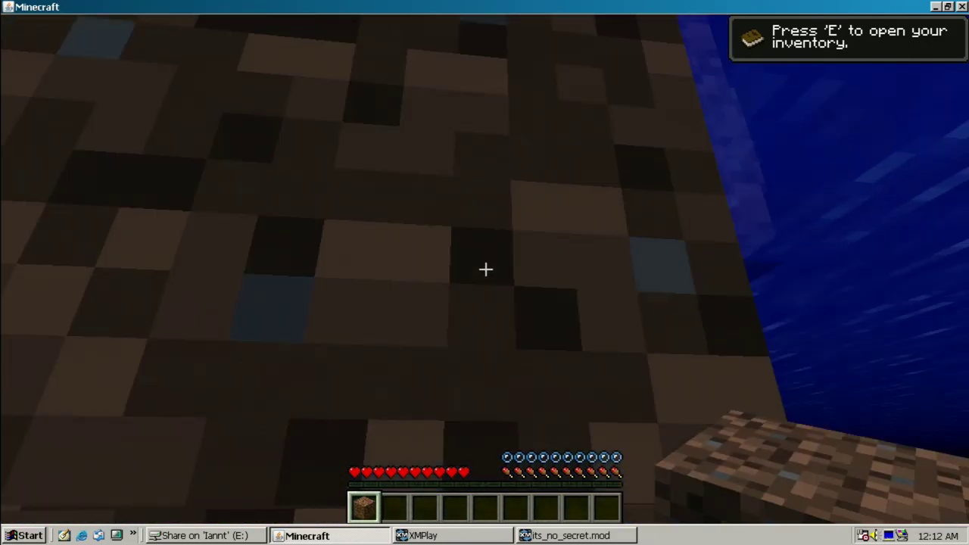
{"action": "key", "text": "w"}
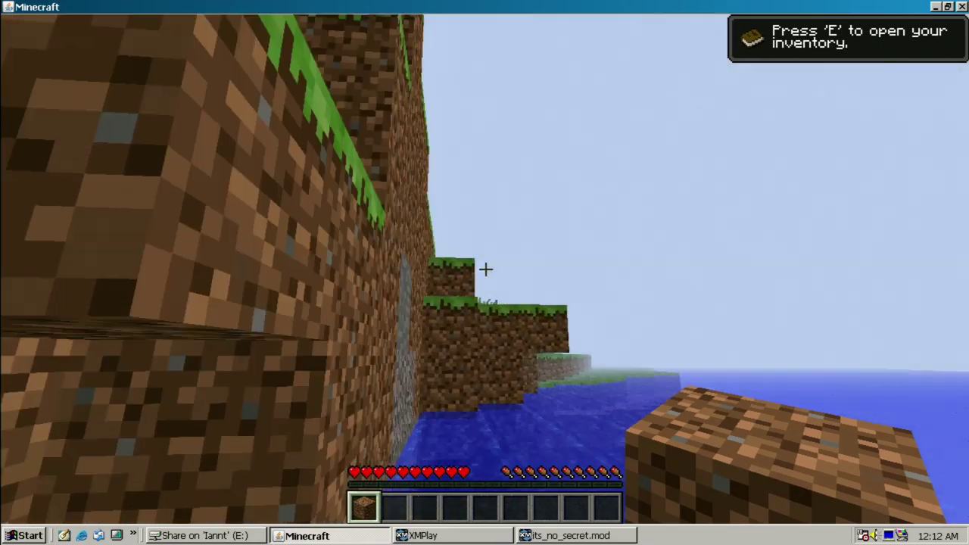
{"action": "key", "text": "w"}
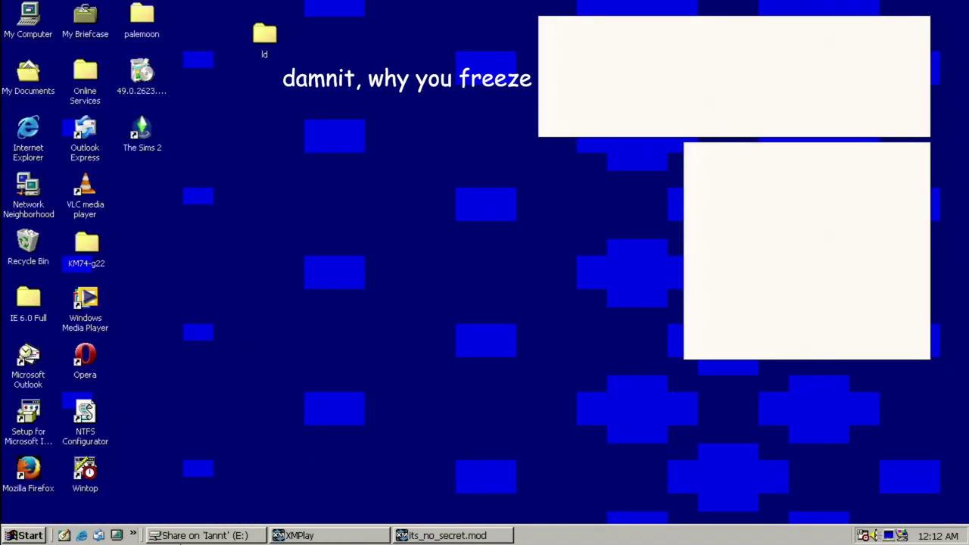
Bring up the shared E: drive window and the XMPlay its_no_secret.mod window from the desktop.
{"action": "left_click", "coordinate": [200, 536]}
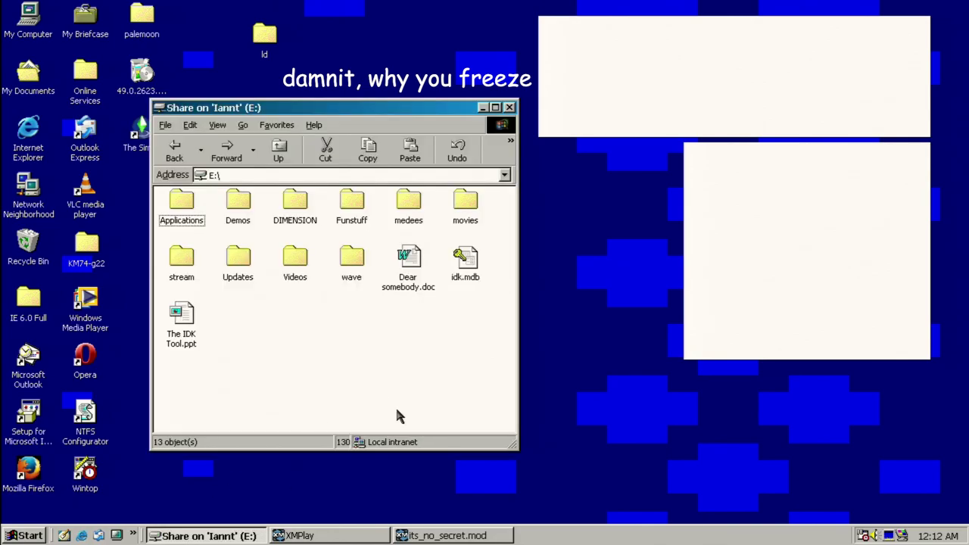
{"action": "left_click", "coordinate": [447, 536]}
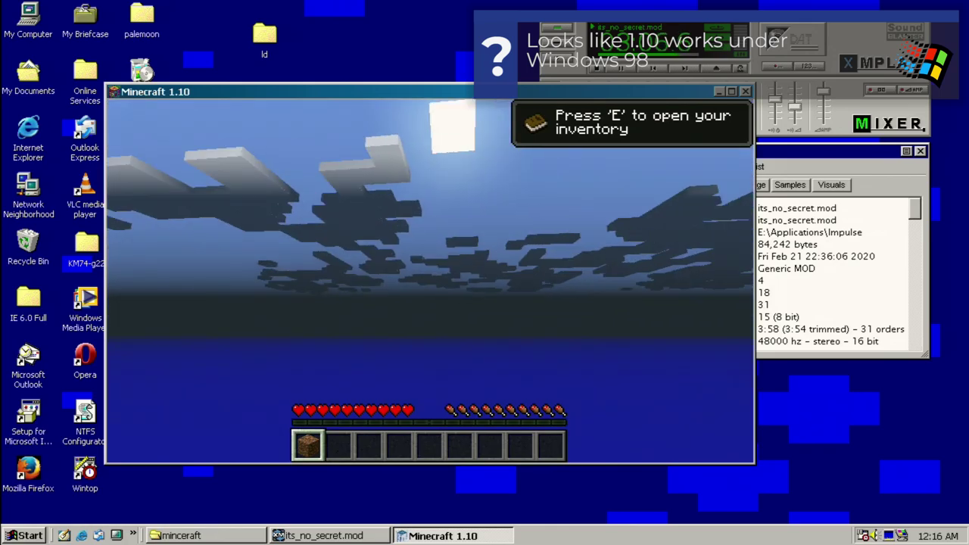
View the player's inventory in Minecraft 1.10 and close it again.
{"action": "key", "text": "e"}
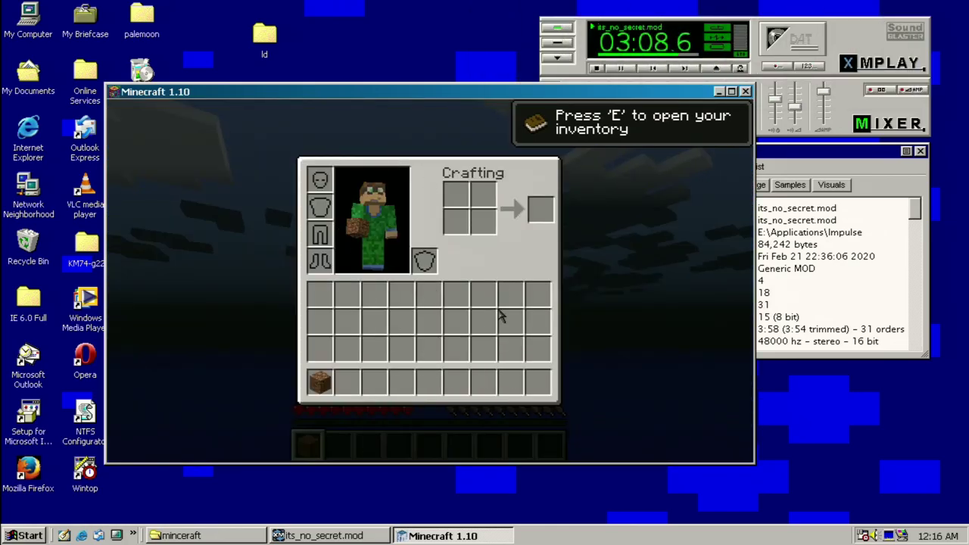
{"action": "key", "text": "e"}
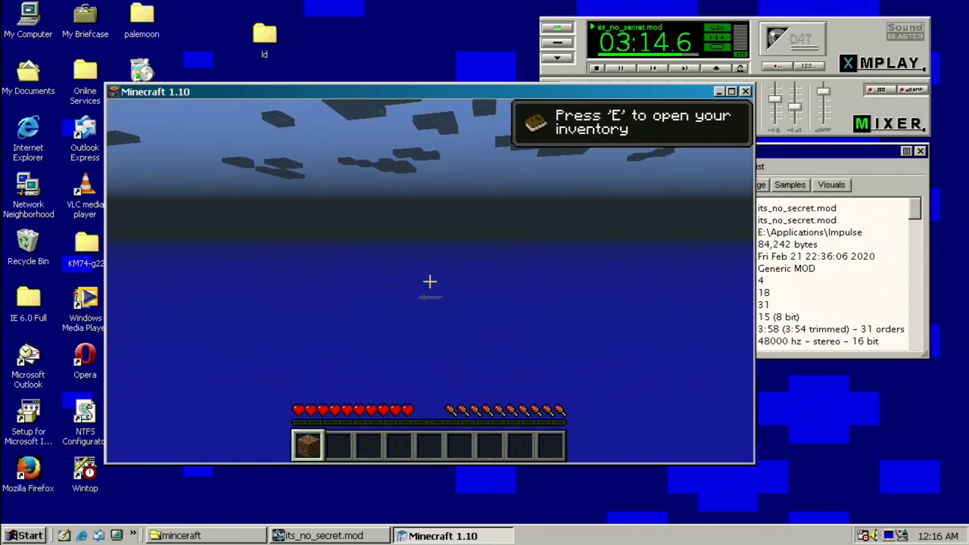
Run sysmon to launch System Monitor and move its window off the lower part of the game.
{"action": "key", "text": "super+r"}
{"action": "type", "text": "sndvol32"}
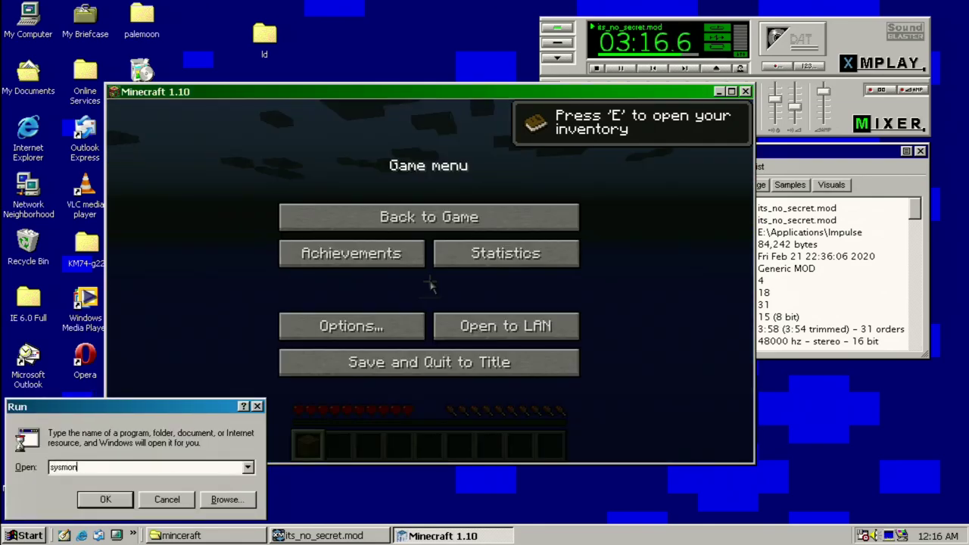
{"action": "key", "text": "Return"}
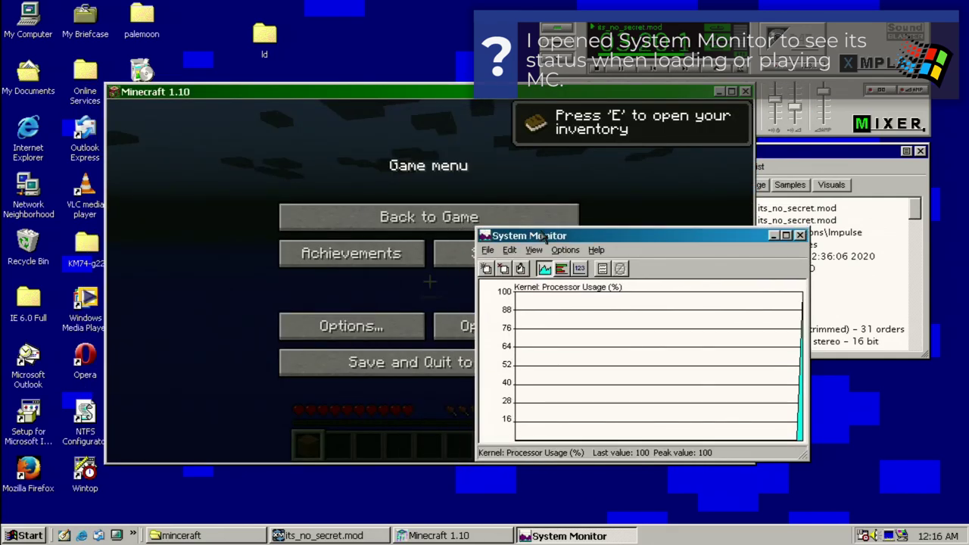
{"action": "left_click_drag", "start_coordinate": [542, 237], "coordinate": [180, 59]}
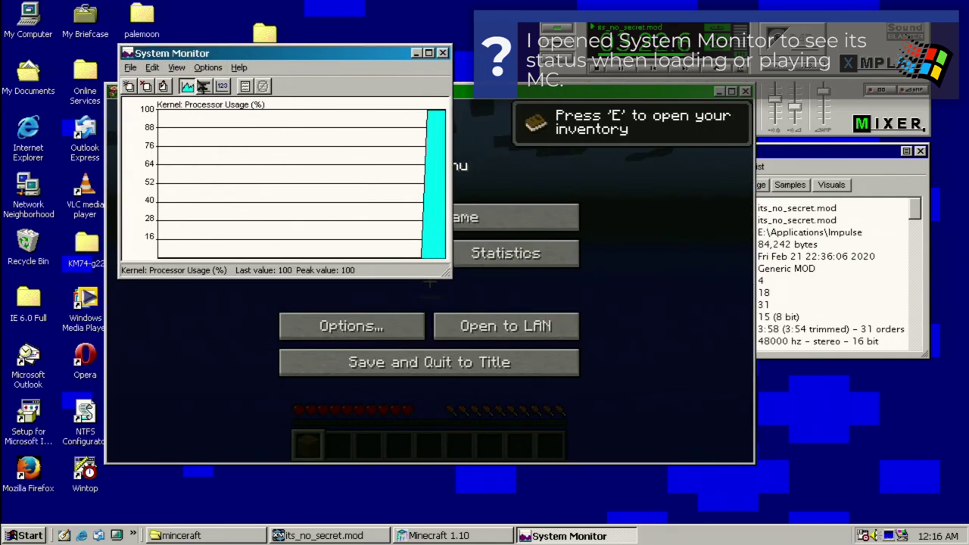
Add the Memory Manager item Allocated memory to the System Monitor chart.
{"action": "left_click", "coordinate": [152, 68]}
{"action": "left_click", "coordinate": [162, 79]}
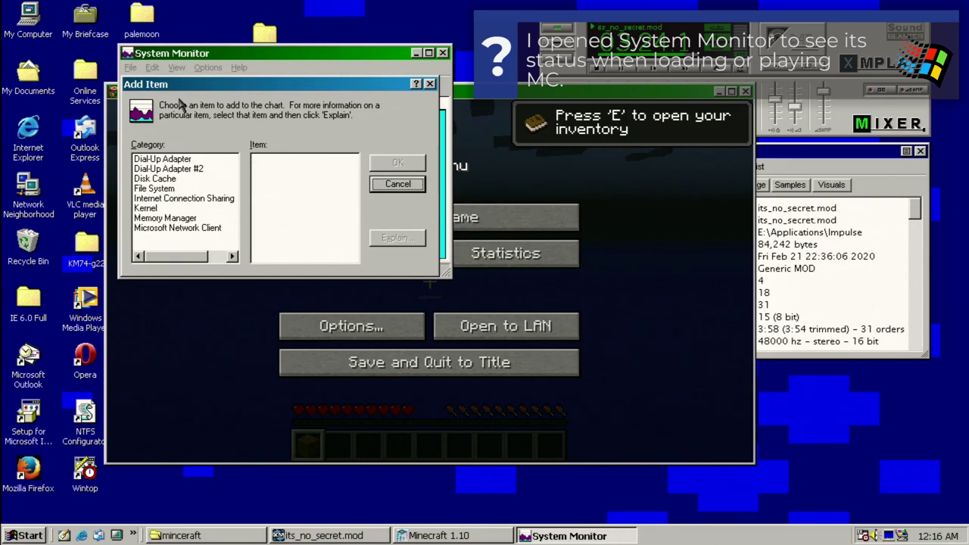
{"action": "left_click", "coordinate": [137, 219]}
{"action": "left_click", "coordinate": [291, 198]}
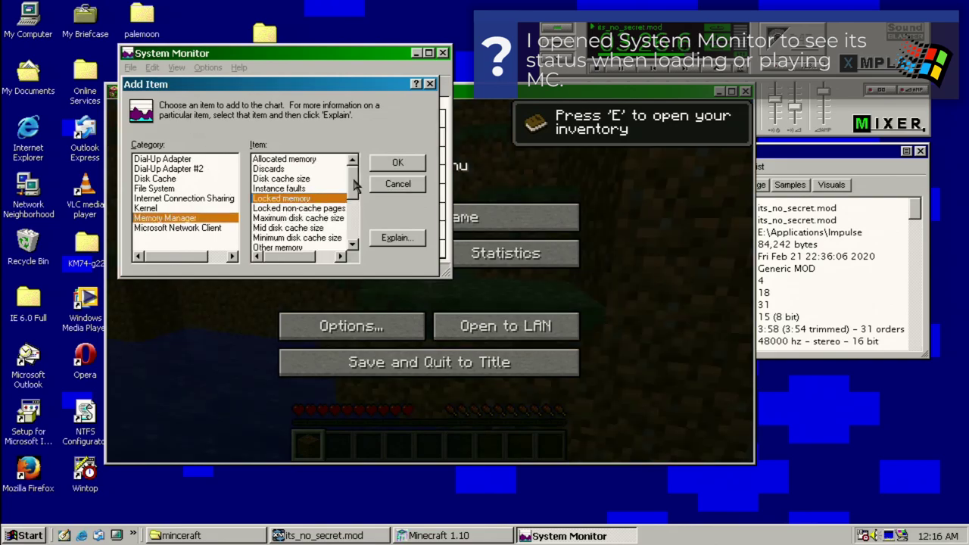
{"action": "left_click", "coordinate": [285, 160]}
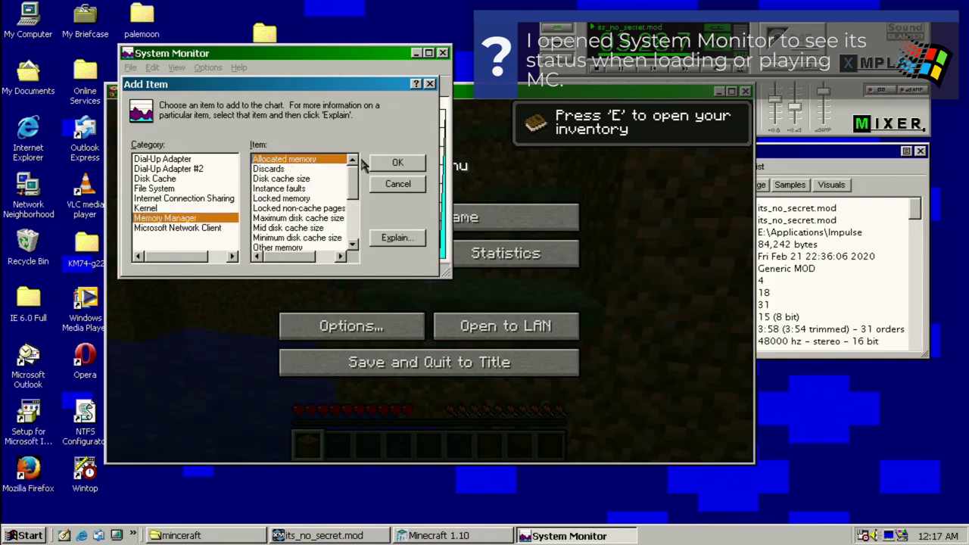
{"action": "left_click", "coordinate": [397, 162]}
Shrink the System Monitor window and arrange it beside the Minecraft 1.10 window so both can be seen.
{"action": "left_click_drag", "start_coordinate": [443, 271], "coordinate": [381, 258]}
{"action": "left_click_drag", "start_coordinate": [255, 54], "coordinate": [152, 29]}
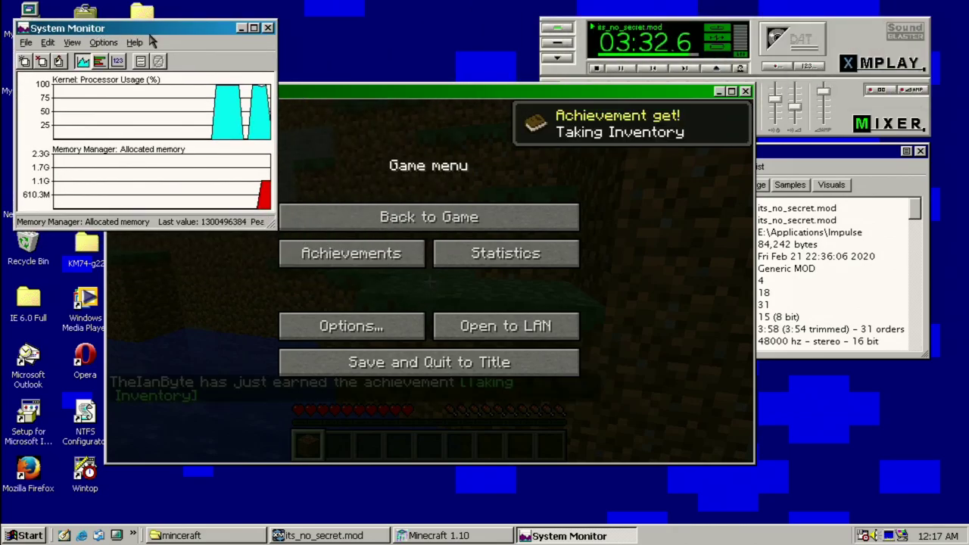
{"action": "left_click_drag", "start_coordinate": [329, 94], "coordinate": [479, 104]}
Resume the Minecraft 1.10 game and swim forward along the dirt cliff up to its wall.
{"action": "key", "text": "Escape"}
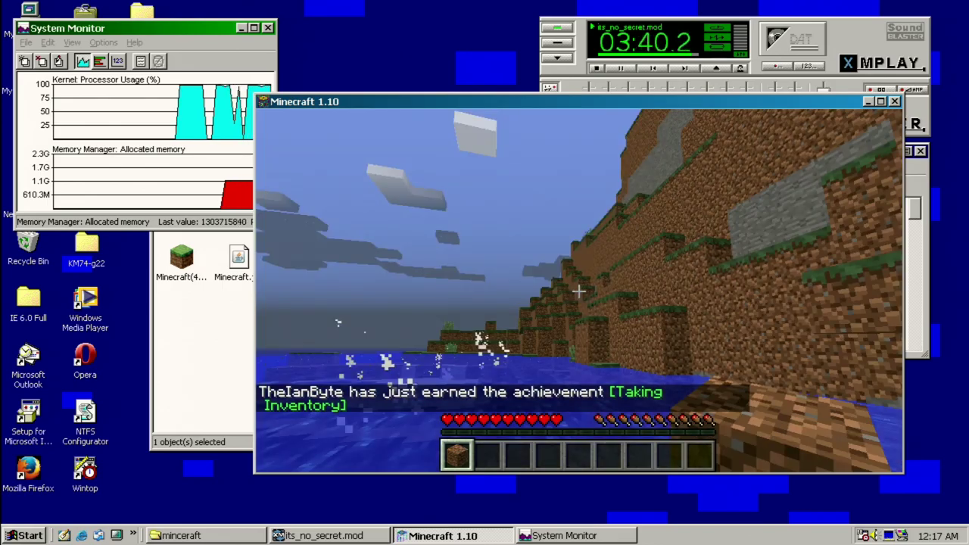
{"action": "key", "text": "Escape"}
{"action": "key", "text": "Escape"}
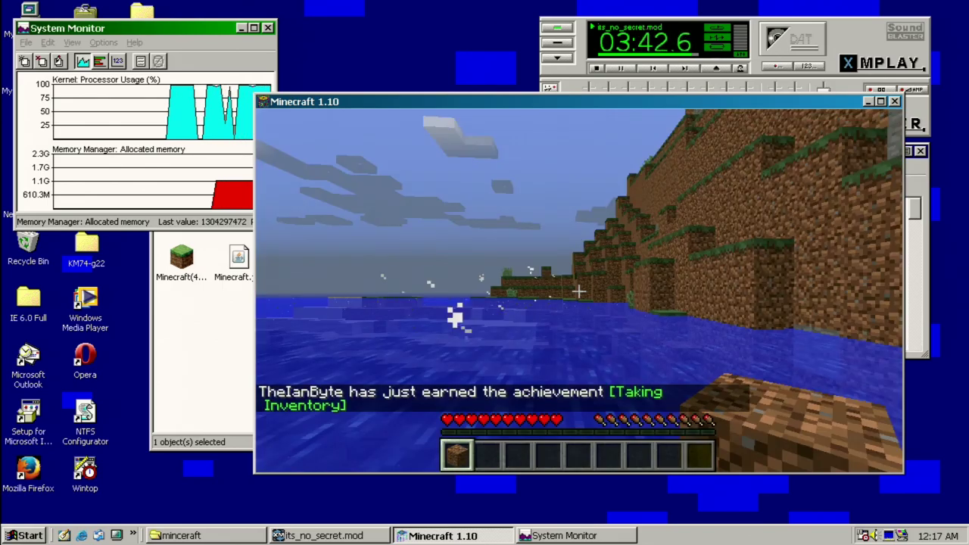
{"action": "key", "text": "w"}
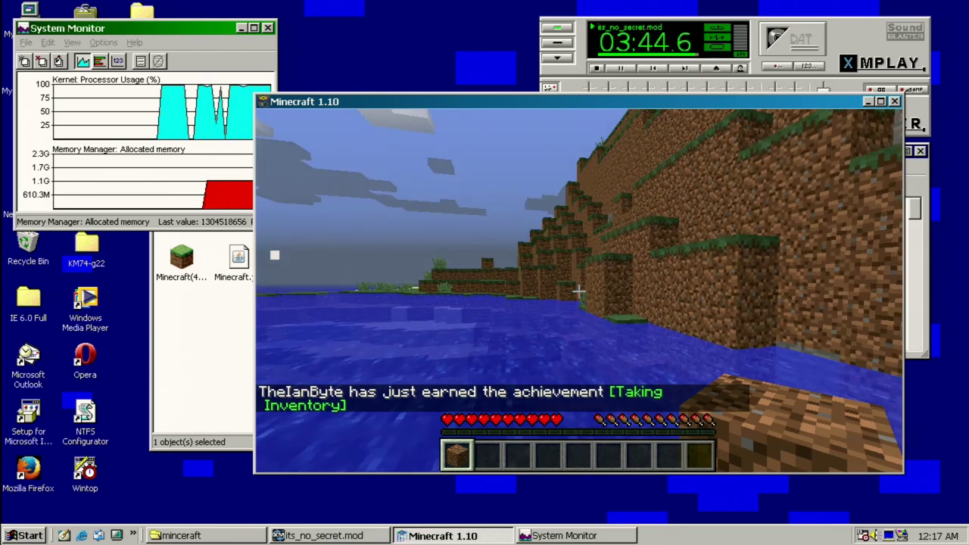
{"action": "key", "text": "w"}
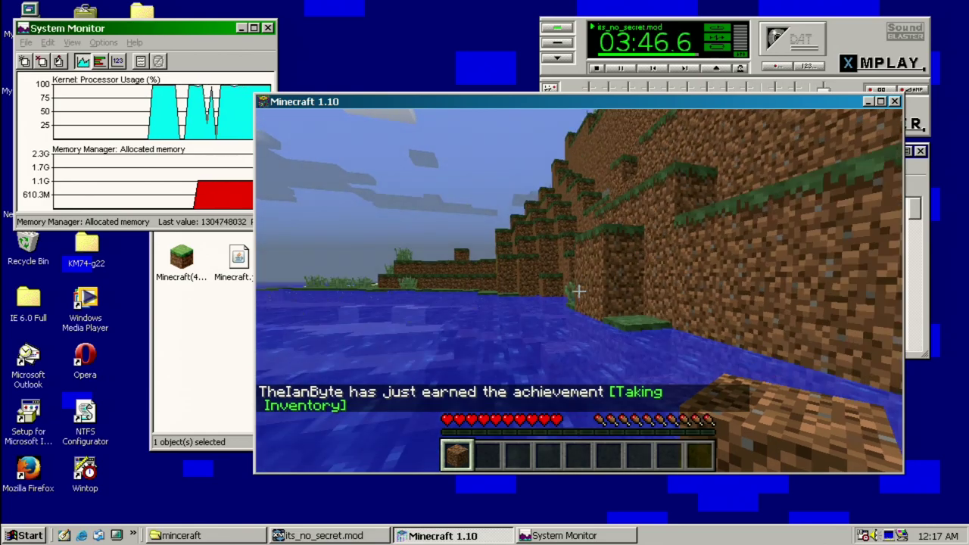
{"action": "key", "text": "w"}
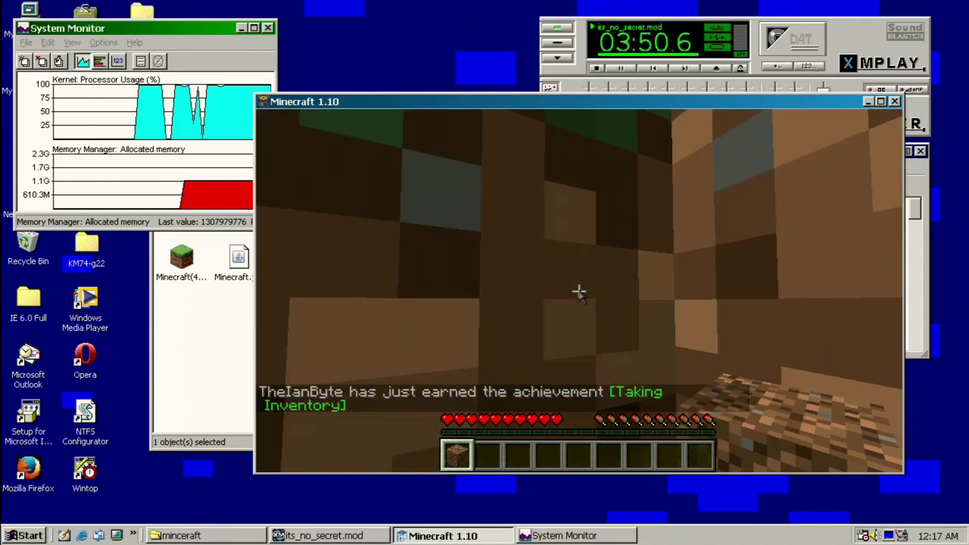
Pause the game, bring XMPlay forward and move the Minecraft window clear of the System Monitor charts.
{"action": "key", "text": "Escape"}
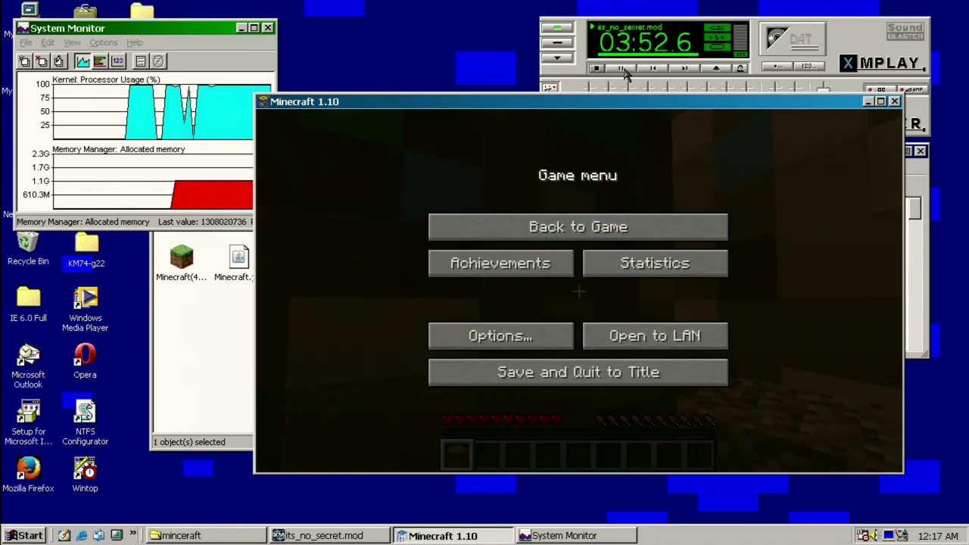
{"action": "left_click", "coordinate": [722, 36]}
{"action": "left_click_drag", "start_coordinate": [468, 94], "coordinate": [501, 90]}
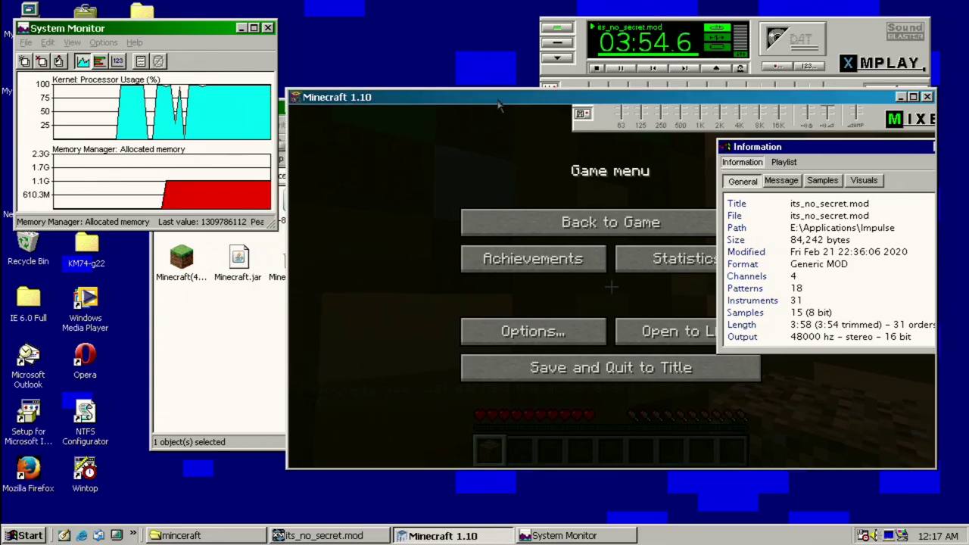
Resume the Minecraft 1.10 game briefly, review its Video Settings and return to the world.
{"action": "key", "text": "Escape"}
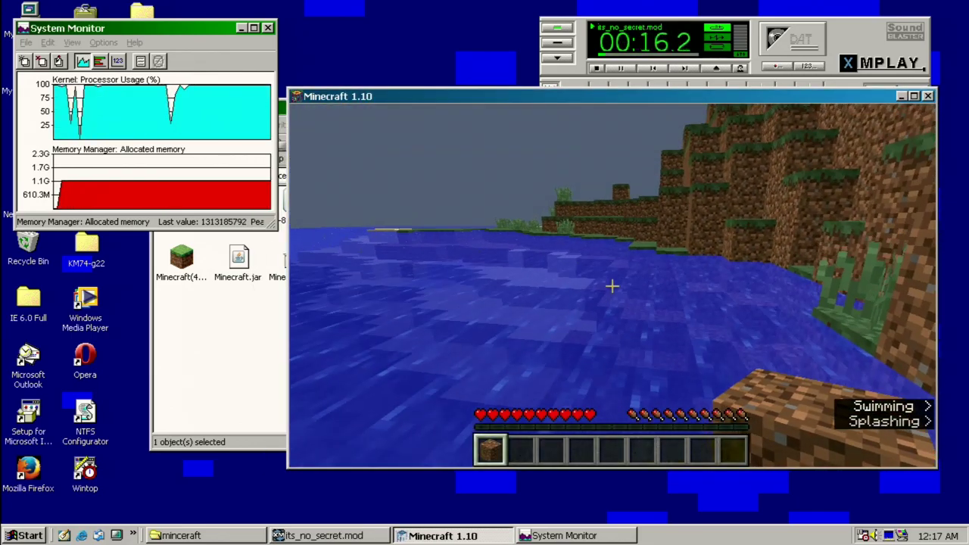
{"action": "key", "text": "Escape"}
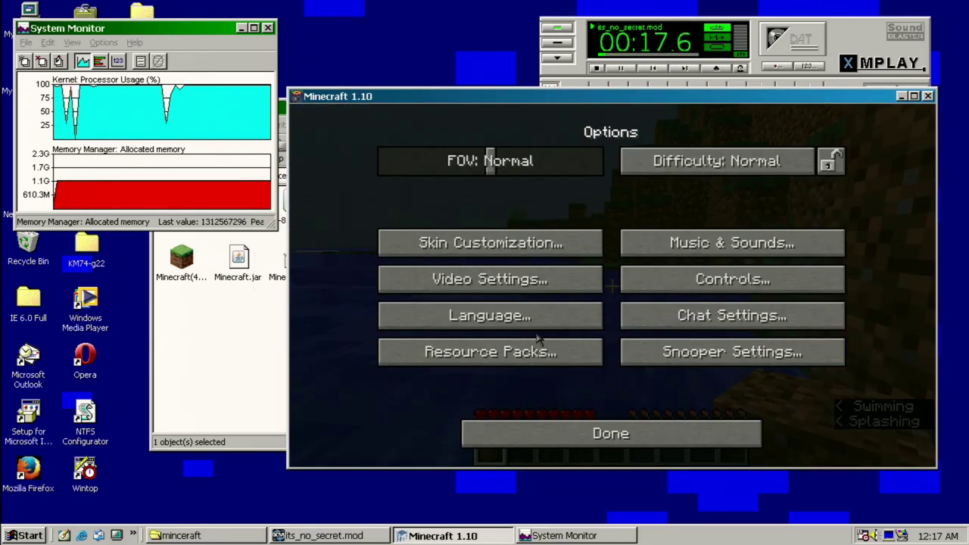
{"action": "left_click", "coordinate": [516, 278]}
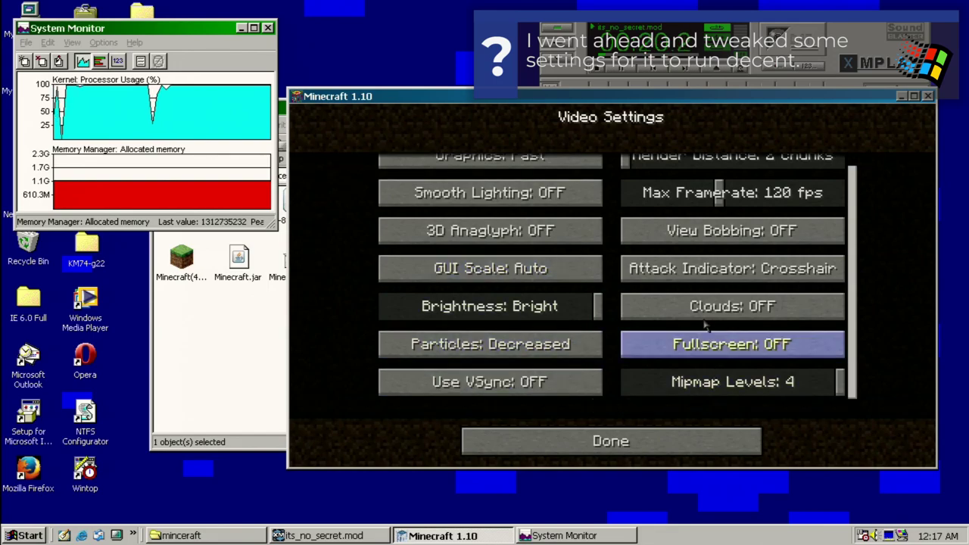
{"action": "key", "text": "Escape"}
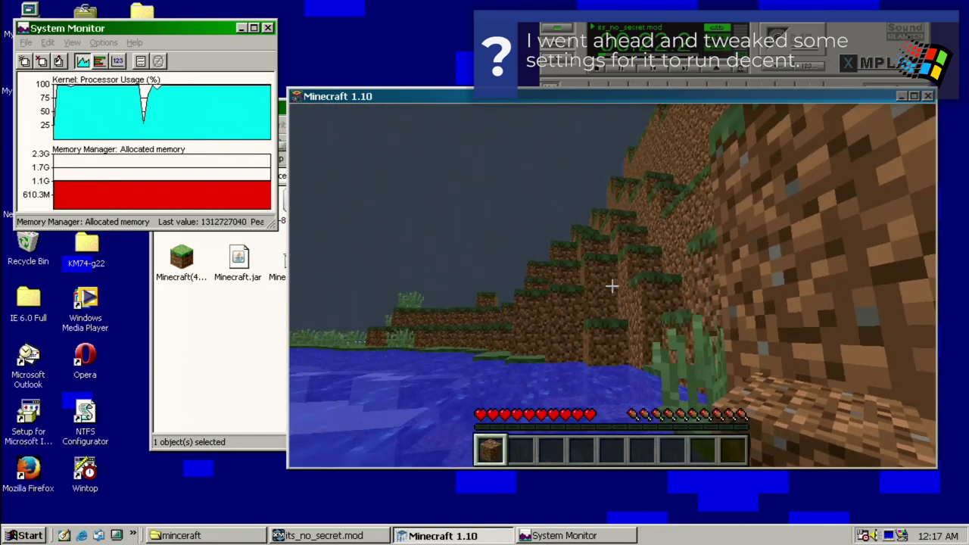
Swim ashore past the dirt cliff, select the second hotbar slot and walk across the grass by the water.
{"action": "key", "text": "w"}
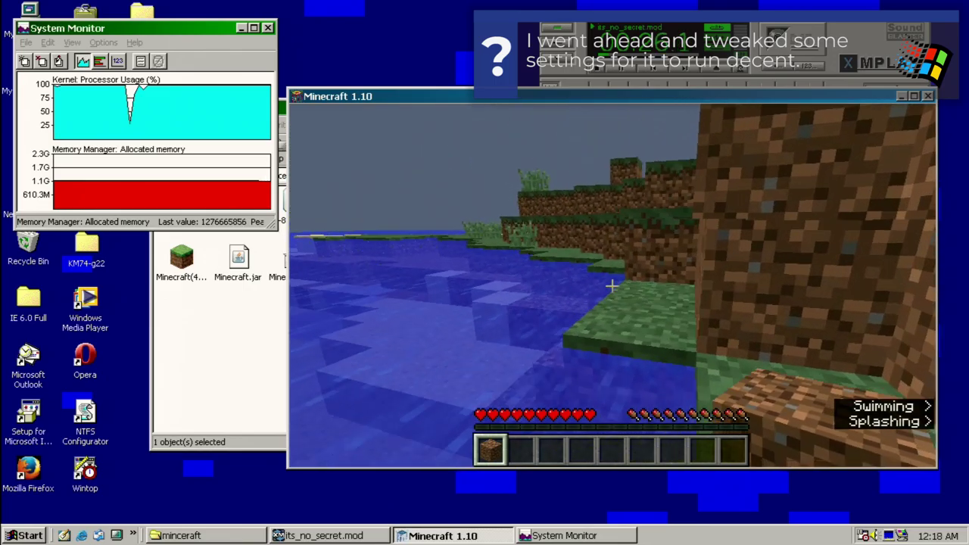
{"action": "key", "text": "w"}
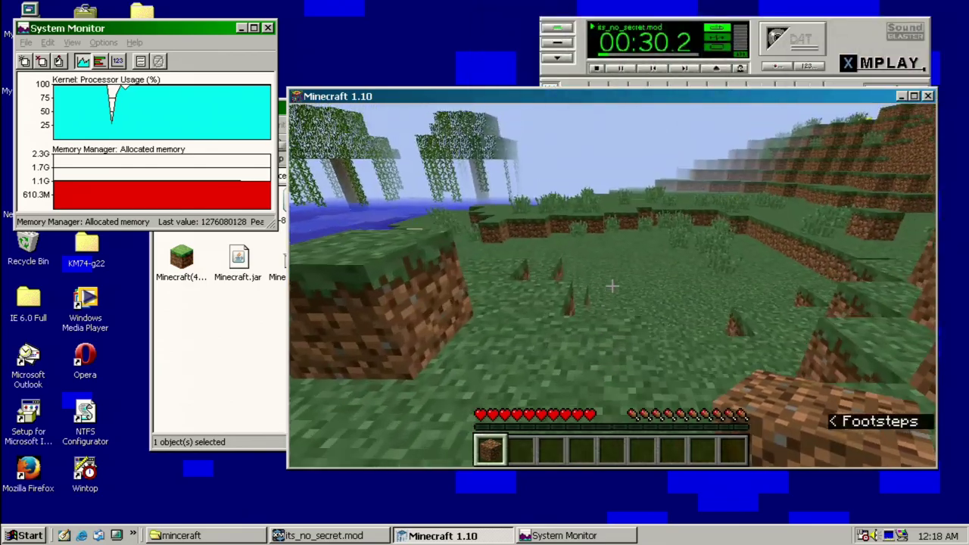
{"action": "scroll", "coordinate": [612, 287], "scroll_direction": "down", "scroll_amount": 1}
{"action": "key", "text": "w"}
{"action": "key", "text": "w"}
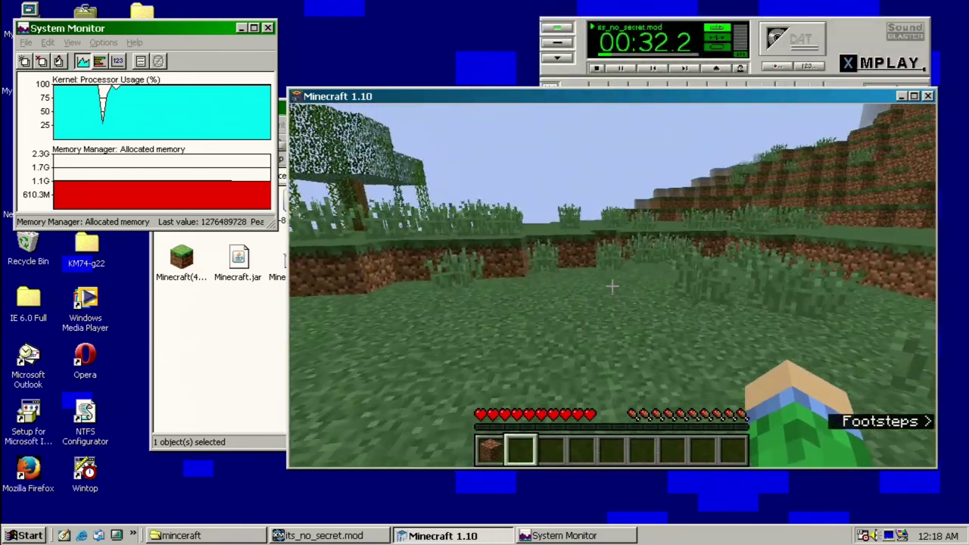
{"action": "key", "text": "w"}
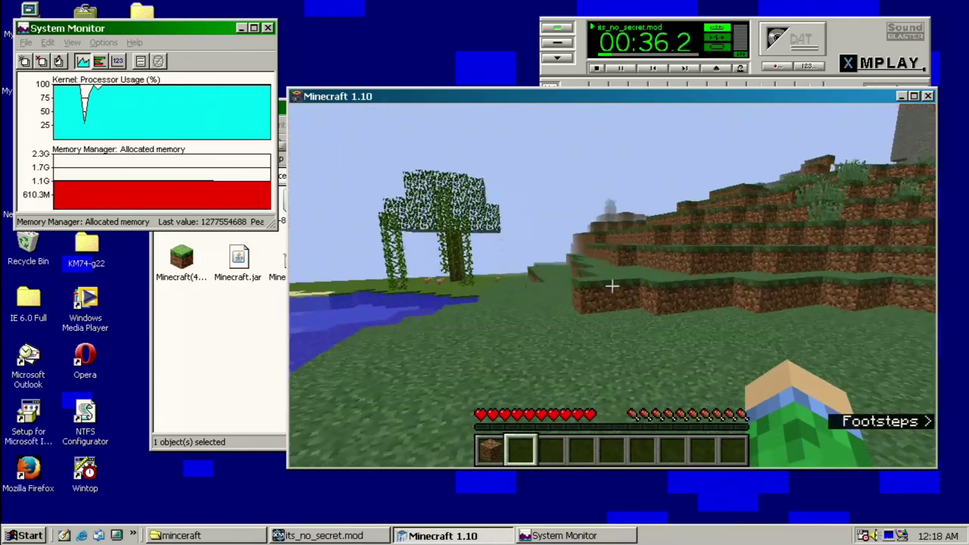
Show the debug overlay while walking and jumping up the hillside, and hide it at the top.
{"action": "key", "text": "F3"}
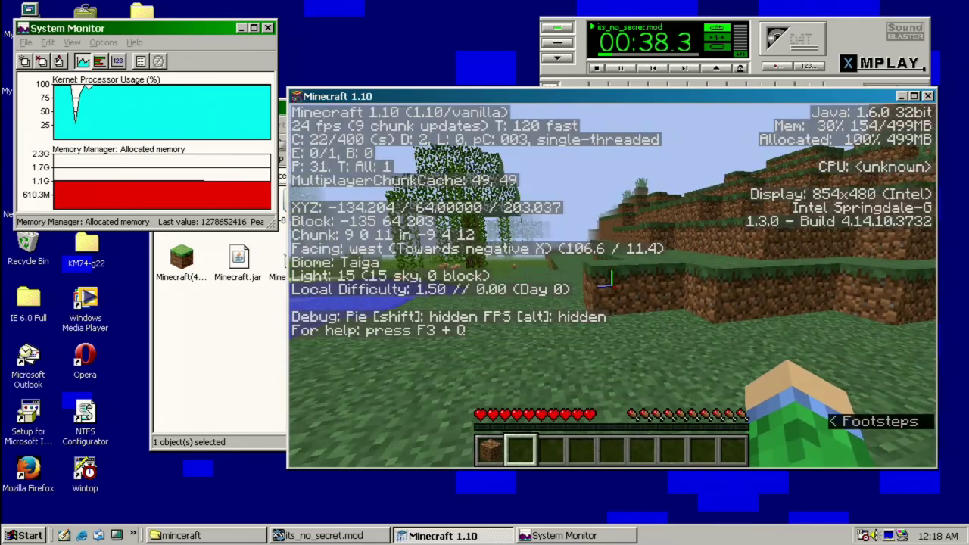
{"action": "key", "text": "w"}
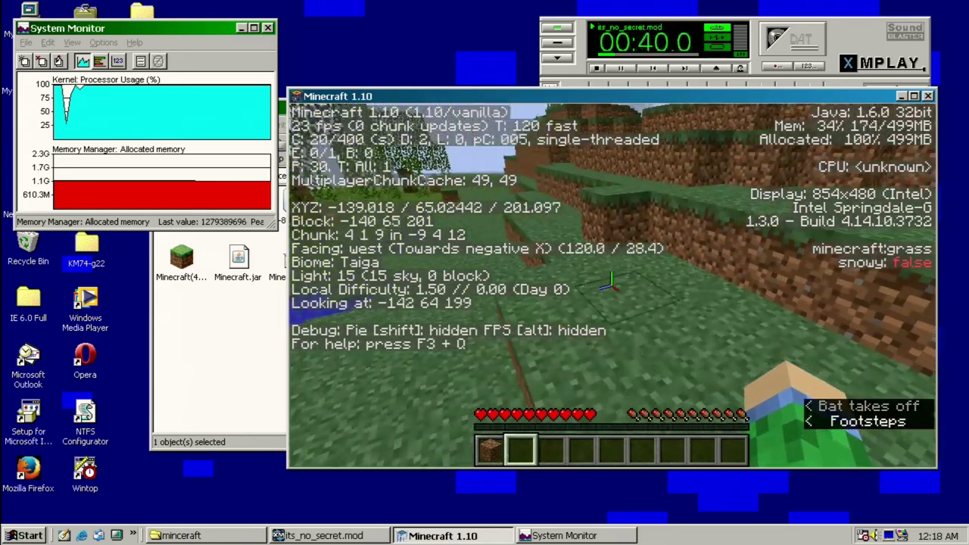
{"action": "key", "text": "space"}
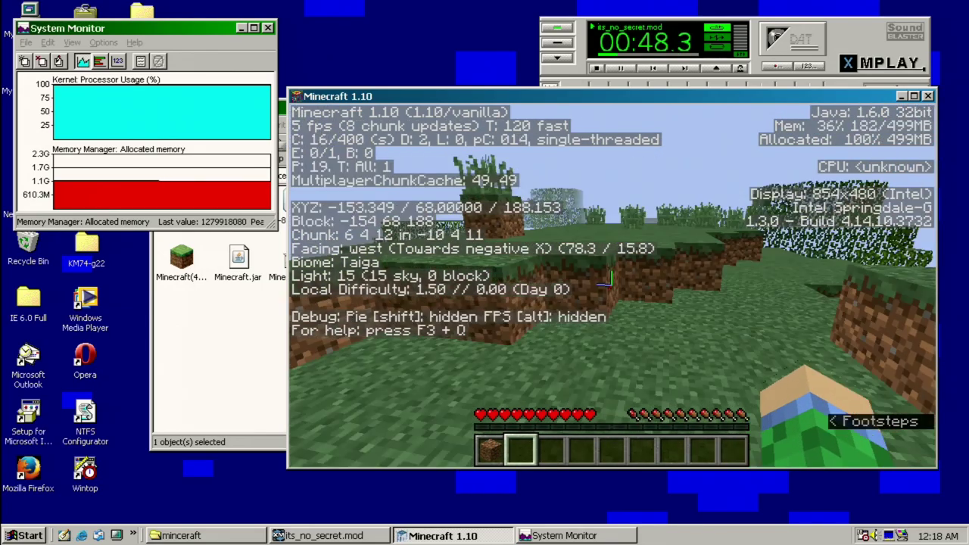
{"action": "key", "text": "F3"}
Walk down the hillside into the vine-covered trees beside the dirt slope.
{"action": "key", "text": "w"}
{"action": "key", "text": "w"}
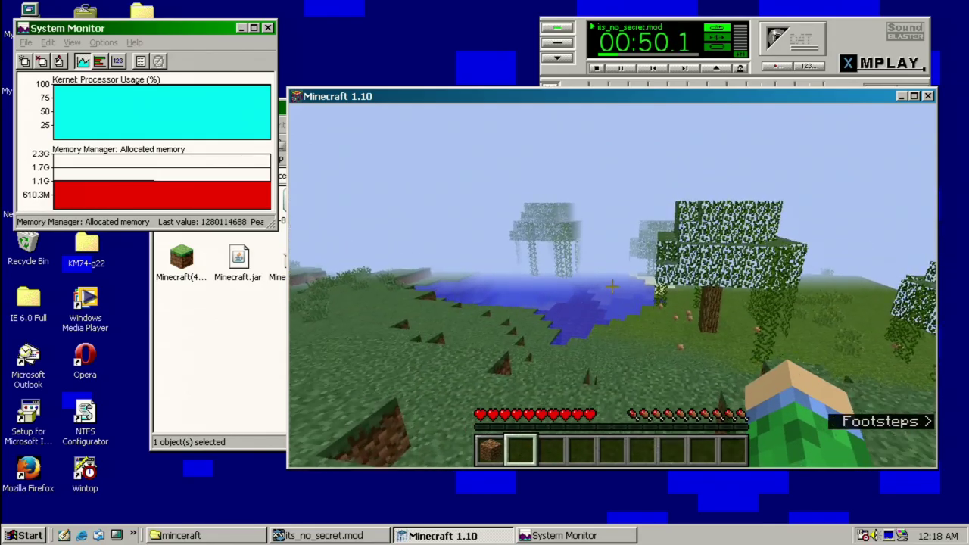
{"action": "key", "text": "w"}
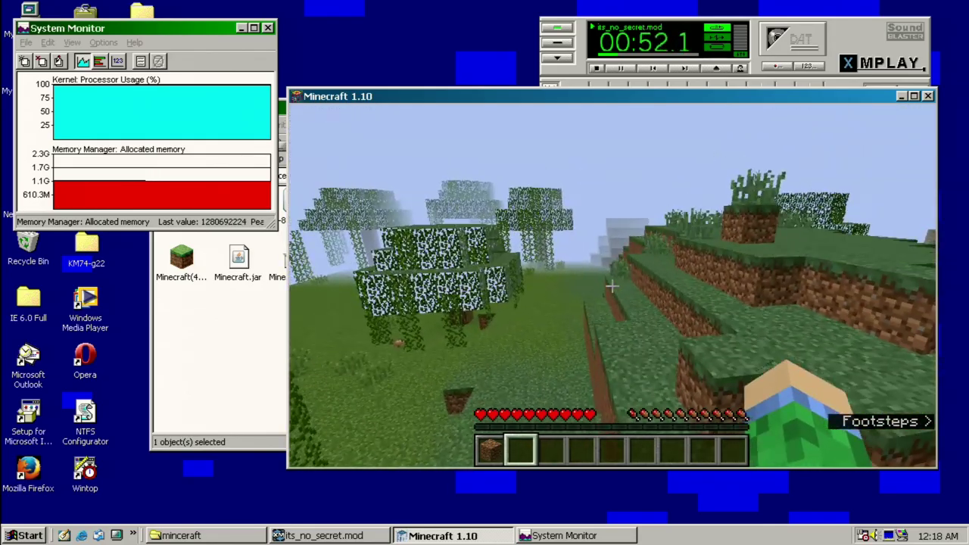
{"action": "key", "text": "w"}
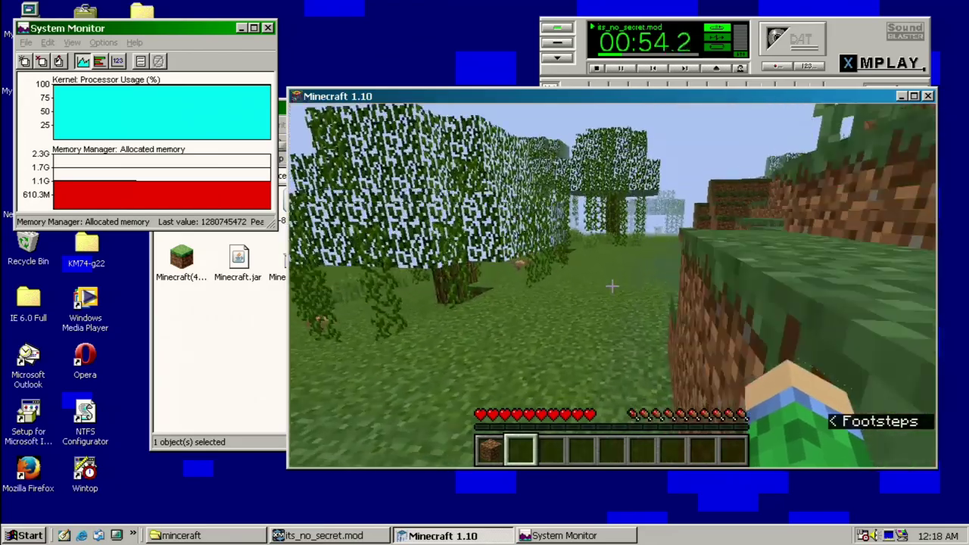
{"action": "key", "text": "w"}
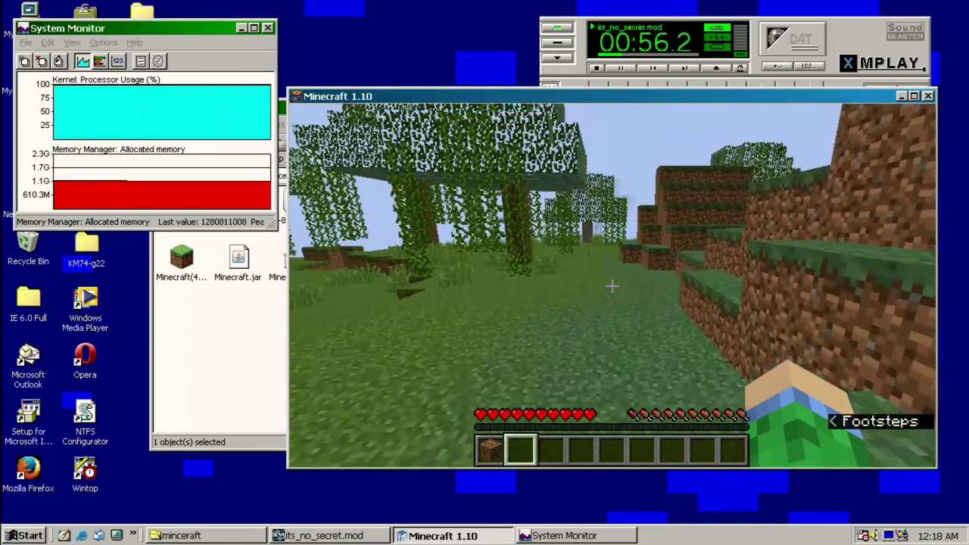
Save the world, leave to the title screen and quit Minecraft 1.10.
{"action": "key", "text": "Escape"}
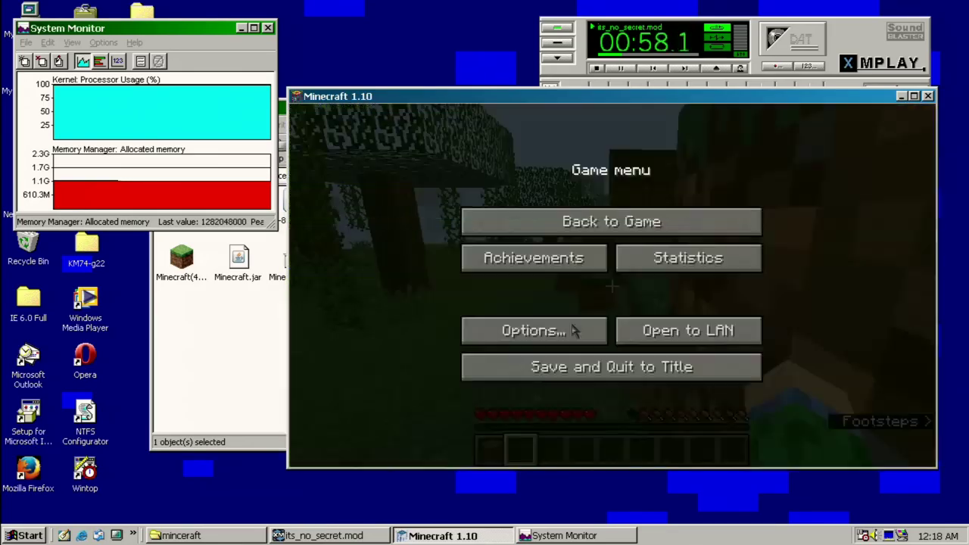
{"action": "left_click", "coordinate": [555, 368]}
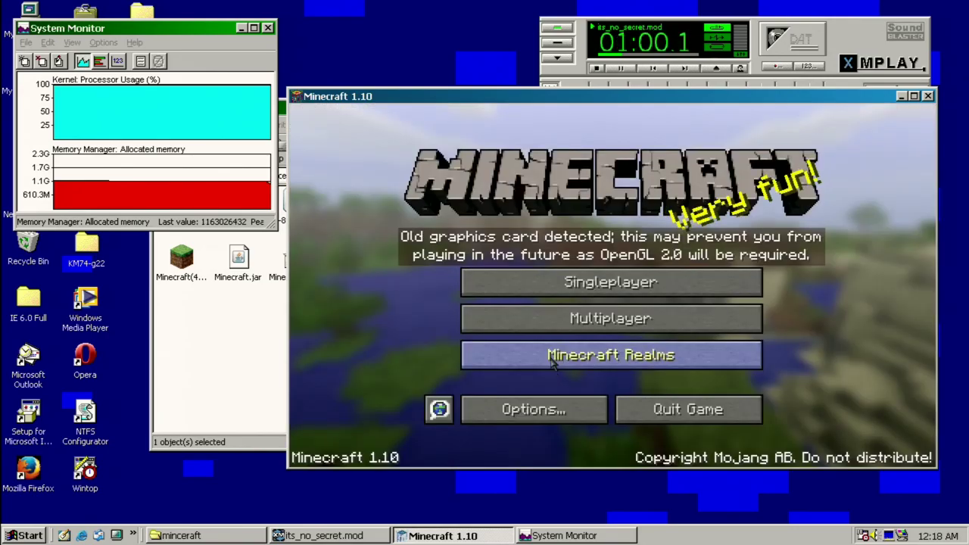
{"action": "left_click", "coordinate": [715, 407]}
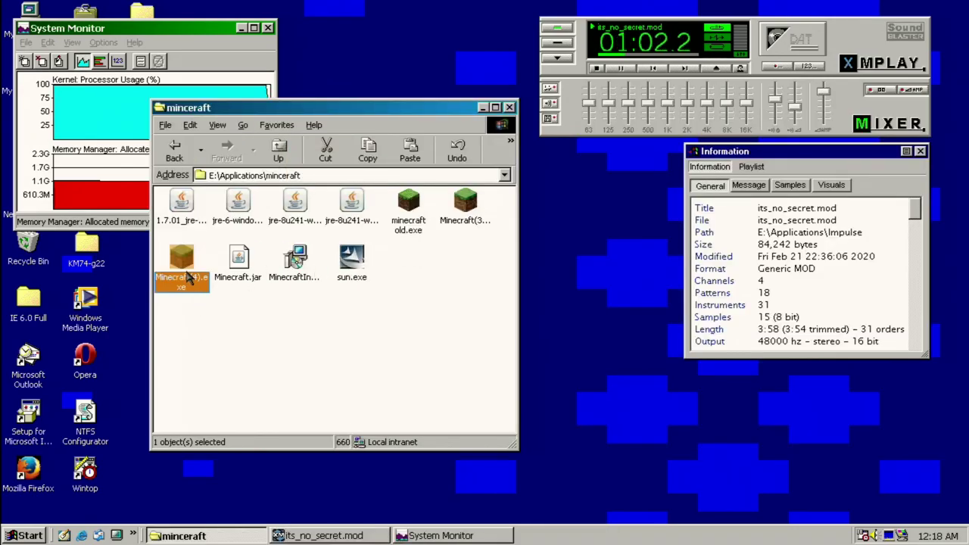
Start the Minecraft launcher from Minecraft(4).exe, dismiss the Java Virtual Machine Launcher error and show the launcher's update notes.
{"action": "key", "text": "Return"}
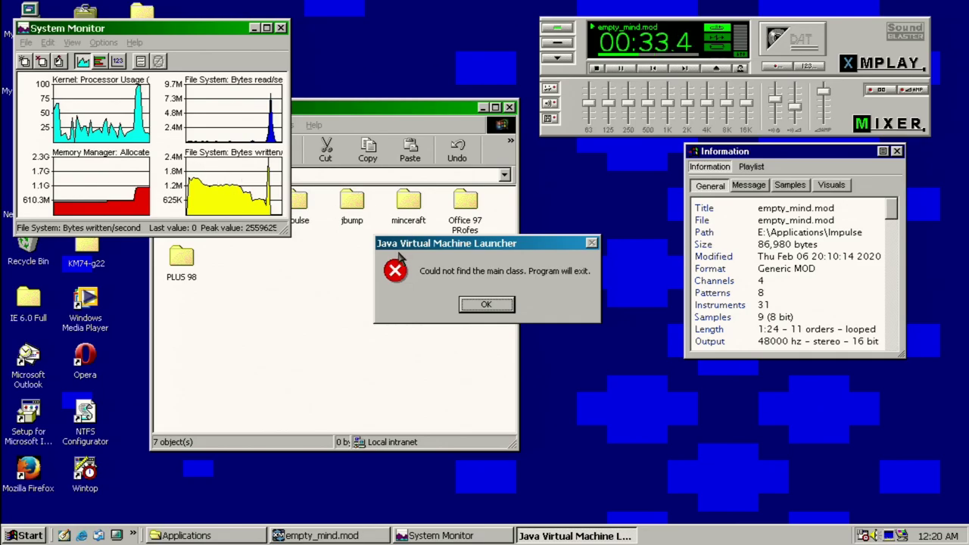
{"action": "left_click", "coordinate": [488, 304]}
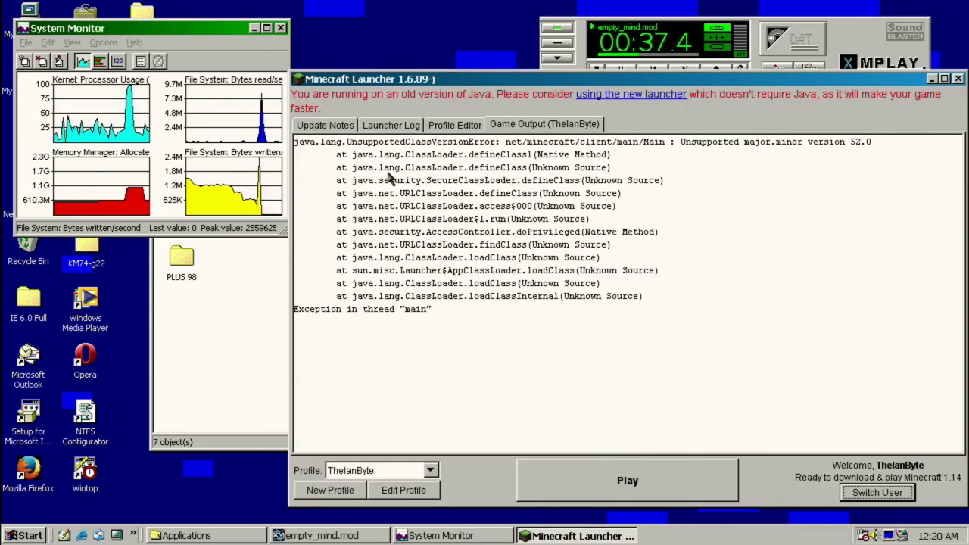
{"action": "left_click", "coordinate": [339, 129]}
Set the launcher profile to release 1.13, save it, try to run the game and dismiss the Java launcher error.
{"action": "left_click", "coordinate": [391, 490]}
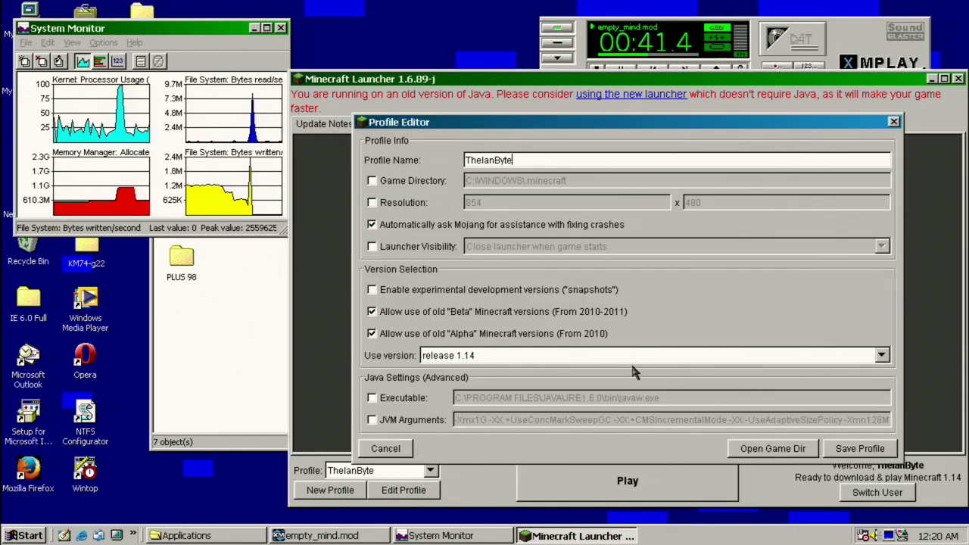
{"action": "left_click", "coordinate": [597, 362]}
{"action": "left_click", "coordinate": [598, 415]}
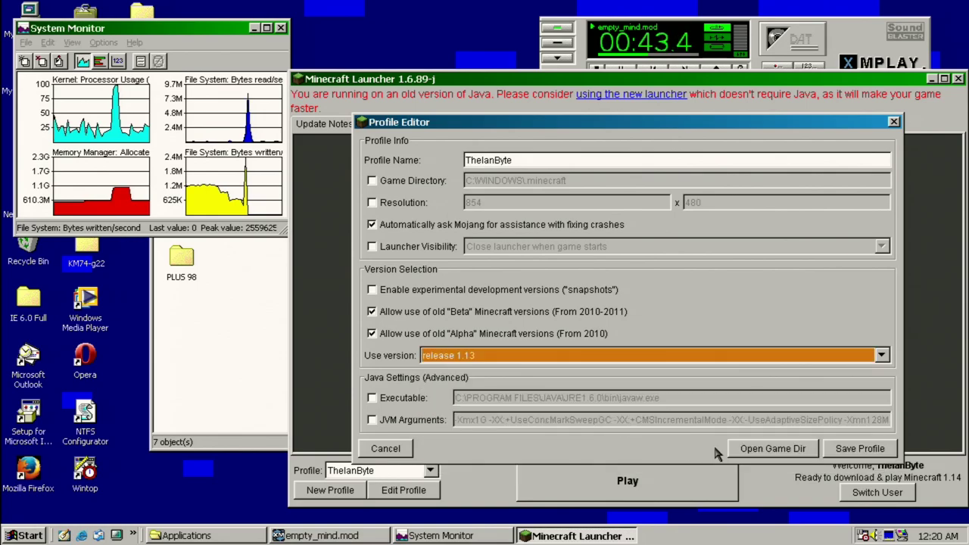
{"action": "left_click", "coordinate": [861, 450]}
{"action": "left_click", "coordinate": [686, 496]}
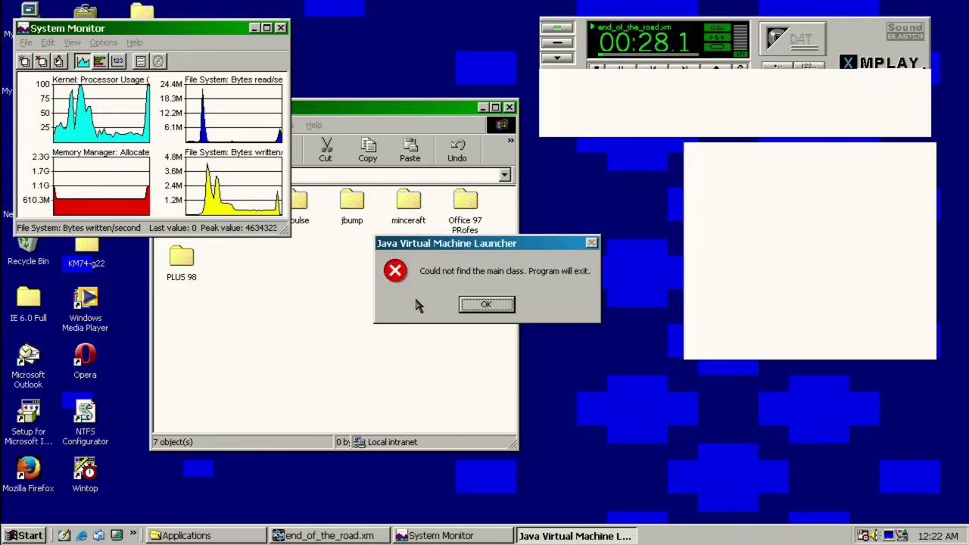
{"action": "left_click", "coordinate": [486, 304]}
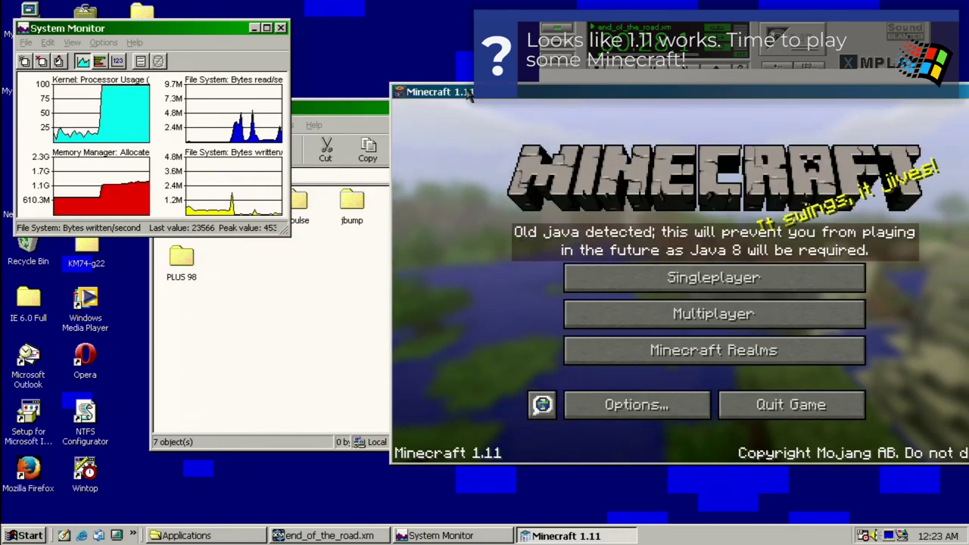
Move the Minecraft 1.11 window beside System Monitor and create a survival world named New World.
{"action": "left_click_drag", "start_coordinate": [468, 92], "coordinate": [384, 103]}
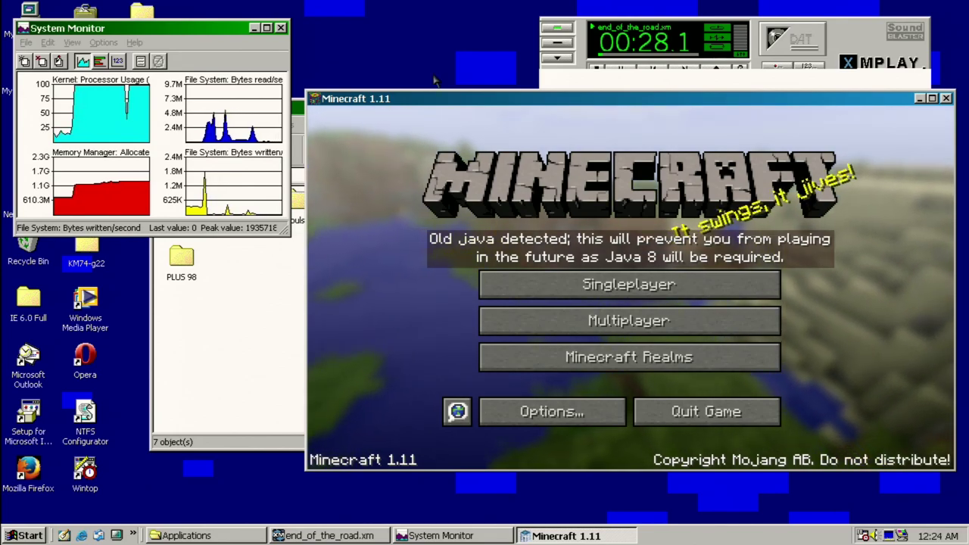
{"action": "left_click", "coordinate": [483, 287]}
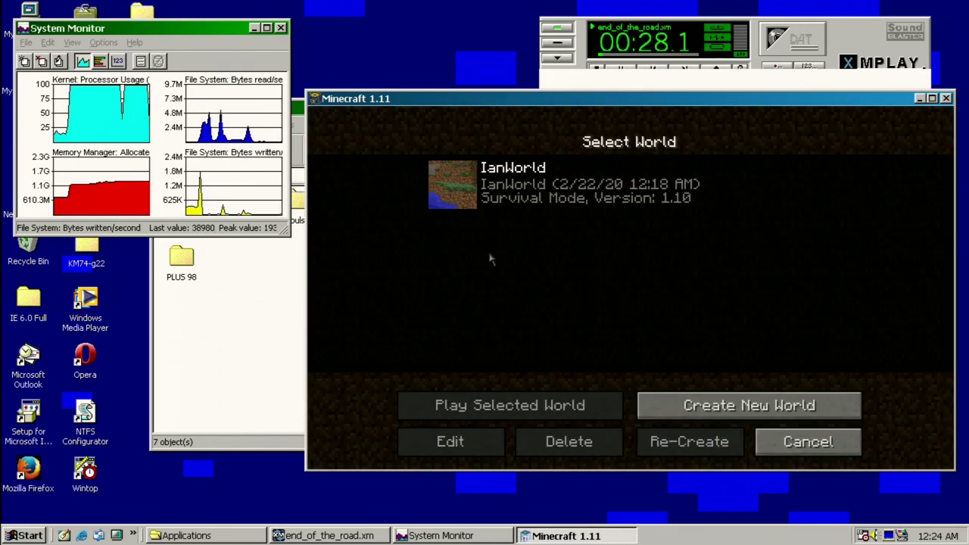
{"action": "left_click", "coordinate": [652, 405]}
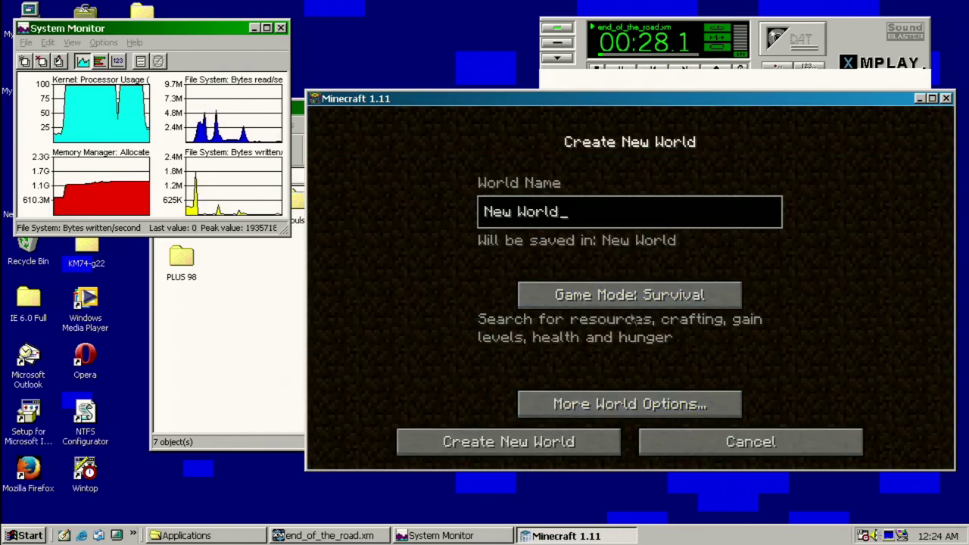
{"action": "left_click", "coordinate": [522, 453]}
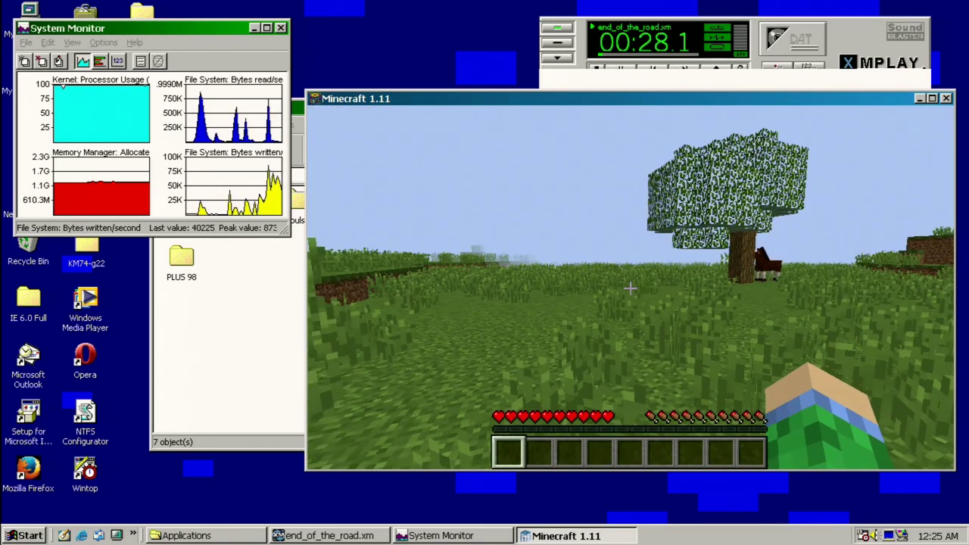
Walk to the tree near the horses, open and close the inventory on the way, and back off from the trunk.
{"action": "key", "text": "w"}
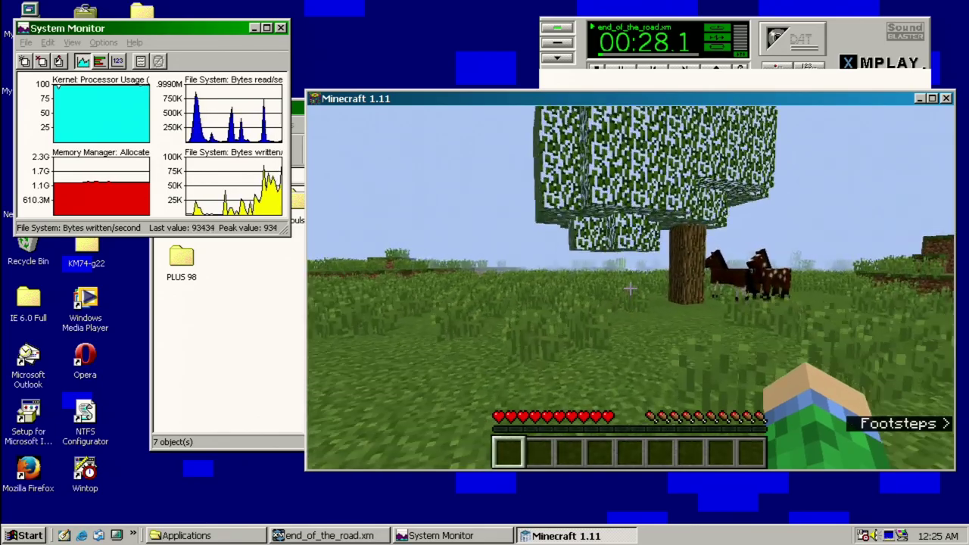
{"action": "key", "text": "e"}
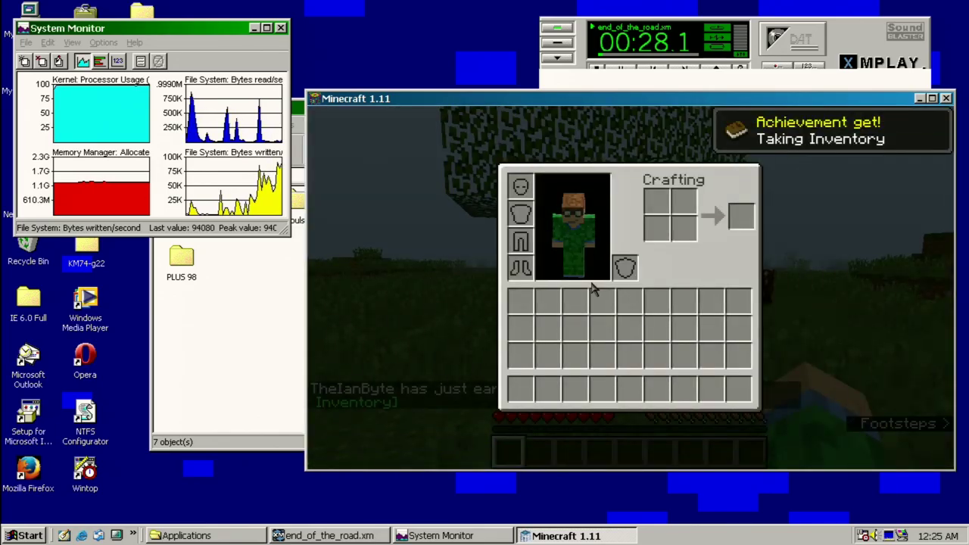
{"action": "key", "text": "e"}
{"action": "key", "text": "w"}
{"action": "key", "text": "s"}
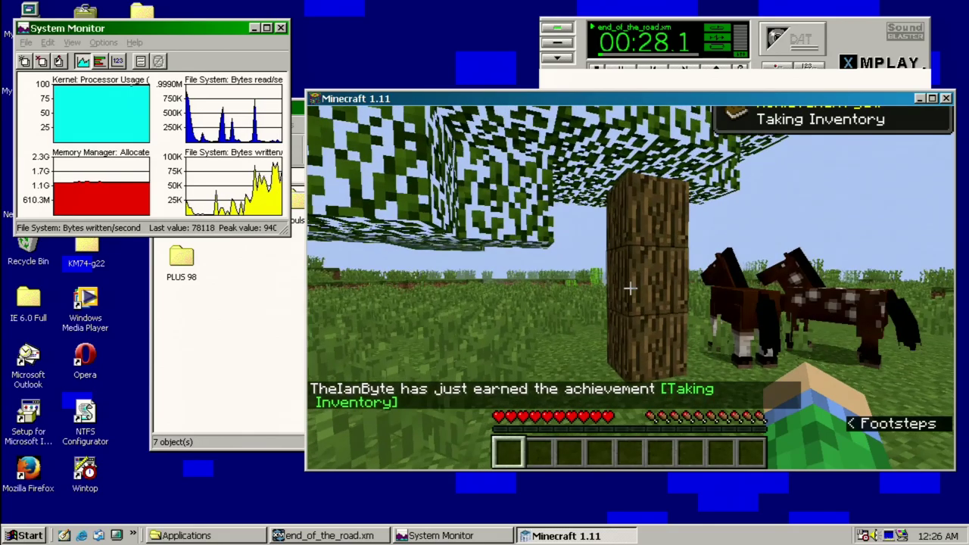
{"action": "key", "text": "s"}
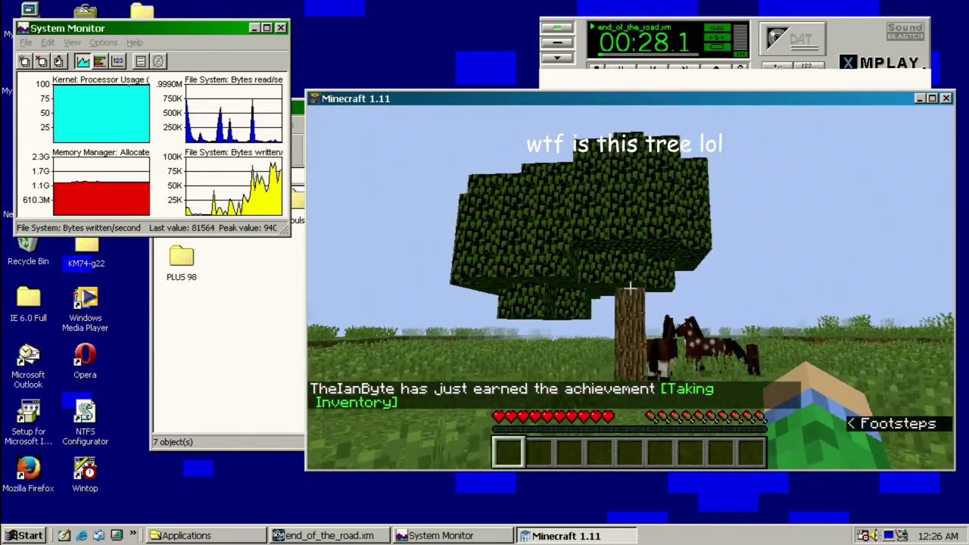
Walk up to the brown horse beside the tree trunk and mount it.
{"action": "key", "text": "w"}
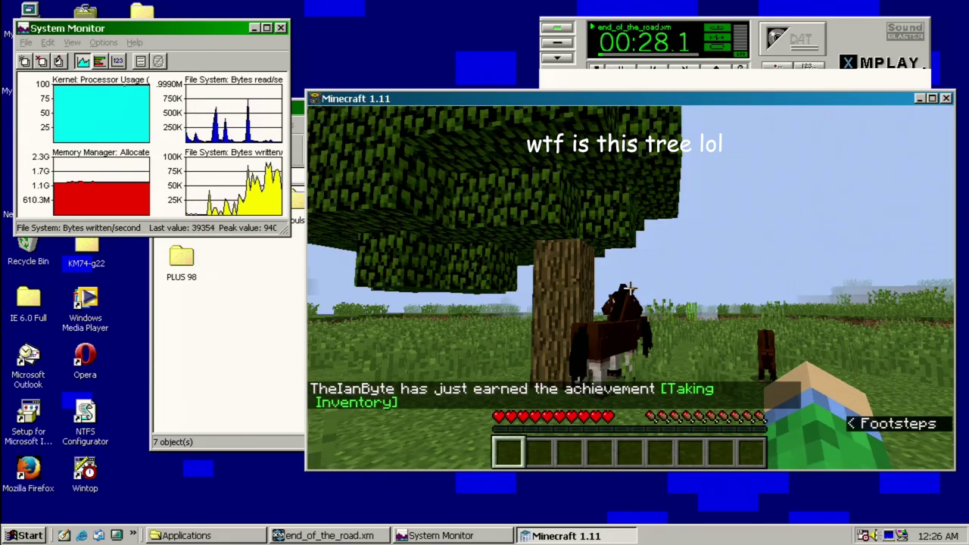
{"action": "key", "text": "w"}
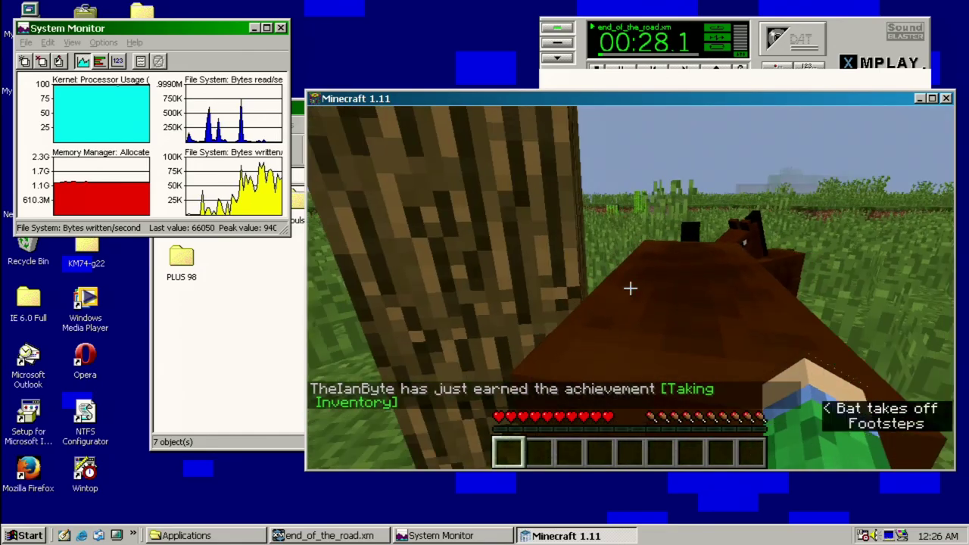
{"action": "right_click", "coordinate": [630, 288]}
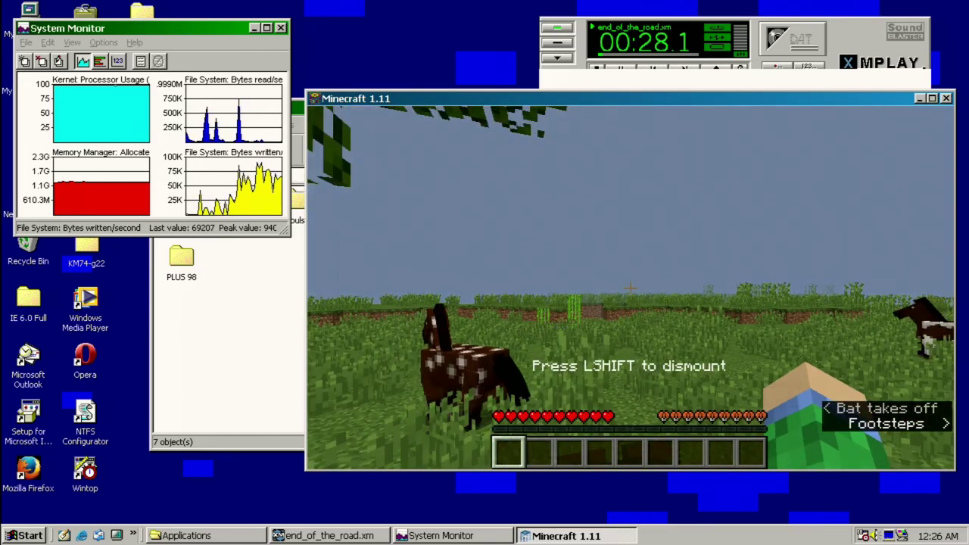
Dismount the brown horse, walk back to the tree and break a block of its trunk to collect oak wood.
{"action": "key", "text": "w"}
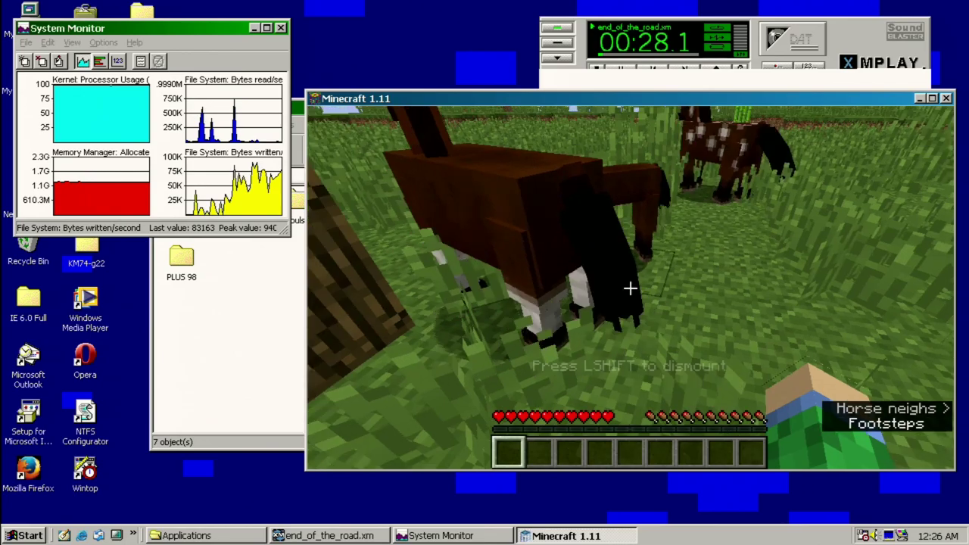
{"action": "key", "text": "shift"}
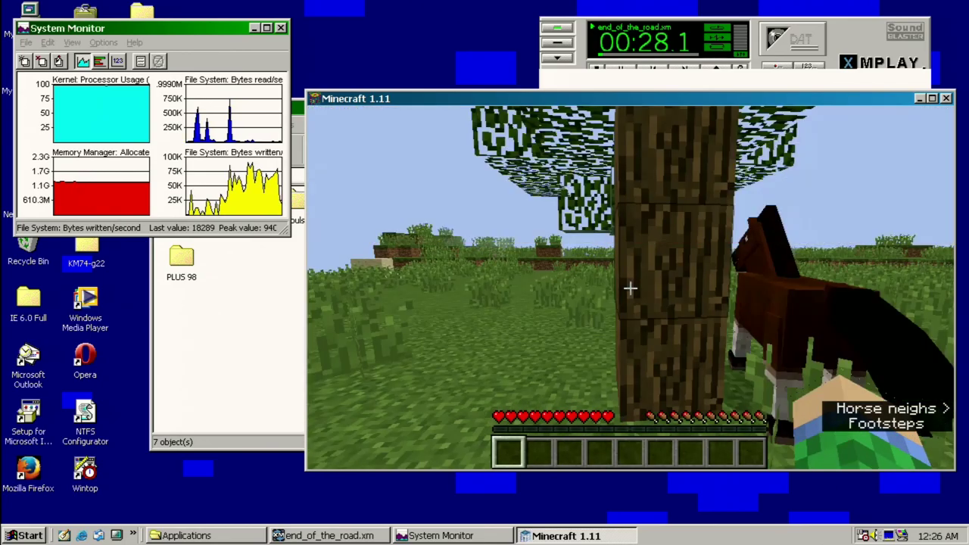
{"action": "key", "text": "w"}
{"action": "left_click_drag", "start_coordinate": [630, 287], "coordinate": [630, 288]}
Pause the game, toggle the auto-jump option in the control settings and return to the world.
{"action": "key", "text": "Escape"}
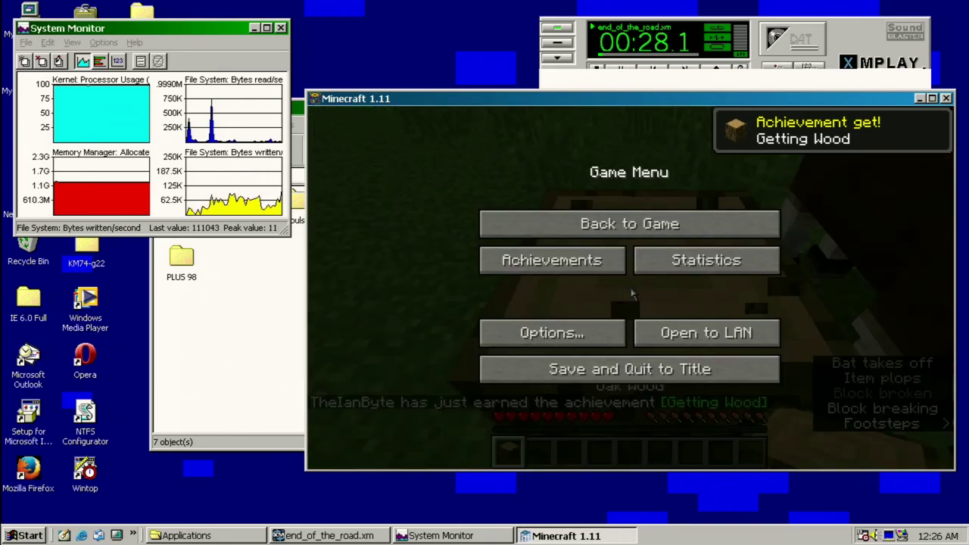
{"action": "key", "text": "Escape"}
{"action": "key", "text": "Escape"}
{"action": "left_click", "coordinate": [552, 333]}
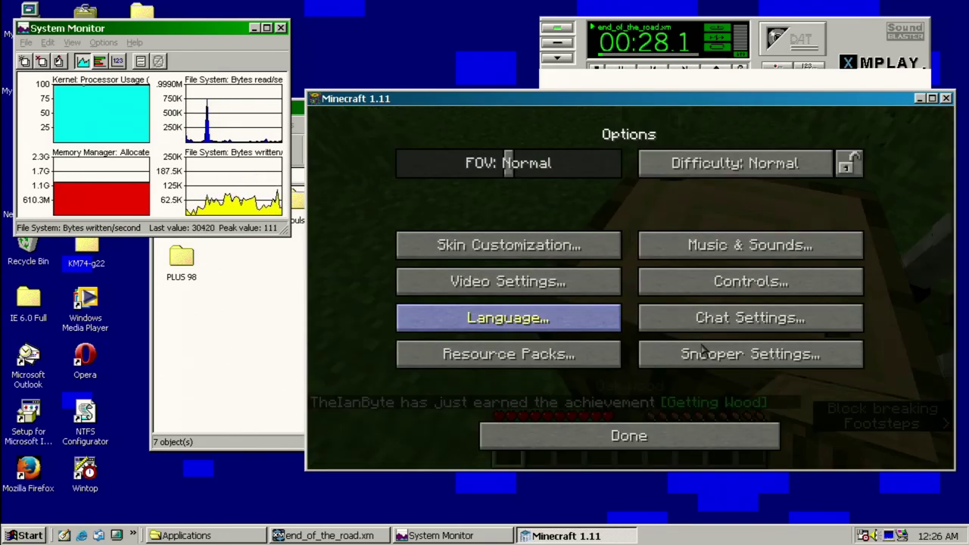
{"action": "left_click", "coordinate": [773, 285]}
{"action": "left_click", "coordinate": [758, 186]}
{"action": "key", "text": "Escape"}
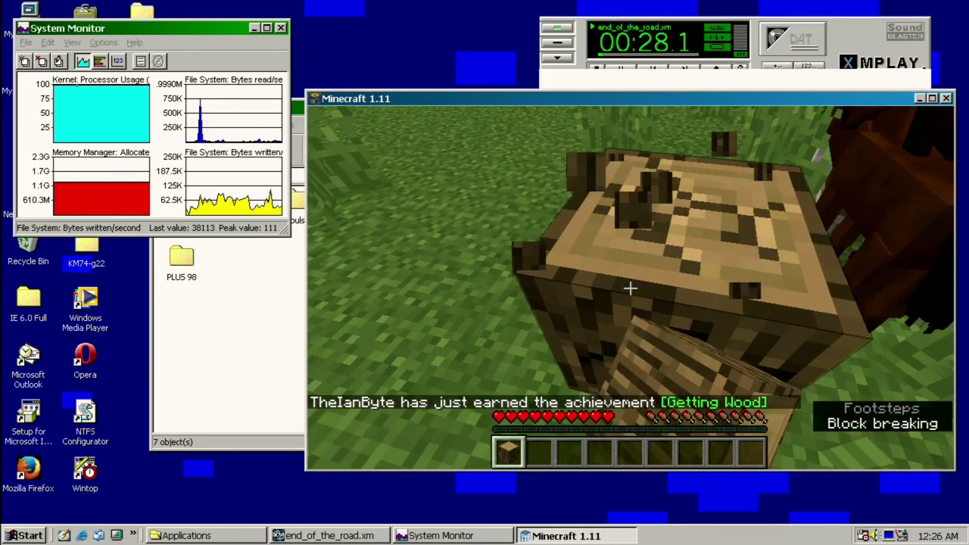
Break the remaining trunk blocks of the tree, from the base up into the leaves, to collect the wood.
{"action": "left_click", "coordinate": [630, 287]}
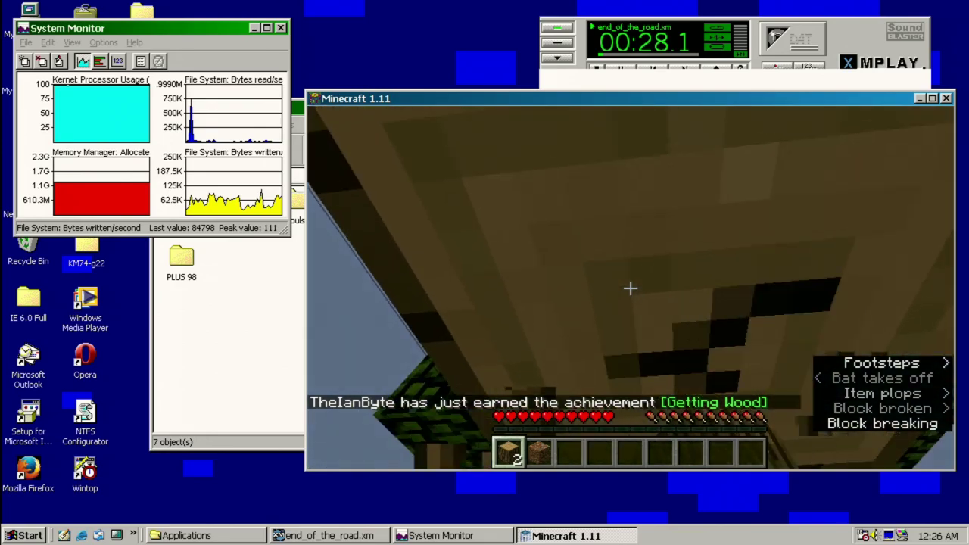
{"action": "left_click", "coordinate": [631, 288]}
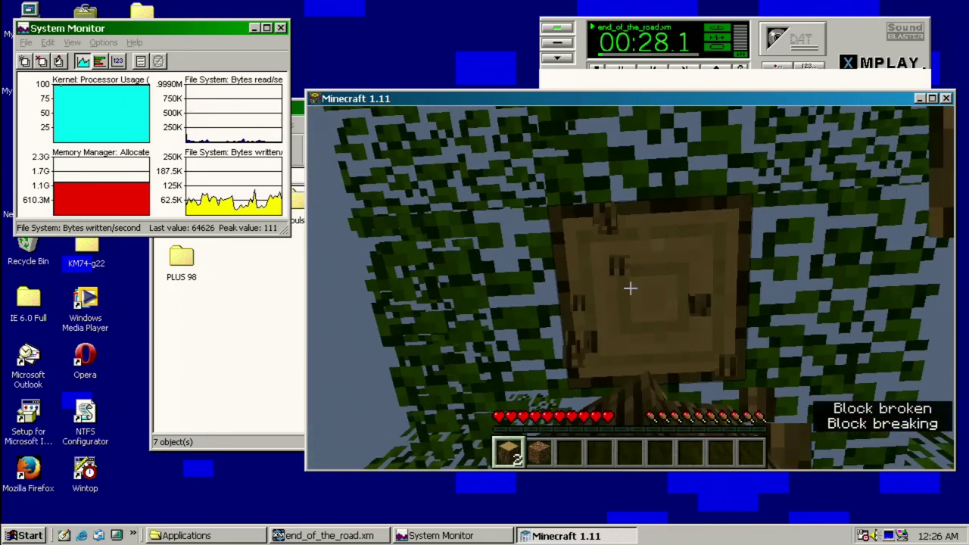
{"action": "left_click", "coordinate": [630, 288]}
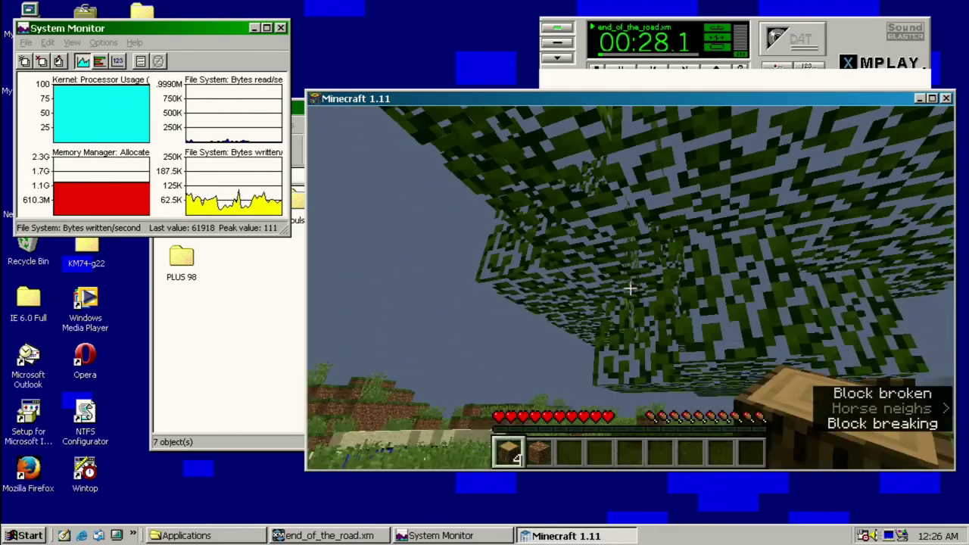
Walk to the dirt hillside and craft all the collected oak wood into 20 oak wood planks.
{"action": "key", "text": "w"}
{"action": "mouse_move", "coordinate": [630, 288]}
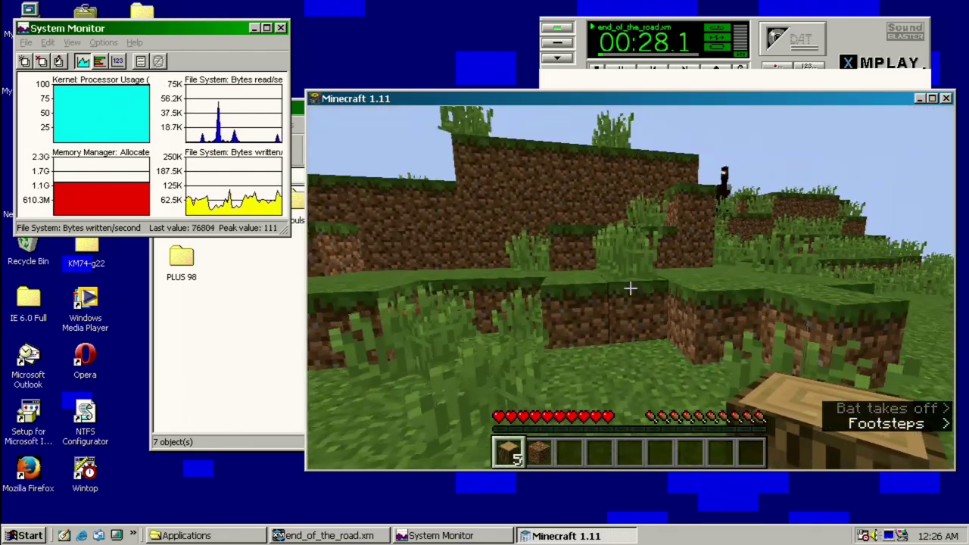
{"action": "key", "text": "e"}
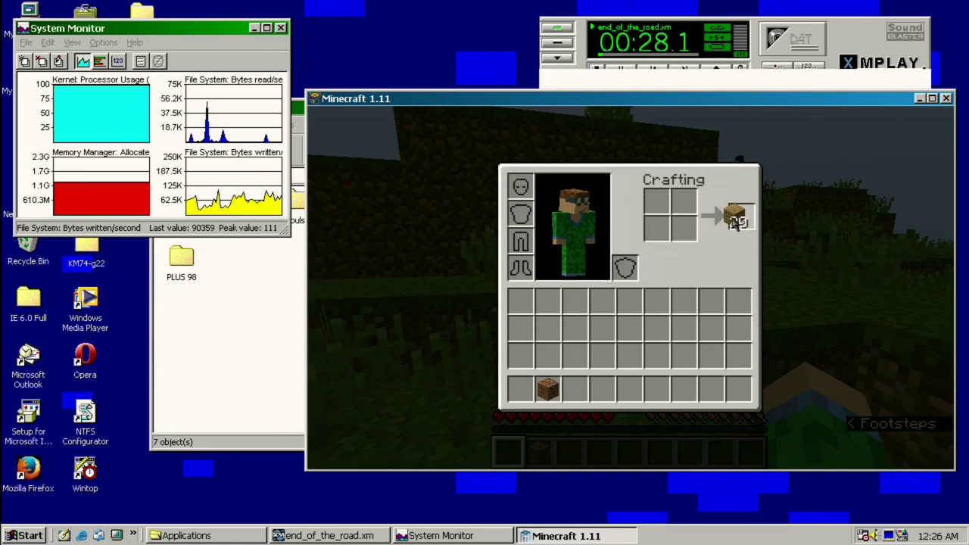
{"action": "key", "text": "e"}
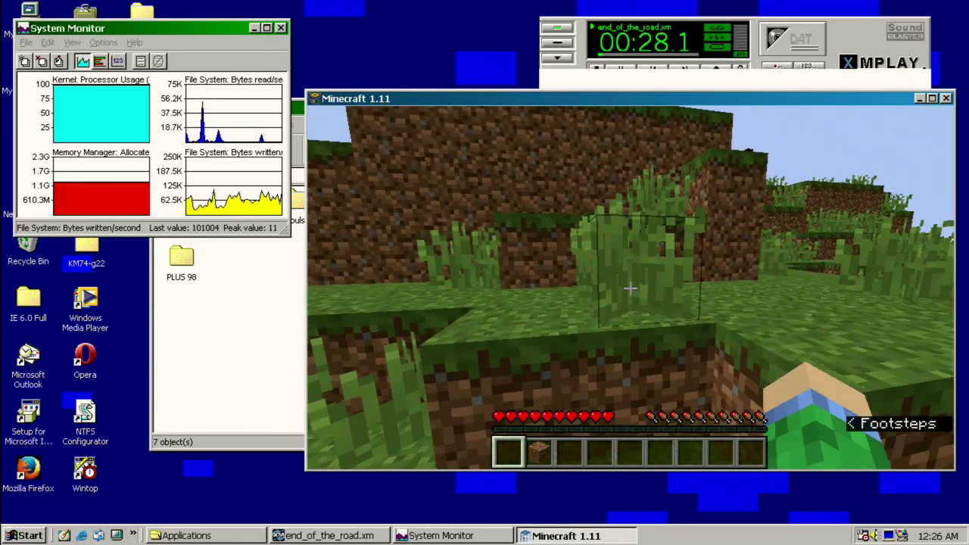
Show the debug overlay while walking west over the grassy hill, and hide it again.
{"action": "key", "text": "F3"}
{"action": "key", "text": "w"}
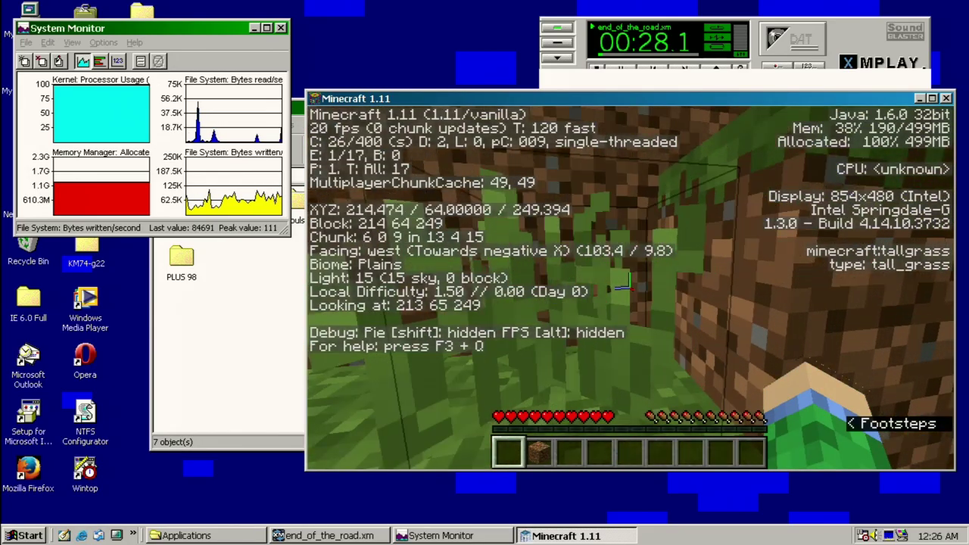
{"action": "key", "text": "w"}
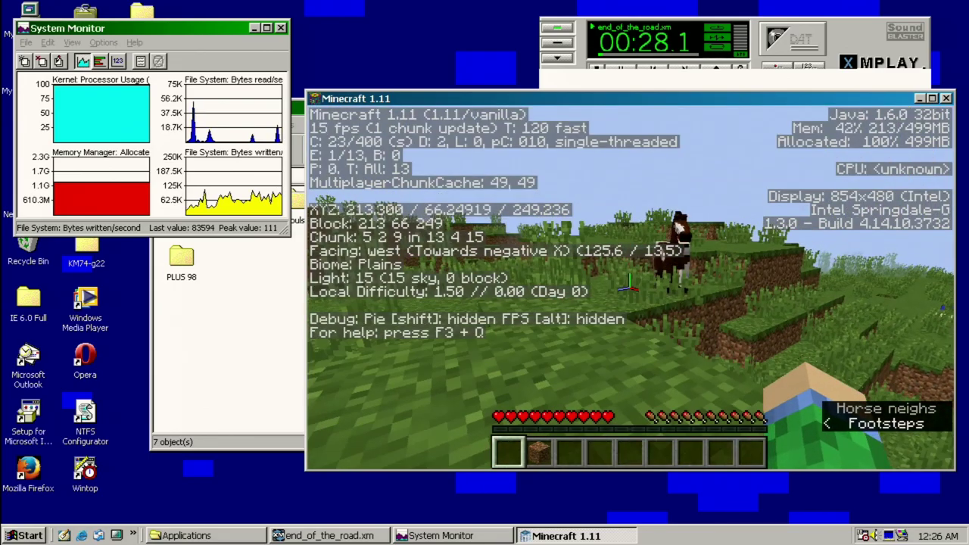
{"action": "key", "text": "w"}
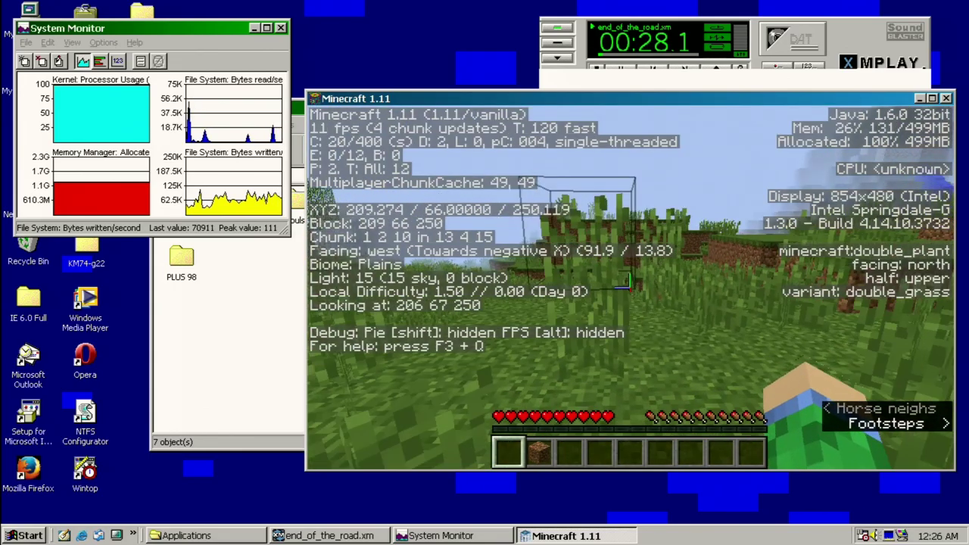
{"action": "key", "text": "F3"}
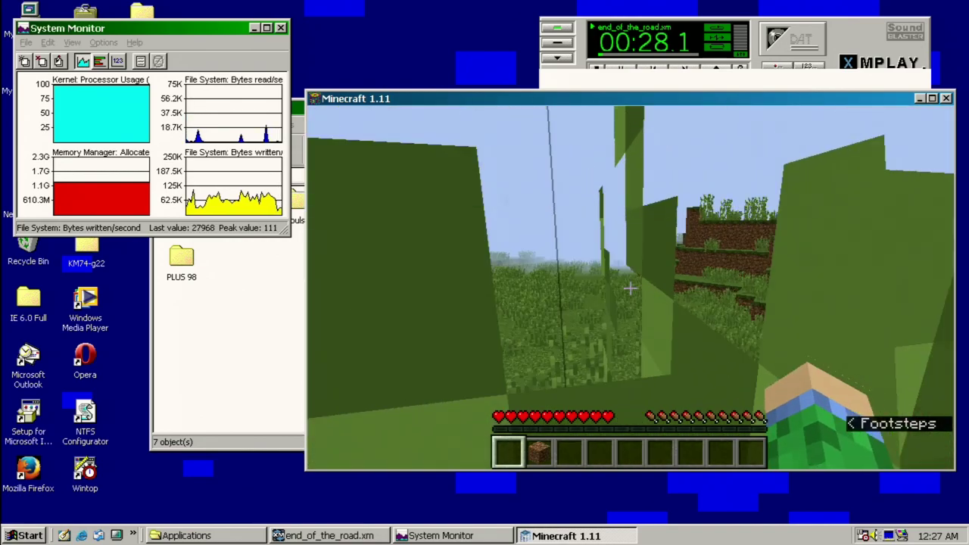
Review the client, OpenGL, memory, operating system and server data listed in the snooper settings, and return to the world.
{"action": "key", "text": "Escape"}
{"action": "left_click", "coordinate": [549, 331]}
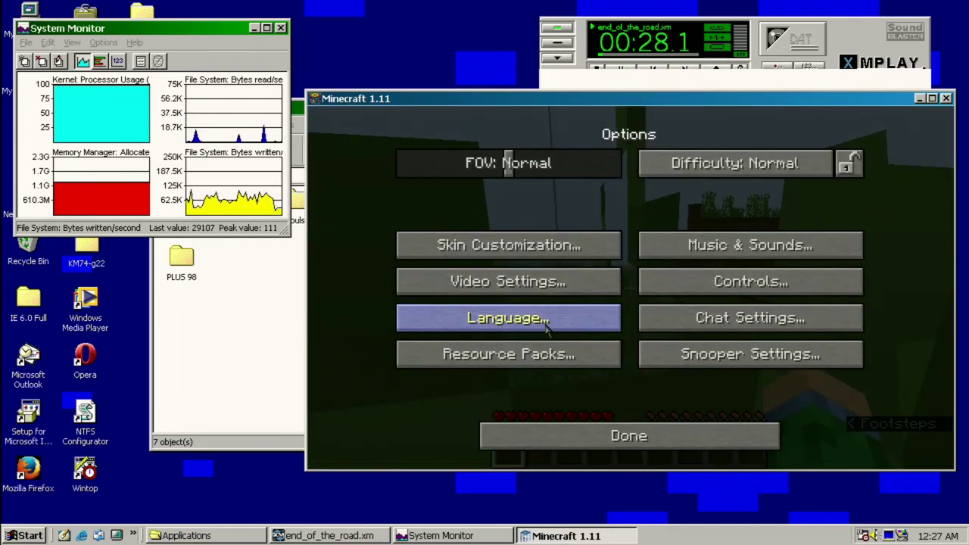
{"action": "left_click", "coordinate": [718, 363]}
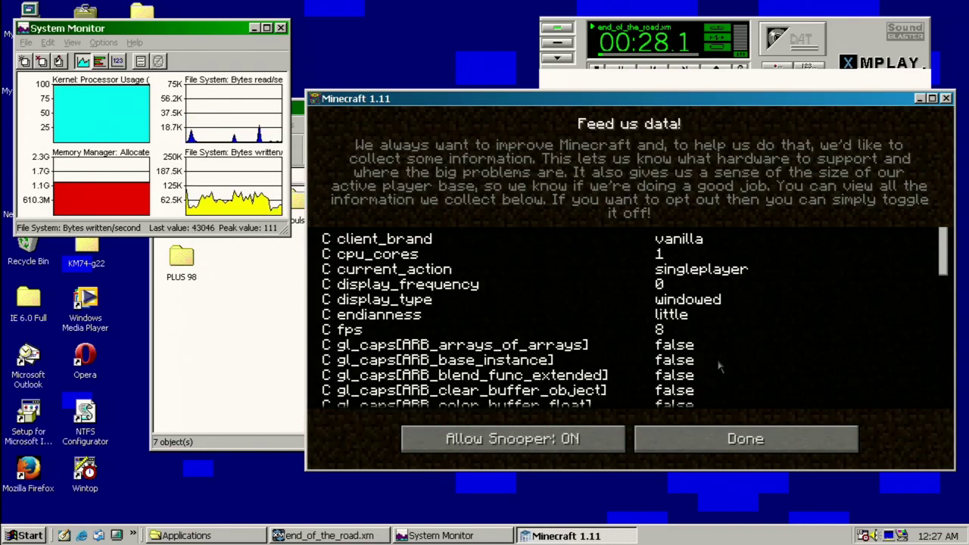
{"action": "scroll", "coordinate": [719, 367], "scroll_direction": "down", "scroll_amount": 5}
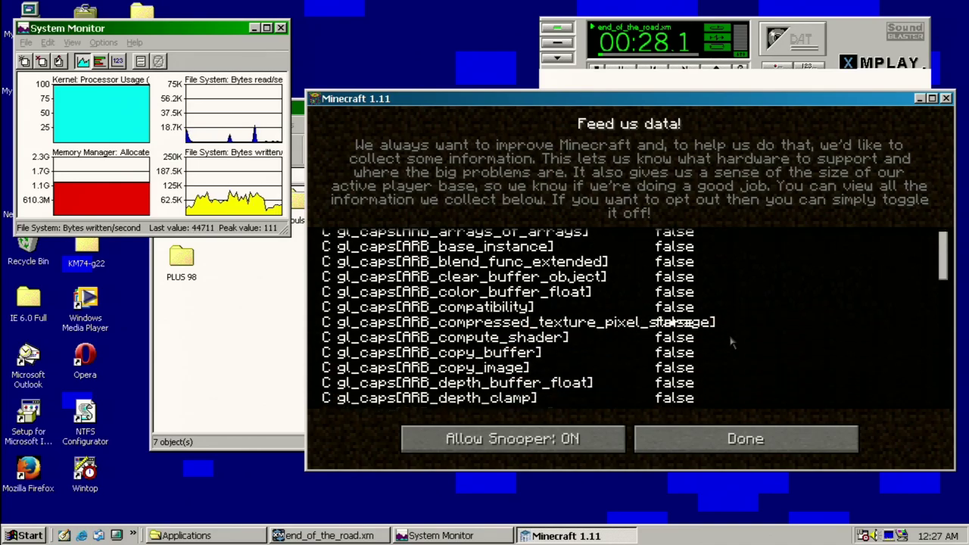
{"action": "scroll", "coordinate": [732, 342], "scroll_direction": "down", "scroll_amount": 10}
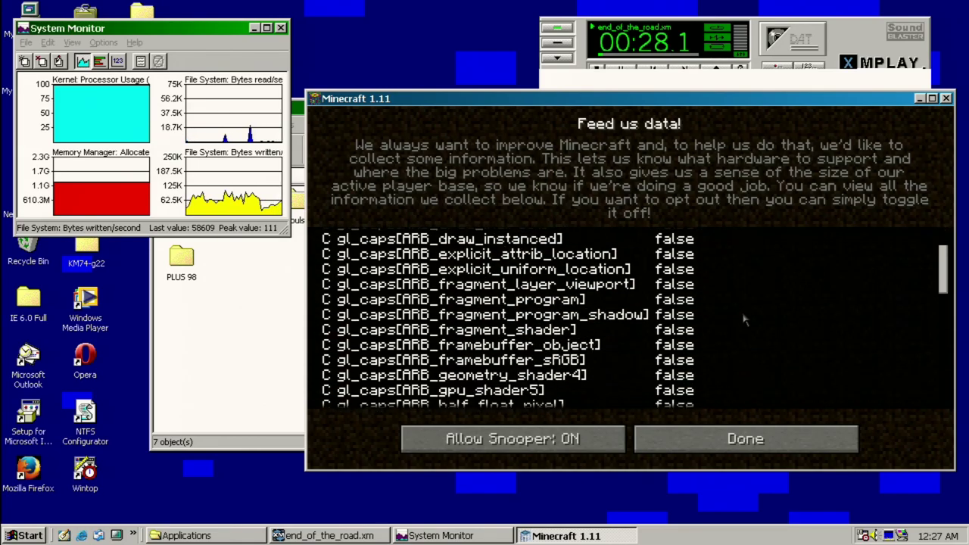
{"action": "left_click_drag", "start_coordinate": [944, 289], "coordinate": [940, 354]}
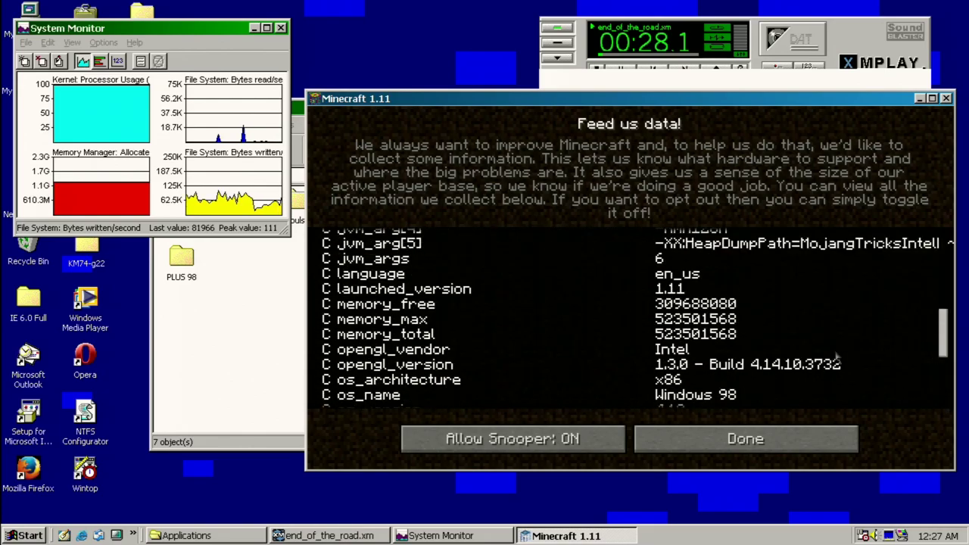
{"action": "scroll", "coordinate": [715, 373], "scroll_direction": "down", "scroll_amount": 1}
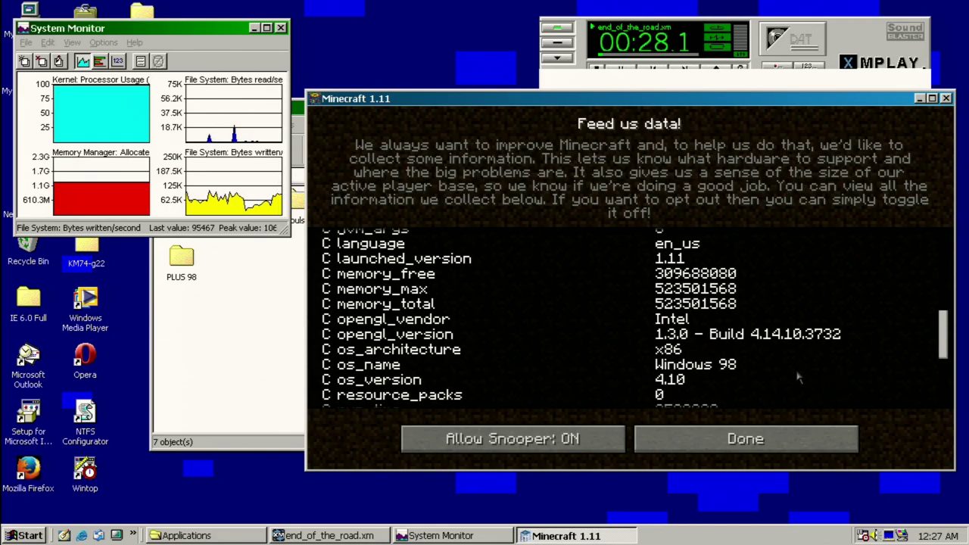
{"action": "scroll", "coordinate": [797, 377], "scroll_direction": "up", "scroll_amount": 9}
{"action": "scroll", "coordinate": [798, 373], "scroll_direction": "down", "scroll_amount": 9}
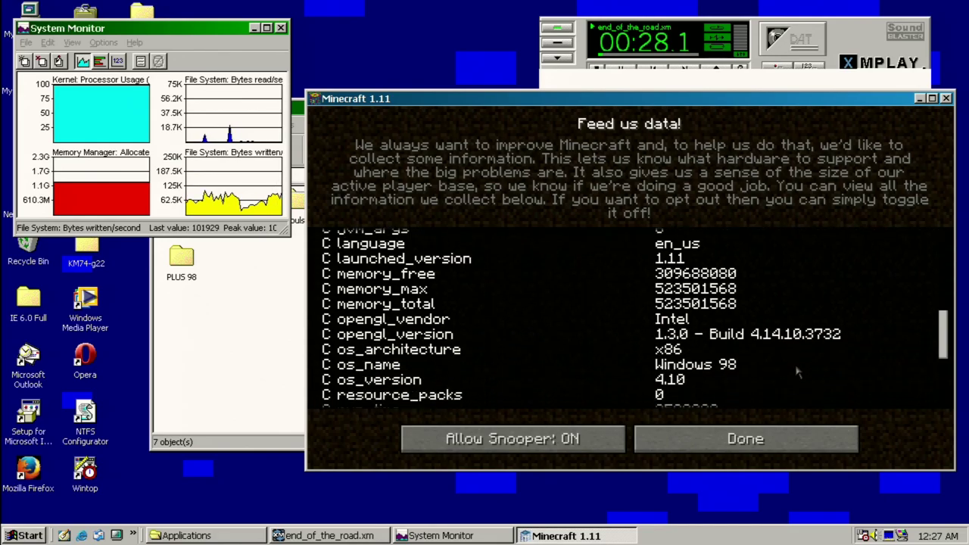
{"action": "scroll", "coordinate": [797, 373], "scroll_direction": "down", "scroll_amount": 9}
{"action": "scroll", "coordinate": [797, 373], "scroll_direction": "down", "scroll_amount": 18}
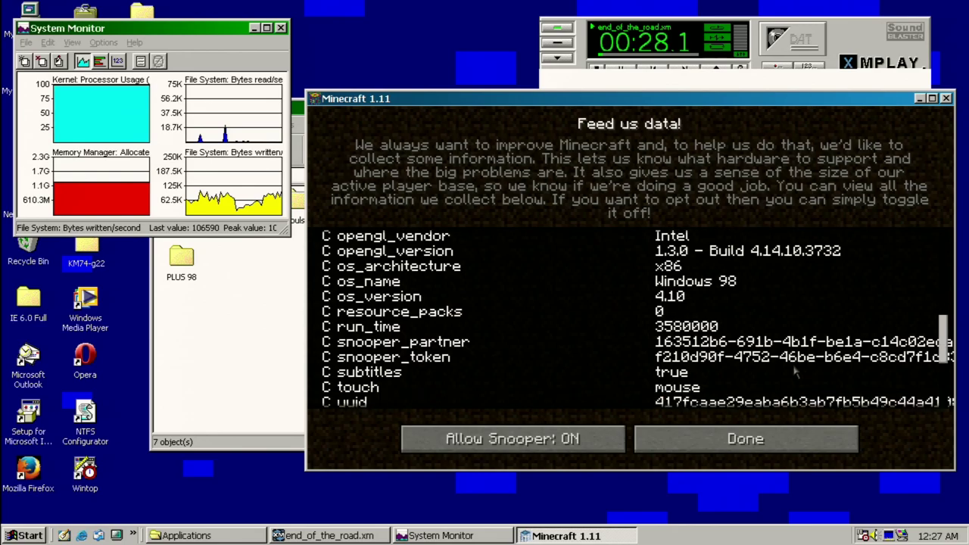
{"action": "scroll", "coordinate": [795, 372], "scroll_direction": "down", "scroll_amount": 15}
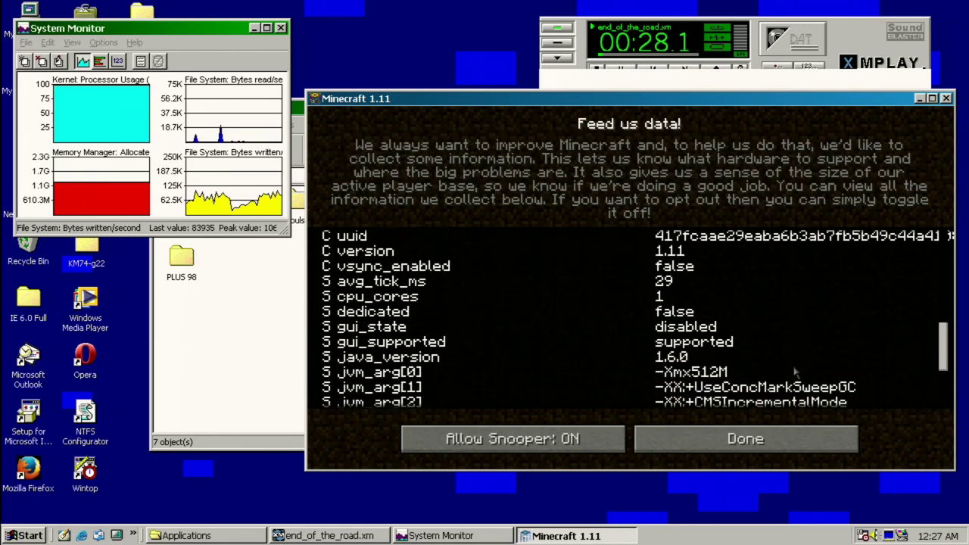
{"action": "scroll", "coordinate": [818, 376], "scroll_direction": "down", "scroll_amount": 5}
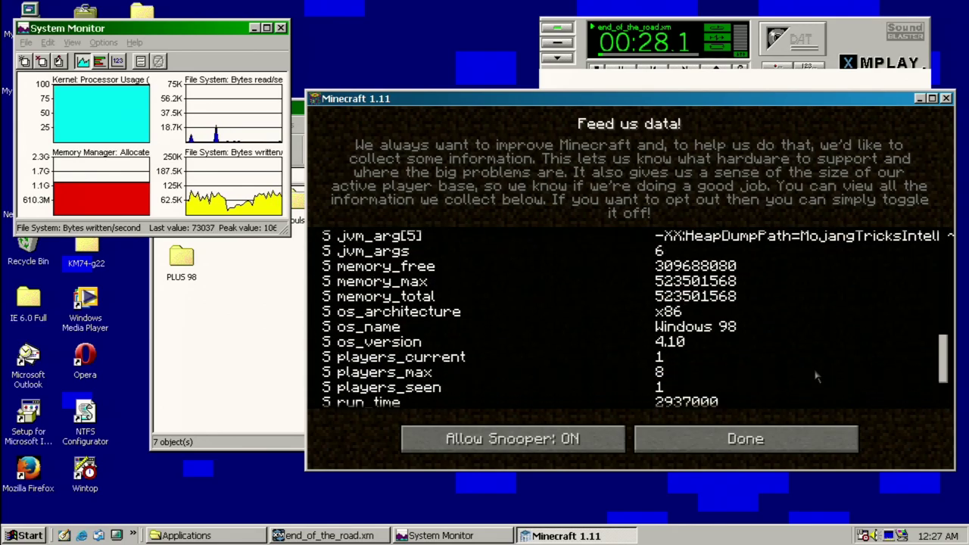
{"action": "scroll", "coordinate": [684, 346], "scroll_direction": "down", "scroll_amount": 6}
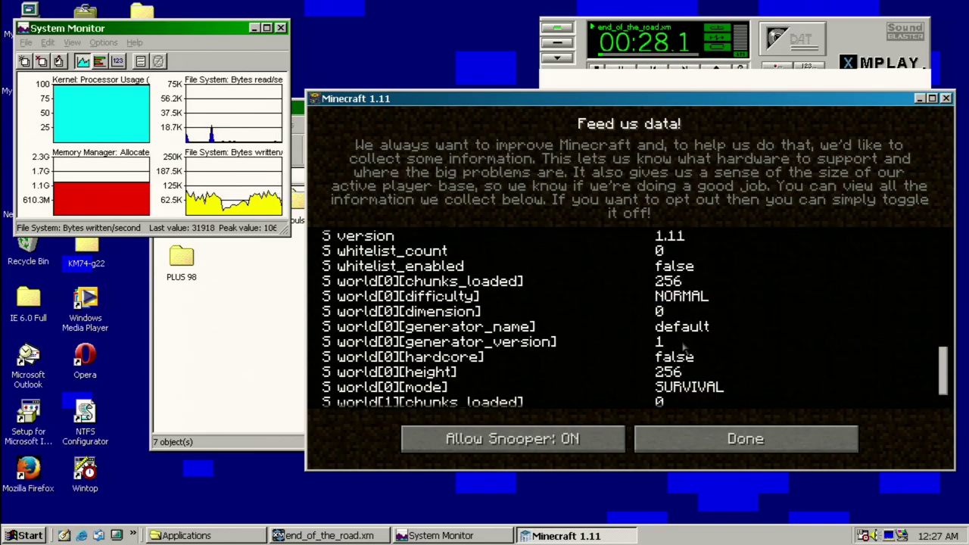
{"action": "key", "text": "Escape"}
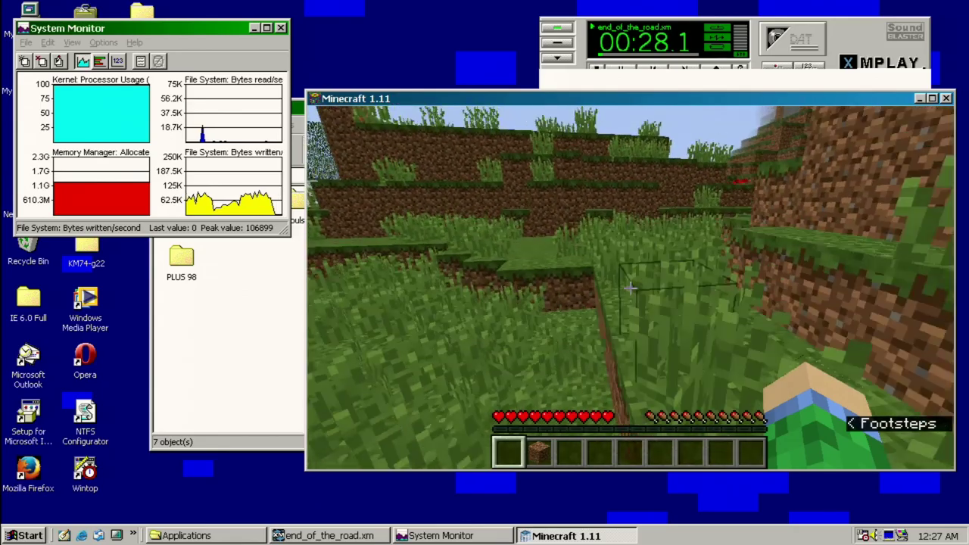
Move the stack of 20 oak wood planks from the inventory into the first hotbar slot.
{"action": "key", "text": "e"}
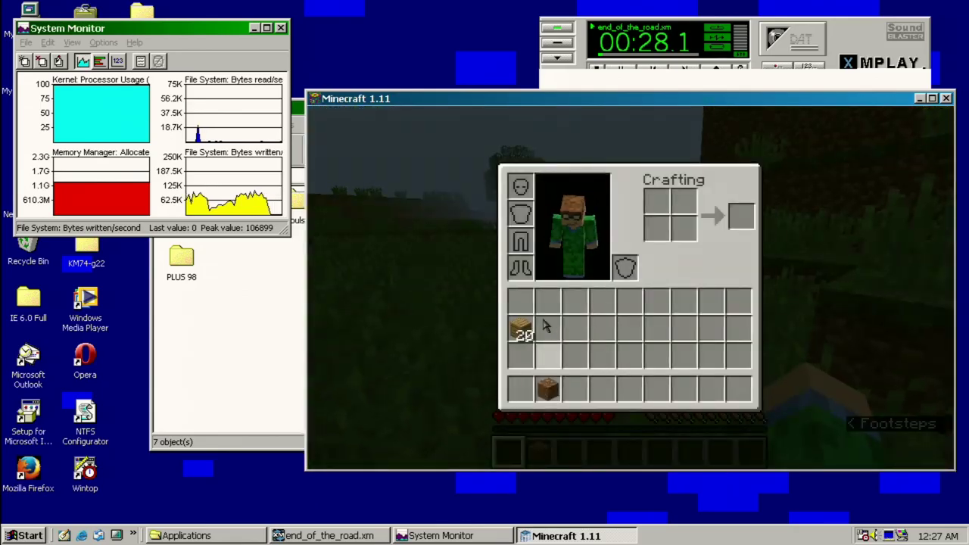
{"action": "key", "text": "e"}
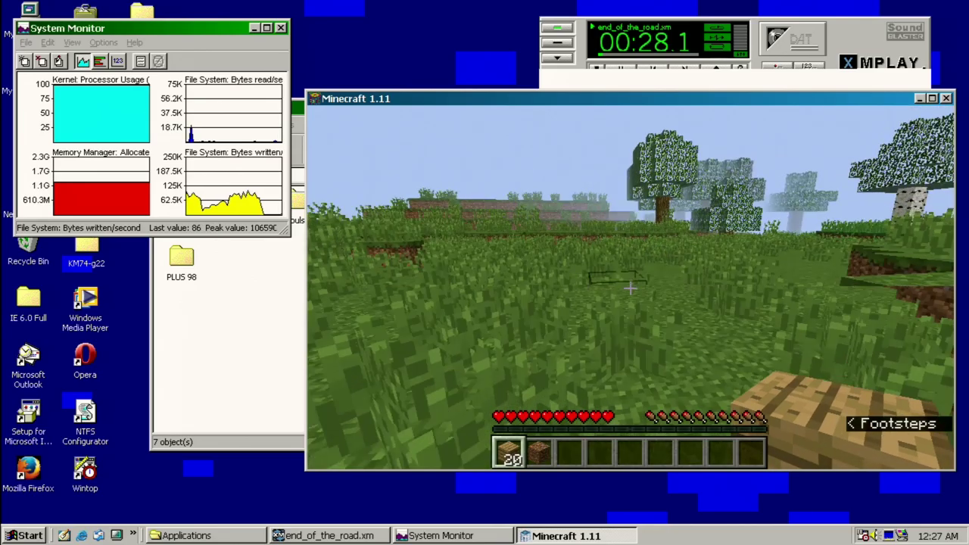
Place the dirt block on the grass, switch back to the oak wood planks and break the dirt block again.
{"action": "key", "text": "2"}
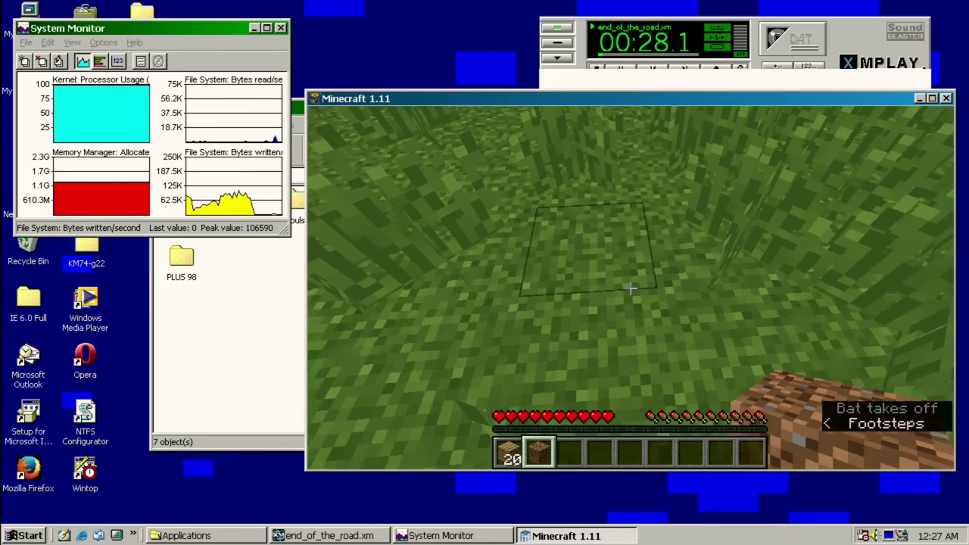
{"action": "right_click", "coordinate": [630, 288]}
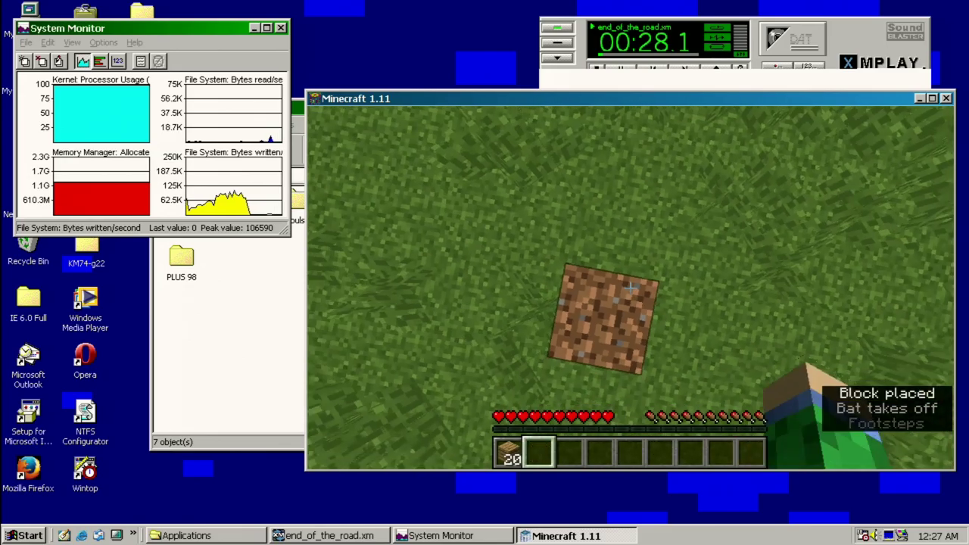
{"action": "scroll", "coordinate": [630, 288], "scroll_direction": "up", "scroll_amount": 1}
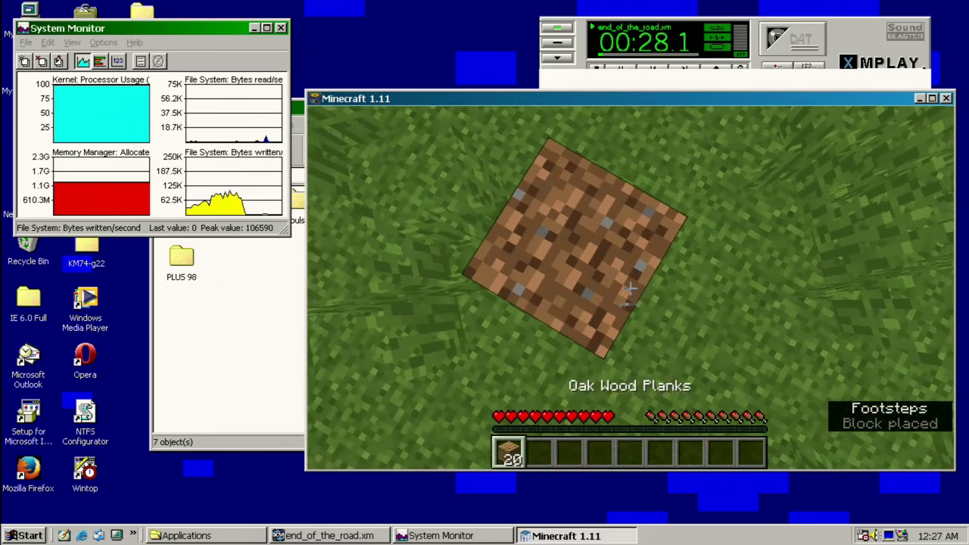
{"action": "left_click_drag", "start_coordinate": [630, 288], "coordinate": [630, 288]}
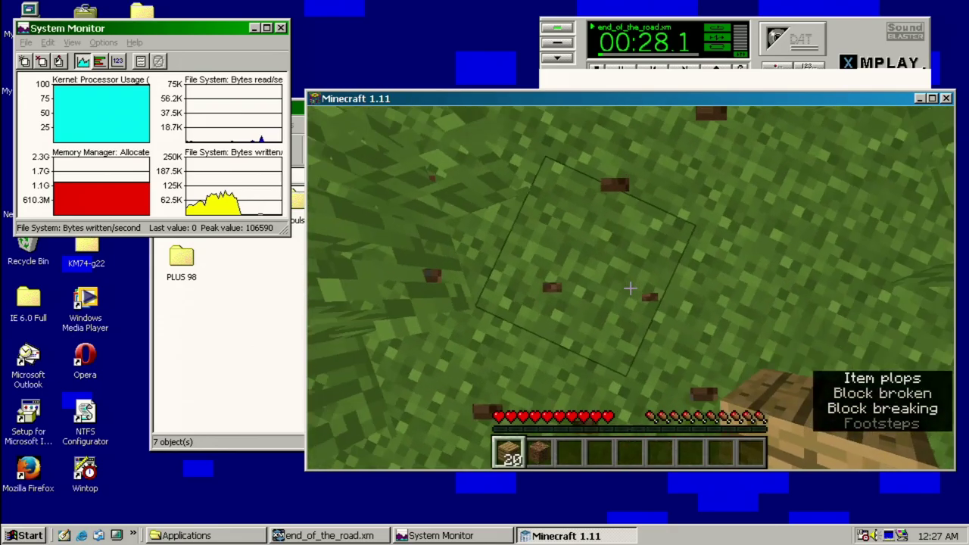
Lay a one-block-high rectangular outline of oak wood planks on the grass as the base of a building.
{"action": "right_click", "coordinate": [630, 287]}
{"action": "right_click", "coordinate": [630, 288]}
{"action": "right_click", "coordinate": [630, 288]}
{"action": "right_click", "coordinate": [630, 287]}
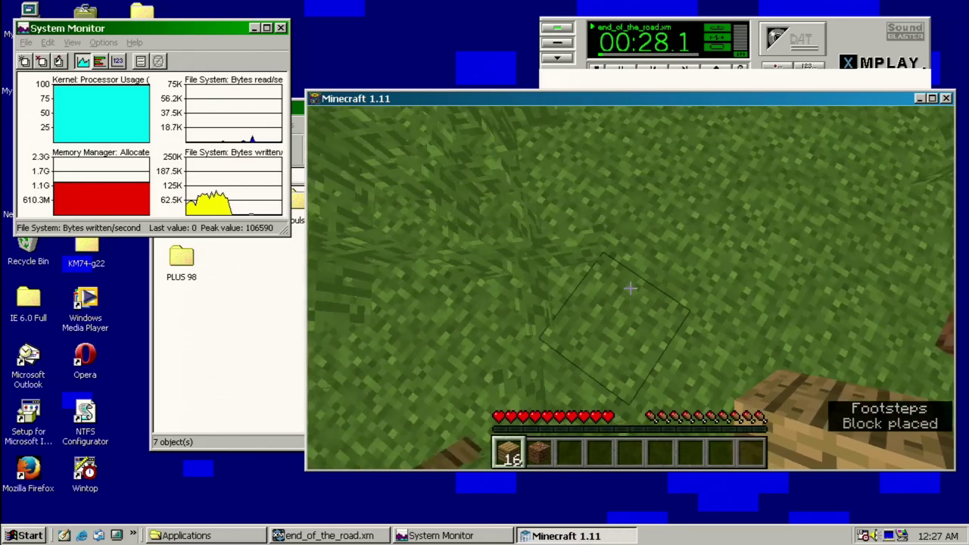
{"action": "right_click", "coordinate": [630, 288]}
{"action": "right_click", "coordinate": [630, 287]}
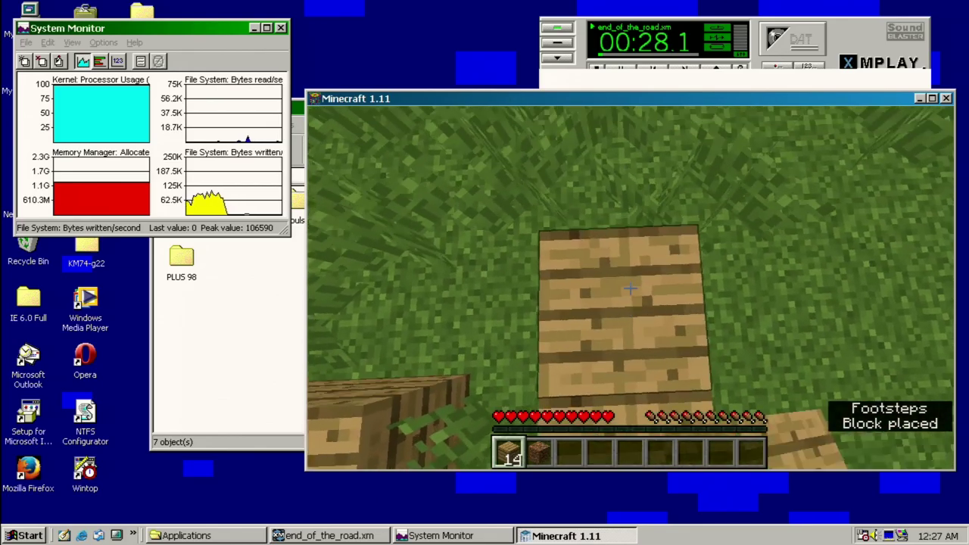
{"action": "right_click", "coordinate": [631, 288]}
{"action": "right_click", "coordinate": [630, 288]}
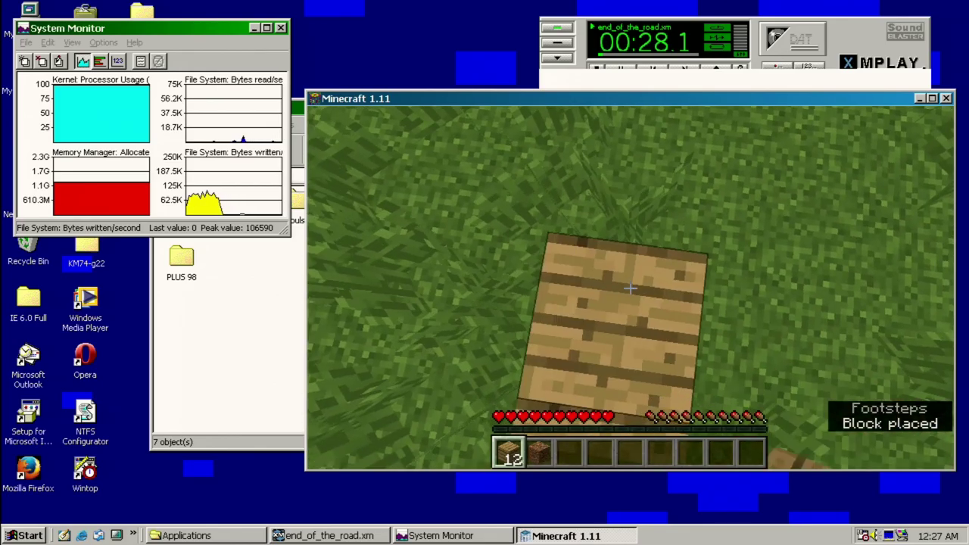
{"action": "right_click", "coordinate": [630, 288]}
{"action": "right_click", "coordinate": [630, 288]}
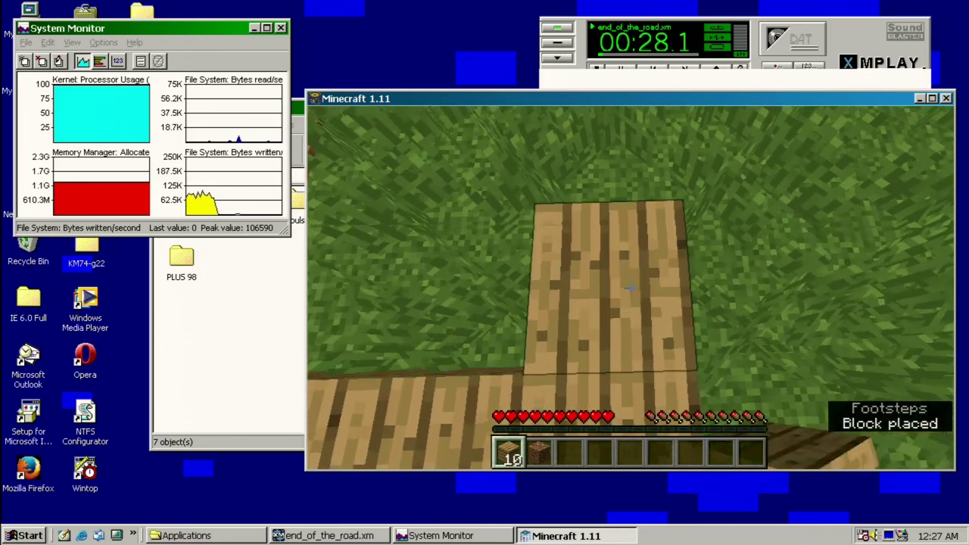
{"action": "right_click", "coordinate": [630, 288]}
{"action": "right_click", "coordinate": [631, 287]}
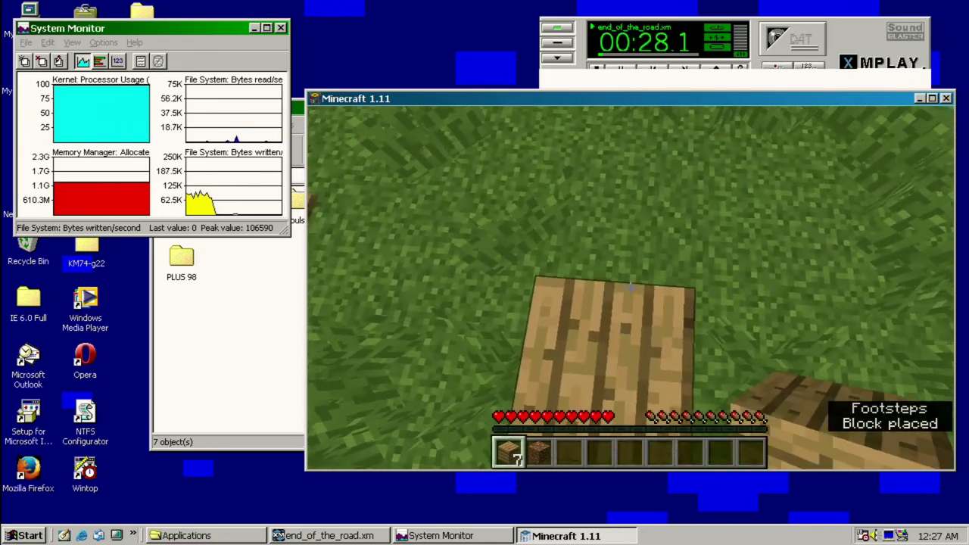
{"action": "right_click", "coordinate": [630, 288]}
{"action": "right_click", "coordinate": [630, 288]}
{"action": "right_click", "coordinate": [630, 287]}
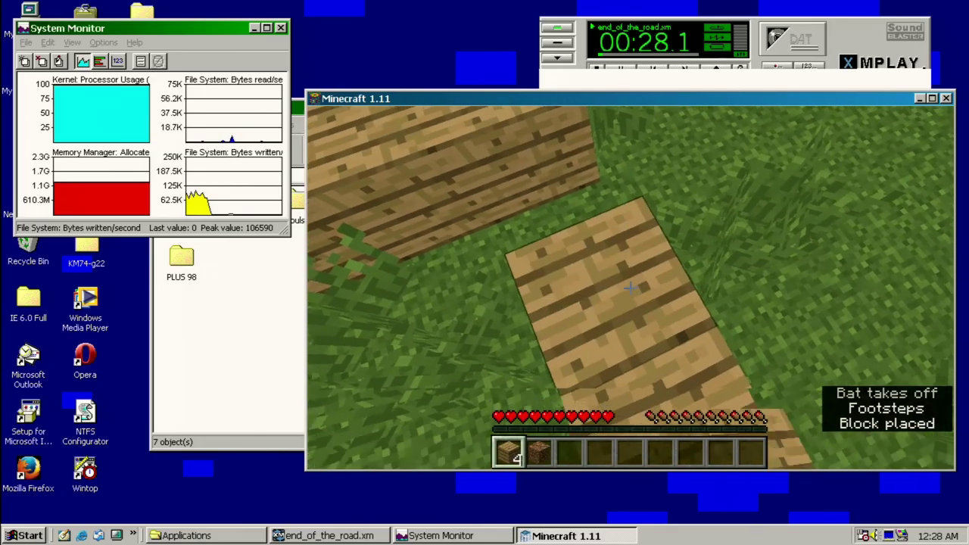
{"action": "right_click", "coordinate": [630, 287]}
{"action": "right_click", "coordinate": [630, 288]}
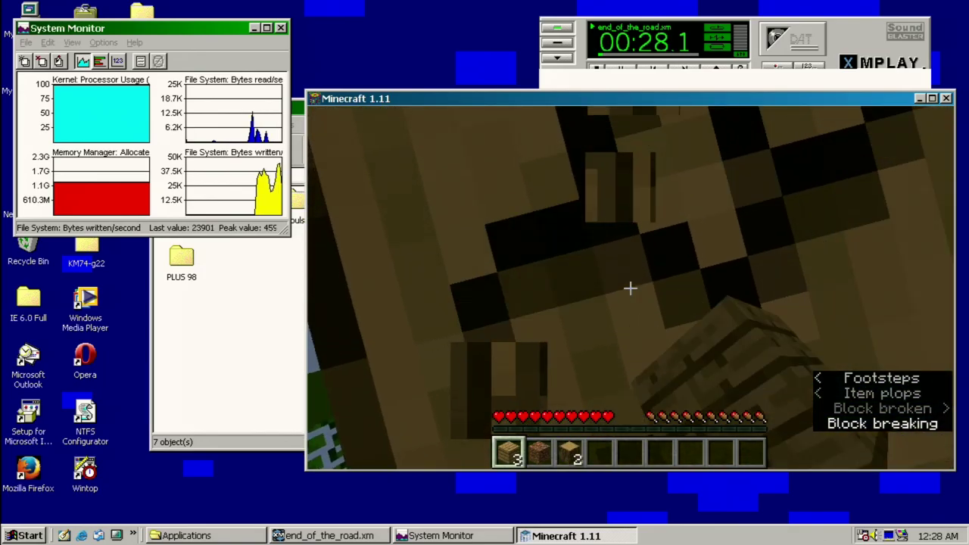
Break the remaining logs of the oak tree and craft the 4 oak logs into planks, stacked in the first hotbar slot.
{"action": "left_click_drag", "start_coordinate": [630, 288], "coordinate": [630, 288]}
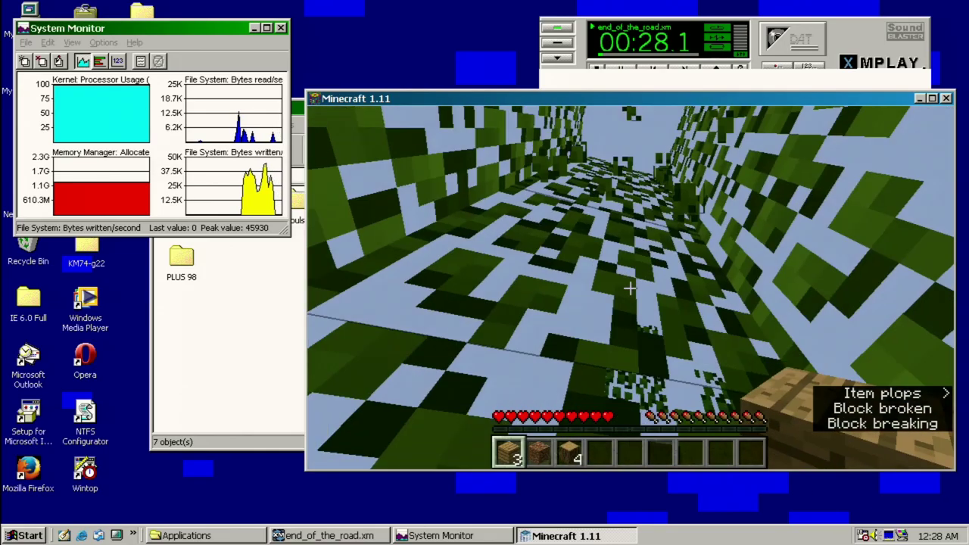
{"action": "key", "text": "w"}
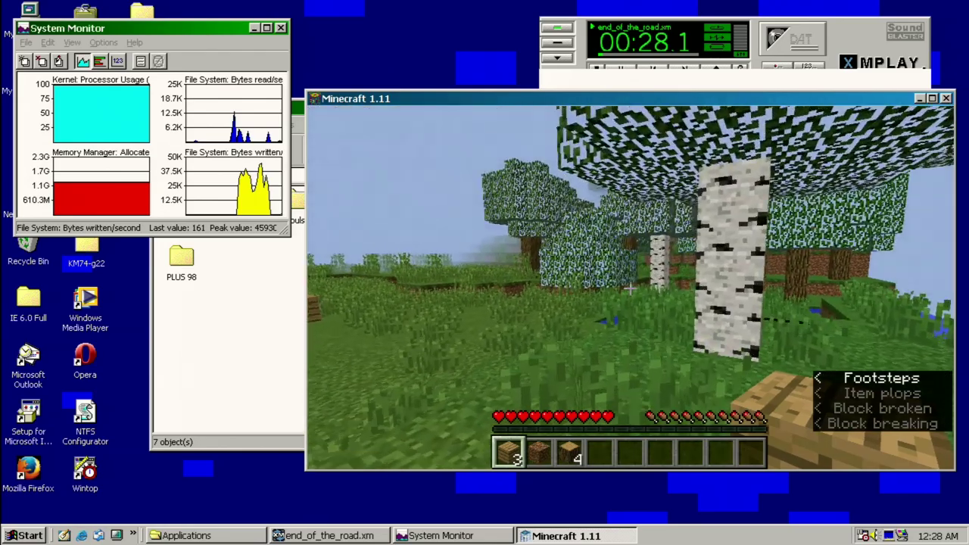
{"action": "key", "text": "e"}
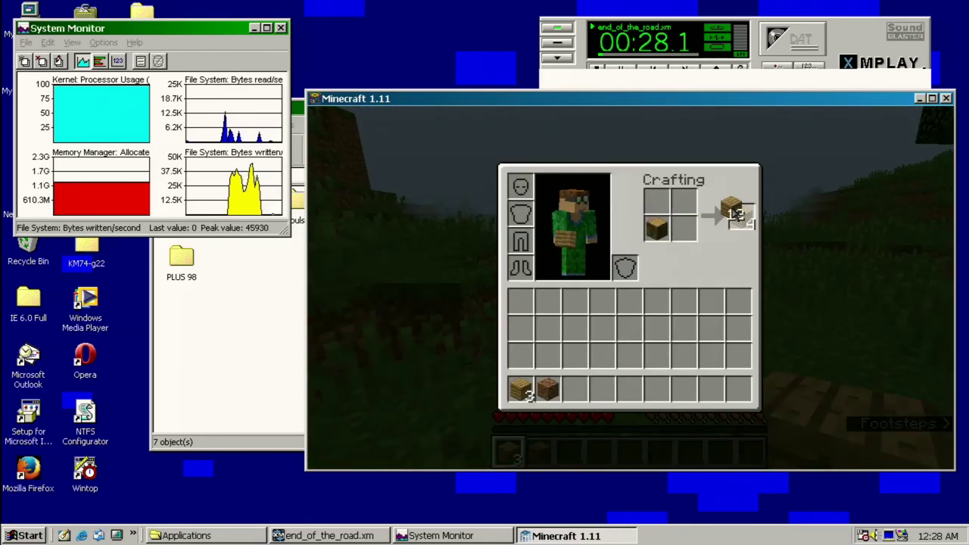
{"action": "key", "text": "e"}
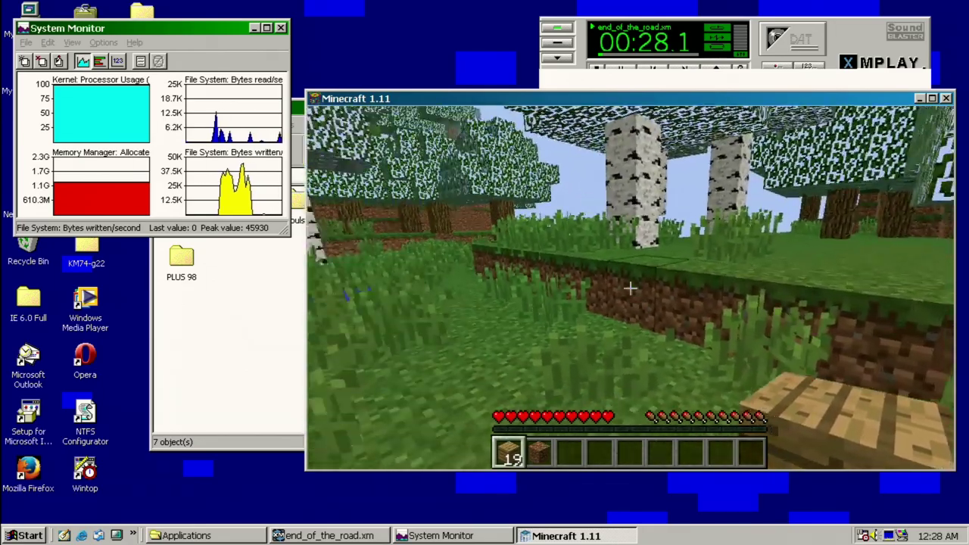
Walk through the tall grass to the next oak tree and start breaking the logs of its trunk.
{"action": "key", "text": "w"}
{"action": "key", "text": "w"}
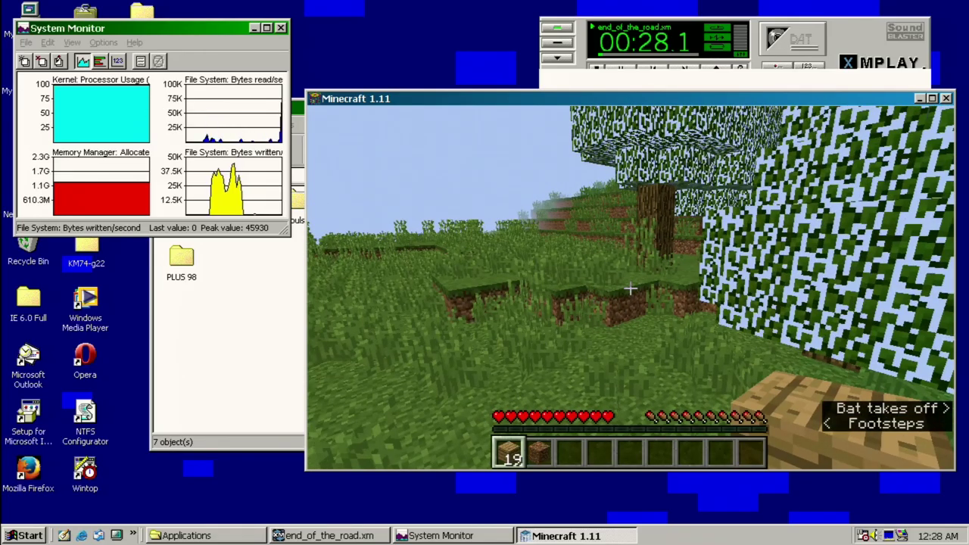
{"action": "key", "text": "w"}
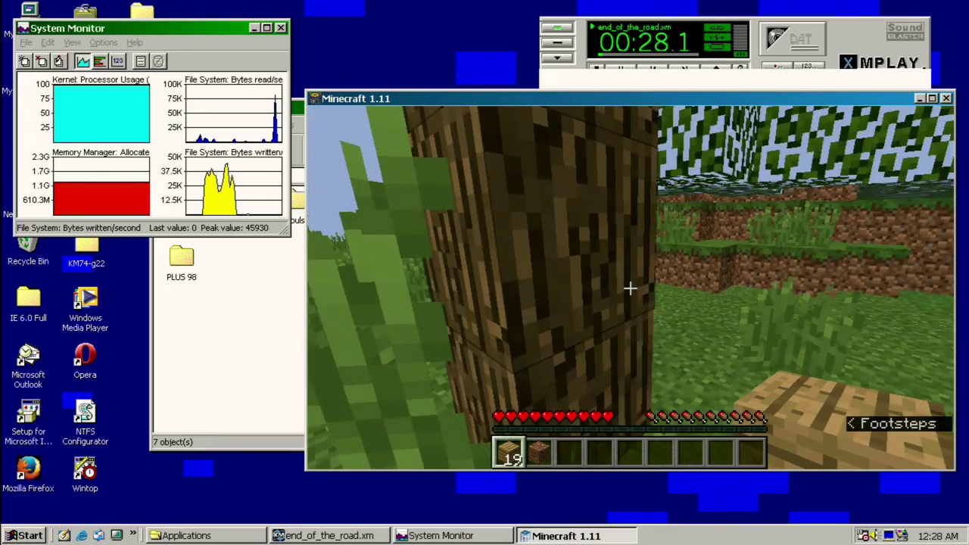
{"action": "left_click", "coordinate": [631, 288]}
{"action": "left_click_drag", "start_coordinate": [630, 288], "coordinate": [630, 288]}
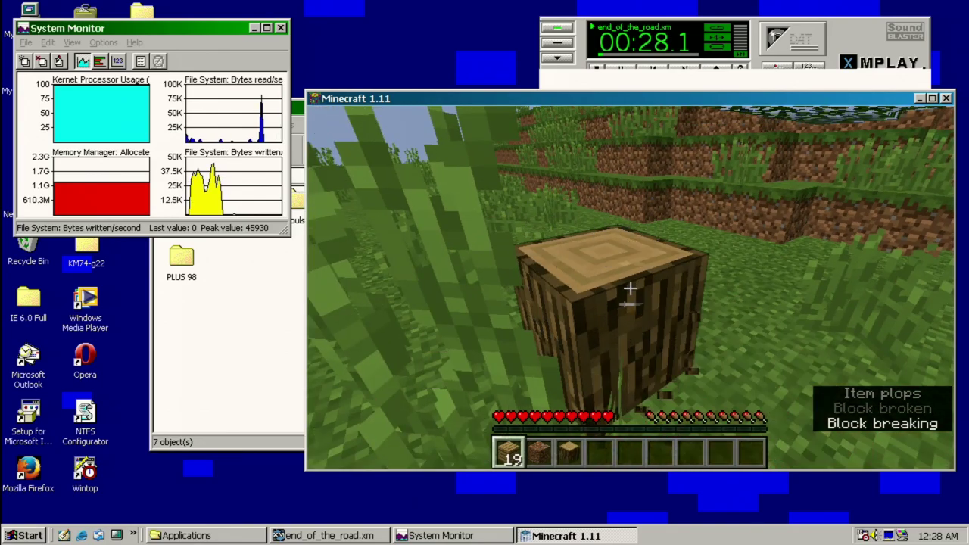
Pause the game, set System Monitor to Always on Top, and resume playing with the Minecraft window maximized.
{"action": "key", "text": "Escape"}
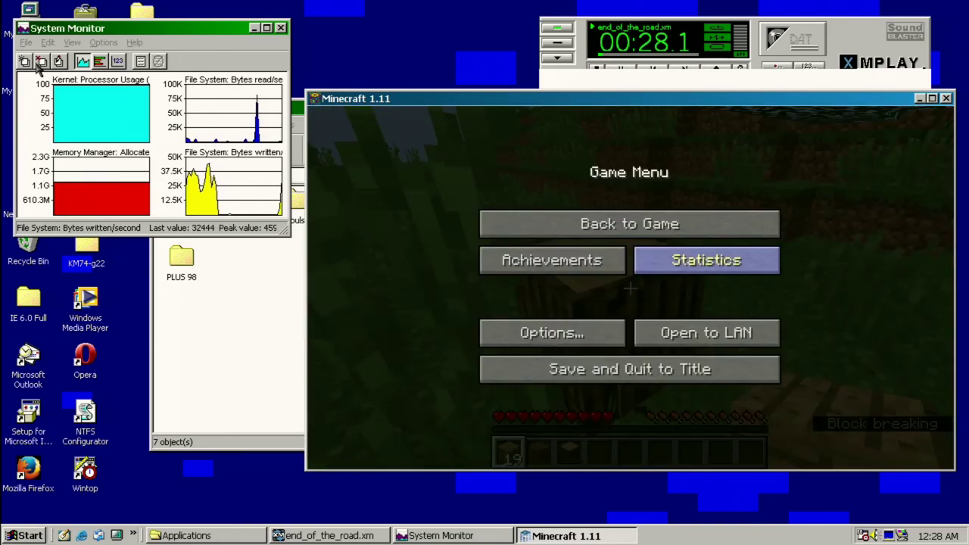
{"action": "left_click", "coordinate": [72, 42]}
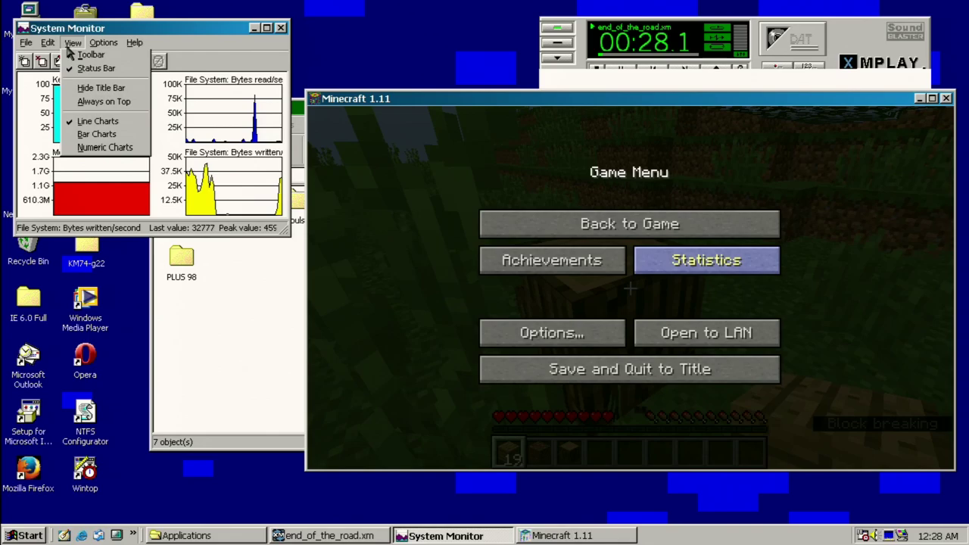
{"action": "left_click", "coordinate": [97, 108]}
{"action": "left_click", "coordinate": [933, 99]}
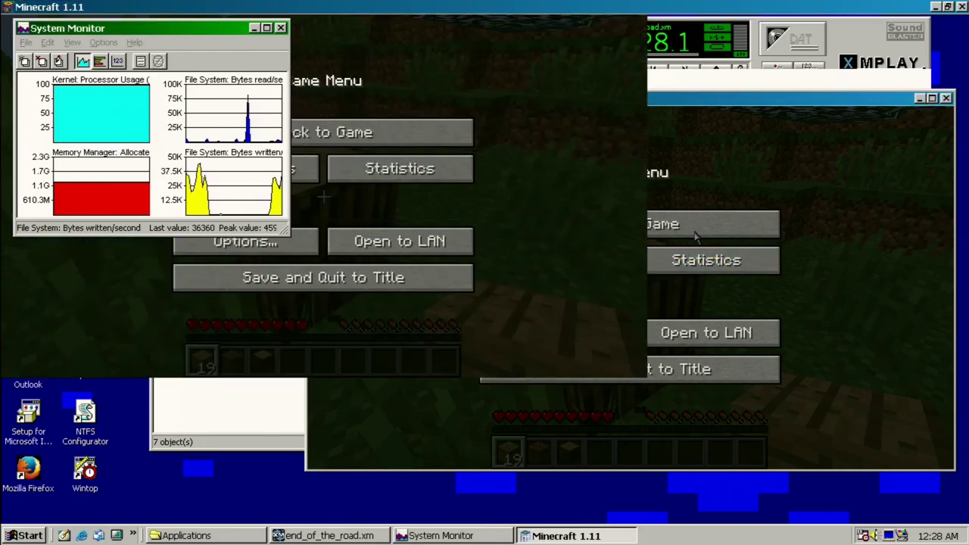
{"action": "key", "text": "Escape"}
Break the remaining bottom log and the upper trunk logs of the oak tree among the leaves.
{"action": "key", "text": "w"}
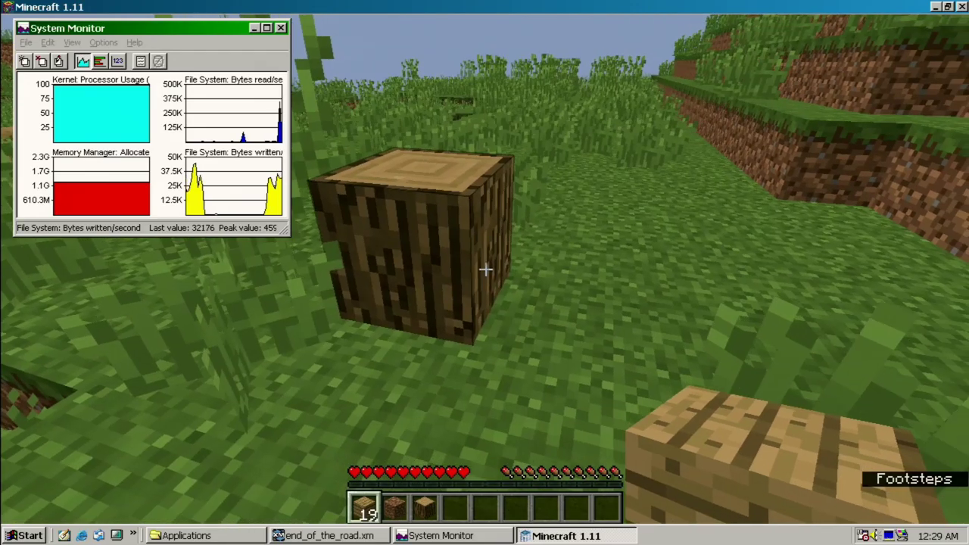
{"action": "left_click", "coordinate": [485, 269]}
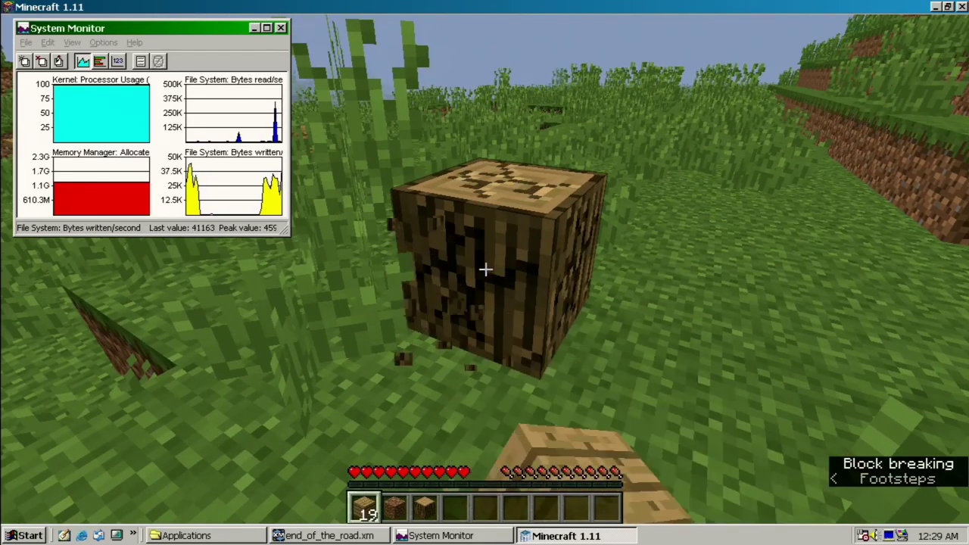
{"action": "key", "text": "w"}
{"action": "left_click", "coordinate": [484, 269]}
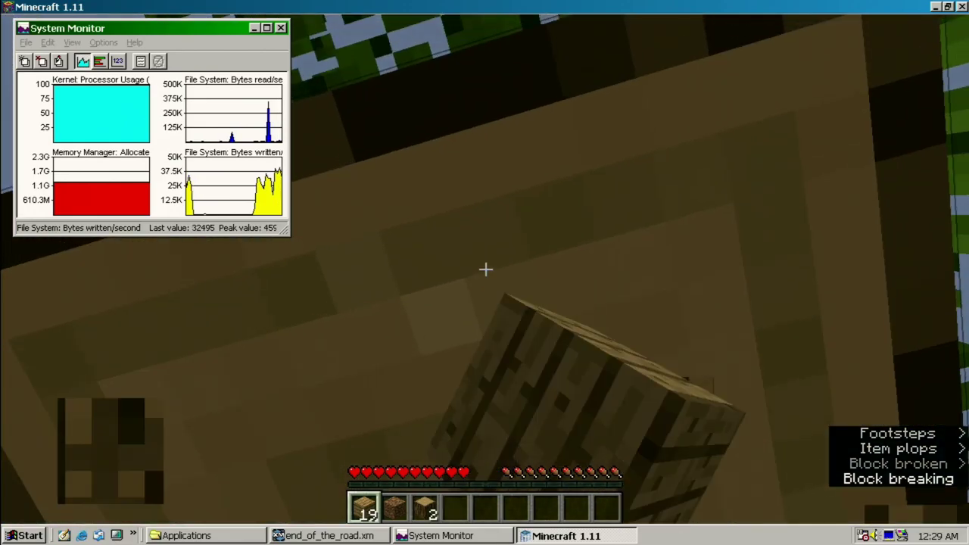
{"action": "left_click_drag", "start_coordinate": [485, 269], "coordinate": [485, 269]}
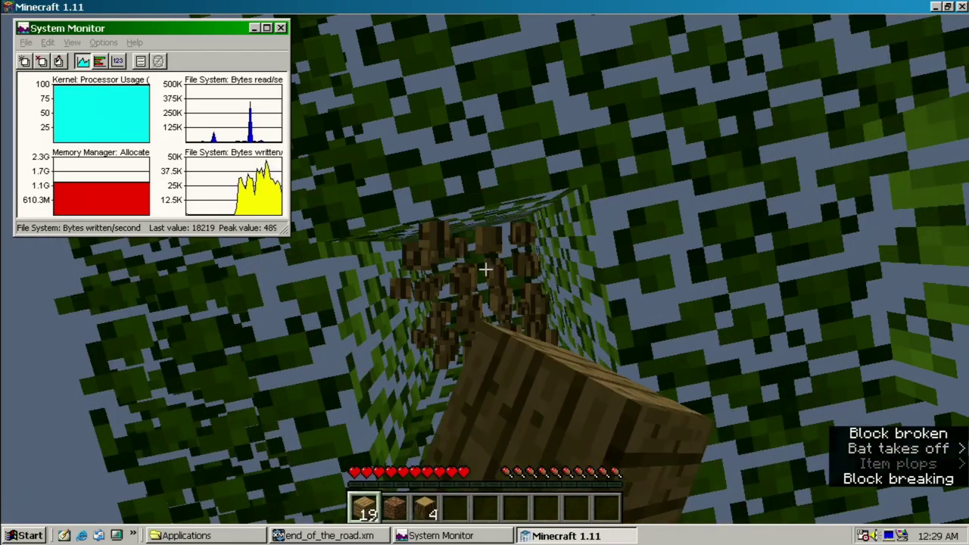
Walk past the plank outline to the oak trees by the dirt slope and break the lower logs of the nearest trunk.
{"action": "key", "text": "w"}
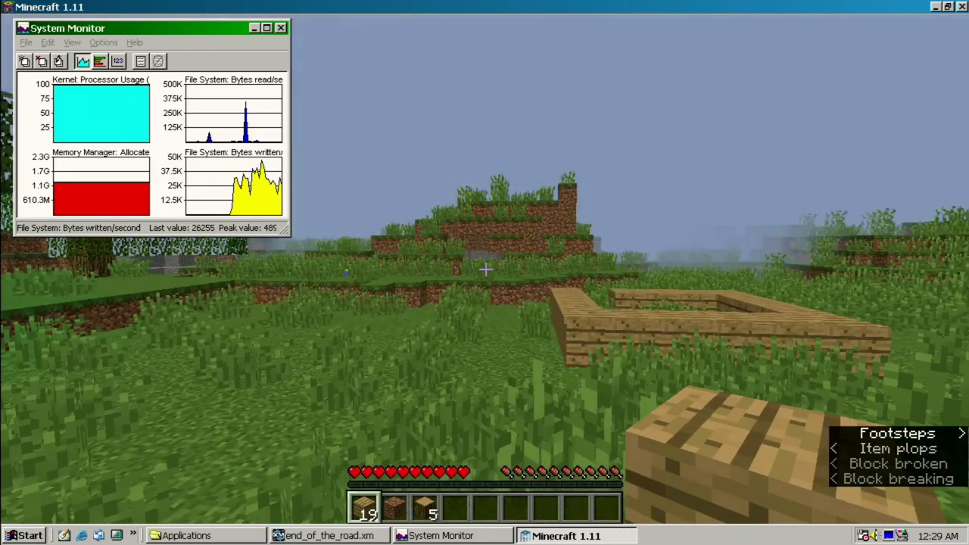
{"action": "key", "text": "w"}
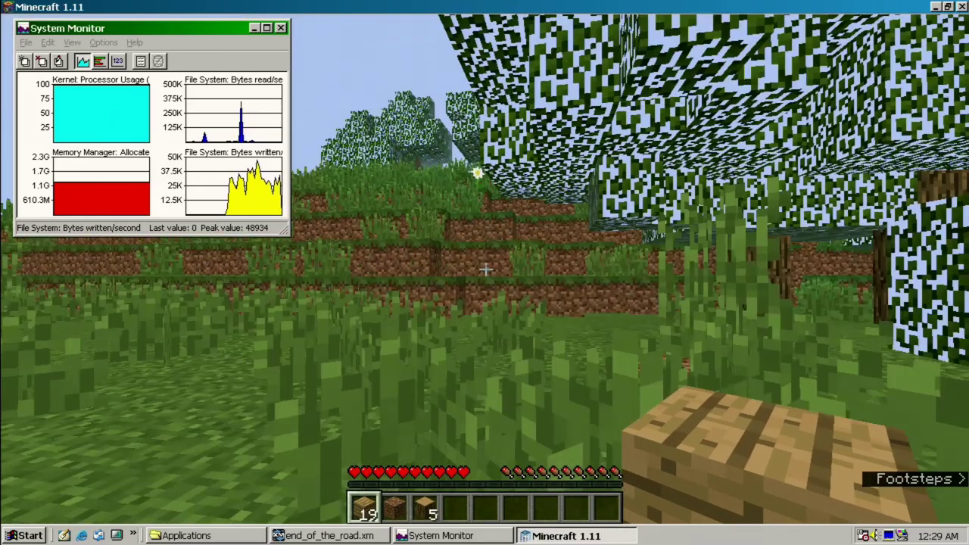
{"action": "key", "text": "w"}
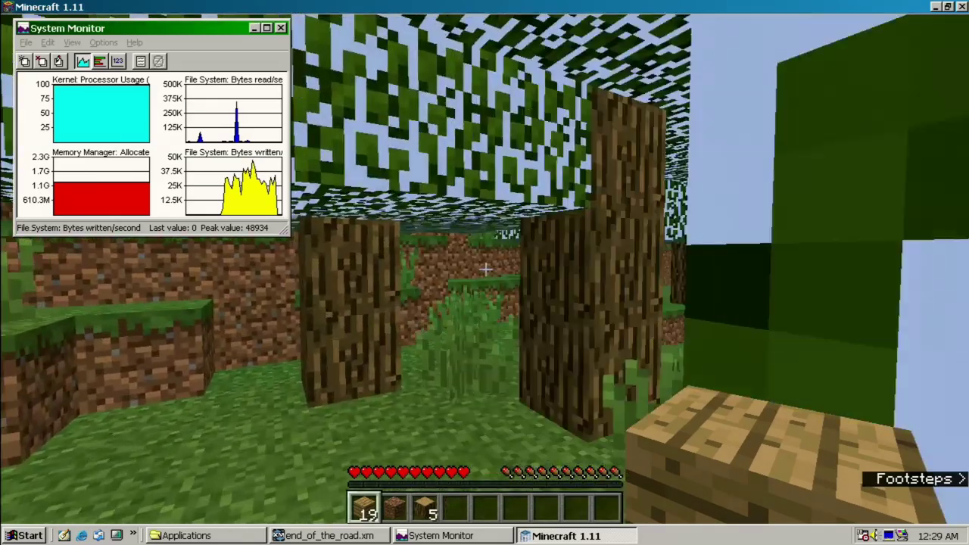
{"action": "key", "text": "w"}
{"action": "left_click", "coordinate": [486, 269]}
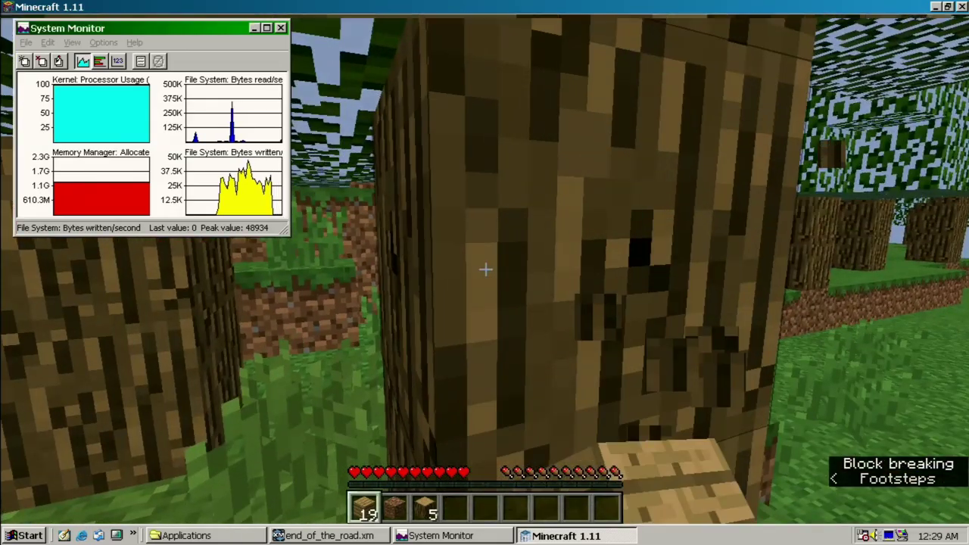
{"action": "key", "text": "s"}
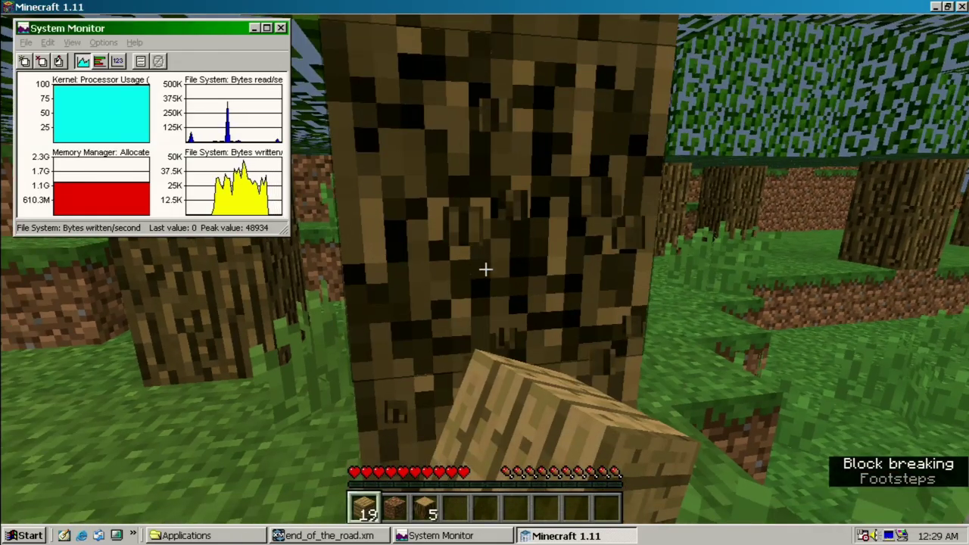
{"action": "left_click", "coordinate": [485, 269]}
{"action": "key", "text": "w"}
{"action": "left_click", "coordinate": [486, 269]}
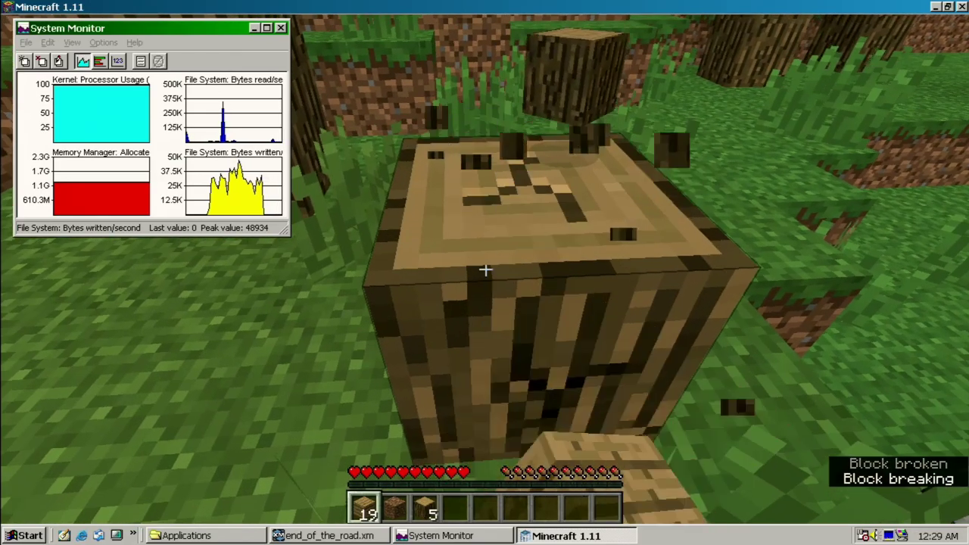
{"action": "left_click", "coordinate": [485, 269]}
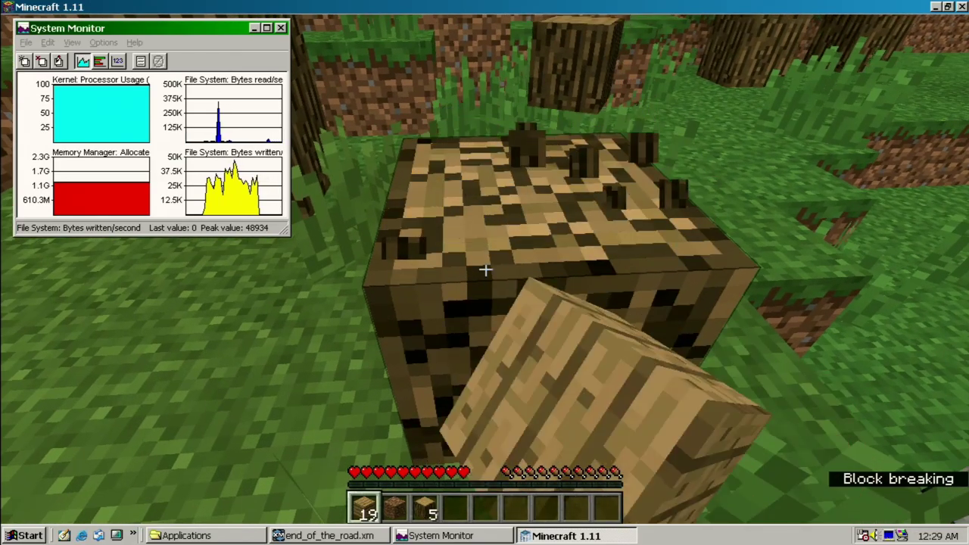
Break the rest of the oak tree by the dirt slope, from the bottom log up through the trunk among the leaves.
{"action": "key", "text": "w"}
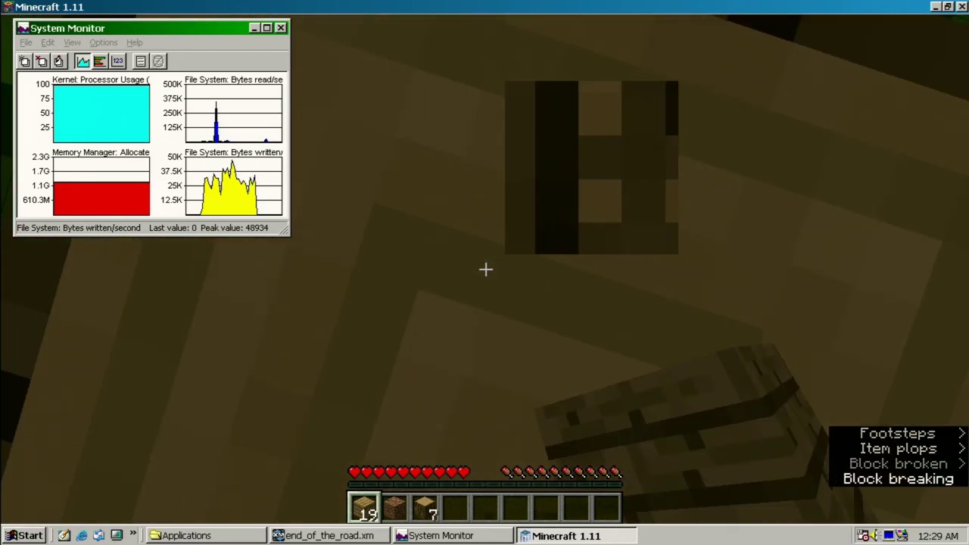
{"action": "left_click", "coordinate": [486, 269]}
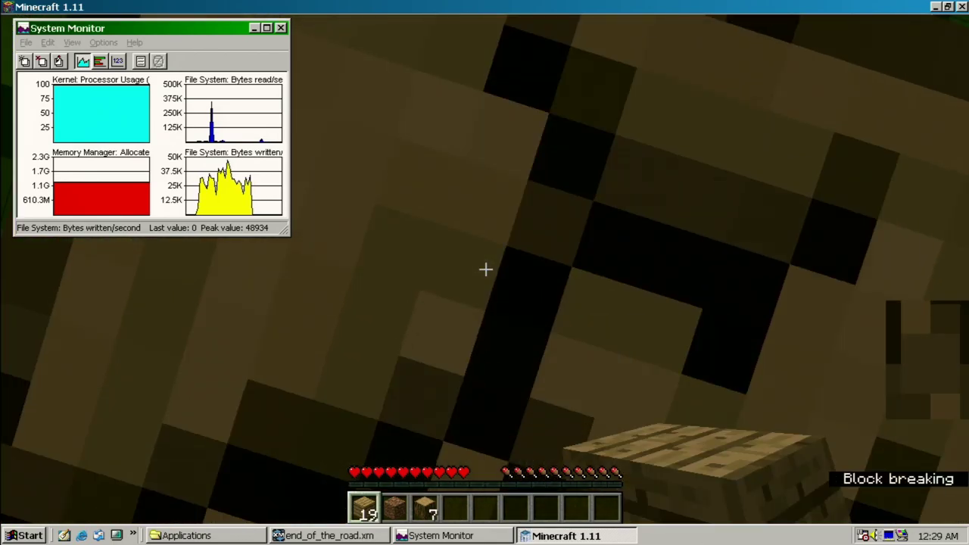
{"action": "left_click", "coordinate": [486, 269]}
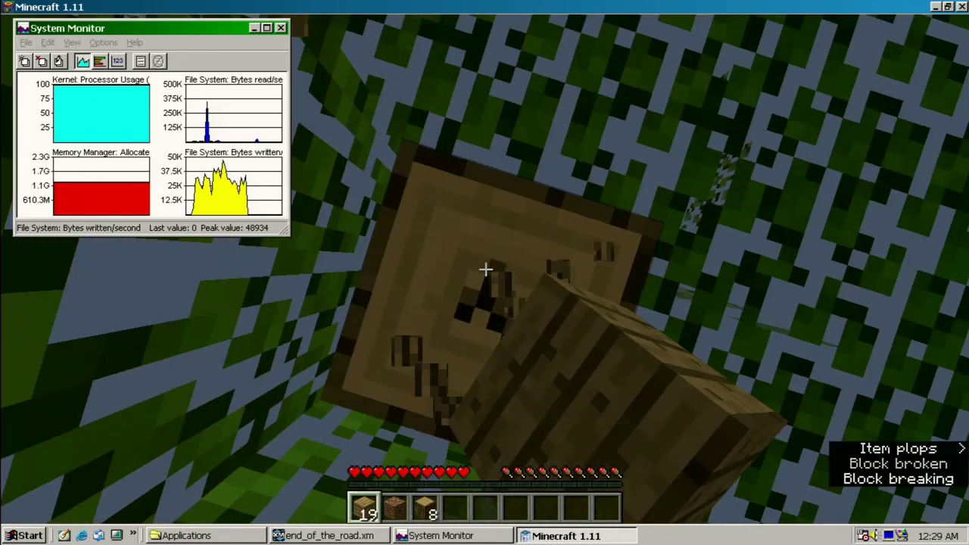
{"action": "left_click", "coordinate": [486, 269]}
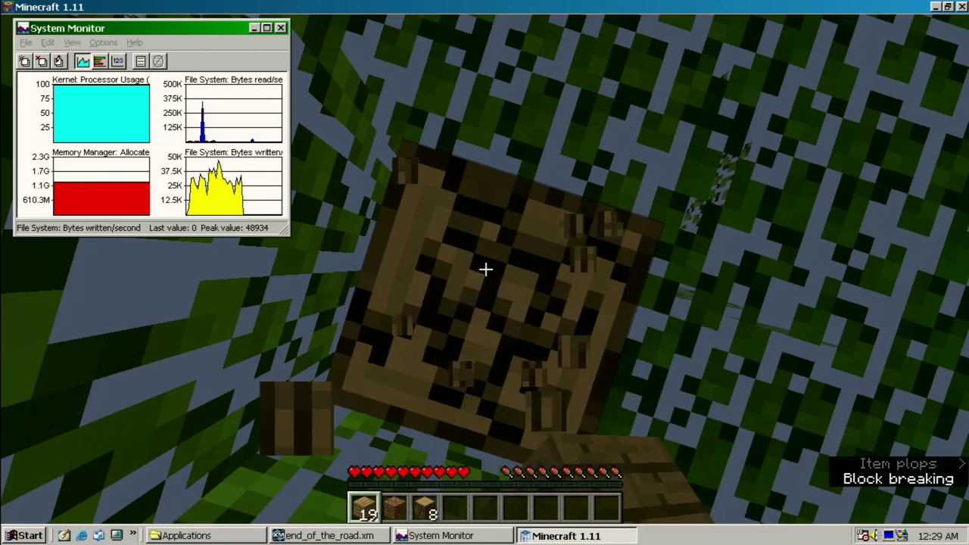
{"action": "left_click", "coordinate": [486, 269]}
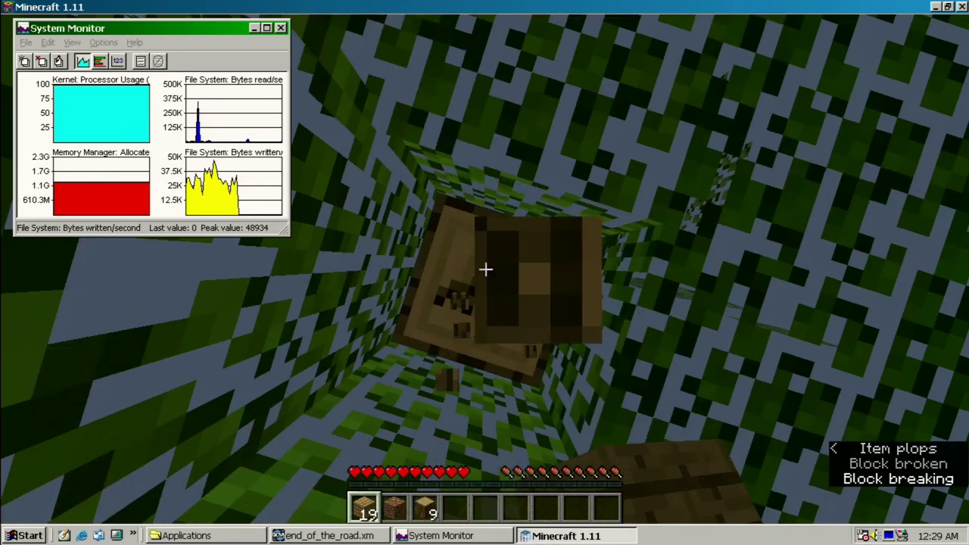
{"action": "left_click", "coordinate": [486, 269]}
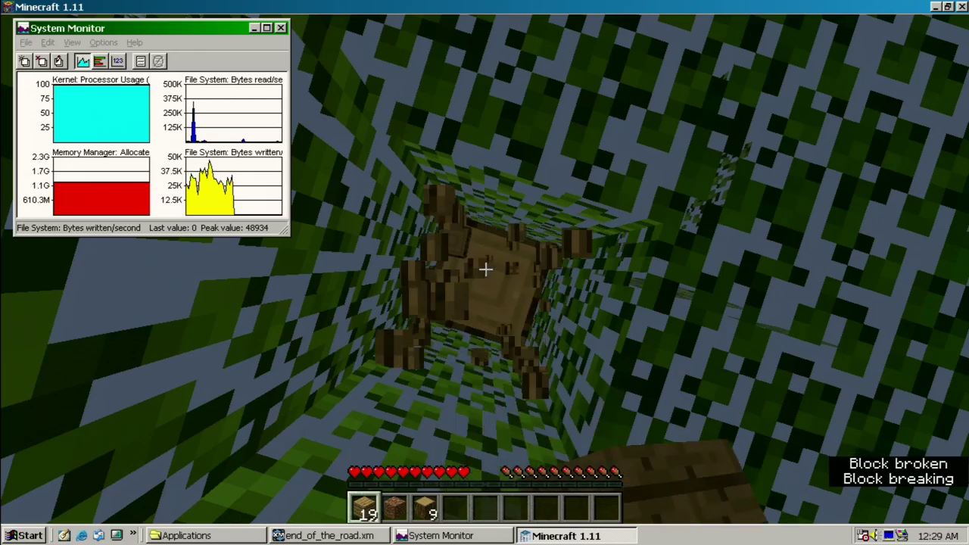
{"action": "left_click", "coordinate": [485, 268]}
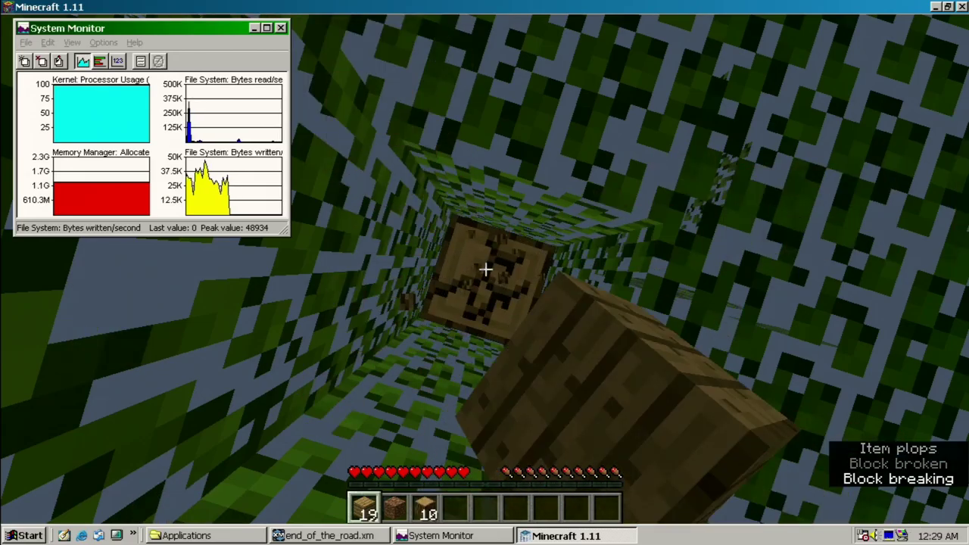
{"action": "left_click", "coordinate": [485, 269]}
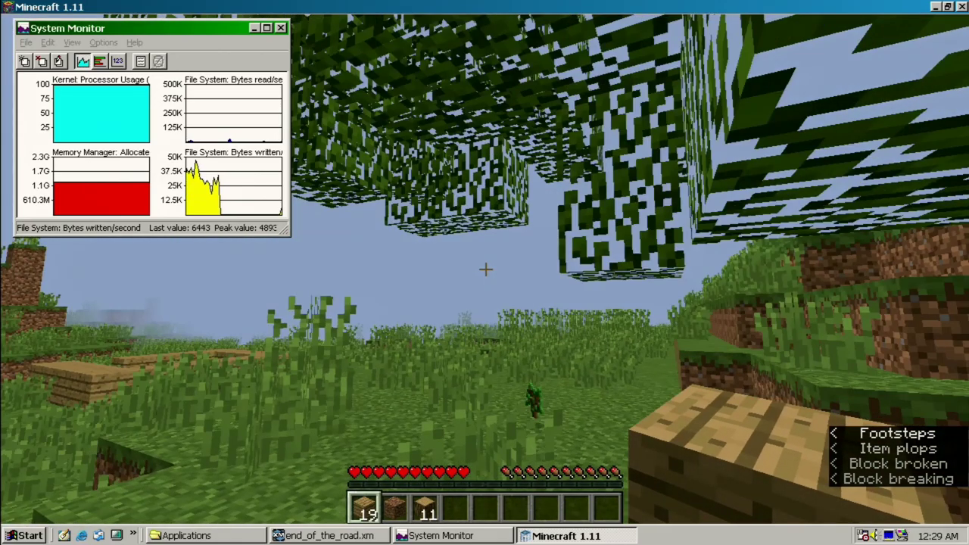
Craft all 11 collected oak logs into planks, add them to the plank stack, and return to the game.
{"action": "key", "text": "e"}
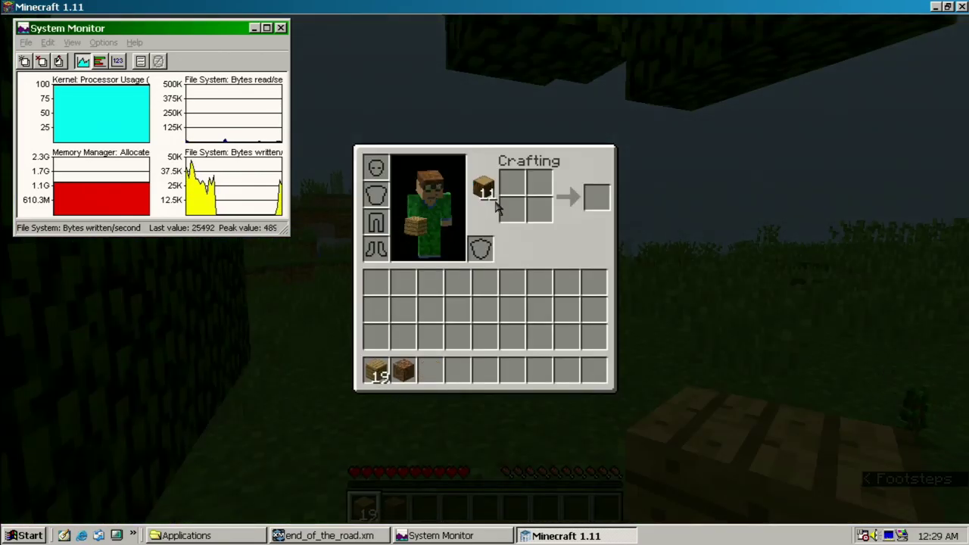
{"action": "left_click", "coordinate": [512, 209]}
{"action": "left_click", "coordinate": [597, 197]}
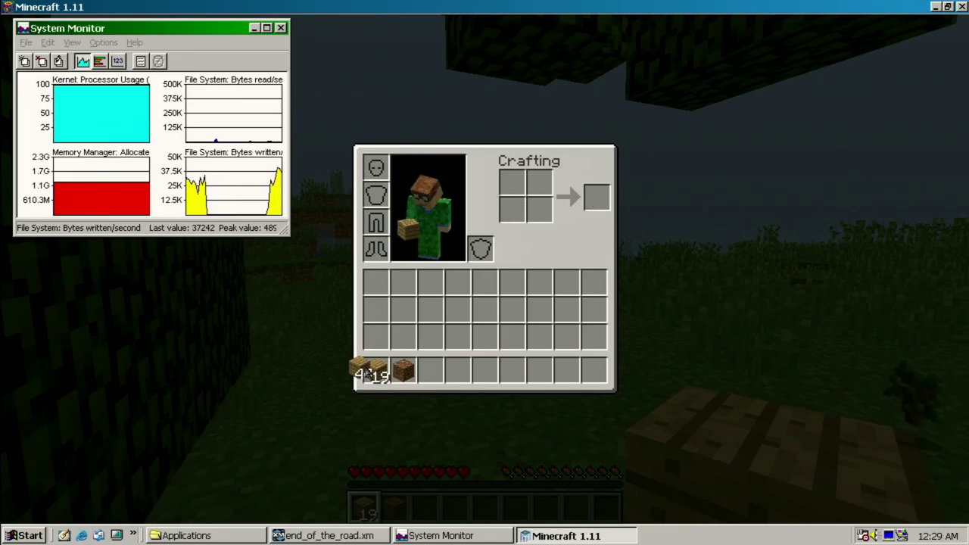
{"action": "key", "text": "e"}
{"action": "key", "text": "Escape"}
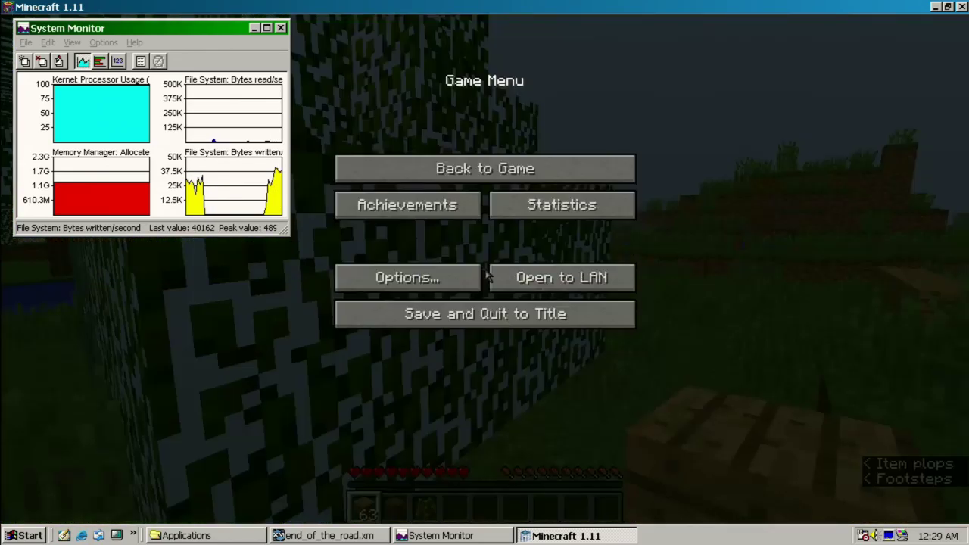
{"action": "key", "text": "Escape"}
{"action": "key", "text": "e"}
{"action": "key", "text": "e"}
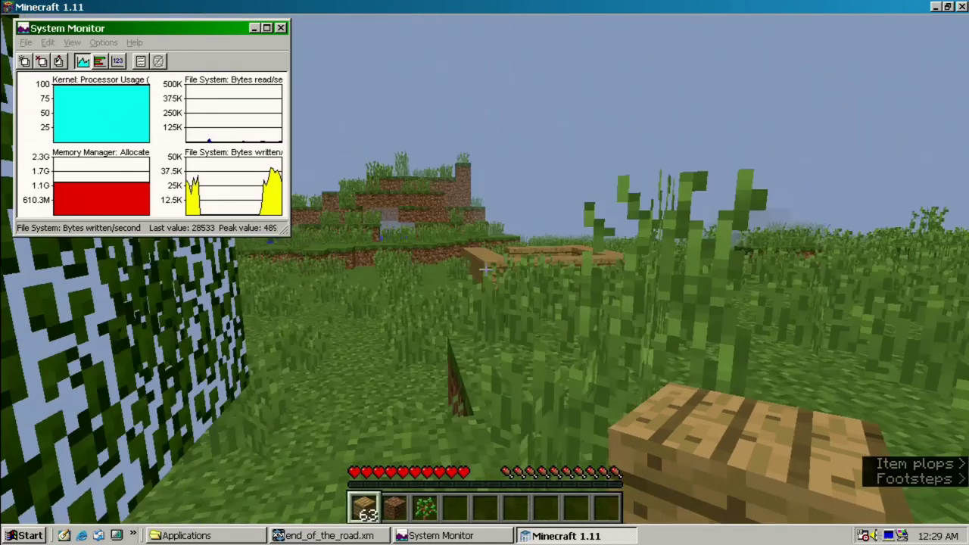
Walk back to the plank outline, craft a crafting table from four oak planks, and put it in the fourth hotbar slot.
{"action": "key", "text": "w"}
{"action": "key", "text": "w"}
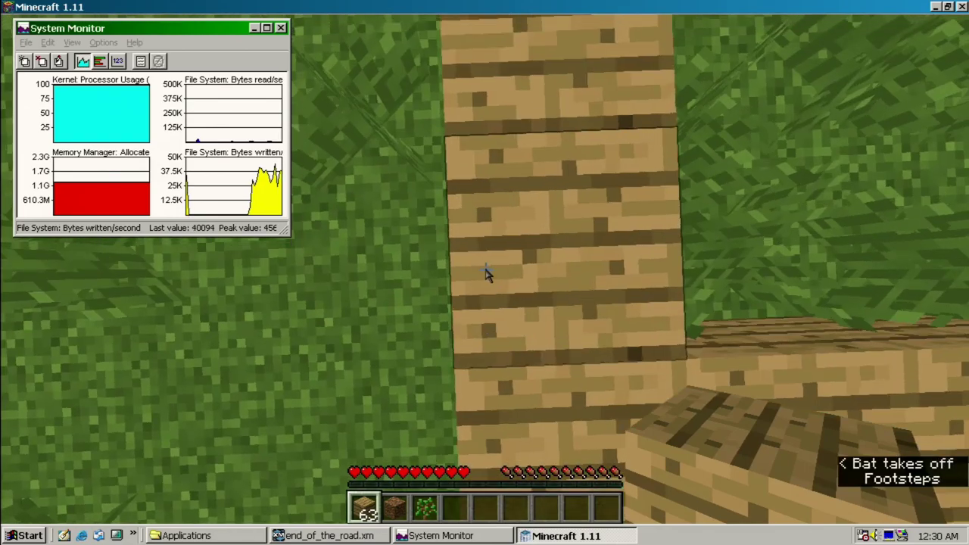
{"action": "key", "text": "e"}
{"action": "left_click", "coordinate": [376, 370]}
{"action": "left_click", "coordinate": [404, 344]}
{"action": "right_click", "coordinate": [512, 182]}
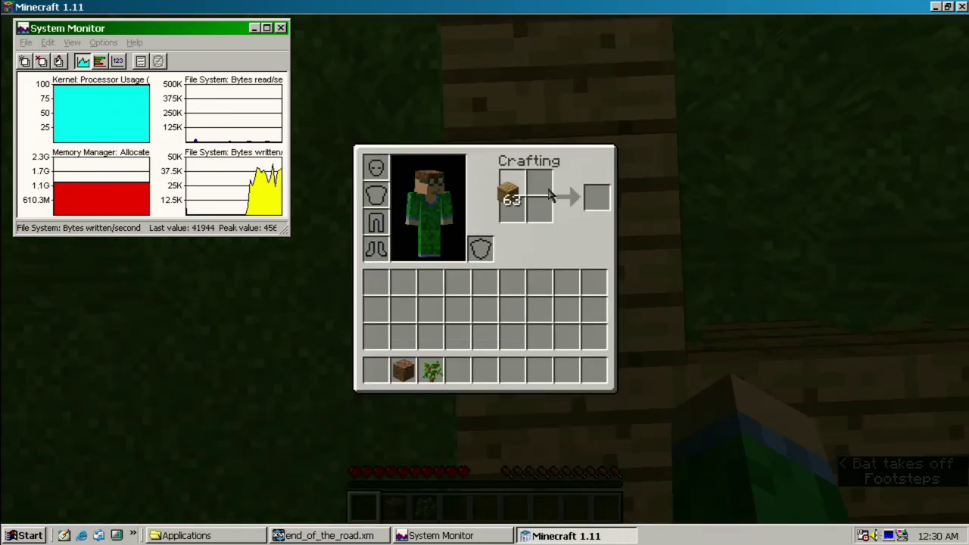
{"action": "right_click", "coordinate": [540, 183]}
{"action": "right_click", "coordinate": [511, 210]}
{"action": "right_click", "coordinate": [540, 210]}
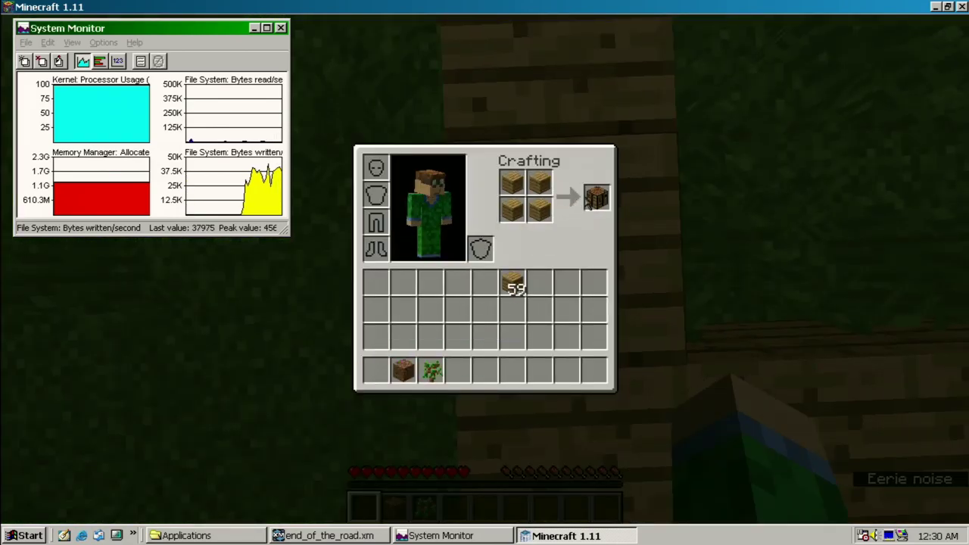
{"action": "left_click", "coordinate": [597, 198]}
{"action": "left_click", "coordinate": [458, 369]}
{"action": "key", "text": "e"}
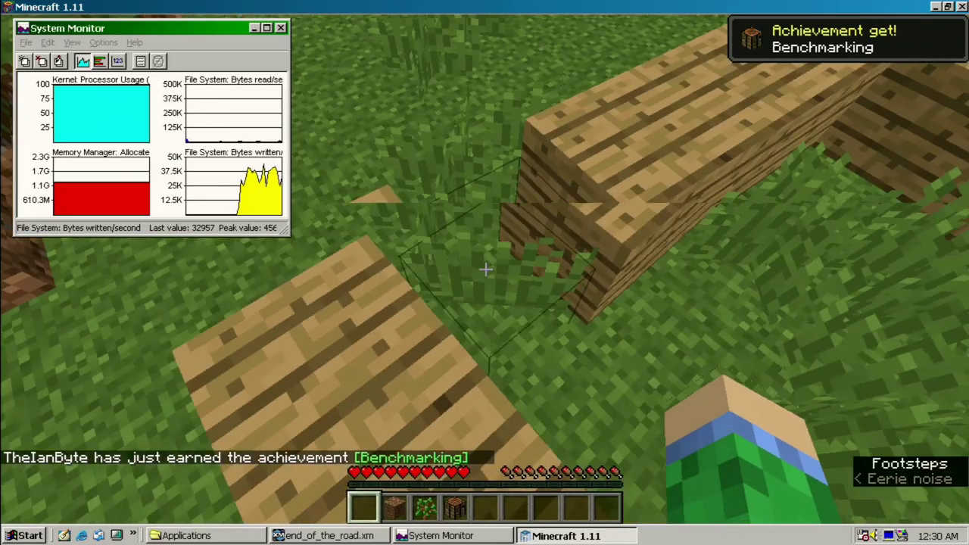
Place the crafting table on the grass against the plank wall and open it.
{"action": "scroll", "coordinate": [485, 269], "scroll_direction": "down", "scroll_amount": 2}
{"action": "scroll", "coordinate": [485, 269], "scroll_direction": "down", "scroll_amount": 1}
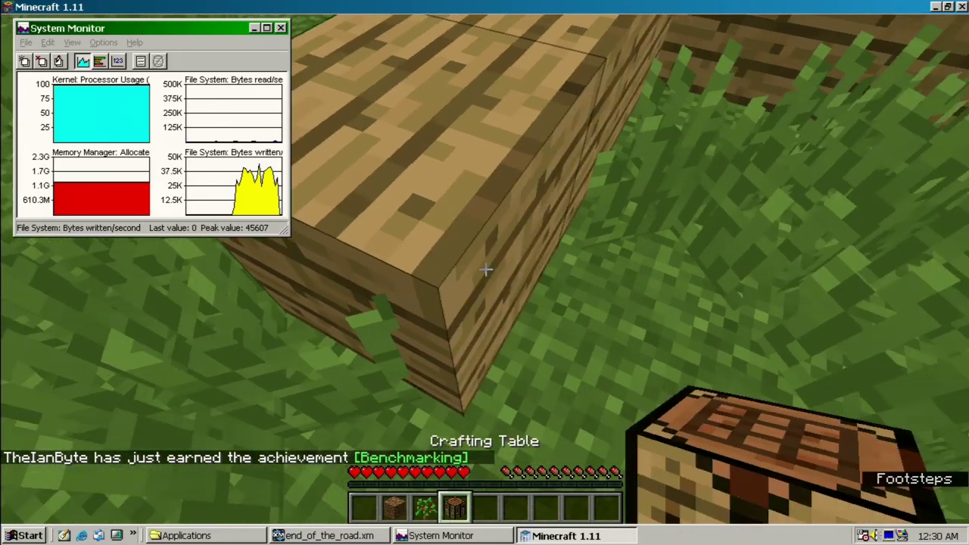
{"action": "right_click", "coordinate": [485, 269]}
{"action": "right_click", "coordinate": [486, 269]}
Craft three oak doors from six planks and store the doors and the leftover planks in the first two hotbar slots.
{"action": "left_click", "coordinate": [513, 284]}
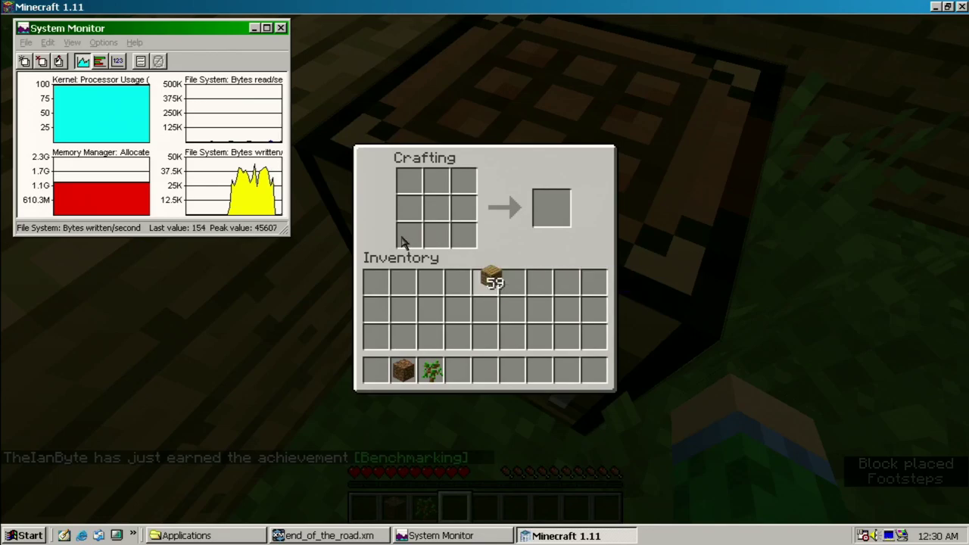
{"action": "right_click", "coordinate": [421, 239]}
{"action": "right_click", "coordinate": [421, 240]}
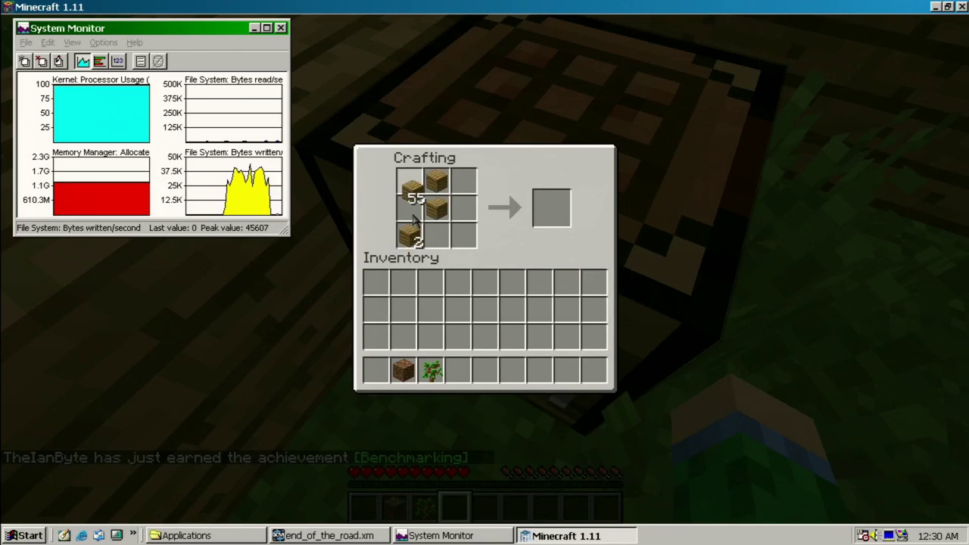
{"action": "left_click", "coordinate": [421, 235]}
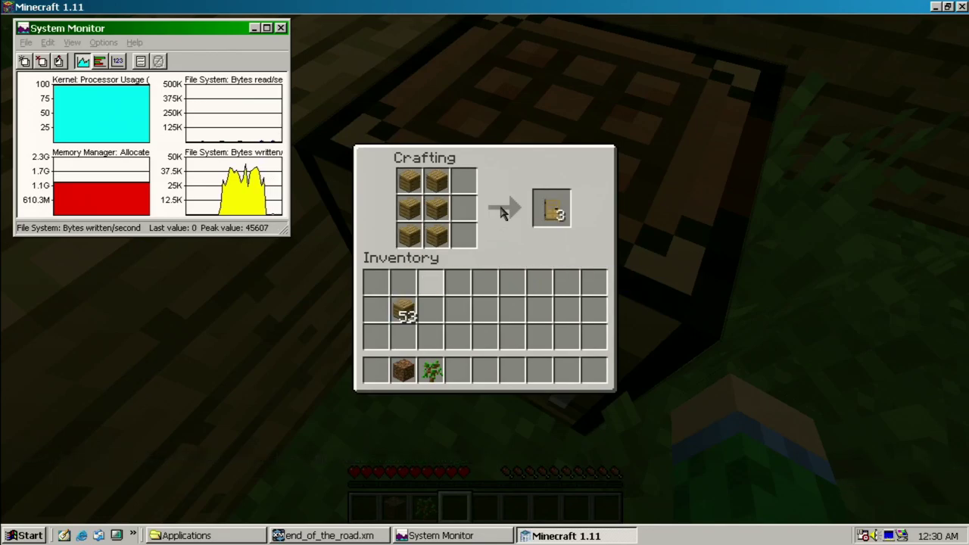
{"action": "left_click", "coordinate": [551, 209]}
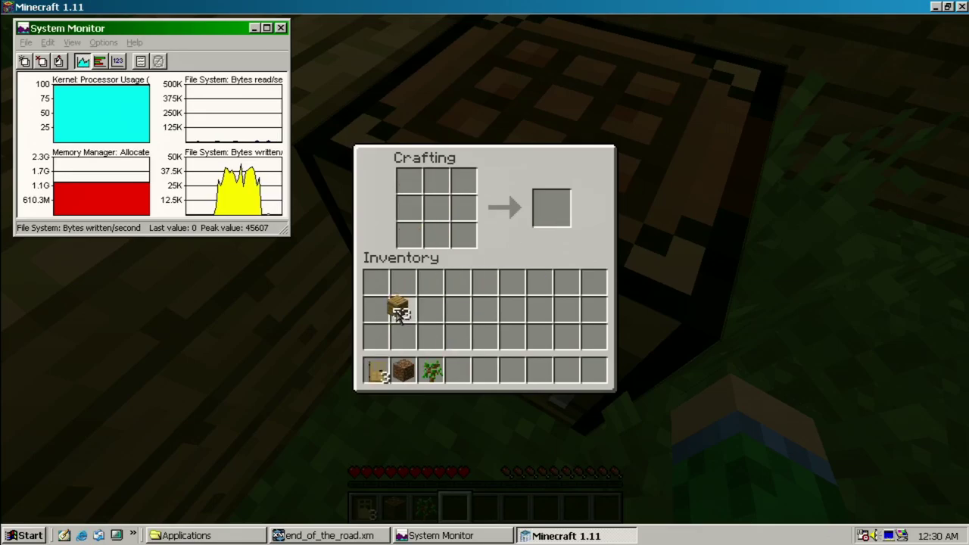
{"action": "key", "text": "2"}
{"action": "key", "text": "e"}
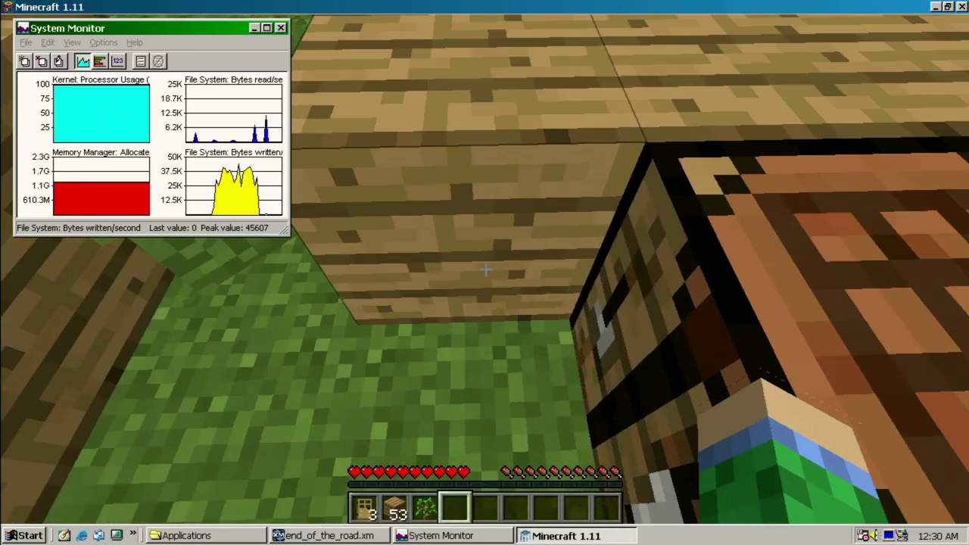
Place an oak door in the gap of the plank outline and start laying a second layer of planks beside it.
{"action": "key", "text": "1"}
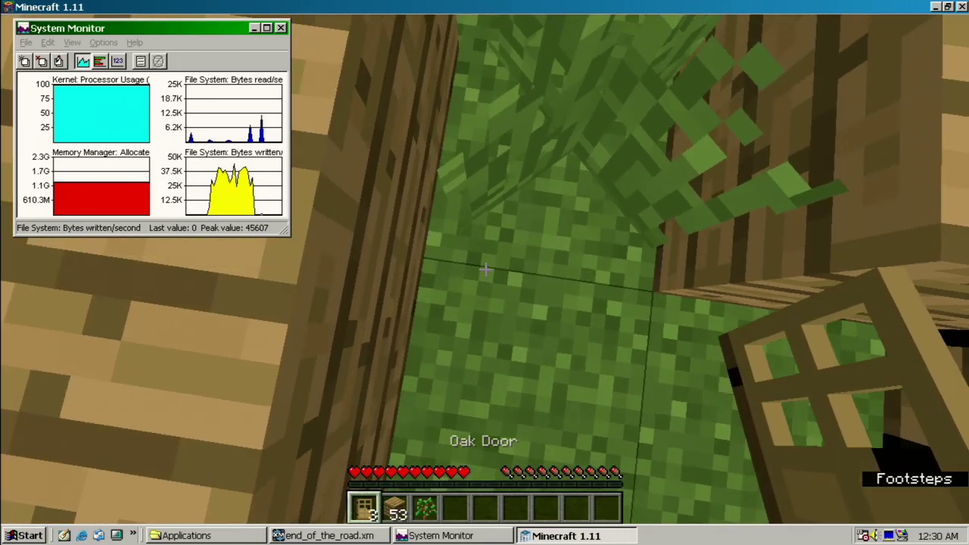
{"action": "key", "text": "2"}
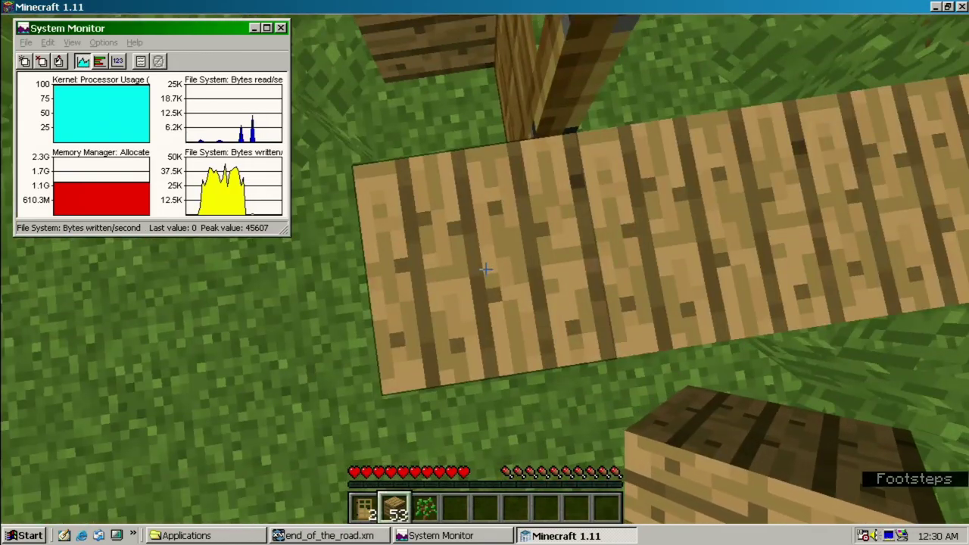
{"action": "right_click", "coordinate": [485, 269]}
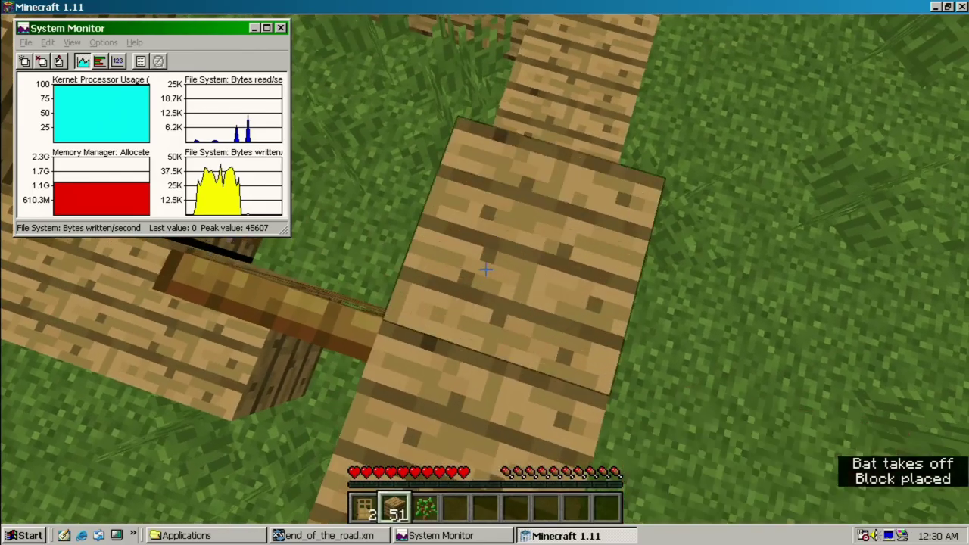
{"action": "right_click", "coordinate": [486, 269]}
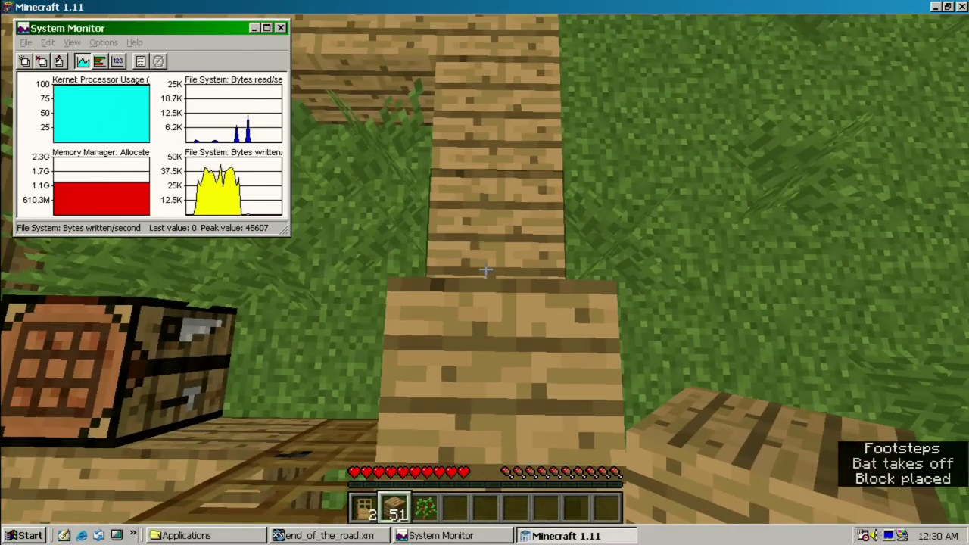
{"action": "right_click", "coordinate": [485, 269]}
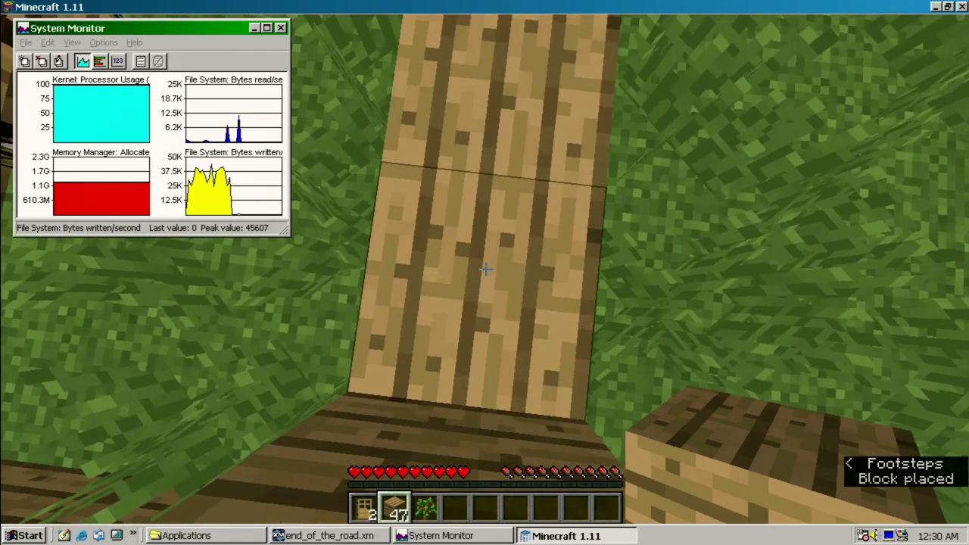
Walk along the top of the wall and extend the raised layer of oak planks around the house outline.
{"action": "key", "text": "w"}
{"action": "key", "text": "w"}
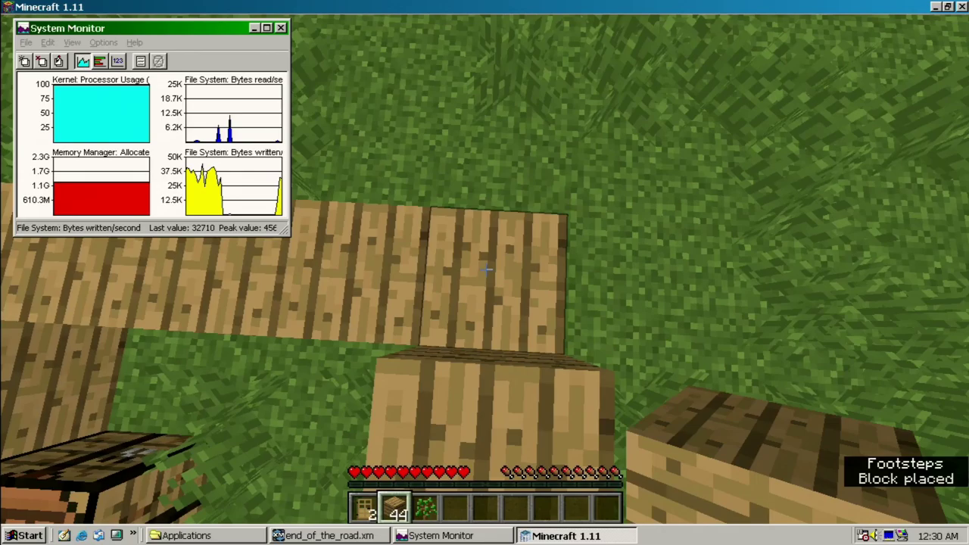
{"action": "right_click", "coordinate": [487, 269]}
{"action": "right_click", "coordinate": [487, 269]}
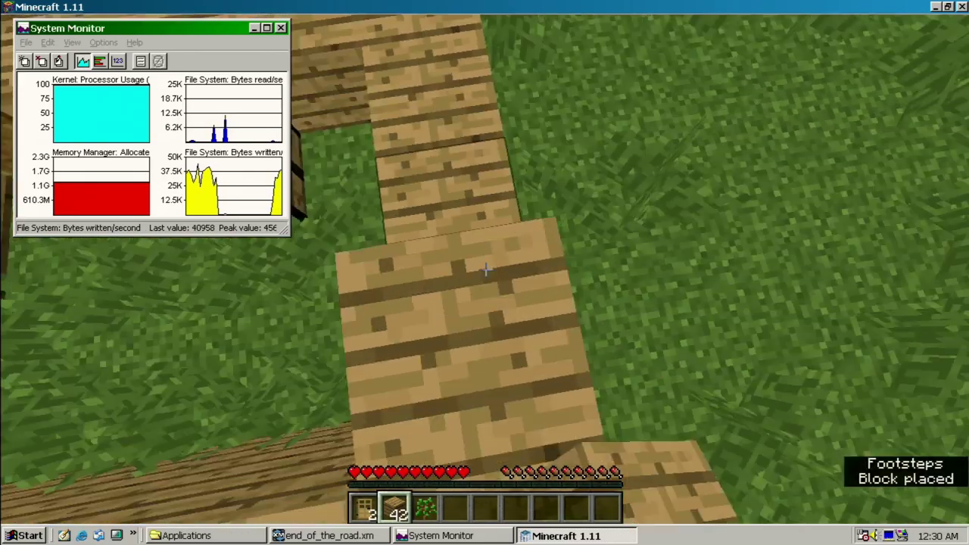
{"action": "right_click", "coordinate": [487, 269]}
{"action": "right_click", "coordinate": [487, 269]}
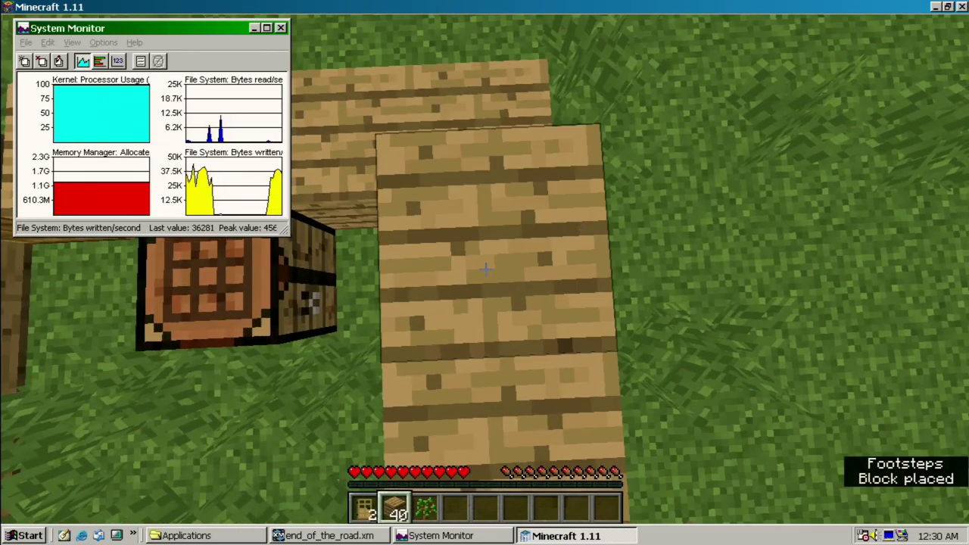
{"action": "right_click", "coordinate": [487, 269]}
{"action": "right_click", "coordinate": [487, 269]}
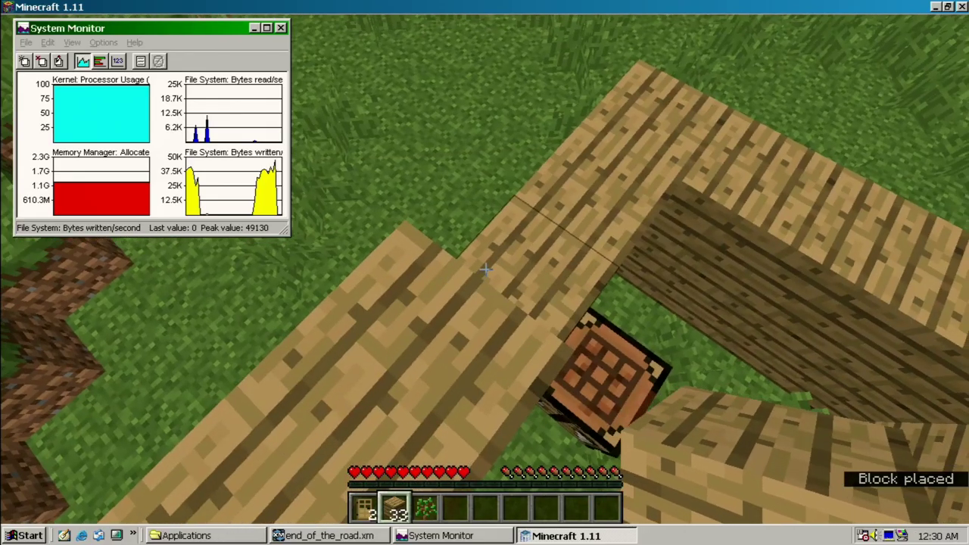
Finish raising the plank walls around the house, including the row above the oak door.
{"action": "right_click", "coordinate": [486, 268]}
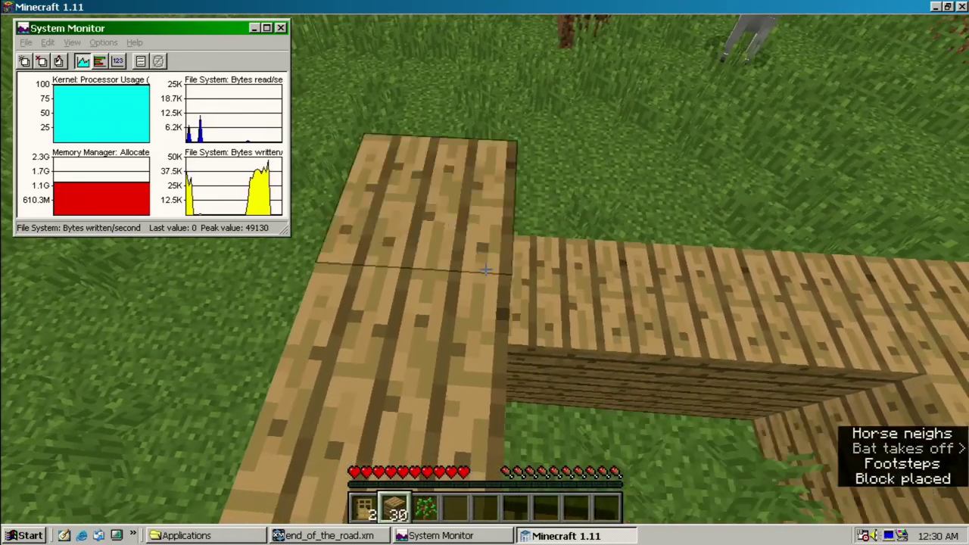
{"action": "right_click", "coordinate": [486, 268]}
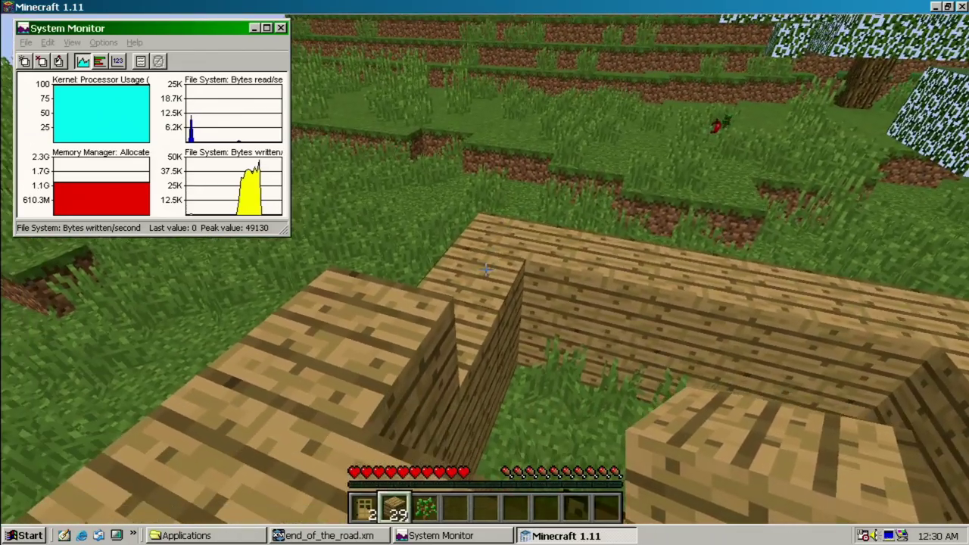
{"action": "right_click", "coordinate": [486, 269]}
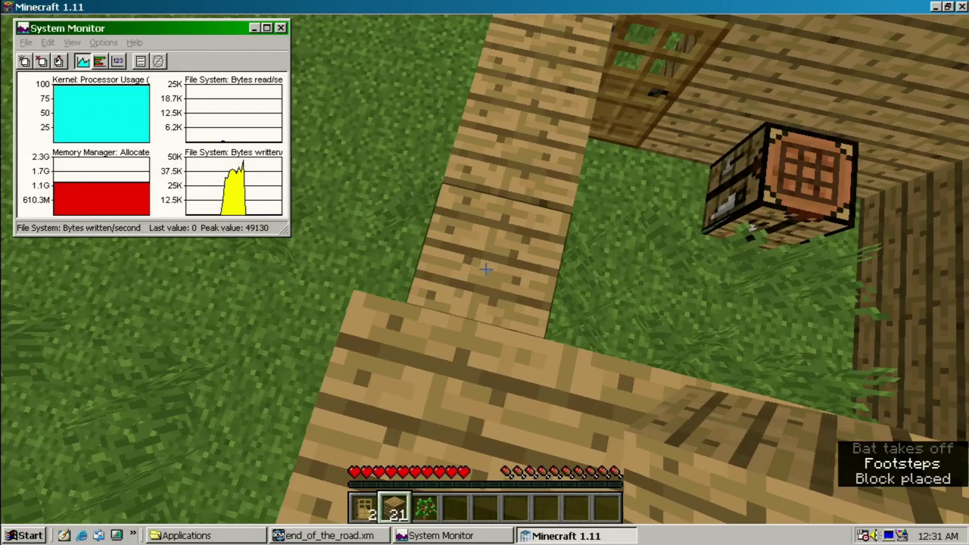
{"action": "right_click", "coordinate": [485, 269]}
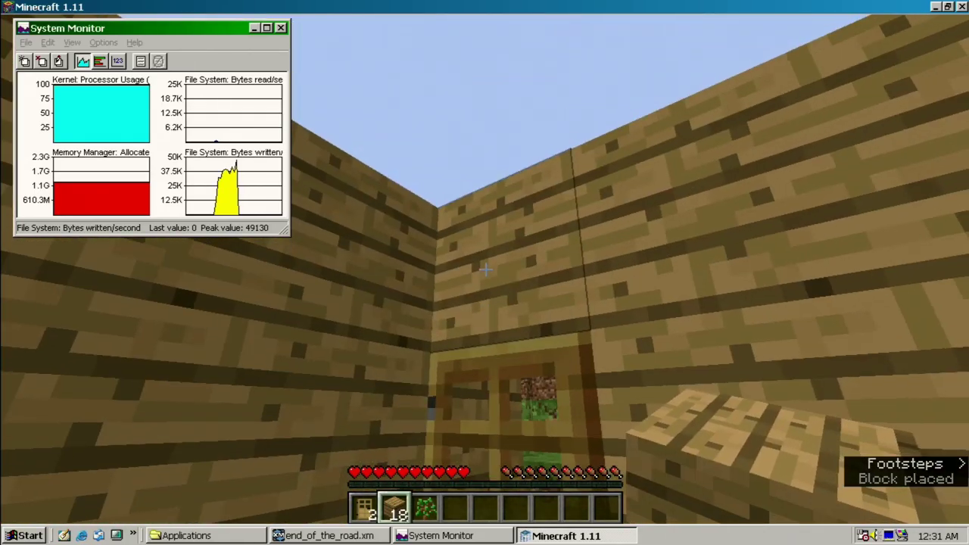
Roof the plank house by placing oak planks across the opening between the walls, starting above the door.
{"action": "right_click", "coordinate": [485, 269]}
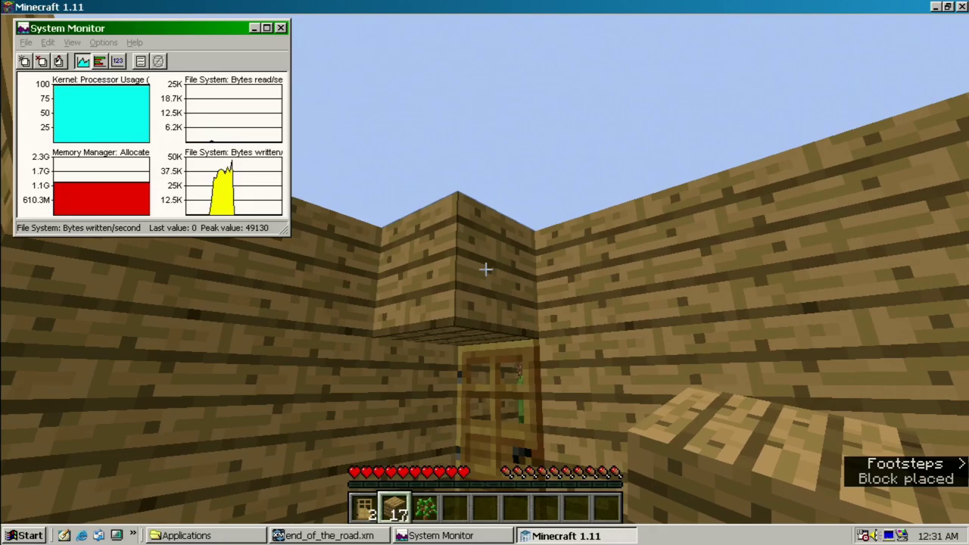
{"action": "right_click", "coordinate": [485, 269]}
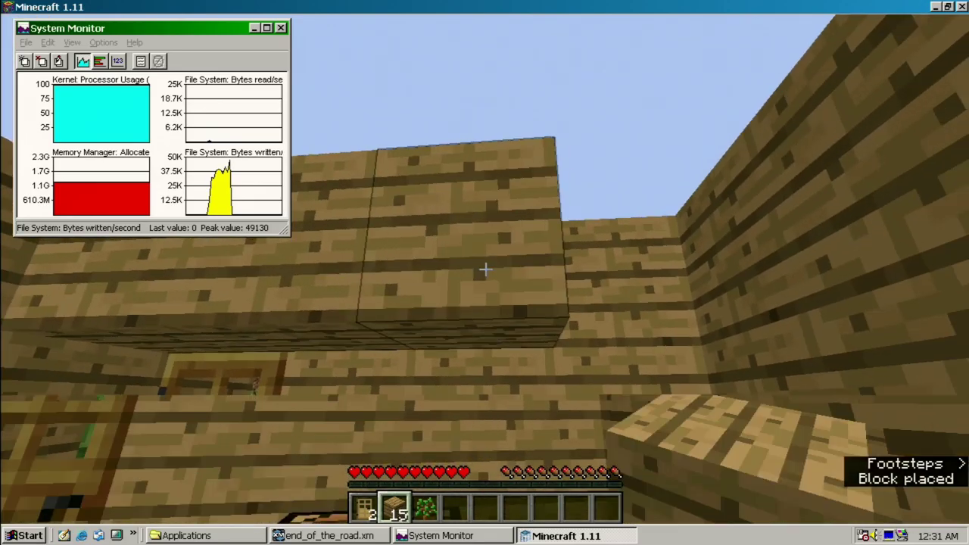
{"action": "right_click", "coordinate": [486, 269]}
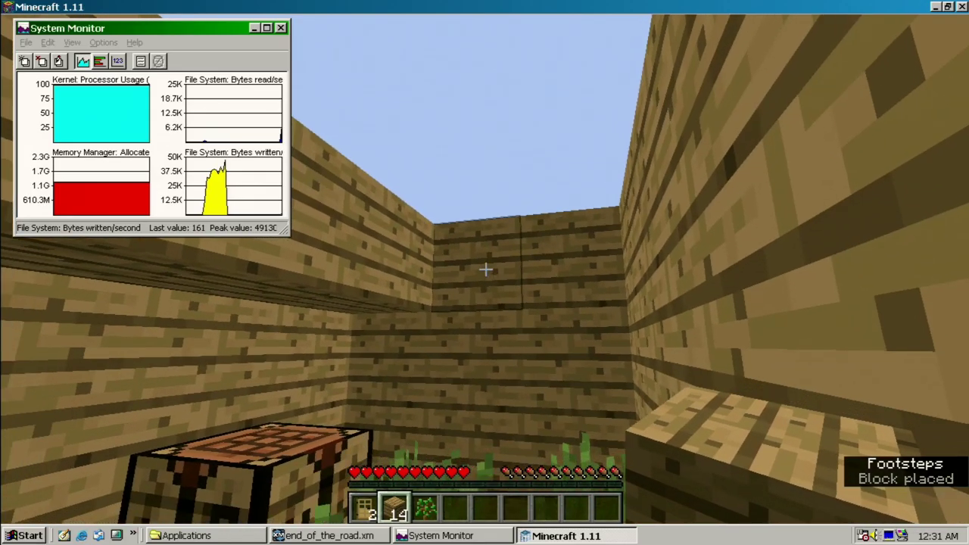
{"action": "right_click", "coordinate": [485, 268]}
{"action": "right_click", "coordinate": [485, 269]}
{"action": "right_click", "coordinate": [485, 269]}
{"action": "right_click", "coordinate": [486, 269]}
{"action": "right_click", "coordinate": [485, 269]}
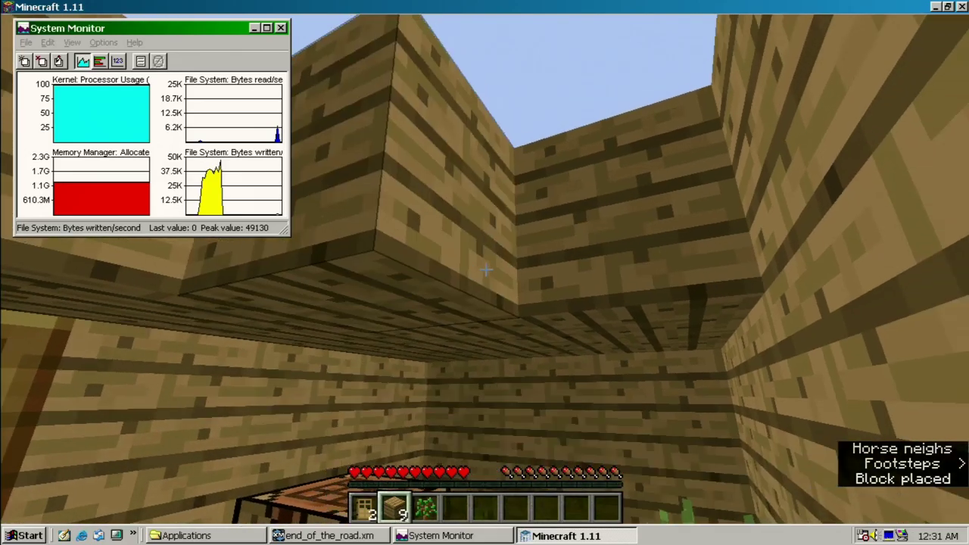
{"action": "right_click", "coordinate": [486, 269]}
{"action": "right_click", "coordinate": [486, 269]}
{"action": "right_click", "coordinate": [485, 269]}
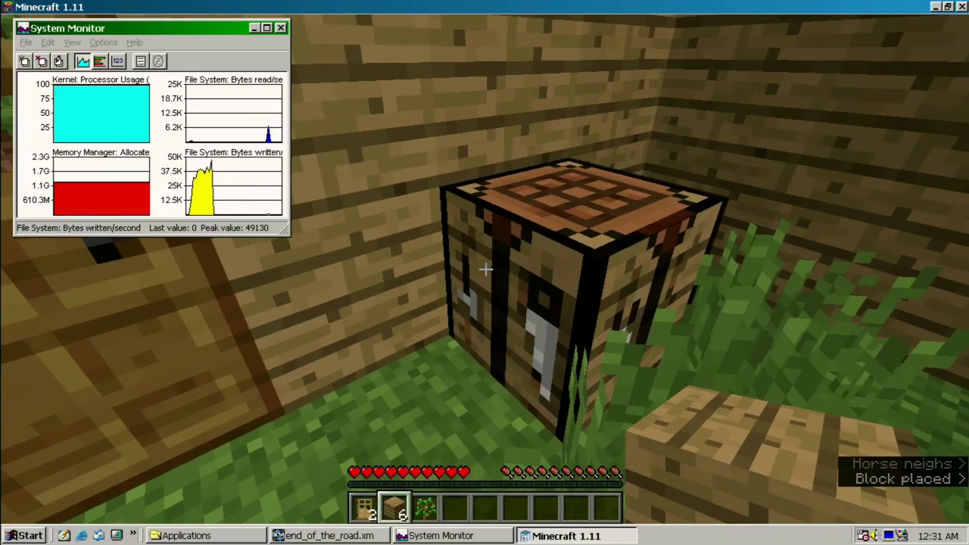
Craft sticks and a wooden sword from the leftover planks at the crafting table and keep the sword in the second hotbar slot.
{"action": "right_click", "coordinate": [486, 268]}
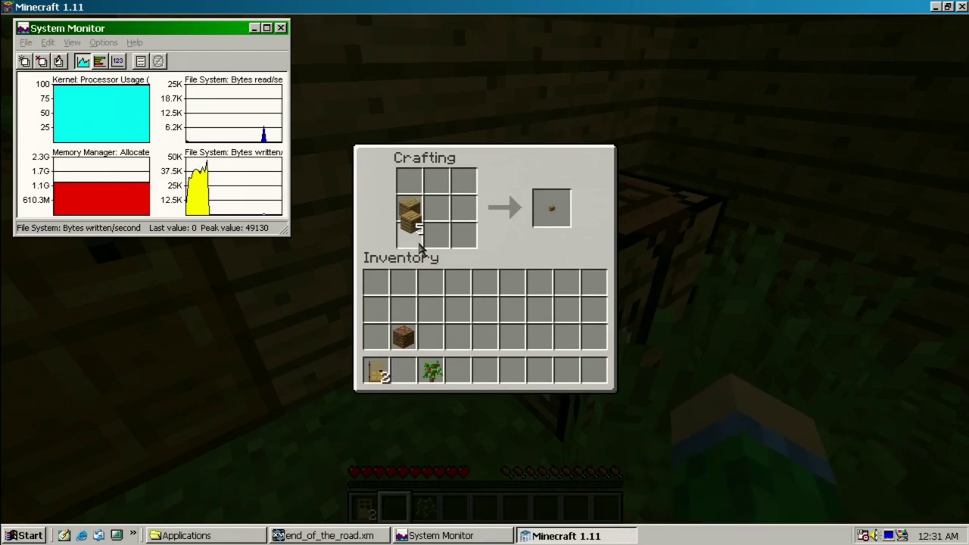
{"action": "left_click", "coordinate": [431, 310]}
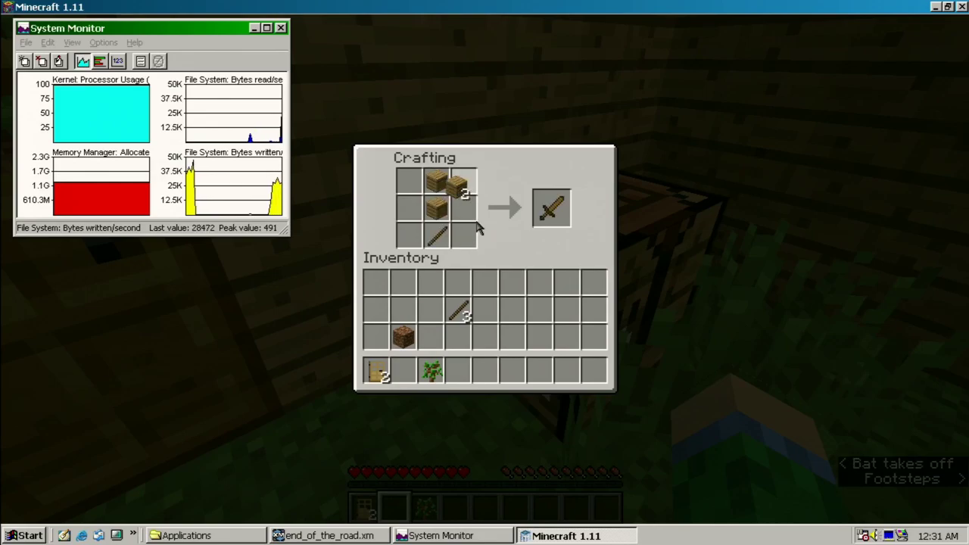
{"action": "left_click", "coordinate": [546, 215], "text": "shift"}
{"action": "key", "text": "e"}
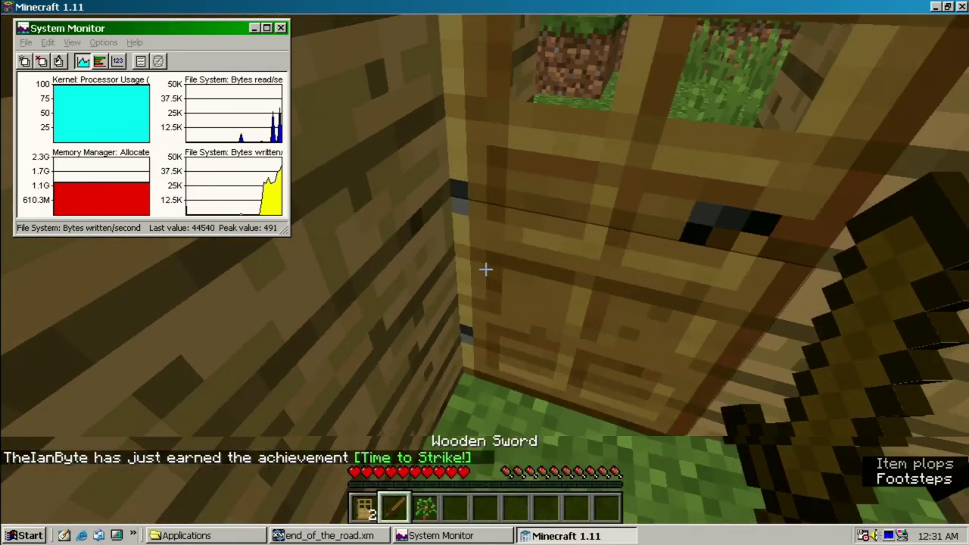
Leave the house through the oak door and walk with the wooden sword across the grassland to the stone cave in the hillside.
{"action": "right_click", "coordinate": [486, 269]}
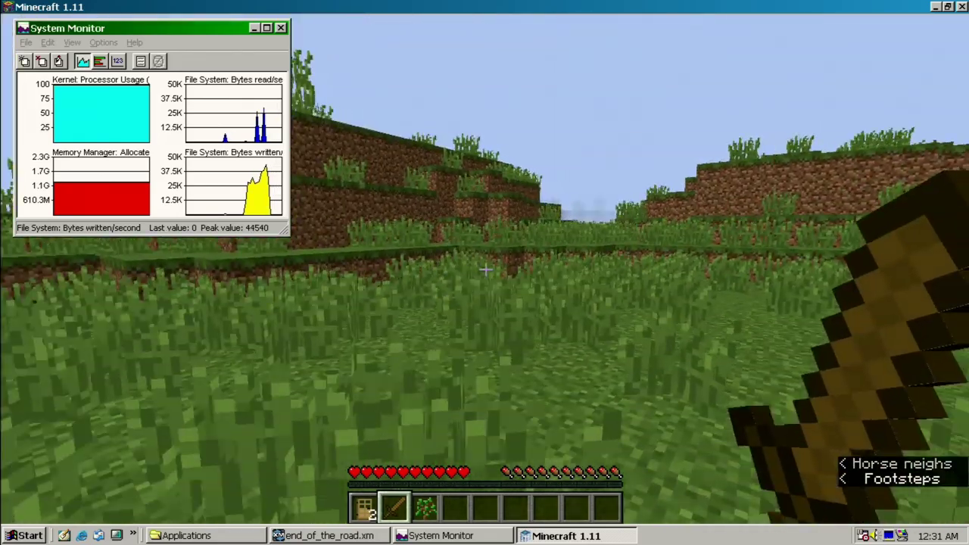
{"action": "key", "text": "3"}
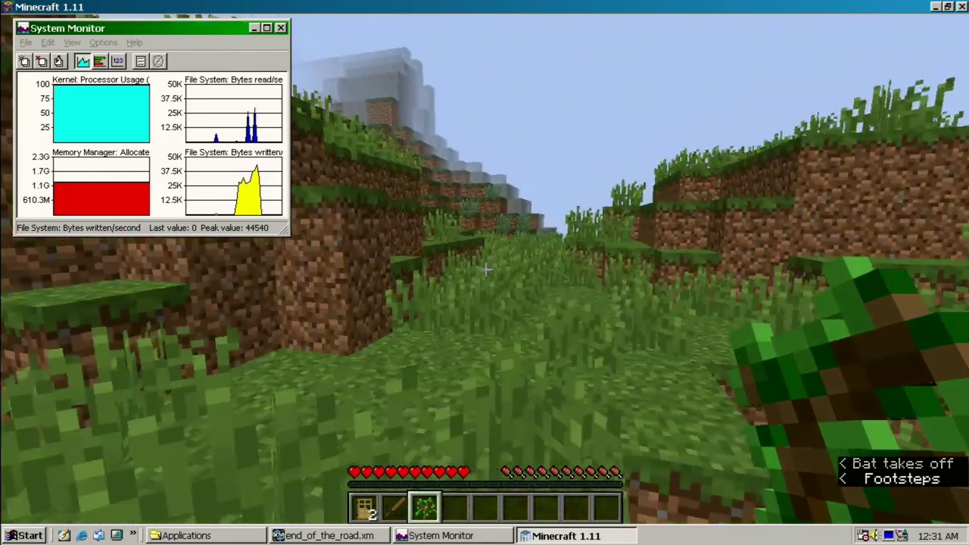
{"action": "key", "text": "2"}
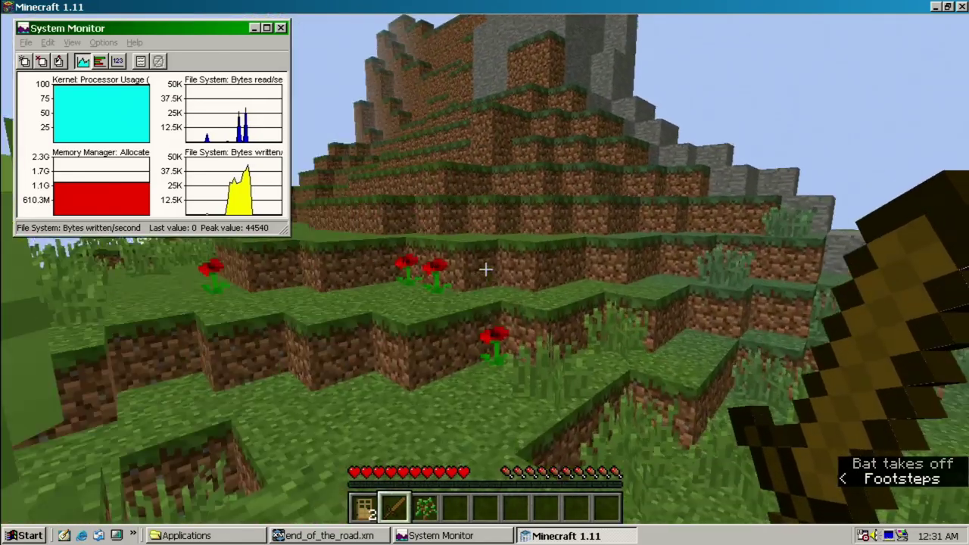
{"action": "key", "text": "w"}
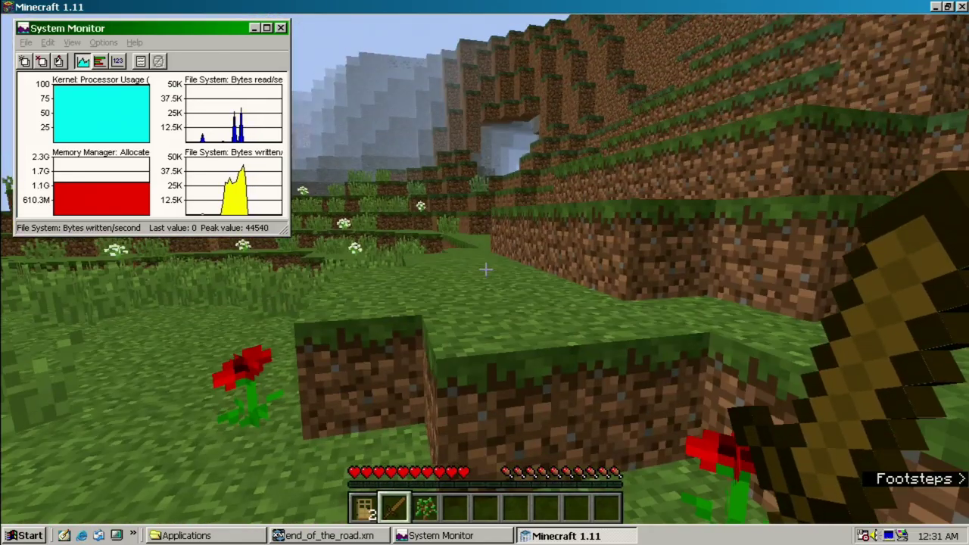
{"action": "key", "text": "w"}
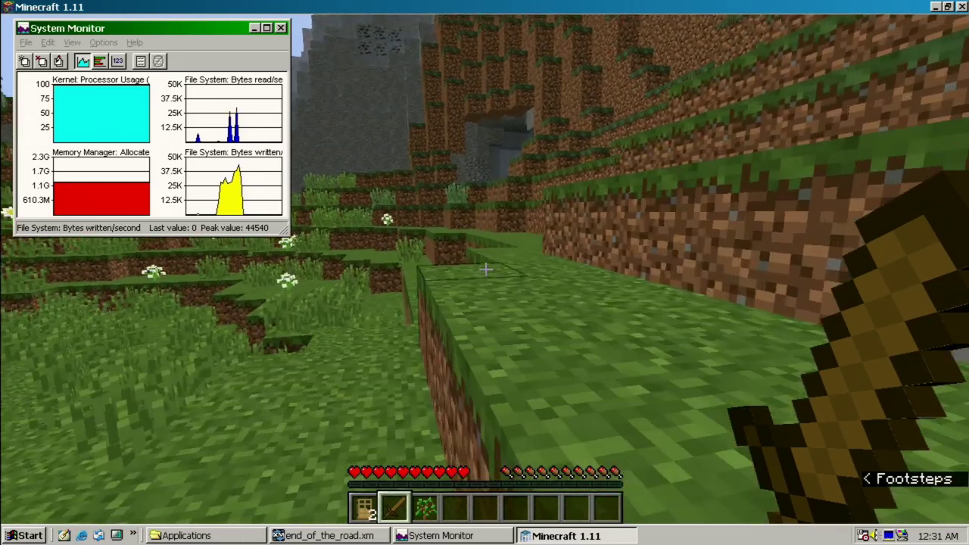
{"action": "key", "text": "w"}
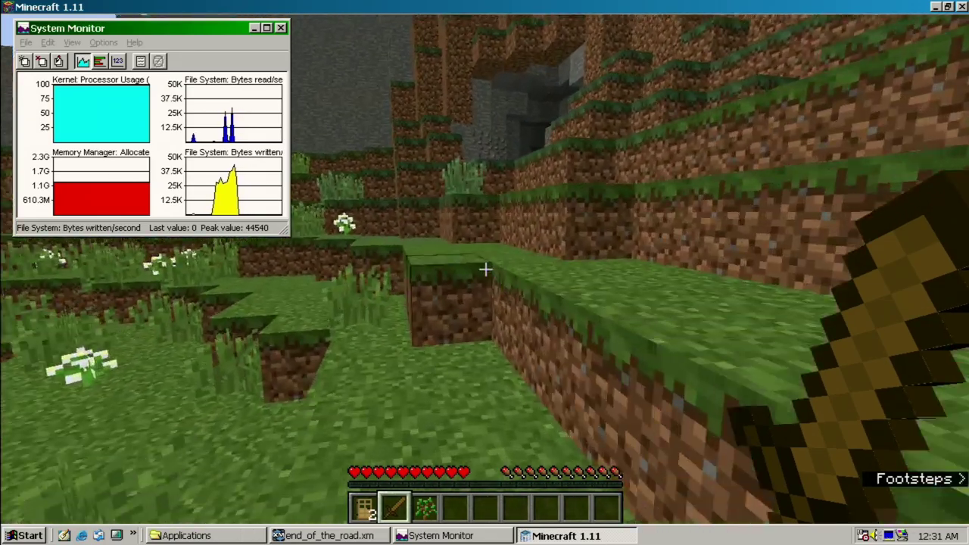
{"action": "key", "text": "w"}
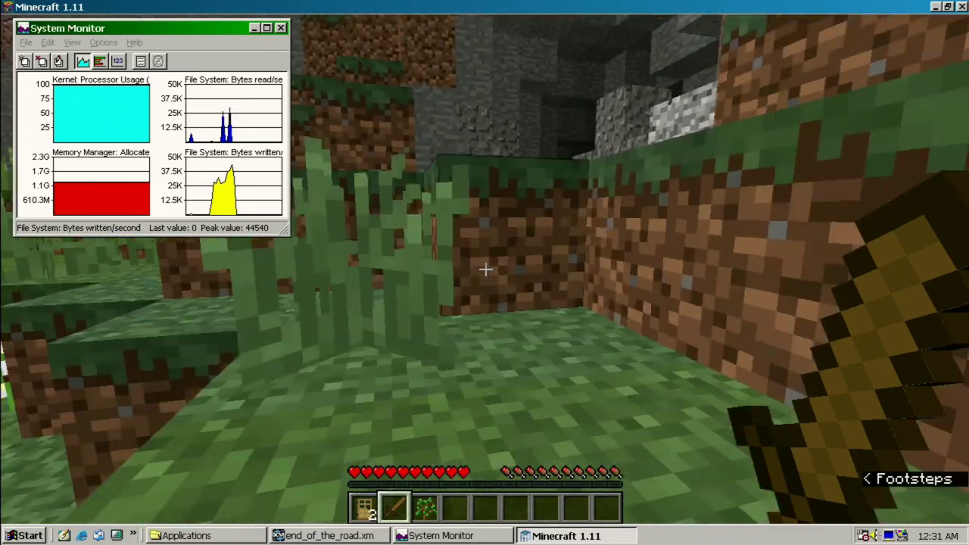
{"action": "key", "text": "w"}
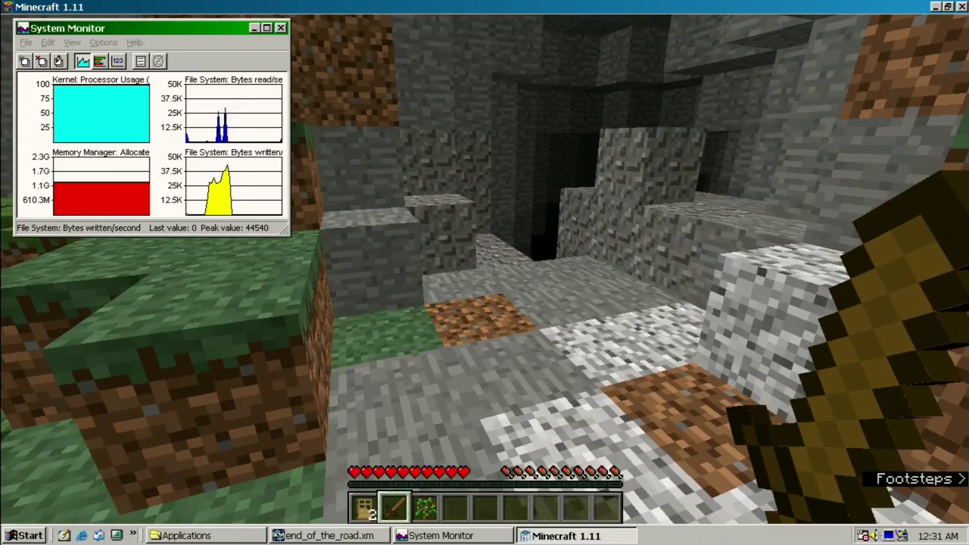
{"action": "key", "text": "w"}
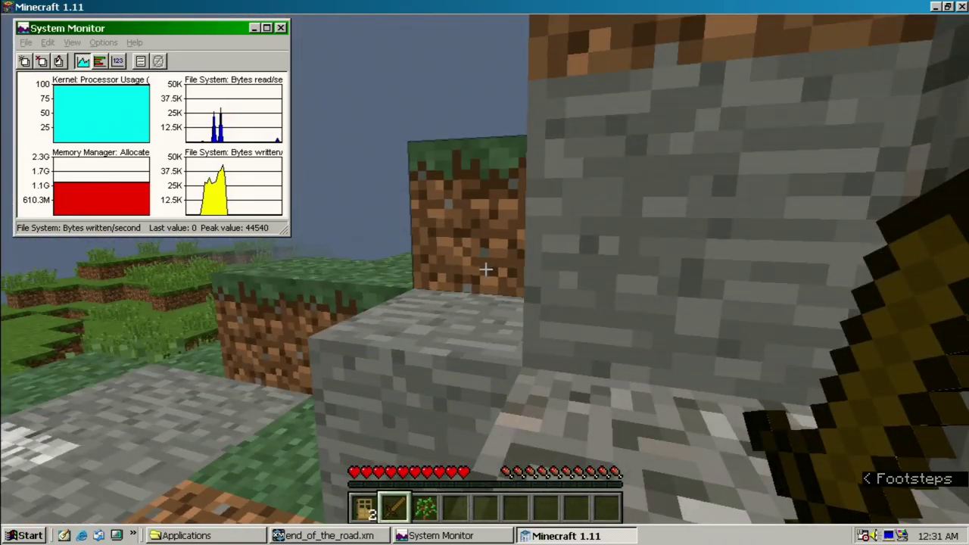
Walk away from the cave over the grassy hills towards the dark brown horse.
{"action": "key", "text": "Escape"}
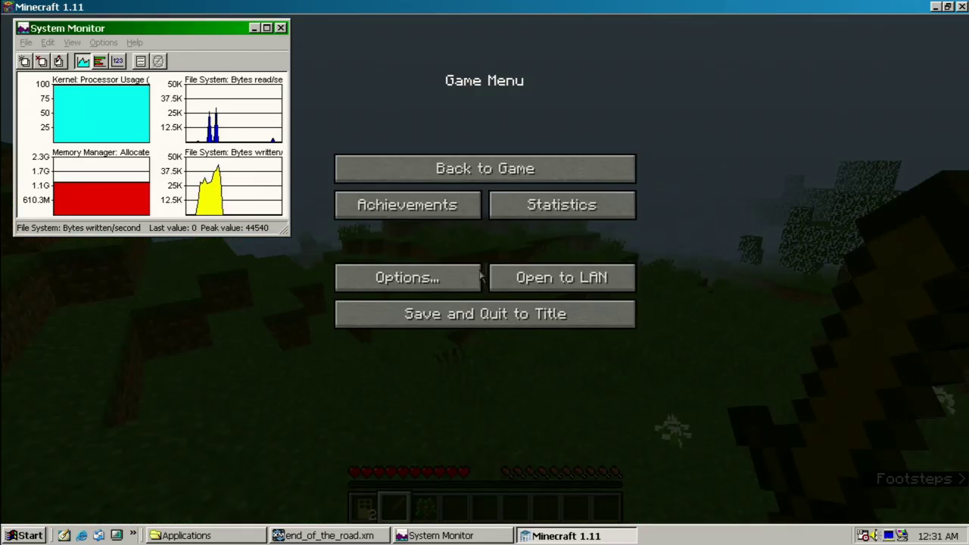
{"action": "key", "text": "Escape"}
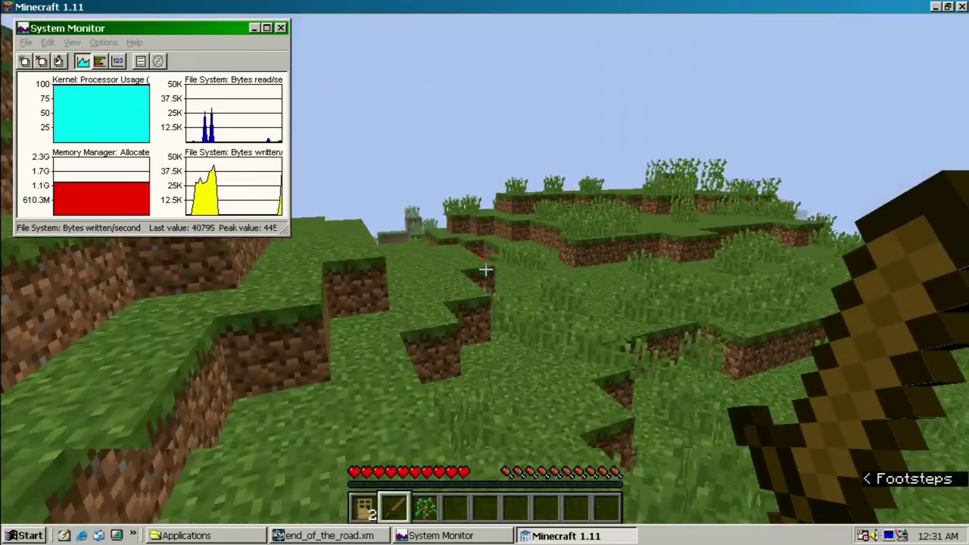
{"action": "key", "text": "w"}
{"action": "key", "text": "w"}
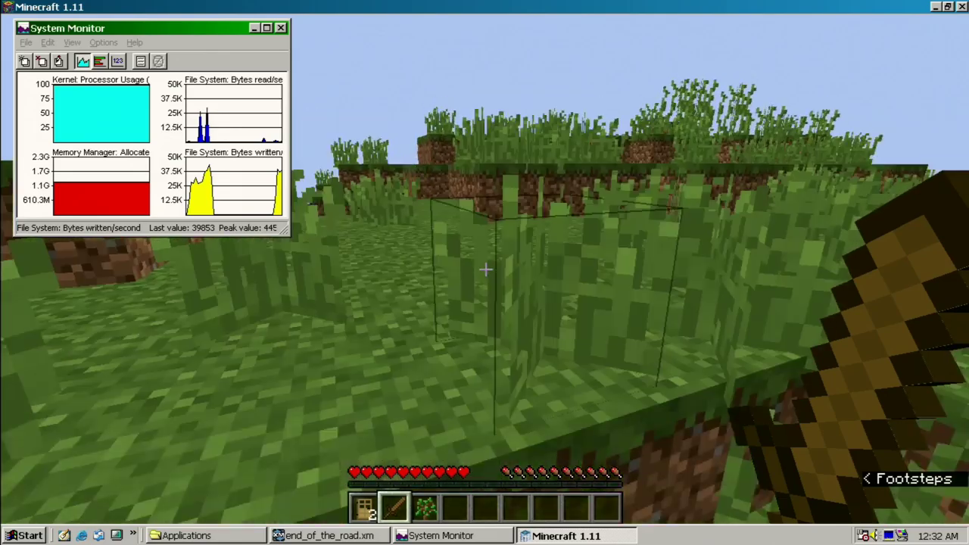
{"action": "key", "text": "w"}
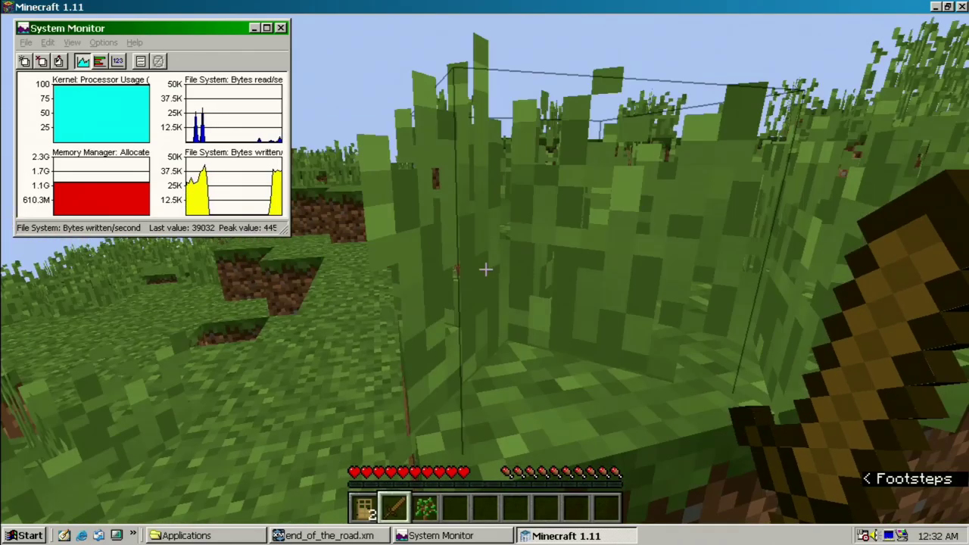
{"action": "key", "text": "w"}
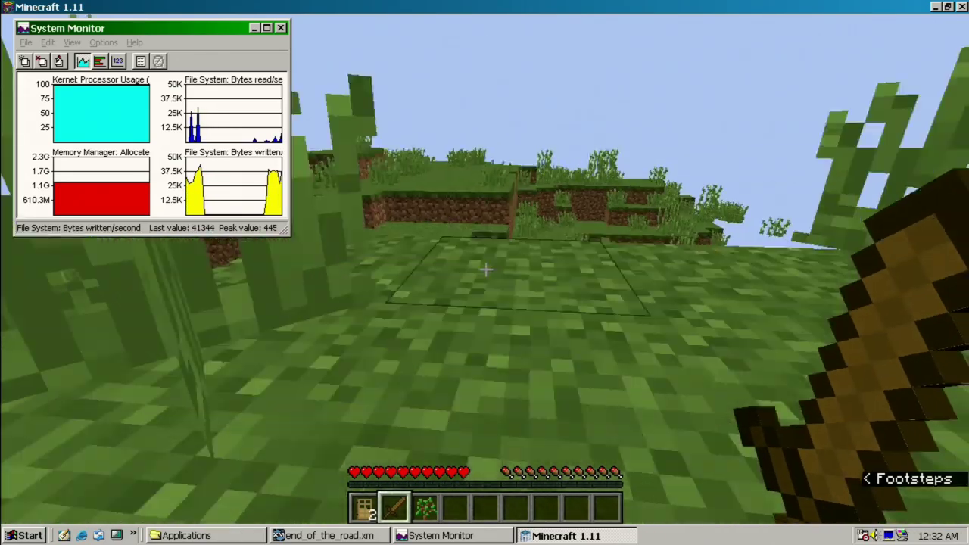
{"action": "key", "text": "w"}
{"action": "key", "text": "w"}
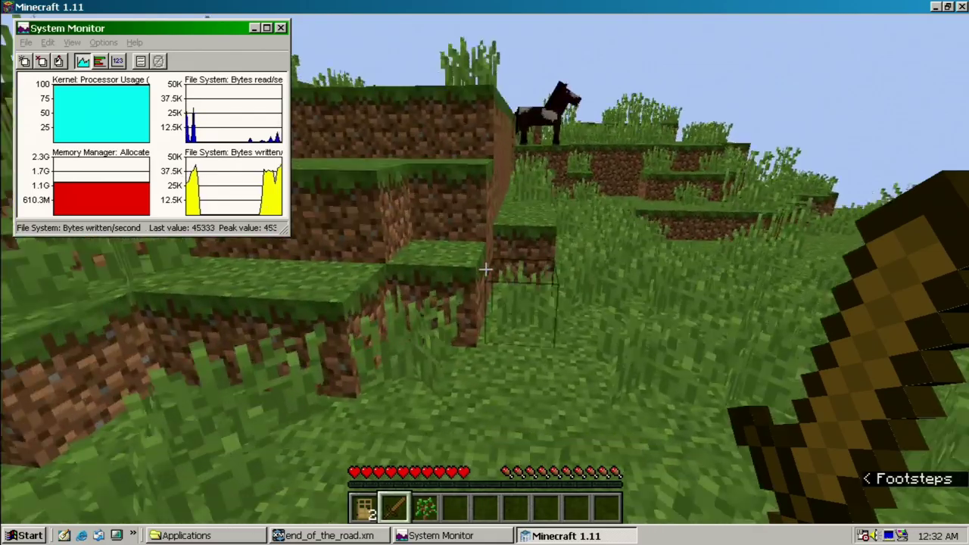
{"action": "key", "text": "w"}
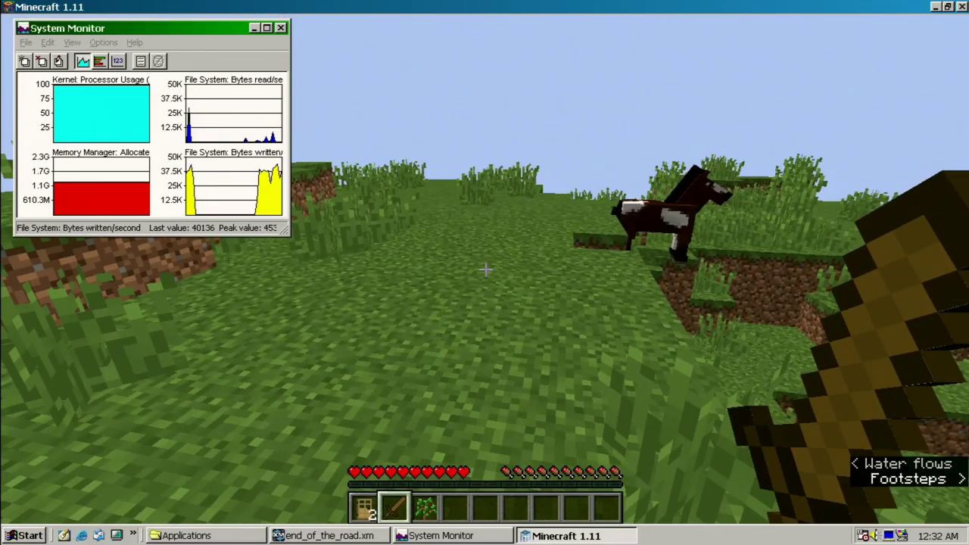
Go down to the meadow between the two bodies of water and break tall grass with an empty hand to collect seeds.
{"action": "mouse_move", "coordinate": [485, 269]}
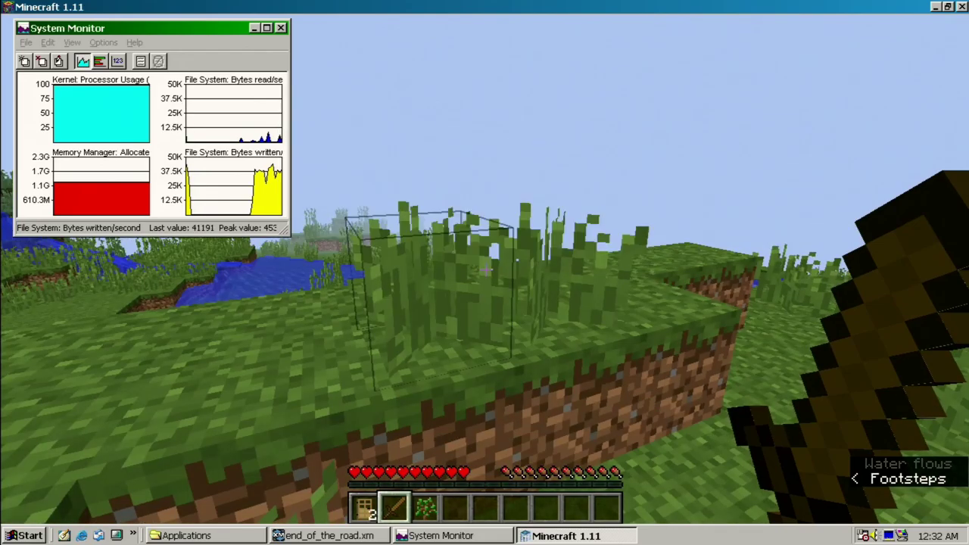
{"action": "scroll", "coordinate": [486, 268], "scroll_direction": "down", "scroll_amount": 1}
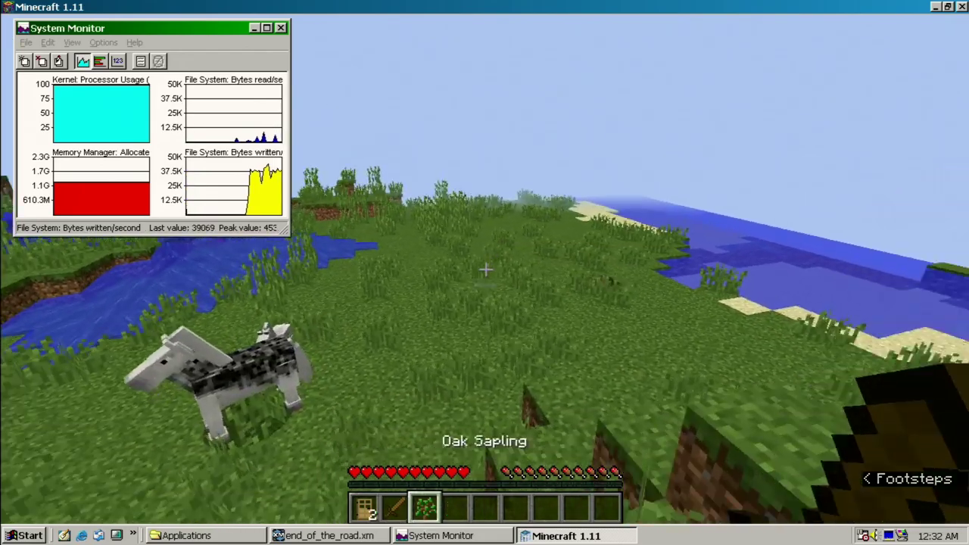
{"action": "key", "text": "w"}
{"action": "scroll", "coordinate": [486, 269], "scroll_direction": "down", "scroll_amount": 1}
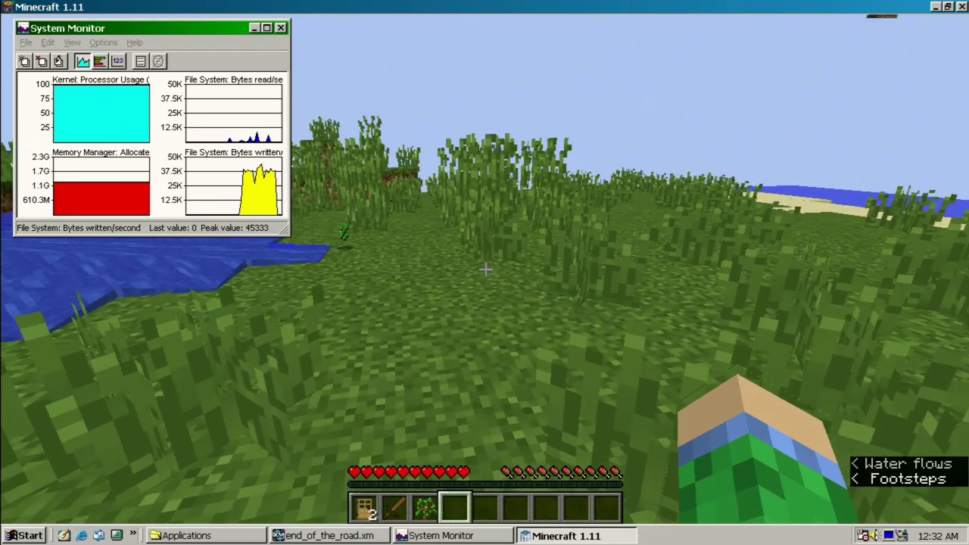
{"action": "left_click", "coordinate": [485, 269]}
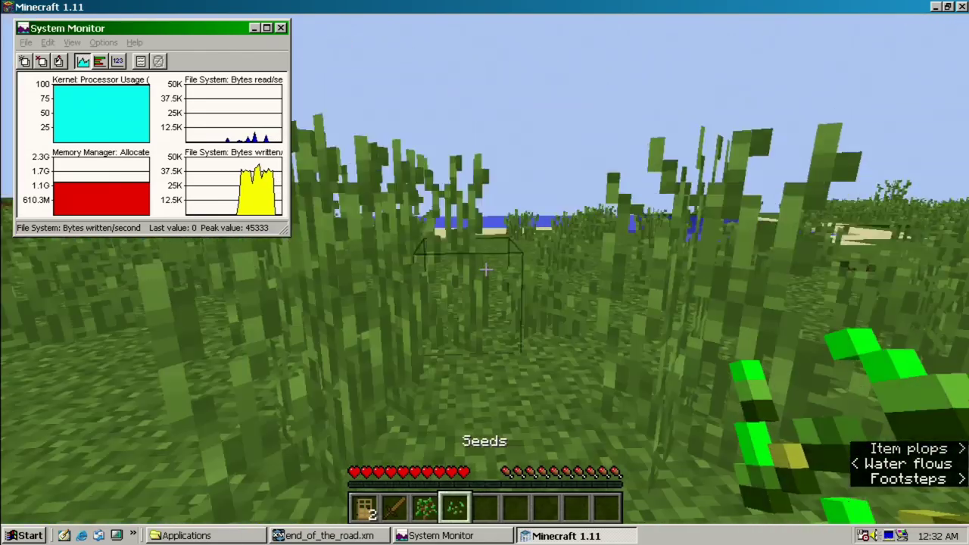
{"action": "mouse_move", "coordinate": [485, 268]}
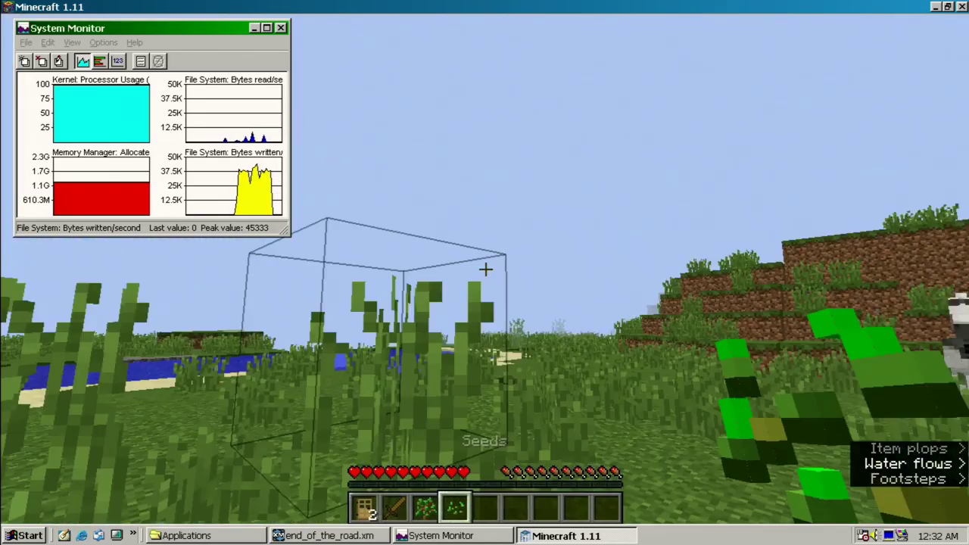
Drop the held seeds and raise the render distance to 7 chunks in the video settings.
{"action": "key", "text": "q"}
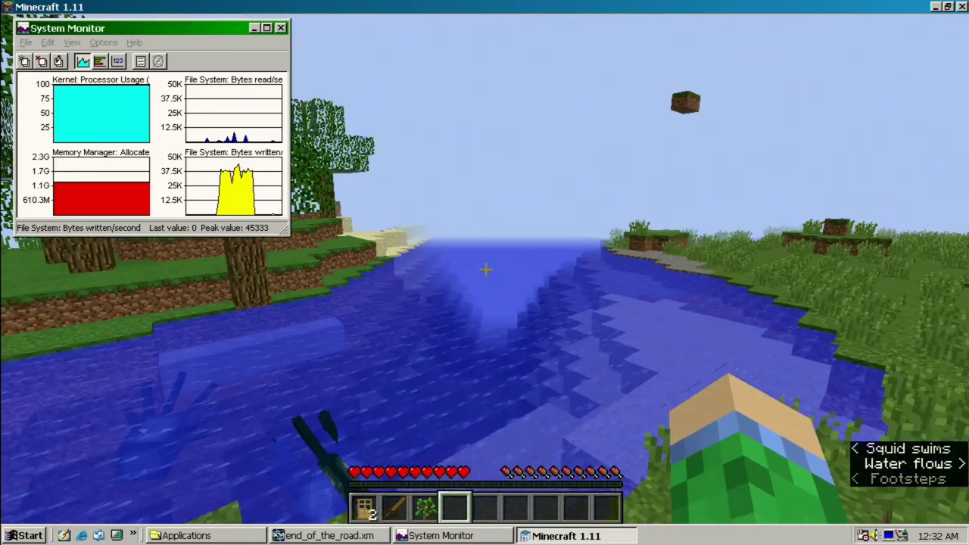
{"action": "key", "text": "Escape"}
{"action": "left_click", "coordinate": [448, 281]}
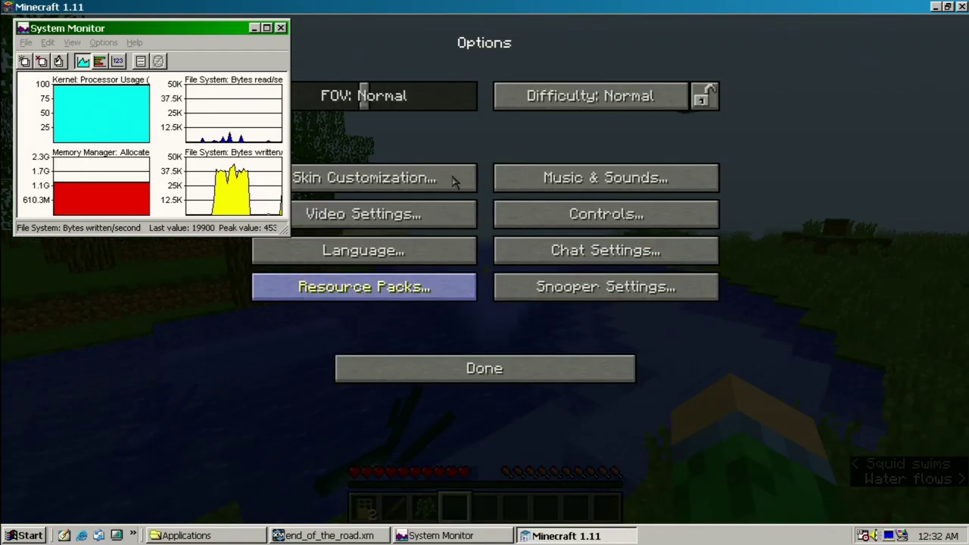
{"action": "left_click", "coordinate": [363, 214]}
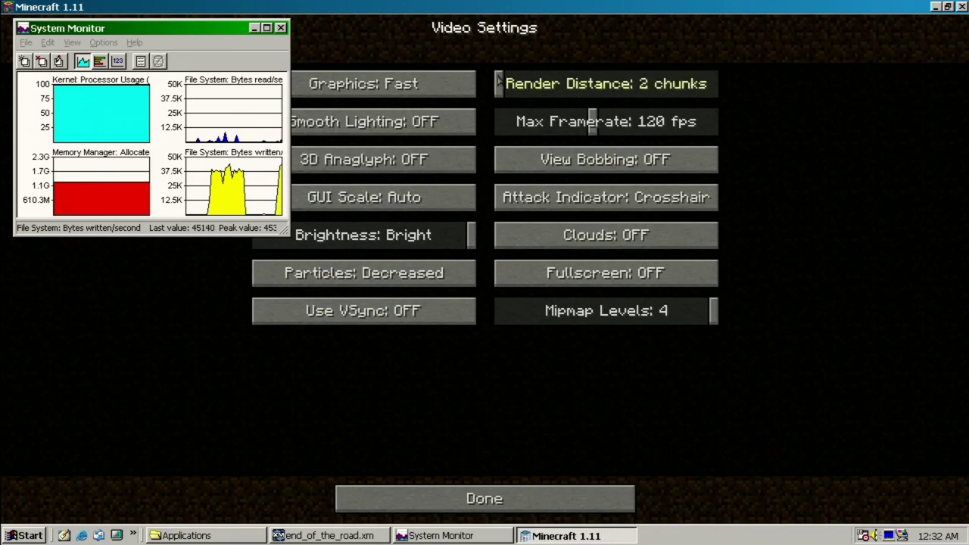
{"action": "left_click_drag", "start_coordinate": [538, 89], "coordinate": [552, 89]}
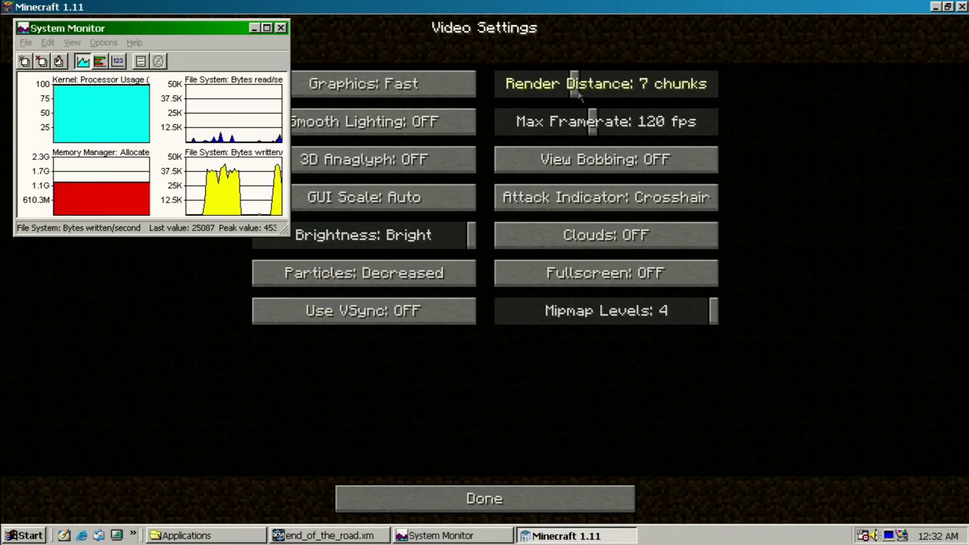
{"action": "key", "text": "Escape"}
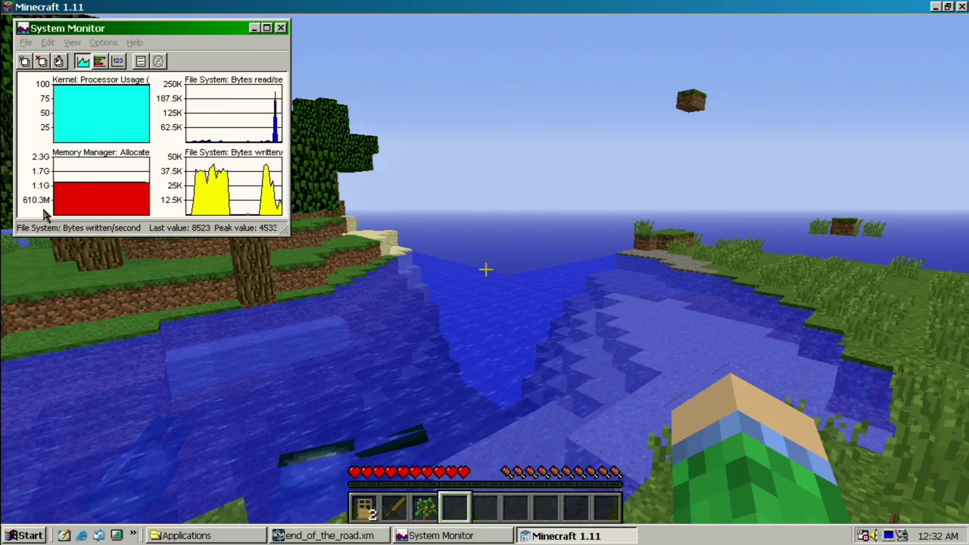
{"action": "mouse_move", "coordinate": [216, 246]}
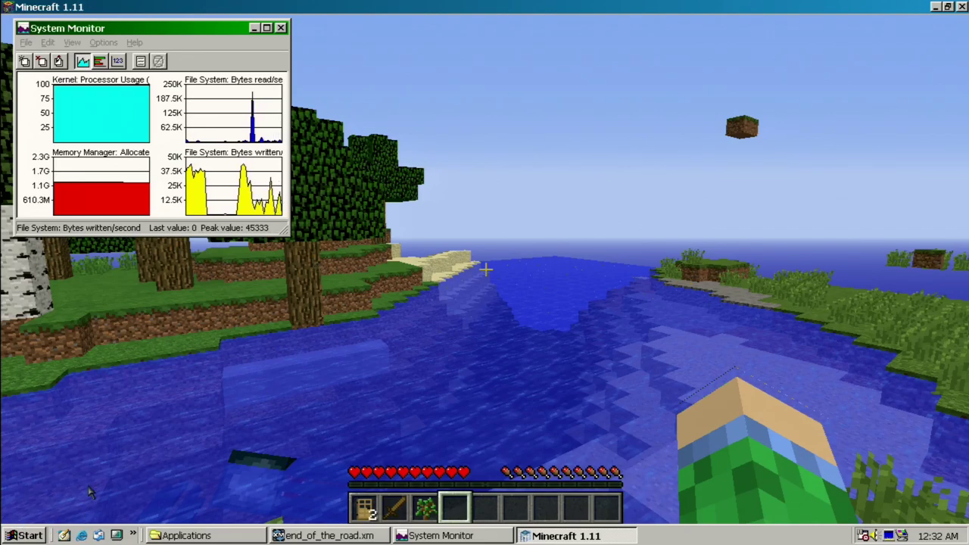
{"action": "left_click", "coordinate": [115, 162]}
{"action": "left_click", "coordinate": [37, 537]}
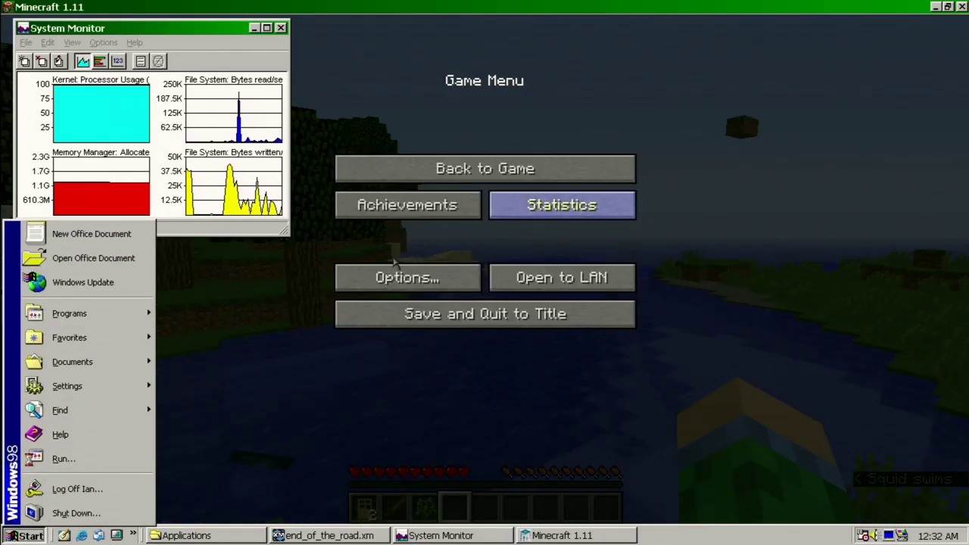
{"action": "left_click", "coordinate": [249, 320]}
{"action": "key", "text": "Escape"}
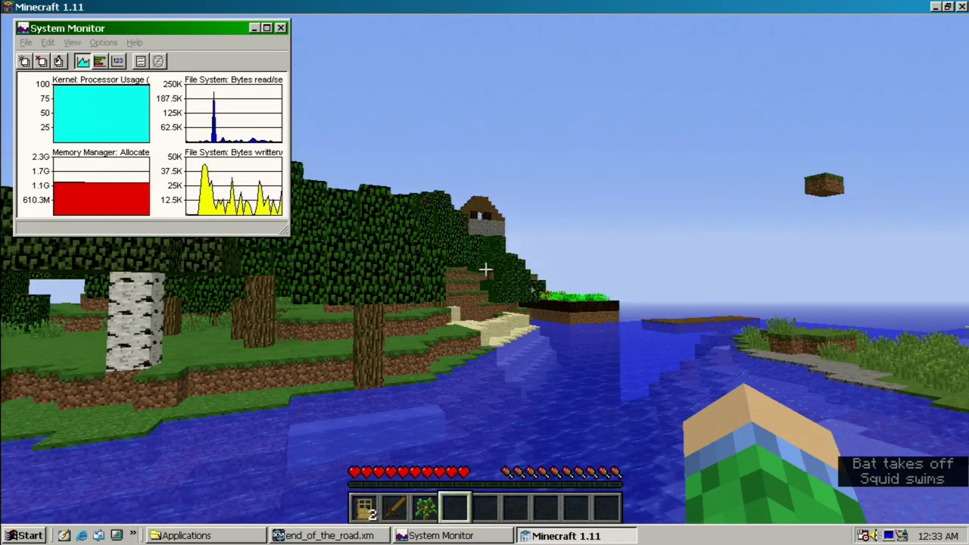
Lower the render distance to 2 chunks in the video settings and return to the game.
{"action": "left_click", "coordinate": [235, 199]}
{"action": "left_click", "coordinate": [377, 282]}
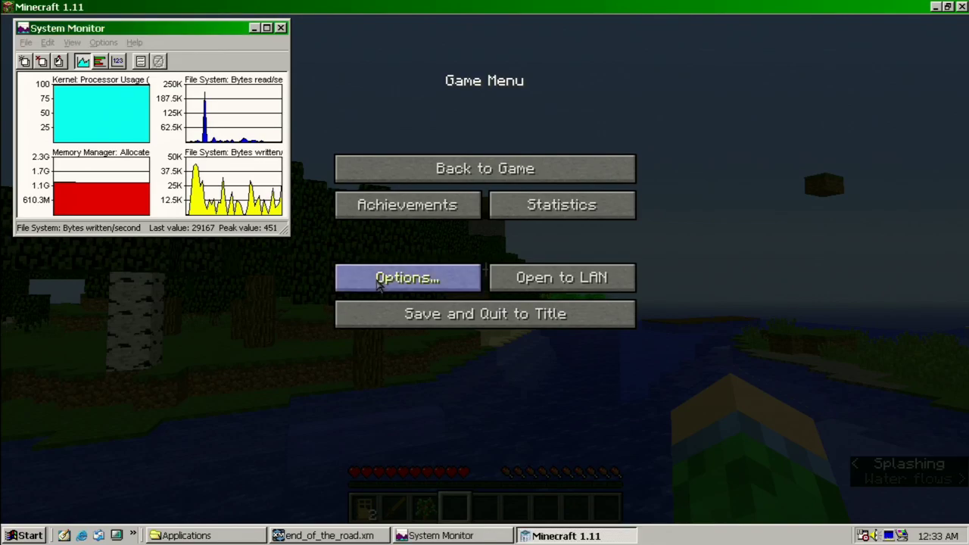
{"action": "left_click", "coordinate": [381, 280]}
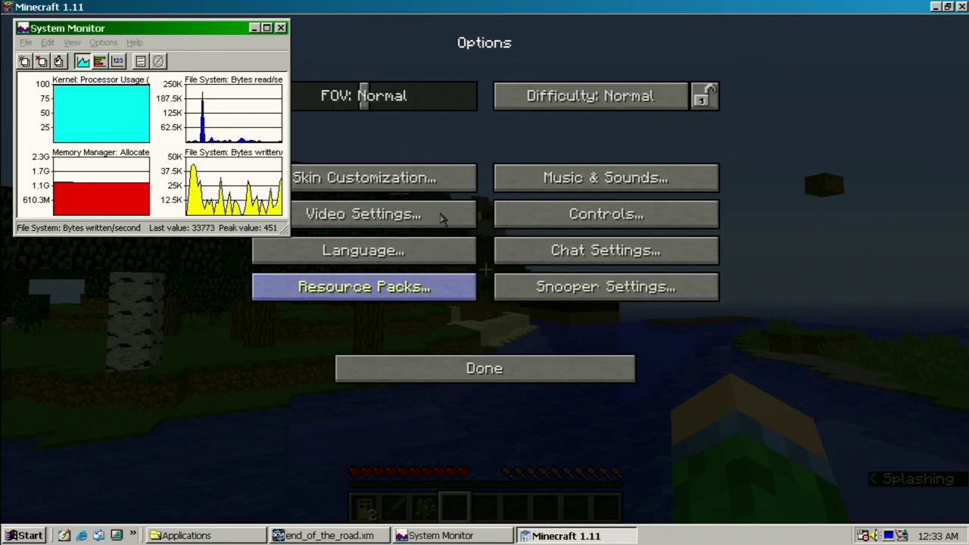
{"action": "left_click", "coordinate": [356, 214]}
{"action": "left_click_drag", "start_coordinate": [529, 84], "coordinate": [499, 84]}
{"action": "key", "text": "Escape"}
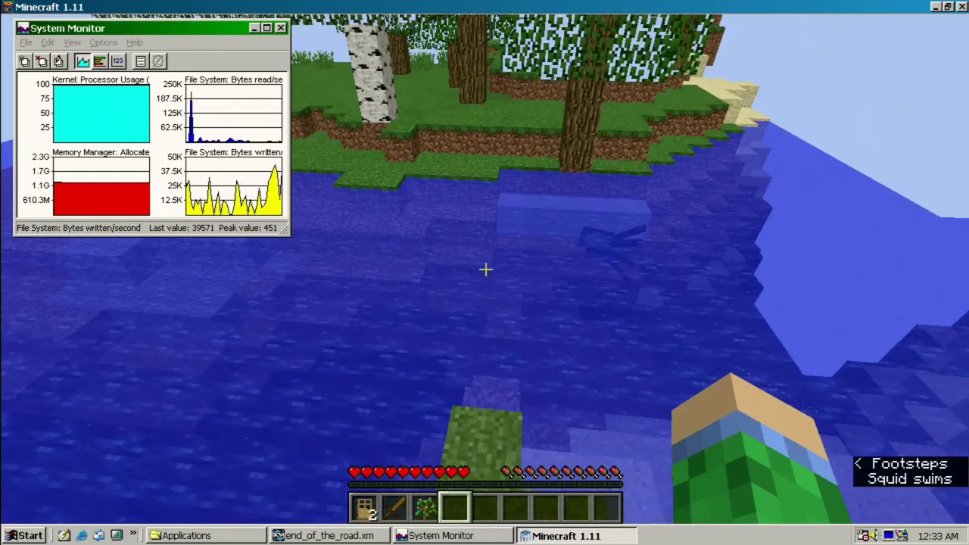
Swim across the river and walk through the forest to the foot of the dirt terraces.
{"action": "key", "text": "w"}
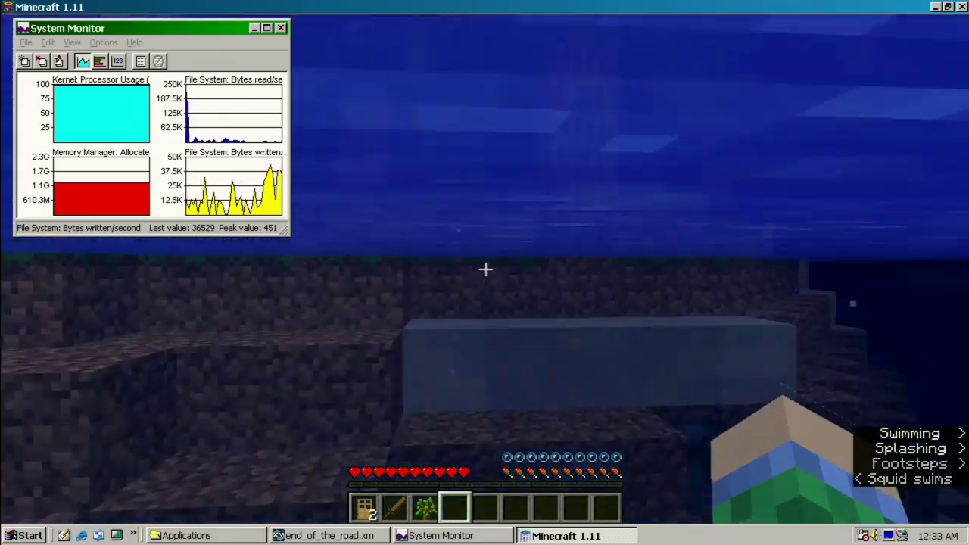
{"action": "key", "text": "w"}
{"action": "key", "text": "w"}
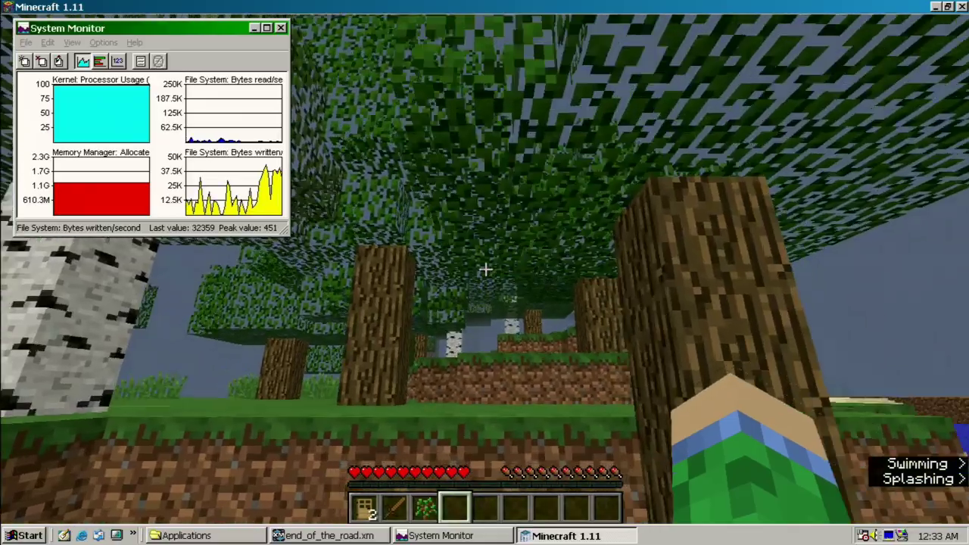
{"action": "key", "text": "w"}
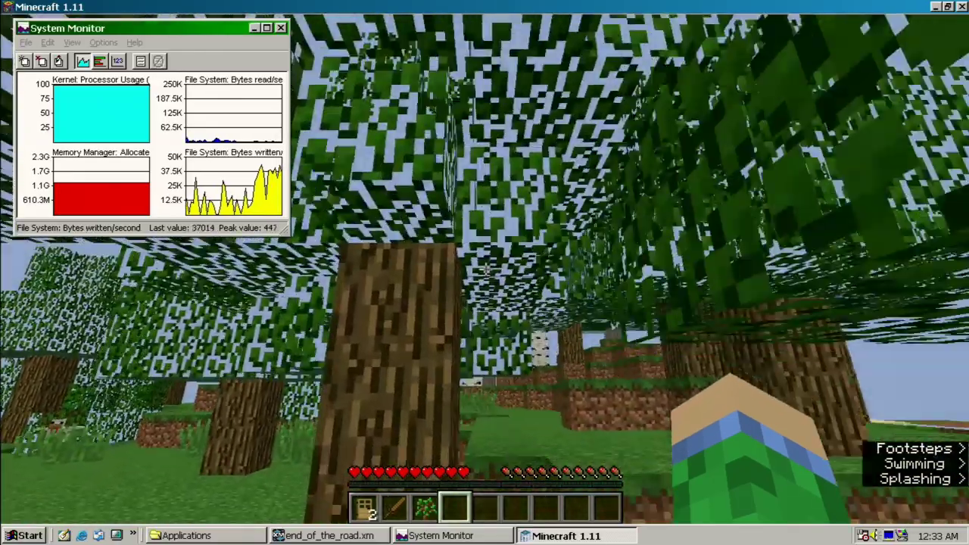
{"action": "key", "text": "w"}
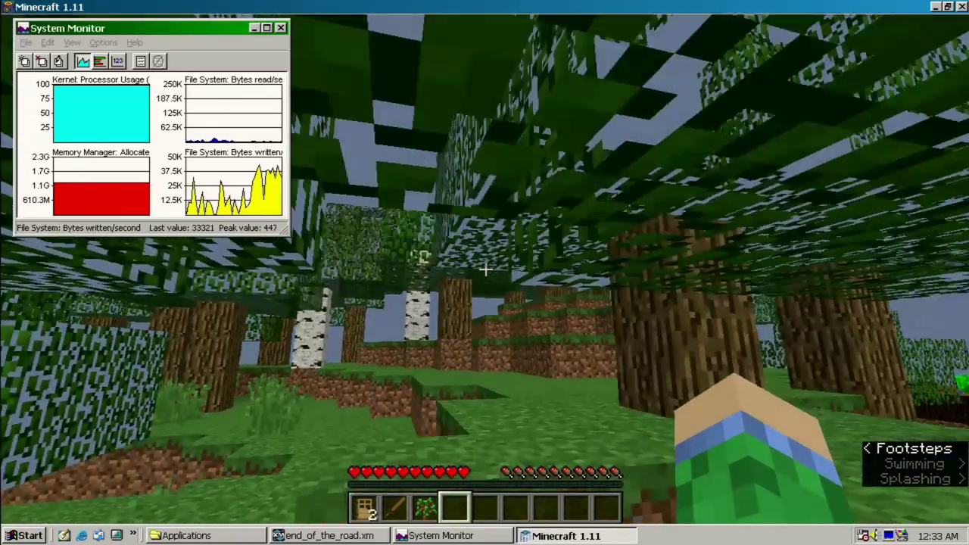
{"action": "key", "text": "w"}
{"action": "key", "text": "w"}
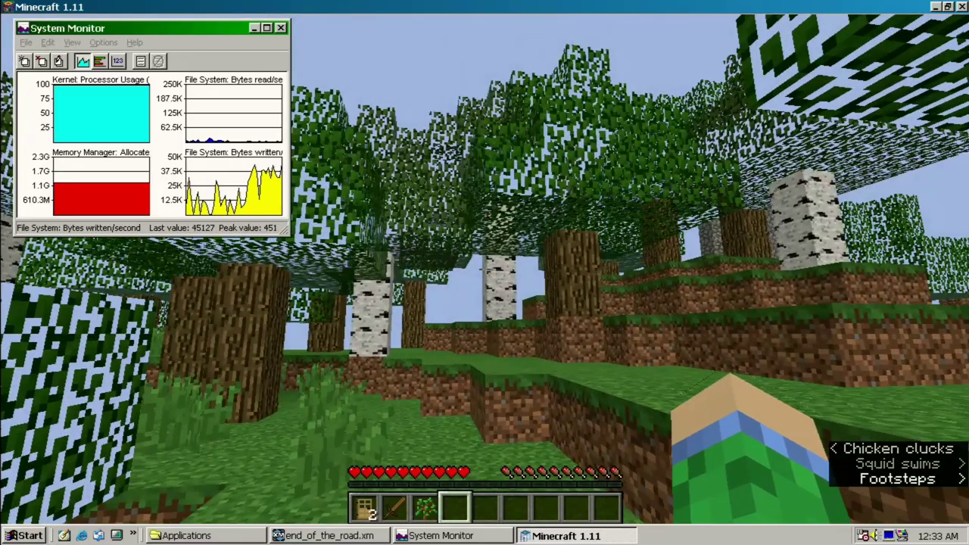
{"action": "key", "text": "w"}
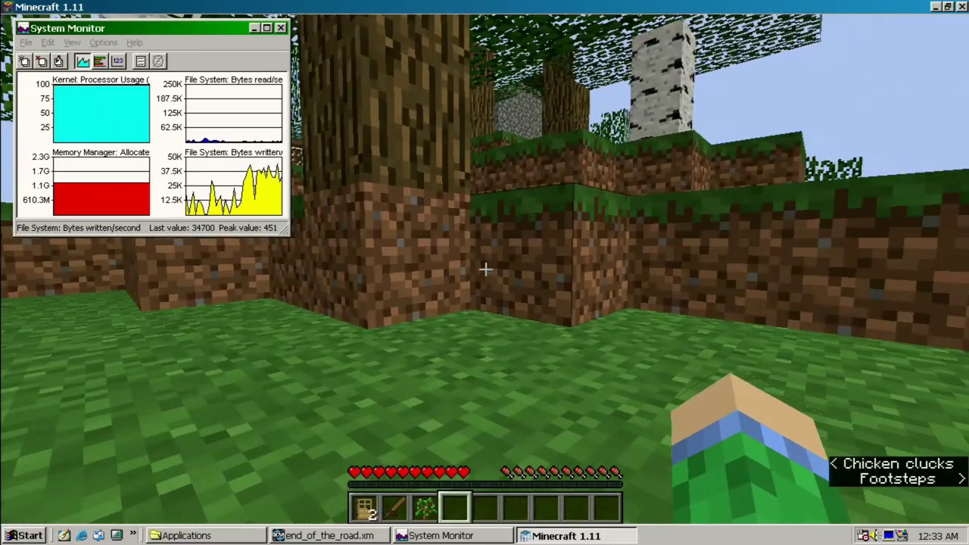
Climb the grassy terraces between the trees up to the tall cobblestone building.
{"action": "key", "text": "space"}
{"action": "key", "text": "w"}
{"action": "key", "text": "space"}
{"action": "key", "text": "w"}
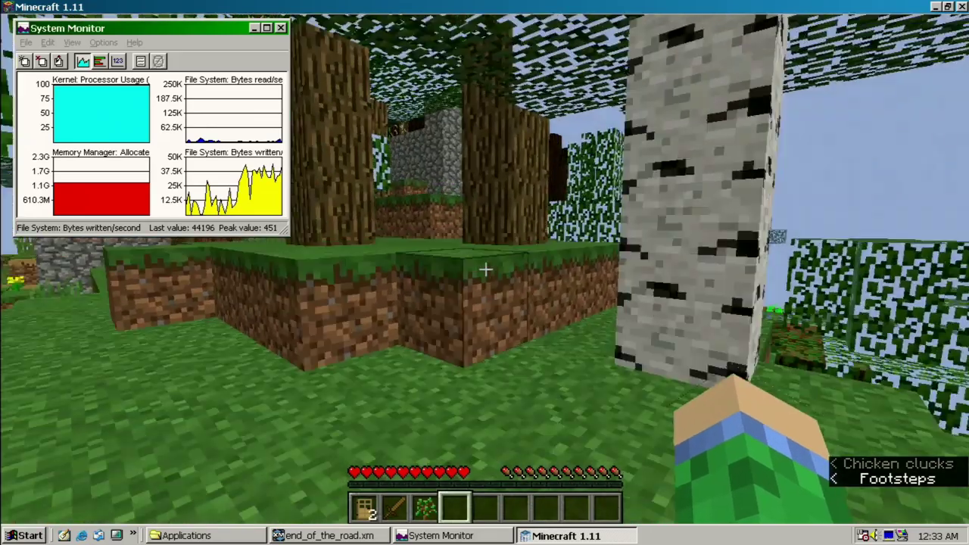
{"action": "key", "text": "space"}
{"action": "key", "text": "w"}
{"action": "key", "text": "w"}
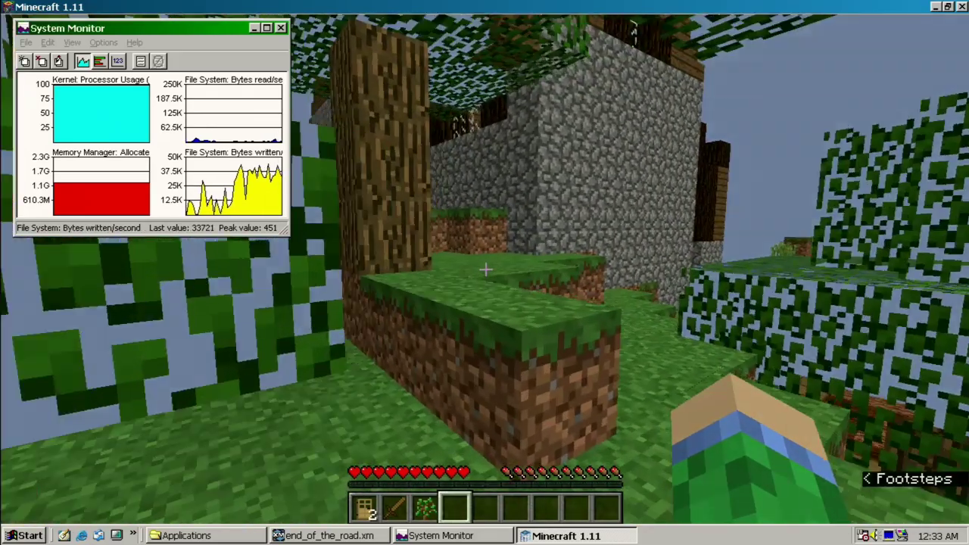
{"action": "key", "text": "w"}
{"action": "key", "text": "w"}
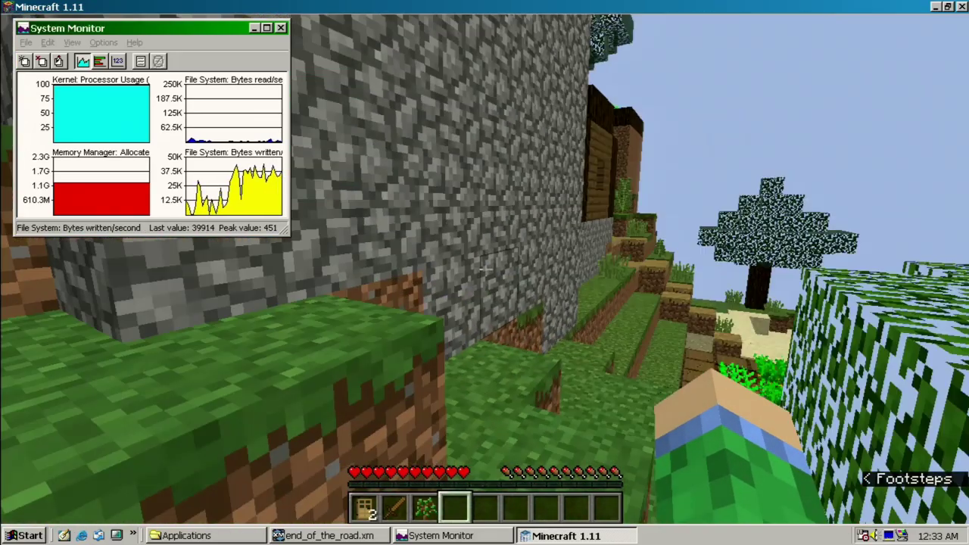
Follow the ledge beside the cobblestone wall past the crop field and climb up to the village path.
{"action": "key", "text": "w"}
{"action": "key", "text": "w"}
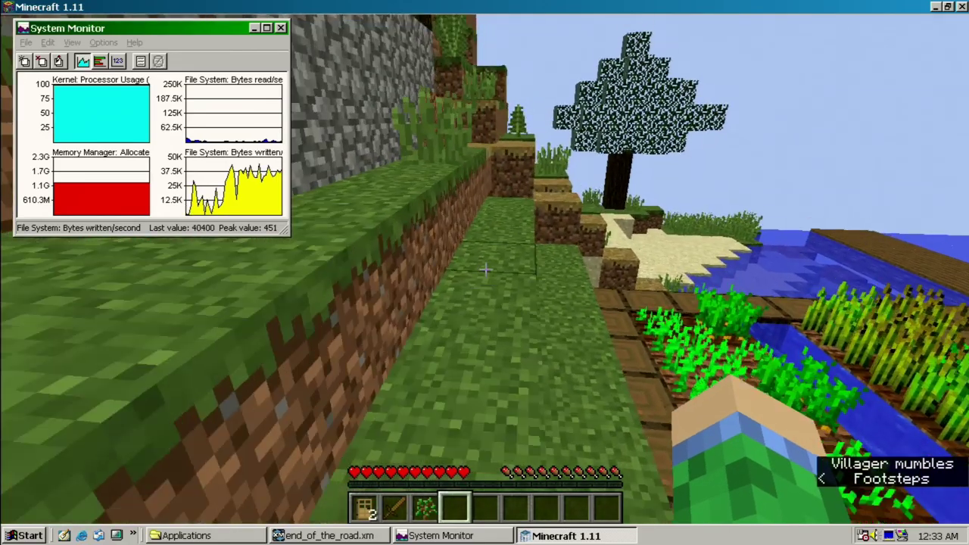
{"action": "key", "text": "w"}
{"action": "key", "text": "w"}
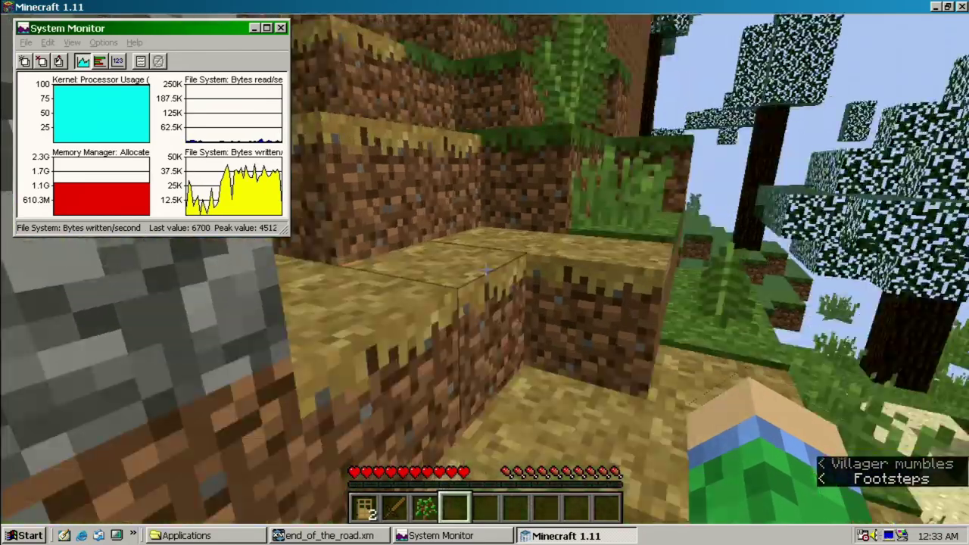
{"action": "key", "text": "w"}
{"action": "key", "text": "w"}
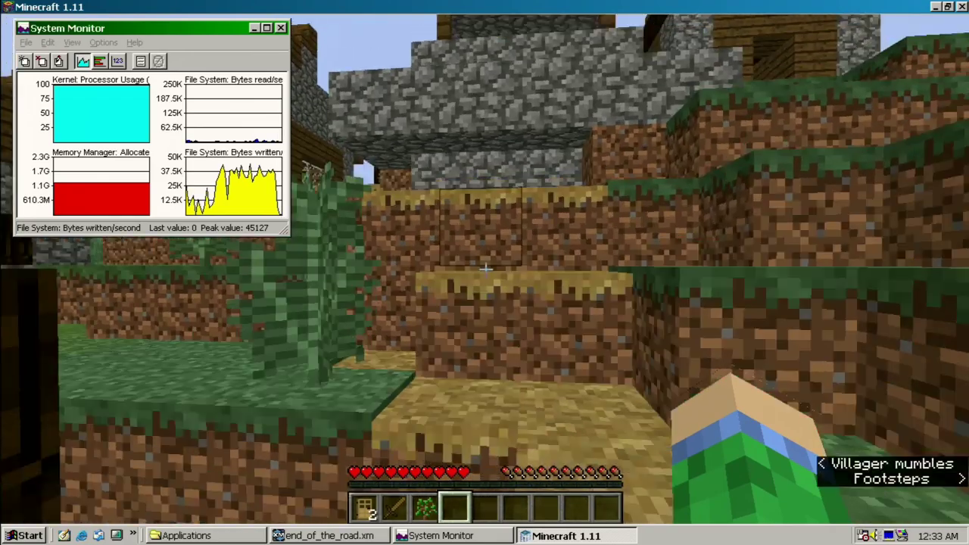
{"action": "key", "text": "w"}
{"action": "key", "text": "space"}
{"action": "key", "text": "w"}
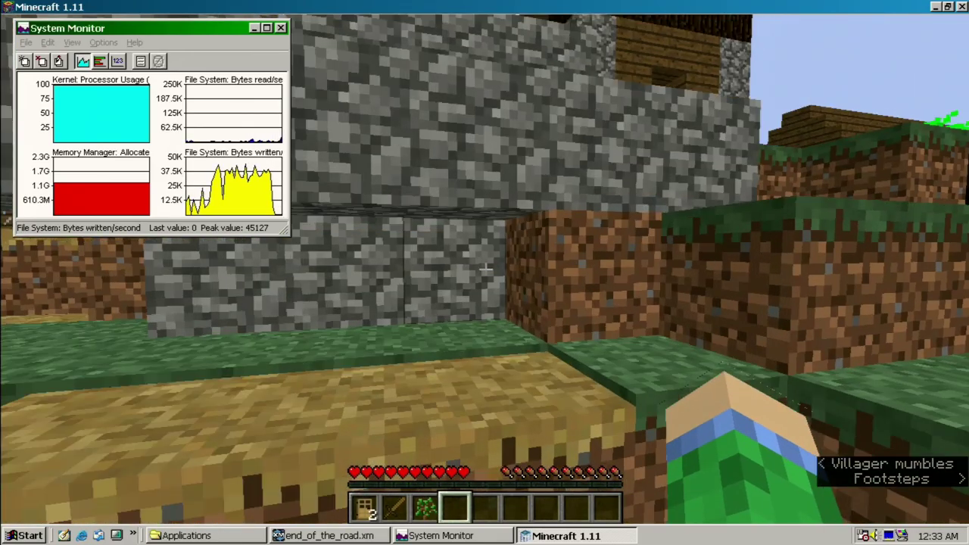
{"action": "key", "text": "w"}
{"action": "key", "text": "space"}
{"action": "key", "text": "w"}
{"action": "key", "text": "space"}
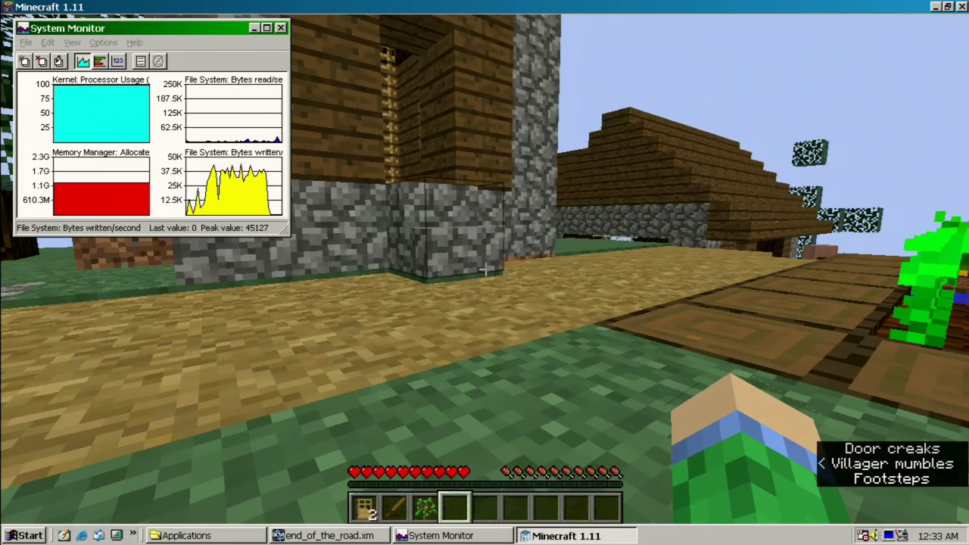
Walk past the village houses and farms into the villager's hut, and open and close the villager's trades.
{"action": "key", "text": "w"}
{"action": "key", "text": "w"}
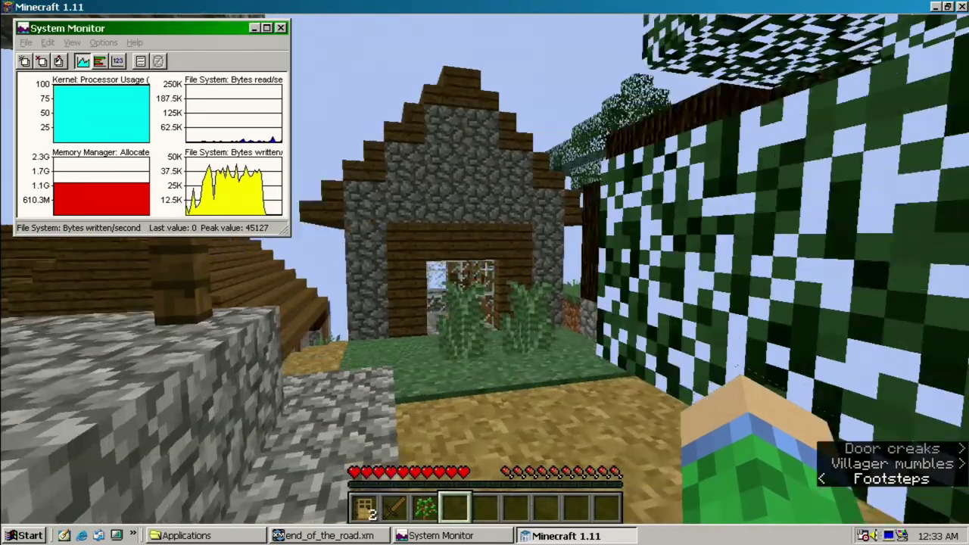
{"action": "key", "text": "w"}
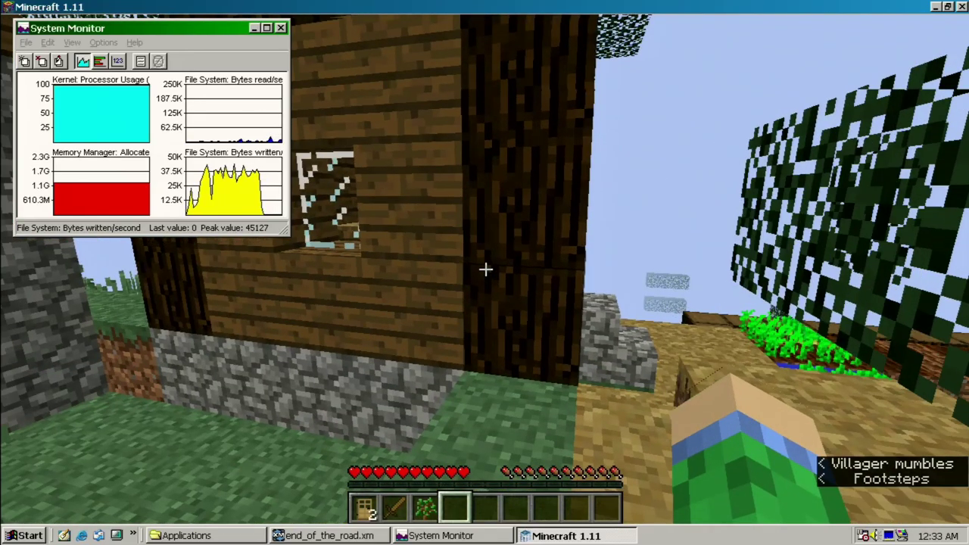
{"action": "mouse_move", "coordinate": [486, 269]}
{"action": "key", "text": "w"}
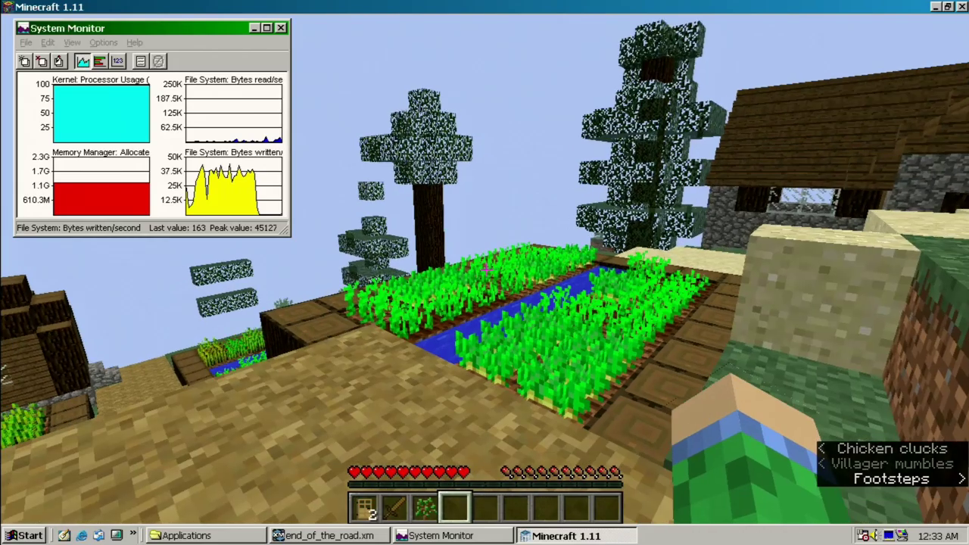
{"action": "key", "text": "w"}
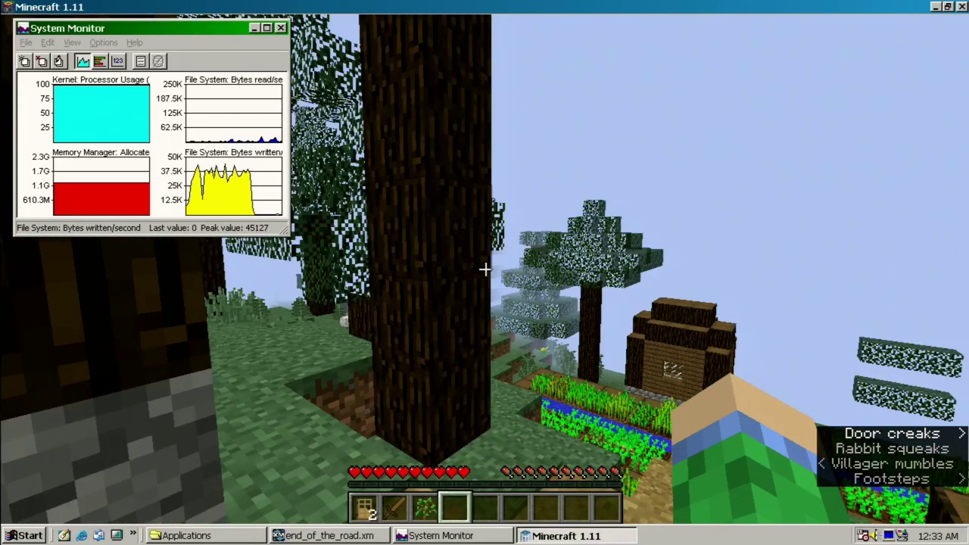
{"action": "key", "text": "w"}
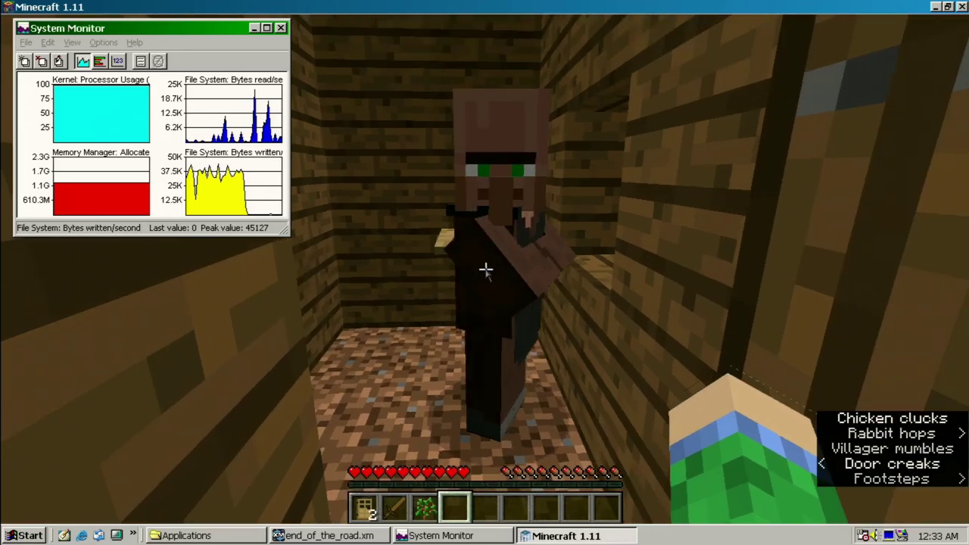
{"action": "right_click", "coordinate": [486, 268]}
{"action": "key", "text": "Escape"}
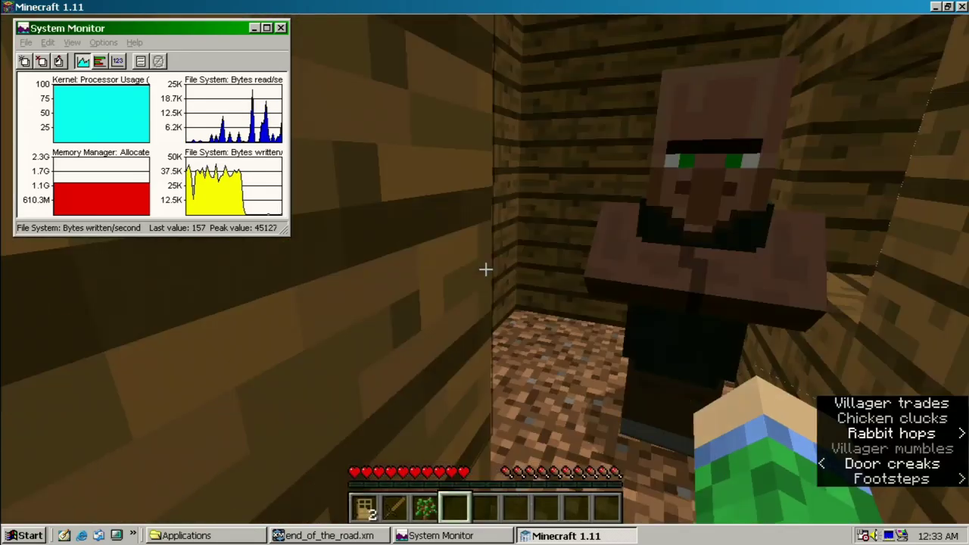
Save the Minecraft world and quit the game, and close the Applications folder window.
{"action": "mouse_move", "coordinate": [485, 269]}
{"action": "key", "text": "Escape"}
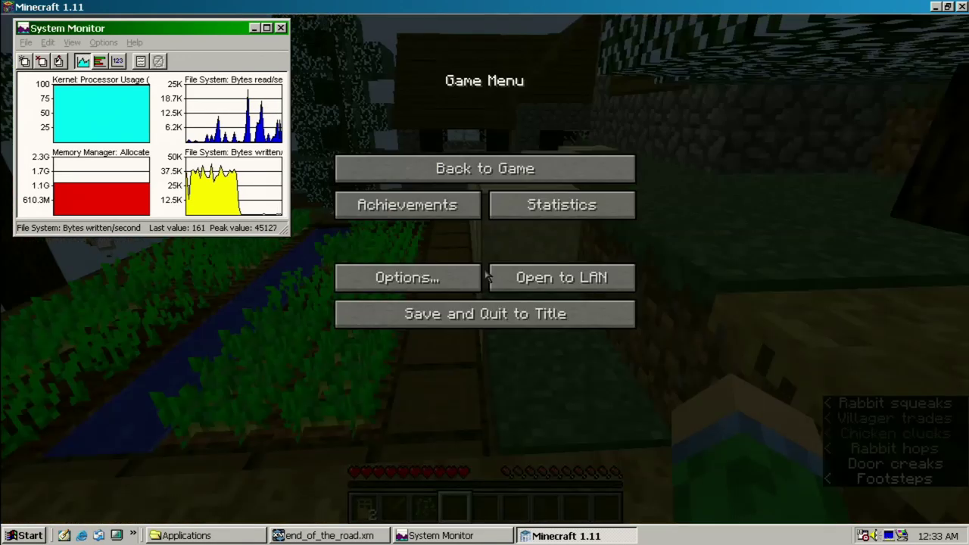
{"action": "left_click", "coordinate": [447, 321]}
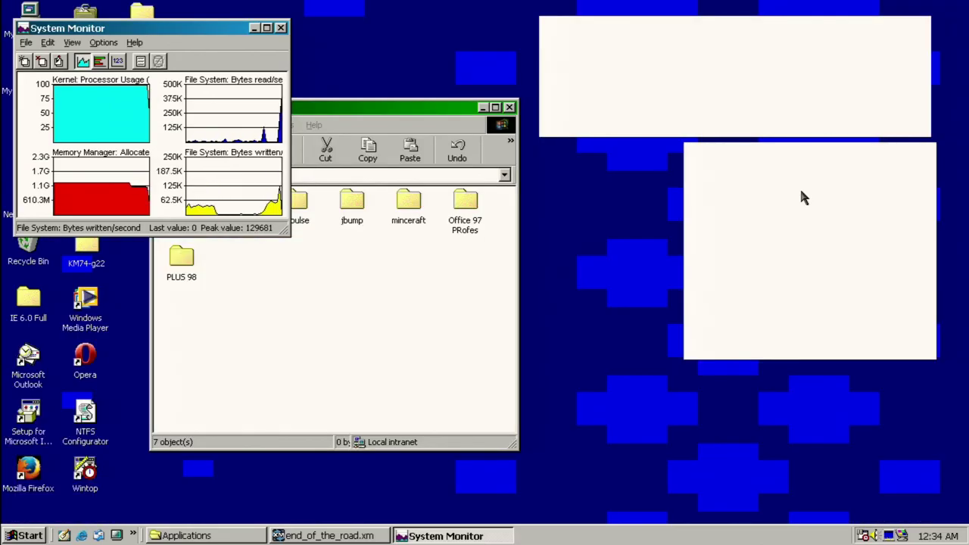
{"action": "left_click", "coordinate": [513, 333]}
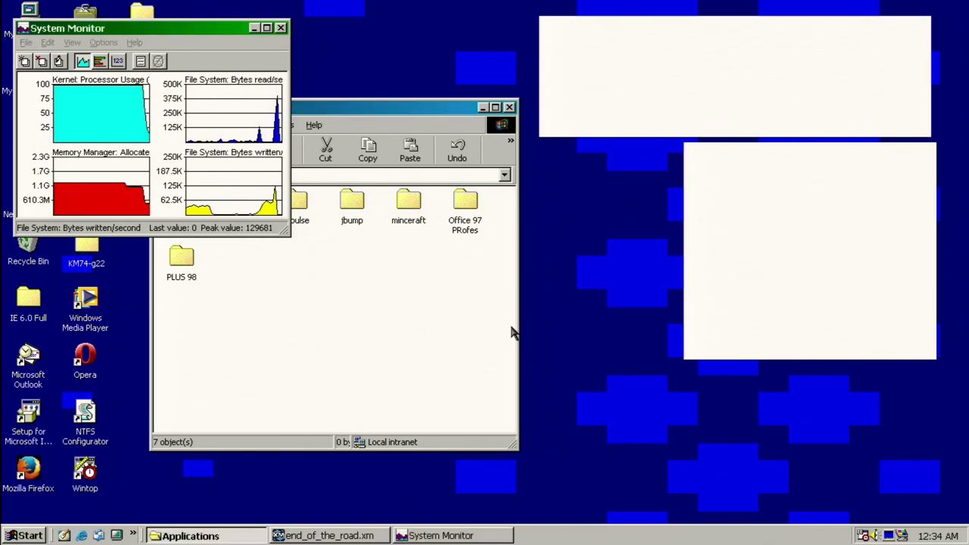
{"action": "left_click", "coordinate": [510, 106]}
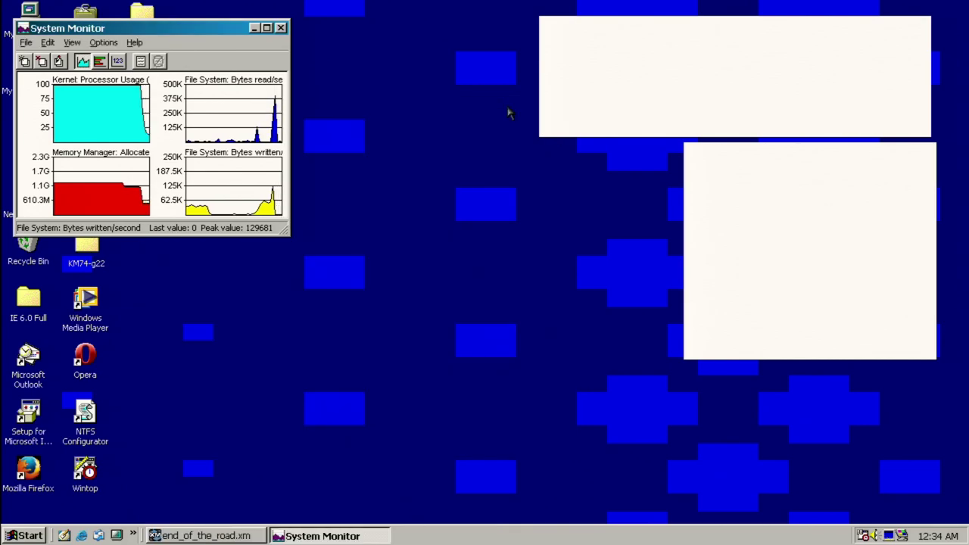
Close System Monitor and end the unresponsive end_of_the_road.xm task.
{"action": "left_click", "coordinate": [696, 119]}
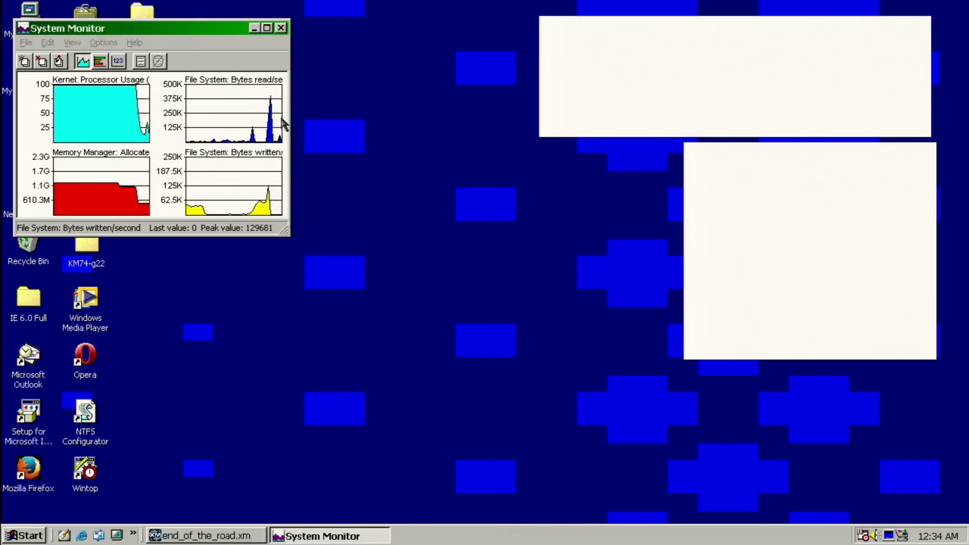
{"action": "left_click", "coordinate": [281, 28]}
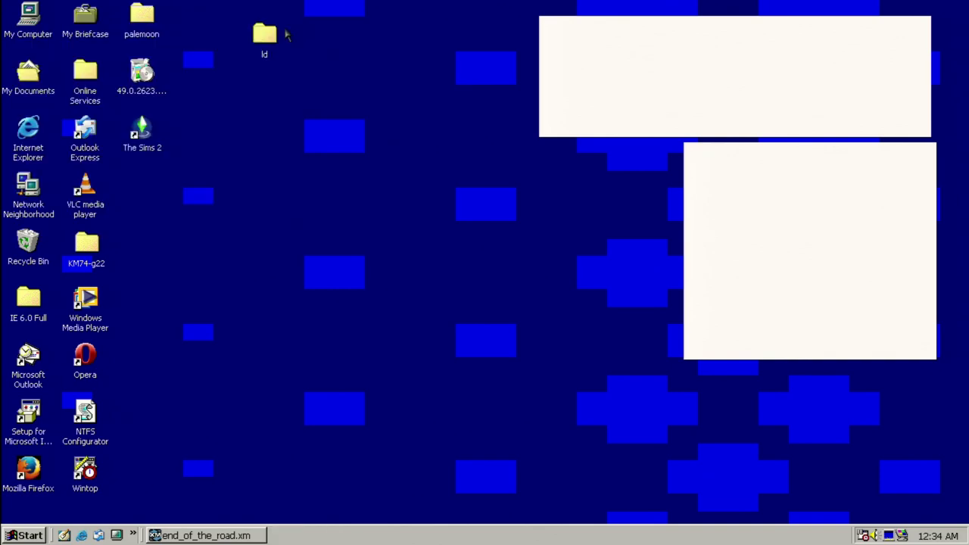
{"action": "key", "text": "ctrl+alt+Delete"}
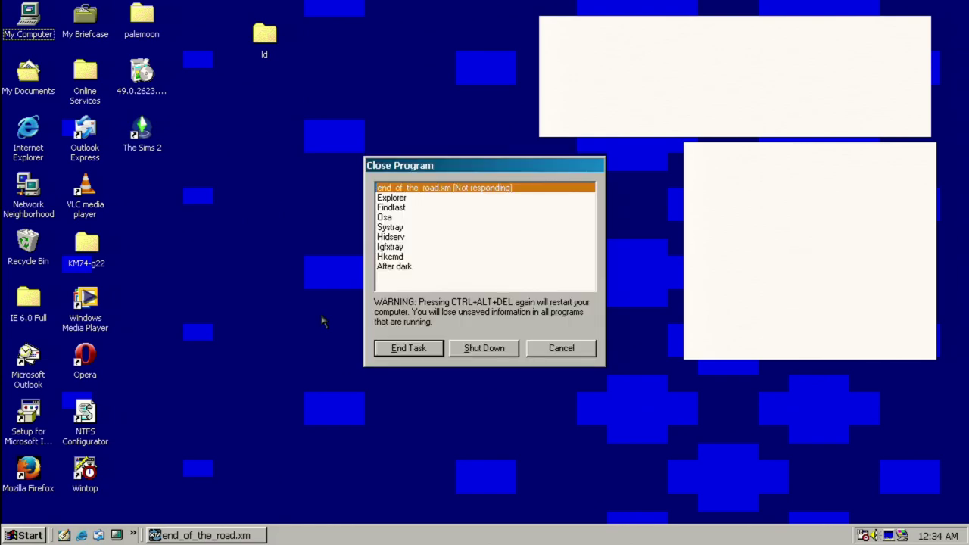
{"action": "left_click", "coordinate": [409, 349]}
{"action": "left_click", "coordinate": [177, 192]}
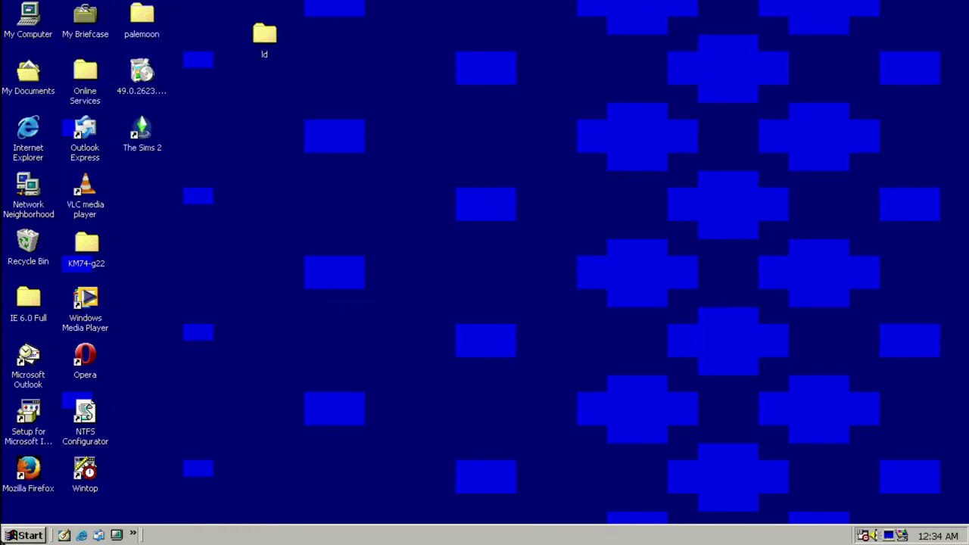
Shut down Windows 98.
{"action": "left_click", "coordinate": [29, 535]}
{"action": "left_click", "coordinate": [46, 507]}
{"action": "key", "text": "Return"}
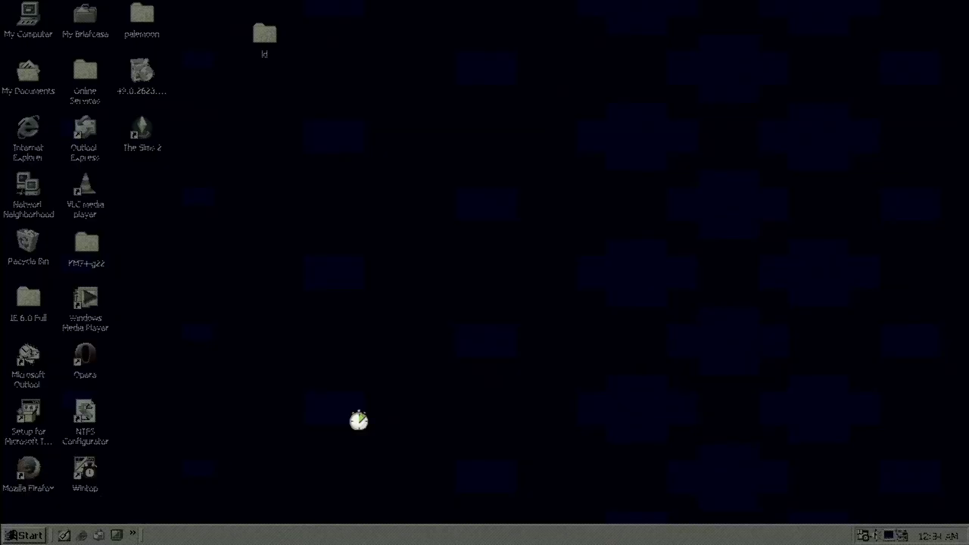
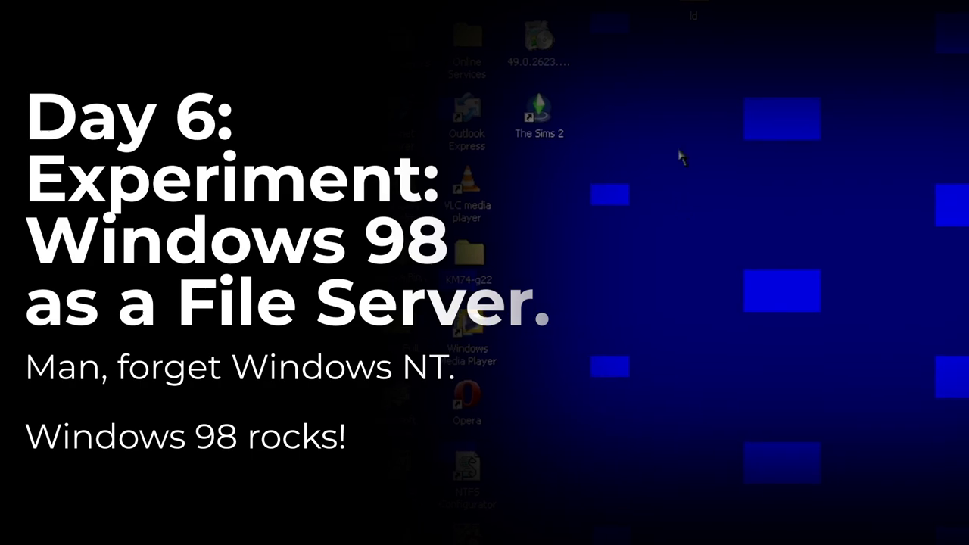
Check the properties of the desktop folder ld for sharing options and dismiss them.
{"action": "right_click", "coordinate": [693, 12]}
{"action": "left_click", "coordinate": [693, 253]}
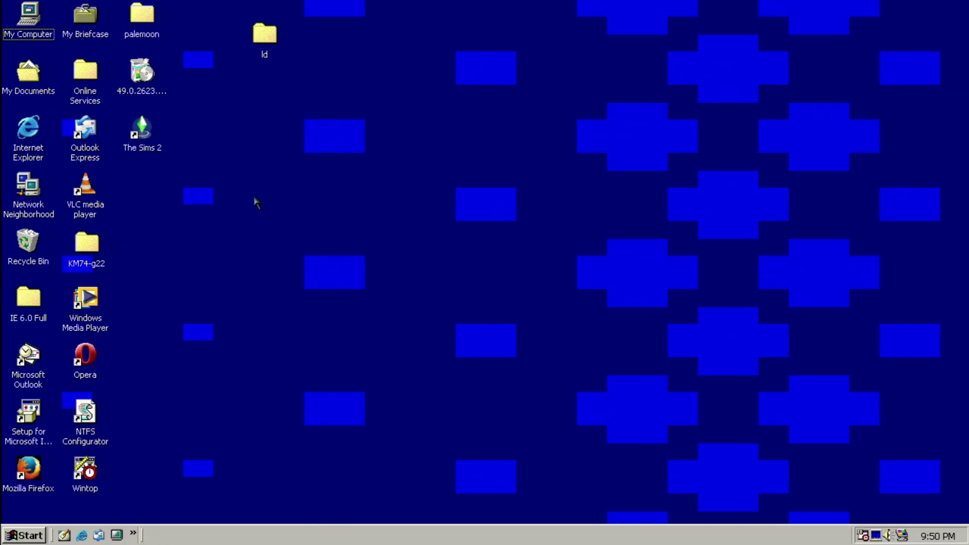
{"action": "right_click", "coordinate": [265, 32]}
{"action": "left_click", "coordinate": [325, 245]}
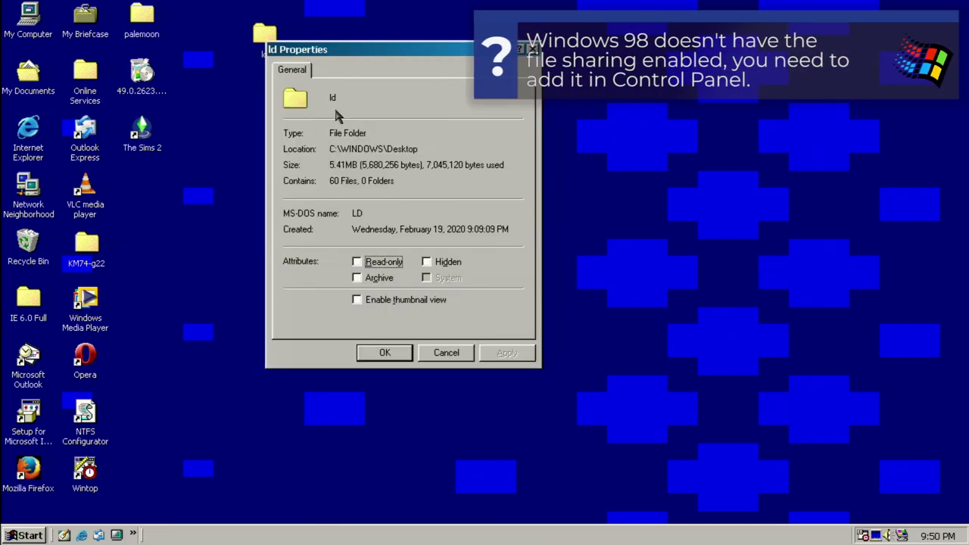
{"action": "left_click", "coordinate": [446, 353]}
From the Control Panel's Network settings, add the service File and printer sharing for Microsoft Networks.
{"action": "left_click", "coordinate": [25, 536]}
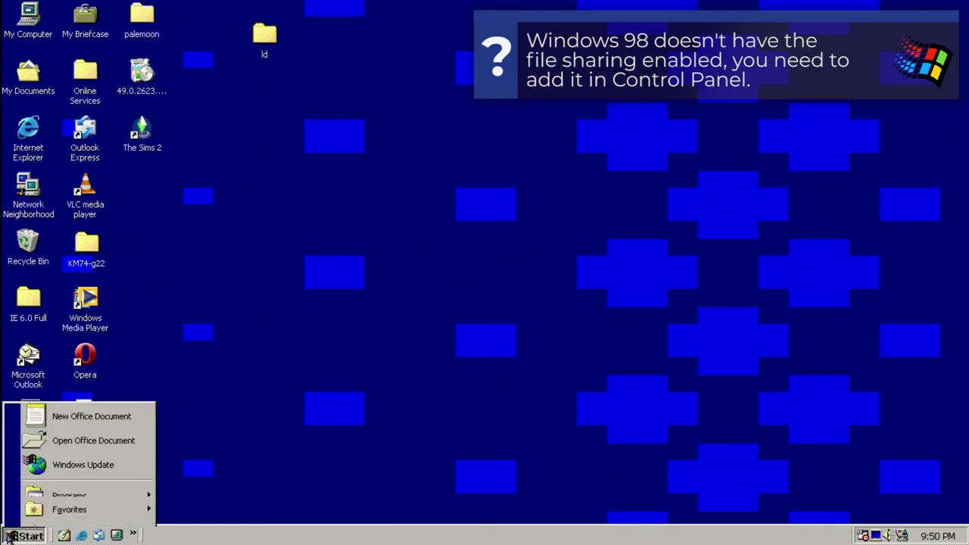
{"action": "mouse_move", "coordinate": [117, 390]}
{"action": "left_click", "coordinate": [201, 383]}
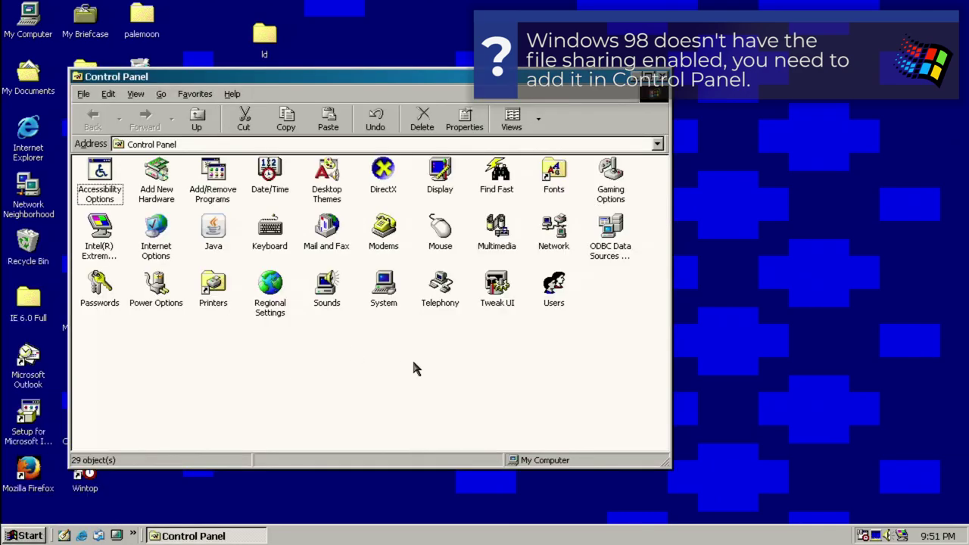
{"action": "double_click", "coordinate": [556, 235]}
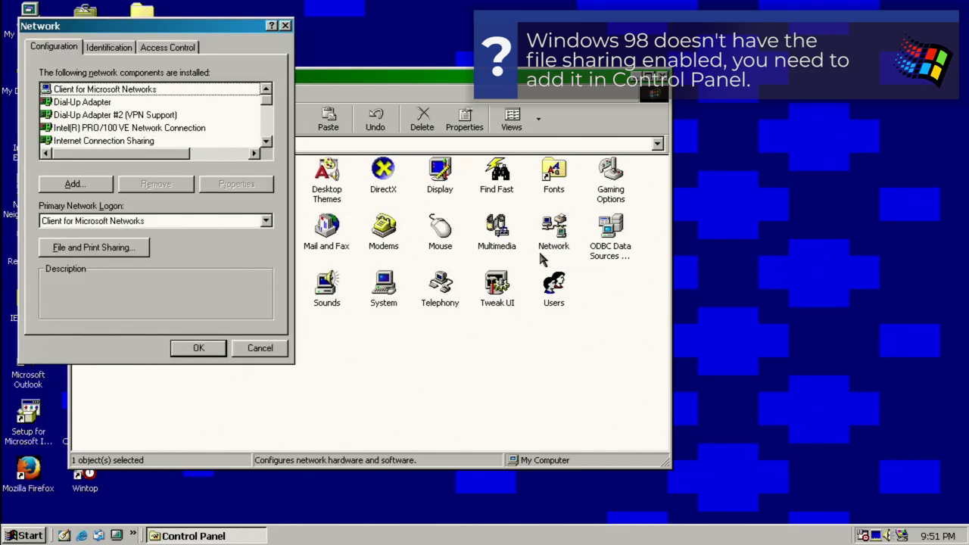
{"action": "left_click", "coordinate": [57, 187]}
{"action": "left_click", "coordinate": [74, 140]}
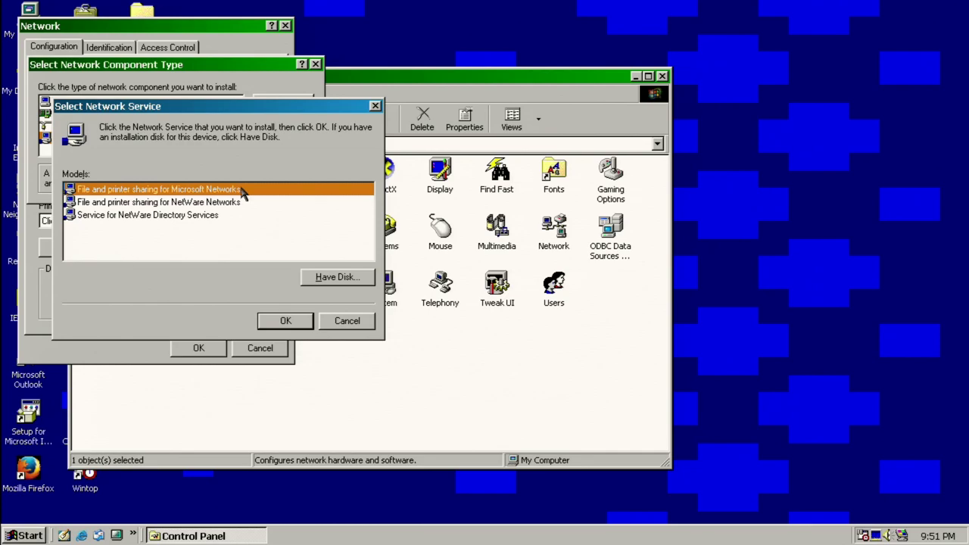
{"action": "left_click", "coordinate": [295, 322]}
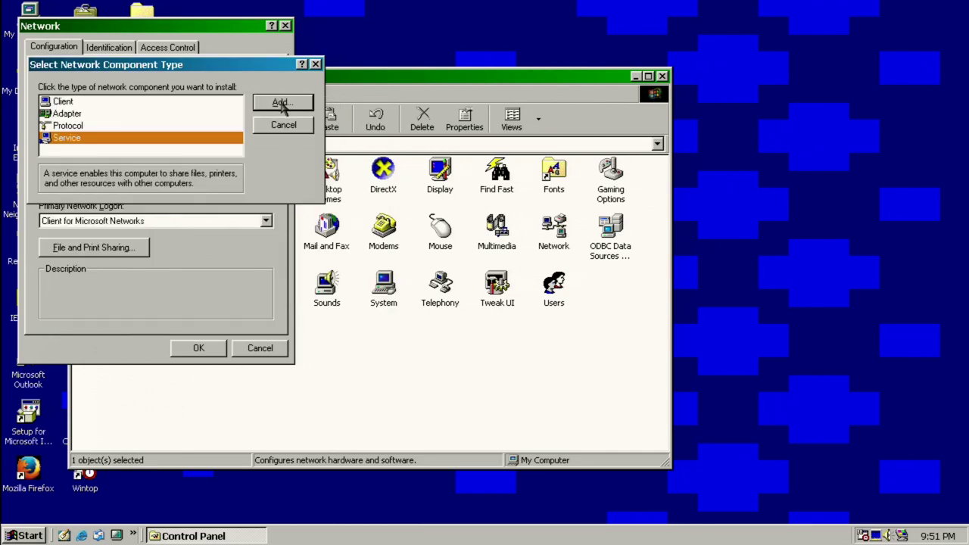
Review the properties of the new sharing service and the File and Print Sharing options.
{"action": "left_click_drag", "start_coordinate": [267, 97], "coordinate": [269, 134]}
{"action": "double_click", "coordinate": [158, 141]}
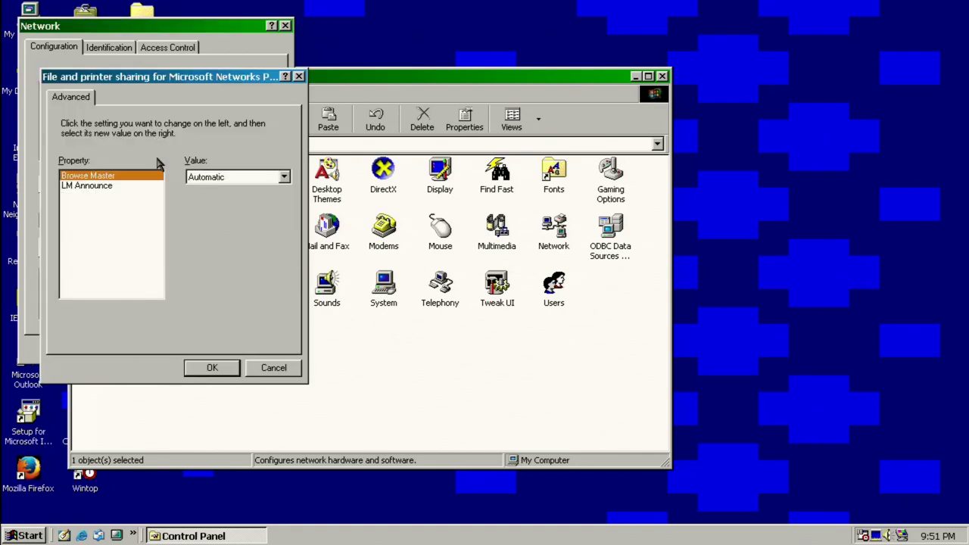
{"action": "left_click", "coordinate": [206, 370]}
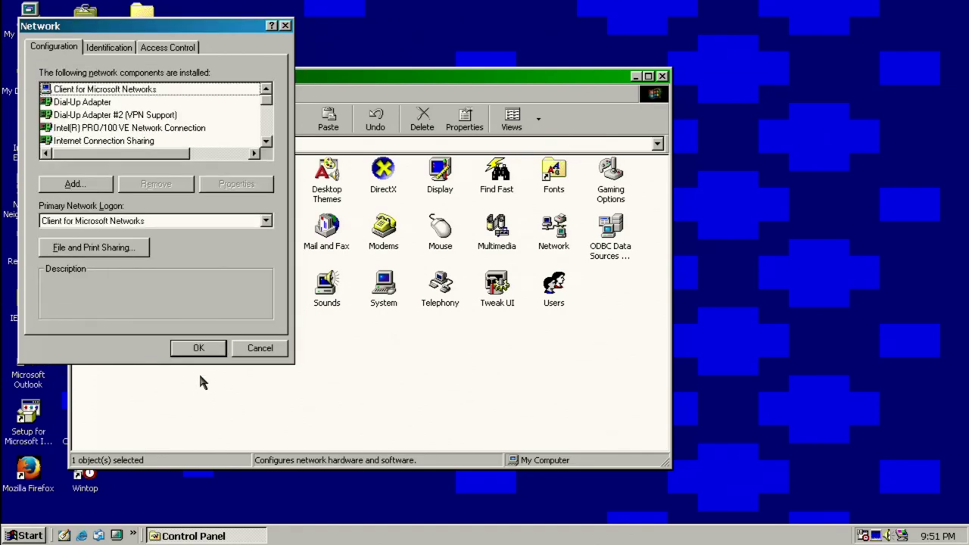
{"action": "left_click", "coordinate": [129, 248]}
{"action": "left_click", "coordinate": [174, 158]}
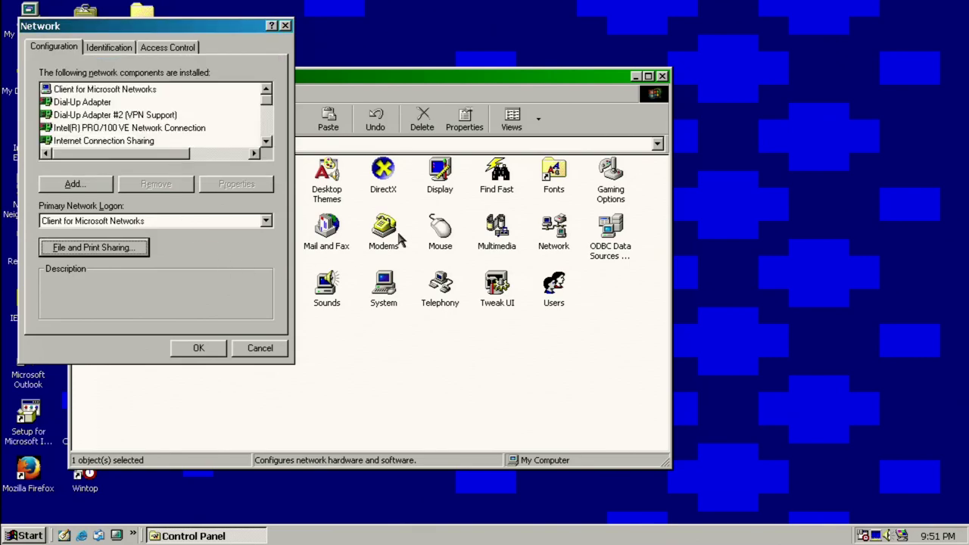
Close Control Panel, apply the network settings and restart the computer.
{"action": "left_click", "coordinate": [661, 77]}
{"action": "left_click", "coordinate": [193, 348]}
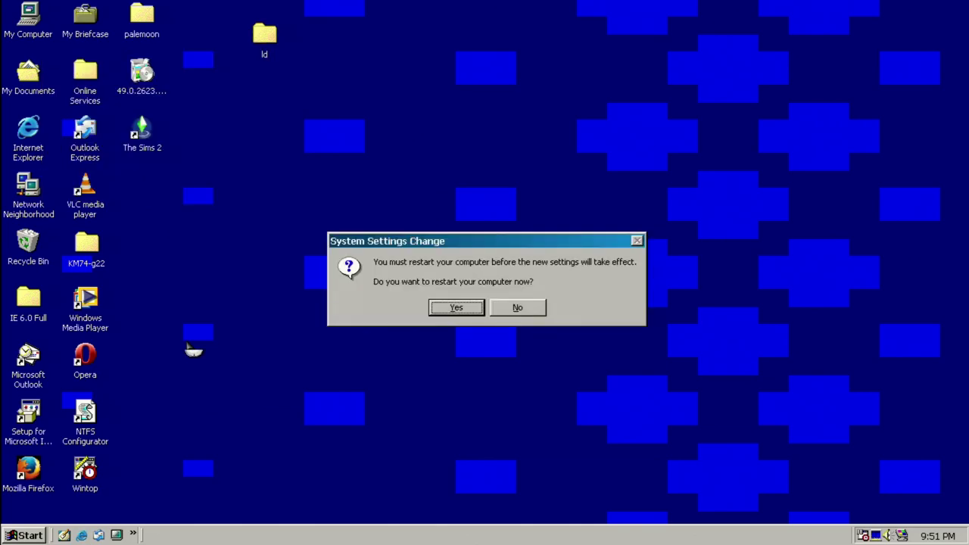
{"action": "left_click", "coordinate": [445, 306]}
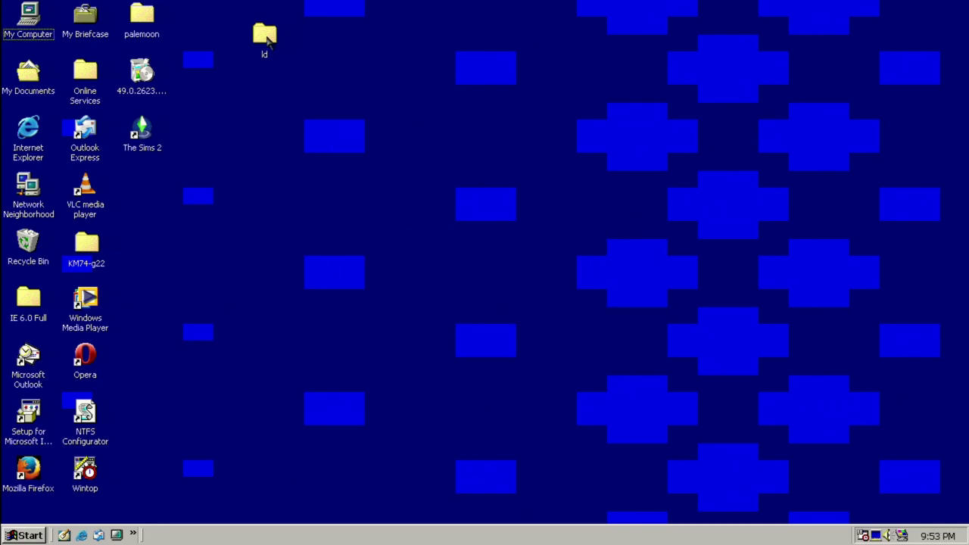
View the sharing options of the ld folder and close its properties.
{"action": "right_click", "coordinate": [267, 39]}
{"action": "left_click", "coordinate": [281, 251]}
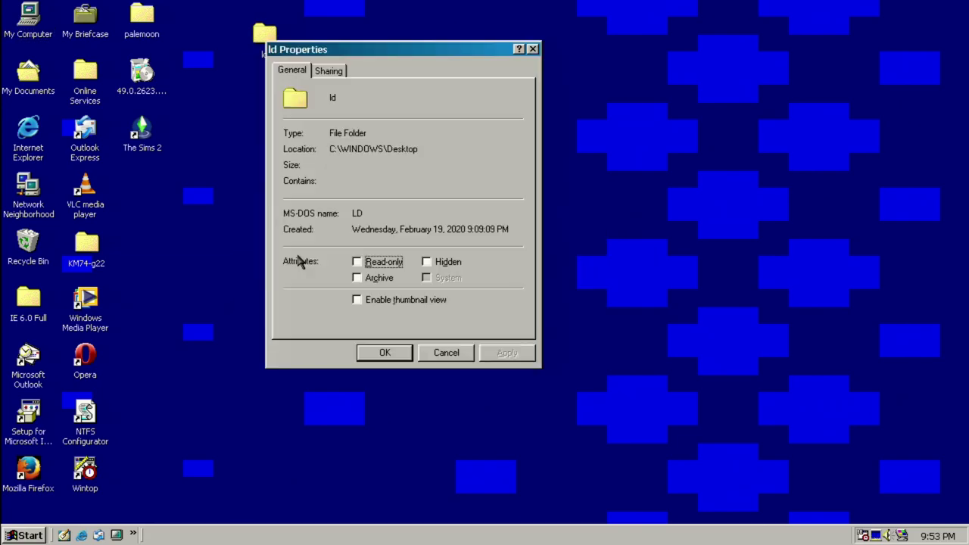
{"action": "left_click", "coordinate": [327, 73]}
{"action": "key", "text": "Return"}
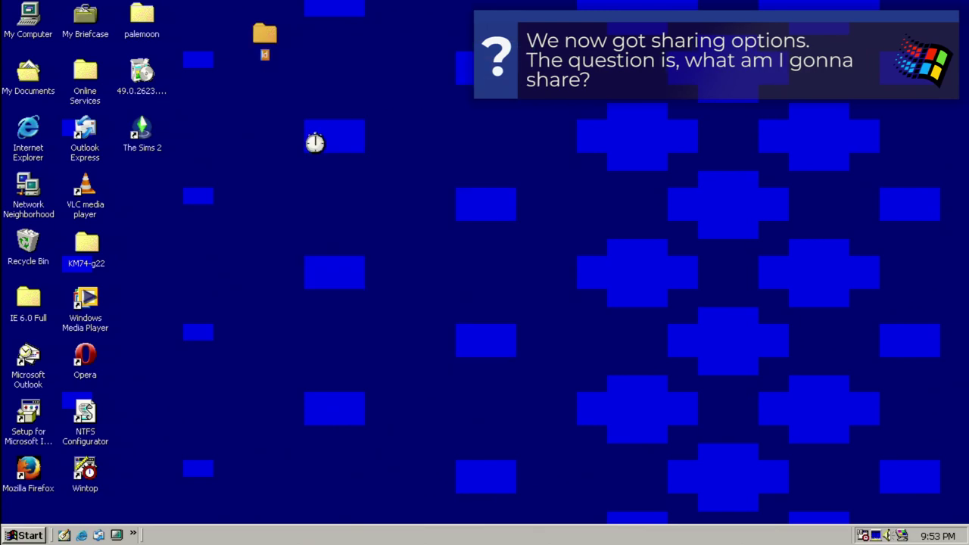
Copy everything on network drive E: into a new desktop folder named share, and close that folder's window.
{"action": "right_click", "coordinate": [304, 127]}
{"action": "left_click", "coordinate": [220, 189]}
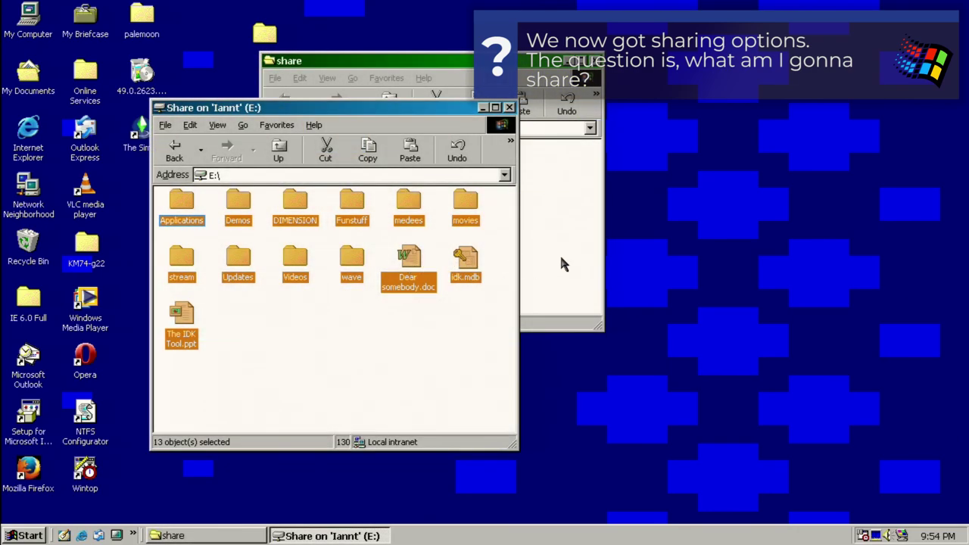
{"action": "left_click", "coordinate": [562, 256]}
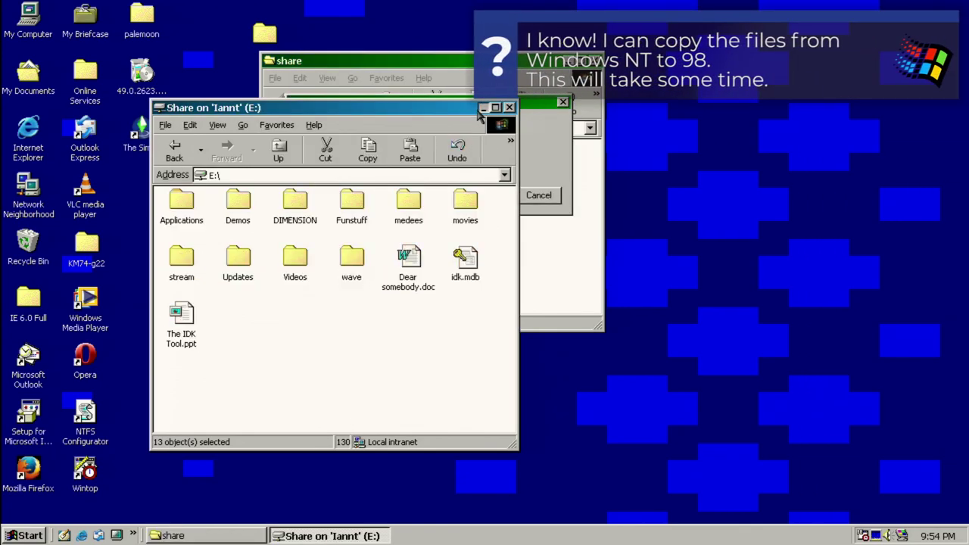
{"action": "left_click", "coordinate": [482, 106]}
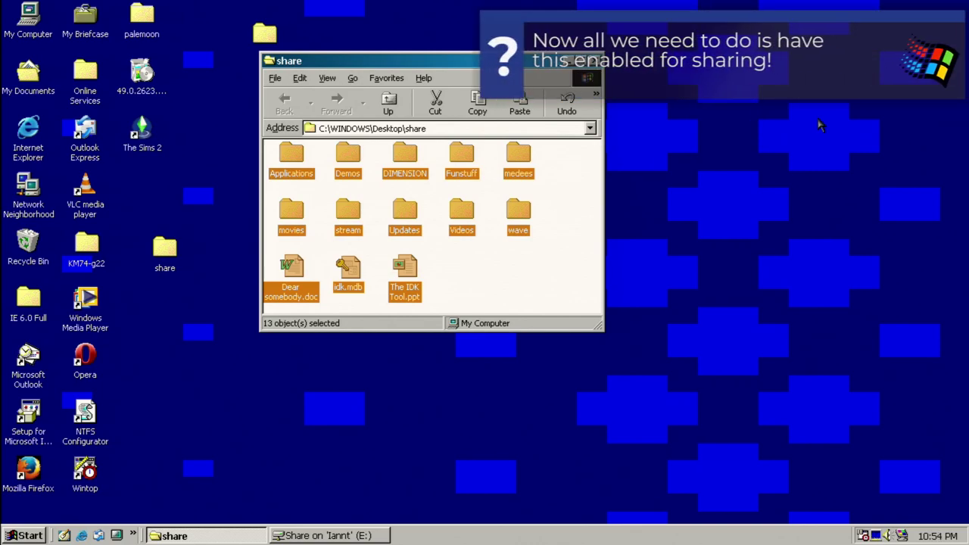
{"action": "left_click", "coordinate": [506, 300]}
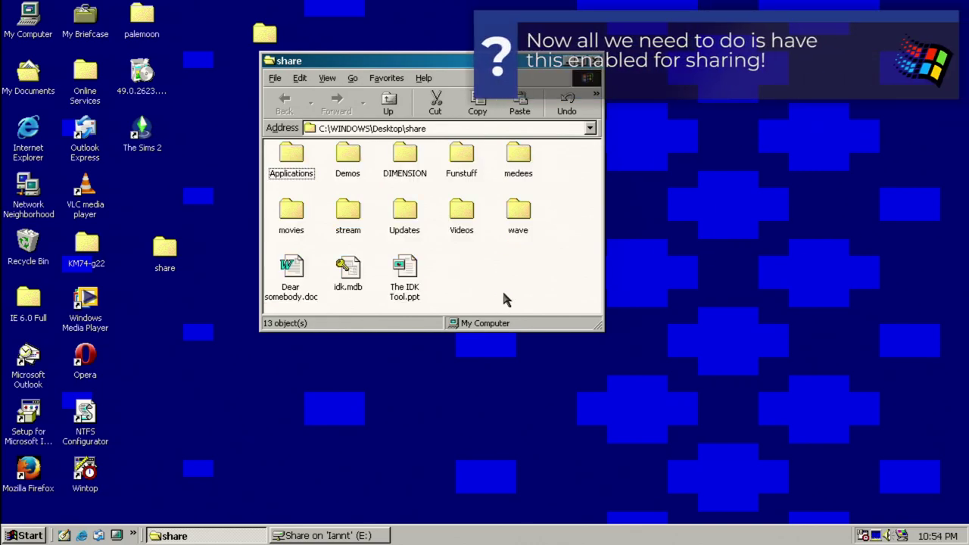
{"action": "left_click", "coordinate": [596, 61]}
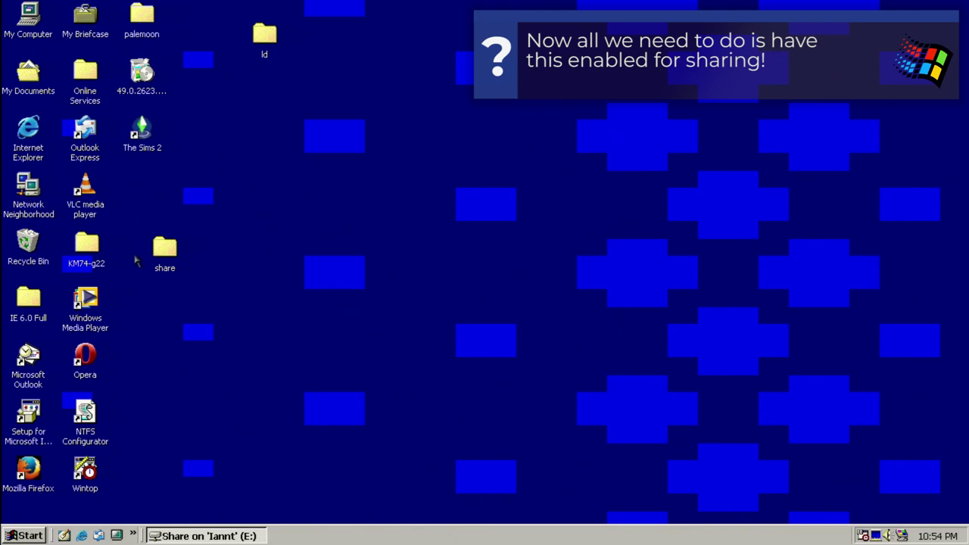
Share the desktop folder share over the network as SHARE with the Full access type.
{"action": "right_click", "coordinate": [184, 257]}
{"action": "left_click", "coordinate": [193, 477]}
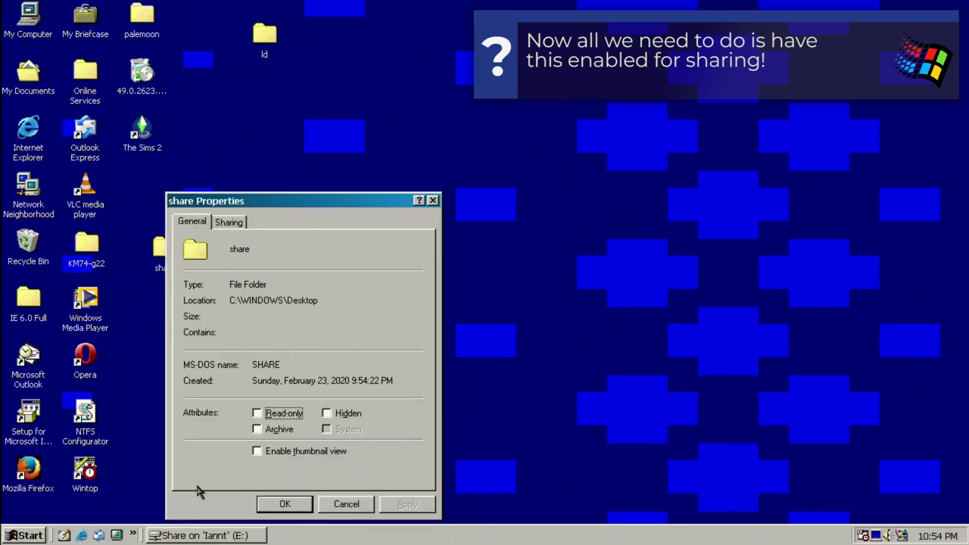
{"action": "left_click", "coordinate": [228, 222]}
{"action": "left_click_drag", "start_coordinate": [236, 201], "coordinate": [276, 113]}
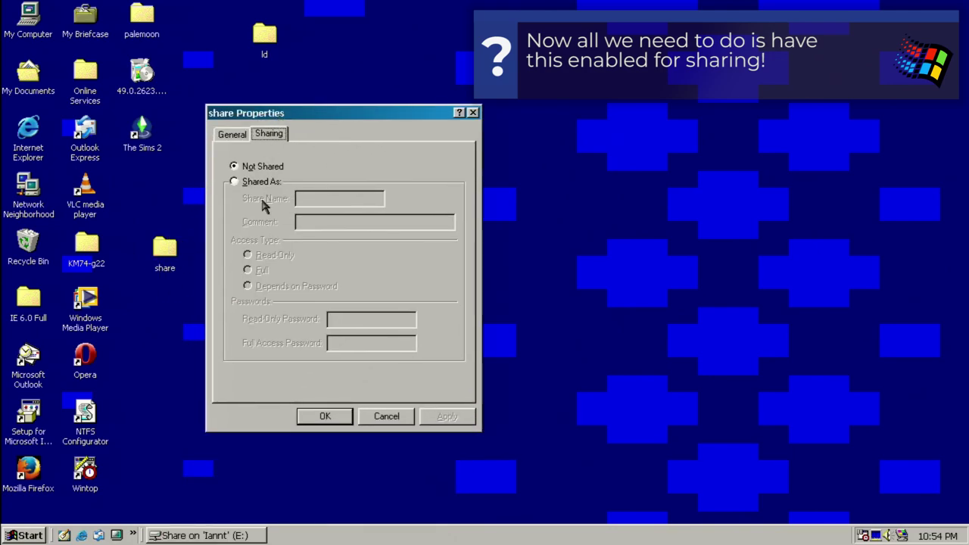
{"action": "left_click", "coordinate": [261, 182]}
{"action": "left_click", "coordinate": [307, 291]}
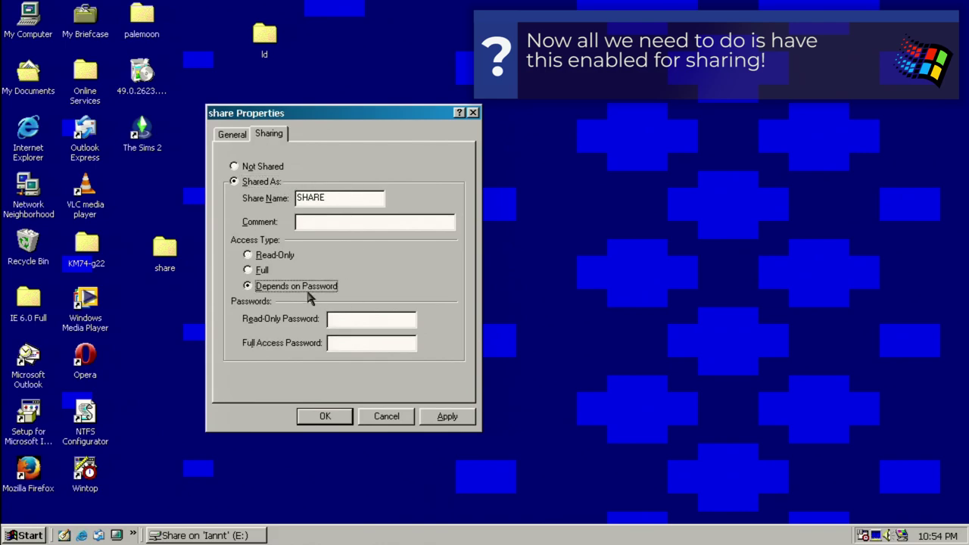
{"action": "left_click", "coordinate": [261, 271]}
Enter the full access password for the share, re-enter it to confirm, and apply the sharing settings.
{"action": "left_click", "coordinate": [350, 346]}
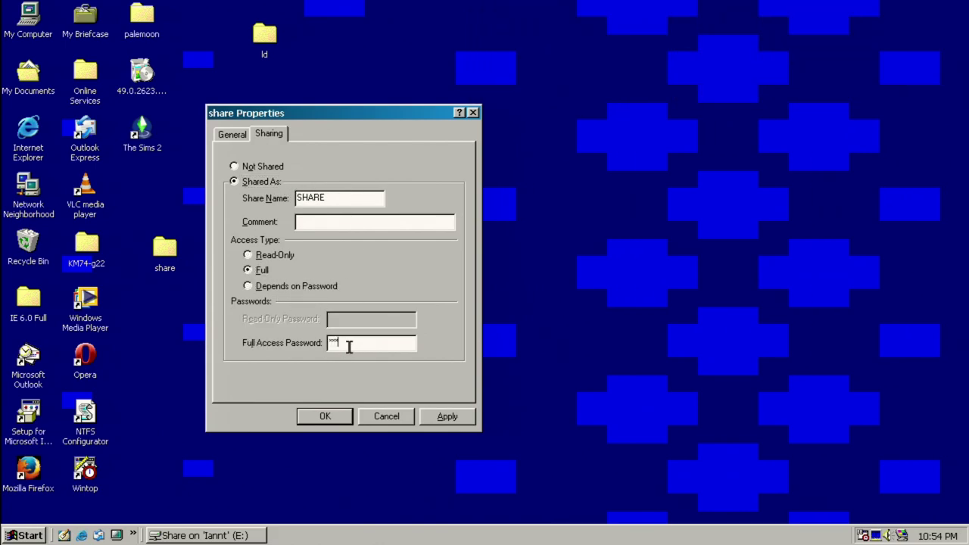
{"action": "key", "text": "Return"}
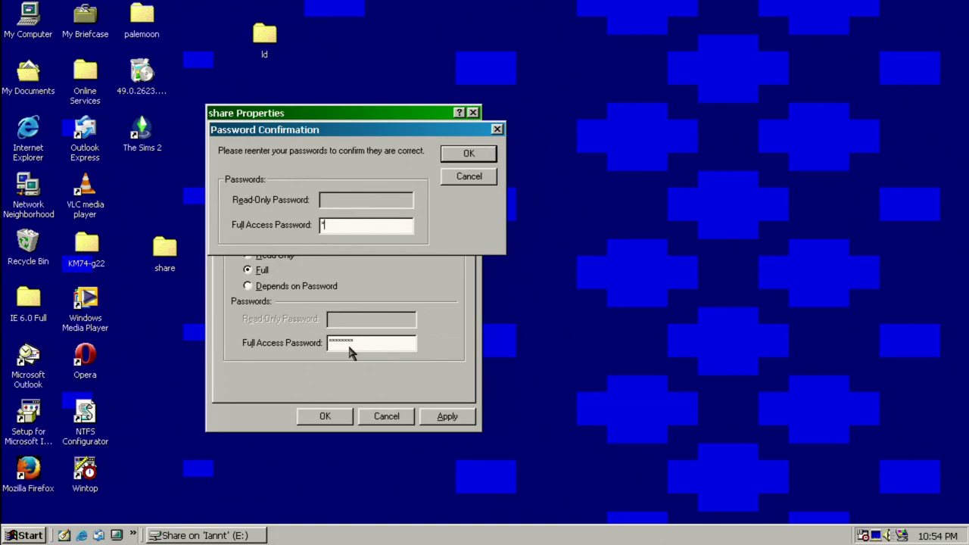
{"action": "key", "text": "Return"}
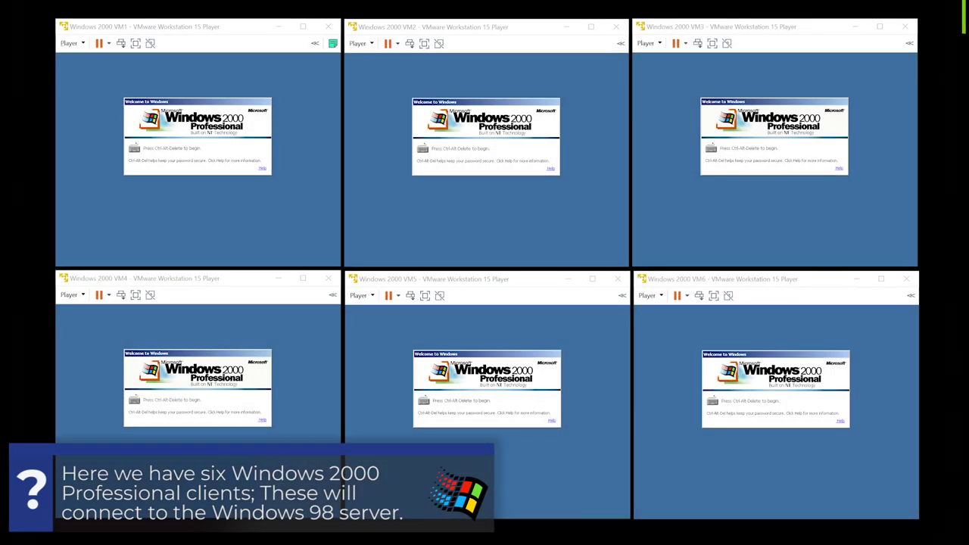
Switch to the VMware Workstation Player windows and log on to Windows 2000 VM1 and VM2 with the account password.
{"action": "left_click", "coordinate": [243, 254]}
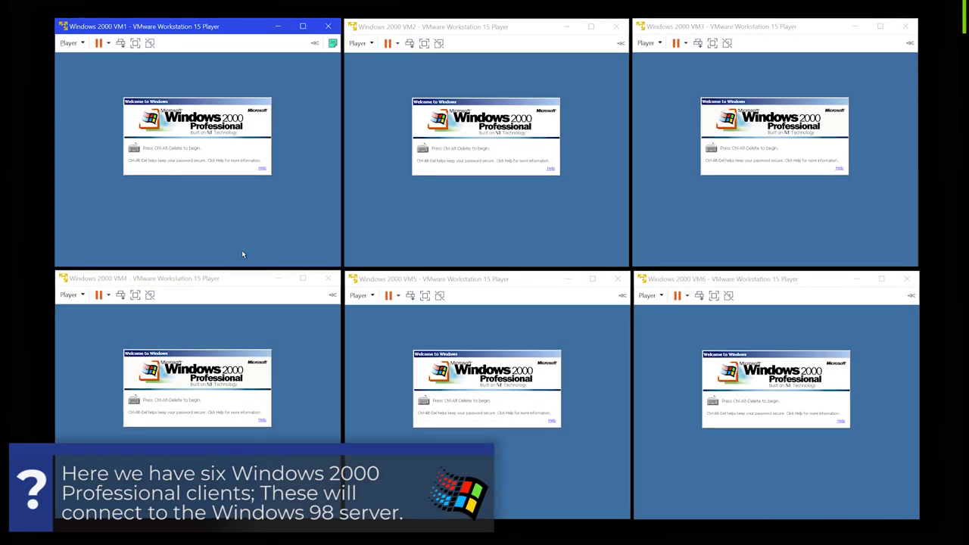
{"action": "key", "text": "ctrl+alt+Insert"}
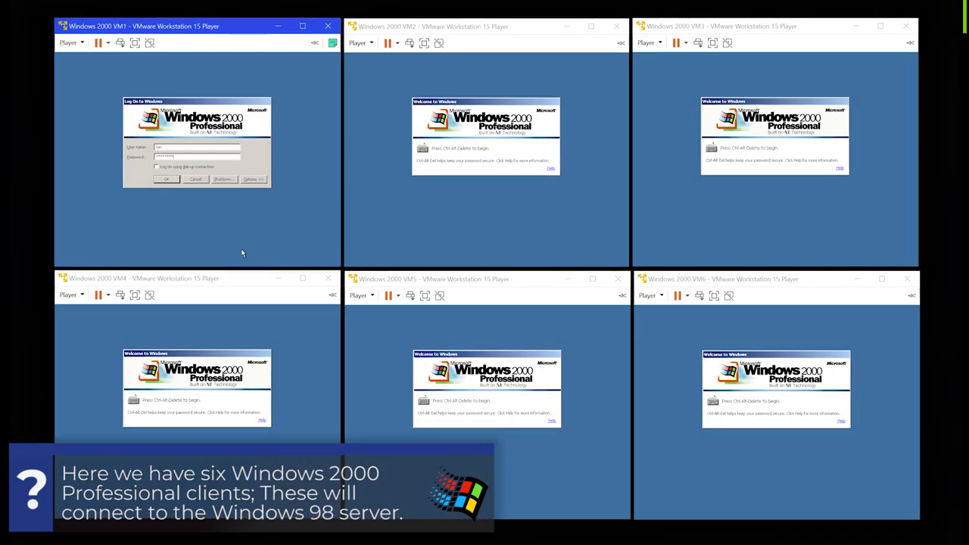
{"action": "key", "text": "Return"}
{"action": "left_click", "coordinate": [467, 200]}
{"action": "key", "text": "ctrl+alt+Insert"}
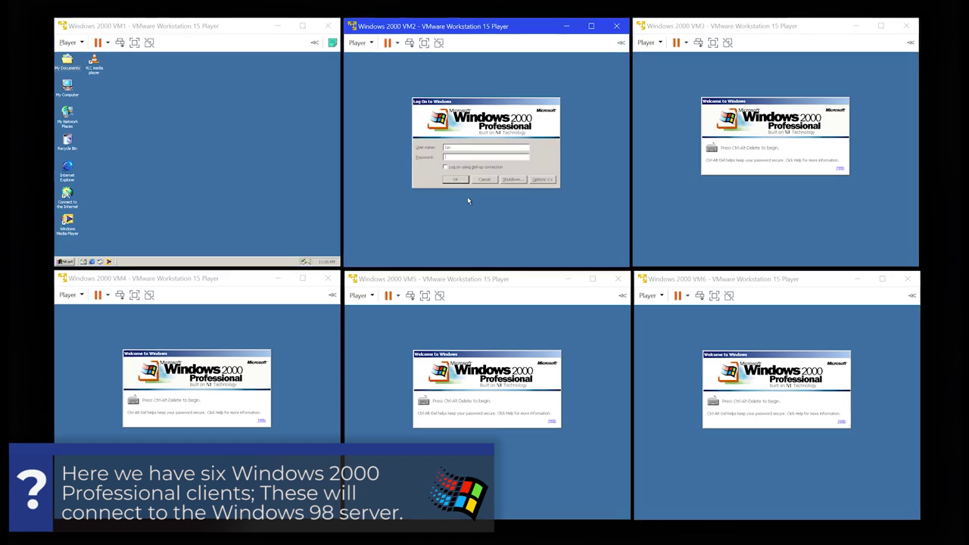
{"action": "key", "text": "Return"}
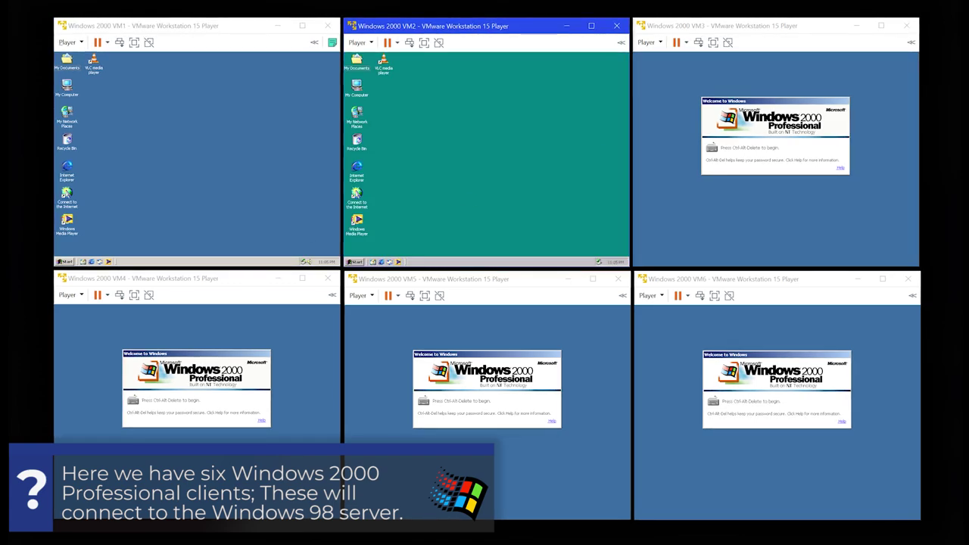
Log on to the Windows 2000 VM3 and VM6 clients with the account password.
{"action": "left_click", "coordinate": [830, 206]}
{"action": "key", "text": "ctrl+alt+Insert"}
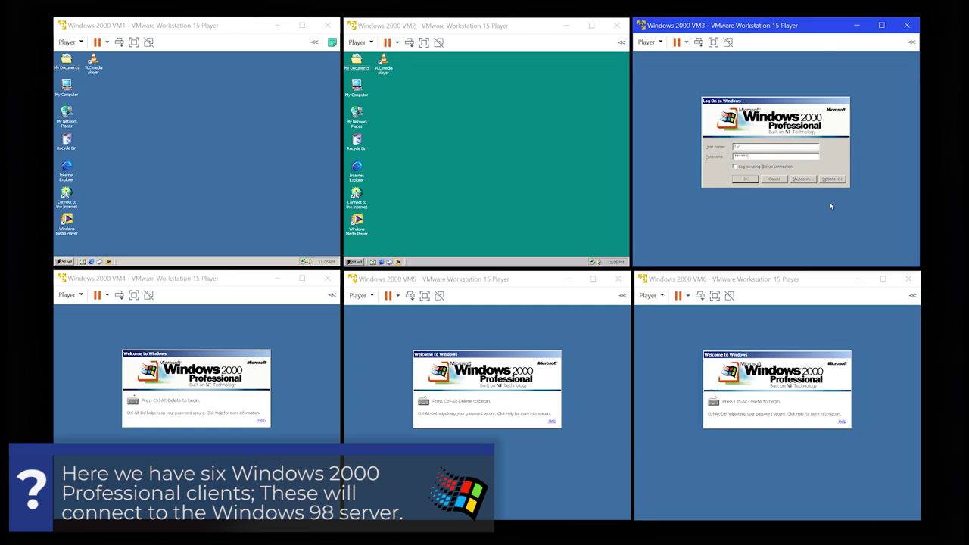
{"action": "key", "text": "Return"}
{"action": "left_click", "coordinate": [658, 425]}
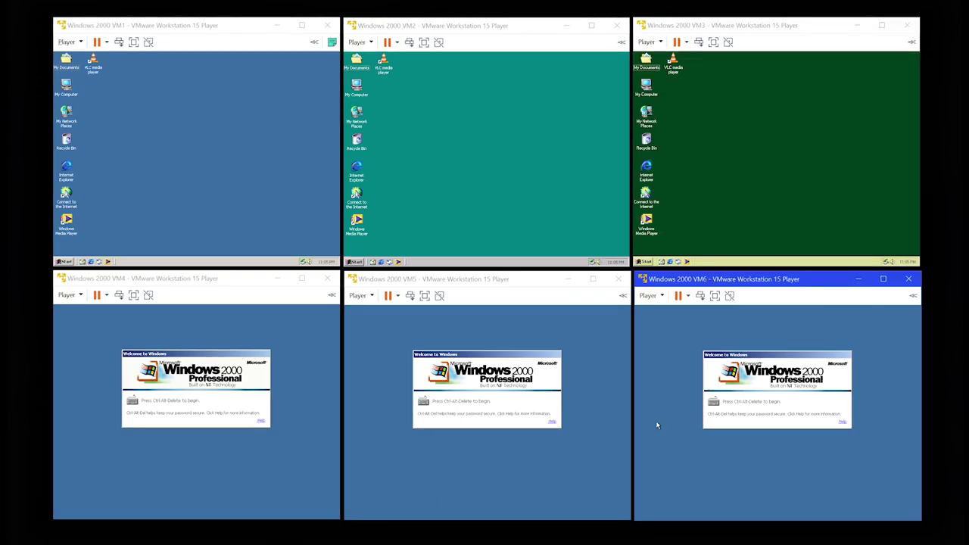
{"action": "key", "text": "ctrl+alt+Insert"}
{"action": "key", "text": "Return"}
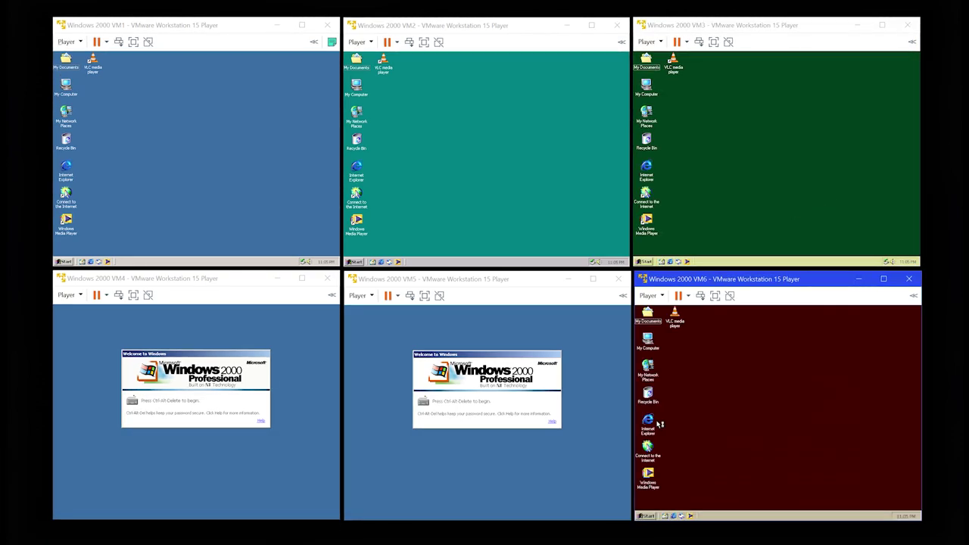
Log on to the Windows 2000 VM5 and VM4 clients with the account password.
{"action": "left_click", "coordinate": [591, 427]}
{"action": "key", "text": "ctrl+alt+Insert"}
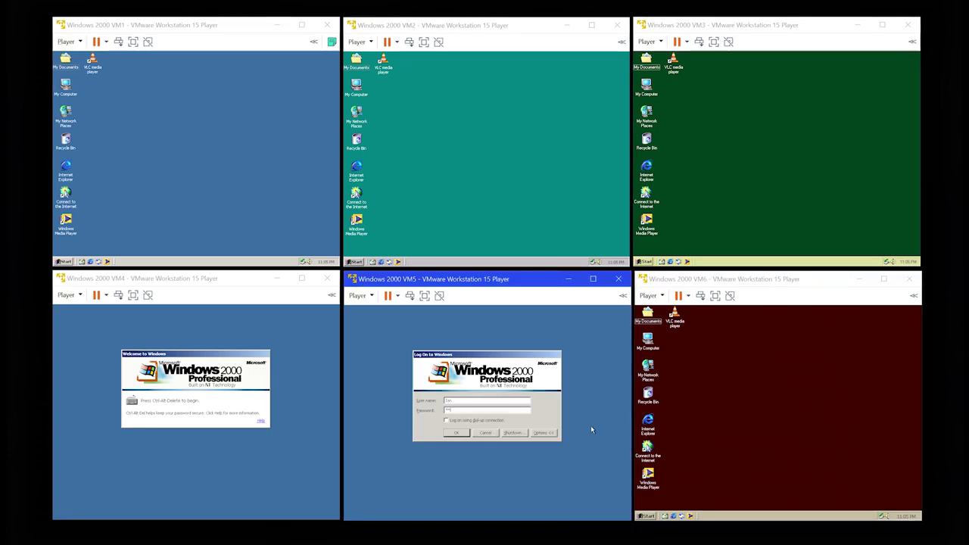
{"action": "key", "text": "Return"}
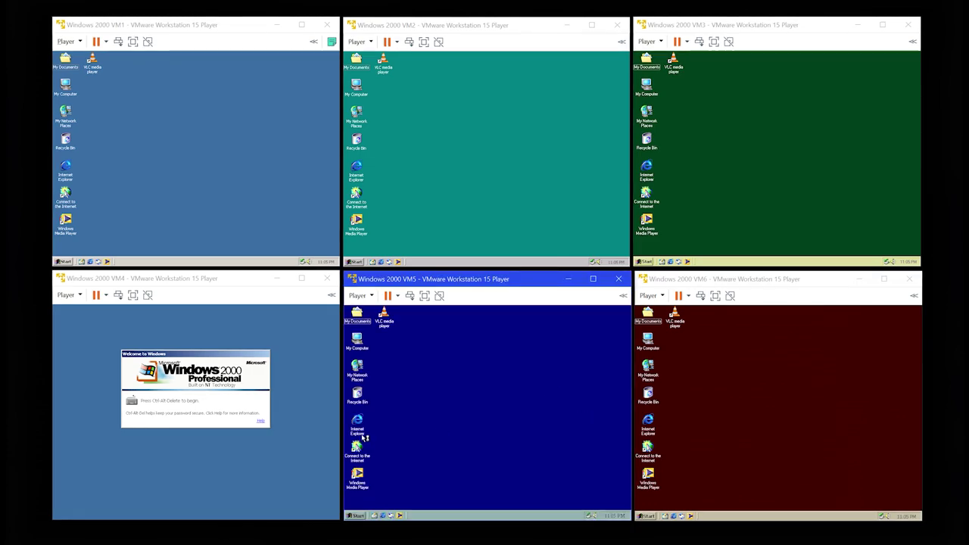
{"action": "left_click", "coordinate": [307, 445]}
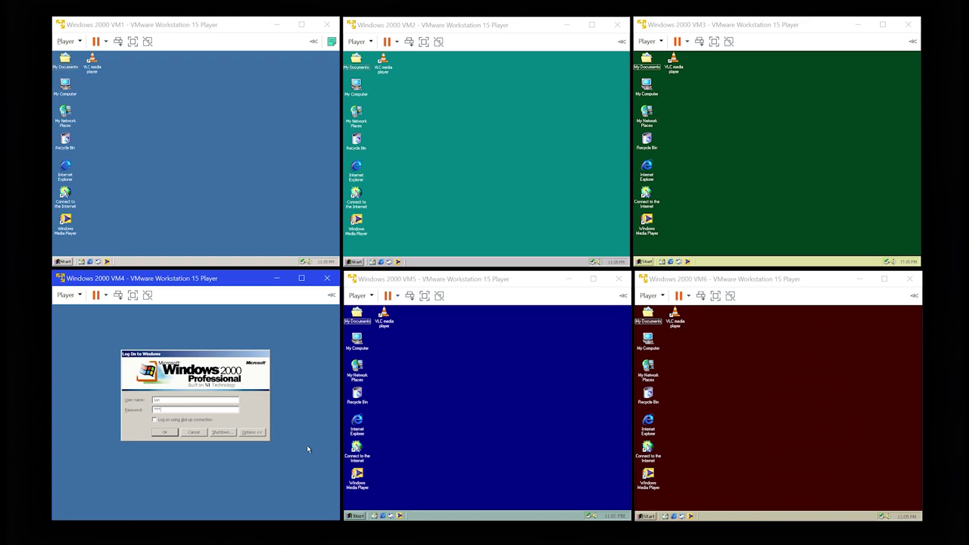
{"action": "key", "text": "Return"}
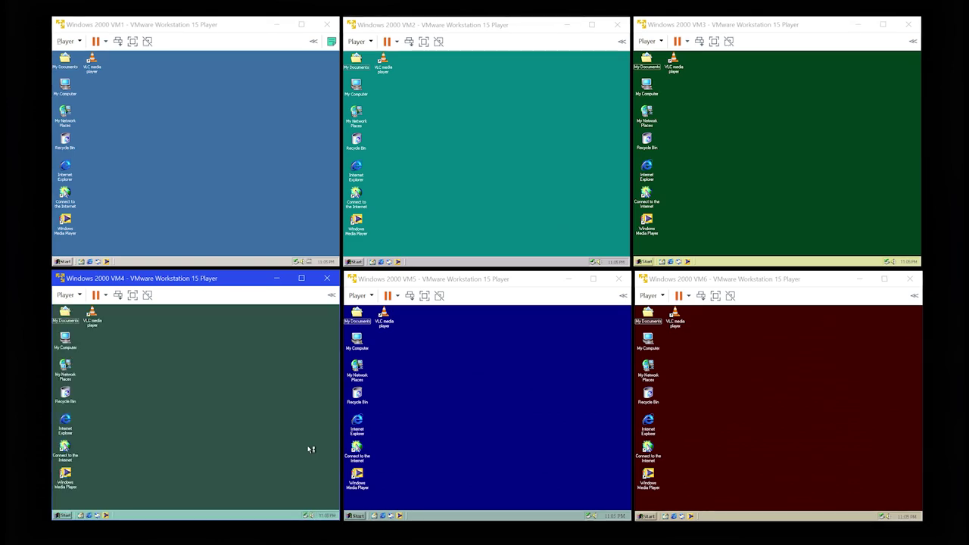
Open the Windows 98 server's share, network drive E:, from My Computer on VM1 and VM2.
{"action": "left_click", "coordinate": [198, 209]}
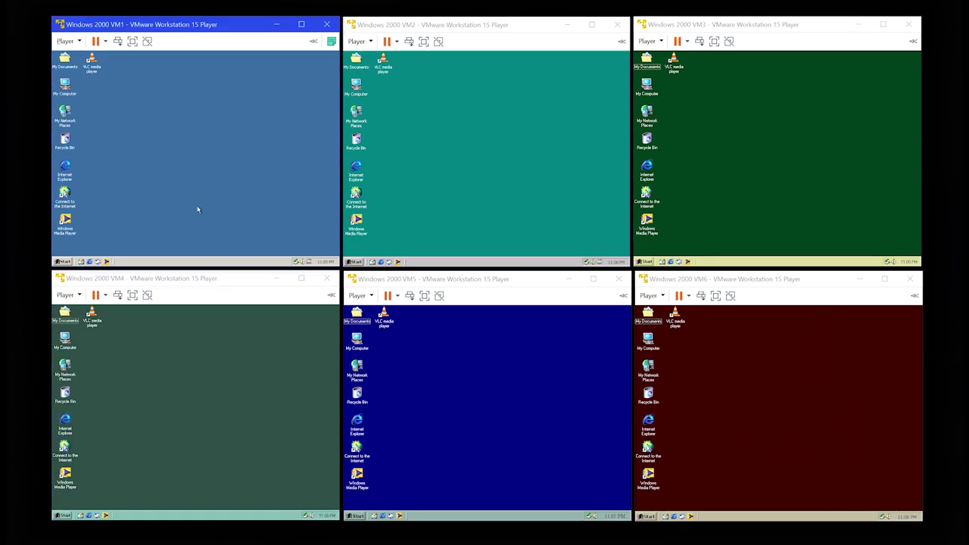
{"action": "double_click", "coordinate": [64, 85]}
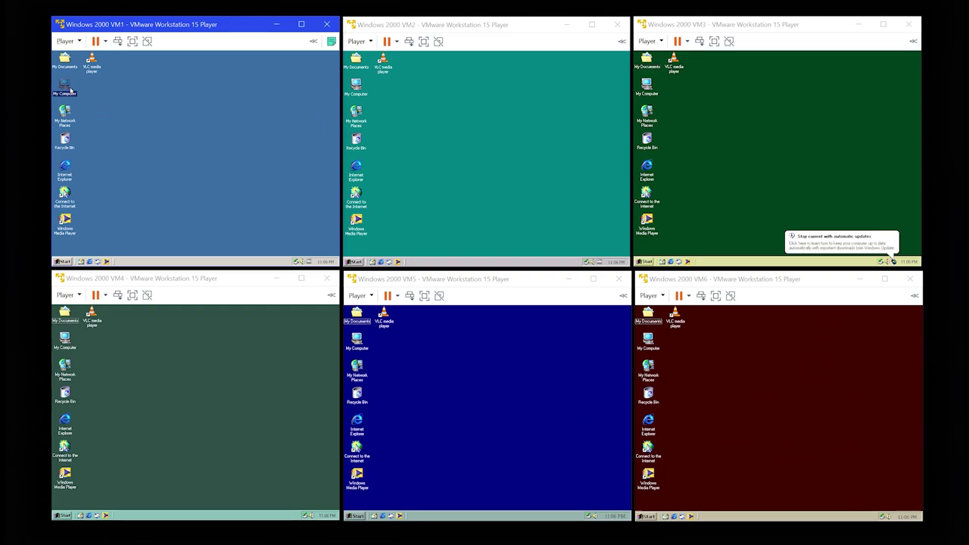
{"action": "double_click", "coordinate": [224, 137]}
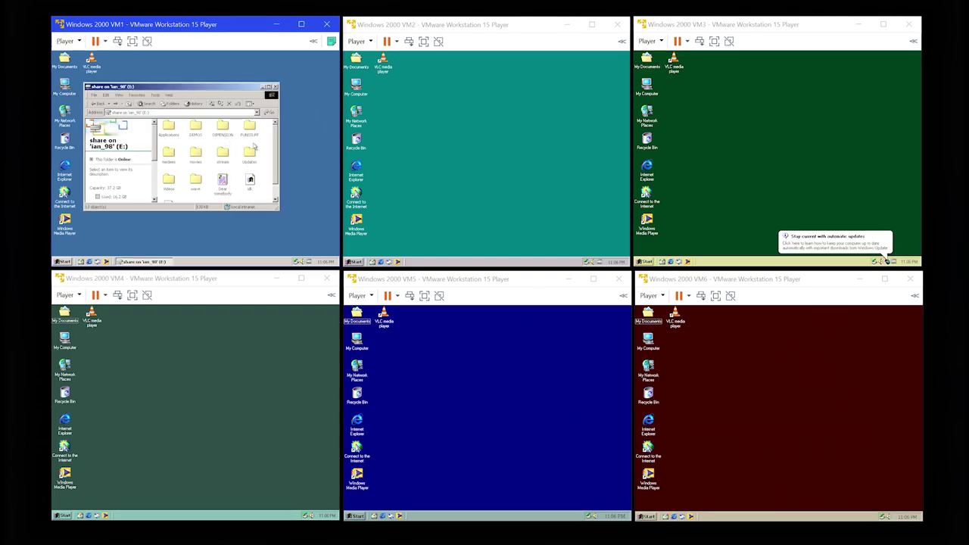
{"action": "left_click", "coordinate": [371, 97]}
{"action": "double_click", "coordinate": [356, 87]}
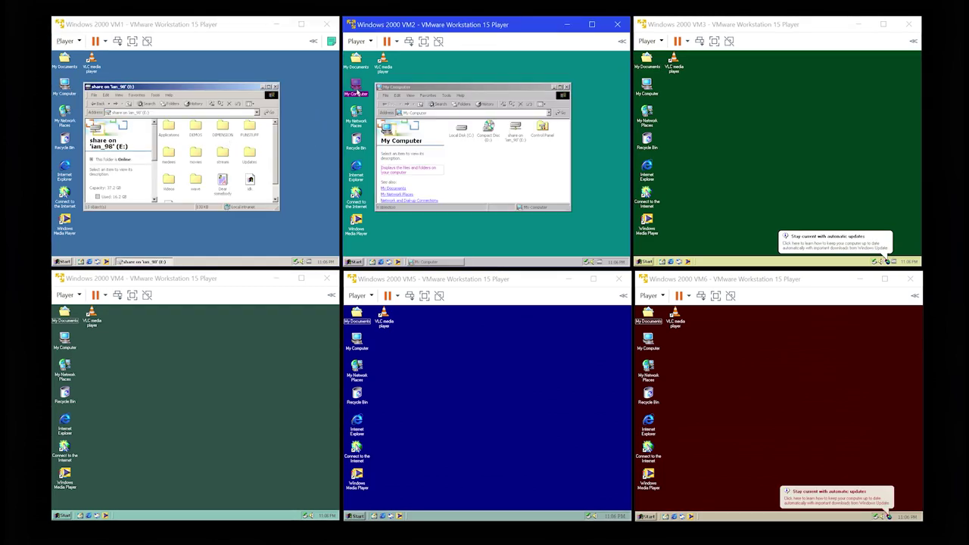
{"action": "left_click", "coordinate": [521, 136]}
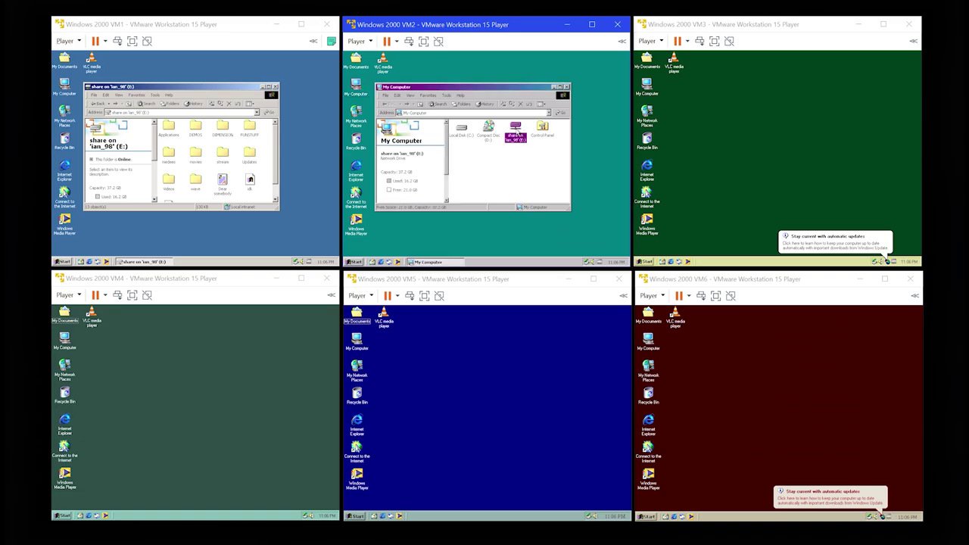
{"action": "double_click", "coordinate": [515, 136]}
Open the server's shared drive E: from My Computer on VM3, VM6, VM5 and VM4.
{"action": "double_click", "coordinate": [647, 85]}
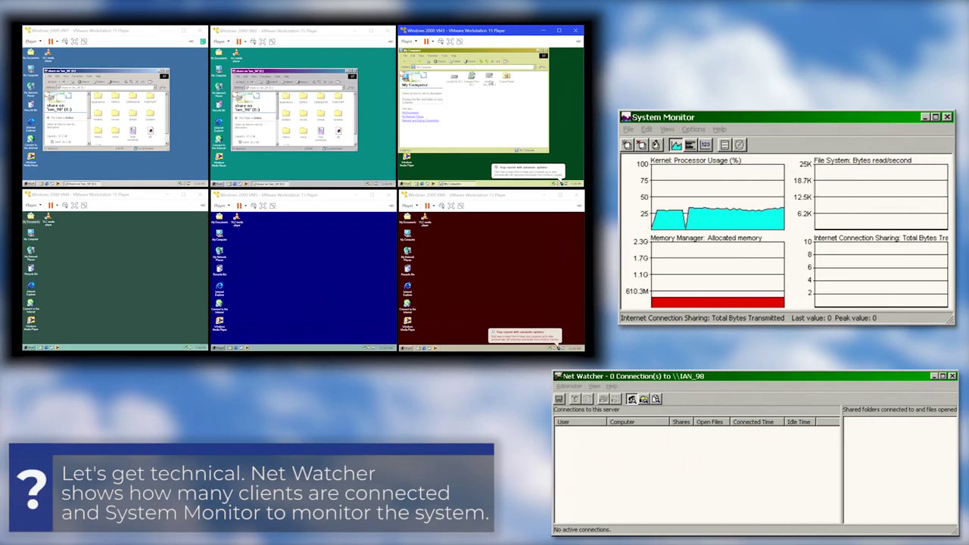
{"action": "left_click", "coordinate": [427, 244]}
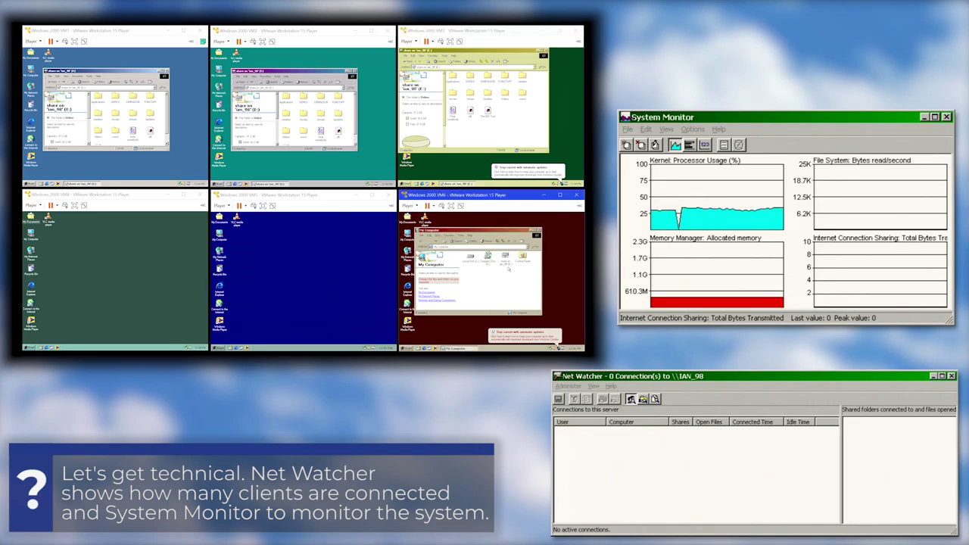
{"action": "left_click", "coordinate": [292, 250]}
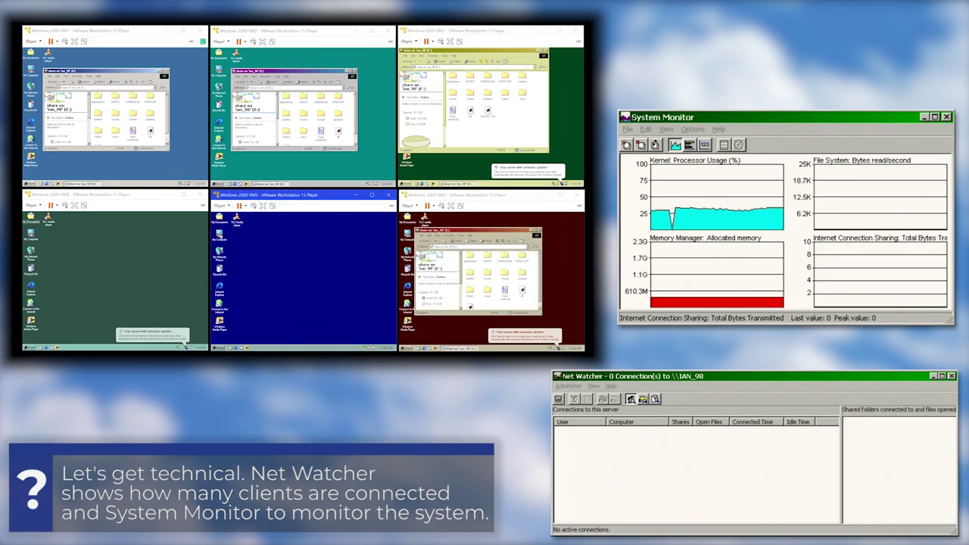
{"action": "left_click", "coordinate": [85, 273]}
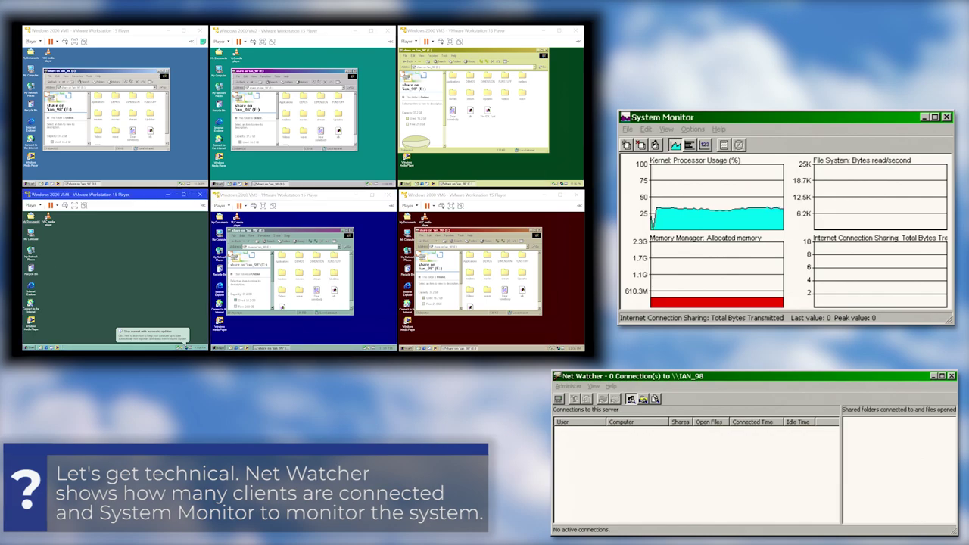
{"action": "double_click", "coordinate": [30, 237]}
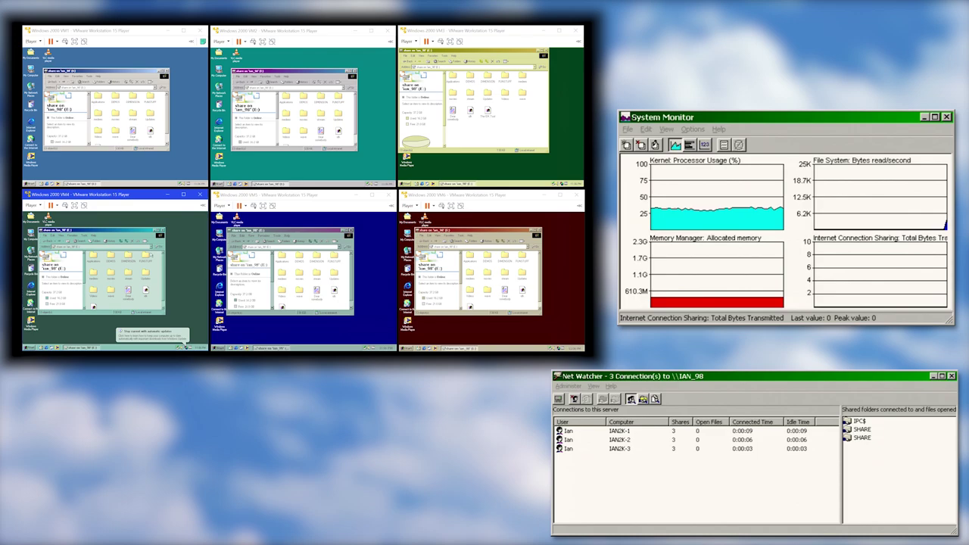
Open the Videos folder of the share on VM1, VM2 and VM3, and select a different video on each.
{"action": "left_click", "coordinate": [113, 30]}
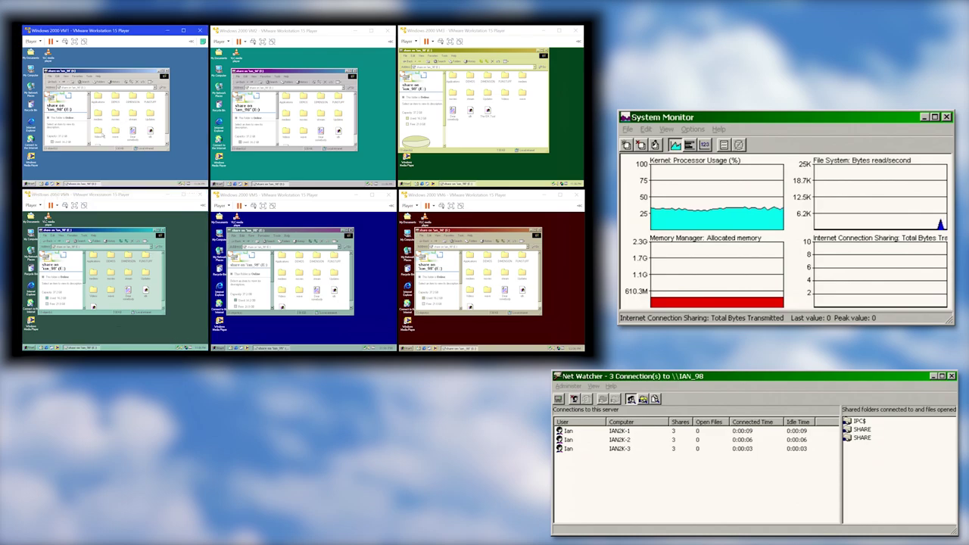
{"action": "double_click", "coordinate": [99, 132]}
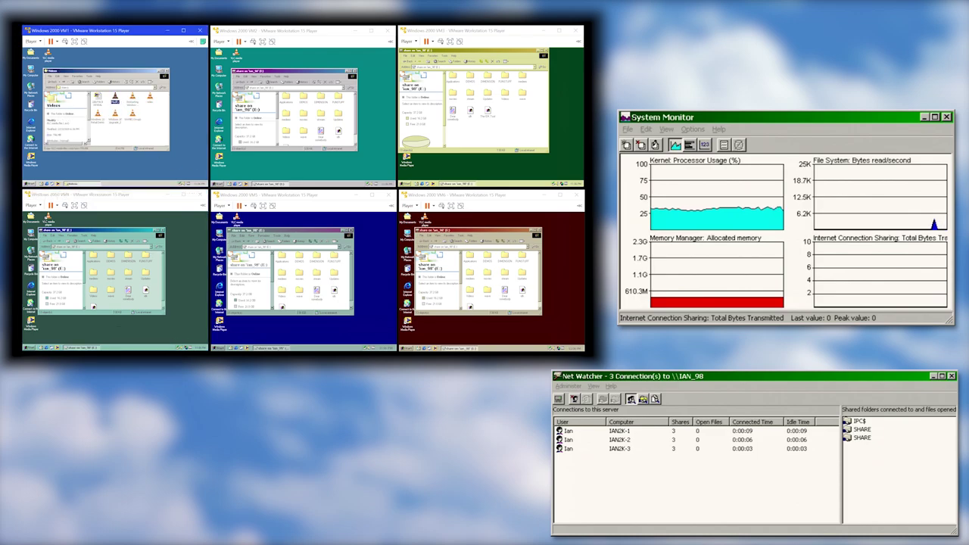
{"action": "left_click", "coordinate": [303, 30]}
{"action": "double_click", "coordinate": [288, 132]}
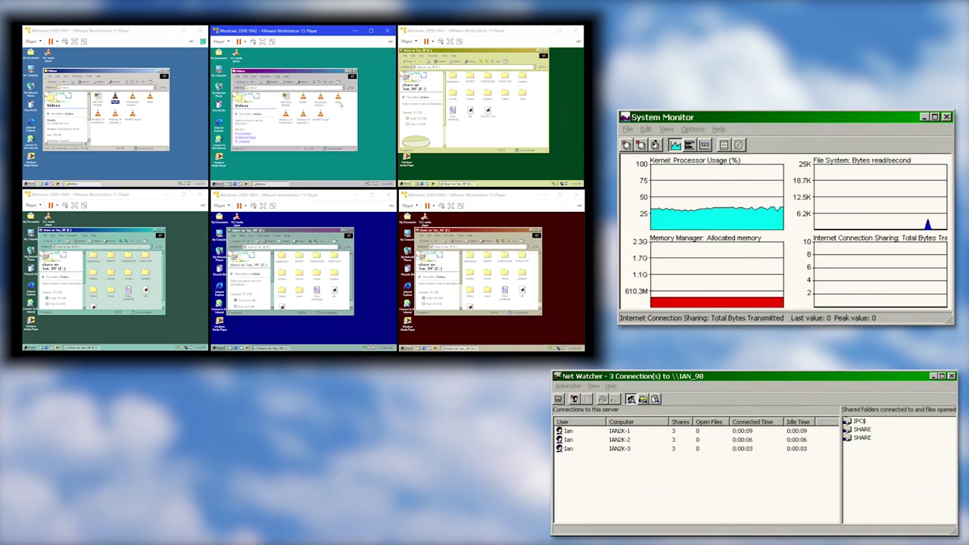
{"action": "left_click", "coordinate": [485, 115]}
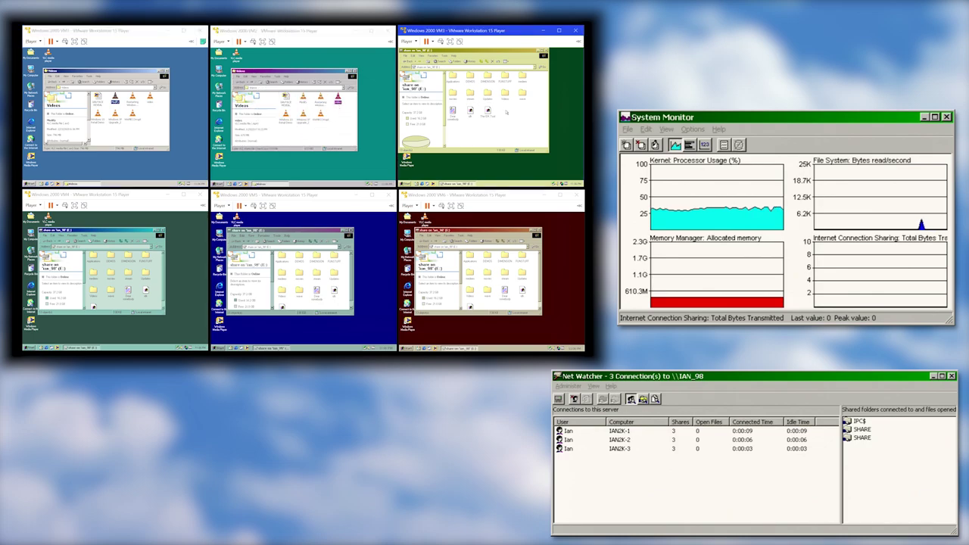
{"action": "left_click", "coordinate": [492, 101]}
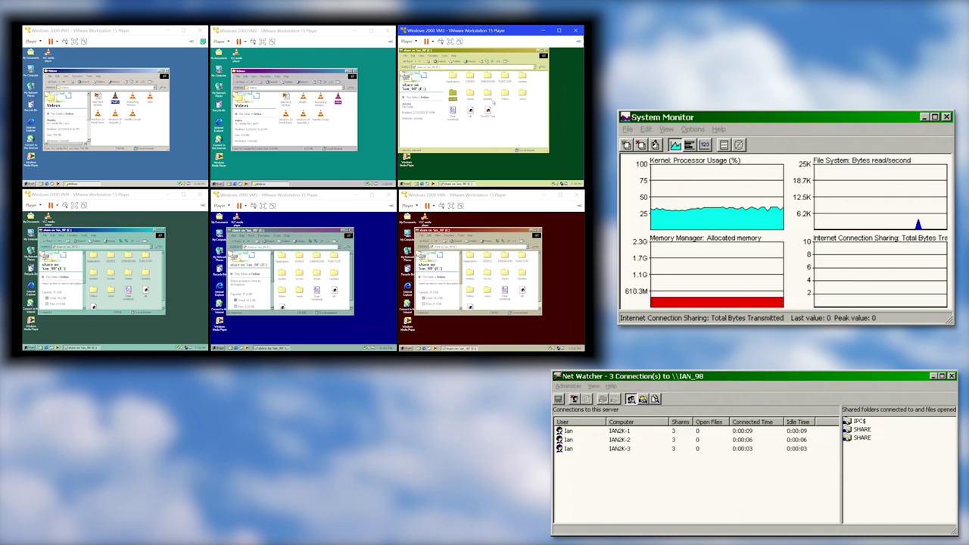
{"action": "double_click", "coordinate": [502, 96]}
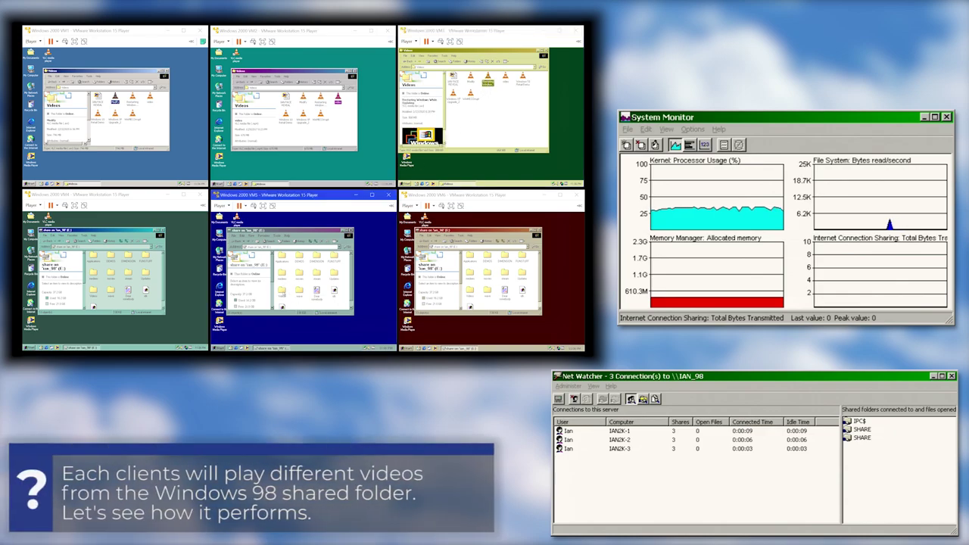
Open the share's Videos folder on VM5, VM4 and VM6, tidying VM4's icons, and select a different video on each.
{"action": "double_click", "coordinate": [282, 289]}
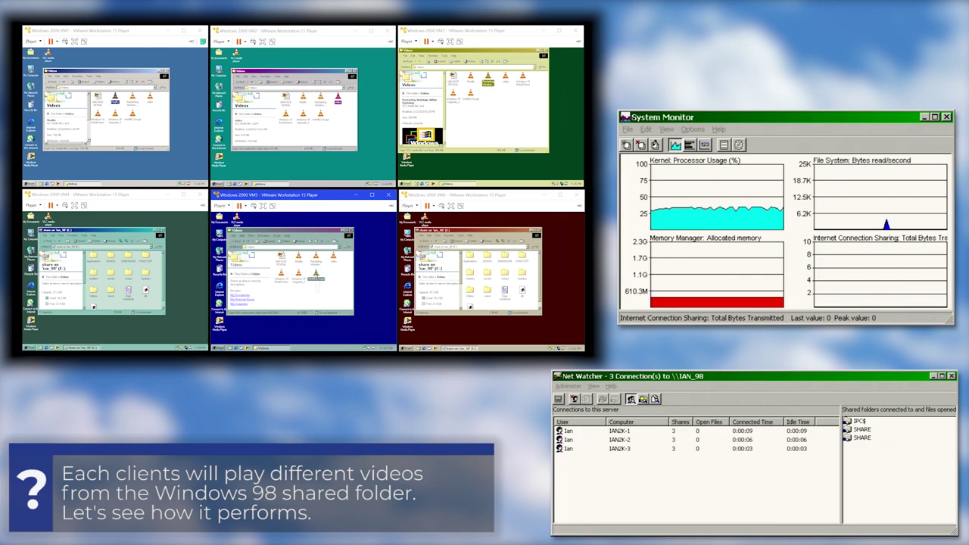
{"action": "left_click", "coordinate": [108, 300]}
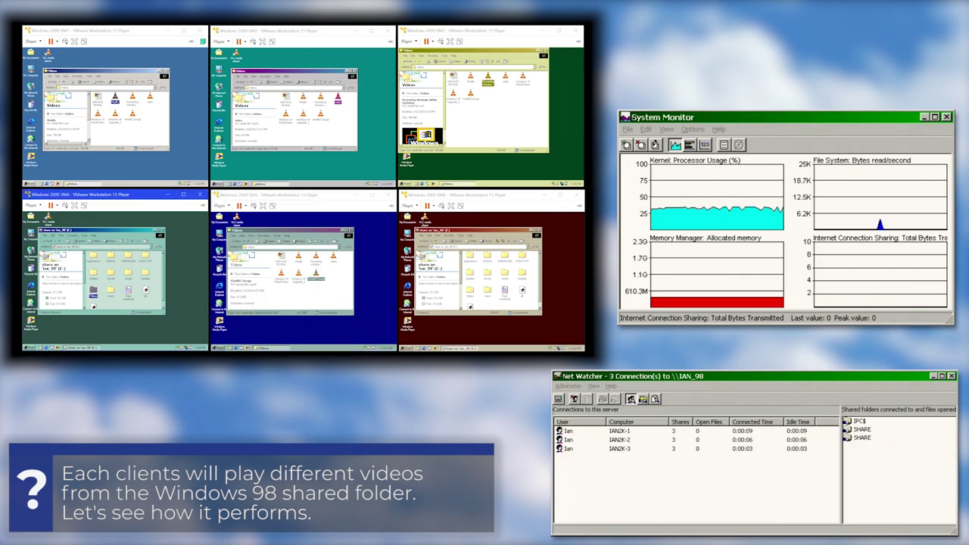
{"action": "double_click", "coordinate": [93, 291]}
{"action": "right_click", "coordinate": [131, 281]}
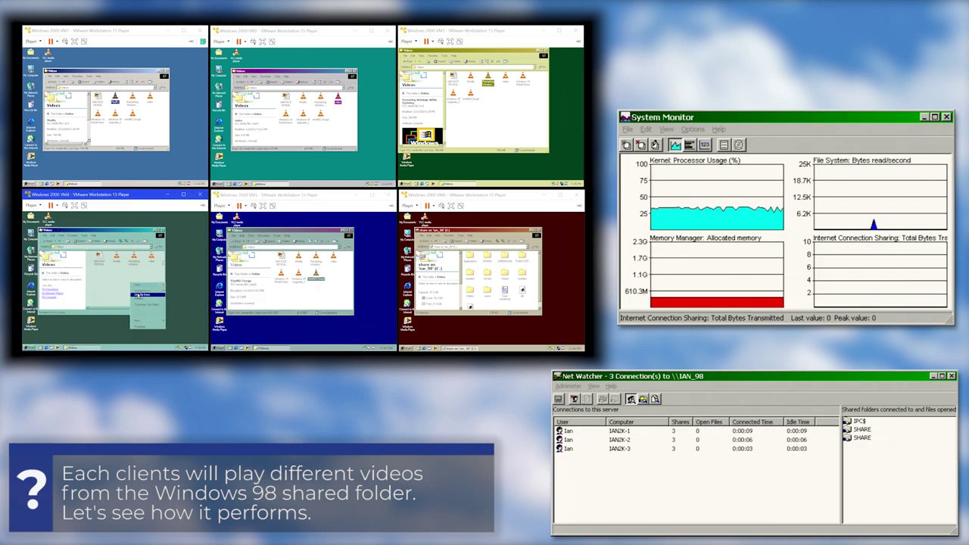
{"action": "mouse_move", "coordinate": [144, 291]}
{"action": "left_click", "coordinate": [174, 294]}
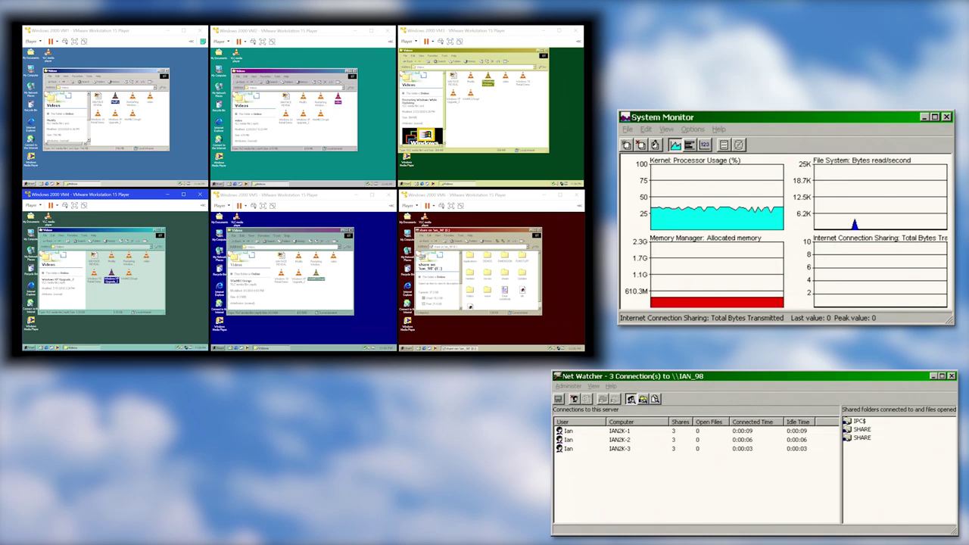
{"action": "left_click", "coordinate": [492, 195]}
{"action": "key", "text": "alt+Left"}
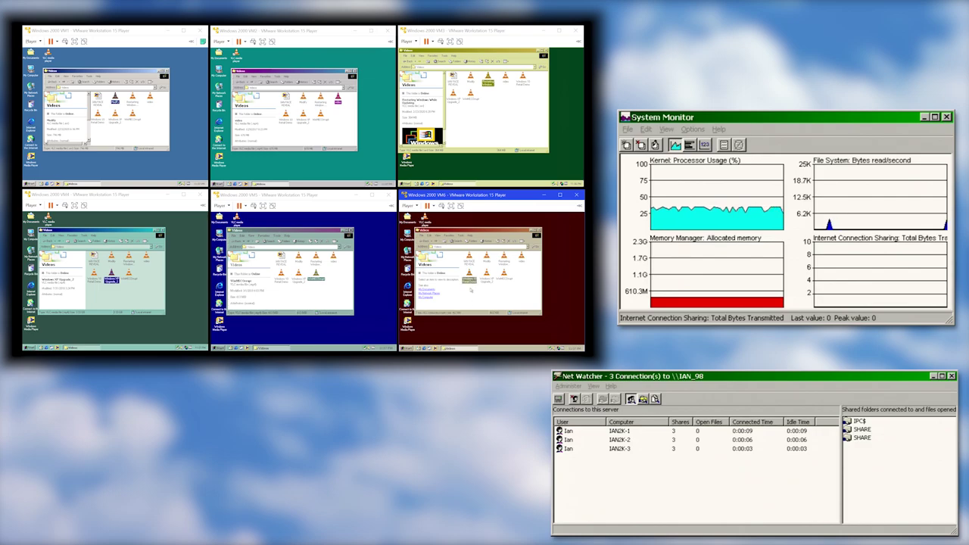
Play the selected shared video in VLC media player on each of the six Windows 2000 clients.
{"action": "left_click", "coordinate": [145, 64]}
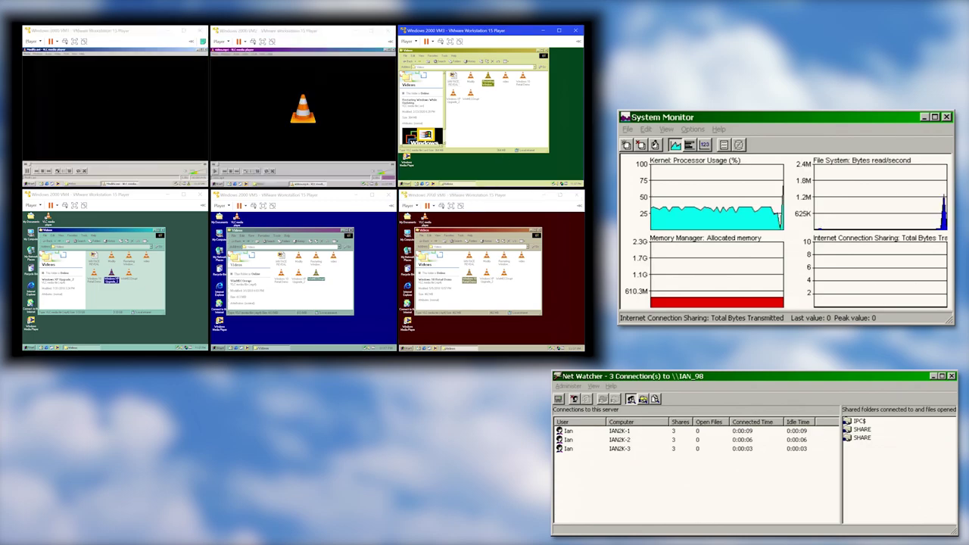
{"action": "left_click", "coordinate": [543, 286]}
{"action": "double_click", "coordinate": [316, 279]}
{"action": "double_click", "coordinate": [111, 279]}
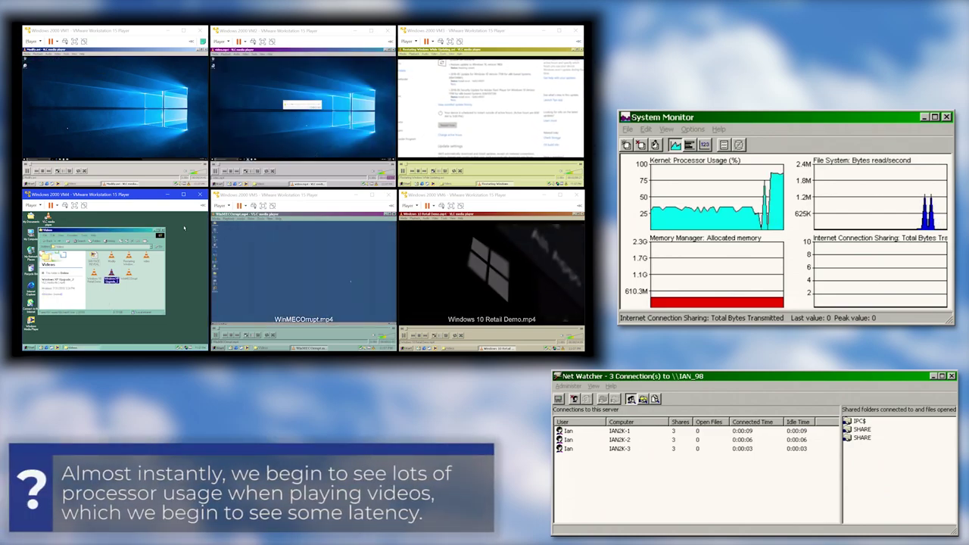
{"action": "left_click", "coordinate": [161, 172]}
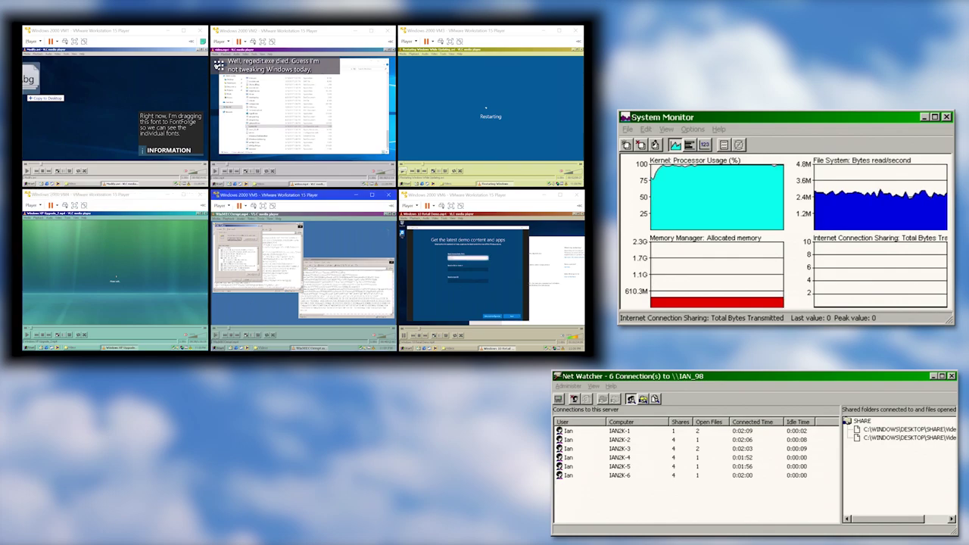
Review the files opened by the second to fifth connected clients in Net Watcher, and dismiss the Windows 98 server's program list.
{"action": "left_click", "coordinate": [602, 489]}
{"action": "left_click", "coordinate": [567, 442]}
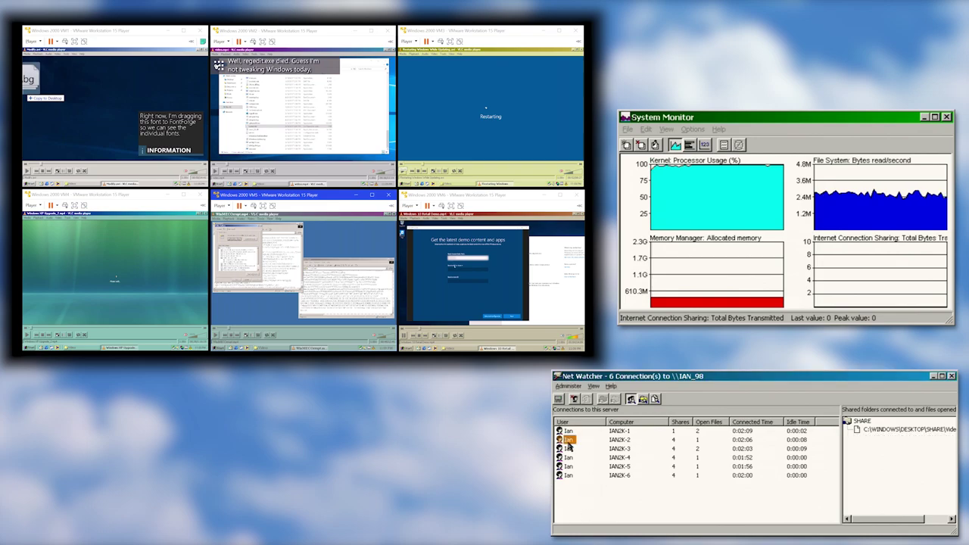
{"action": "left_click", "coordinate": [570, 449]}
{"action": "left_click", "coordinate": [569, 458]}
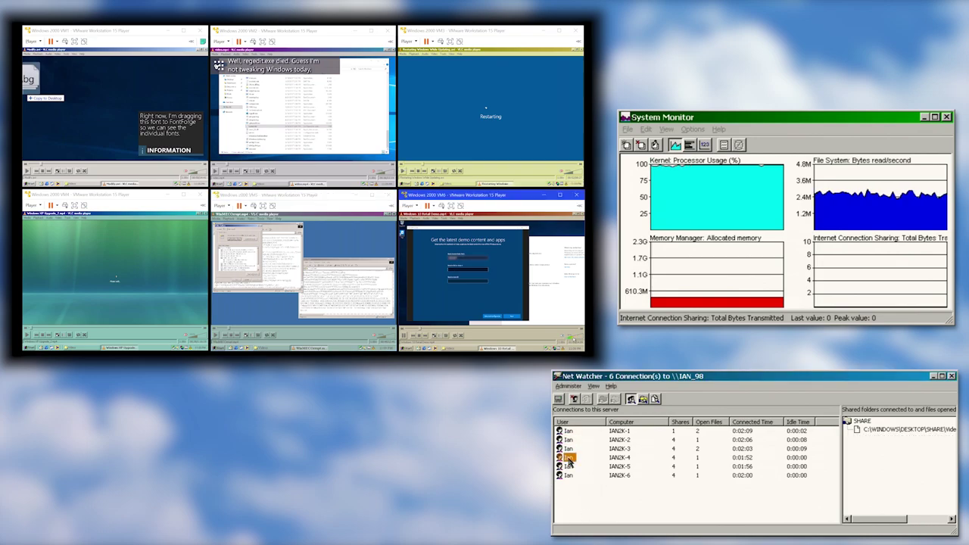
{"action": "left_click", "coordinate": [569, 467]}
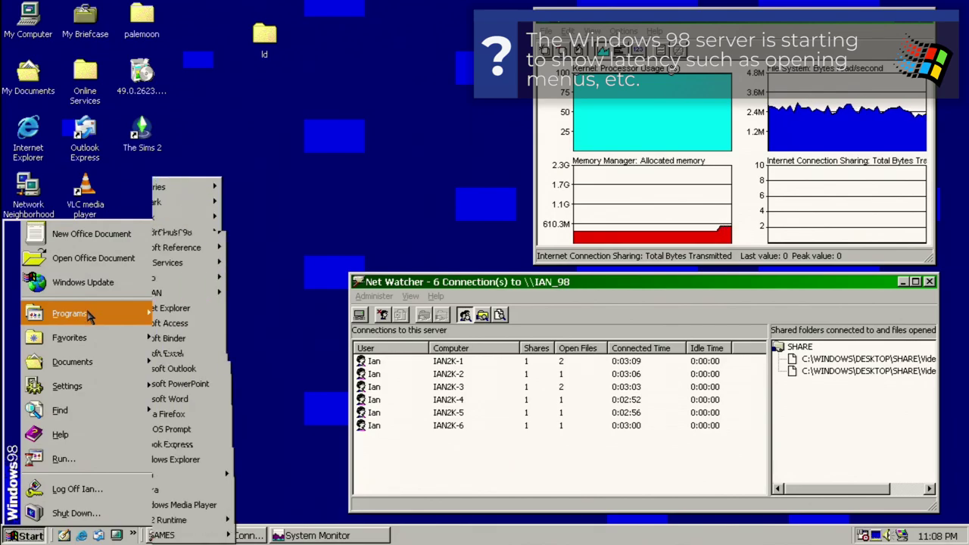
{"action": "left_click", "coordinate": [356, 203]}
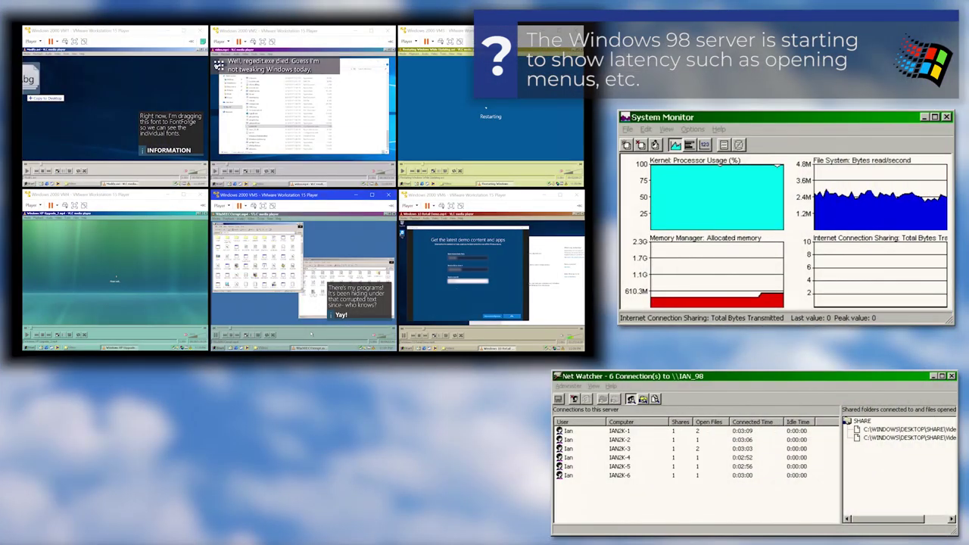
{"action": "left_click", "coordinate": [120, 338]}
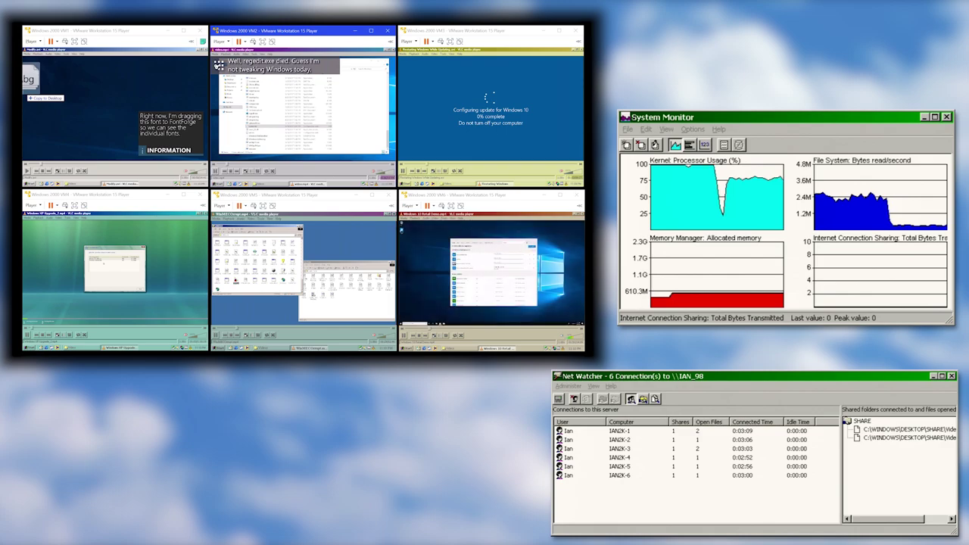
{"action": "left_click", "coordinate": [119, 172]}
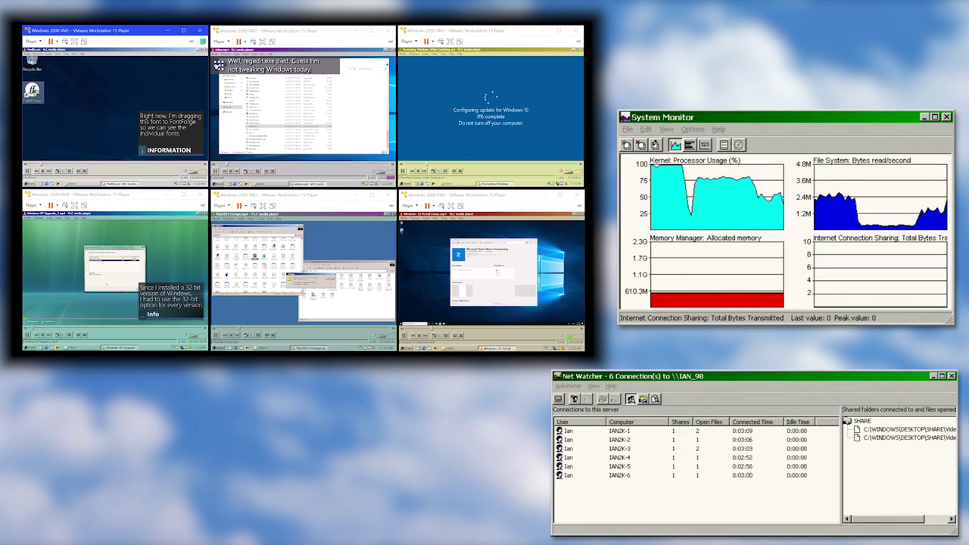
{"action": "left_click", "coordinate": [170, 336]}
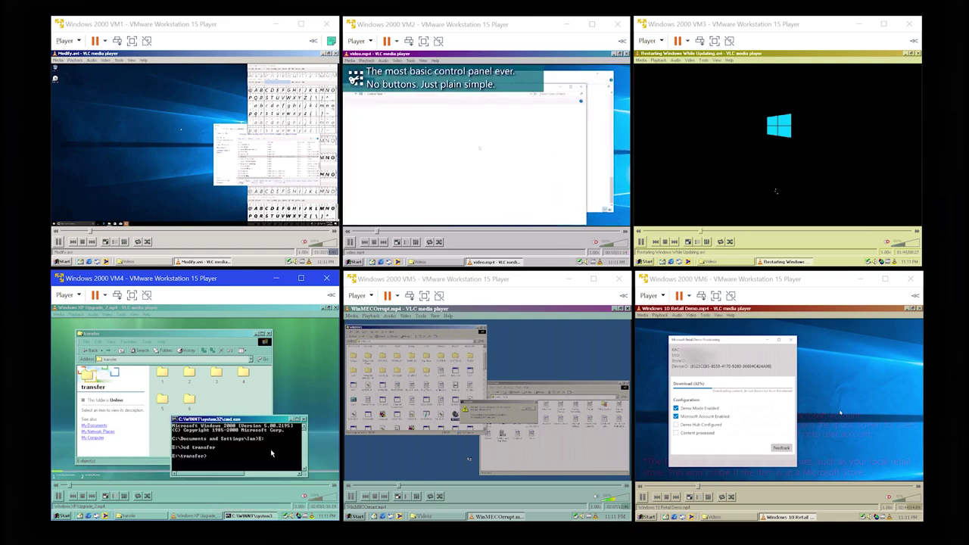
Mute the video playing on VM5 and unmute the one on VM2.
{"action": "left_click", "coordinate": [623, 514]}
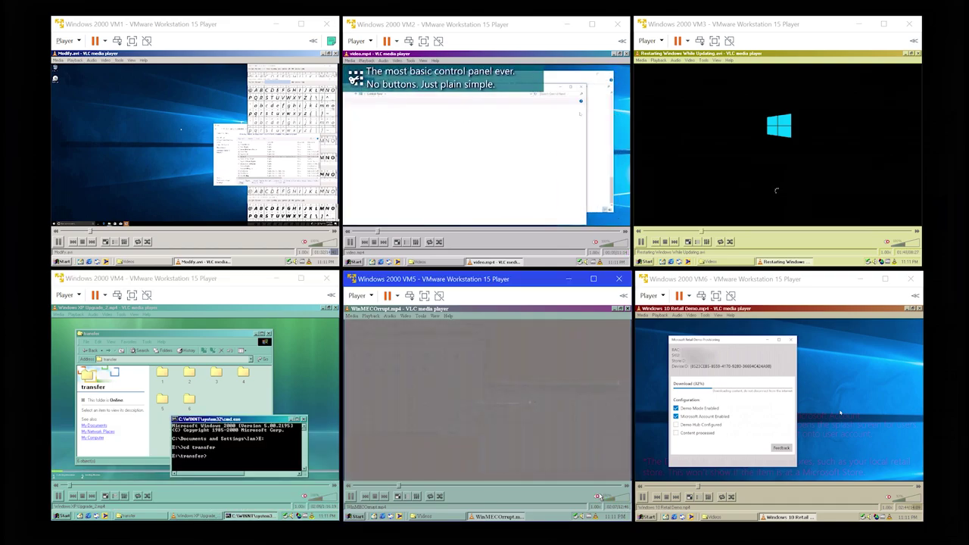
{"action": "left_click", "coordinate": [595, 245]}
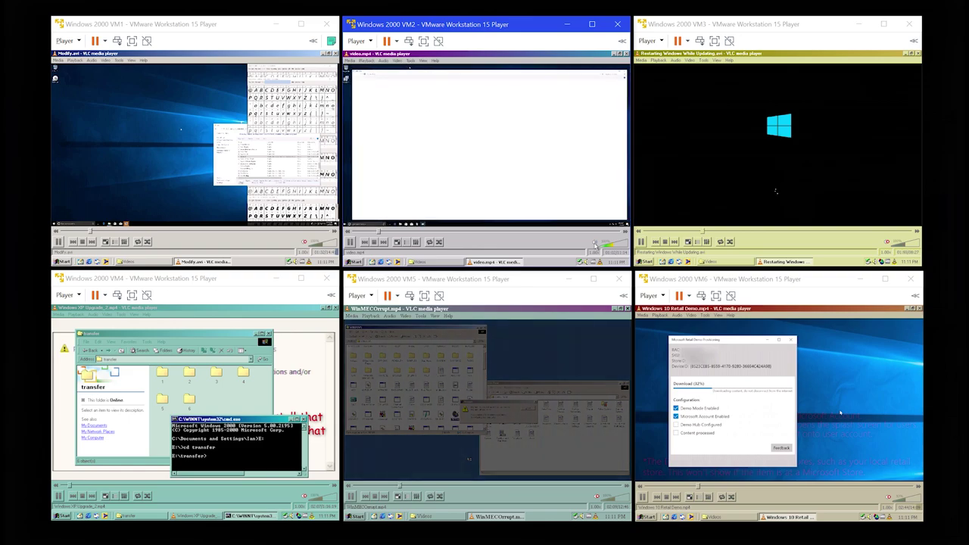
Open a command prompt on VM5 and on VM6, and change each to the transfer folder on drive E.
{"action": "left_click", "coordinate": [479, 493]}
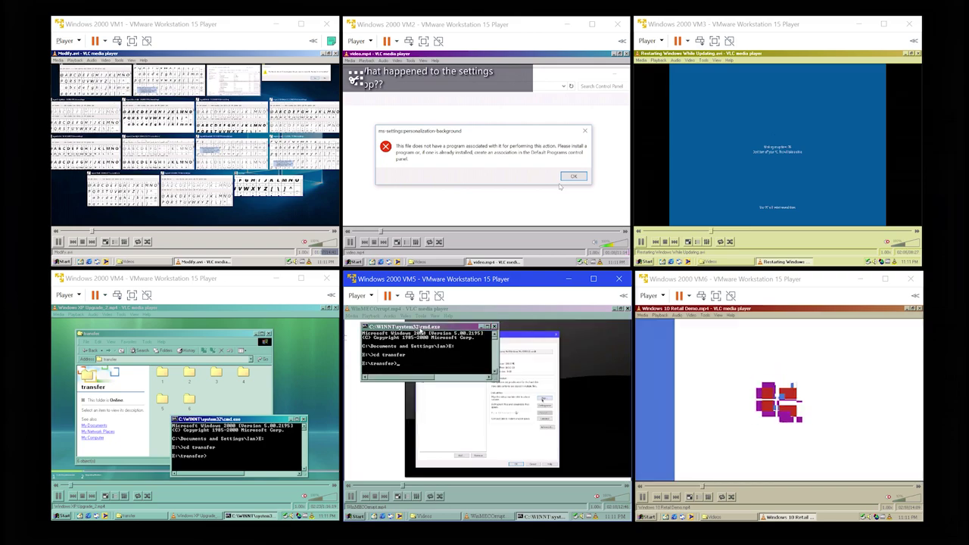
{"action": "left_click", "coordinate": [763, 502]}
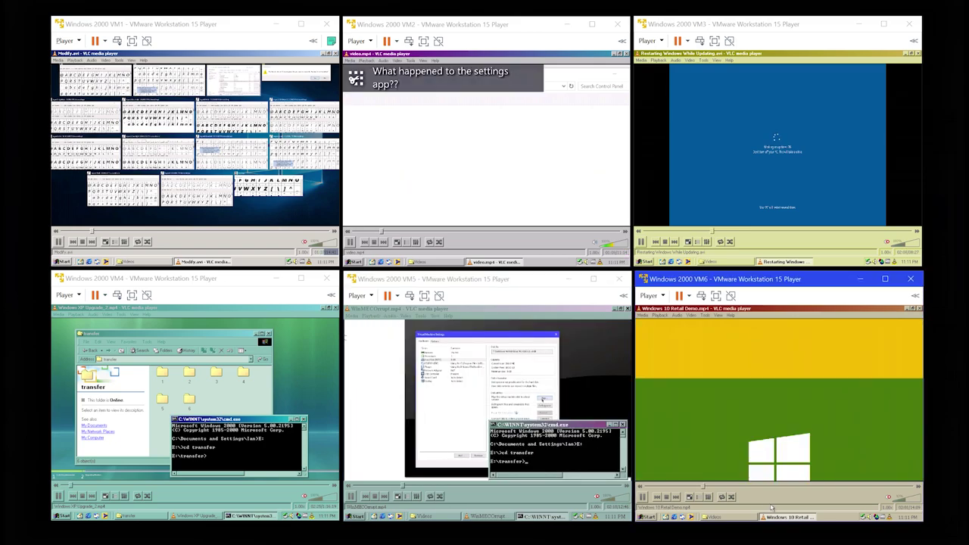
{"action": "key", "text": "super+r"}
{"action": "key", "text": "Return"}
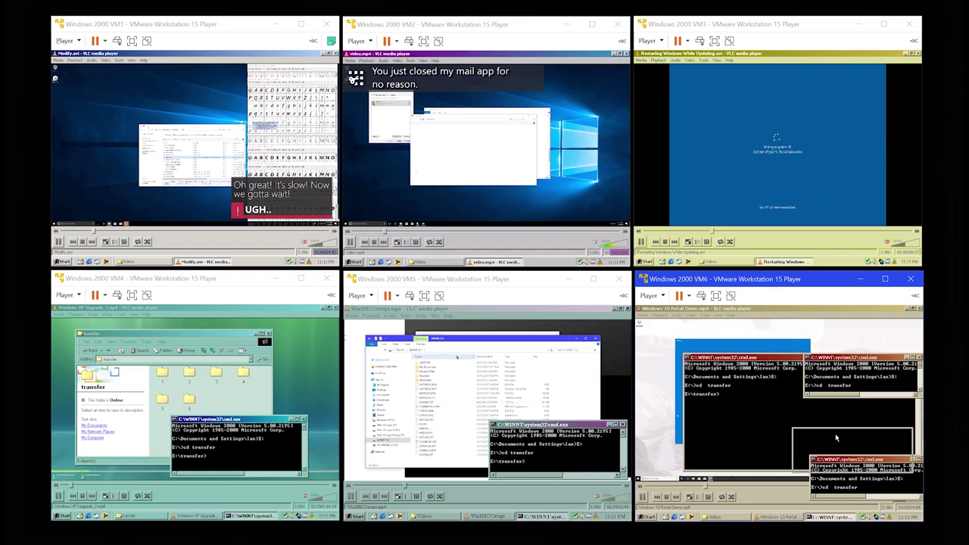
Open a command prompt on VM3, shrink its window and place it in the lower-right corner of the video.
{"action": "left_click", "coordinate": [777, 243]}
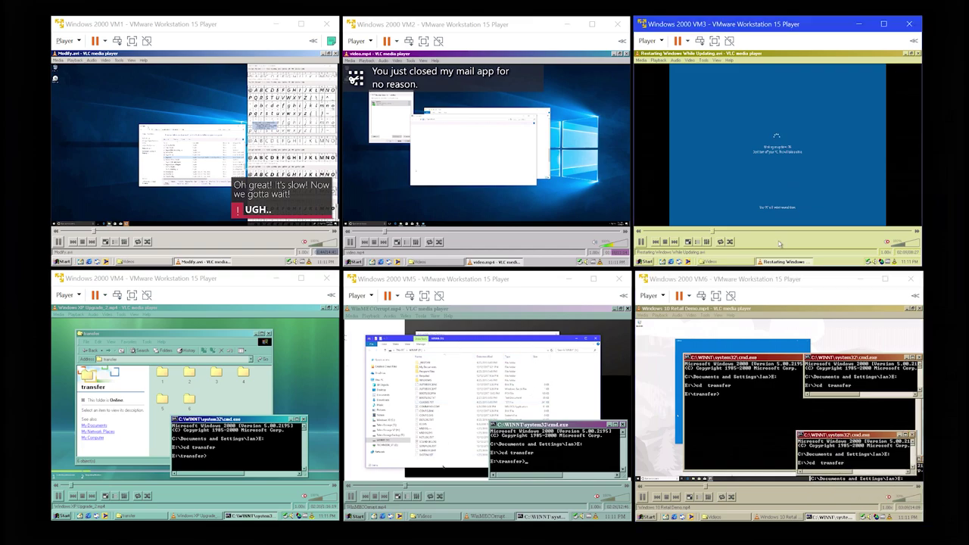
{"action": "key", "text": "super+r"}
{"action": "type", "text": "cmd"}
{"action": "key", "text": "Return"}
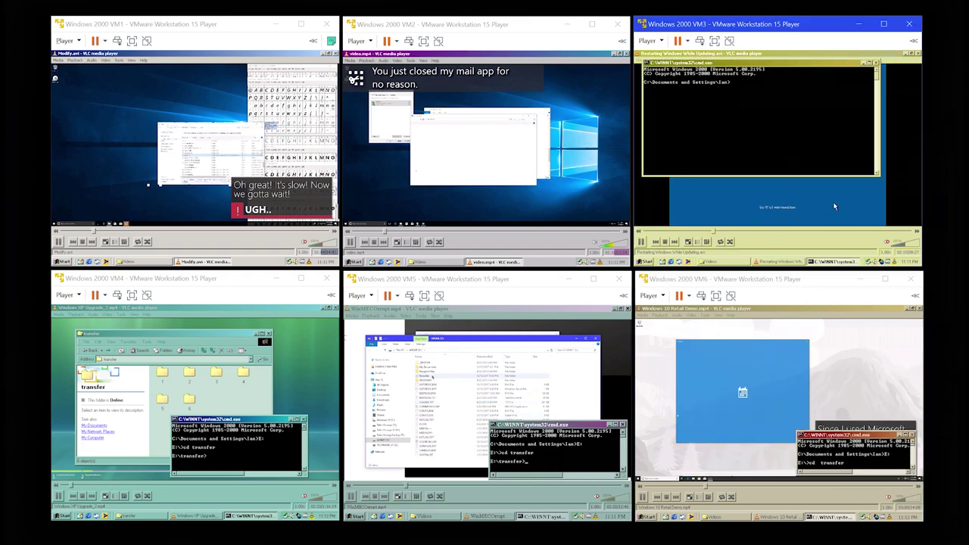
{"action": "left_click_drag", "start_coordinate": [640, 177], "coordinate": [765, 103]}
{"action": "left_click_drag", "start_coordinate": [809, 63], "coordinate": [844, 183]}
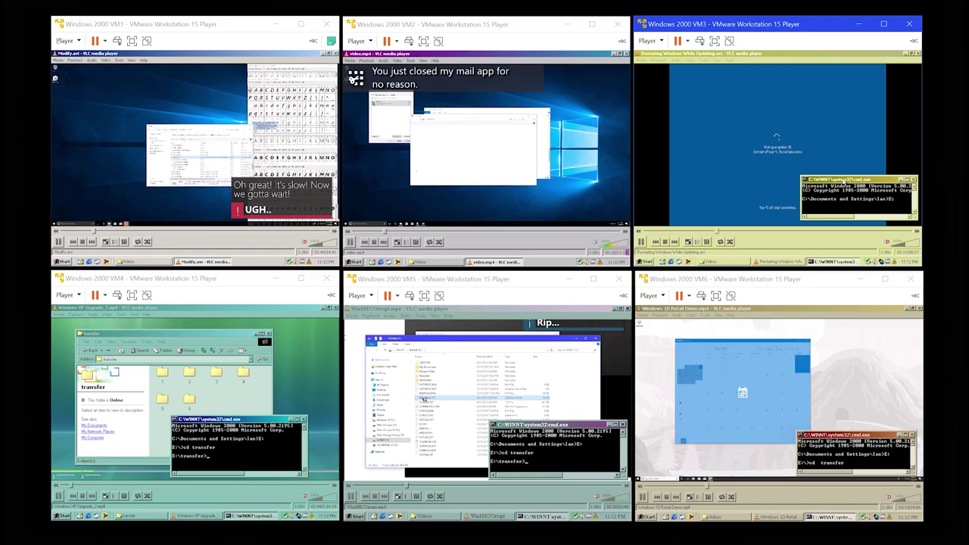
Change the command prompt on VM3 to the transfer folder on drive E.
{"action": "type", "text": "E"}
{"action": "key", "text": "Return"}
{"action": "type", "text": "E:"}
{"action": "key", "text": "Return"}
{"action": "type", "text": "cd"}
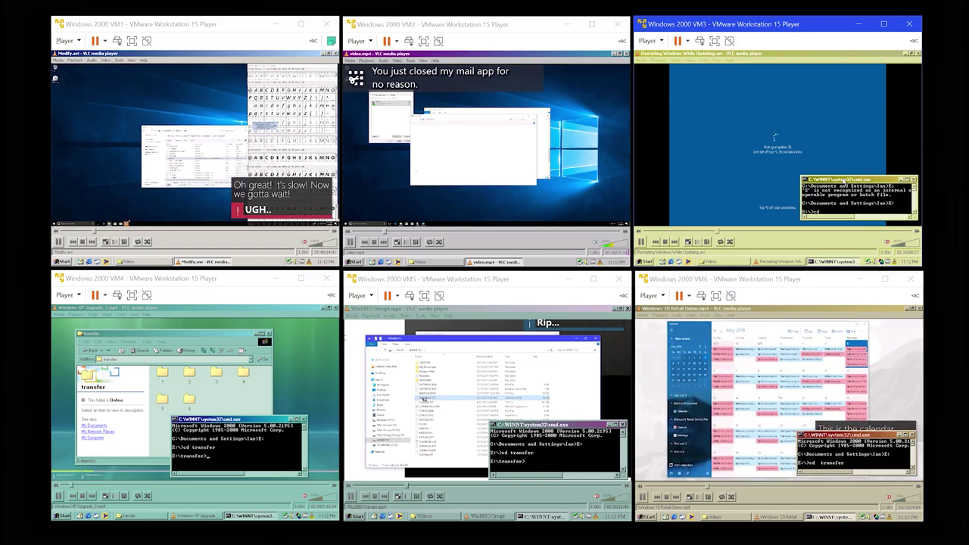
{"action": "type", "text": " transfer"}
{"action": "key", "text": "Return"}
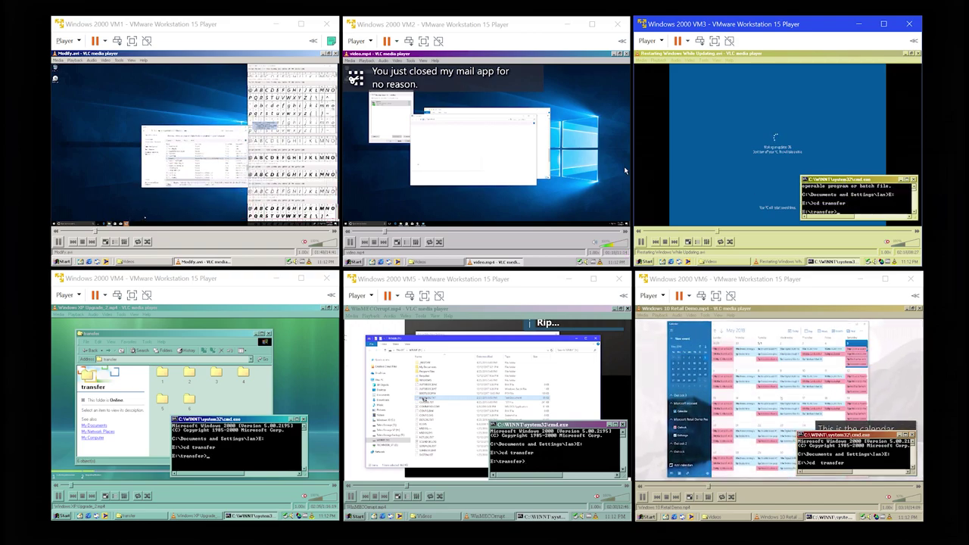
Open a command prompt on VM2, shrink its window and place it in the lower-right corner of the video.
{"action": "left_click", "coordinate": [519, 247]}
{"action": "key", "text": "super+r"}
{"action": "type", "text": "cmd"}
{"action": "key", "text": "Return"}
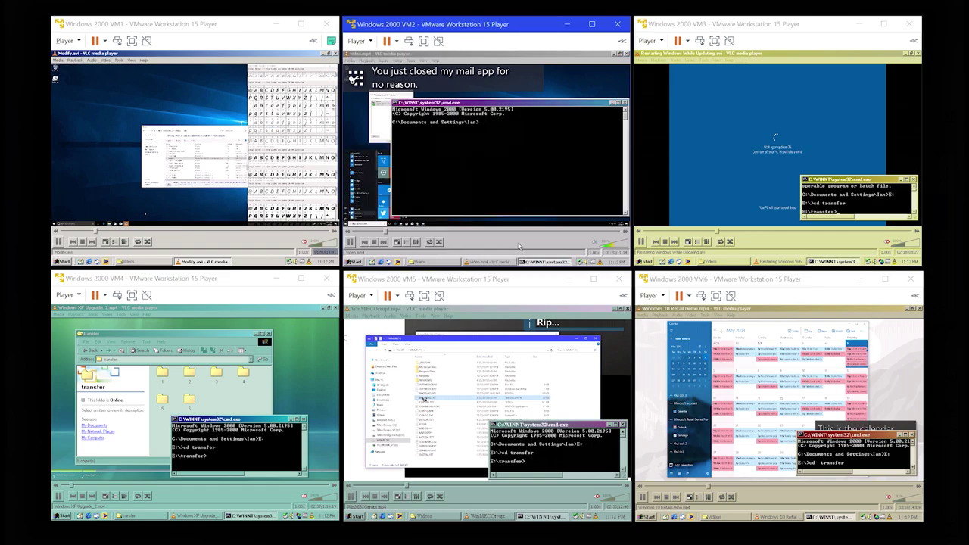
{"action": "left_click_drag", "start_coordinate": [392, 217], "coordinate": [525, 152]}
{"action": "left_click_drag", "start_coordinate": [569, 105], "coordinate": [569, 179]}
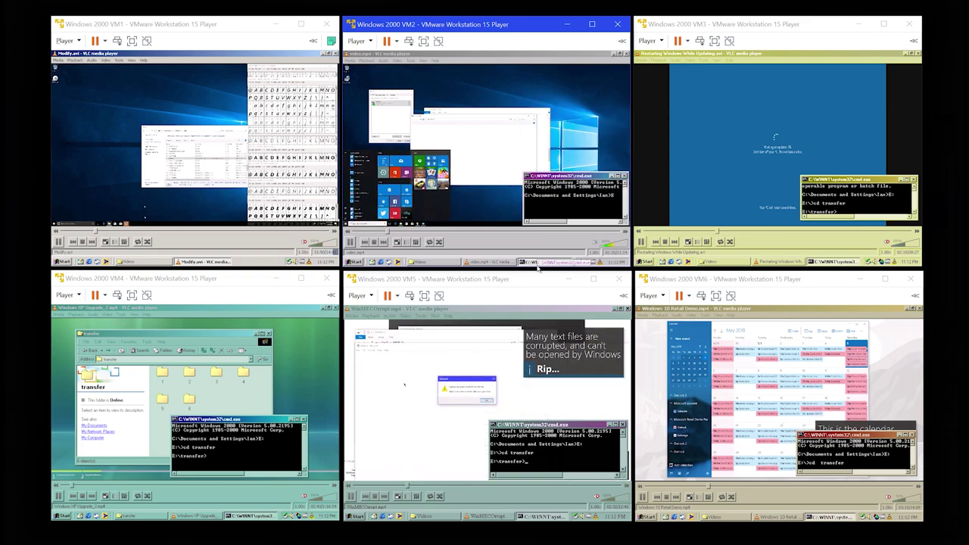
Change the command prompt on VM2 to the transfer folder on drive E.
{"action": "key", "text": "Return"}
{"action": "type", "text": "cd  transfer"}
{"action": "key", "text": "Return"}
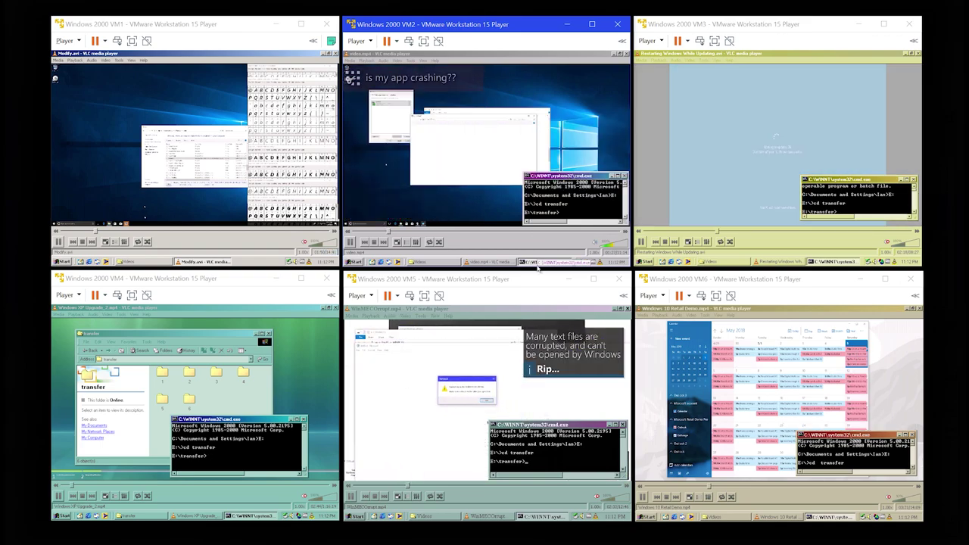
Mute VM2's video, bring its command prompt back in front, and unmute VM1's video.
{"action": "left_click", "coordinate": [588, 248]}
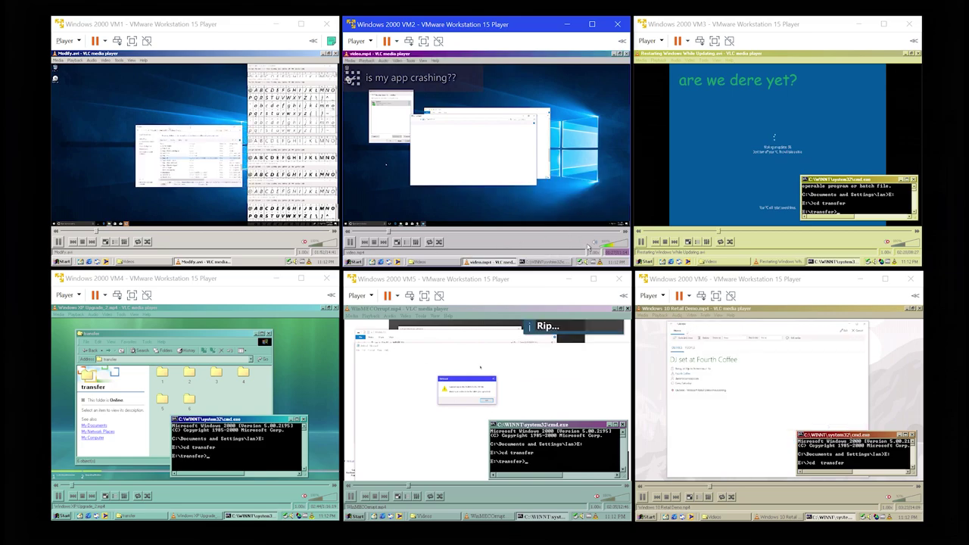
{"action": "left_click", "coordinate": [543, 262]}
{"action": "left_click", "coordinate": [304, 241]}
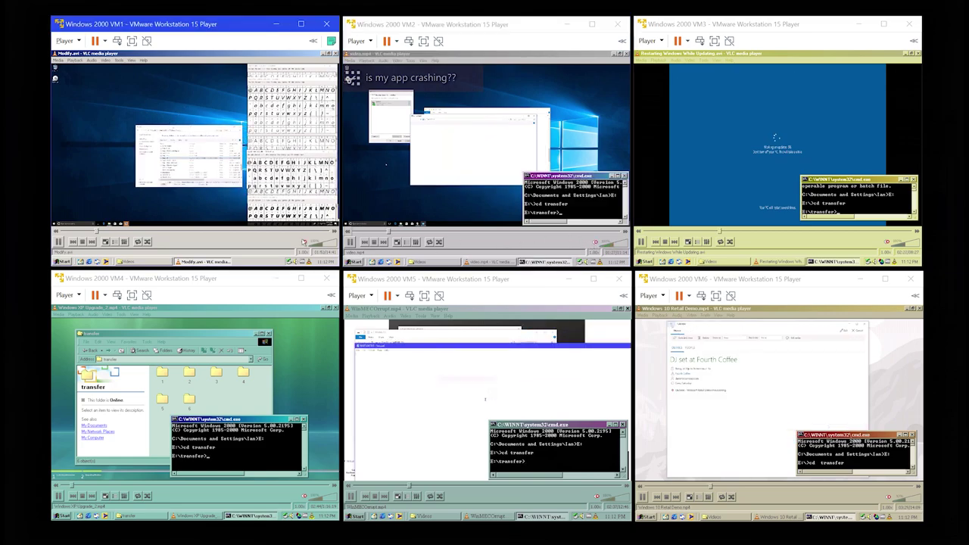
Open a command prompt on VM1, change it to the transfer folder on drive E, and tuck it into the lower-right corner.
{"action": "key", "text": "super+r"}
{"action": "key", "text": "Return"}
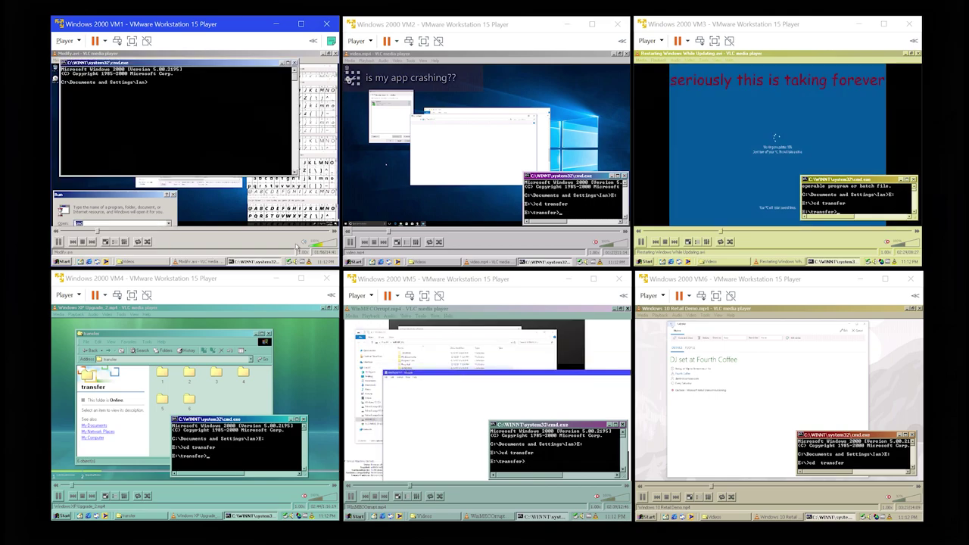
{"action": "type", "text": "E:\\>"}
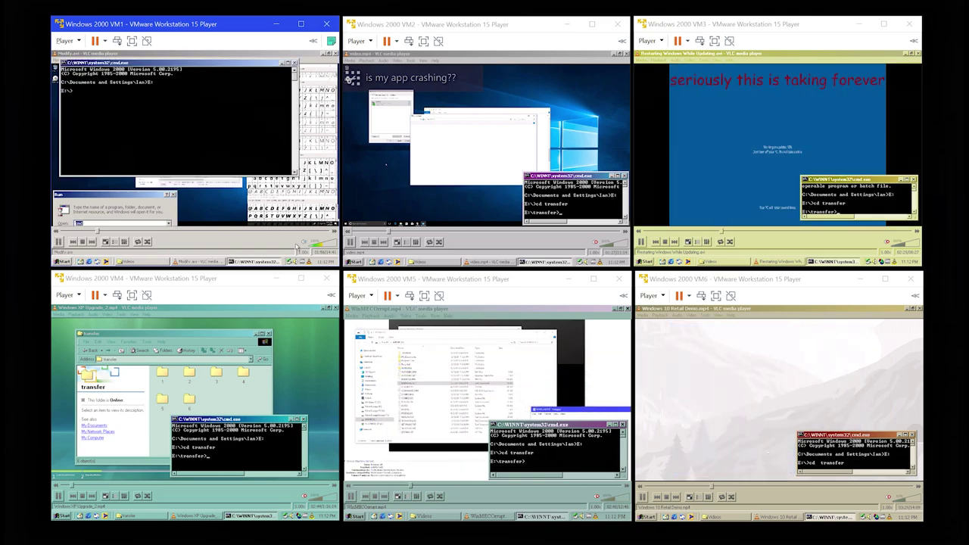
{"action": "type", "text": "cd transfer"}
{"action": "key", "text": "Return"}
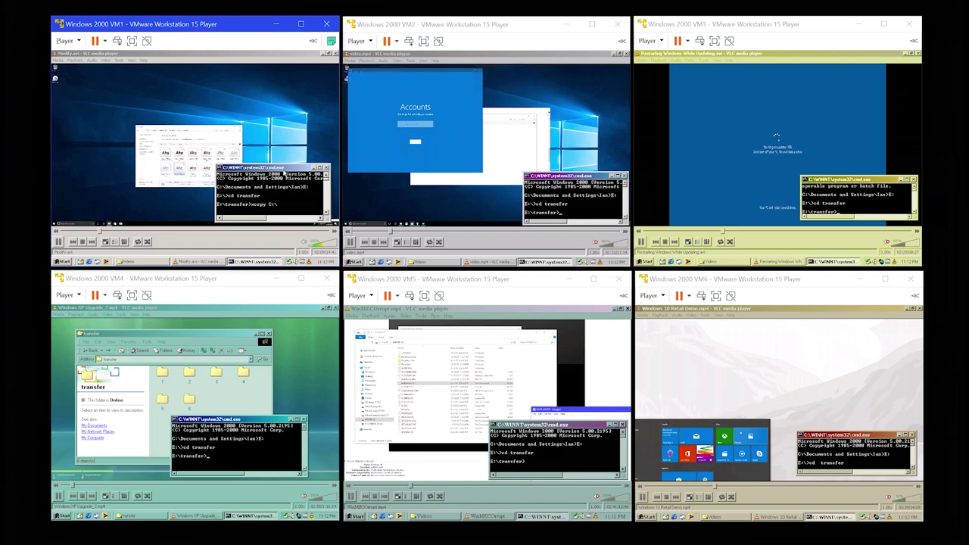
Try the command xcopy C:\ 1 /e /c in VM1's prompt, and leave it entered there ready to run again.
{"action": "type", "text": "/e"}
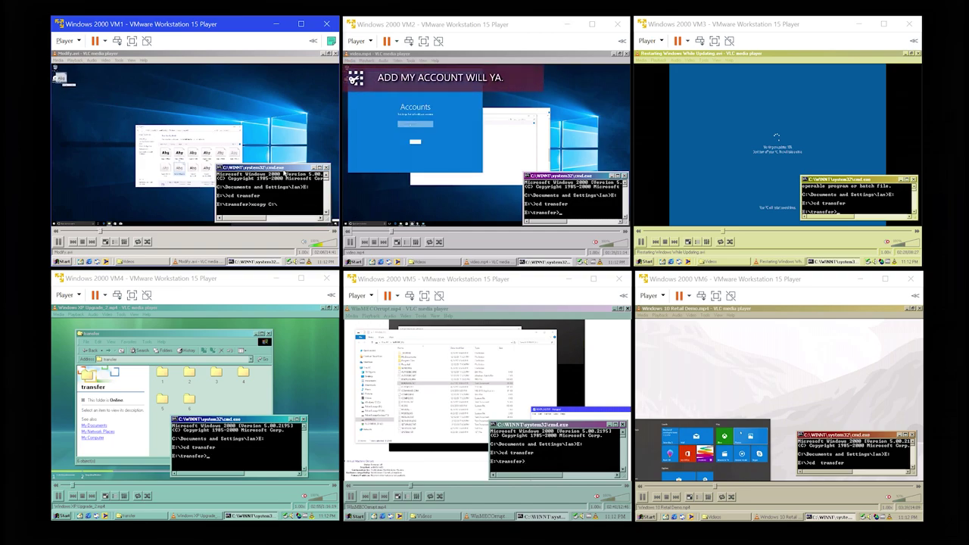
{"action": "key", "text": "Escape"}
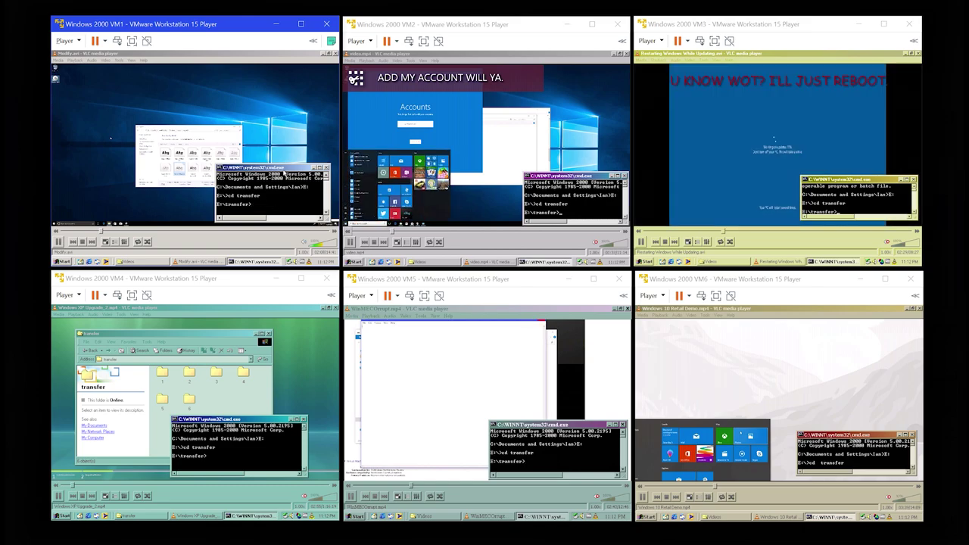
{"action": "type", "text": "xcopy C:\\"}
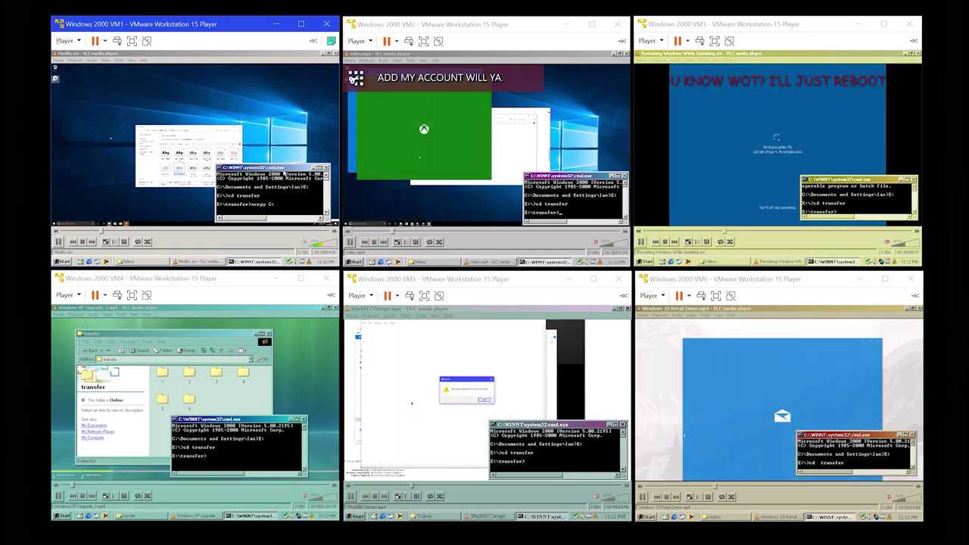
{"action": "type", "text": " i "}
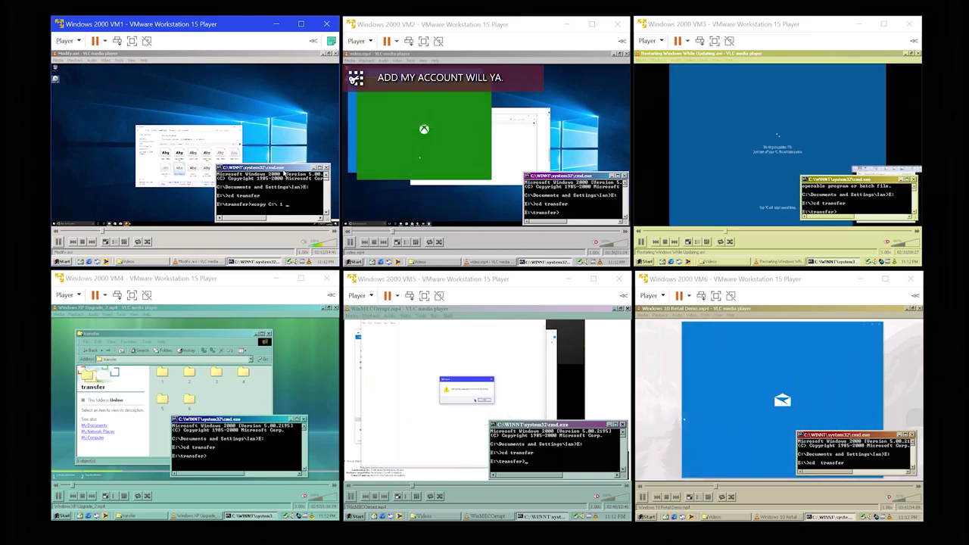
{"action": "type", "text": "/e"}
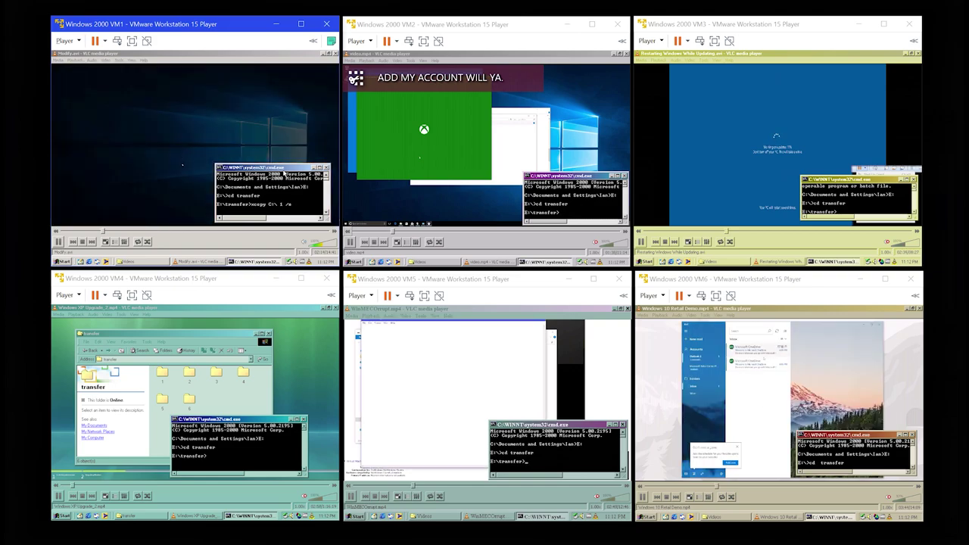
{"action": "type", "text": " /c"}
{"action": "key", "text": "Return"}
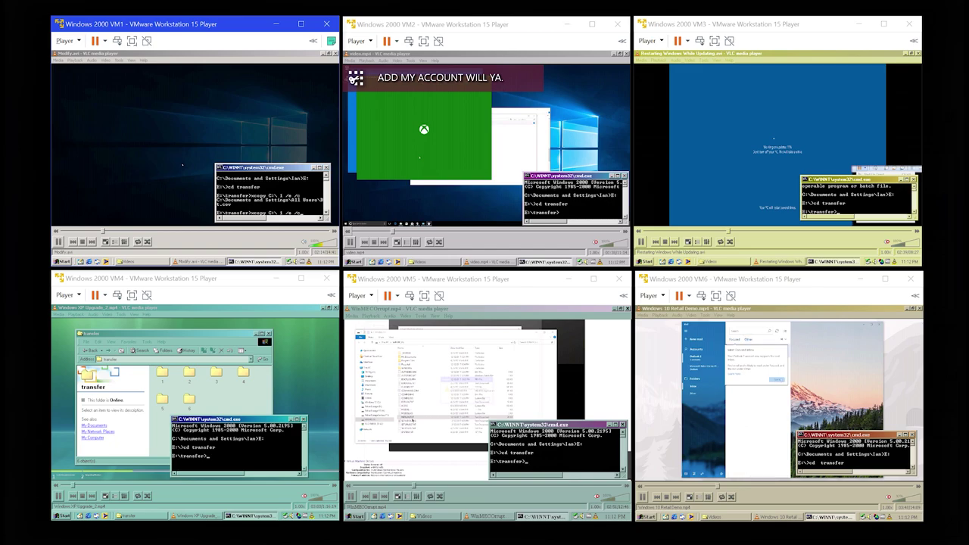
Enter xcopy C:\ 2 /e /c in VM2's prompt and xcopy C:\ 3 /e /c in VM3's, without running either.
{"action": "left_click", "coordinate": [574, 204]}
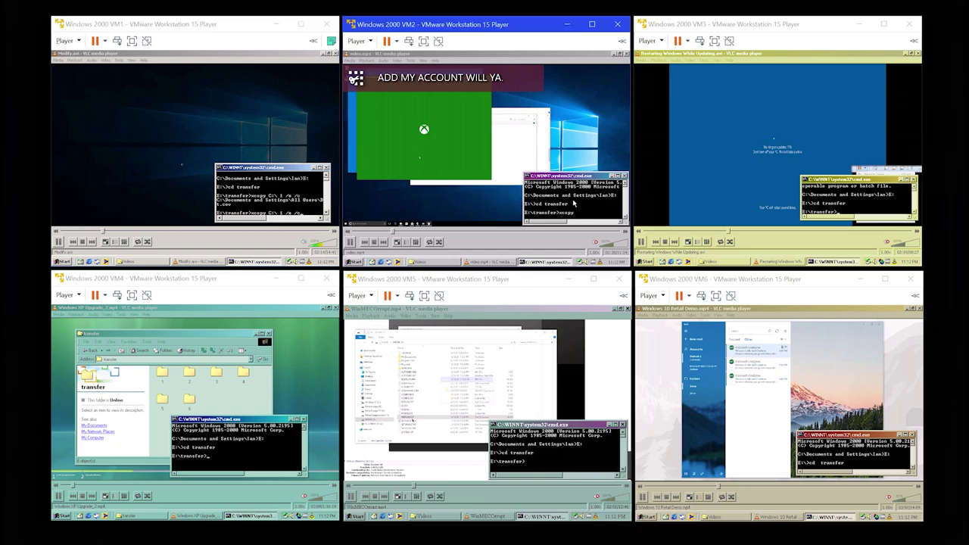
{"action": "type", "text": "xcopy C:\\ 2"}
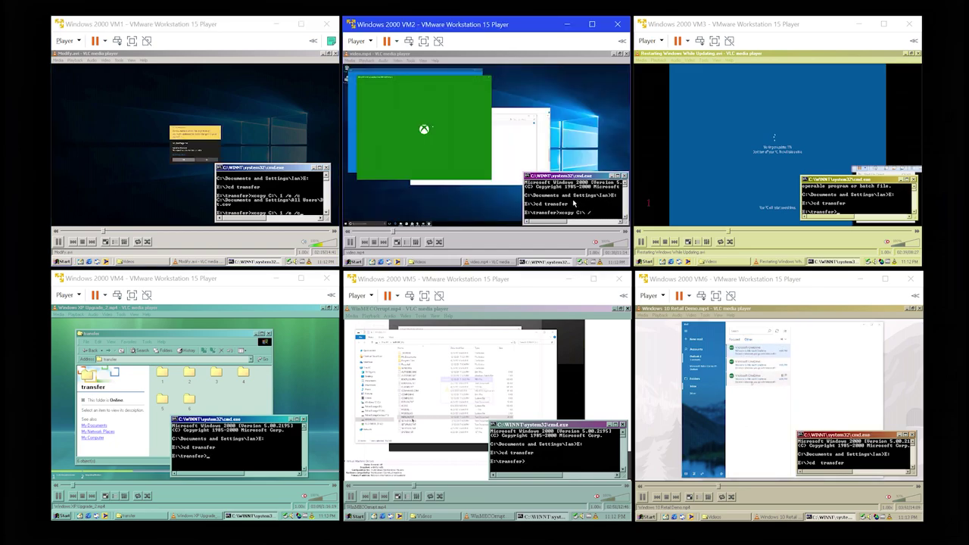
{"action": "type", "text": " /e /c"}
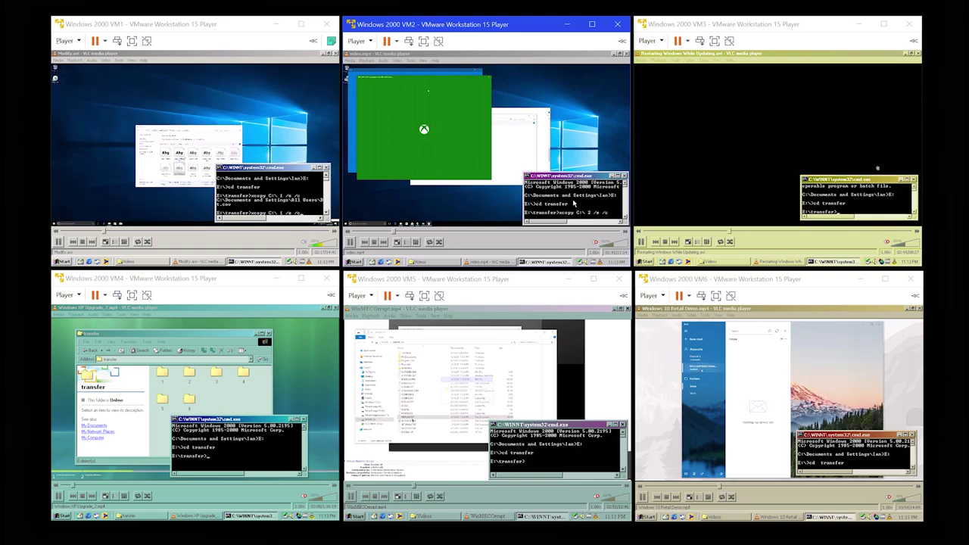
{"action": "left_click", "coordinate": [832, 203]}
{"action": "type", "text": "xco"}
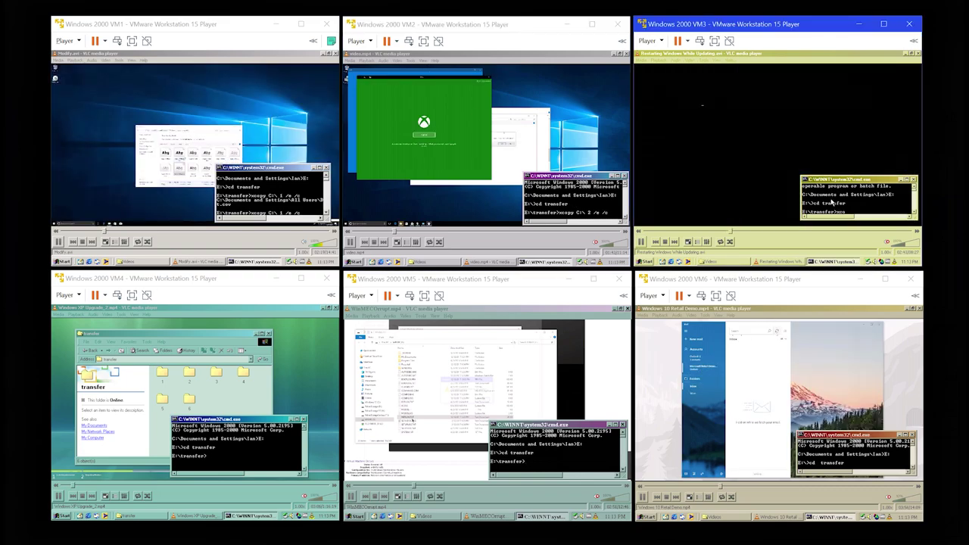
{"action": "type", "text": "py C:\\ 3 /e /c"}
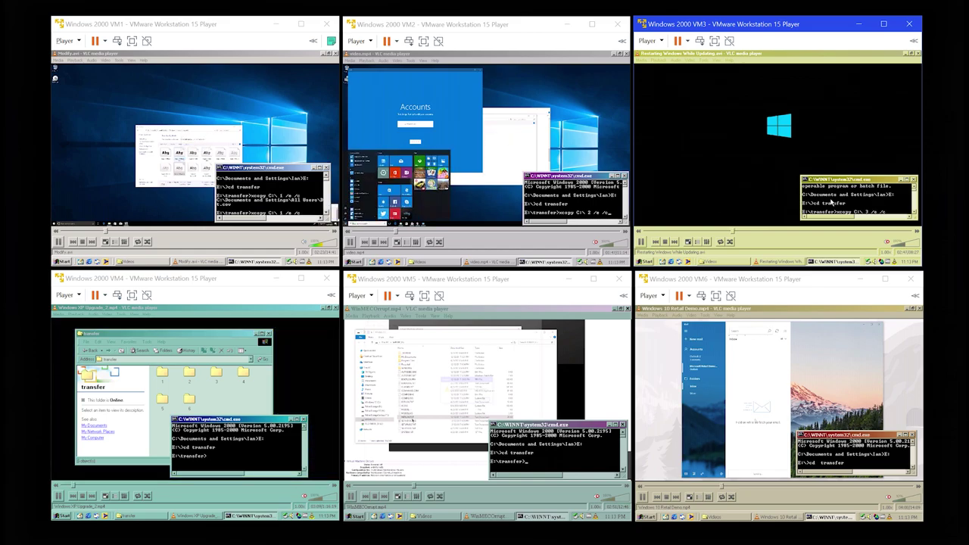
Enter xcopy C:\ 4 /e /c in VM4's command prompt without running it.
{"action": "left_click", "coordinate": [261, 451]}
{"action": "type", "text": "x"}
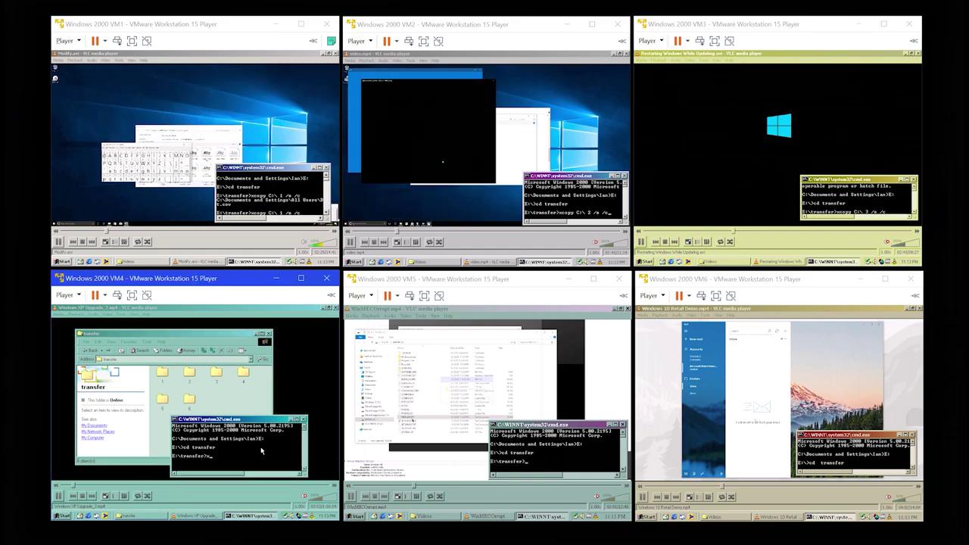
{"action": "type", "text": "copy C:\\"}
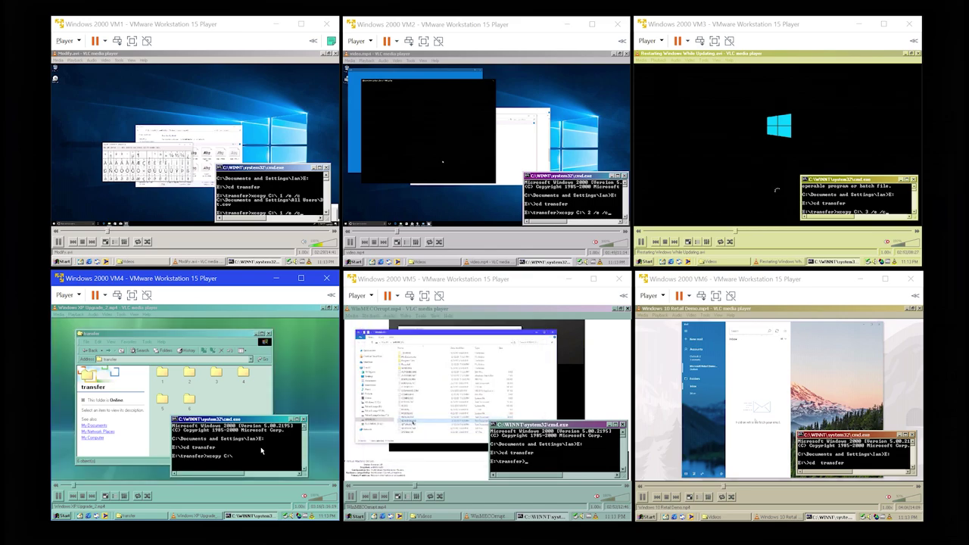
{"action": "type", "text": " 4 /e /c"}
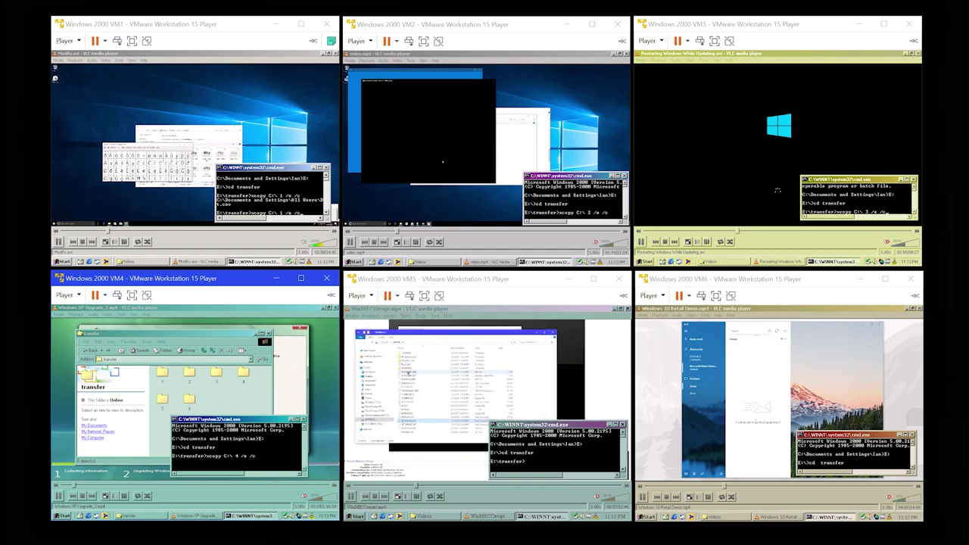
Enter xcopy C:\ 5 /e /c in VM5's command prompt and xcopy C:\ 6 /e /c in VM6's, without running either.
{"action": "left_click", "coordinate": [543, 439]}
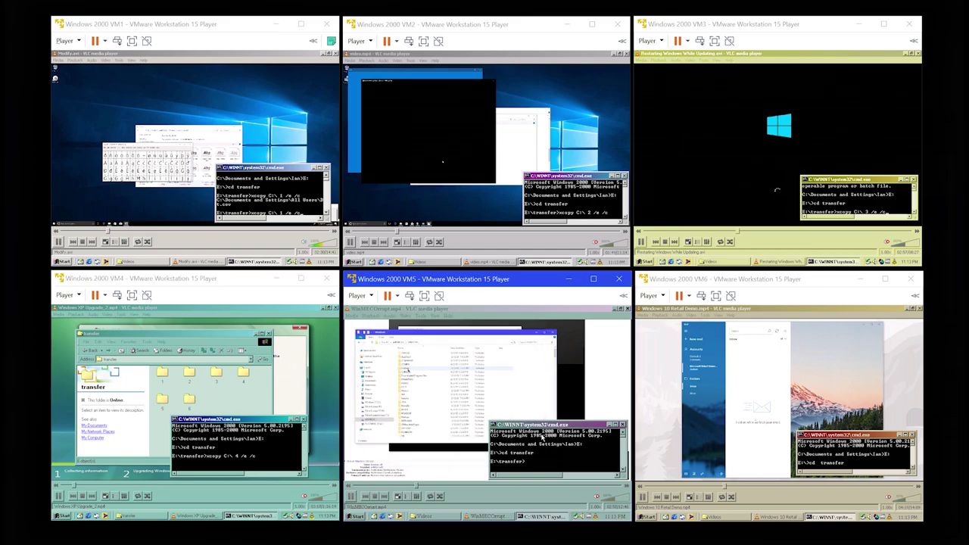
{"action": "type", "text": "xcopy C:\\"}
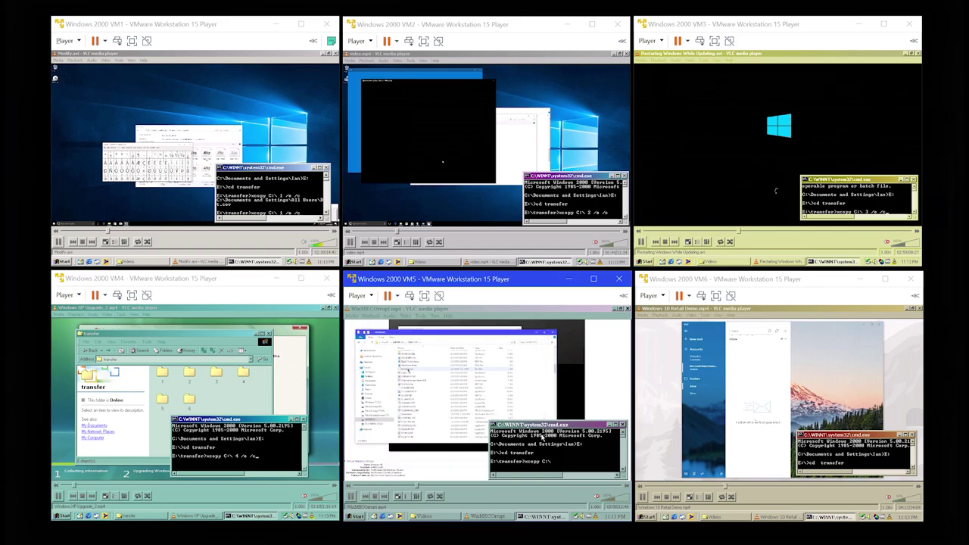
{"action": "type", "text": " 5 /e"}
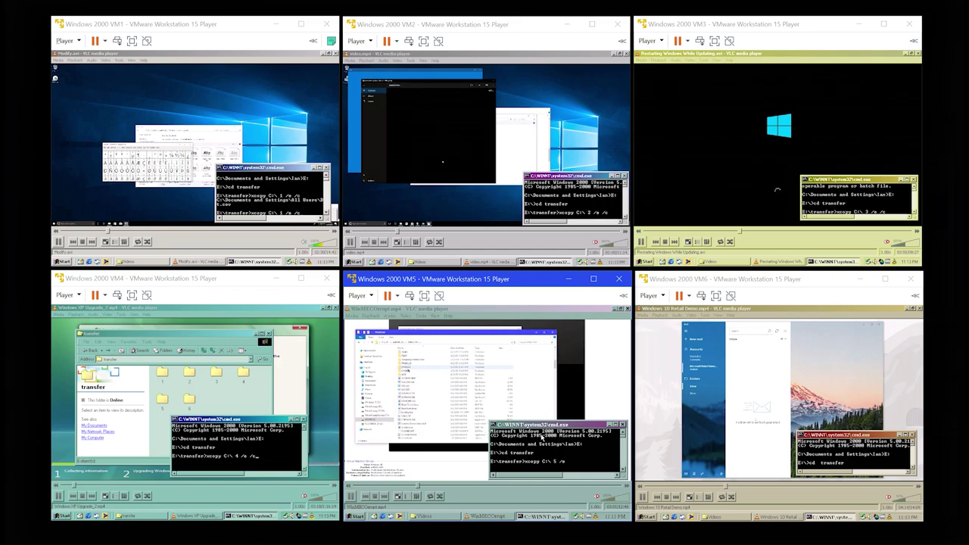
{"action": "left_click", "coordinate": [862, 459]}
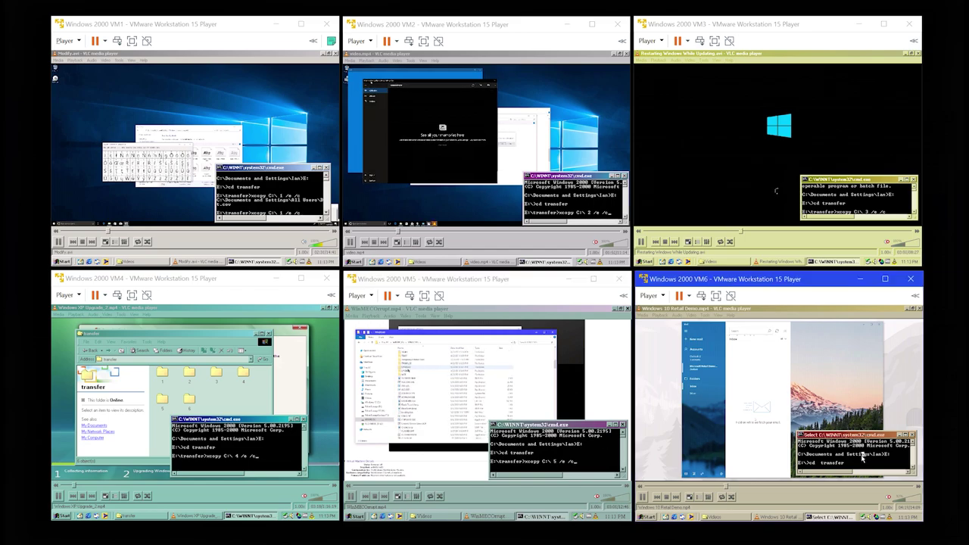
{"action": "key", "text": "Return"}
{"action": "type", "text": "xcopy C:\\"}
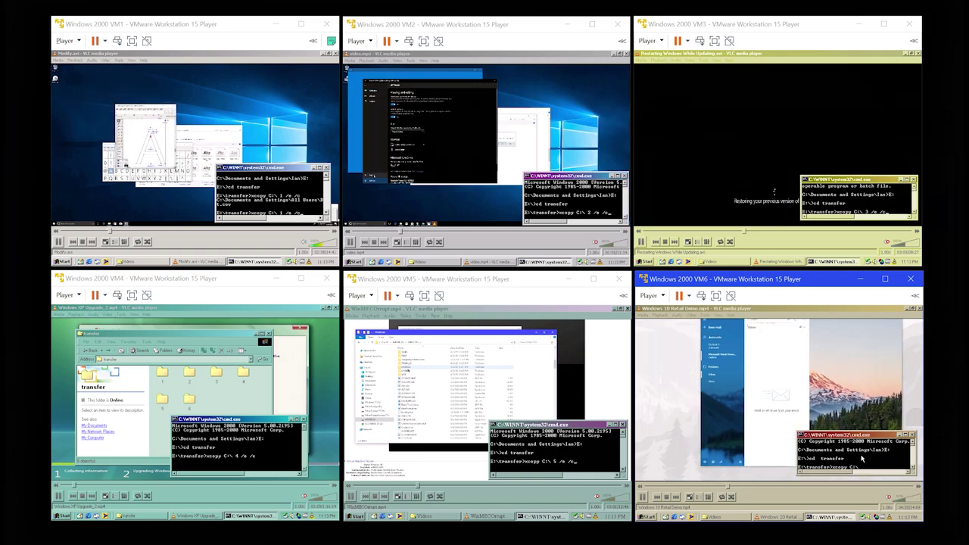
{"action": "type", "text": "6 /e /c"}
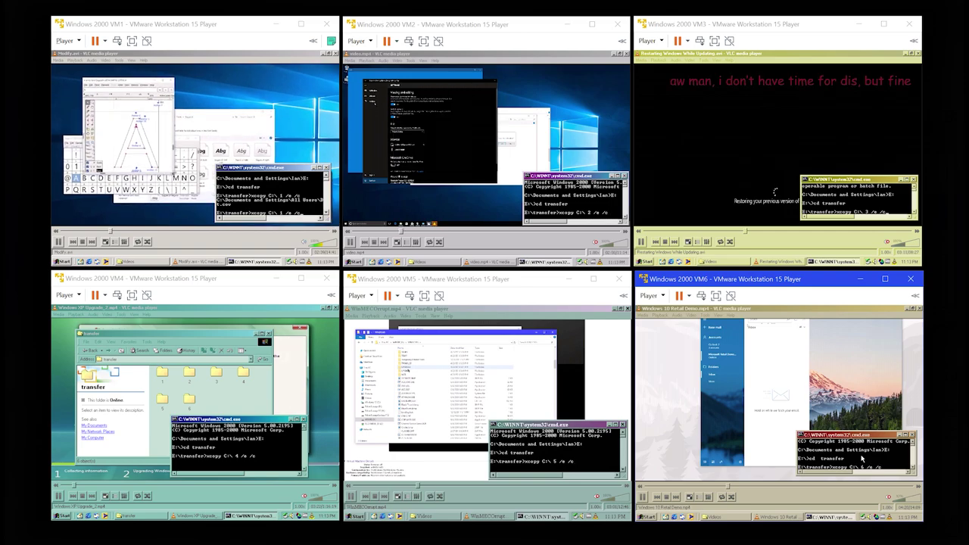
Bring VM4's video in front of its transfer folder window and restore the command prompts over the videos on VM5, VM4 and VM1.
{"action": "key", "text": "alt+Tab"}
{"action": "left_click", "coordinate": [72, 422]}
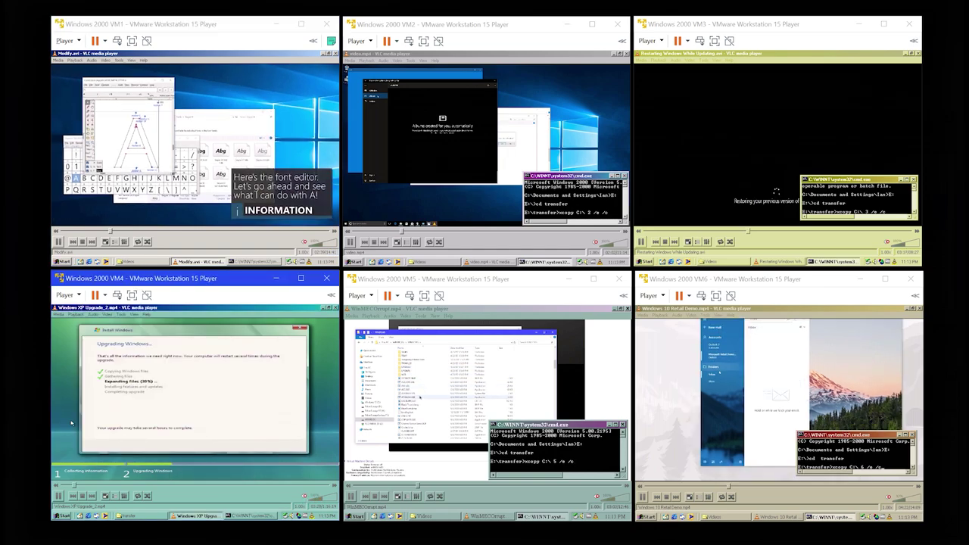
{"action": "left_click", "coordinate": [539, 517]}
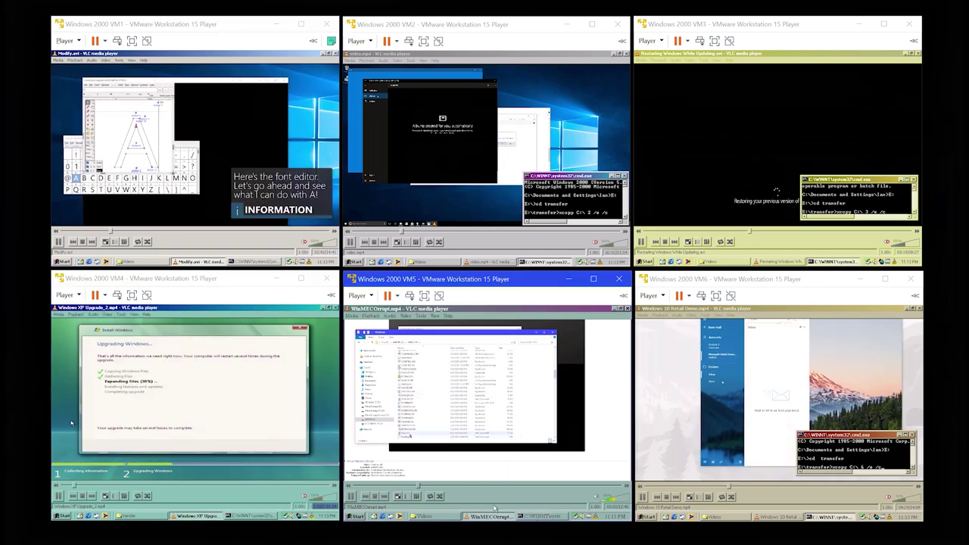
{"action": "left_click", "coordinate": [539, 517]}
{"action": "left_click", "coordinate": [246, 518]}
{"action": "left_click", "coordinate": [246, 517]}
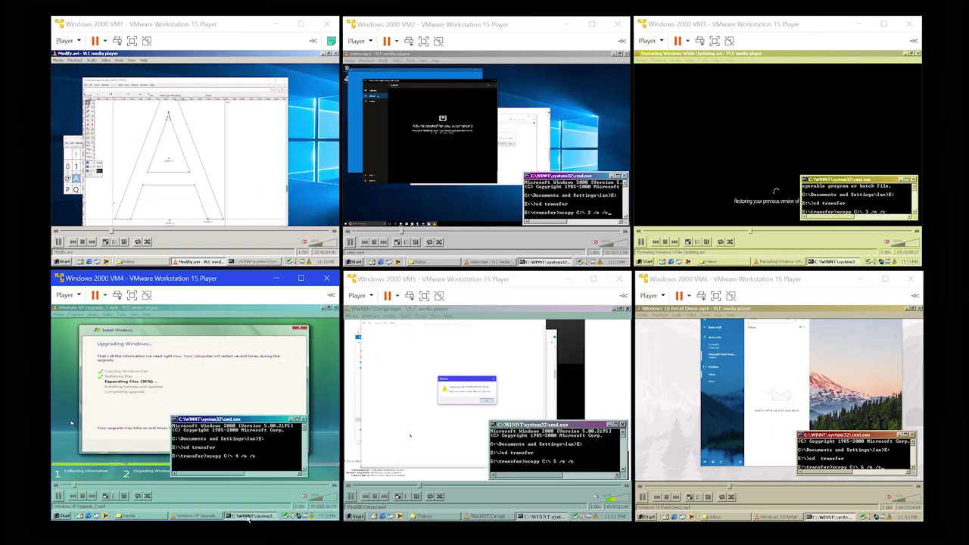
{"action": "left_click", "coordinate": [253, 261]}
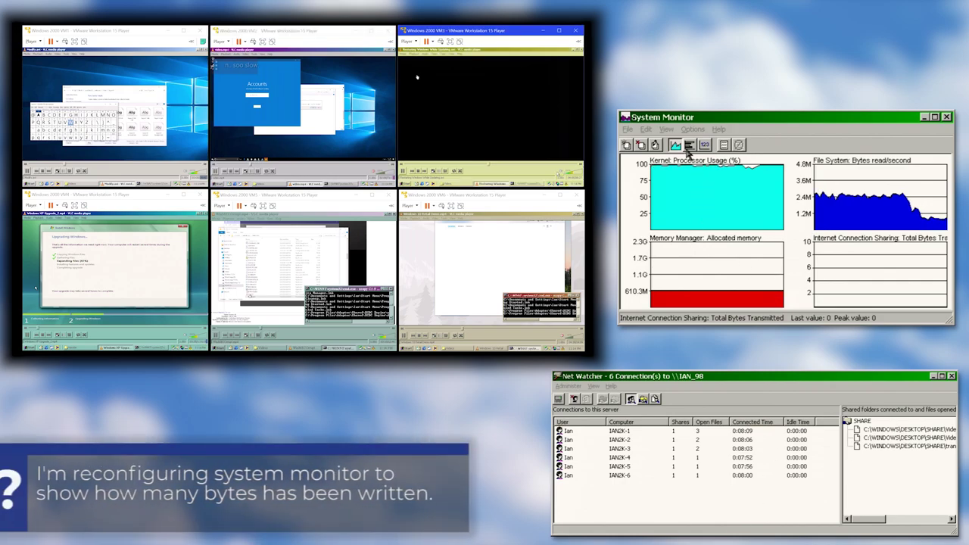
Remove the Internet Connection Sharing: Total Bytes Transmitted chart from System Monitor.
{"action": "left_click", "coordinate": [667, 130]}
{"action": "left_click", "coordinate": [668, 130]}
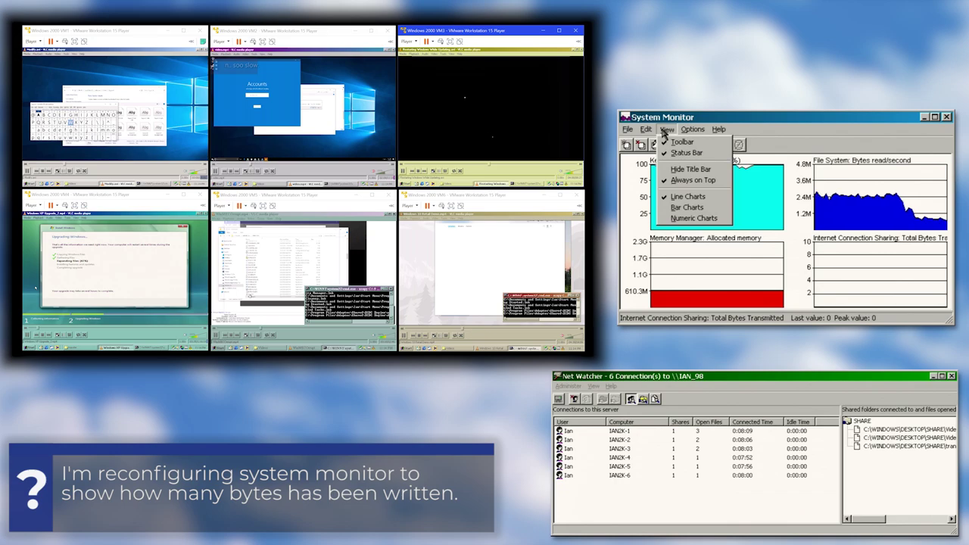
{"action": "left_click", "coordinate": [657, 154]}
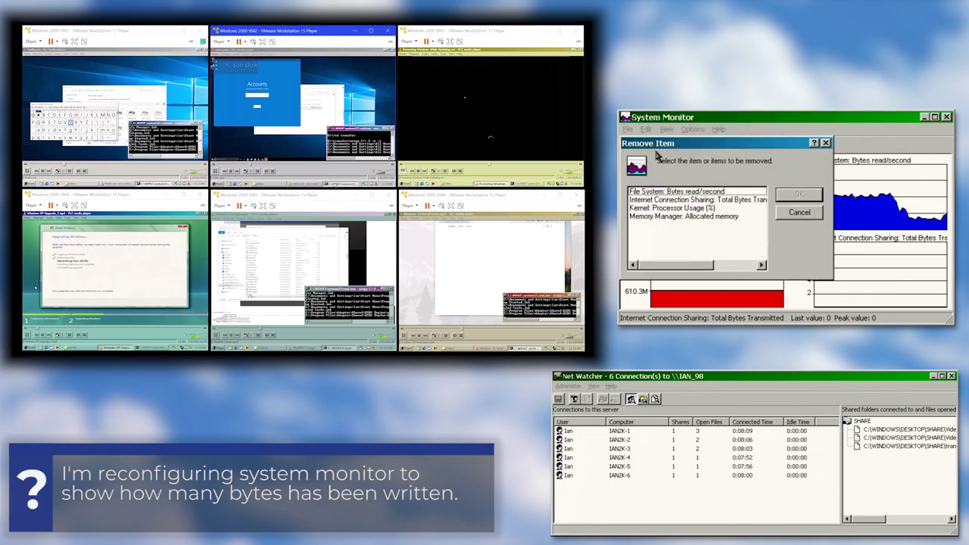
{"action": "left_click", "coordinate": [673, 200]}
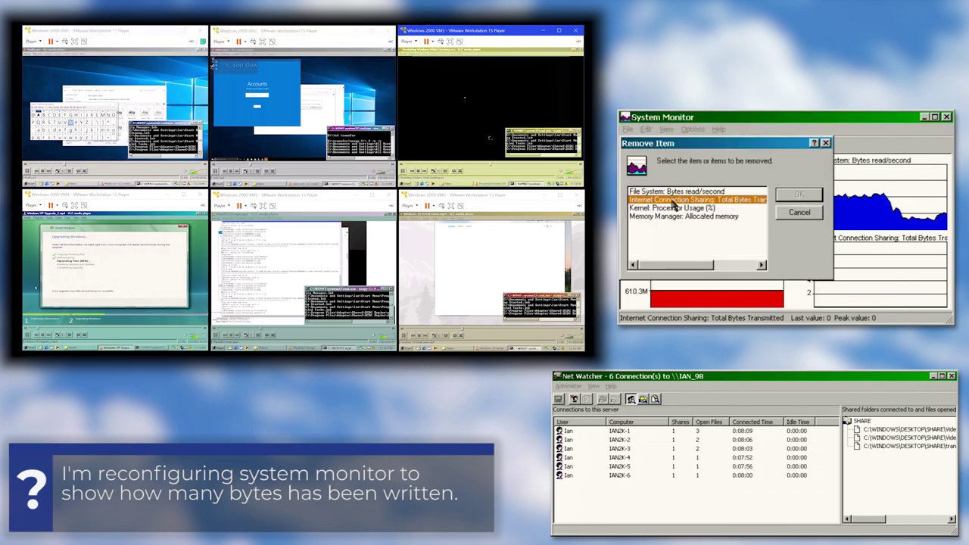
{"action": "double_click", "coordinate": [672, 200]}
{"action": "key", "text": "Delete"}
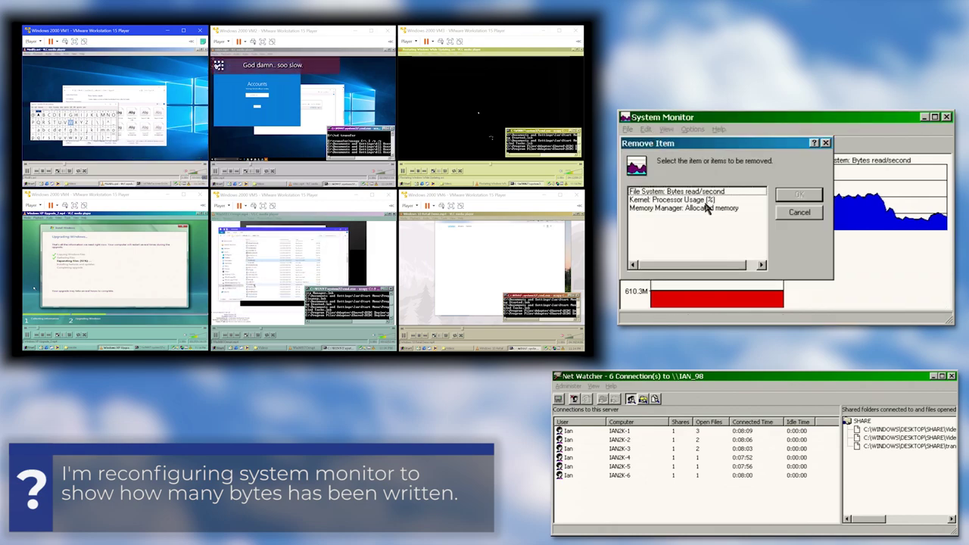
{"action": "left_click", "coordinate": [800, 212]}
Add the File System category's Writes/second chart to System Monitor.
{"action": "left_click", "coordinate": [630, 142]}
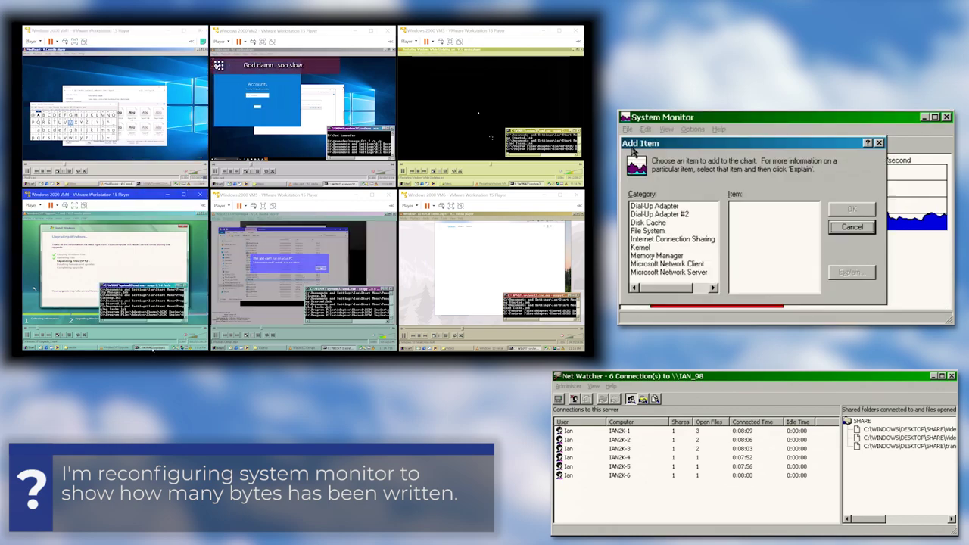
{"action": "left_click", "coordinate": [644, 231]}
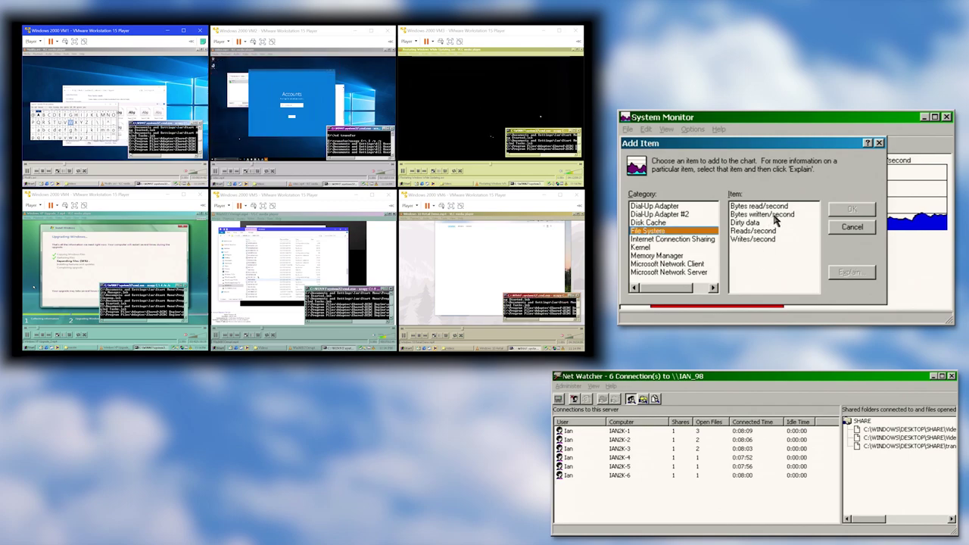
{"action": "double_click", "coordinate": [765, 239]}
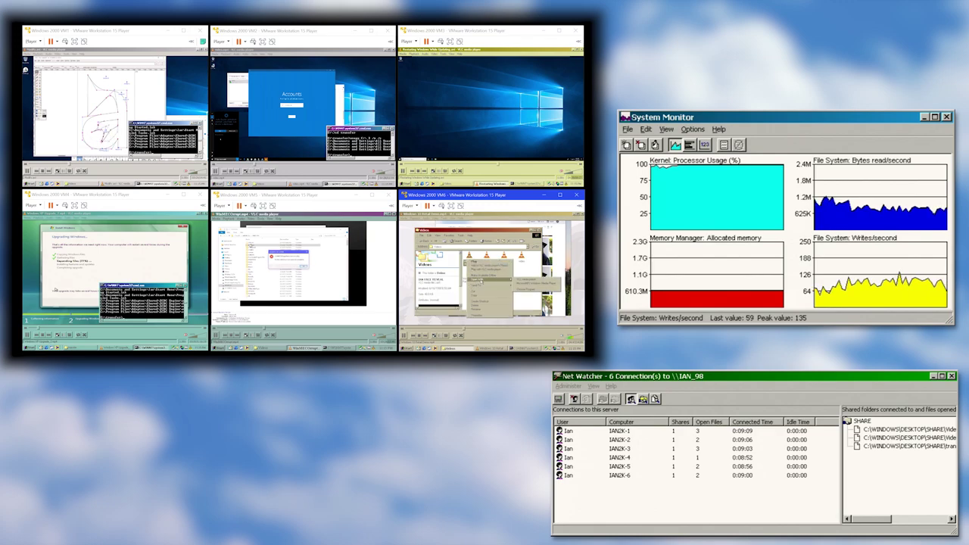
Open the selected video from VM6's Videos folder with a media player.
{"action": "left_click", "coordinate": [524, 285]}
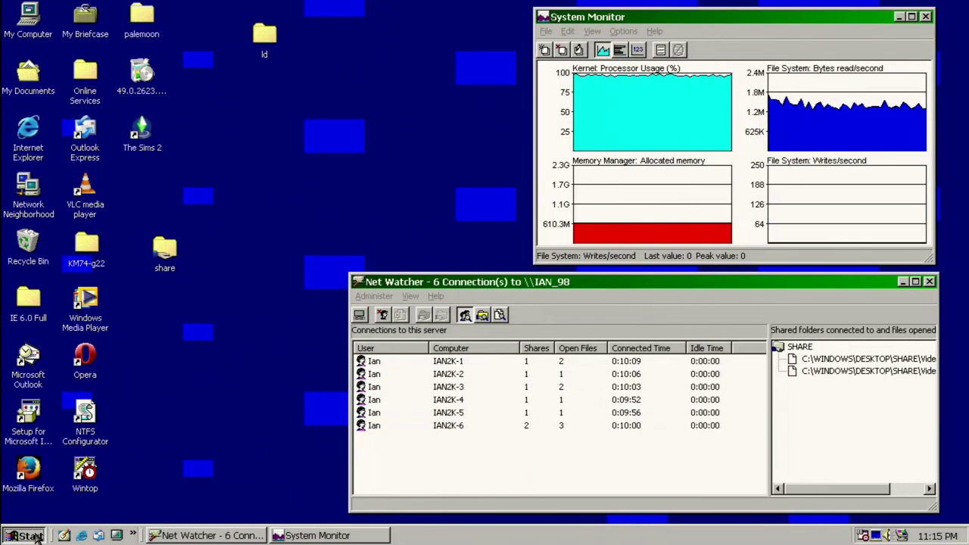
{"action": "left_click", "coordinate": [37, 536]}
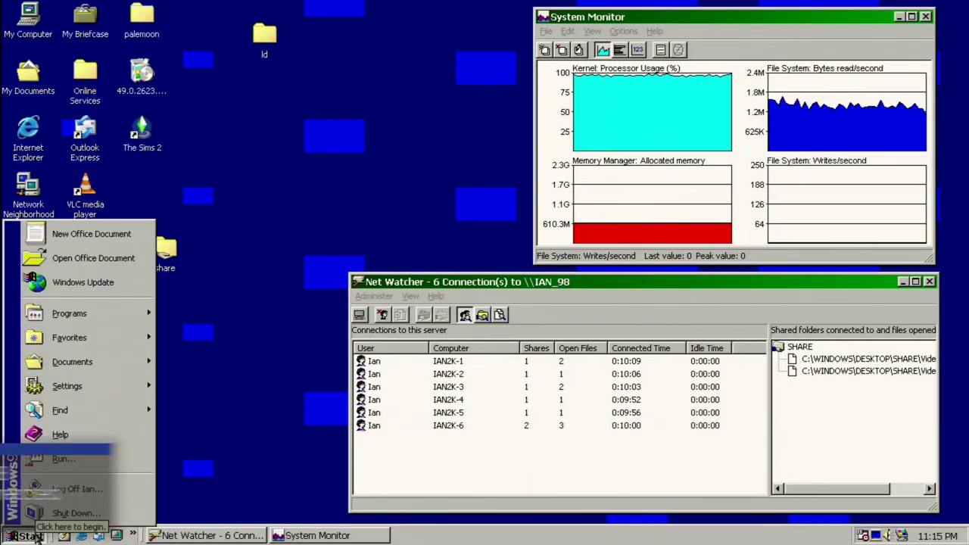
{"action": "left_click", "coordinate": [216, 260]}
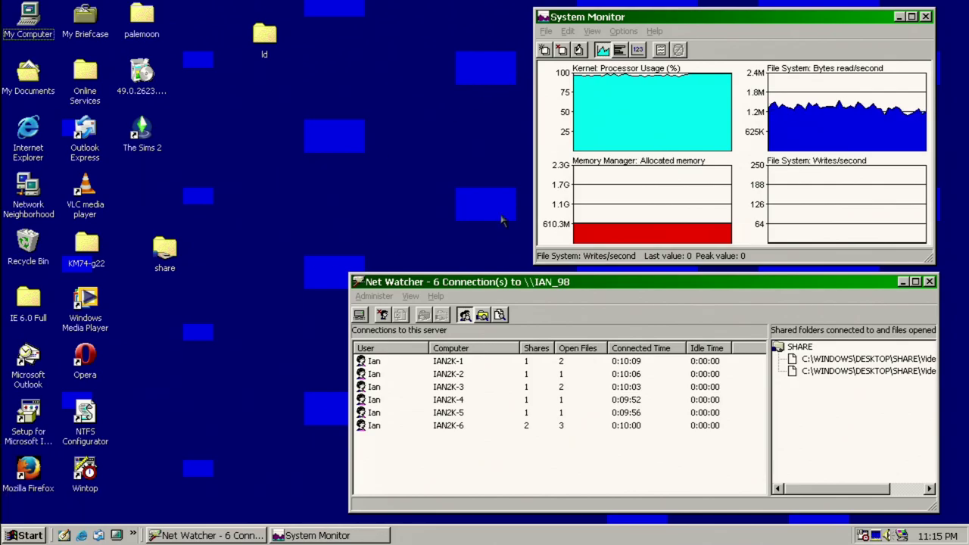
{"action": "left_click", "coordinate": [561, 57]}
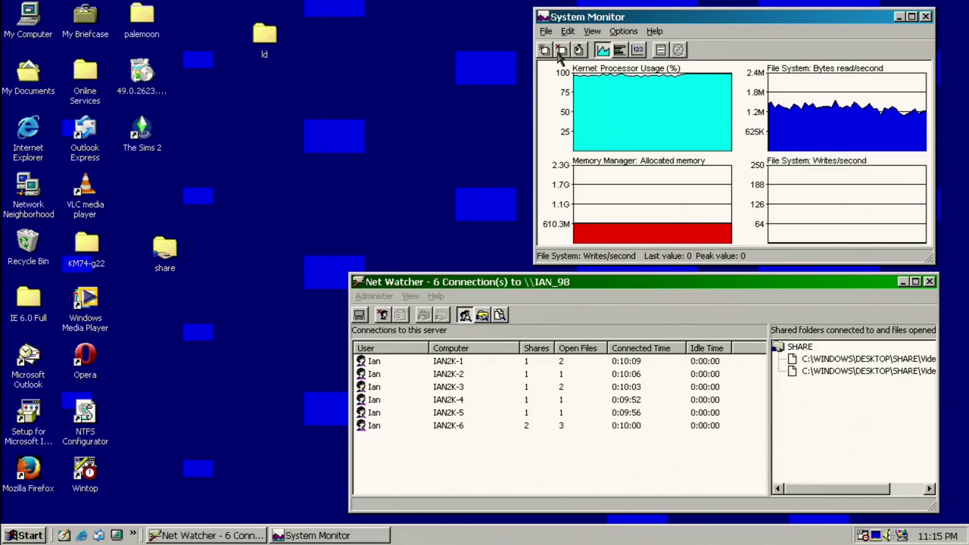
{"action": "left_click", "coordinate": [560, 52]}
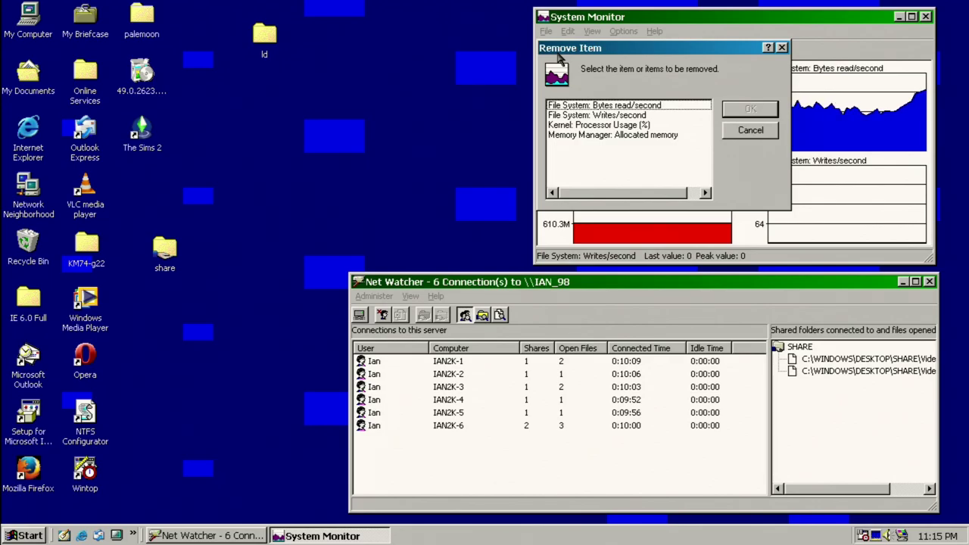
{"action": "left_click", "coordinate": [733, 132]}
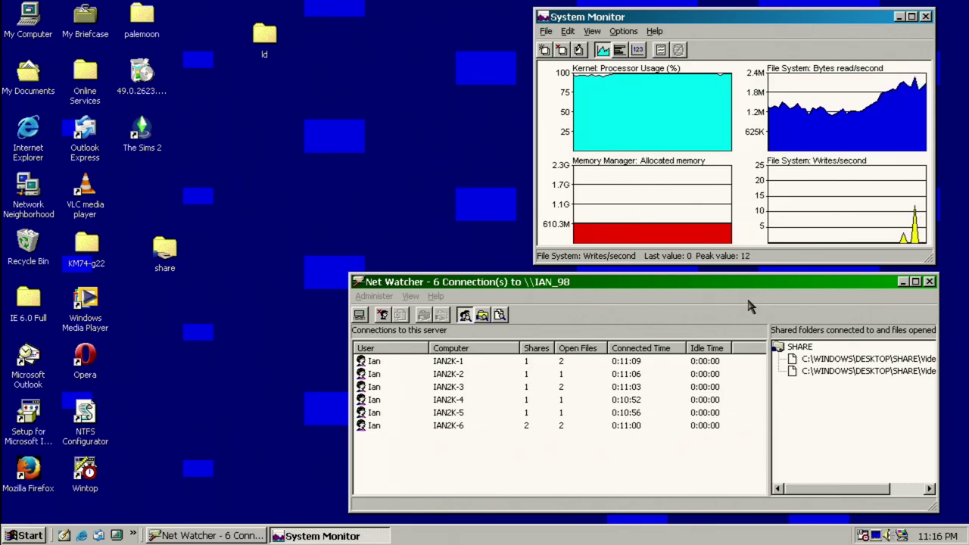
Open the server's C:\WINDOWS folder from My Computer to test browsing under load, and minimize the window.
{"action": "key", "text": "super+e"}
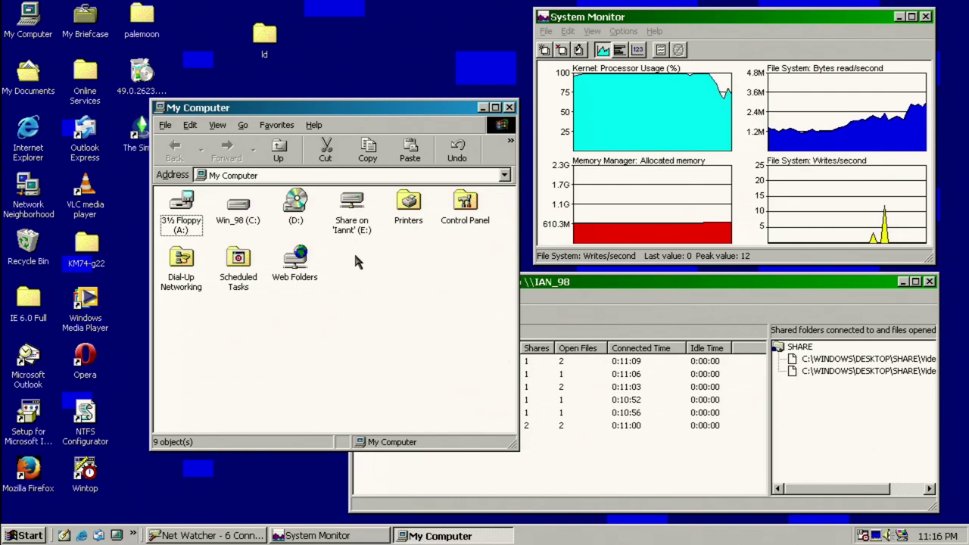
{"action": "double_click", "coordinate": [238, 209]}
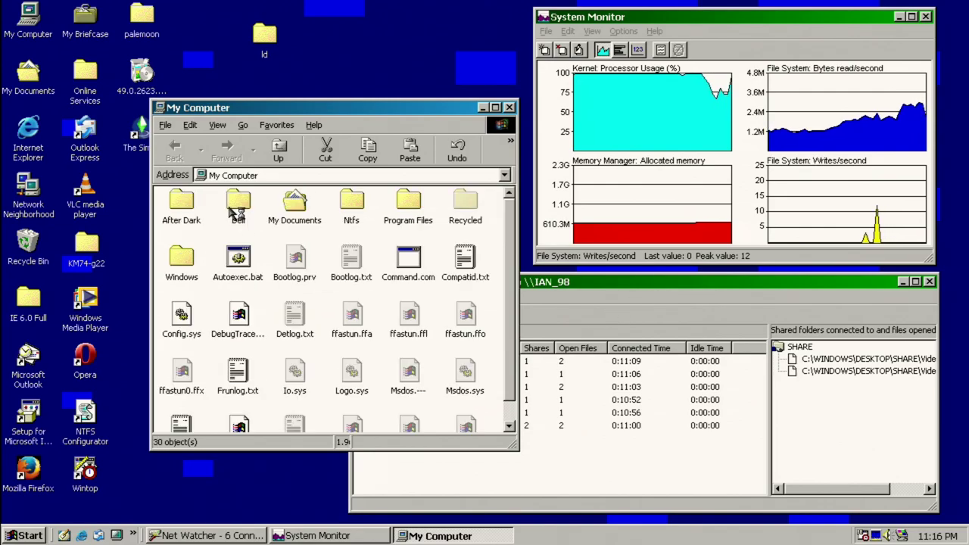
{"action": "double_click", "coordinate": [191, 265]}
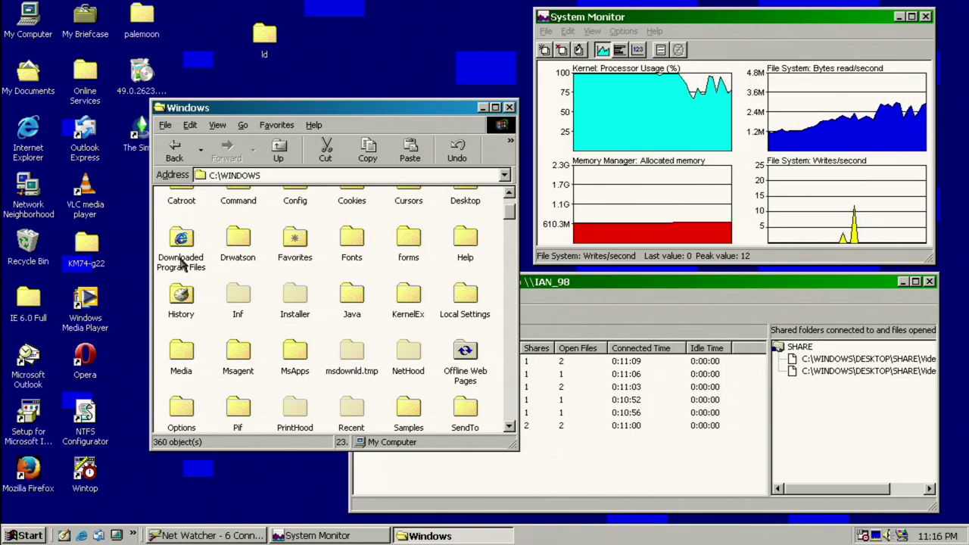
{"action": "left_click", "coordinate": [483, 108]}
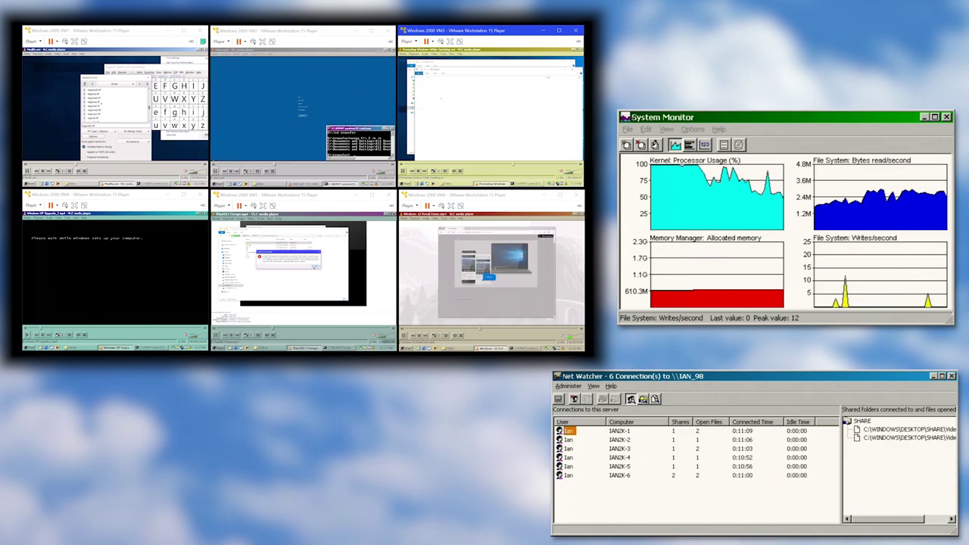
{"action": "left_click", "coordinate": [144, 334]}
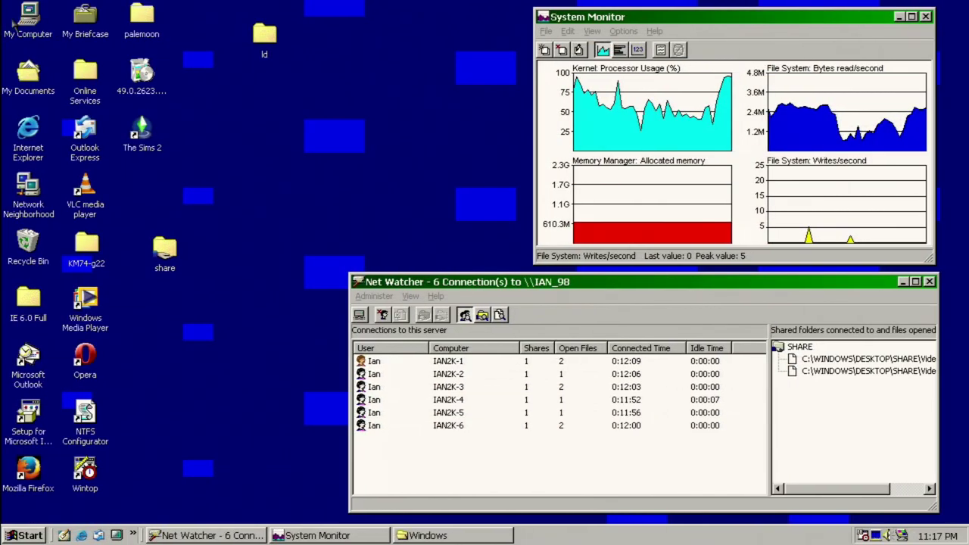
Open C:\WINDOWS on the server in a second window, moved away from System Monitor and Net Watcher.
{"action": "double_click", "coordinate": [26, 16]}
{"action": "double_click", "coordinate": [252, 220]}
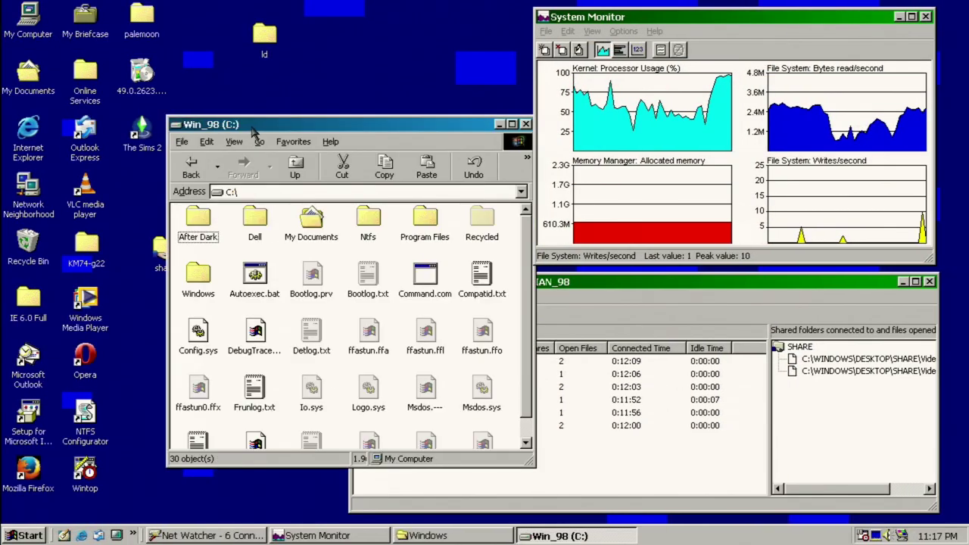
{"action": "left_click_drag", "start_coordinate": [254, 132], "coordinate": [119, 58]}
{"action": "double_click", "coordinate": [48, 221]}
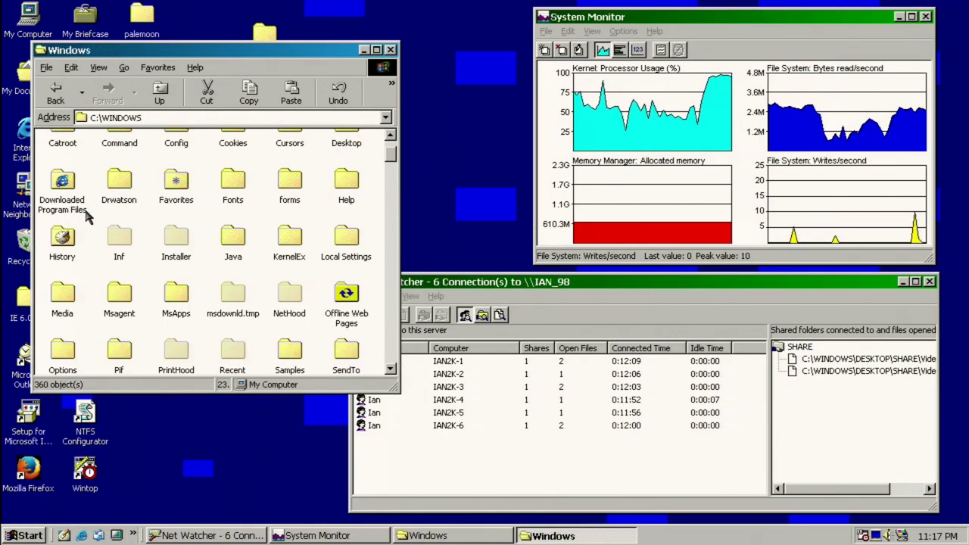
Look through the files in C:\WINDOWS and go back to My Computer.
{"action": "scroll", "coordinate": [189, 257], "scroll_direction": "down", "scroll_amount": 20}
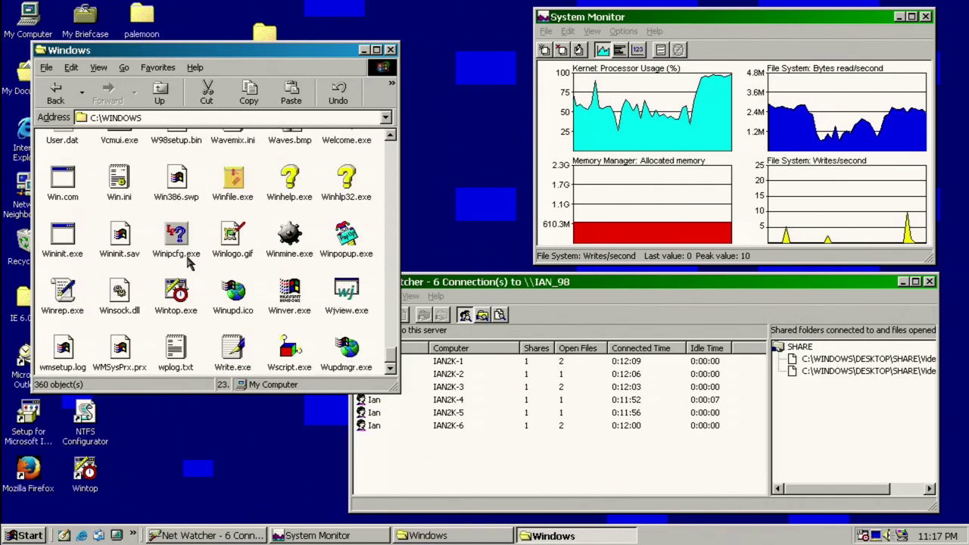
{"action": "scroll", "coordinate": [189, 261], "scroll_direction": "up", "scroll_amount": 10}
{"action": "scroll", "coordinate": [196, 264], "scroll_direction": "up", "scroll_amount": 5}
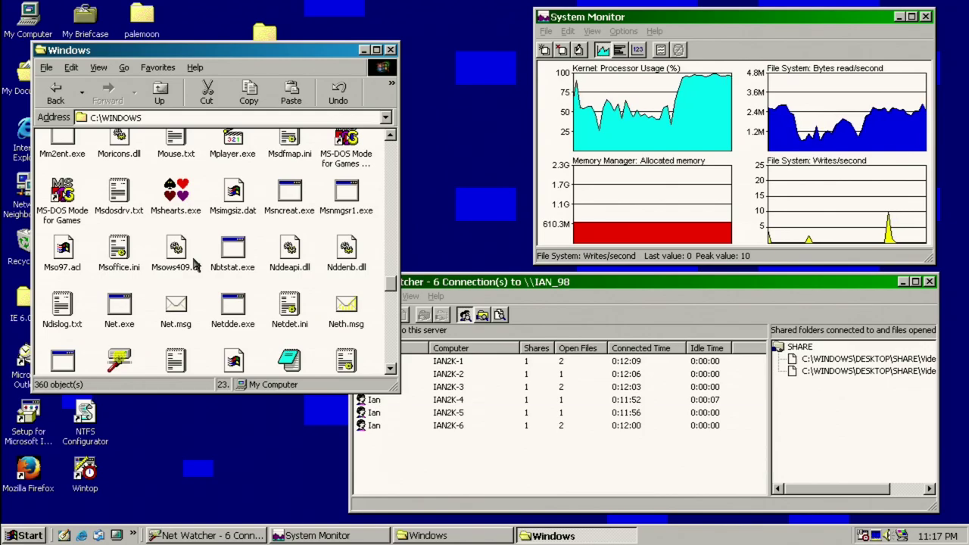
{"action": "scroll", "coordinate": [307, 170], "scroll_direction": "up", "scroll_amount": 10}
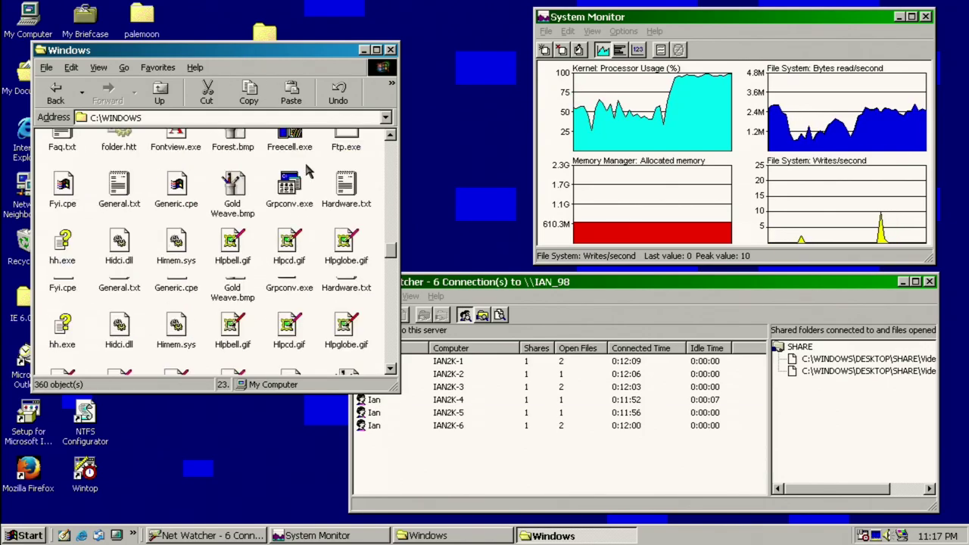
{"action": "left_click", "coordinate": [56, 95]}
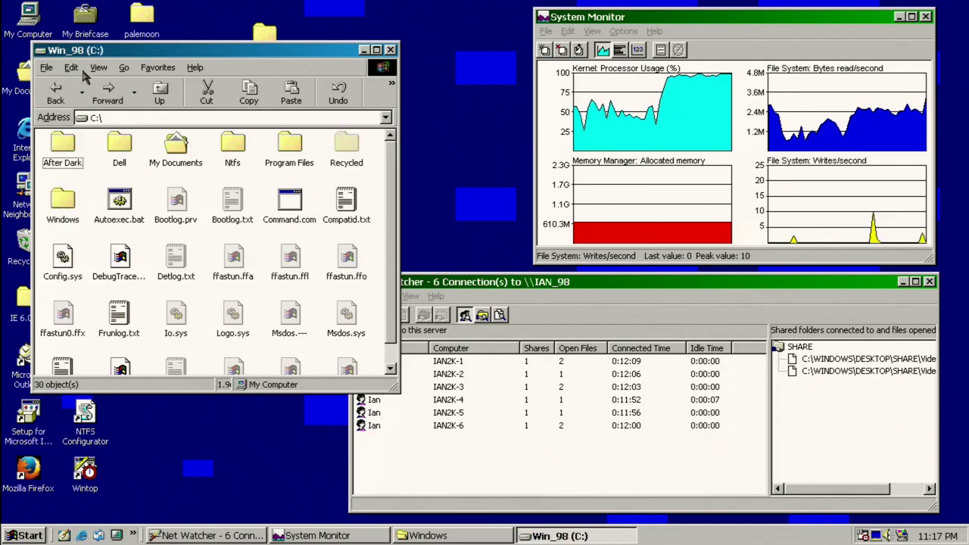
{"action": "left_click", "coordinate": [56, 95]}
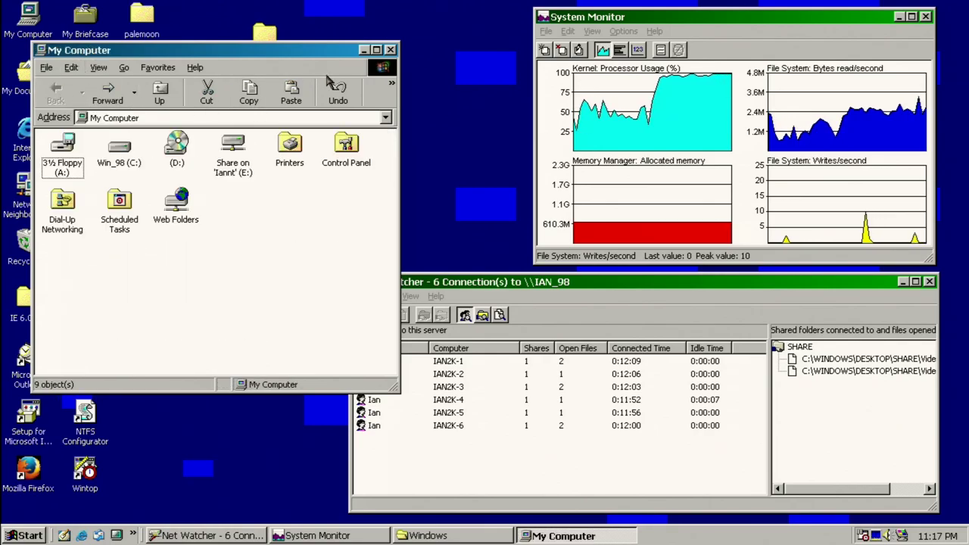
Close My Computer and examine in Net Watcher which shared files each client, from IAN2K-6 up to IAN2K-1, has open.
{"action": "key", "text": "alt+F4"}
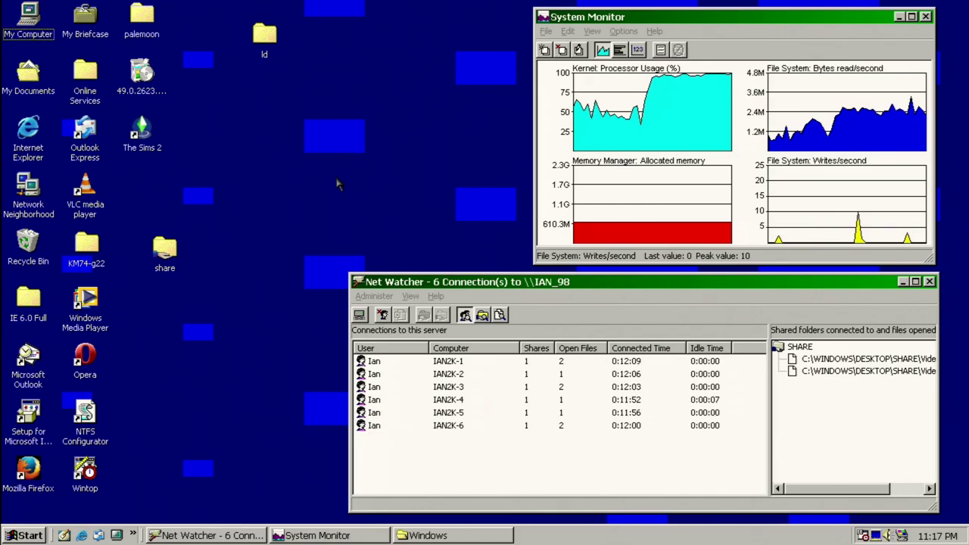
{"action": "left_click", "coordinate": [386, 422]}
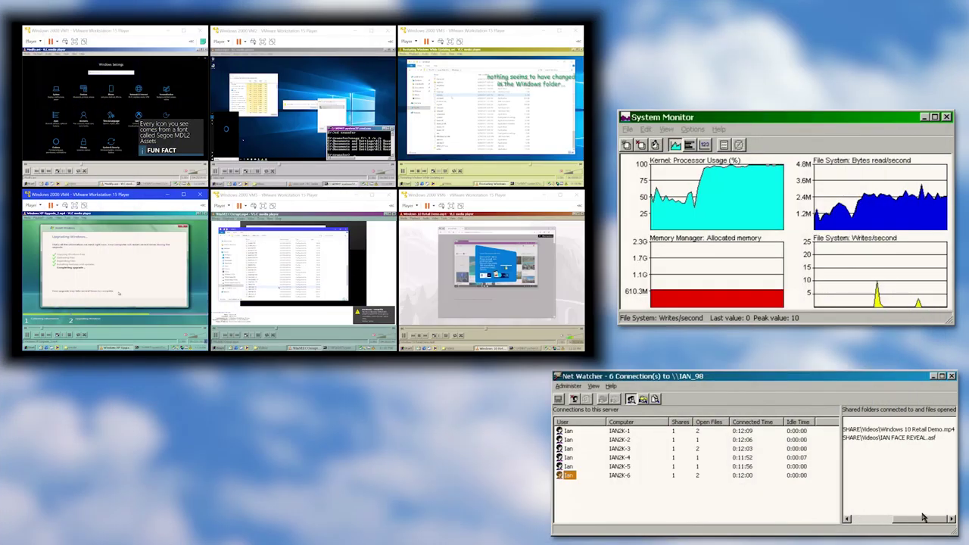
{"action": "left_click", "coordinate": [569, 467]}
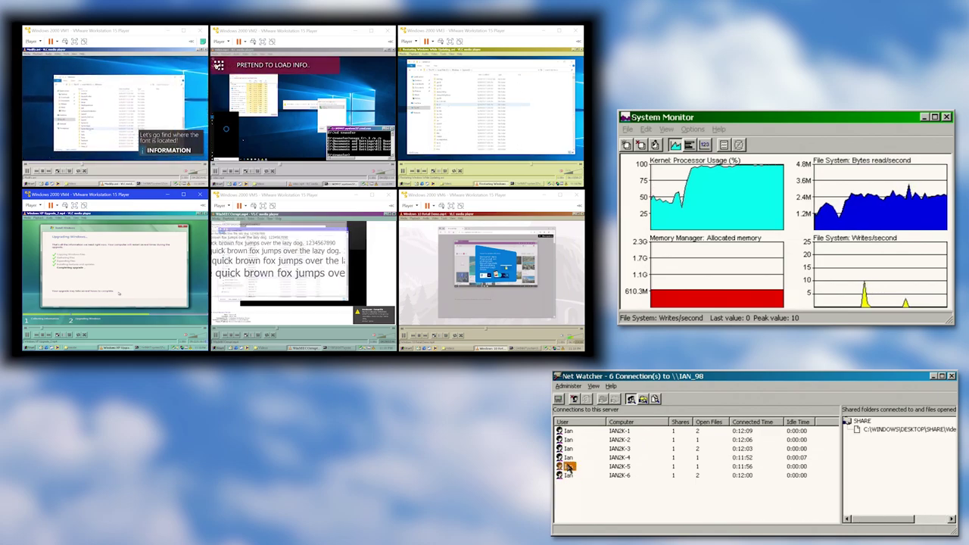
{"action": "left_click", "coordinate": [568, 458]}
{"action": "left_click", "coordinate": [568, 448]}
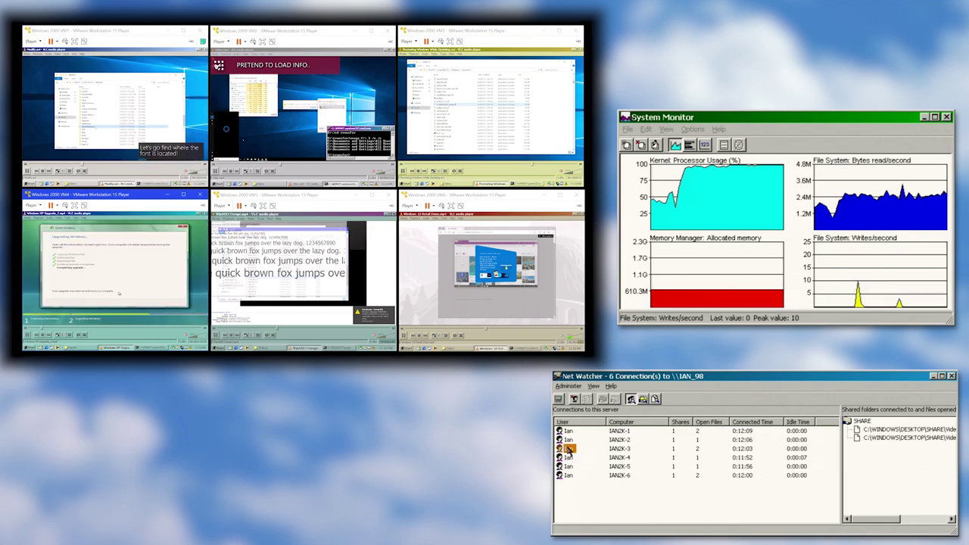
{"action": "left_click", "coordinate": [568, 440]}
{"action": "left_click", "coordinate": [569, 431]}
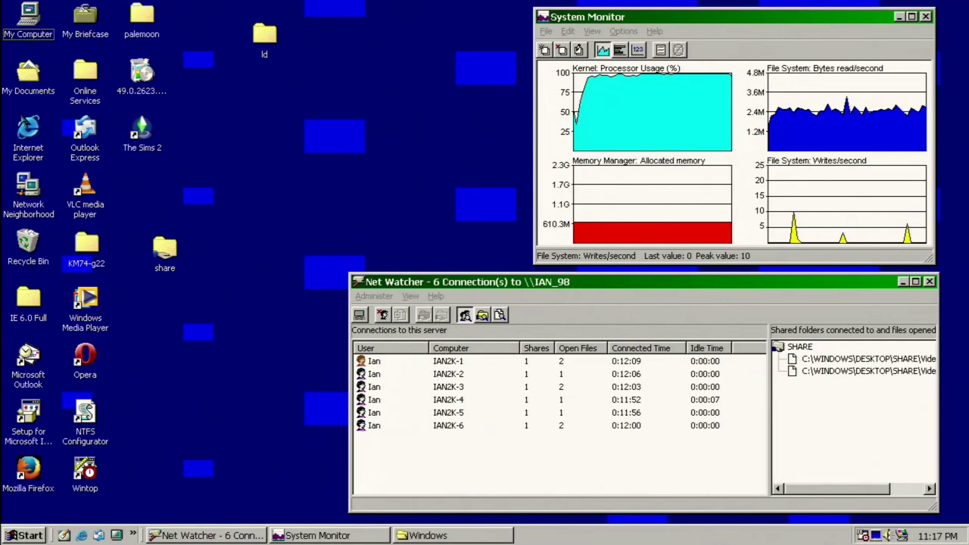
Reopen the C:\WINDOWS folder on the server, going through My Computer and the Win_98 (C:) drive.
{"action": "double_click", "coordinate": [30, 19]}
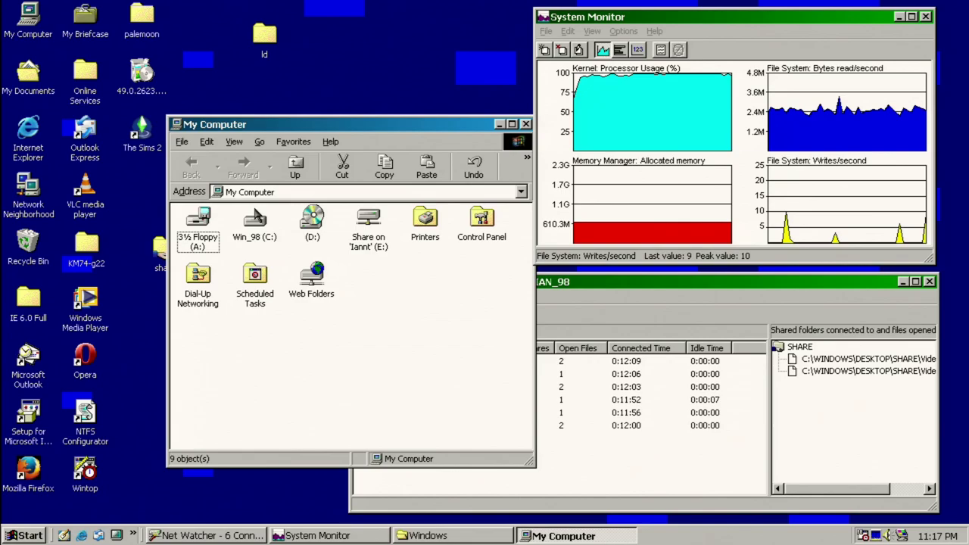
{"action": "double_click", "coordinate": [255, 221]}
{"action": "double_click", "coordinate": [208, 282]}
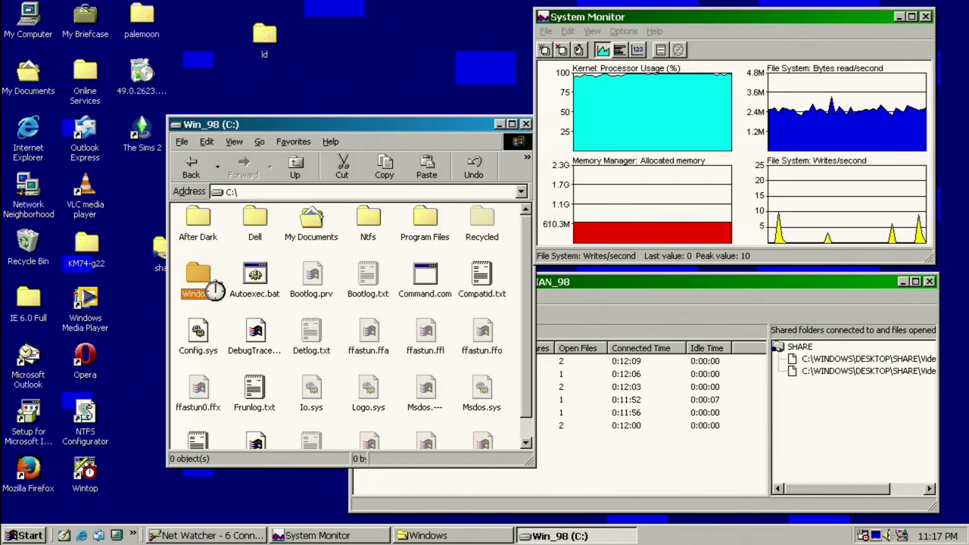
{"action": "left_click", "coordinate": [219, 277]}
{"action": "left_click", "coordinate": [232, 264]}
Look through the files in C:\WINDOWS down to the end of the list and close the folder window.
{"action": "scroll", "coordinate": [232, 265], "scroll_direction": "down", "scroll_amount": 10}
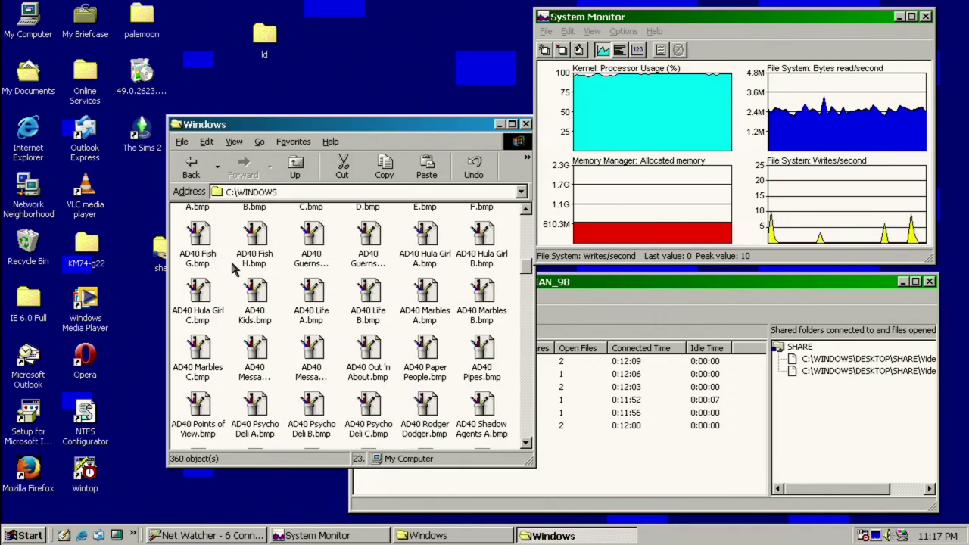
{"action": "scroll", "coordinate": [232, 265], "scroll_direction": "up", "scroll_amount": 6}
{"action": "scroll", "coordinate": [232, 265], "scroll_direction": "down", "scroll_amount": 15}
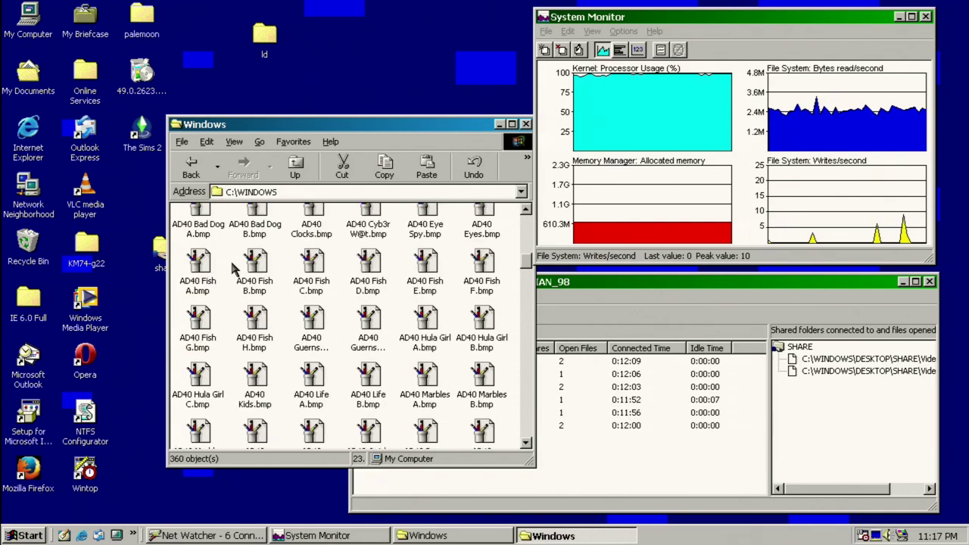
{"action": "scroll", "coordinate": [232, 269], "scroll_direction": "down", "scroll_amount": 15}
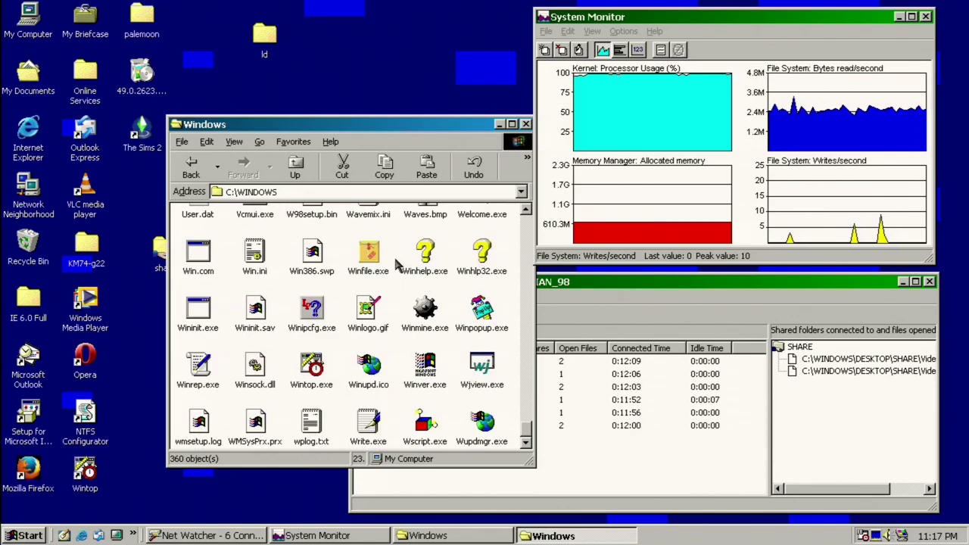
{"action": "left_click", "coordinate": [527, 123]}
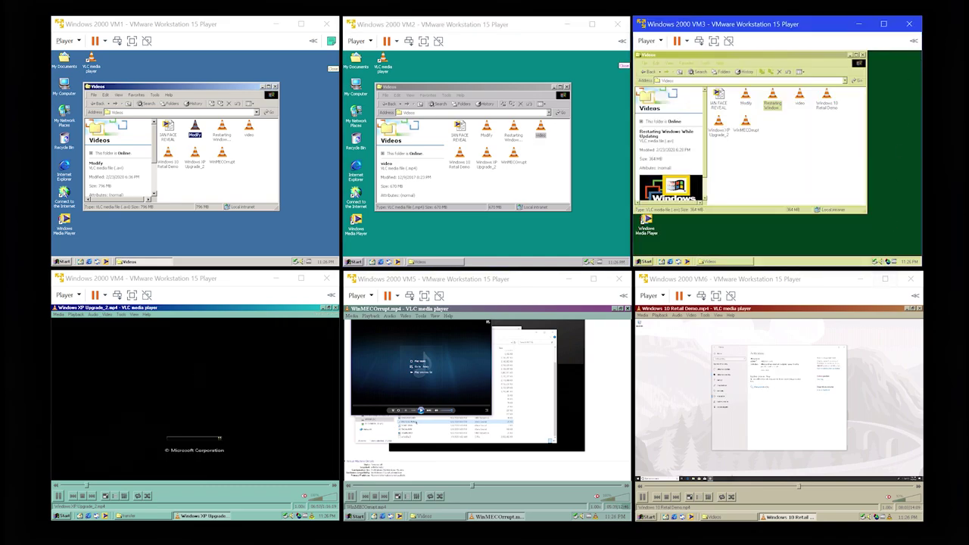
Close the video players on VM4, VM5 and VM6, and bring up the Shut Down Windows dialog on VM1.
{"action": "left_click", "coordinate": [628, 309]}
{"action": "left_click", "coordinate": [334, 309]}
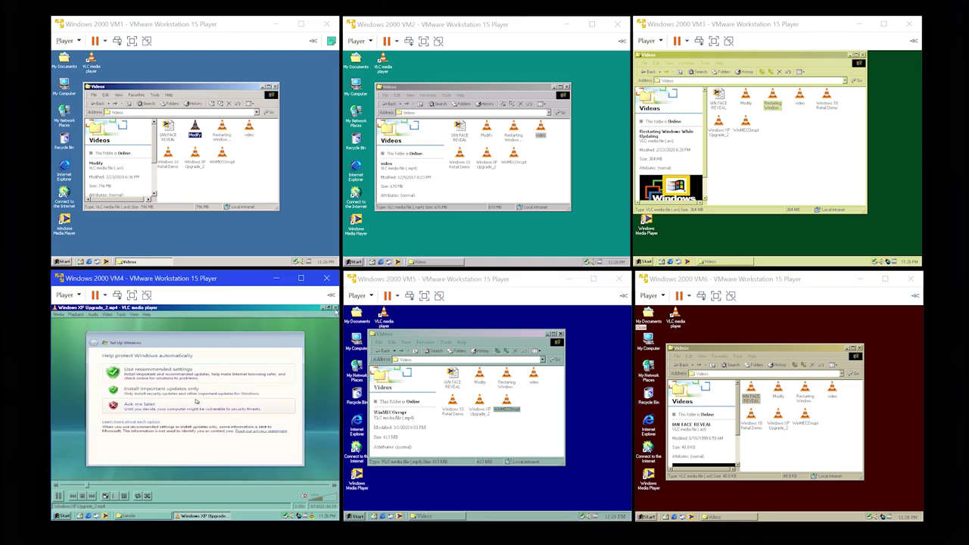
{"action": "left_click", "coordinate": [60, 261]}
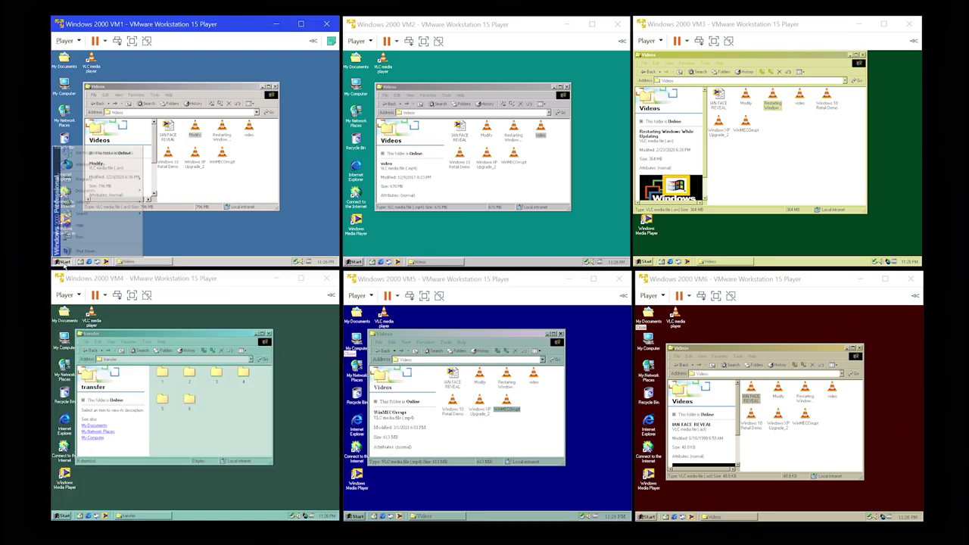
{"action": "left_click", "coordinate": [80, 252]}
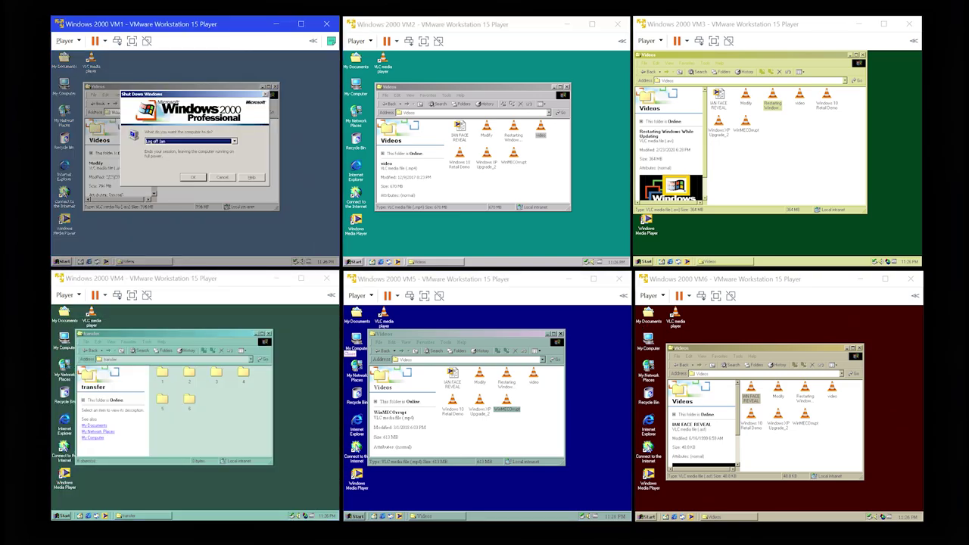
Bring up the Shut Down Windows dialog on VM2, VM3, VM6, VM5 and VM4.
{"action": "left_click", "coordinate": [447, 213]}
{"action": "key", "text": "alt+F4"}
{"action": "left_click", "coordinate": [719, 225]}
{"action": "key", "text": "alt+F4"}
{"action": "left_click", "coordinate": [721, 327]}
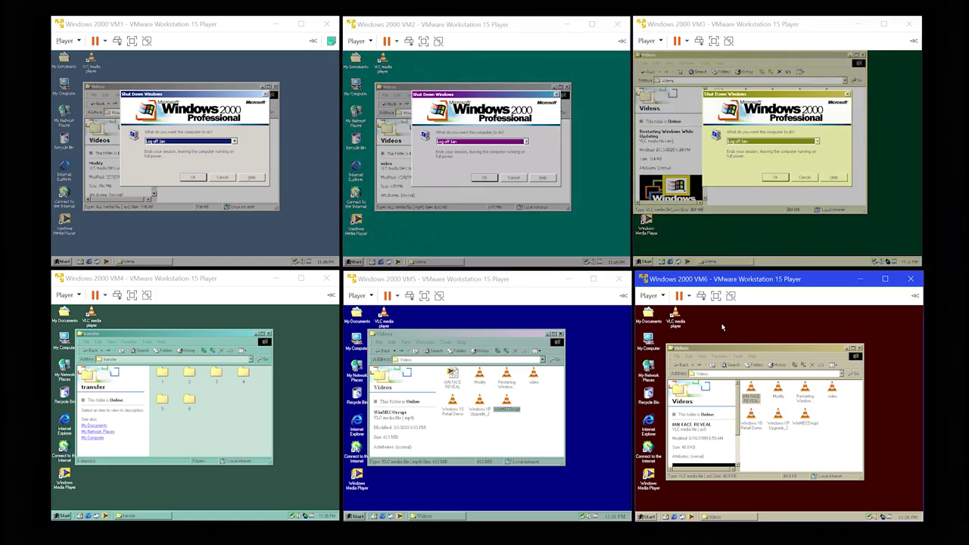
{"action": "key", "text": "alt+F4"}
{"action": "left_click", "coordinate": [590, 350]}
{"action": "key", "text": "alt+F4"}
{"action": "left_click", "coordinate": [321, 371]}
{"action": "key", "text": "alt+F4"}
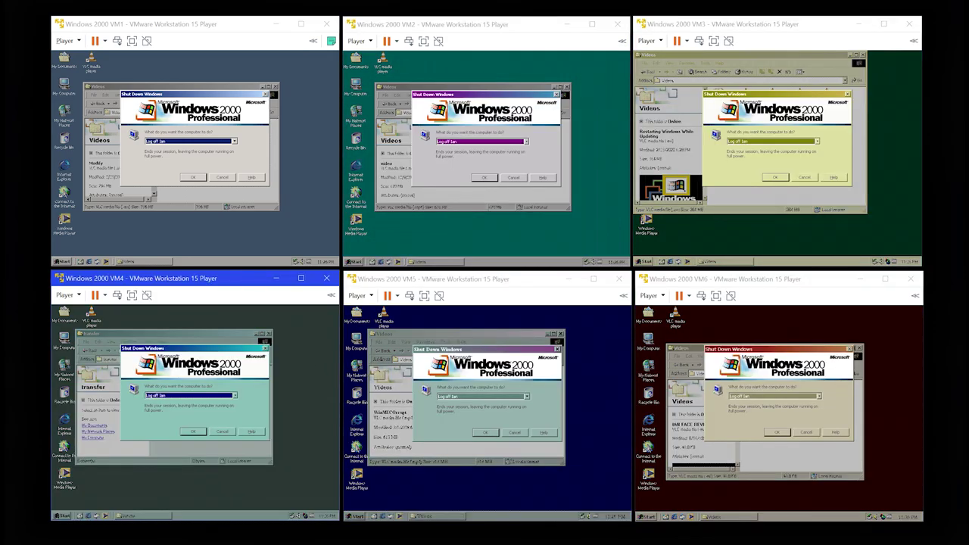
Log off the current user on VM1 and VM2.
{"action": "left_click", "coordinate": [199, 225]}
{"action": "key", "text": "Return"}
{"action": "left_click", "coordinate": [490, 226]}
{"action": "key", "text": "Return"}
{"action": "left_click", "coordinate": [781, 226]}
{"action": "key", "text": "alt+space"}
Log off the current user on VM6, VM5, VM4 and VM3.
{"action": "left_click", "coordinate": [781, 480]}
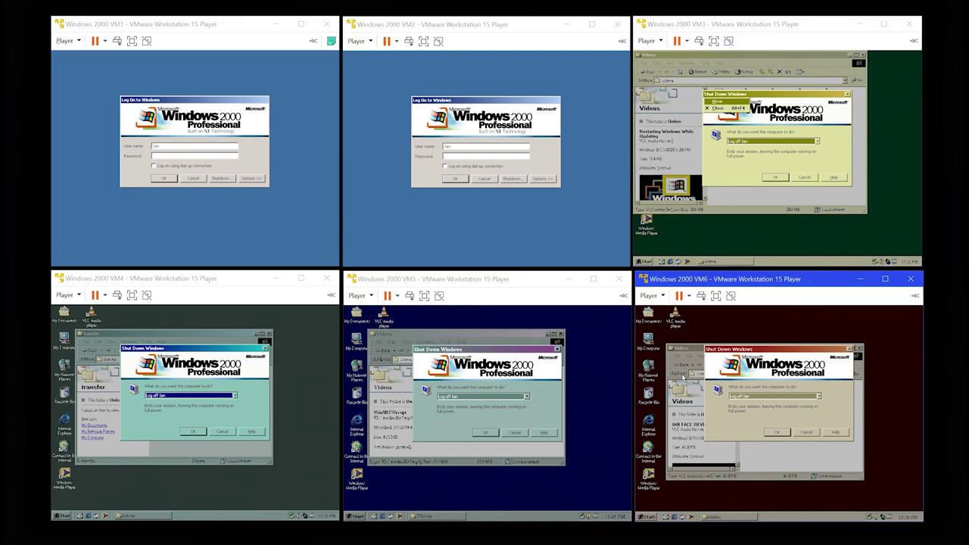
{"action": "key", "text": "Return"}
{"action": "left_click", "coordinate": [490, 480]}
{"action": "key", "text": "Return"}
{"action": "left_click", "coordinate": [199, 480]}
{"action": "key", "text": "Return"}
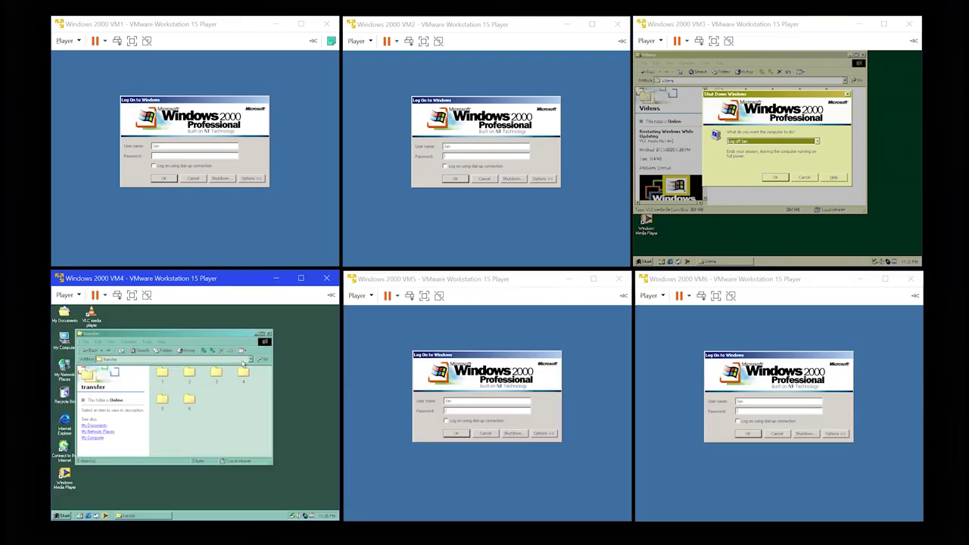
{"action": "left_click", "coordinate": [727, 176]}
{"action": "key", "text": "Return"}
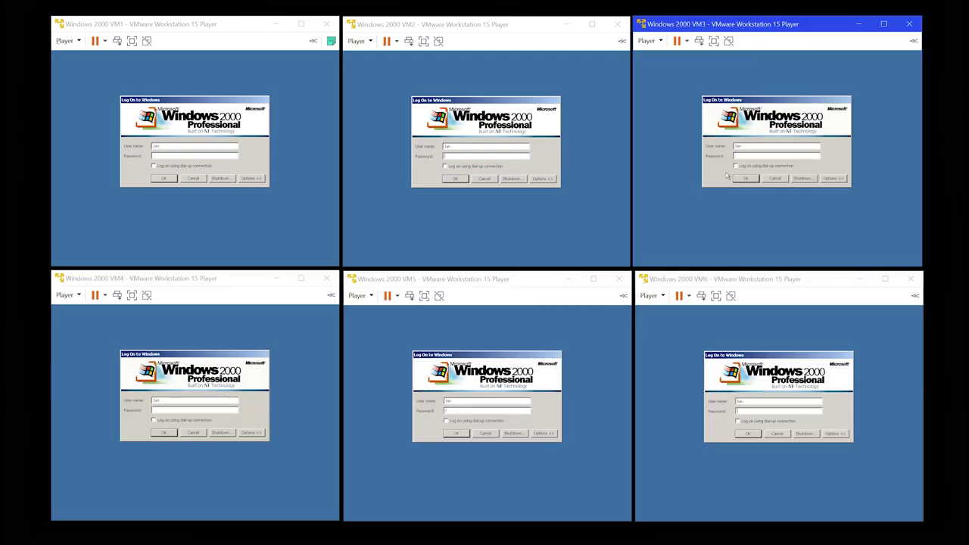
Choose Shut down as the shutdown option from the logon screens of VM1, VM2 and VM3.
{"action": "left_click", "coordinate": [255, 203]}
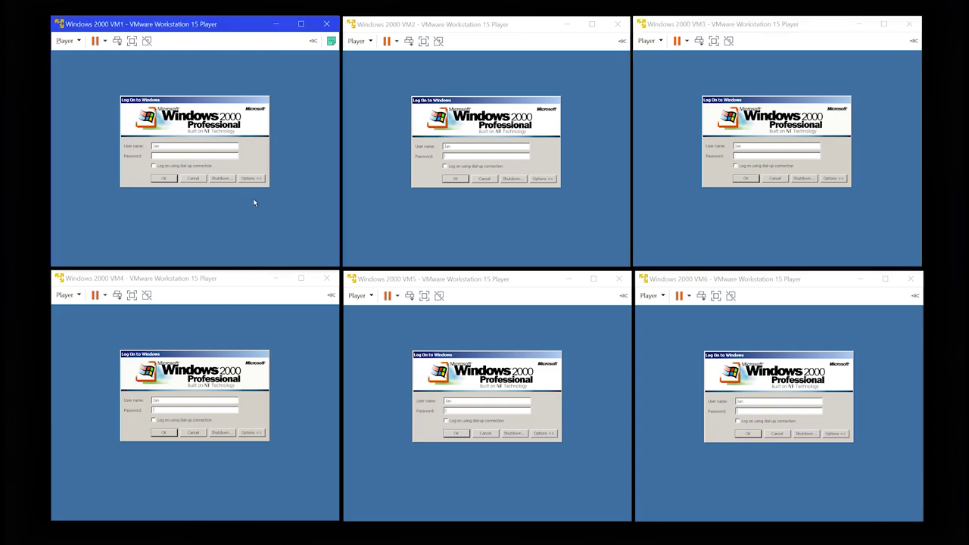
{"action": "left_click", "coordinate": [226, 180]}
{"action": "key", "text": "Up"}
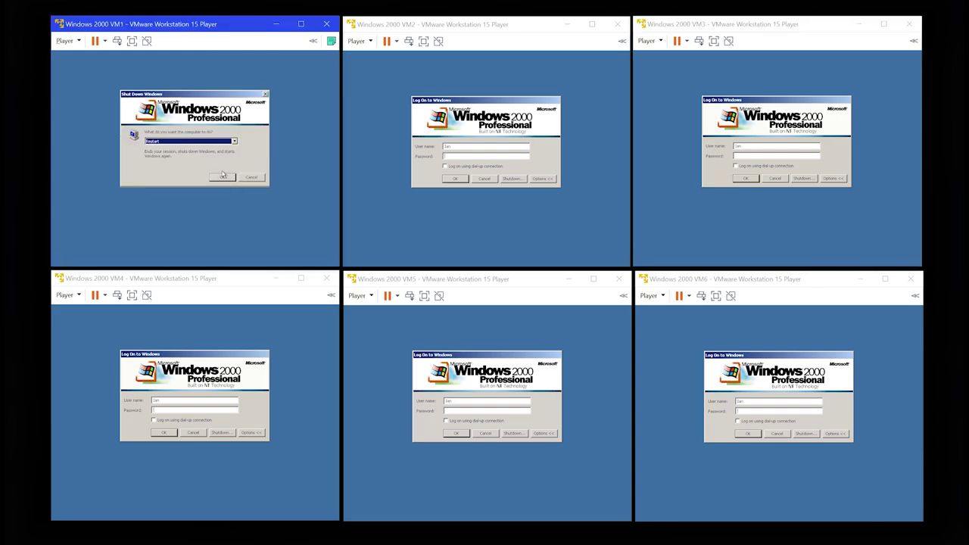
{"action": "left_click", "coordinate": [500, 178]}
{"action": "left_click", "coordinate": [513, 178]}
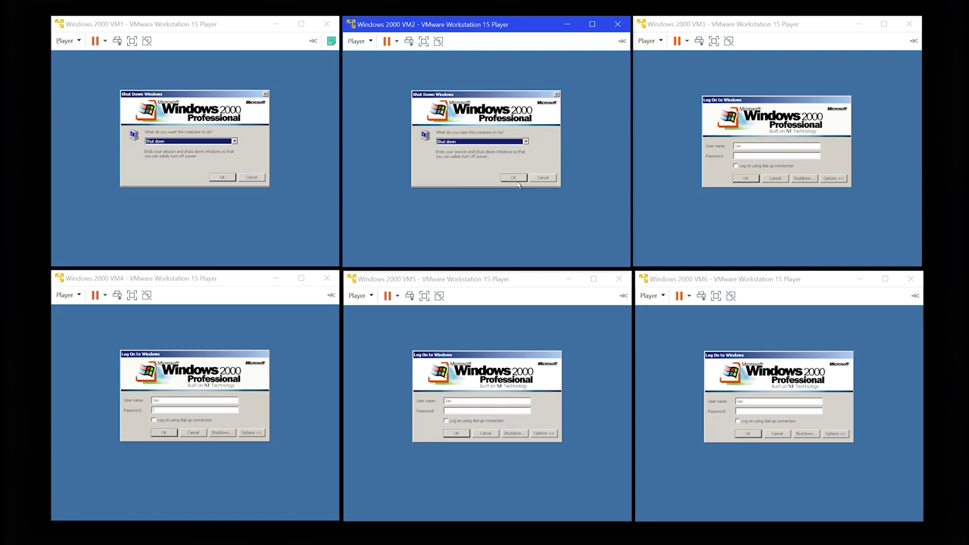
{"action": "left_click", "coordinate": [783, 179]}
{"action": "left_click", "coordinate": [805, 179]}
{"action": "key", "text": "Up"}
Choose Shut down as the shutdown option from the logon screens of VM6, VM5 and VM4.
{"action": "left_click", "coordinate": [805, 434]}
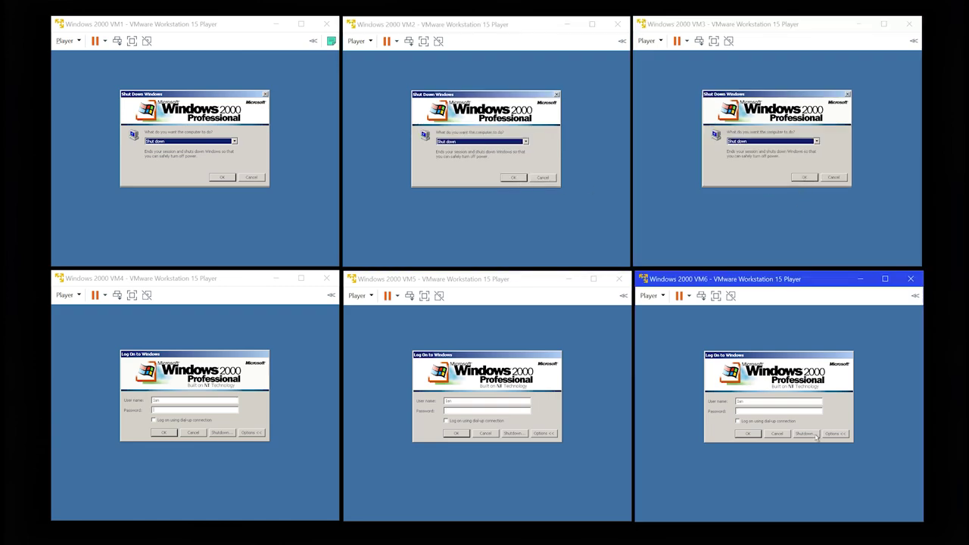
{"action": "left_click", "coordinate": [804, 434]}
{"action": "key", "text": "Up"}
{"action": "left_click", "coordinate": [520, 469]}
{"action": "left_click", "coordinate": [514, 434]}
{"action": "key", "text": "Up"}
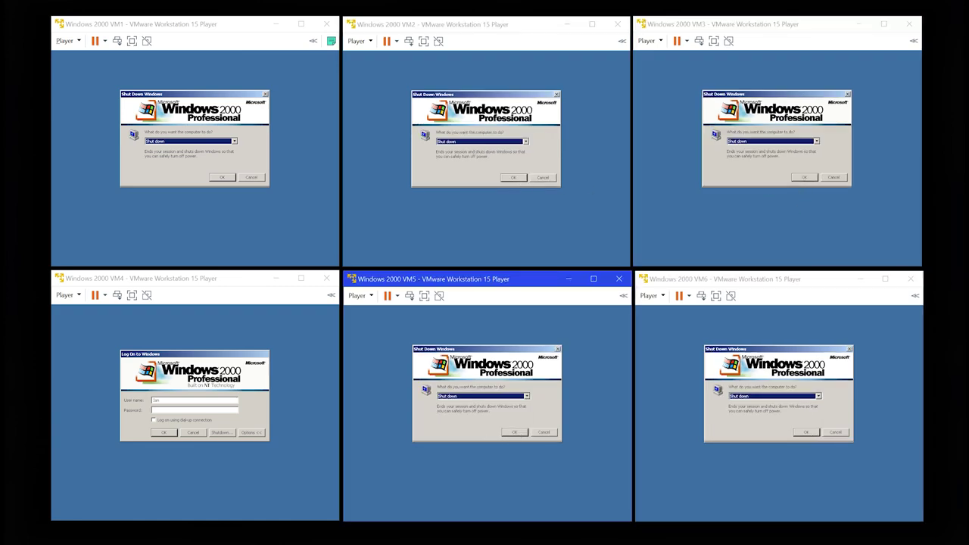
{"action": "left_click", "coordinate": [153, 444]}
{"action": "left_click", "coordinate": [223, 433]}
{"action": "key", "text": "Up"}
Confirm the shutdown on all six virtual machines, in the order VM4, VM5, VM6, VM3, VM2 and VM1.
{"action": "left_click", "coordinate": [227, 433]}
{"action": "left_click", "coordinate": [514, 432]}
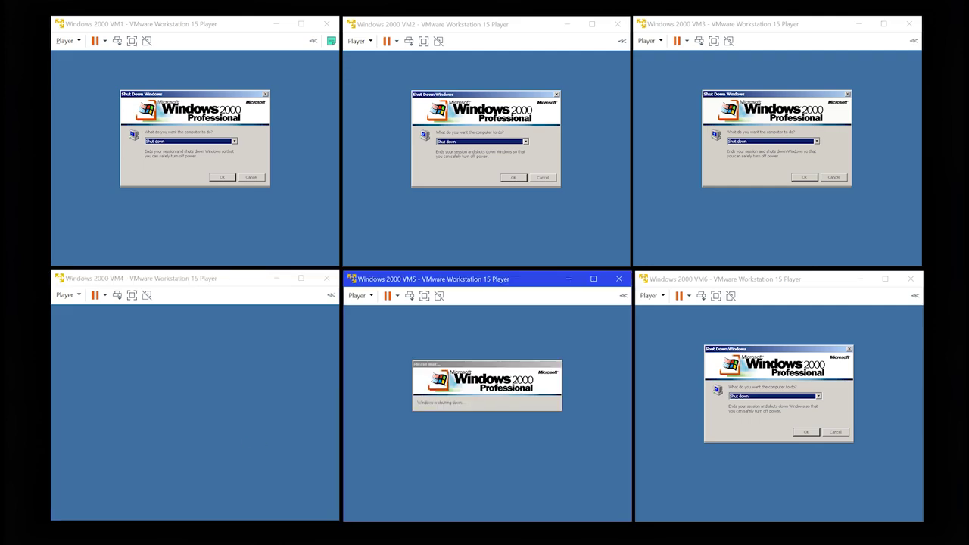
{"action": "left_click", "coordinate": [806, 432]}
{"action": "left_click", "coordinate": [805, 177]}
{"action": "left_click", "coordinate": [463, 218]}
{"action": "key", "text": "Return"}
{"action": "left_click", "coordinate": [91, 194]}
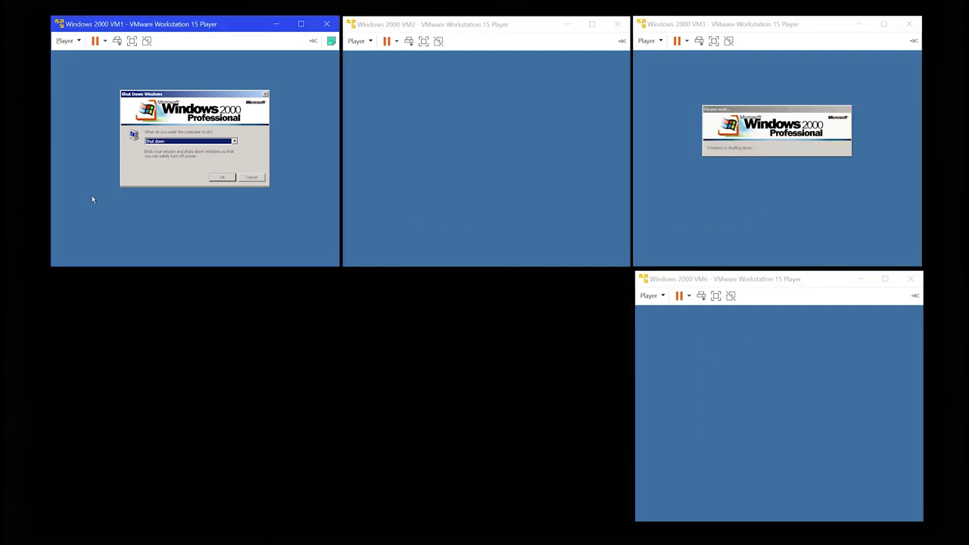
{"action": "key", "text": "Return"}
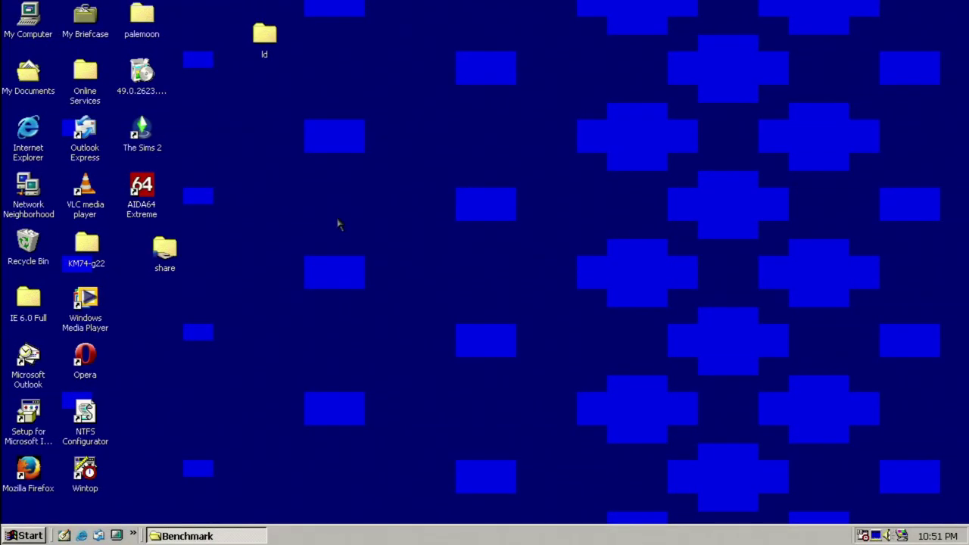
Launch AIDA64 Extreme on the Windows 98 machine and display the Motherboard category's CPU page, dismissing the NetUpdate window.
{"action": "double_click", "coordinate": [126, 200]}
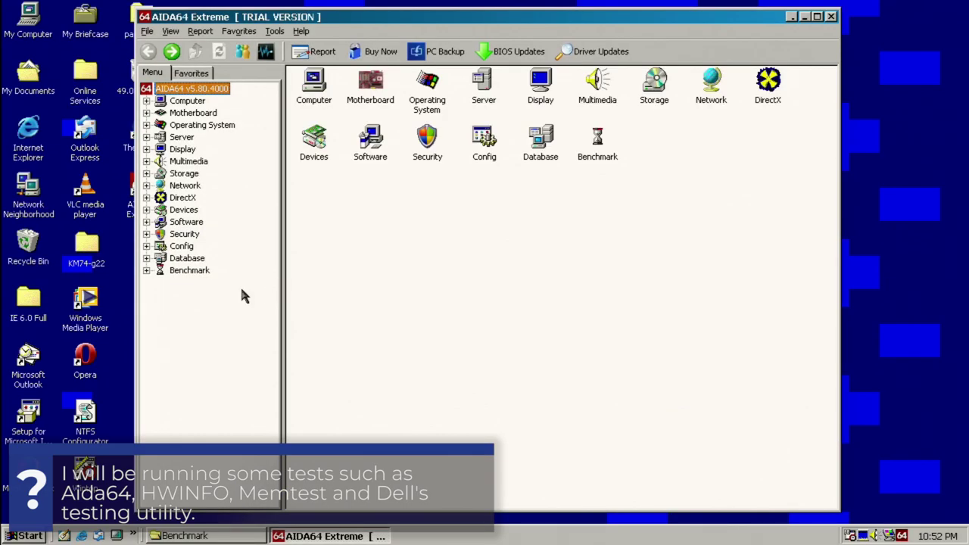
{"action": "double_click", "coordinate": [371, 84]}
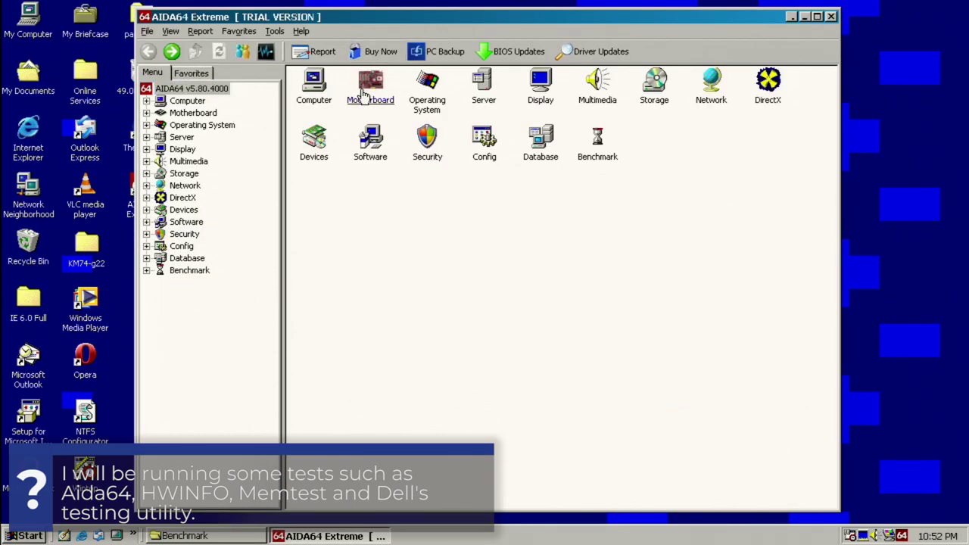
{"action": "double_click", "coordinate": [320, 89]}
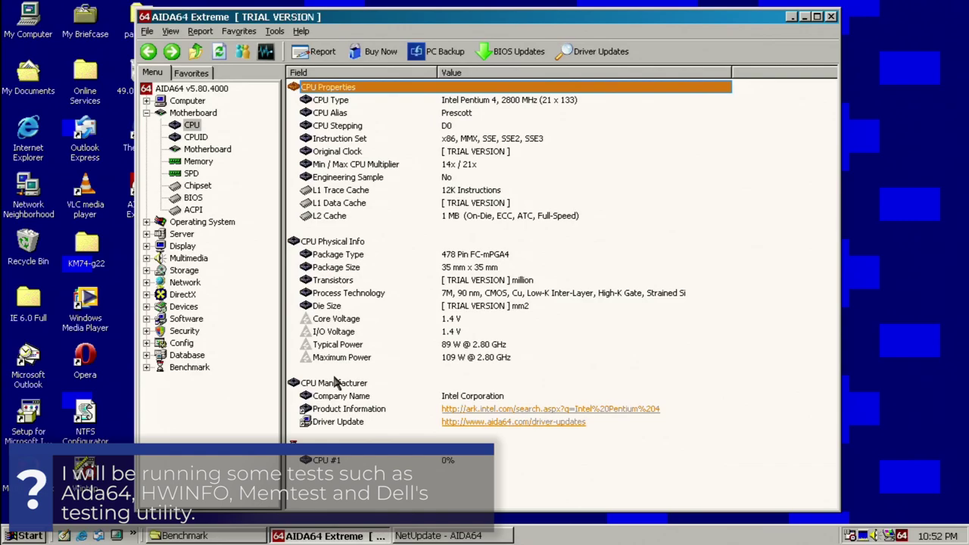
{"action": "left_click", "coordinate": [459, 536]}
{"action": "left_click", "coordinate": [528, 314]}
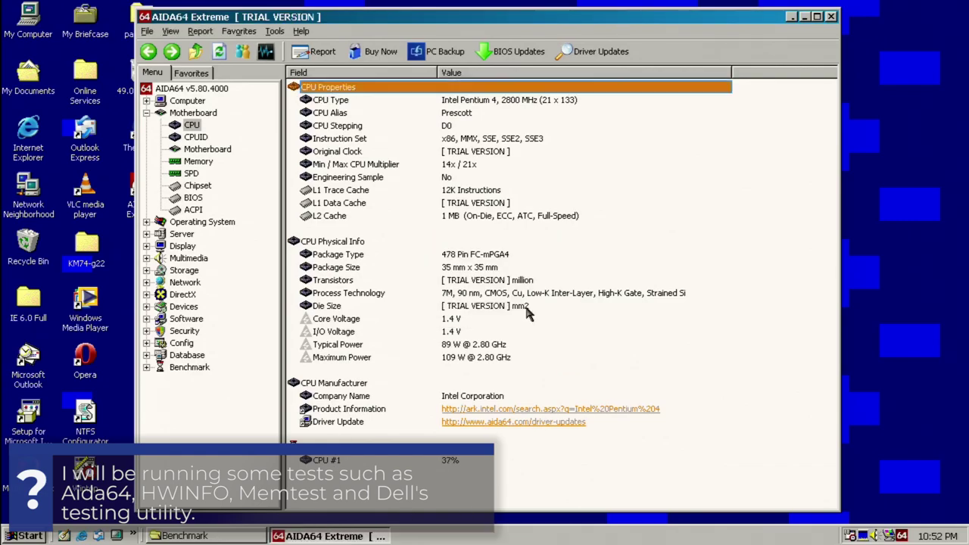
View the CPUID, Motherboard and Memory pages in the Motherboard category.
{"action": "left_click", "coordinate": [190, 138]}
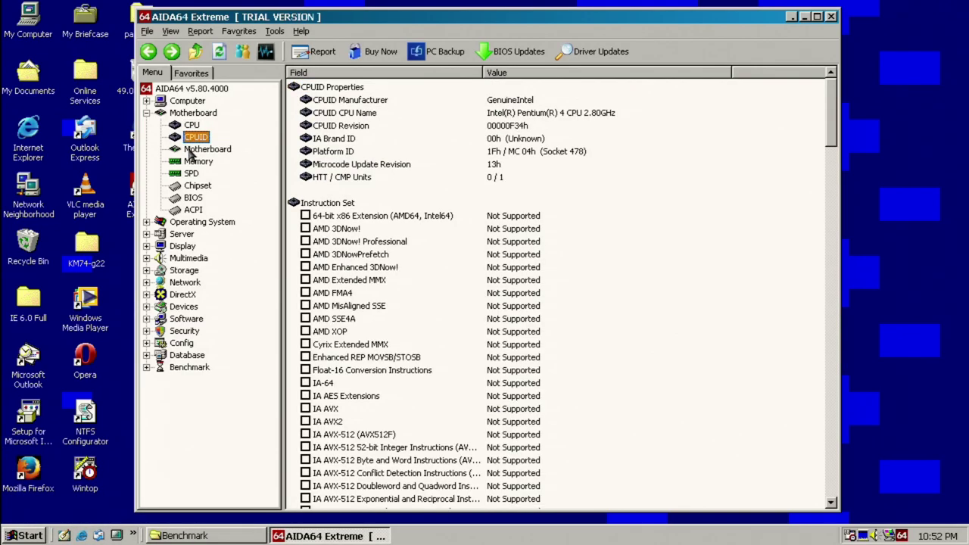
{"action": "left_click", "coordinate": [198, 149]}
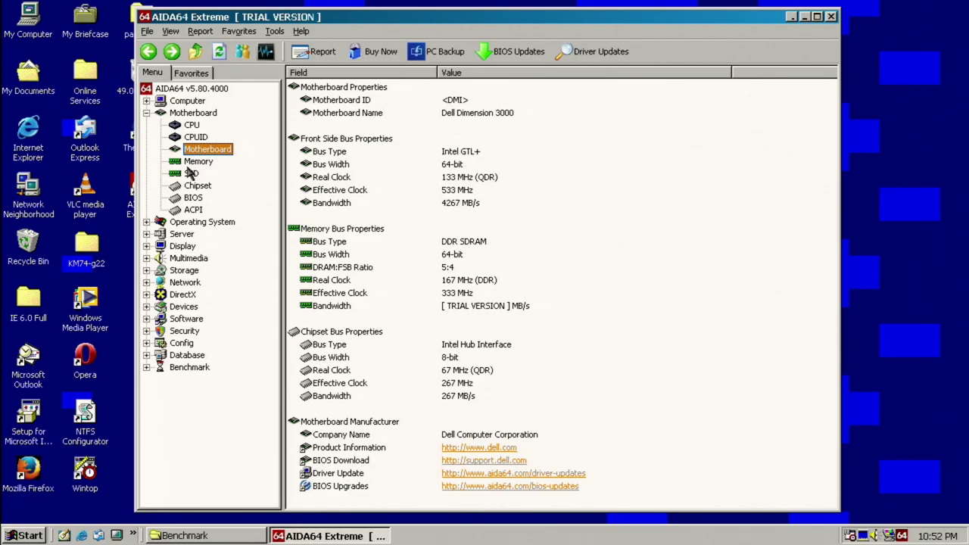
{"action": "left_click", "coordinate": [197, 162]}
{"action": "left_click", "coordinate": [212, 152]}
Display the Operating System details page and highlight the Registered Owner entry.
{"action": "left_click", "coordinate": [191, 226]}
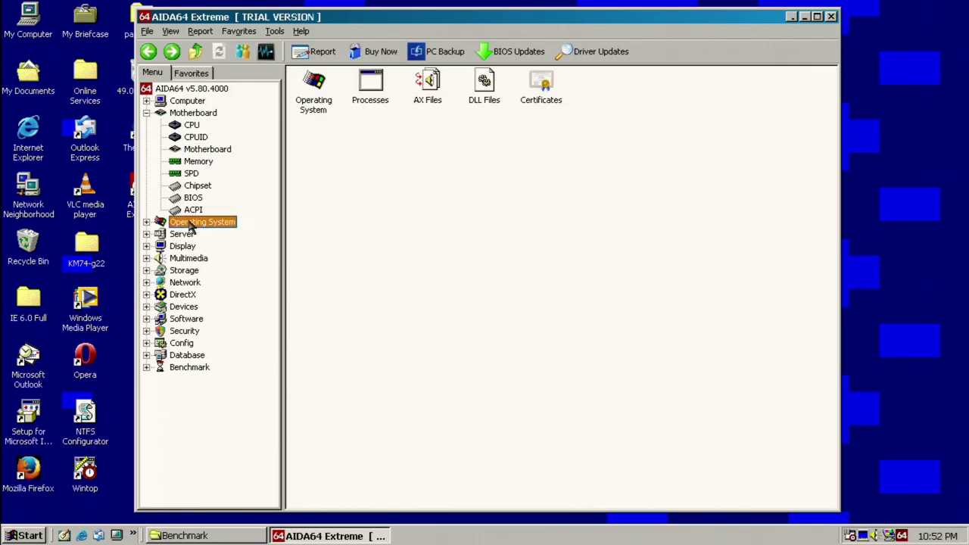
{"action": "double_click", "coordinate": [310, 85]}
{"action": "left_click", "coordinate": [656, 247]}
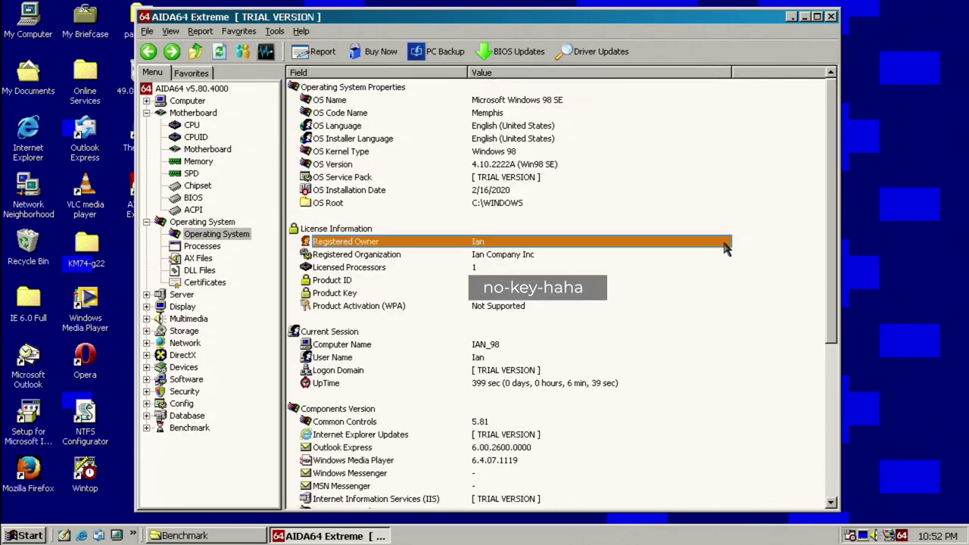
Review the rest of the Operating System page, then display the Motherboard category's BIOS page.
{"action": "left_click", "coordinate": [751, 321]}
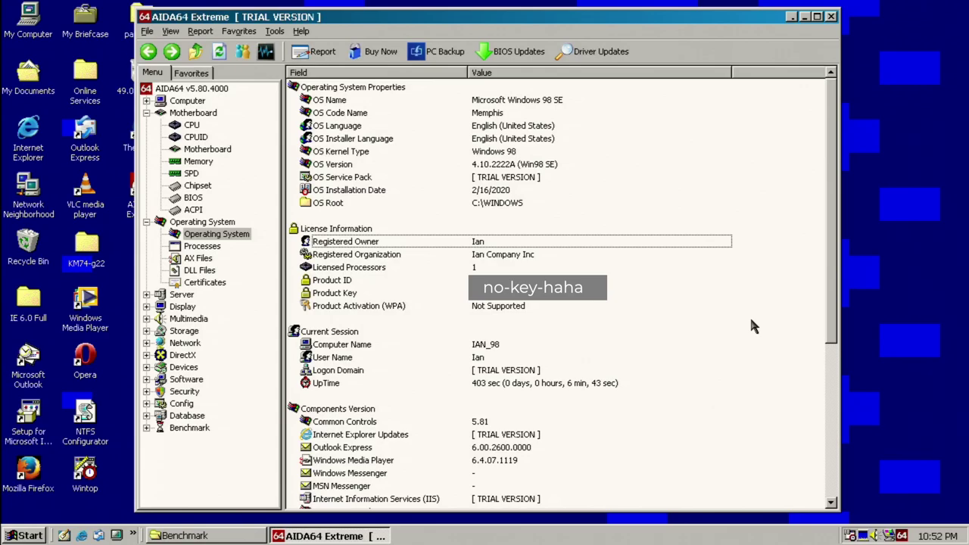
{"action": "scroll", "coordinate": [751, 320], "scroll_direction": "down", "scroll_amount": 1}
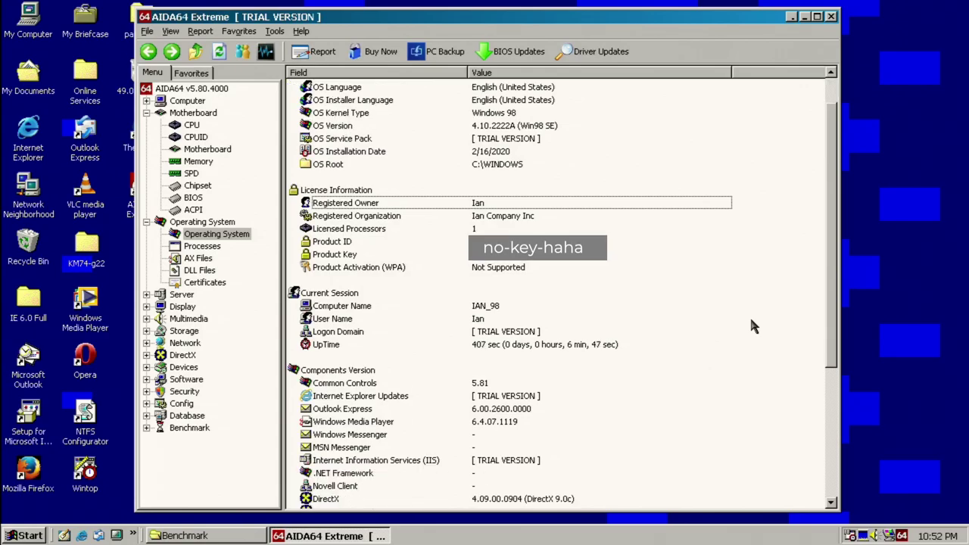
{"action": "scroll", "coordinate": [752, 321], "scroll_direction": "down", "scroll_amount": 1}
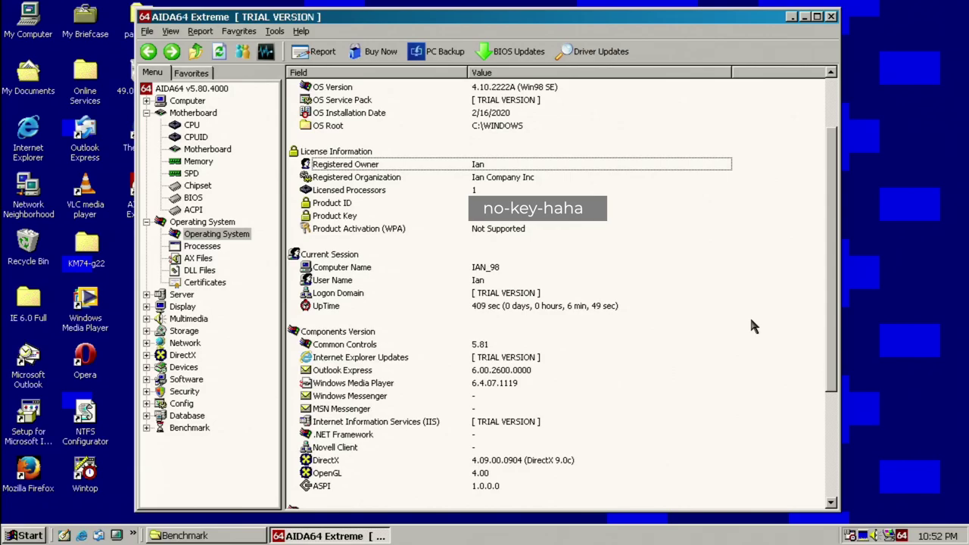
{"action": "scroll", "coordinate": [752, 326], "scroll_direction": "down", "scroll_amount": 1}
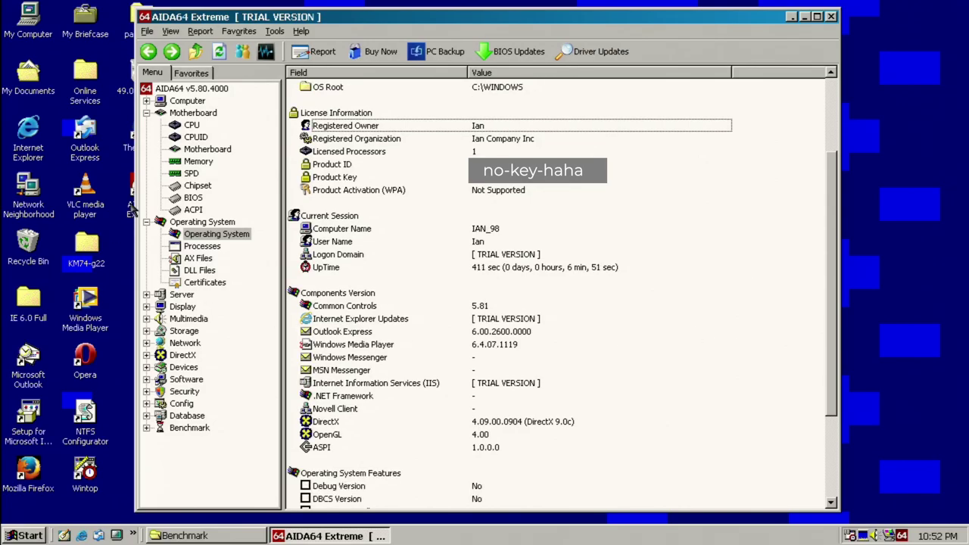
{"action": "left_click", "coordinate": [194, 198]}
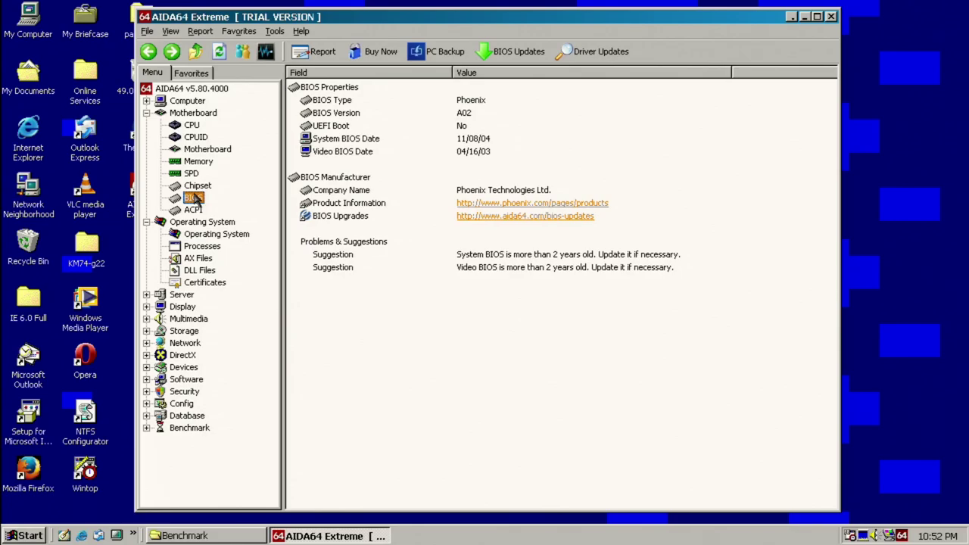
{"action": "left_click", "coordinate": [194, 188]}
{"action": "left_click", "coordinate": [193, 195]}
Open the System Stability Test and start it with only Stress CPU and Stress FPU enabled.
{"action": "left_click", "coordinate": [265, 51]}
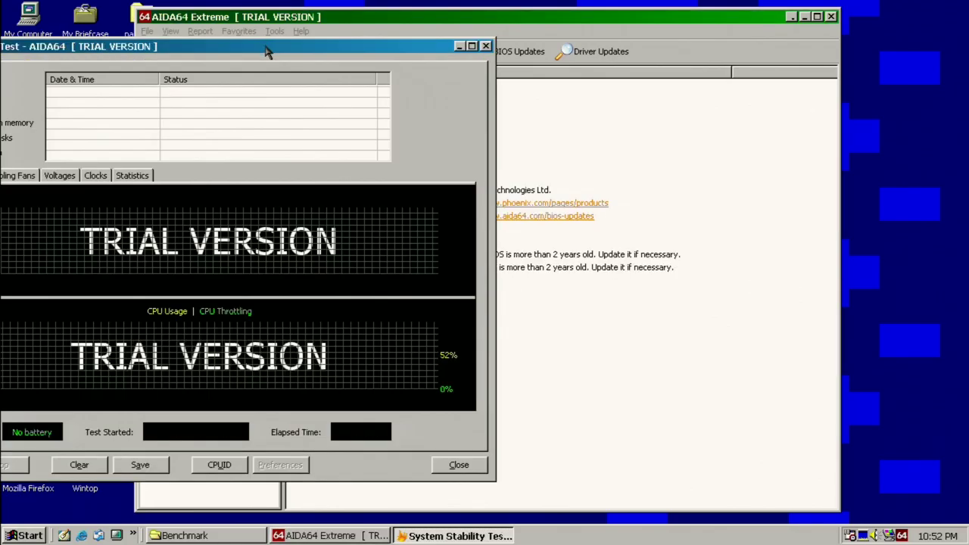
{"action": "left_click_drag", "start_coordinate": [266, 47], "coordinate": [552, 48]}
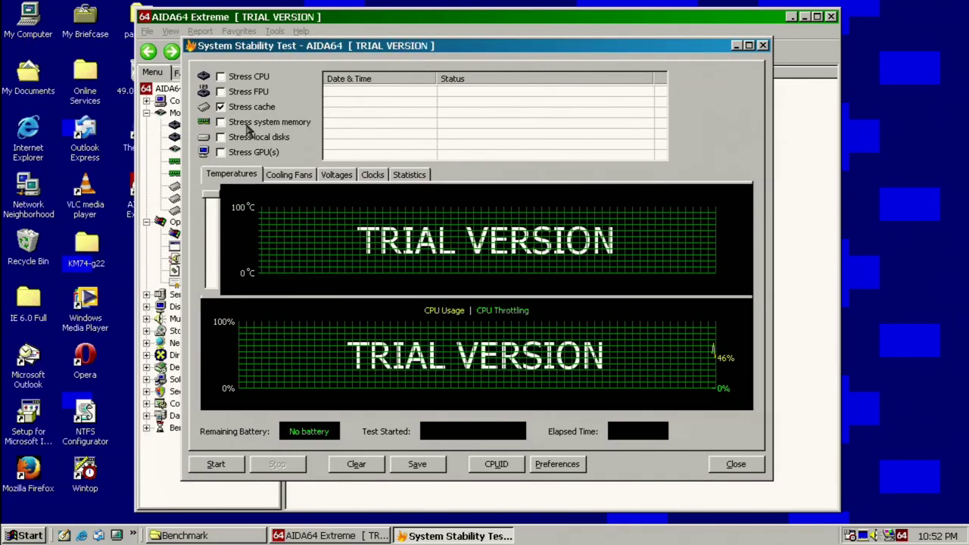
{"action": "left_click", "coordinate": [221, 106]}
{"action": "left_click", "coordinate": [221, 77]}
{"action": "left_click", "coordinate": [220, 92]}
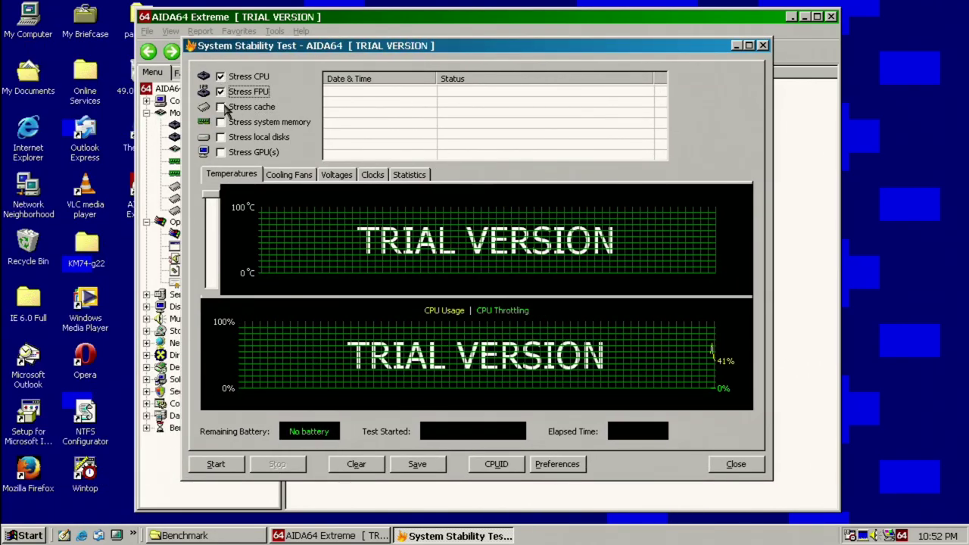
{"action": "left_click", "coordinate": [215, 468]}
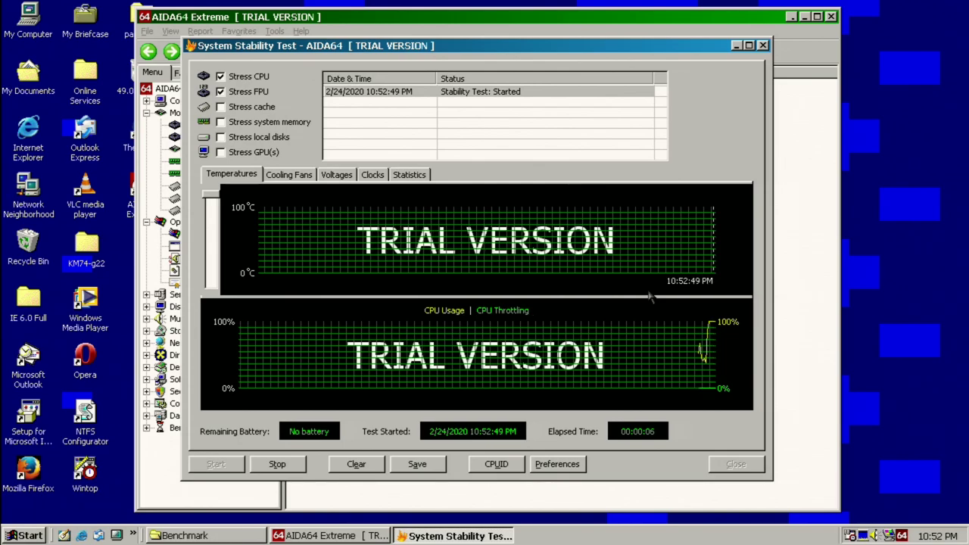
Launch System Monitor with the sysmon command and arrange it beside a slightly smaller System Stability Test window.
{"action": "key", "text": "super+r"}
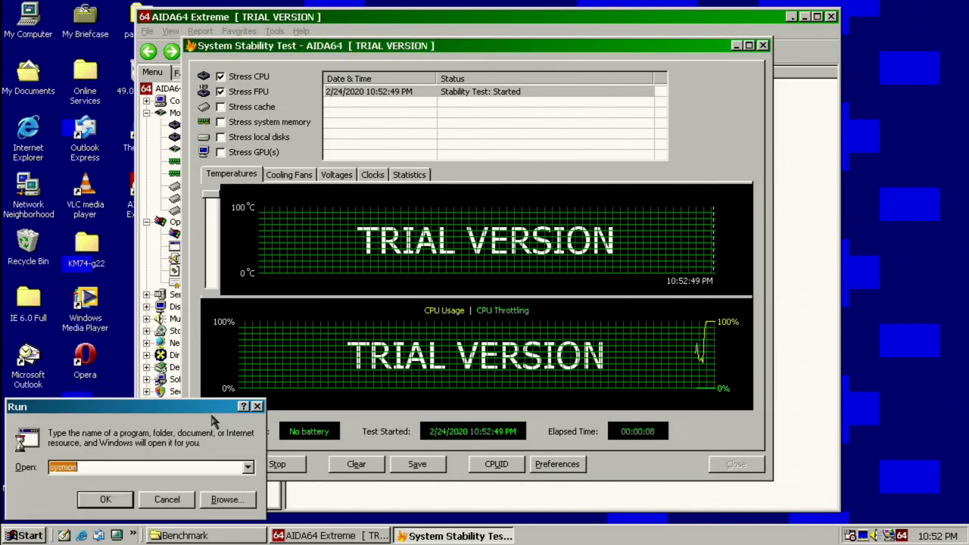
{"action": "key", "text": "Return"}
{"action": "left_click_drag", "start_coordinate": [505, 172], "coordinate": [706, 39]}
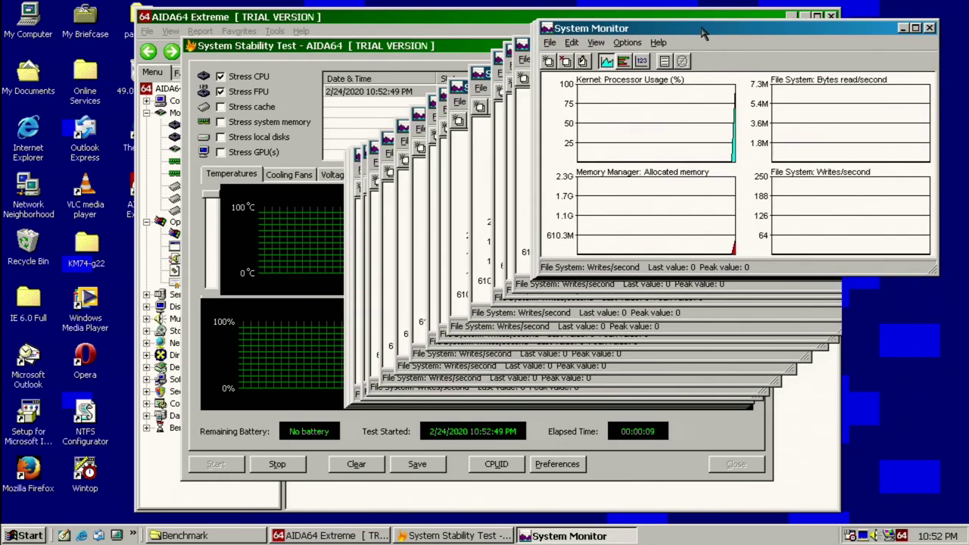
{"action": "left_click_drag", "start_coordinate": [538, 45], "coordinate": [442, 44]}
{"action": "left_click_drag", "start_coordinate": [606, 30], "coordinate": [634, 19]}
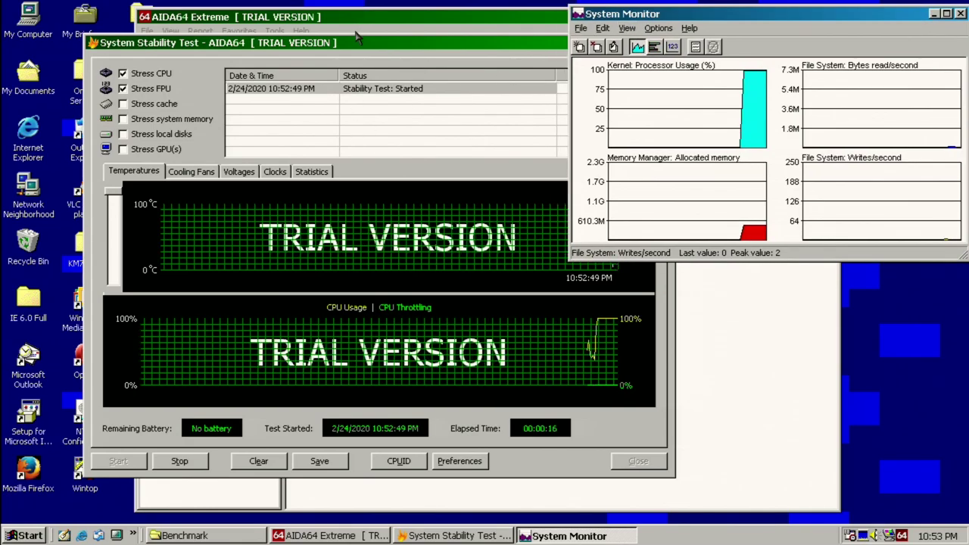
{"action": "left_click_drag", "start_coordinate": [353, 46], "coordinate": [291, 43]}
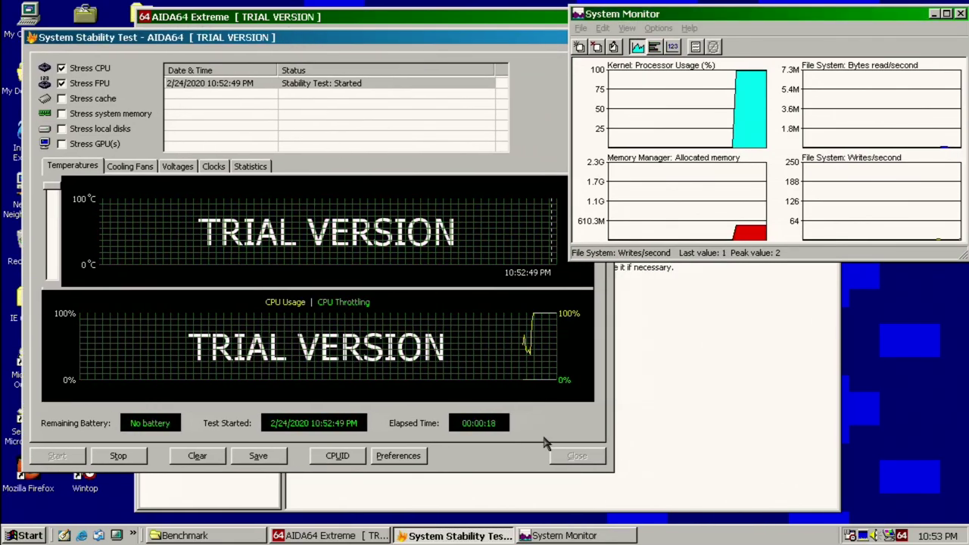
{"action": "left_click_drag", "start_coordinate": [612, 470], "coordinate": [558, 462]}
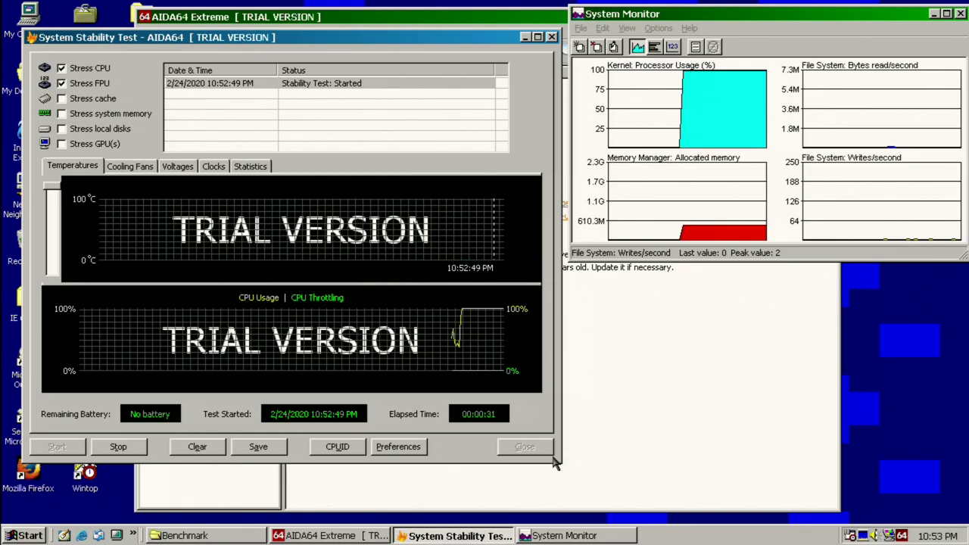
Add cache, system memory, local disks and GPU(s) to the running stability test.
{"action": "left_click", "coordinate": [62, 100]}
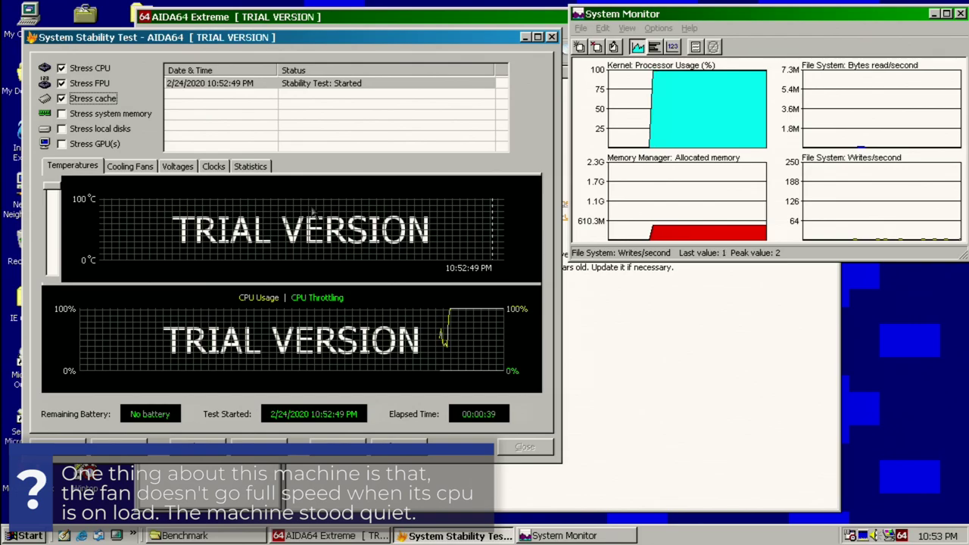
{"action": "left_click", "coordinate": [113, 114]}
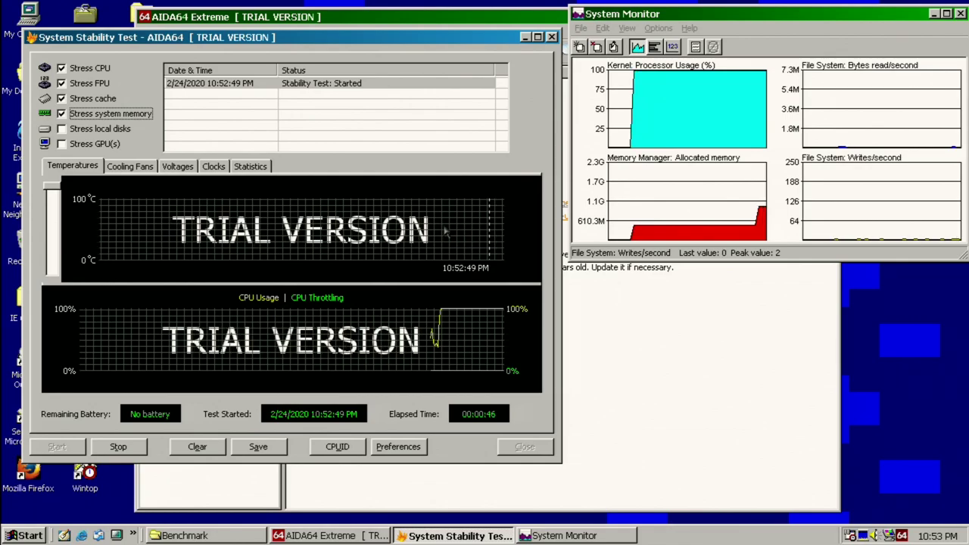
{"action": "left_click", "coordinate": [103, 134]}
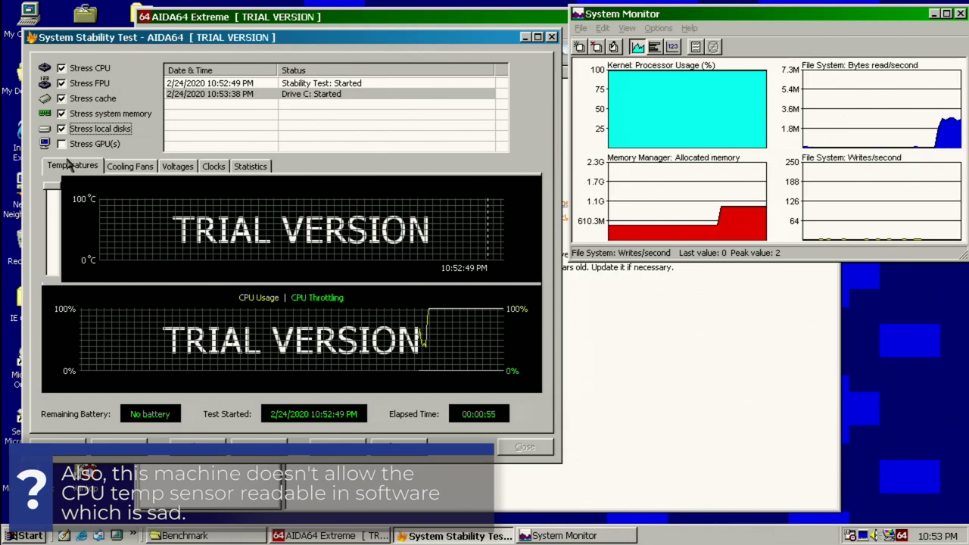
{"action": "left_click", "coordinate": [97, 144]}
View the stability test's Voltages, Clocks and Statistics readings, then return to the Temperatures graph.
{"action": "left_click", "coordinate": [177, 165]}
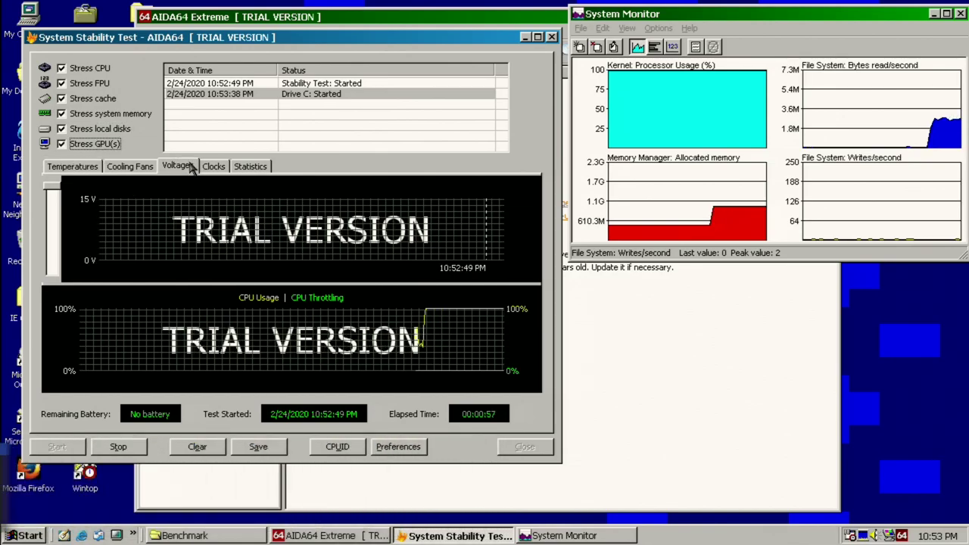
{"action": "left_click", "coordinate": [212, 167]}
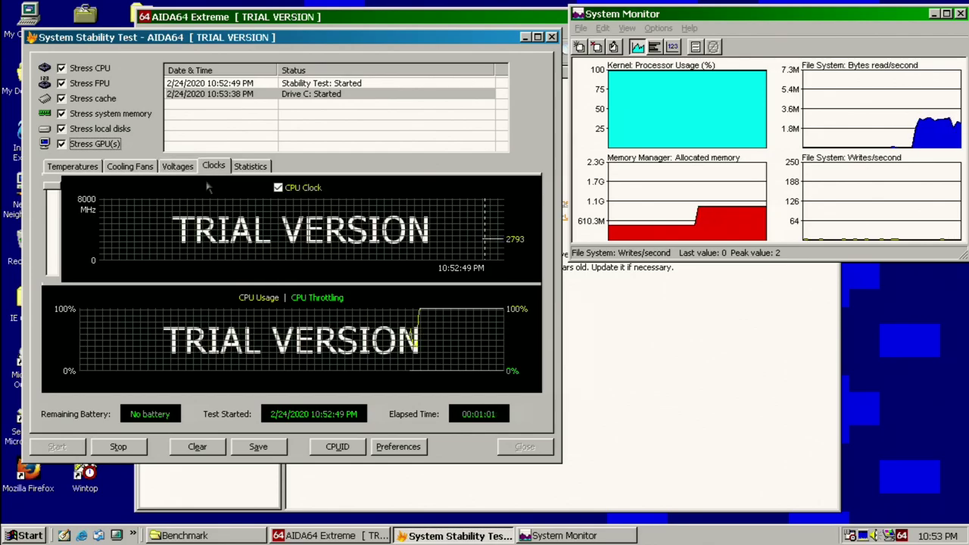
{"action": "left_click", "coordinate": [248, 168]}
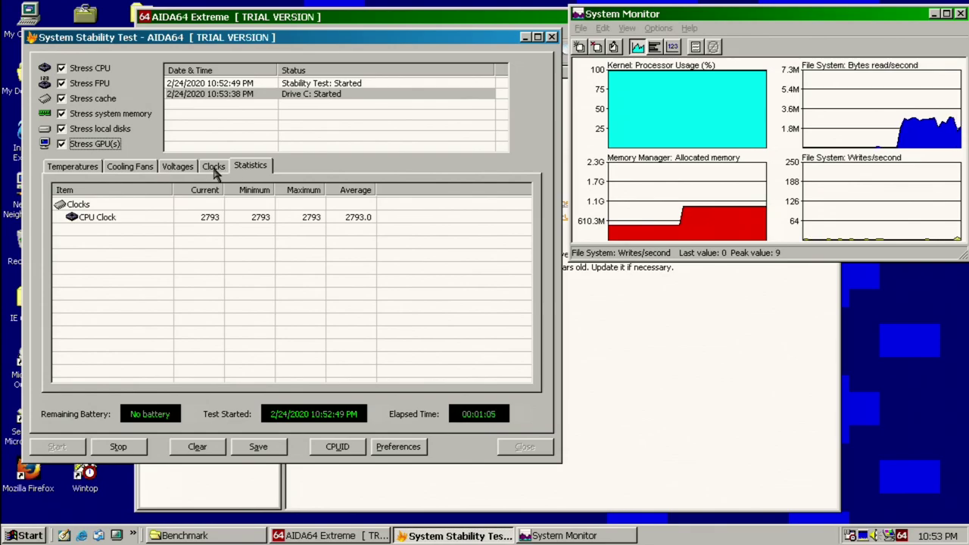
{"action": "left_click", "coordinate": [214, 168]}
{"action": "left_click", "coordinate": [65, 168]}
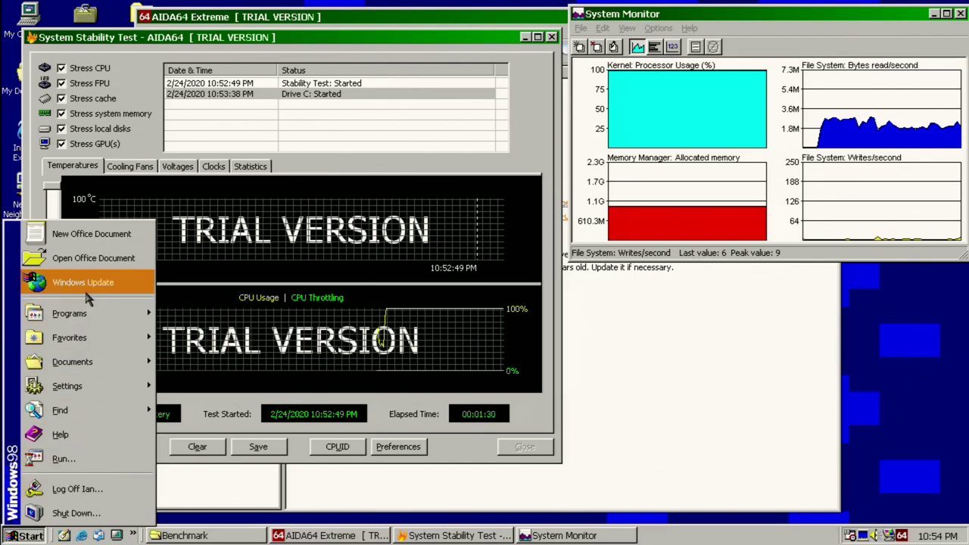
Try to launch Solitaire while the full stability test is running.
{"action": "mouse_move", "coordinate": [84, 314]}
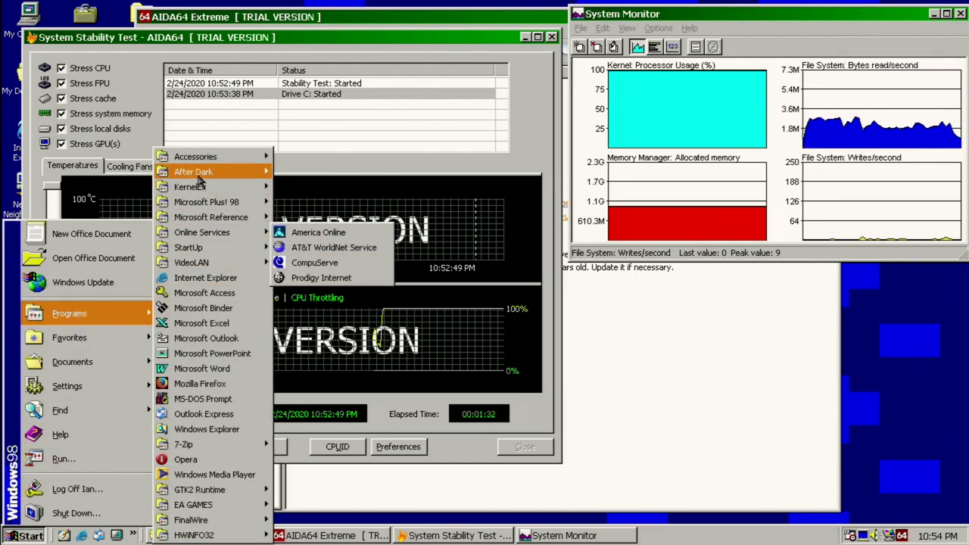
{"action": "mouse_move", "coordinate": [224, 160]}
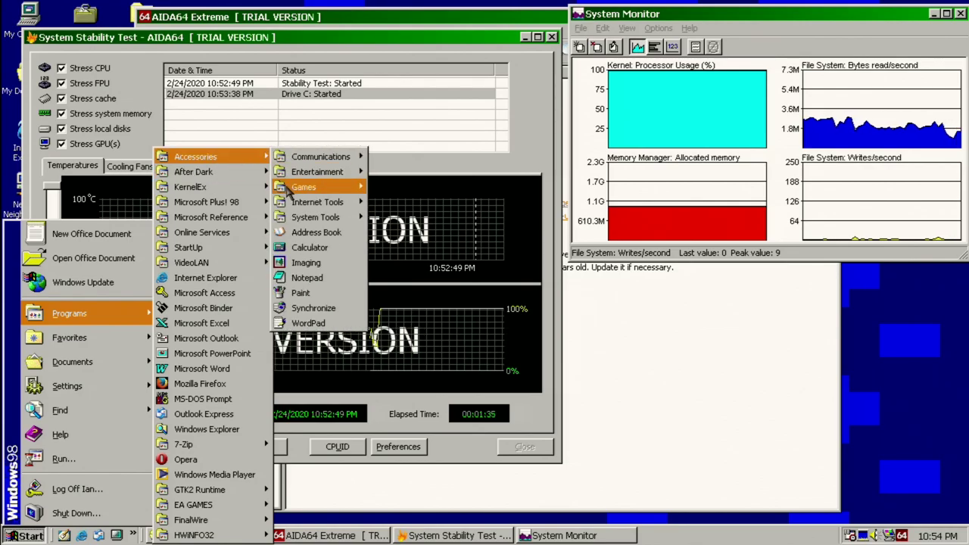
{"action": "mouse_move", "coordinate": [286, 185]}
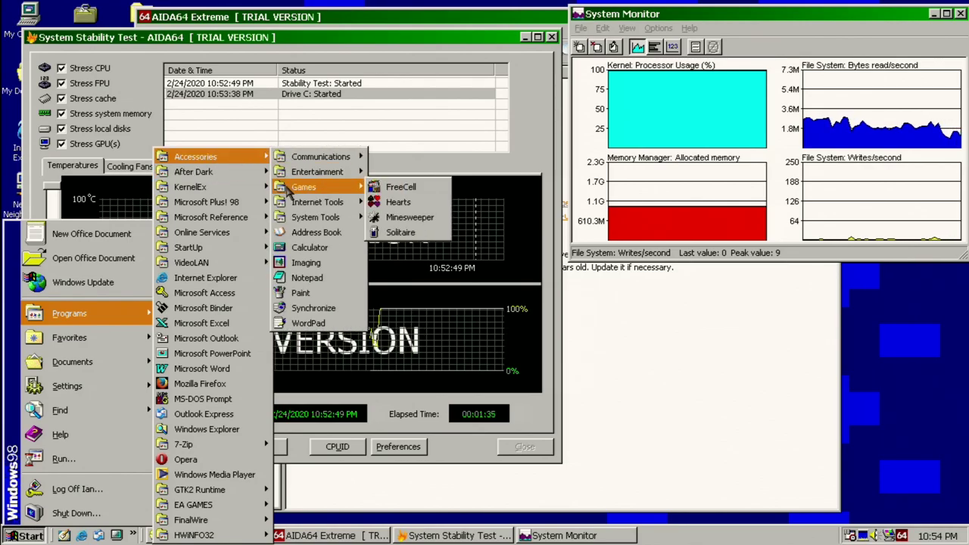
{"action": "left_click", "coordinate": [399, 231]}
{"action": "left_click_drag", "start_coordinate": [164, 156], "coordinate": [281, 206]}
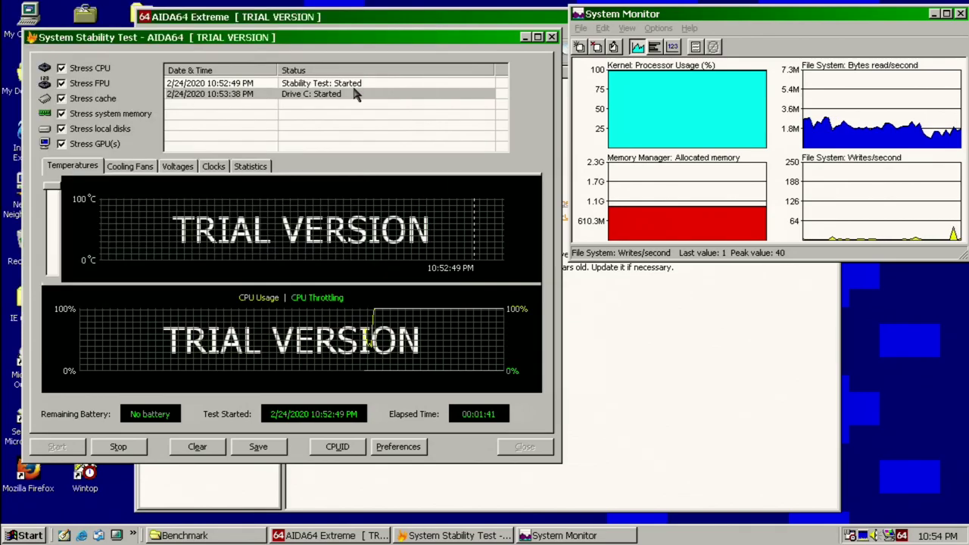
{"action": "left_click", "coordinate": [443, 9]}
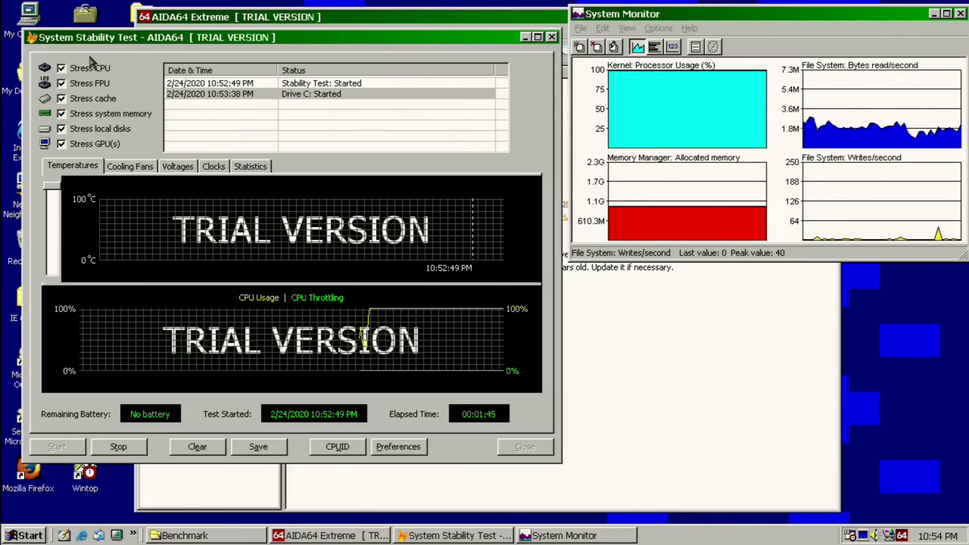
Try to open the Control Panel and the desktop's context menu under full stress load.
{"action": "left_click", "coordinate": [25, 536]}
{"action": "left_click", "coordinate": [192, 392]}
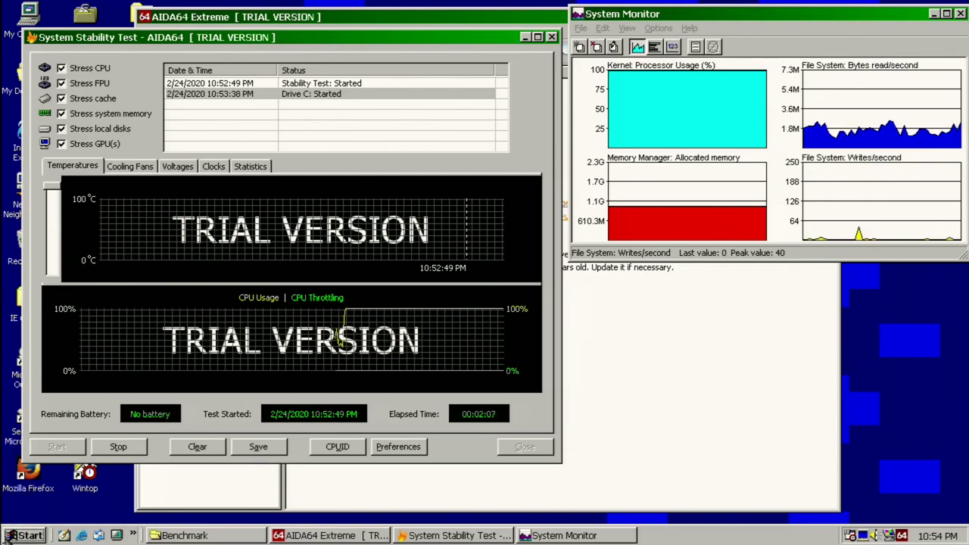
{"action": "left_click", "coordinate": [216, 420]}
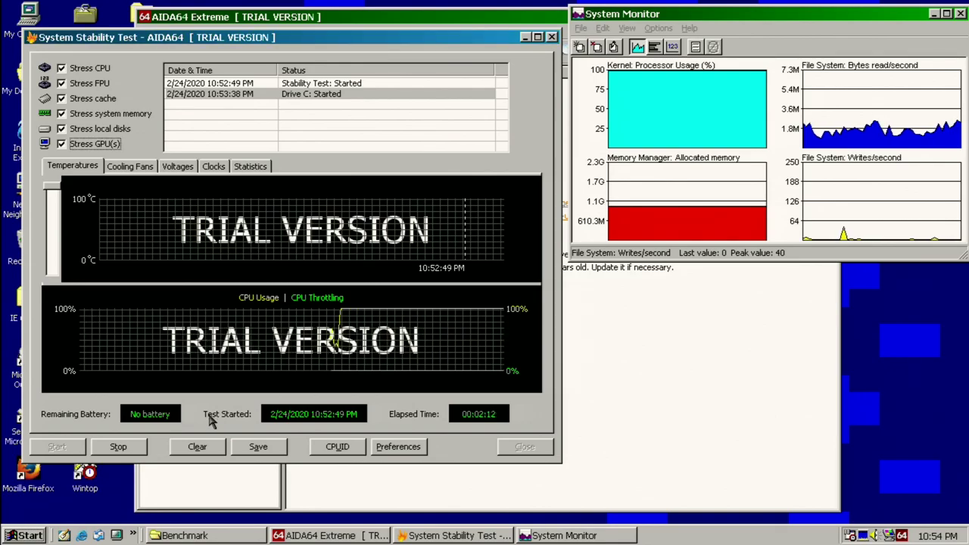
{"action": "left_click", "coordinate": [59, 537]}
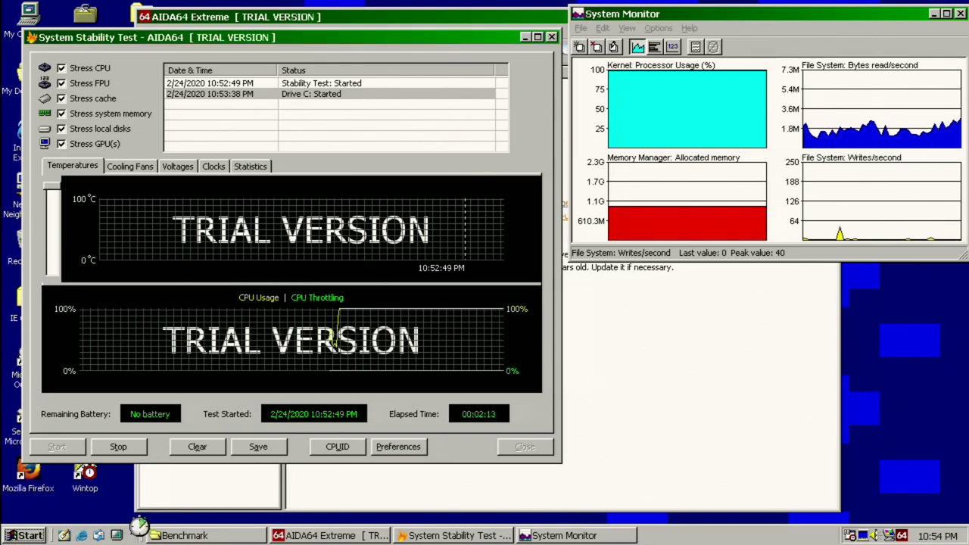
{"action": "right_click", "coordinate": [104, 502]}
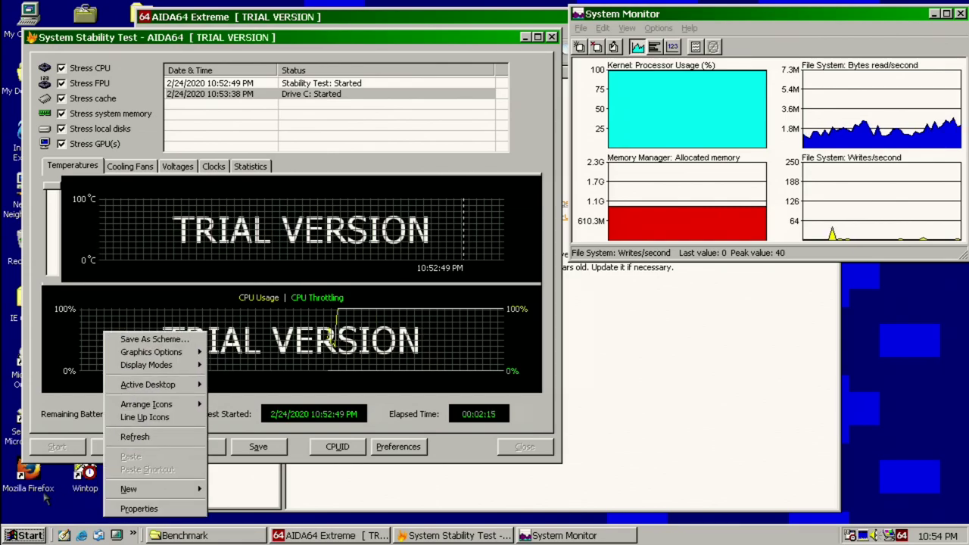
{"action": "left_click", "coordinate": [97, 417]}
Turn off stressing of the local disks and GPU(s) in the stability test, and open the Control Panel.
{"action": "left_click", "coordinate": [63, 130]}
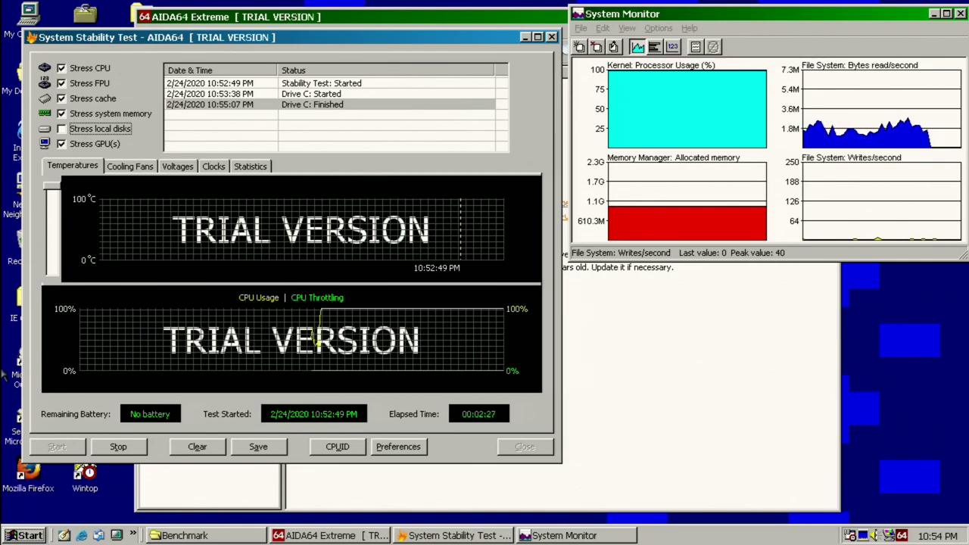
{"action": "left_click", "coordinate": [48, 479]}
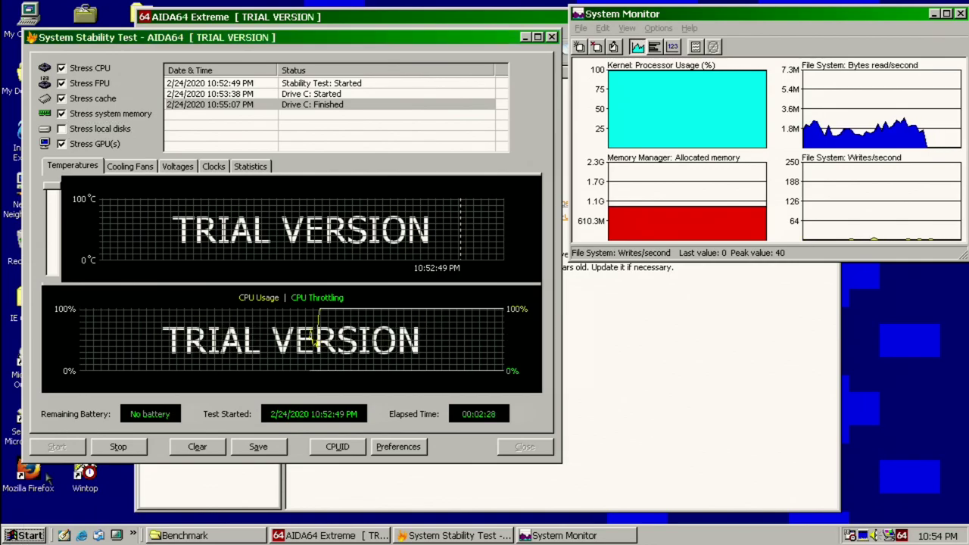
{"action": "left_click", "coordinate": [63, 145]}
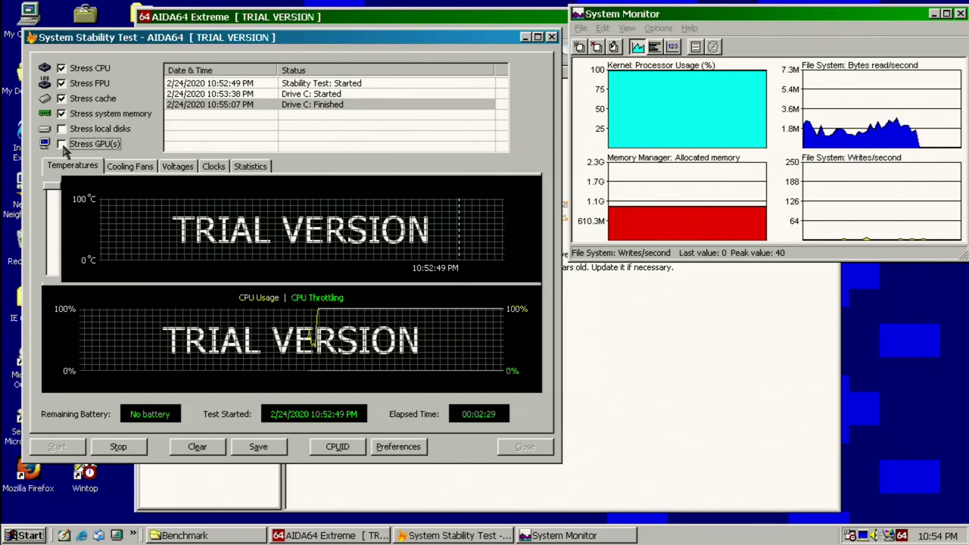
{"action": "left_click", "coordinate": [42, 533]}
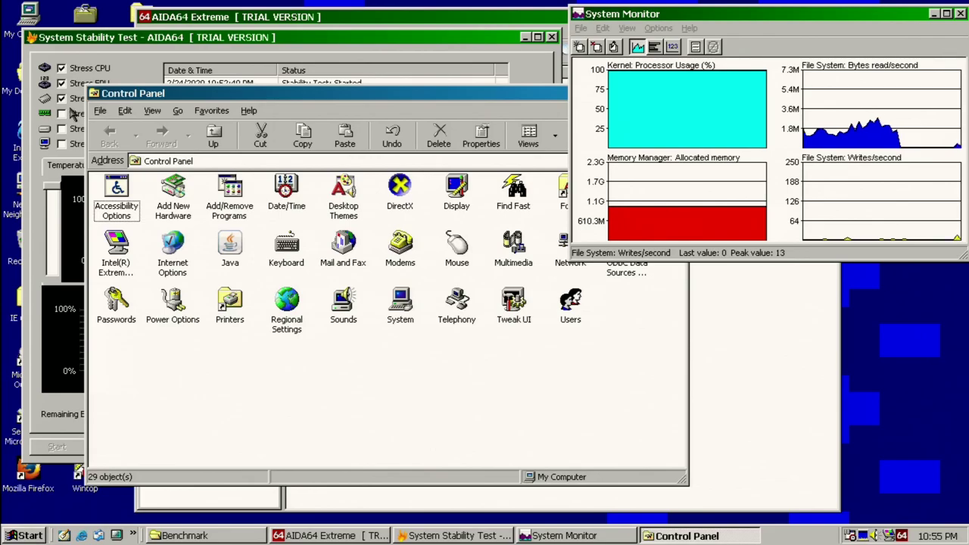
Switch Stress system memory off and on again, and bring the main AIDA64 Extreme window to the front.
{"action": "left_click", "coordinate": [73, 112]}
{"action": "left_click", "coordinate": [62, 113]}
{"action": "left_click", "coordinate": [712, 340]}
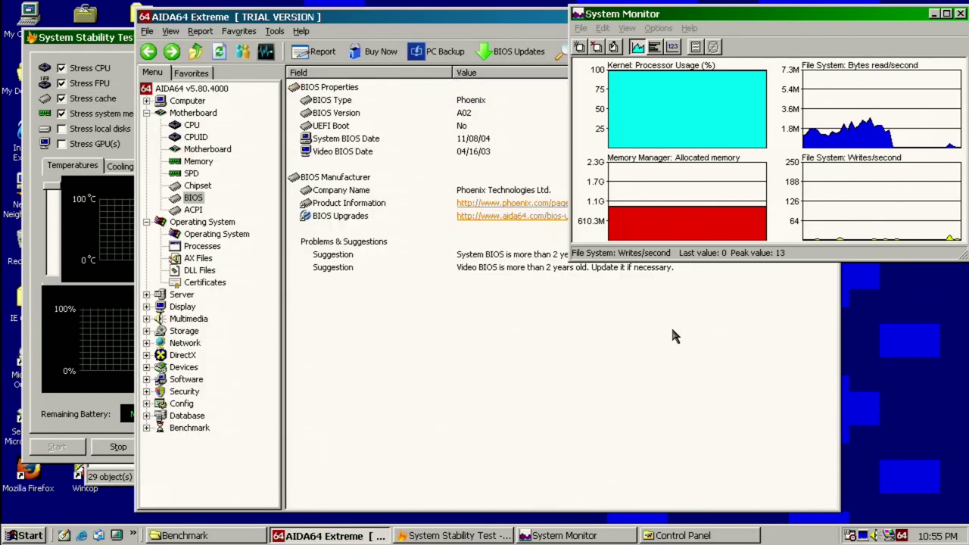
Play the Exit Windows event sound in the Control Panel's Sounds properties, cancel the dialog and close the Control Panel window.
{"action": "left_click", "coordinate": [102, 477]}
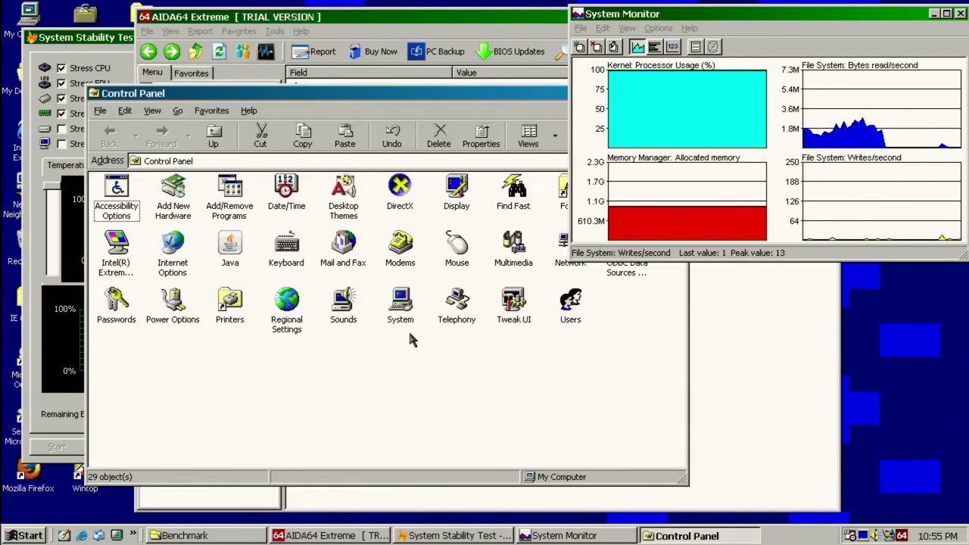
{"action": "double_click", "coordinate": [360, 303]}
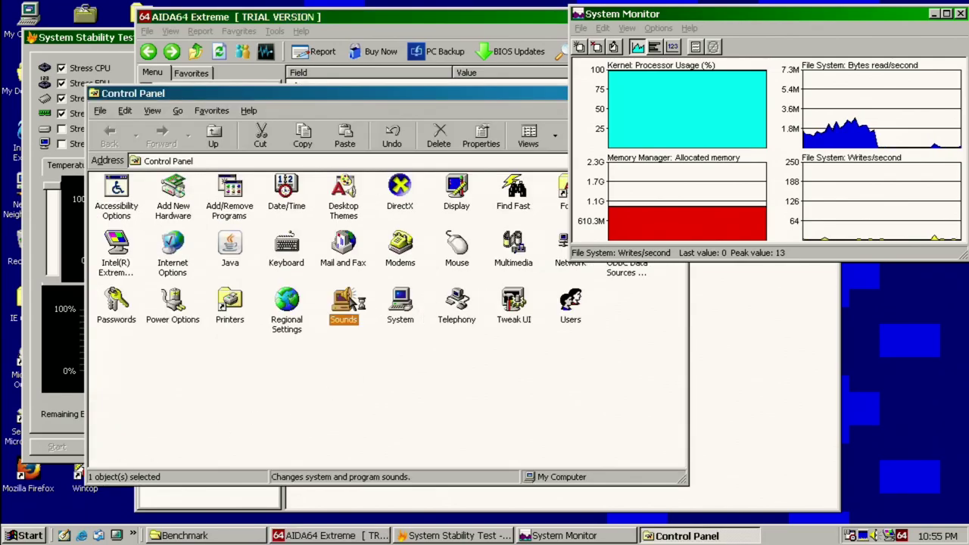
{"action": "left_click", "coordinate": [114, 172]}
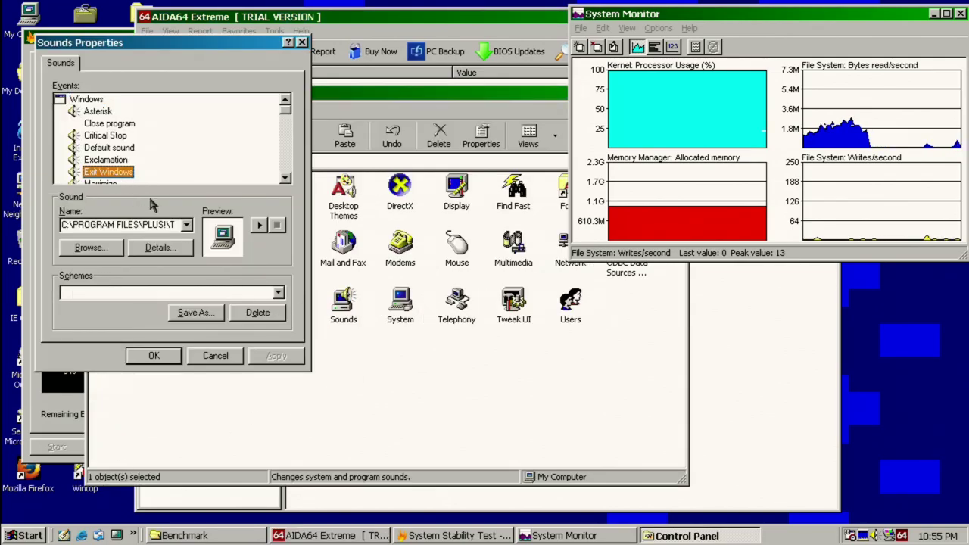
{"action": "left_click", "coordinate": [258, 226]}
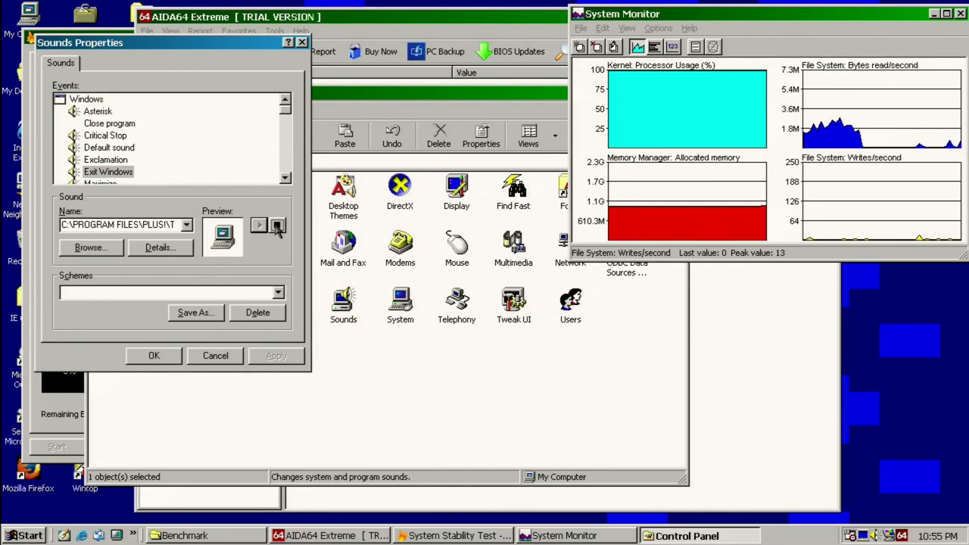
{"action": "left_click", "coordinate": [236, 359]}
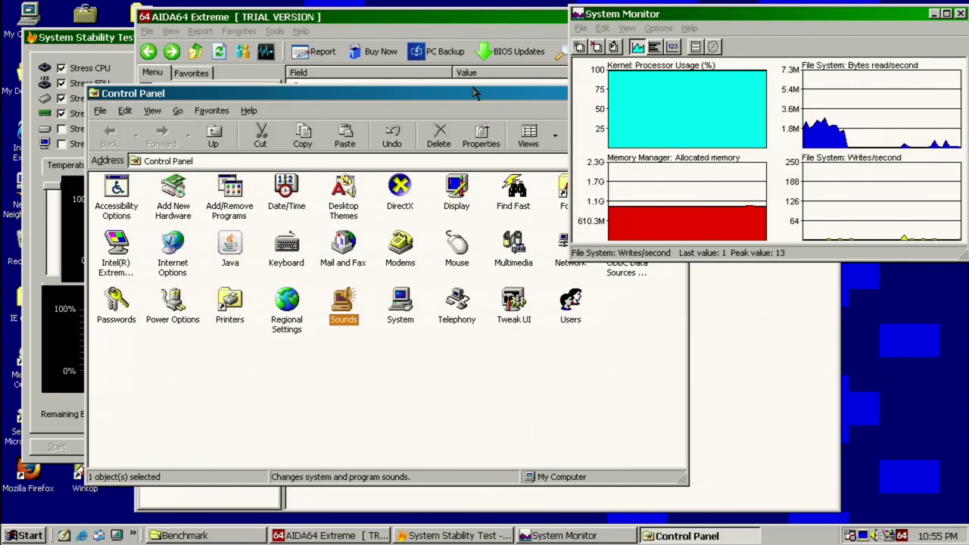
{"action": "left_click_drag", "start_coordinate": [475, 98], "coordinate": [284, 106]}
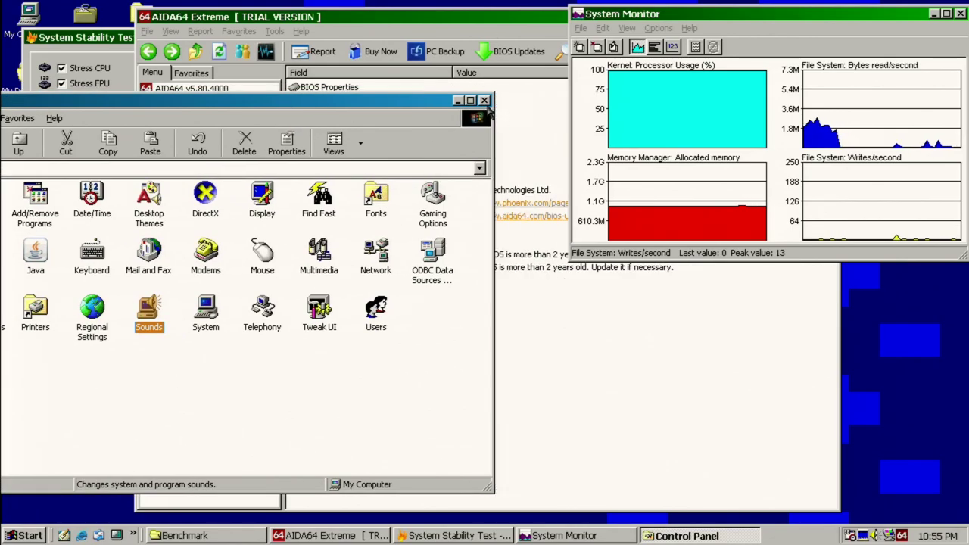
{"action": "left_click", "coordinate": [485, 100]}
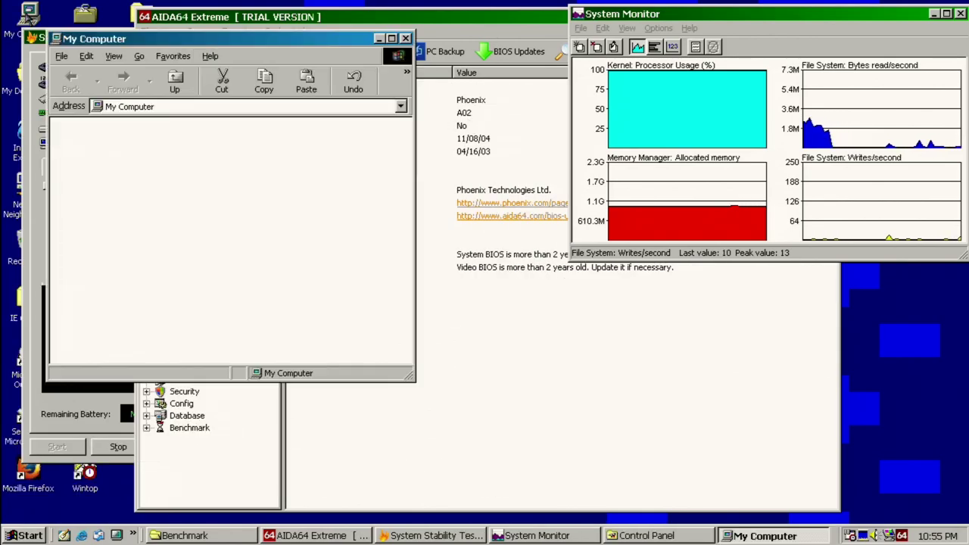
Open C:\WINDOWS and browse through its files, testing back and forward folder navigation under load.
{"action": "double_click", "coordinate": [132, 128]}
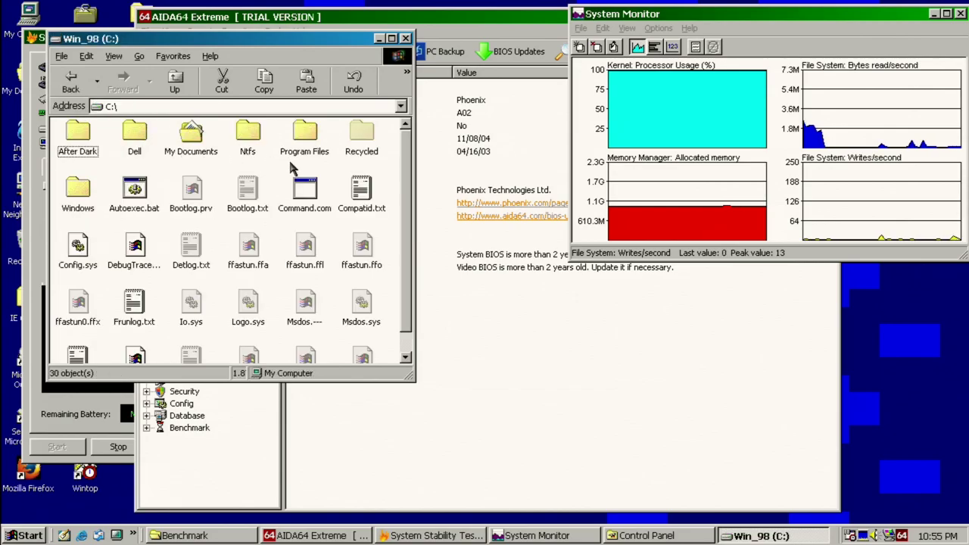
{"action": "double_click", "coordinate": [77, 191]}
{"action": "scroll", "coordinate": [139, 200], "scroll_direction": "down", "scroll_amount": 15}
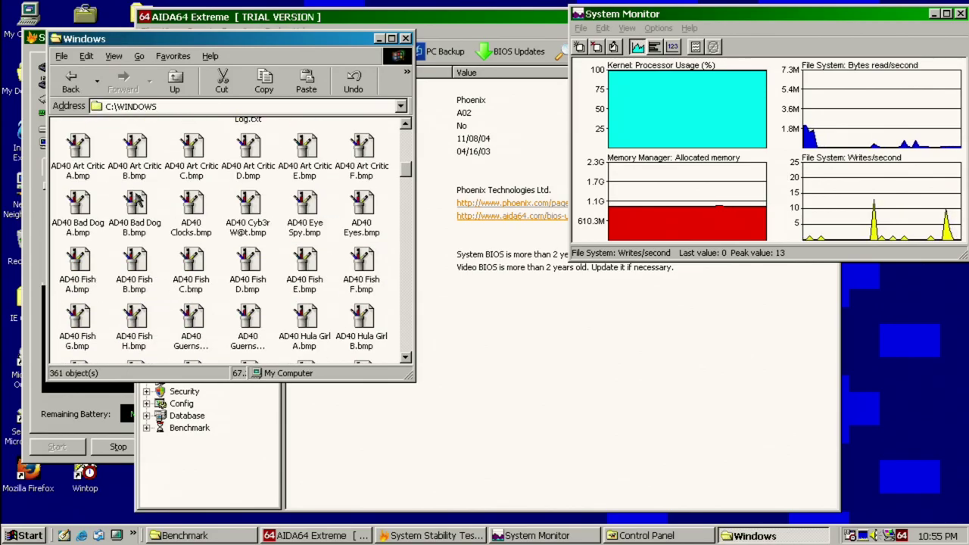
{"action": "scroll", "coordinate": [139, 199], "scroll_direction": "down", "scroll_amount": 3}
{"action": "scroll", "coordinate": [139, 199], "scroll_direction": "up", "scroll_amount": 10}
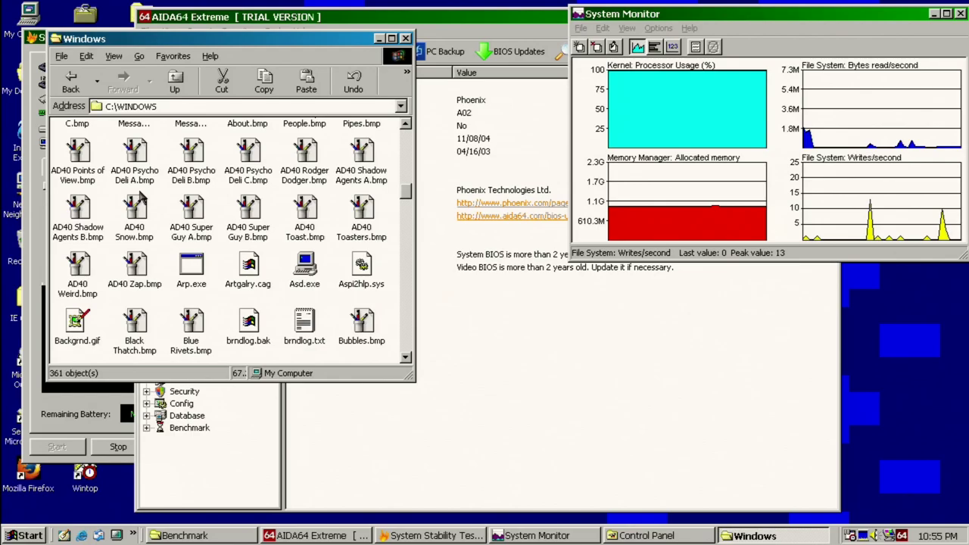
{"action": "left_click", "coordinate": [97, 80]}
{"action": "left_click", "coordinate": [90, 104]}
{"action": "left_click", "coordinate": [122, 80]}
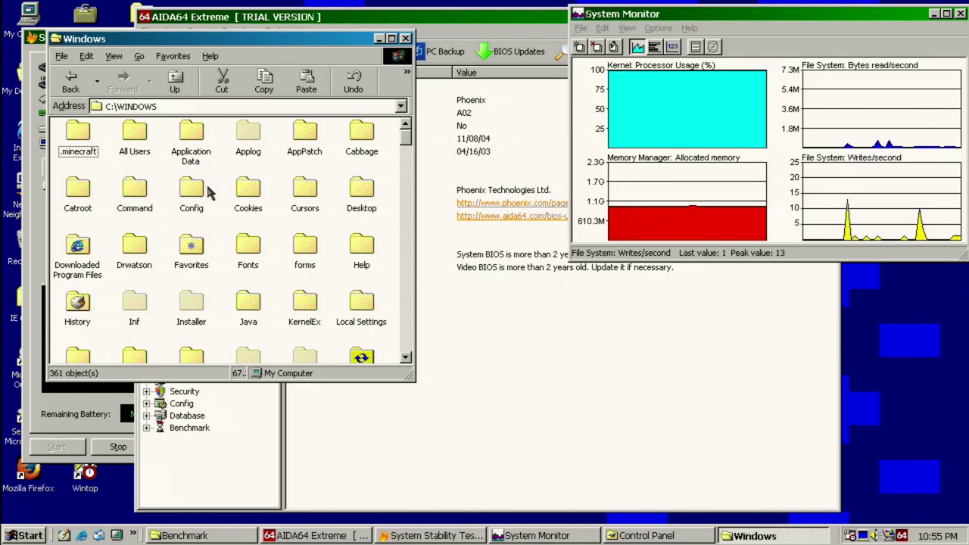
Copy the share folder from C:\WINDOWS\Desktop into C:\WINDOWS.
{"action": "double_click", "coordinate": [349, 193]}
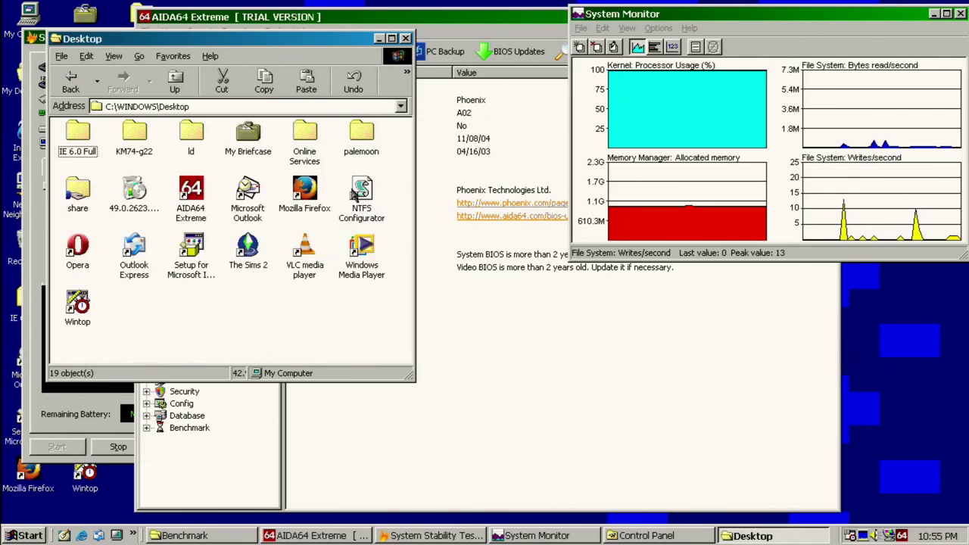
{"action": "right_click", "coordinate": [78, 195]}
{"action": "left_click", "coordinate": [106, 333]}
{"action": "left_click", "coordinate": [71, 80]}
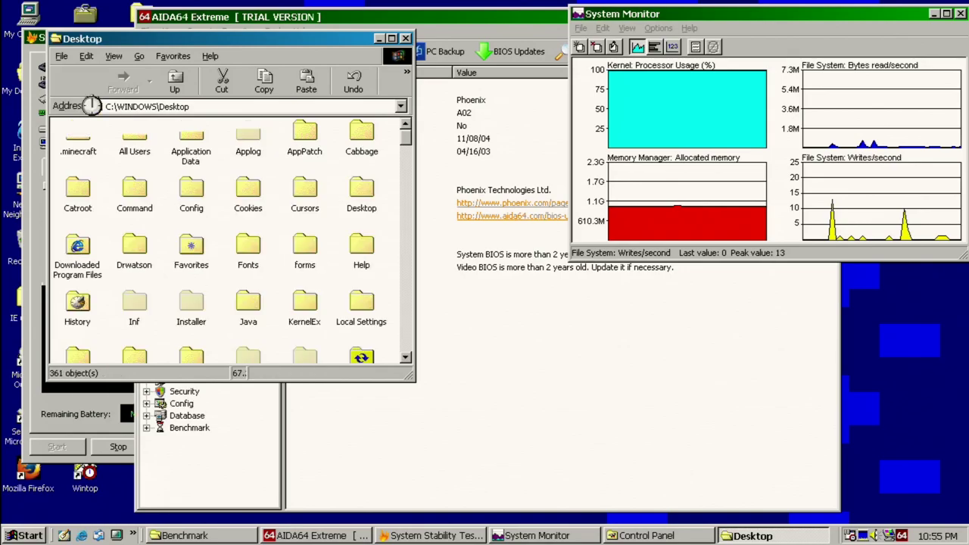
{"action": "left_click", "coordinate": [40, 271]}
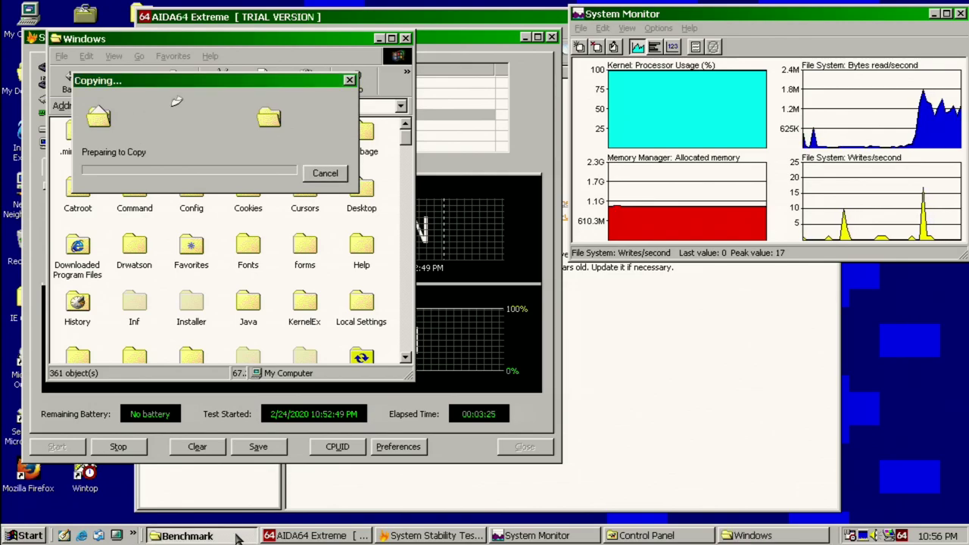
Launch HWiNFO32 while the folder copy and the stability test are running.
{"action": "left_click", "coordinate": [26, 535]}
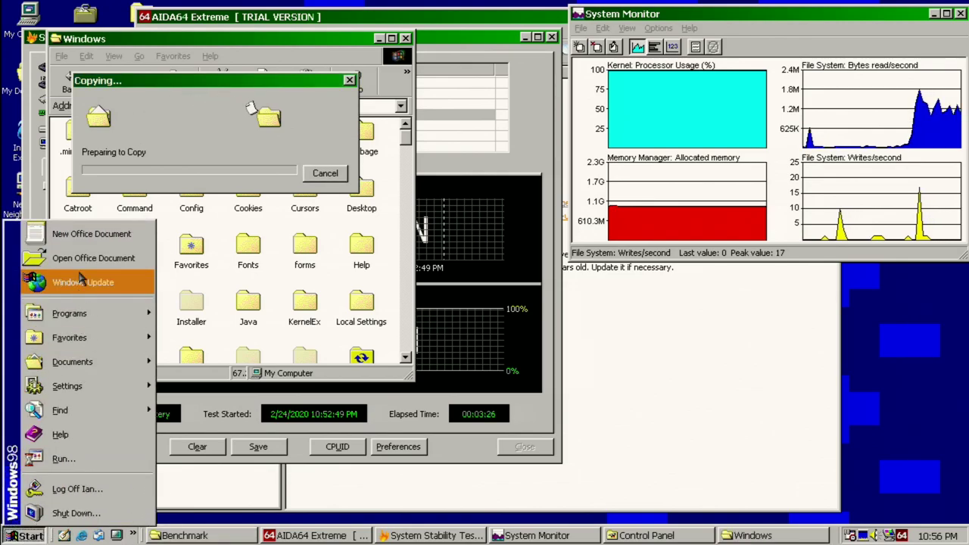
{"action": "mouse_move", "coordinate": [138, 317]}
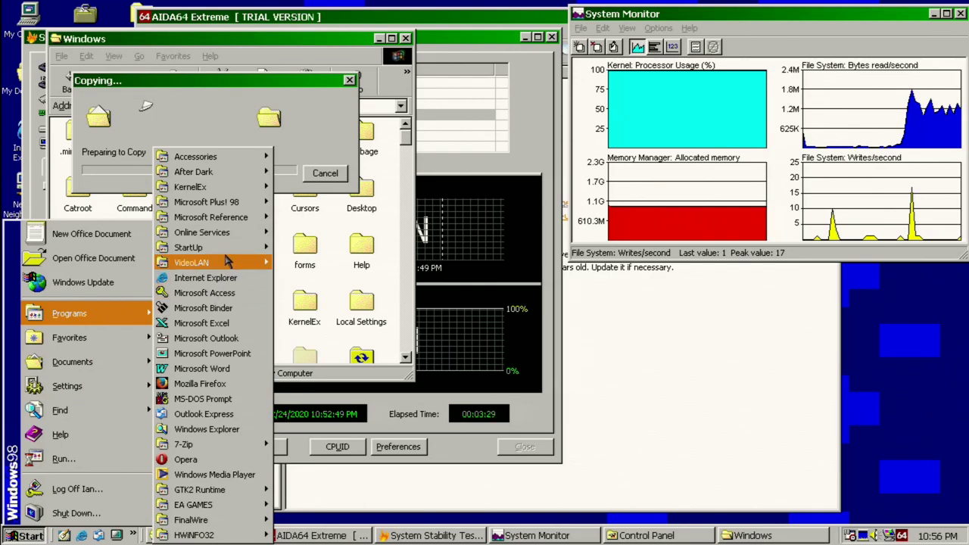
{"action": "mouse_move", "coordinate": [228, 162]}
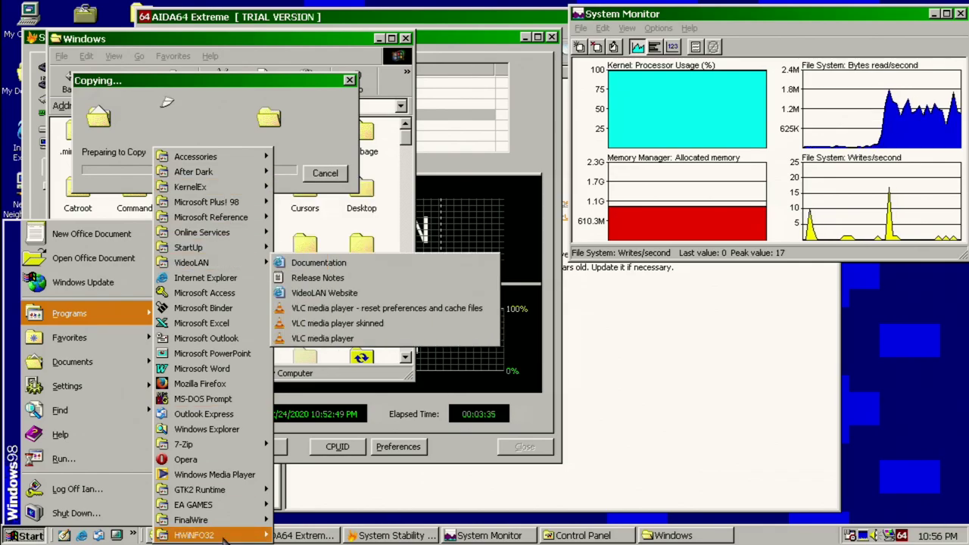
{"action": "left_click", "coordinate": [281, 538]}
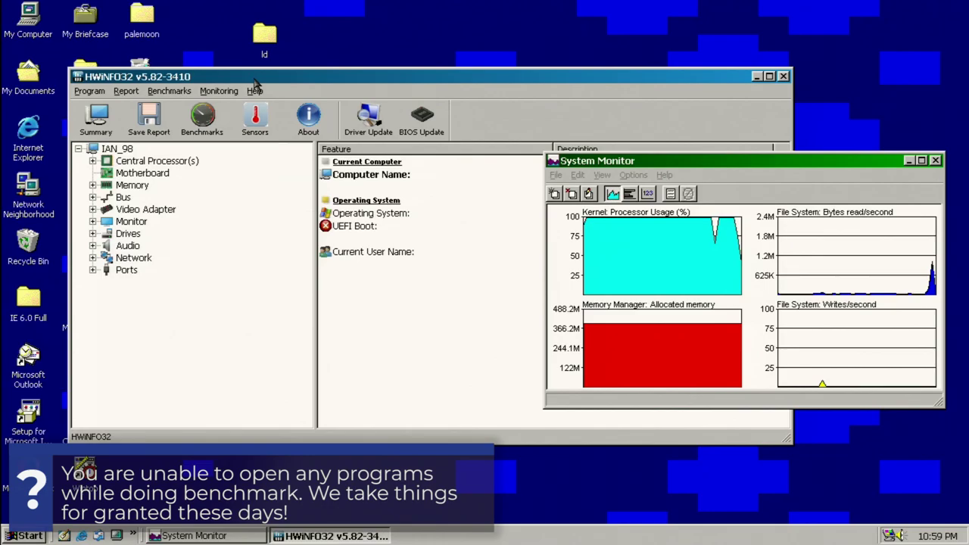
Run HWiNFO32's CPU integer, floating point, MMX and memory benchmarks with the single-threaded option, and close the results.
{"action": "left_click", "coordinate": [206, 125]}
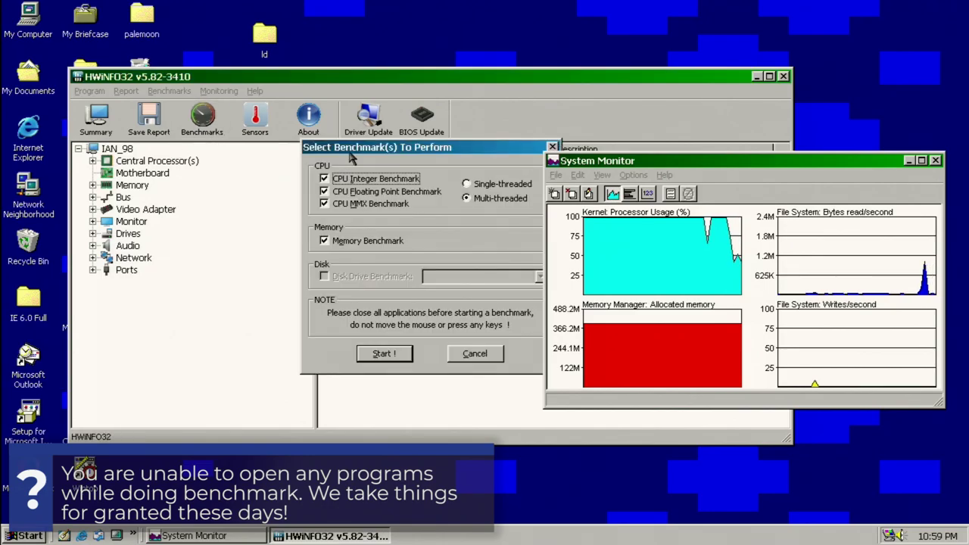
{"action": "left_click_drag", "start_coordinate": [350, 151], "coordinate": [209, 155]}
{"action": "left_click", "coordinate": [371, 188]}
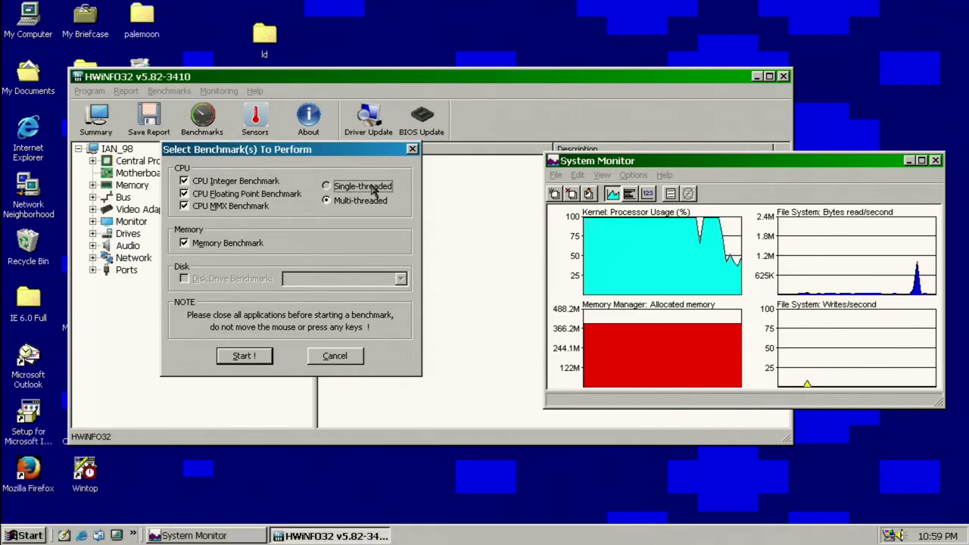
{"action": "left_click", "coordinate": [252, 362]}
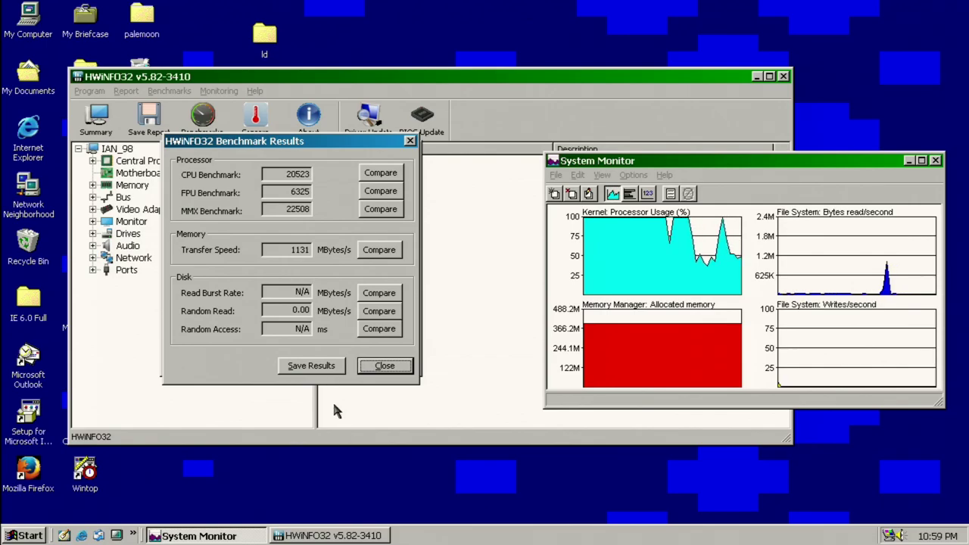
{"action": "left_click", "coordinate": [385, 366]}
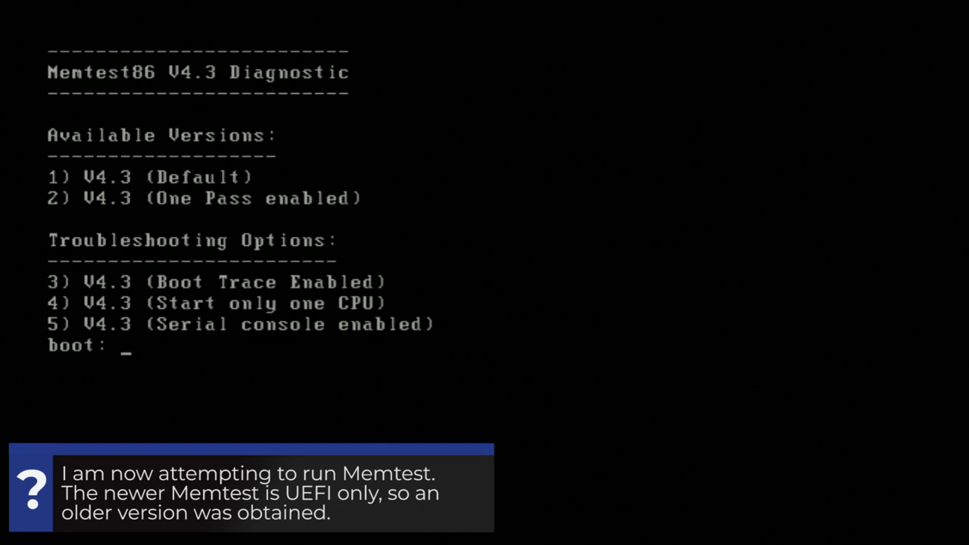
Boot the default Memtest86 V4.3 version, and start the Extended Test in Dell's built-in diagnostics.
{"action": "key", "text": "Return"}
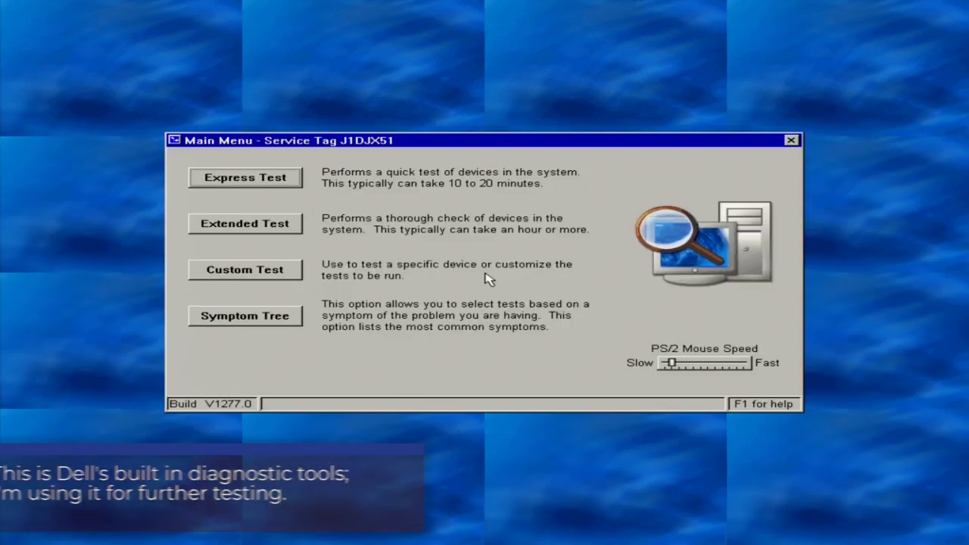
{"action": "left_click", "coordinate": [300, 231]}
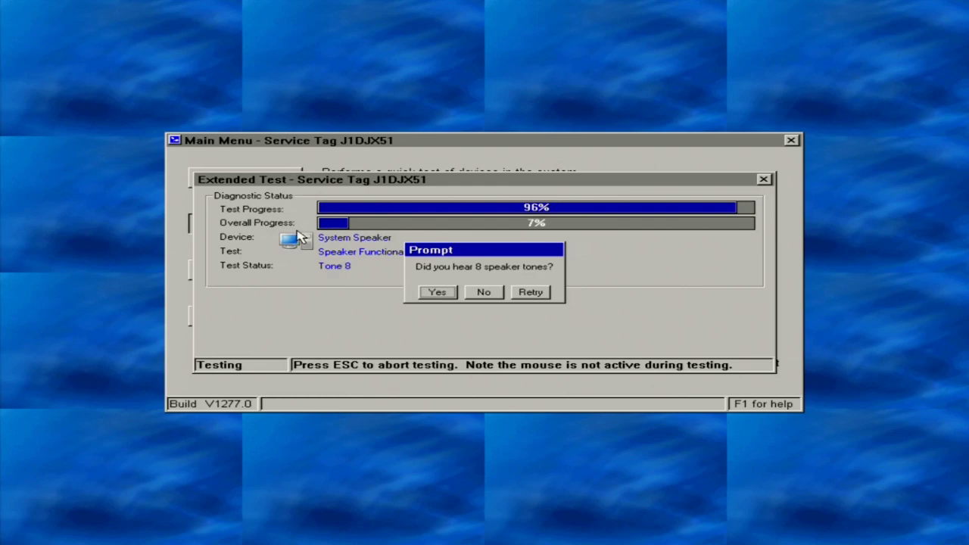
Retry the system speaker test, and answer Yes to having heard the 8 speaker tones.
{"action": "key", "text": "Tab"}
{"action": "key", "text": "Tab"}
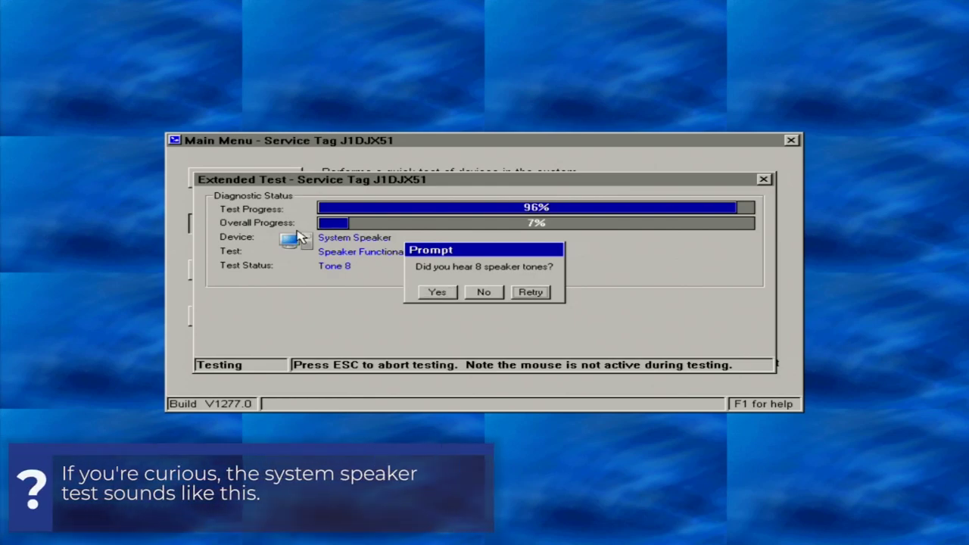
{"action": "key", "text": "shift+Tab"}
{"action": "key", "text": "Tab"}
{"action": "key", "text": "Return"}
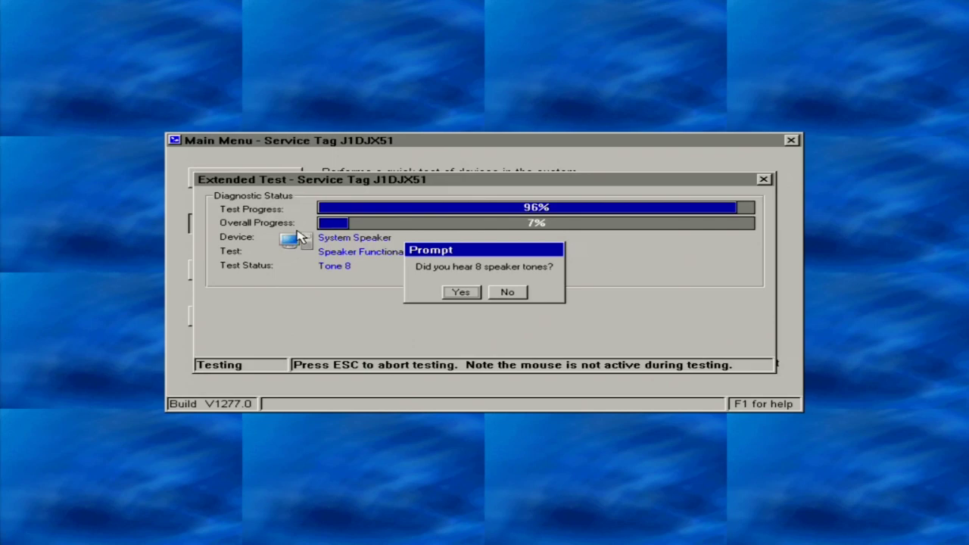
{"action": "key", "text": "Return"}
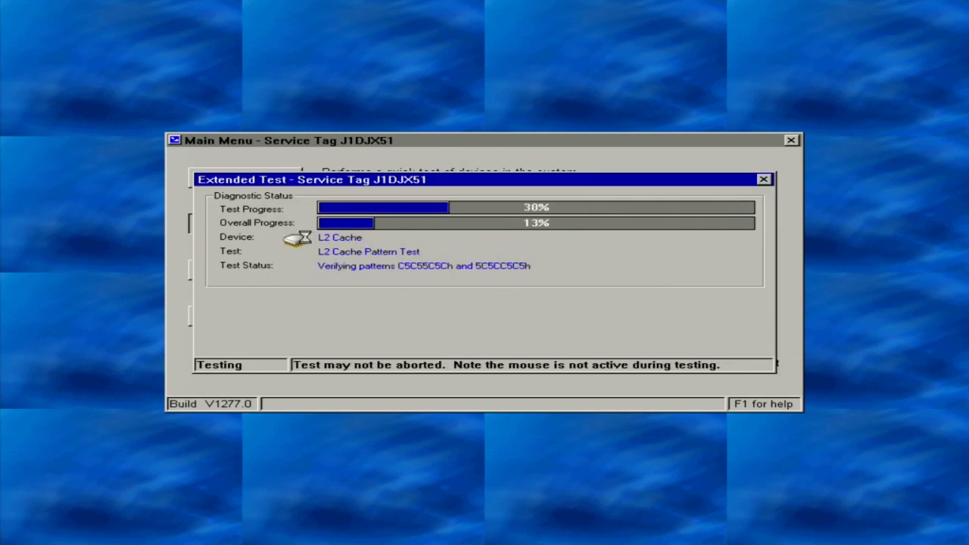
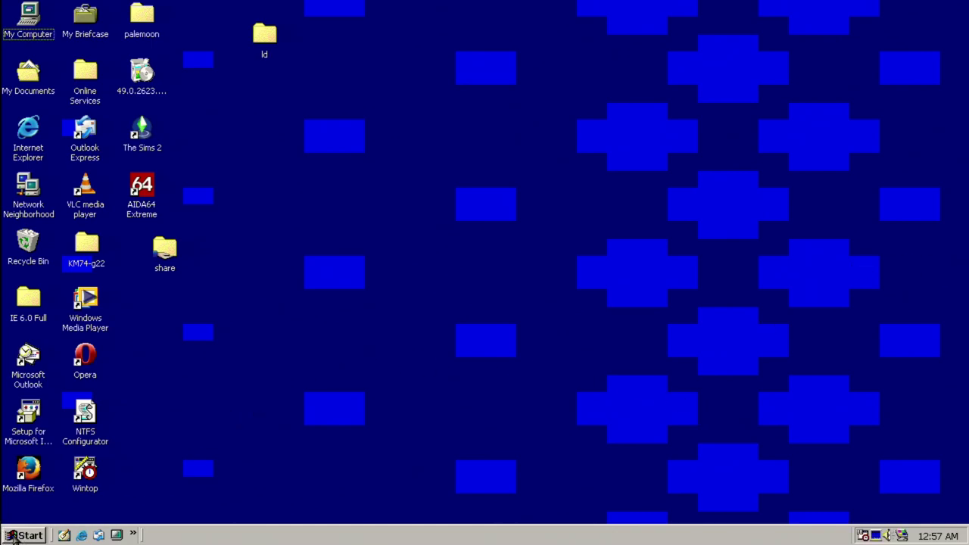
Open C:\WINDOWS through My Computer, move the folder window aside on the desktop, and look through the files.
{"action": "double_click", "coordinate": [29, 19]}
{"action": "double_click", "coordinate": [132, 141]}
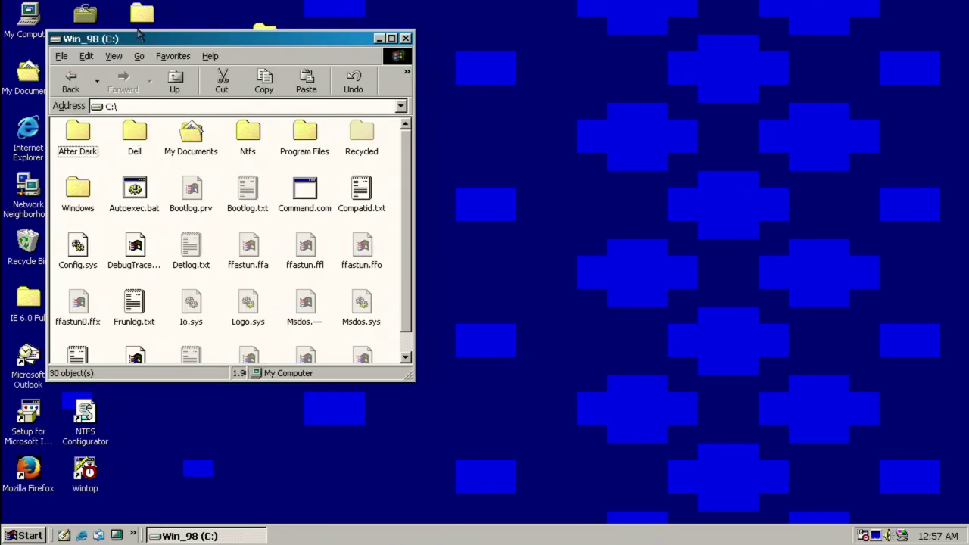
{"action": "left_click_drag", "start_coordinate": [138, 40], "coordinate": [515, 59]}
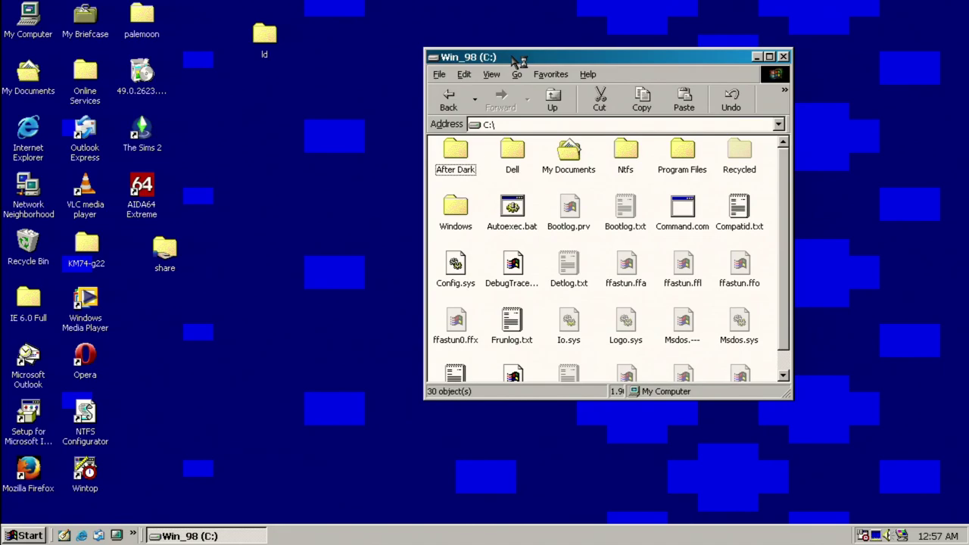
{"action": "double_click", "coordinate": [462, 217]}
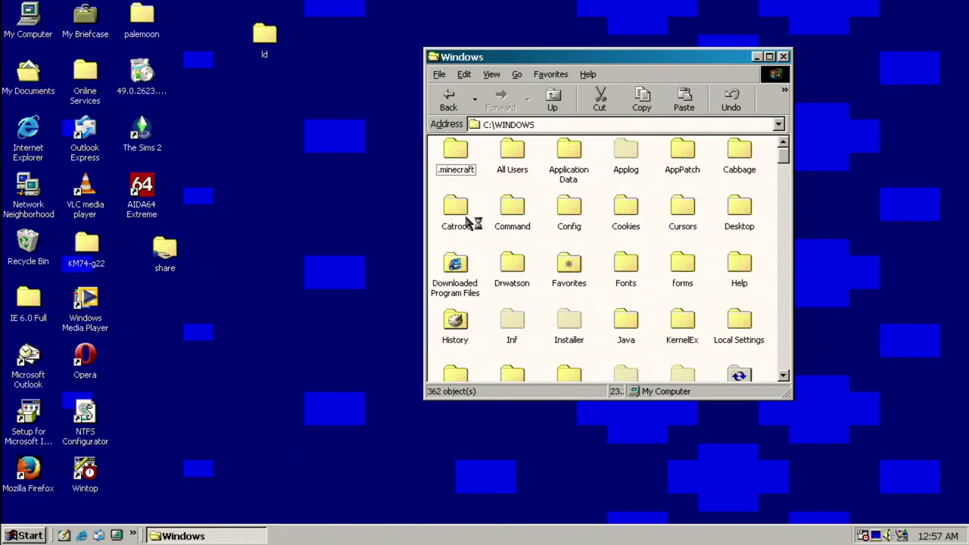
{"action": "scroll", "coordinate": [475, 270], "scroll_direction": "down", "scroll_amount": 10}
{"action": "scroll", "coordinate": [478, 275], "scroll_direction": "up", "scroll_amount": 3}
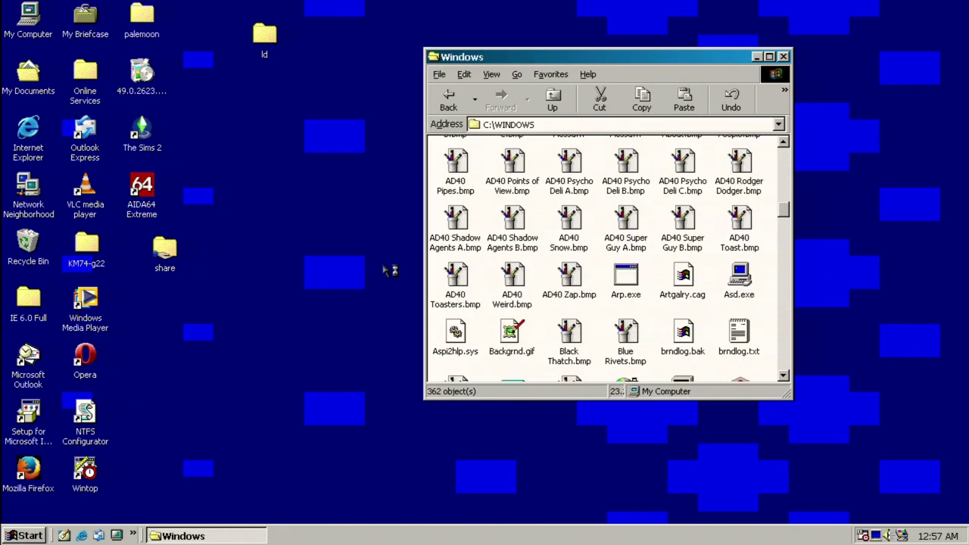
Preview the Flying Toasters! screen saver from the After Dark settings in the desktop's Display Properties.
{"action": "left_click", "coordinate": [323, 370]}
{"action": "right_click", "coordinate": [318, 389]}
{"action": "left_click", "coordinate": [323, 394]}
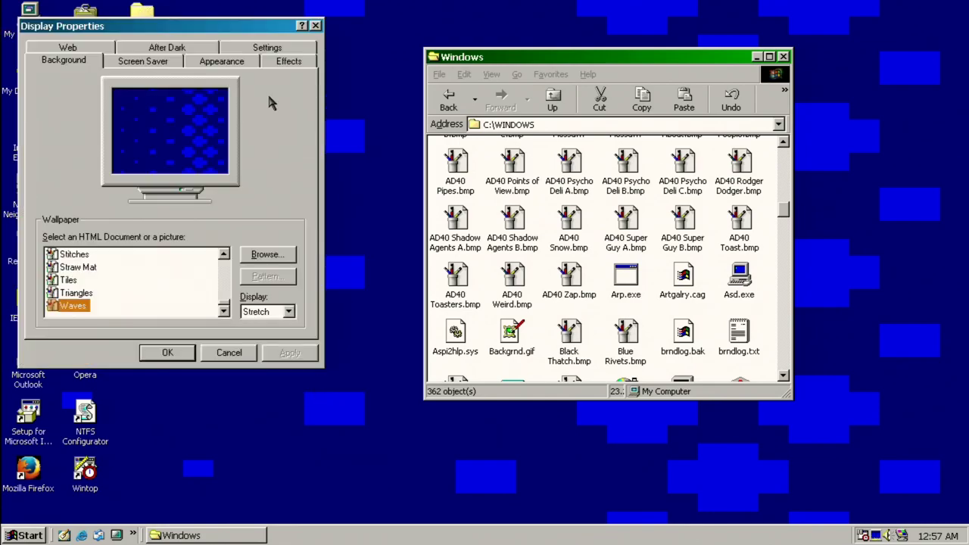
{"action": "left_click_drag", "start_coordinate": [144, 30], "coordinate": [313, 50]}
{"action": "left_click", "coordinate": [317, 70]}
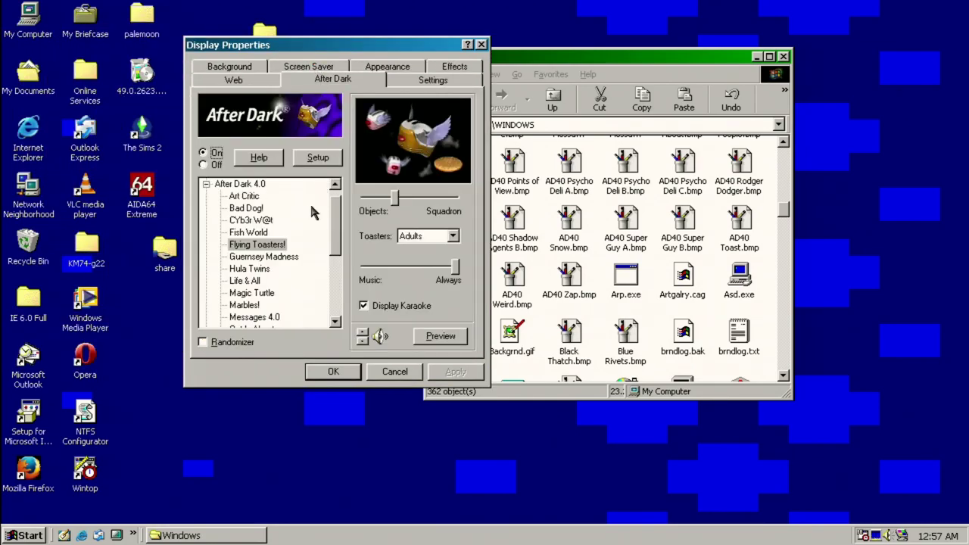
{"action": "left_click", "coordinate": [441, 339]}
{"action": "left_click", "coordinate": [441, 338]}
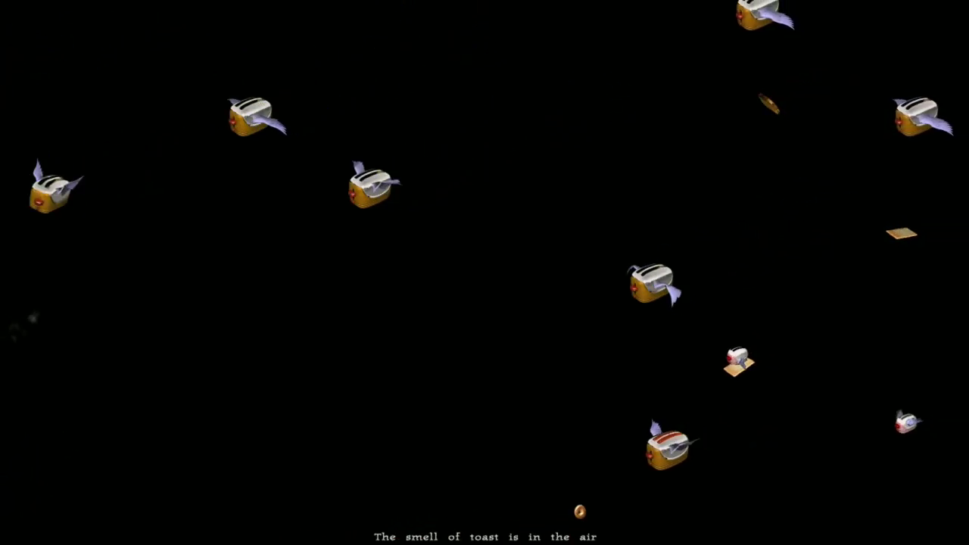
End the screen saver preview, move Display Properties to the desktop's lower corner, and reposition the Windows folder window while viewing its files.
{"action": "mouse_move", "coordinate": [435, 341]}
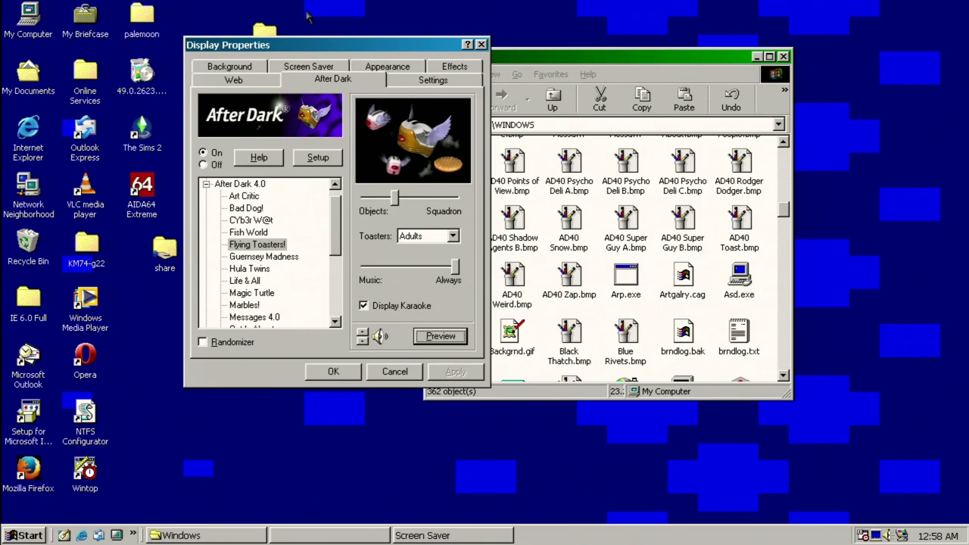
{"action": "left_click_drag", "start_coordinate": [312, 43], "coordinate": [787, 444]}
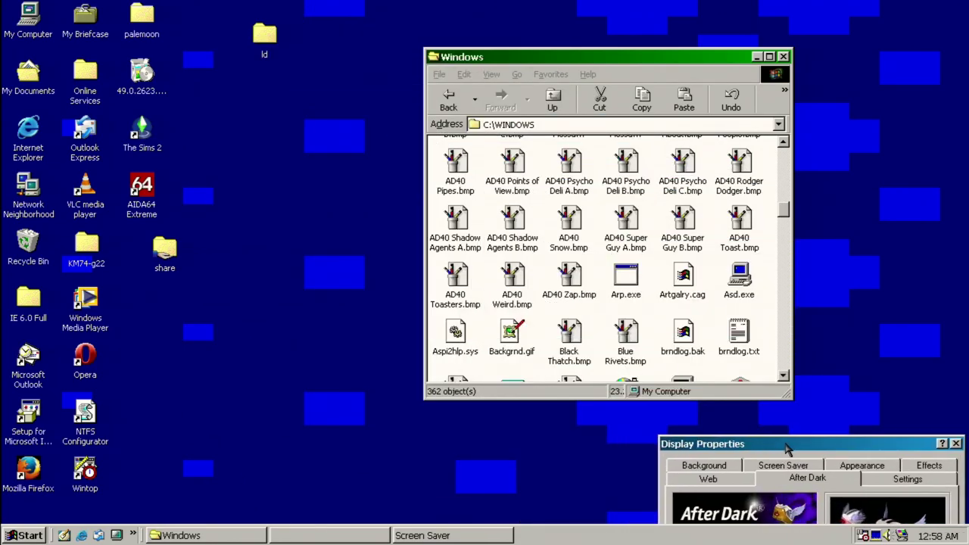
{"action": "left_click_drag", "start_coordinate": [615, 61], "coordinate": [735, 54]}
{"action": "scroll", "coordinate": [802, 256], "scroll_direction": "down", "scroll_amount": 5}
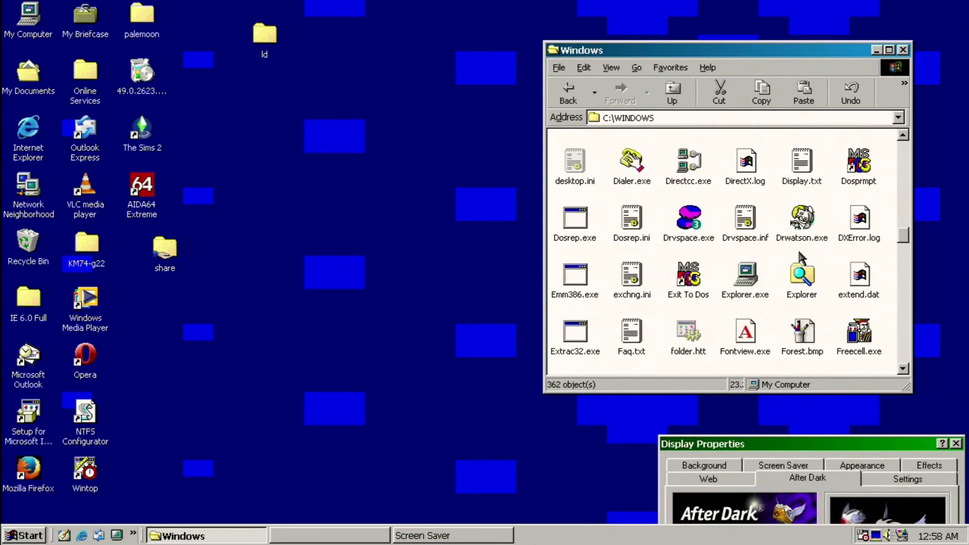
Open C:\WINDOWS\SYSTEM in a second folder window, close the extra Explorer window, and shrink and place the new one beside the Windows folder.
{"action": "key", "text": "super+e"}
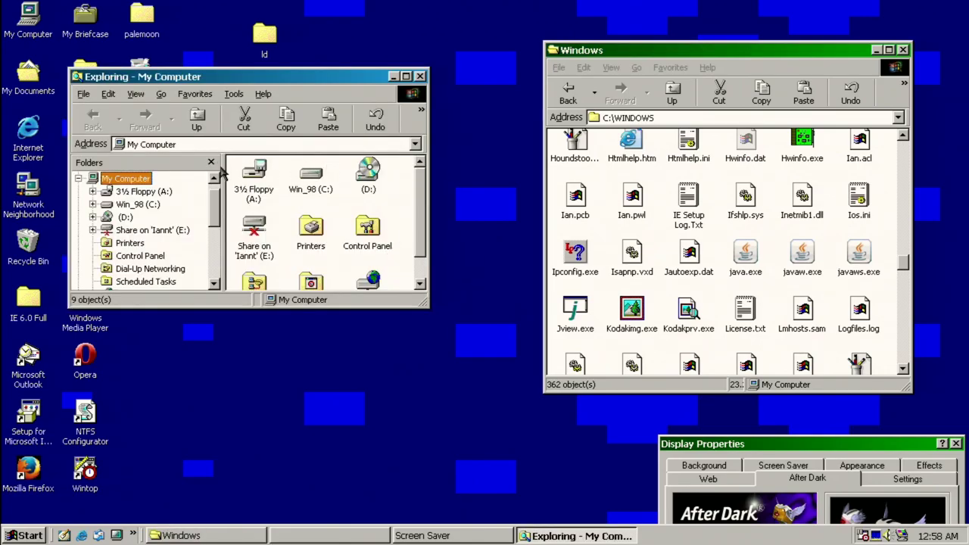
{"action": "double_click", "coordinate": [156, 178]}
{"action": "left_click_drag", "start_coordinate": [433, 85], "coordinate": [430, 96]}
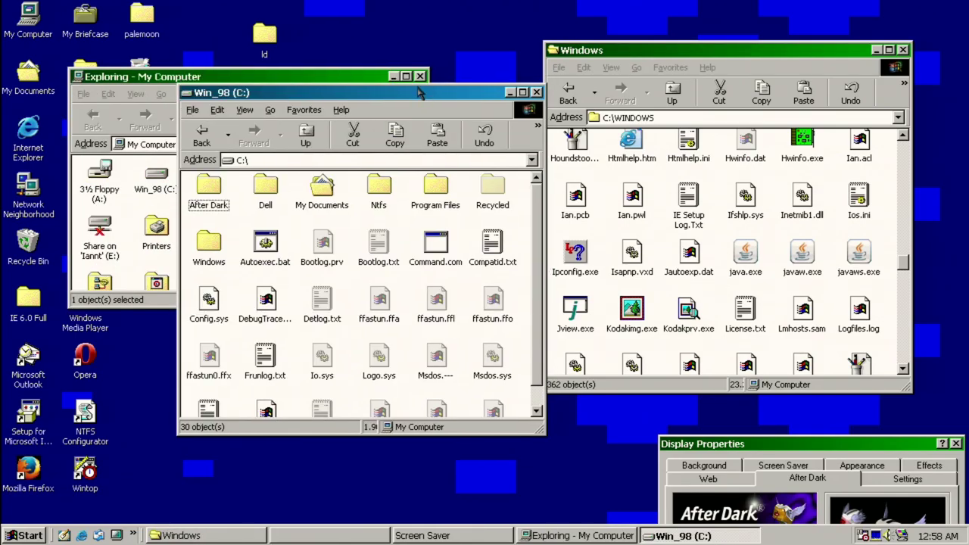
{"action": "left_click", "coordinate": [419, 76]}
{"action": "double_click", "coordinate": [221, 257]}
{"action": "scroll", "coordinate": [331, 296], "scroll_direction": "down", "scroll_amount": 5}
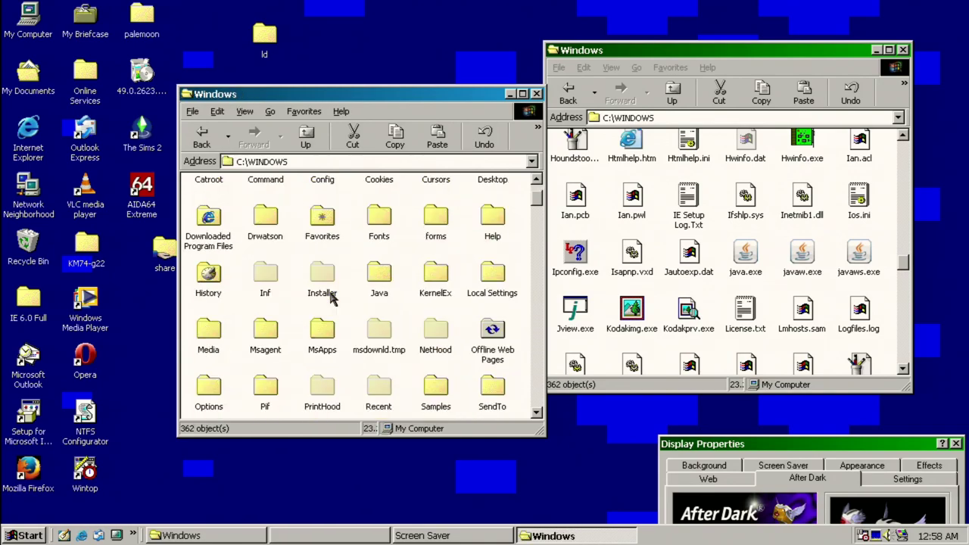
{"action": "scroll", "coordinate": [482, 383], "scroll_direction": "down", "scroll_amount": 3}
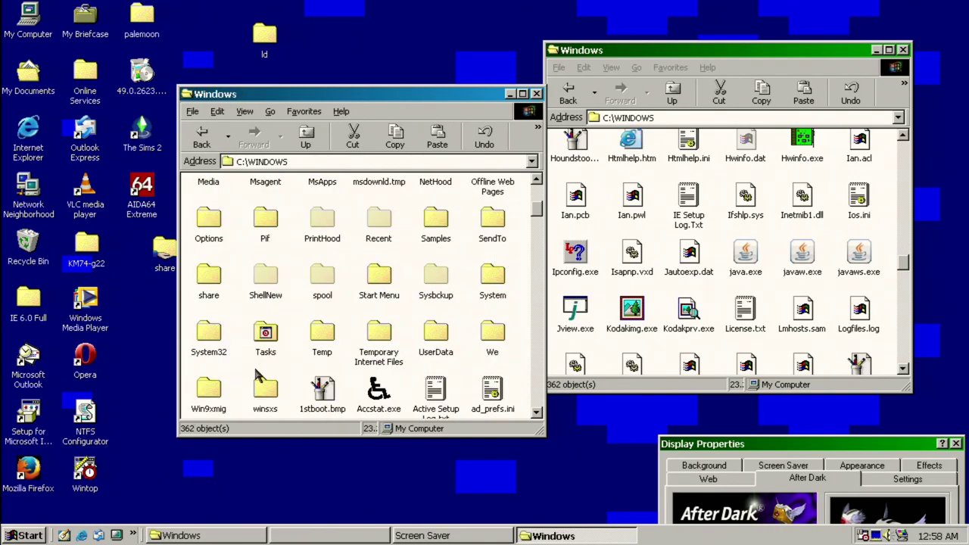
{"action": "double_click", "coordinate": [492, 277]}
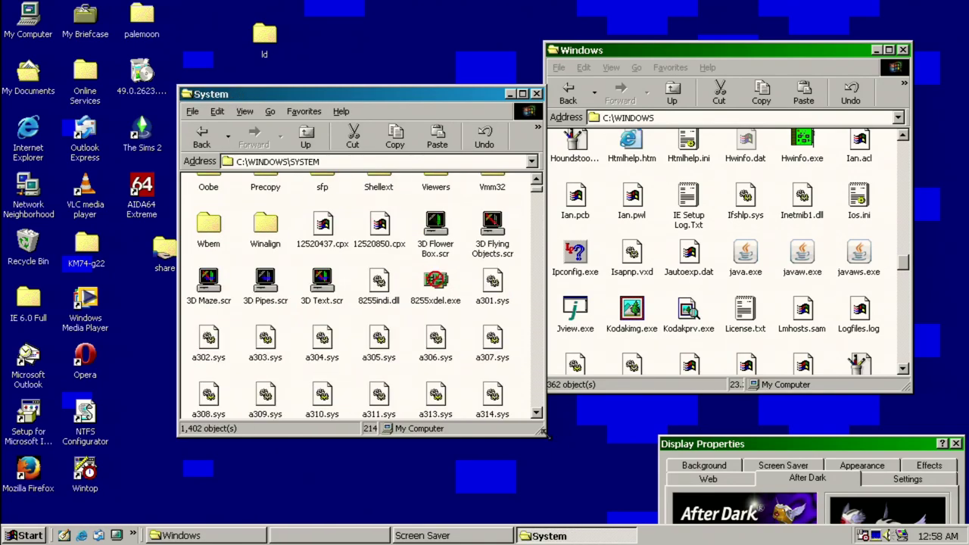
{"action": "left_click_drag", "start_coordinate": [543, 434], "coordinate": [526, 365]}
{"action": "left_click_drag", "start_coordinate": [435, 96], "coordinate": [445, 29]}
Run command to open an MS-DOS prompt, and move its window below the System folder window.
{"action": "key", "text": "super+r"}
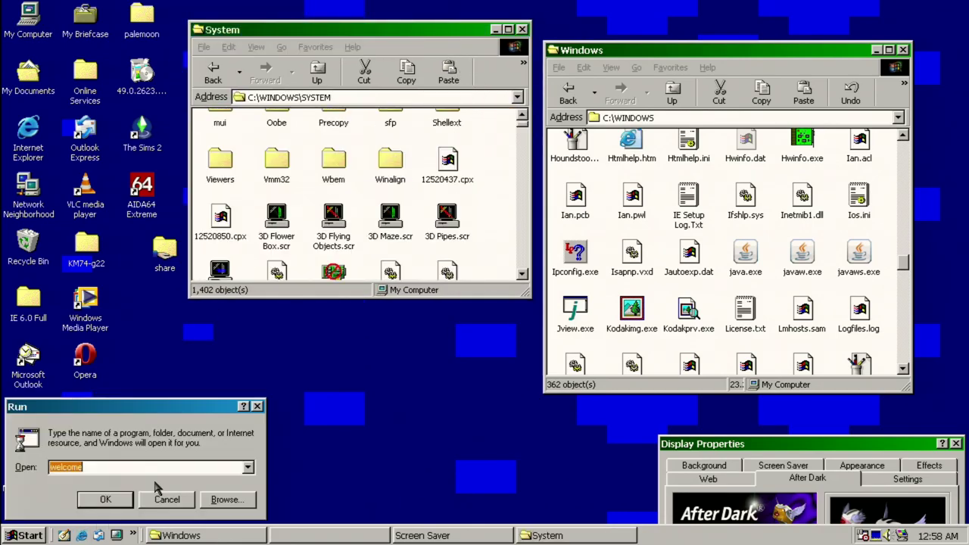
{"action": "type", "text": "command"}
{"action": "key", "text": "Return"}
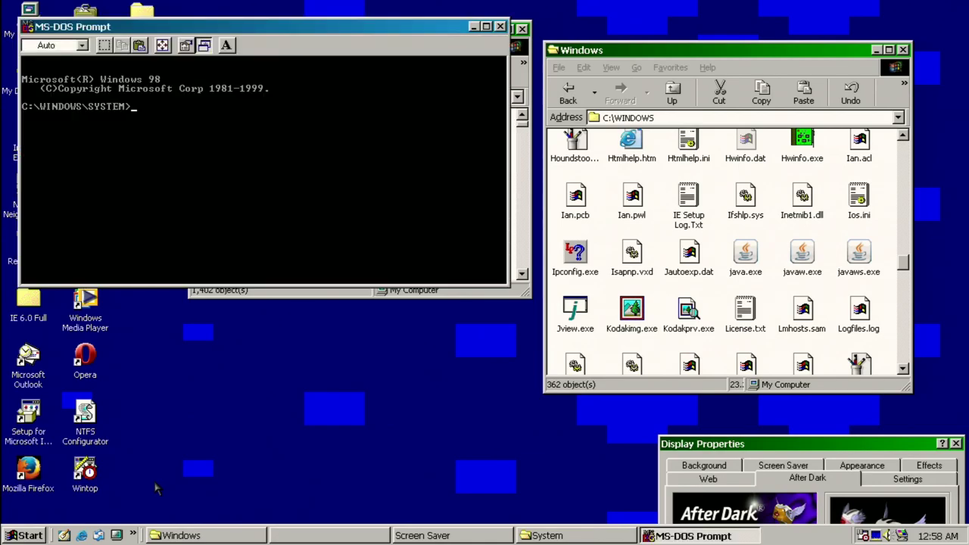
{"action": "left_click_drag", "start_coordinate": [181, 33], "coordinate": [188, 252]}
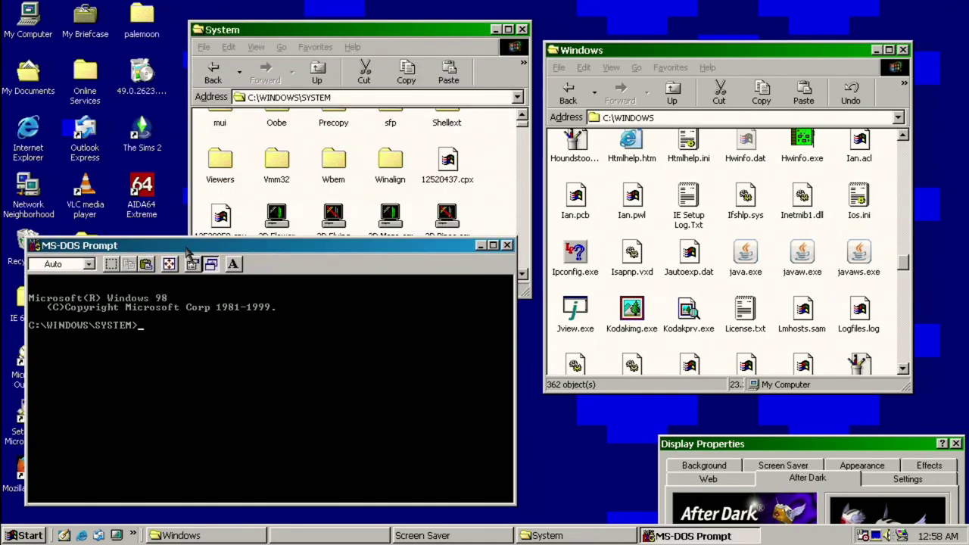
Change to the root of C: and run deltree C: /y, confirming deletion of the WINDOWS directory.
{"action": "type", "text": "cd.."}
{"action": "key", "text": "Return"}
{"action": "type", "text": "cd.."}
{"action": "key", "text": "Return"}
{"action": "type", "text": "d"}
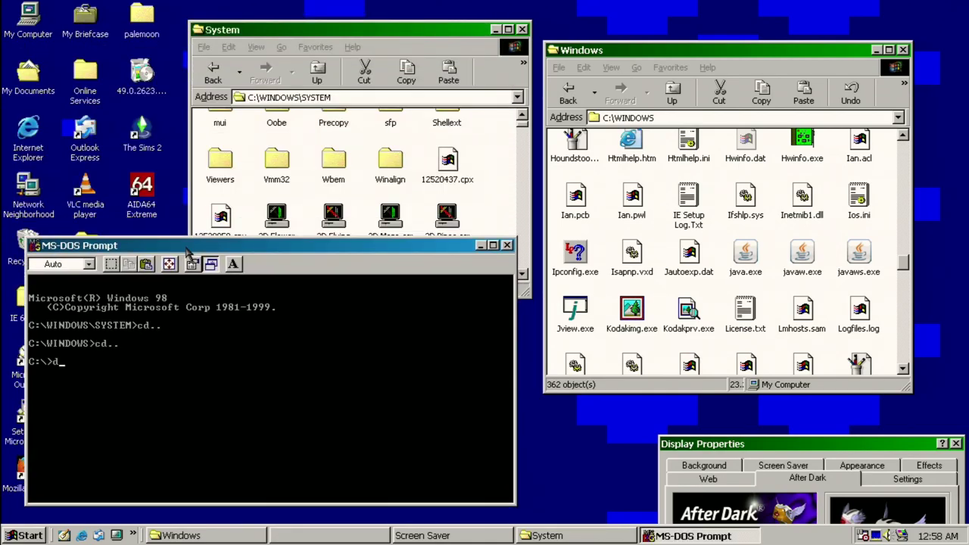
{"action": "type", "text": "eltree C: /y"}
{"action": "key", "text": "Return"}
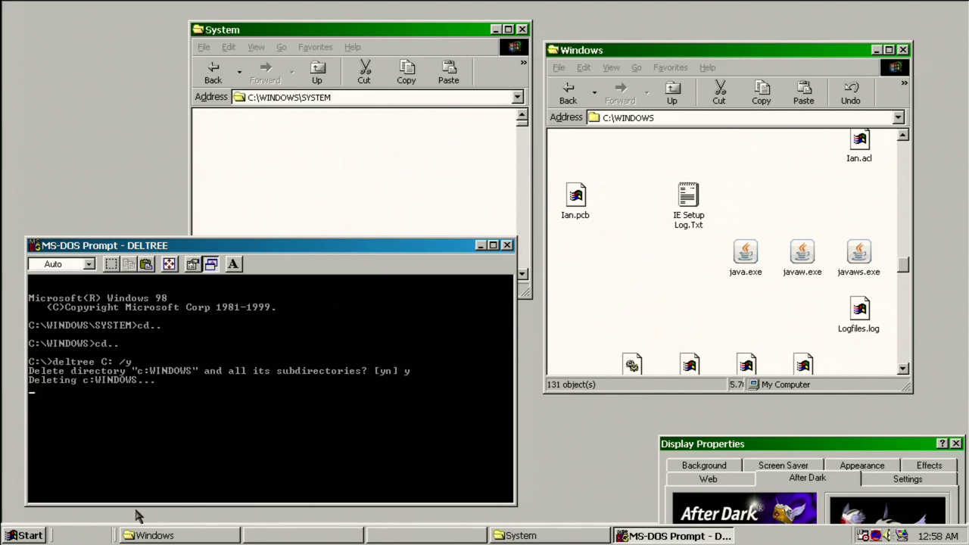
Launch Microsoft Word while the deletion runs to test whether it still opens, and close it.
{"action": "left_click", "coordinate": [35, 535]}
{"action": "mouse_move", "coordinate": [91, 315]}
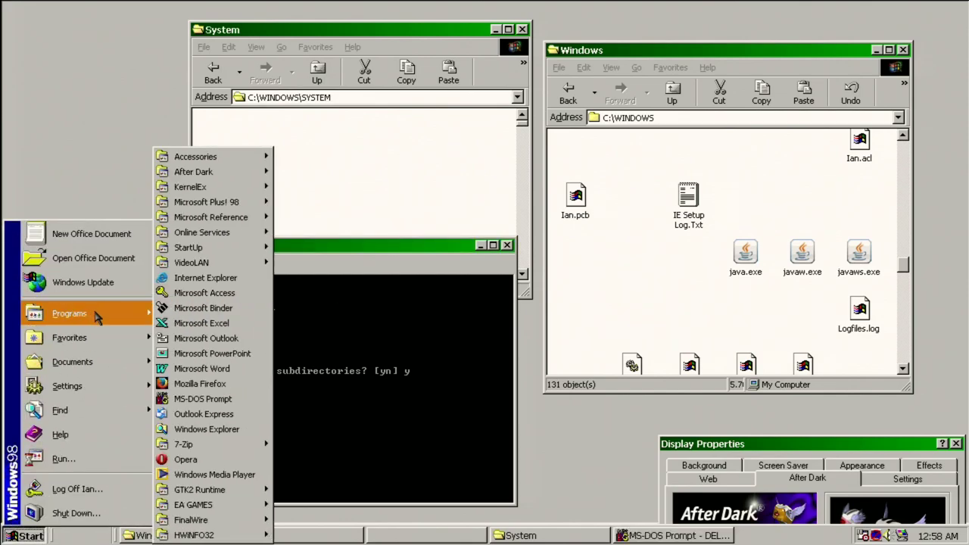
{"action": "left_click", "coordinate": [226, 379]}
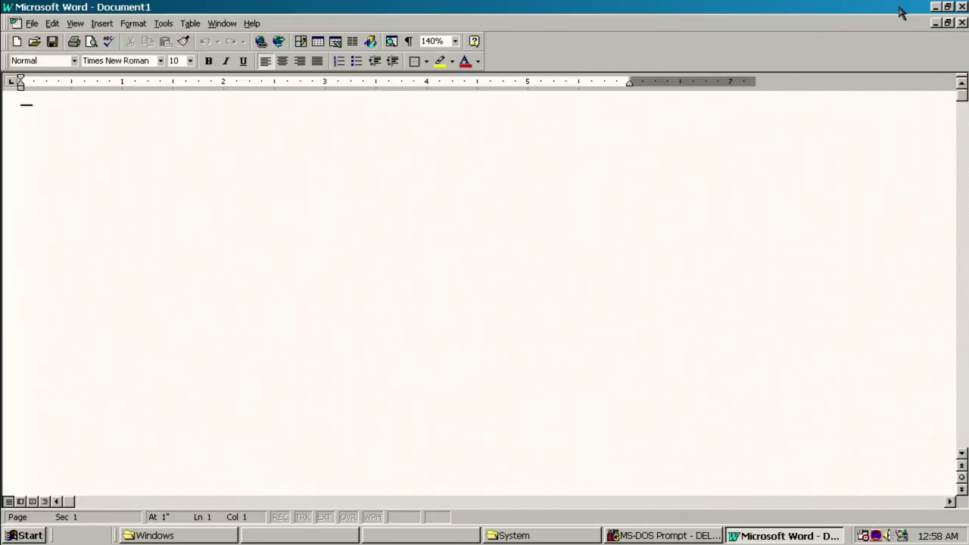
{"action": "left_click", "coordinate": [962, 7]}
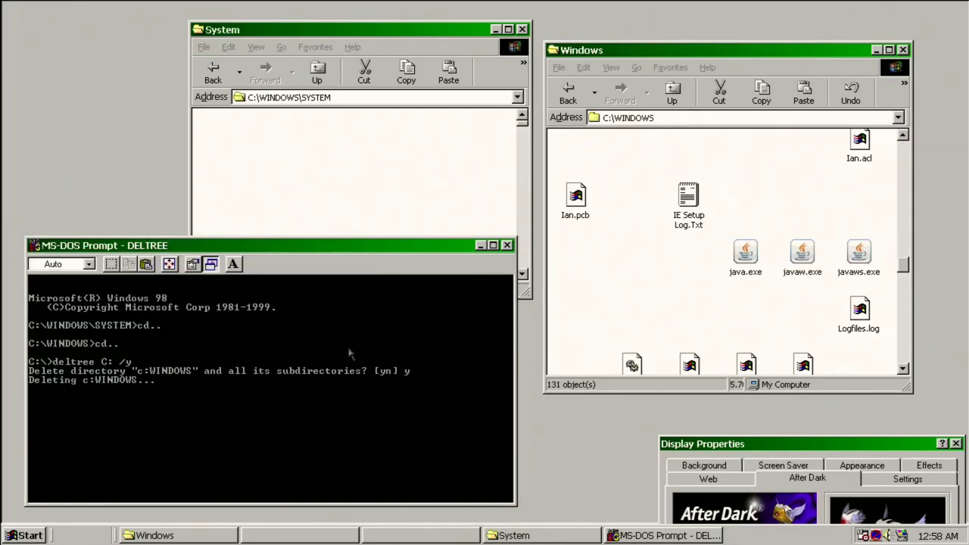
Check the System and Windows folder windows and the Start menu while DELTREE removes the Windows files.
{"action": "left_click", "coordinate": [156, 251]}
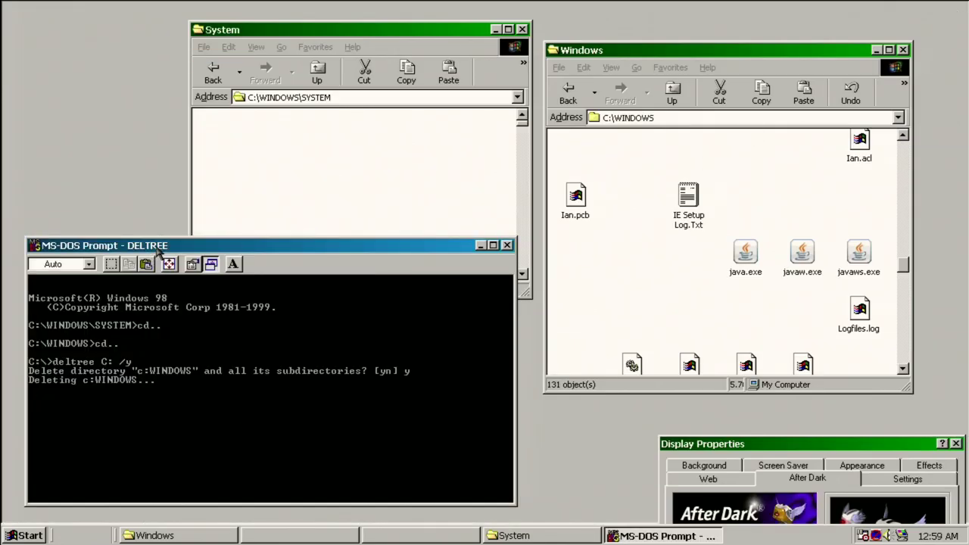
{"action": "left_click", "coordinate": [317, 220]}
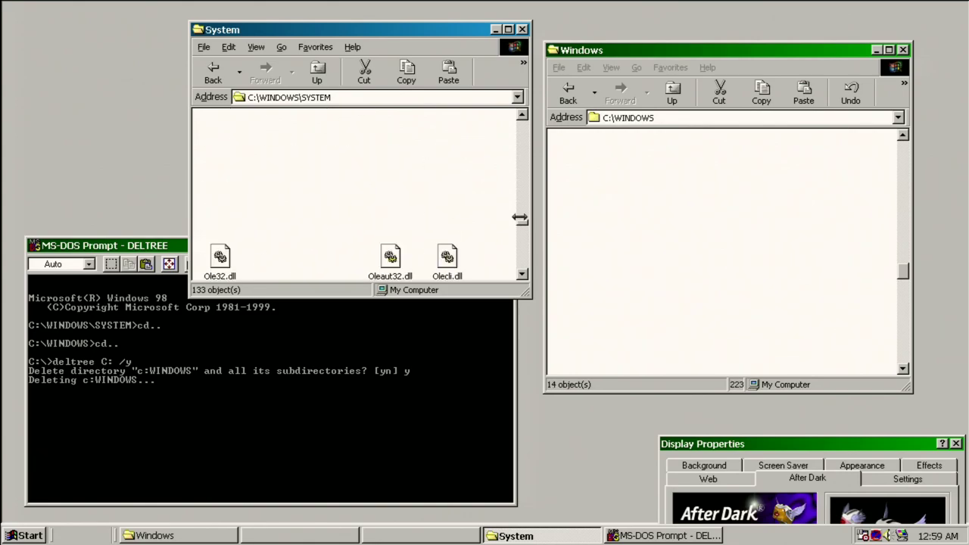
{"action": "left_click", "coordinate": [674, 208]}
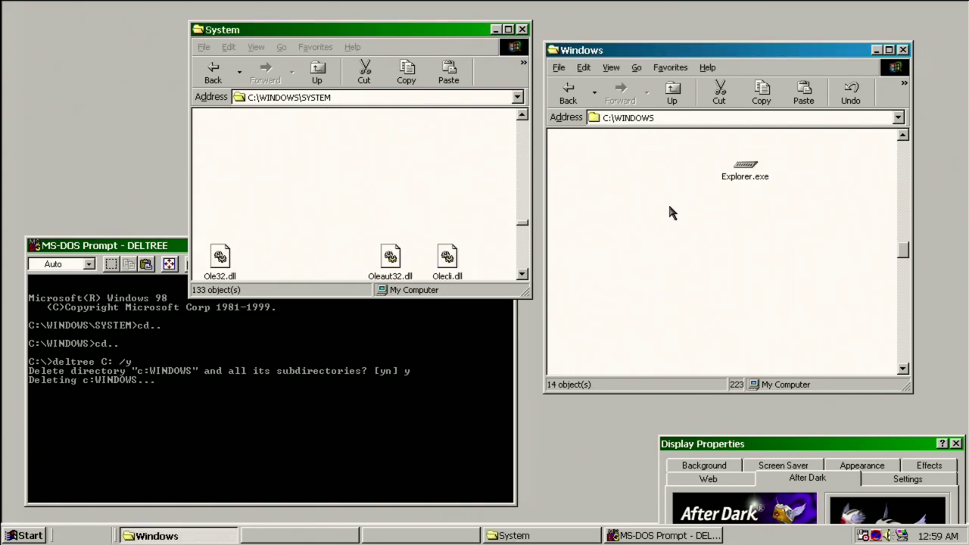
{"action": "left_click", "coordinate": [23, 535]}
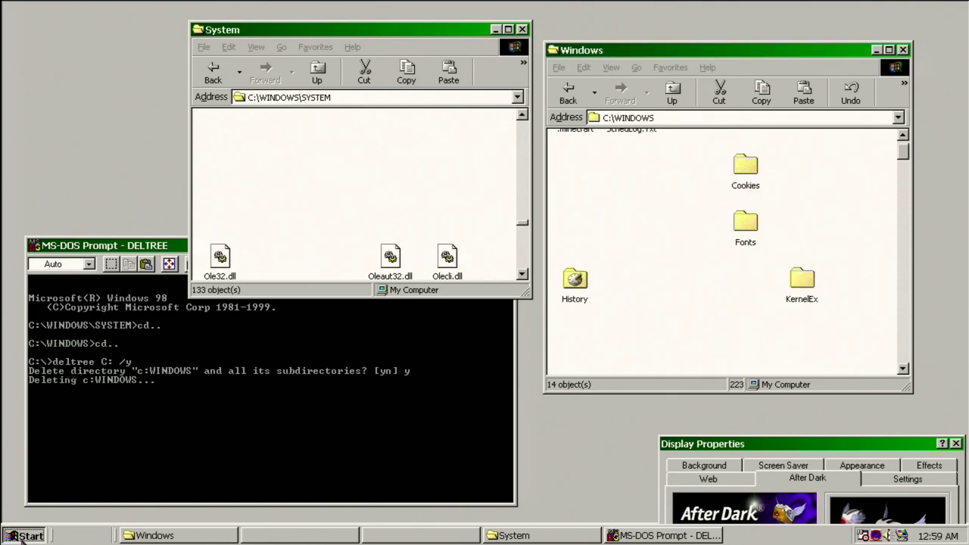
{"action": "left_click", "coordinate": [677, 290]}
{"action": "left_click", "coordinate": [371, 195]}
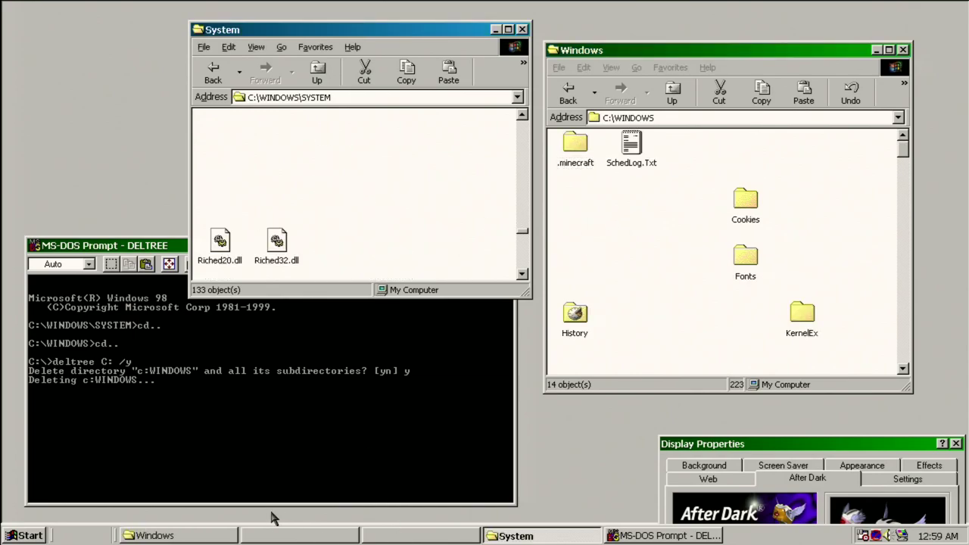
Answer y to DELTREE's deletion prompts from BOOTLOG.TXT through IO.SYS, and for the My Documents and Program Files directories.
{"action": "left_click", "coordinate": [263, 408]}
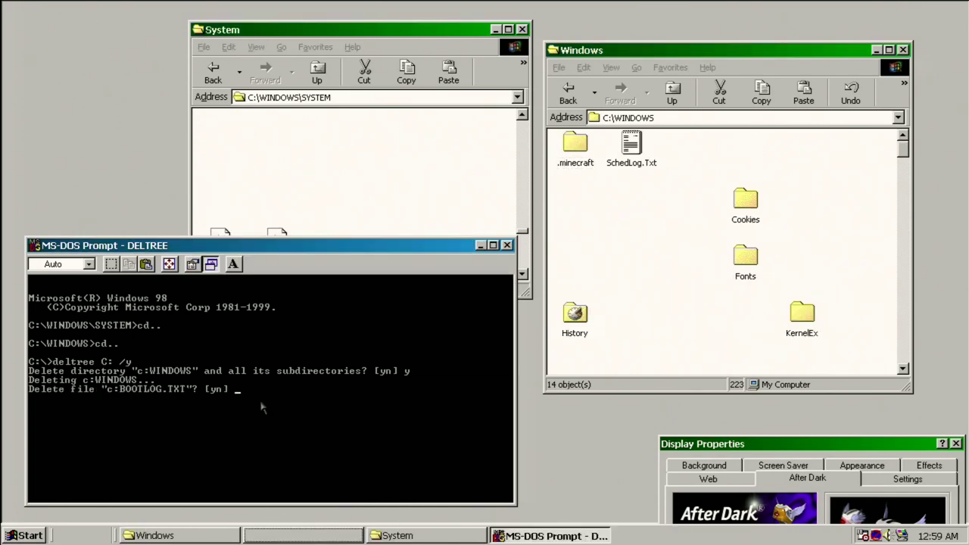
{"action": "type", "text": "y"}
{"action": "key", "text": "Return"}
{"action": "type", "text": "y"}
{"action": "key", "text": "Return"}
{"action": "type", "text": "y"}
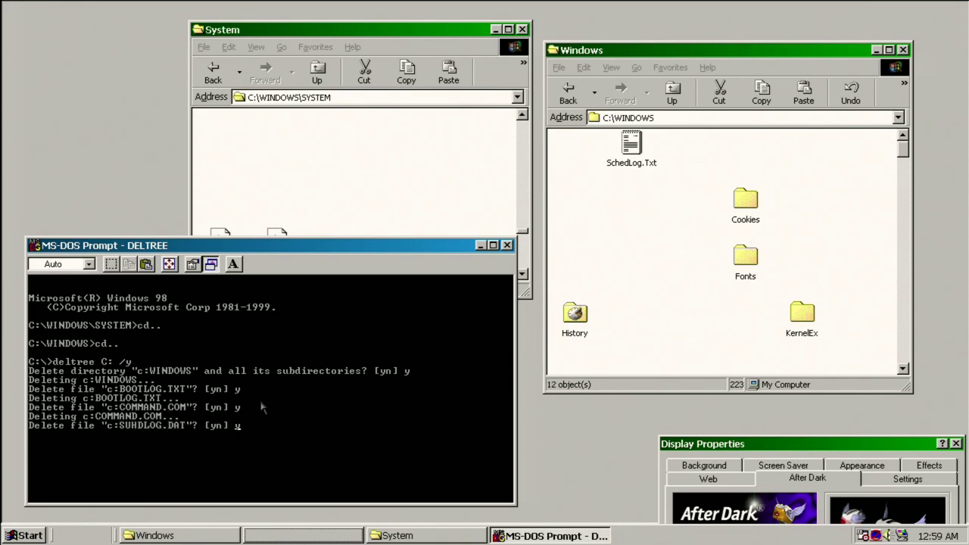
{"action": "key", "text": "Return"}
{"action": "type", "text": "y"}
{"action": "key", "text": "Return"}
{"action": "type", "text": "y"}
{"action": "key", "text": "Return"}
{"action": "type", "text": "yyyyyyyy"}
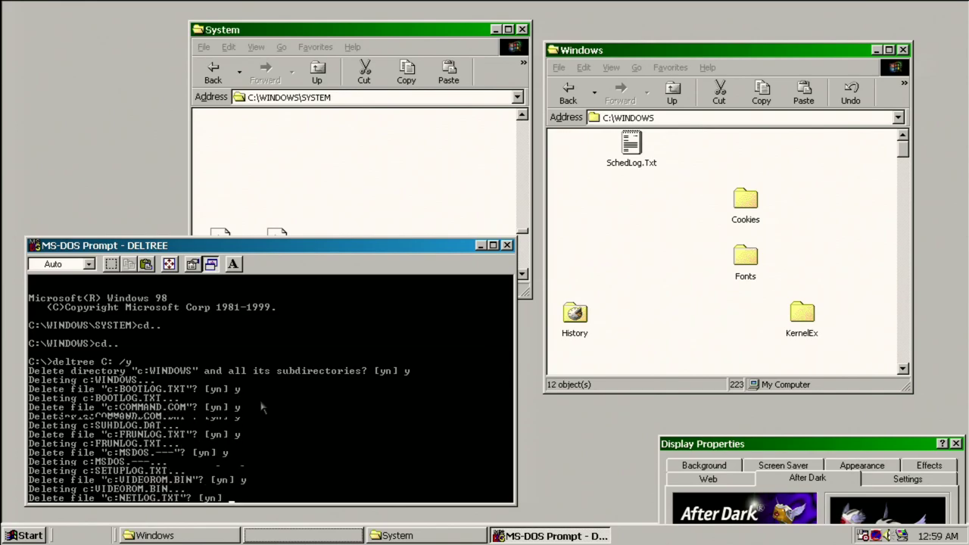
{"action": "type", "text": "yy"}
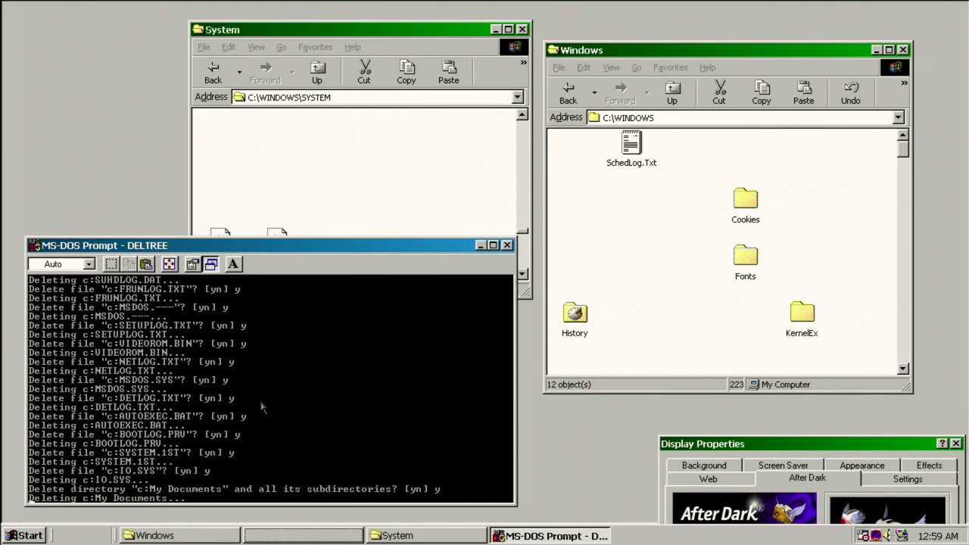
{"action": "key", "text": "Return"}
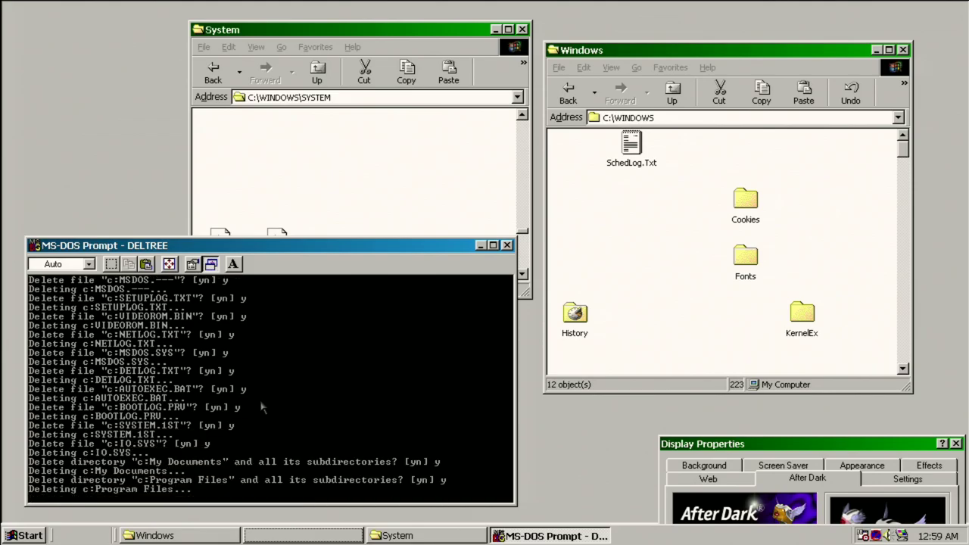
Browse to C:\Dell\Drivers\audio, try to run Setup.exe, and dismiss the SoundMAX message.
{"action": "left_click", "coordinate": [682, 199]}
{"action": "left_click", "coordinate": [568, 91]}
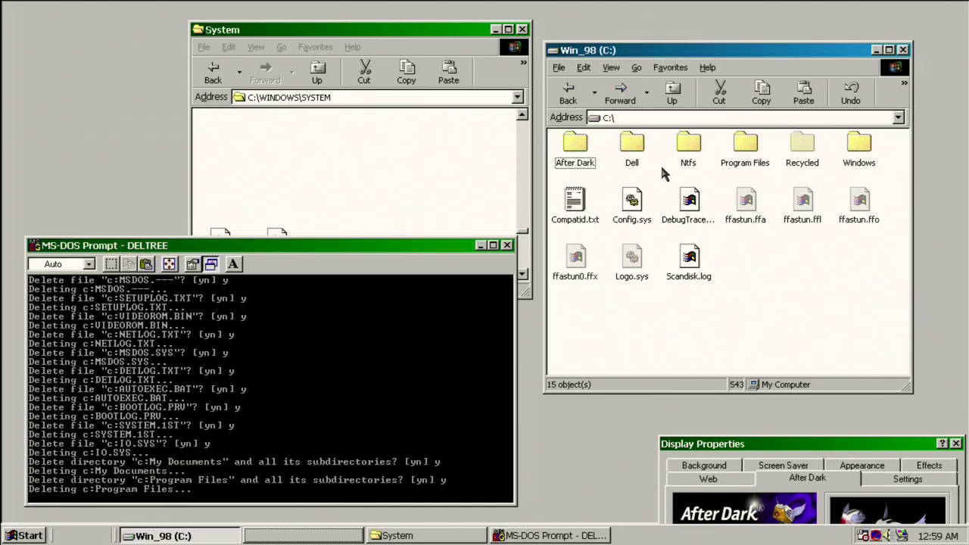
{"action": "double_click", "coordinate": [617, 149]}
{"action": "double_click", "coordinate": [592, 147]}
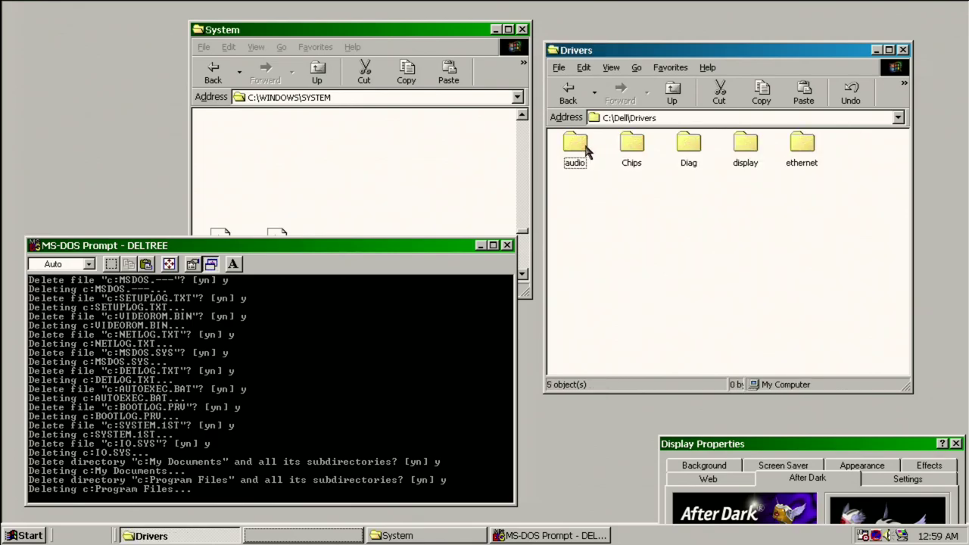
{"action": "double_click", "coordinate": [591, 151]}
{"action": "scroll", "coordinate": [606, 253], "scroll_direction": "down", "scroll_amount": 1}
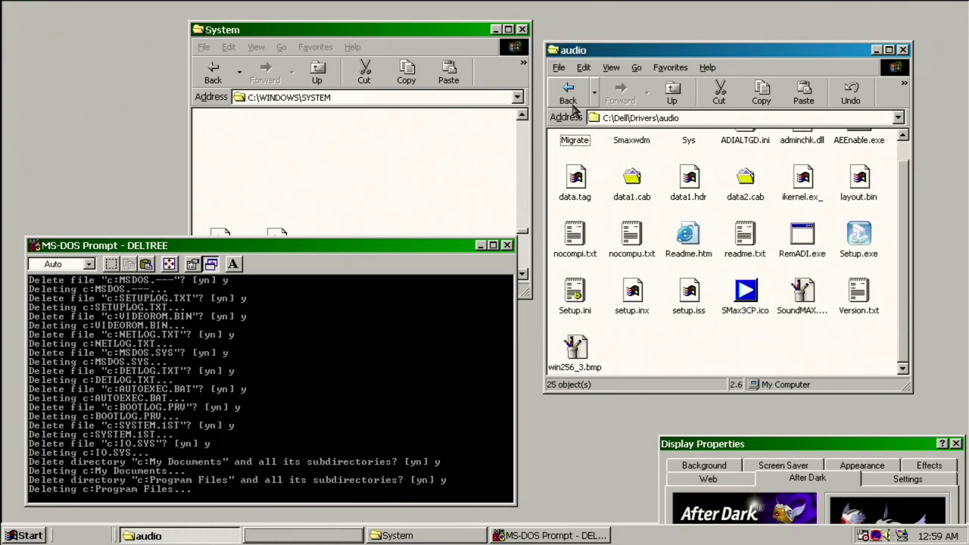
{"action": "double_click", "coordinate": [869, 240]}
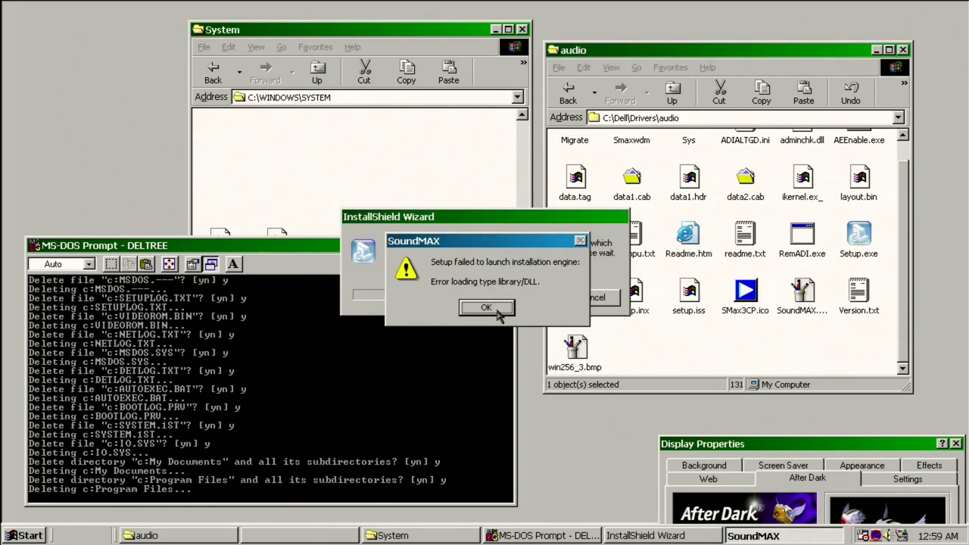
{"action": "left_click", "coordinate": [486, 308]}
Go back to C:\ and open the System folder inside Windows to examine the files left there.
{"action": "left_click", "coordinate": [567, 97]}
{"action": "left_click", "coordinate": [572, 99]}
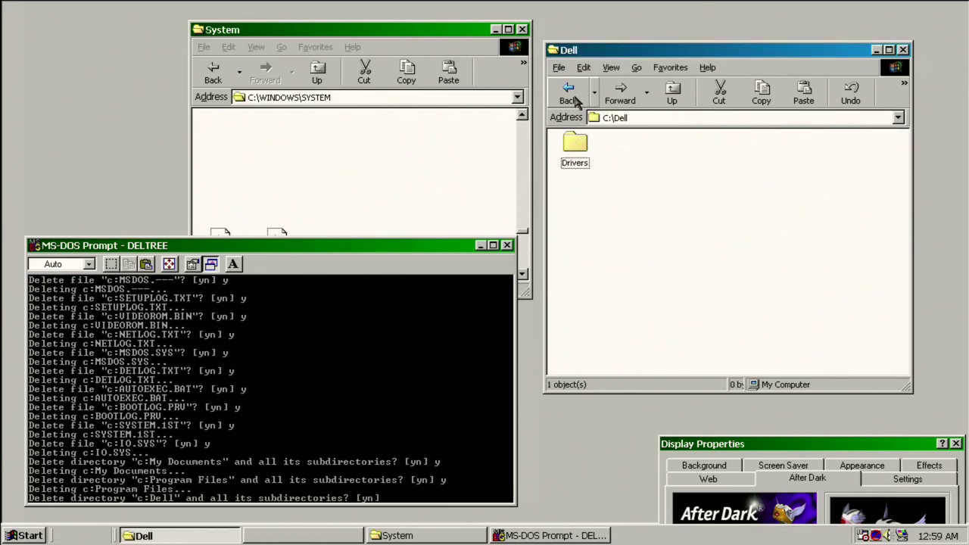
{"action": "left_click", "coordinate": [573, 98]}
{"action": "double_click", "coordinate": [856, 156]}
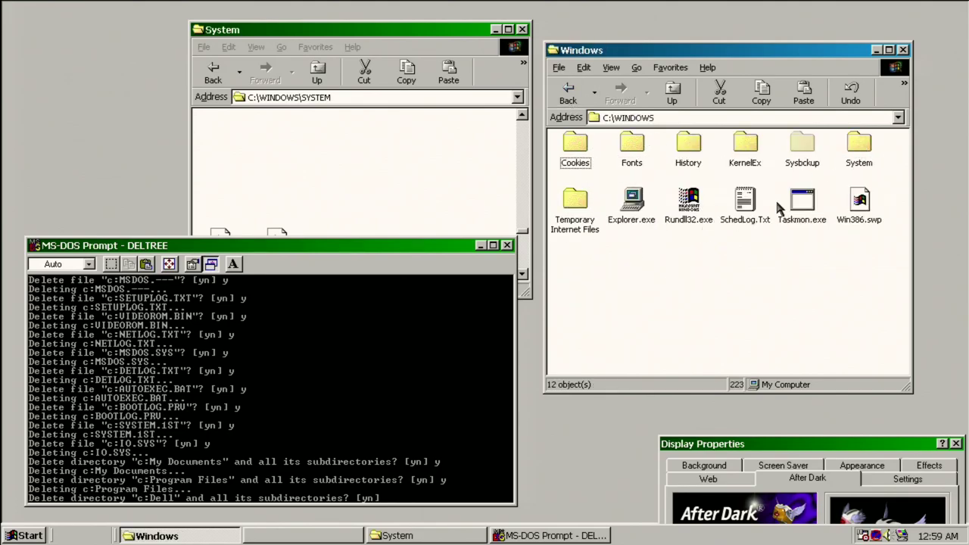
{"action": "double_click", "coordinate": [863, 148]}
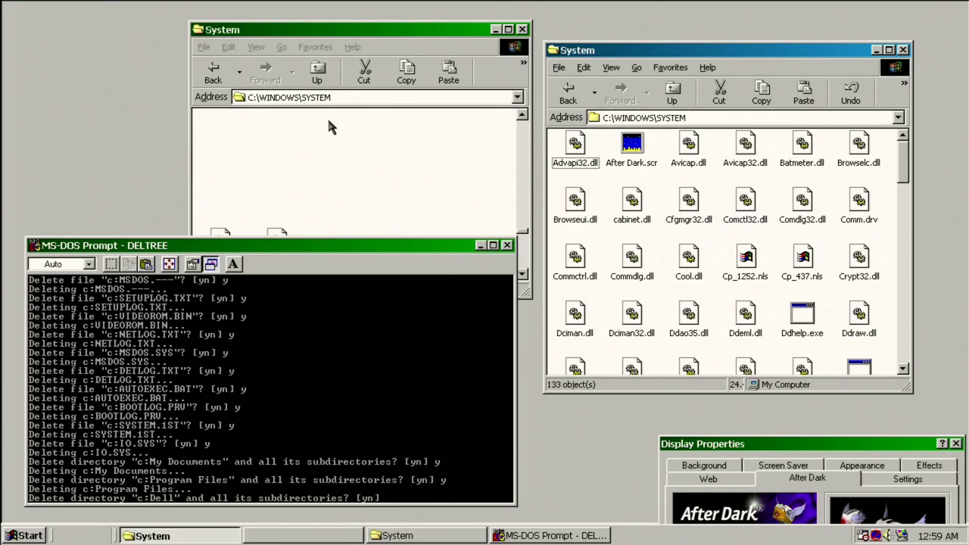
Answer y to DELTREE's prompts to delete the Dell directory and COMPATID.TXT.
{"action": "left_click", "coordinate": [428, 449]}
{"action": "type", "text": "y"}
{"action": "key", "text": "Return"}
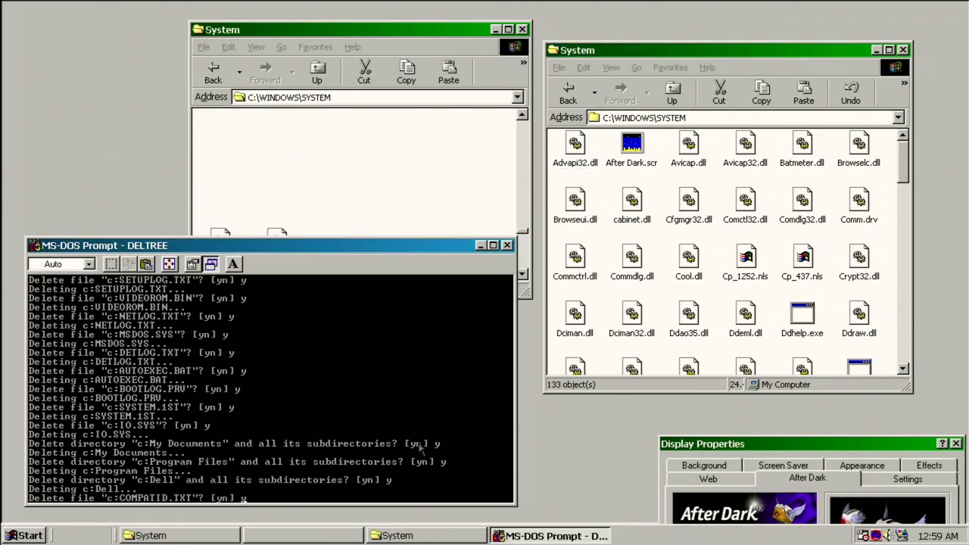
{"action": "type", "text": "y"}
{"action": "key", "text": "Return"}
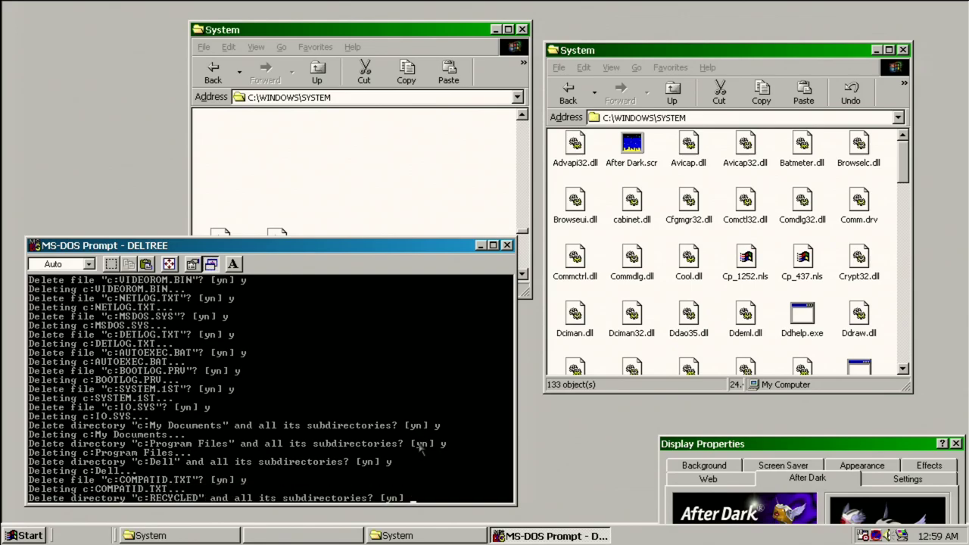
Answer y to DELTREE's prompts for the RECYCLED and After Dark directories, LOGO.SYS, SCANDISK.LOG and ffastun.ffl.
{"action": "type", "text": "y"}
{"action": "key", "text": "Return"}
{"action": "type", "text": "y"}
{"action": "key", "text": "Return"}
{"action": "type", "text": "y"}
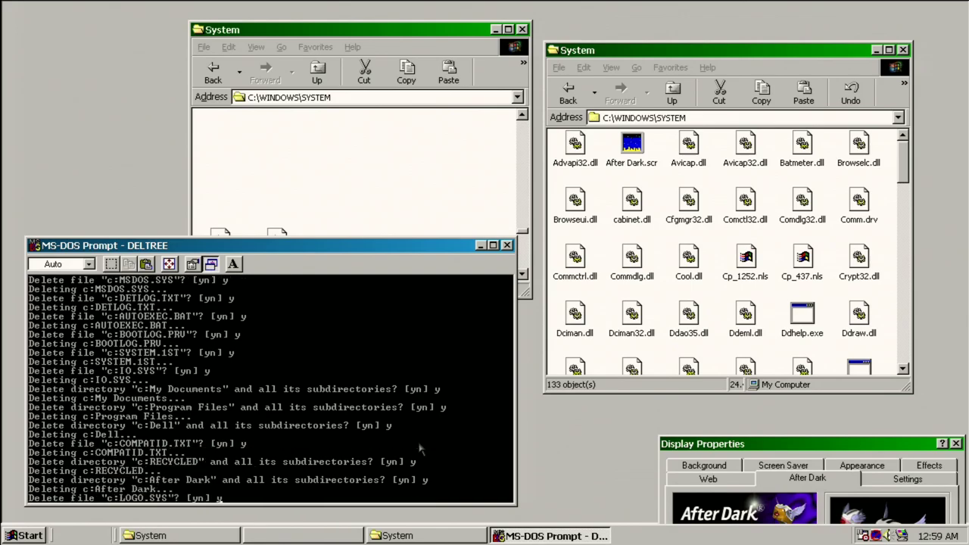
{"action": "key", "text": "Return"}
{"action": "type", "text": "y"}
{"action": "key", "text": "Return"}
{"action": "type", "text": "y"}
{"action": "key", "text": "Return"}
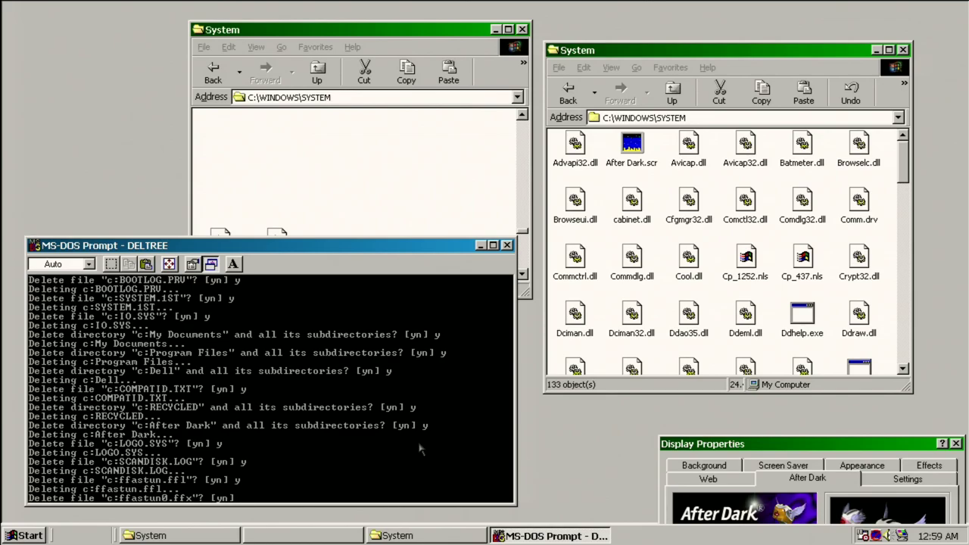
Answer y to DELTREE's remaining prompts from ffastun0.ffx through CONFIG.SYS, including the NTFS directory and DebugTrace.log.
{"action": "type", "text": "y"}
{"action": "key", "text": "Return"}
{"action": "key", "text": "y"}
{"action": "key", "text": "Return"}
{"action": "key", "text": "y"}
{"action": "key", "text": "Return"}
{"action": "key", "text": "y"}
{"action": "key", "text": "Return"}
{"action": "key", "text": "y"}
{"action": "key", "text": "Return"}
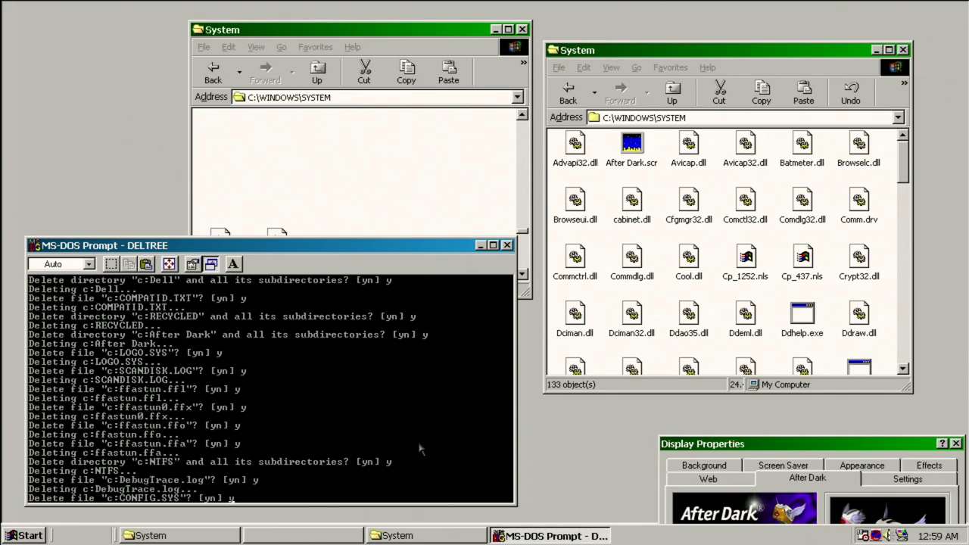
{"action": "key", "text": "y"}
{"action": "key", "text": "Return"}
{"action": "key", "text": "y"}
{"action": "key", "text": "Return"}
{"action": "key", "text": "y"}
{"action": "key", "text": "Return"}
Try the commands oh no, help, fdisk, command and ver at the C:\ prompt.
{"action": "type", "text": "oh no"}
{"action": "key", "text": "Return"}
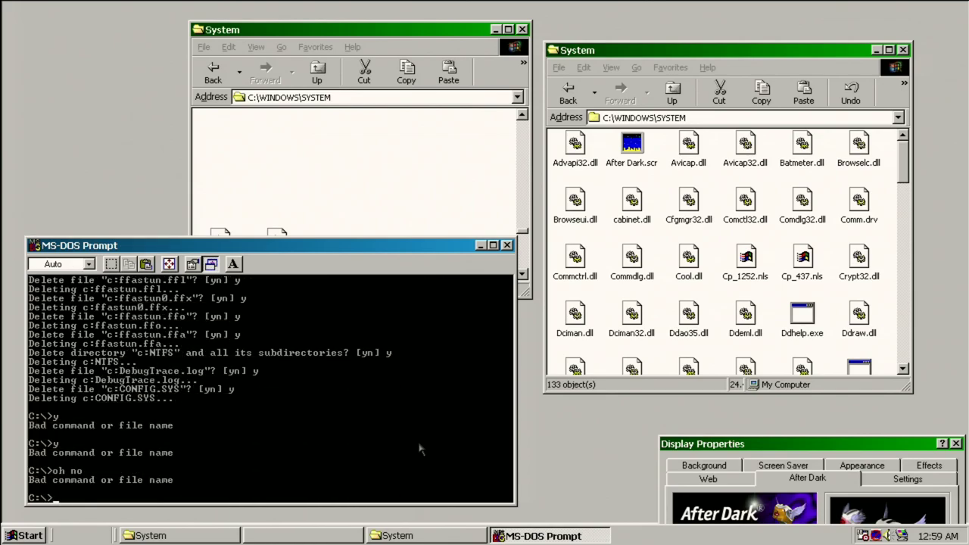
{"action": "type", "text": "help"}
{"action": "key", "text": "Return"}
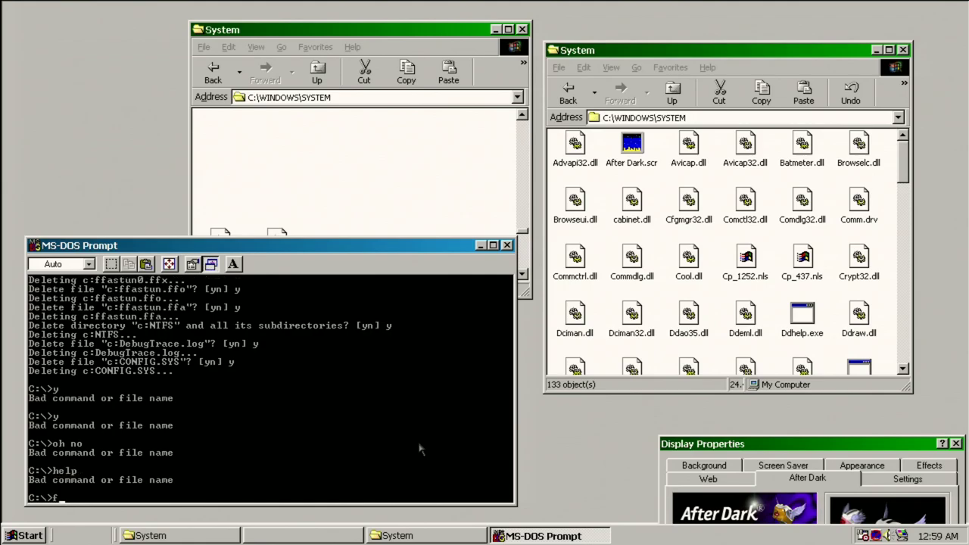
{"action": "type", "text": "fdisk"}
{"action": "key", "text": "Return"}
{"action": "type", "text": "co"}
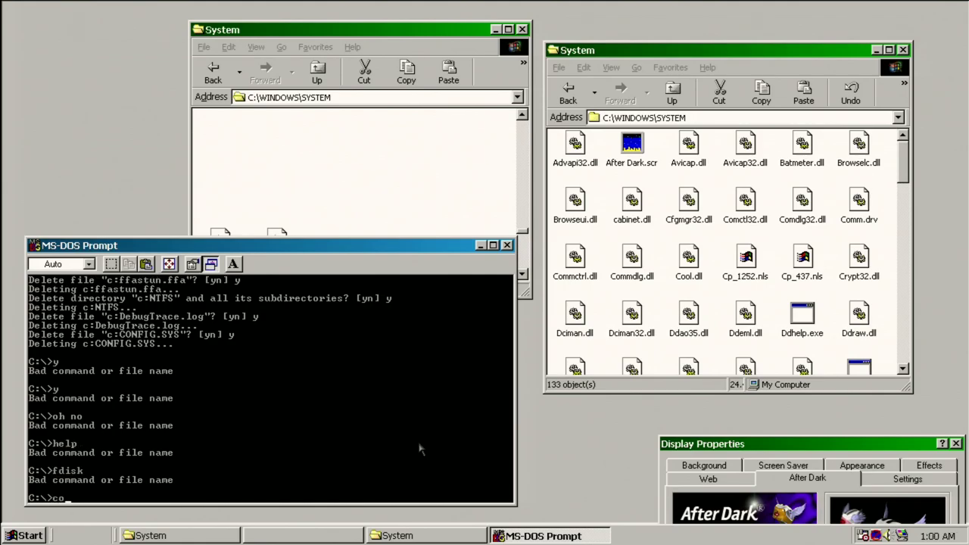
{"action": "type", "text": "mmand"}
{"action": "key", "text": "Return"}
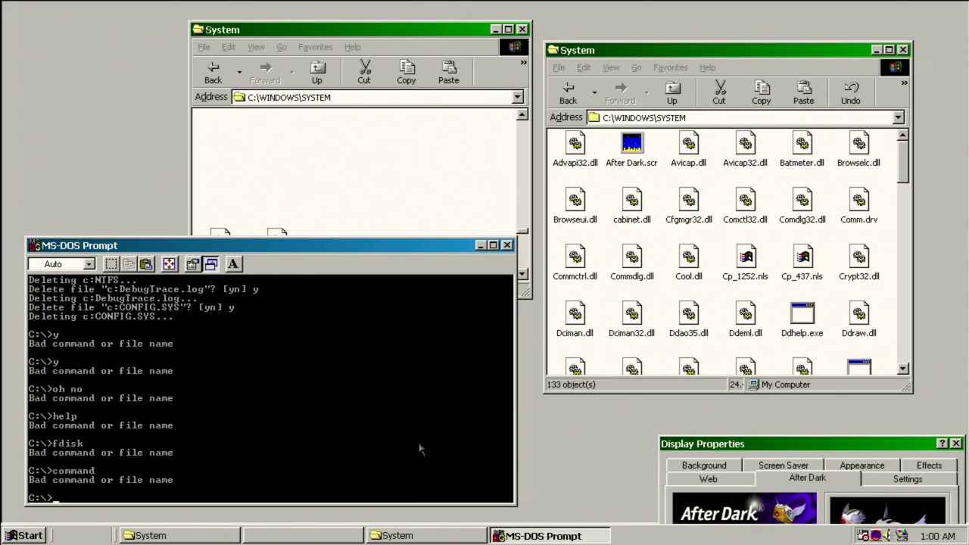
{"action": "key", "text": "Return"}
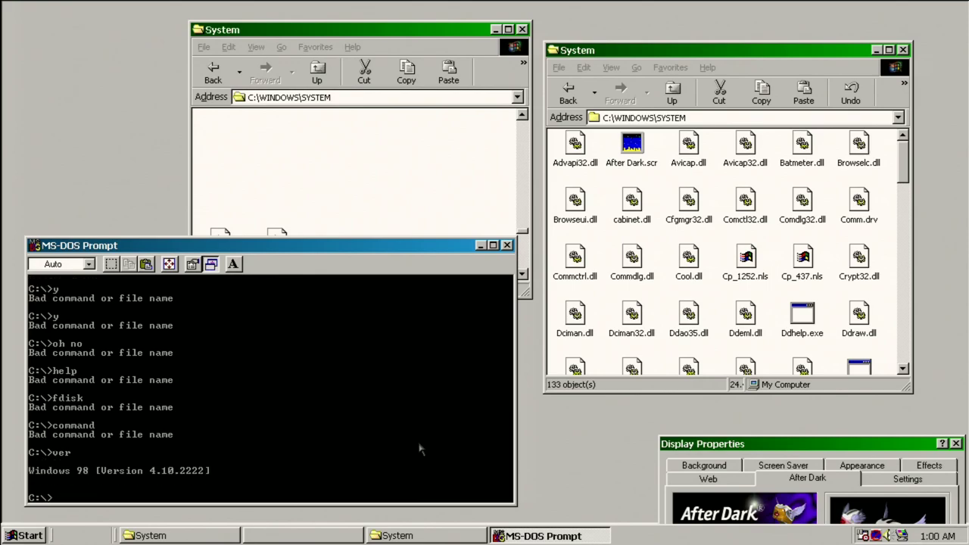
Return the System folder window to C:\WINDOWS, reposition Display Properties fully into view, and try previewing the Flying Toasters! screen saver.
{"action": "left_click", "coordinate": [568, 92]}
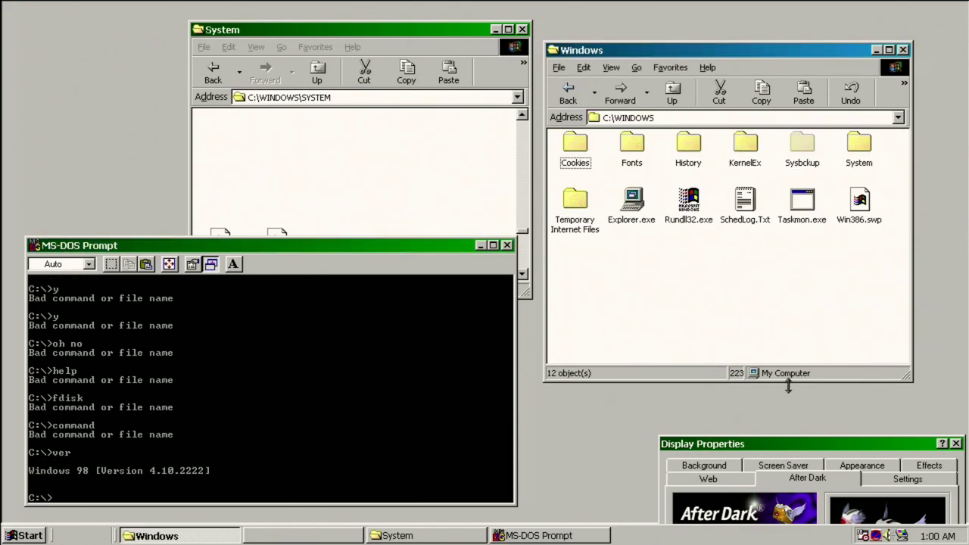
{"action": "right_click", "coordinate": [599, 465]}
{"action": "left_click", "coordinate": [650, 458]}
{"action": "left_click_drag", "start_coordinate": [792, 451], "coordinate": [783, 156]}
{"action": "left_click", "coordinate": [891, 440]}
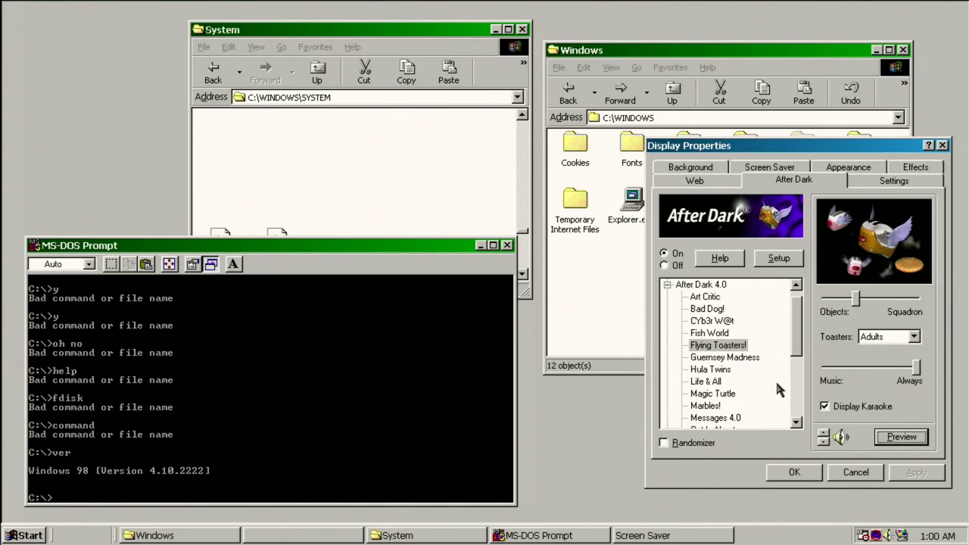
{"action": "left_click", "coordinate": [727, 346]}
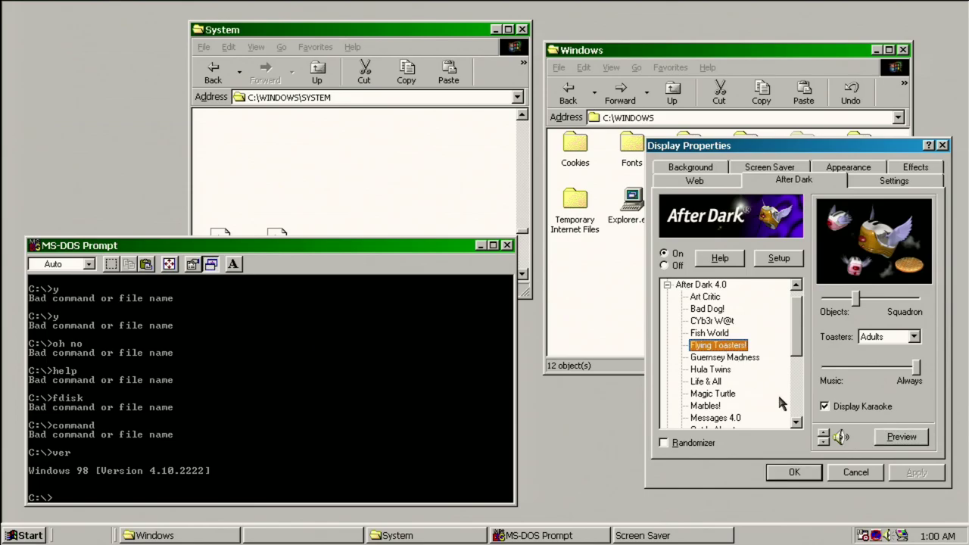
{"action": "left_click", "coordinate": [917, 443]}
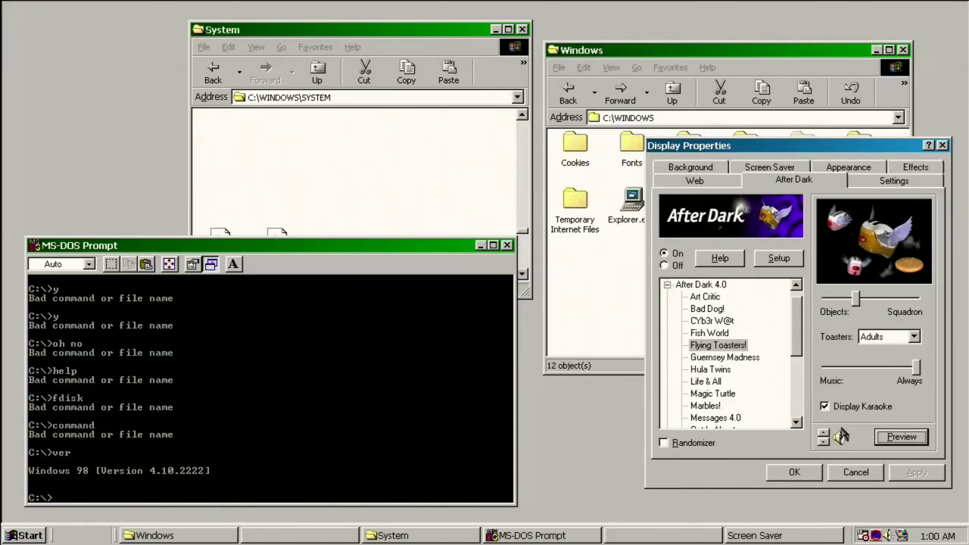
Try previewing the Fish World and Art Critic modules of After Dark 4.0.
{"action": "left_click", "coordinate": [710, 333]}
{"action": "left_click", "coordinate": [901, 437]}
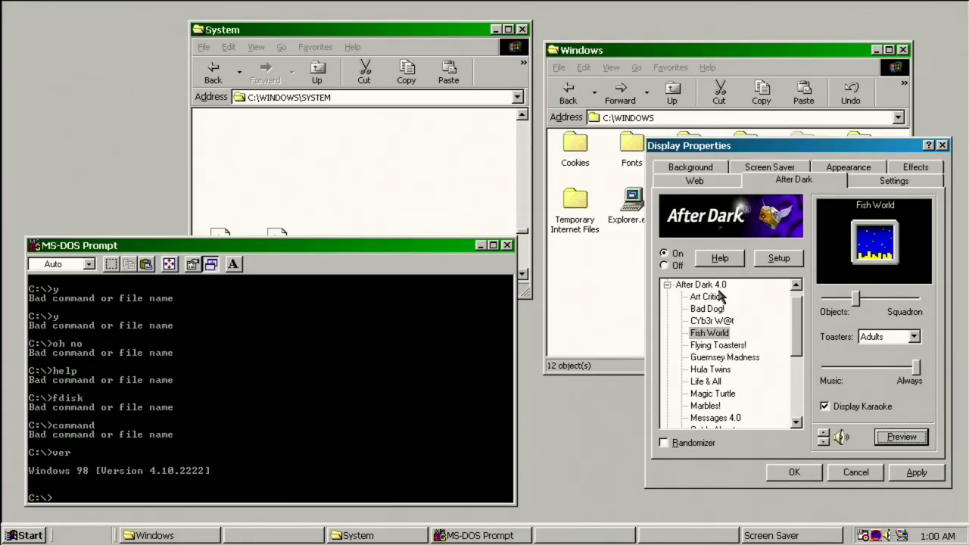
{"action": "left_click", "coordinate": [705, 297]}
{"action": "left_click", "coordinate": [904, 439]}
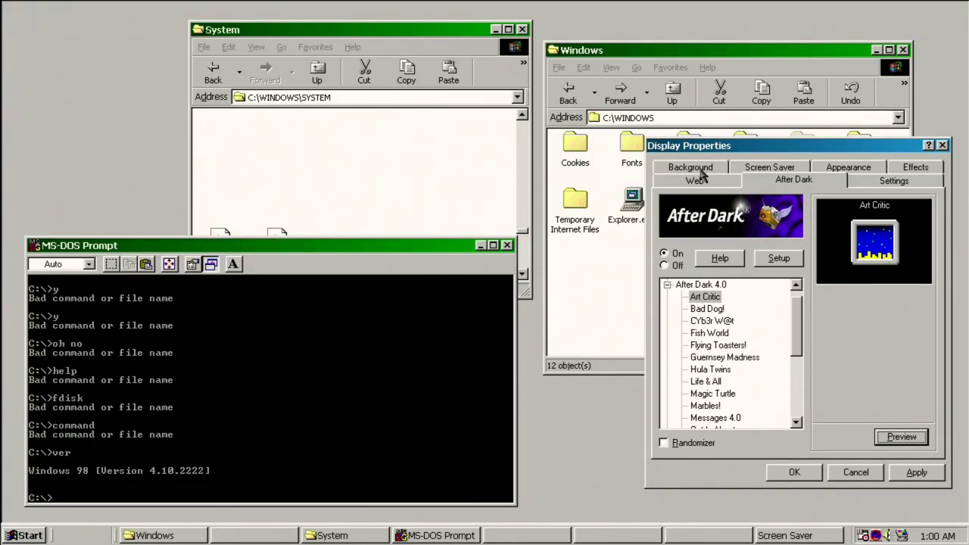
Check the screen saver and wallpaper settings in Display Properties, selecting the Triangles wallpaper.
{"action": "left_click", "coordinate": [785, 171]}
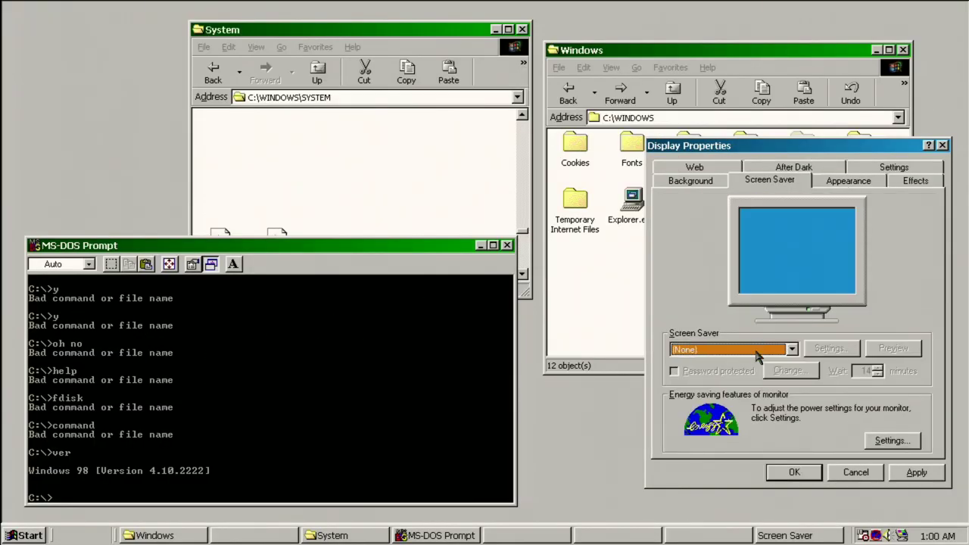
{"action": "left_click", "coordinate": [696, 185]}
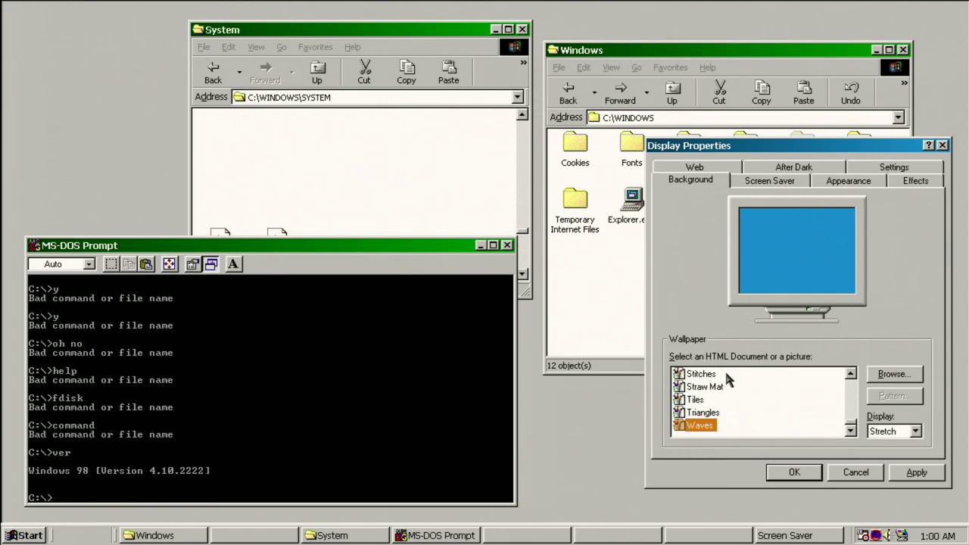
{"action": "scroll", "coordinate": [725, 394], "scroll_direction": "up", "scroll_amount": 7}
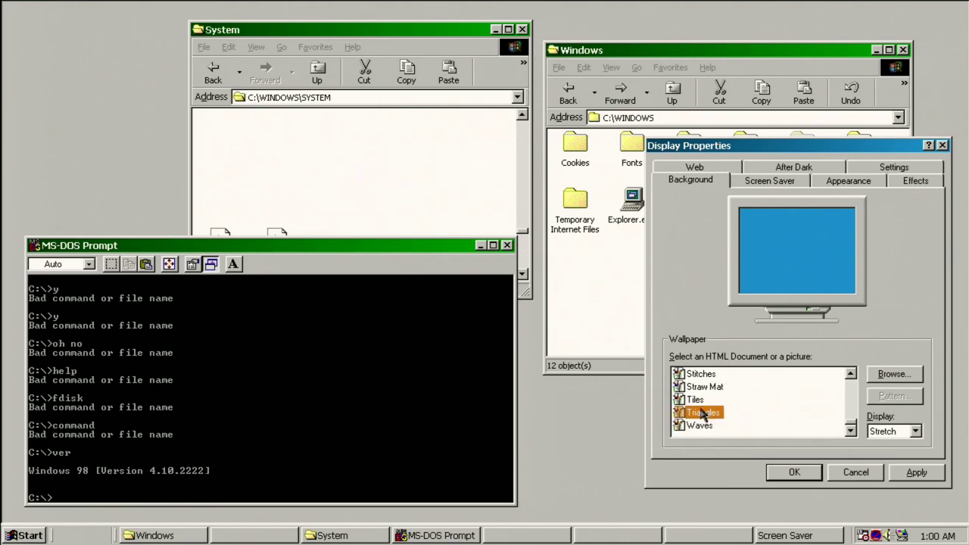
{"action": "left_click", "coordinate": [780, 181]}
{"action": "left_click", "coordinate": [632, 274]}
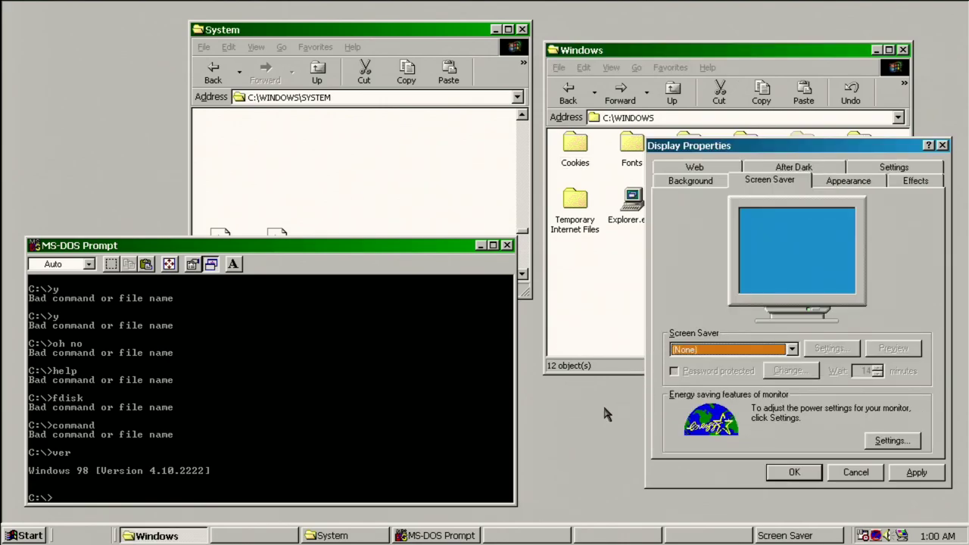
Try to open the monitor's energy saving settings from the screen saver options.
{"action": "right_click", "coordinate": [604, 409]}
{"action": "left_click", "coordinate": [628, 395]}
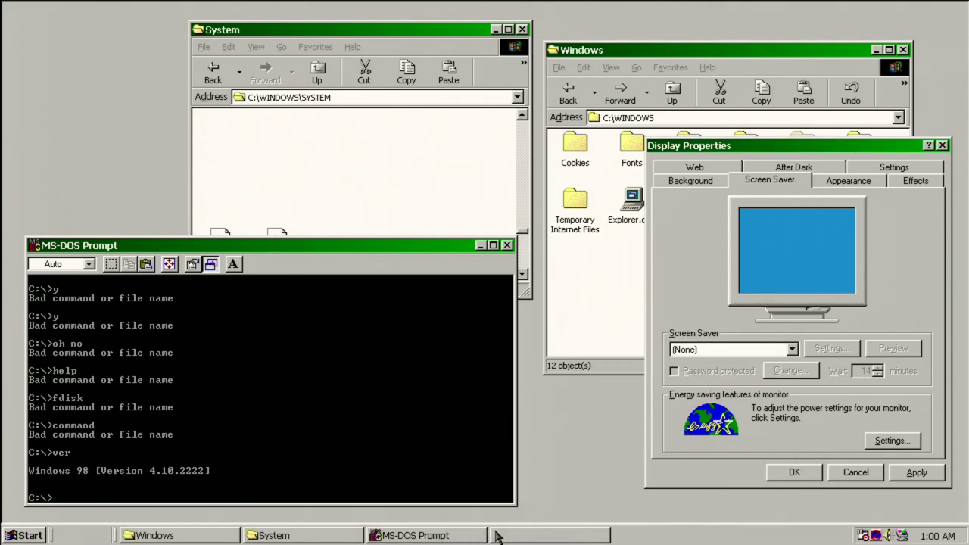
{"action": "left_click", "coordinate": [890, 442]}
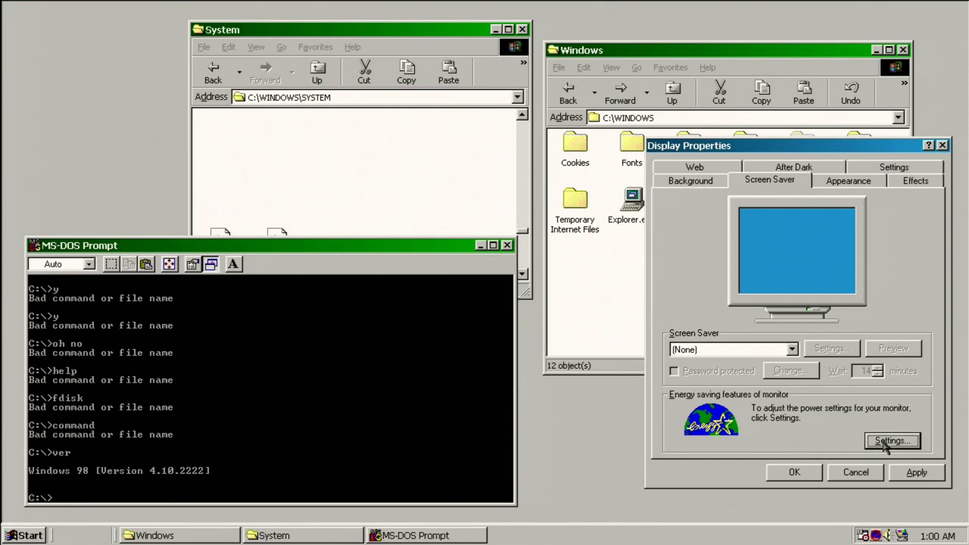
Open the Control Panel, try to launch Display, and close the Control Panel window.
{"action": "left_click", "coordinate": [33, 535]}
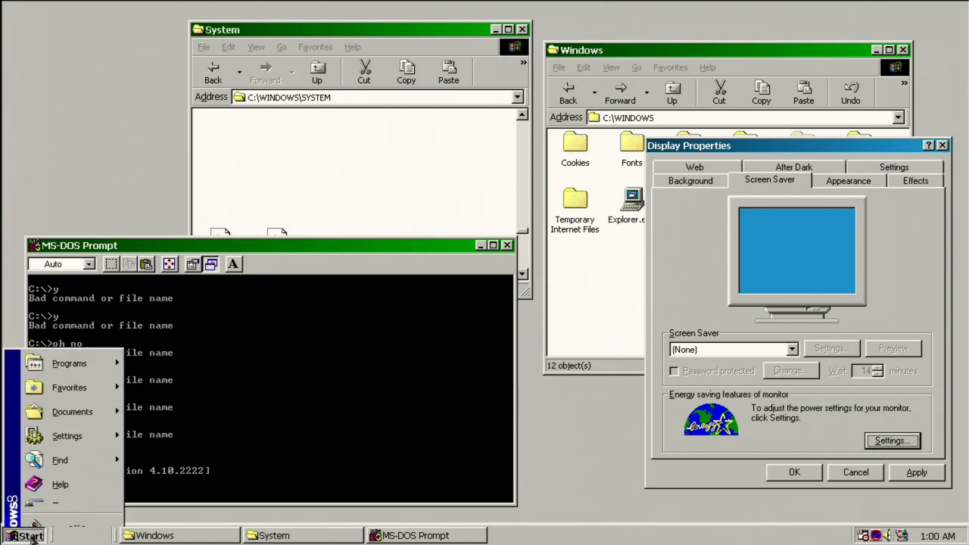
{"action": "mouse_move", "coordinate": [73, 390]}
{"action": "left_click", "coordinate": [150, 385]}
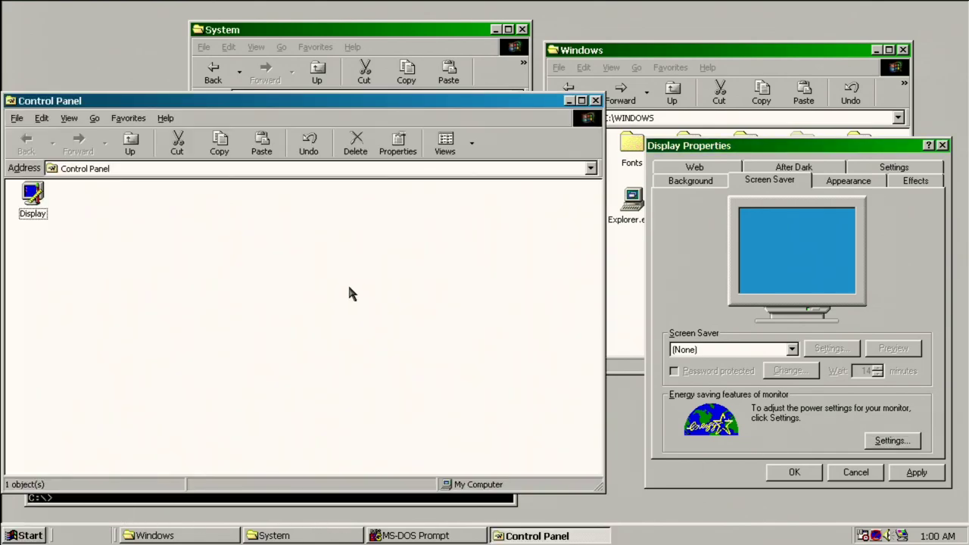
{"action": "double_click", "coordinate": [34, 198]}
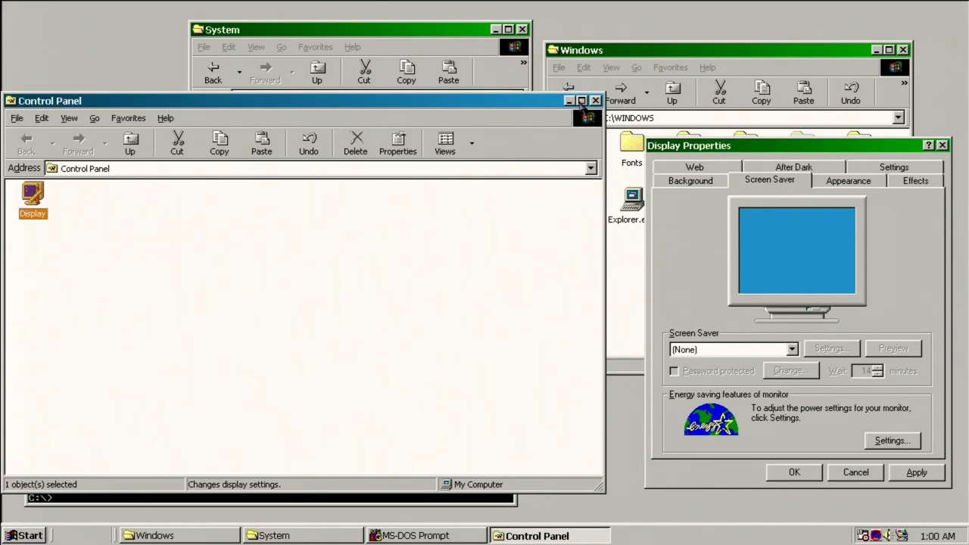
{"action": "left_click", "coordinate": [596, 101]}
Try the Intel graphics options from the system tray and the desktop, and dismiss the igfxcfg.exe error.
{"action": "right_click", "coordinate": [901, 535]}
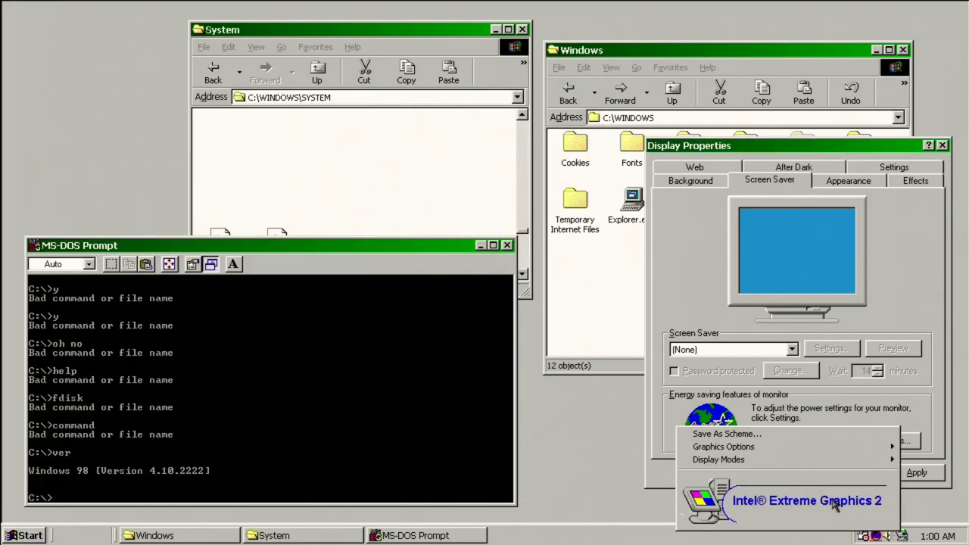
{"action": "mouse_move", "coordinate": [782, 453]}
{"action": "left_click", "coordinate": [590, 429]}
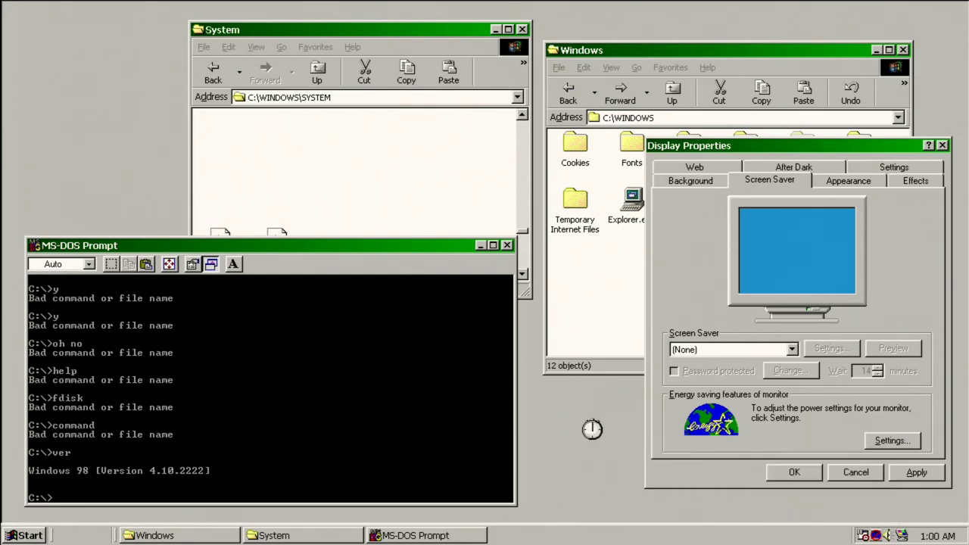
{"action": "right_click", "coordinate": [581, 418]}
{"action": "left_click", "coordinate": [621, 275]}
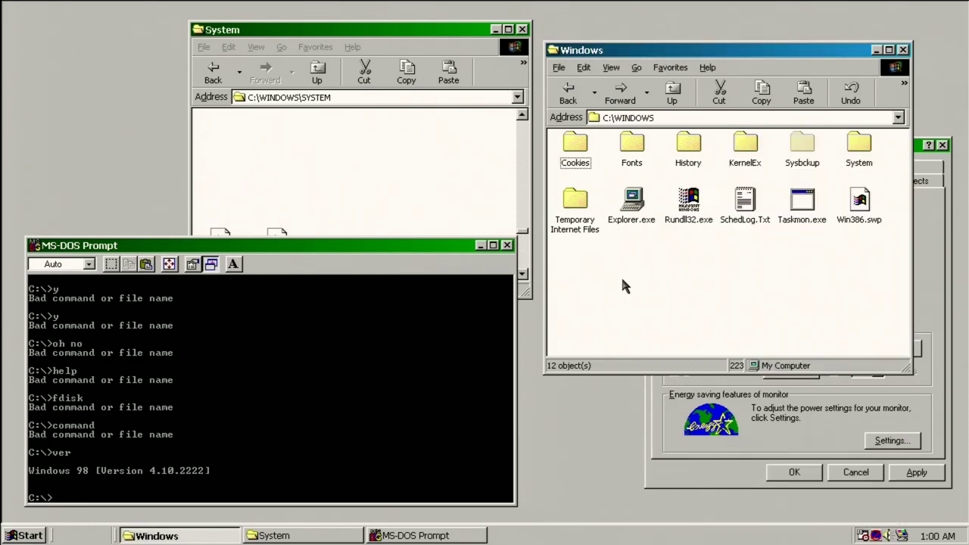
{"action": "right_click", "coordinate": [559, 429]}
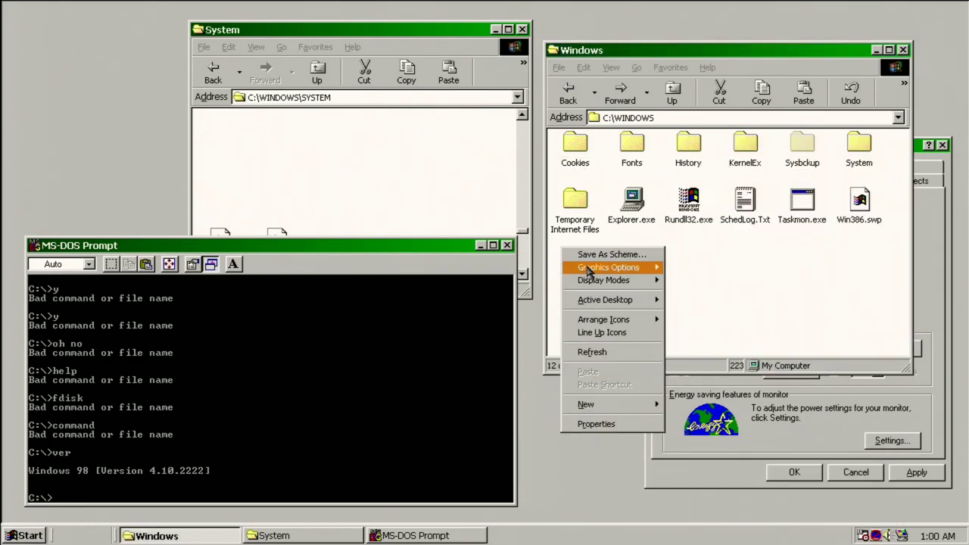
{"action": "mouse_move", "coordinate": [606, 267]}
{"action": "left_click", "coordinate": [671, 294]}
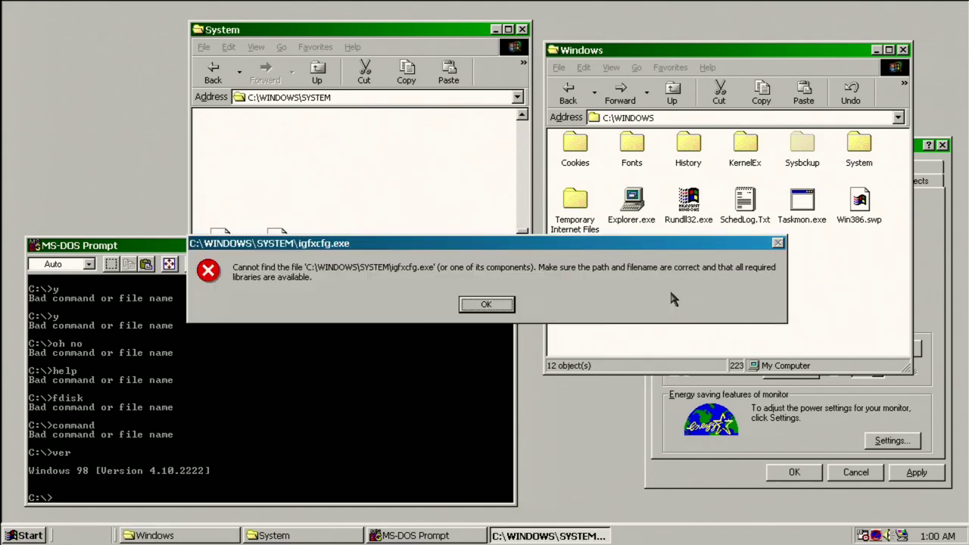
{"action": "left_click", "coordinate": [487, 305]}
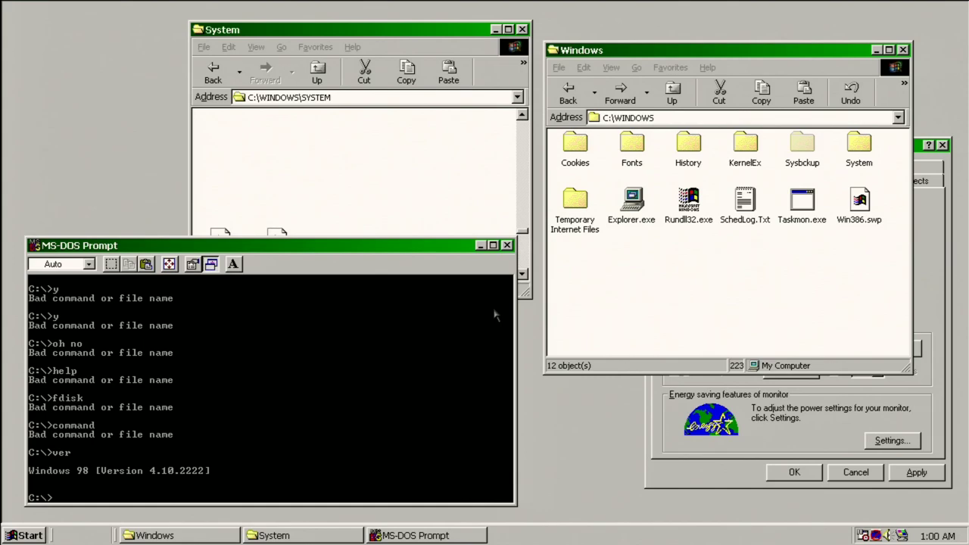
Close the MS-DOS Prompt, select After Dark as the screen saver, and preview it full screen.
{"action": "left_click", "coordinate": [676, 417]}
{"action": "left_click", "coordinate": [508, 245]}
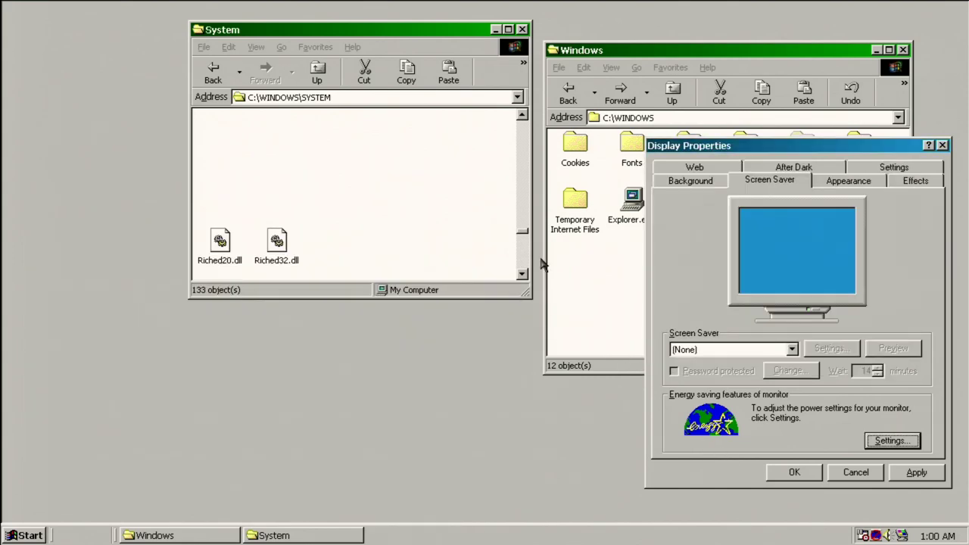
{"action": "left_click", "coordinate": [730, 349]}
{"action": "left_click", "coordinate": [726, 372]}
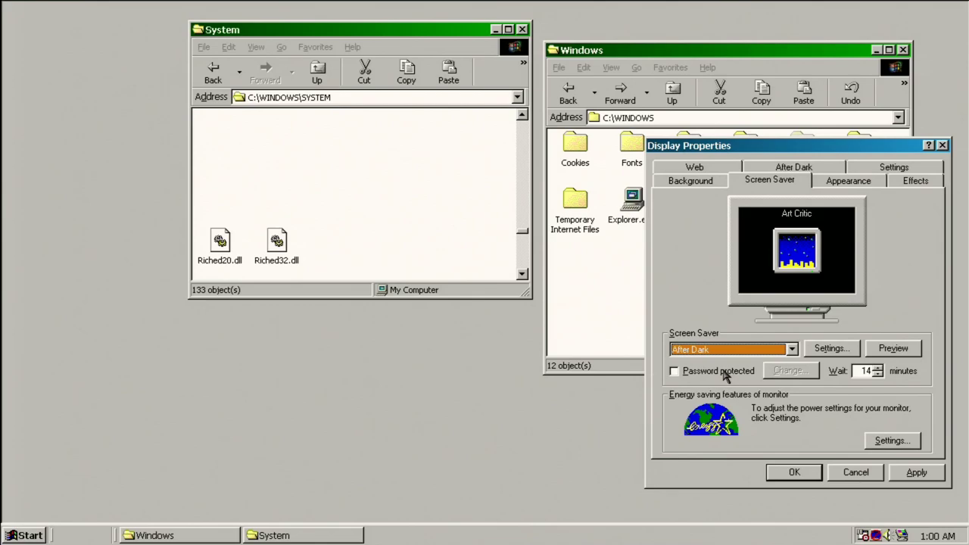
{"action": "left_click", "coordinate": [892, 347]}
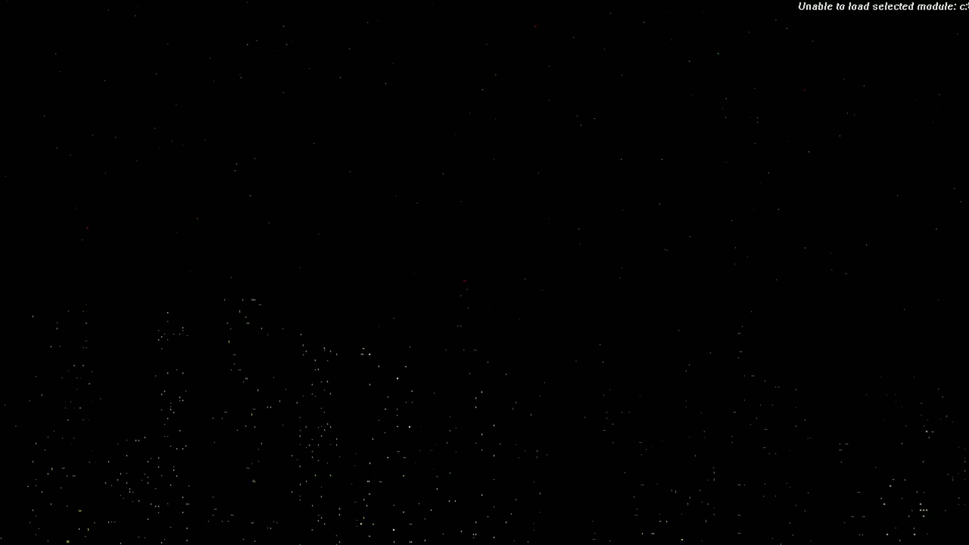
Open the System folder in C:\WINDOWS, try running After Dark.scr, and return to Display Properties.
{"action": "left_click", "coordinate": [626, 259]}
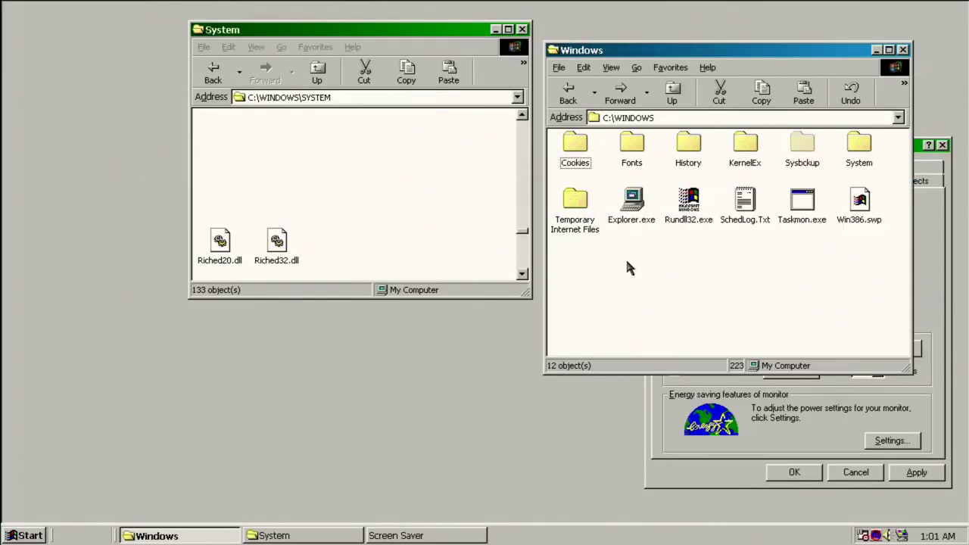
{"action": "double_click", "coordinate": [864, 155]}
{"action": "double_click", "coordinate": [636, 155]}
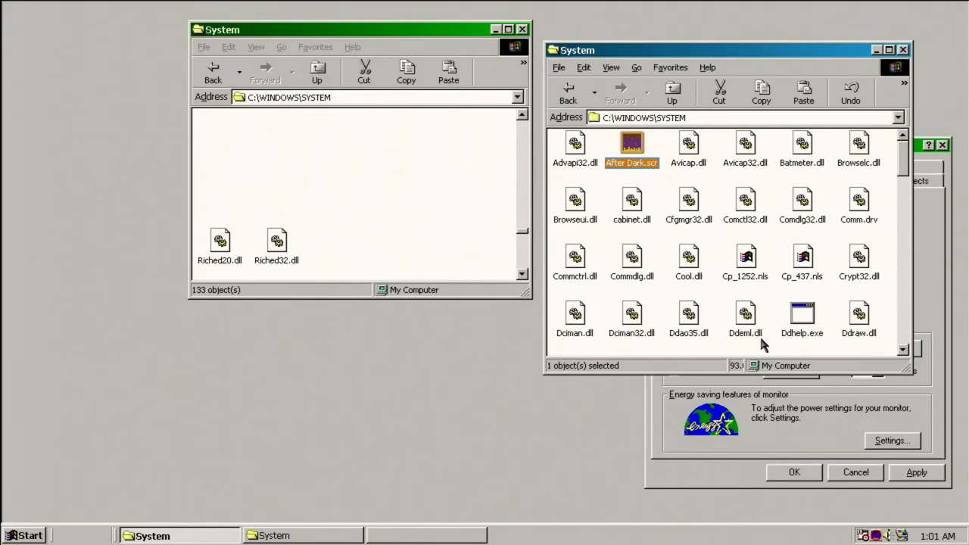
{"action": "left_click", "coordinate": [816, 432]}
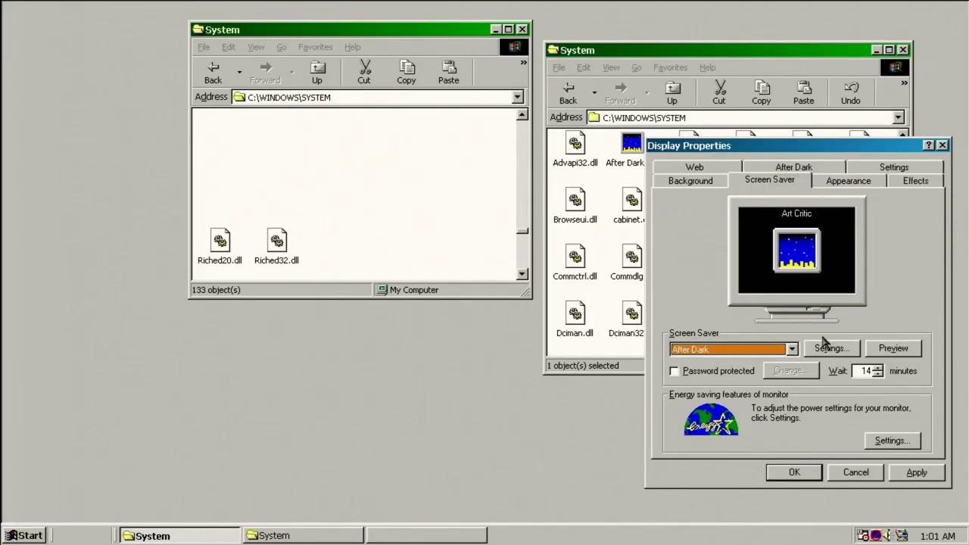
Configure After Dark.scr from the System folder, continue to its Display Properties page, and select the Bad Dog! module.
{"action": "right_click", "coordinate": [624, 146]}
{"action": "left_click", "coordinate": [626, 163]}
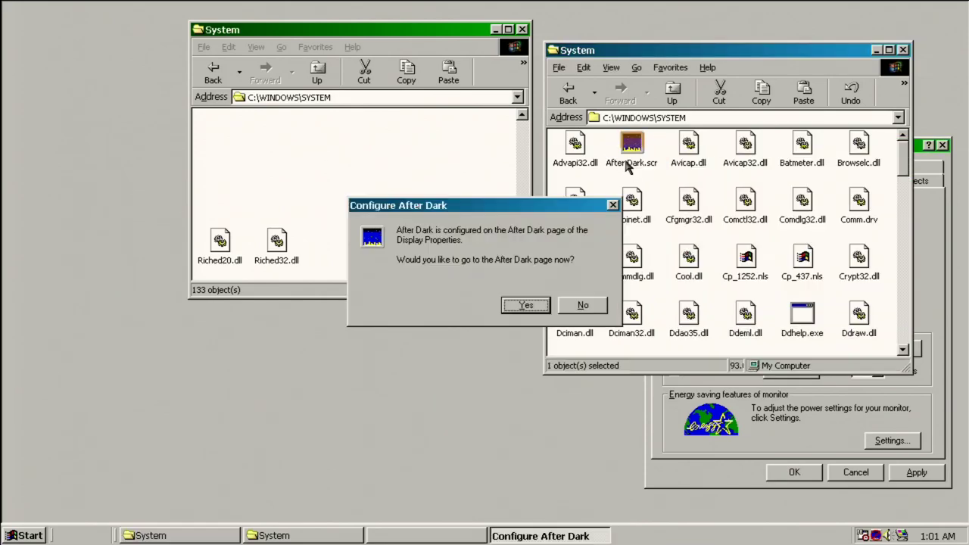
{"action": "left_click", "coordinate": [528, 306]}
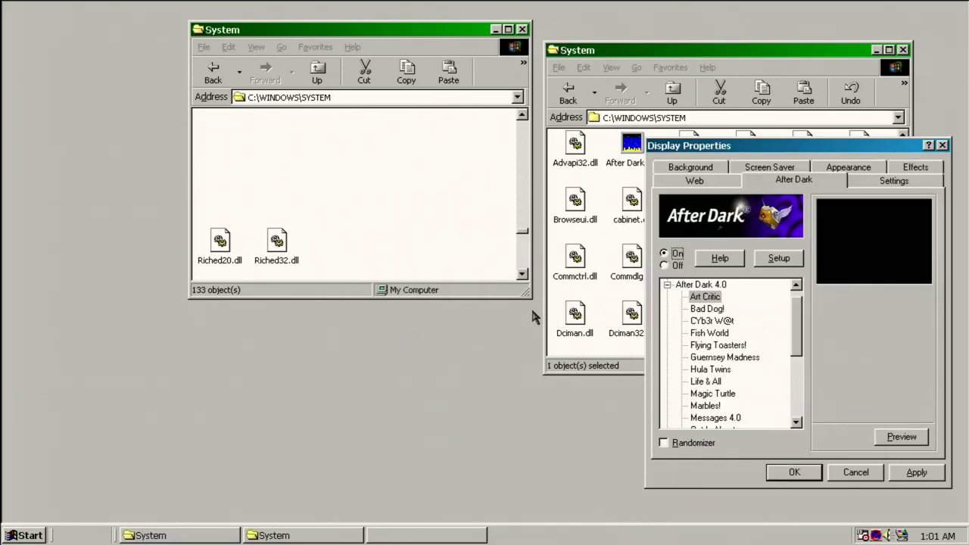
{"action": "left_click", "coordinate": [708, 309]}
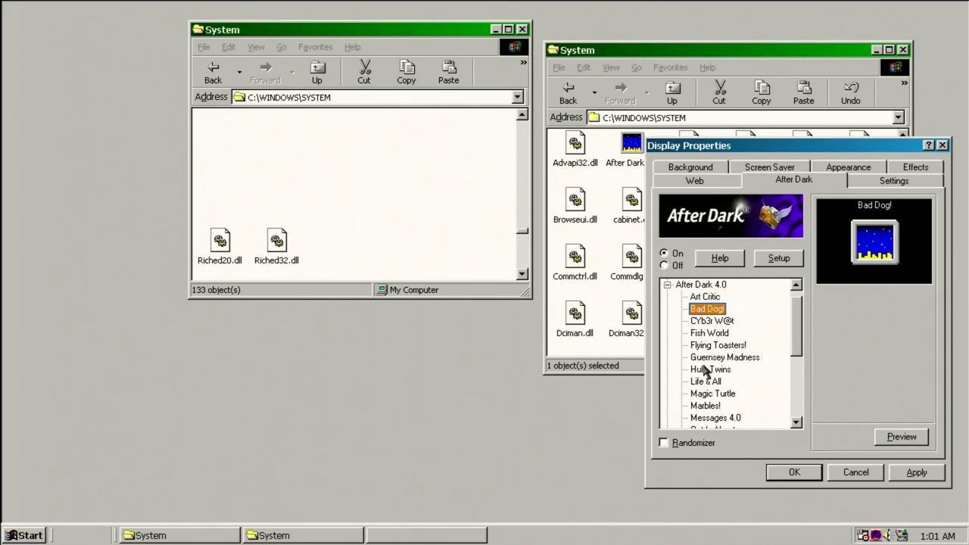
Select the Frost & Fire module, try to preview it full screen, and accept the display properties.
{"action": "scroll", "coordinate": [712, 371], "scroll_direction": "down", "scroll_amount": 4}
{"action": "double_click", "coordinate": [681, 417]}
{"action": "scroll", "coordinate": [727, 364], "scroll_direction": "down", "scroll_amount": 2}
{"action": "left_click", "coordinate": [716, 418]}
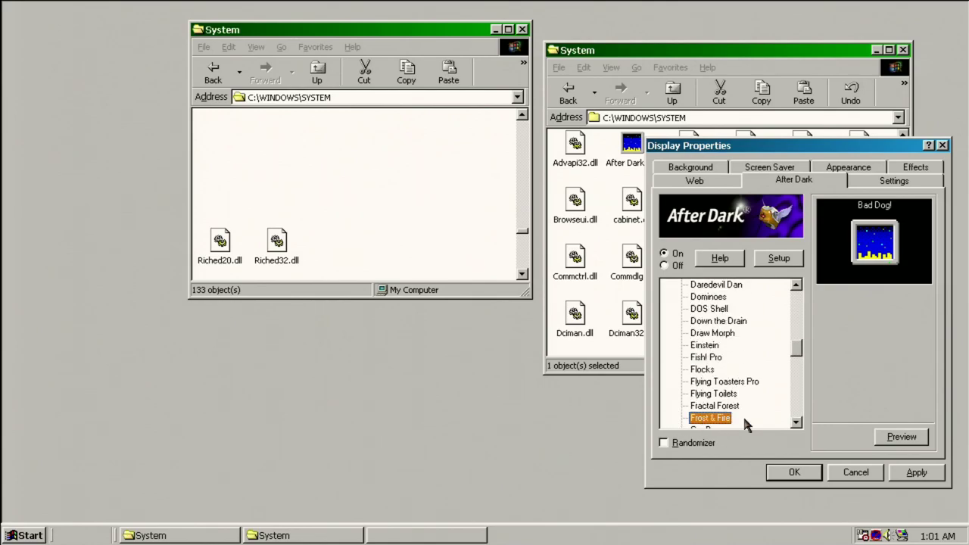
{"action": "left_click", "coordinate": [901, 437]}
{"action": "left_click", "coordinate": [903, 437]}
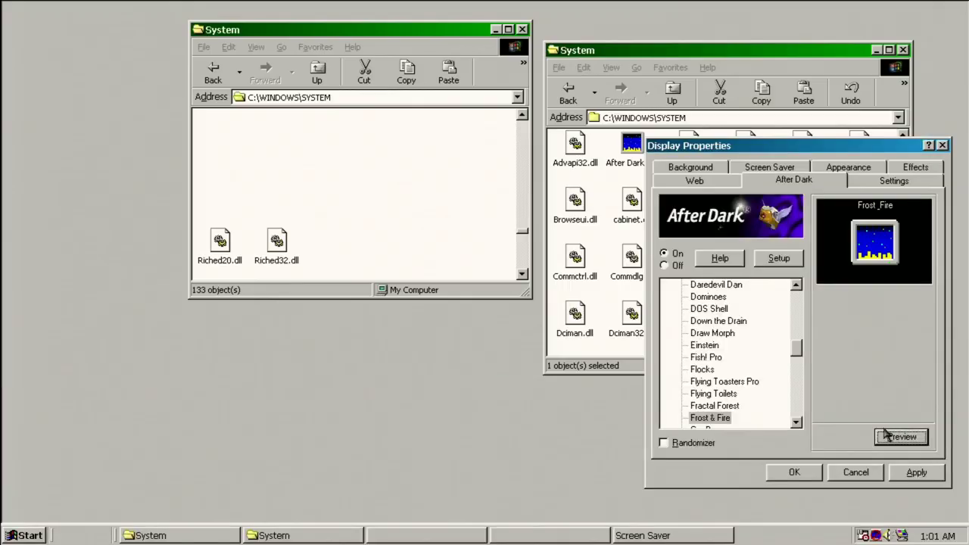
{"action": "left_click", "coordinate": [792, 473]}
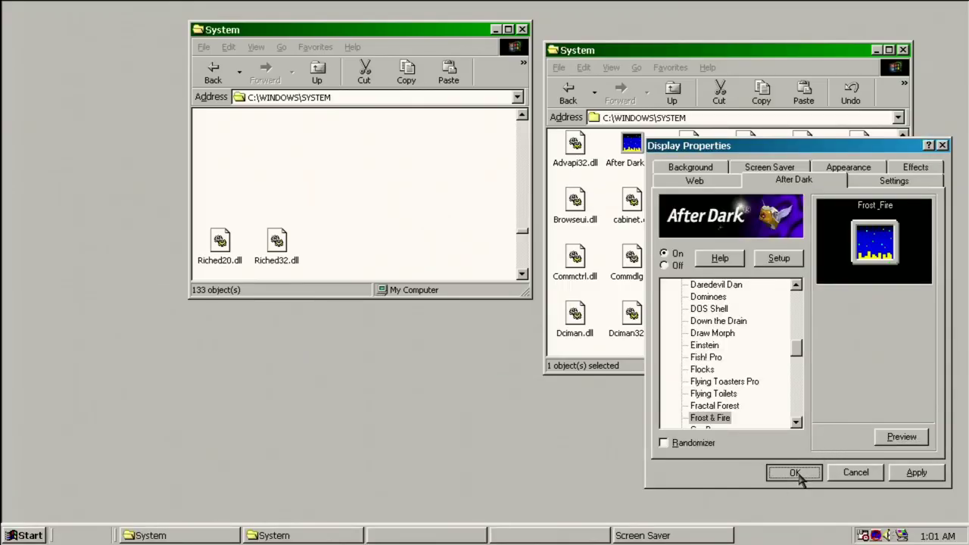
Reopen Display Properties from the desktop, check its Background and Appearance pages, and close it.
{"action": "left_click", "coordinate": [479, 304]}
{"action": "right_click", "coordinate": [458, 387]}
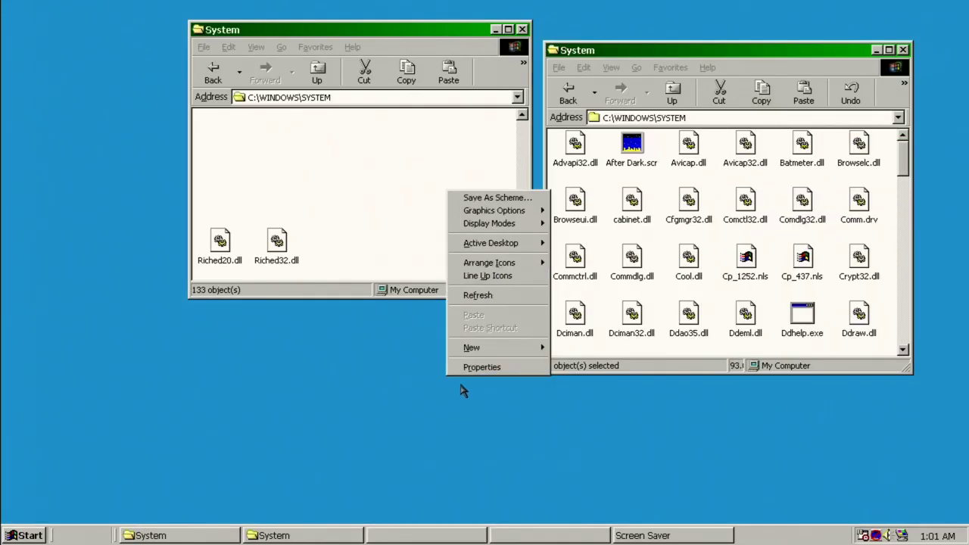
{"action": "left_click", "coordinate": [459, 371]}
{"action": "left_click", "coordinate": [151, 322]}
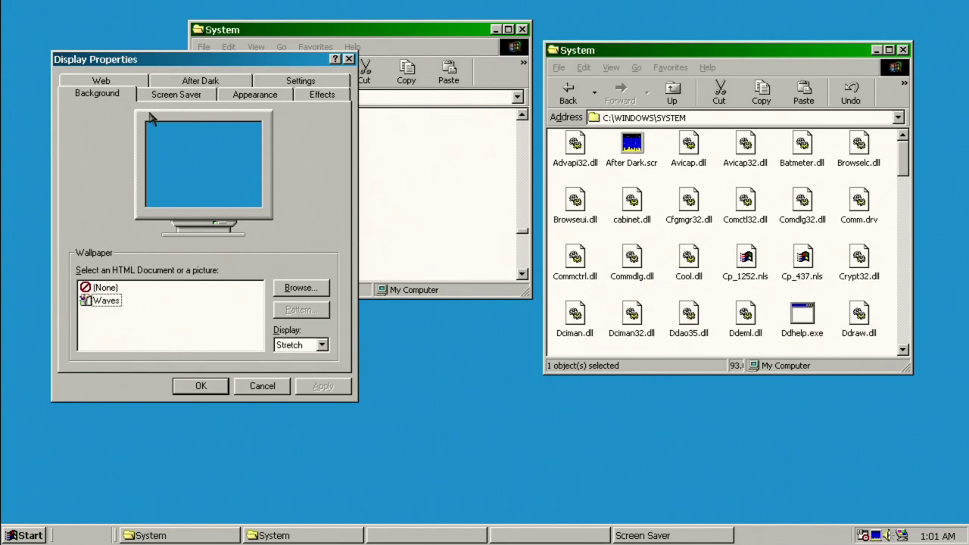
{"action": "left_click", "coordinate": [266, 98]}
{"action": "left_click", "coordinate": [349, 60]}
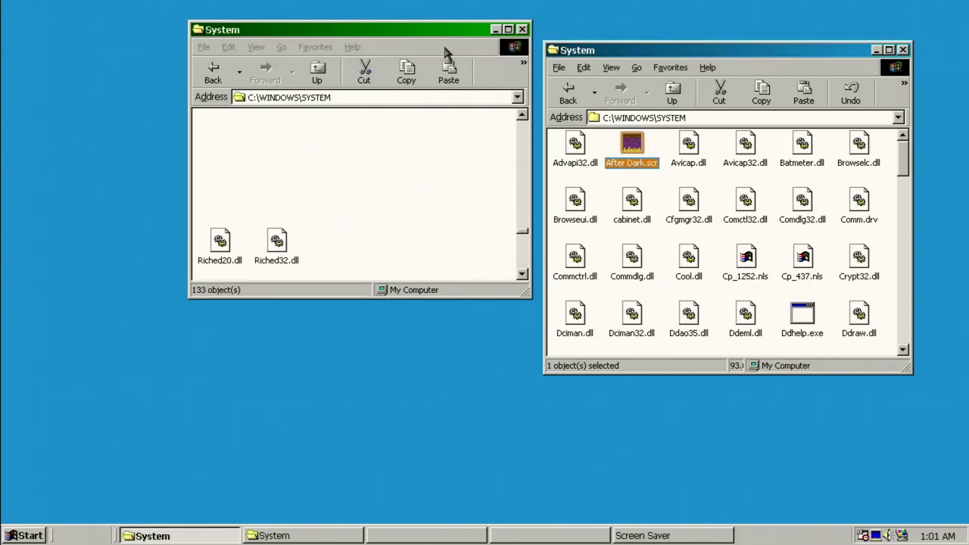
Close the System window showing the Riched files, and use the remaining window to browse from My Computer to C:\WINDOWS.
{"action": "left_click", "coordinate": [522, 30]}
{"action": "left_click", "coordinate": [575, 95]}
{"action": "left_click", "coordinate": [576, 95]}
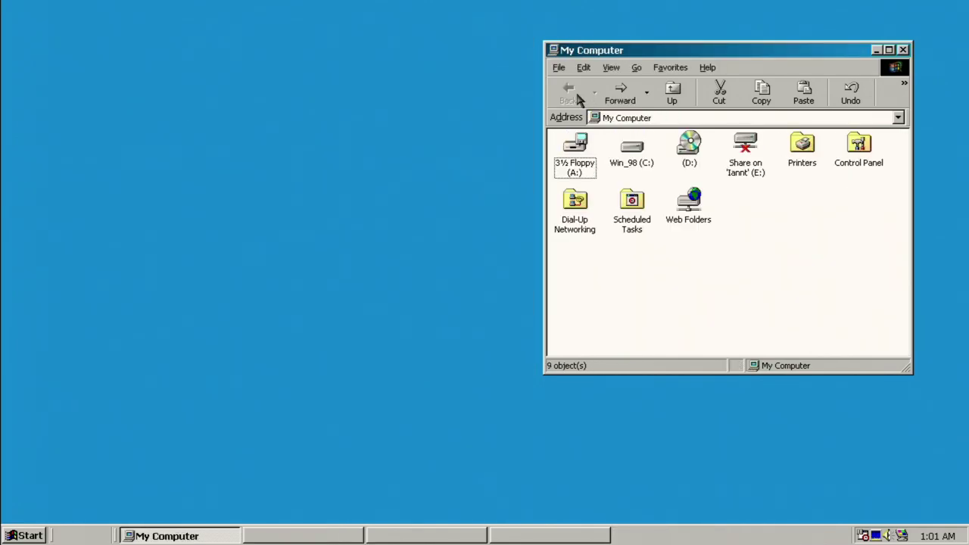
{"action": "double_click", "coordinate": [639, 154]}
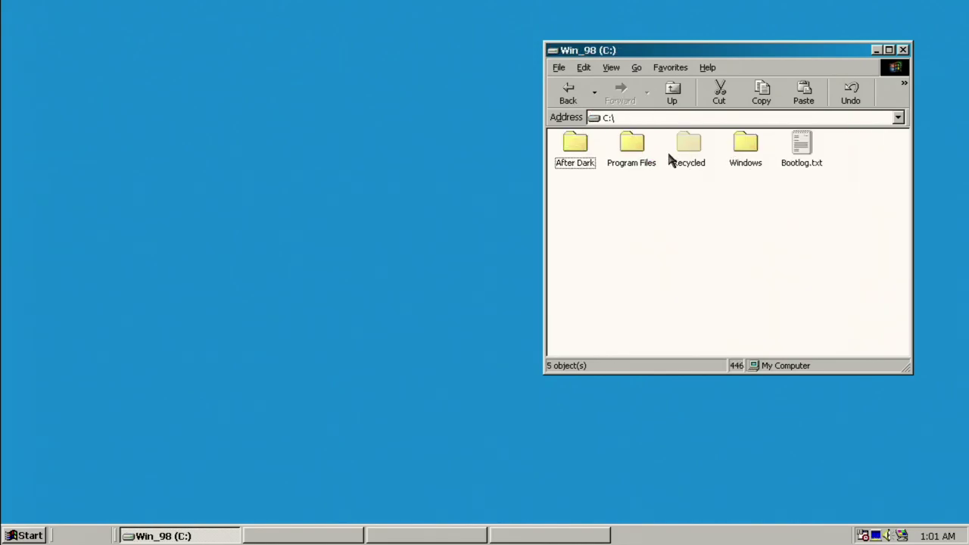
{"action": "double_click", "coordinate": [747, 149]}
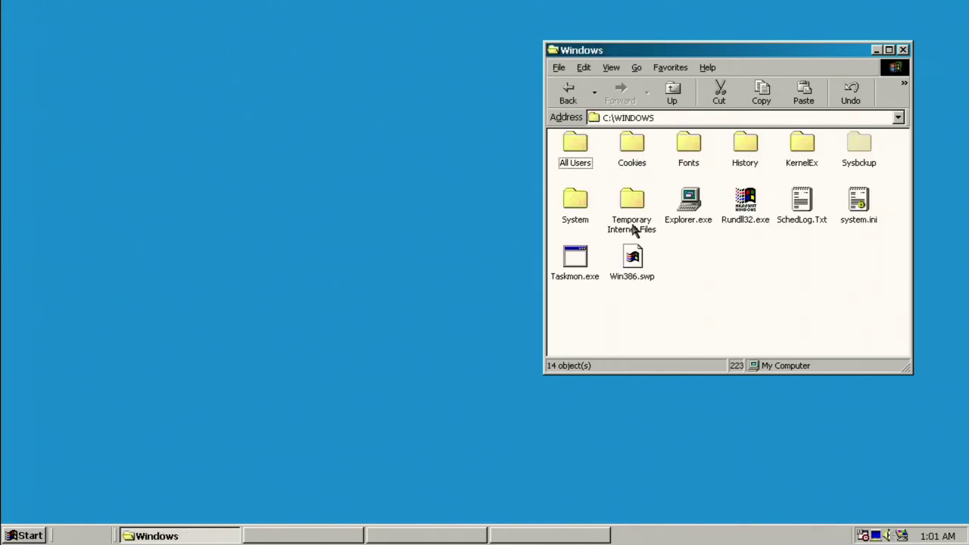
Look inside the Cookies and All Users folders in C:\WINDOWS, and close the folder window.
{"action": "left_click", "coordinate": [632, 148]}
{"action": "double_click", "coordinate": [632, 147]}
{"action": "left_click", "coordinate": [576, 97]}
{"action": "double_click", "coordinate": [577, 162]}
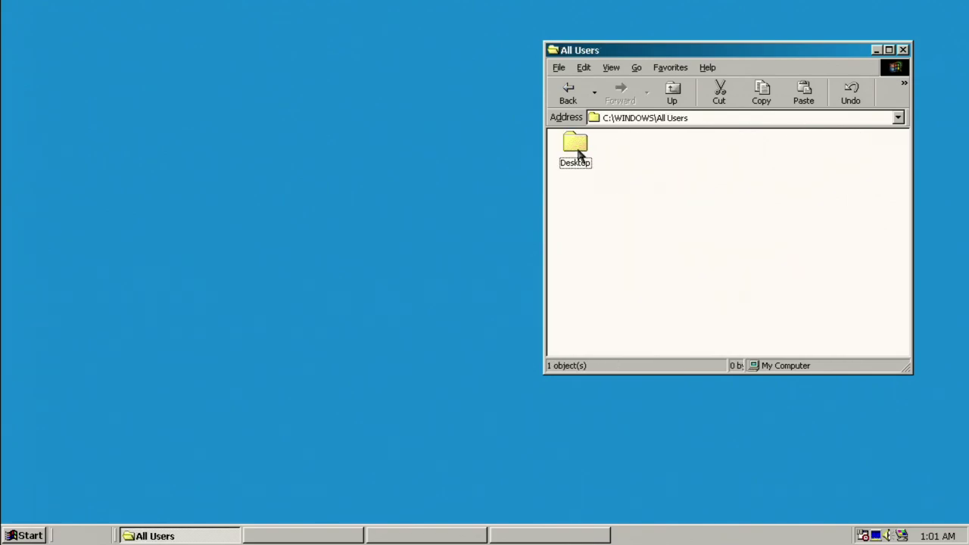
{"action": "left_click", "coordinate": [572, 100]}
{"action": "left_click", "coordinate": [902, 50]}
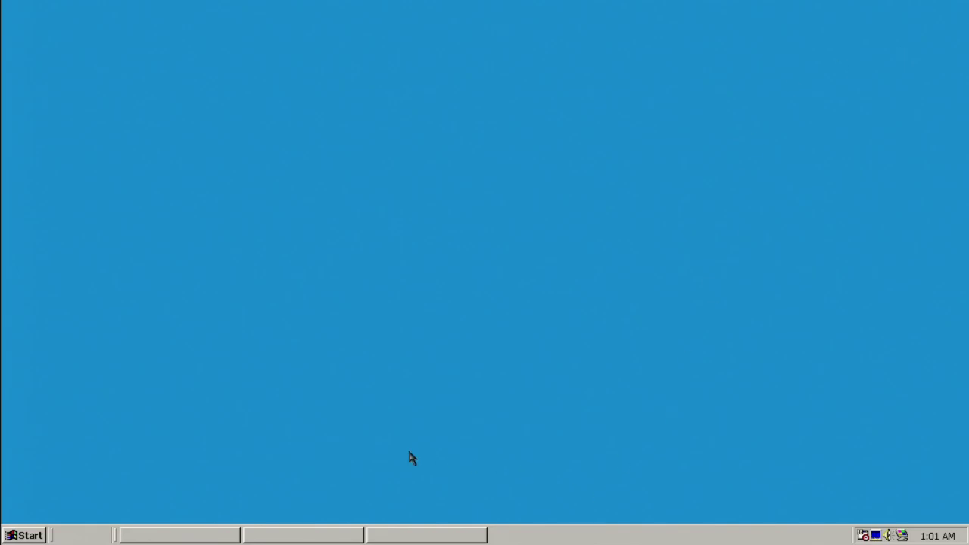
Try to end the Windows session from the Start menu, and bring up the Close Program list.
{"action": "left_click", "coordinate": [11, 538]}
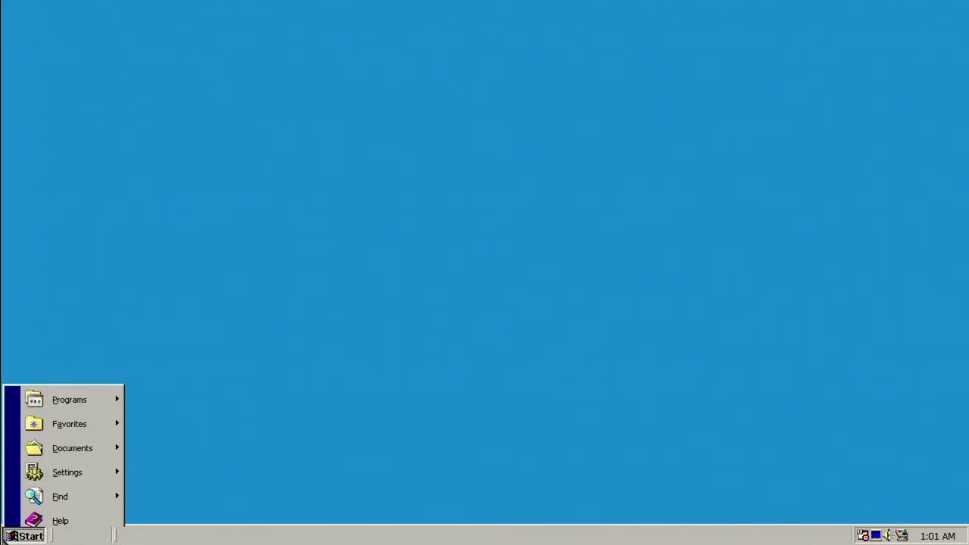
{"action": "left_click", "coordinate": [58, 489]}
{"action": "left_click", "coordinate": [458, 288]}
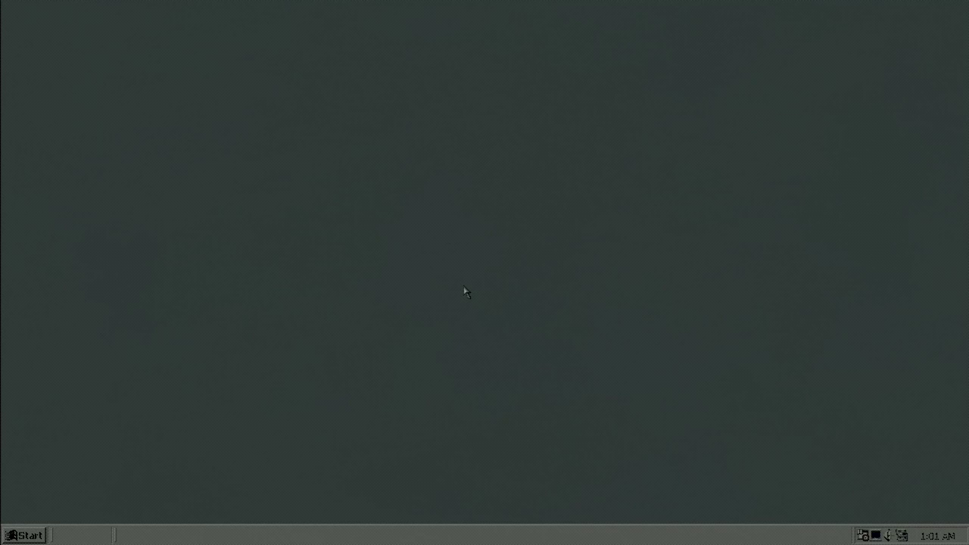
{"action": "key", "text": "ctrl+alt+Delete"}
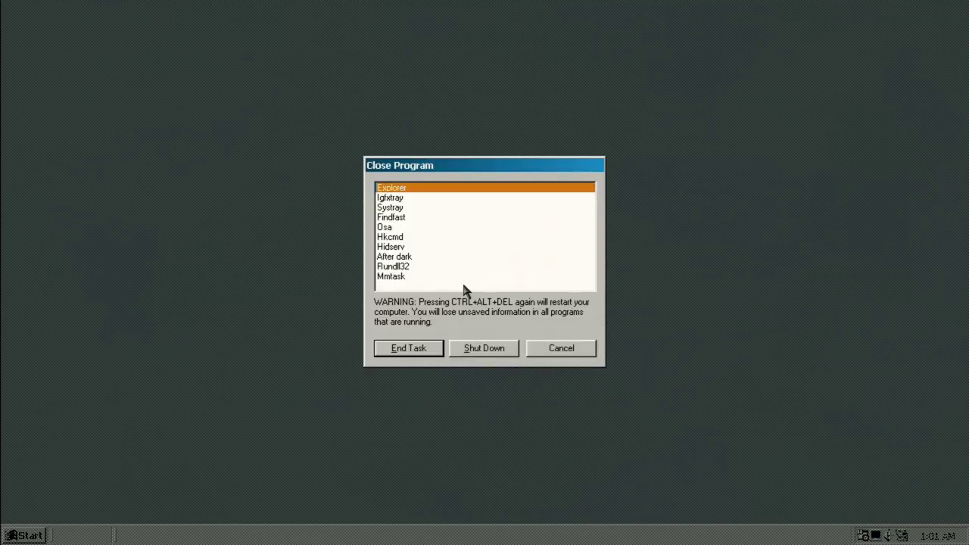